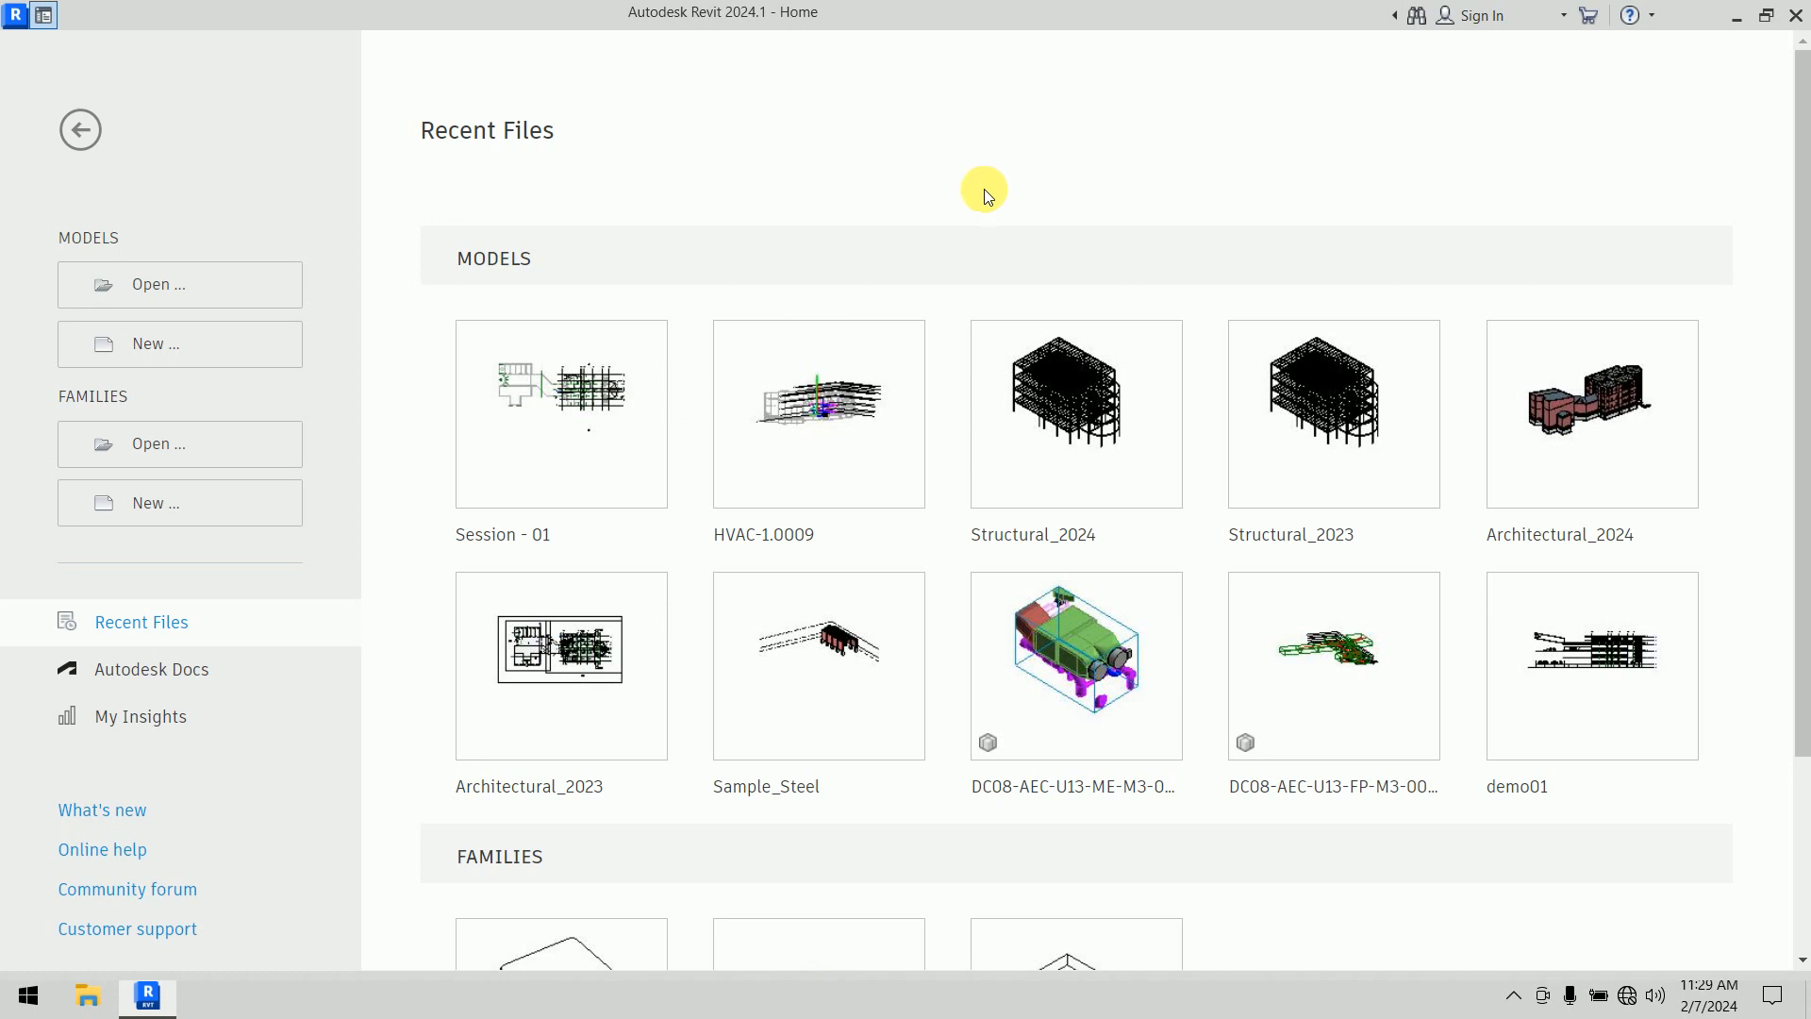
Open the recent model Session - 01, switch to the HVAC floor plan 1 - Mech, and close the 1 - Ceiling Elec view
{"action": "left_click", "coordinate": [528, 535]}
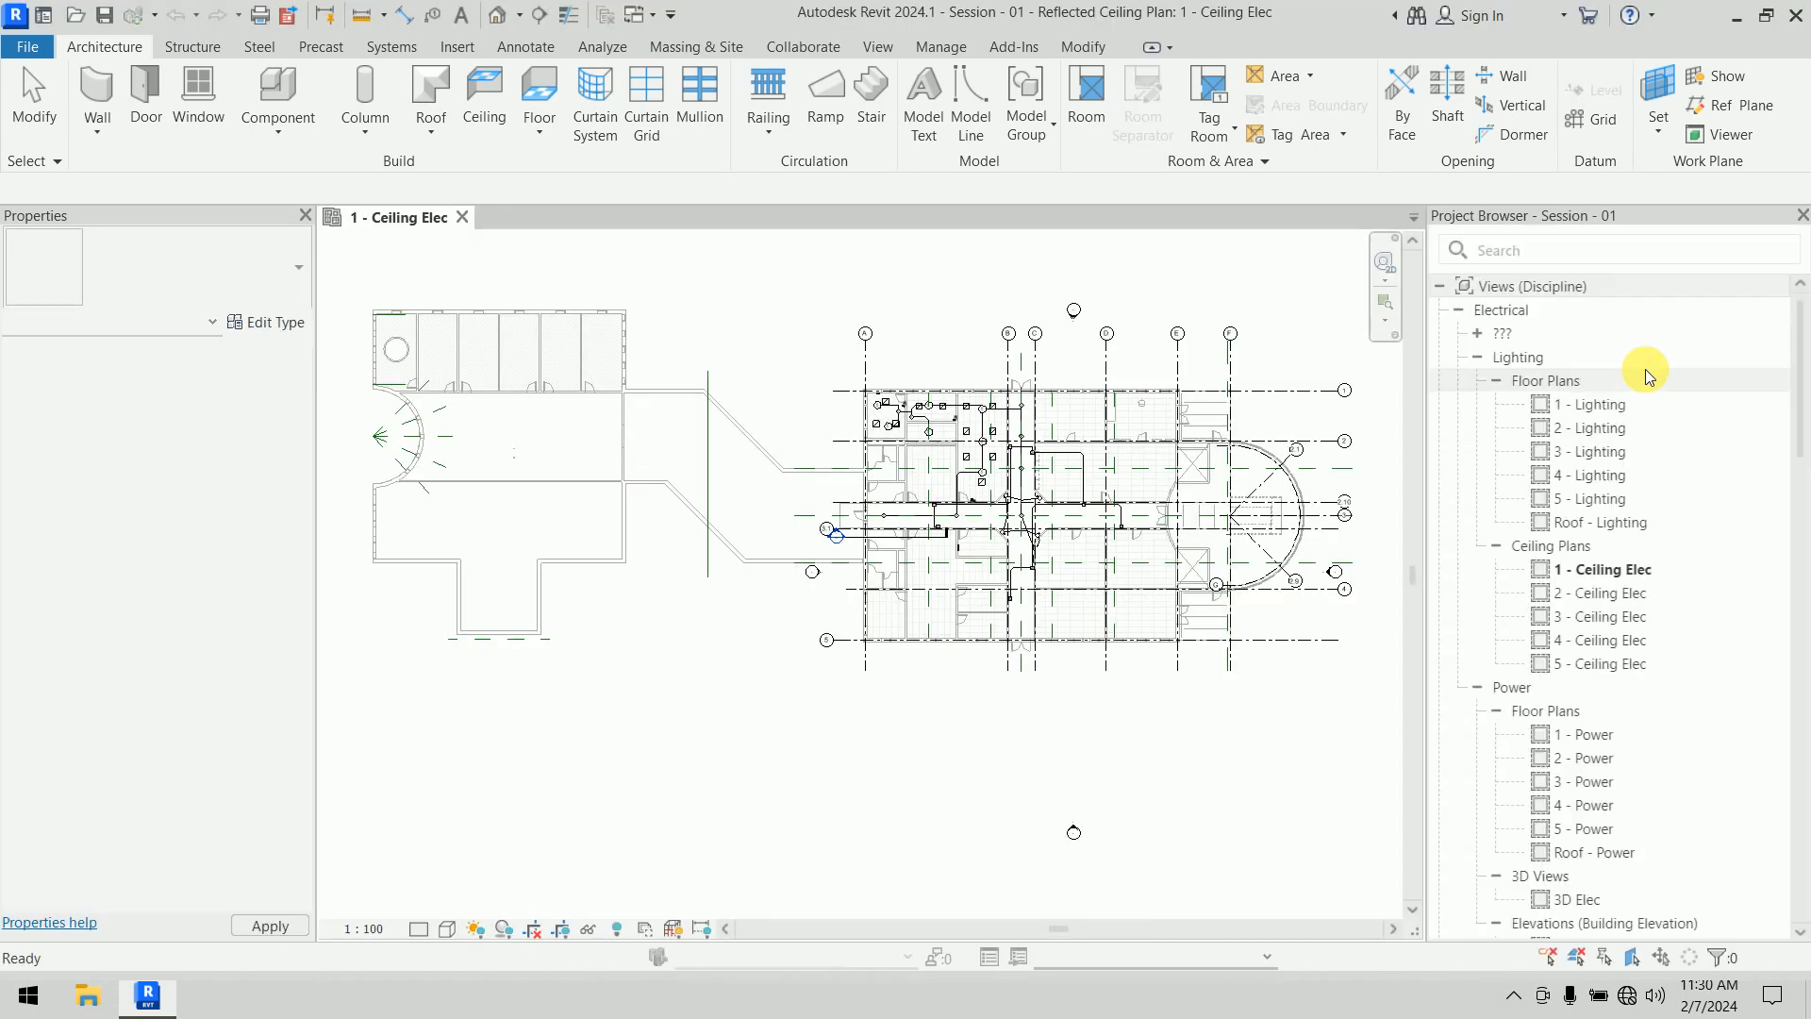
{"action": "left_click", "coordinate": [1459, 311]}
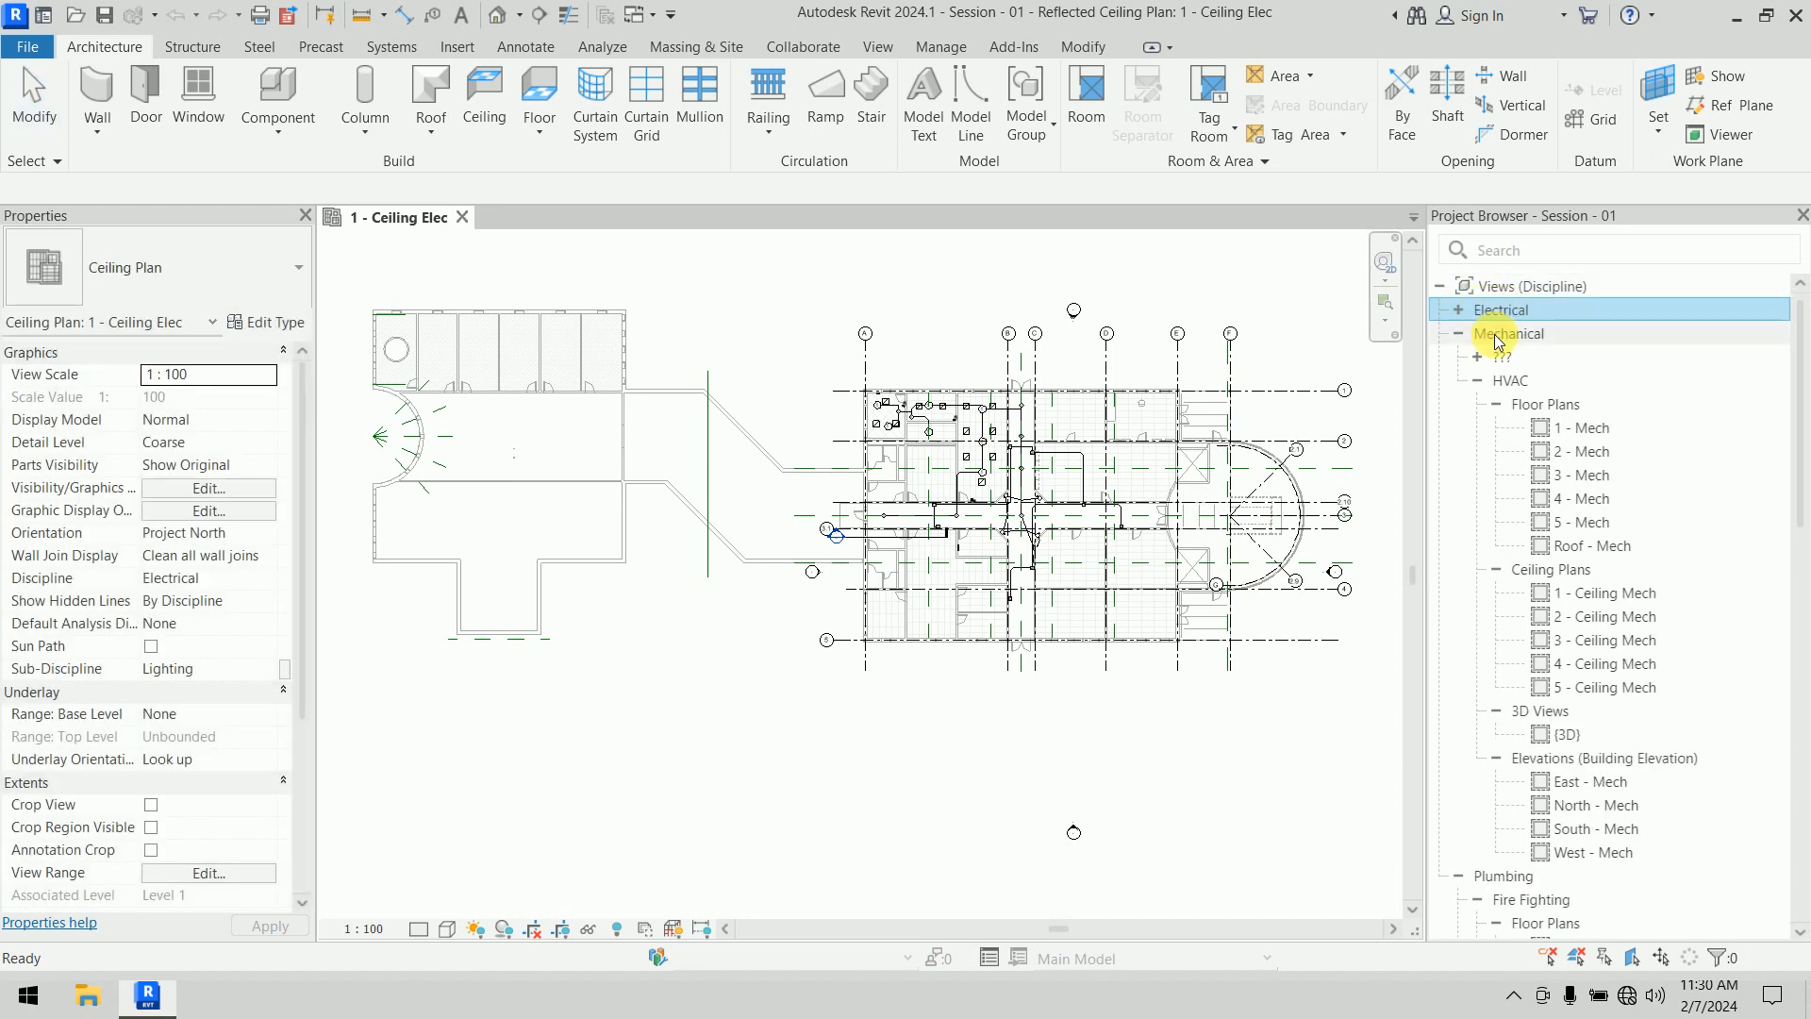
{"action": "left_click", "coordinate": [1547, 394]}
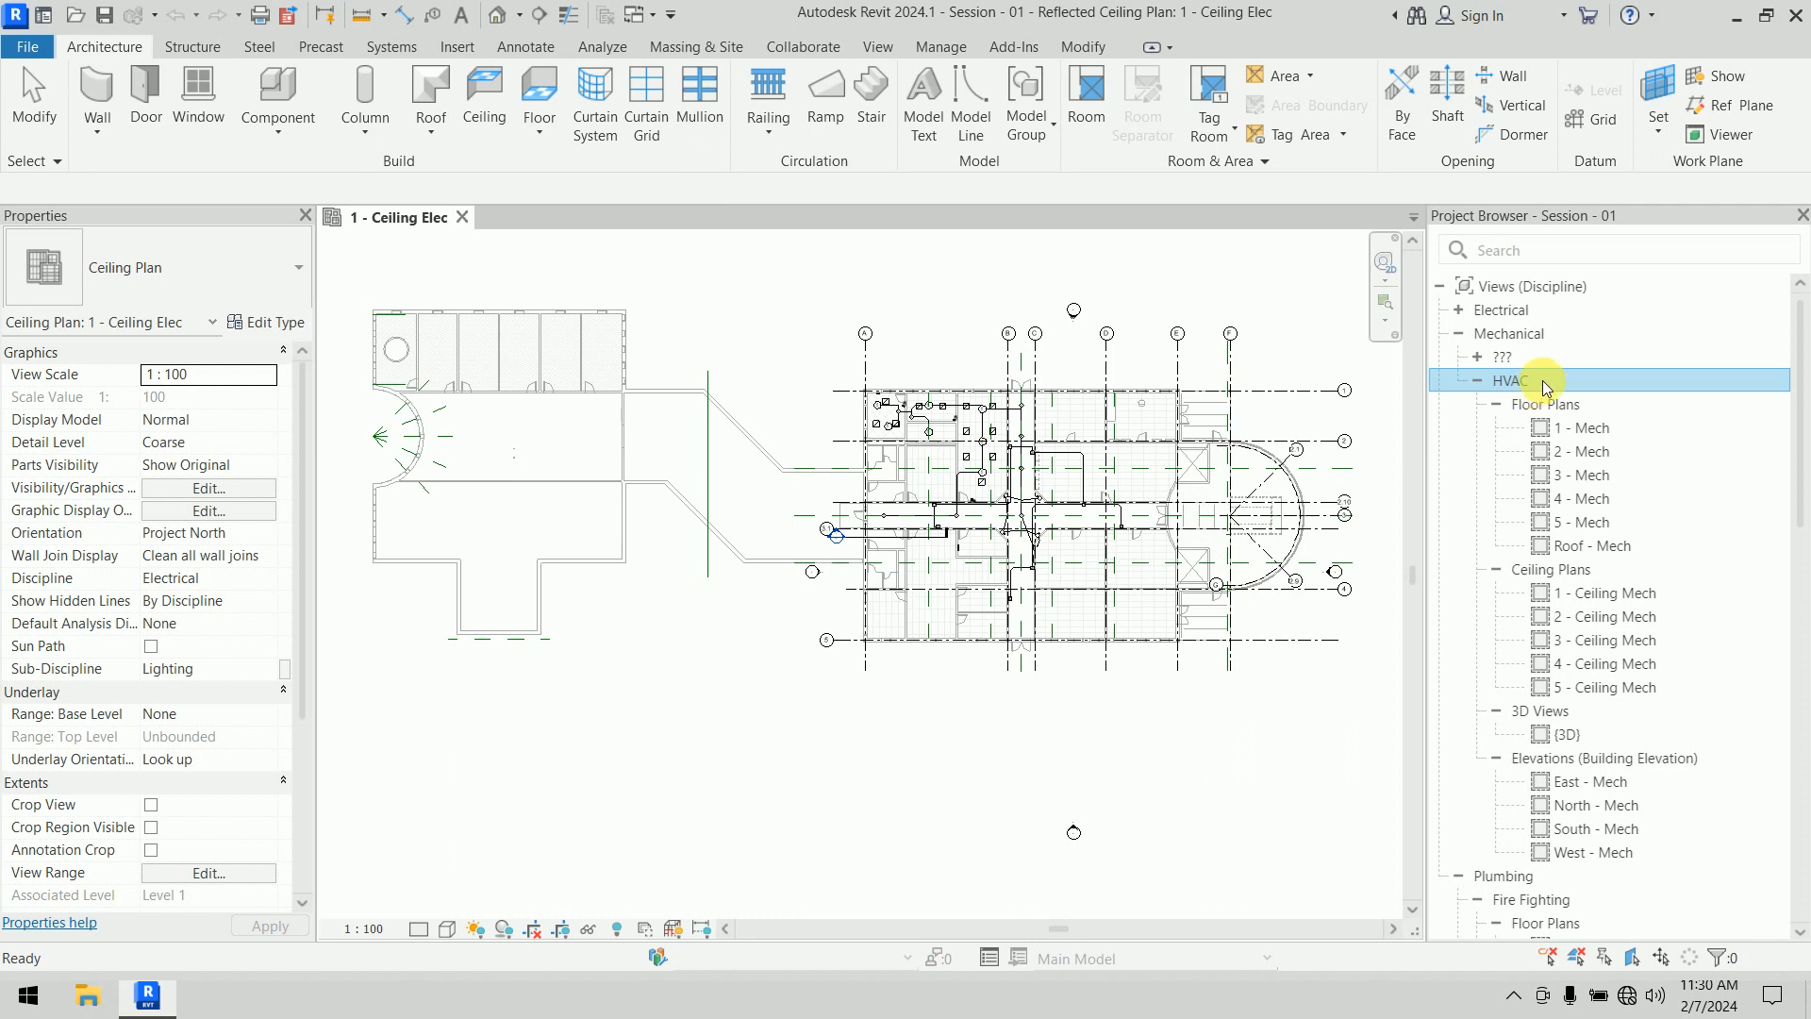
{"action": "left_click", "coordinate": [1551, 428]}
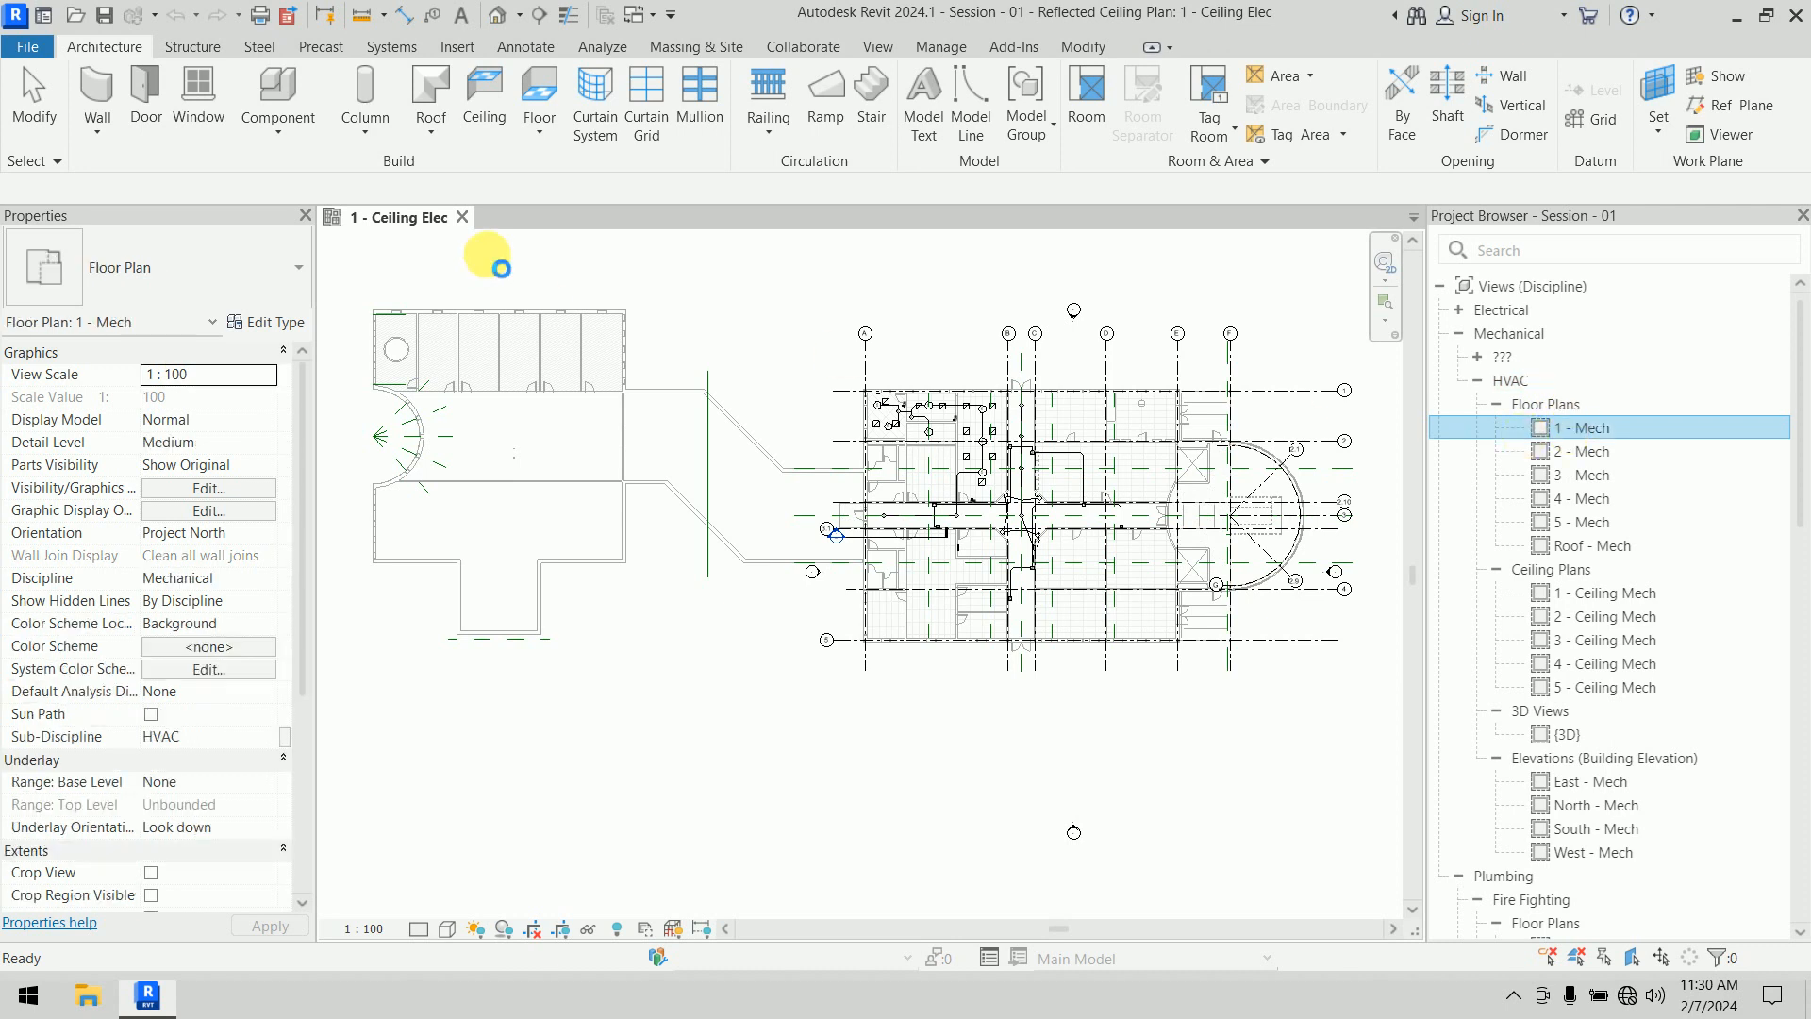
{"action": "left_click", "coordinate": [456, 216]}
Inspect the mechanical flow properties of the OFFICE 101 space, with its lighting, loads and dimensions groups collapsed and the name column widened
{"action": "middle_click_drag", "start_coordinate": [771, 355], "coordinate": [626, 388]}
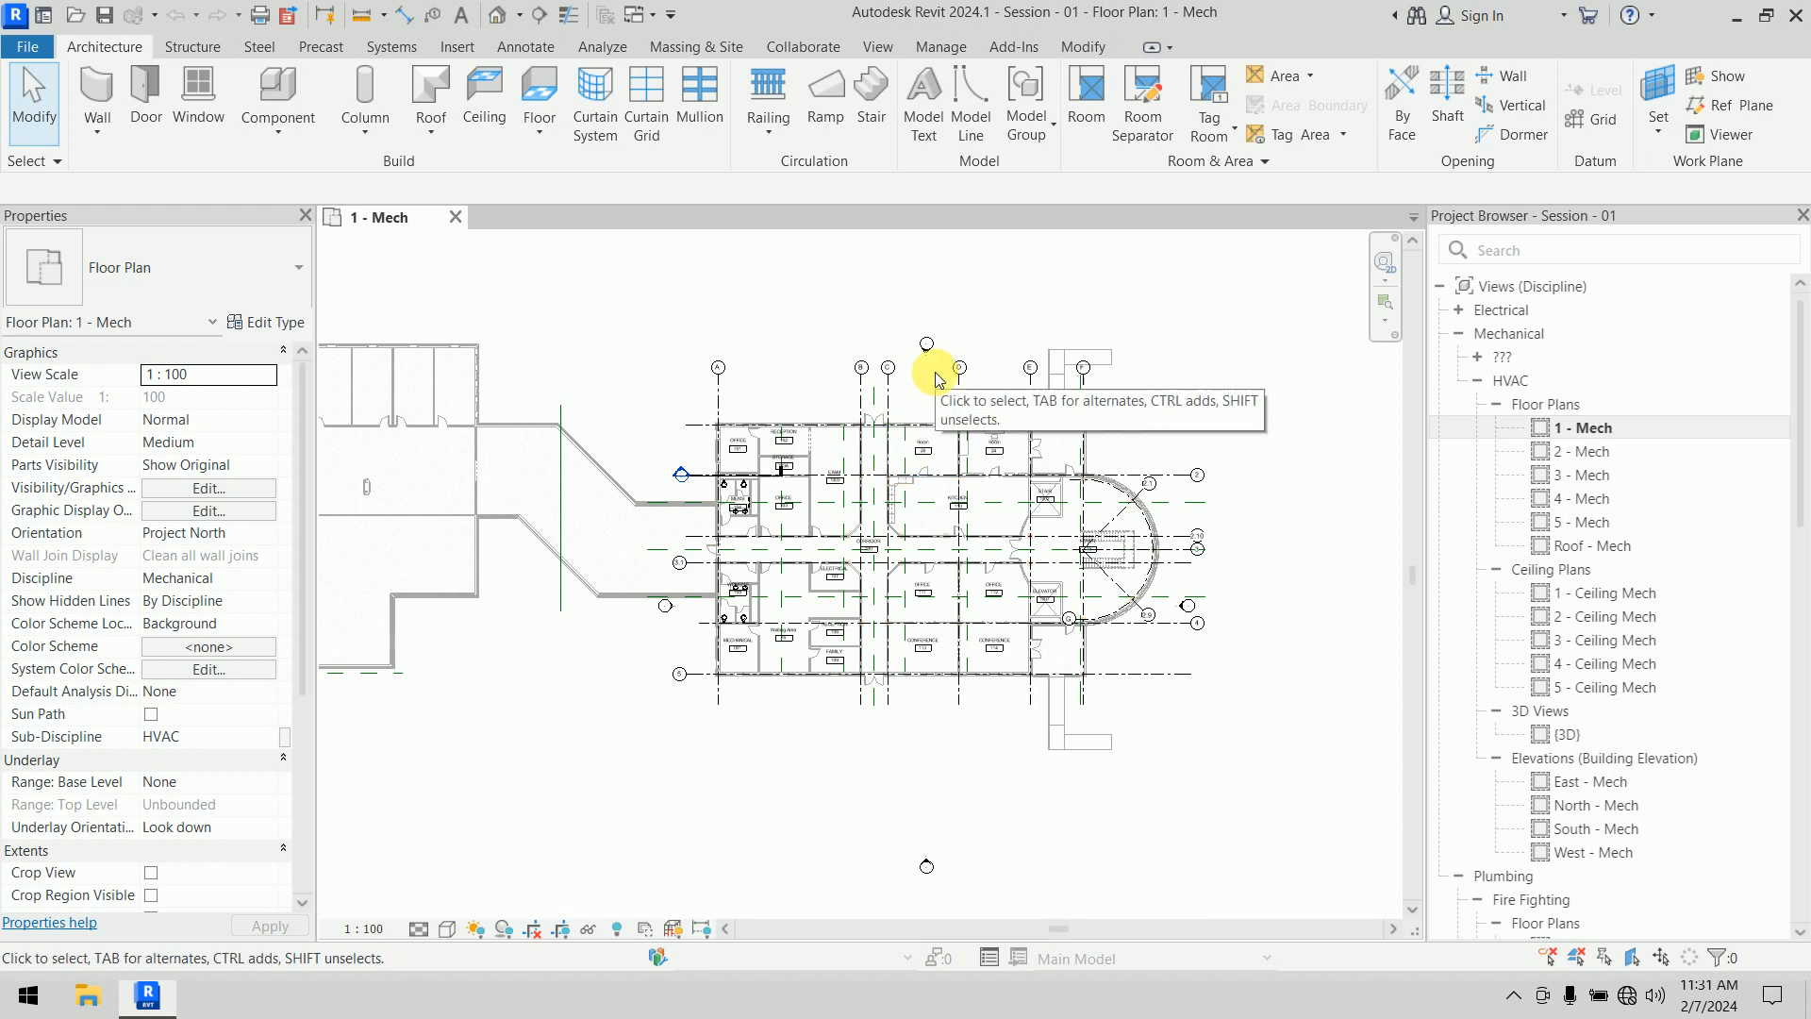
{"action": "scroll", "coordinate": [753, 434], "scroll_direction": "up", "scroll_amount": 8}
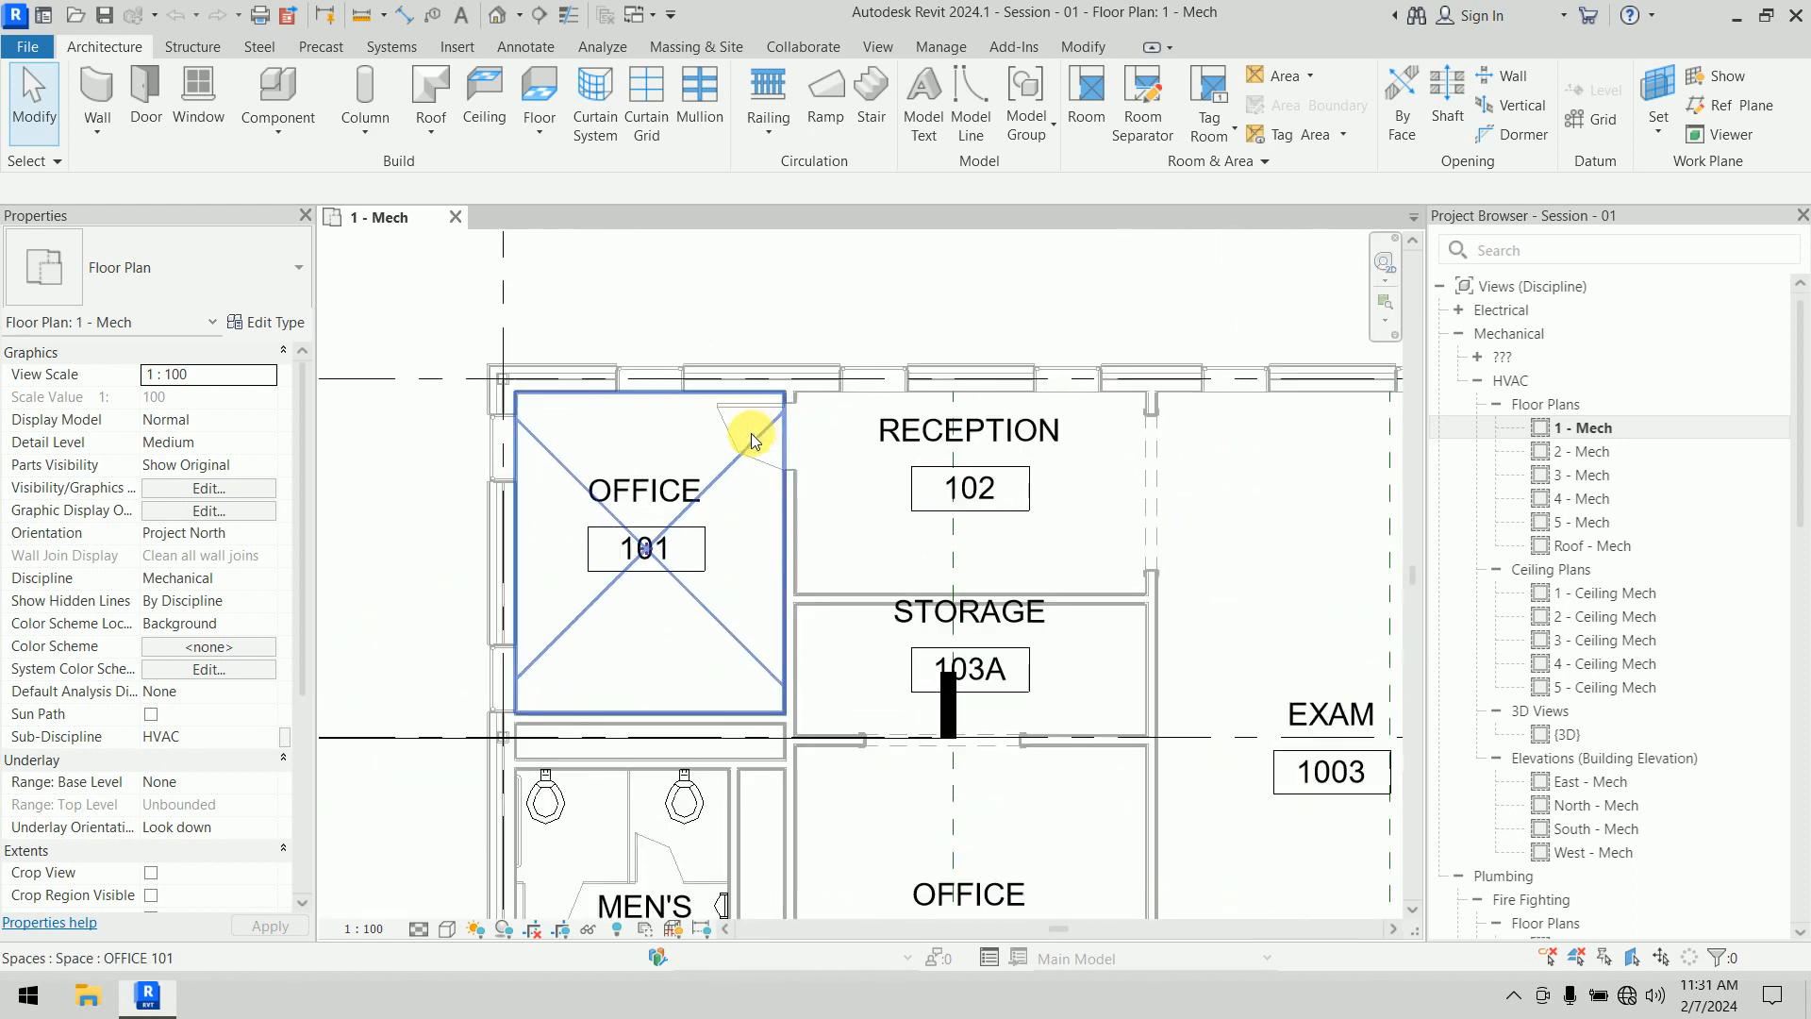
{"action": "scroll", "coordinate": [753, 437], "scroll_direction": "up", "scroll_amount": 1}
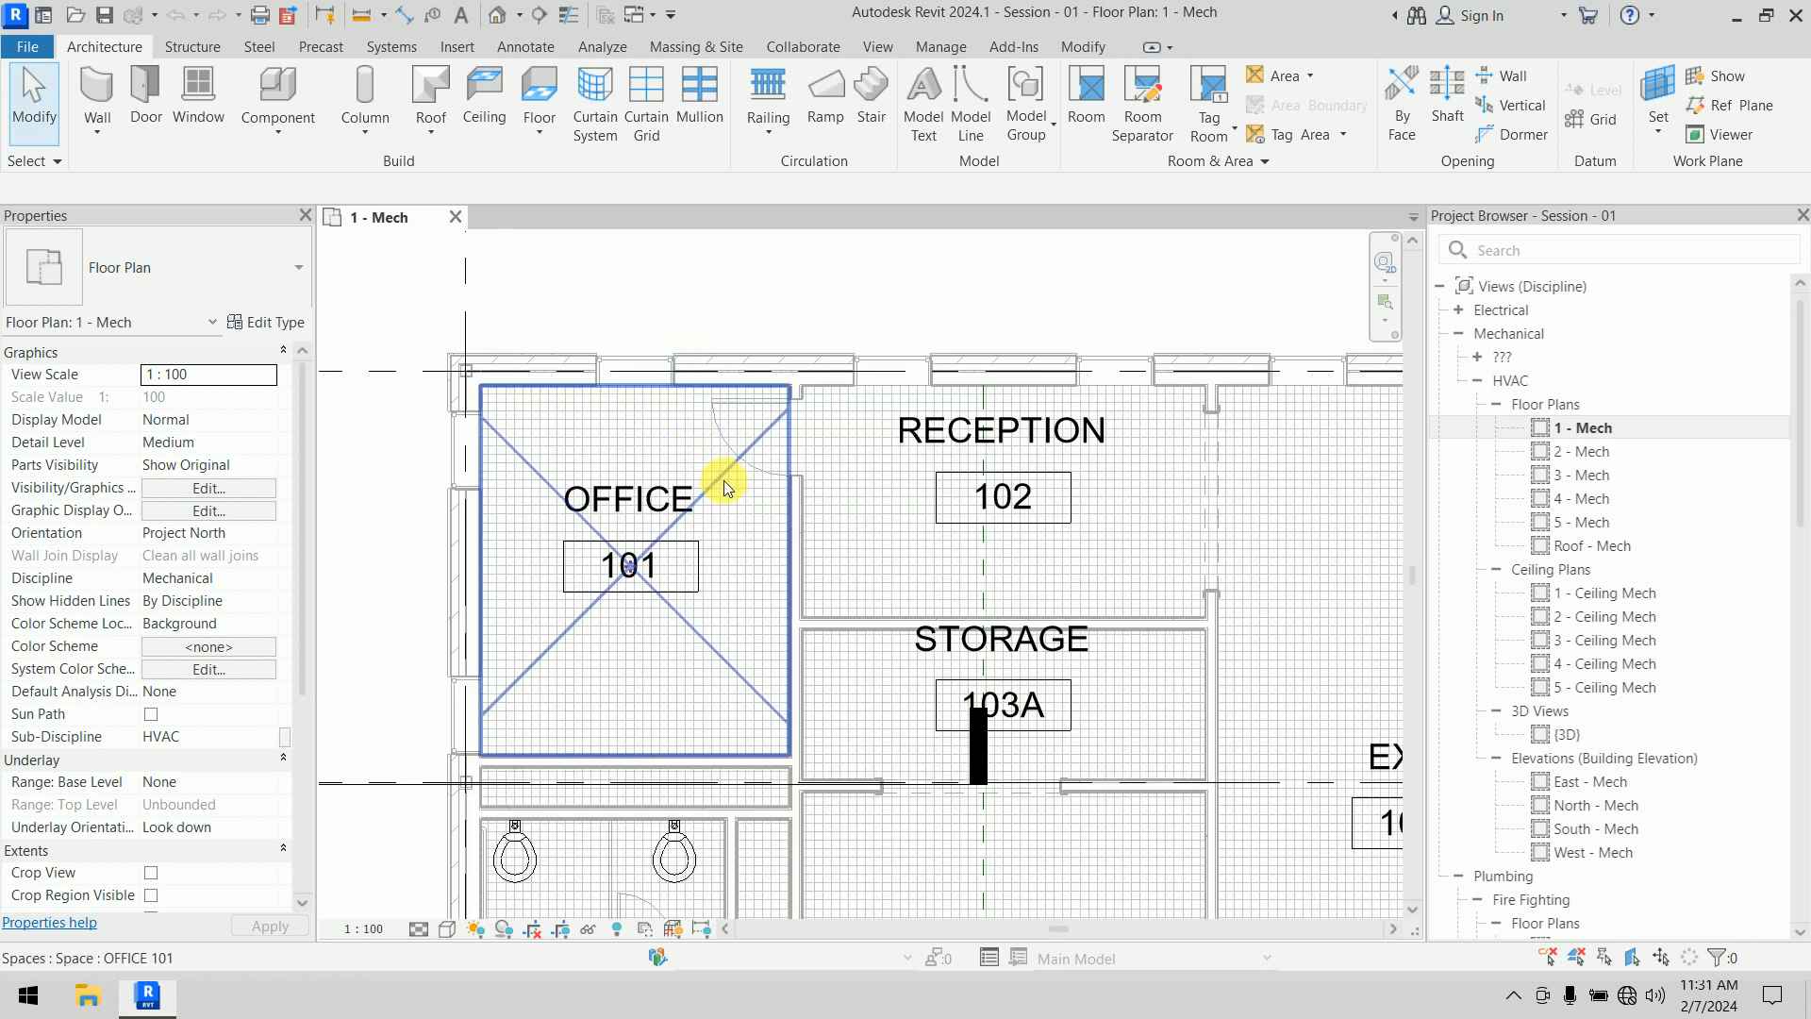
{"action": "left_click", "coordinate": [724, 477]}
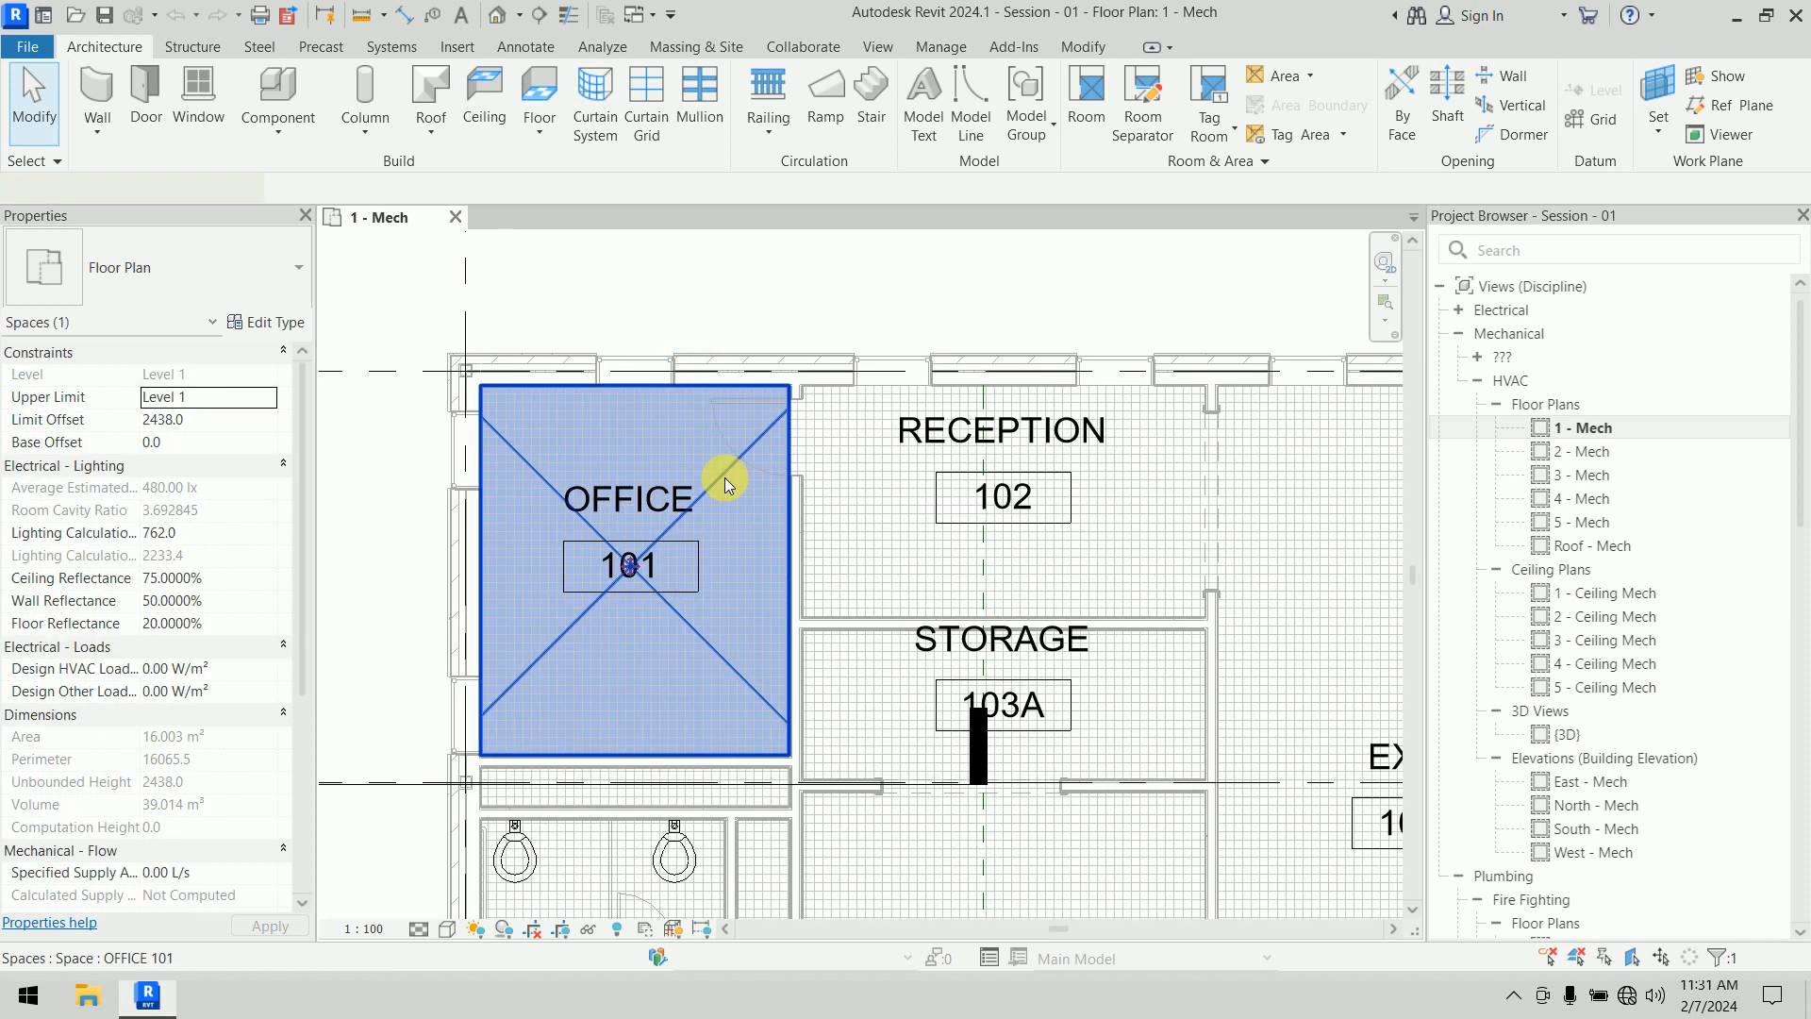
{"action": "left_click", "coordinate": [285, 462]}
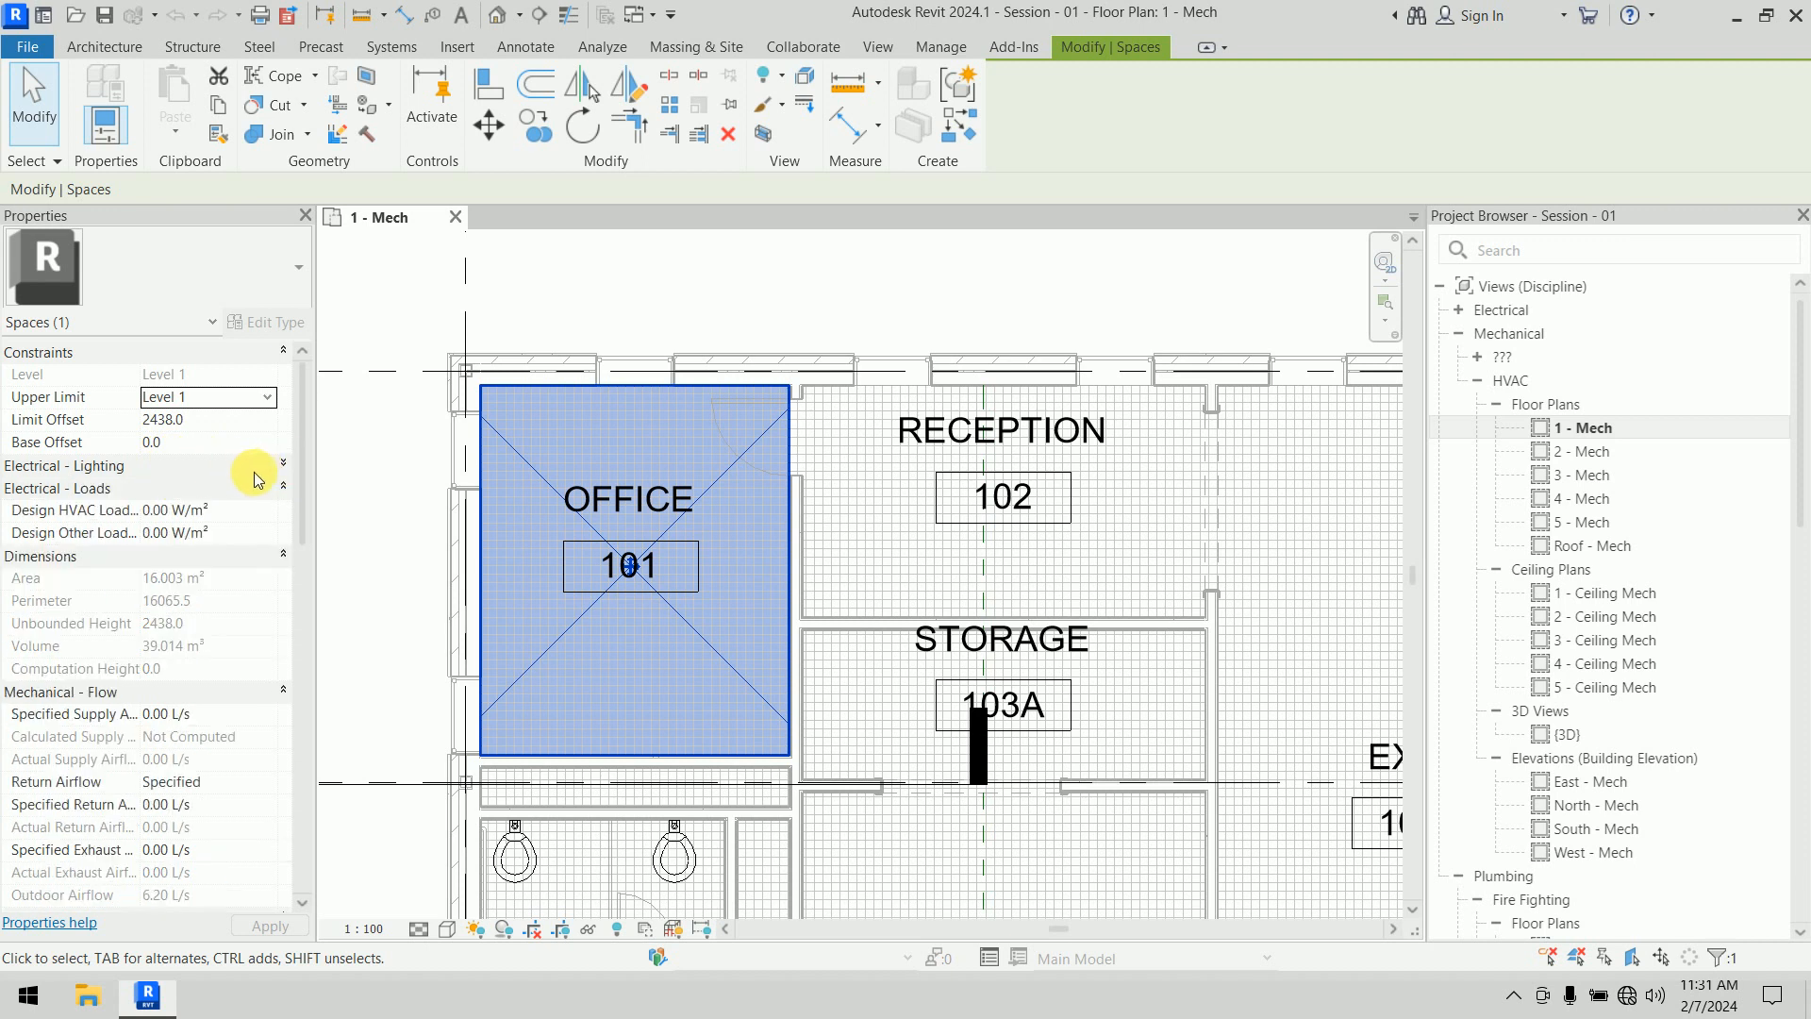
{"action": "left_click", "coordinate": [285, 488]}
{"action": "left_click", "coordinate": [283, 510]}
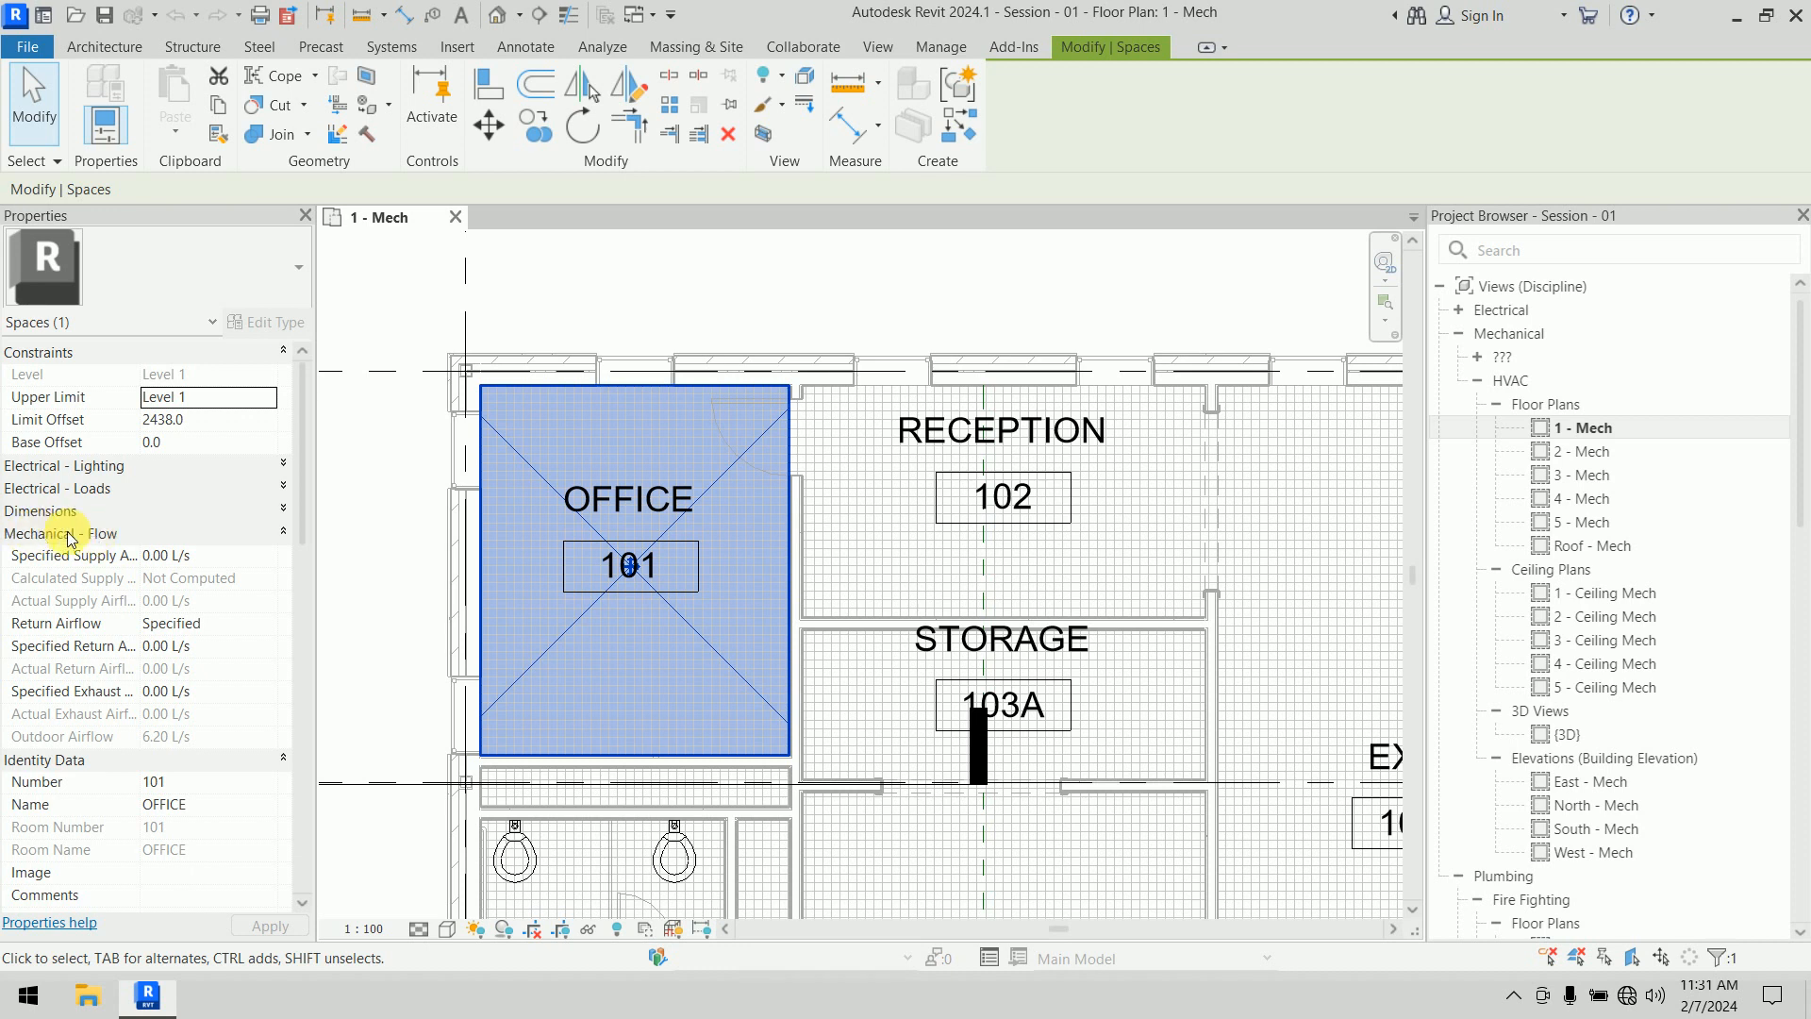
{"action": "left_click", "coordinate": [180, 403]}
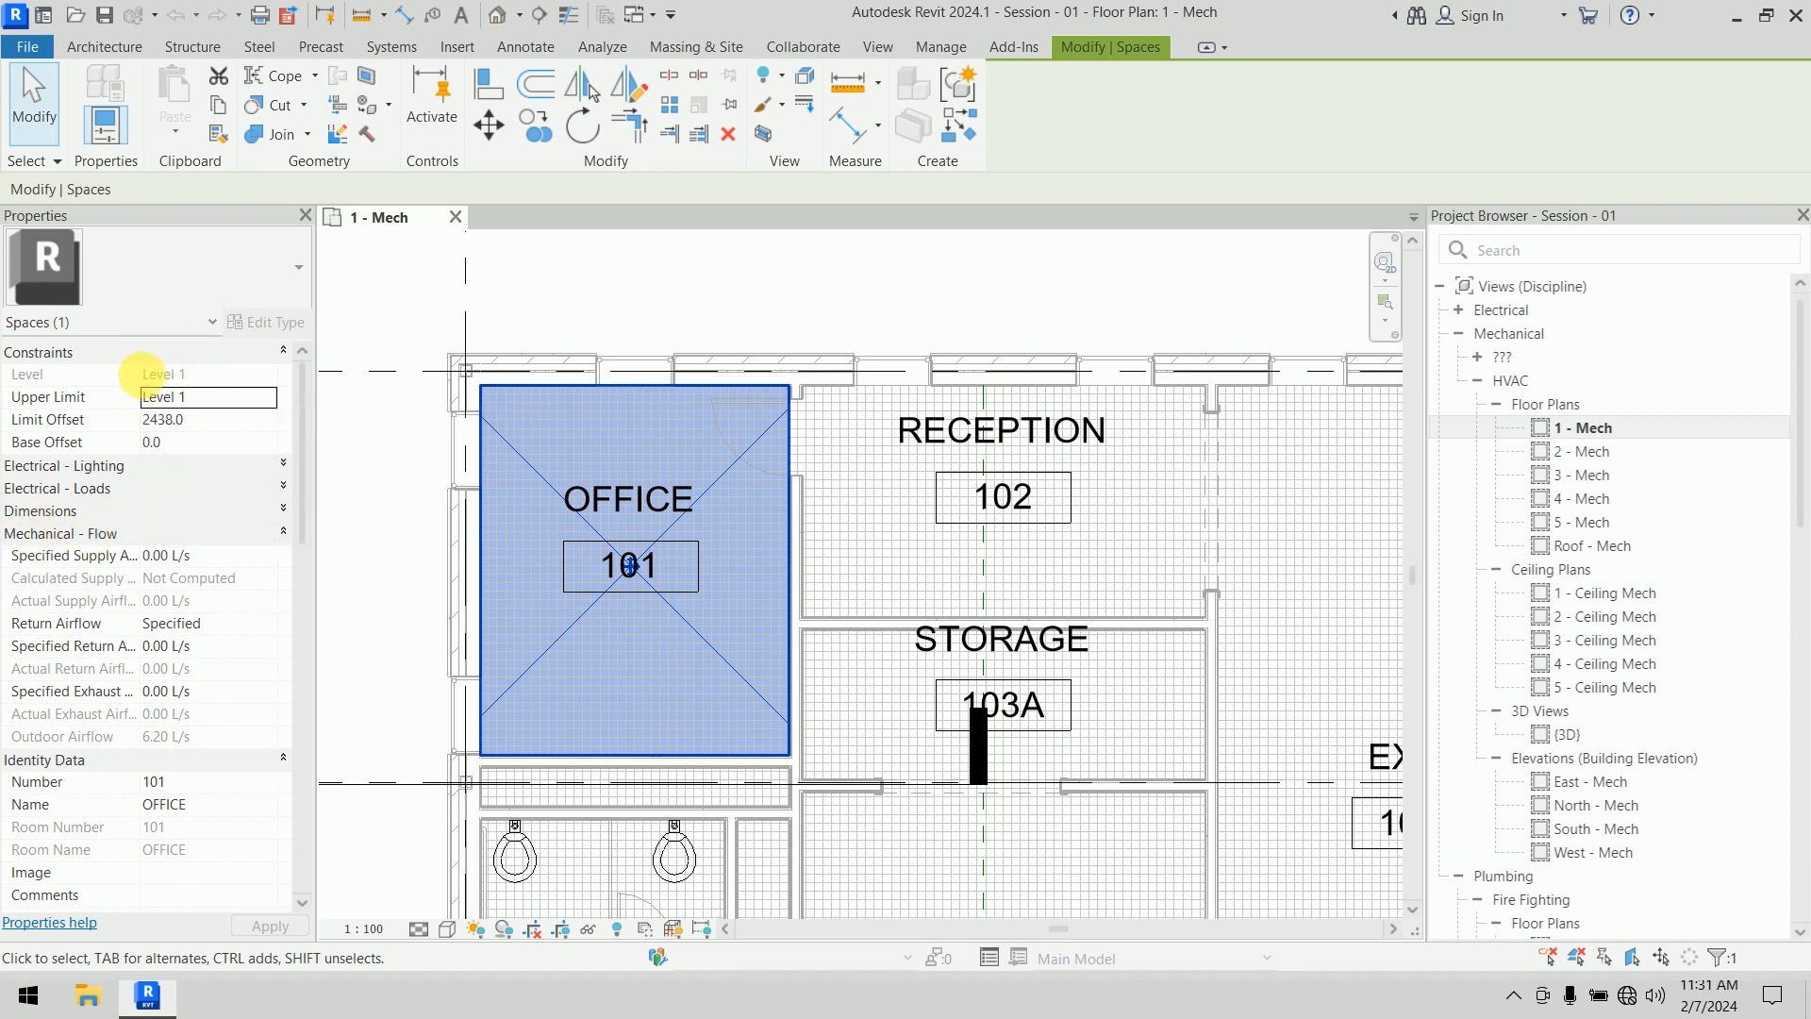
{"action": "left_click_drag", "start_coordinate": [150, 383], "coordinate": [209, 379]}
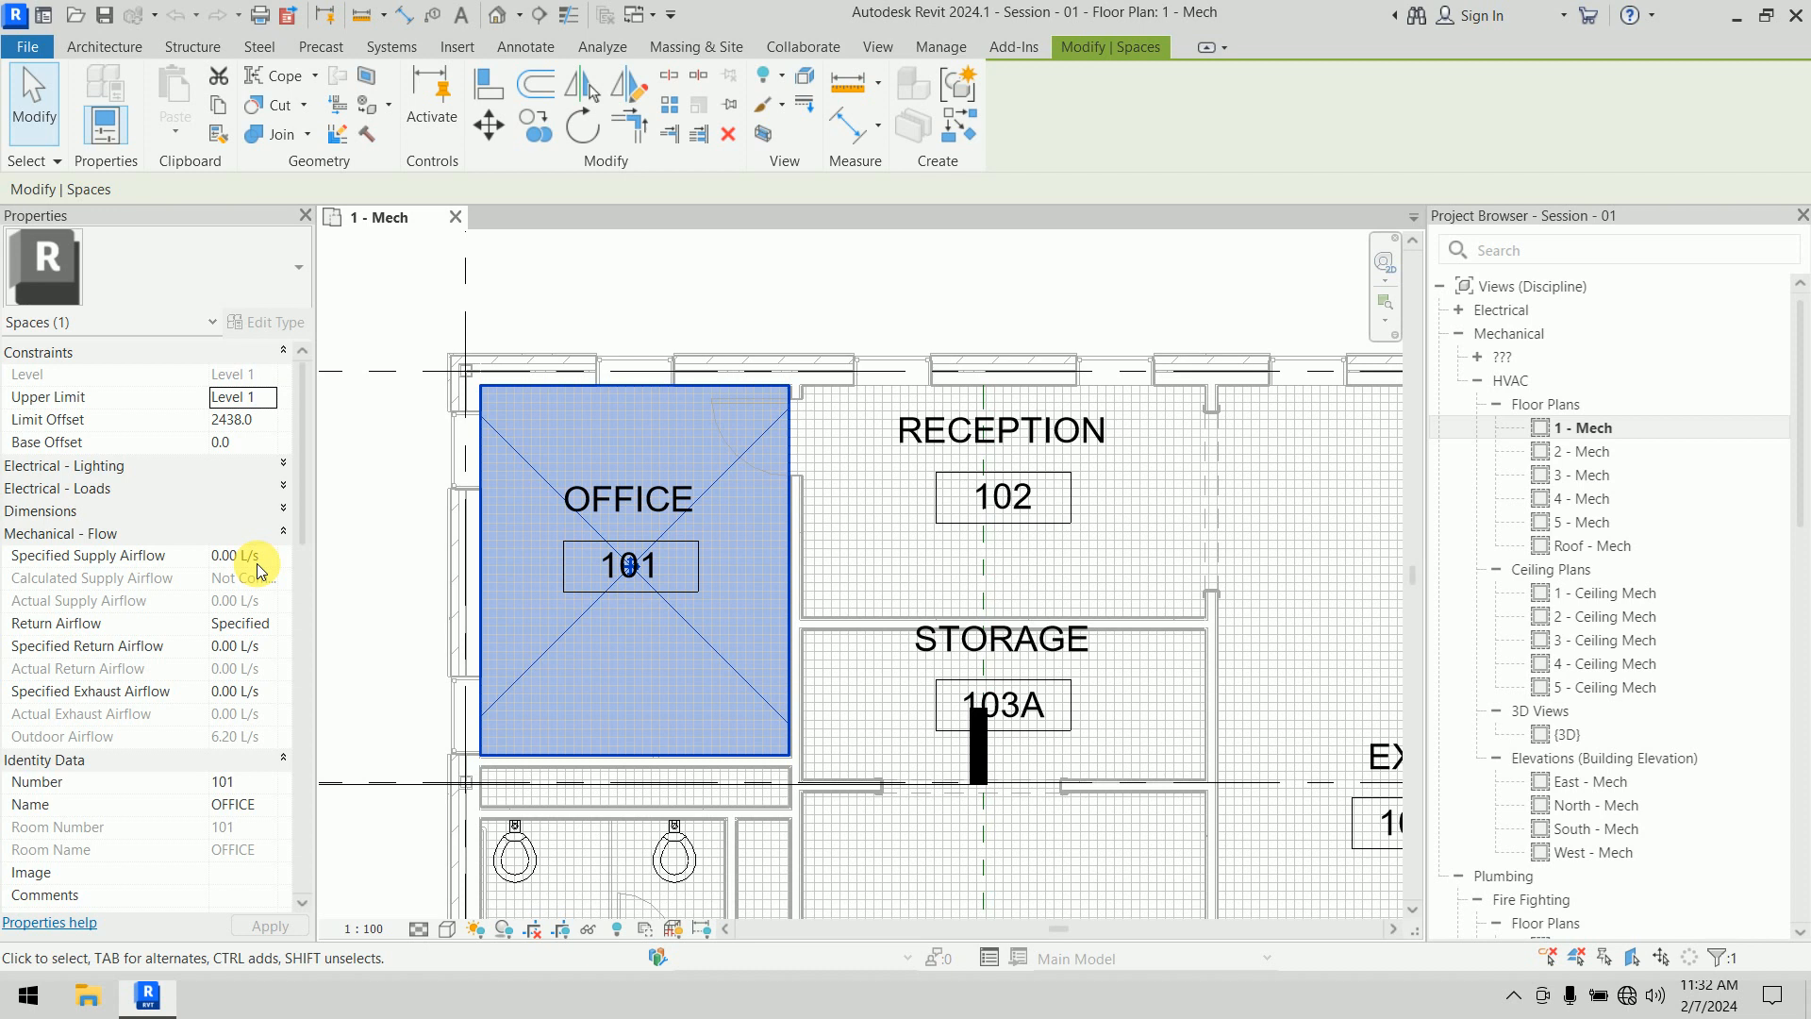
{"action": "left_click", "coordinate": [405, 530]}
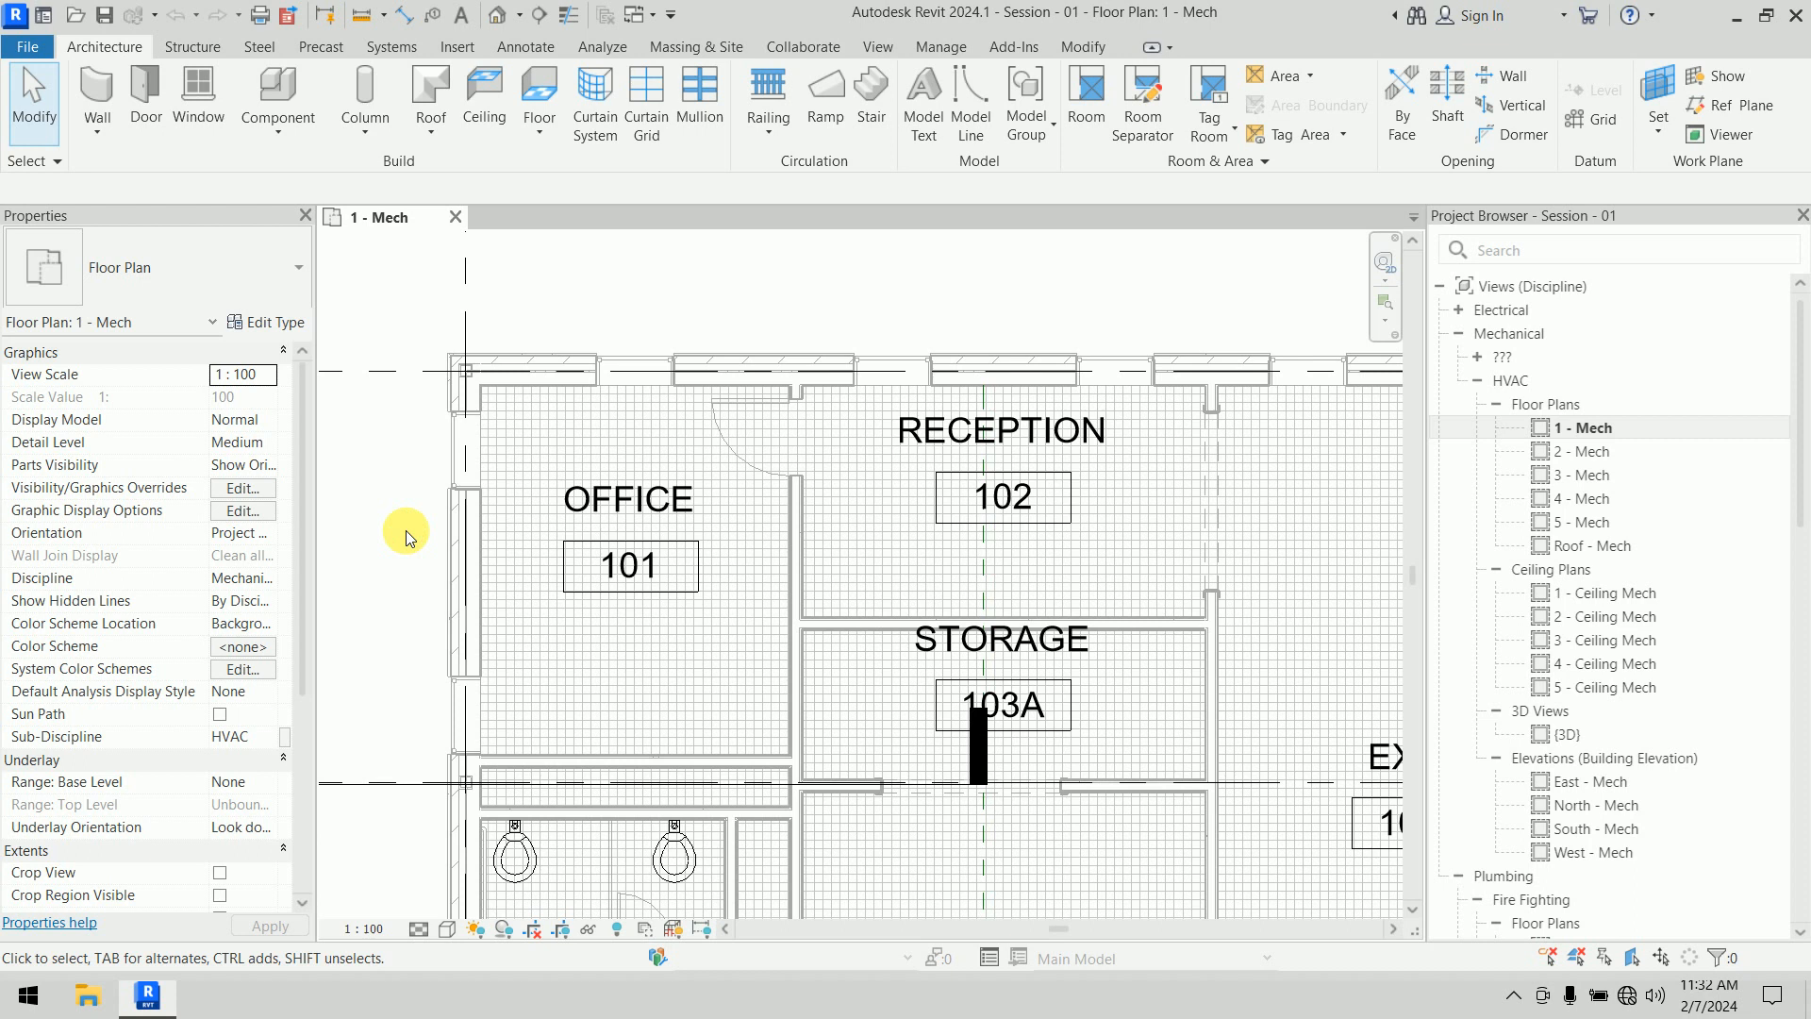
Set the project's HVAC air flow units to cubic feet per minute with the CFM symbol
{"action": "key", "text": "u"}
{"action": "key", "text": "n"}
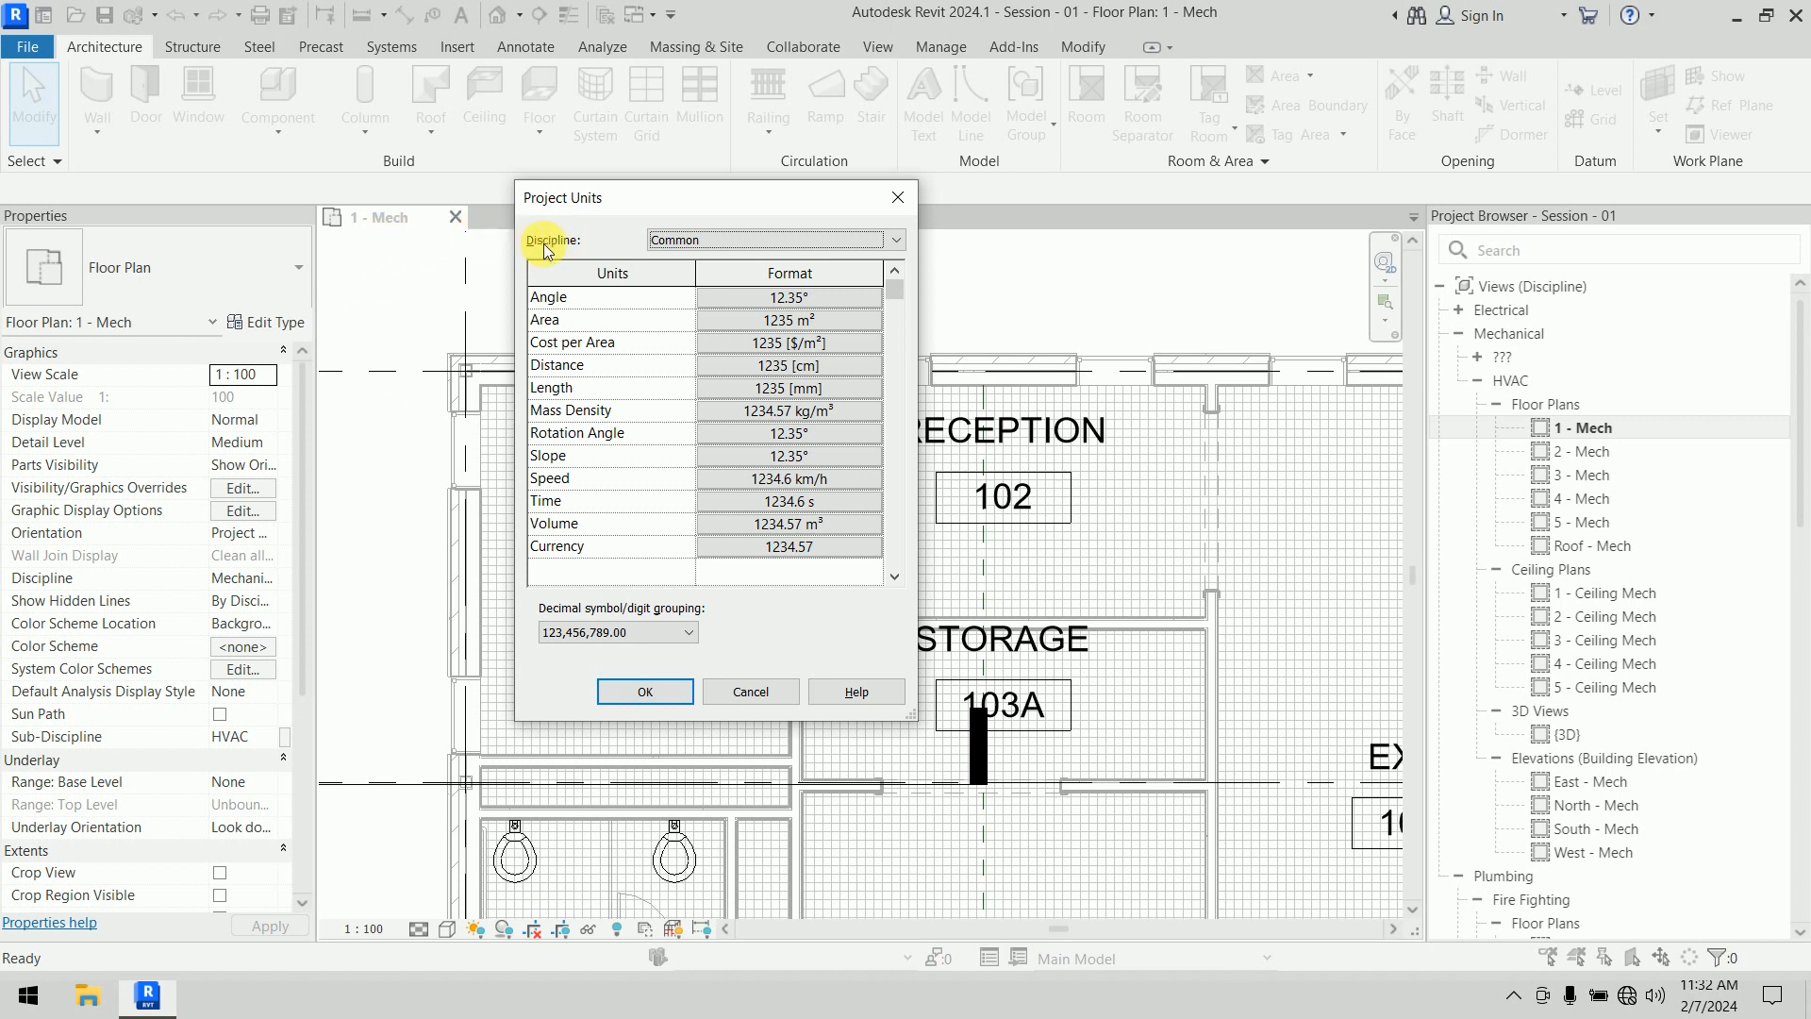
{"action": "left_click", "coordinate": [740, 242]}
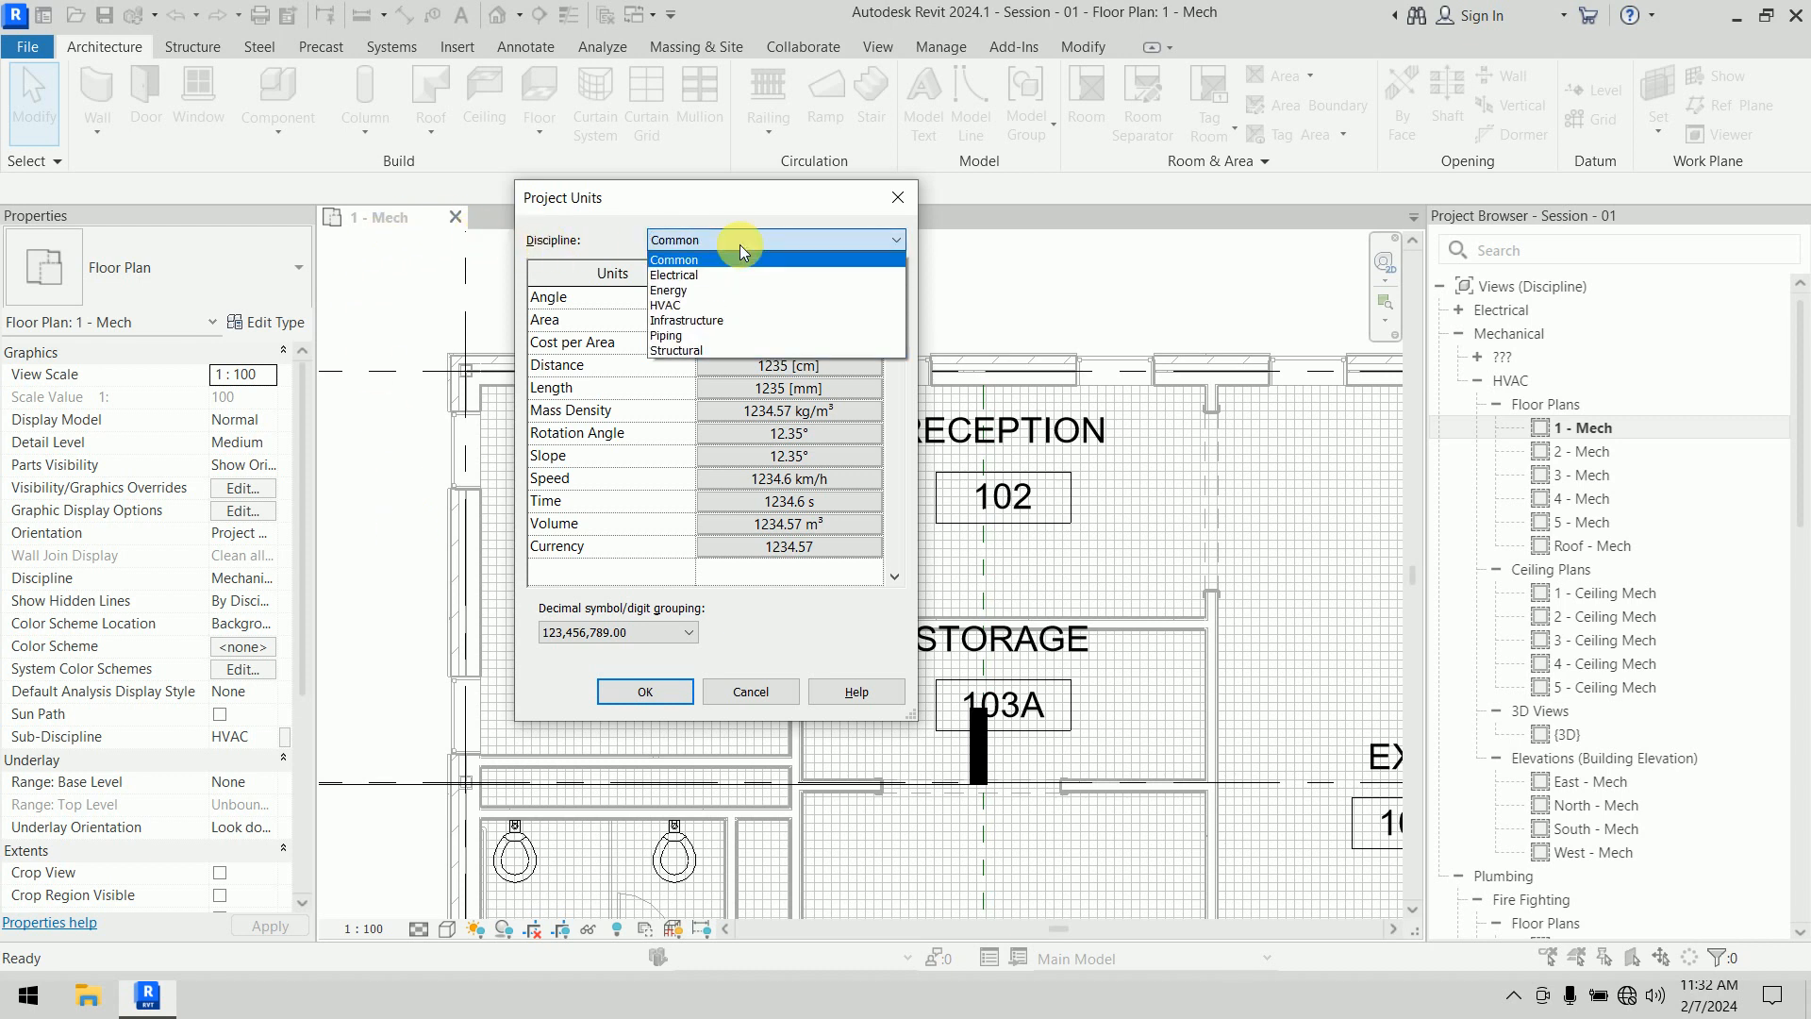
{"action": "left_click", "coordinate": [727, 303]}
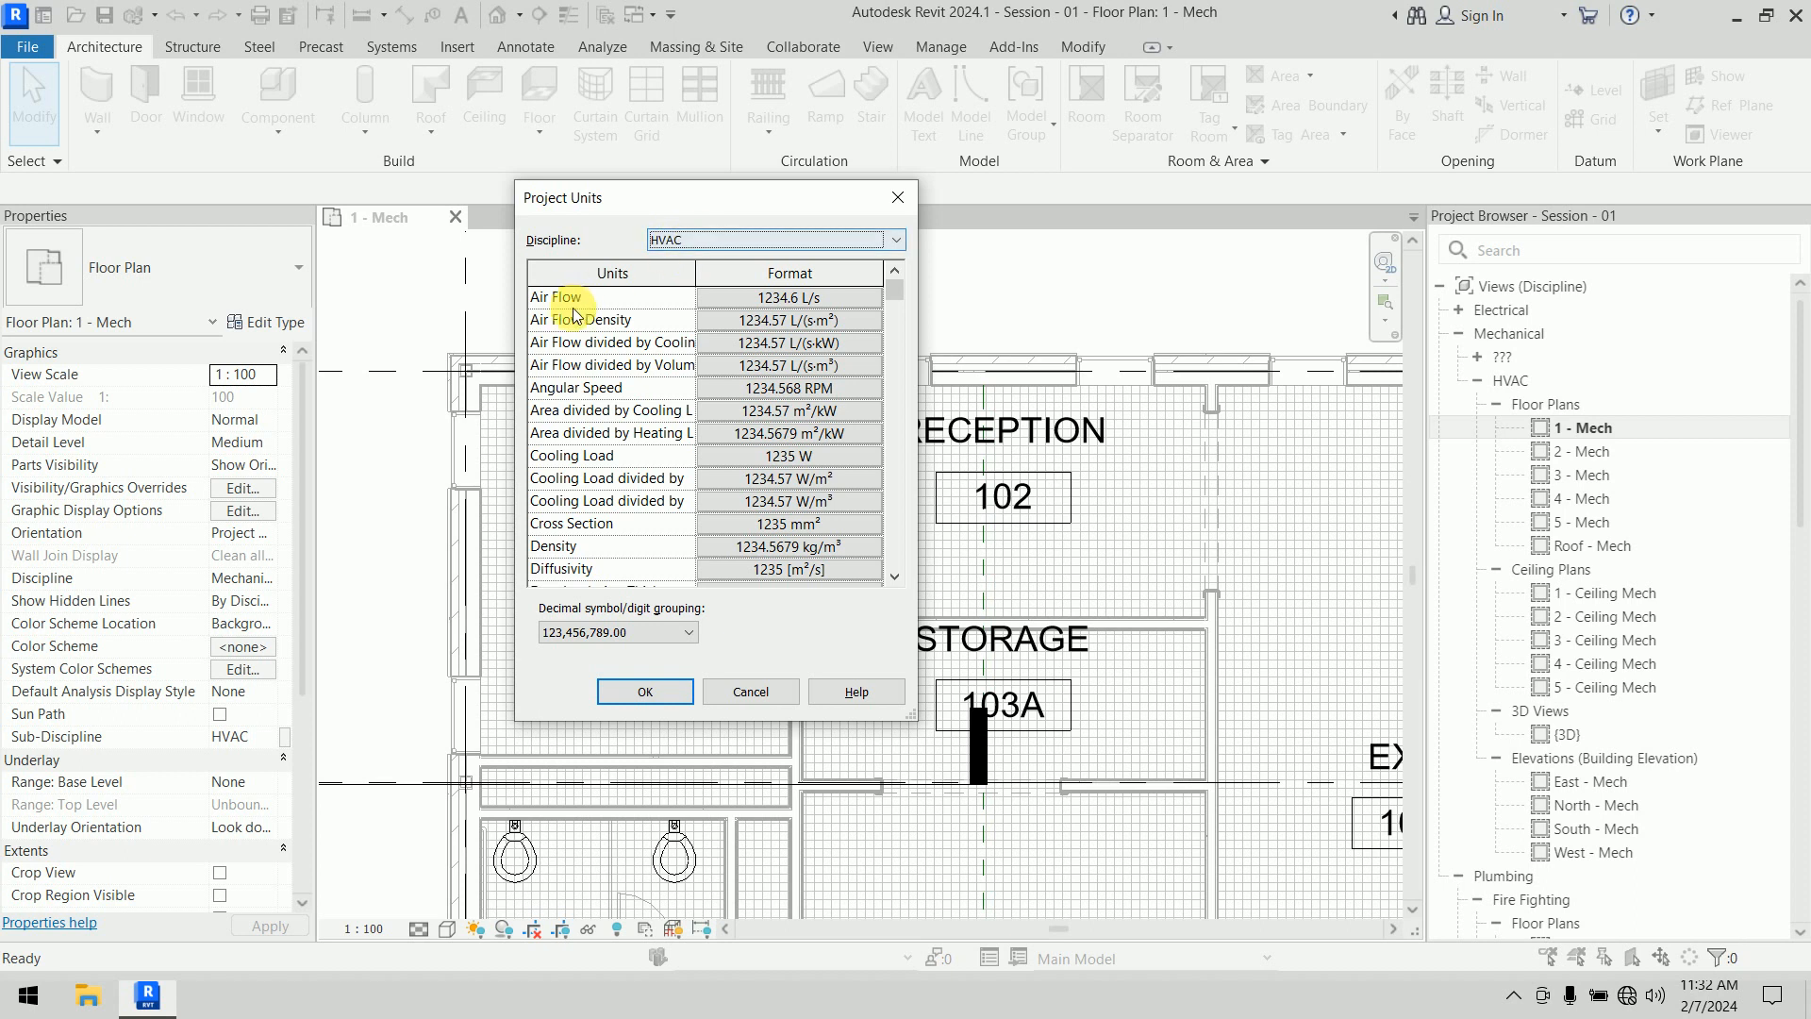
{"action": "left_click", "coordinate": [818, 302]}
{"action": "left_click", "coordinate": [795, 334]}
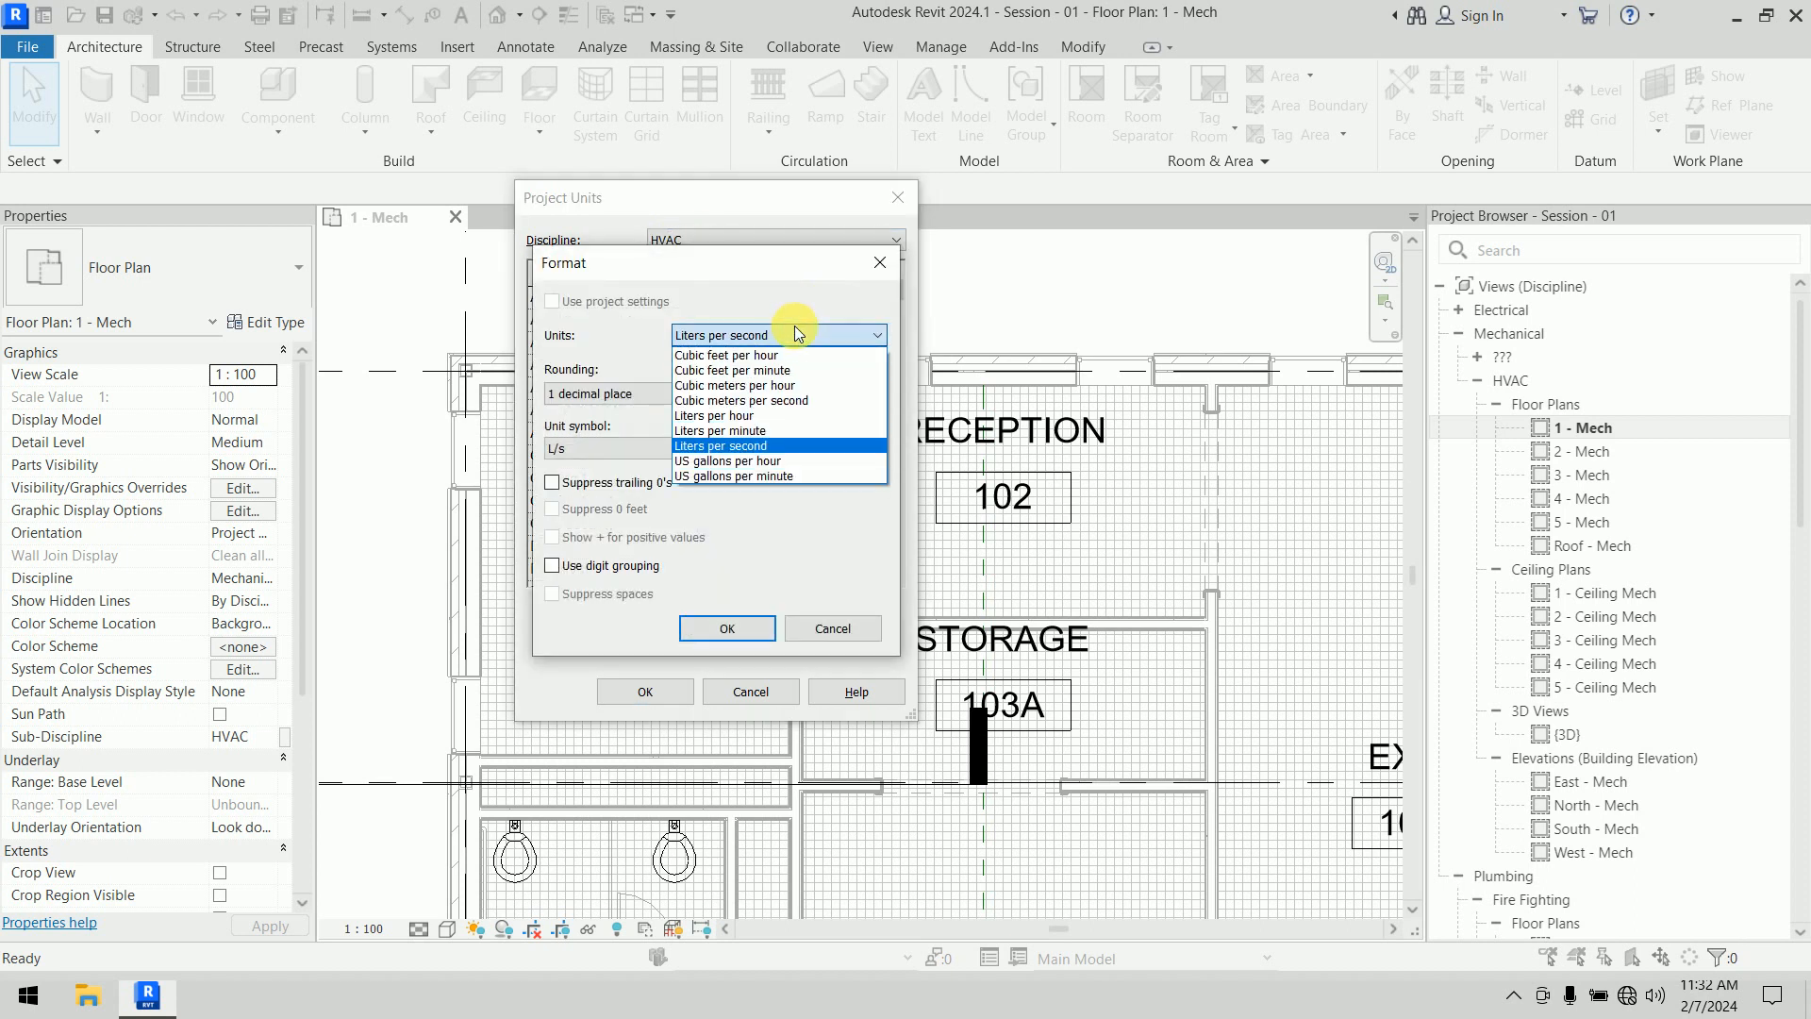
{"action": "left_click", "coordinate": [795, 371]}
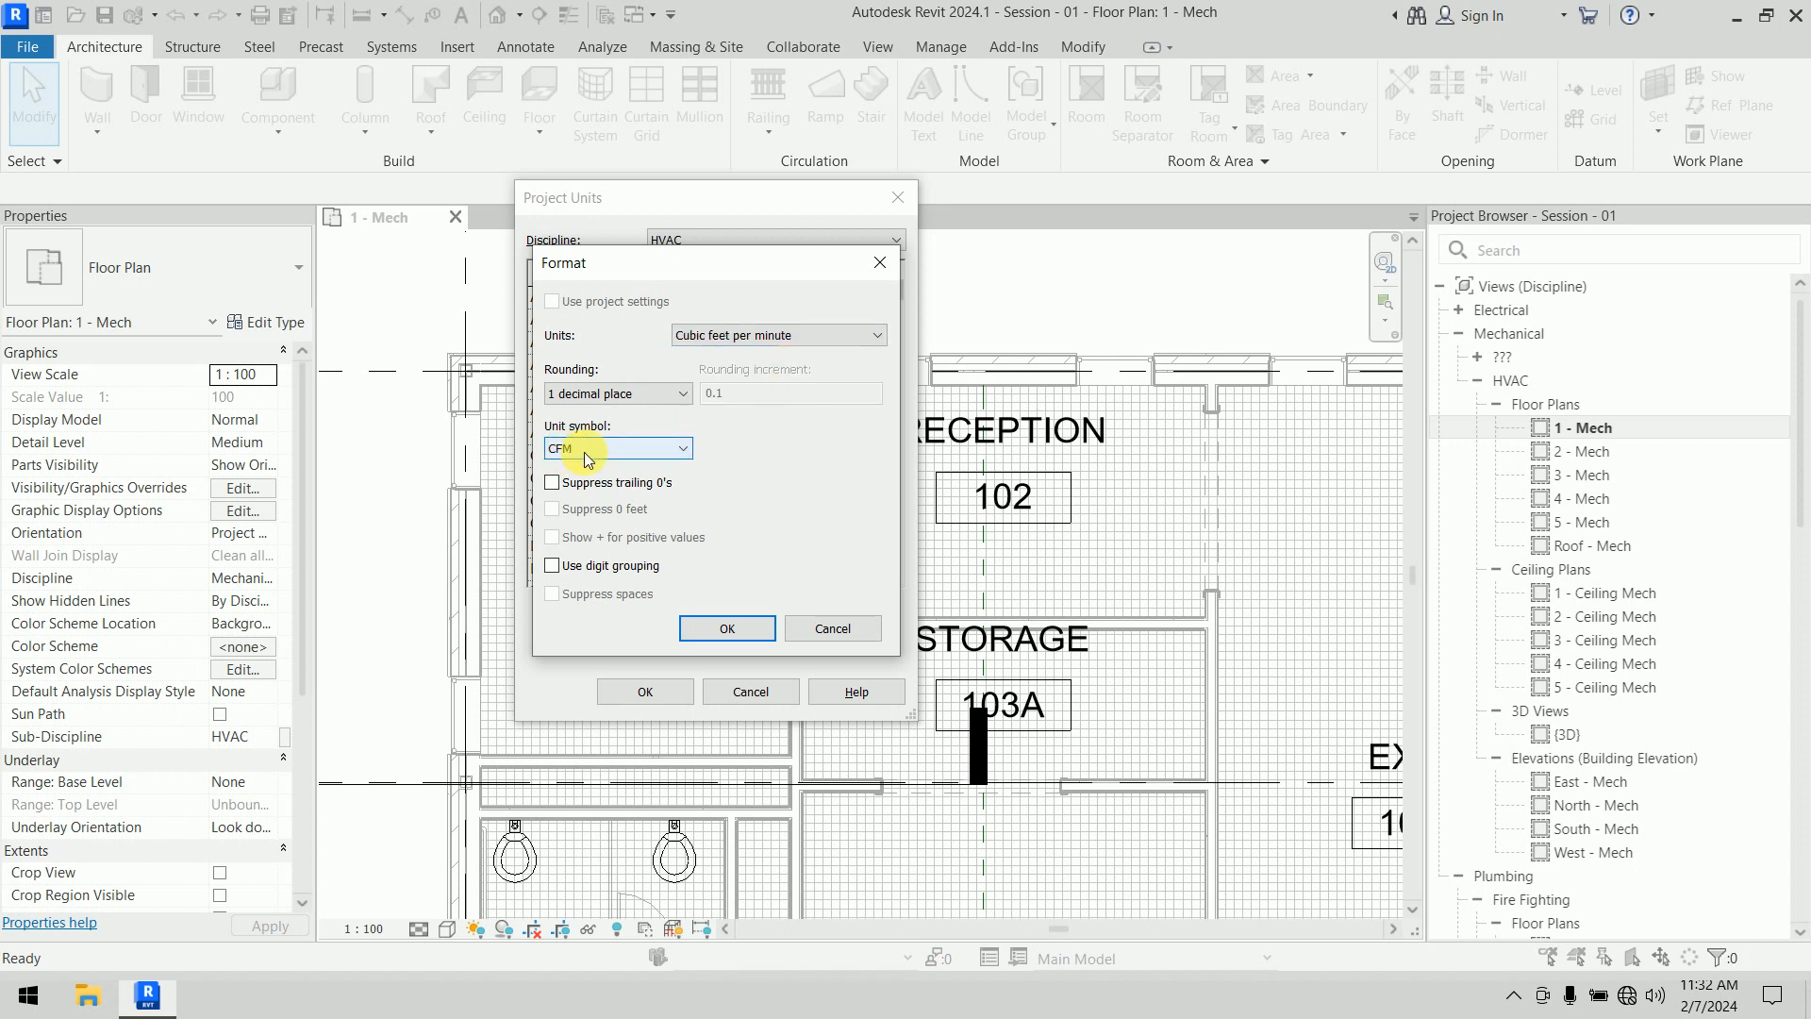
{"action": "left_click", "coordinate": [719, 627]}
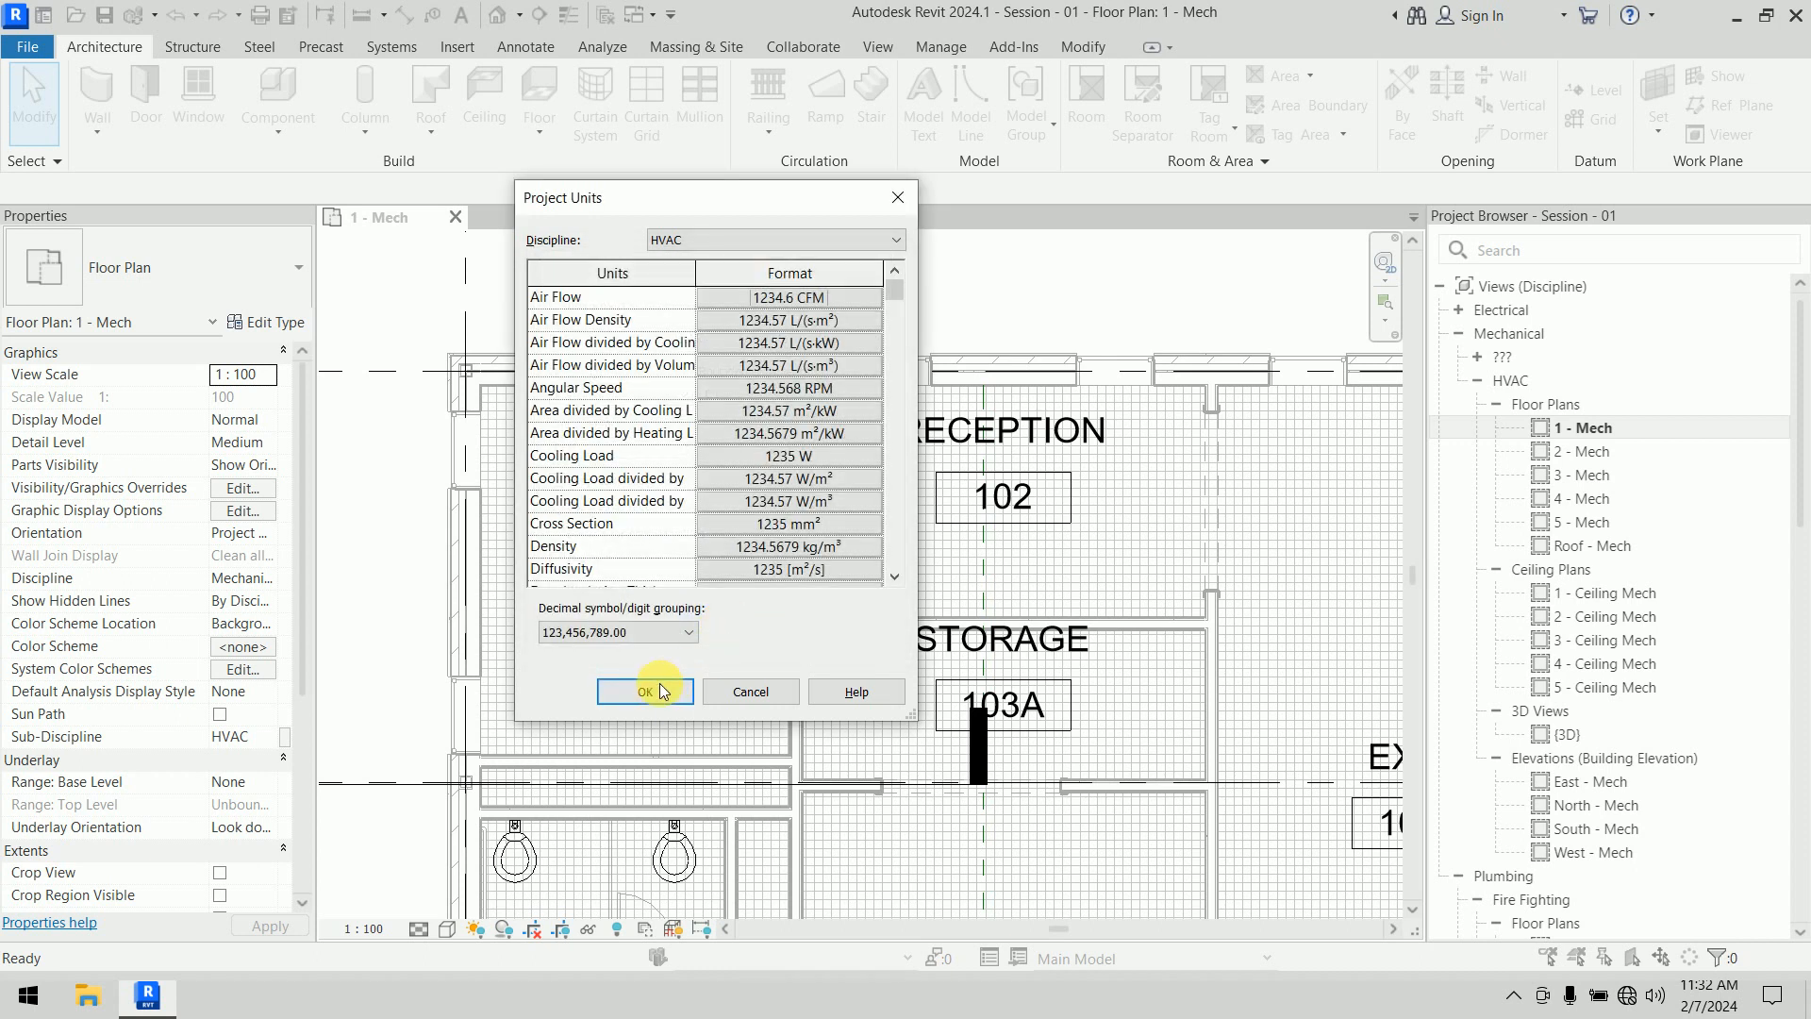
{"action": "left_click", "coordinate": [661, 689]}
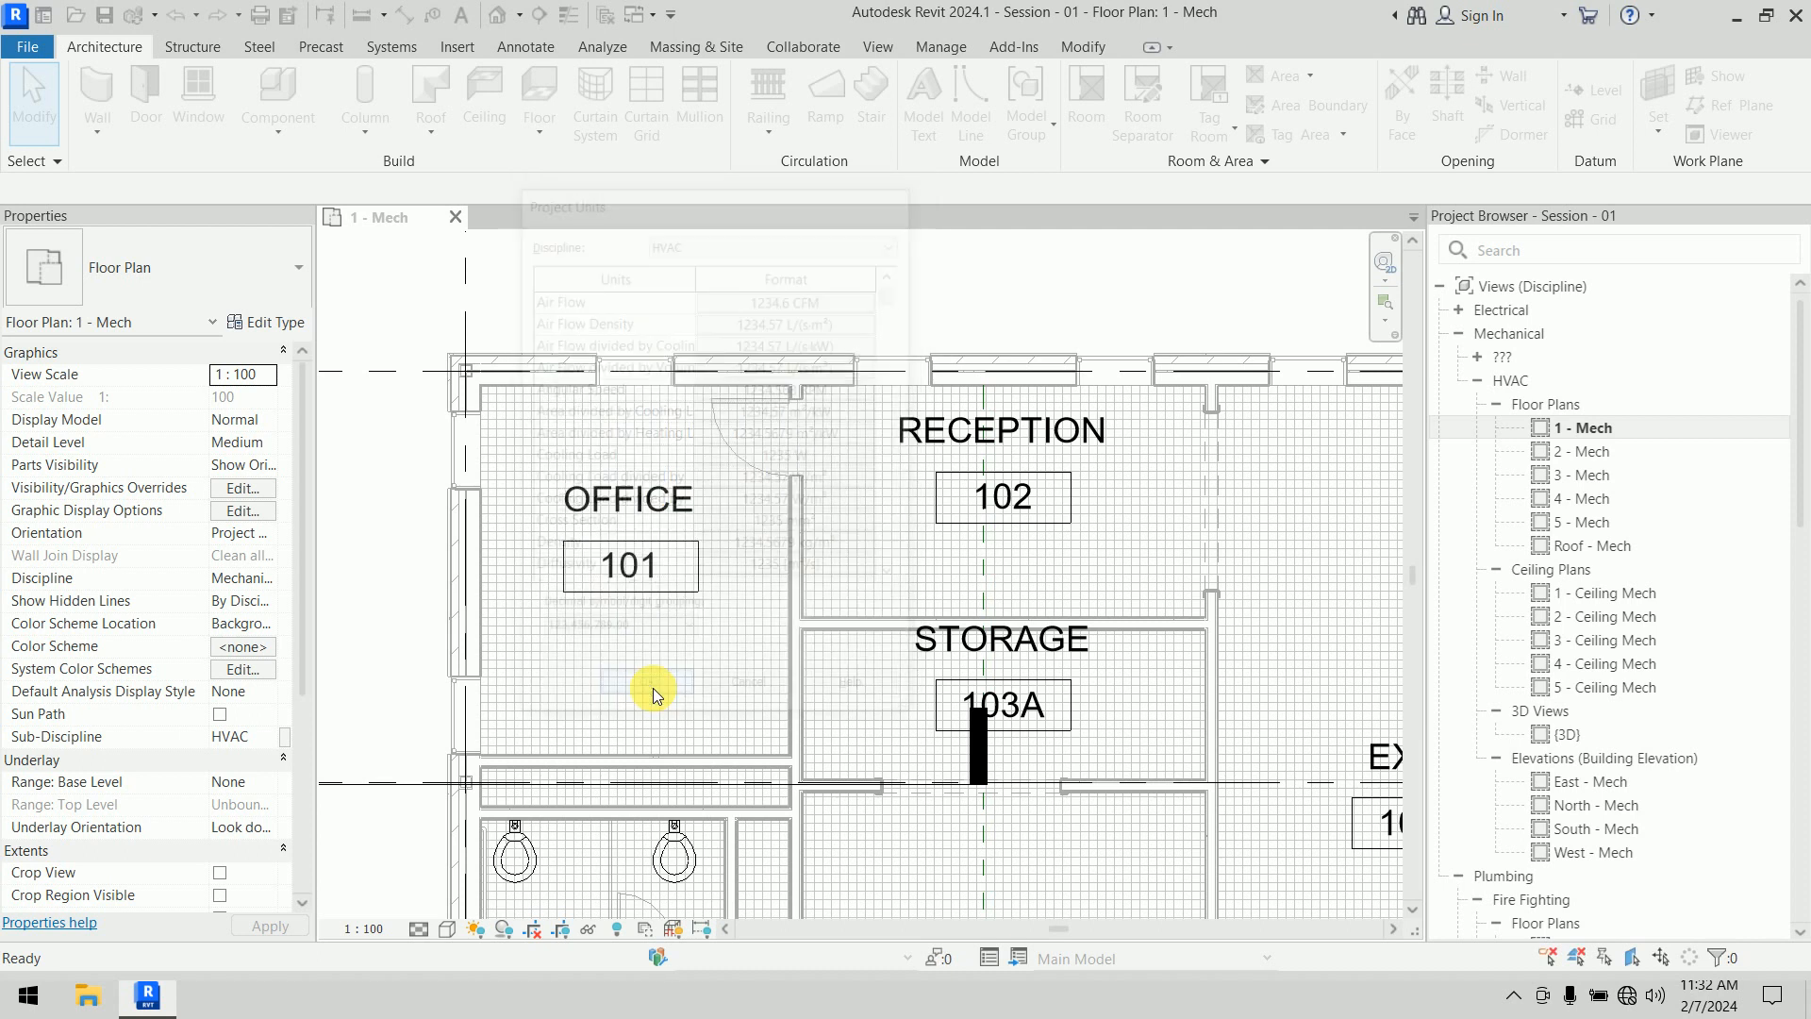
Check the specified supply airflow and its unit in the properties of the OFFICE 101 space
{"action": "left_click", "coordinate": [540, 468]}
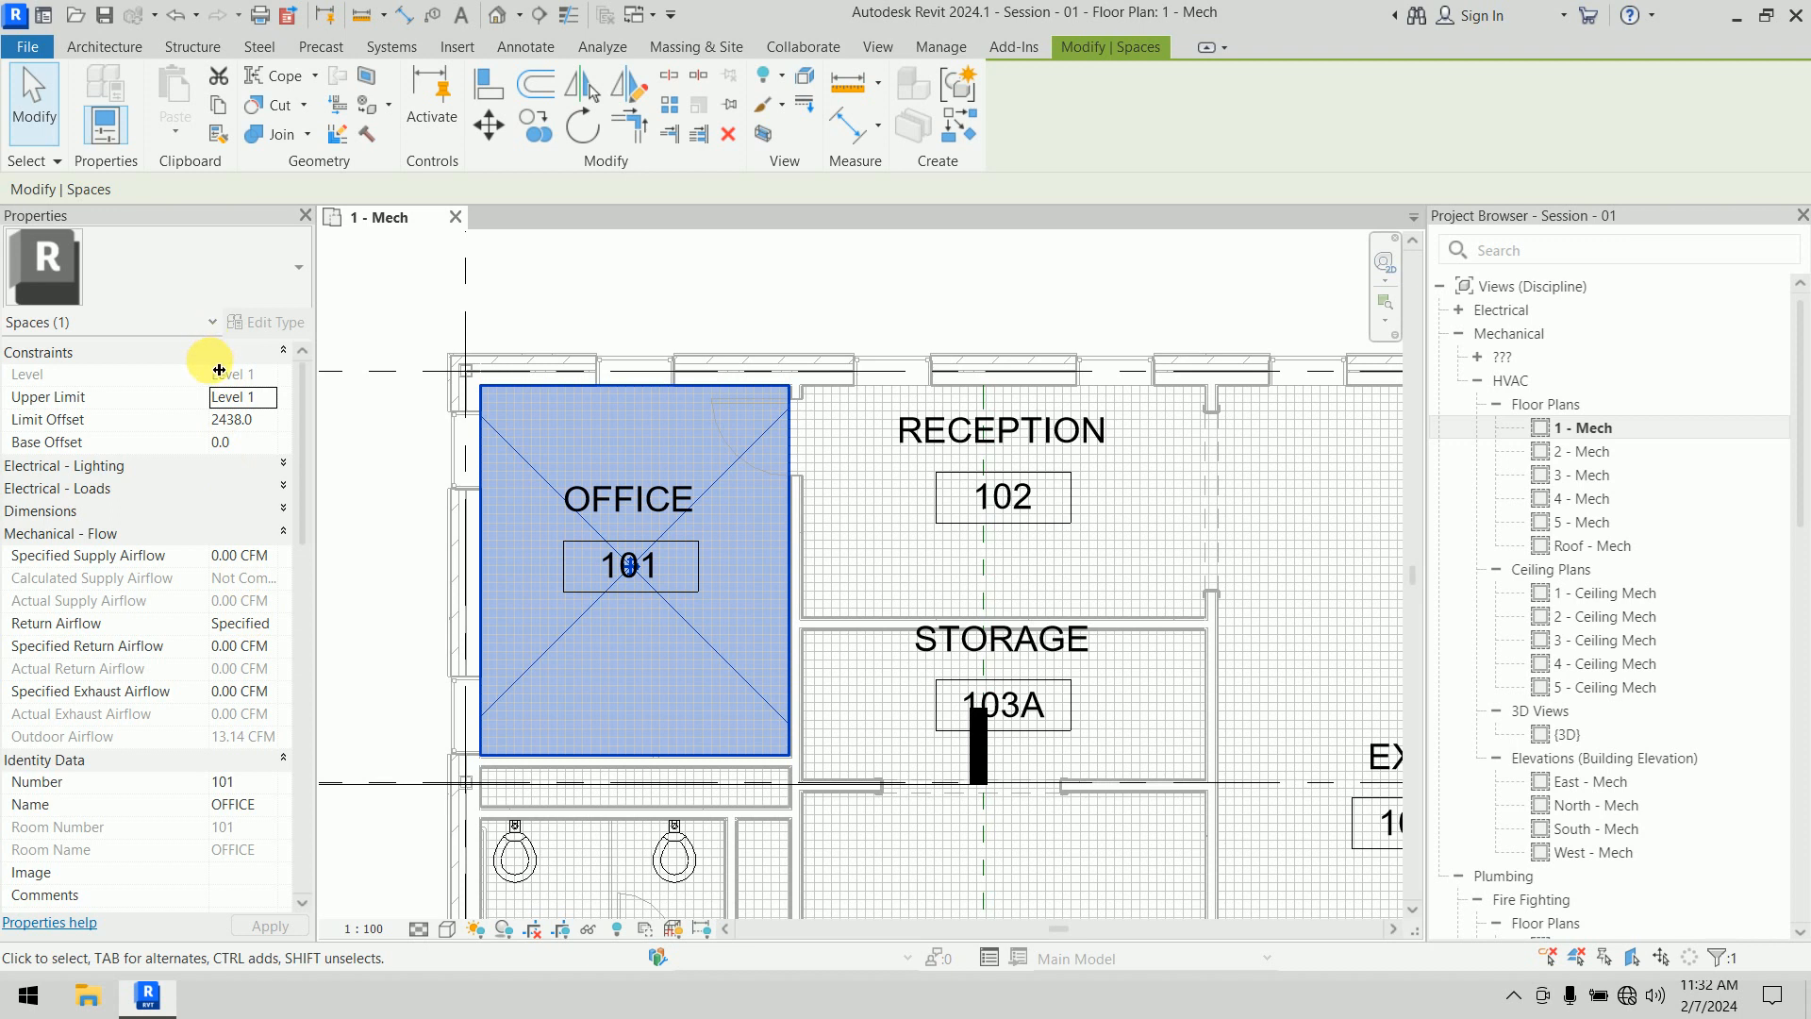
{"action": "left_click_drag", "start_coordinate": [219, 370], "coordinate": [187, 371]}
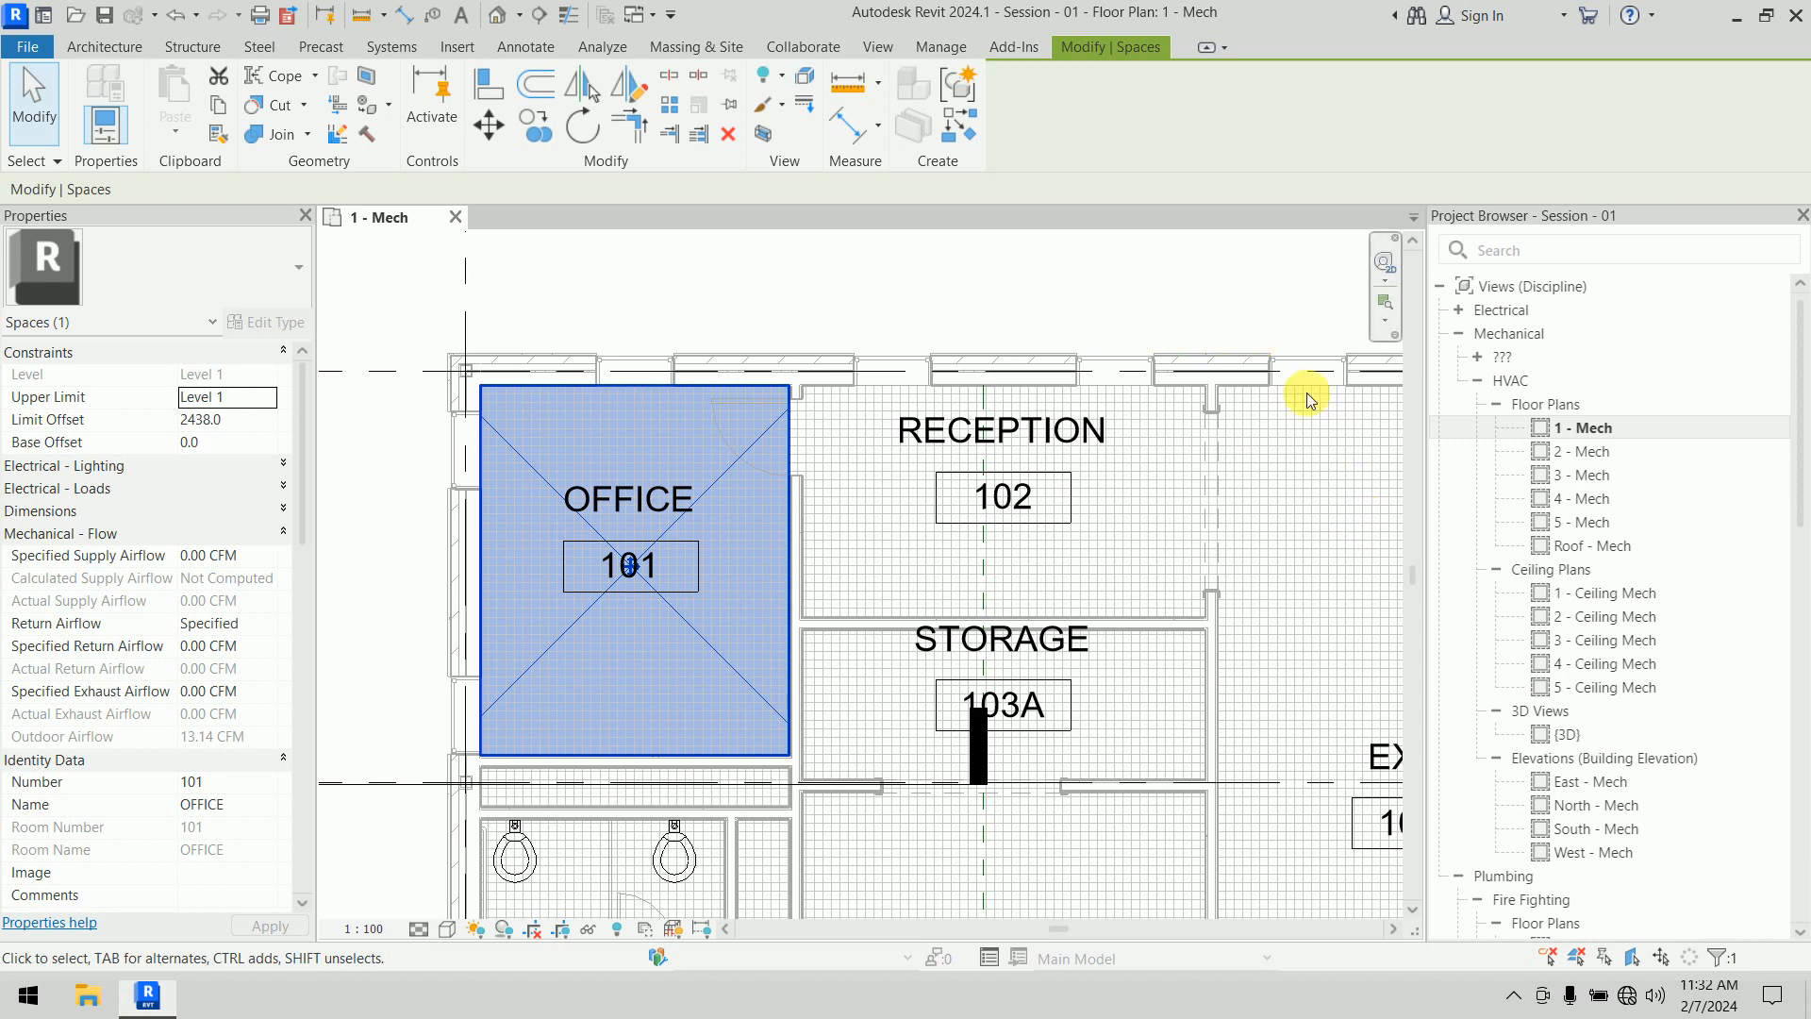
{"action": "left_click", "coordinate": [243, 563]}
{"action": "double_click", "coordinate": [227, 556]}
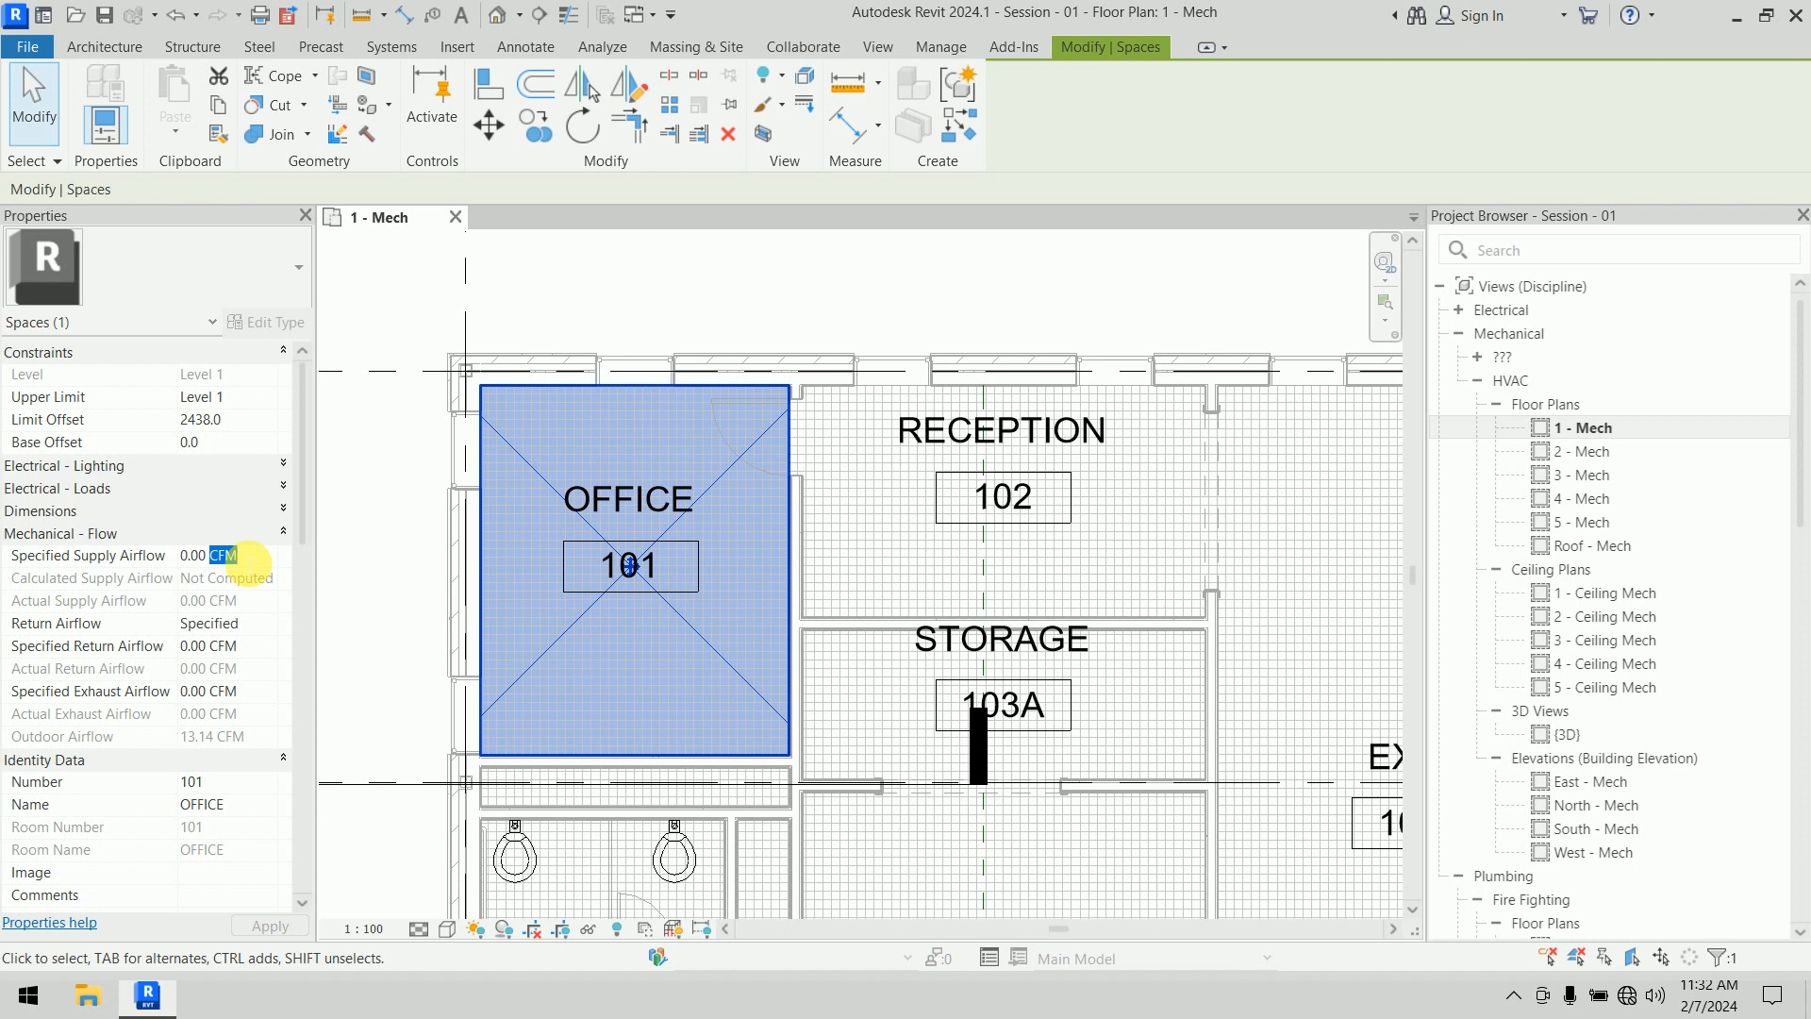
{"action": "left_click", "coordinate": [394, 274]}
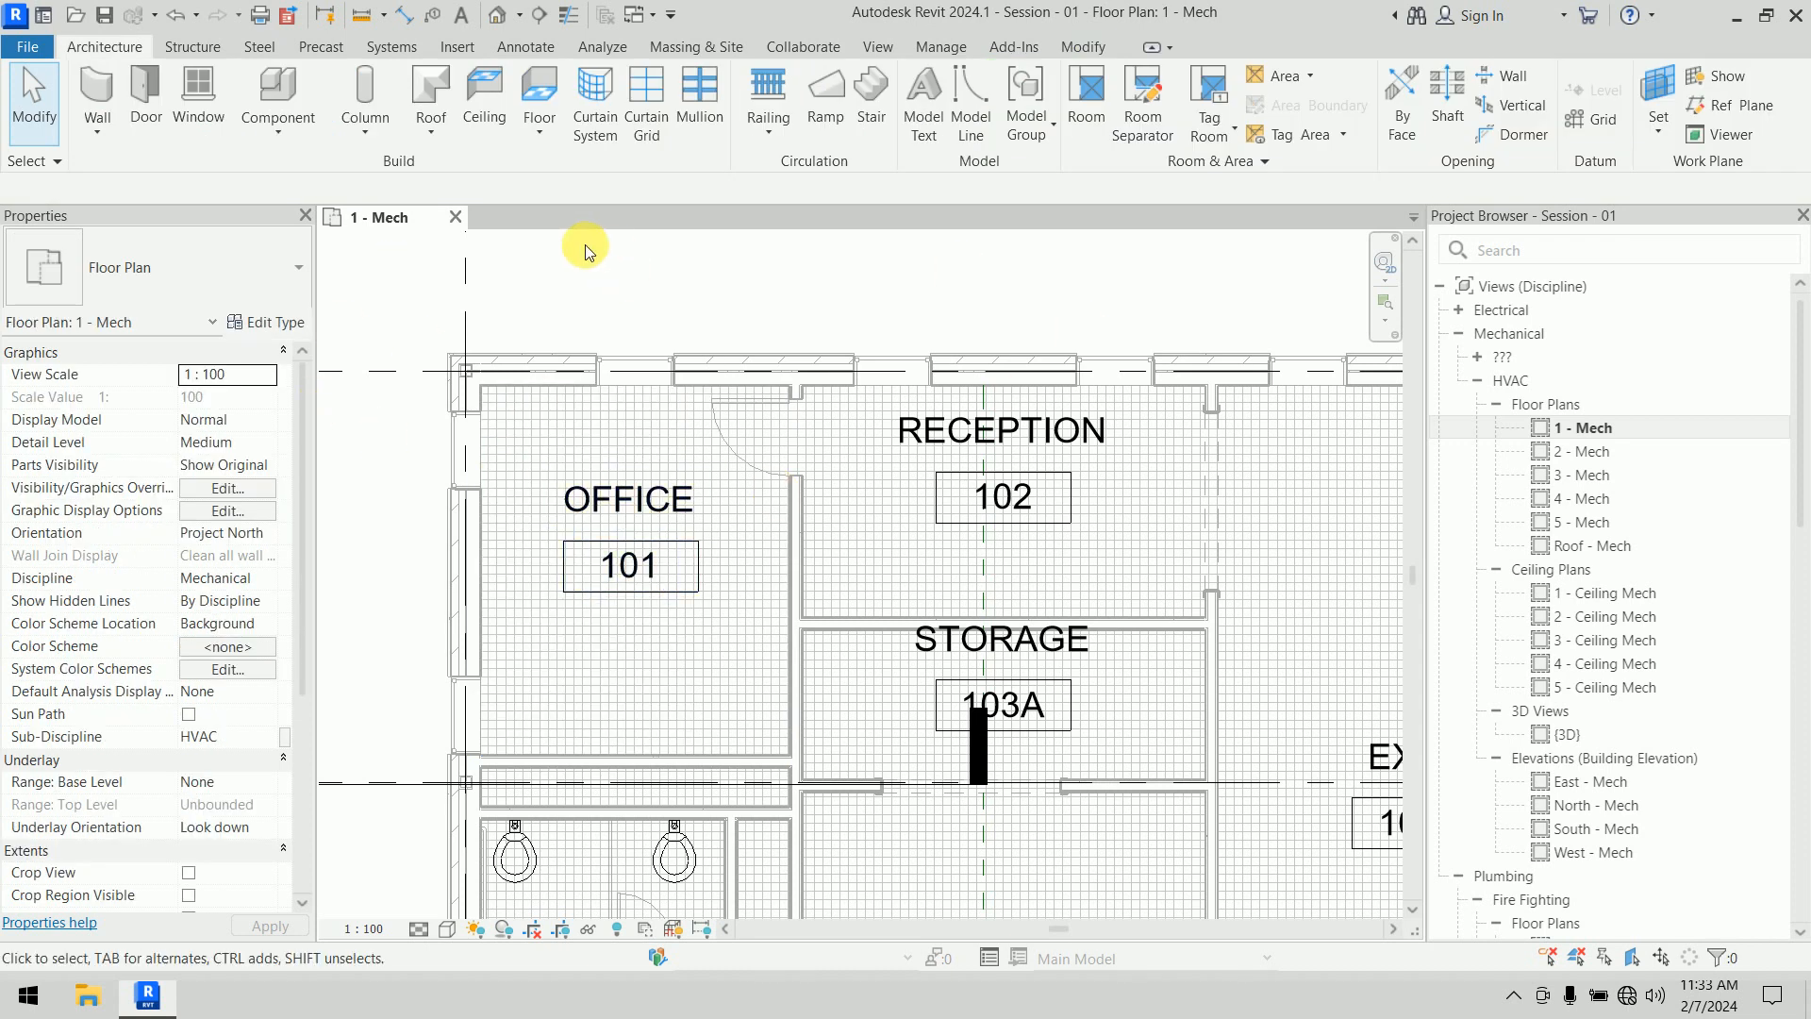
{"action": "left_click", "coordinate": [531, 460]}
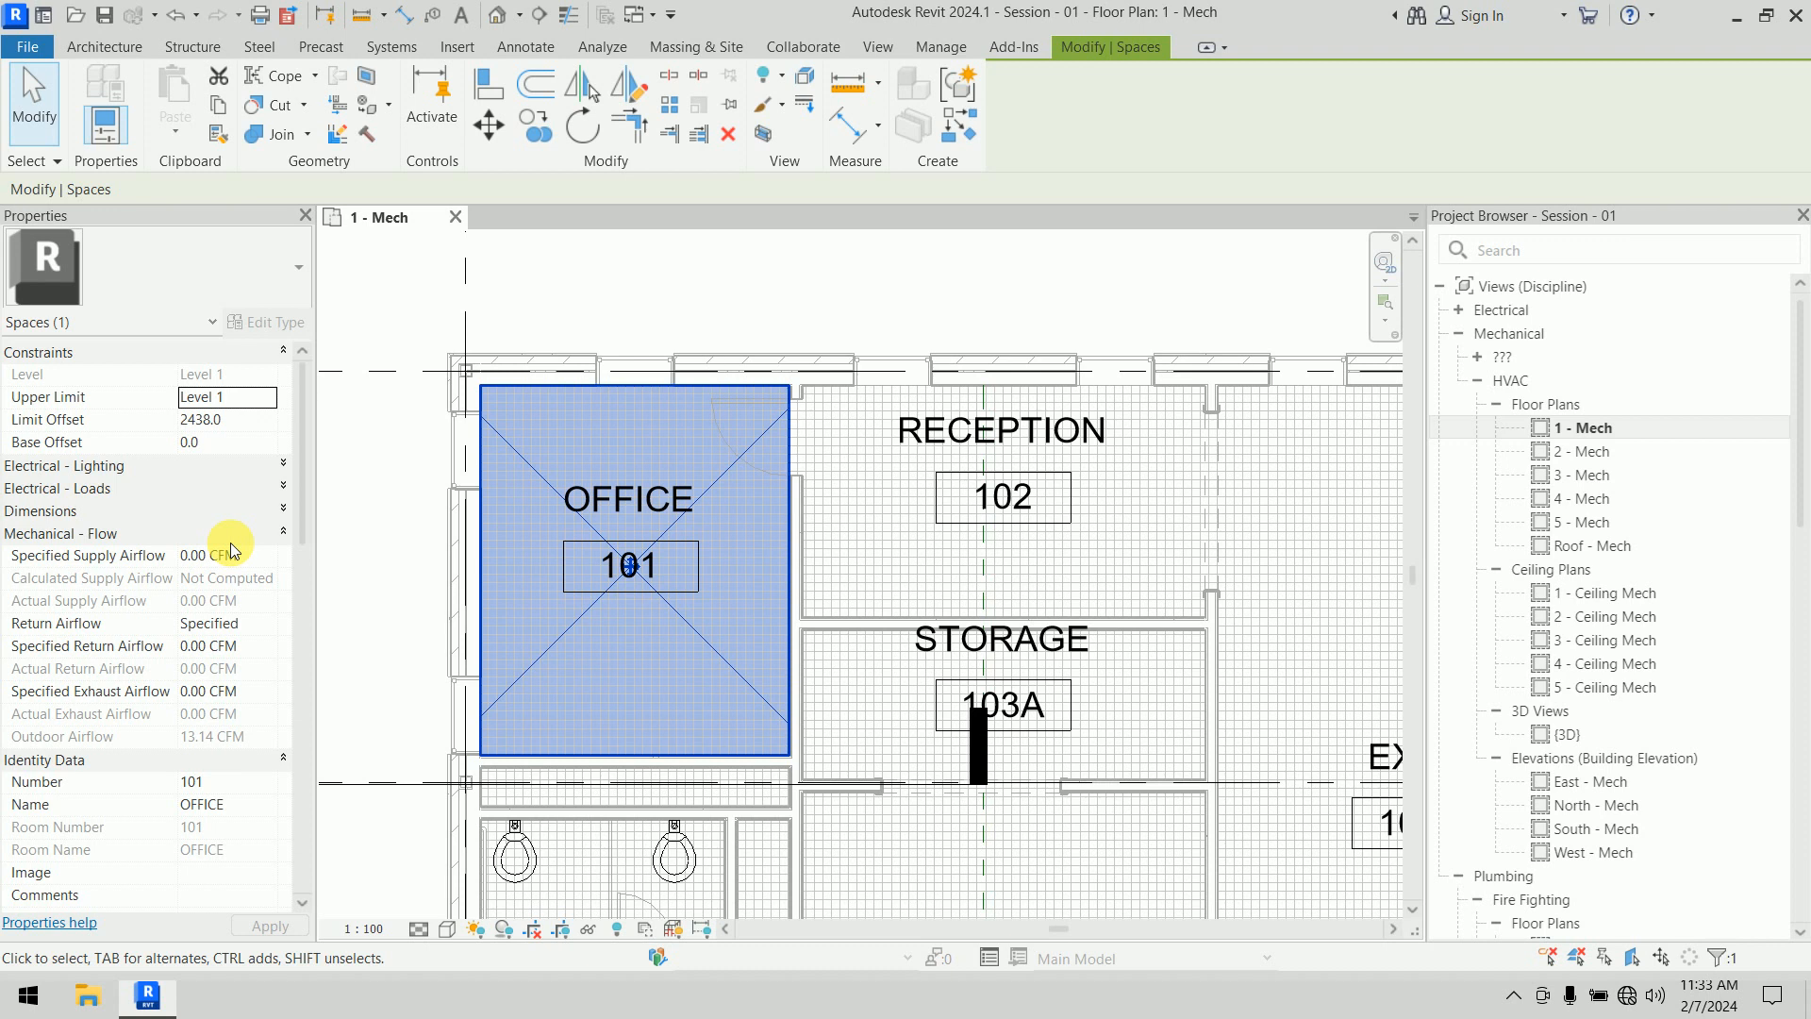
Open the HVAC ceiling plan 1 - Ceiling Mech and clear the space selection
{"action": "left_click", "coordinate": [1641, 598]}
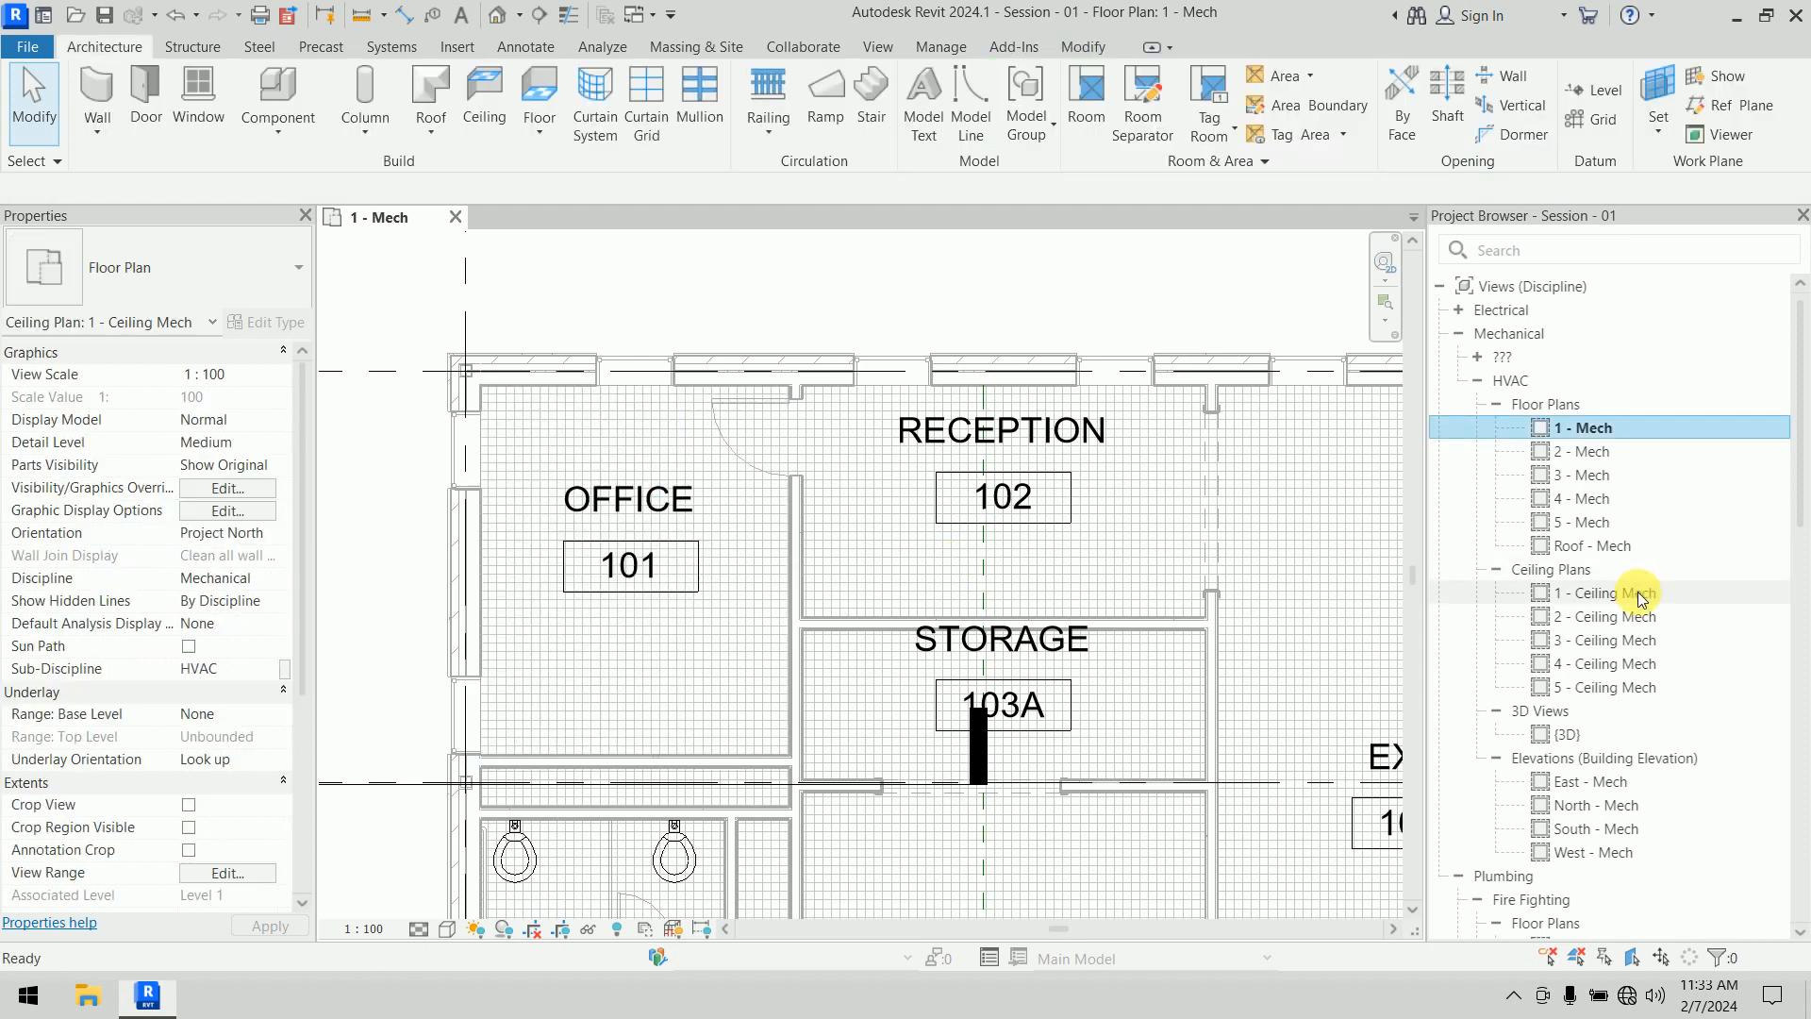
{"action": "double_click", "coordinate": [1641, 597]}
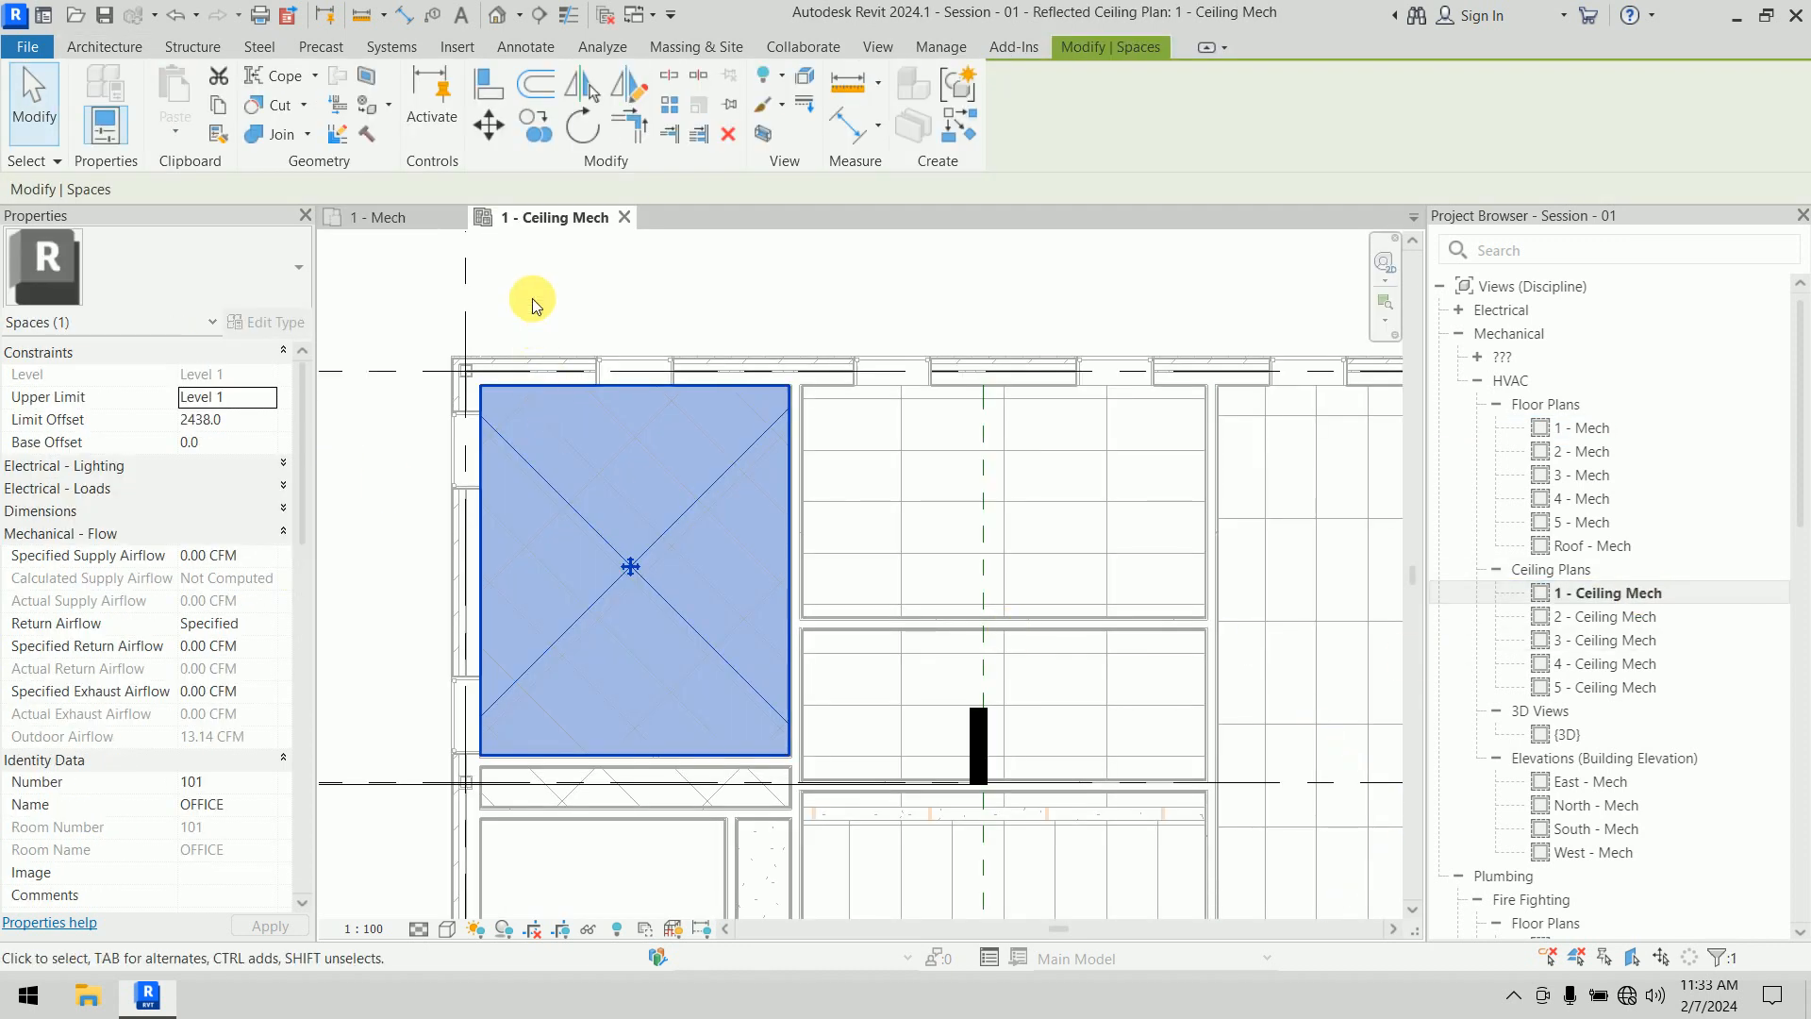
{"action": "left_click", "coordinate": [533, 305]}
{"action": "scroll", "coordinate": [558, 424], "scroll_direction": "up", "scroll_amount": 2}
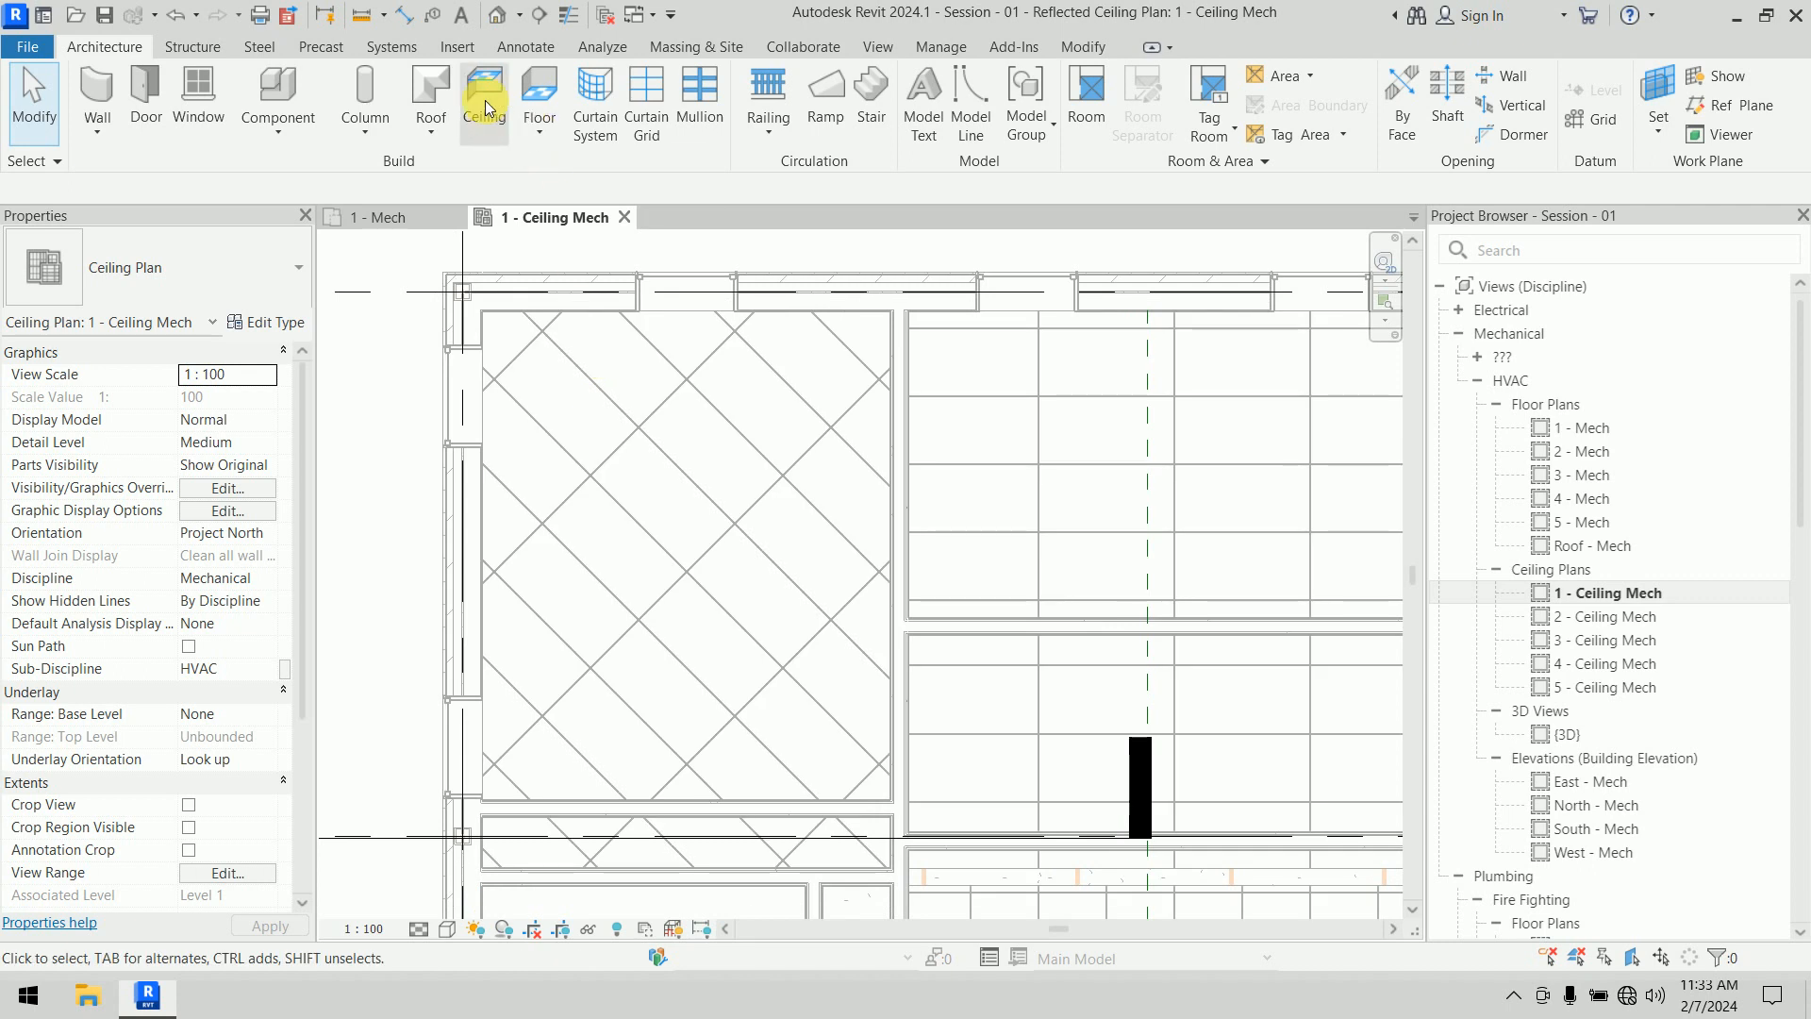
Place an M_Supply Diffuser air terminal, 600 x 600 Face 300 x 300 Connection, in office 101 at an elevation of 2438 from Level 1
{"action": "left_click", "coordinate": [394, 46]}
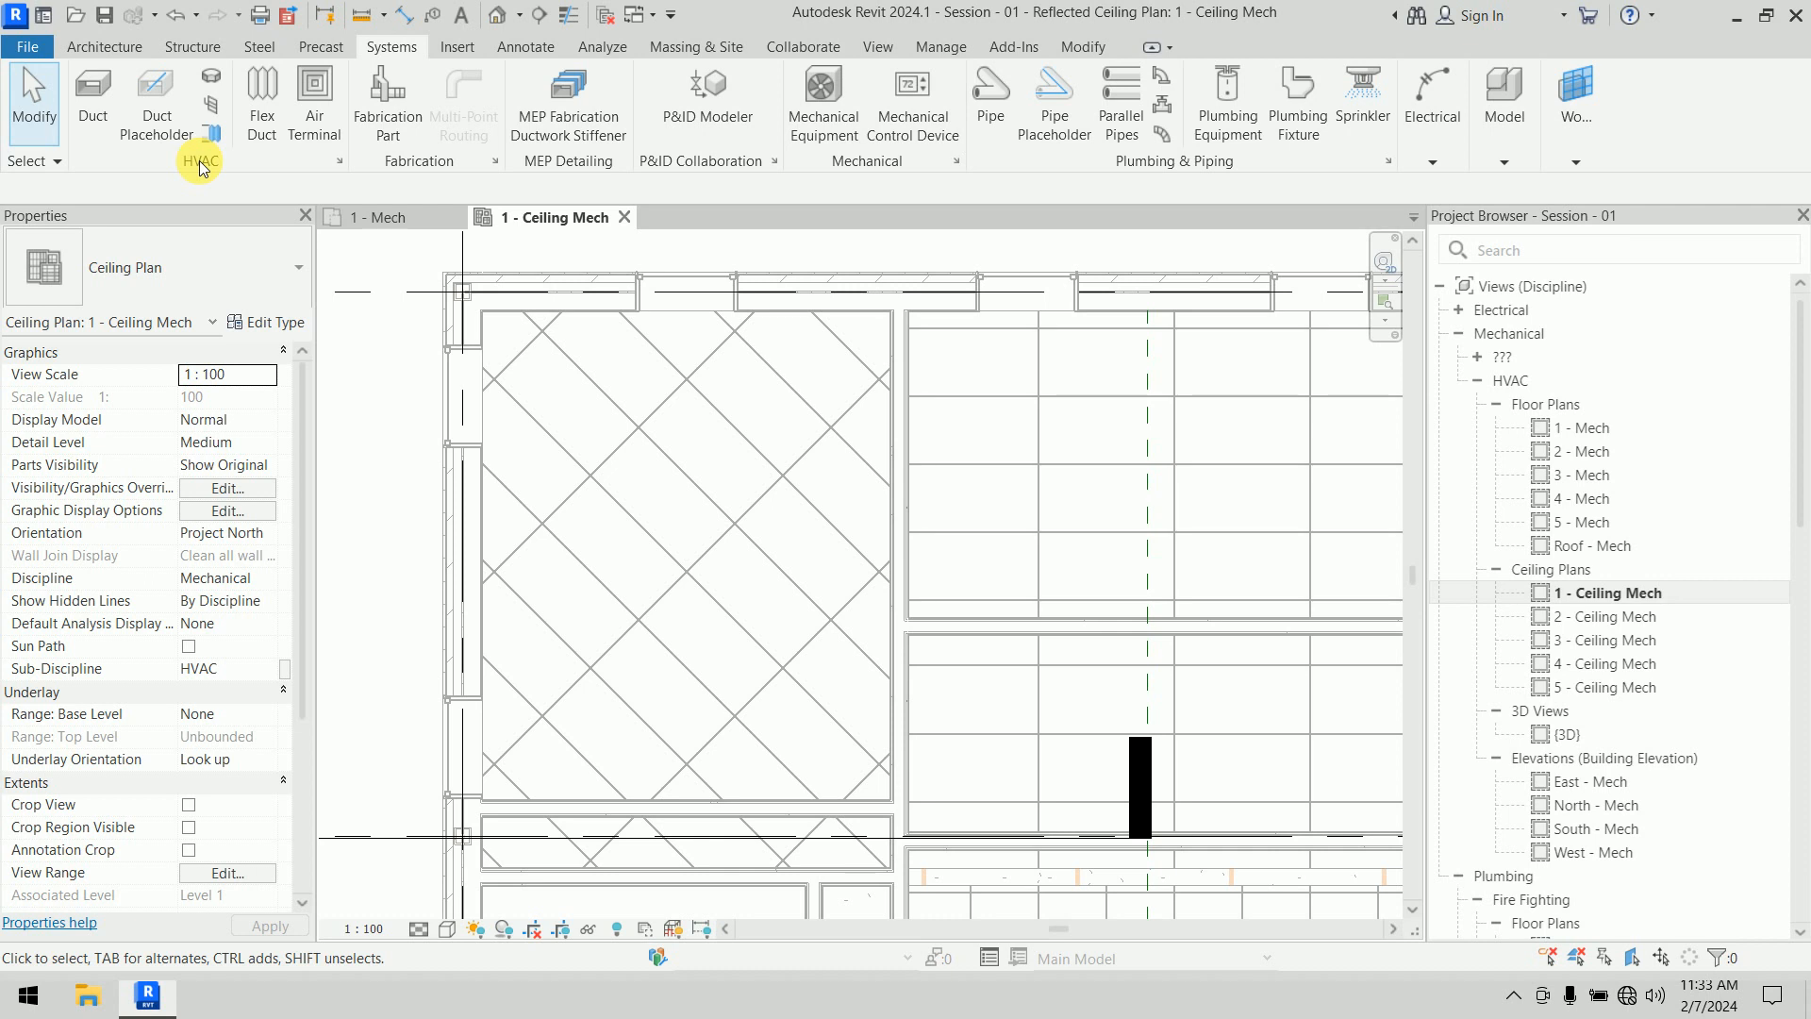
{"action": "left_click", "coordinate": [312, 141]}
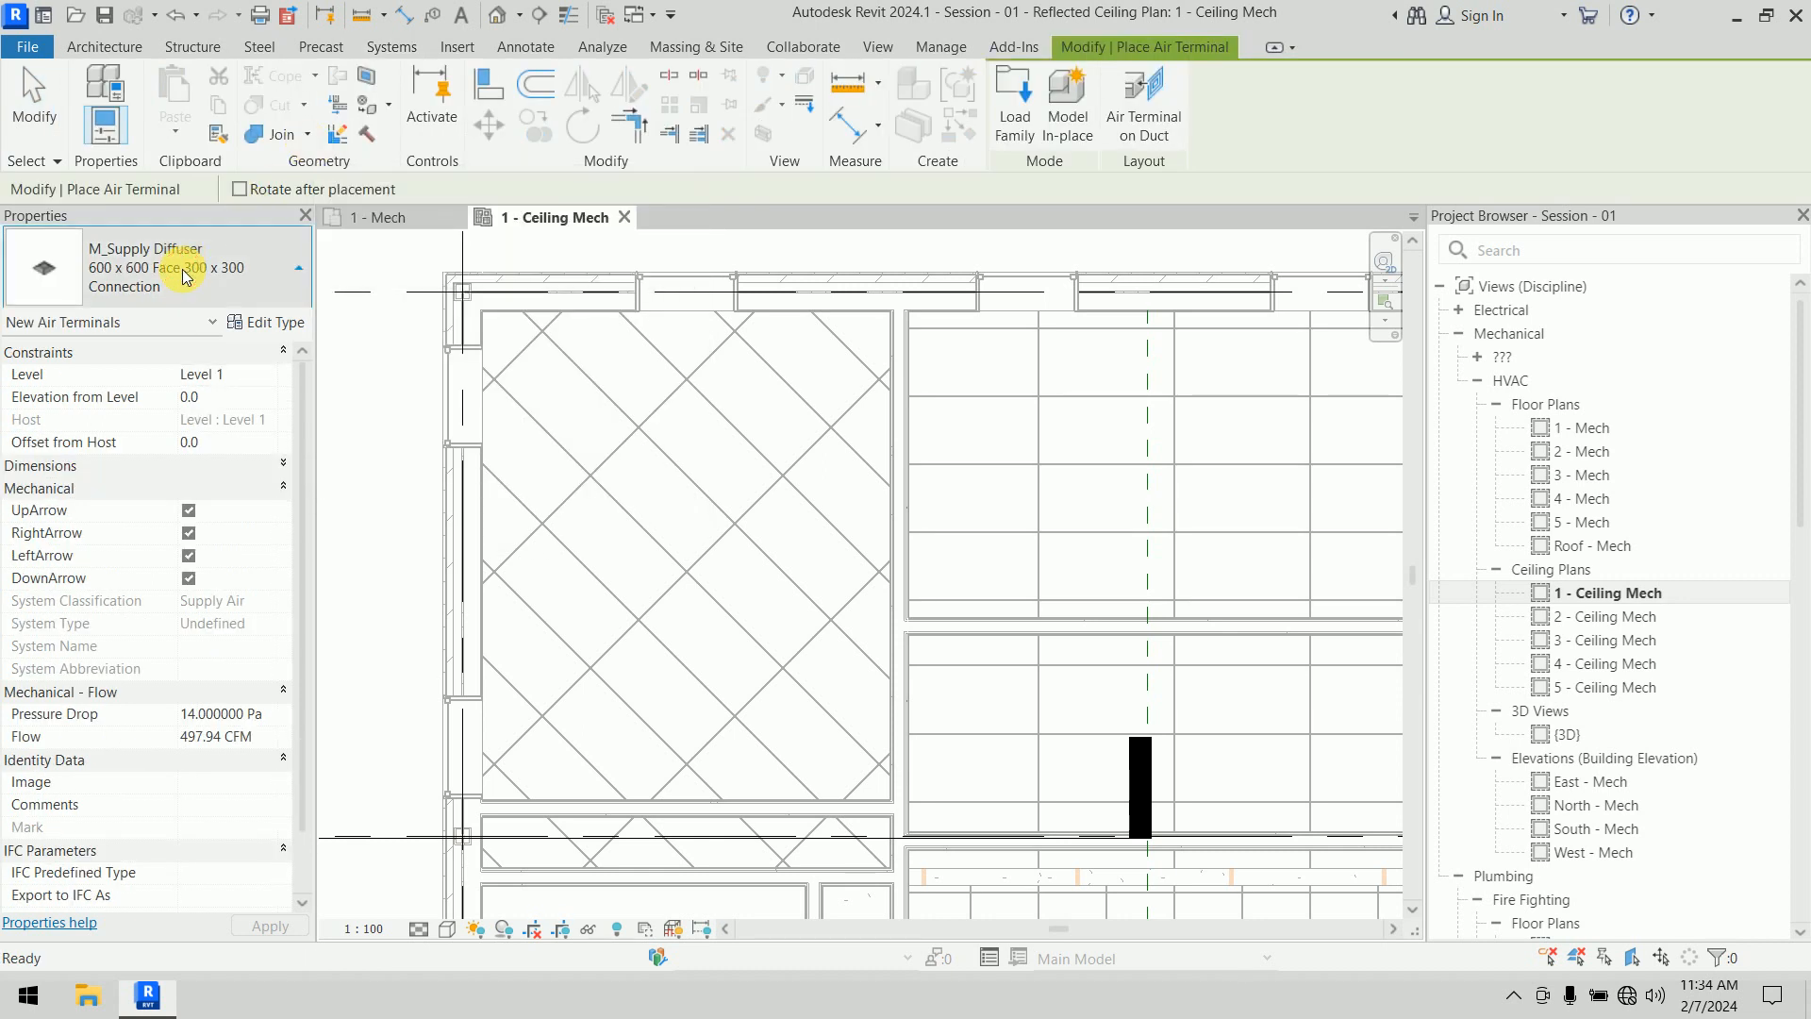
{"action": "left_click", "coordinate": [184, 273]}
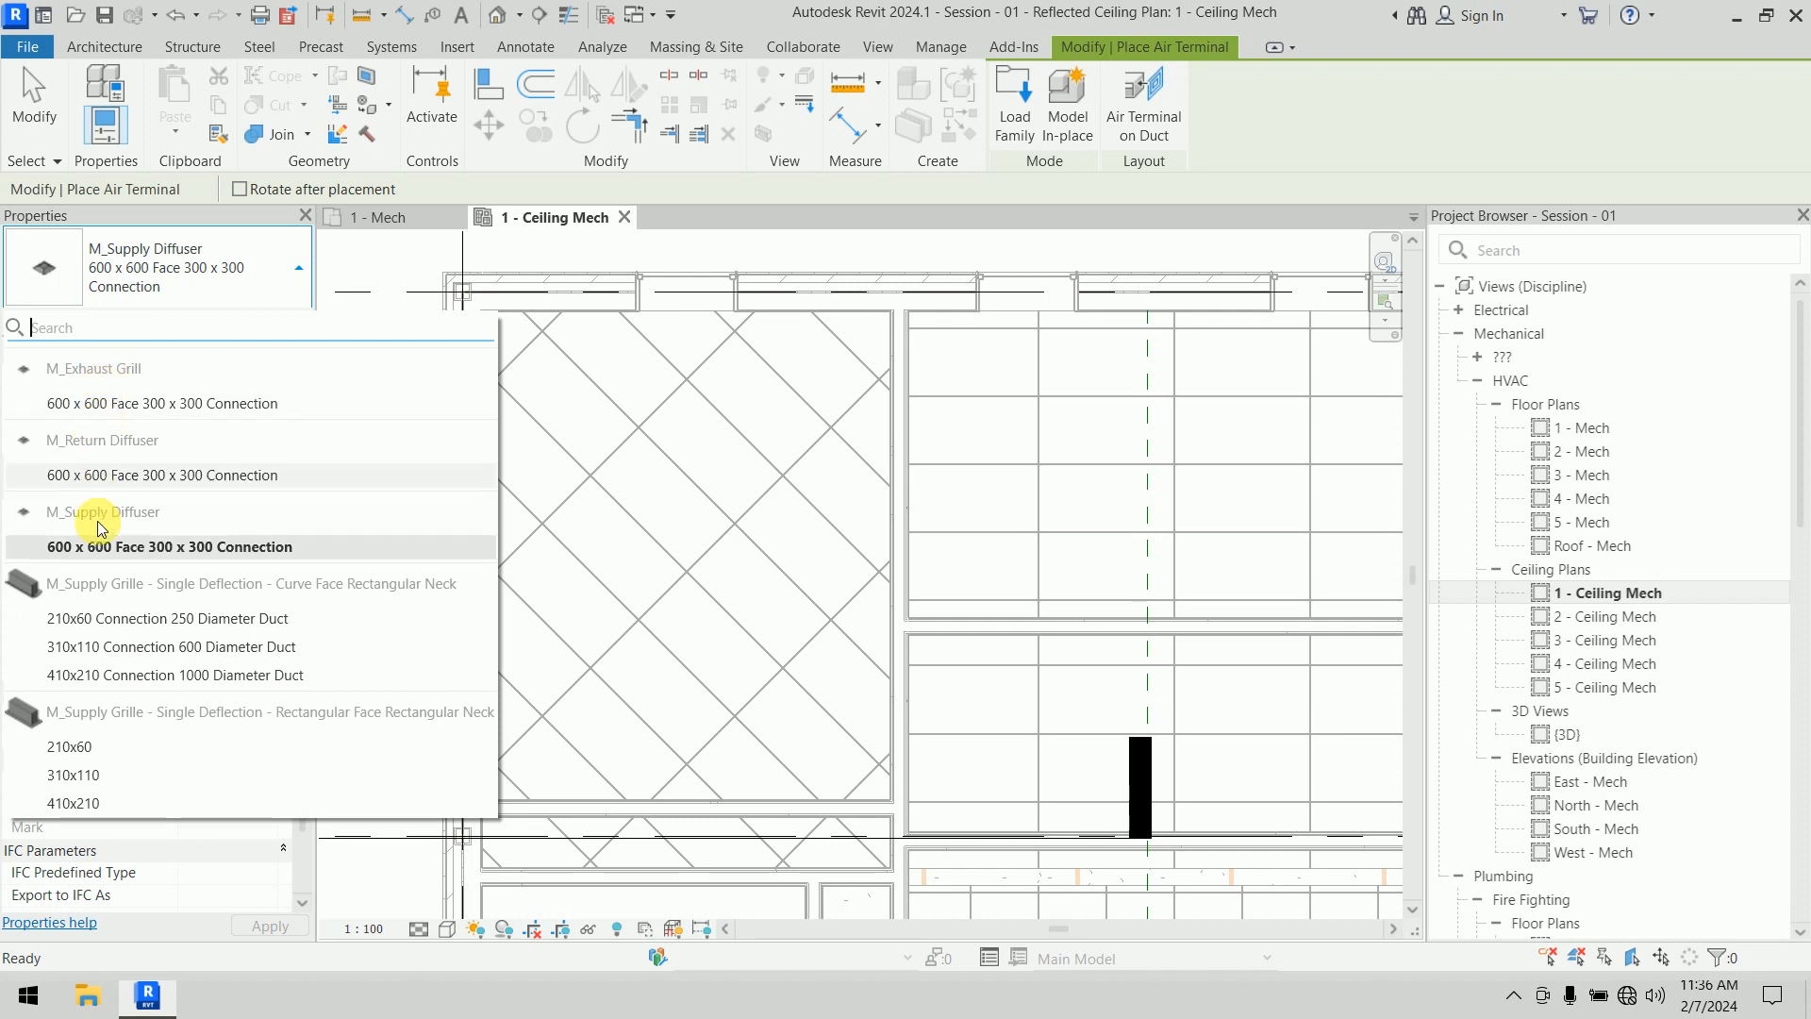
{"action": "left_click", "coordinate": [120, 547]}
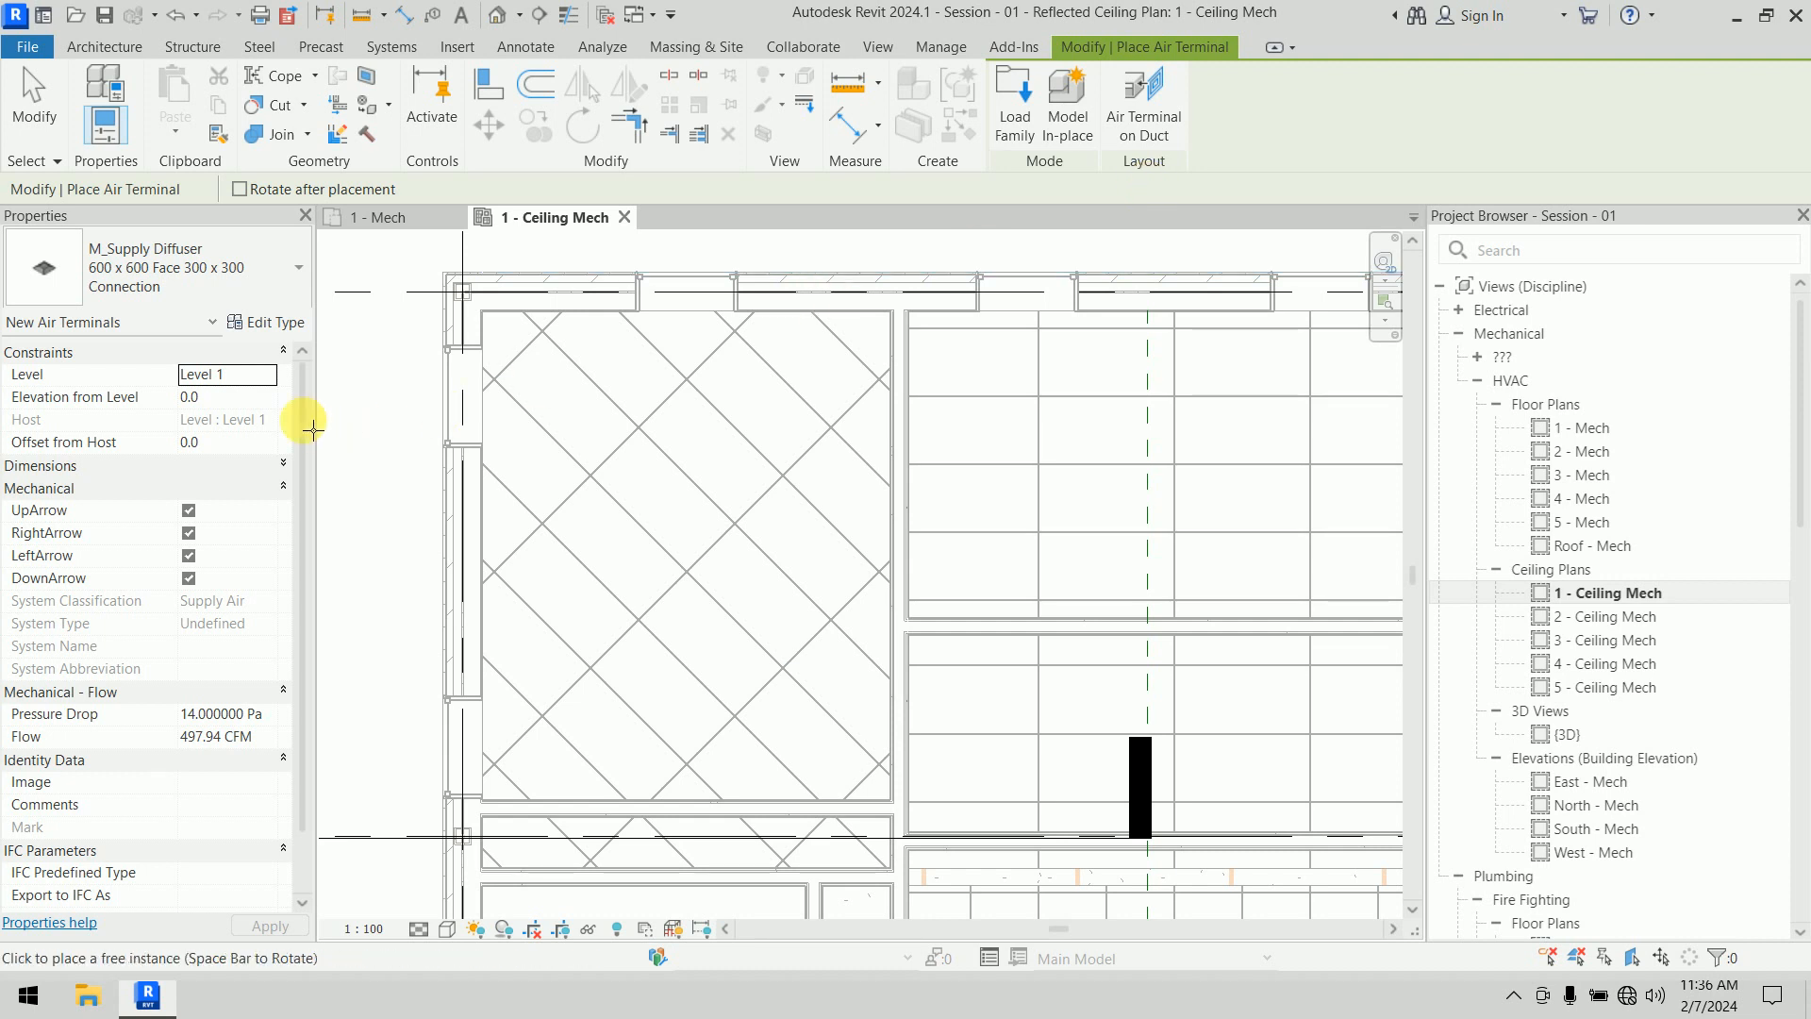
{"action": "left_click", "coordinate": [242, 401]}
{"action": "type", "text": "2438"}
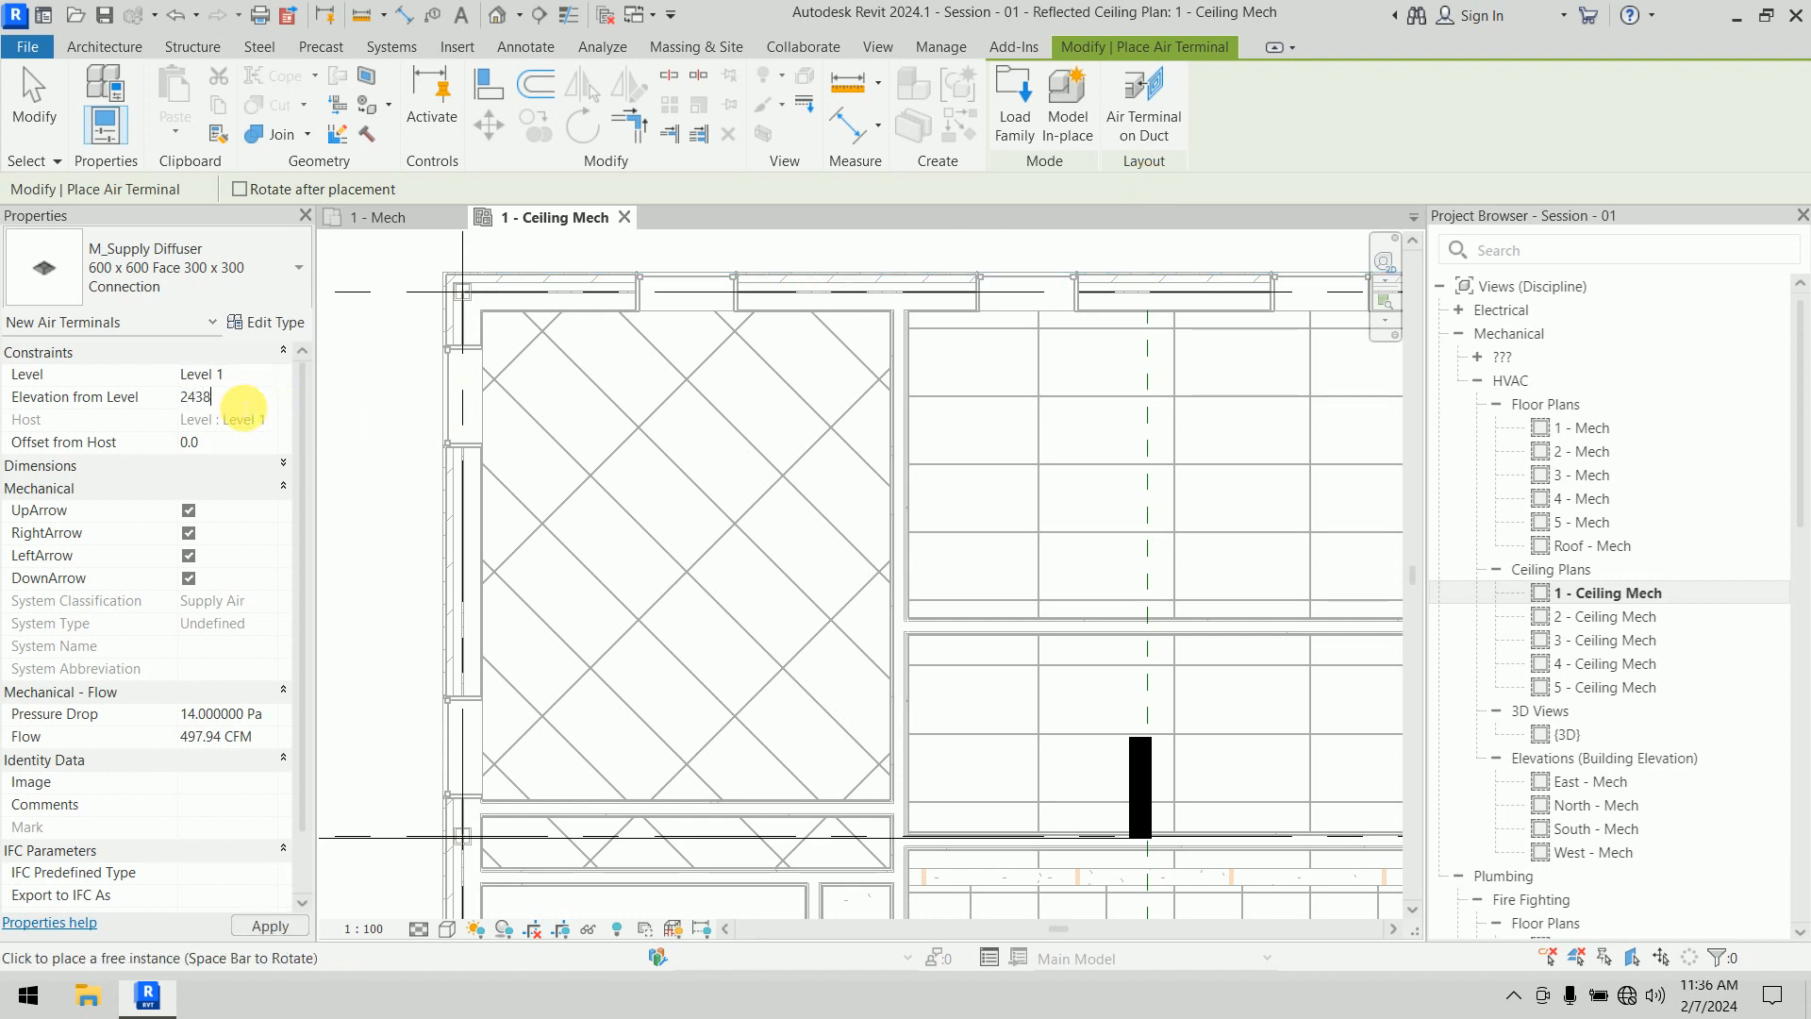
{"action": "key", "text": "Return"}
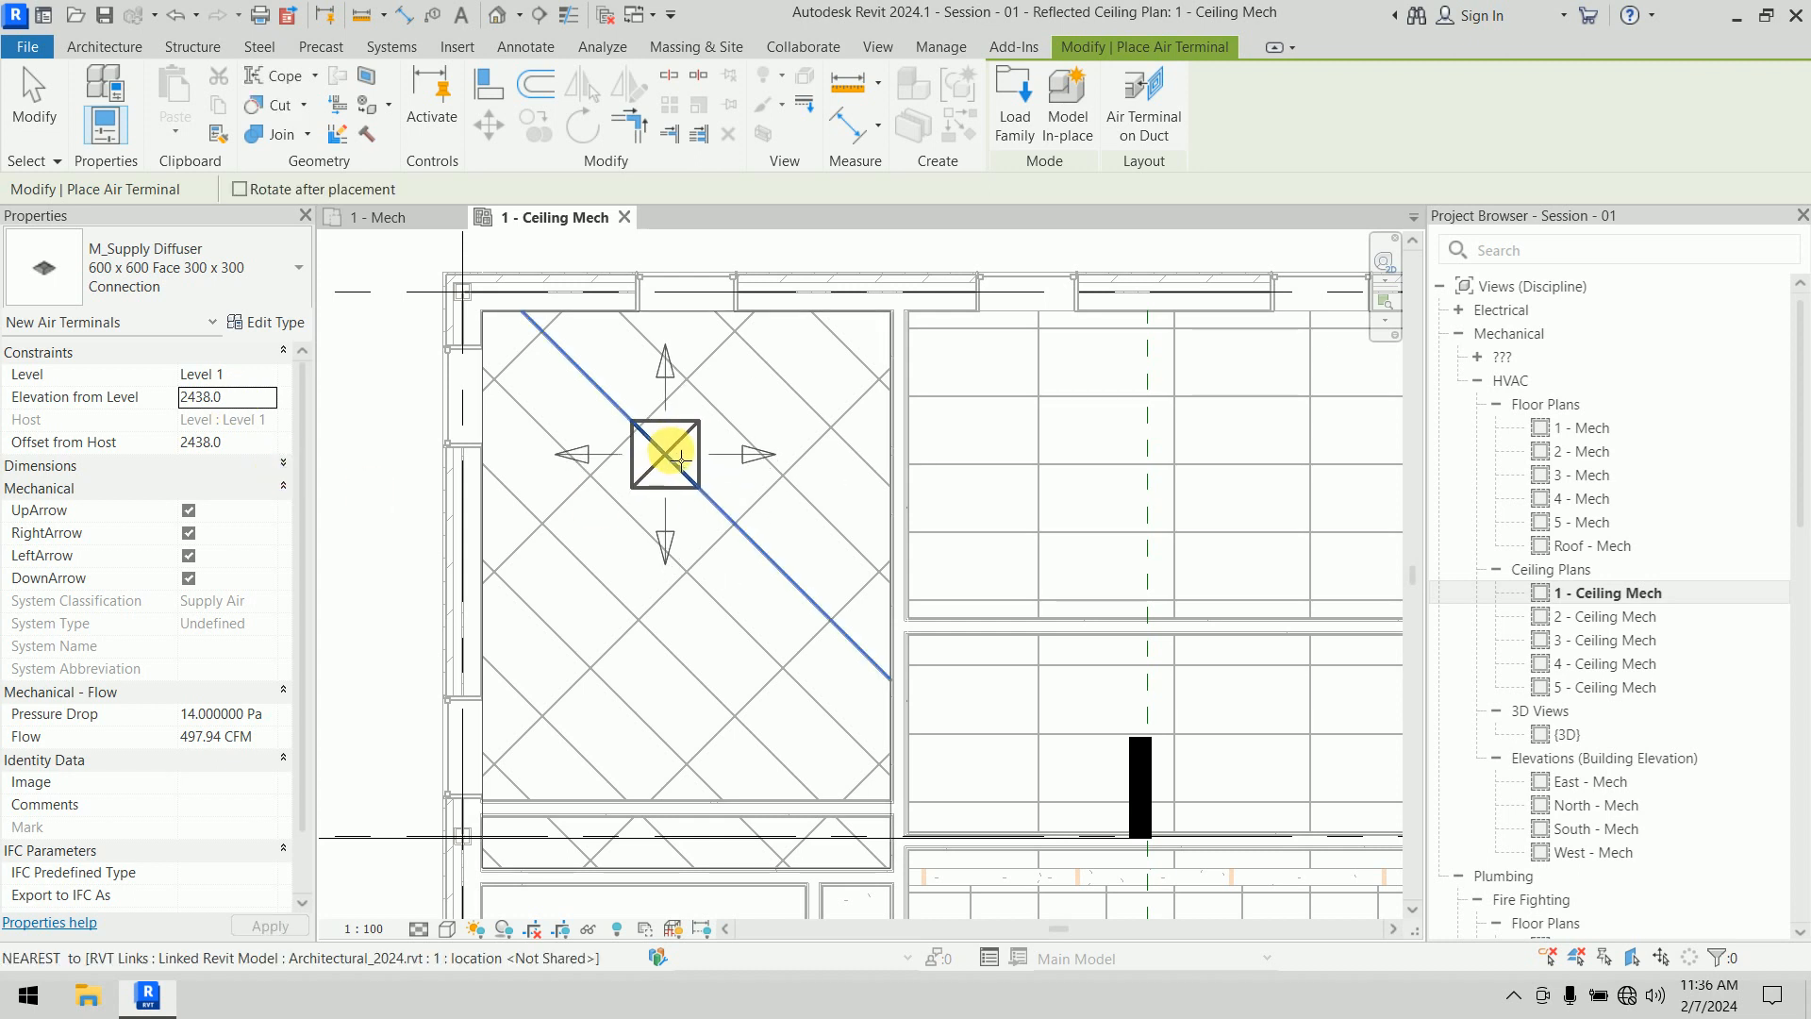
{"action": "left_click", "coordinate": [676, 465]}
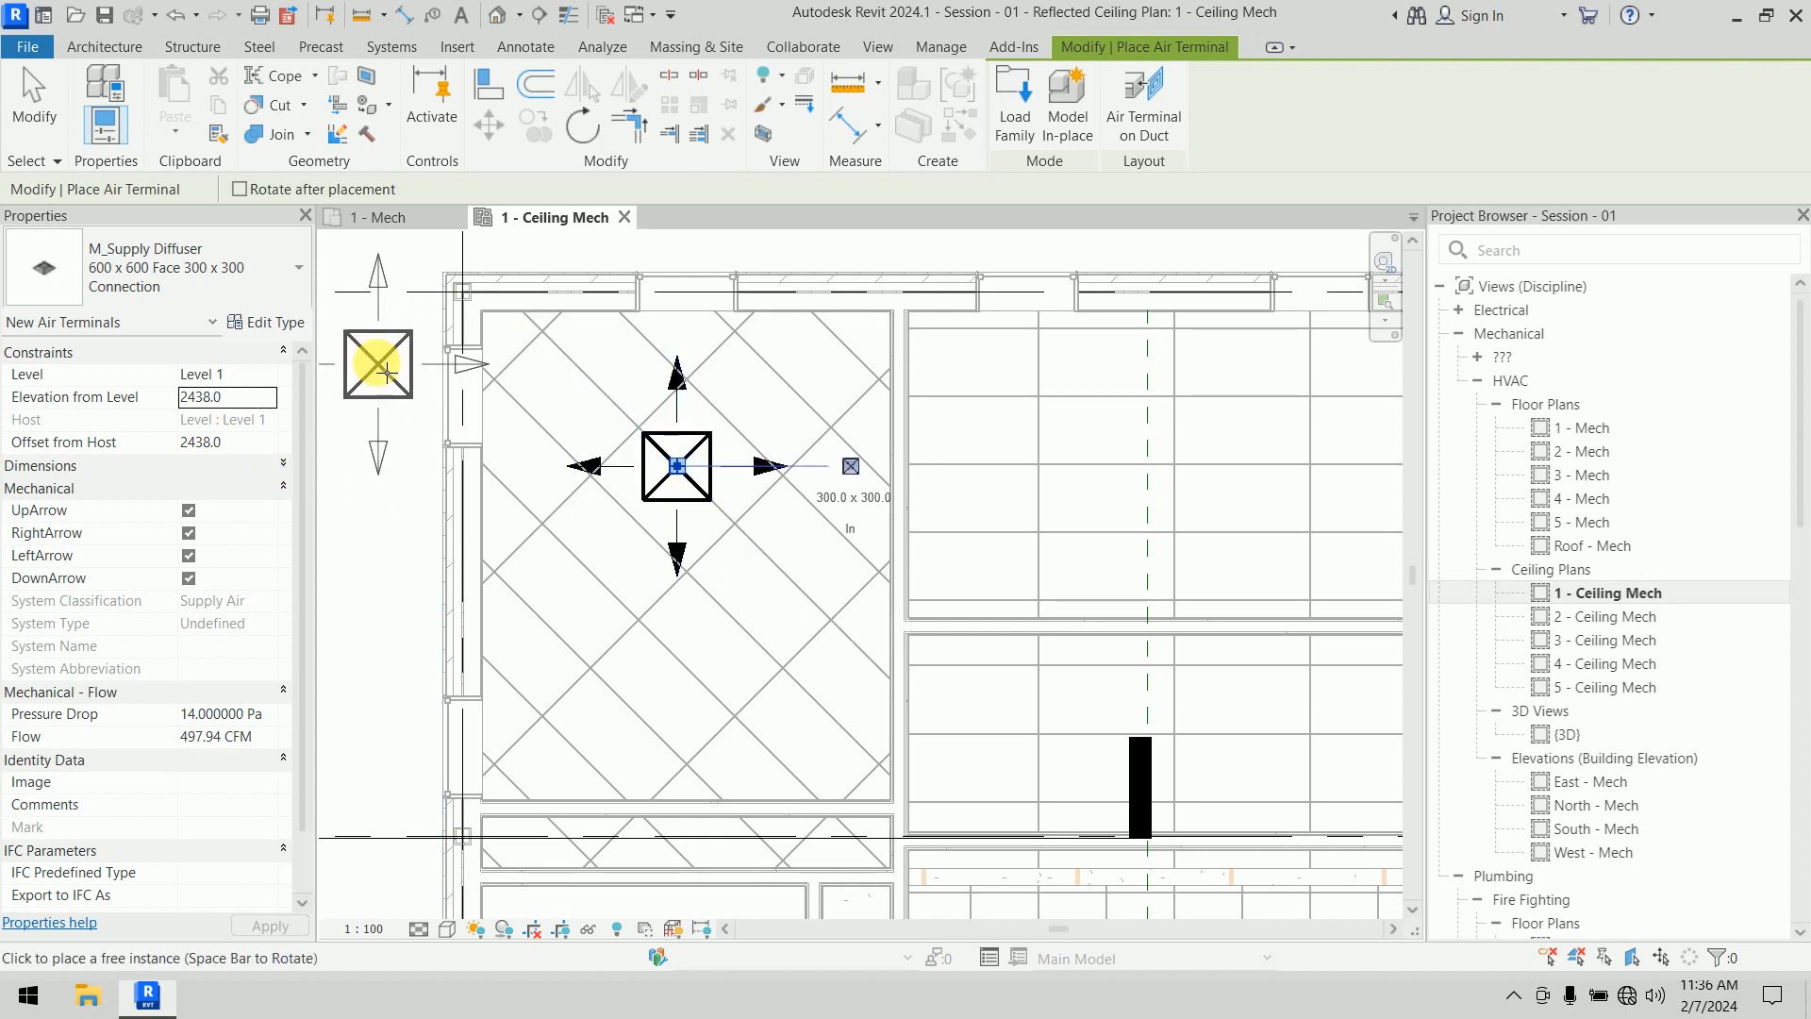
End air terminal placement and check the airflow values in the properties of the OFFICE 101 space
{"action": "right_click", "coordinate": [386, 370]}
{"action": "left_click", "coordinate": [417, 377]}
{"action": "right_click", "coordinate": [387, 371]}
{"action": "left_click", "coordinate": [417, 376]}
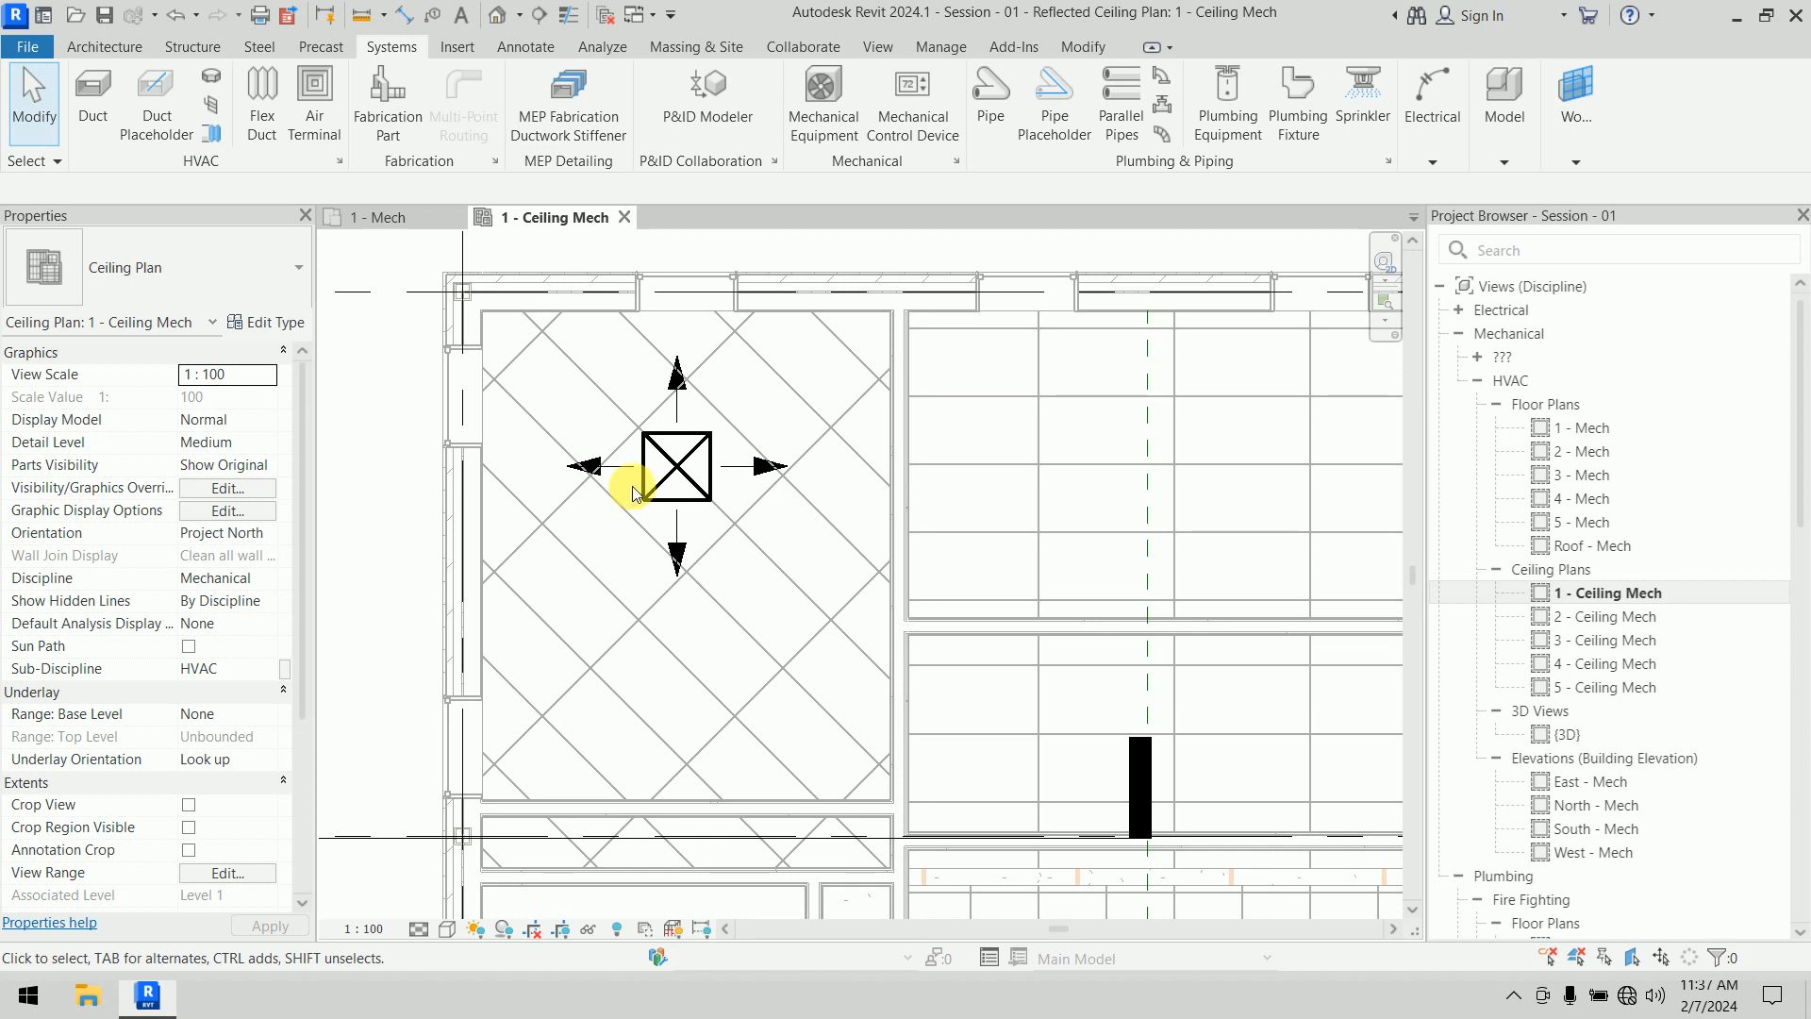
{"action": "left_click", "coordinate": [601, 617]}
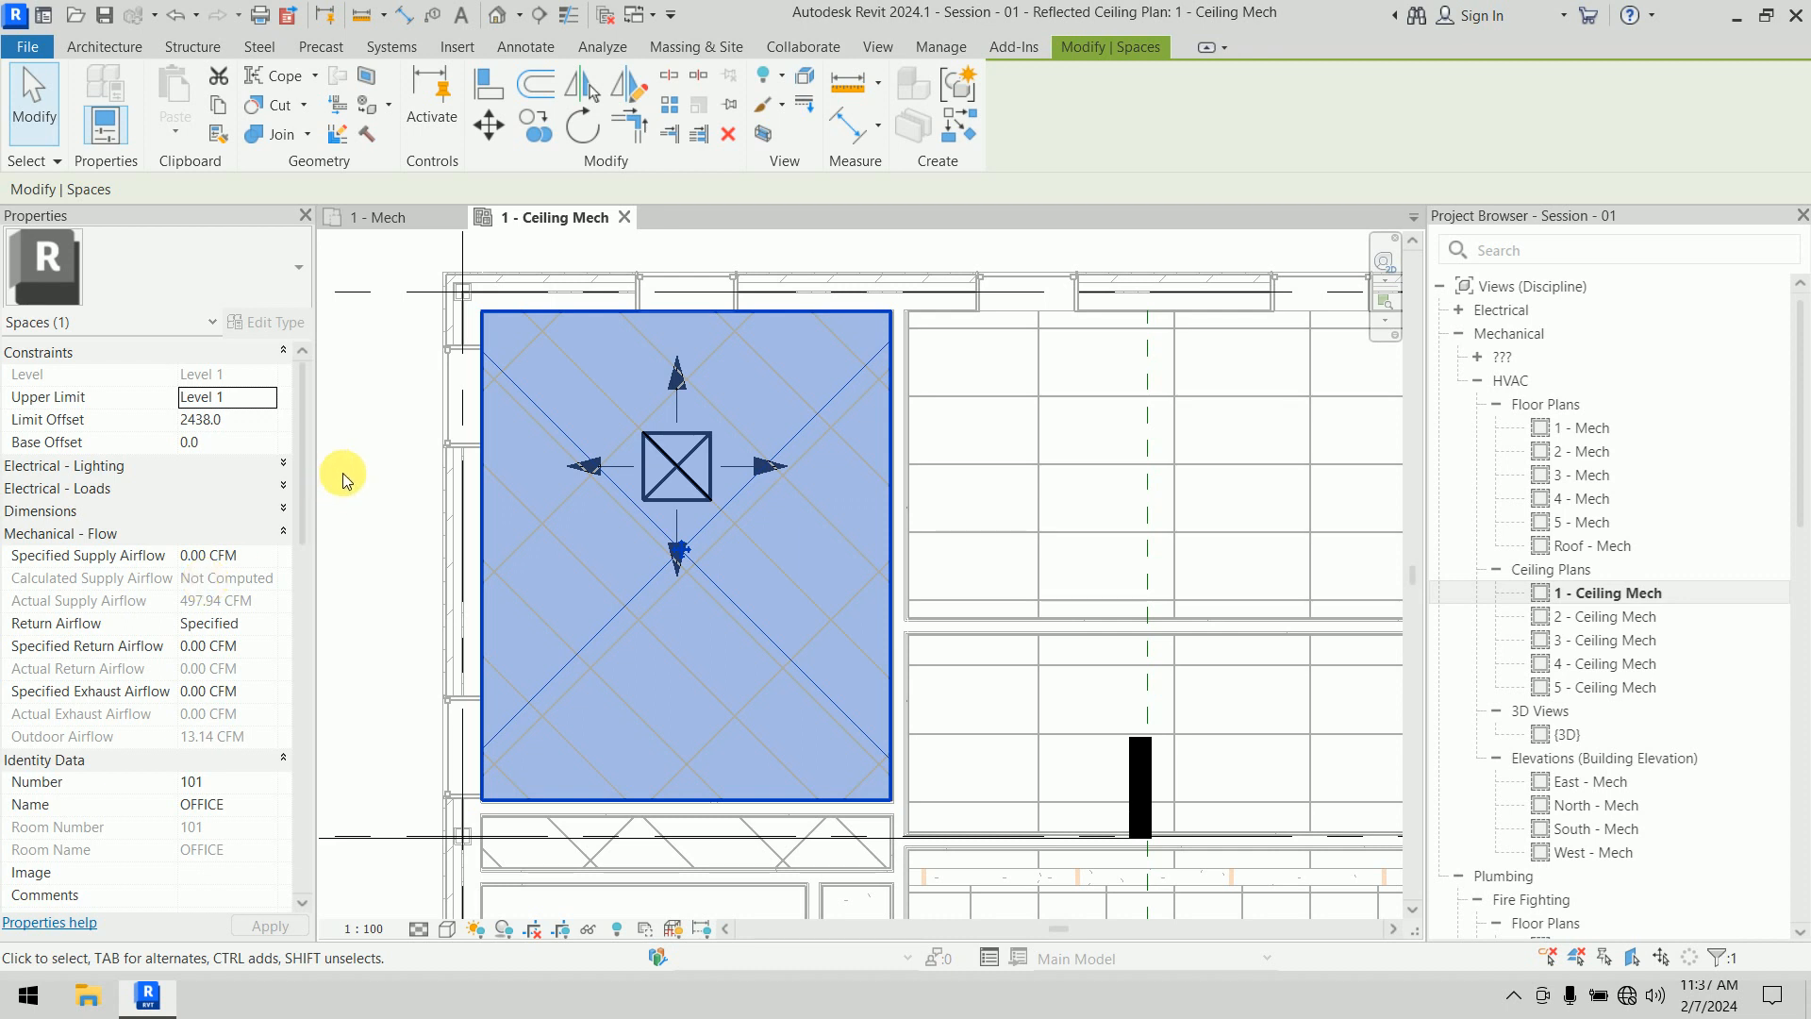
{"action": "key", "text": "Escape"}
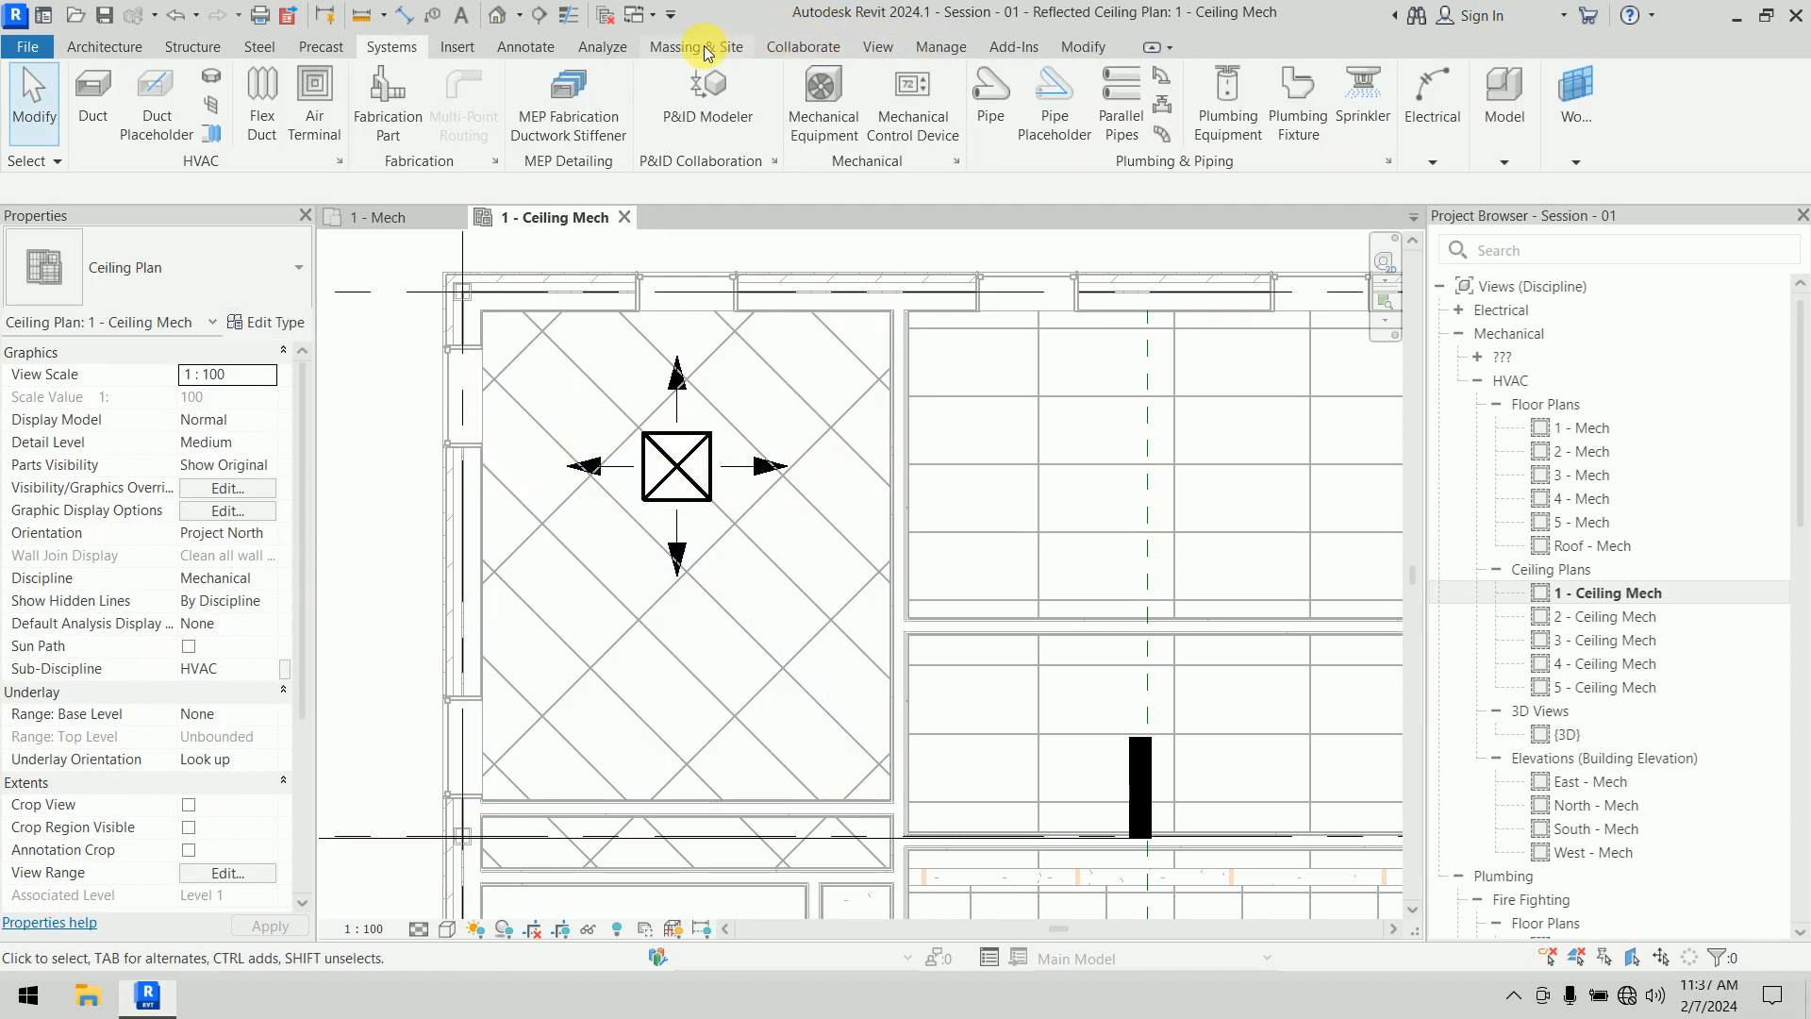
Look over the analysis tools, close Revit, and switch to File Explorer
{"action": "left_click", "coordinate": [597, 56]}
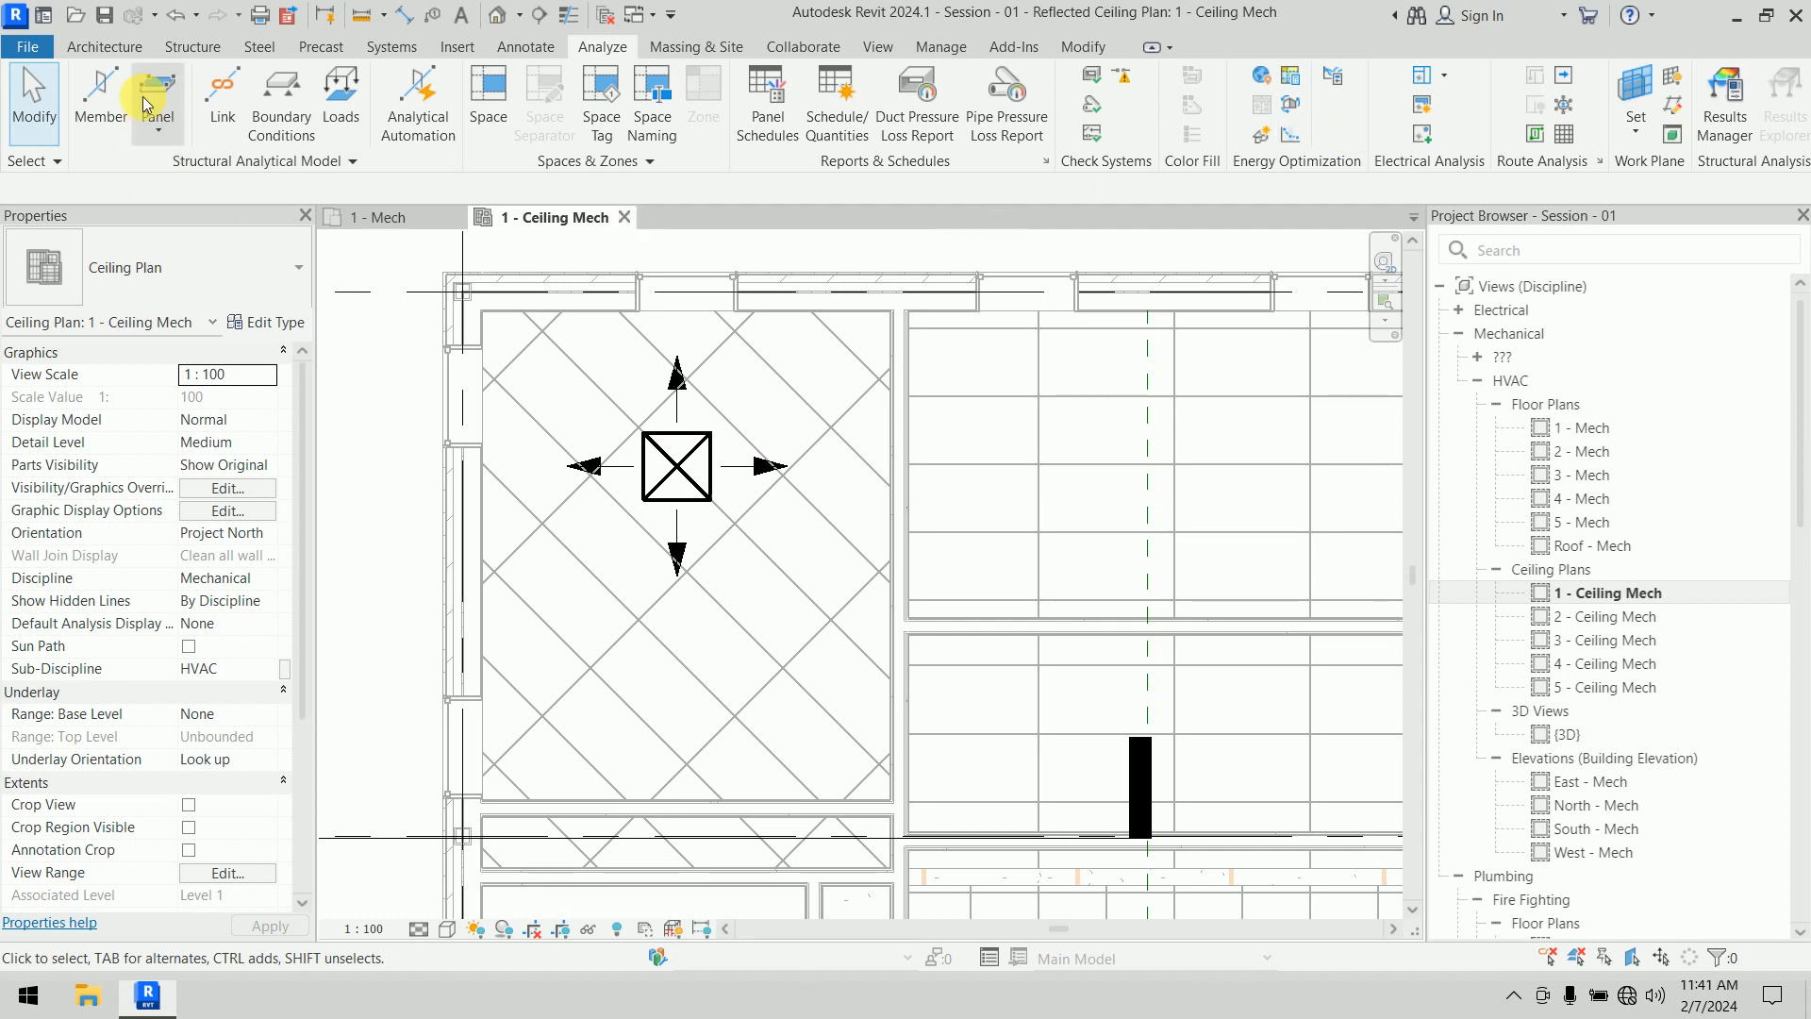
{"action": "left_click", "coordinate": [27, 47]}
{"action": "left_click", "coordinate": [100, 291]}
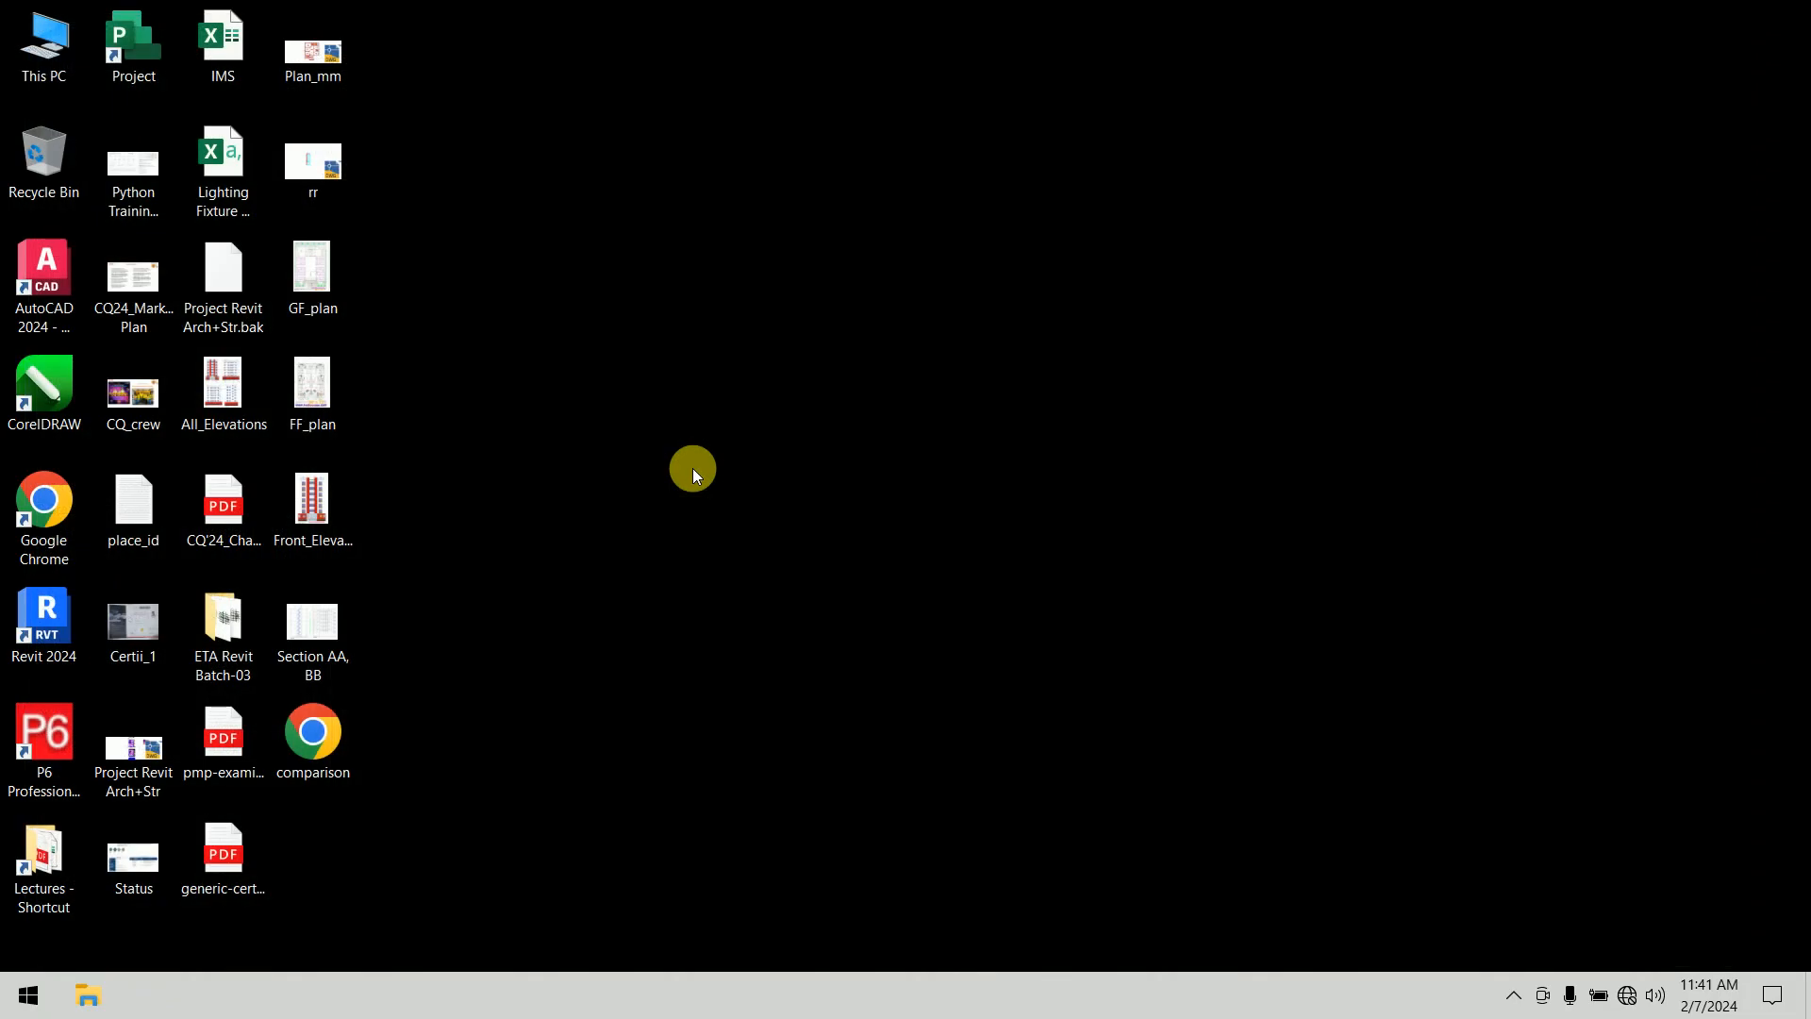
{"action": "left_click", "coordinate": [87, 994]}
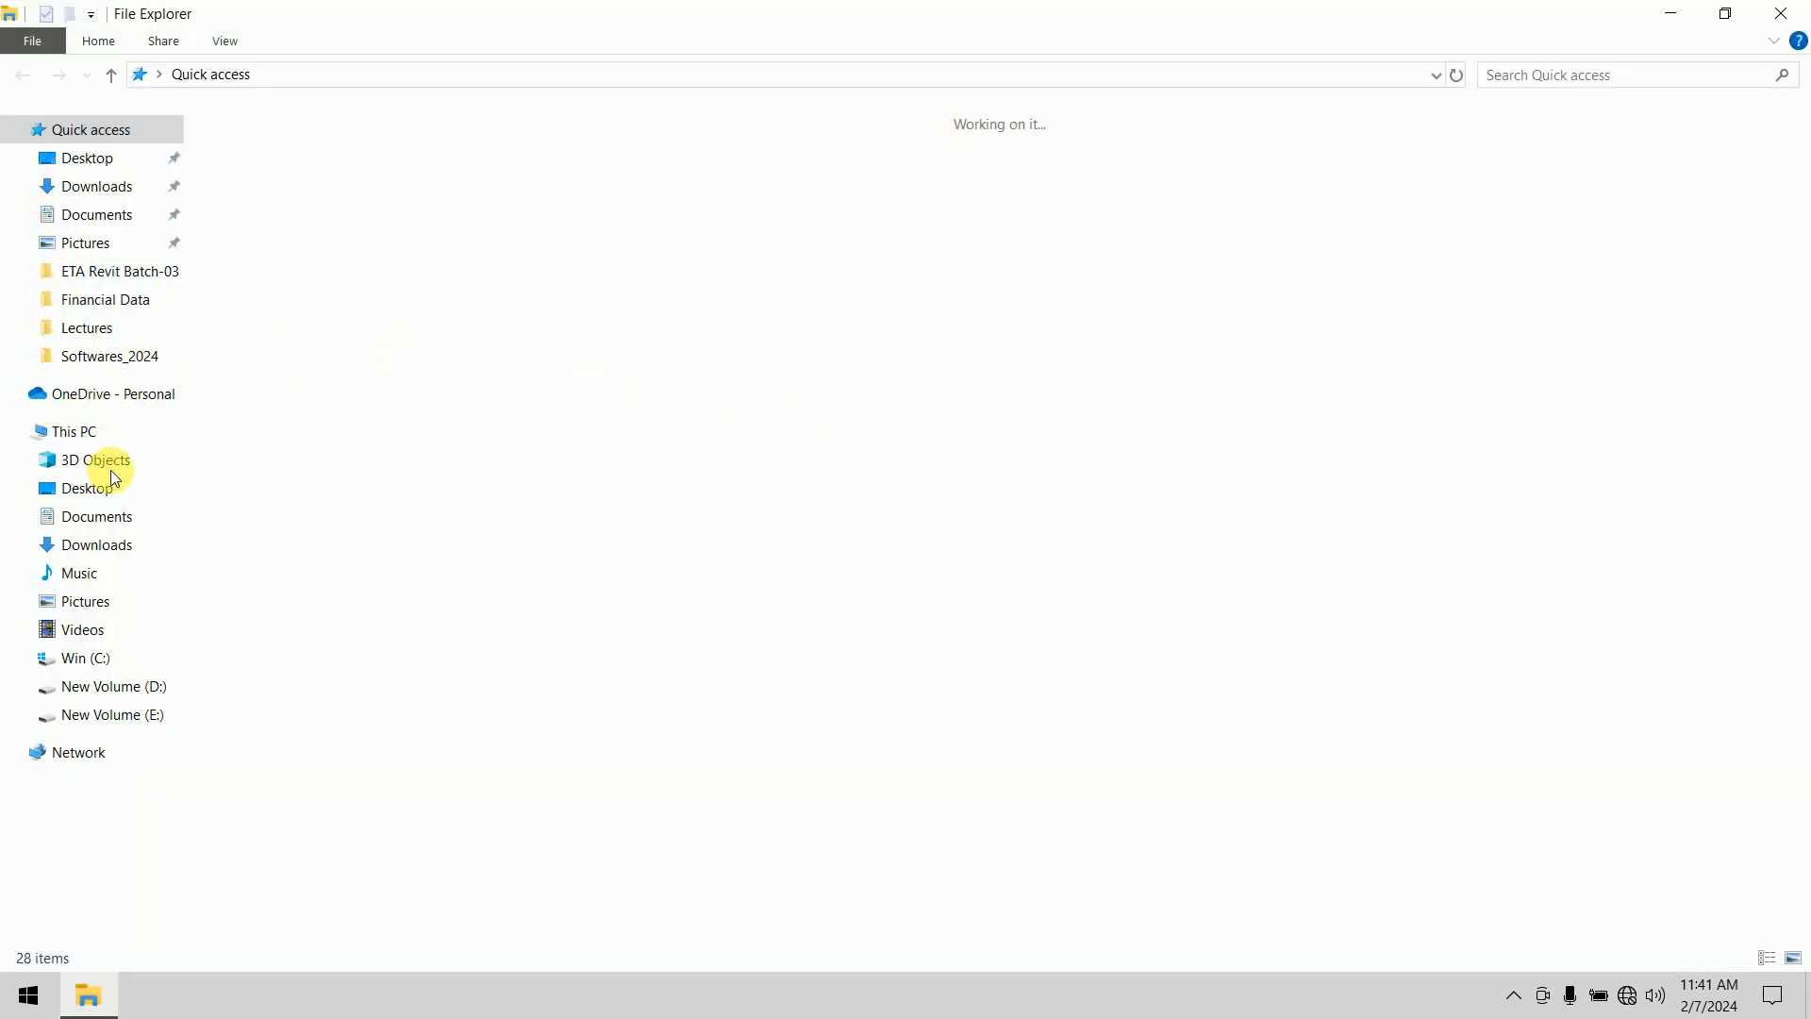
{"action": "left_click", "coordinate": [109, 665]}
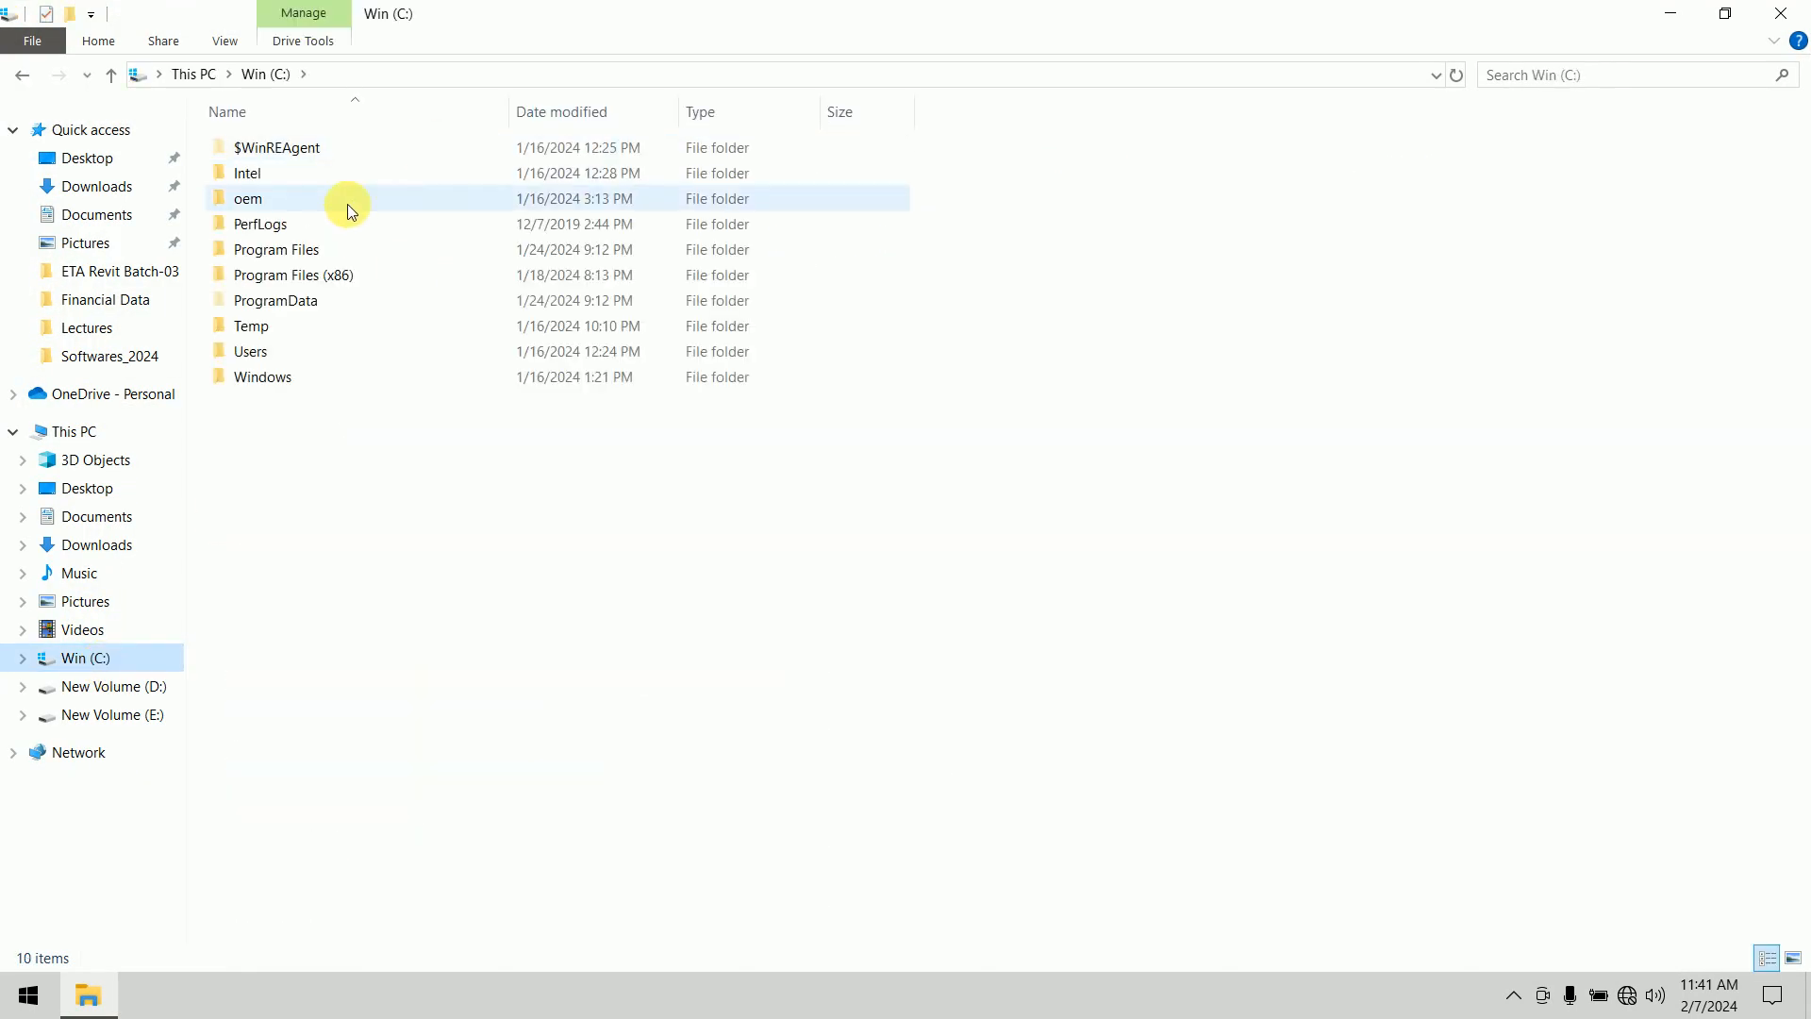
{"action": "mouse_move", "coordinate": [347, 202]}
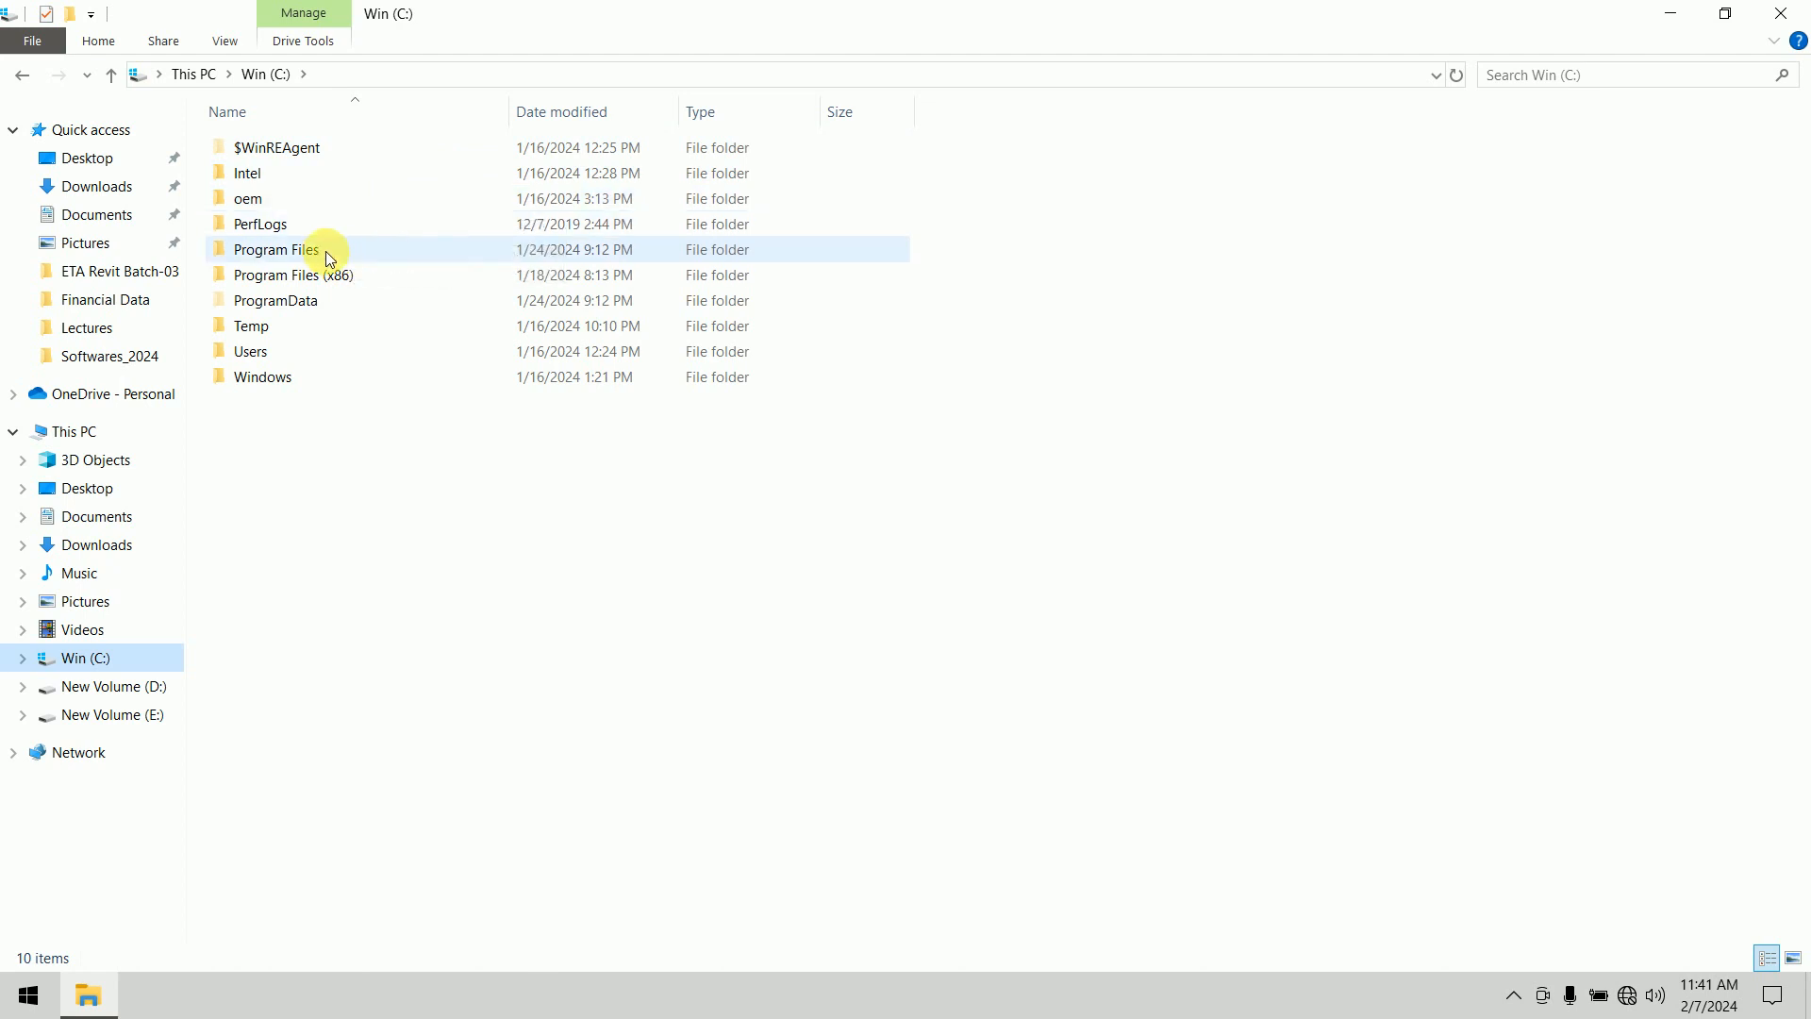
{"action": "double_click", "coordinate": [304, 302]}
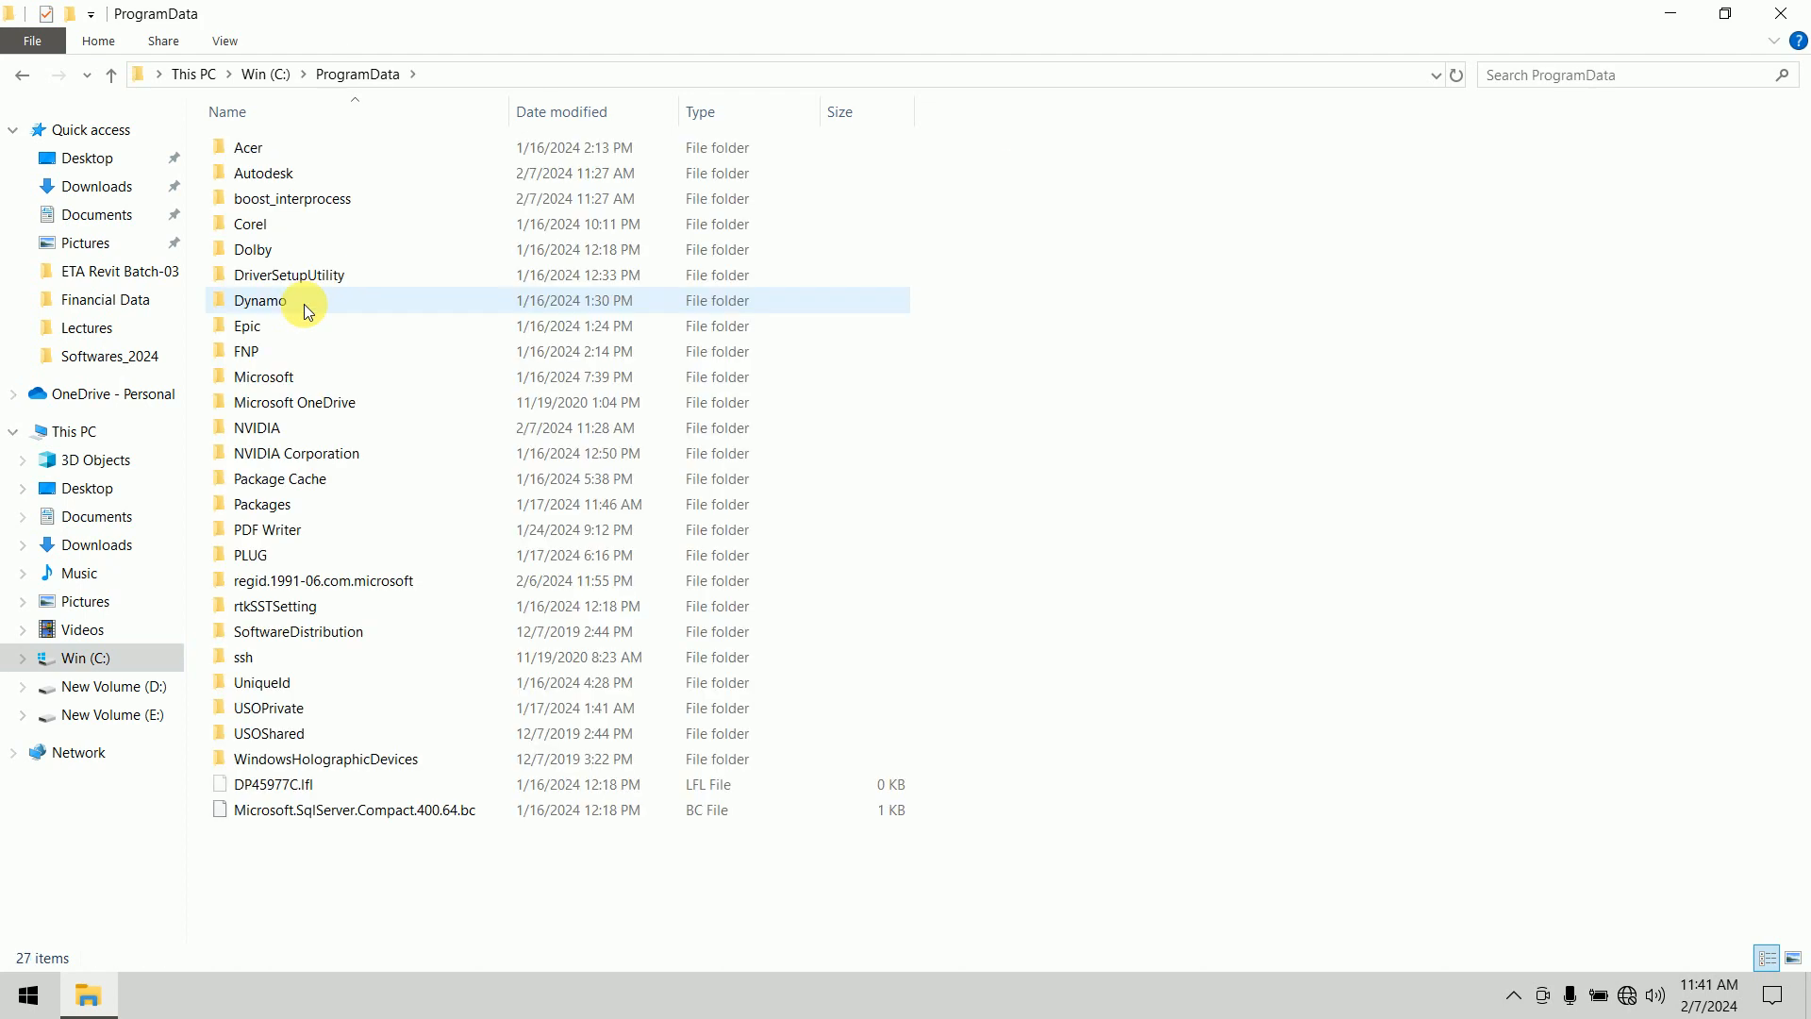
{"action": "double_click", "coordinate": [298, 179]}
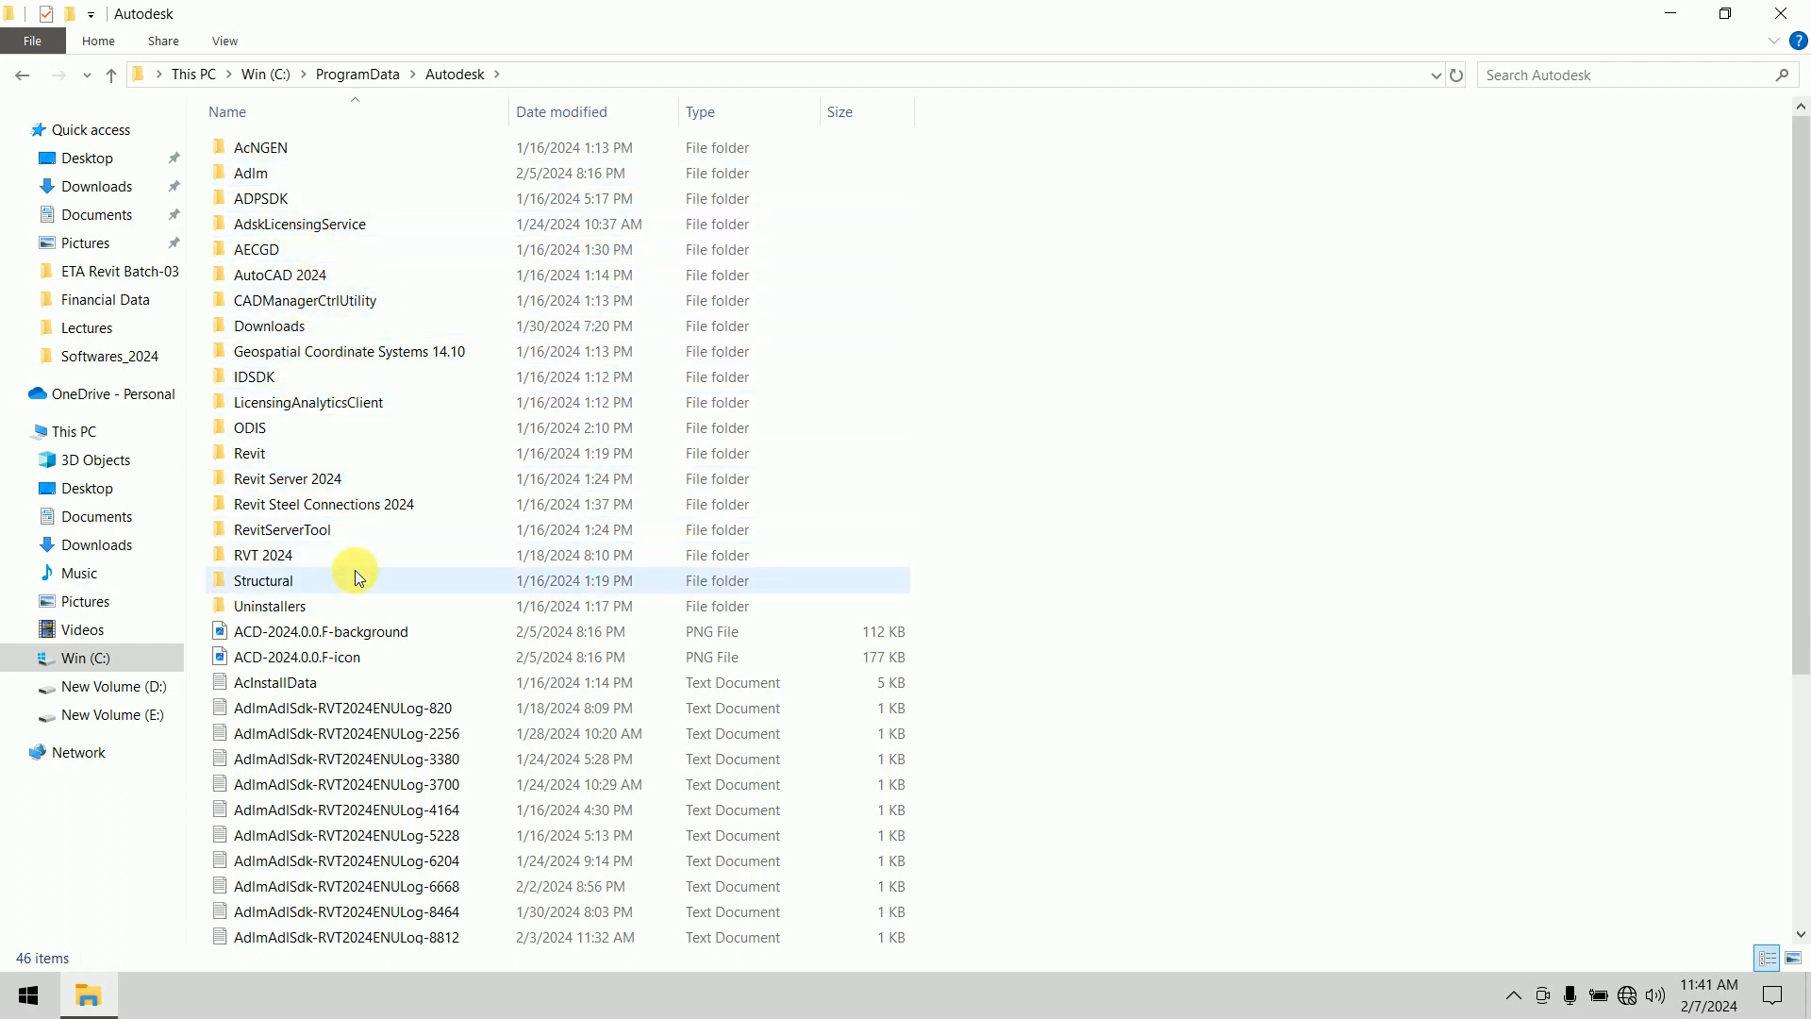
{"action": "left_click", "coordinate": [264, 73]}
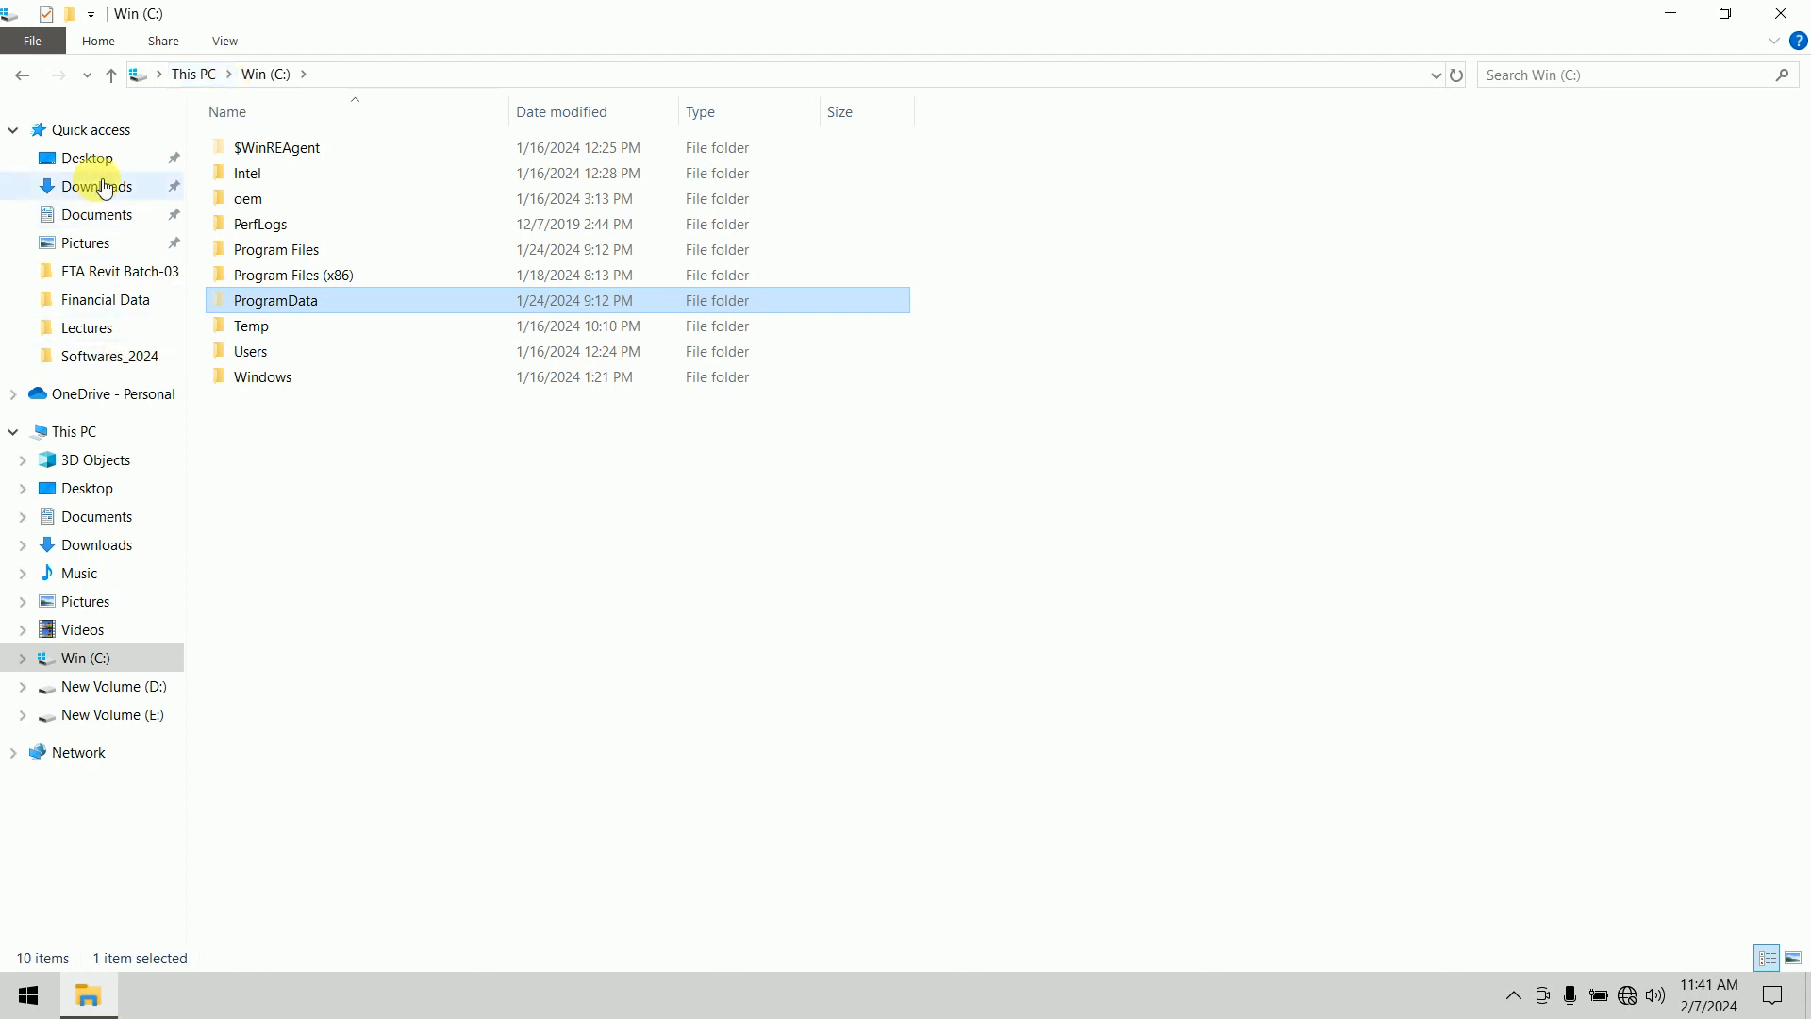
{"action": "left_click", "coordinate": [115, 654]}
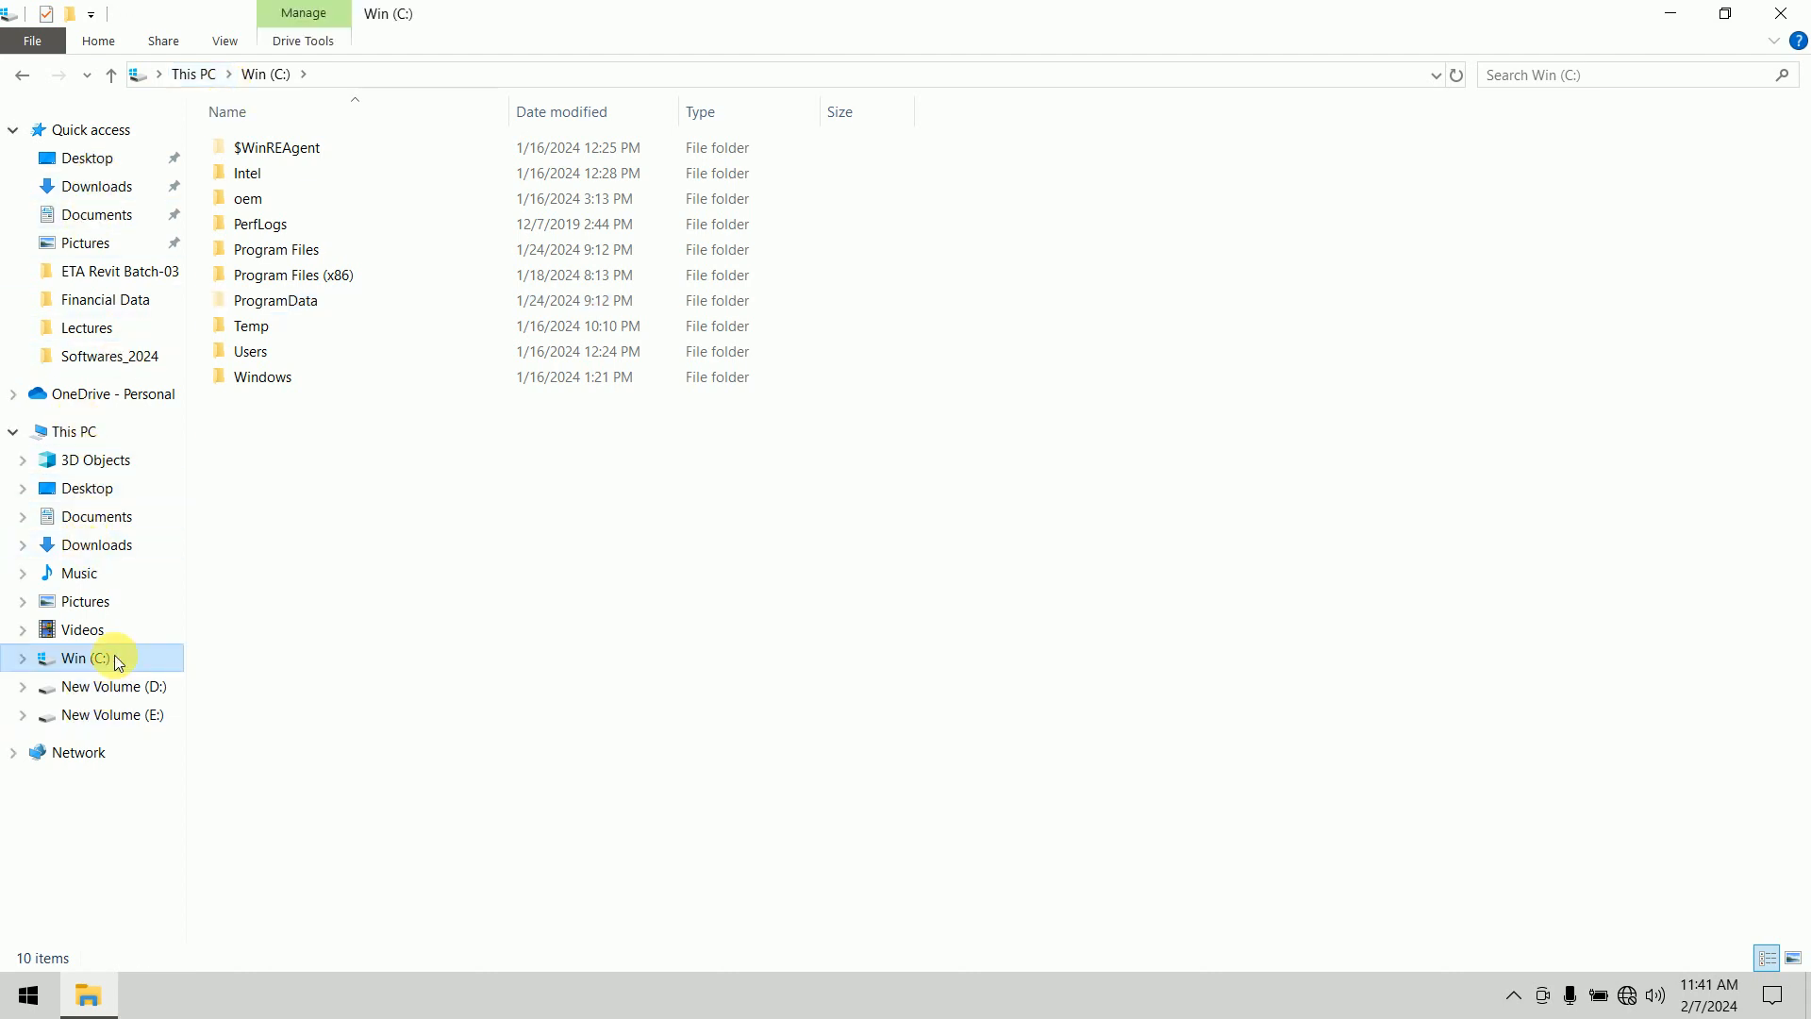
{"action": "left_click", "coordinate": [113, 526]}
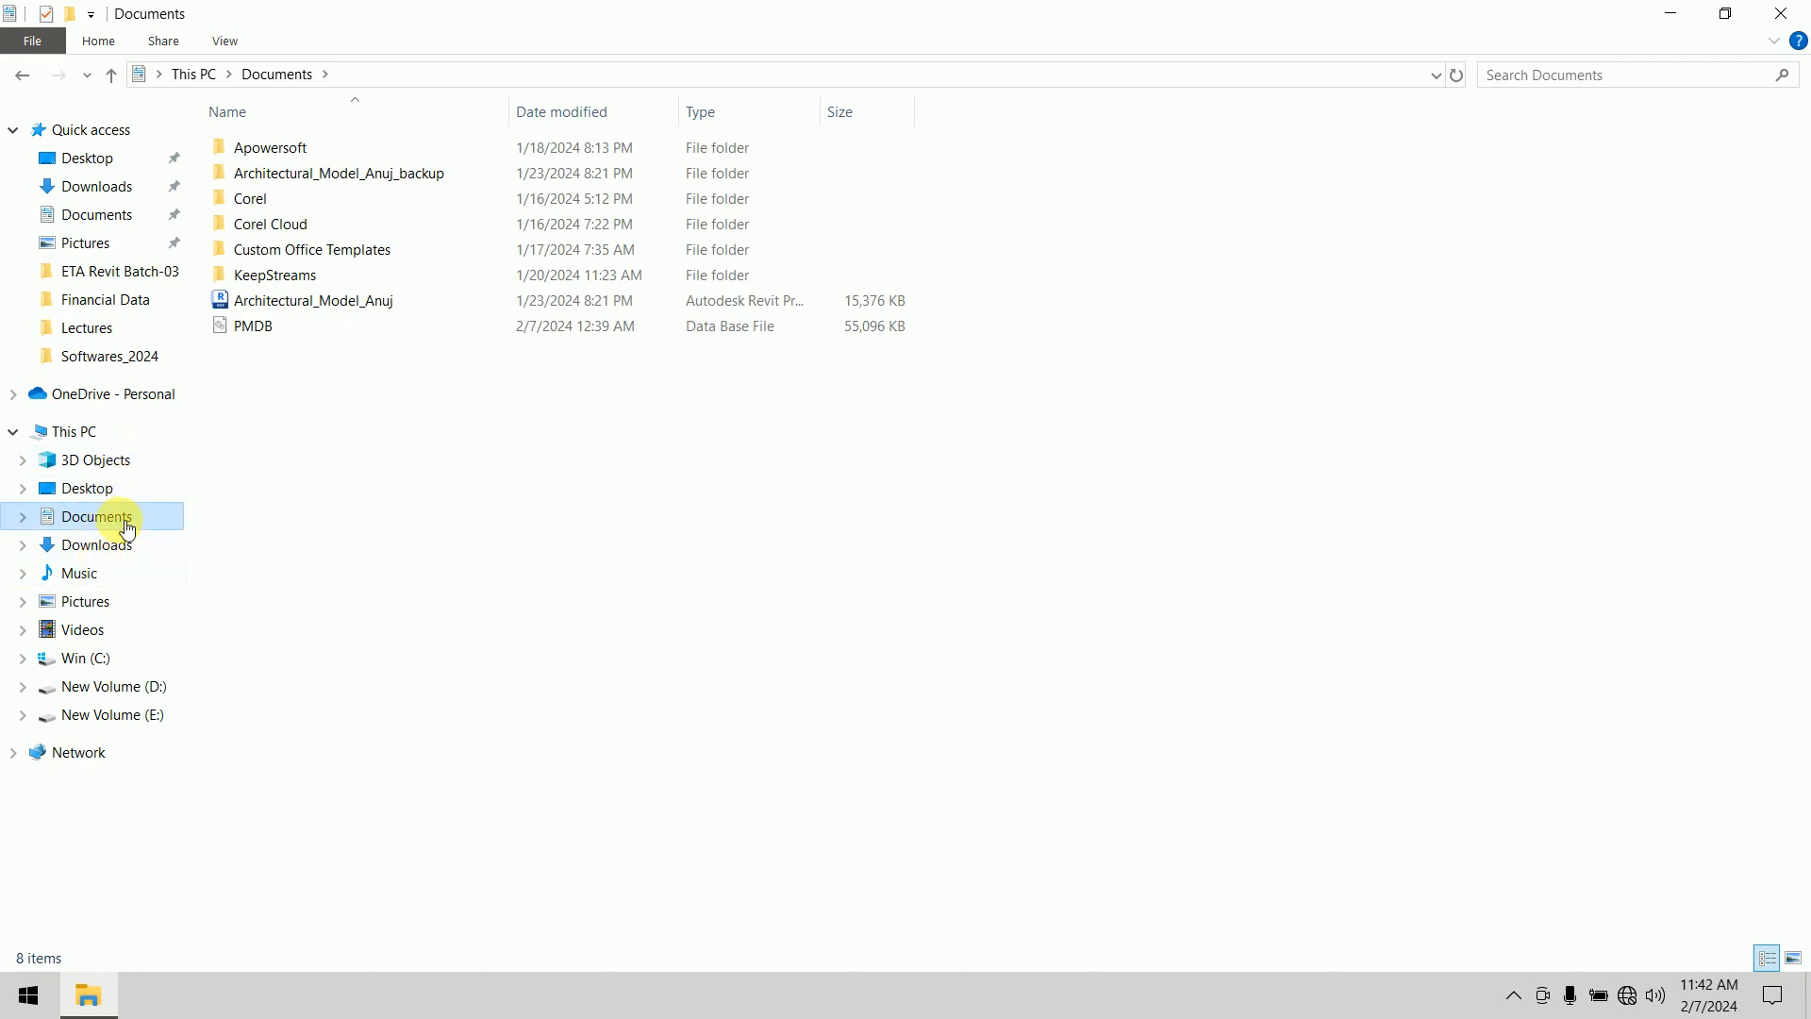
Browse on drive C: to the user's AppData\Roaming\Autodesk\Revit\Autodesk Revit 2024 folder
{"action": "left_click", "coordinate": [114, 663]}
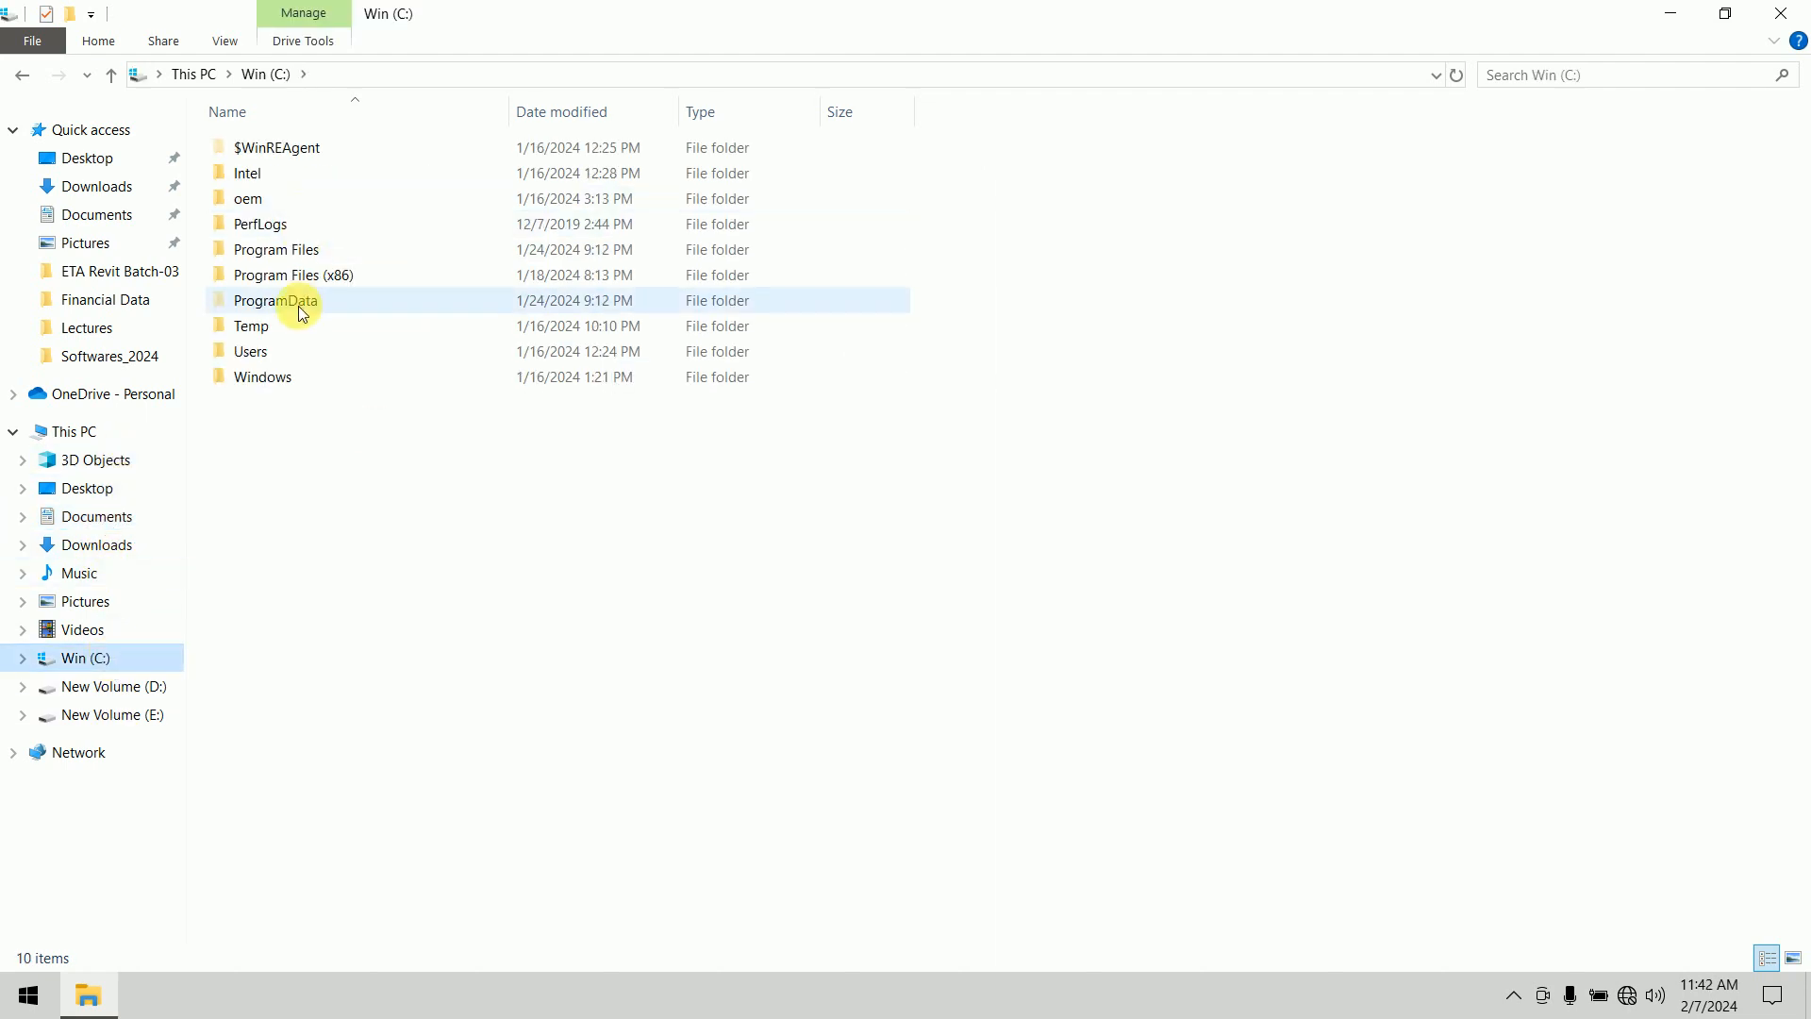
{"action": "double_click", "coordinate": [283, 353]}
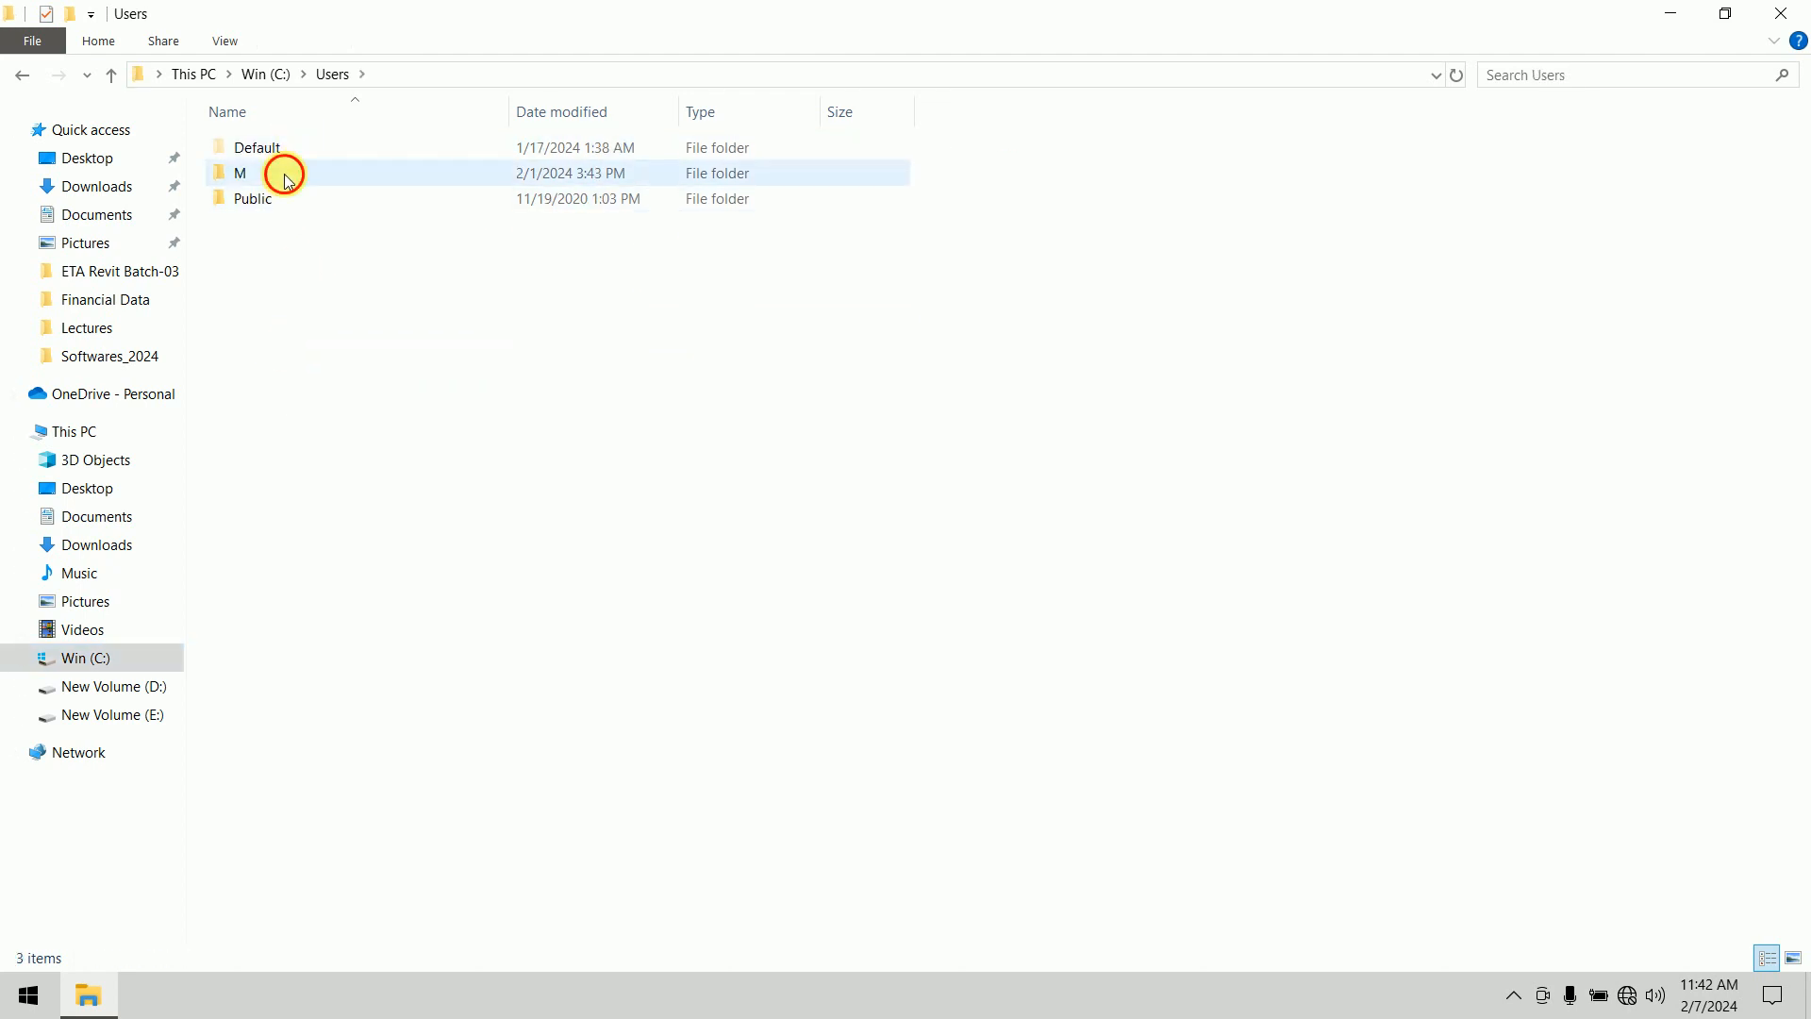
{"action": "double_click", "coordinate": [283, 173]}
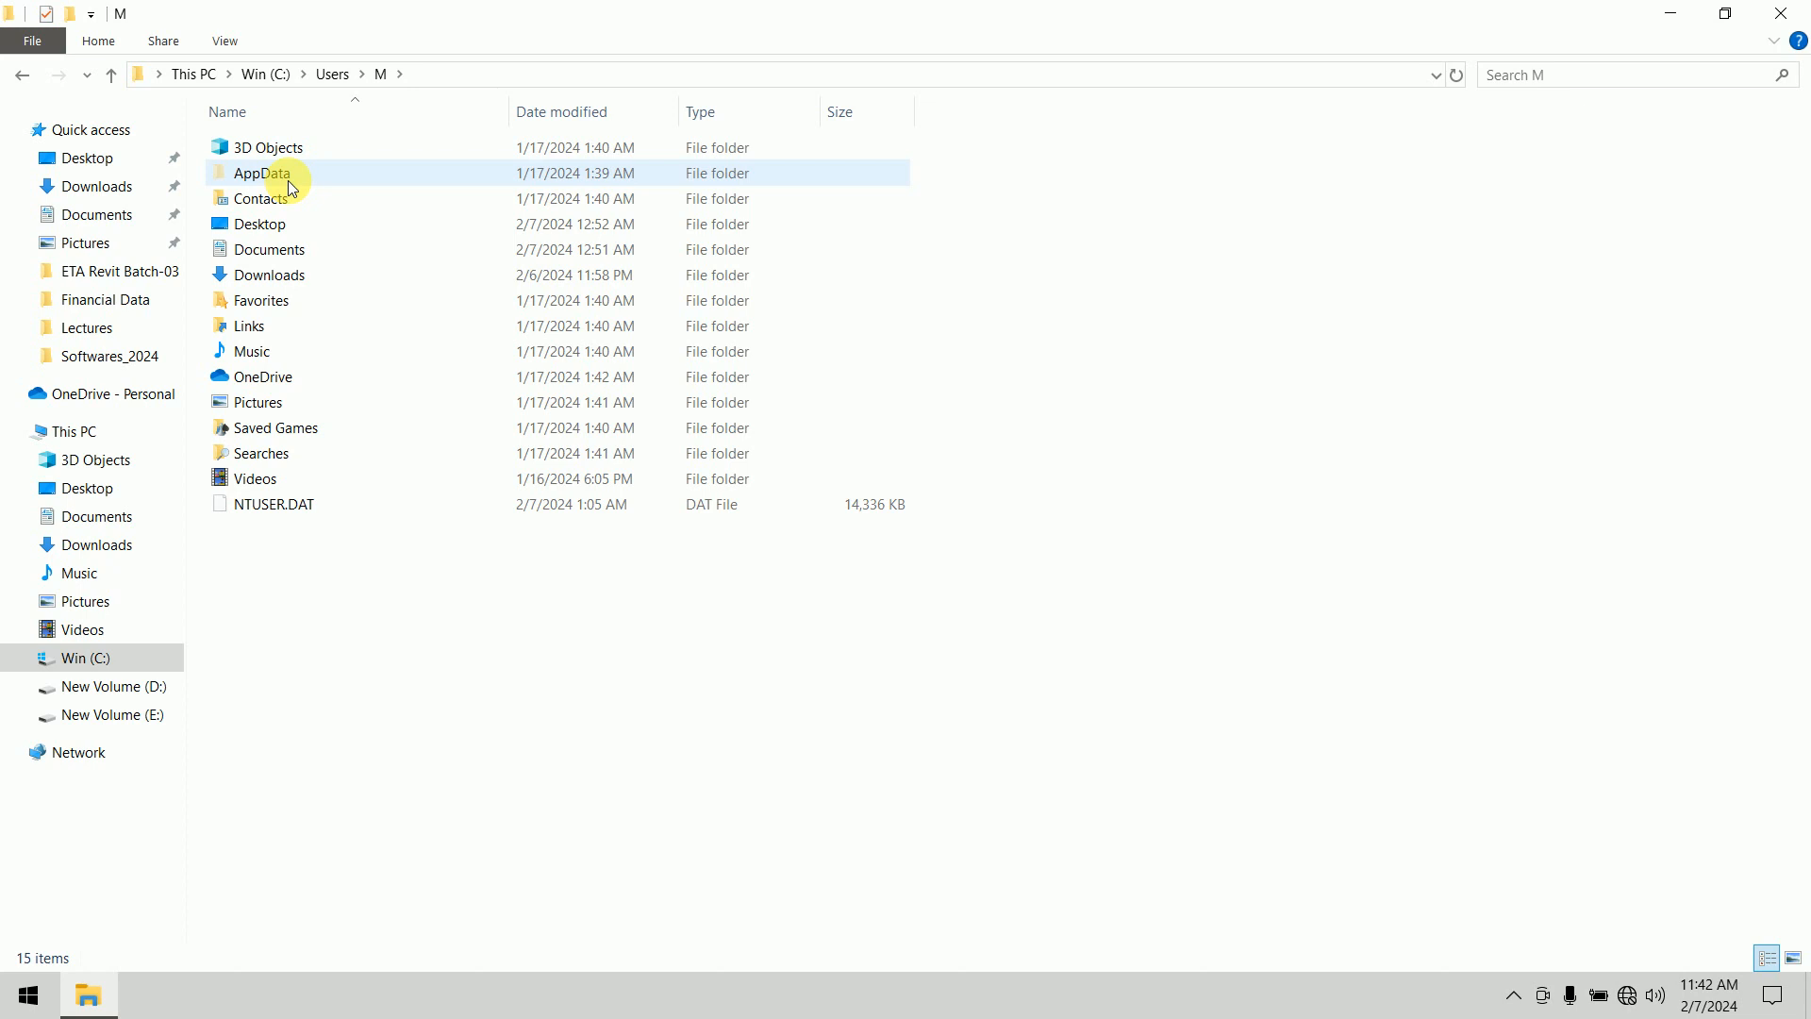
{"action": "double_click", "coordinate": [289, 181]}
{"action": "double_click", "coordinate": [304, 207]}
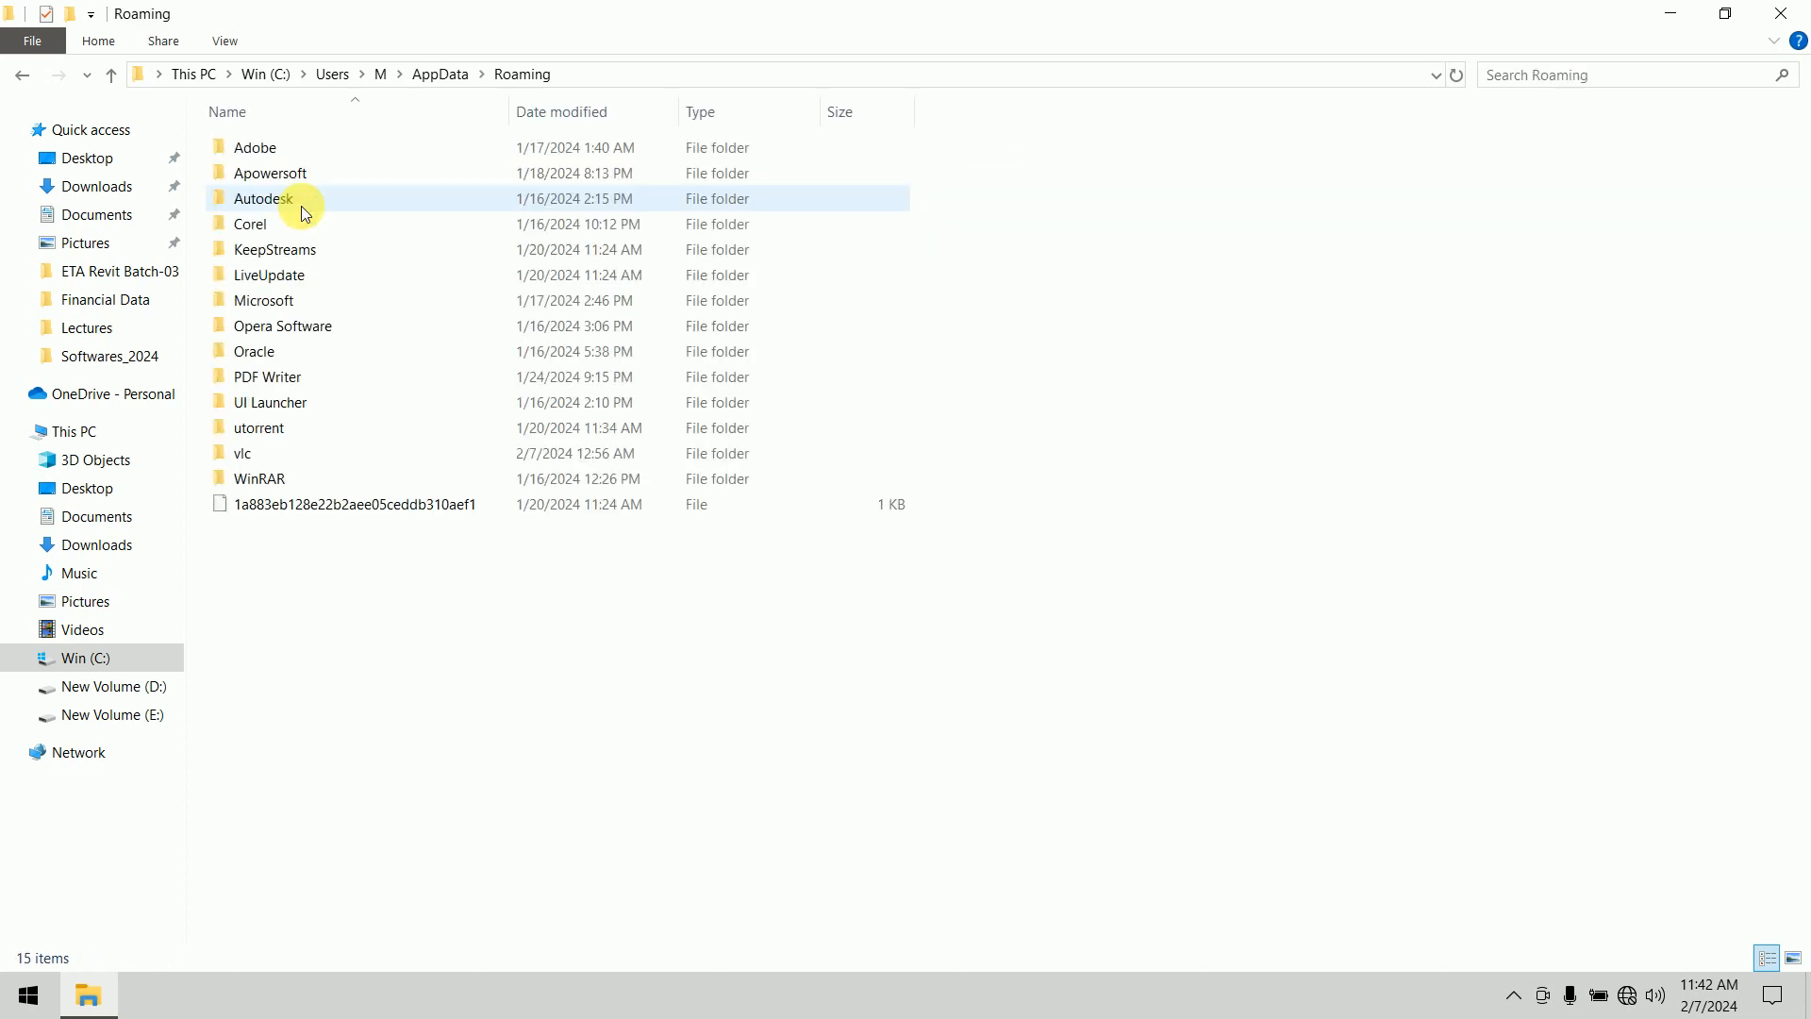
{"action": "double_click", "coordinate": [312, 203]}
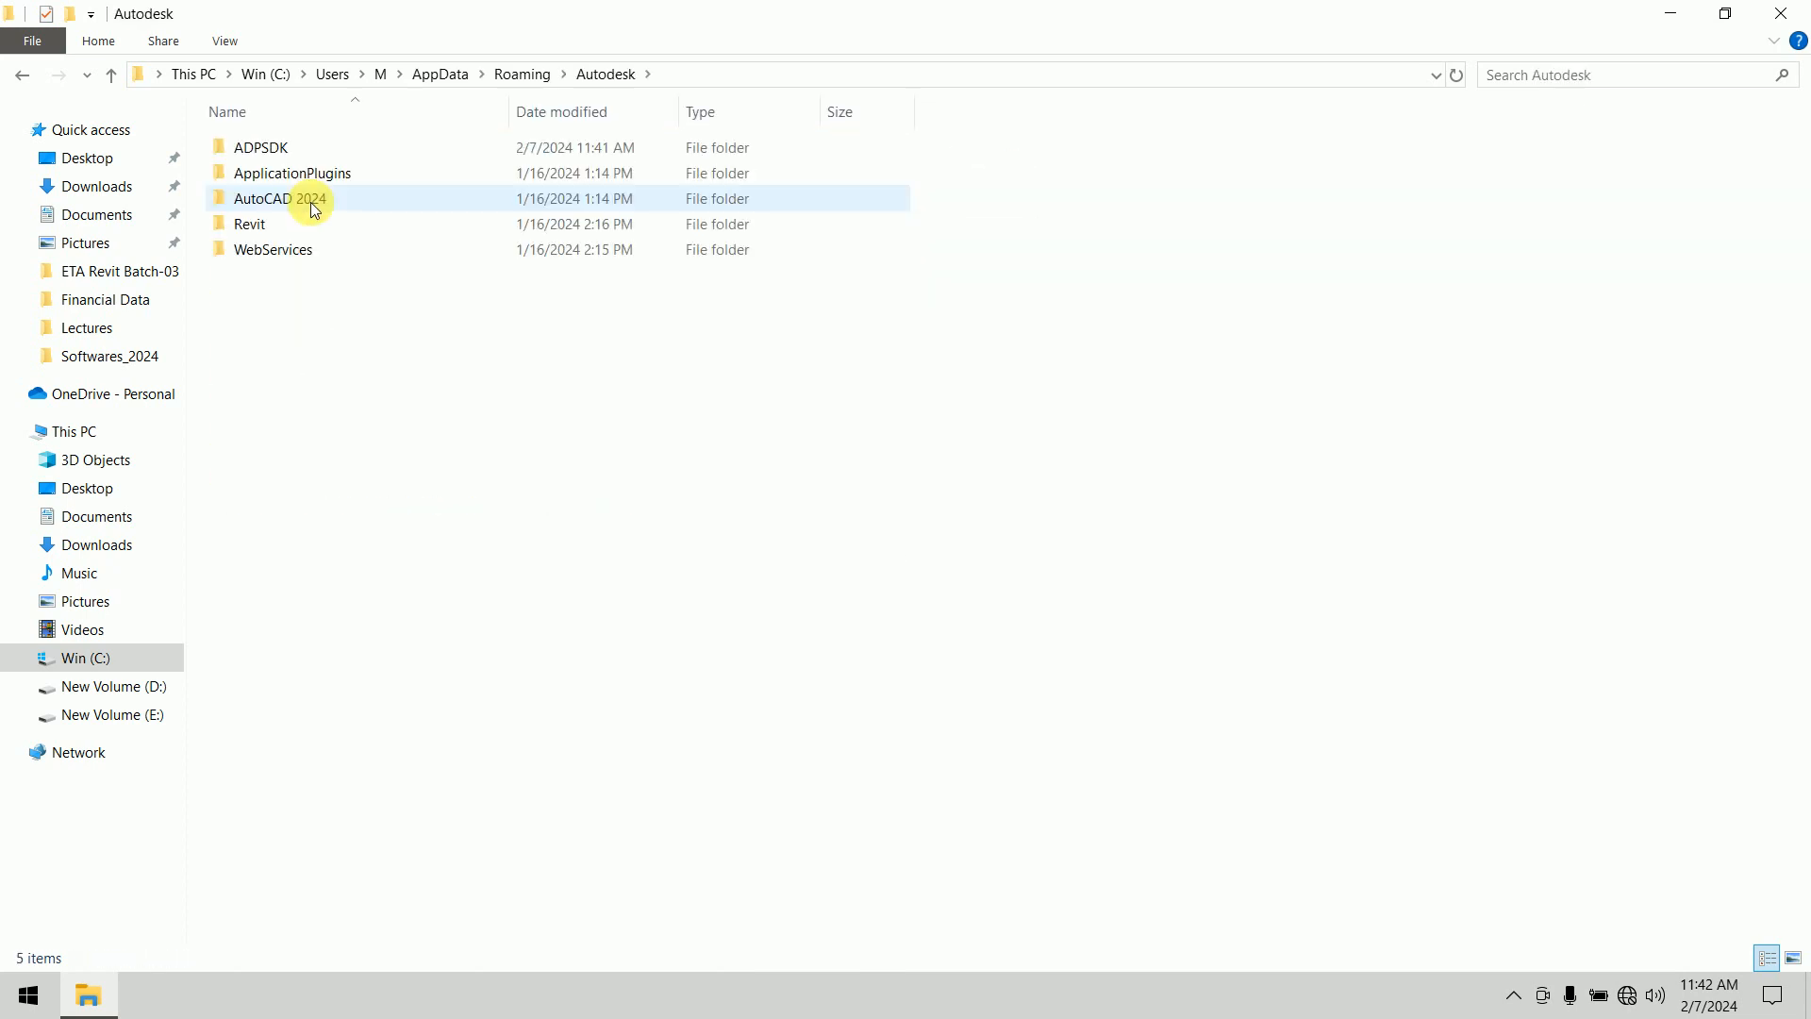
{"action": "double_click", "coordinate": [315, 226]}
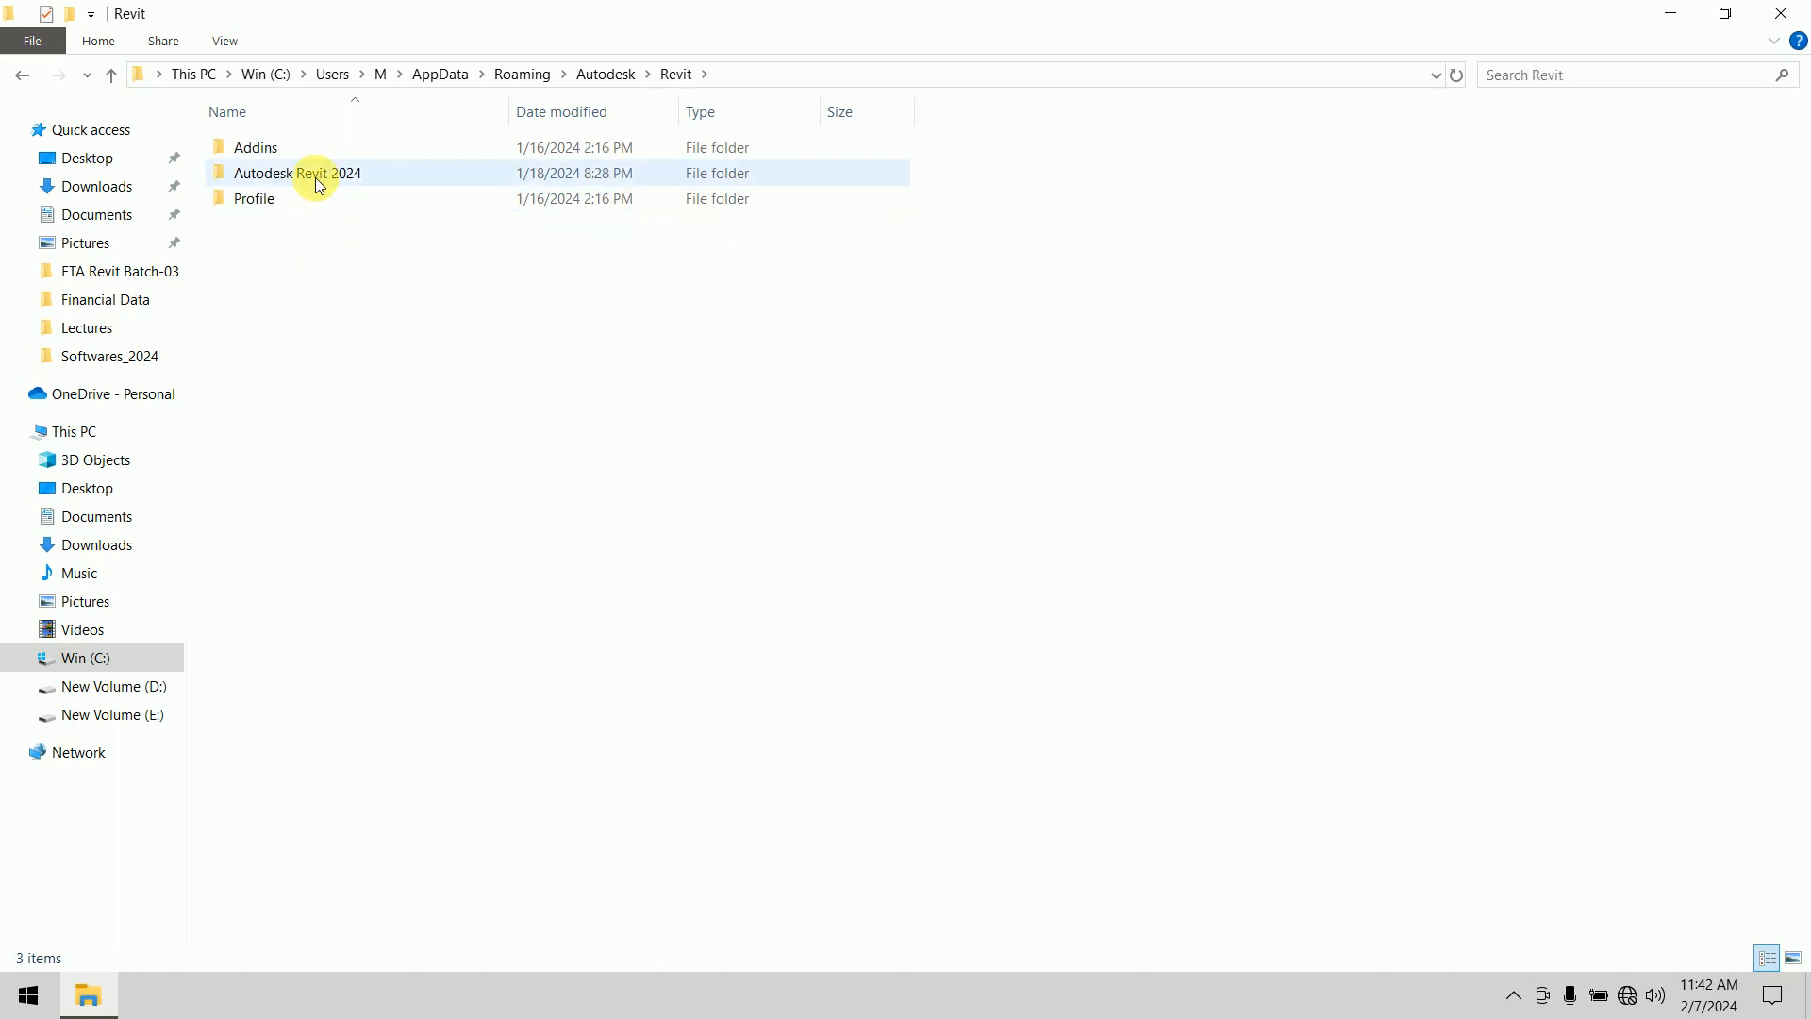
{"action": "double_click", "coordinate": [318, 182]}
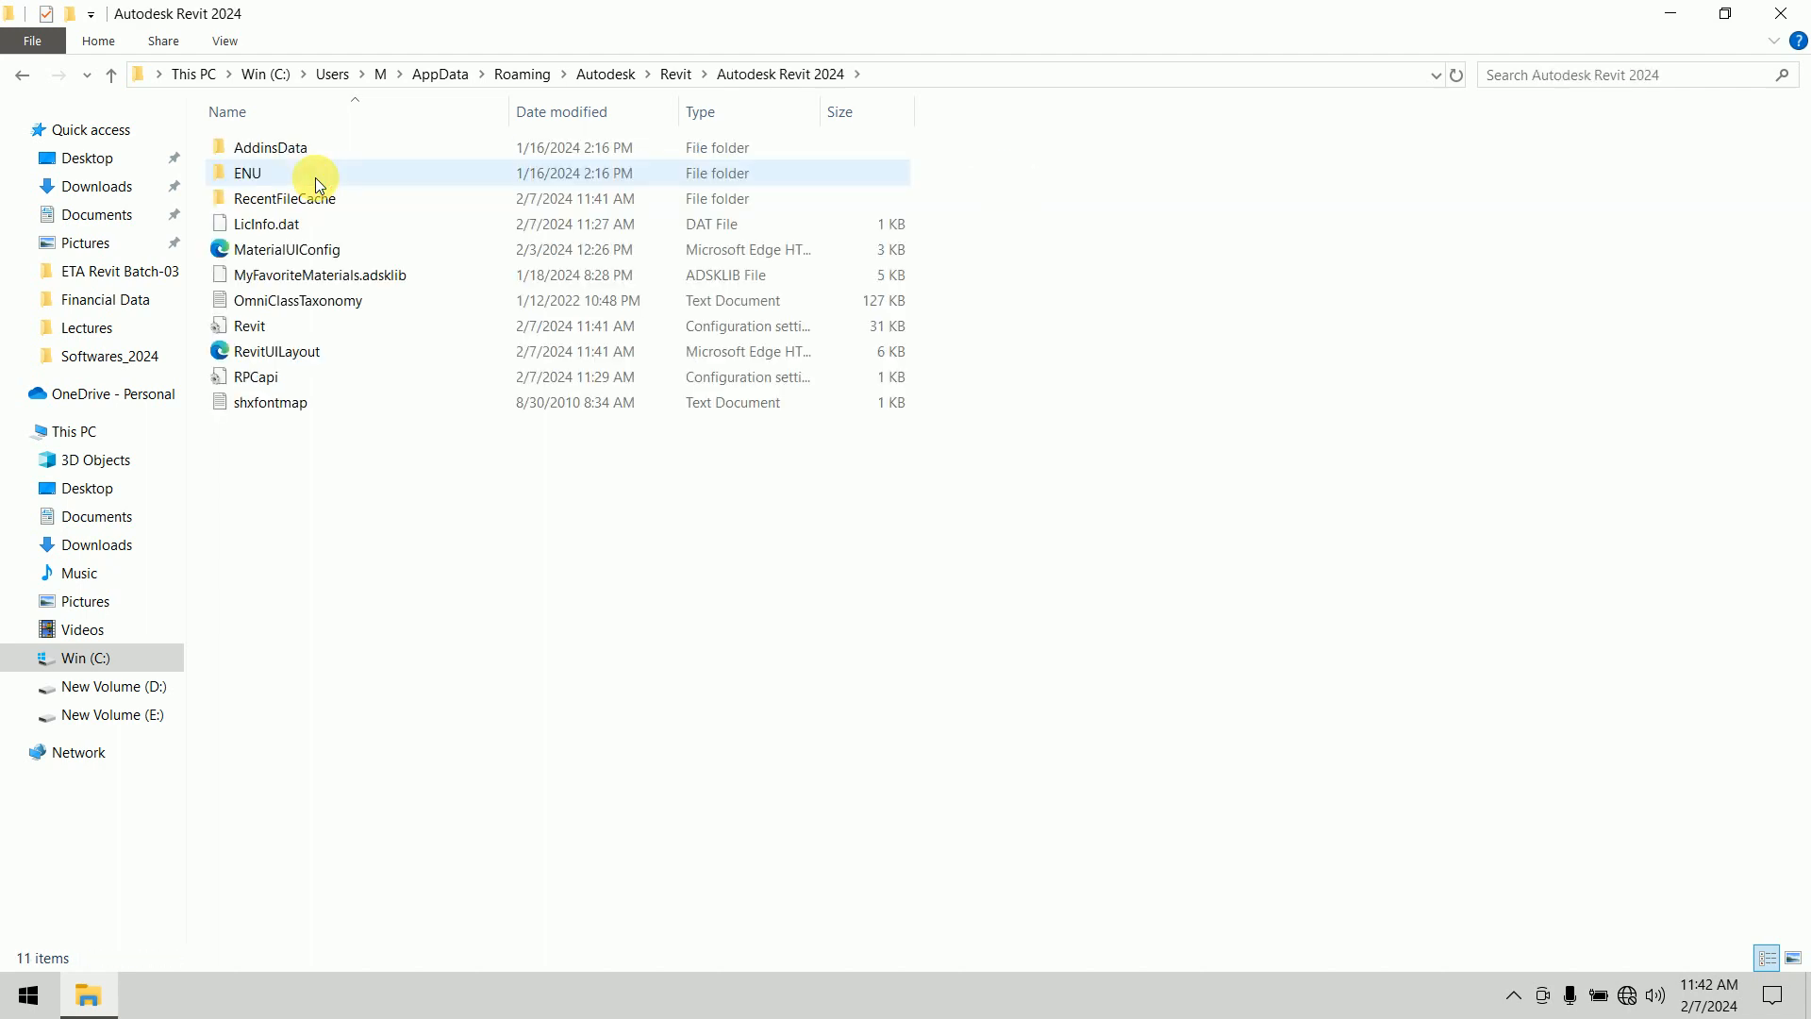
Widen the file type column to identify the Revit configuration settings file, and open that file in Notepad
{"action": "left_click", "coordinate": [253, 328]}
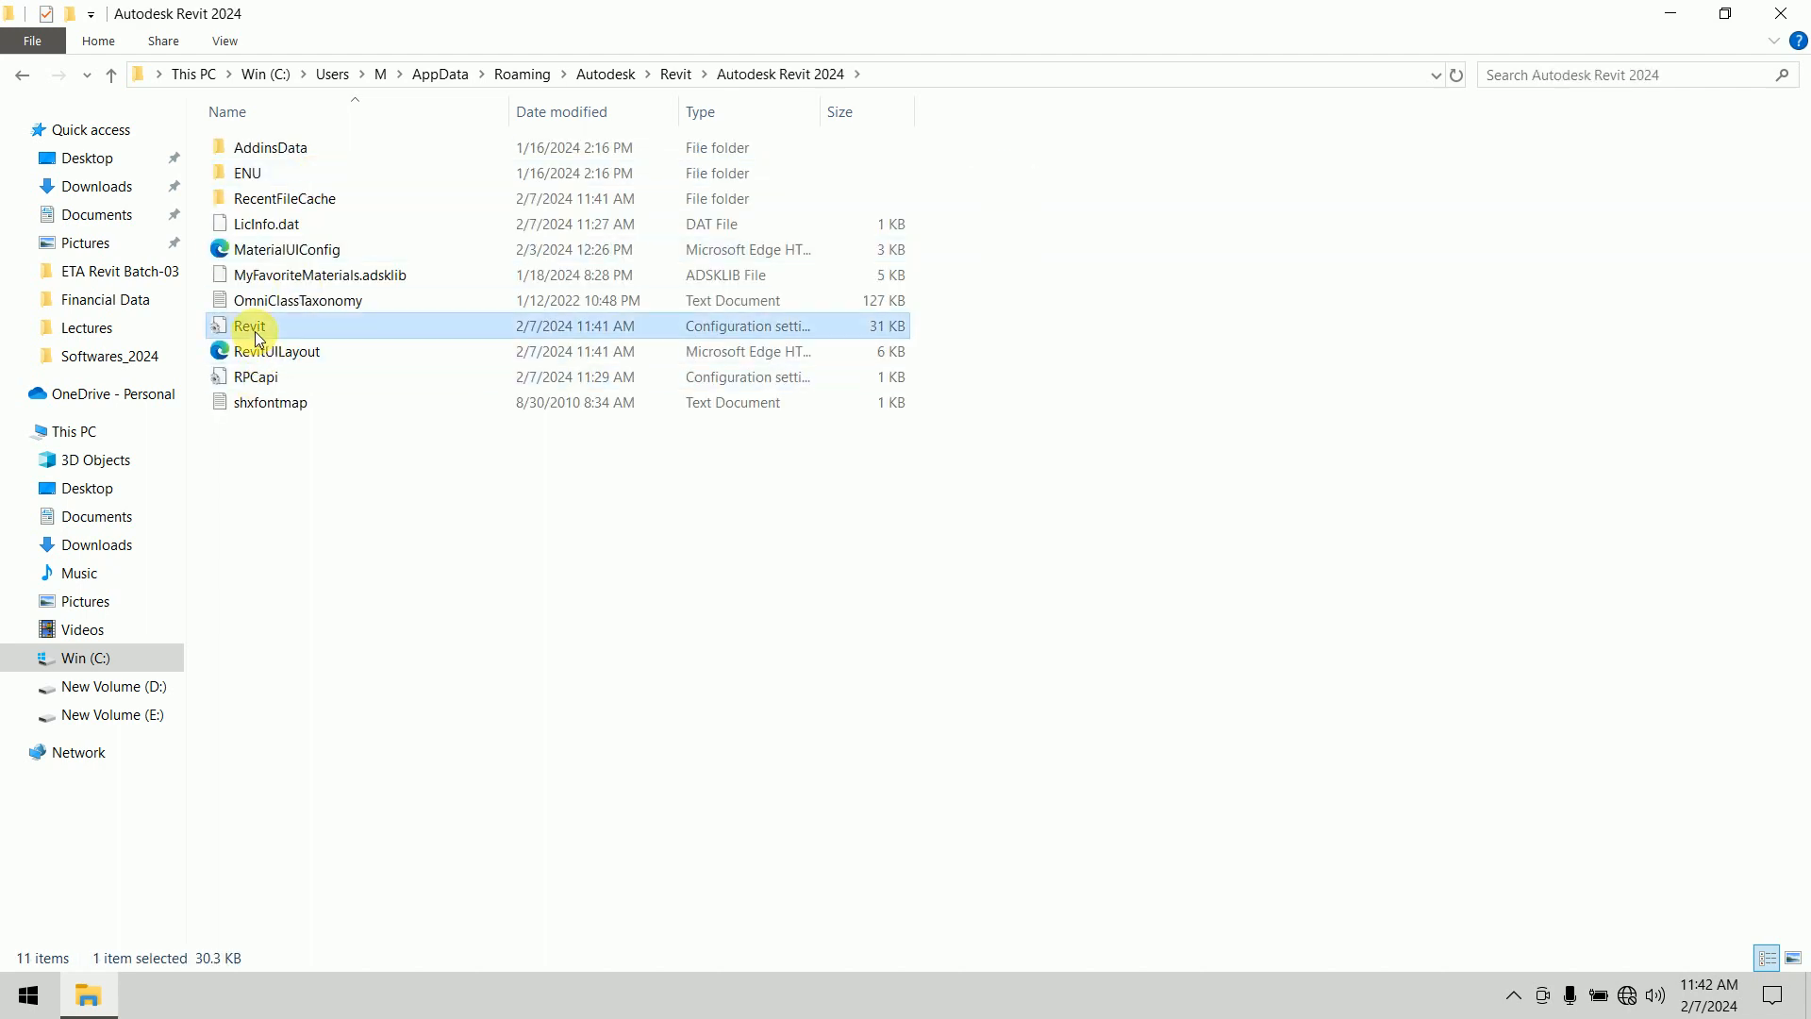
{"action": "left_click_drag", "start_coordinate": [820, 115], "coordinate": [986, 117]}
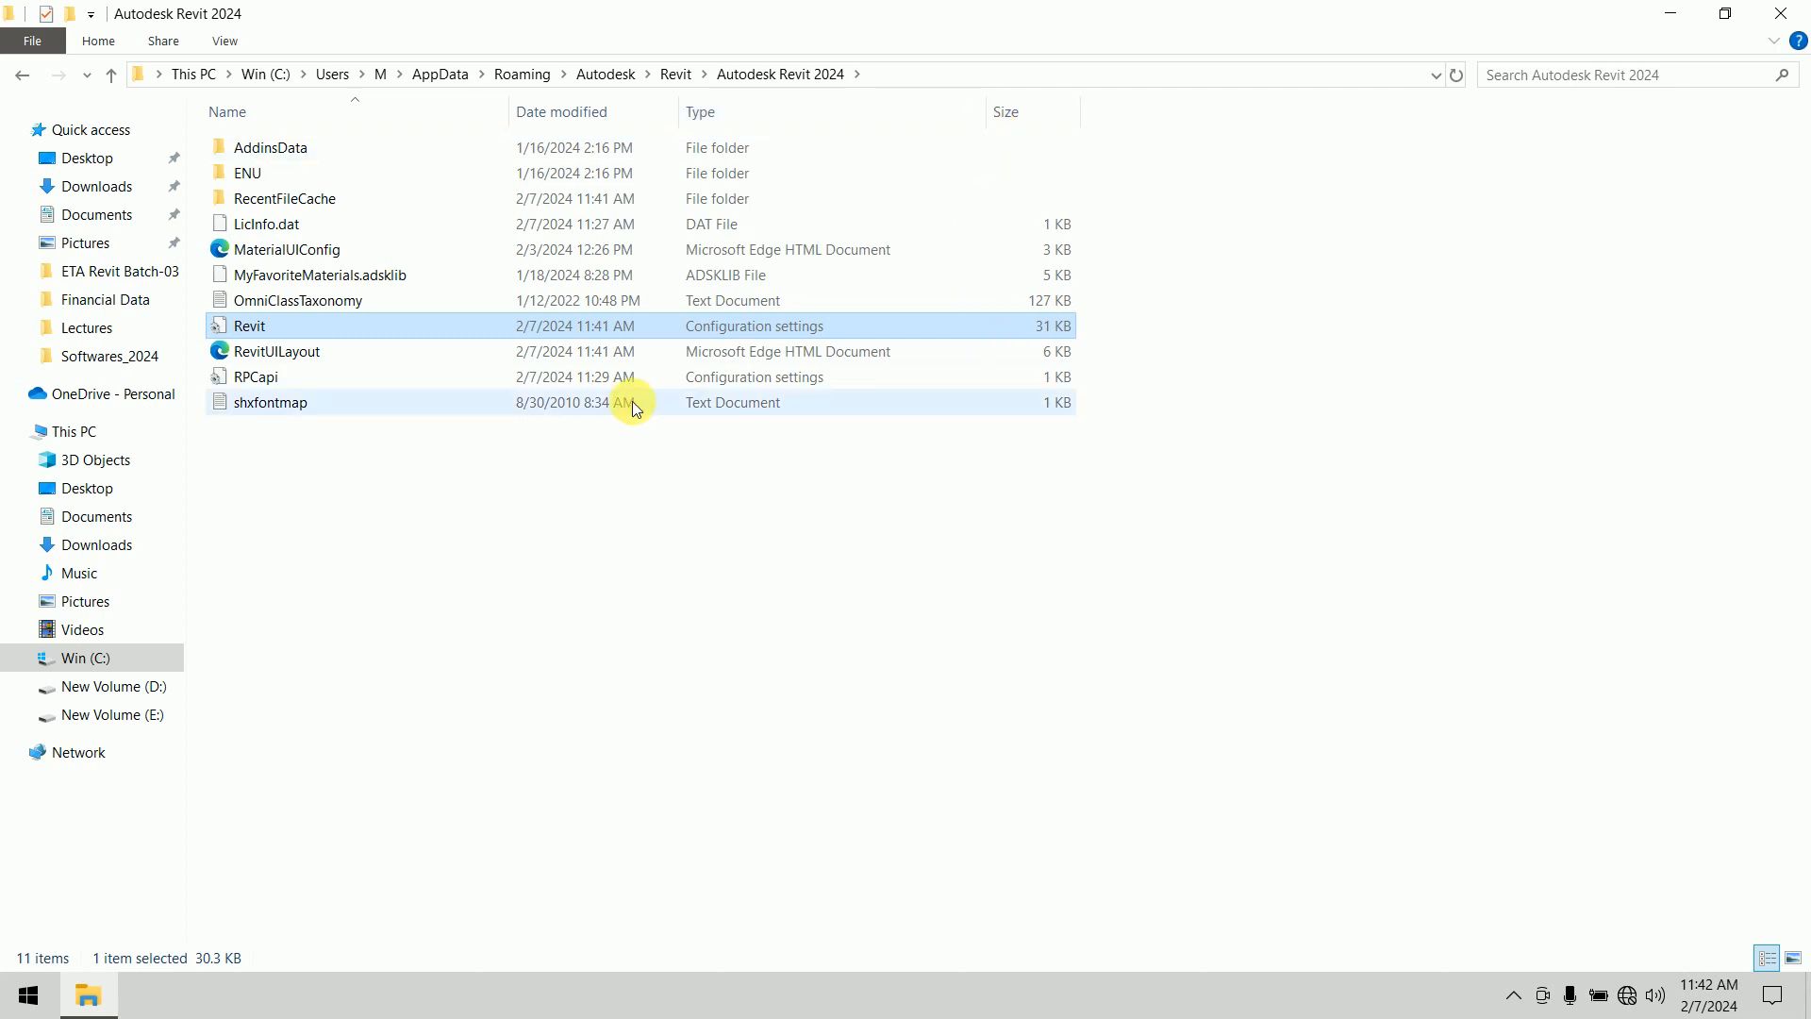
{"action": "right_click", "coordinate": [245, 326]}
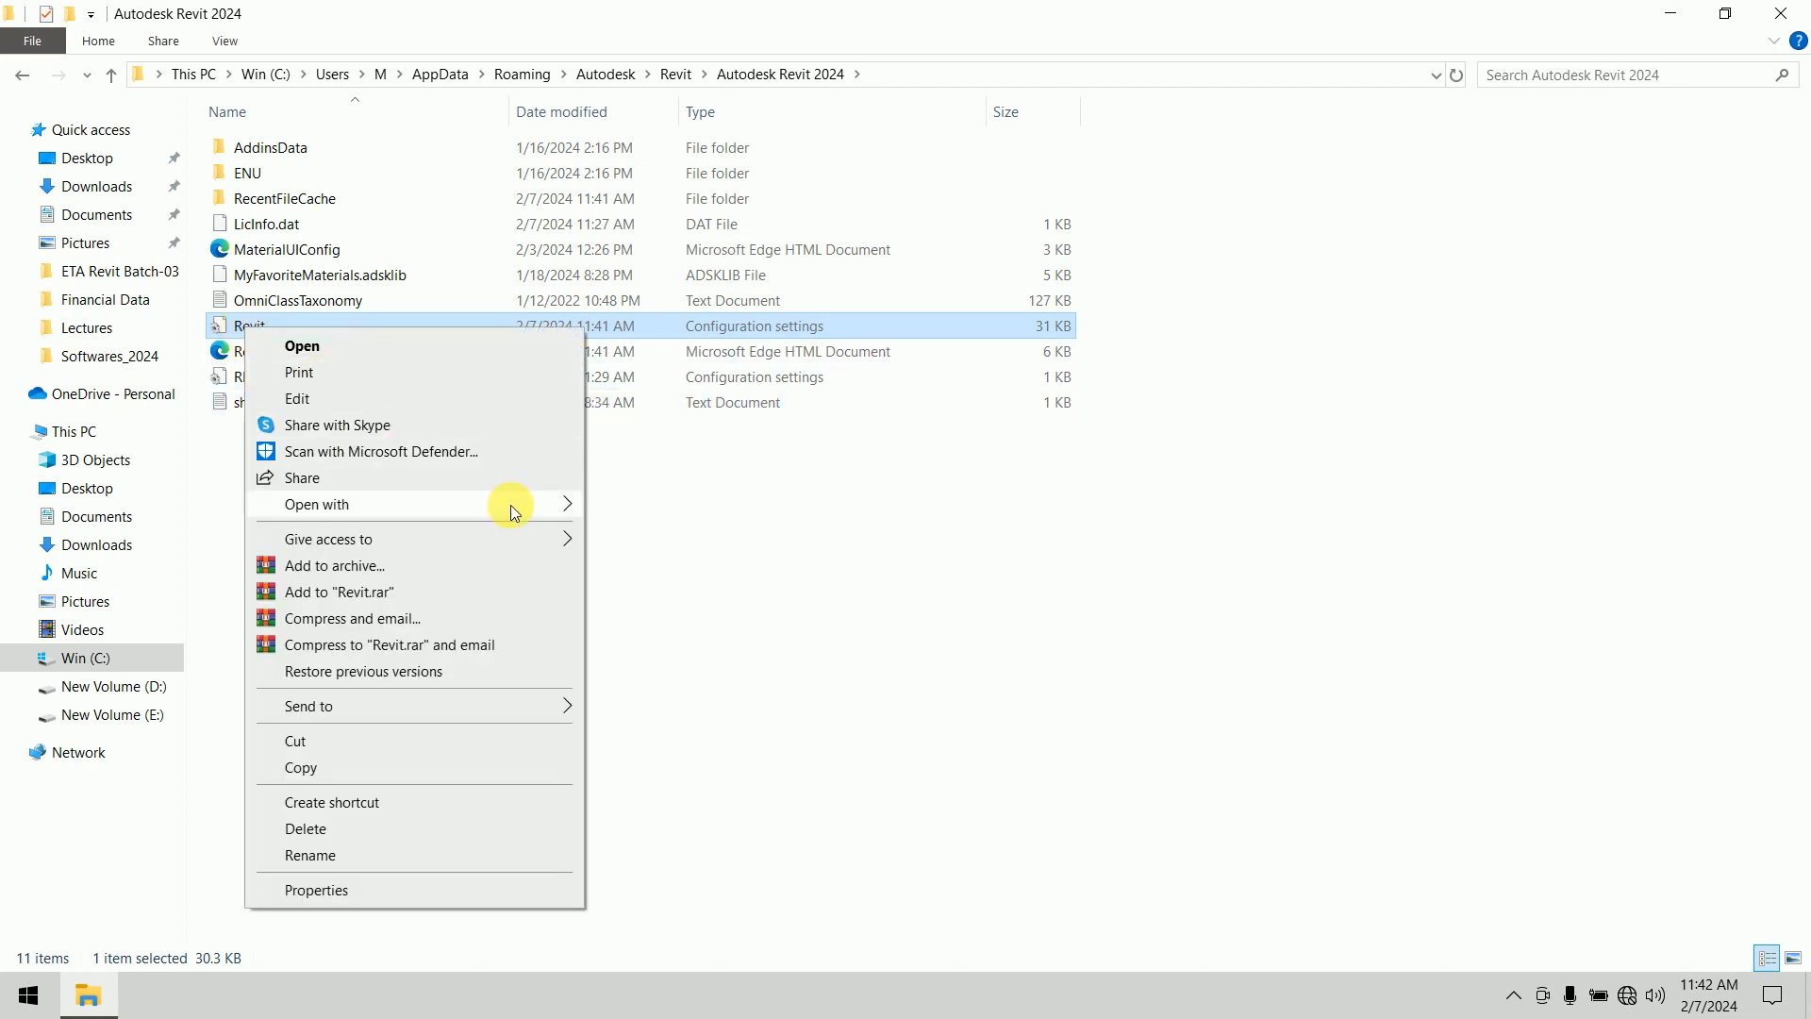
{"action": "mouse_move", "coordinate": [519, 505]}
{"action": "left_click", "coordinate": [634, 509]}
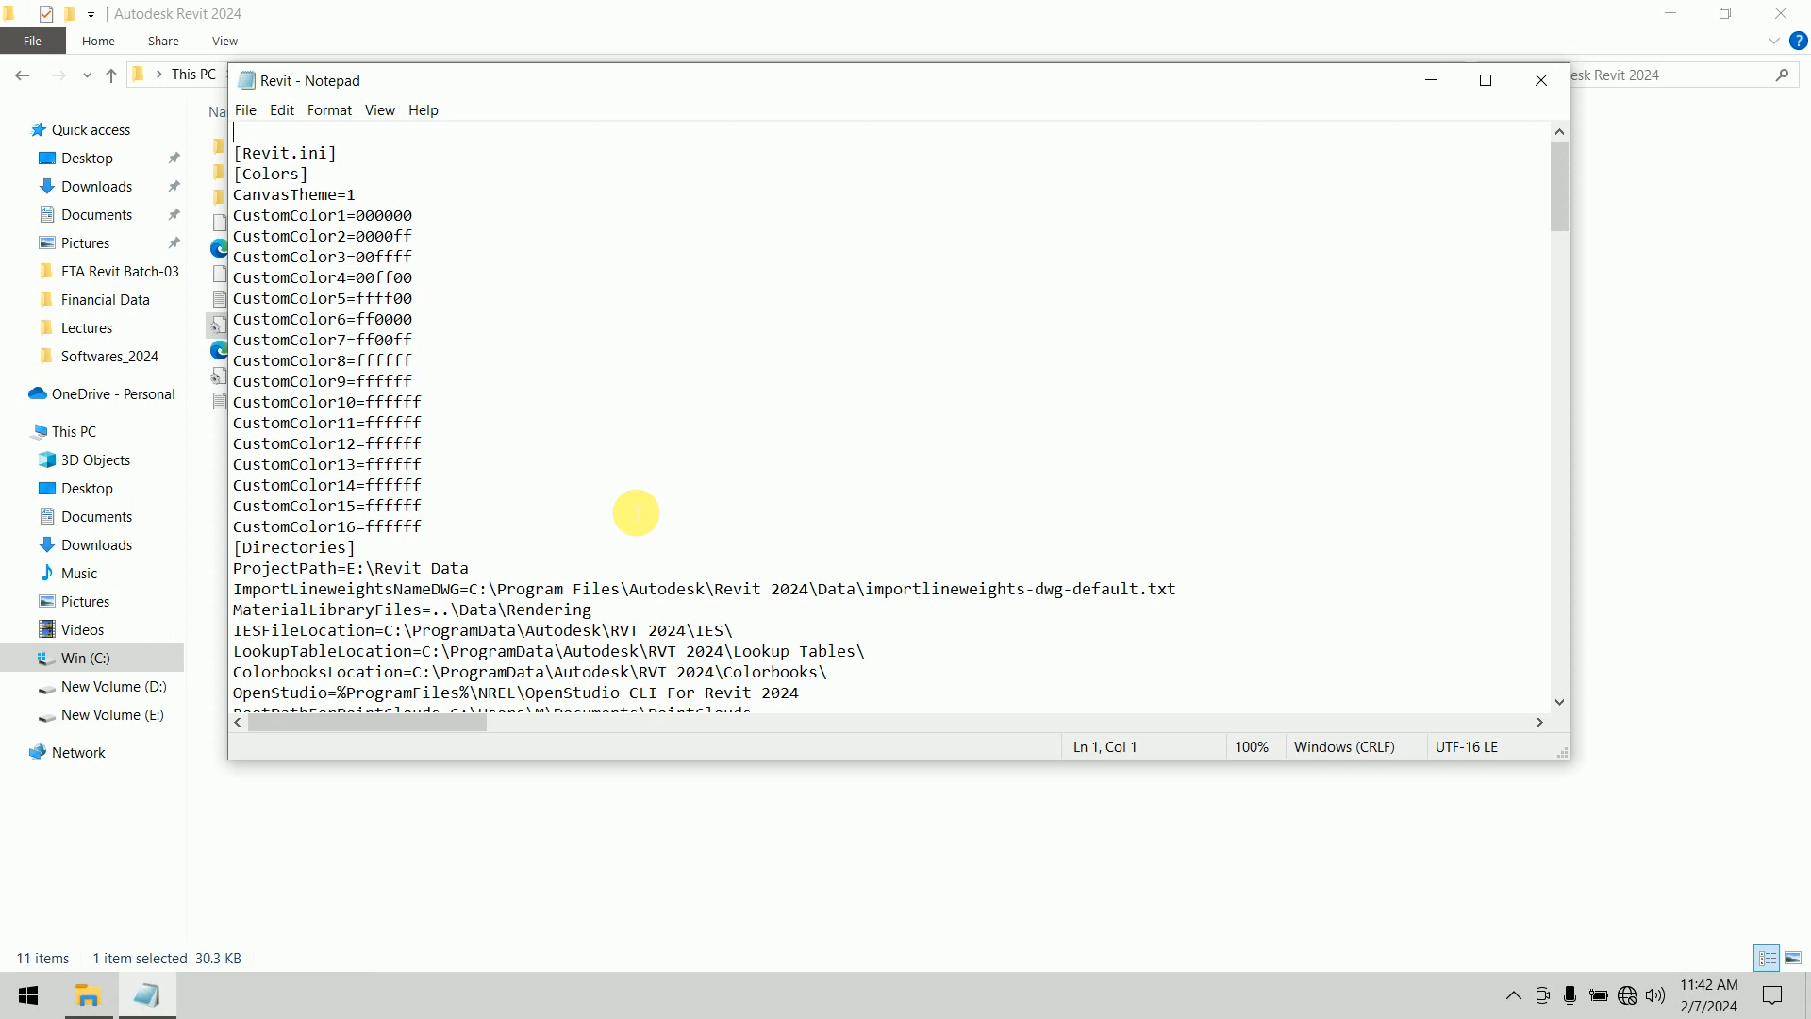
{"action": "left_click", "coordinate": [279, 112]}
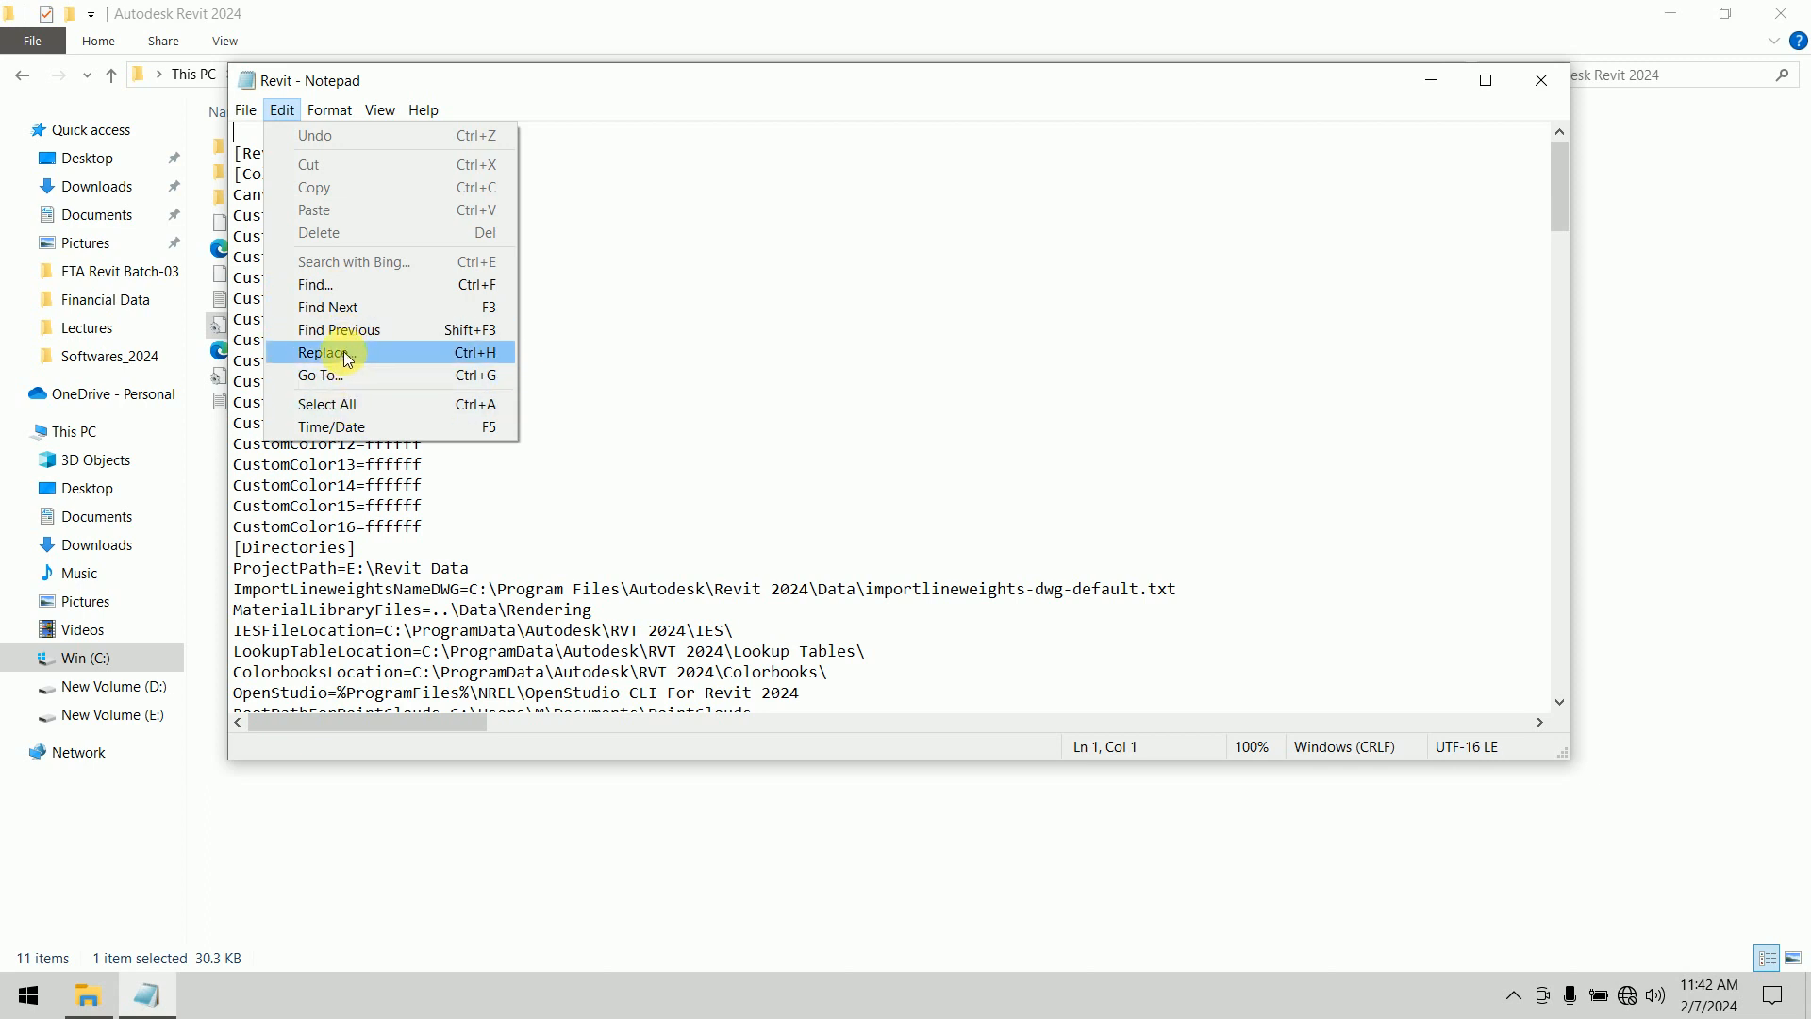
{"action": "left_click", "coordinate": [351, 375]}
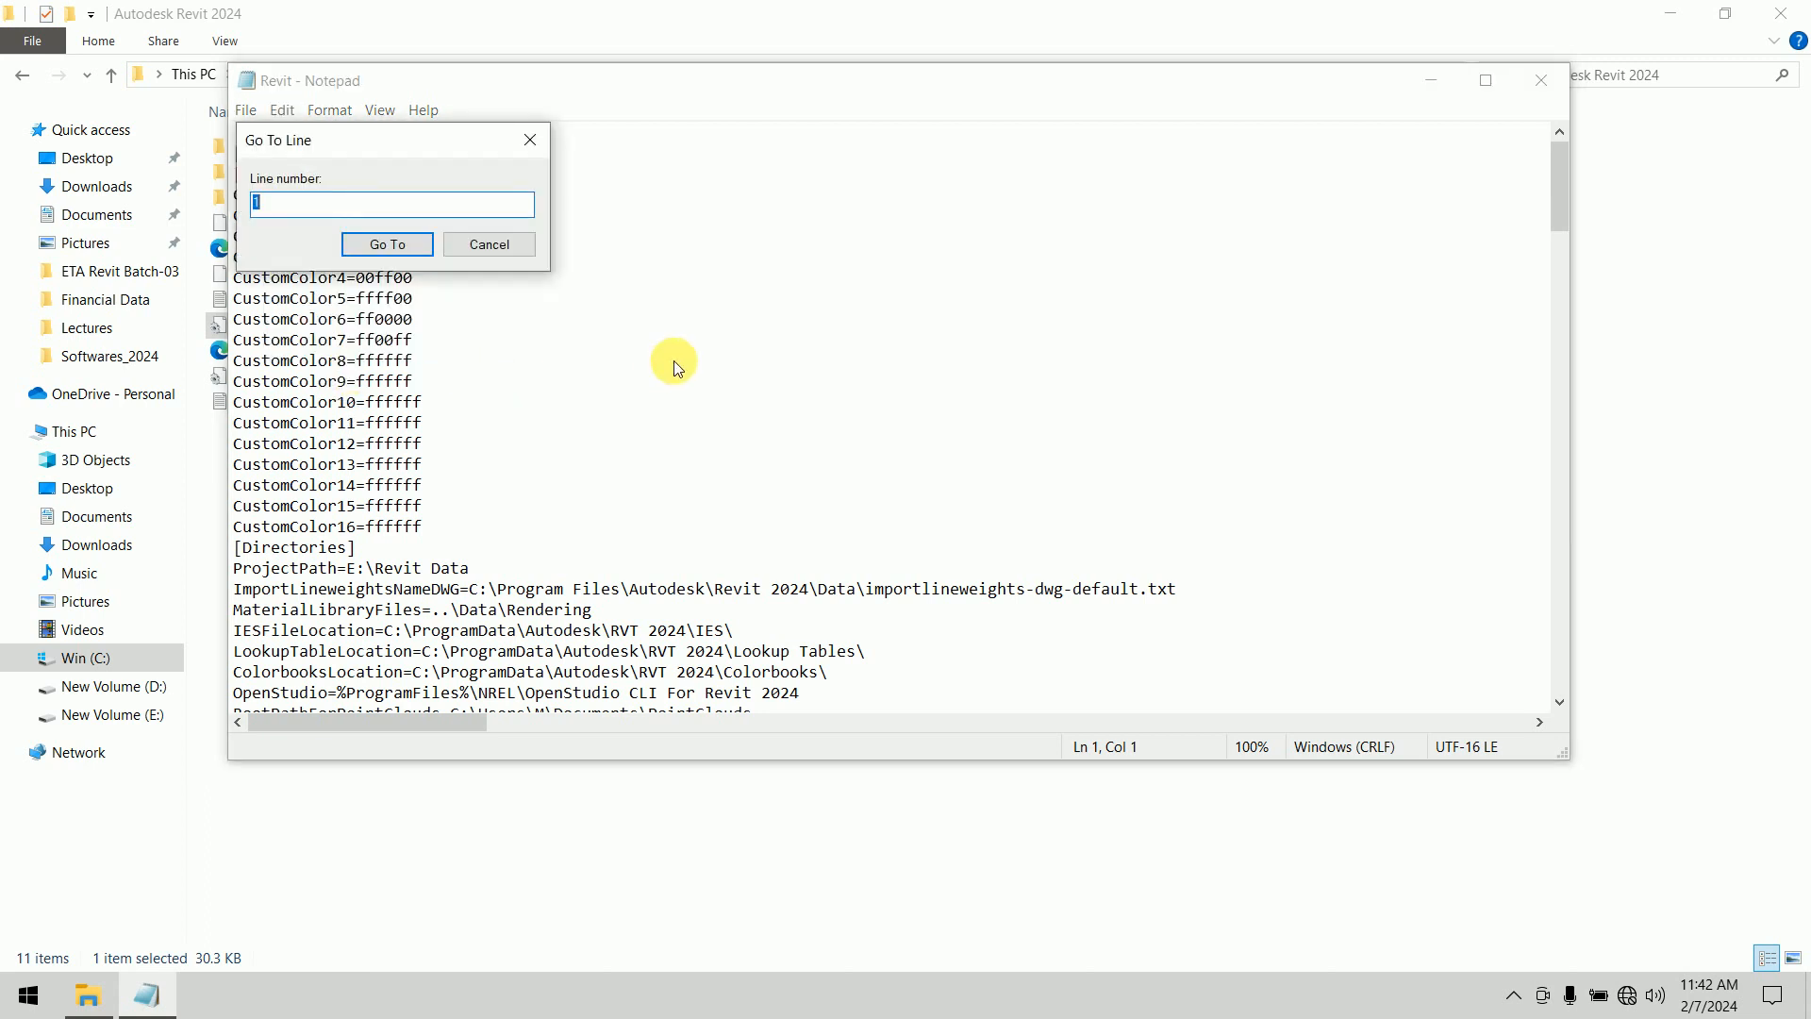
{"action": "left_click", "coordinate": [504, 247]}
Find the [MISC] section heading in the Revit configuration file and close the search
{"action": "left_click", "coordinate": [282, 110]}
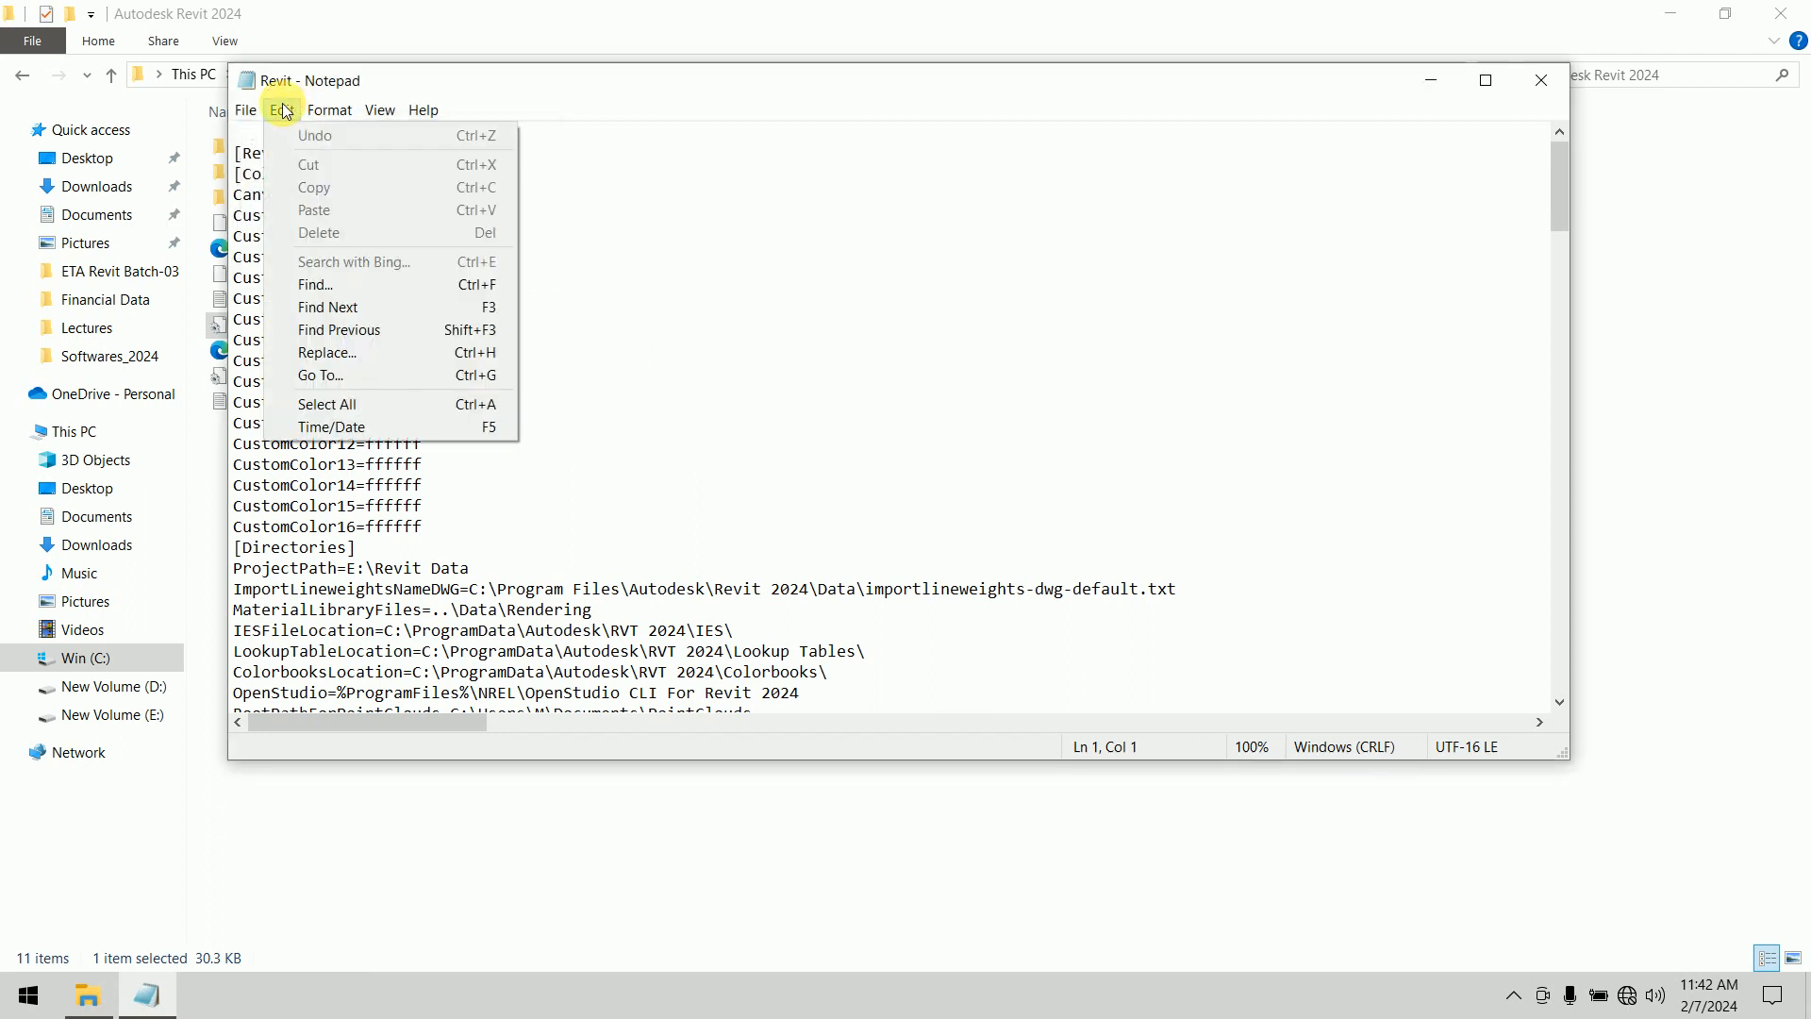
{"action": "left_click", "coordinate": [382, 285]}
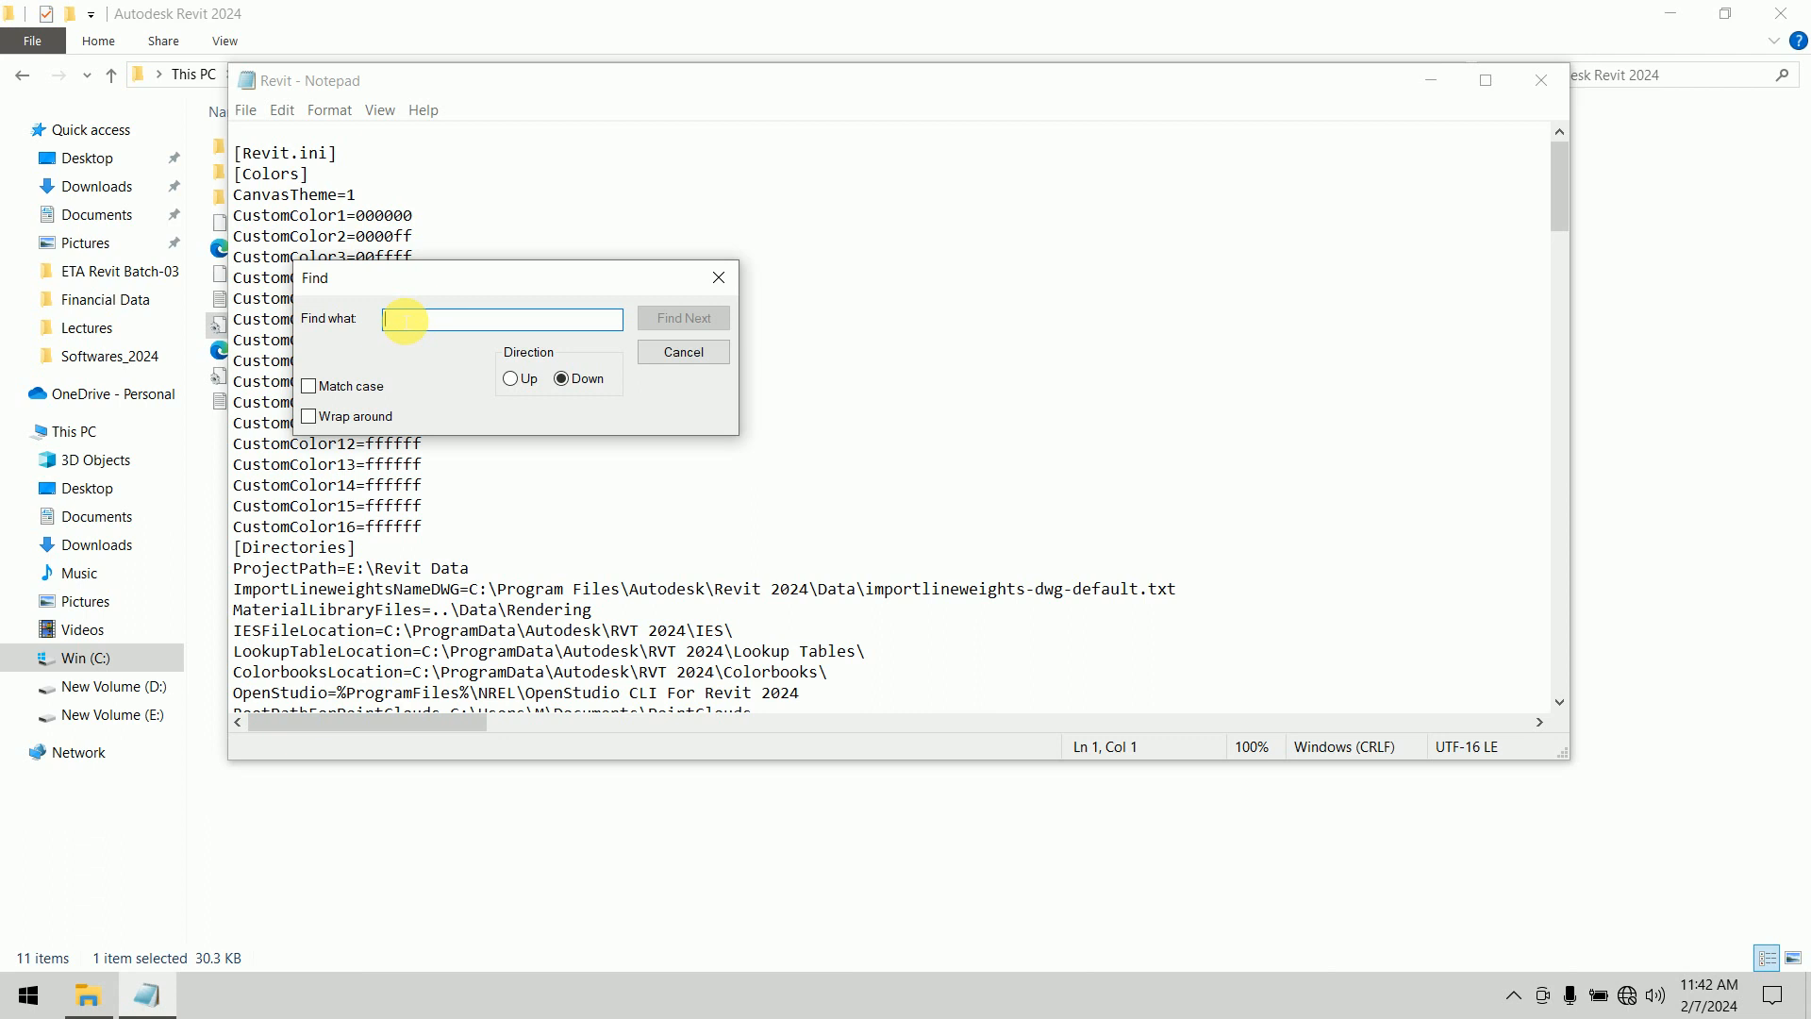
{"action": "type", "text": "["}
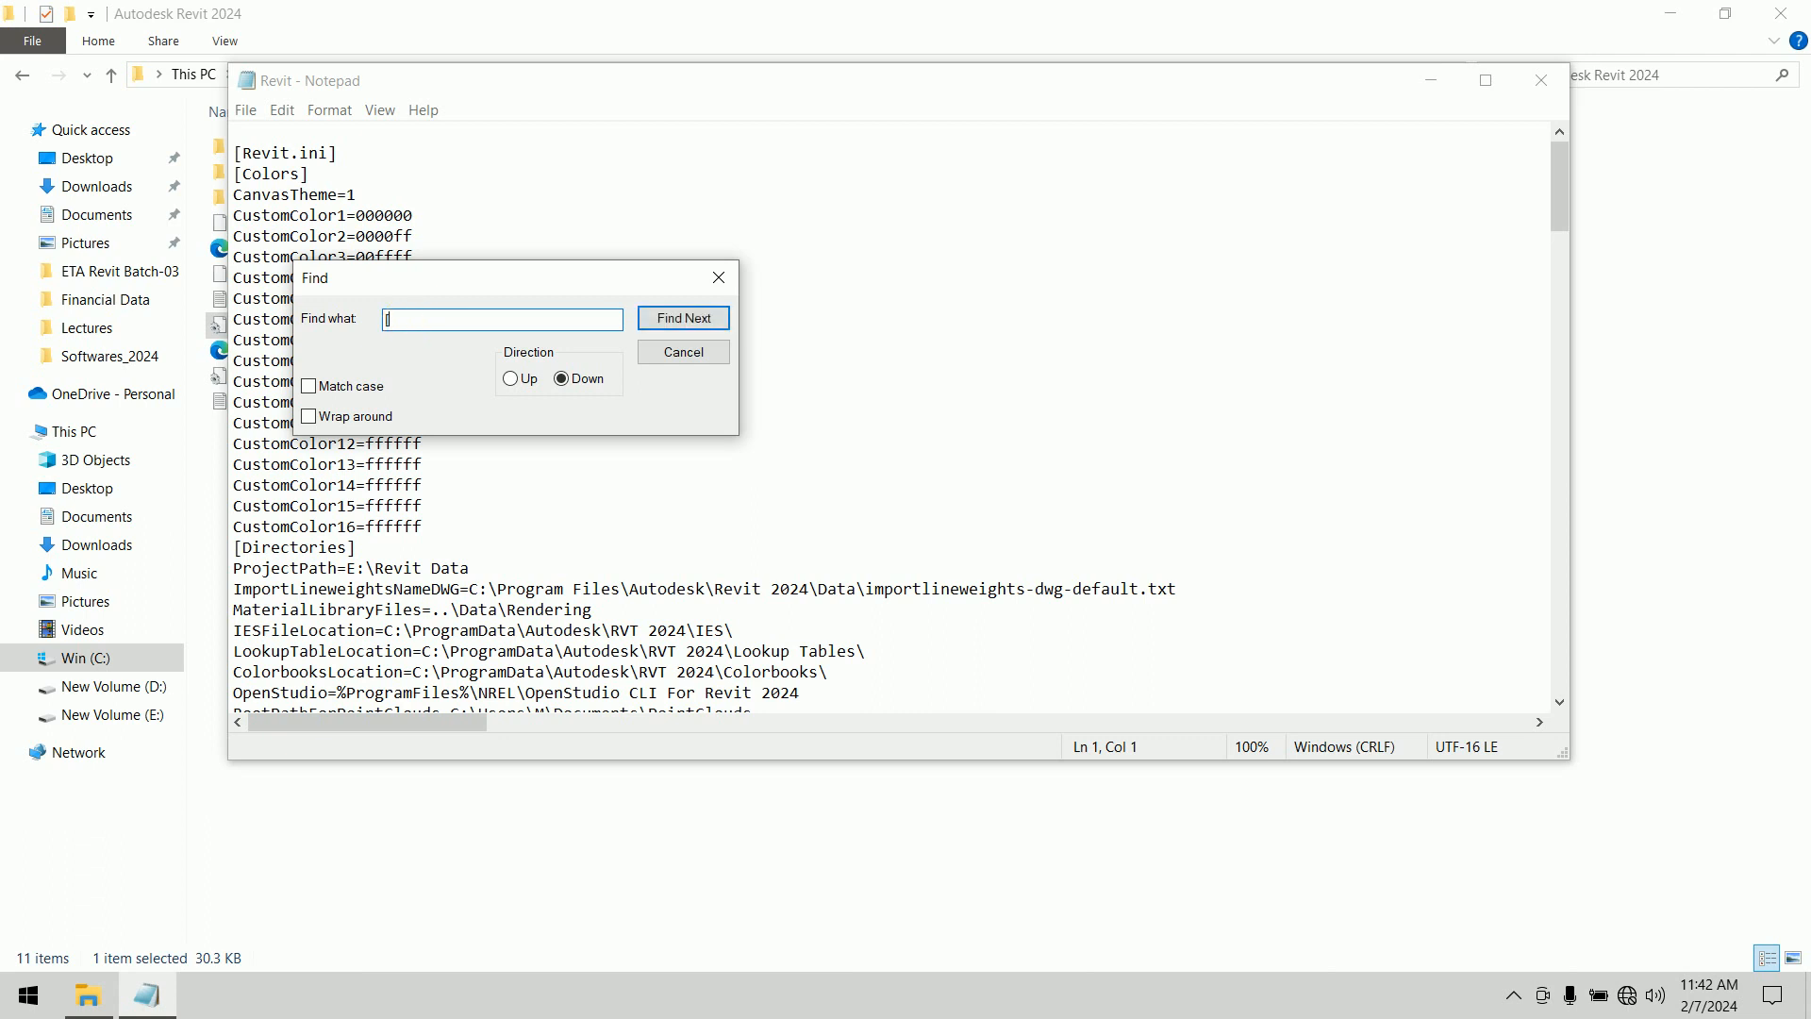
{"action": "type", "text": "MISC"}
{"action": "key", "text": "Return"}
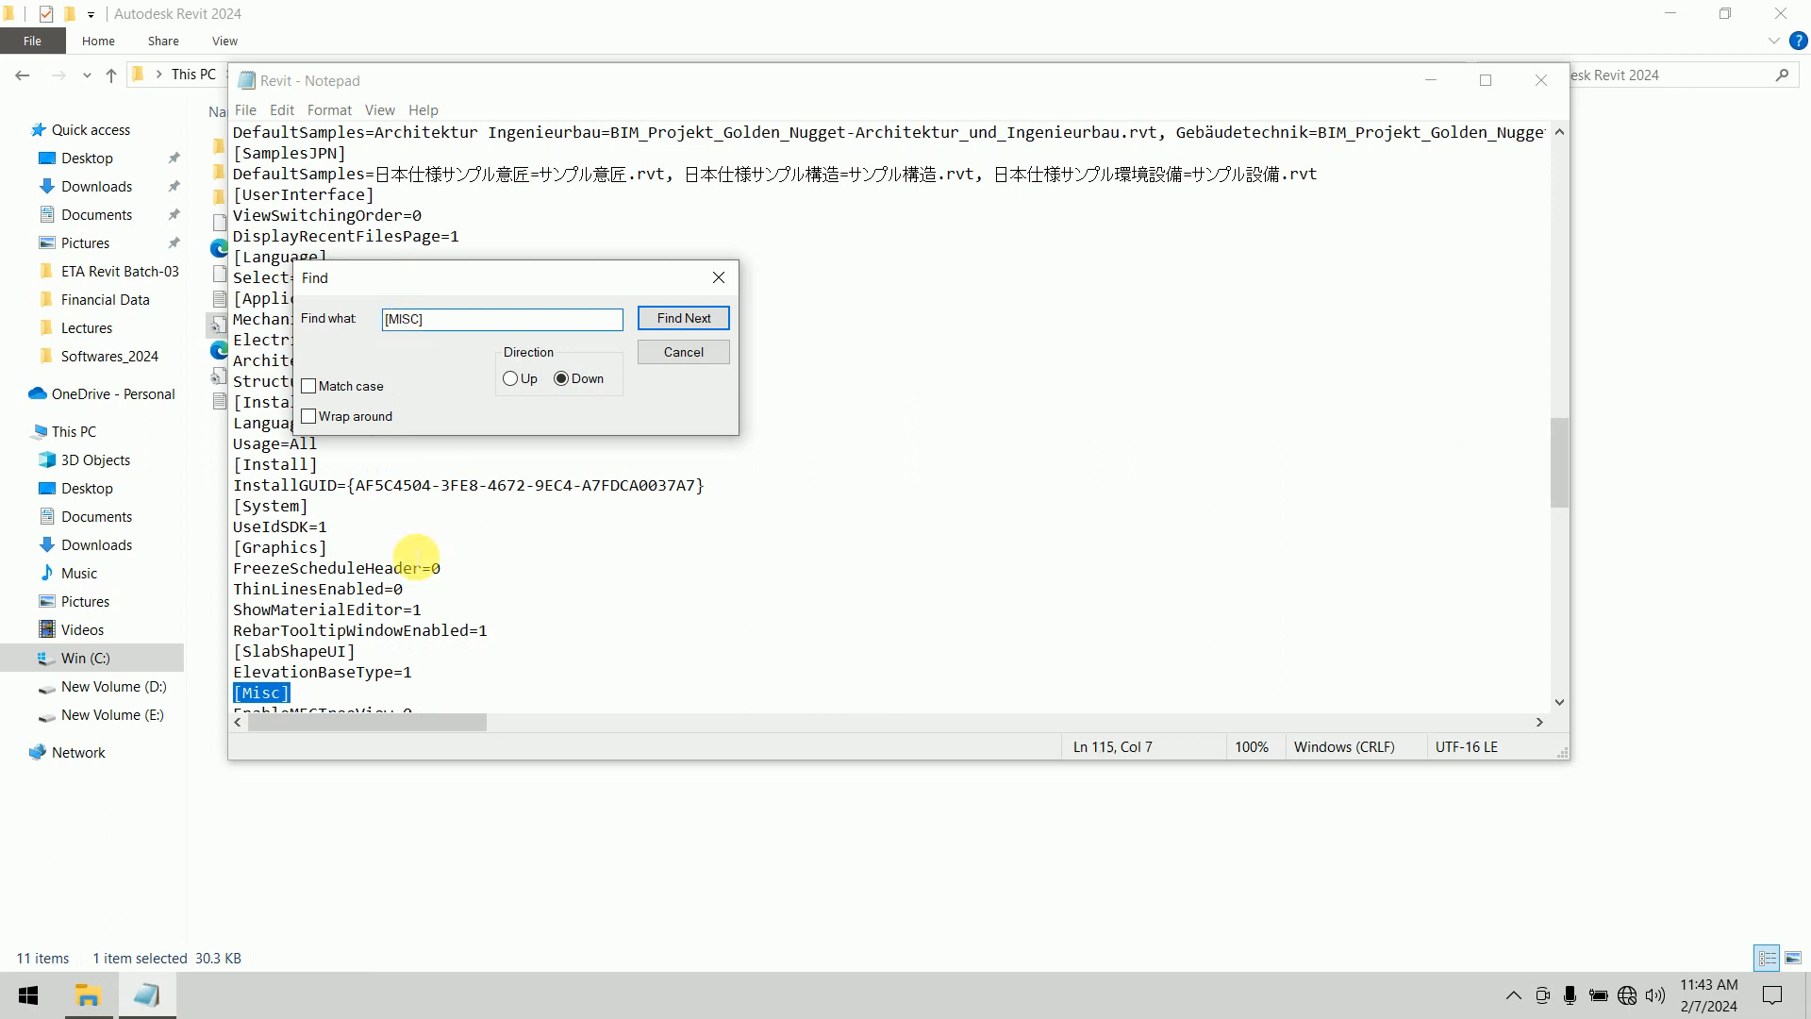
{"action": "left_click", "coordinate": [691, 354]}
{"action": "scroll", "coordinate": [493, 513], "scroll_direction": "down", "scroll_amount": 5}
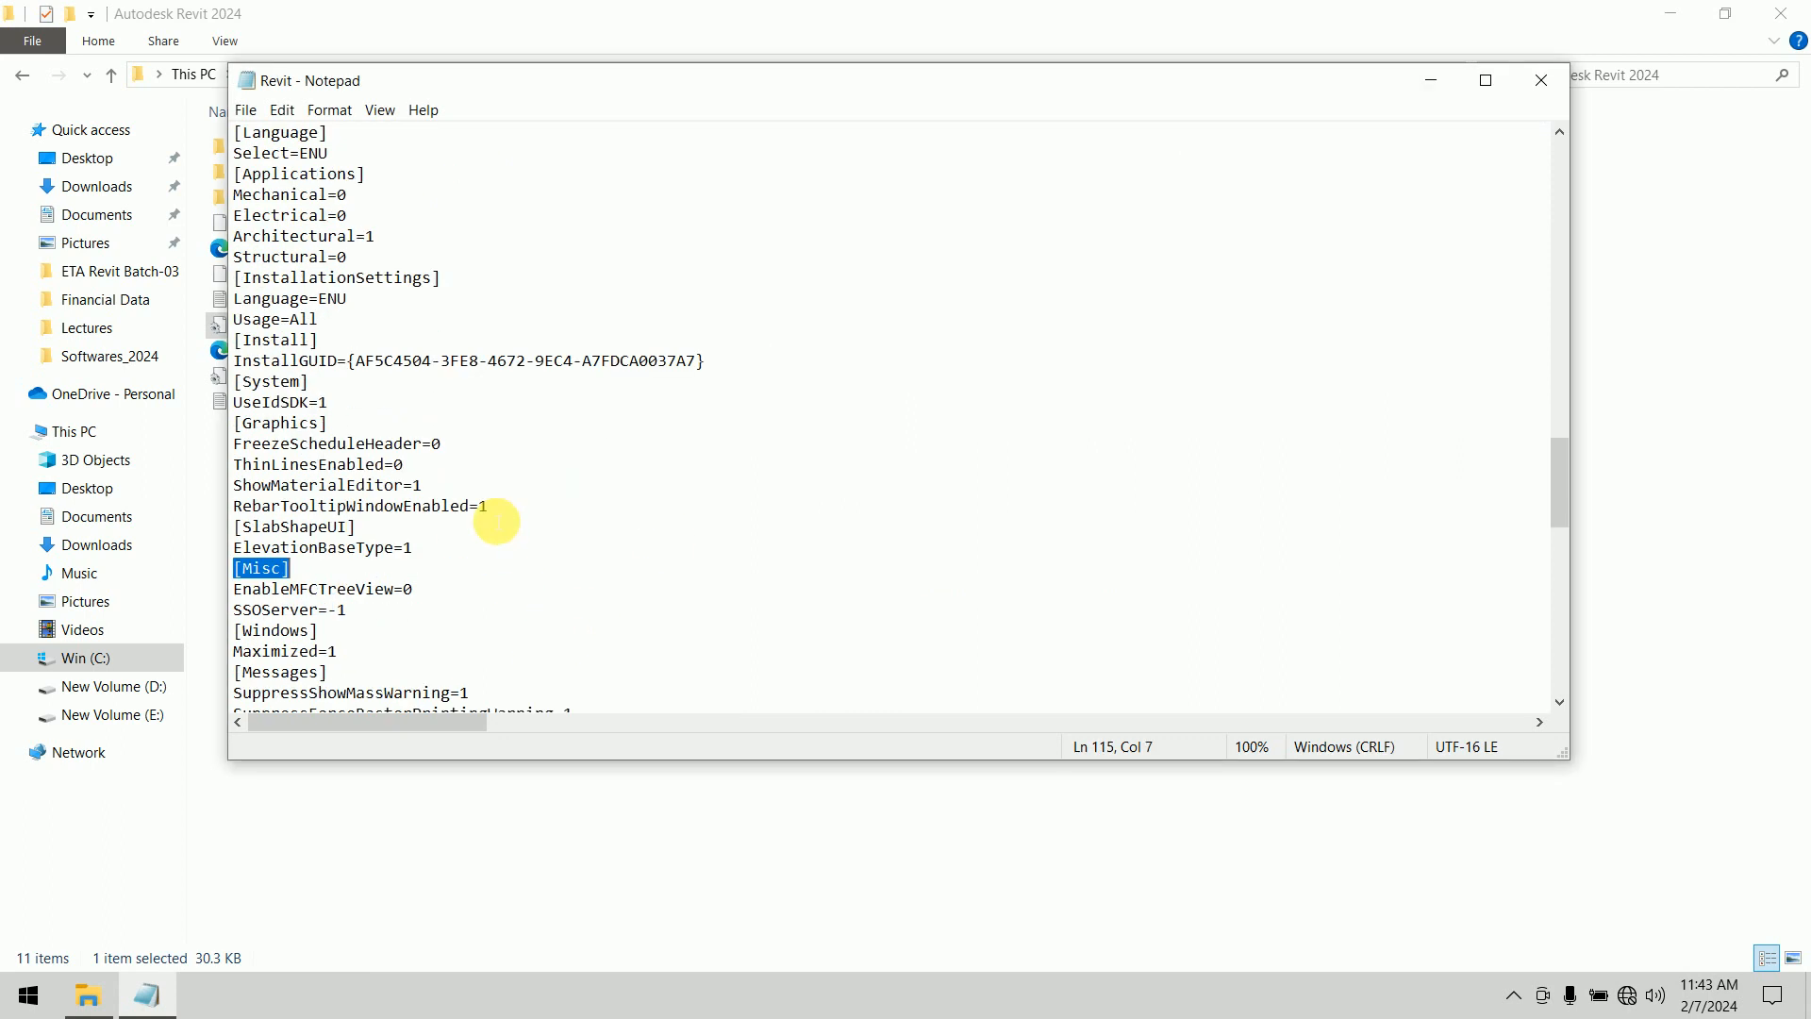
Add the line EnableHeatingAndCoolingLoads=1 directly below the [Misc] heading
{"action": "left_click", "coordinate": [347, 386]}
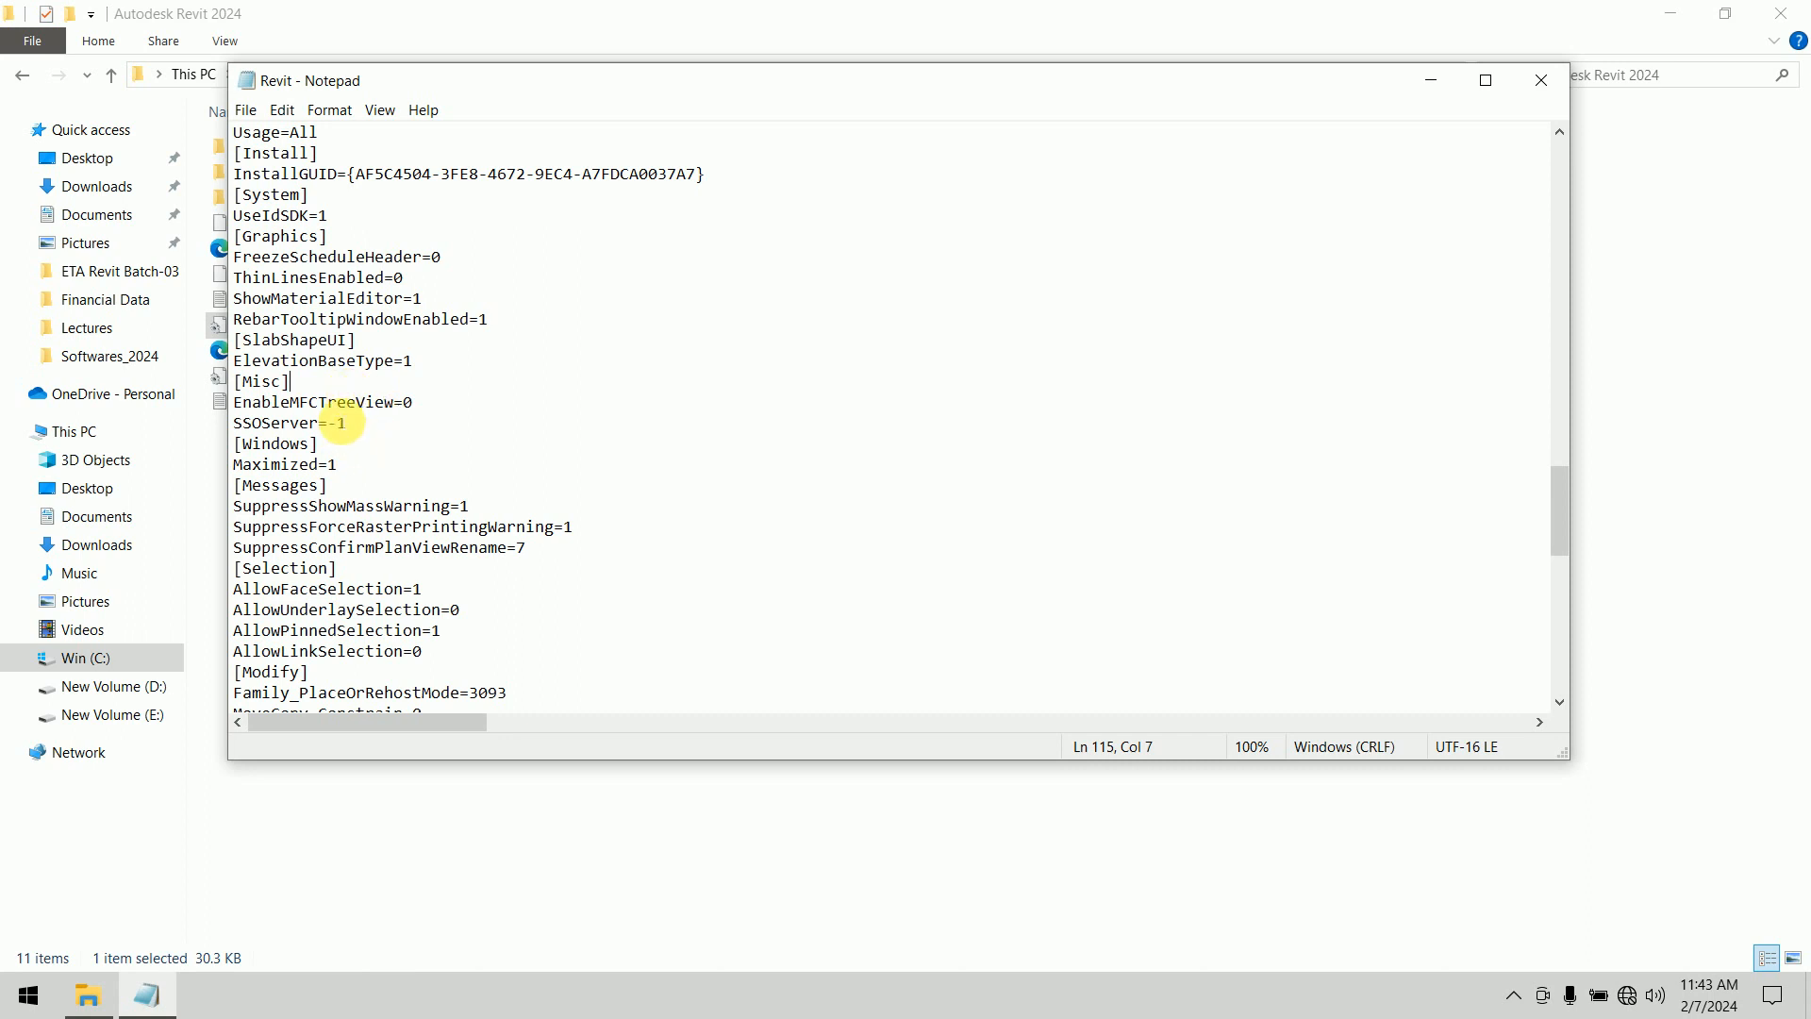
{"action": "key", "text": "Return"}
{"action": "key", "text": "Return"}
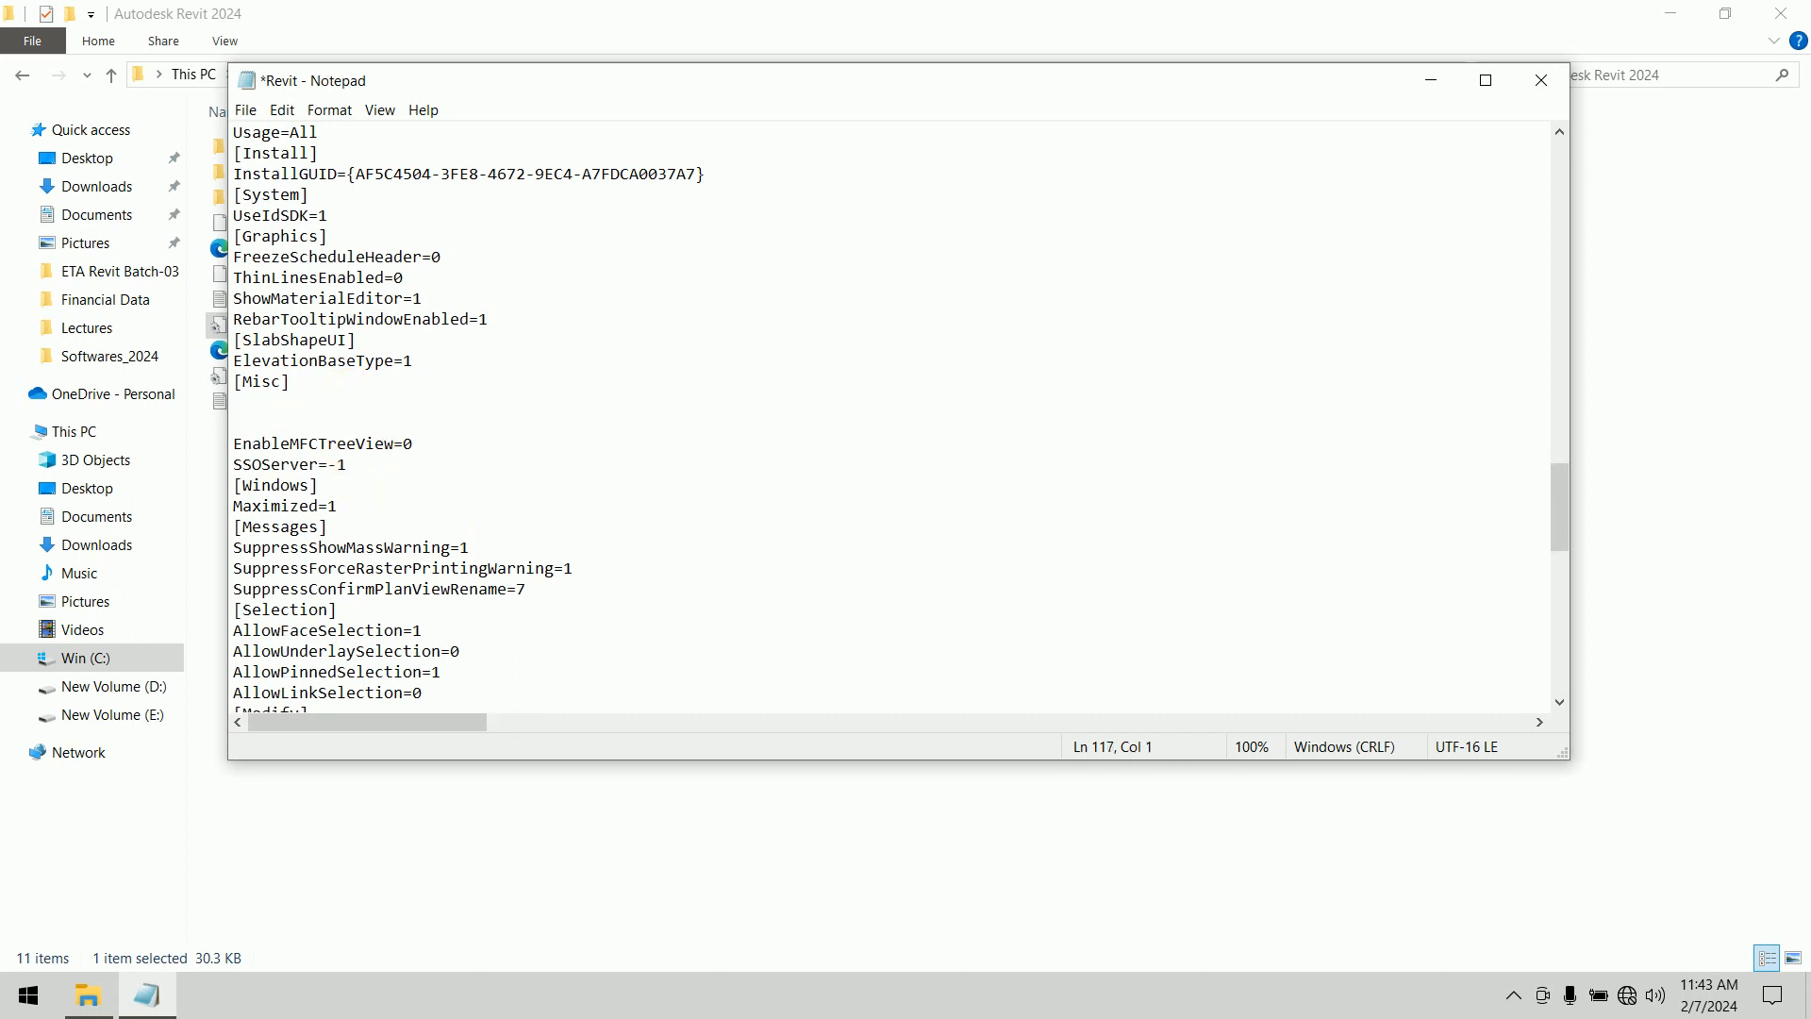
{"action": "key", "text": "Up"}
{"action": "type", "text": "EnableHeating"}
{"action": "type", "text": "AndCooli"}
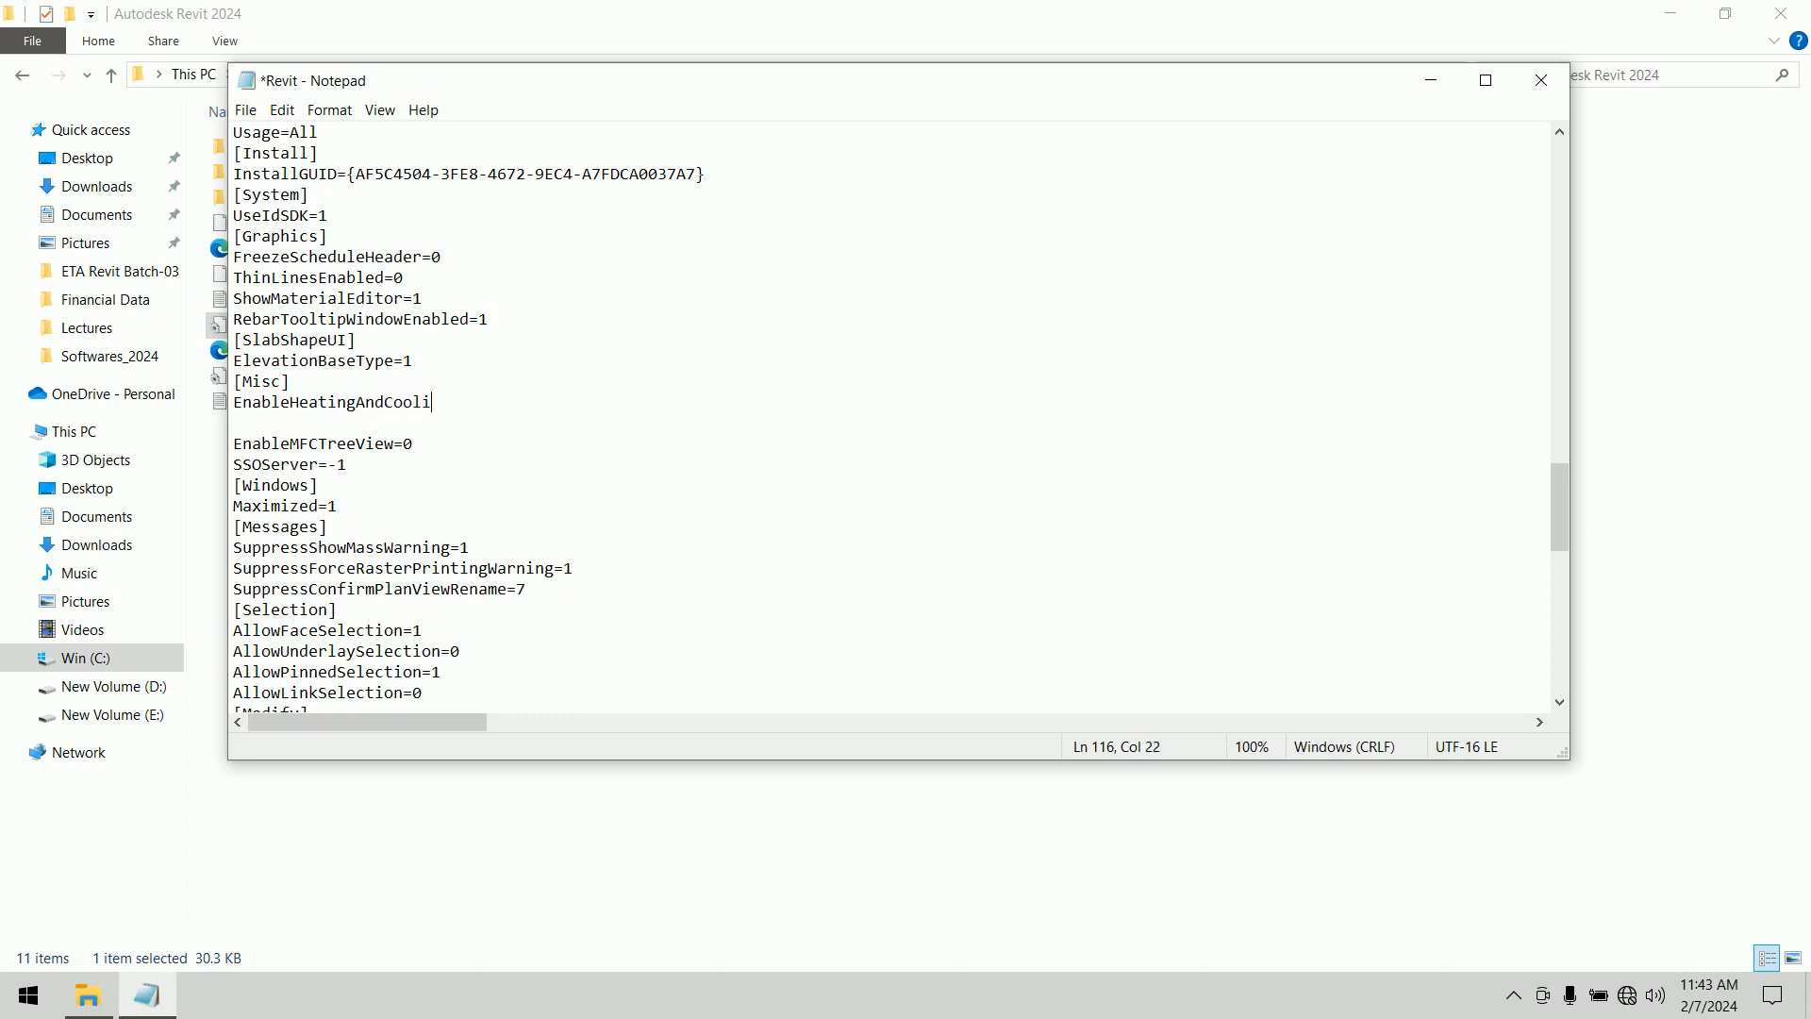
{"action": "type", "text": "ngLoads=1"}
Add the line EnableWeatherInLocation=1 directly below the EnableHeatingAndCoolingLoads=1 line
{"action": "key", "text": "Return"}
{"action": "key", "text": "Delete"}
{"action": "type", "text": "EnableWeather"}
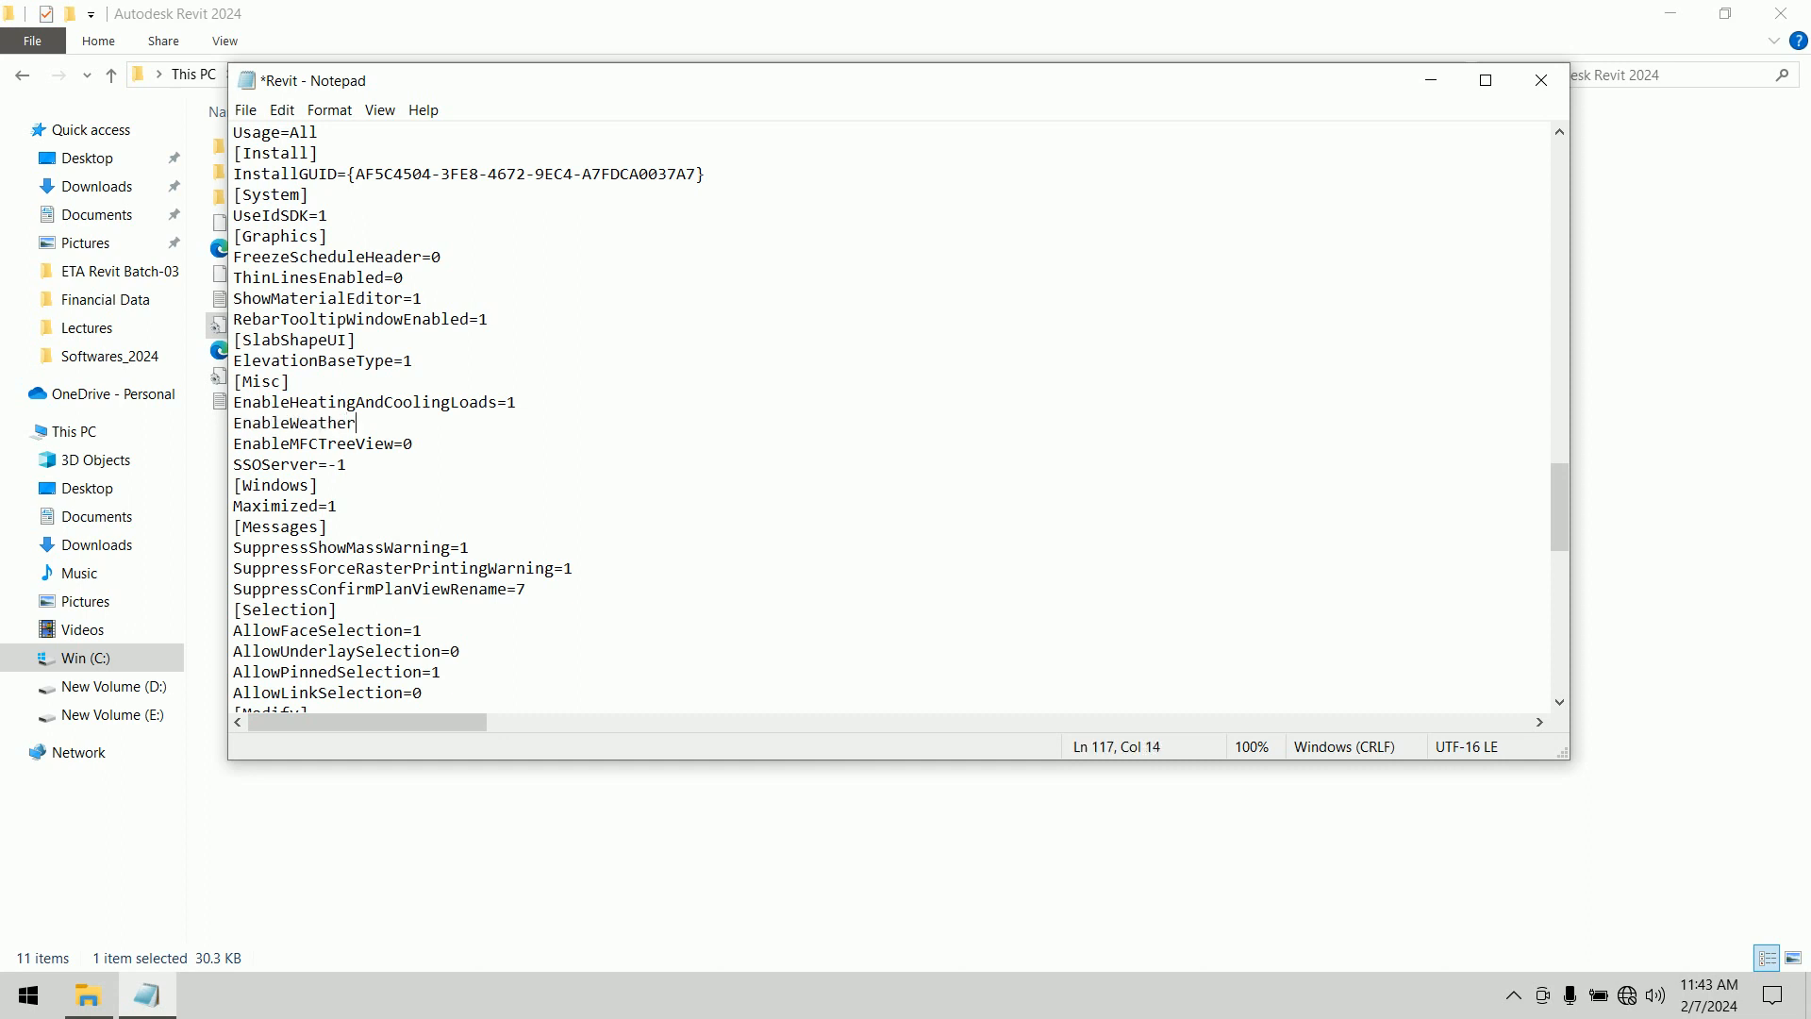
{"action": "type", "text": "InLocato"}
{"action": "key", "text": "BackSpace"}
{"action": "type", "text": "ion=1"}
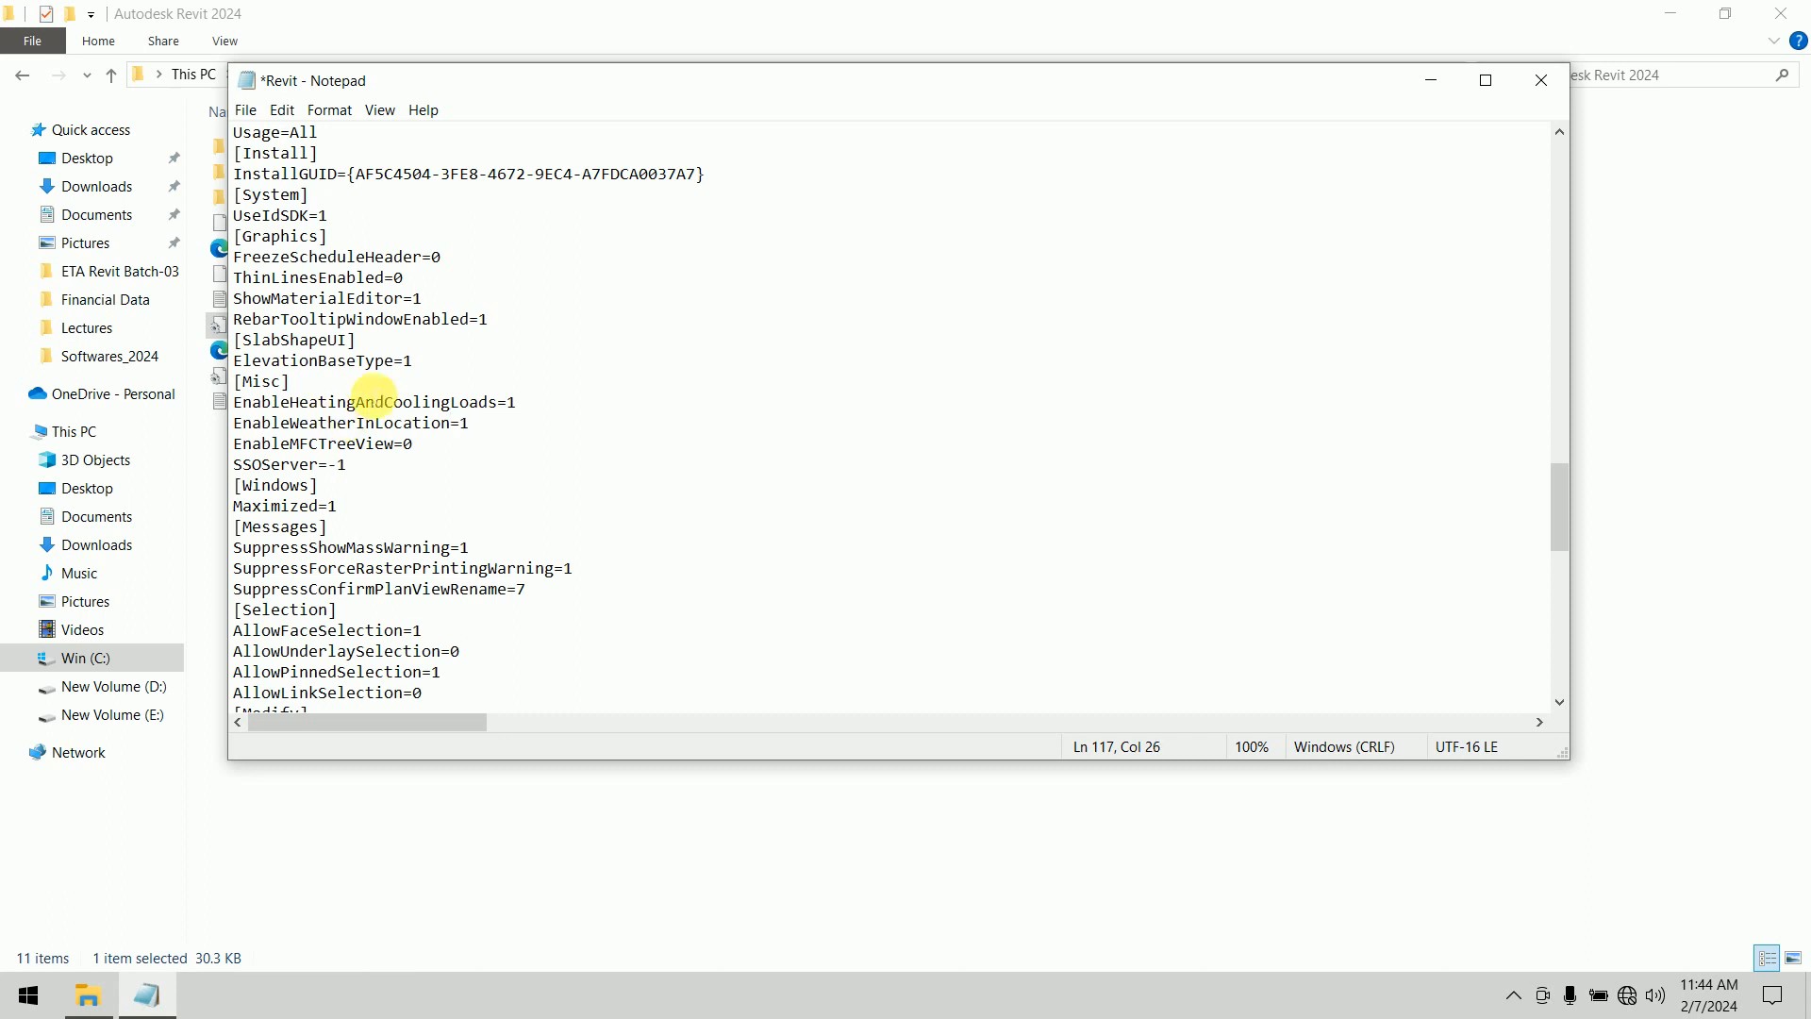
Save the edited Revit configuration file, close it along with the folder window, and refresh the desktop
{"action": "left_click", "coordinate": [245, 109]}
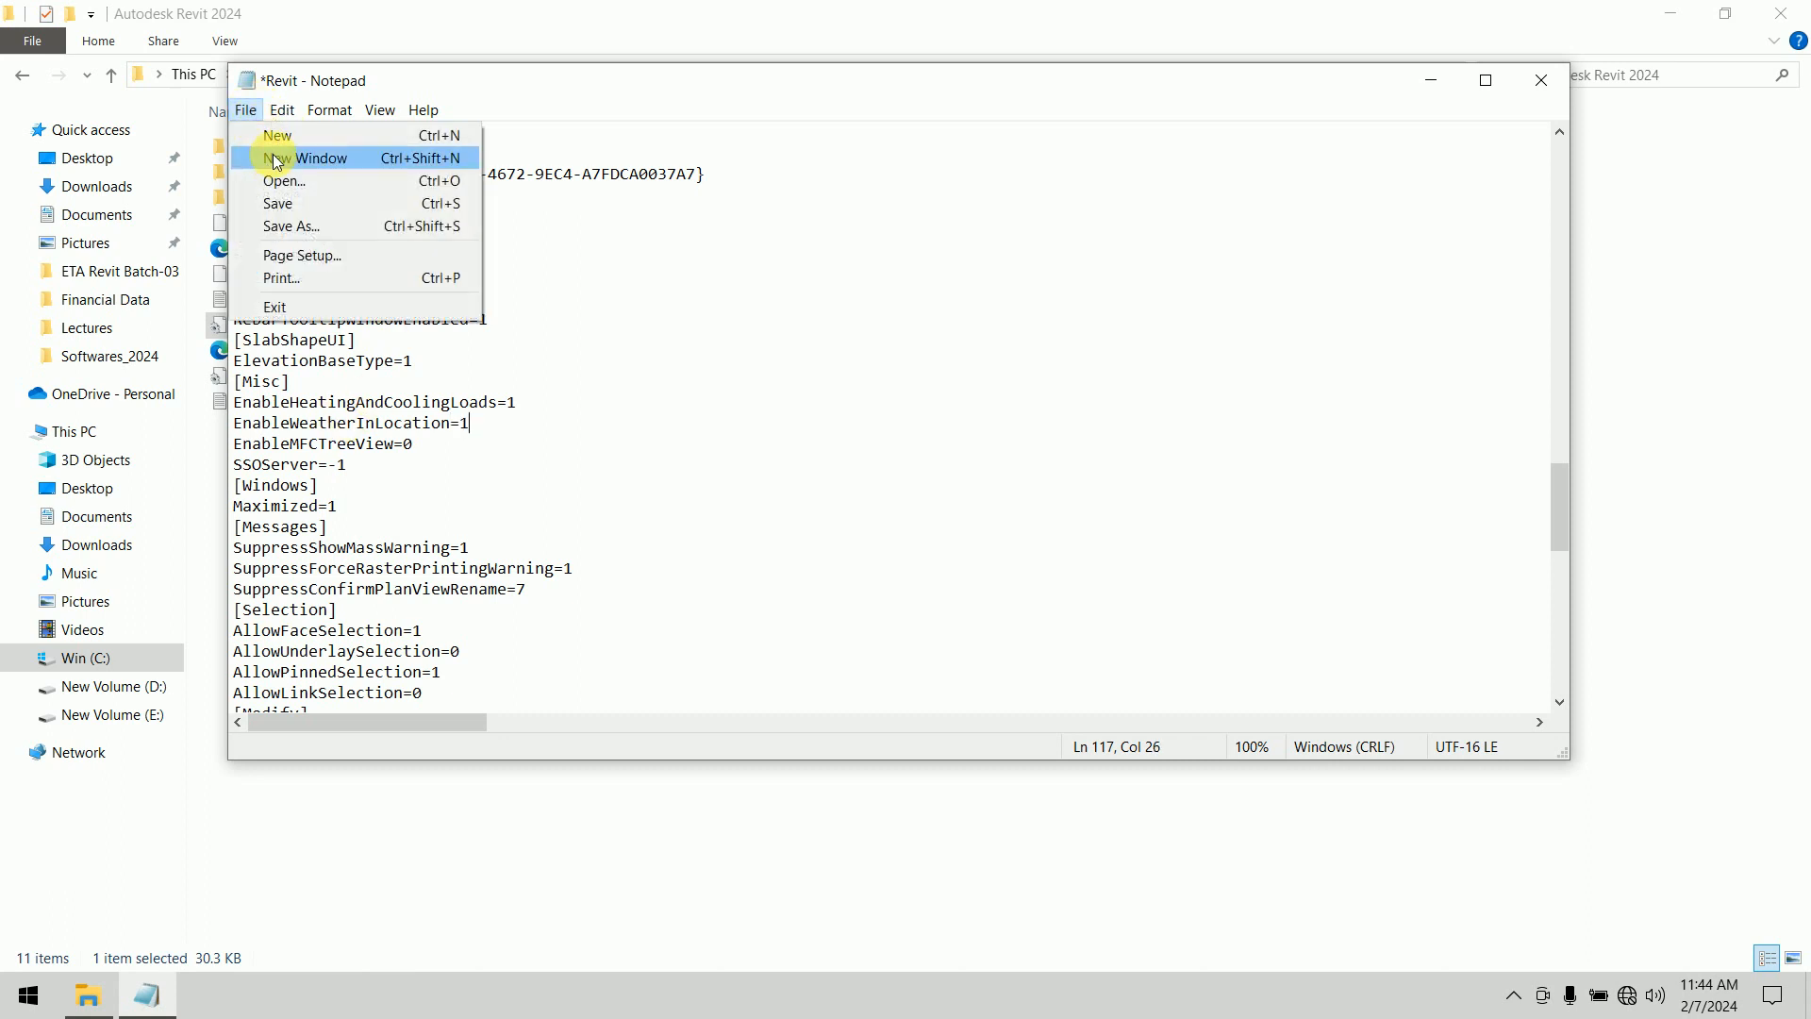
{"action": "left_click", "coordinate": [279, 203]}
{"action": "left_click", "coordinate": [263, 111]}
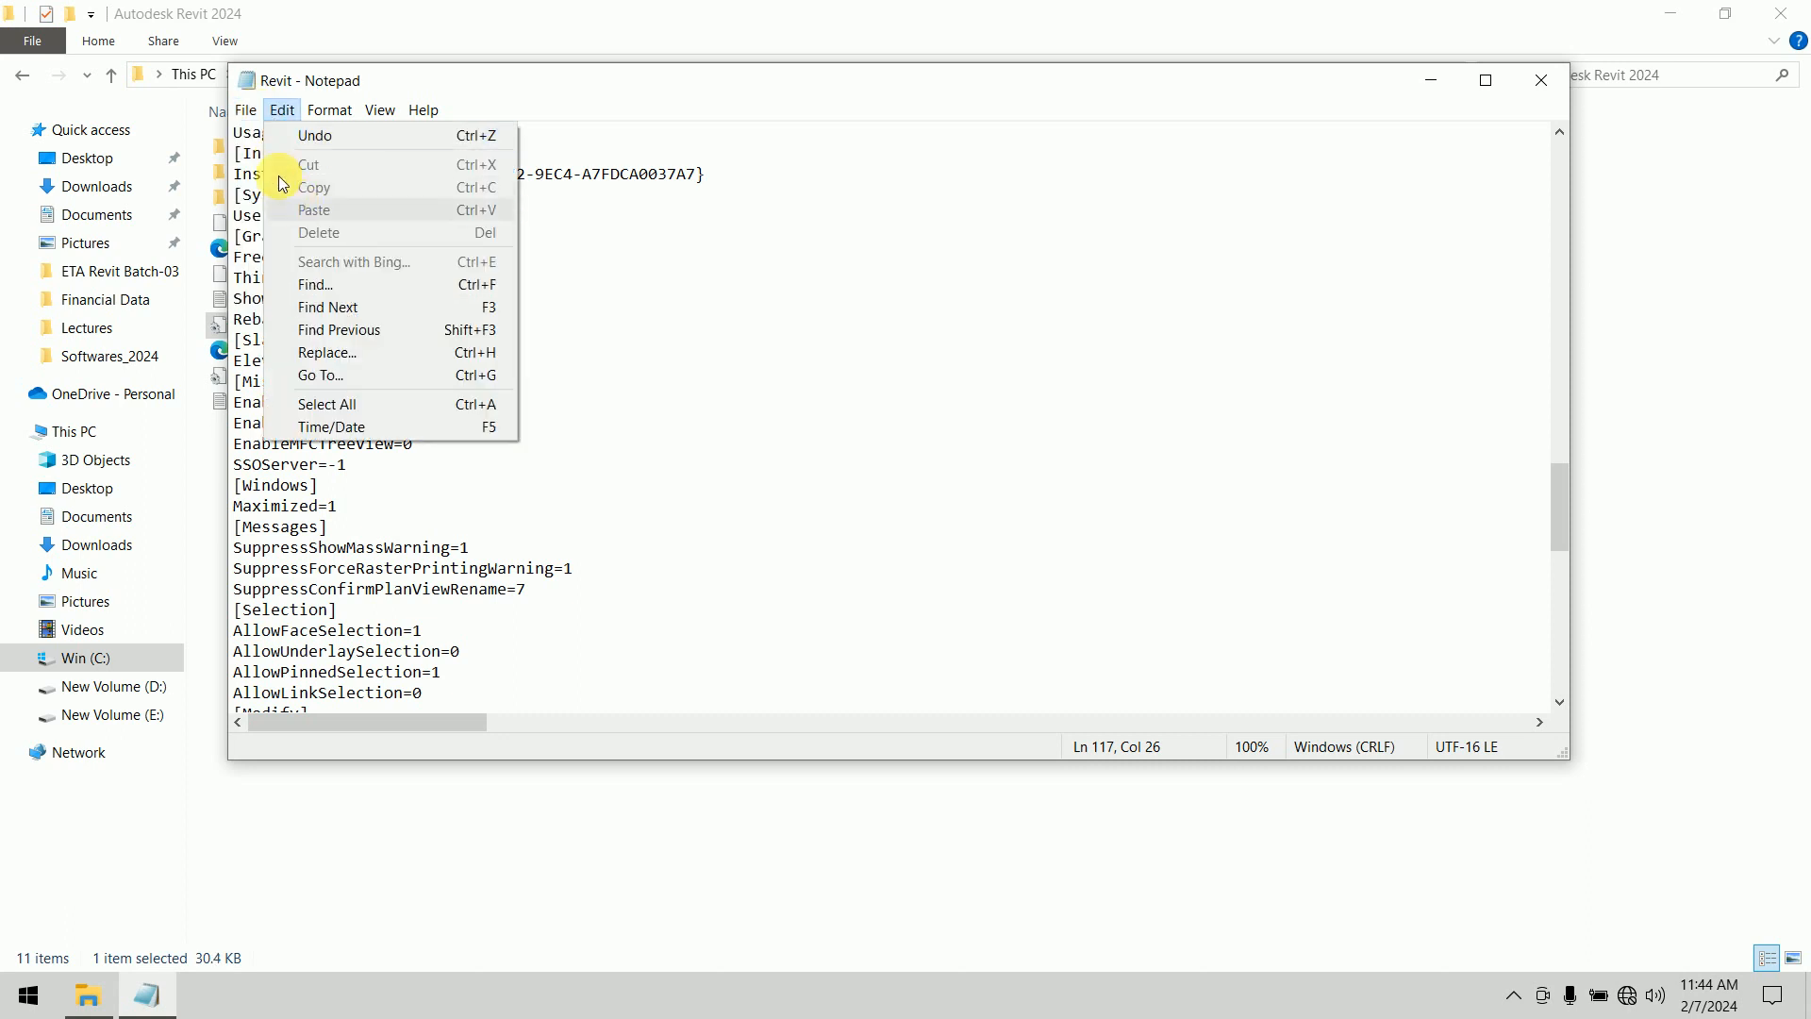
{"action": "left_click", "coordinate": [280, 203]}
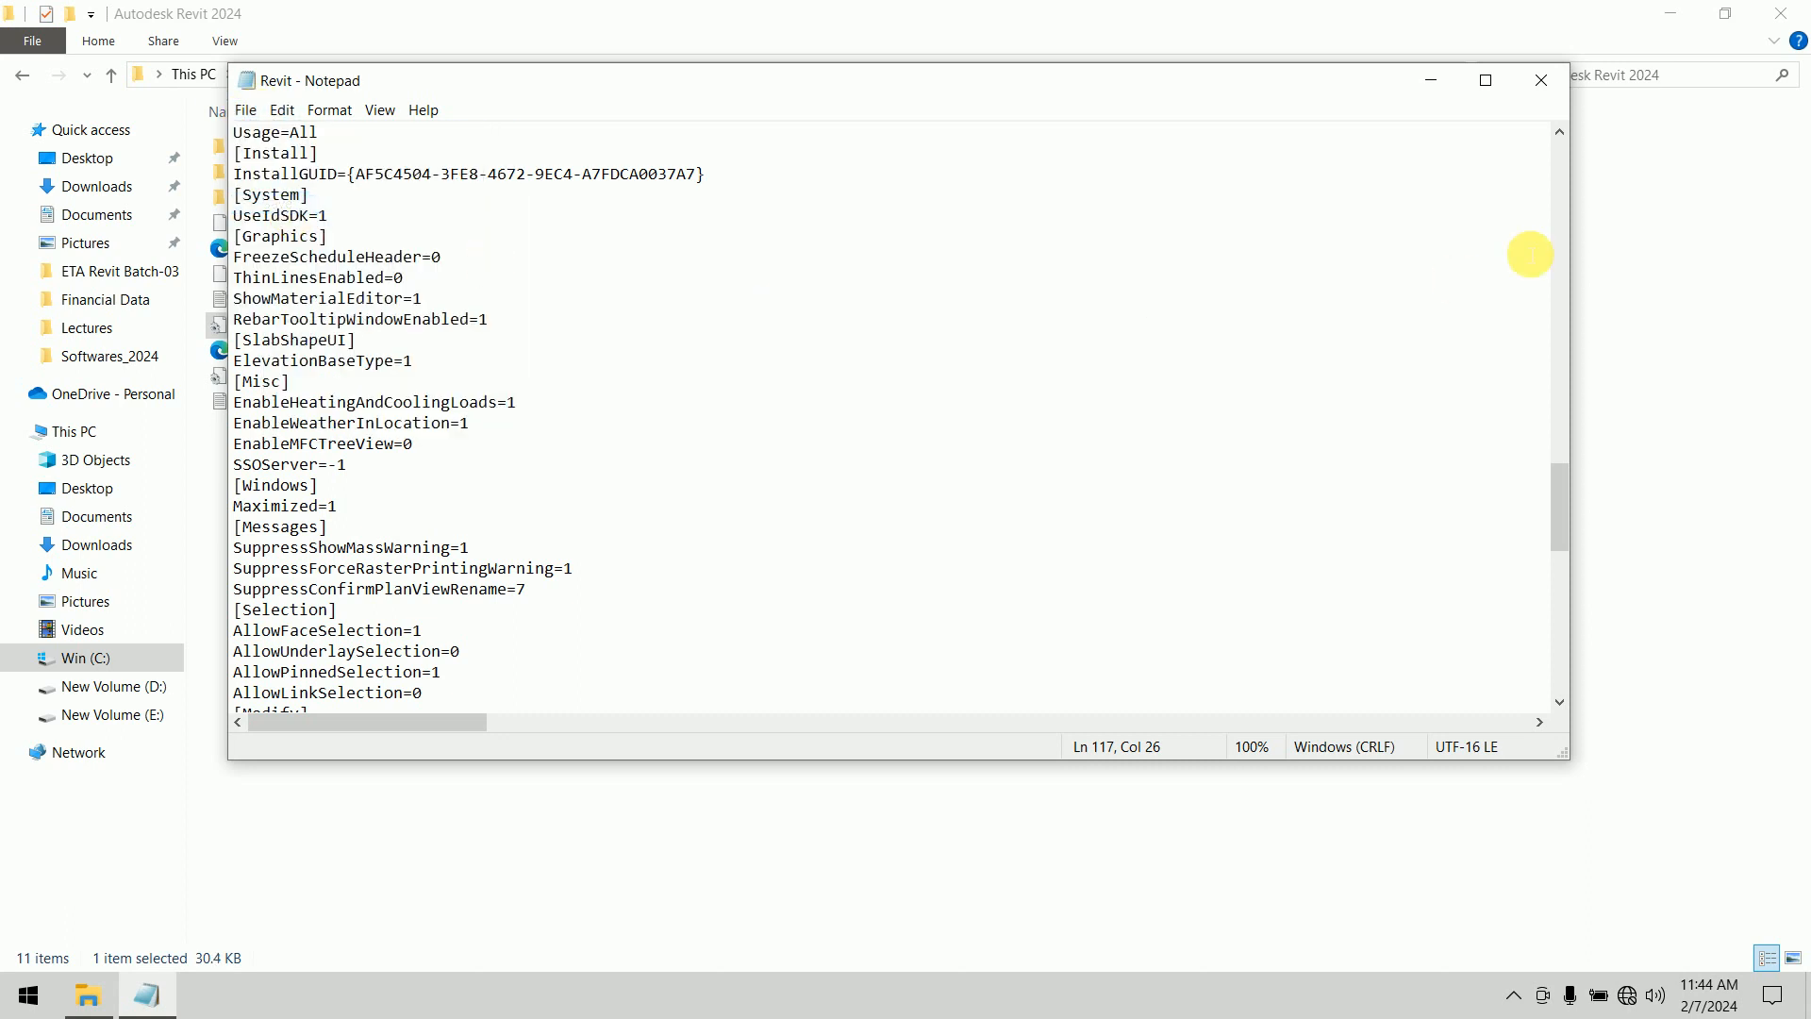
{"action": "left_click", "coordinate": [1538, 82]}
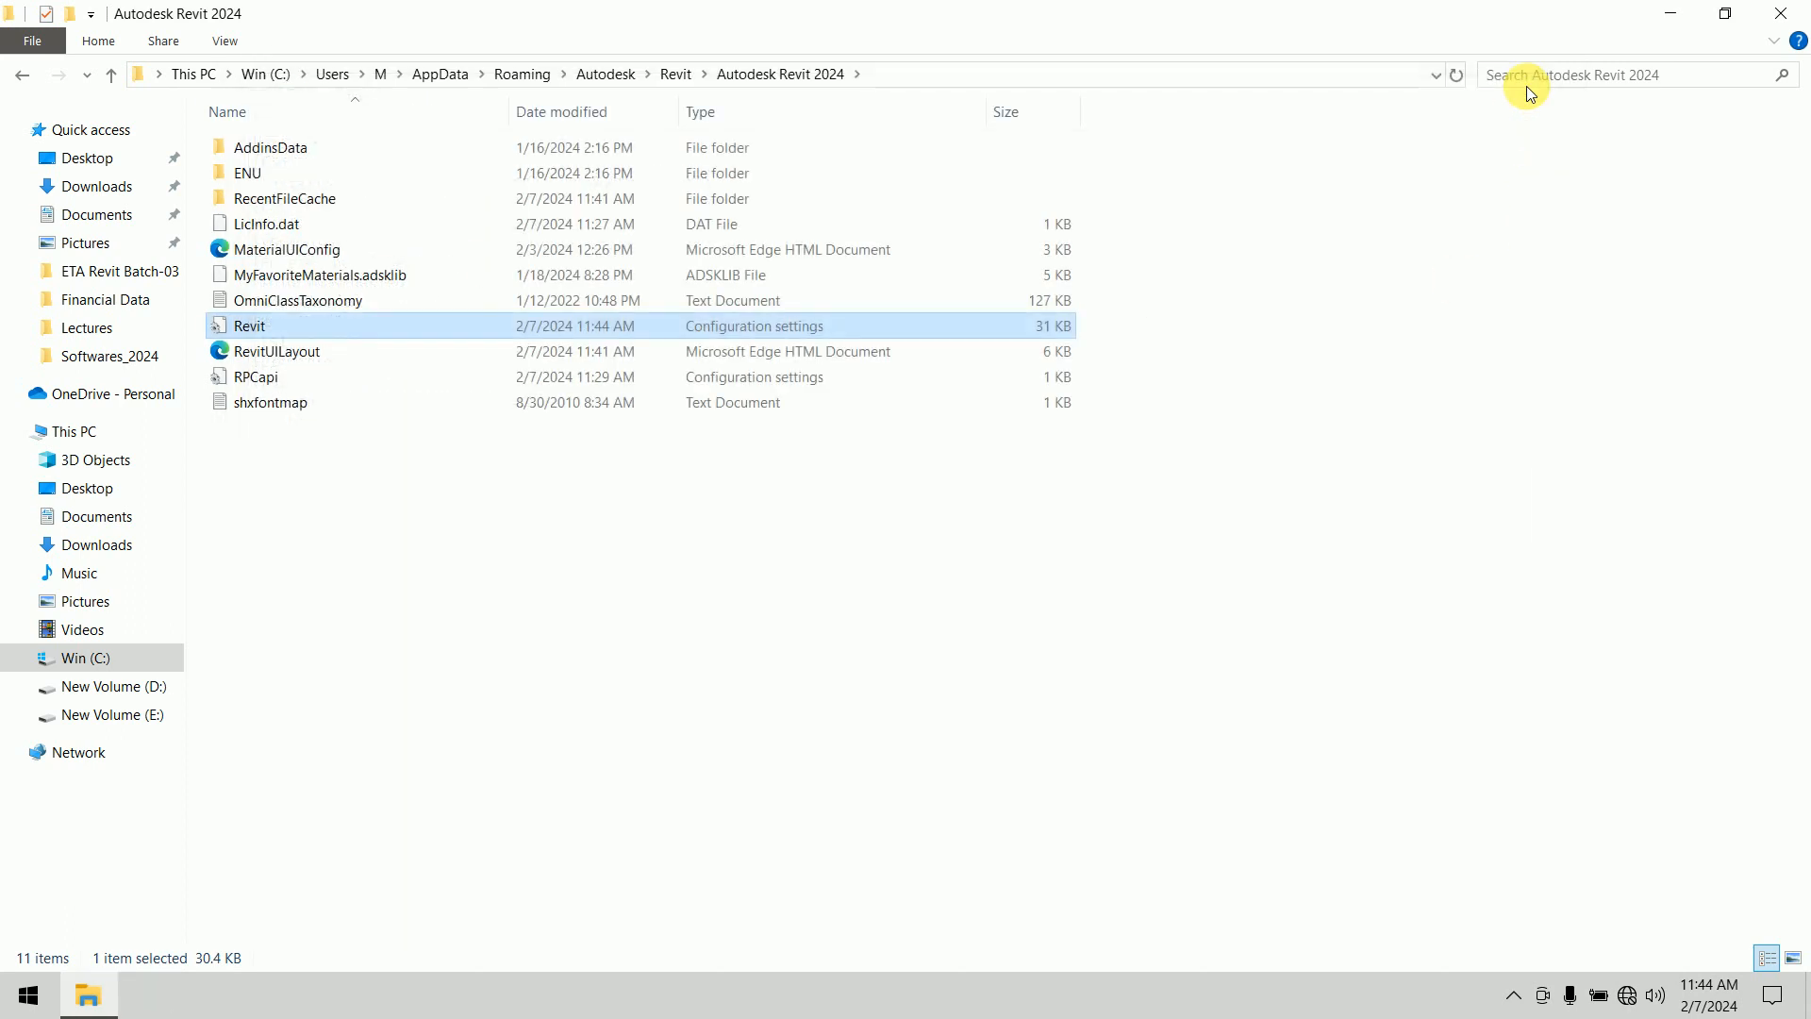
{"action": "left_click", "coordinate": [1781, 14]}
{"action": "right_click", "coordinate": [699, 276]}
{"action": "left_click", "coordinate": [747, 347]}
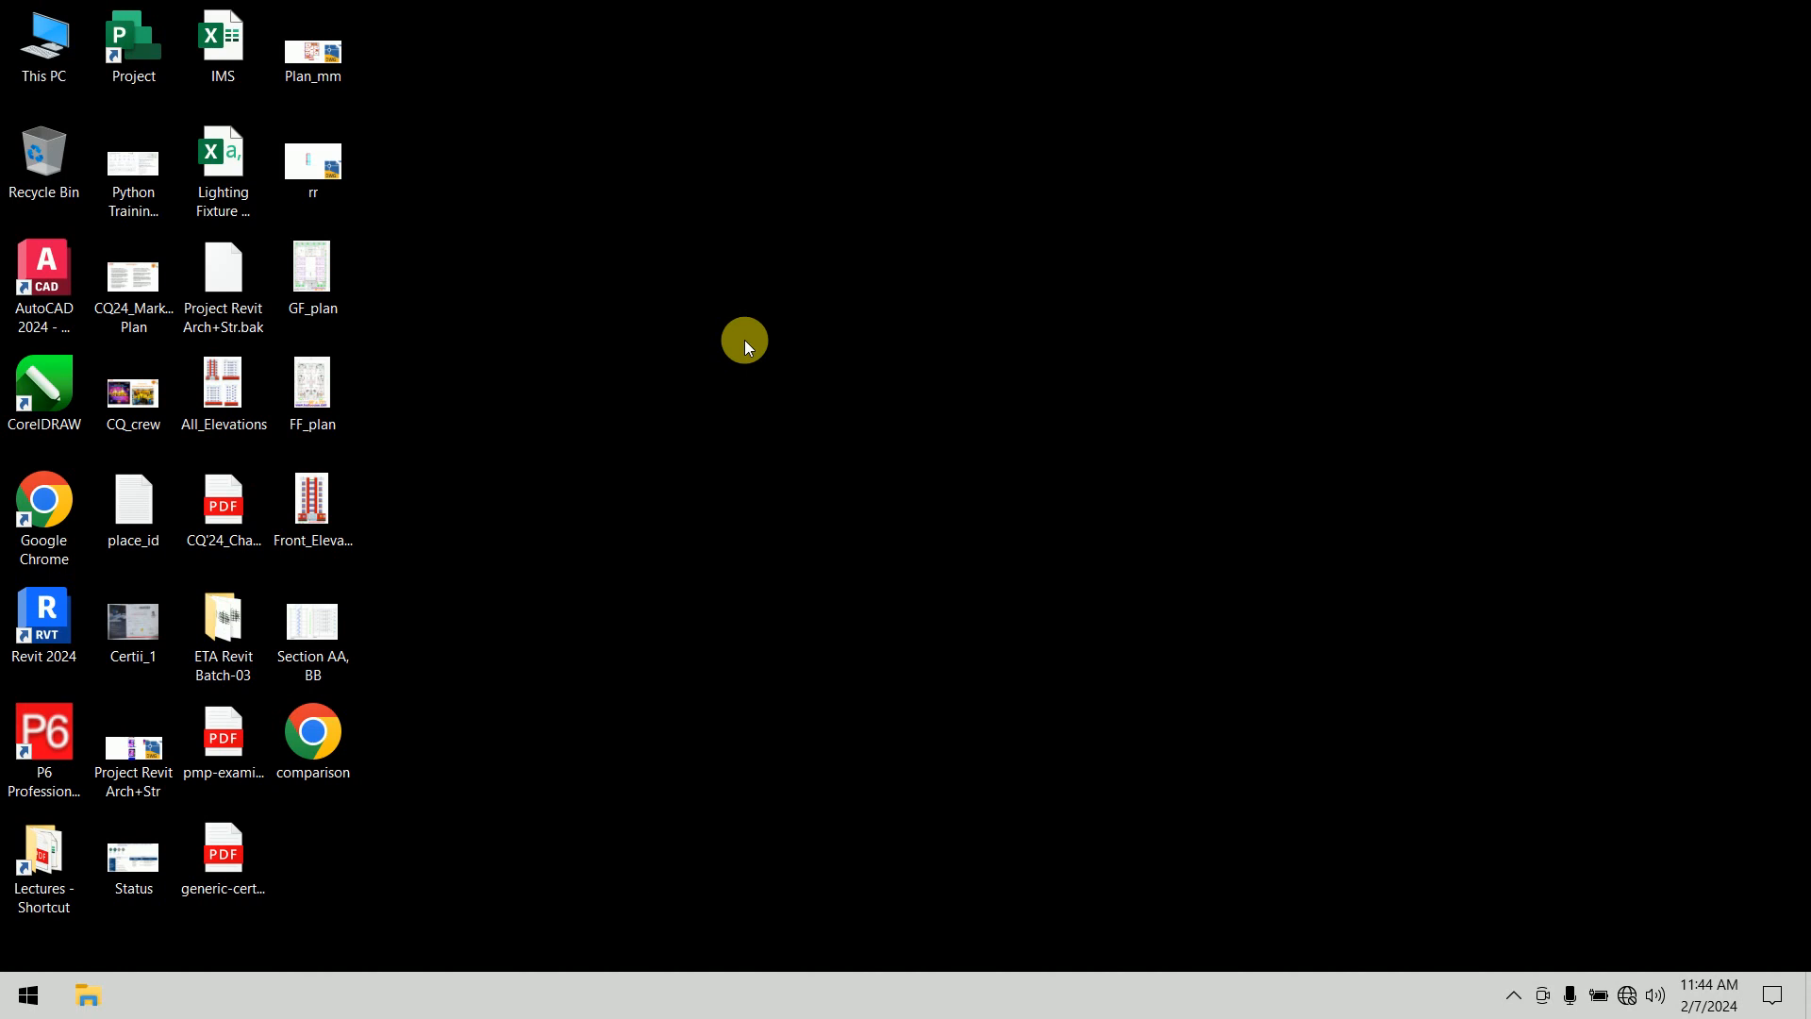
Start Revit 2024 and open the recent model Session - 01
{"action": "left_click", "coordinate": [45, 615]}
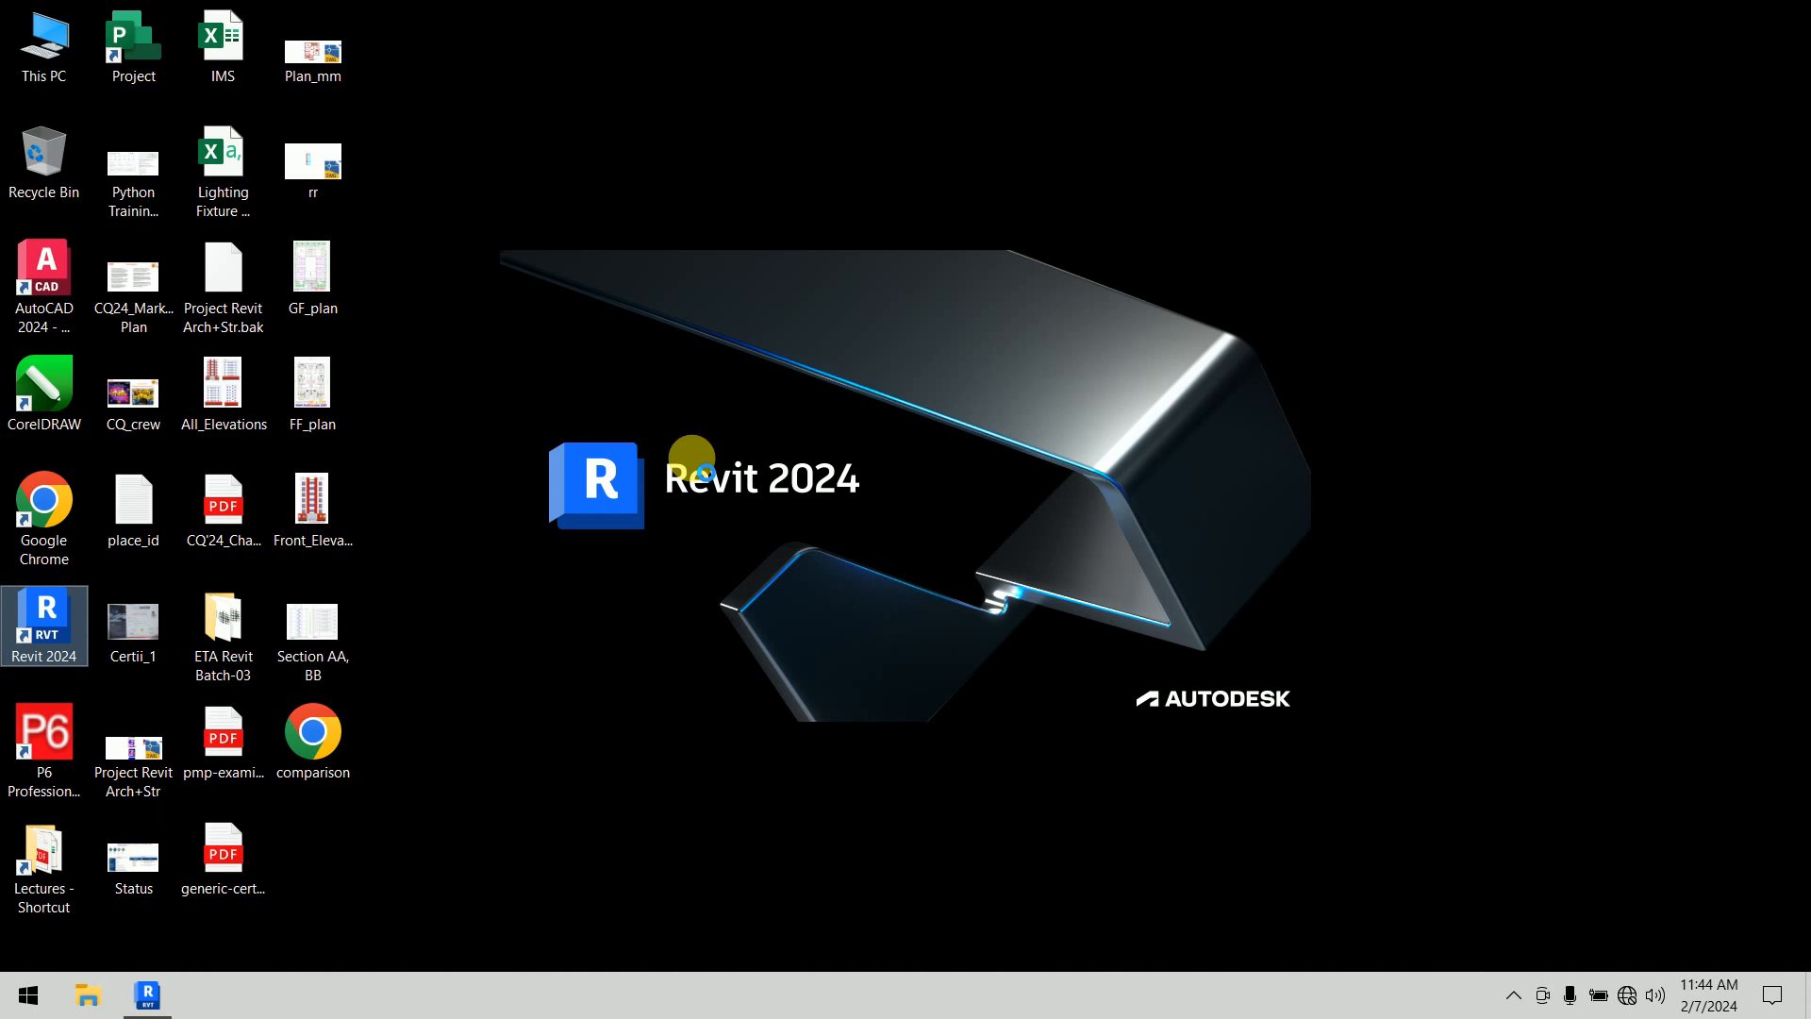
{"action": "left_click", "coordinate": [693, 860]}
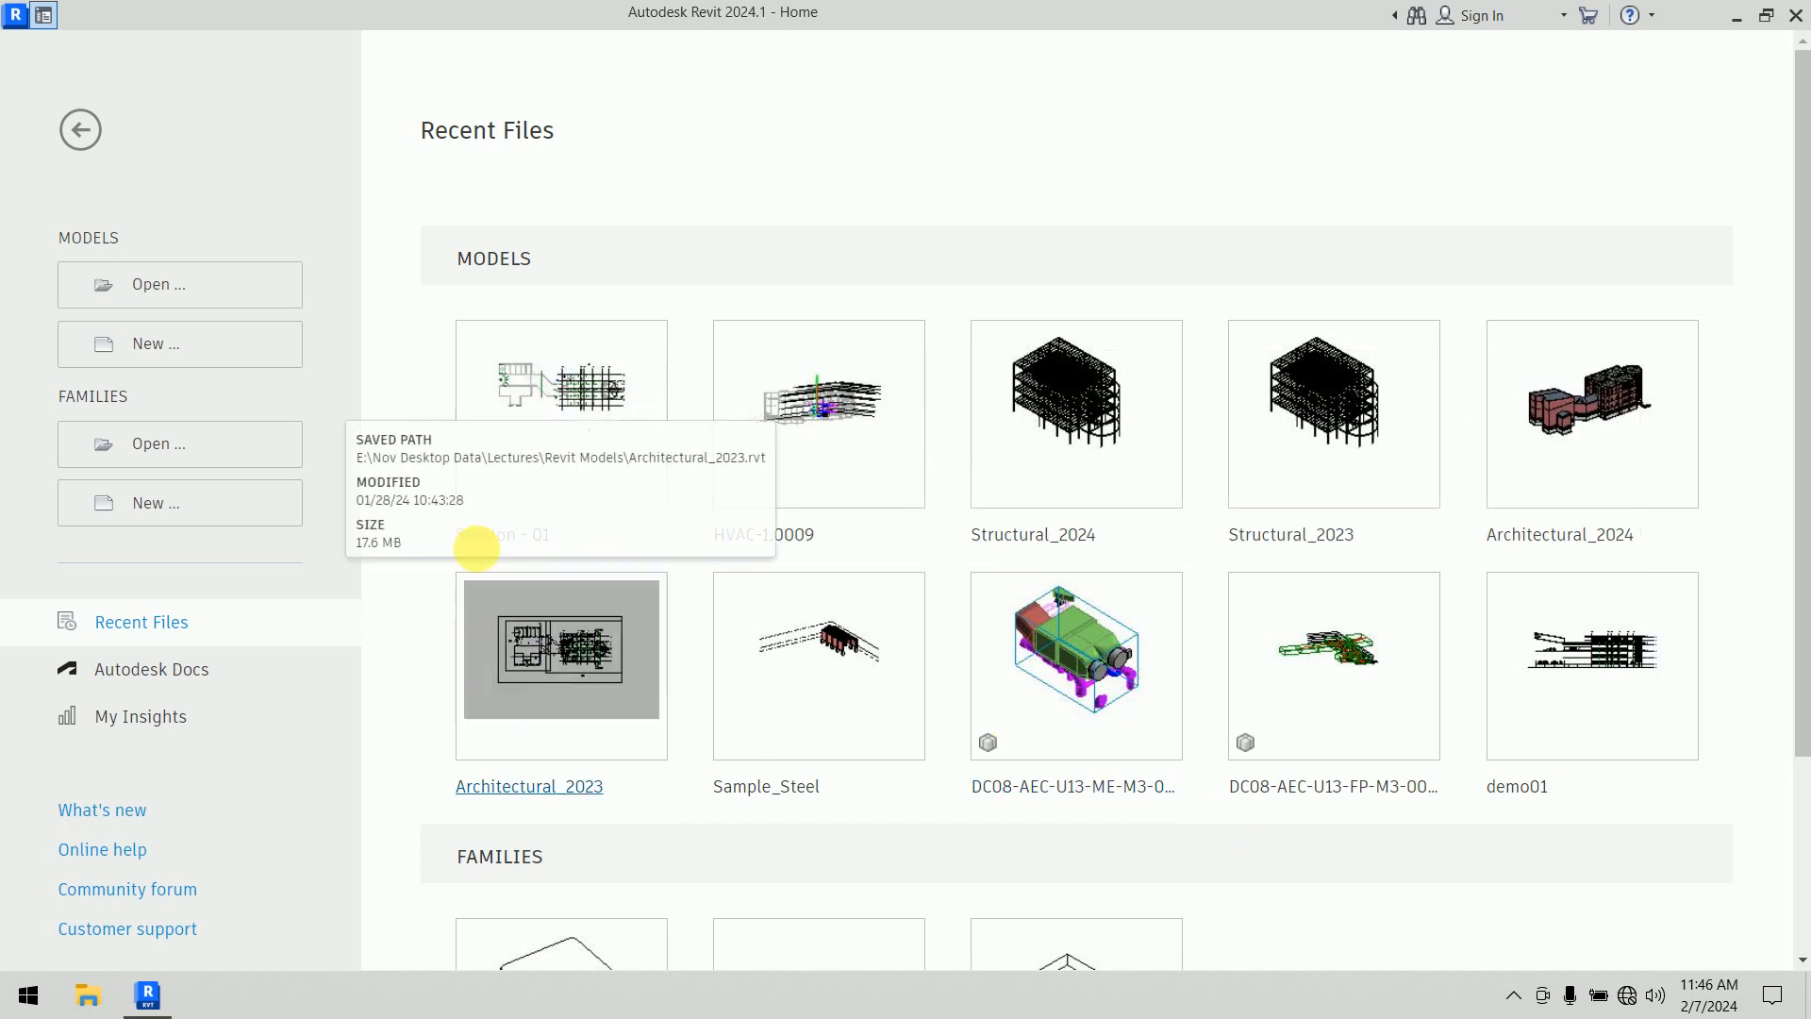
{"action": "left_click", "coordinate": [501, 537]}
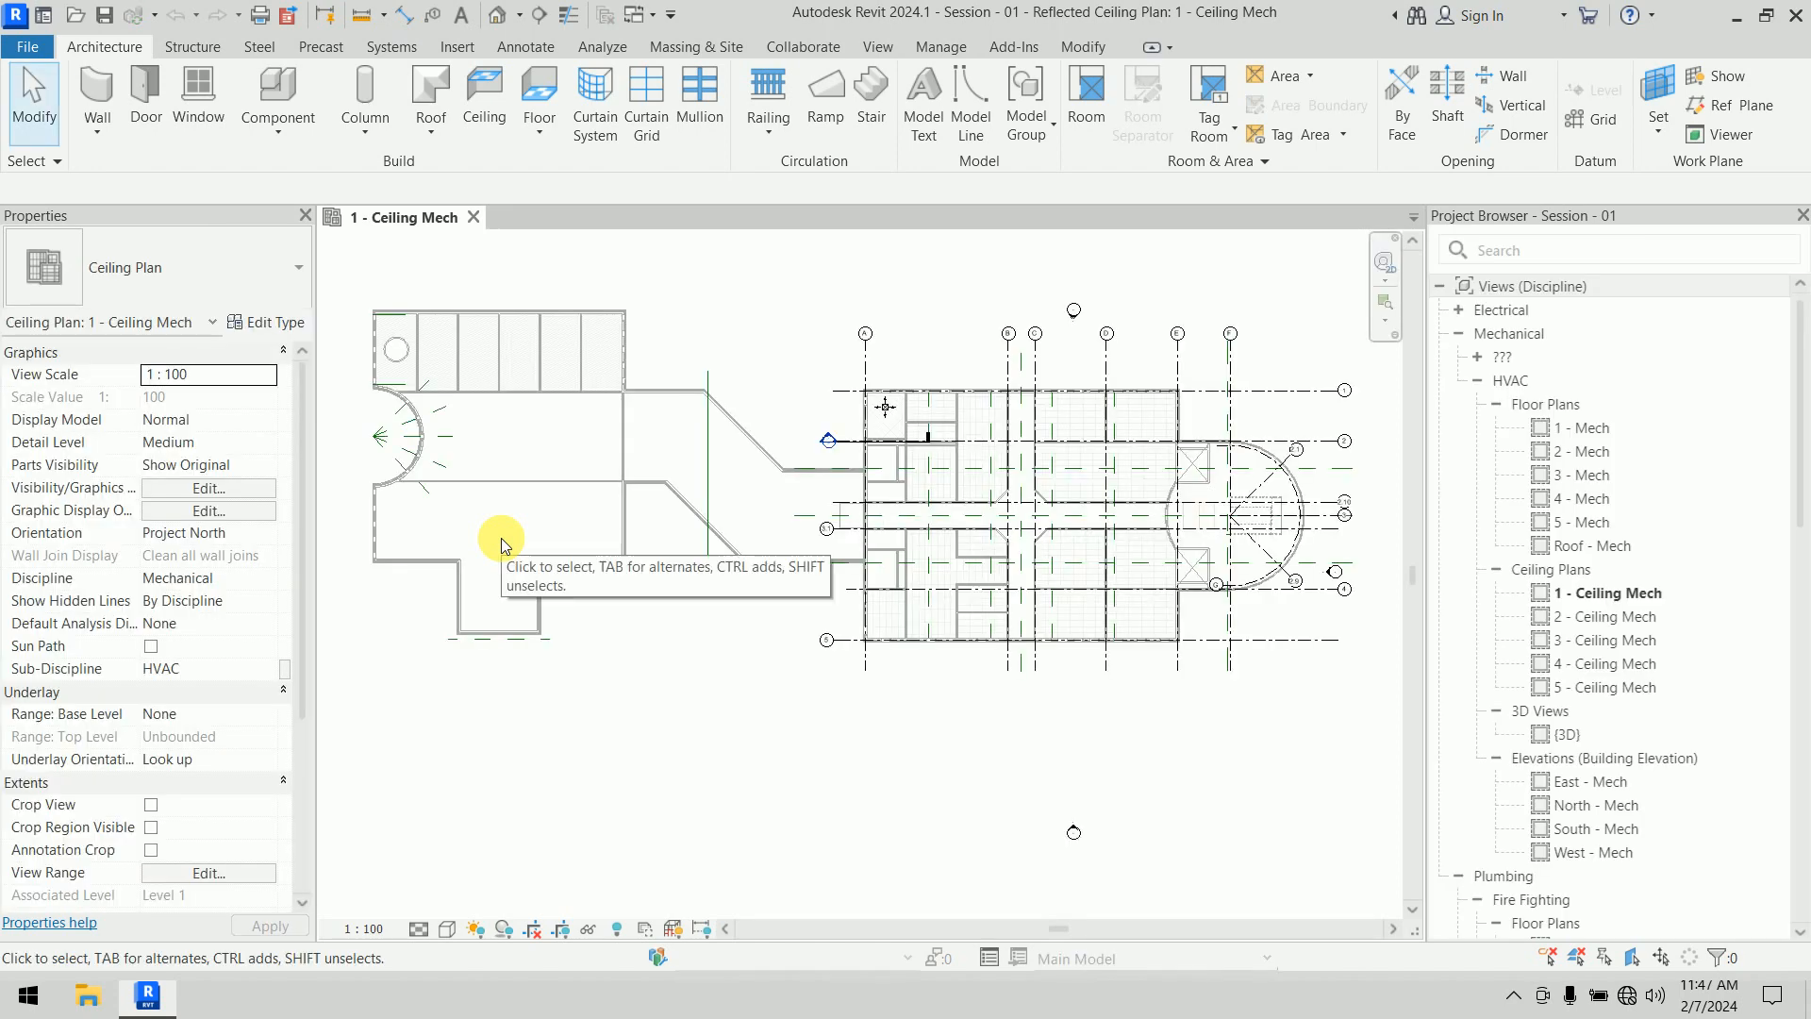
Examine the supply airflow properties of the OFFICE 101 space in the 1 - Ceiling Mech plan and display the analysis tools
{"action": "scroll", "coordinate": [930, 360], "scroll_direction": "up", "scroll_amount": 8}
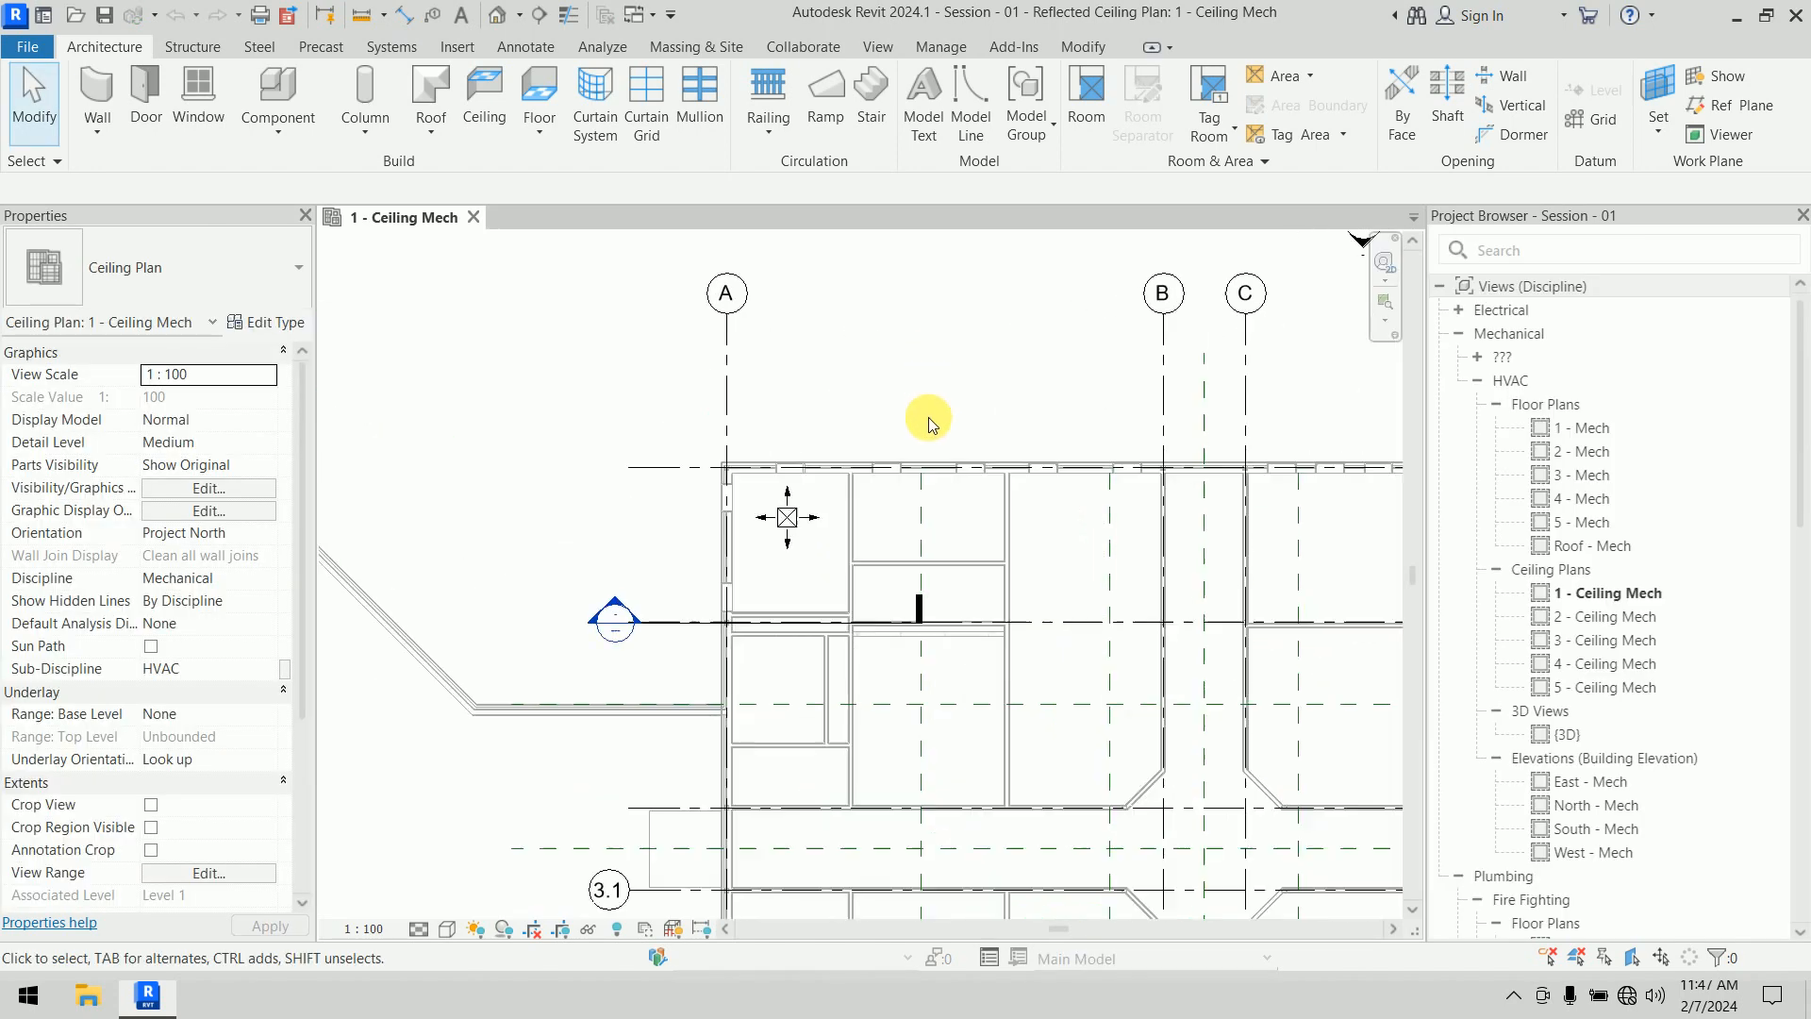
{"action": "middle_click_drag", "start_coordinate": [901, 462], "coordinate": [922, 307]}
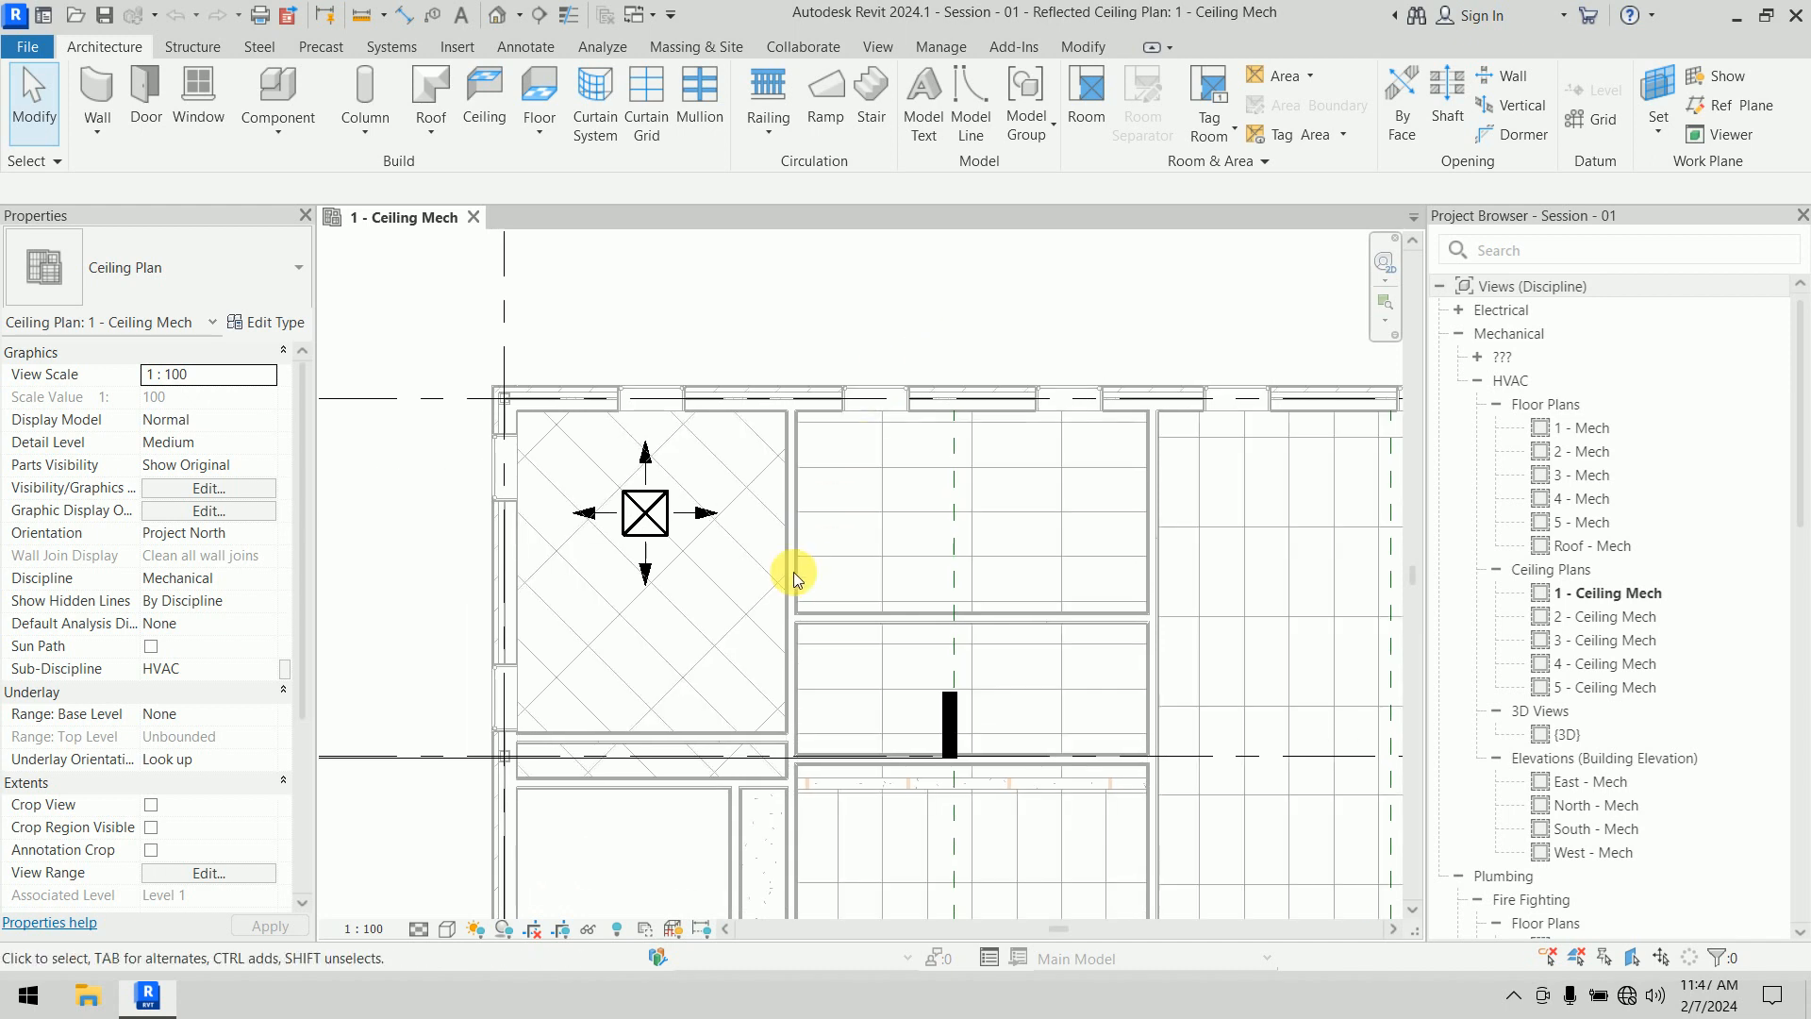
{"action": "left_click", "coordinate": [686, 608]}
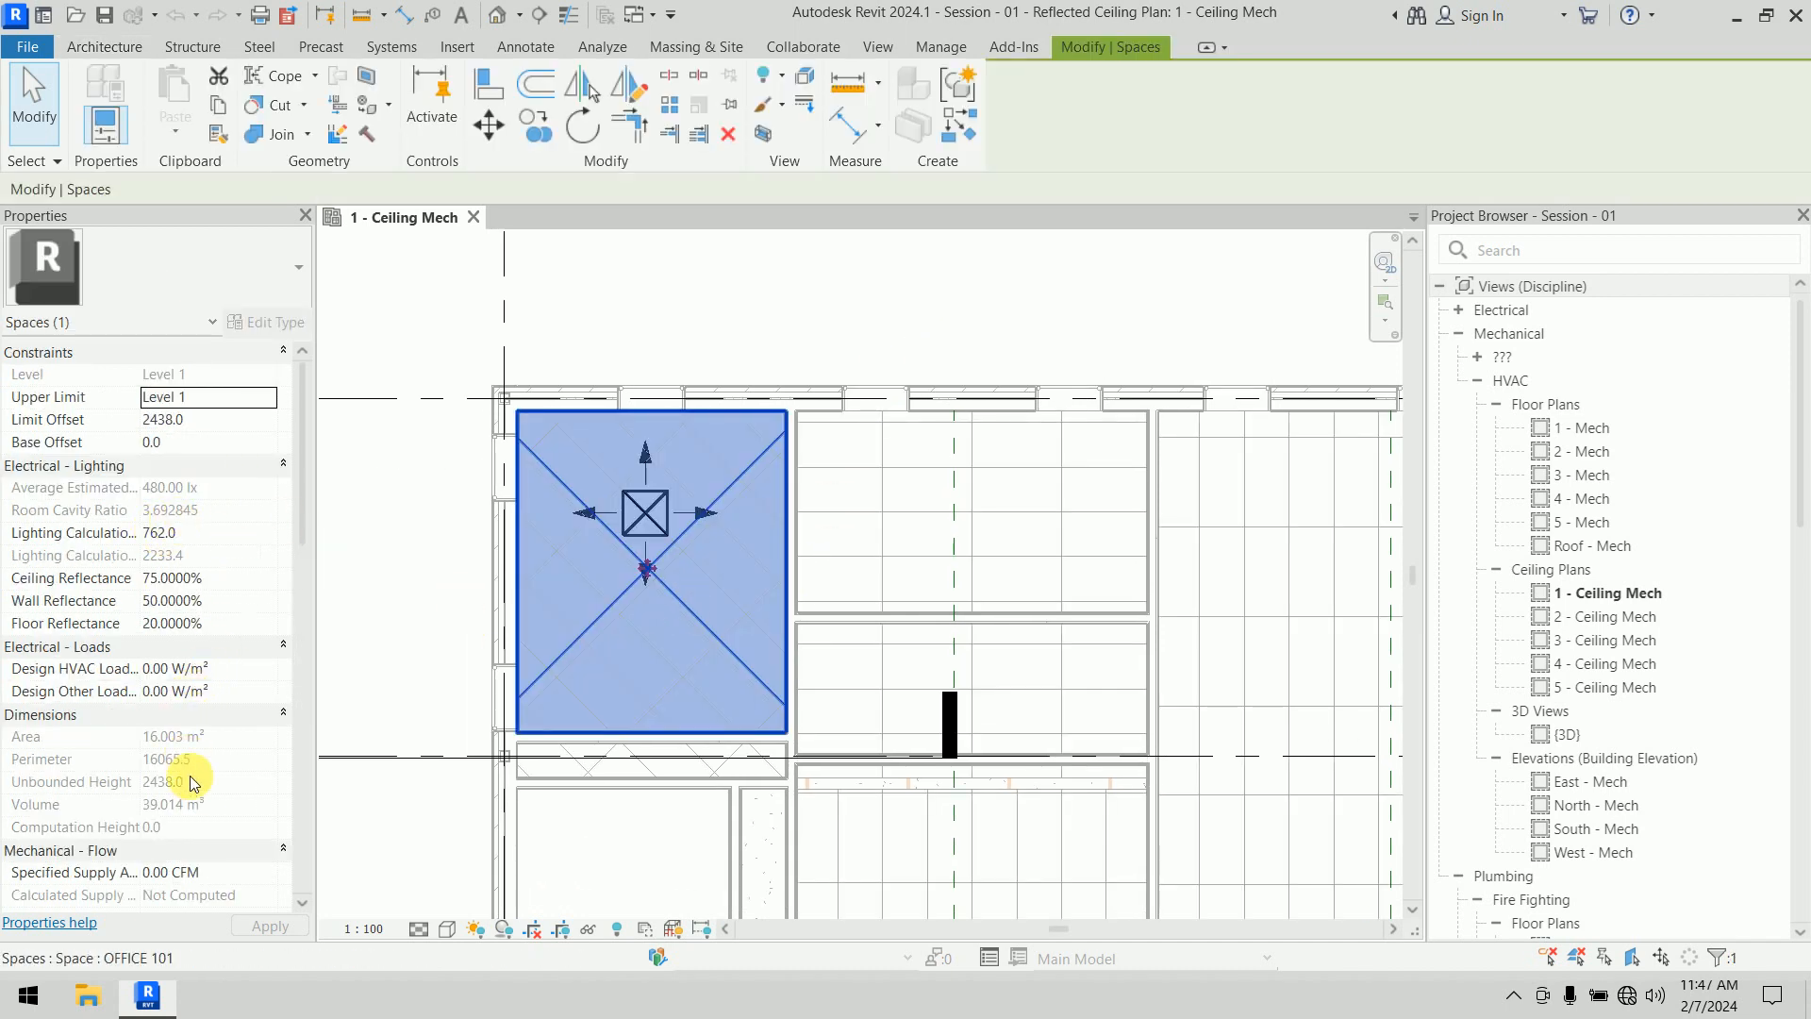
{"action": "scroll", "coordinate": [219, 753], "scroll_direction": "down", "scroll_amount": 5}
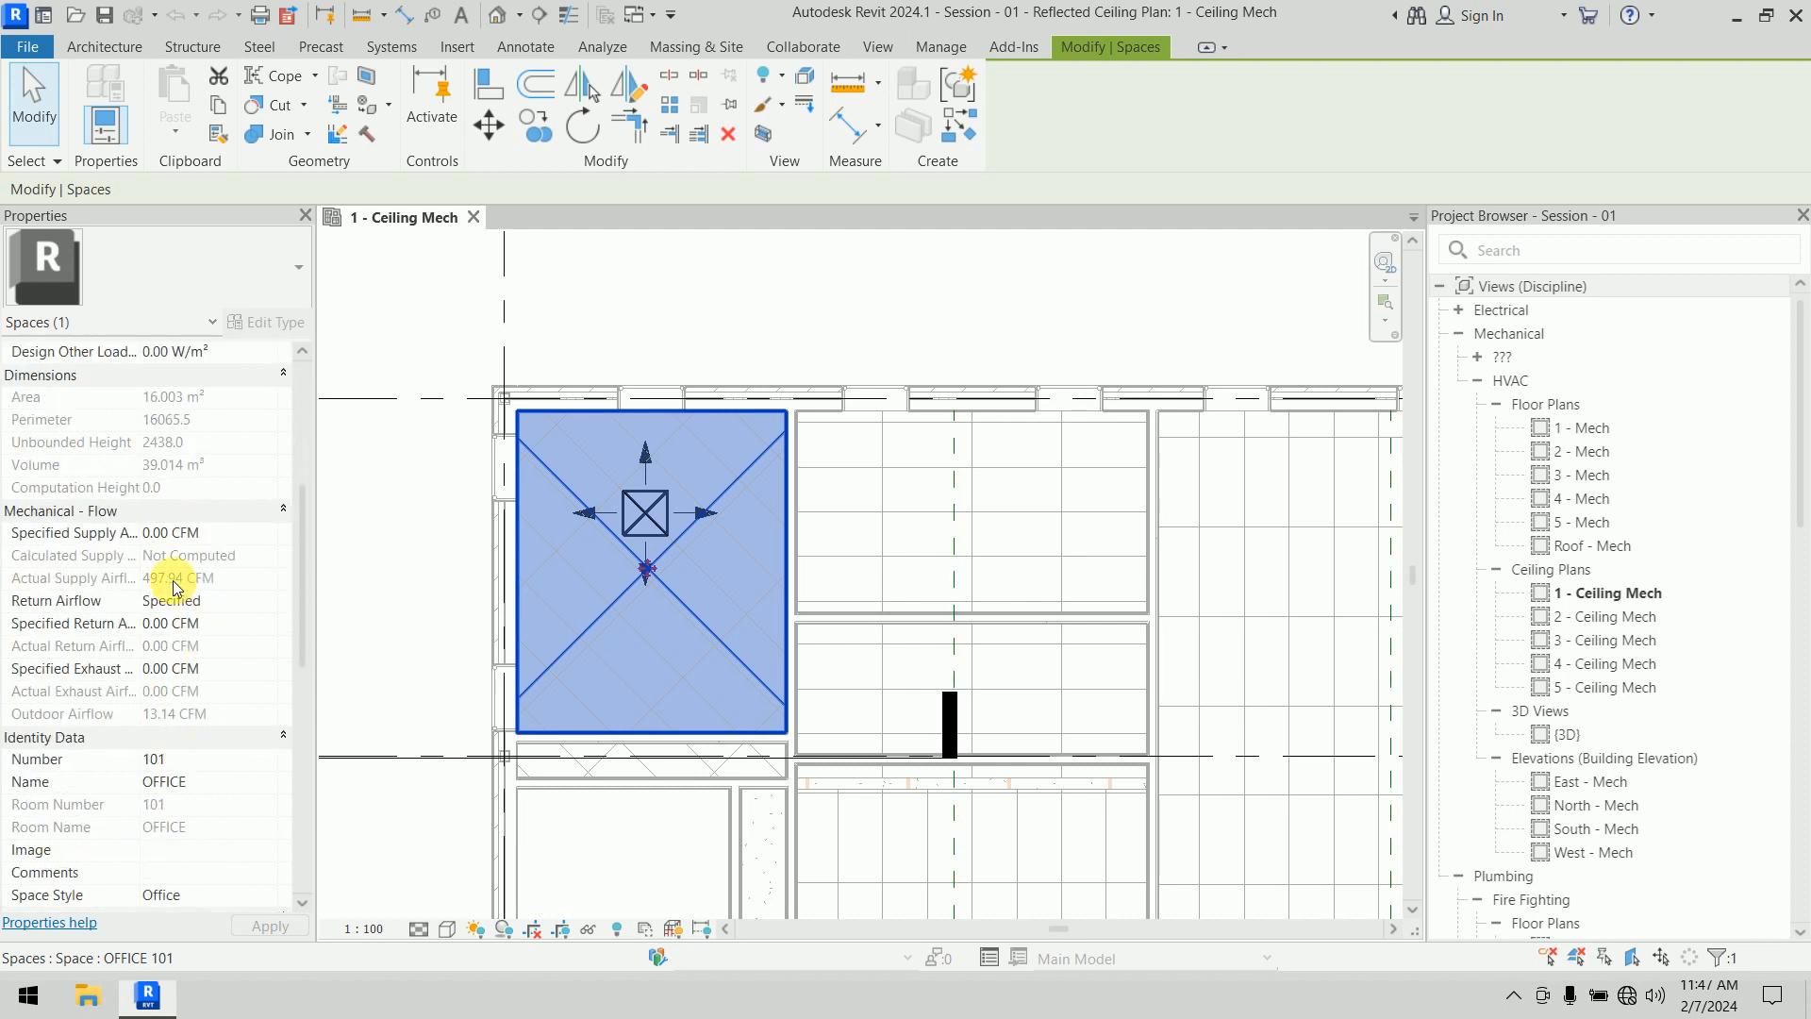
{"action": "left_click", "coordinate": [406, 325]}
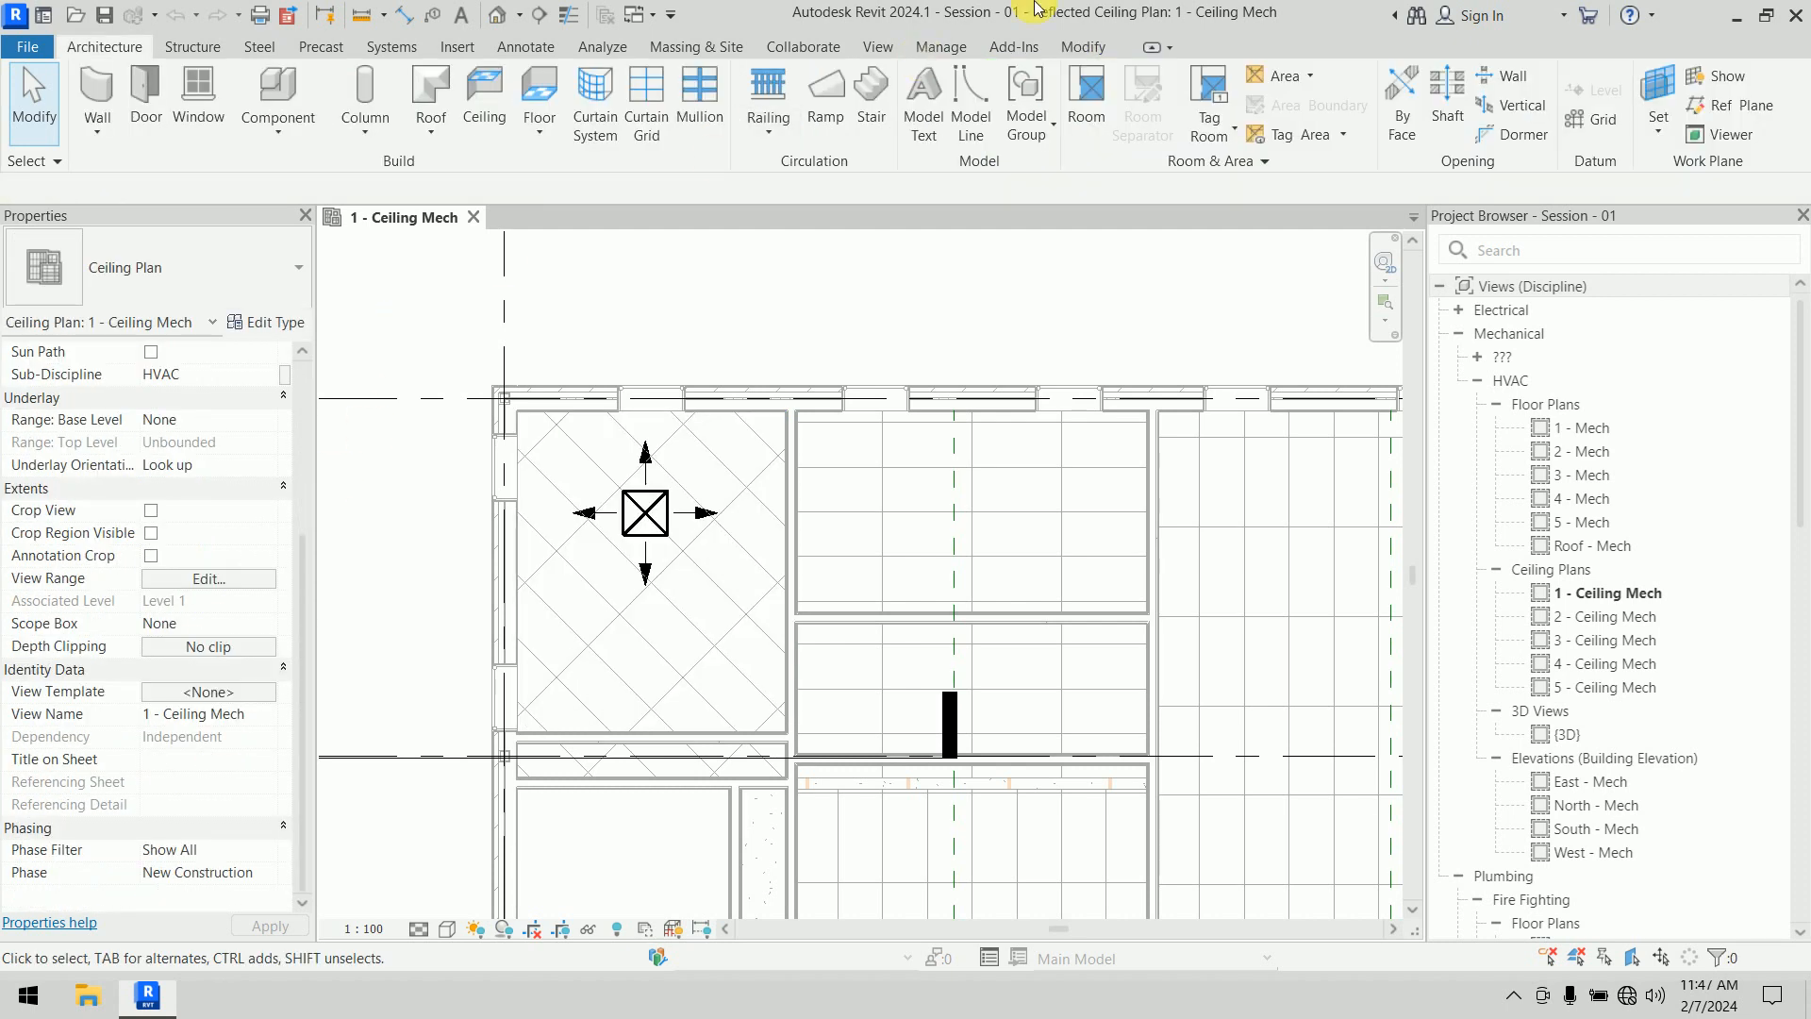
{"action": "left_click", "coordinate": [604, 47]}
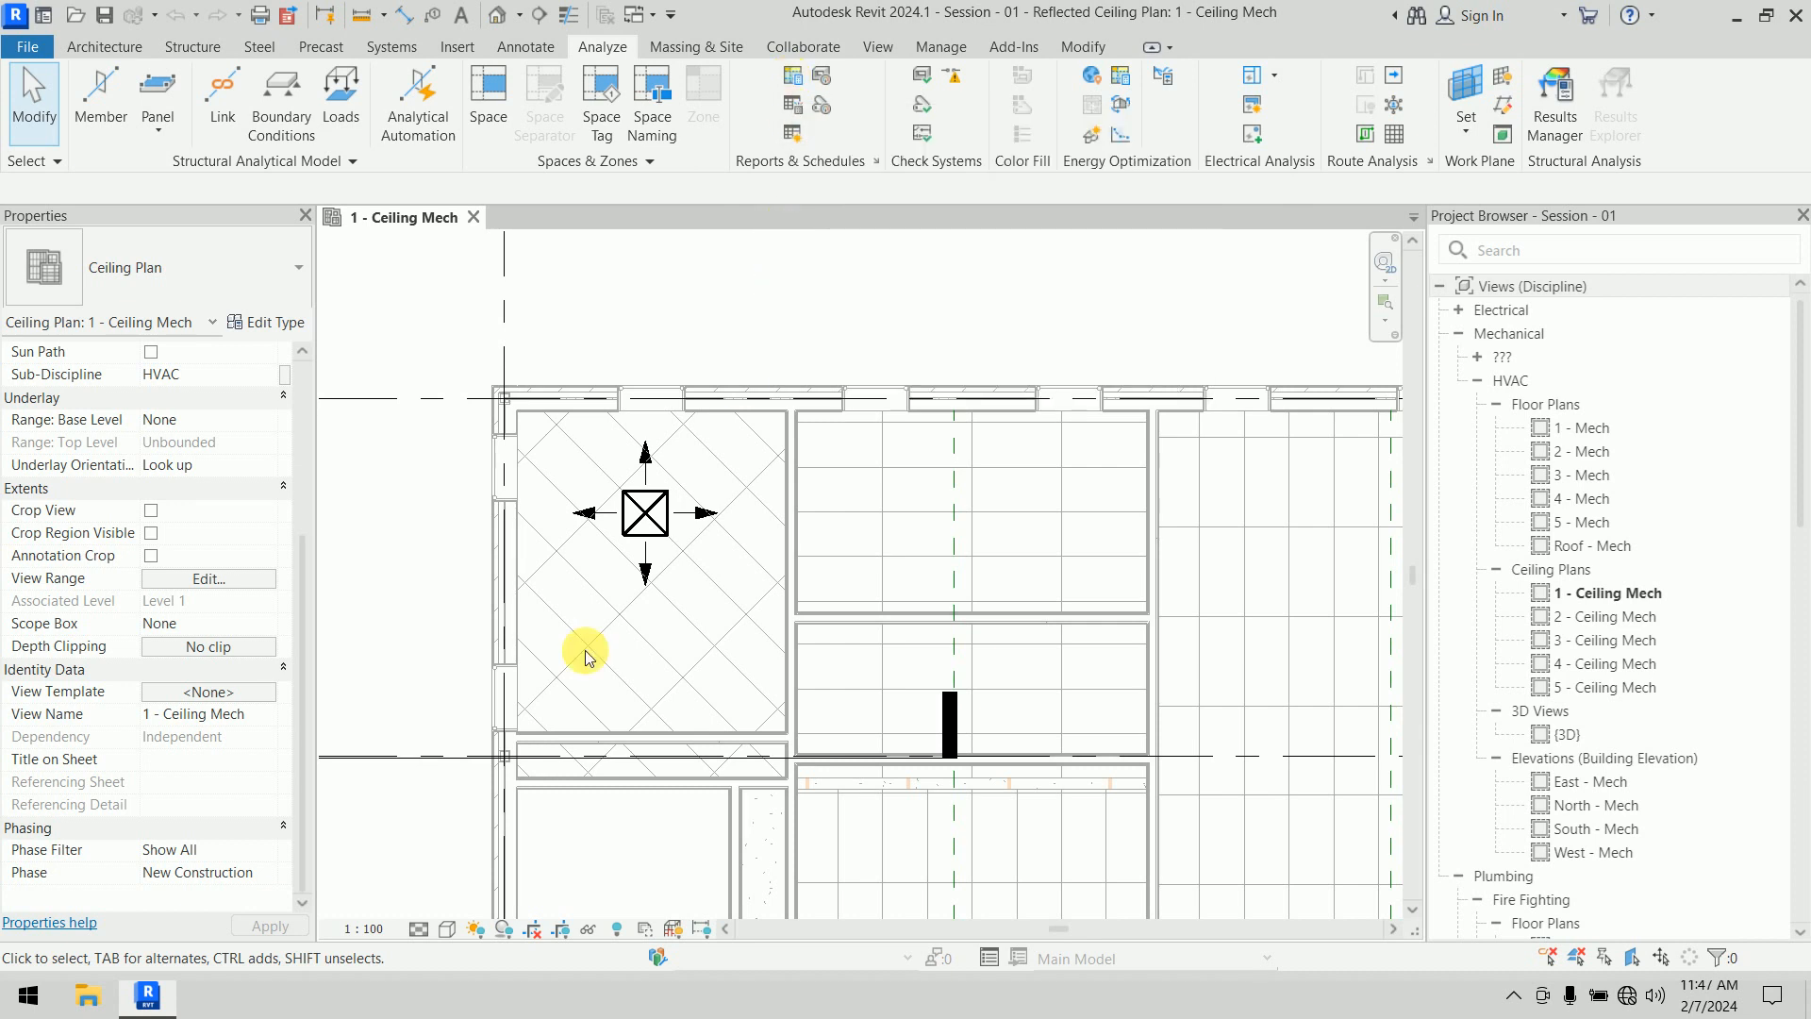
Switch to File Explorer and browse on drive C: to the user's AppData\Roaming\Autodesk\Revit\Autodesk Revit 2024 folder again
{"action": "left_click", "coordinate": [76, 1001]}
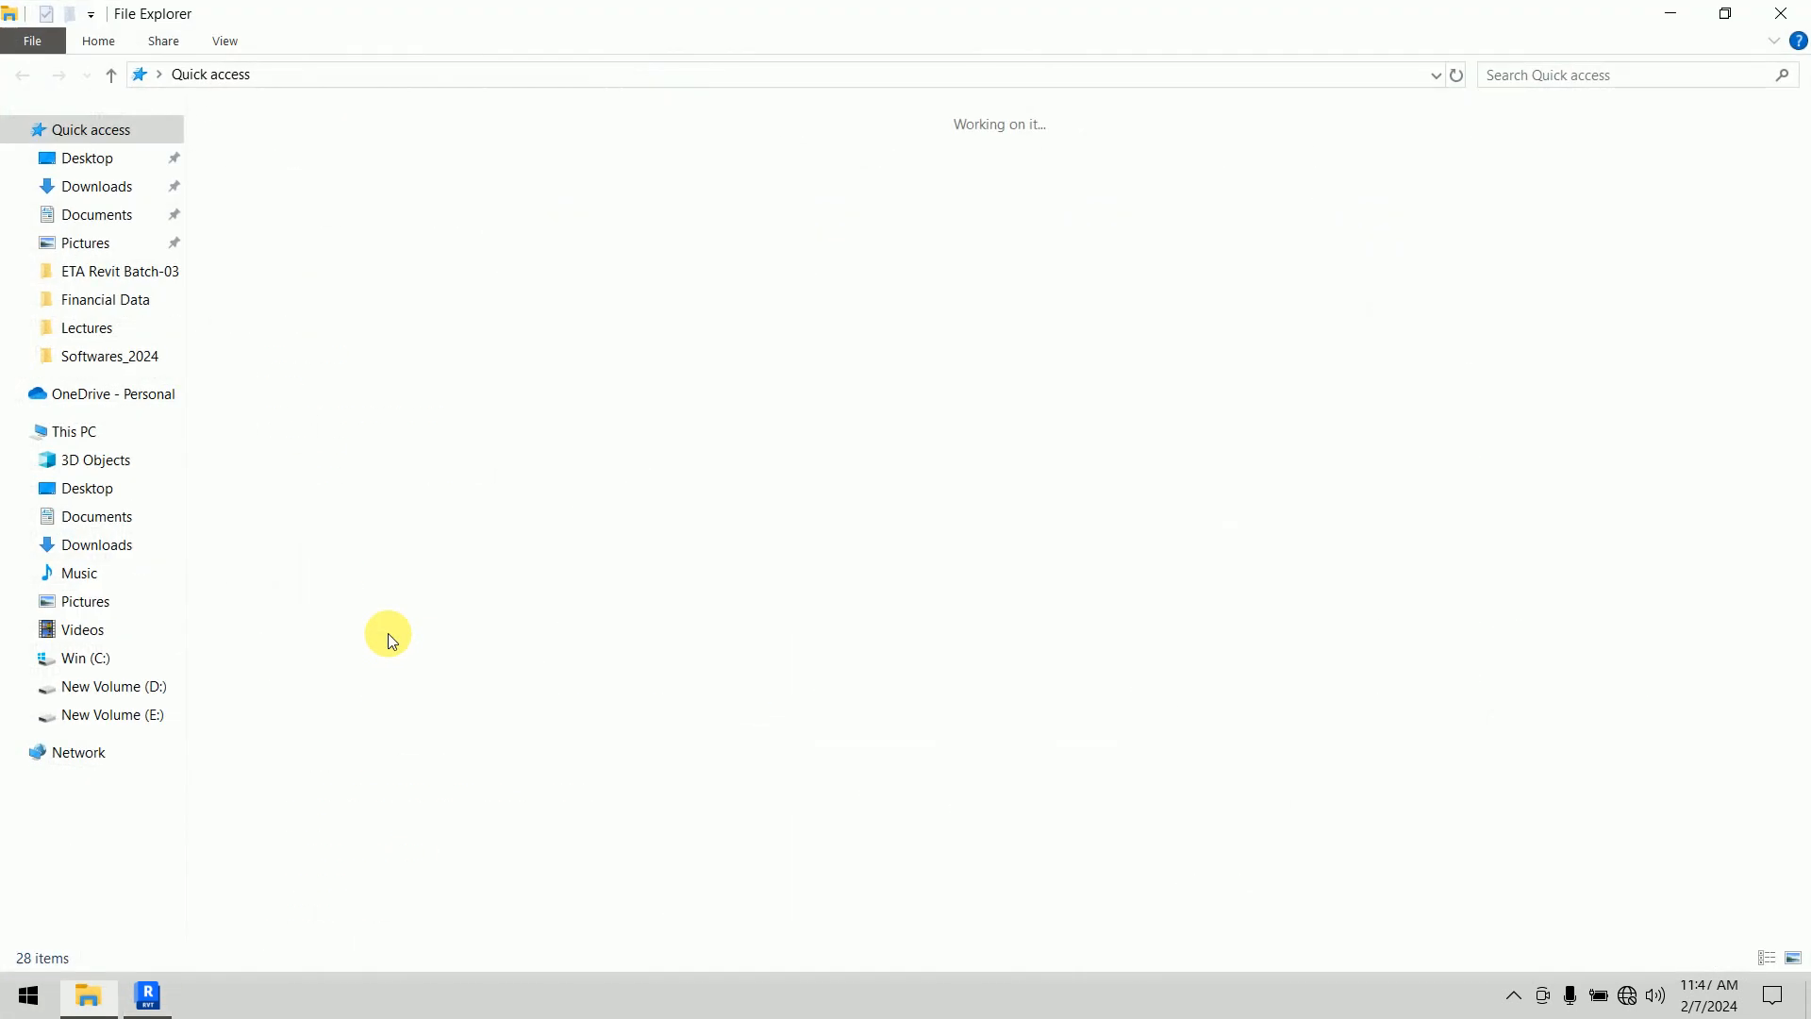
{"action": "left_click", "coordinate": [101, 658]}
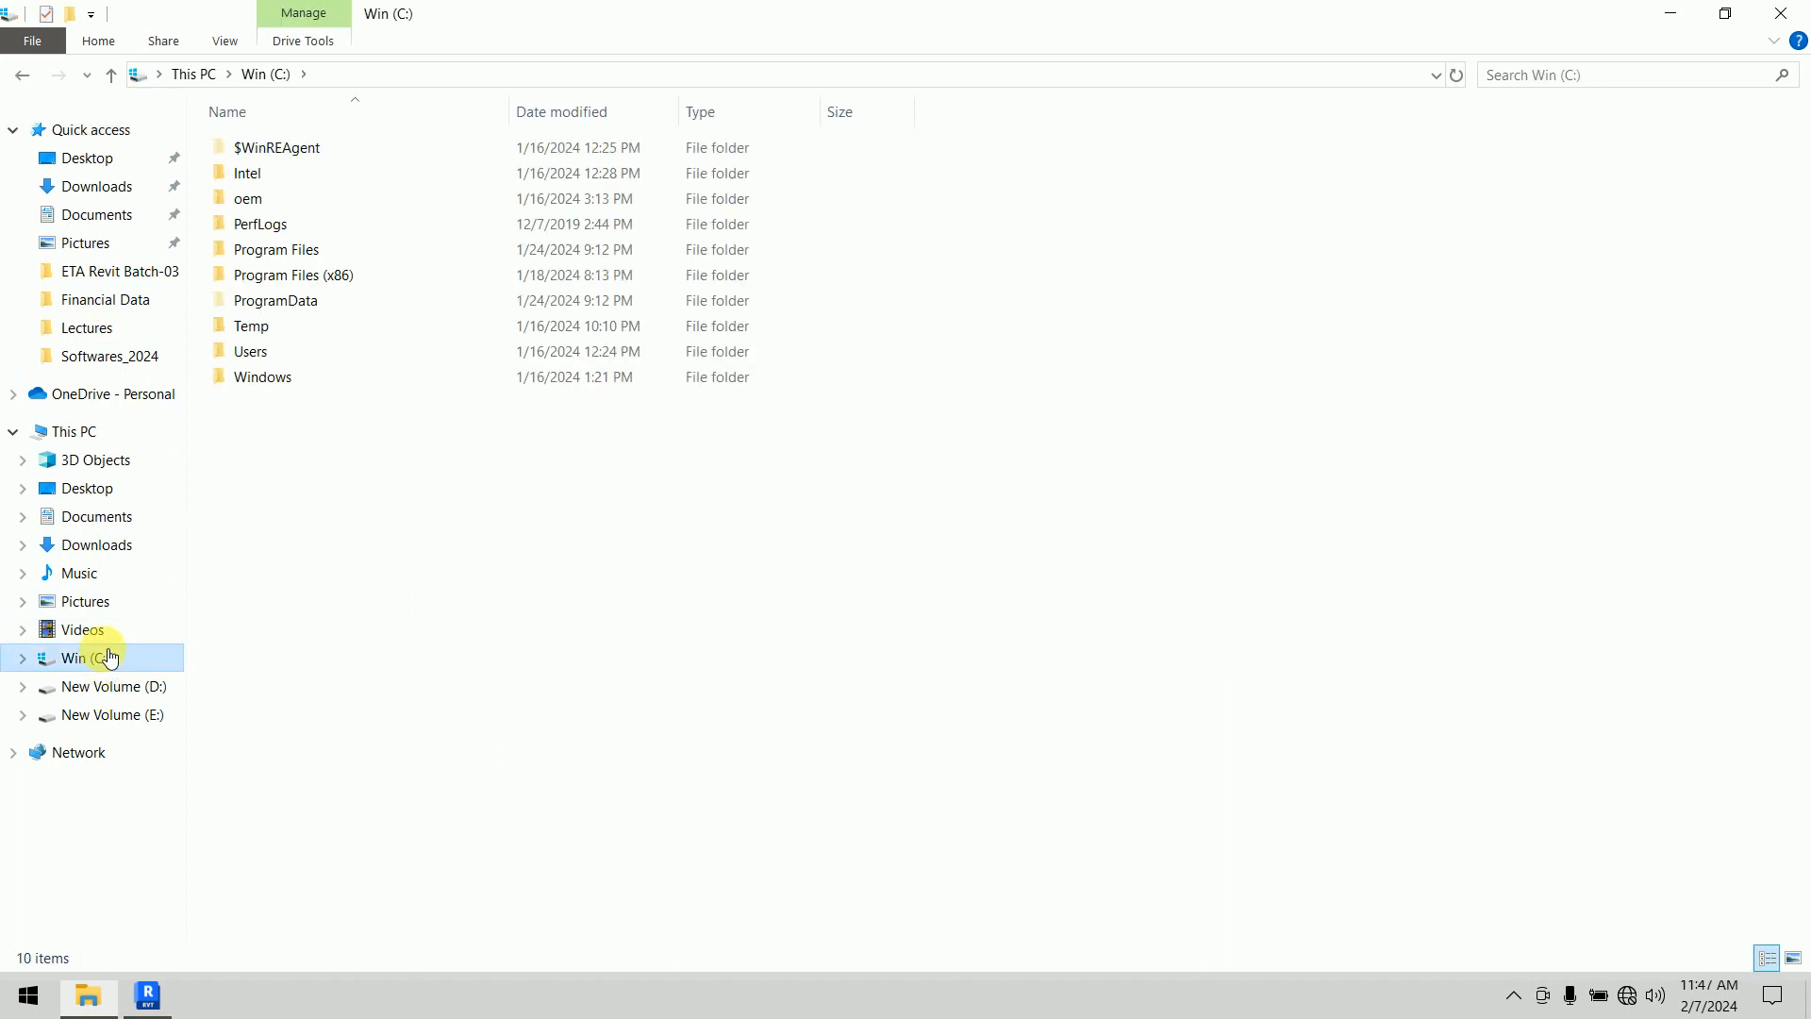
{"action": "double_click", "coordinate": [270, 354]}
{"action": "left_click", "coordinate": [262, 175]}
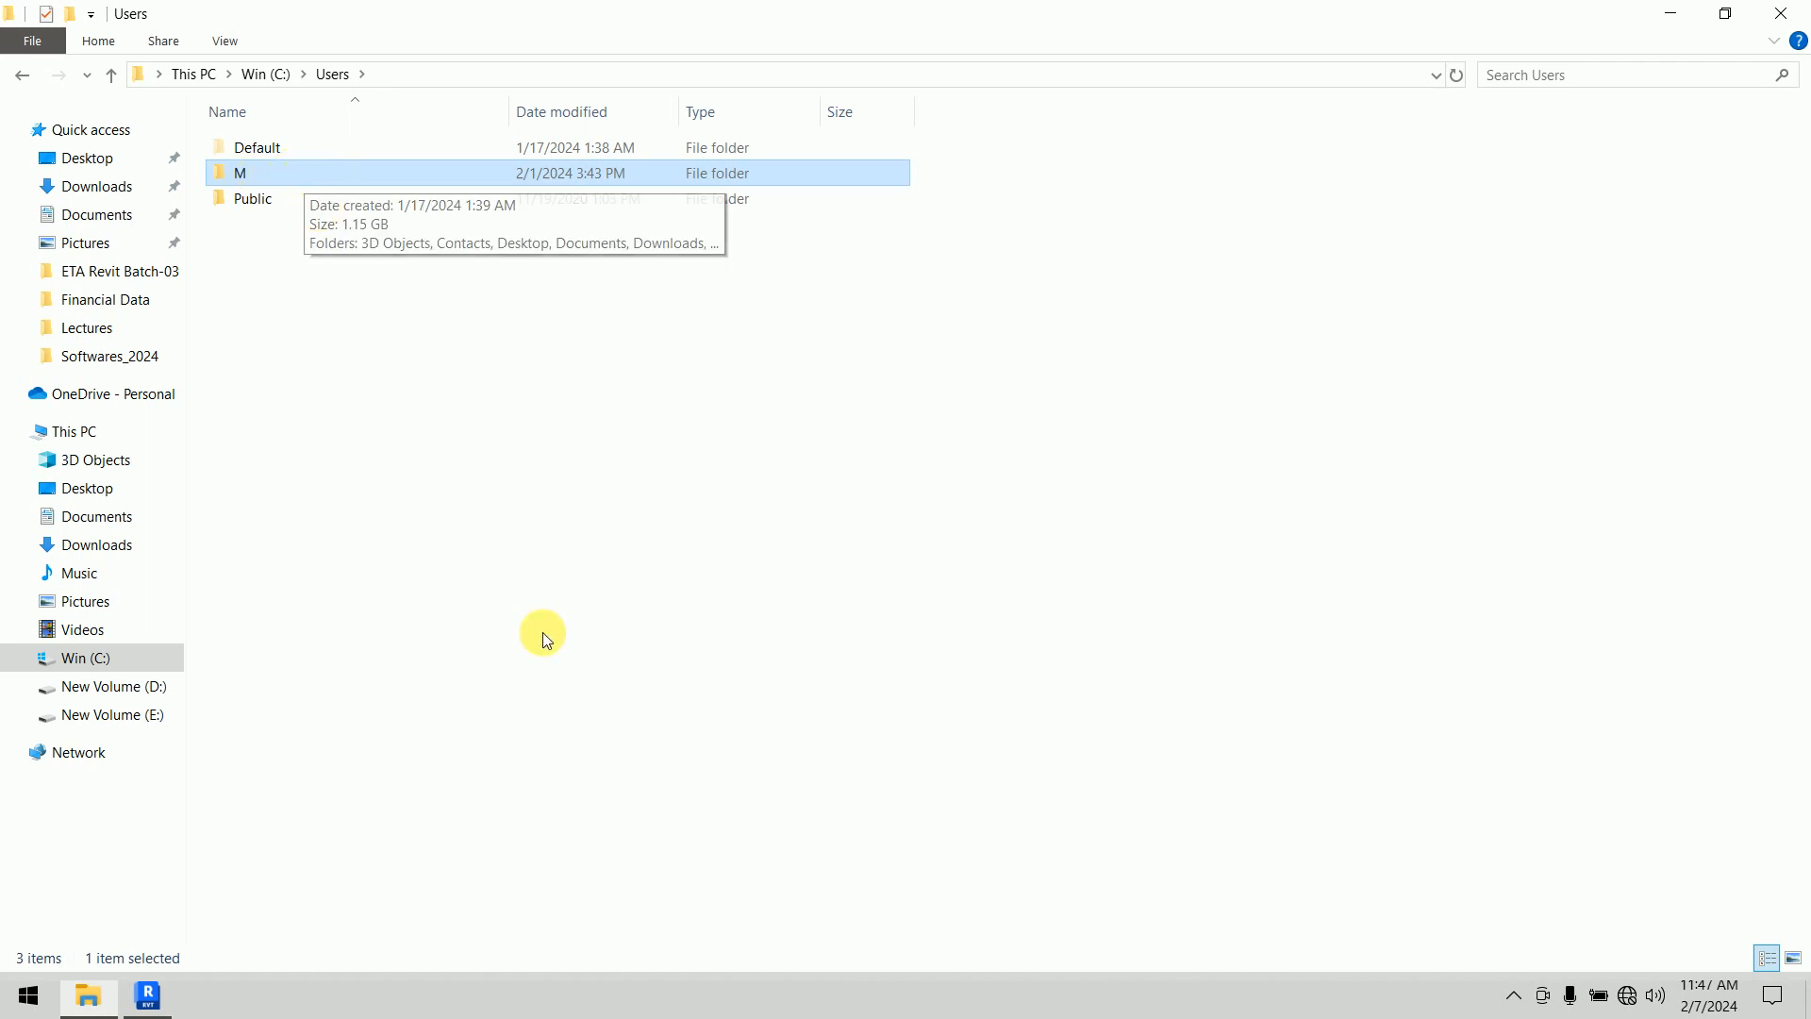
{"action": "left_click", "coordinate": [29, 995]}
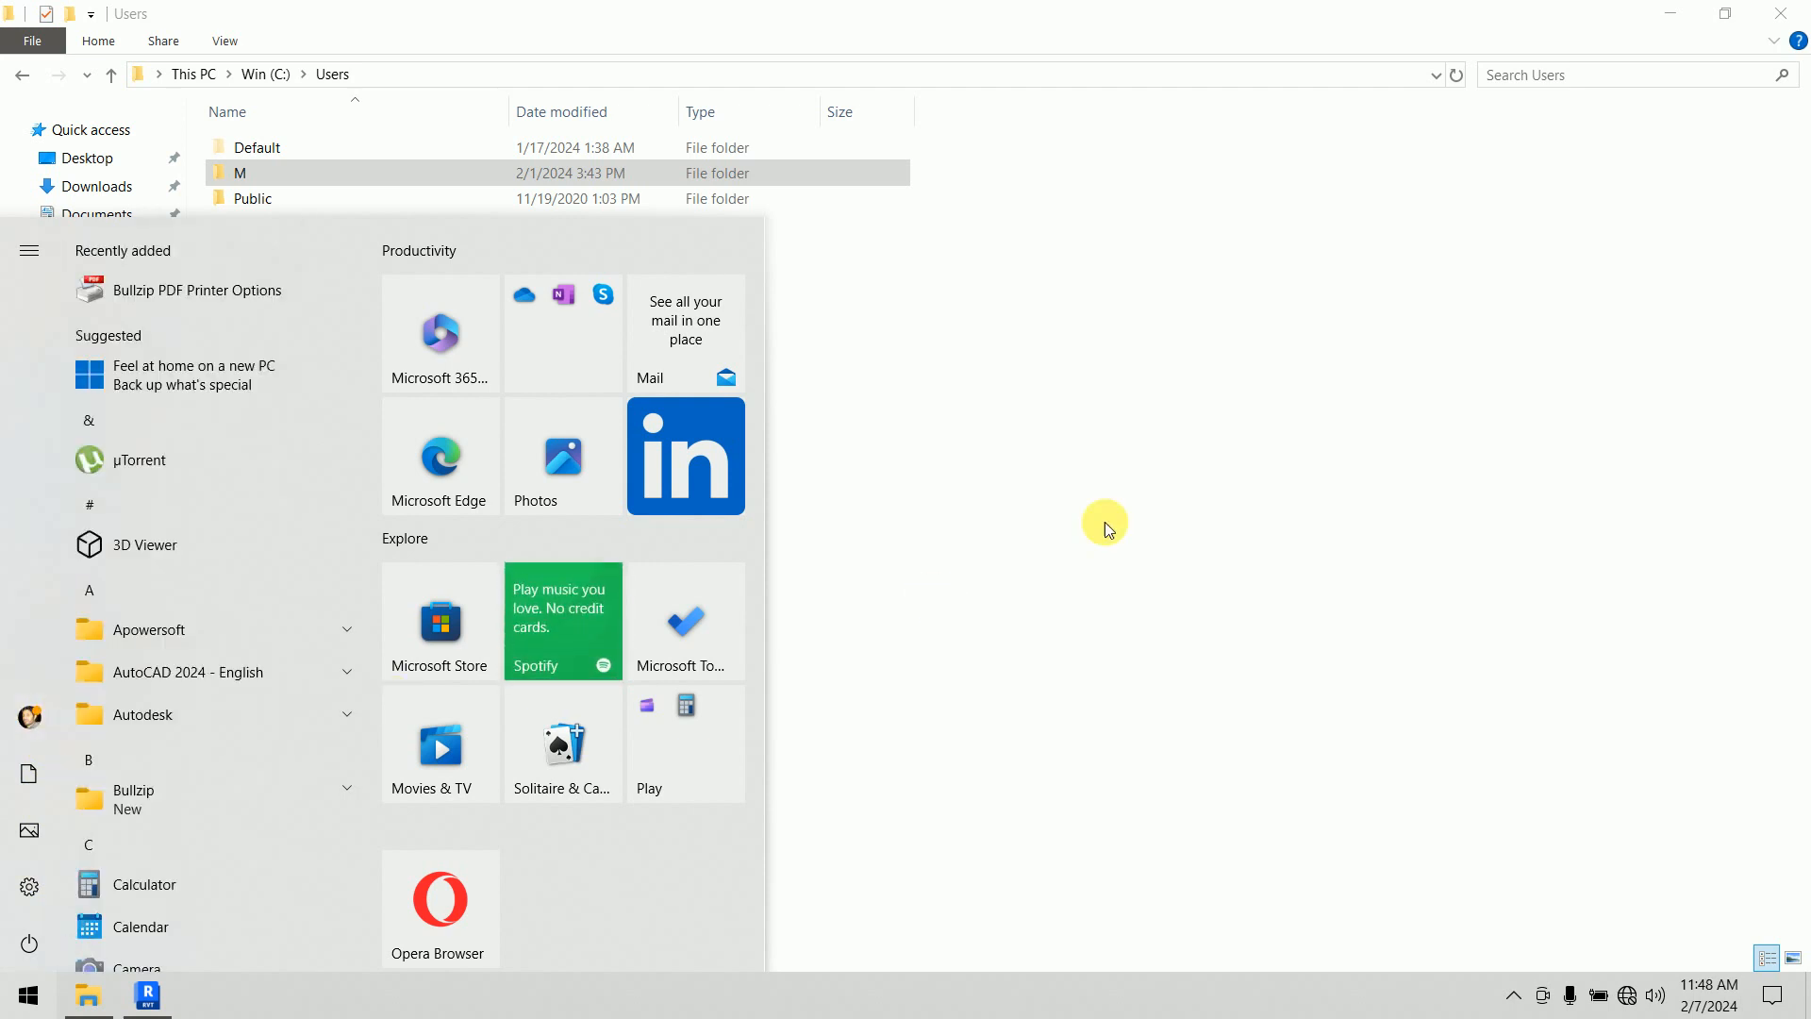
{"action": "left_click", "coordinate": [1165, 493]}
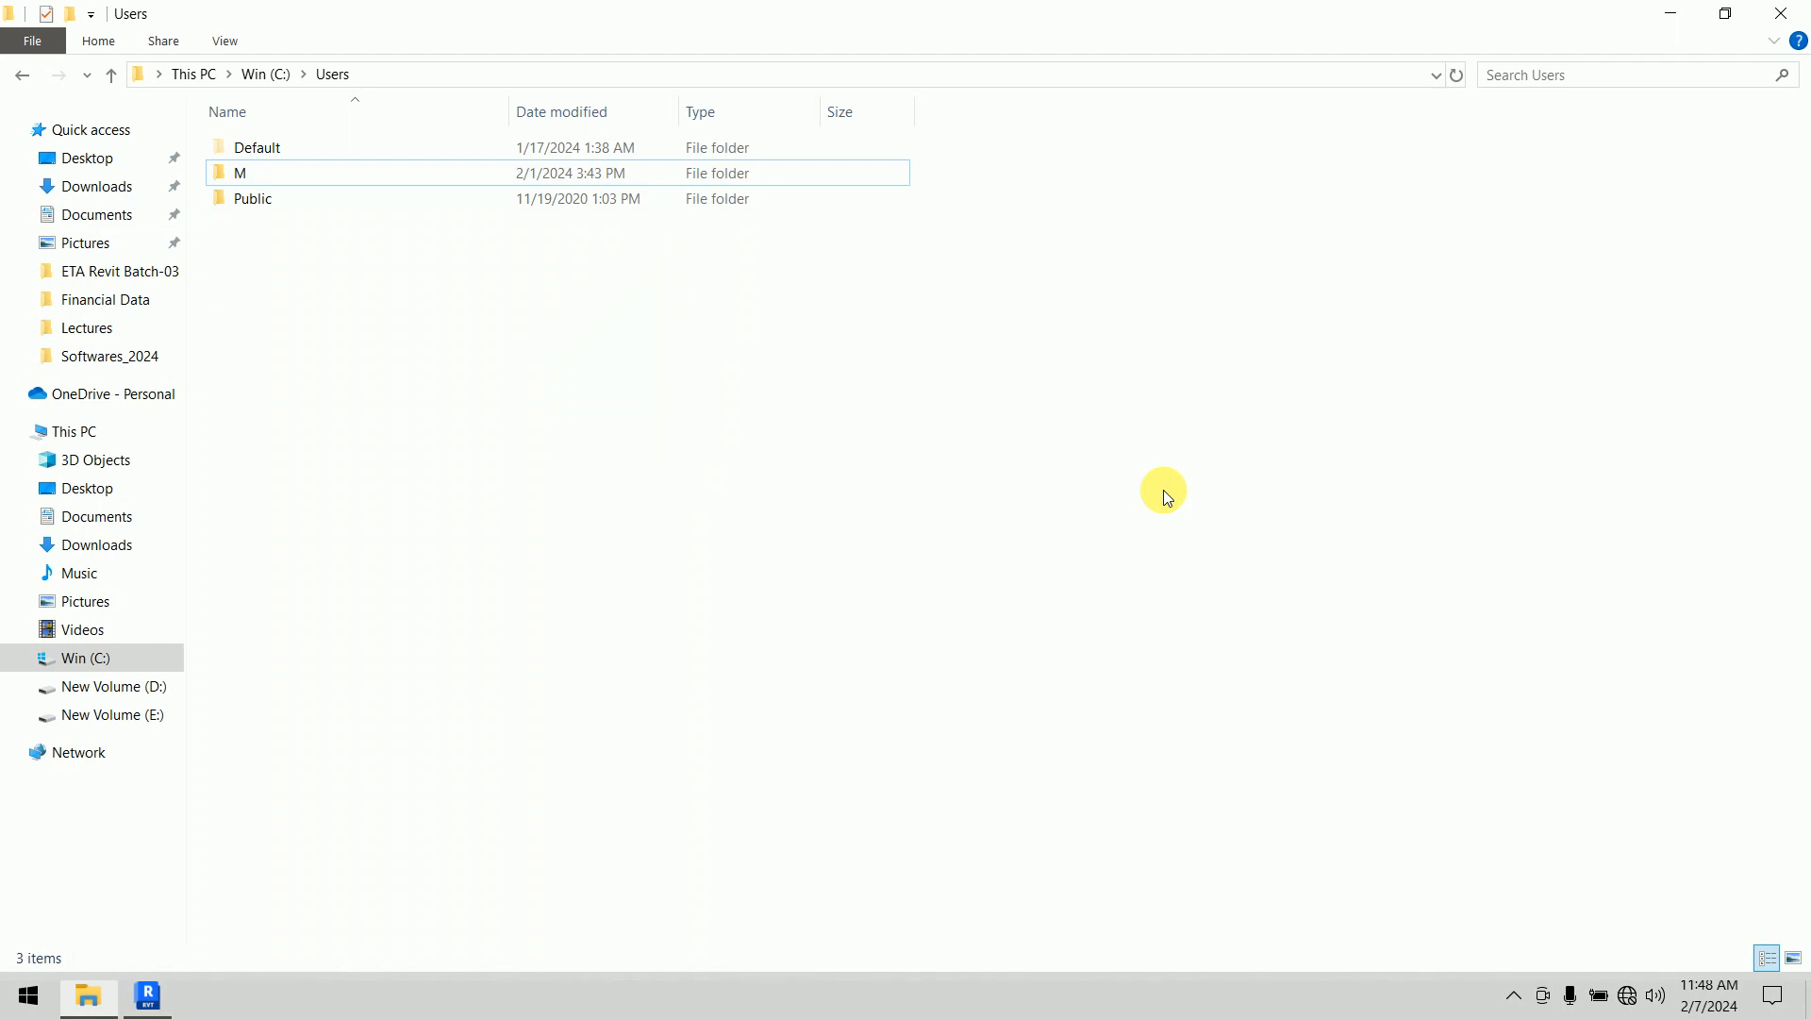
{"action": "double_click", "coordinate": [263, 175]}
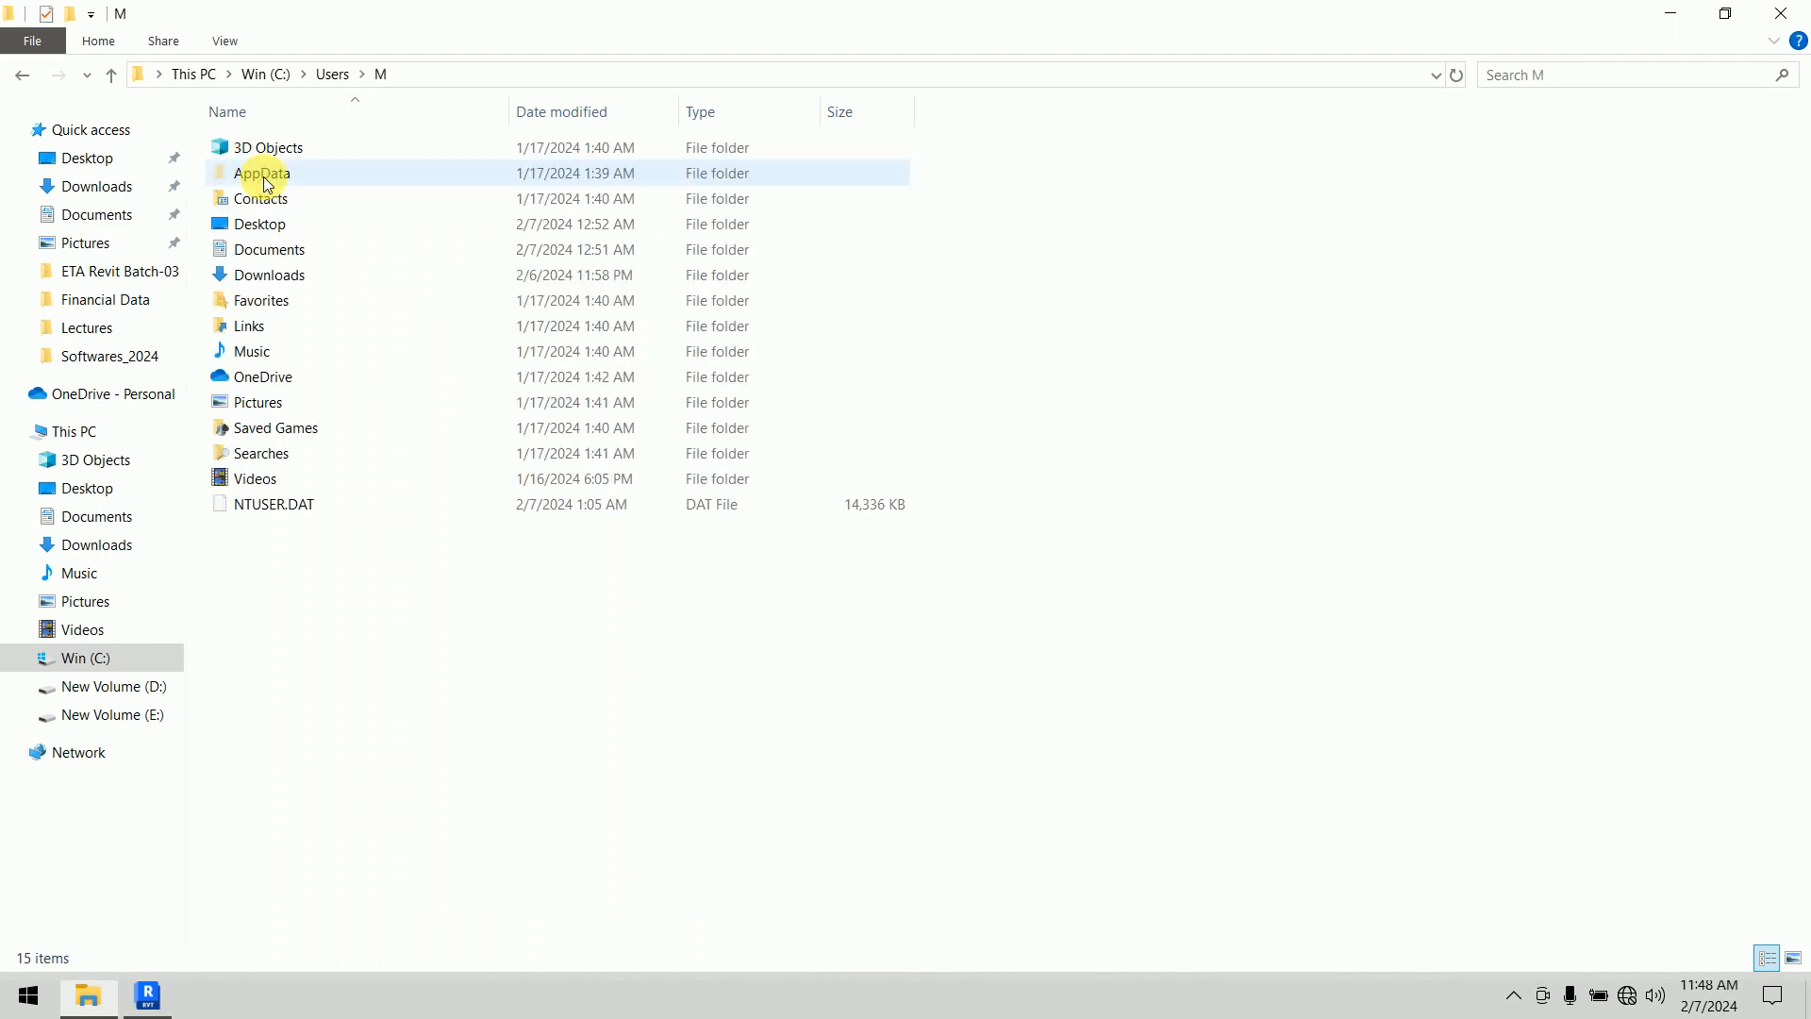
{"action": "double_click", "coordinate": [271, 178]}
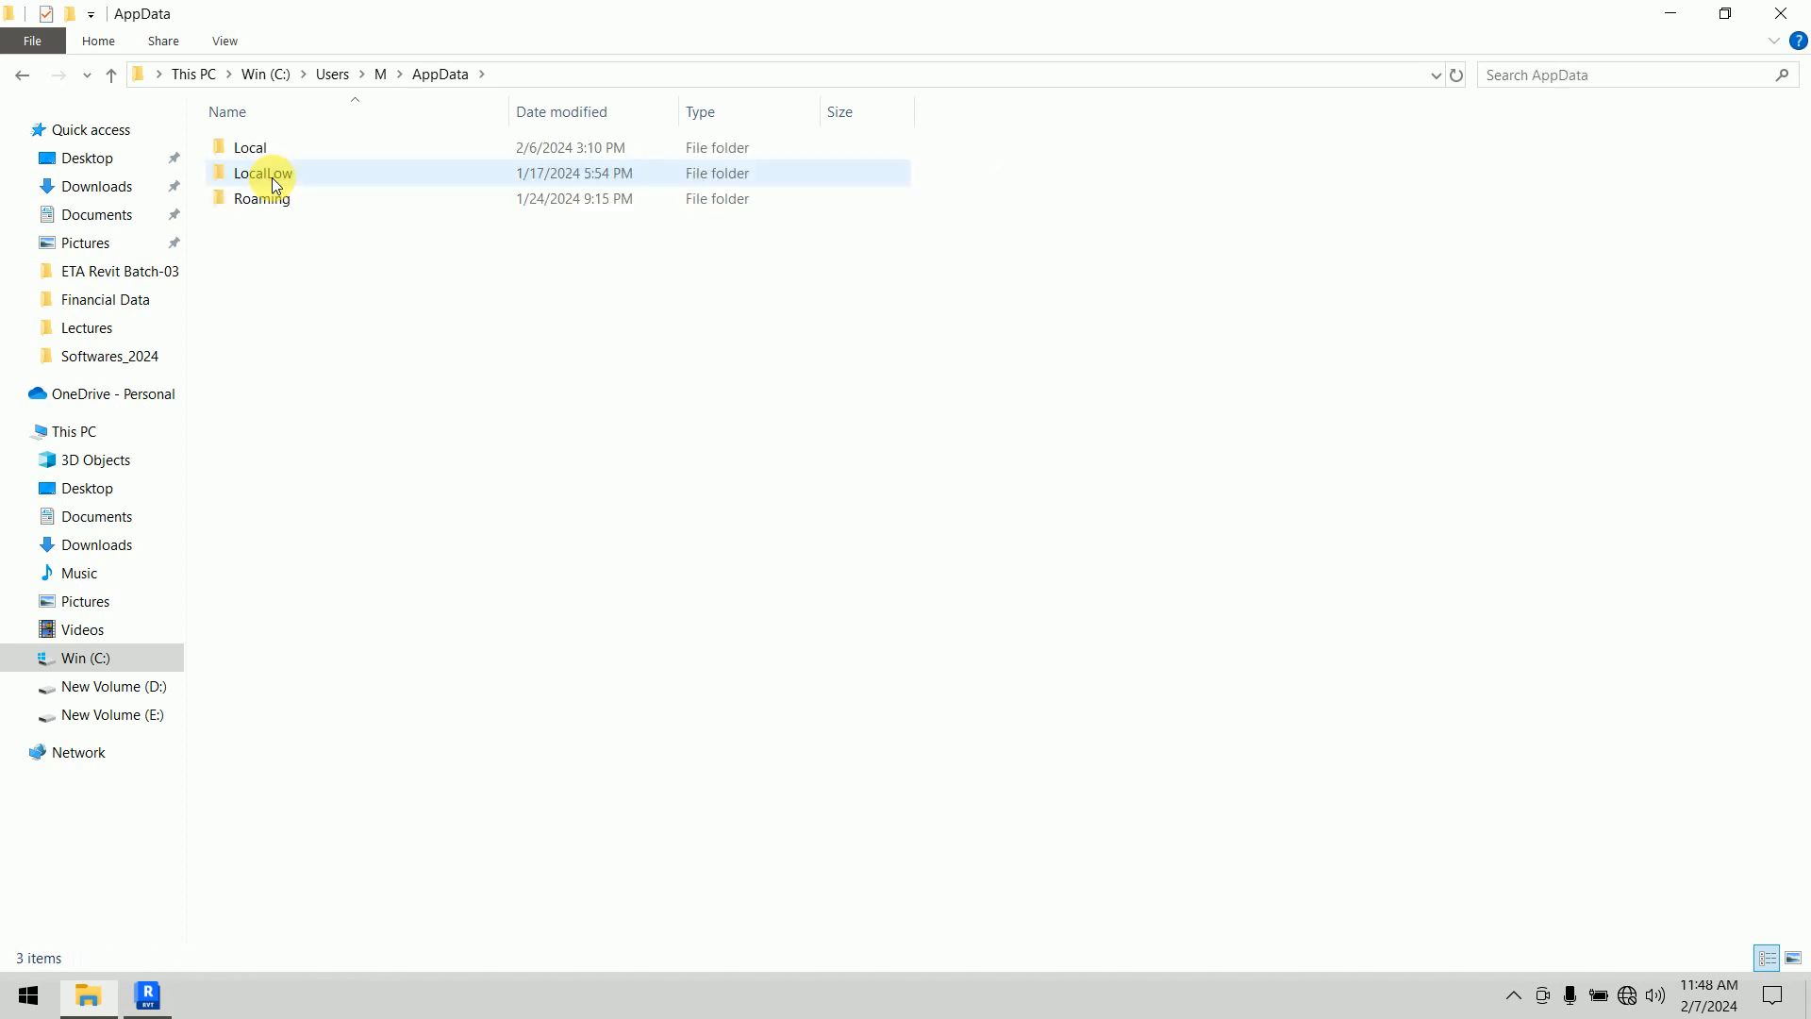
{"action": "double_click", "coordinate": [291, 206]}
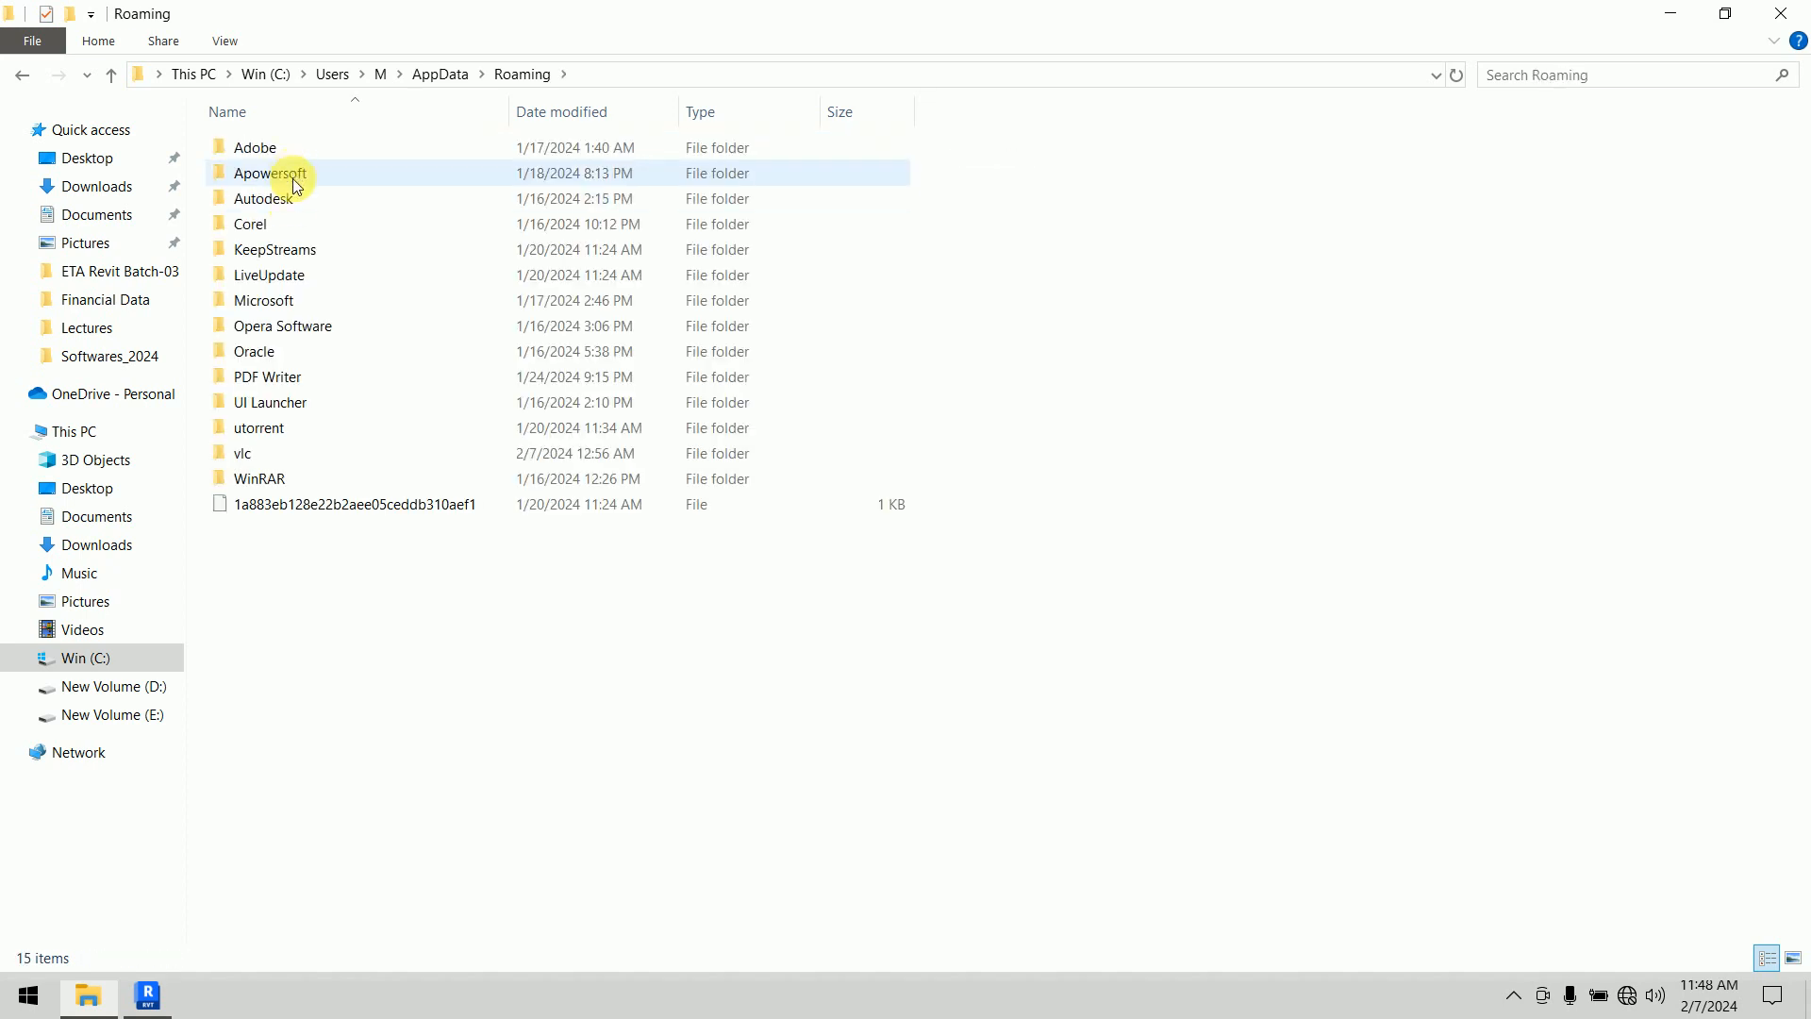
{"action": "double_click", "coordinate": [295, 196]}
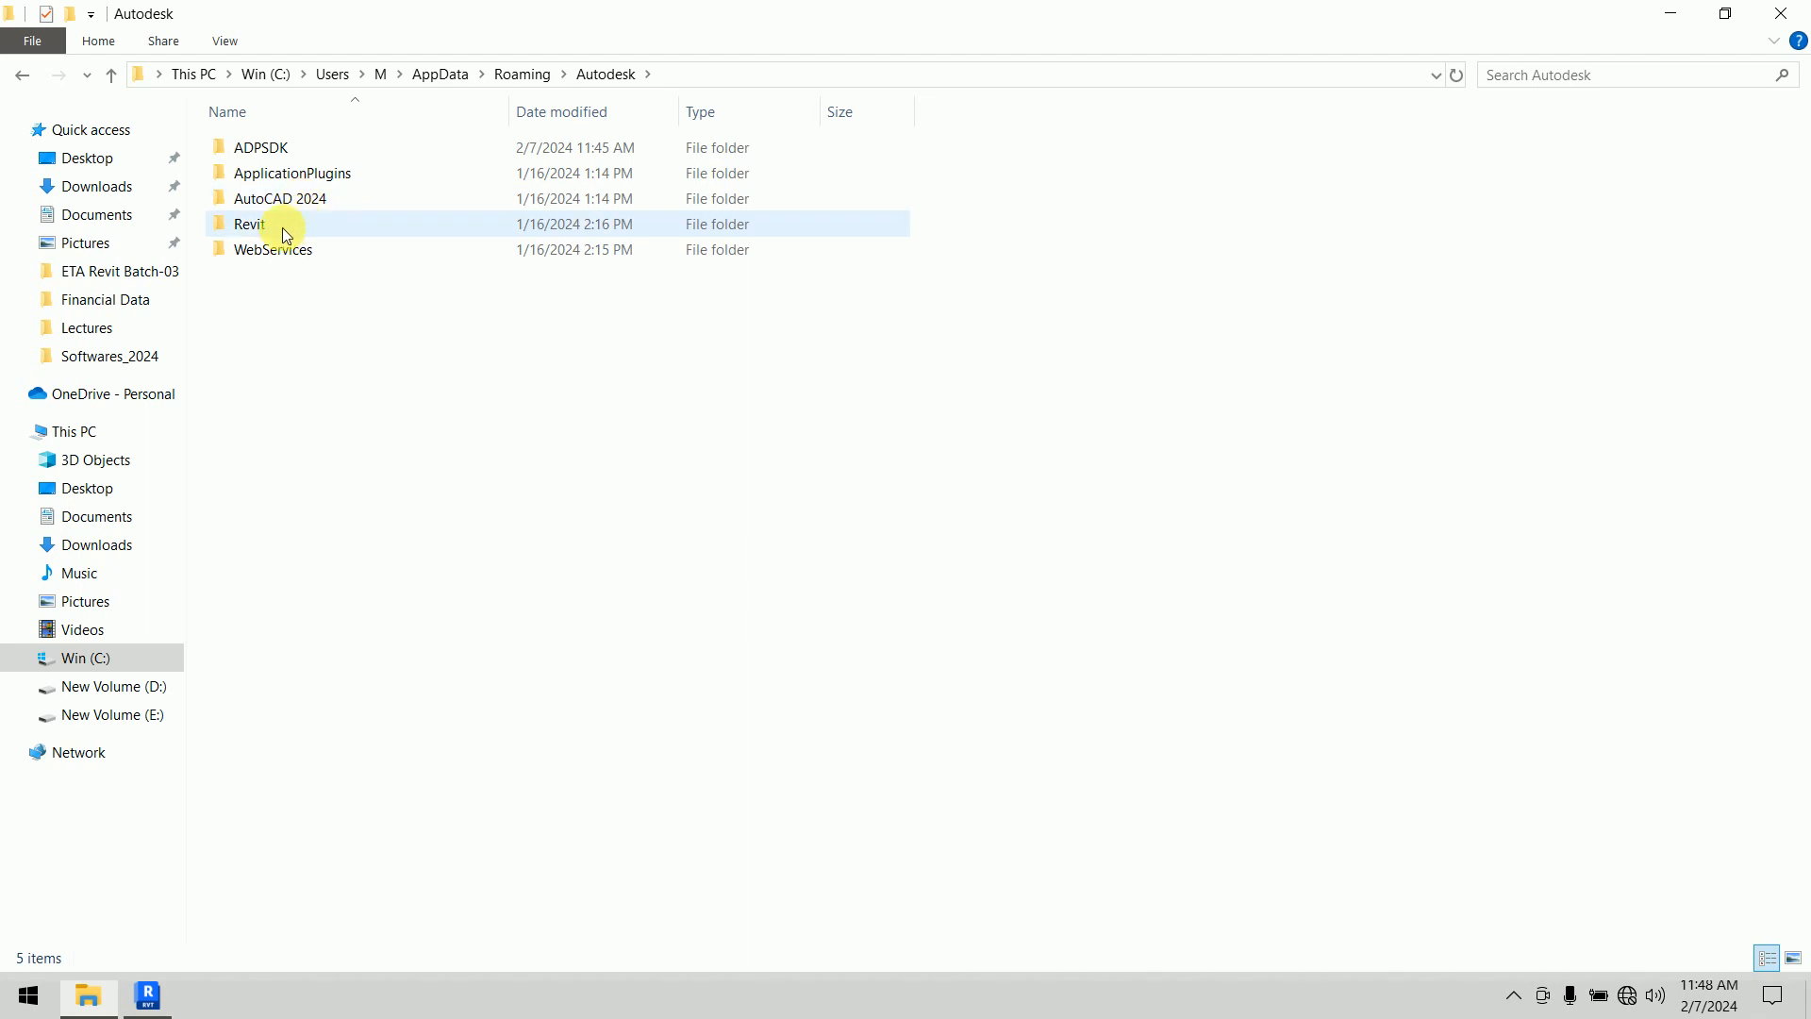
{"action": "double_click", "coordinate": [281, 226]}
{"action": "double_click", "coordinate": [298, 173]}
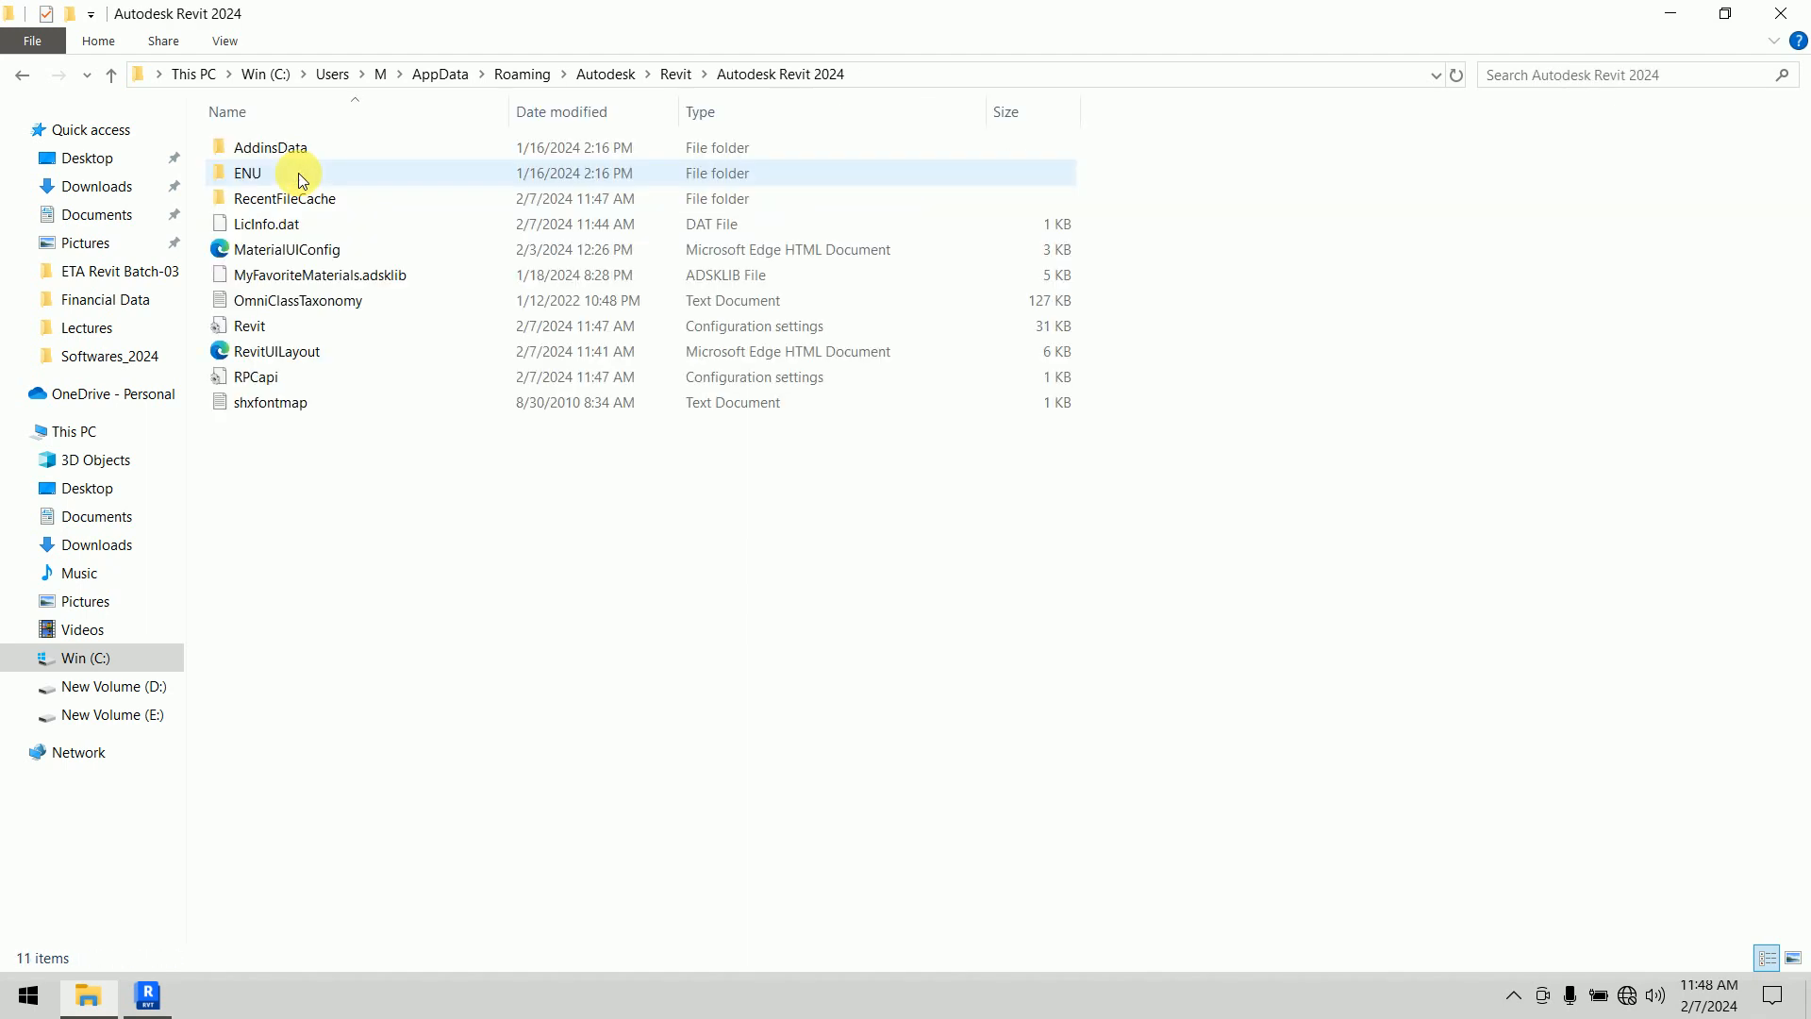
Check the file type extension in the properties of the Revit configuration settings file, and close the folder window
{"action": "left_click", "coordinate": [247, 330]}
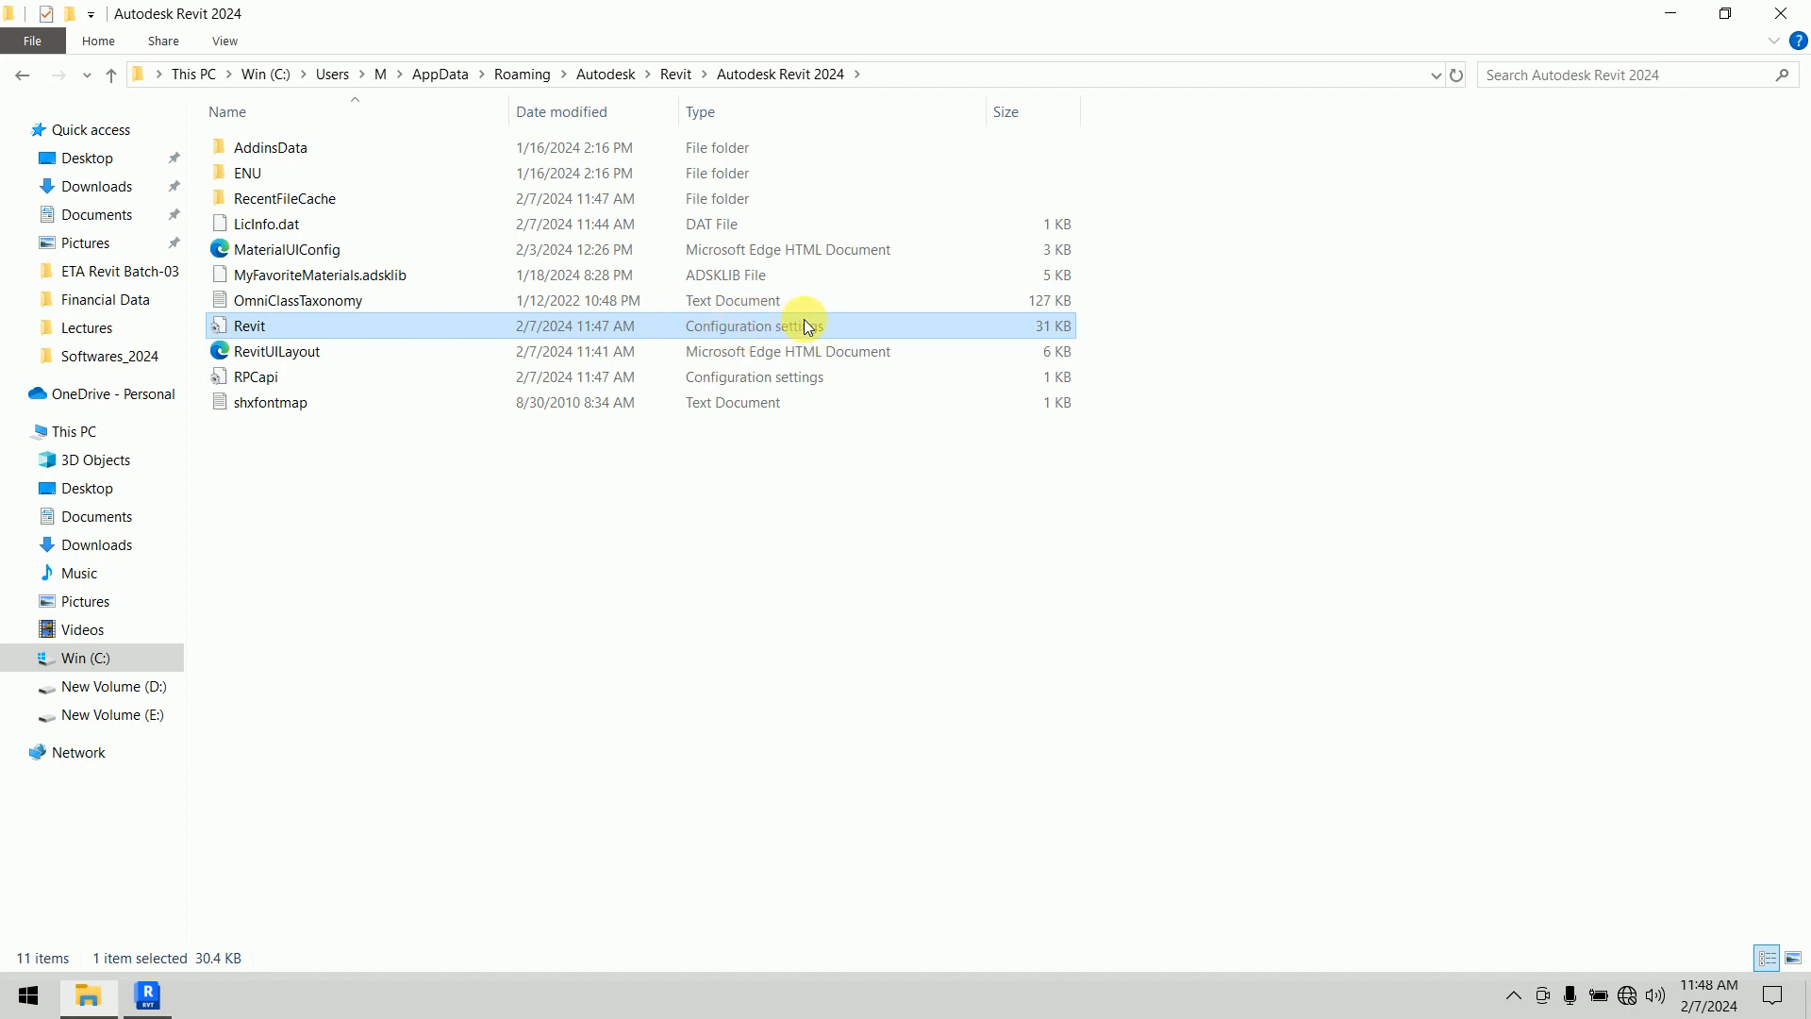
{"action": "right_click", "coordinate": [271, 327]}
{"action": "left_click", "coordinate": [383, 891]}
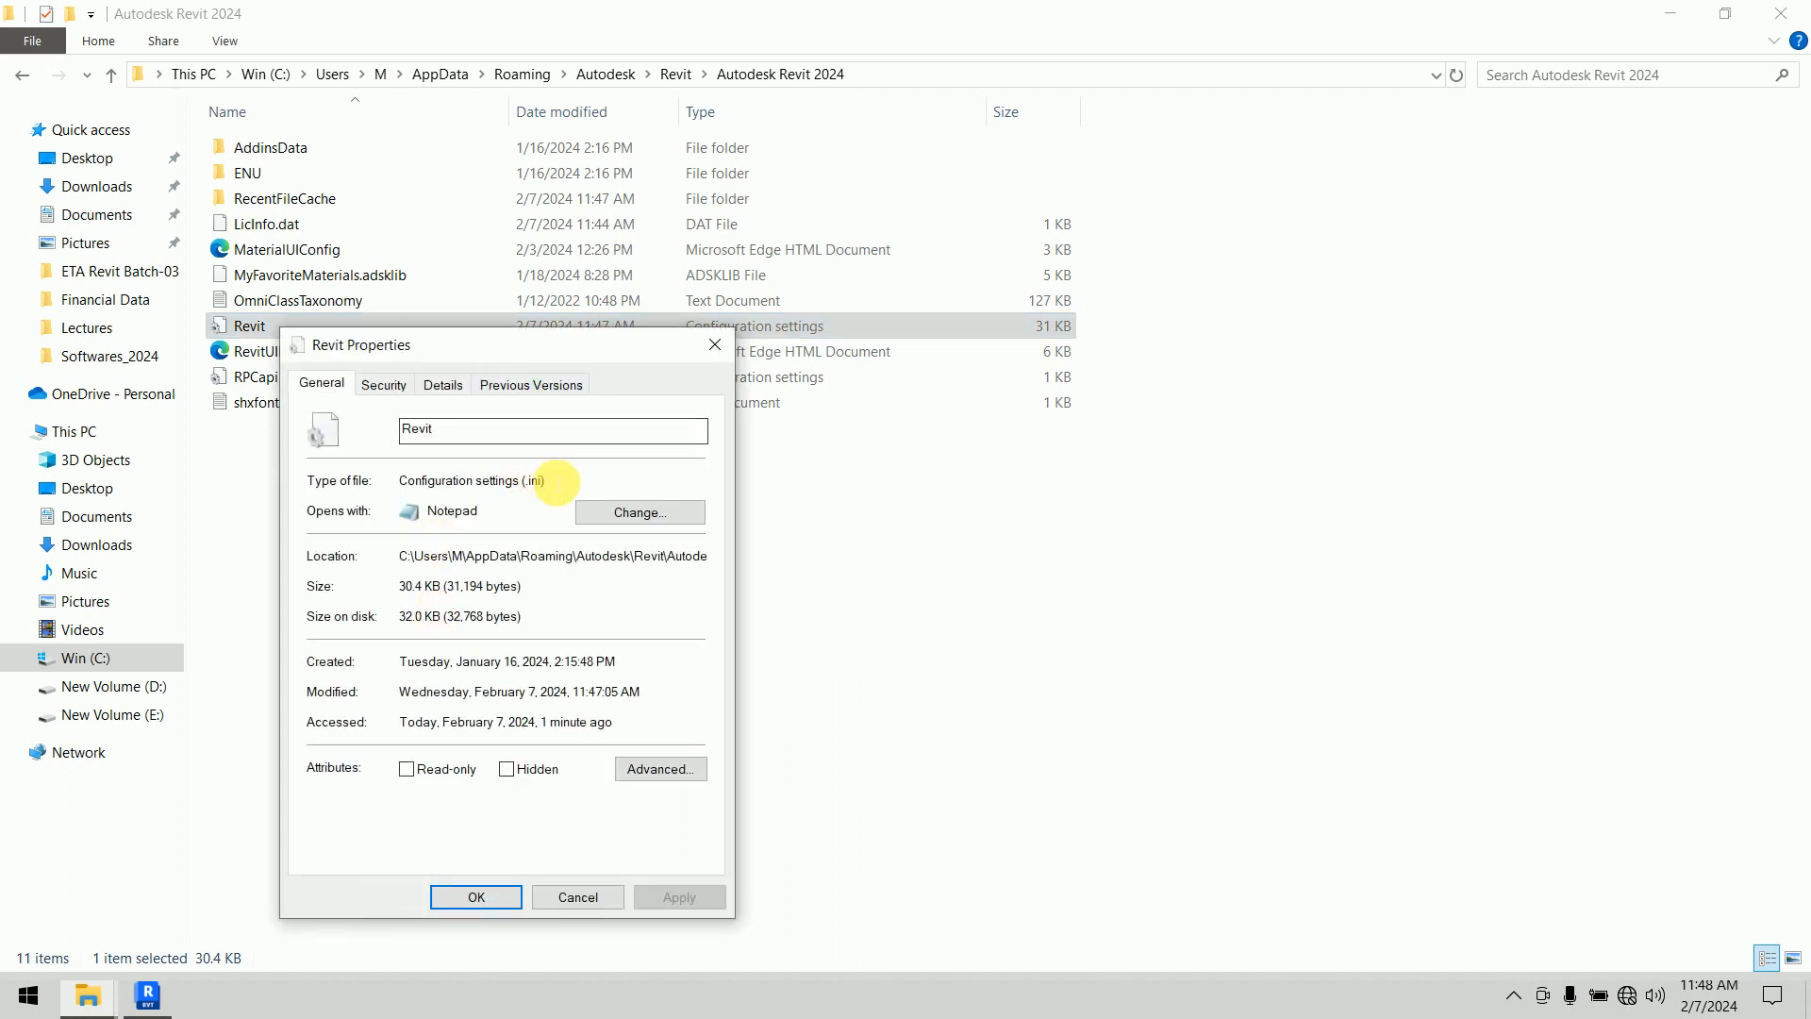
{"action": "left_click_drag", "start_coordinate": [556, 482], "coordinate": [513, 481]}
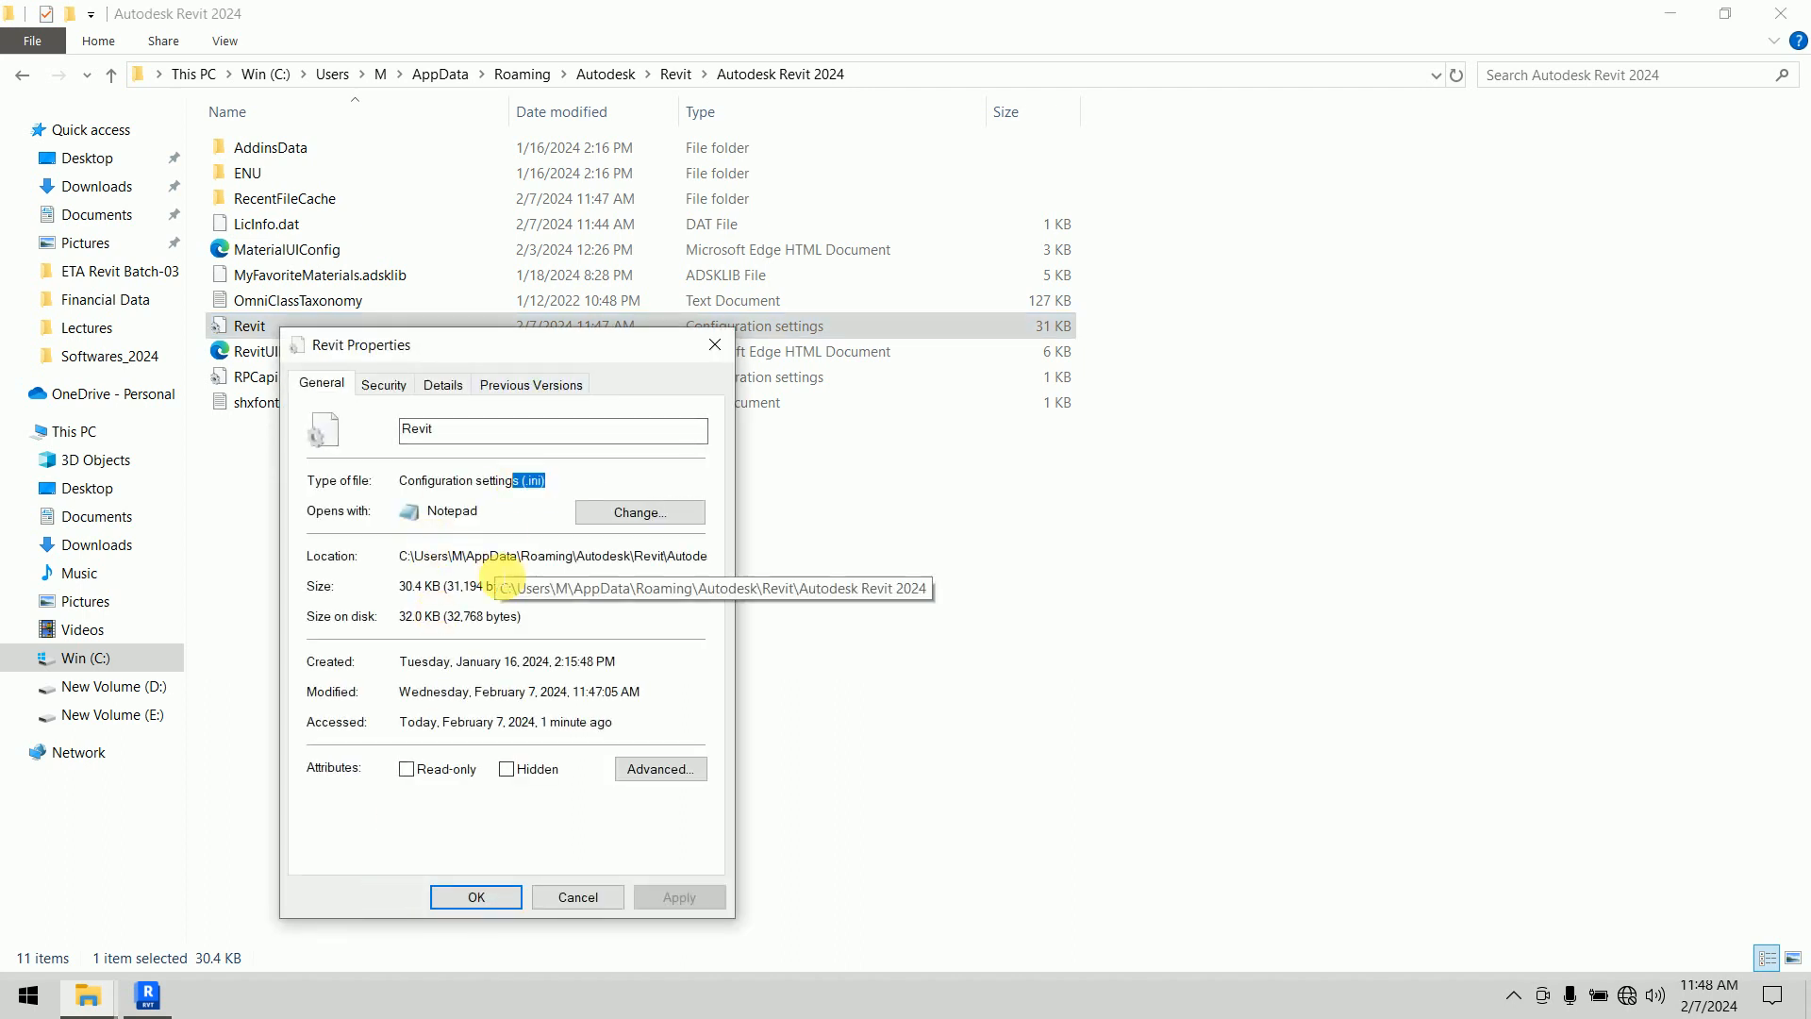
{"action": "left_click", "coordinate": [715, 346]}
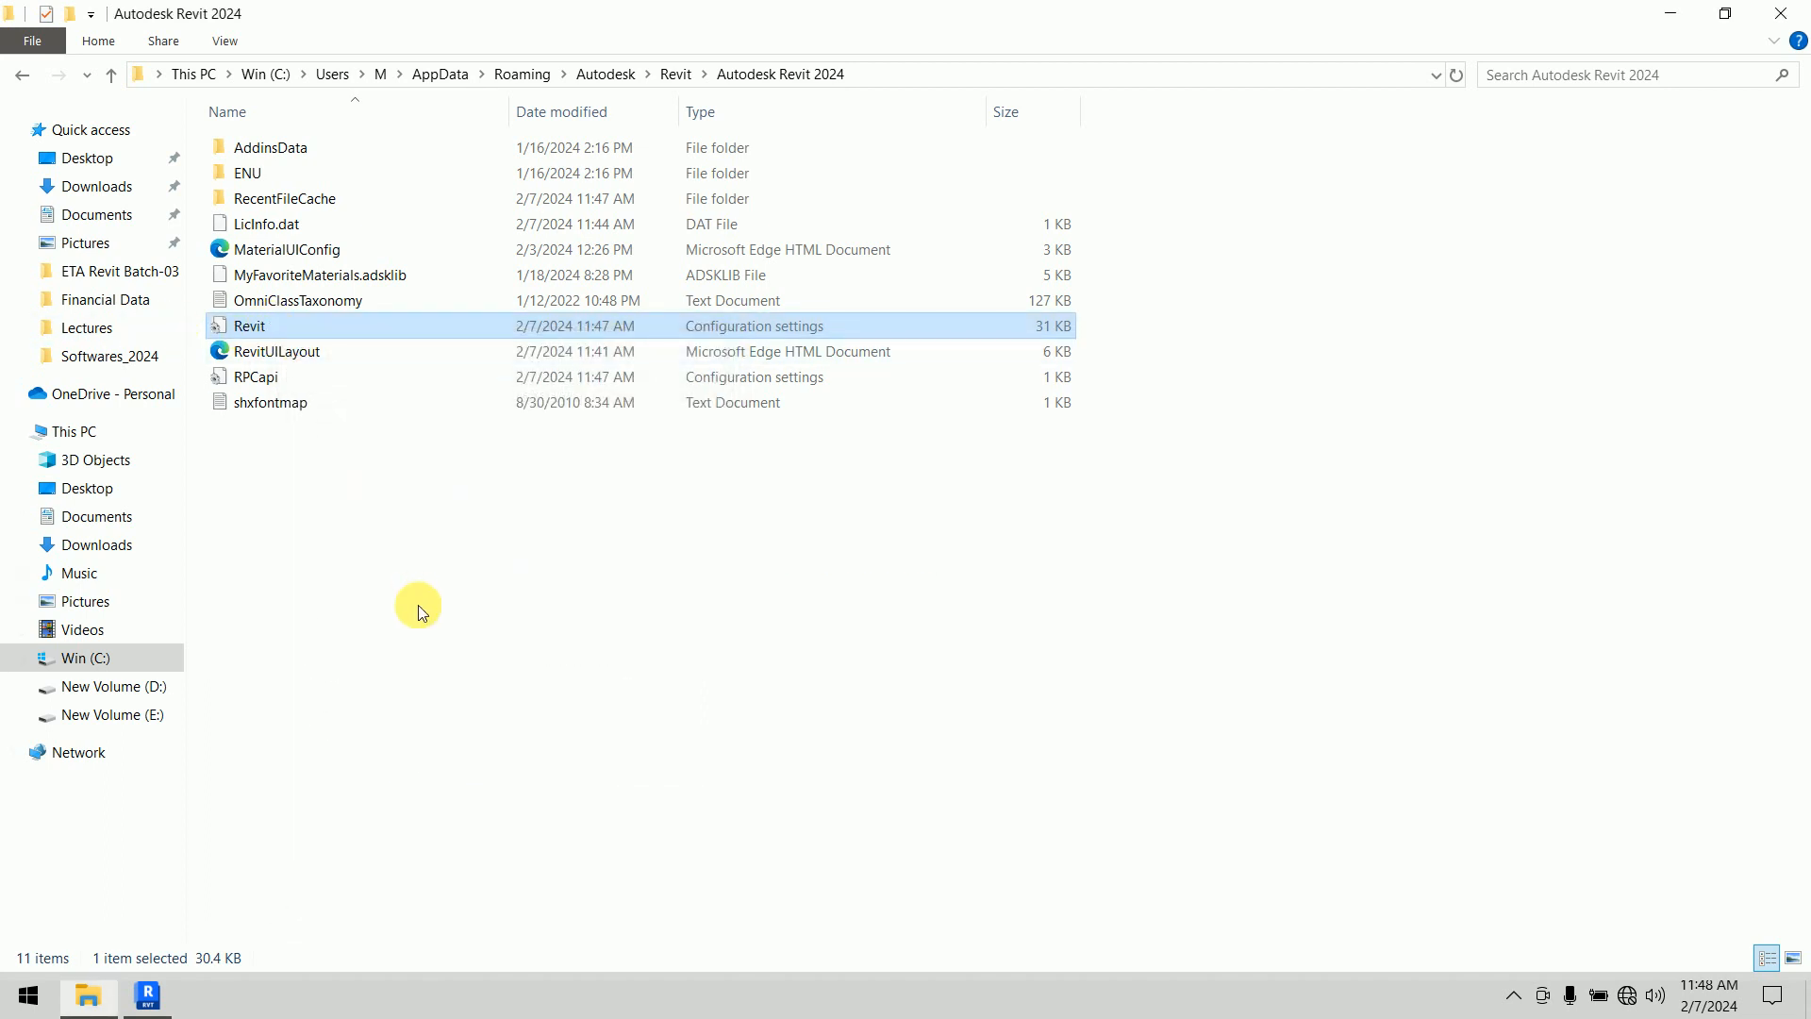
{"action": "left_click", "coordinate": [1783, 12]}
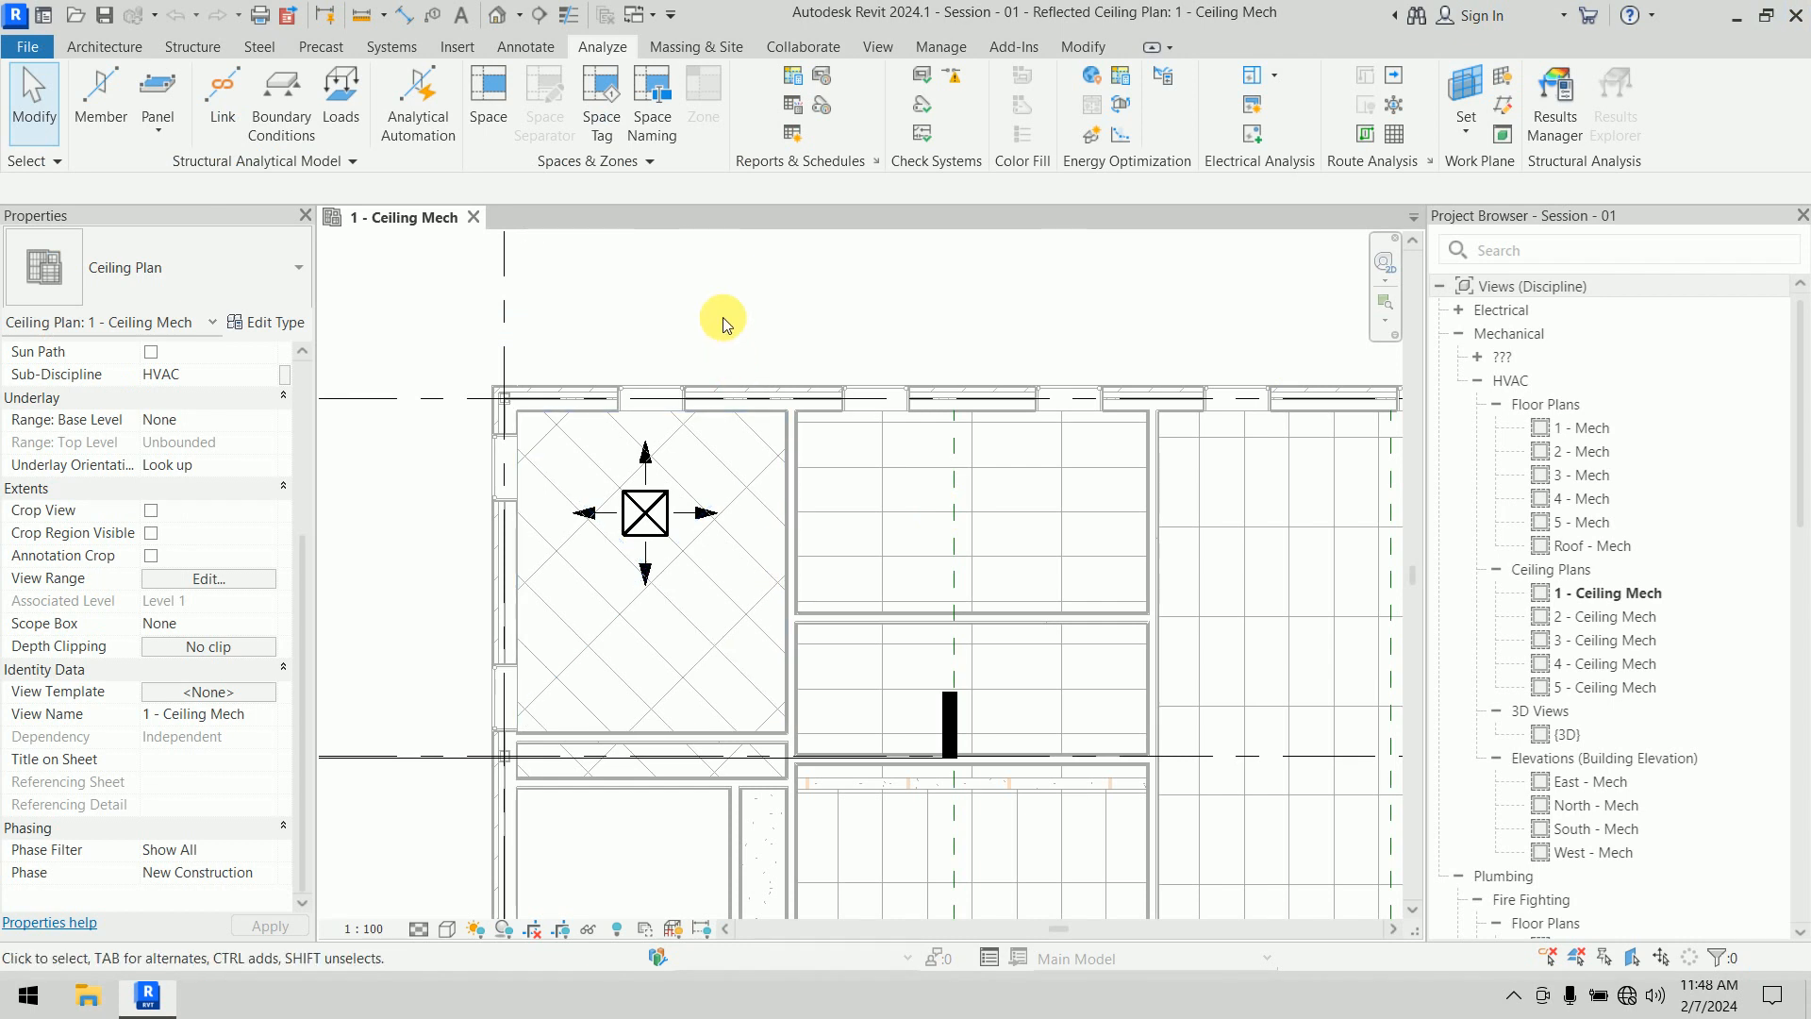
Turn the computer's Wi-Fi on and close the network list
{"action": "left_click", "coordinate": [1626, 995]}
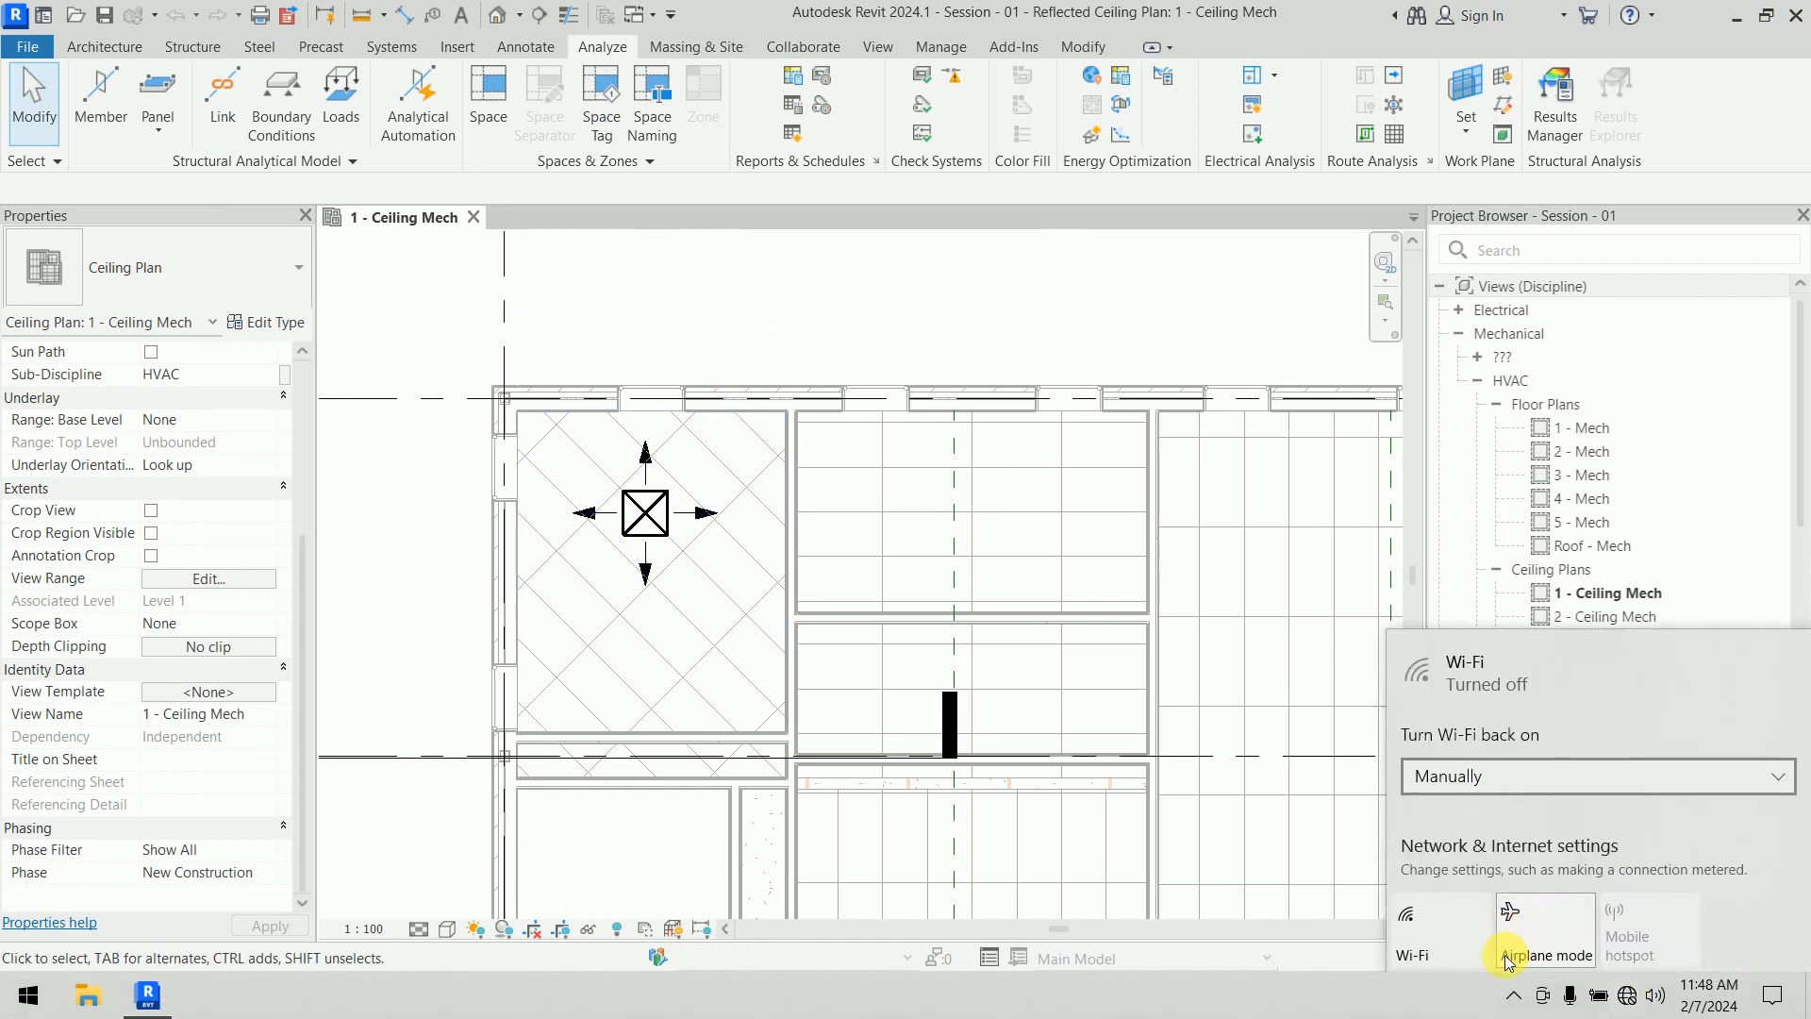
{"action": "left_click", "coordinate": [1435, 932]}
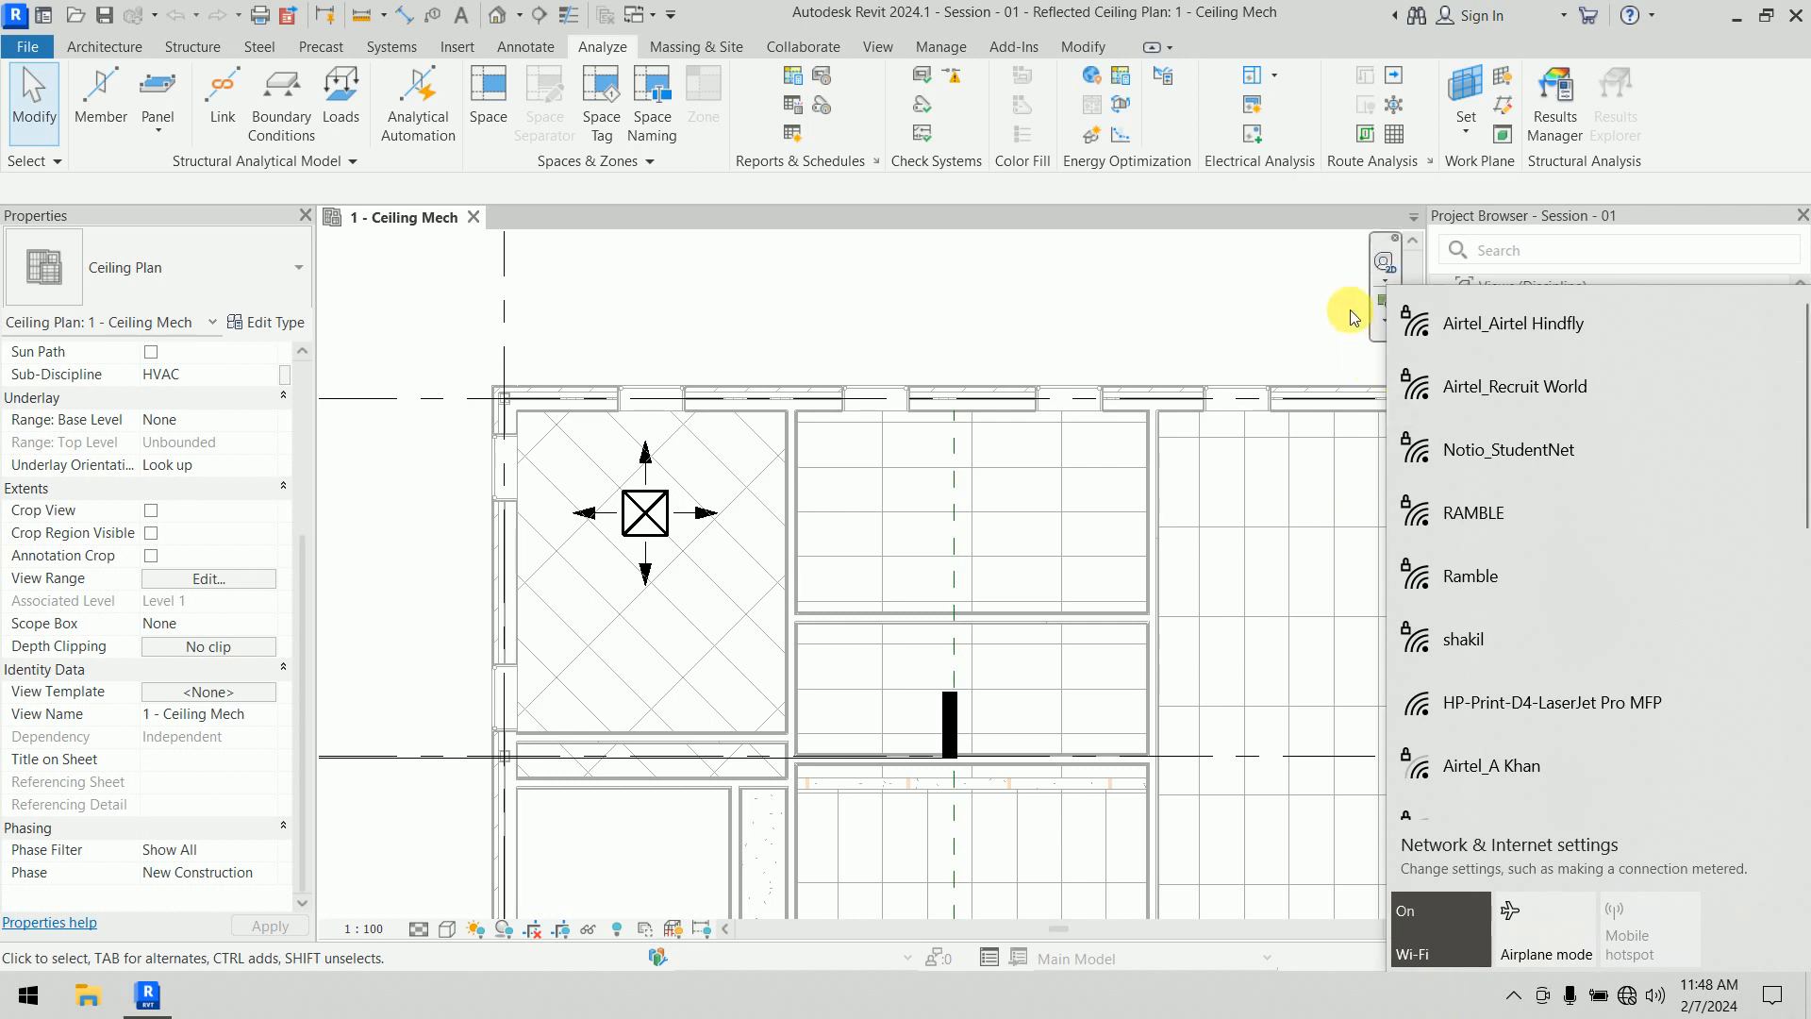
{"action": "left_click", "coordinate": [1243, 319]}
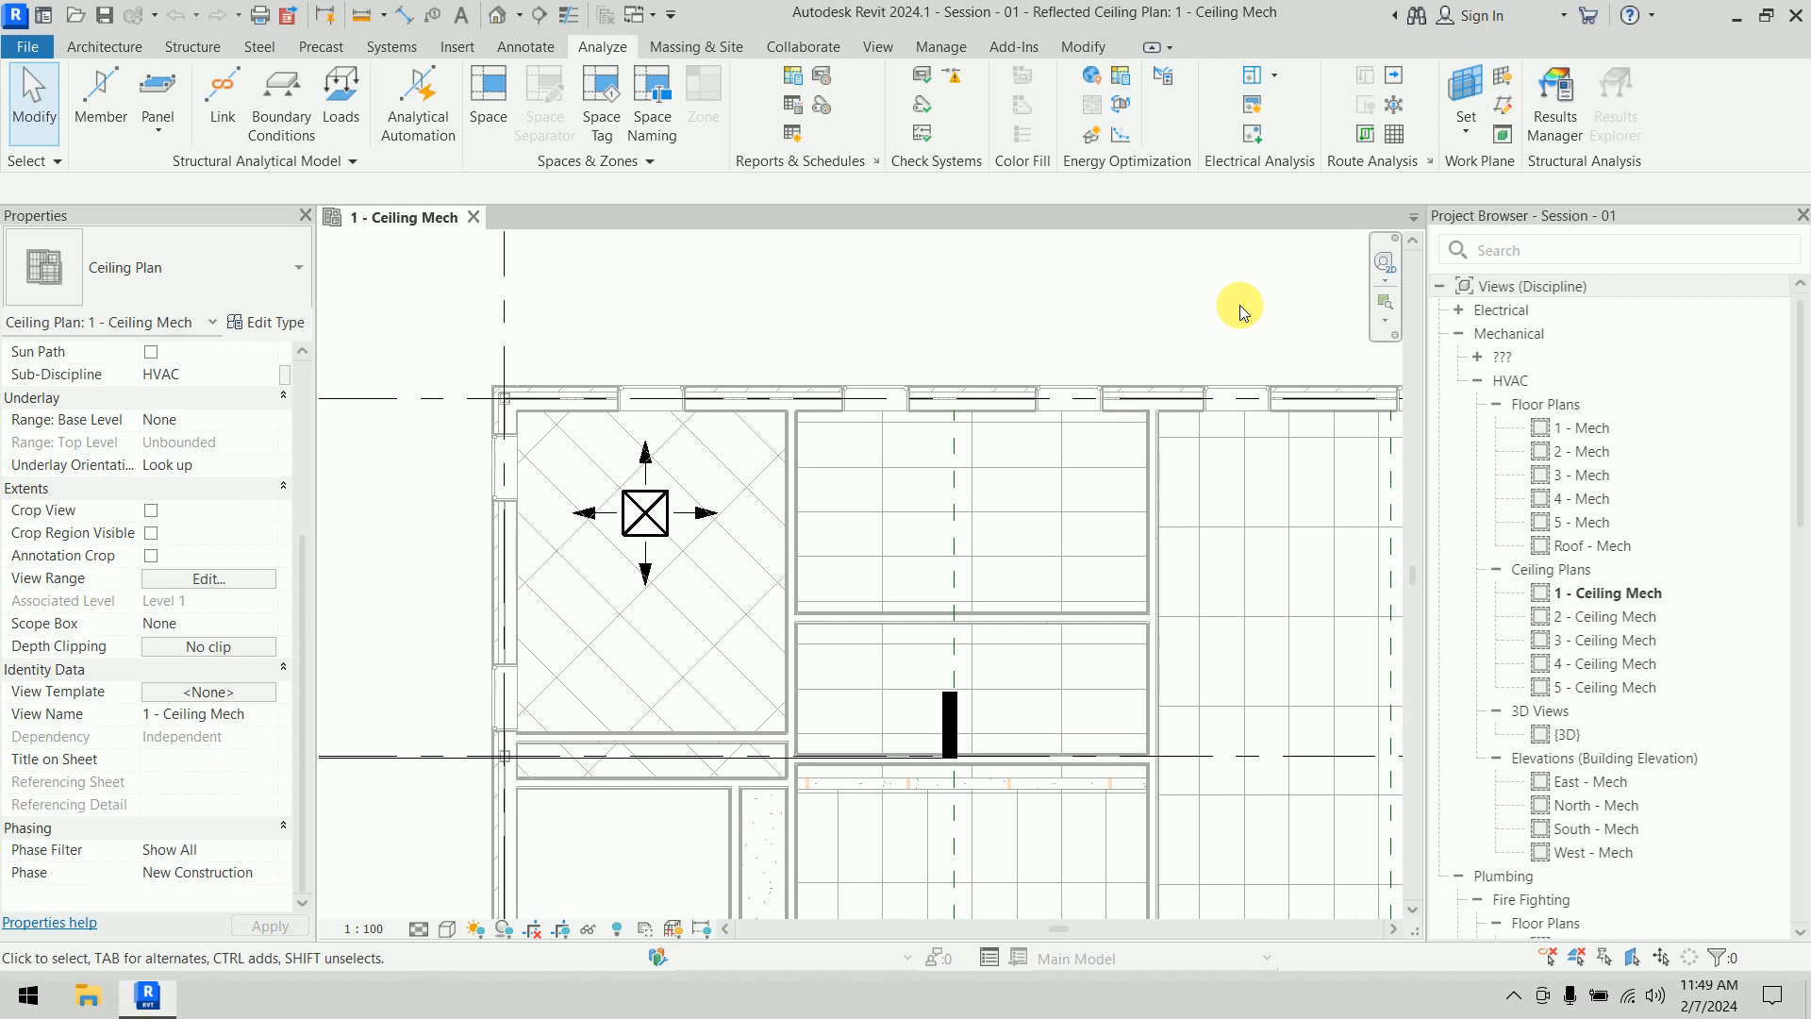
Open the Heating and Cooling Loads settings and enlarge the building in the analytical model preview
{"action": "left_click", "coordinate": [795, 77]}
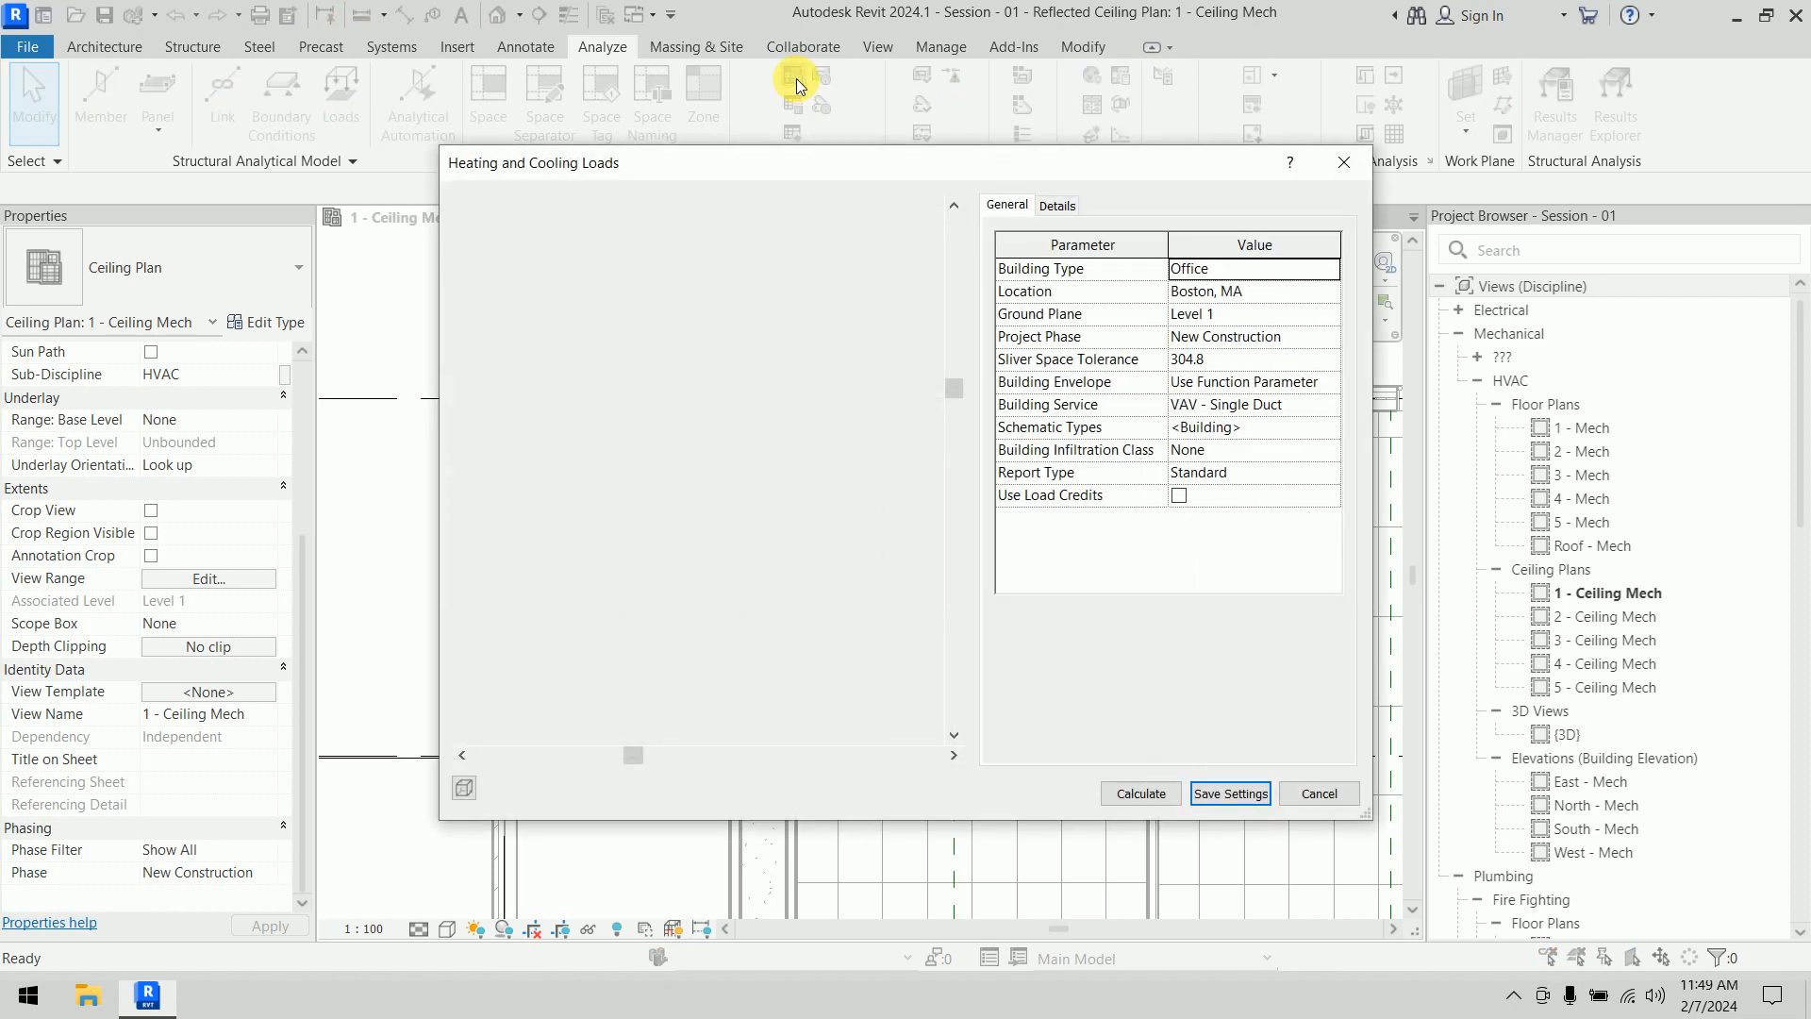
{"action": "left_click_drag", "start_coordinate": [836, 168], "coordinate": [745, 139]}
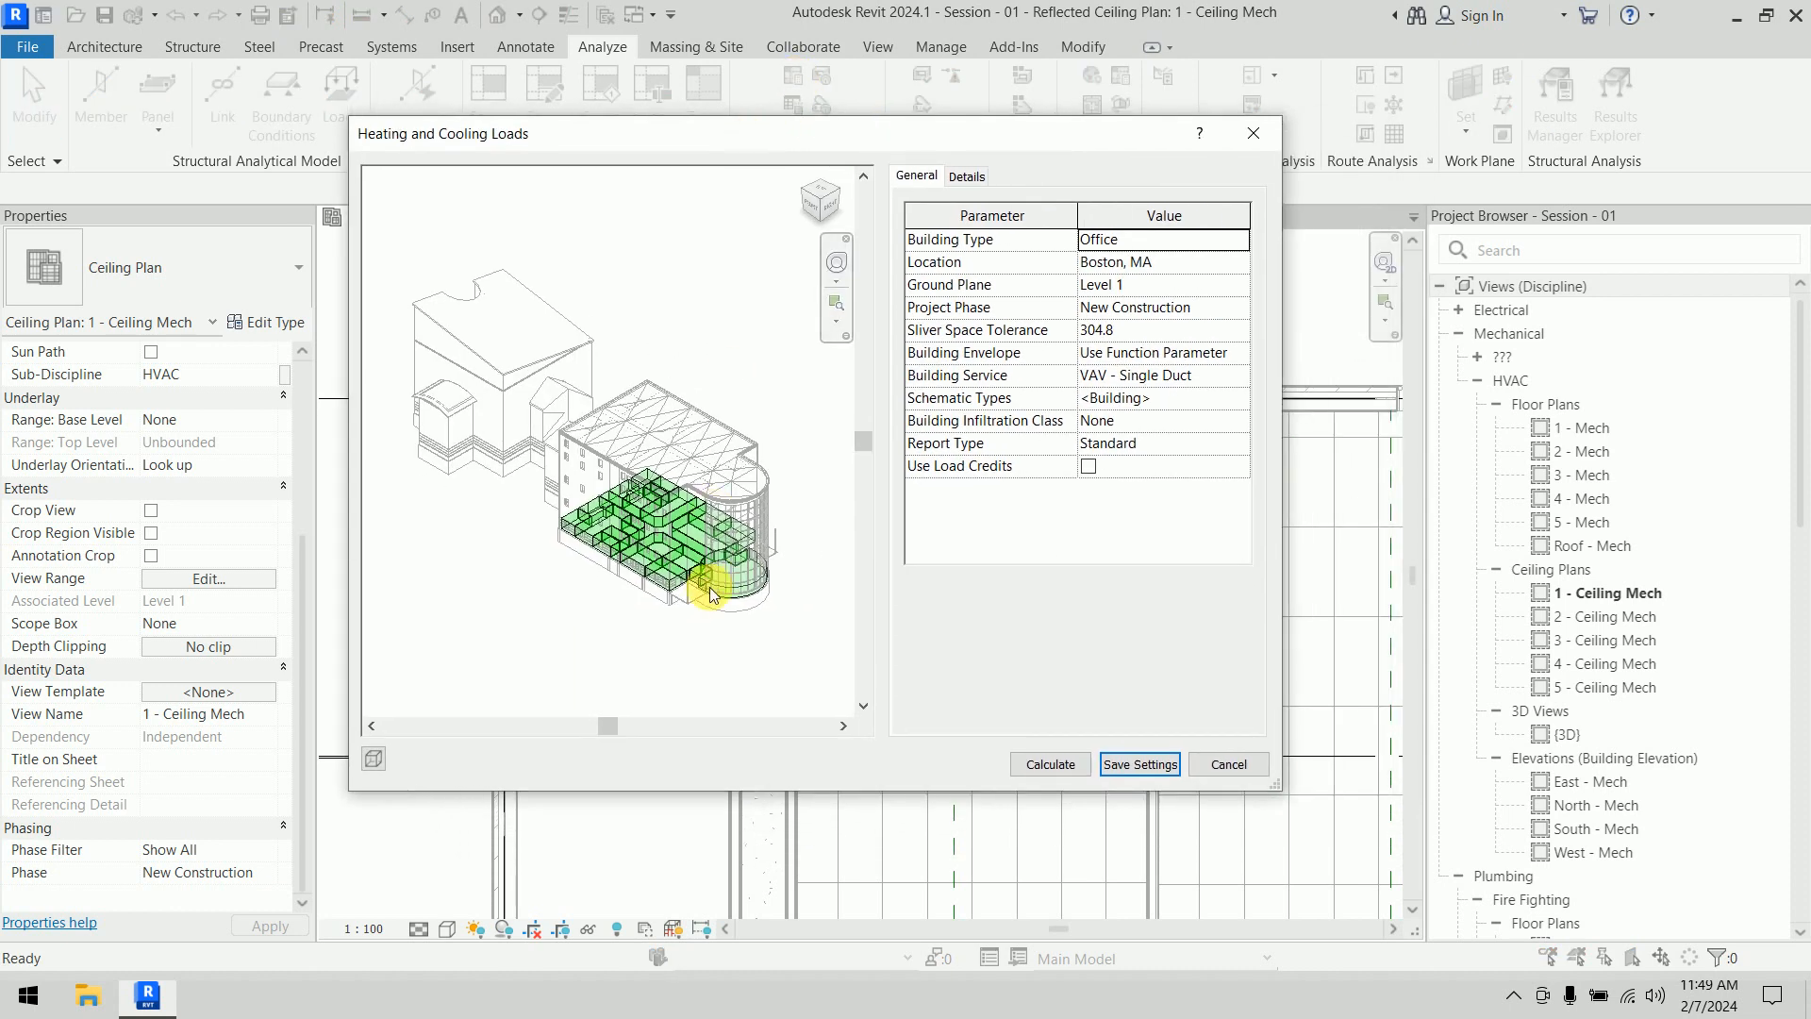
{"action": "scroll", "coordinate": [709, 584], "scroll_direction": "up", "scroll_amount": 4}
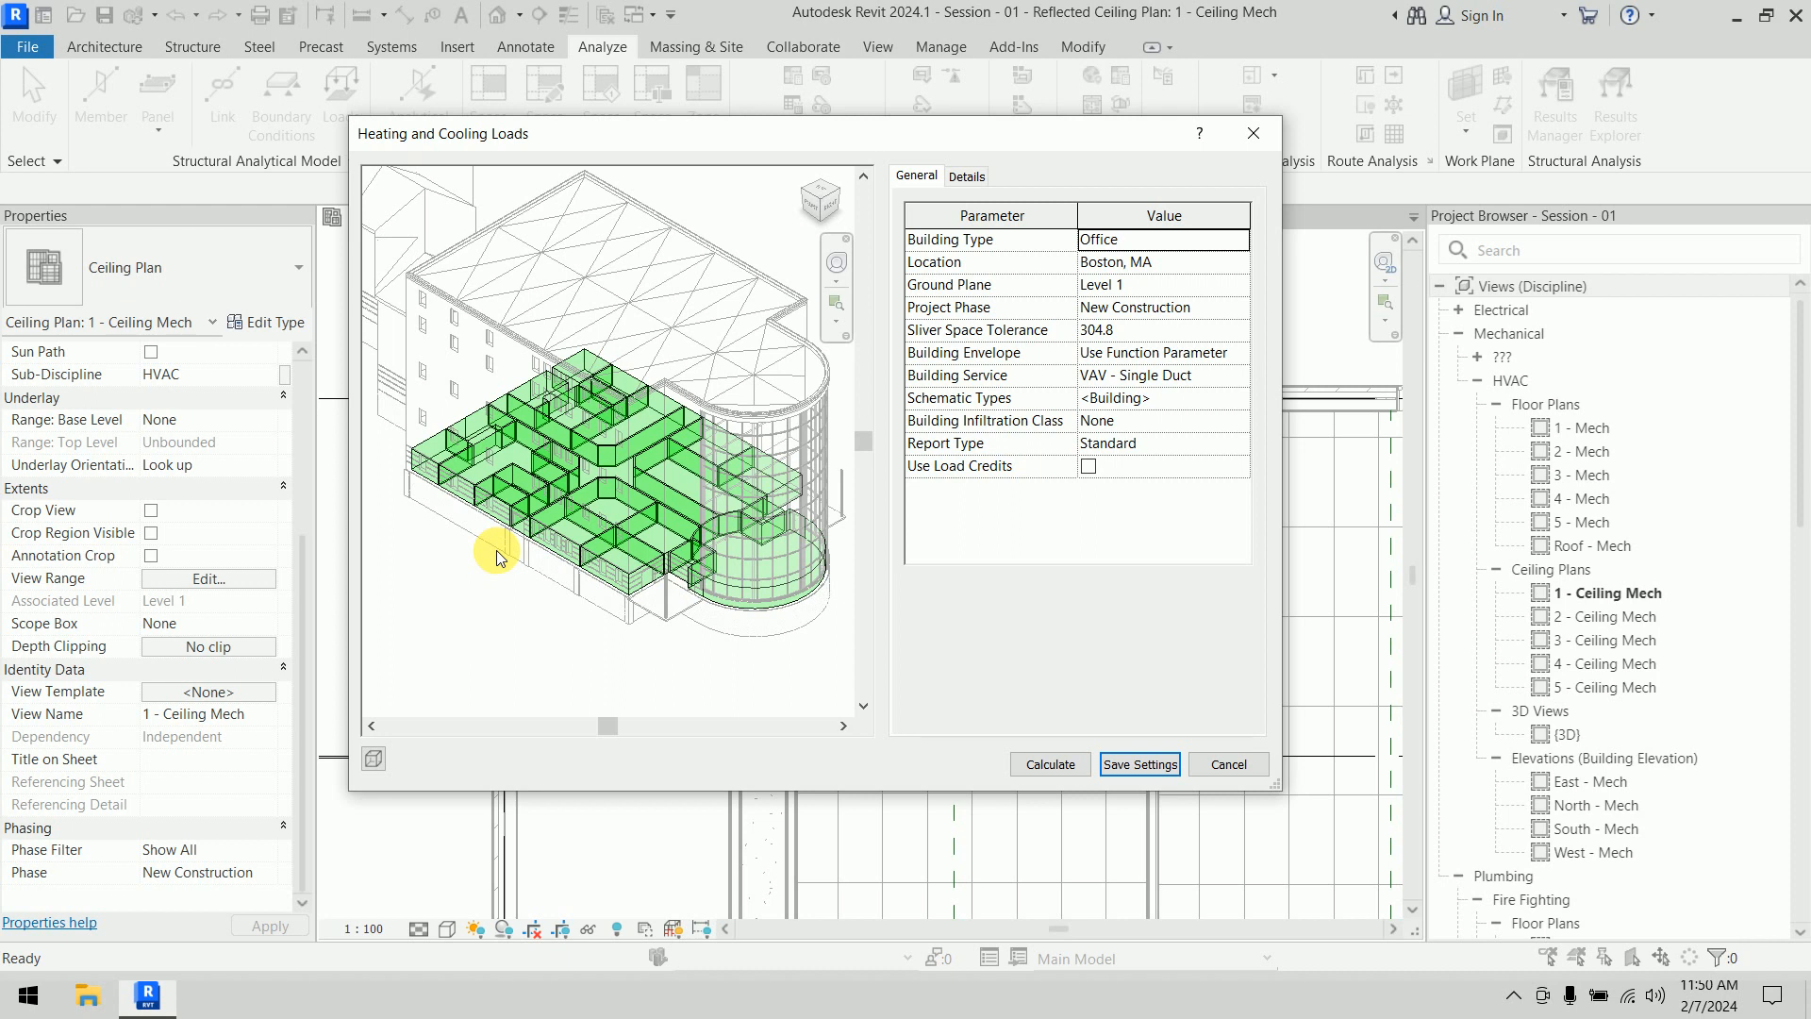
Review the available building types for the loads analysis and keep Office
{"action": "left_click", "coordinate": [1236, 247]}
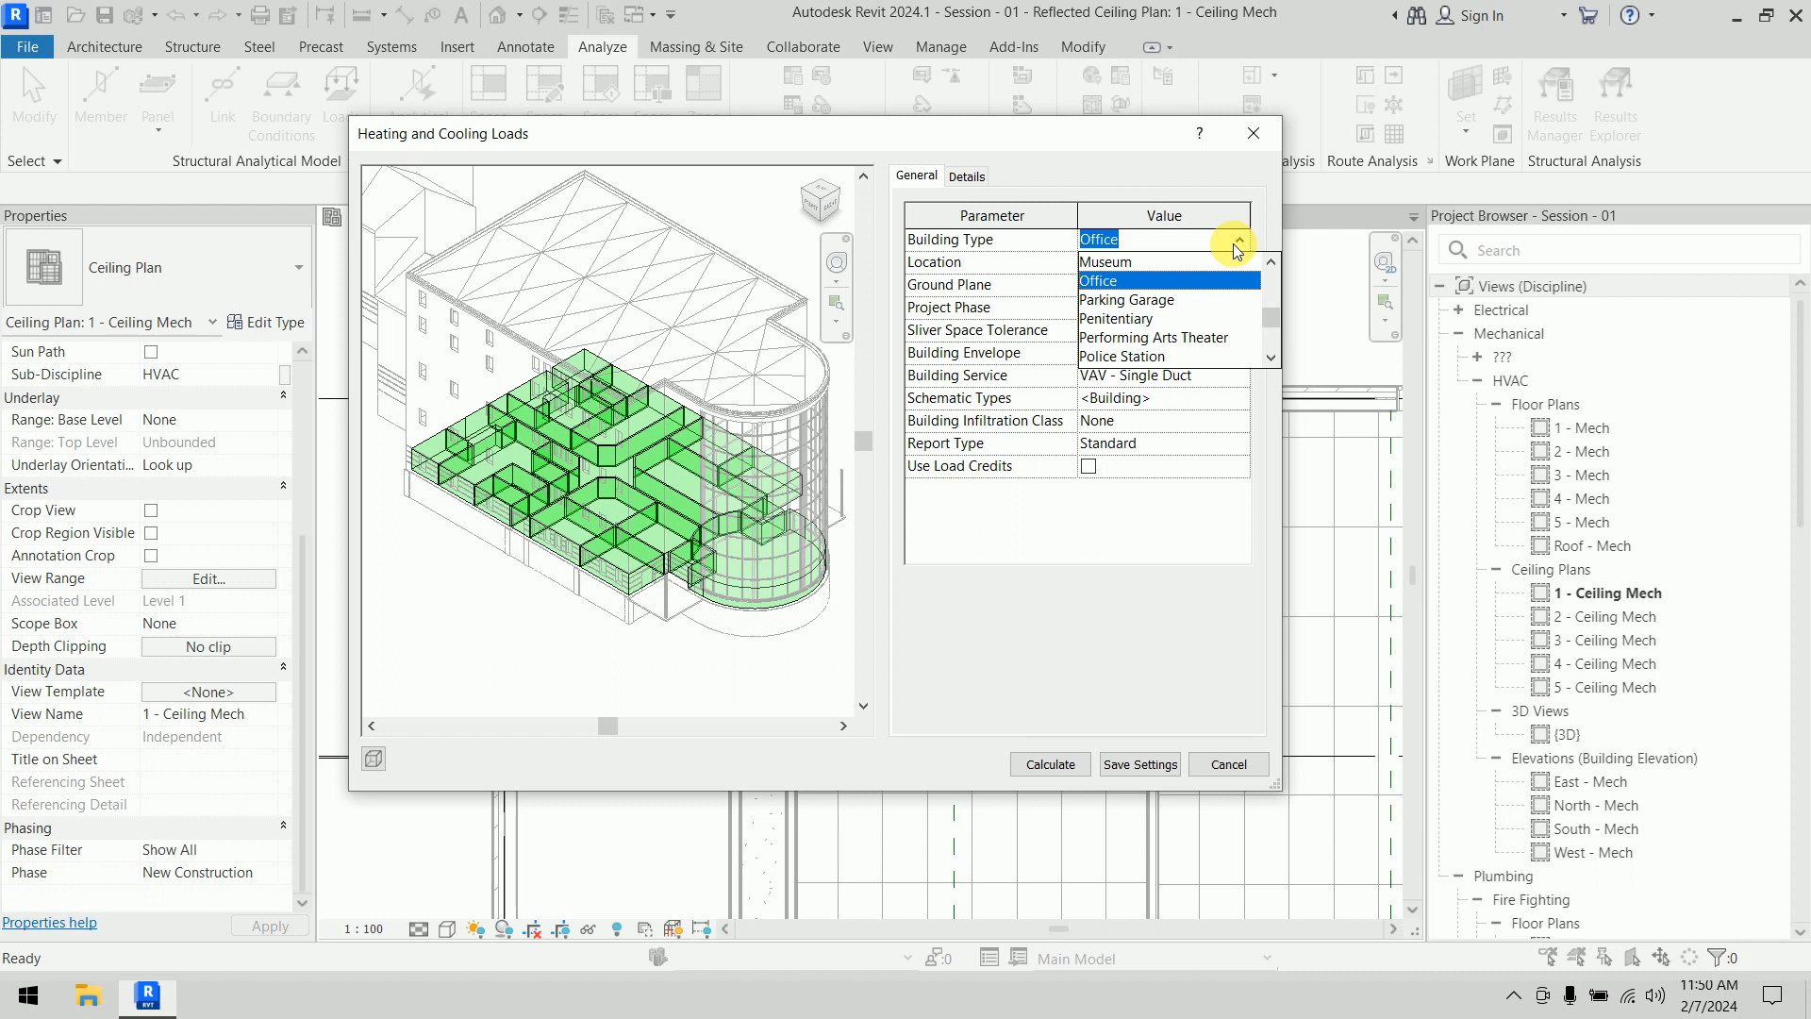
{"action": "scroll", "coordinate": [1188, 307], "scroll_direction": "down", "scroll_amount": 2}
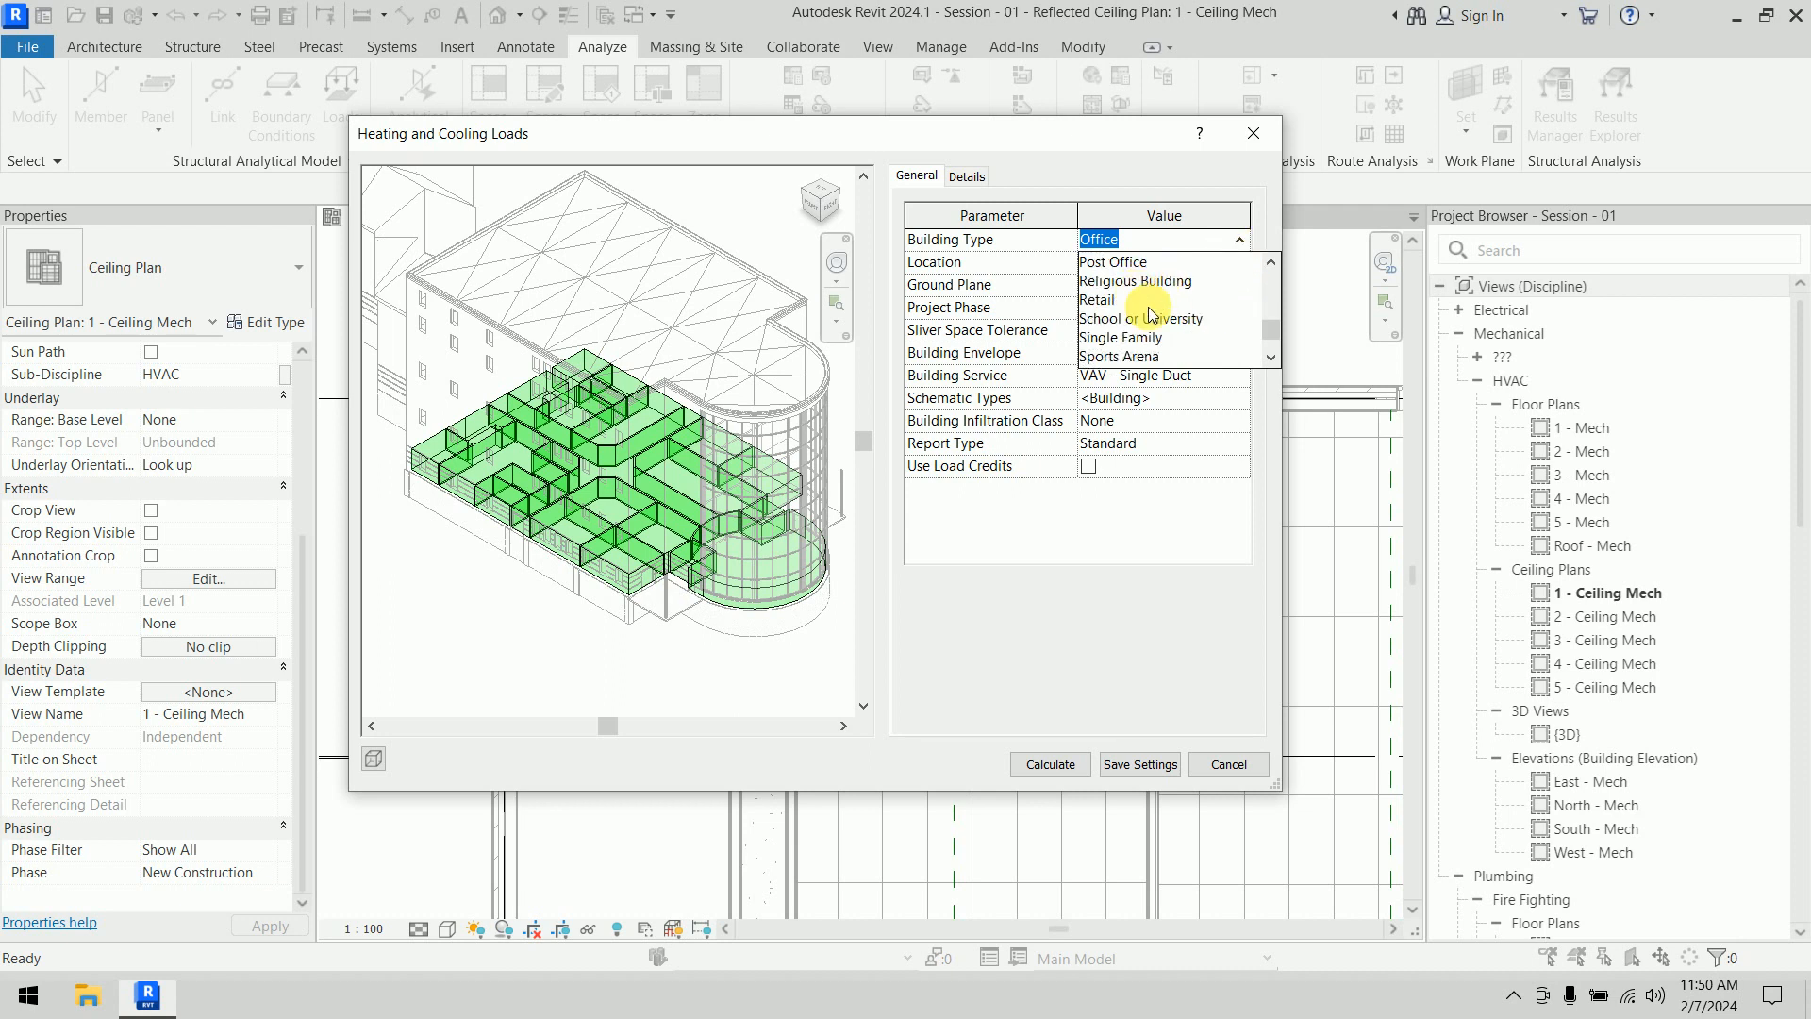
{"action": "scroll", "coordinate": [1158, 327], "scroll_direction": "down", "scroll_amount": 2}
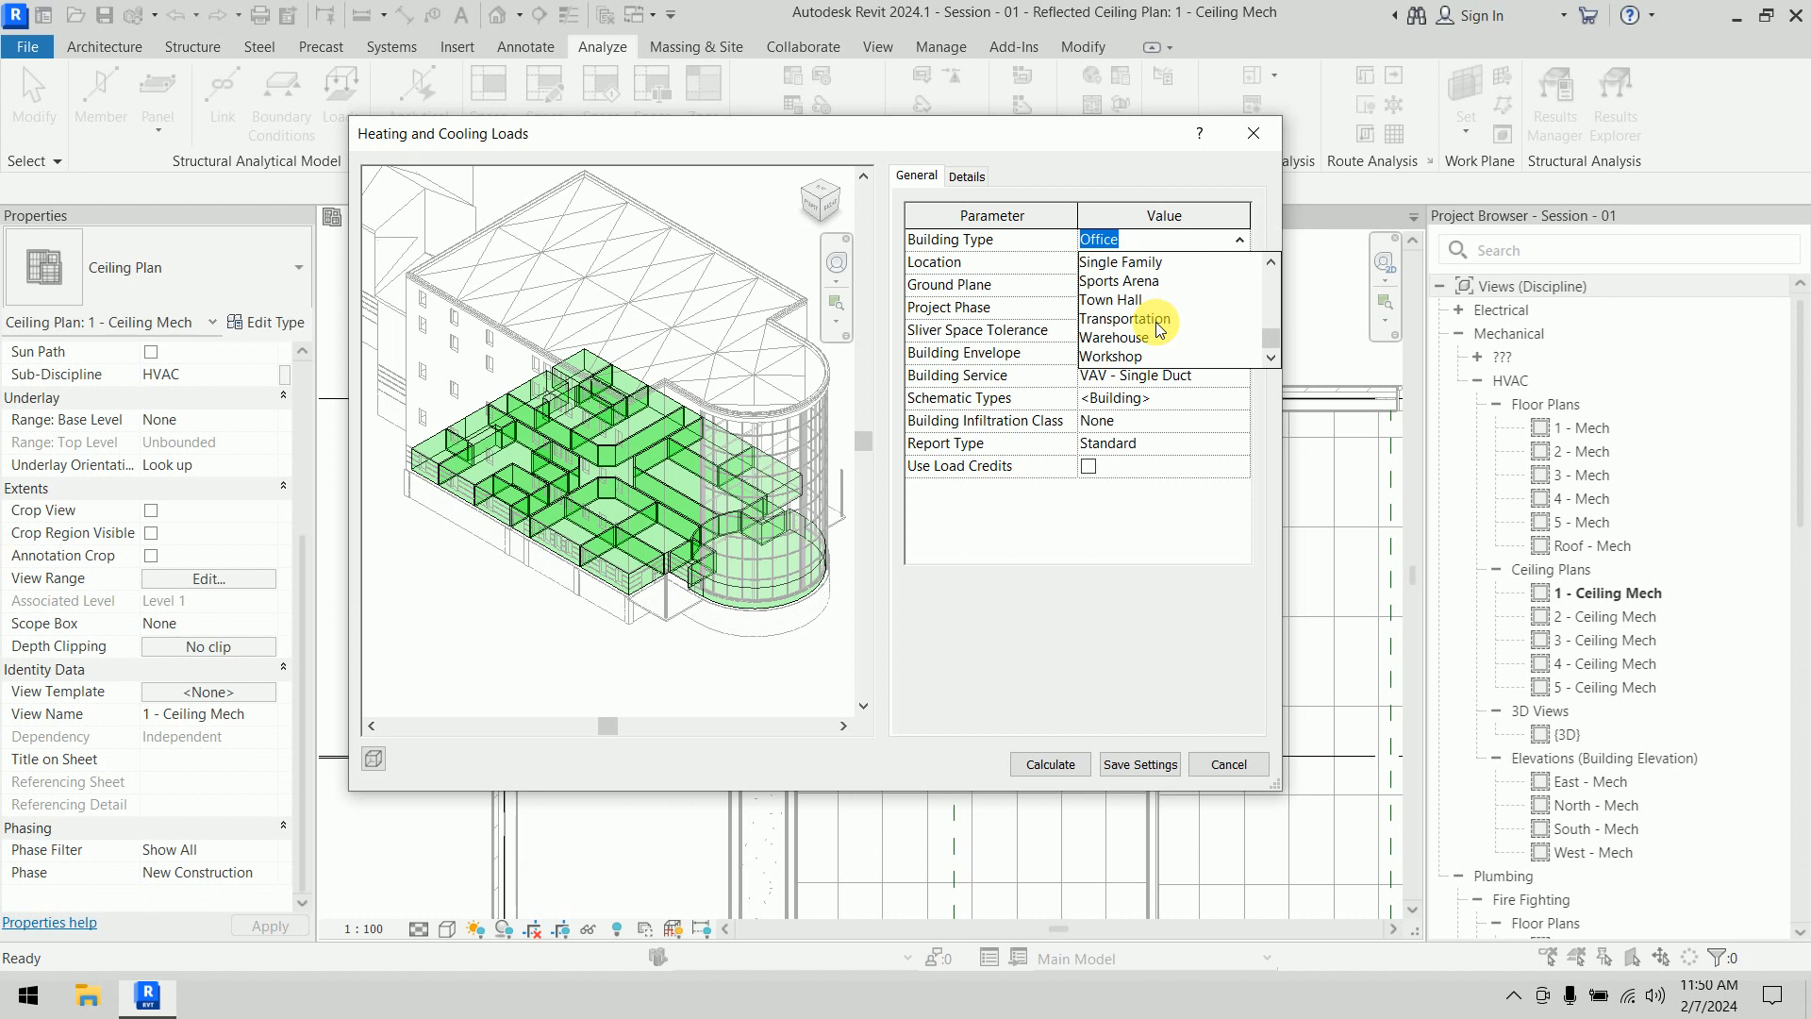
{"action": "scroll", "coordinate": [1160, 330], "scroll_direction": "up", "scroll_amount": 9}
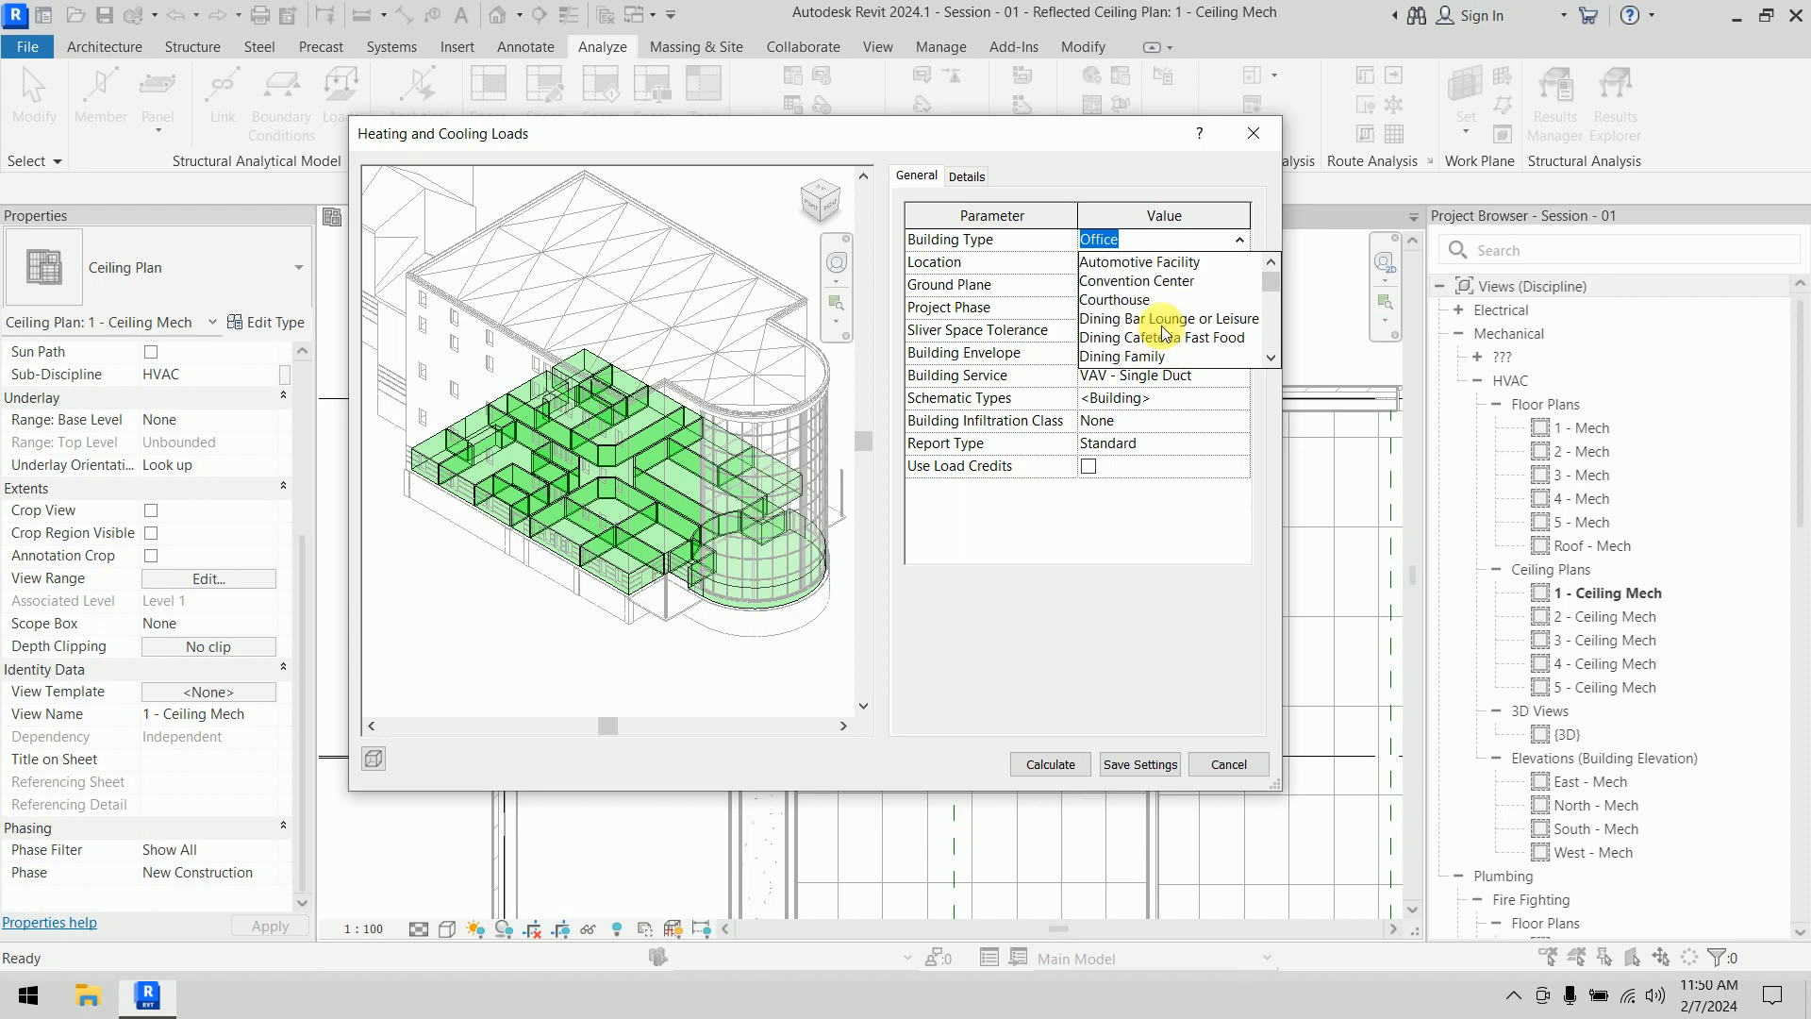
{"action": "scroll", "coordinate": [1164, 333], "scroll_direction": "down", "scroll_amount": 1}
{"action": "left_click", "coordinate": [1177, 247]}
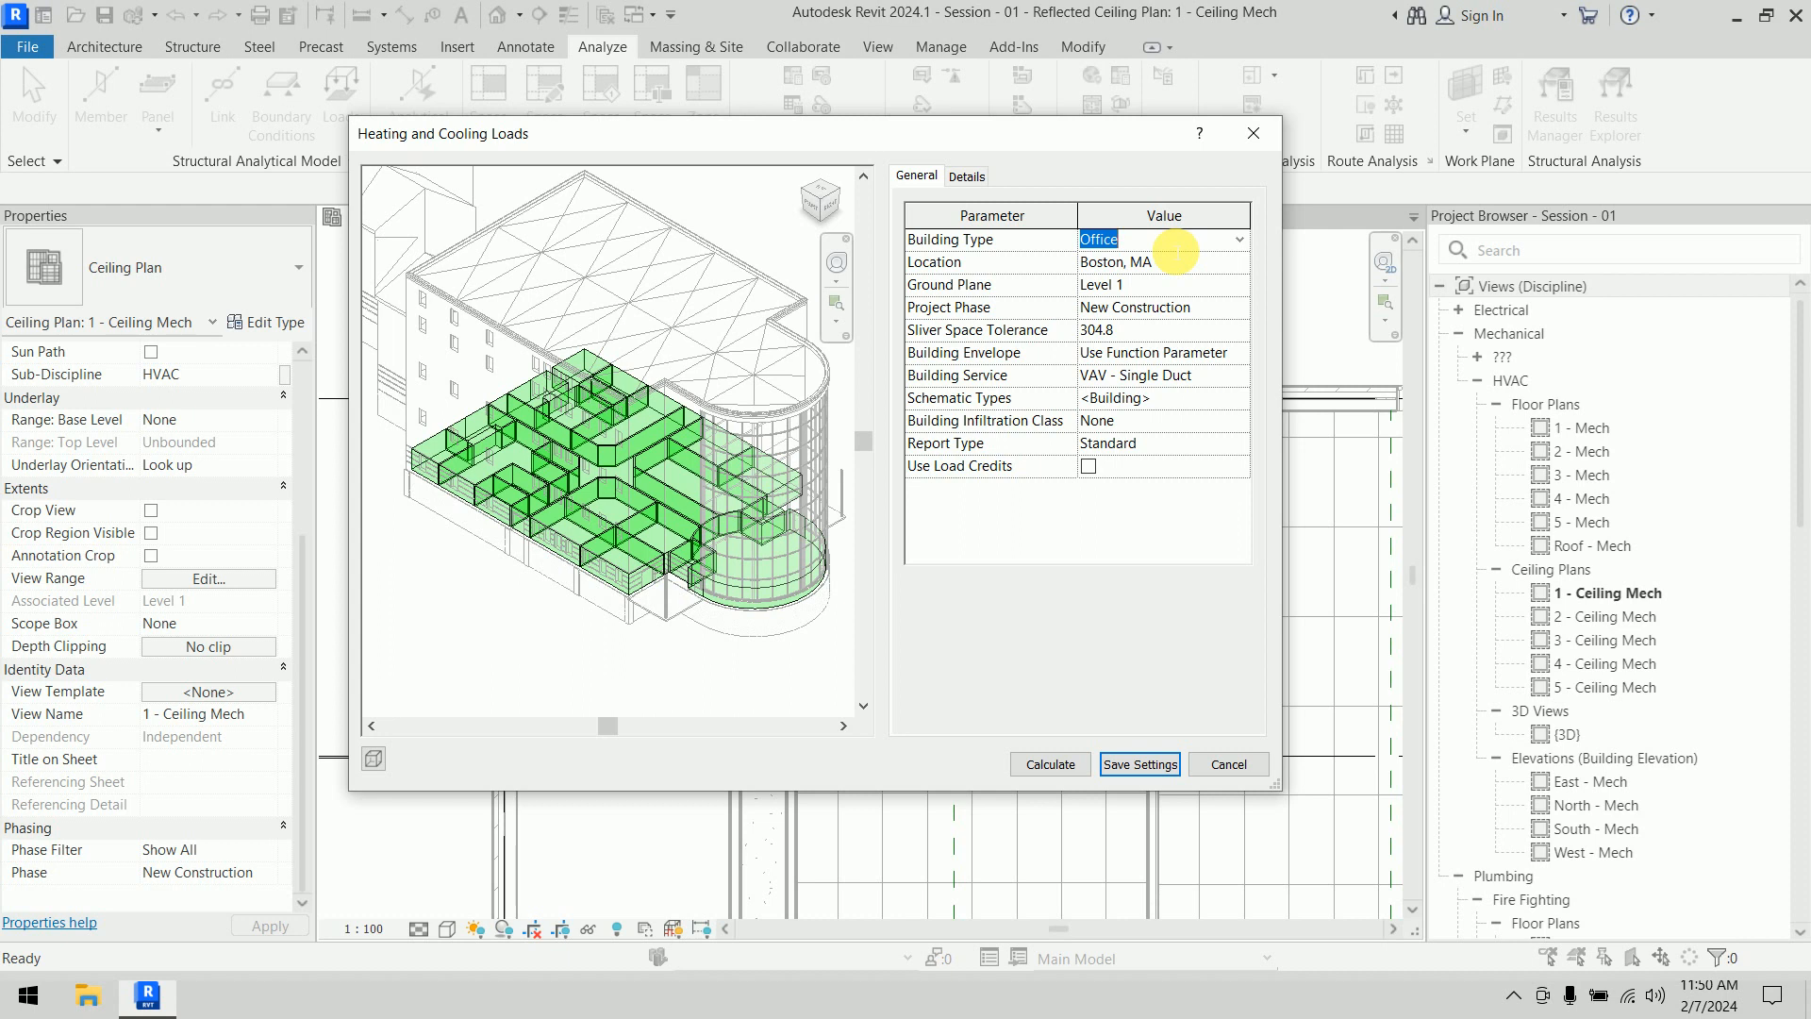
Set the project location to New Delhi, India from the Default City List
{"action": "left_click", "coordinate": [1190, 266]}
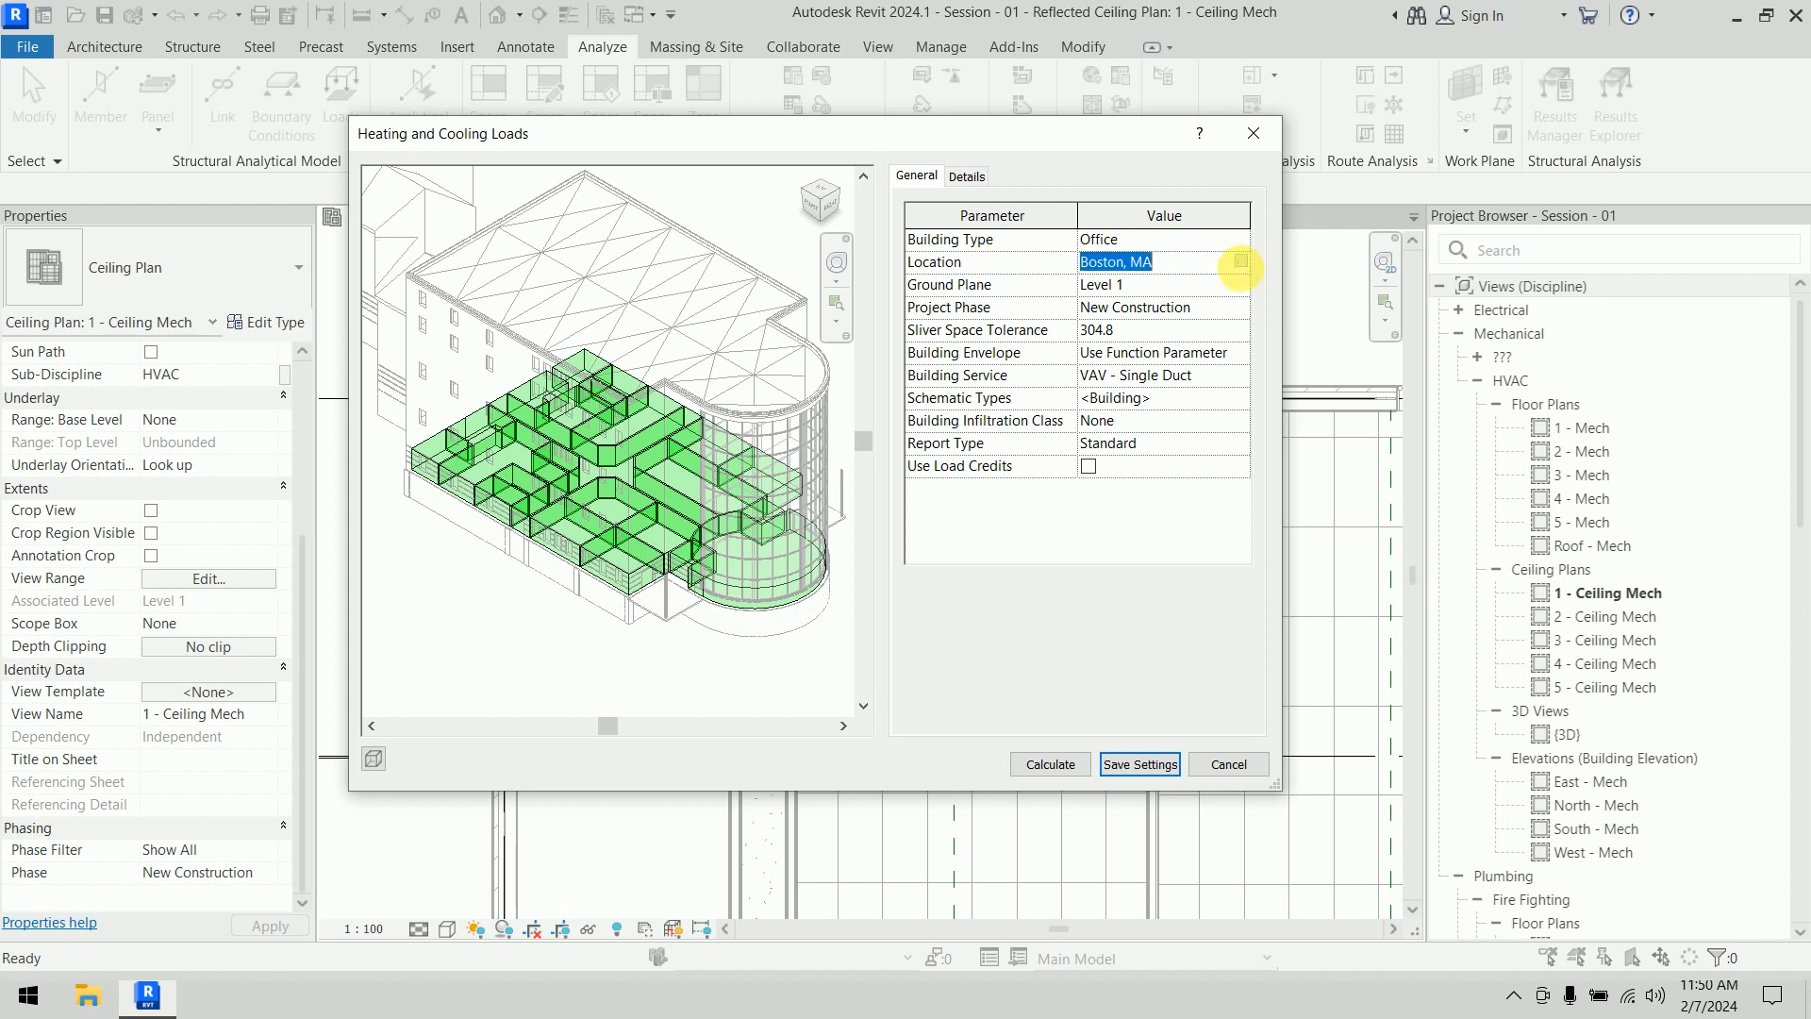
{"action": "left_click", "coordinate": [1241, 263]}
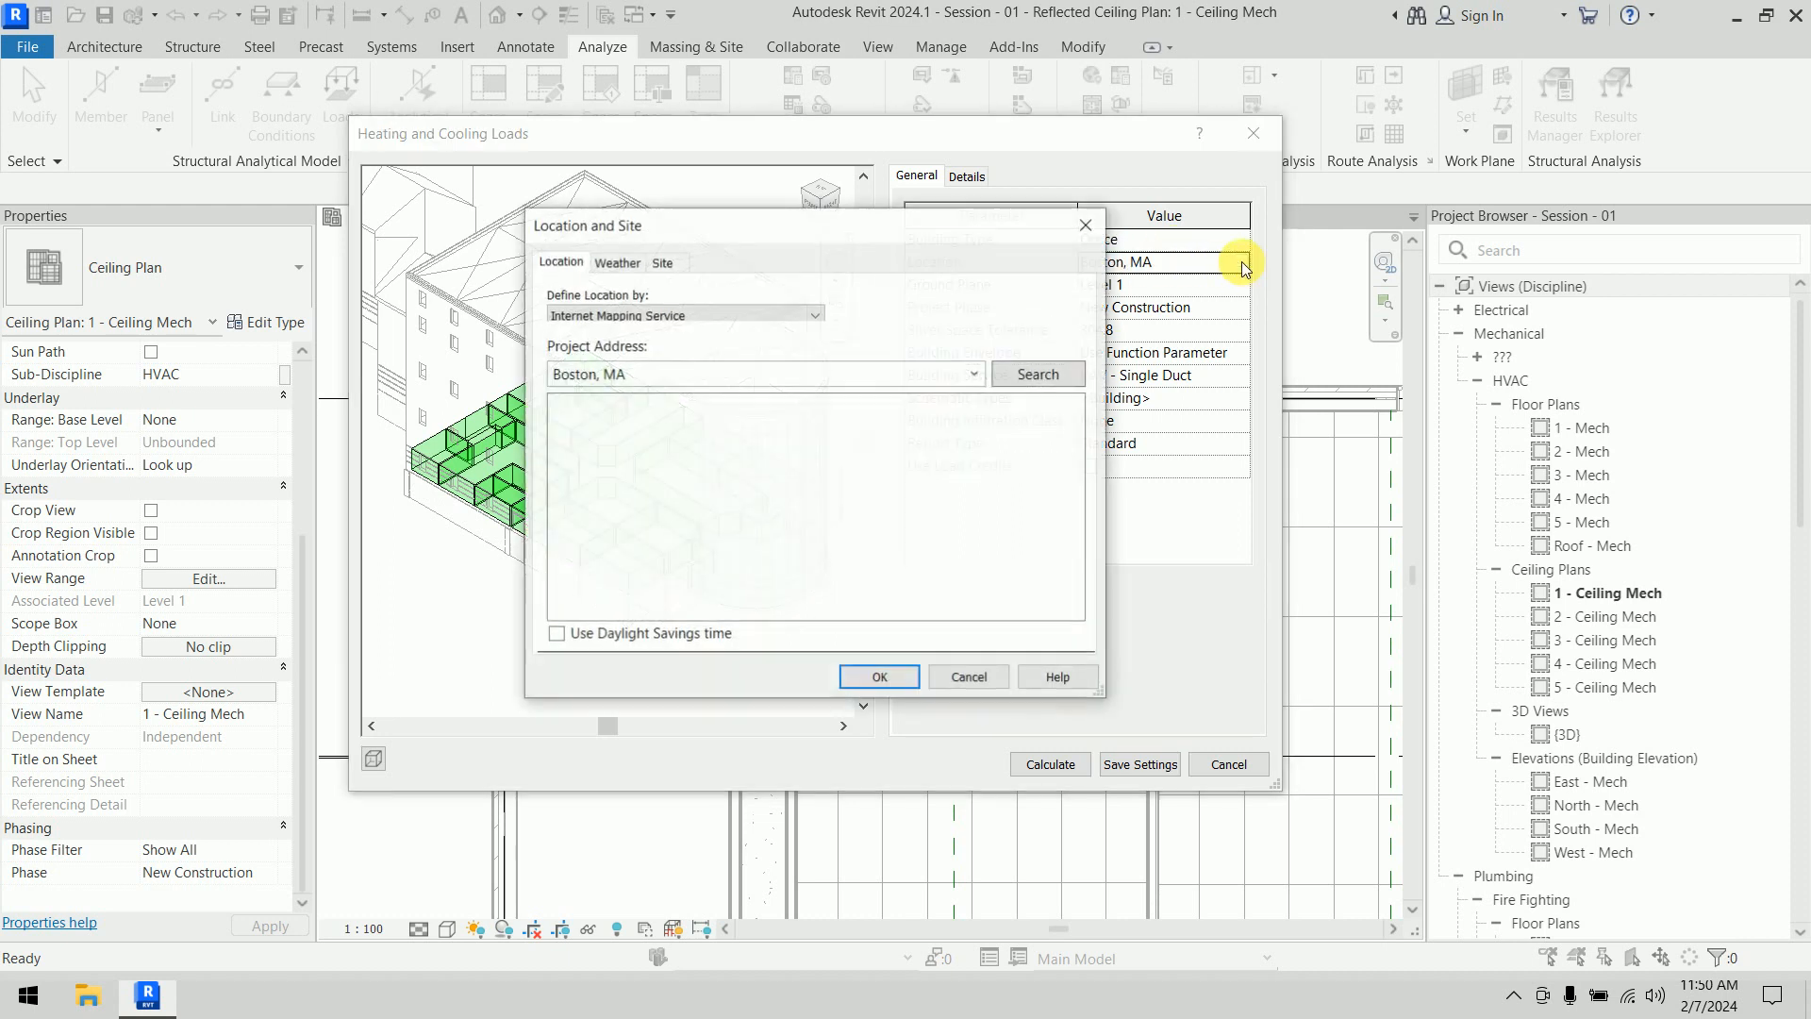
{"action": "left_click_drag", "start_coordinate": [760, 224], "coordinate": [422, 302]}
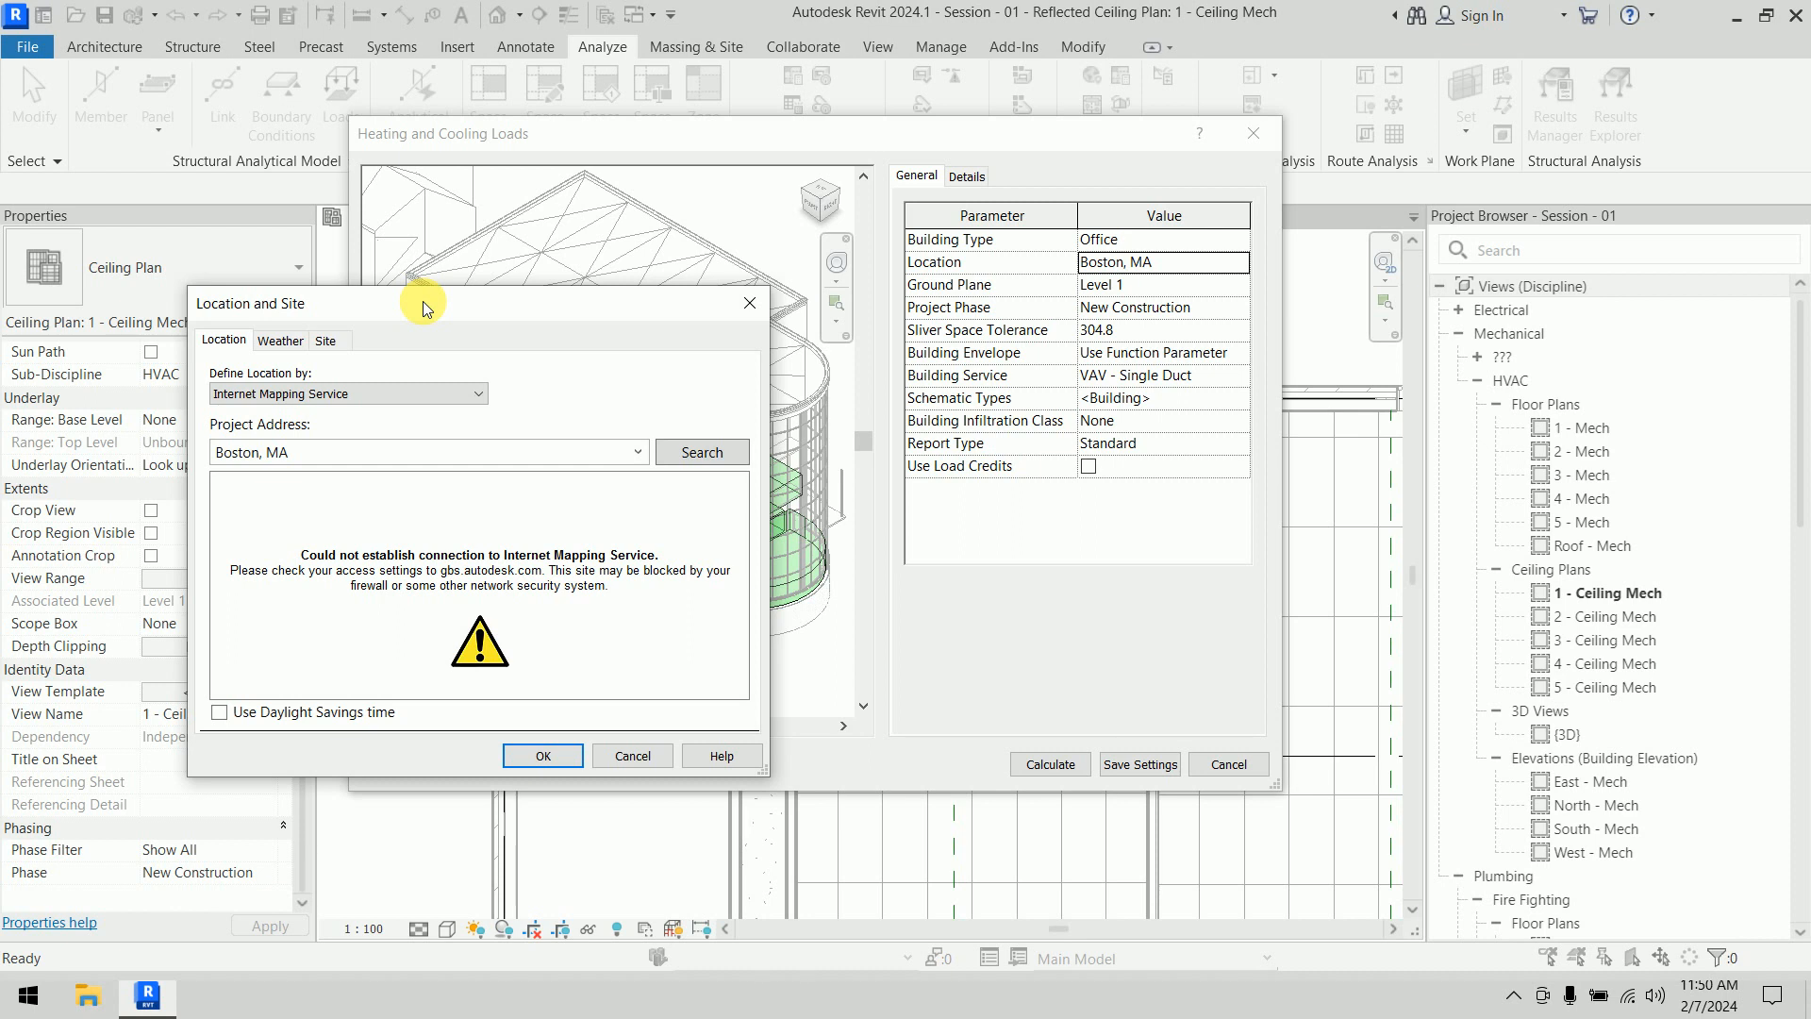
{"action": "left_click", "coordinate": [389, 392]}
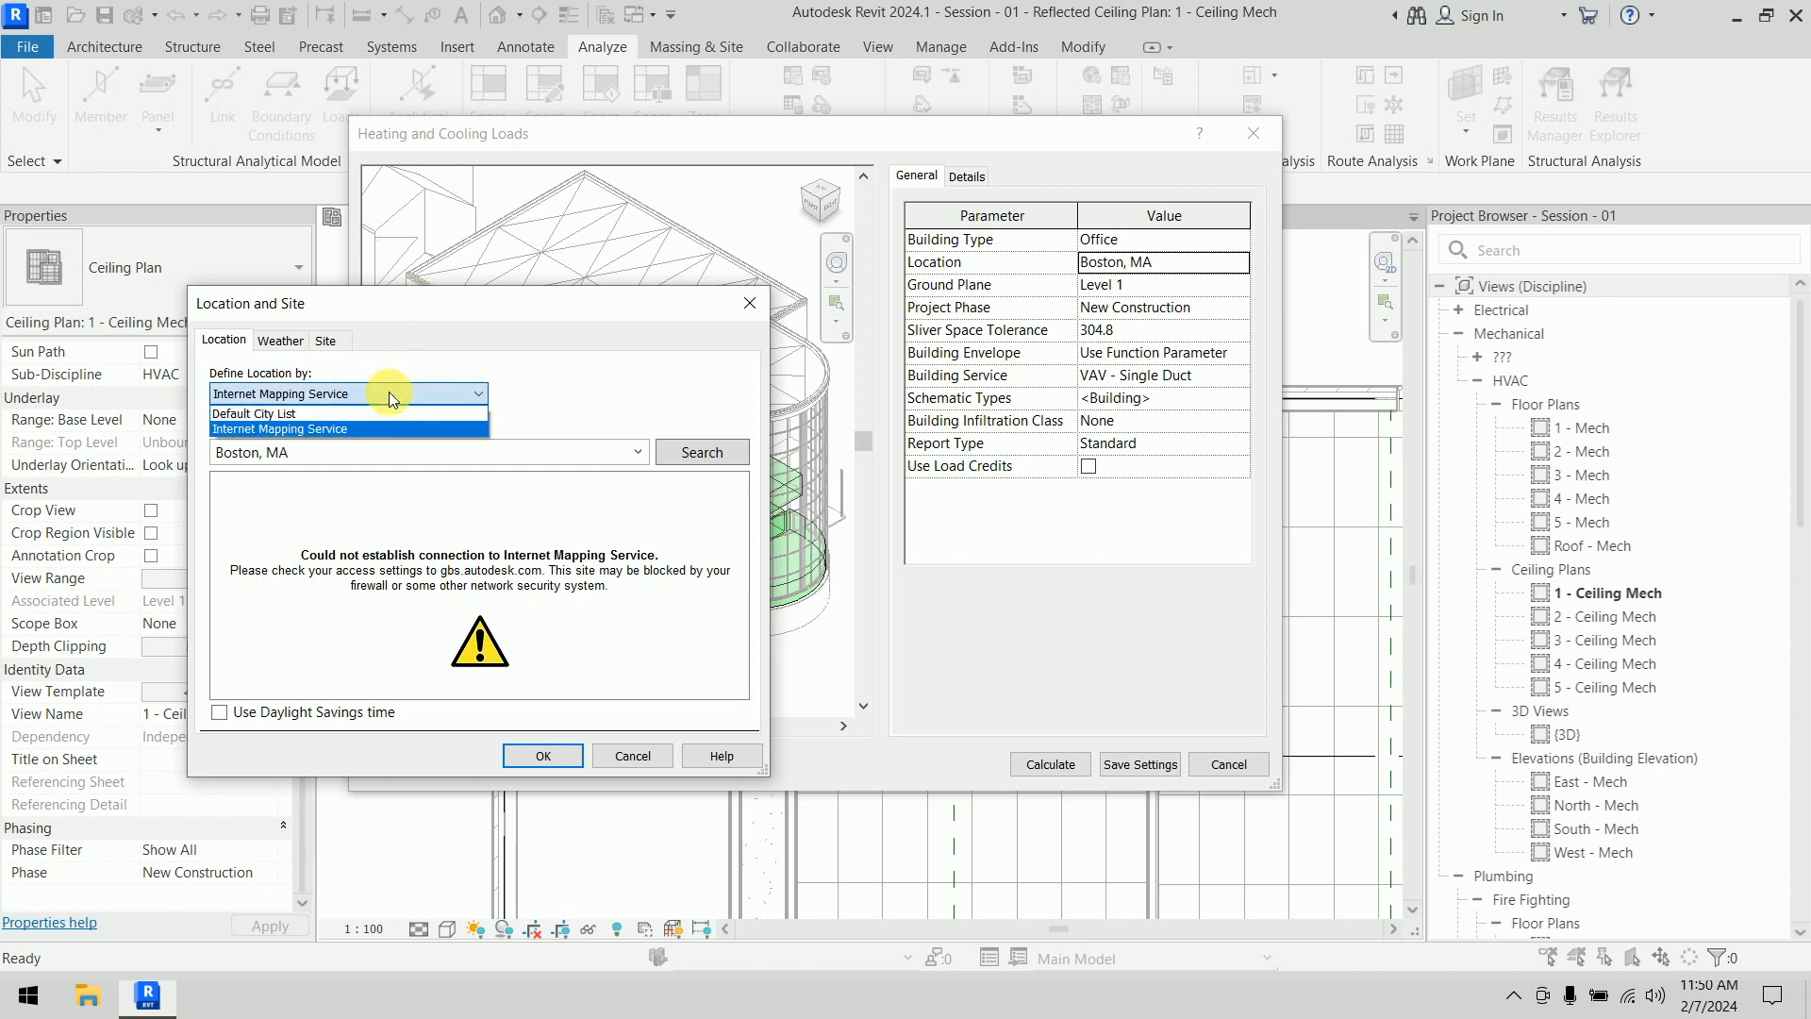
{"action": "left_click", "coordinate": [389, 415]}
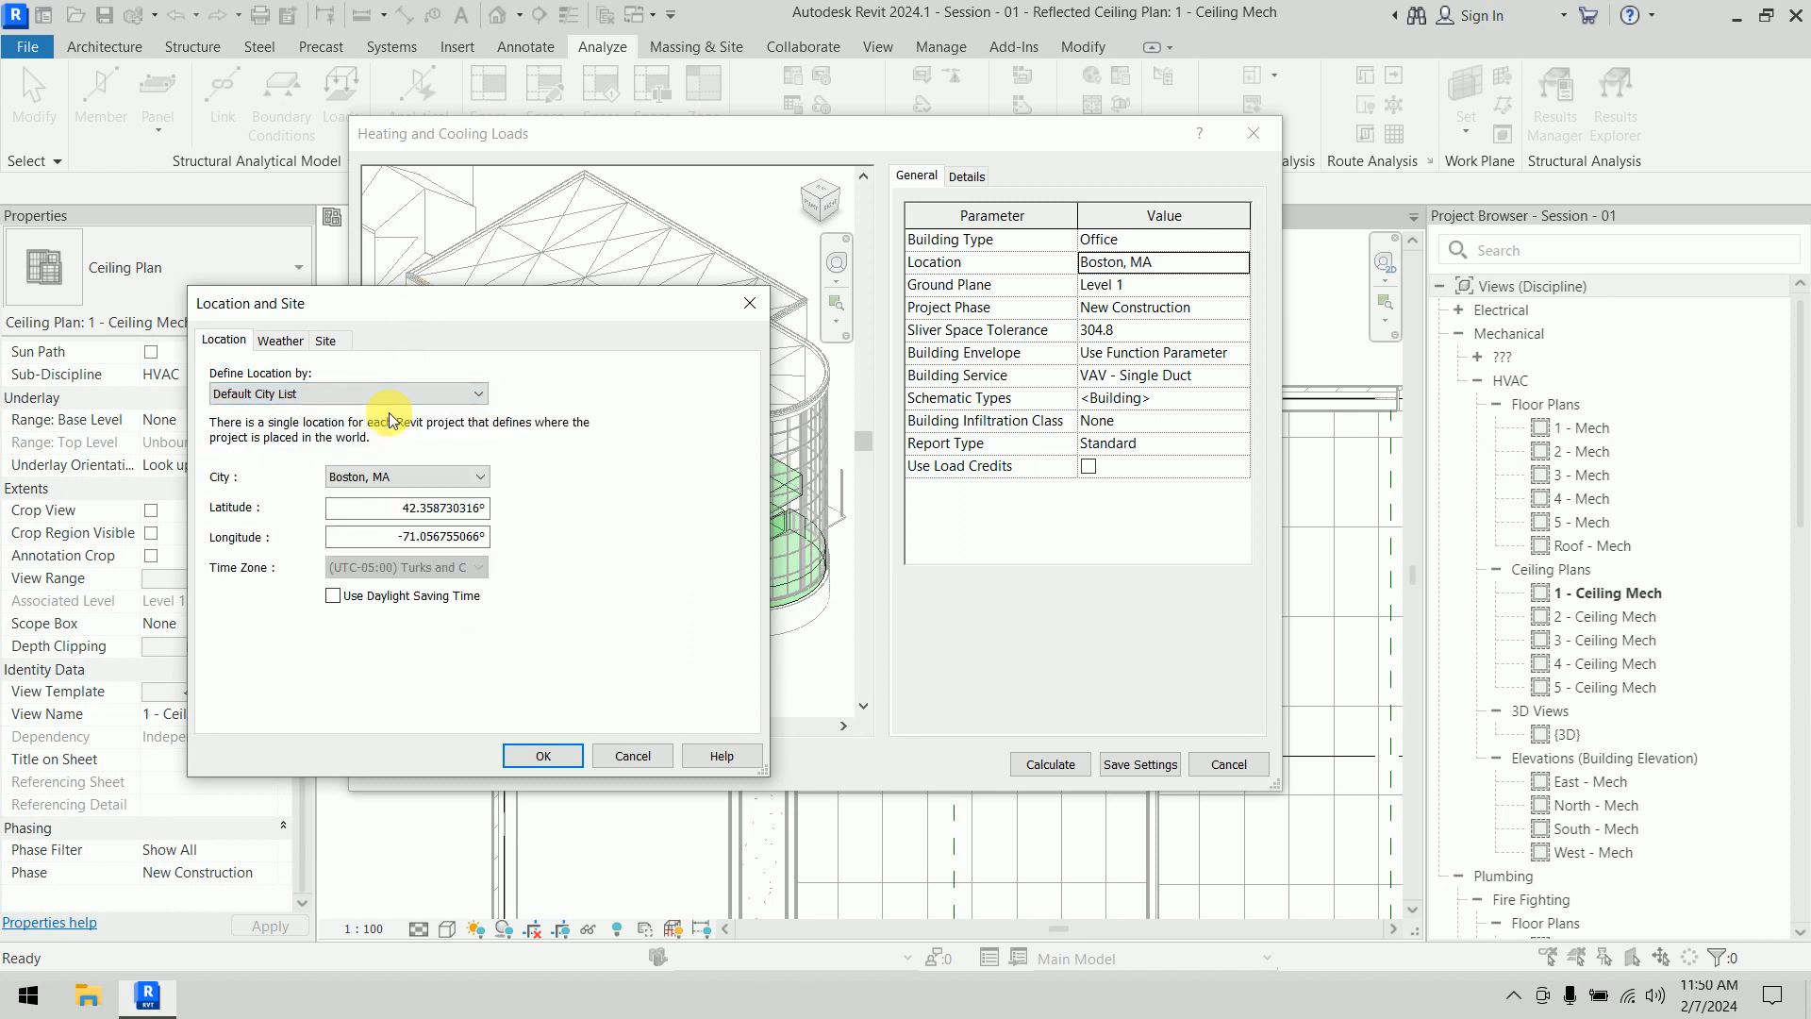
{"action": "left_click", "coordinate": [423, 476]}
{"action": "left_click_drag", "start_coordinate": [551, 557], "coordinate": [563, 515]}
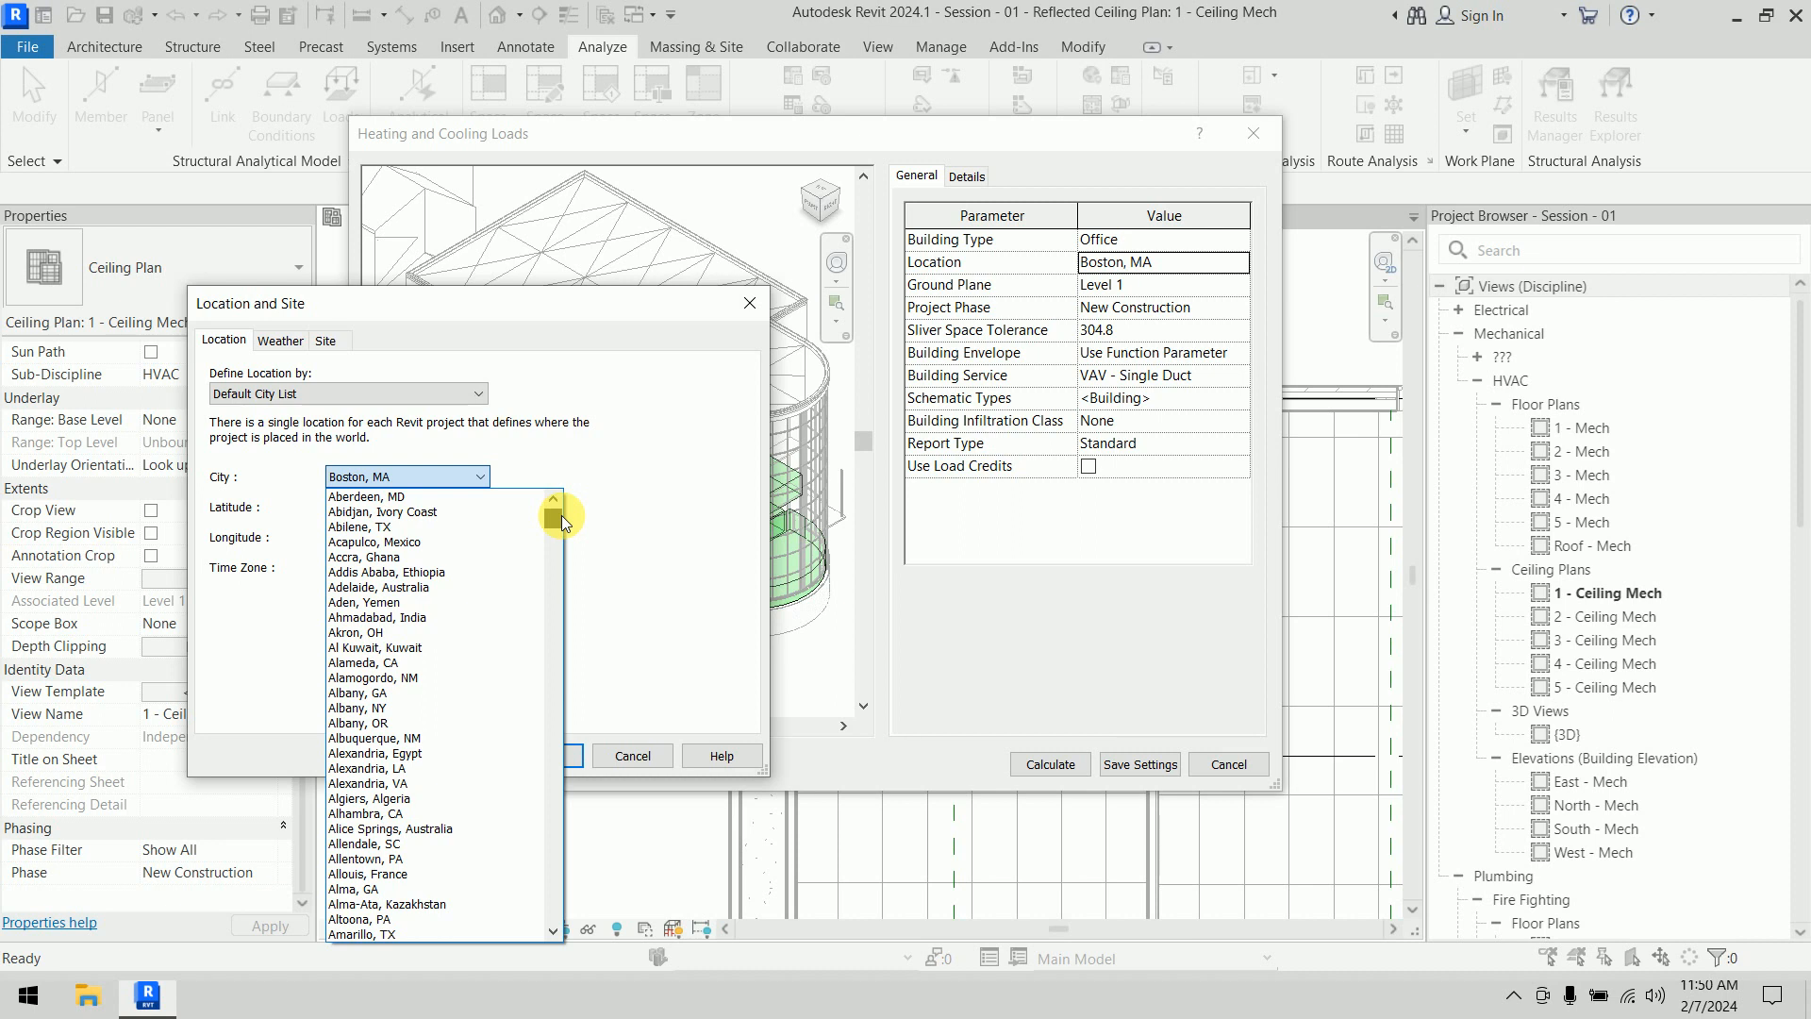
{"action": "left_click_drag", "start_coordinate": [562, 518], "coordinate": [577, 766]}
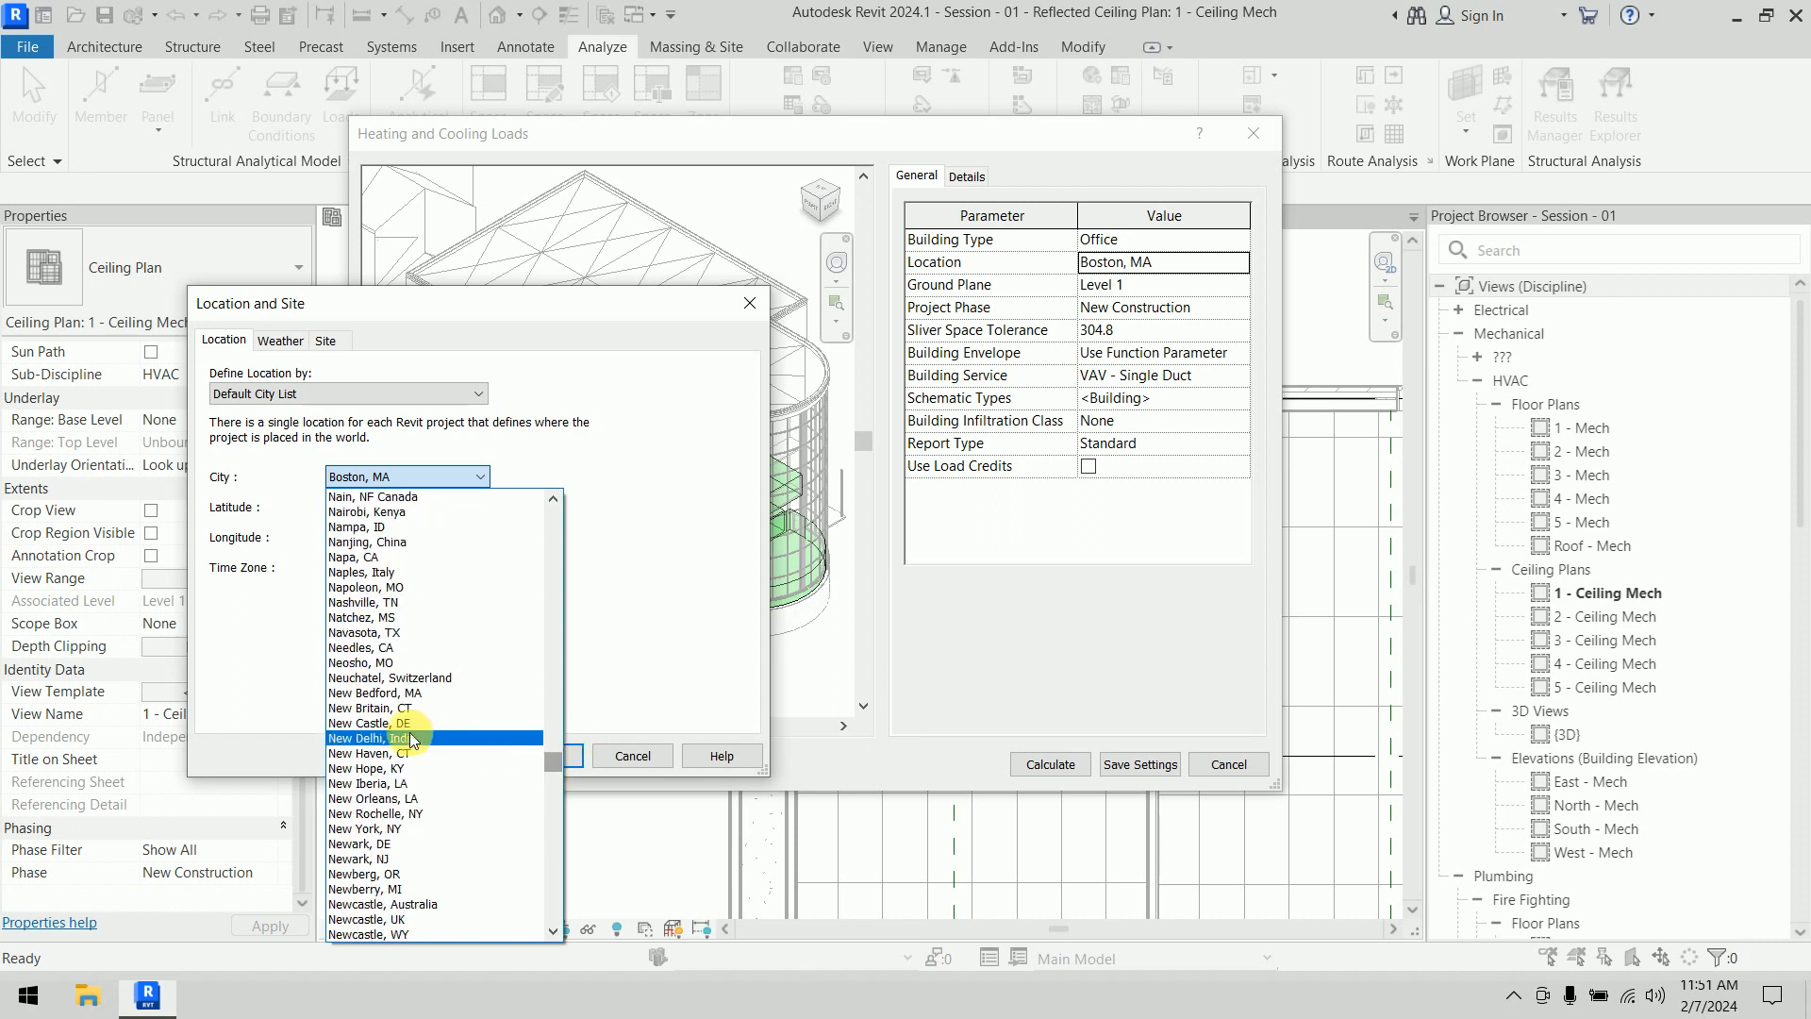
{"action": "left_click", "coordinate": [378, 738]}
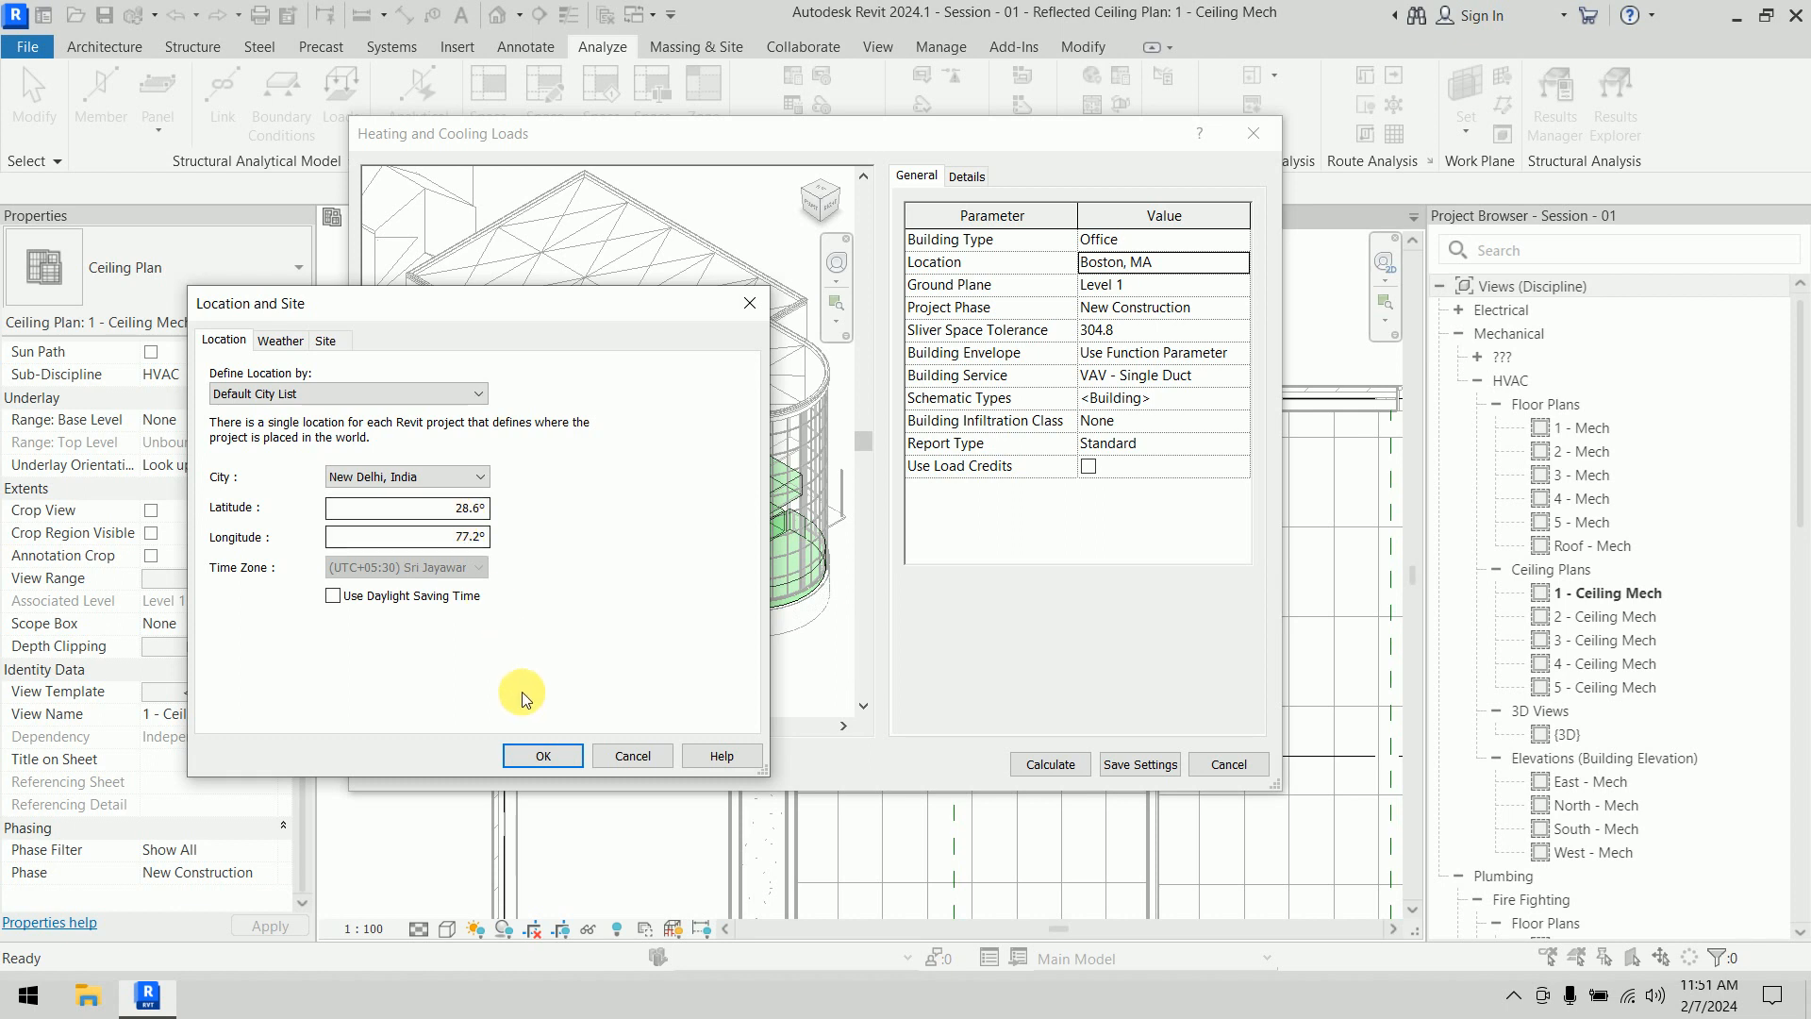
{"action": "left_click", "coordinate": [545, 757]}
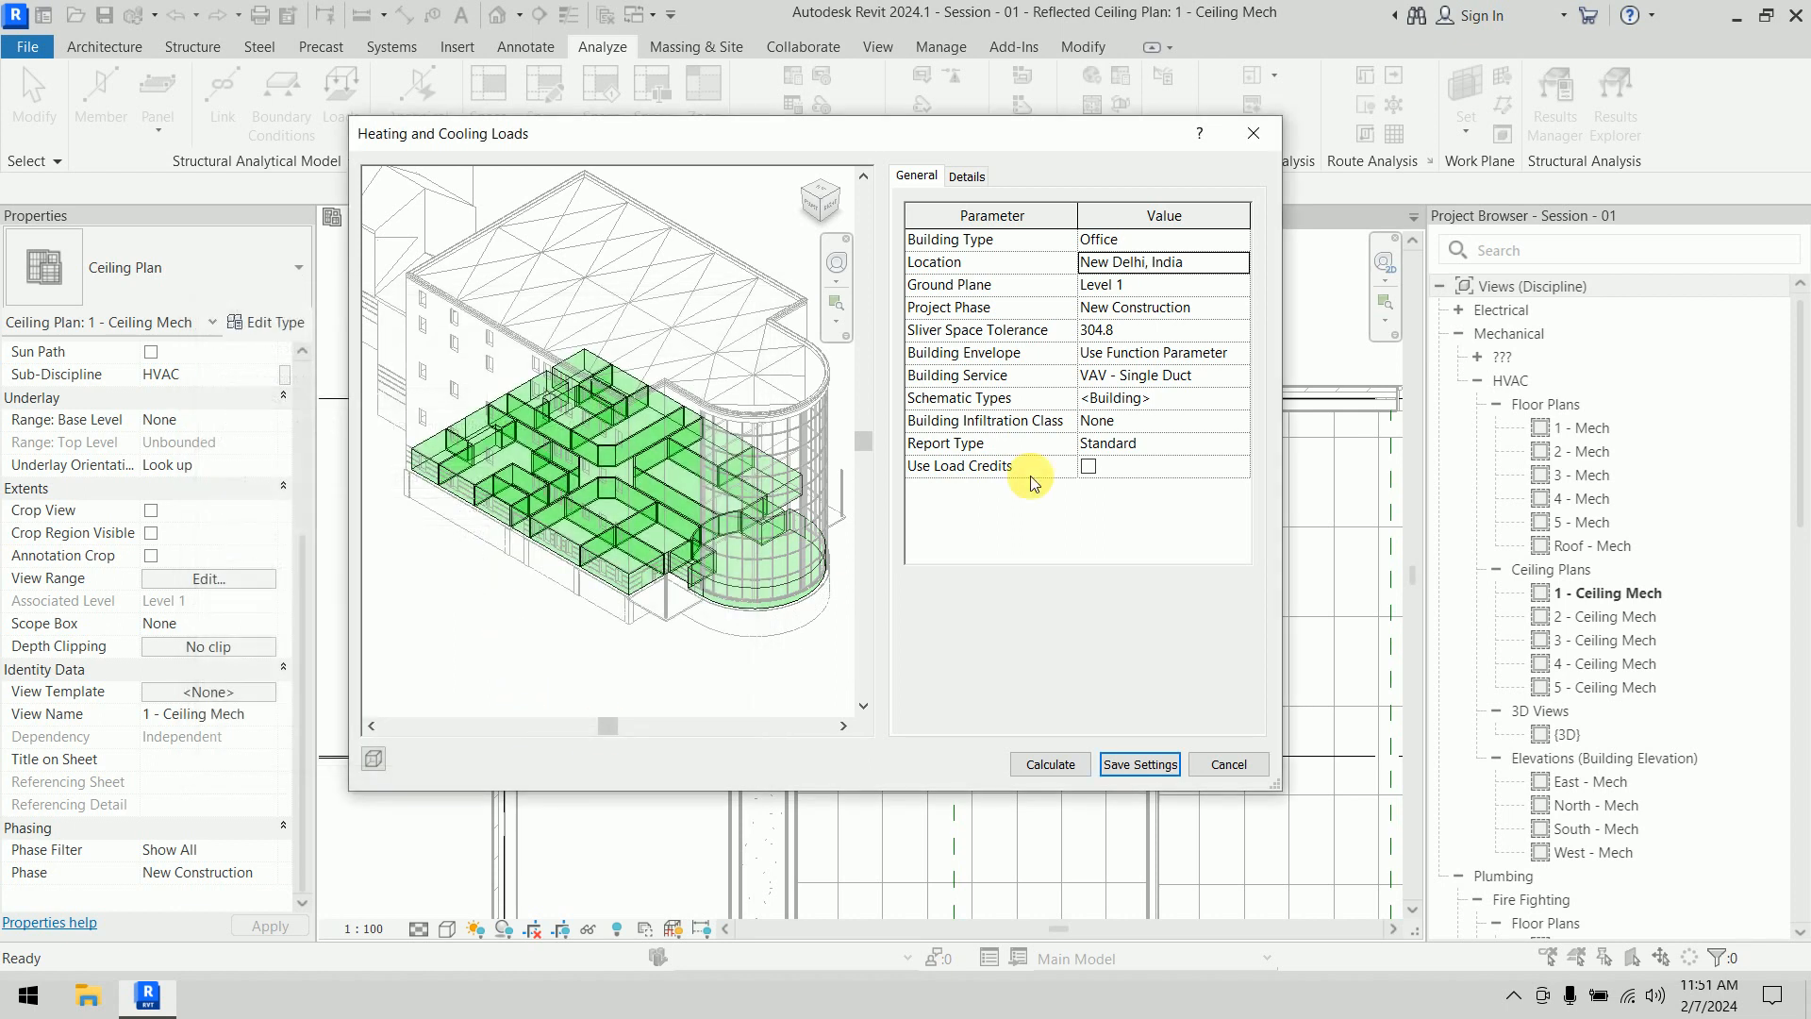
Examine the monthly cooling design temperatures and the site definition of the New Delhi location
{"action": "left_click", "coordinate": [1243, 268]}
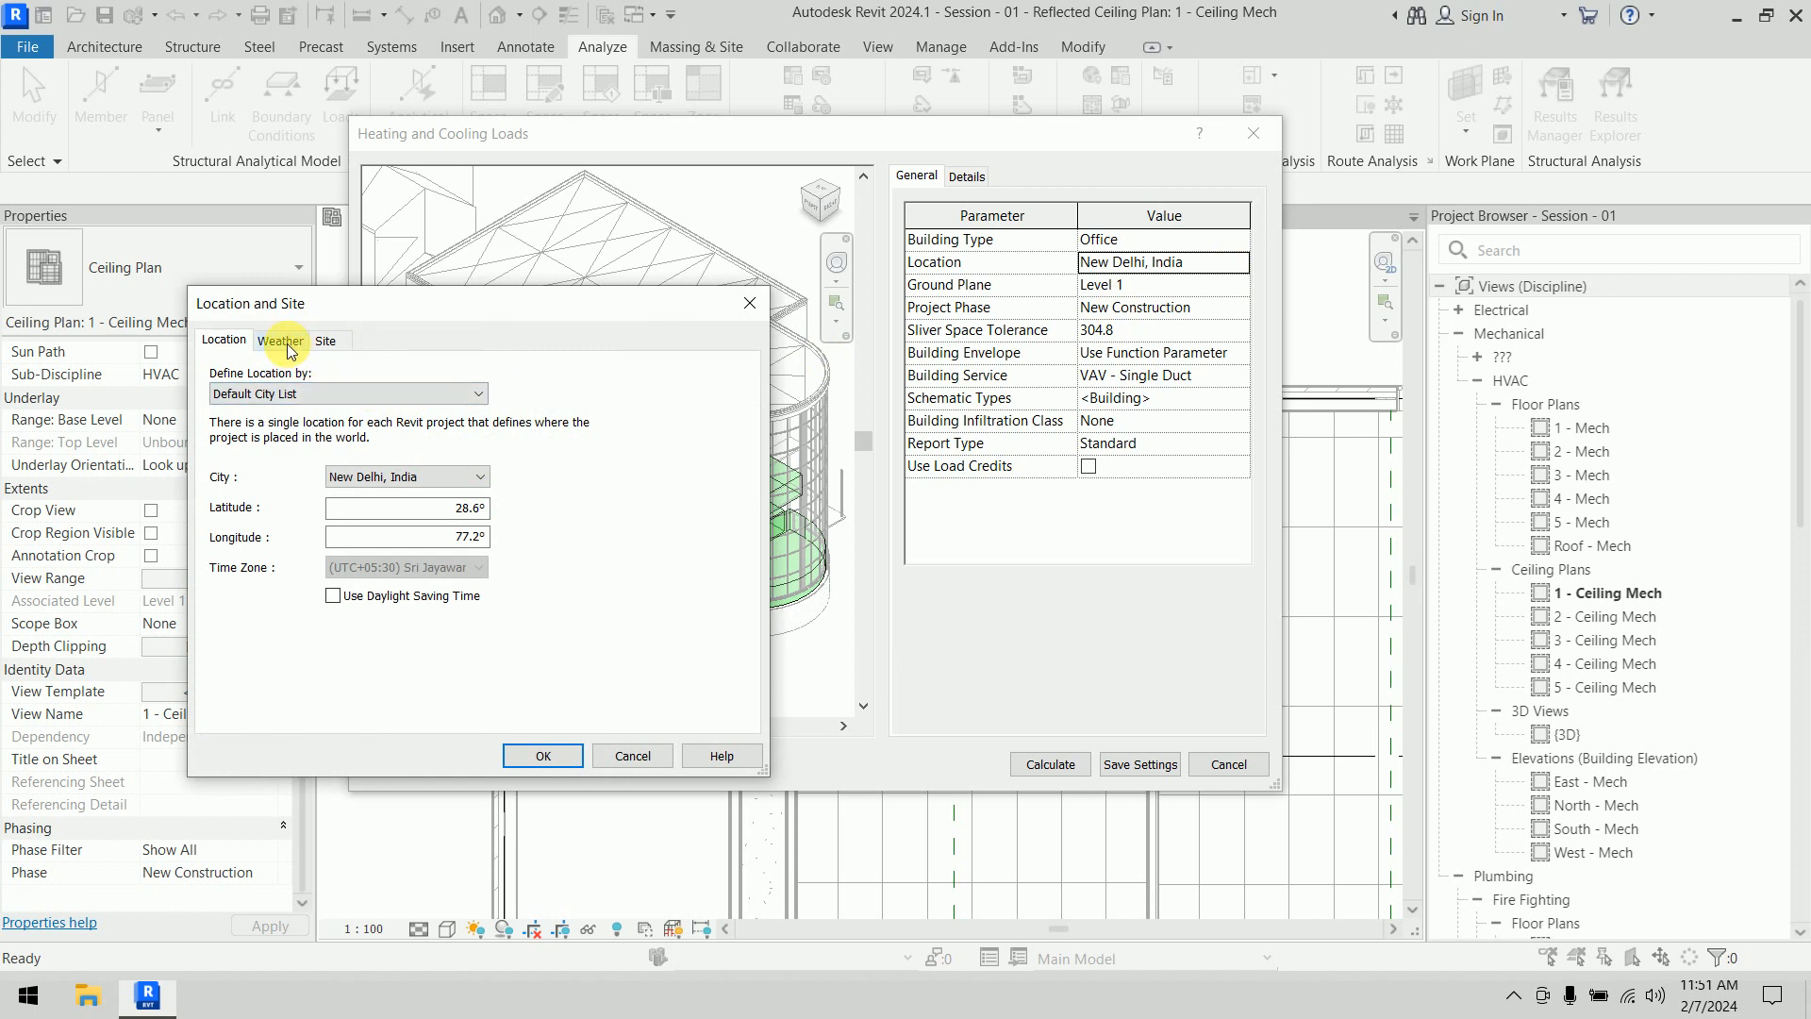
{"action": "left_click", "coordinate": [283, 342]}
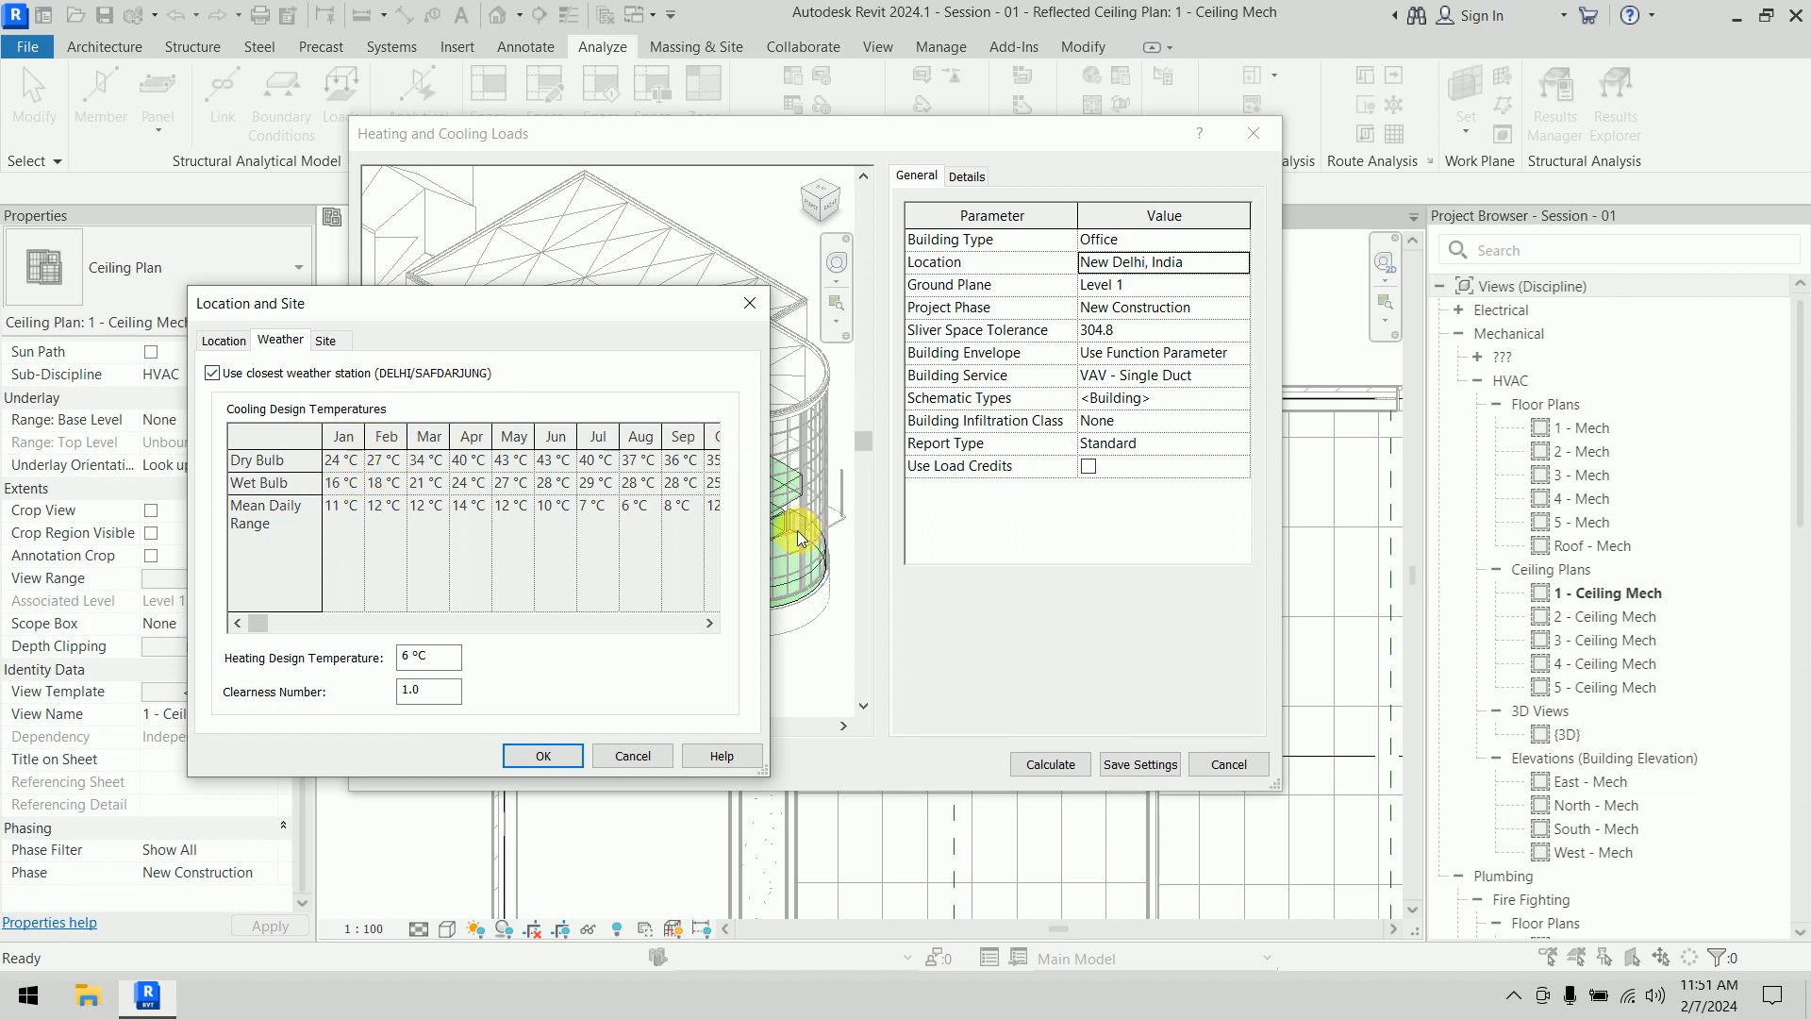
{"action": "left_click_drag", "start_coordinate": [788, 568], "coordinate": [1089, 566]}
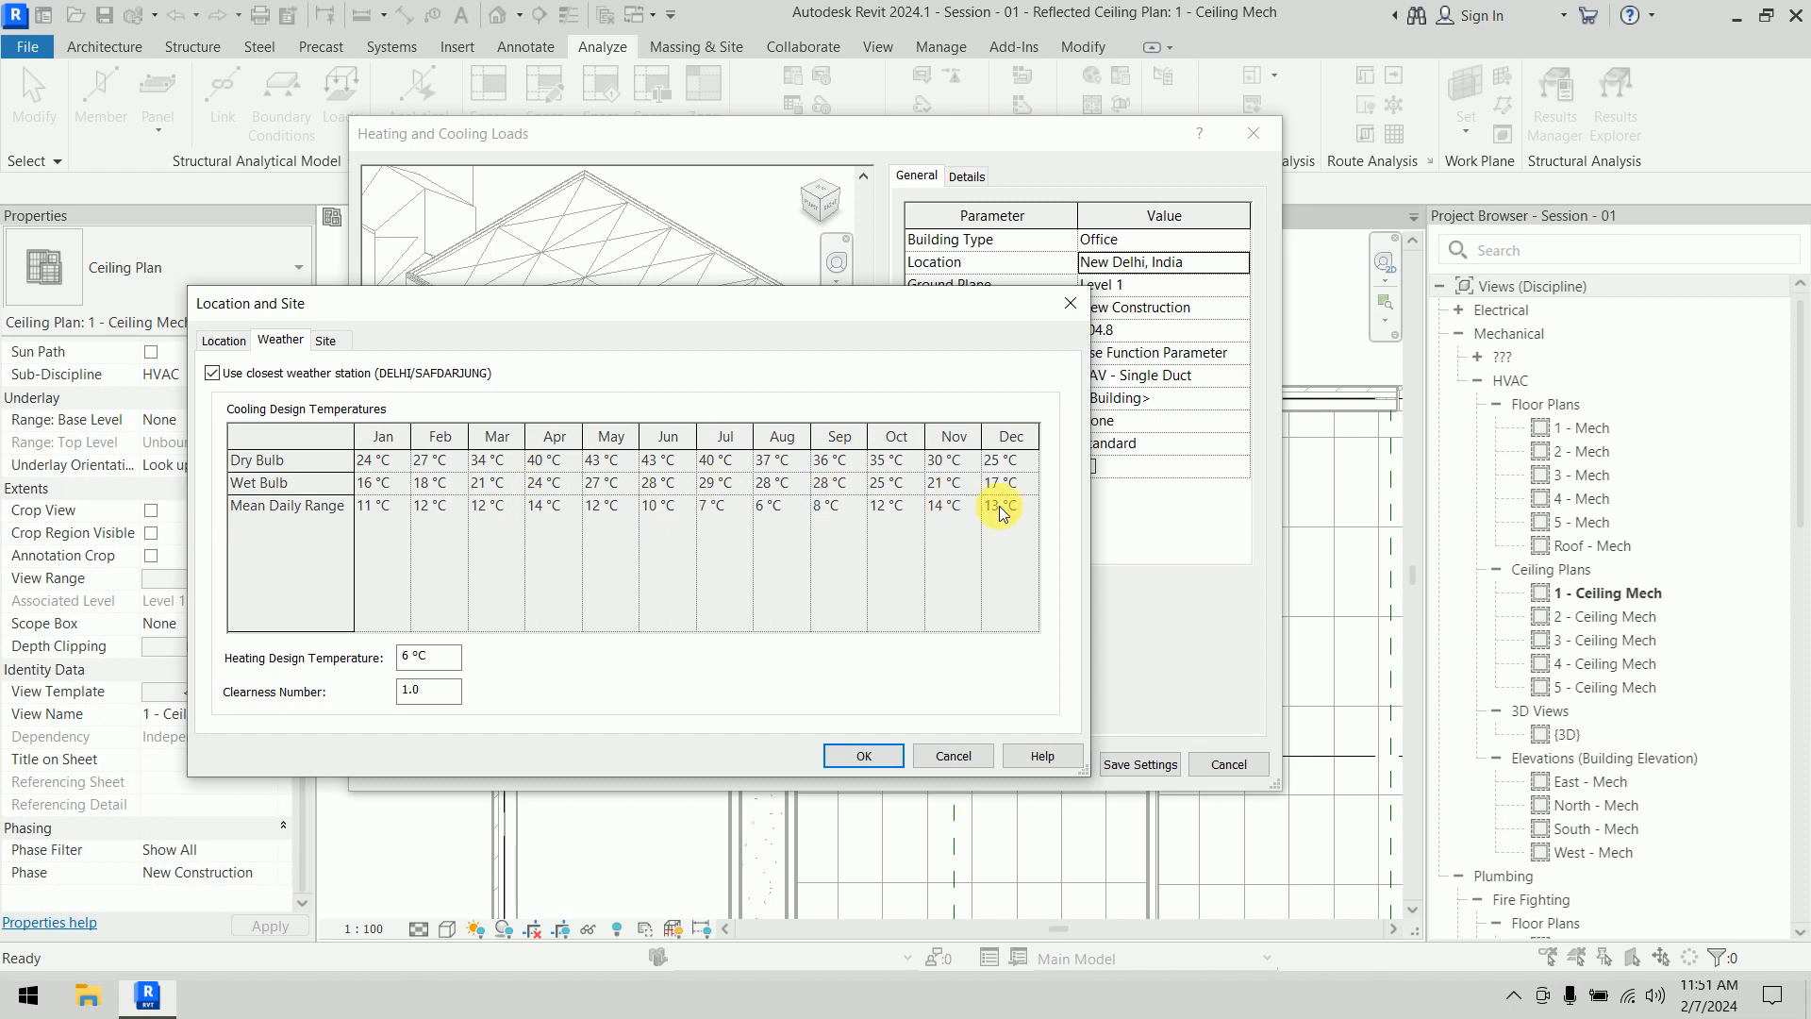
{"action": "left_click", "coordinate": [329, 340]}
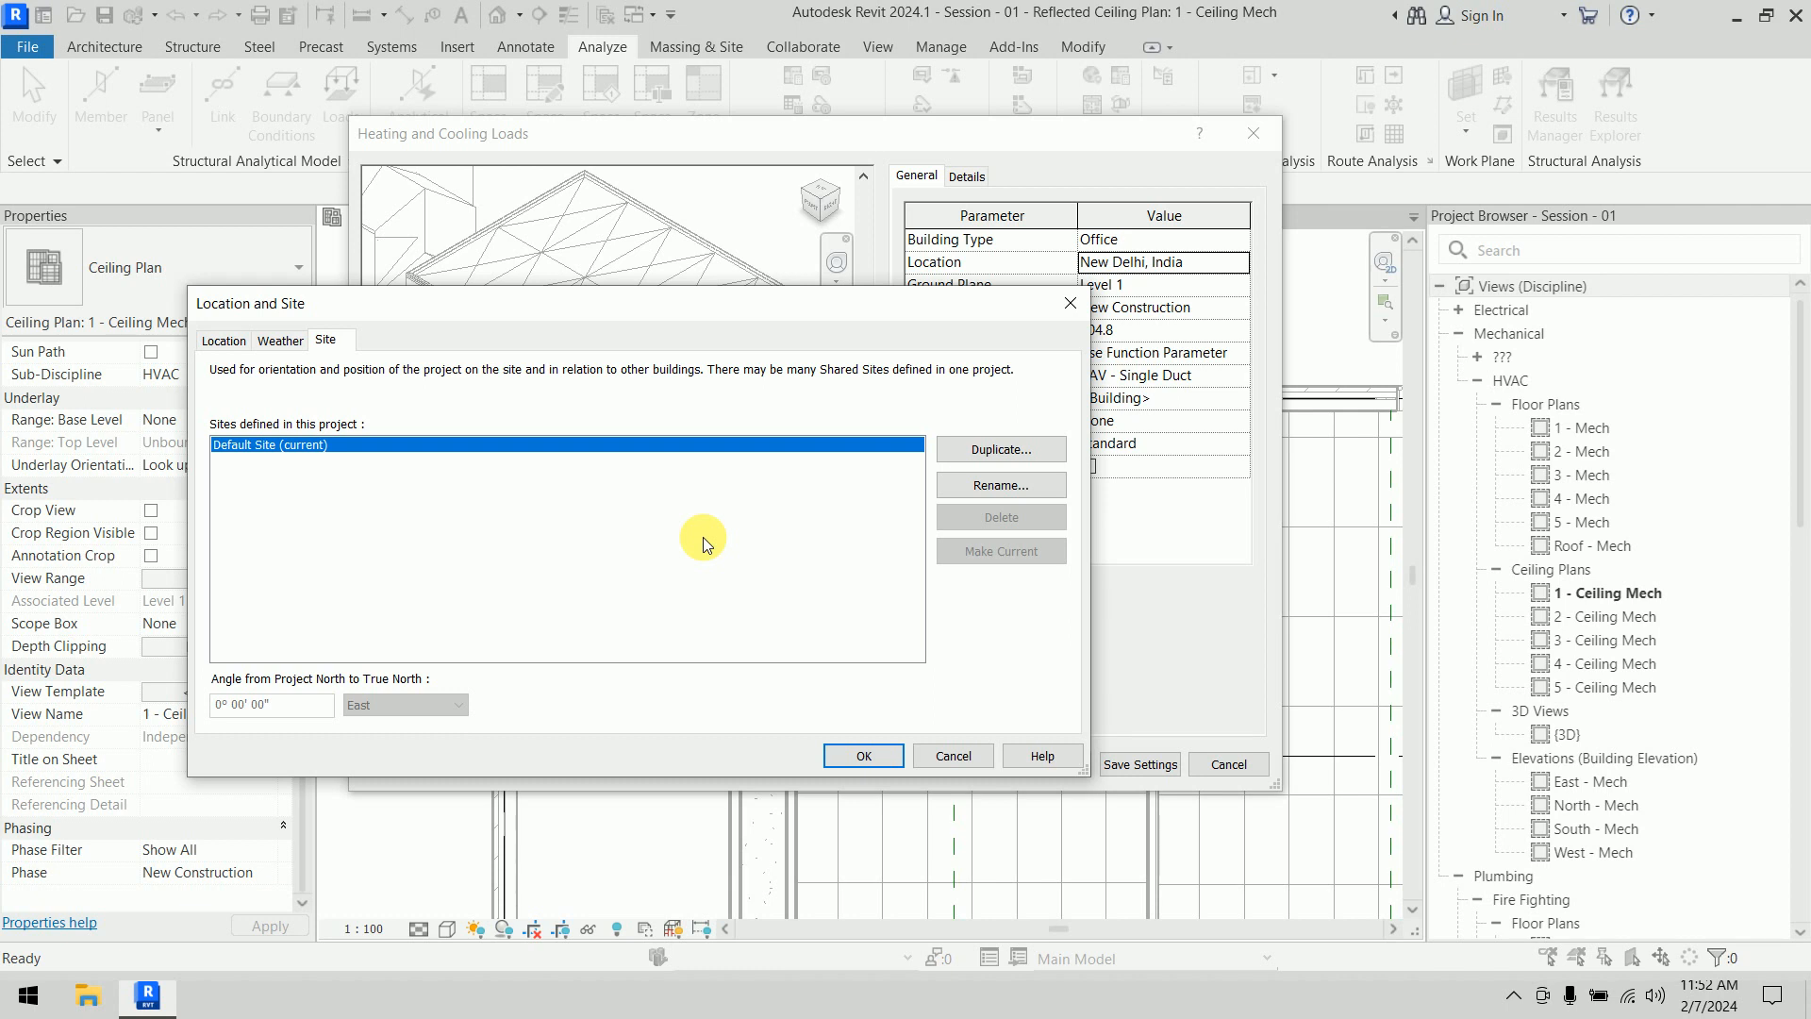
{"action": "left_click", "coordinate": [864, 757]}
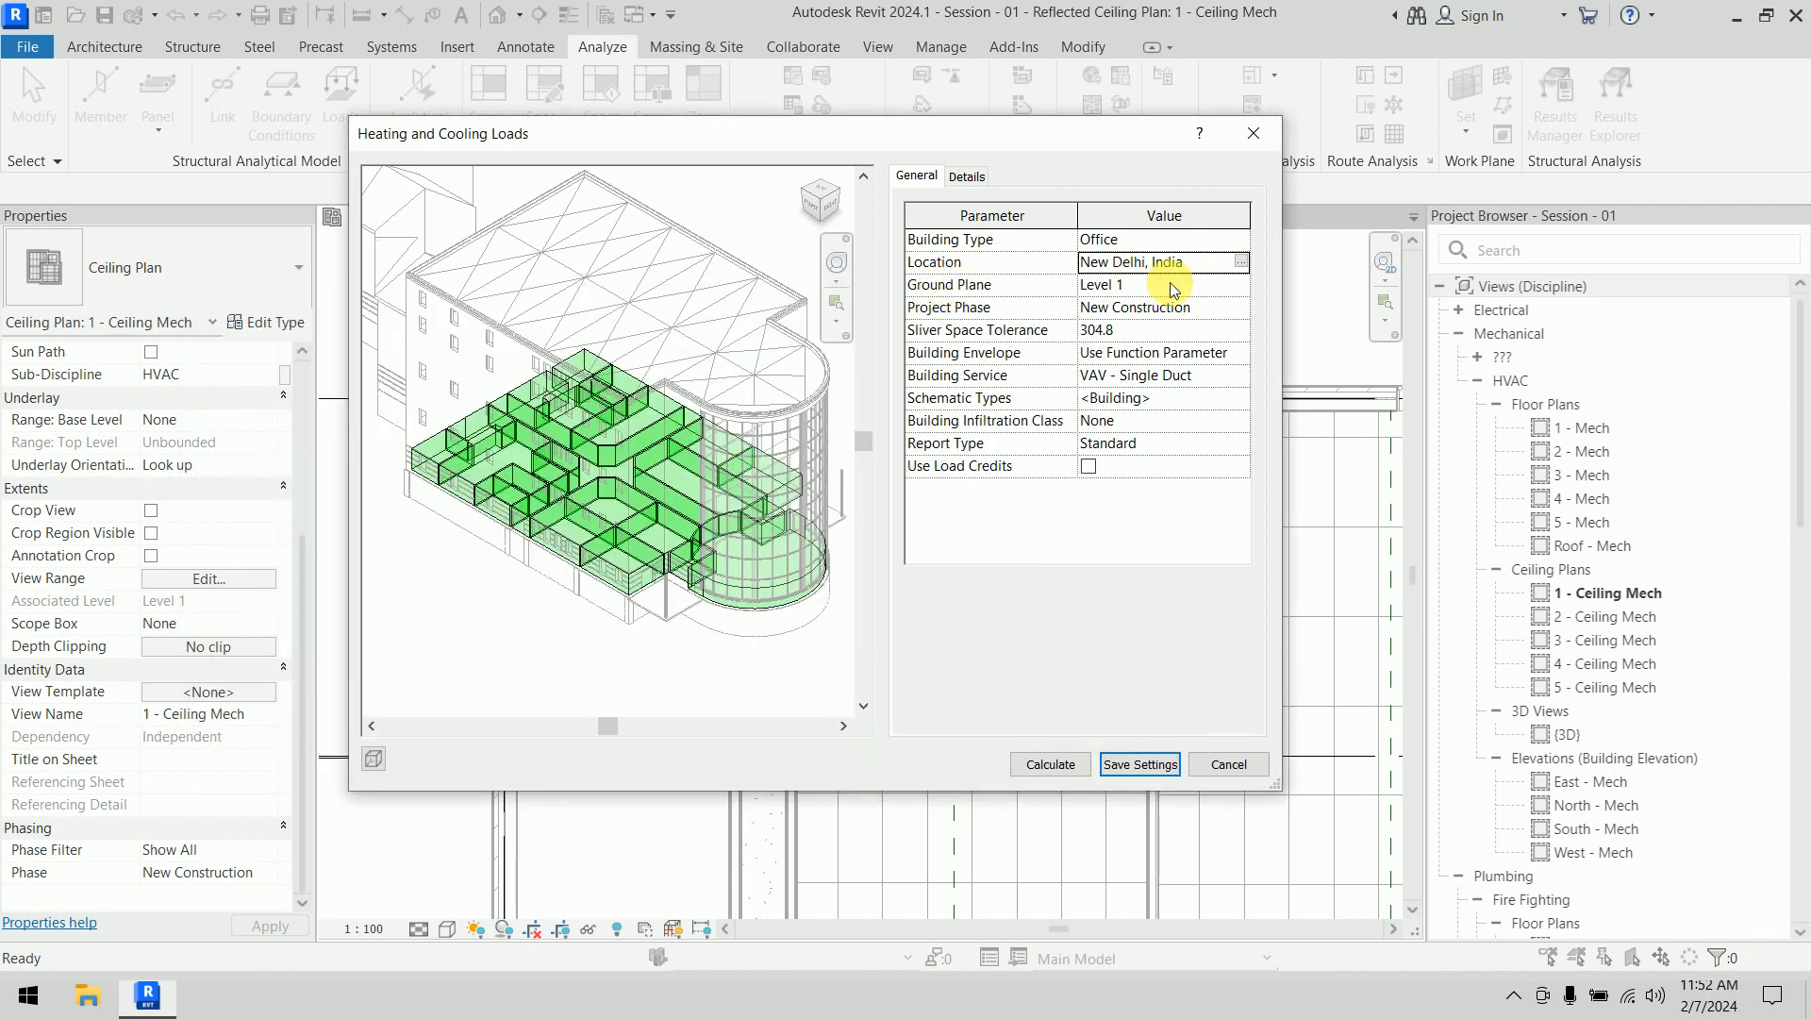
Keep New Construction as the project phase and select the Sliver Space Tolerance value
{"action": "left_click", "coordinate": [1233, 308]}
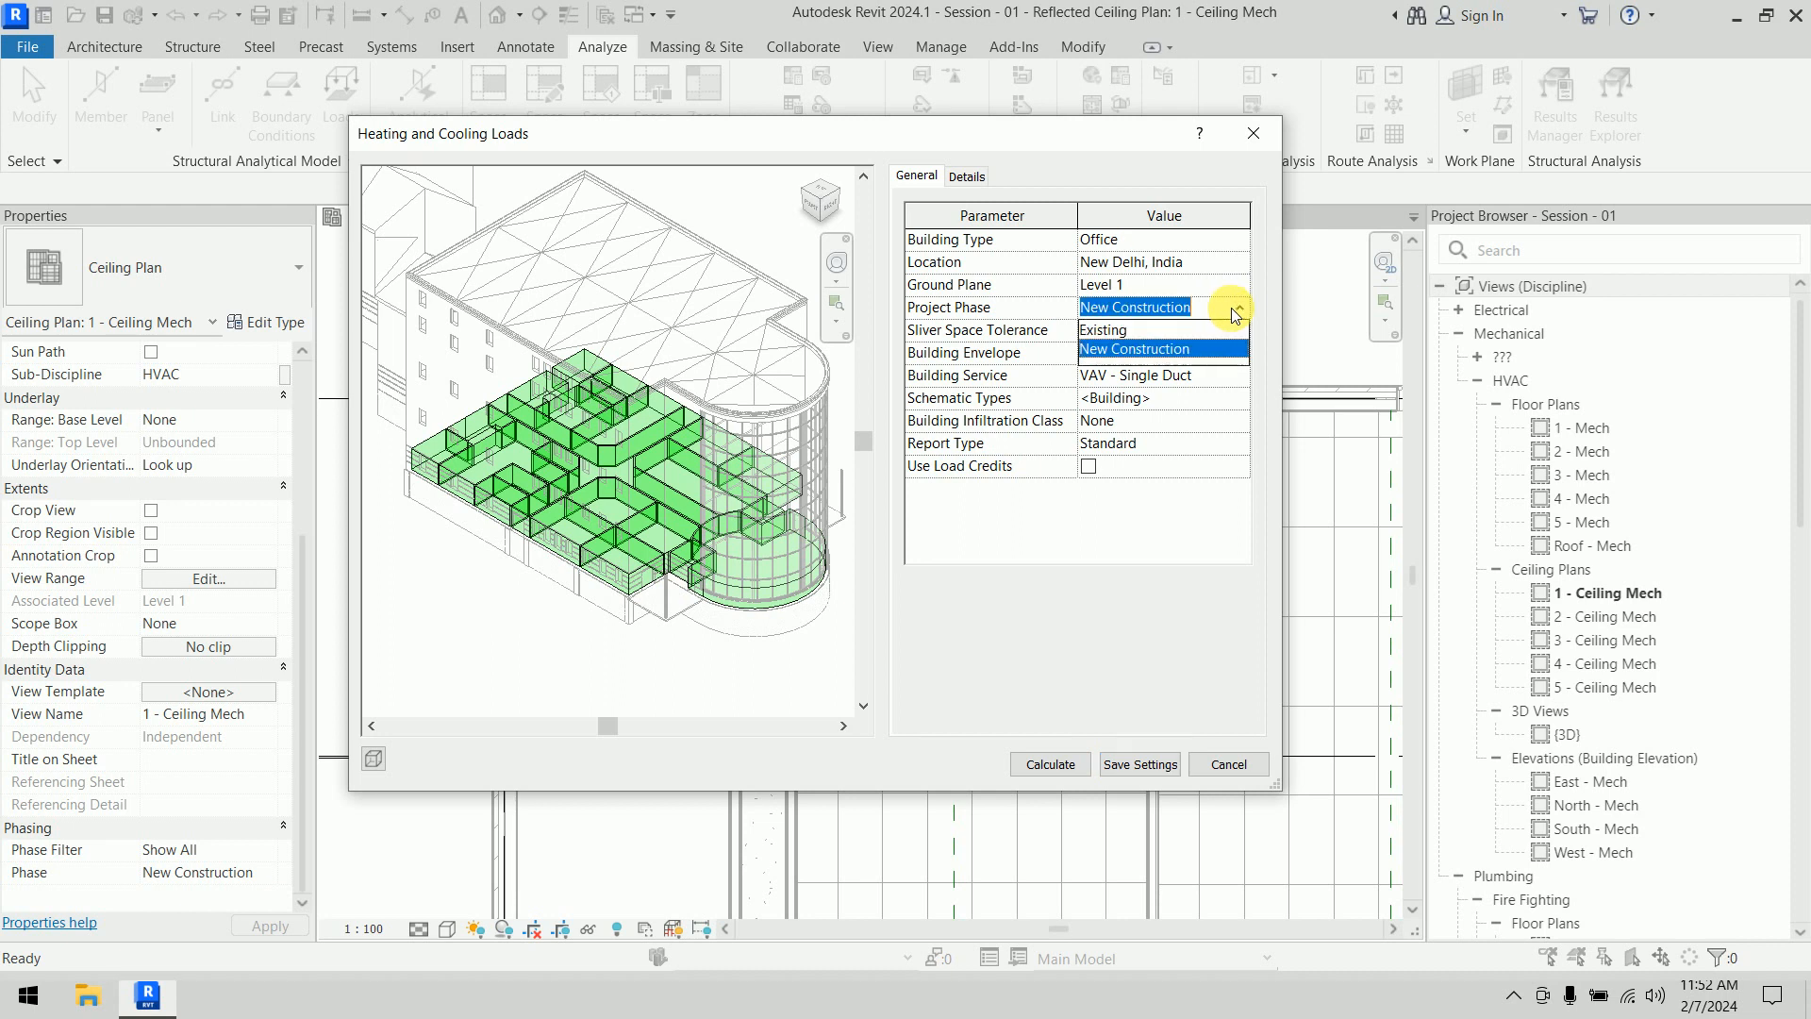
{"action": "left_click", "coordinate": [1156, 351]}
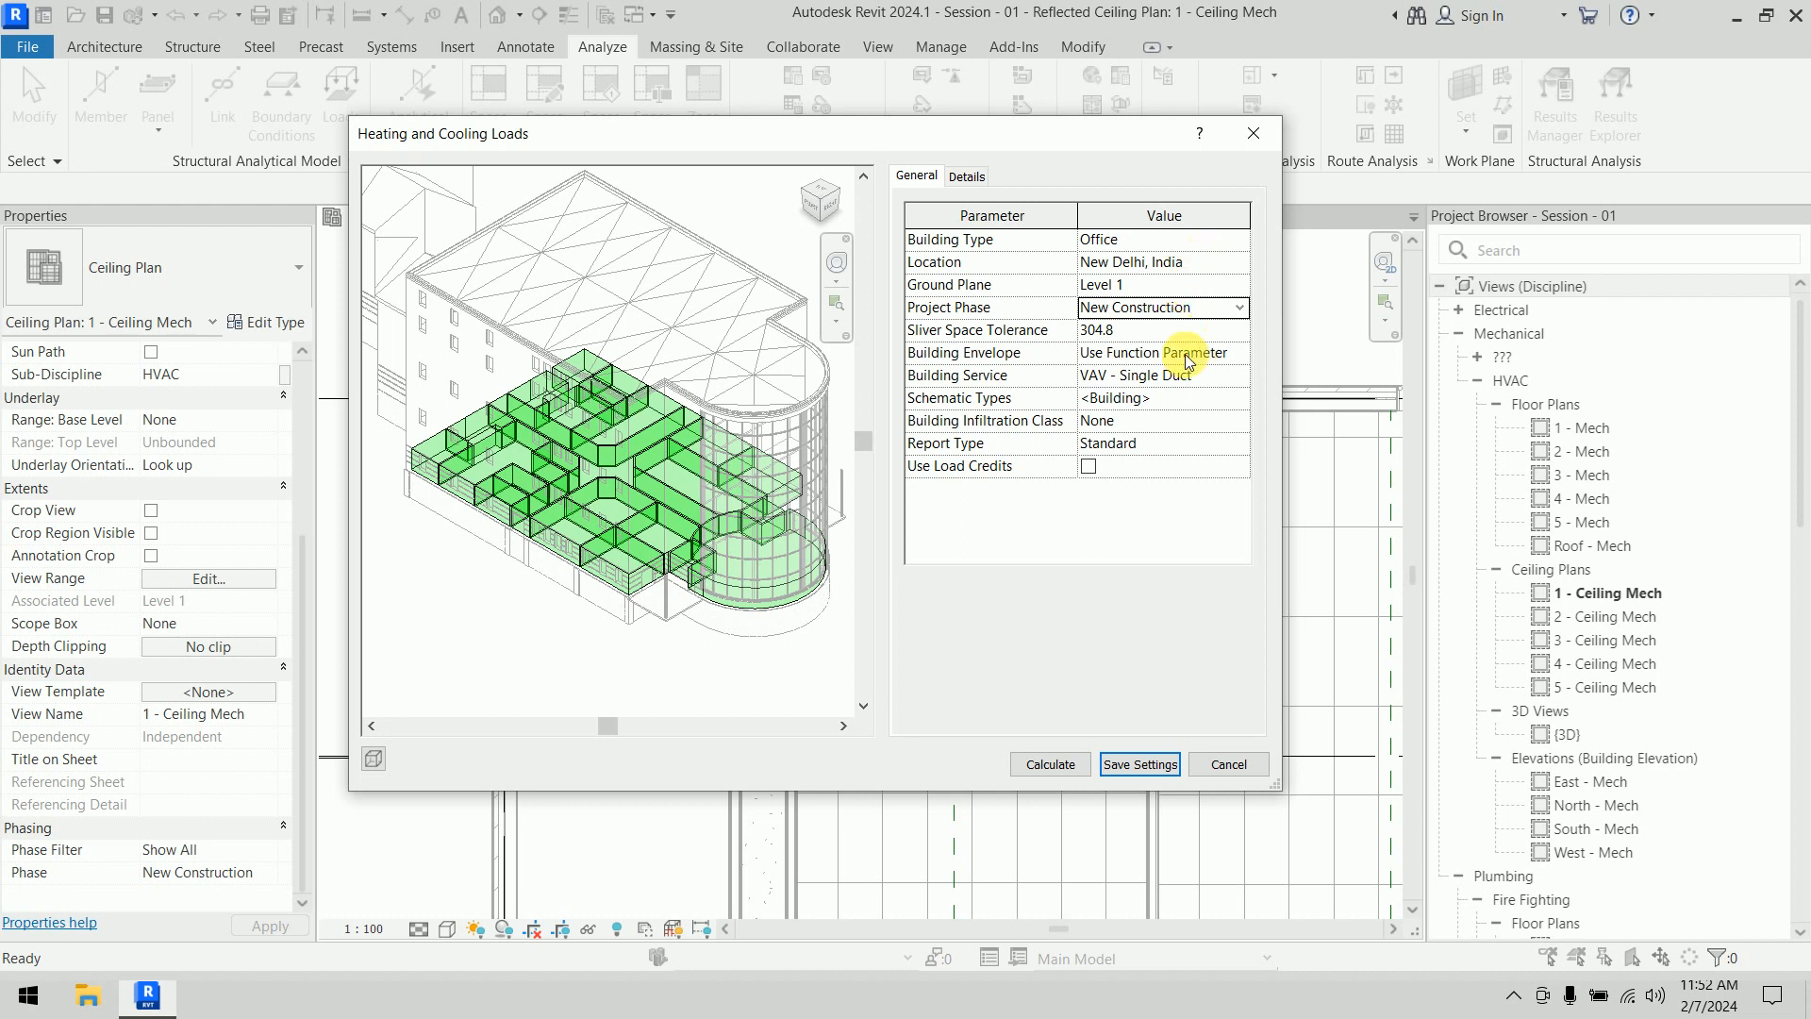
{"action": "left_click", "coordinate": [1170, 330]}
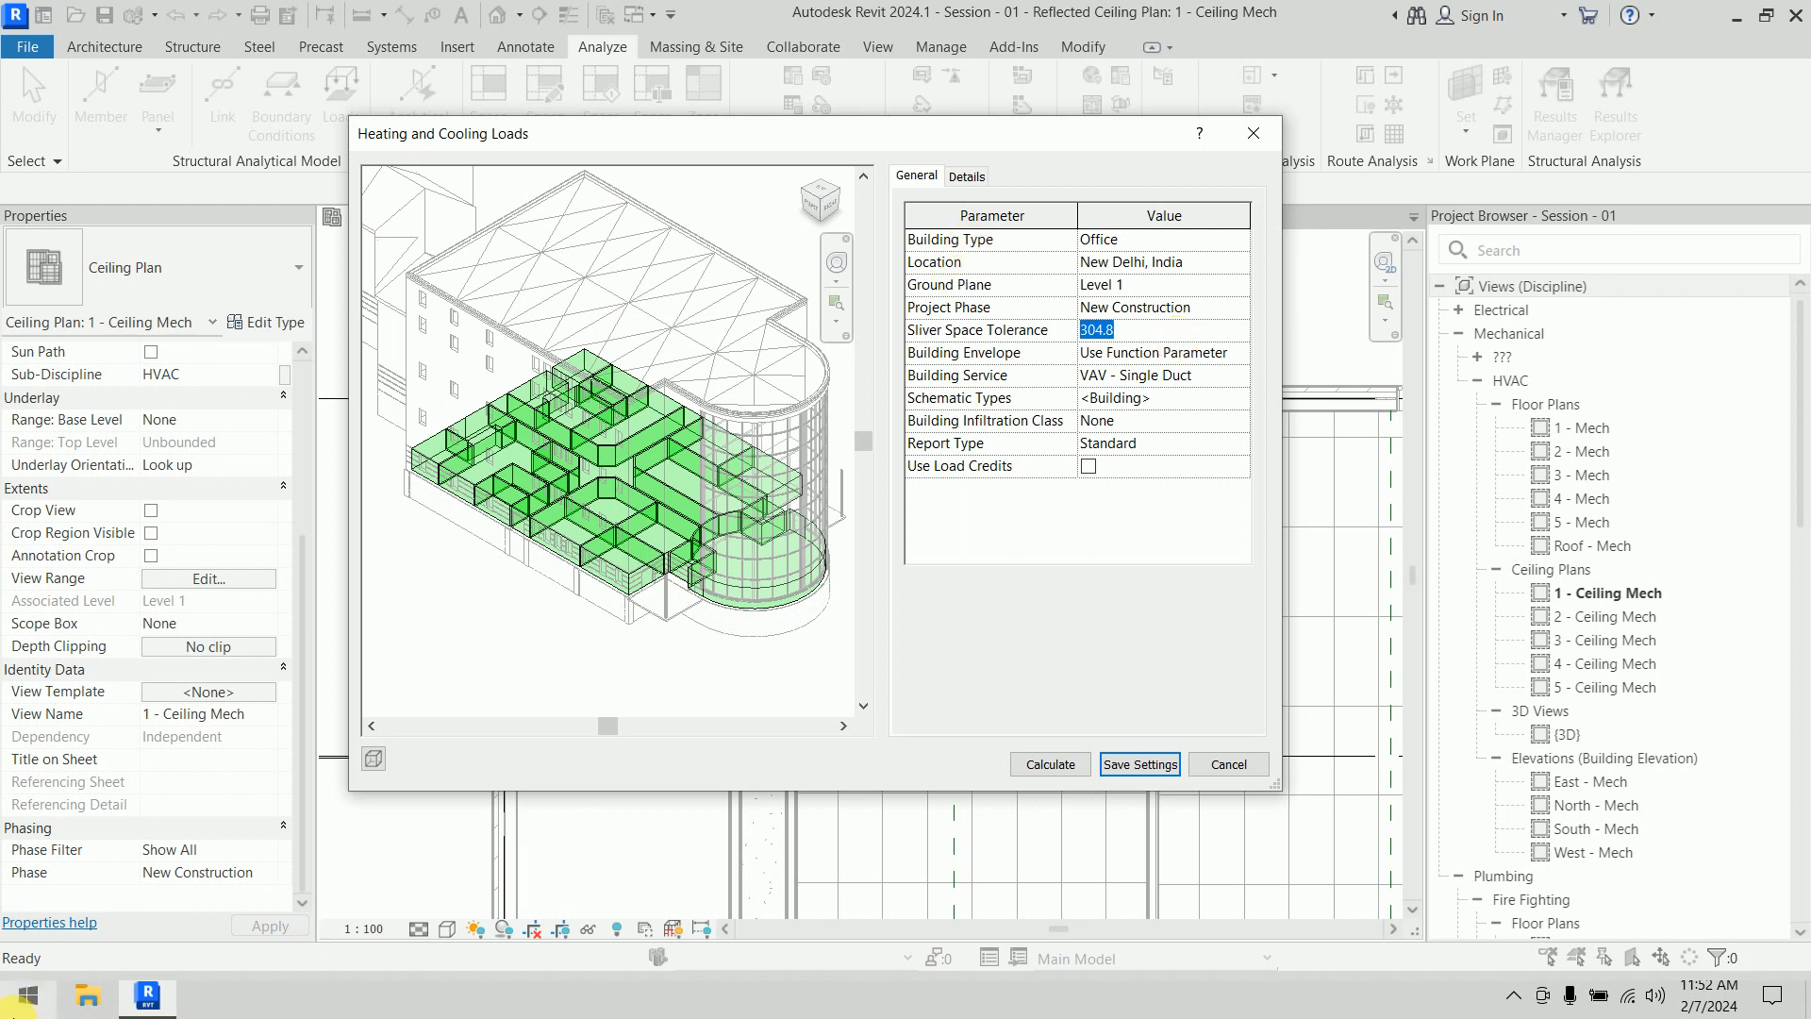
Switch to Google Chrome with the MechAndArch profile and search google.com for "silver space"
{"action": "left_click", "coordinate": [26, 995]}
{"action": "type", "text": "ch"}
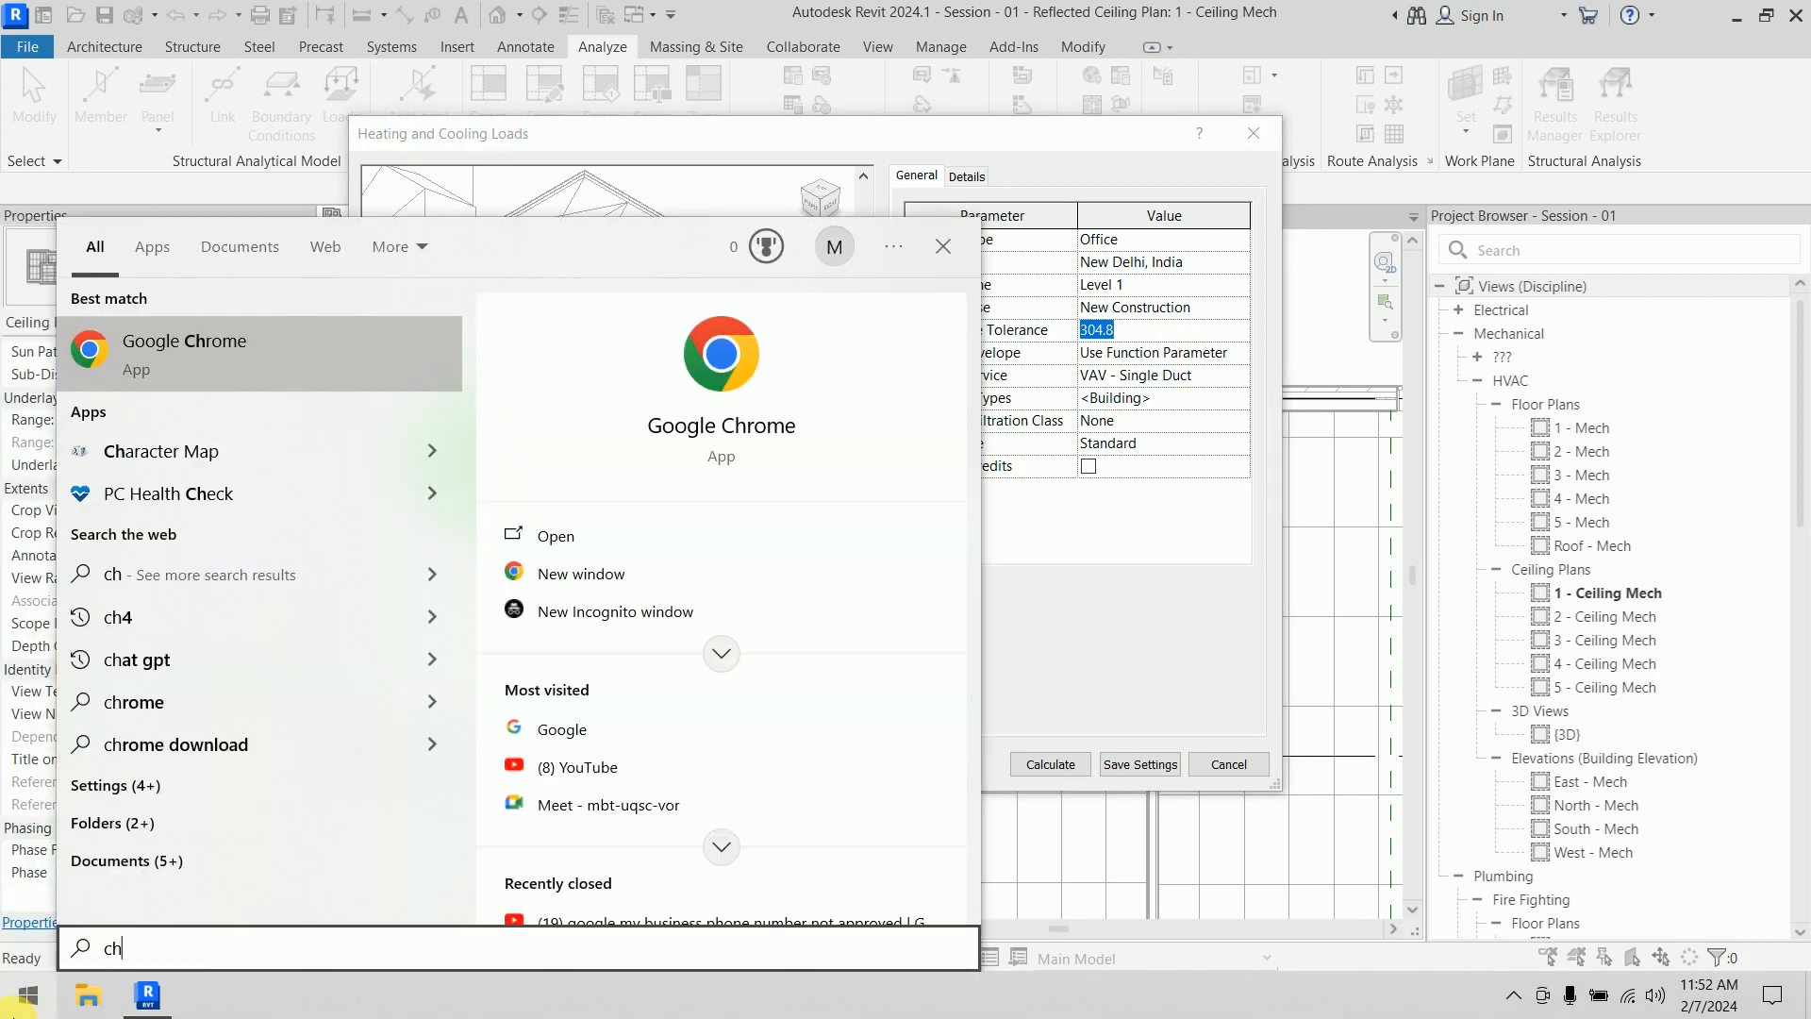
{"action": "key", "text": "Return"}
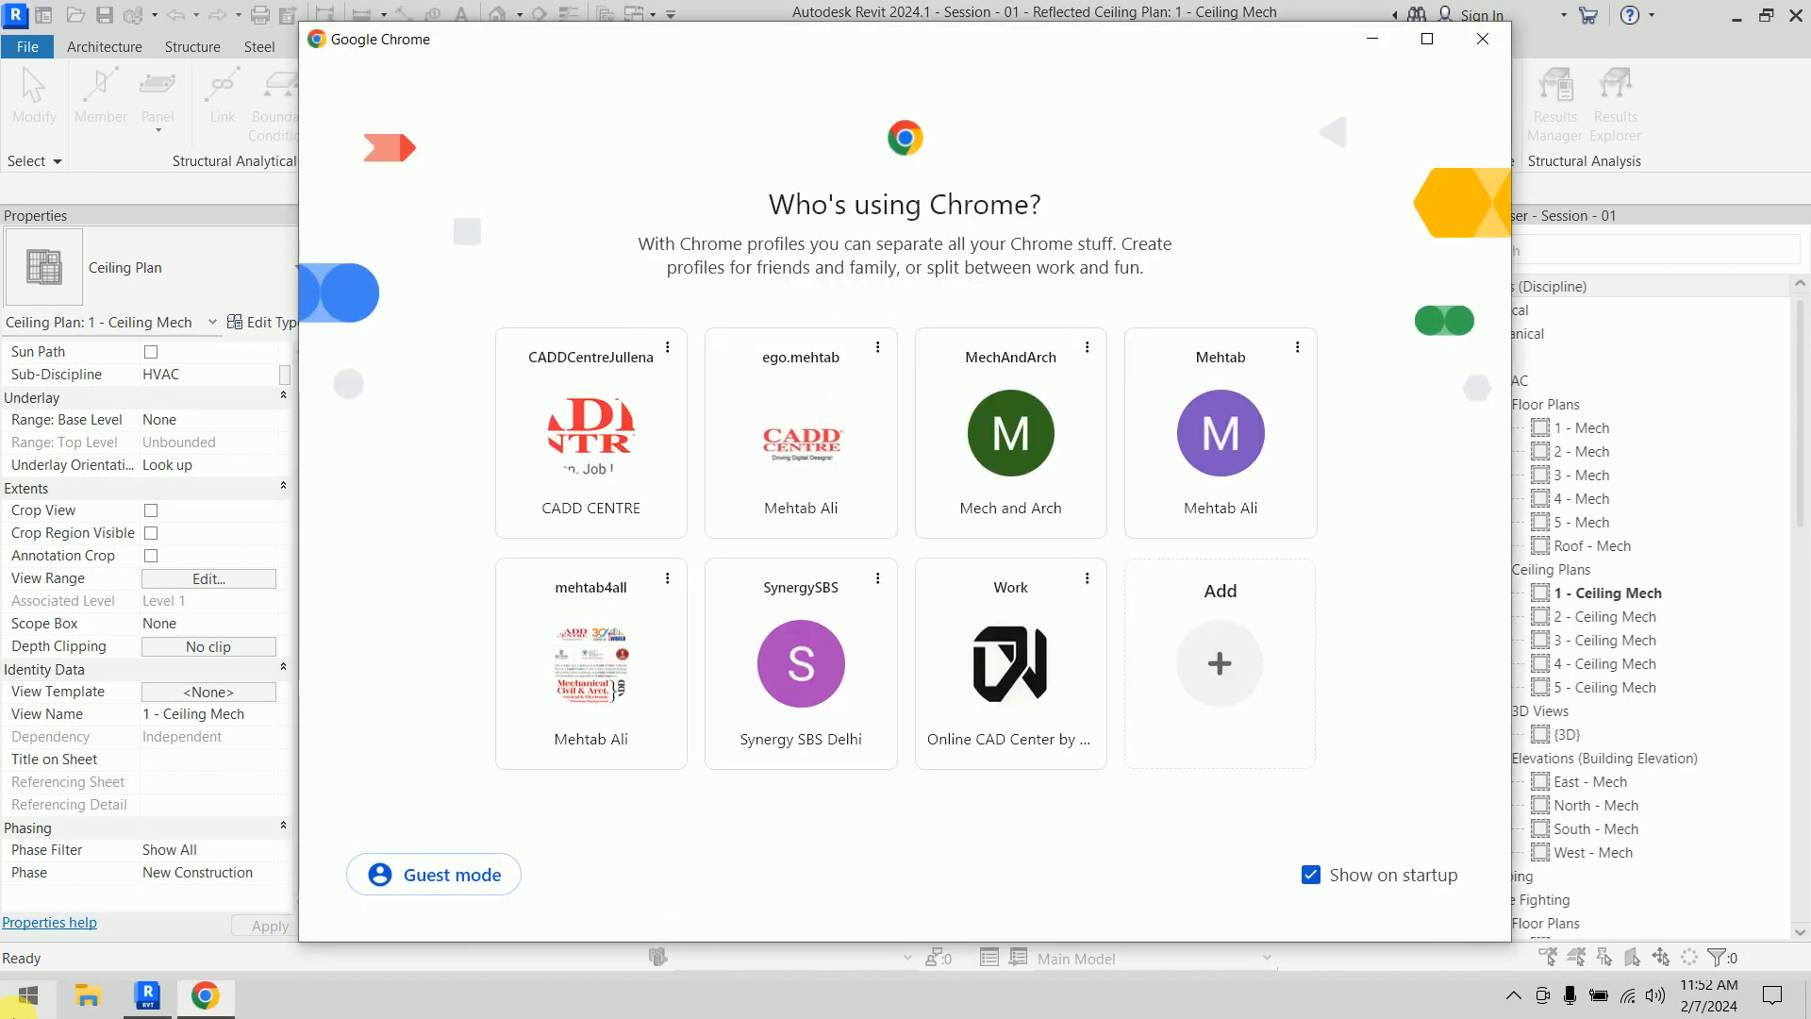
{"action": "left_click", "coordinate": [1011, 443]}
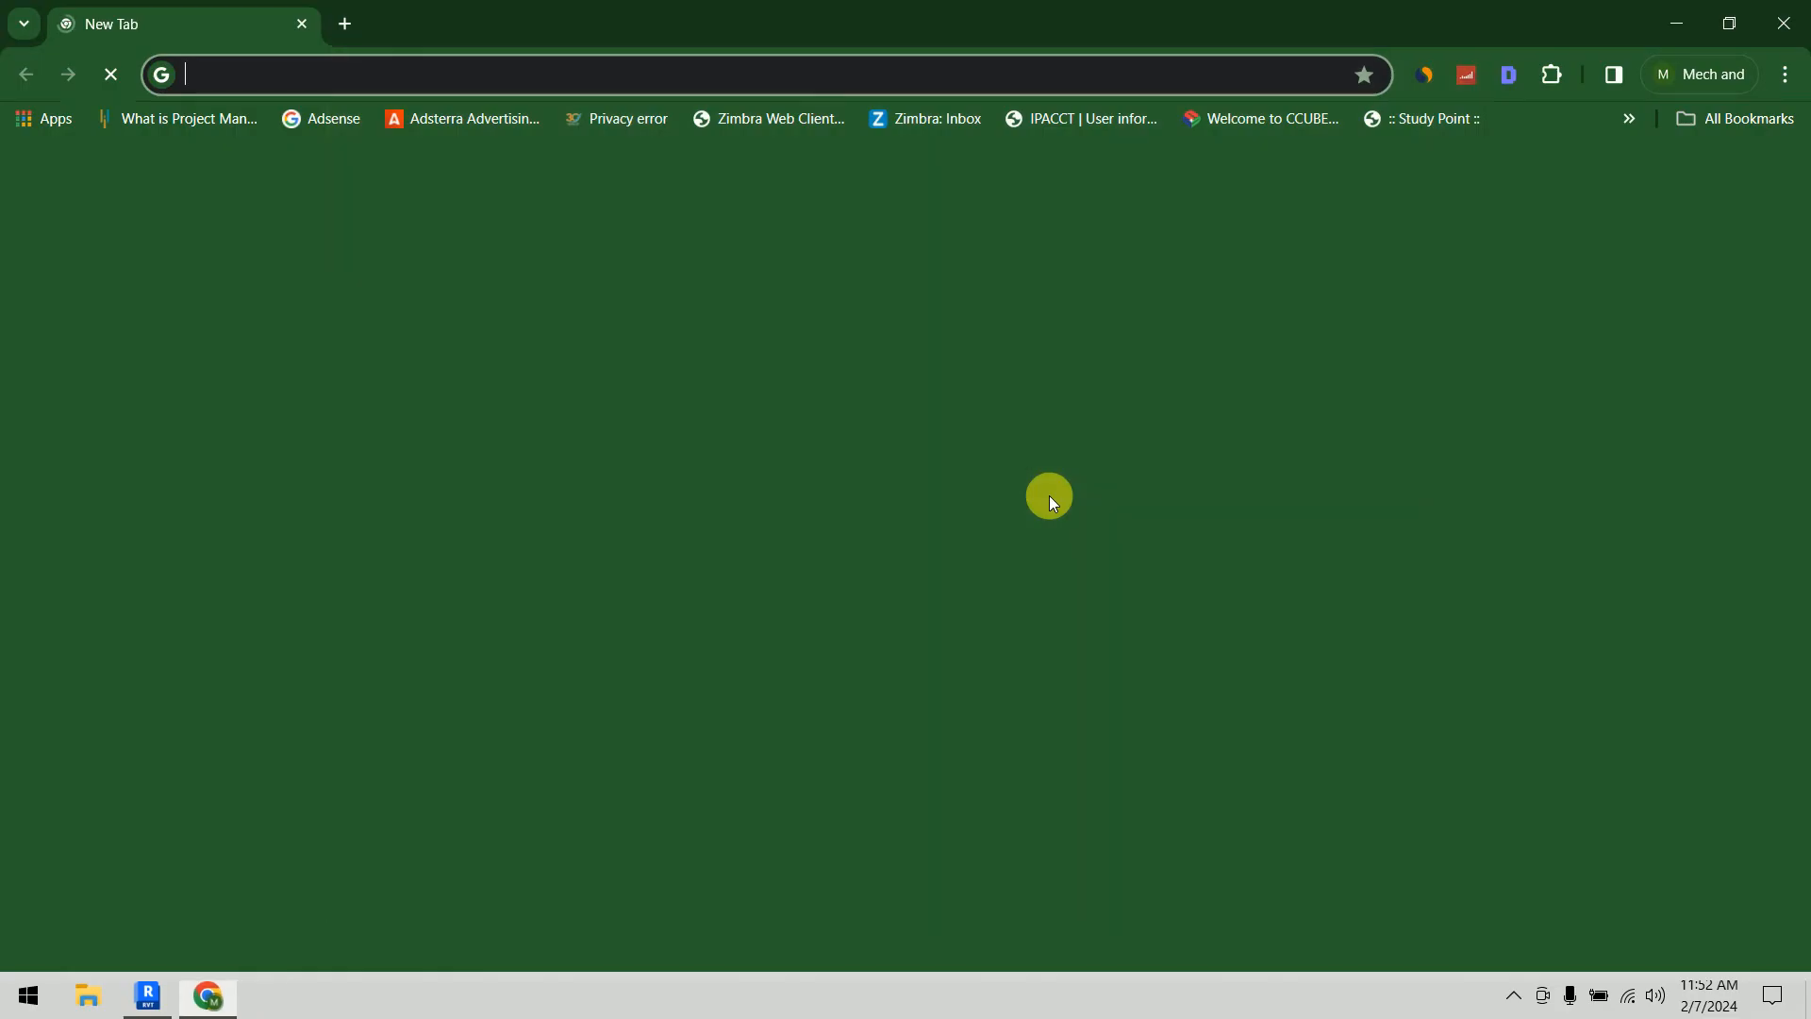
{"action": "type", "text": "google.com"}
{"action": "key", "text": "Return"}
{"action": "type", "text": "s"}
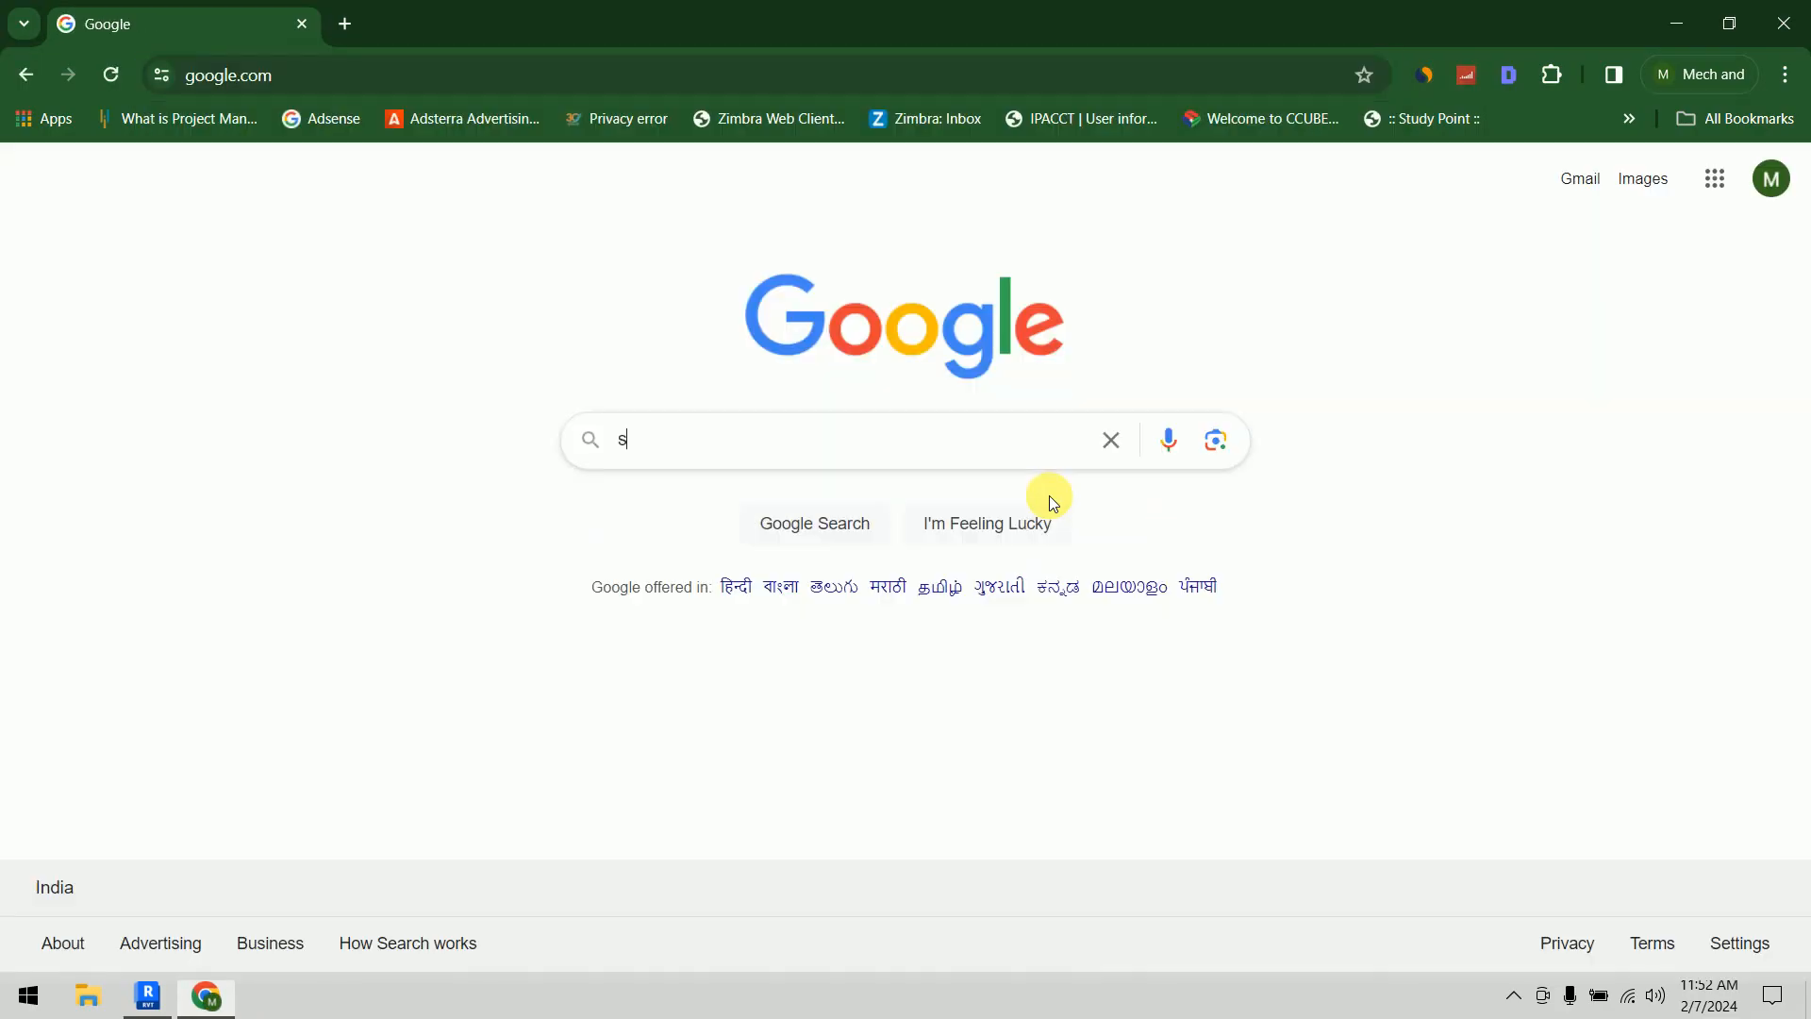
{"action": "type", "text": "ilver space"}
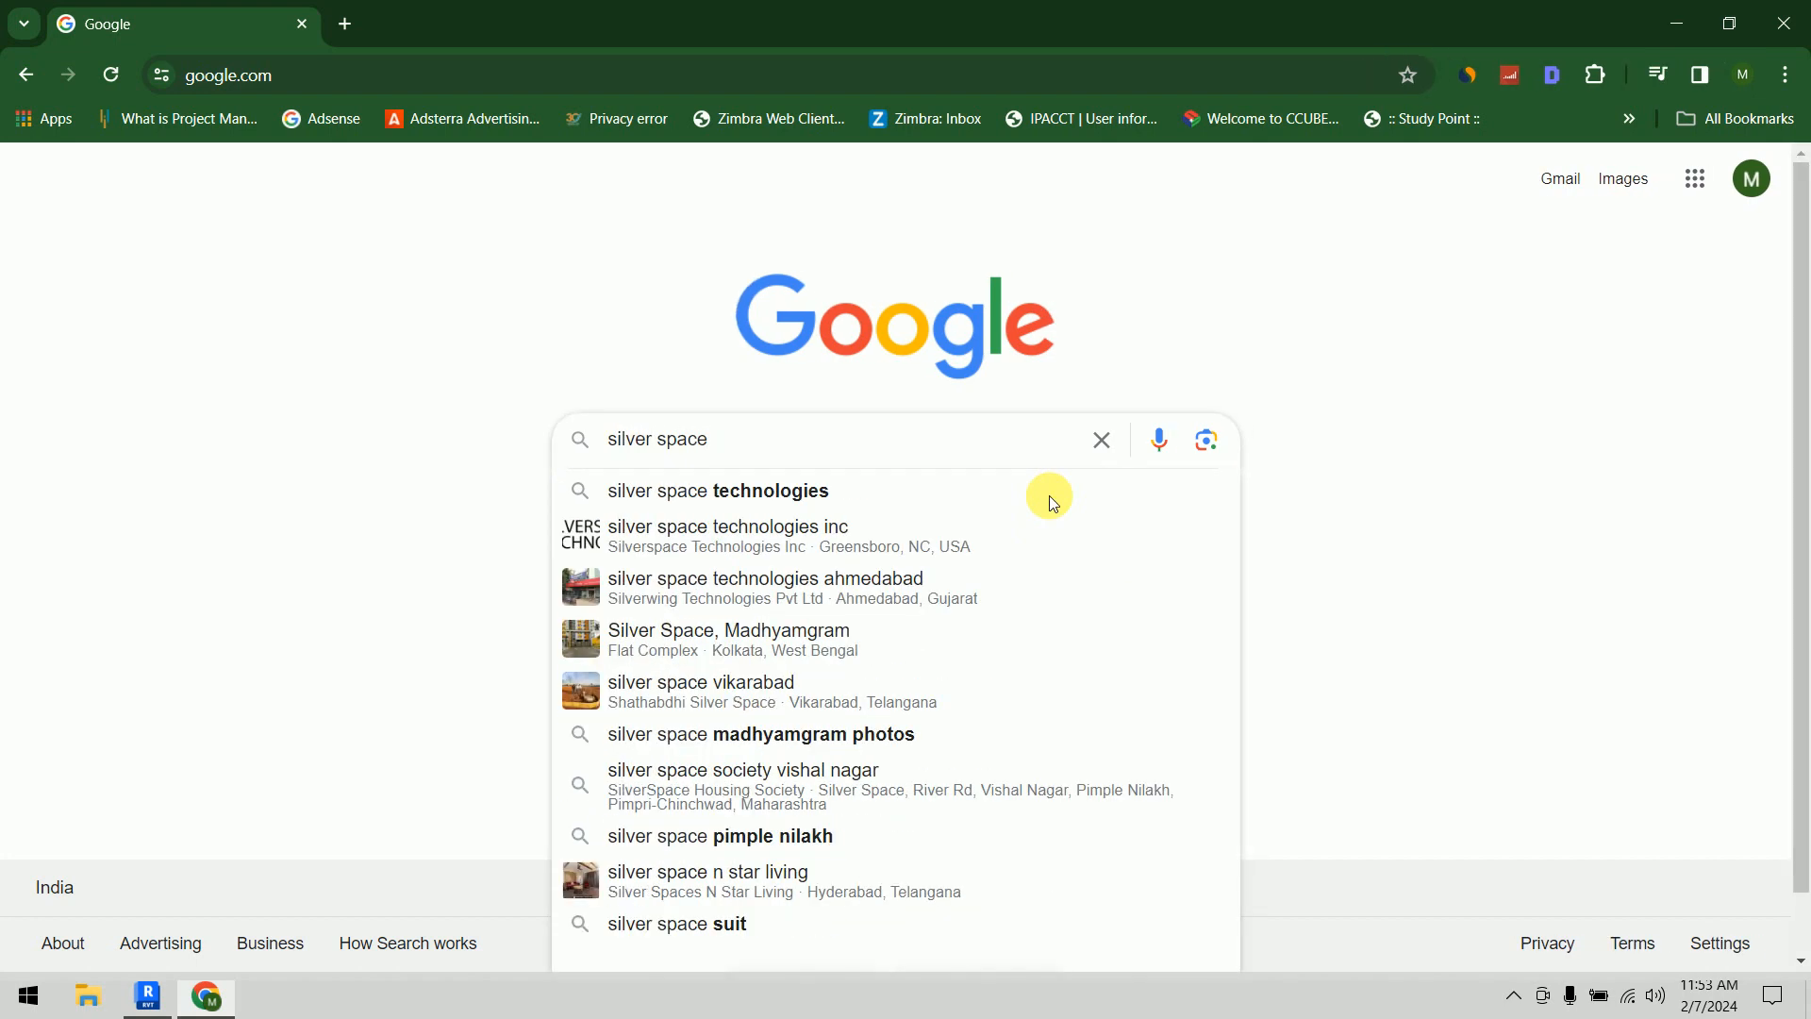
{"action": "key", "text": "Return"}
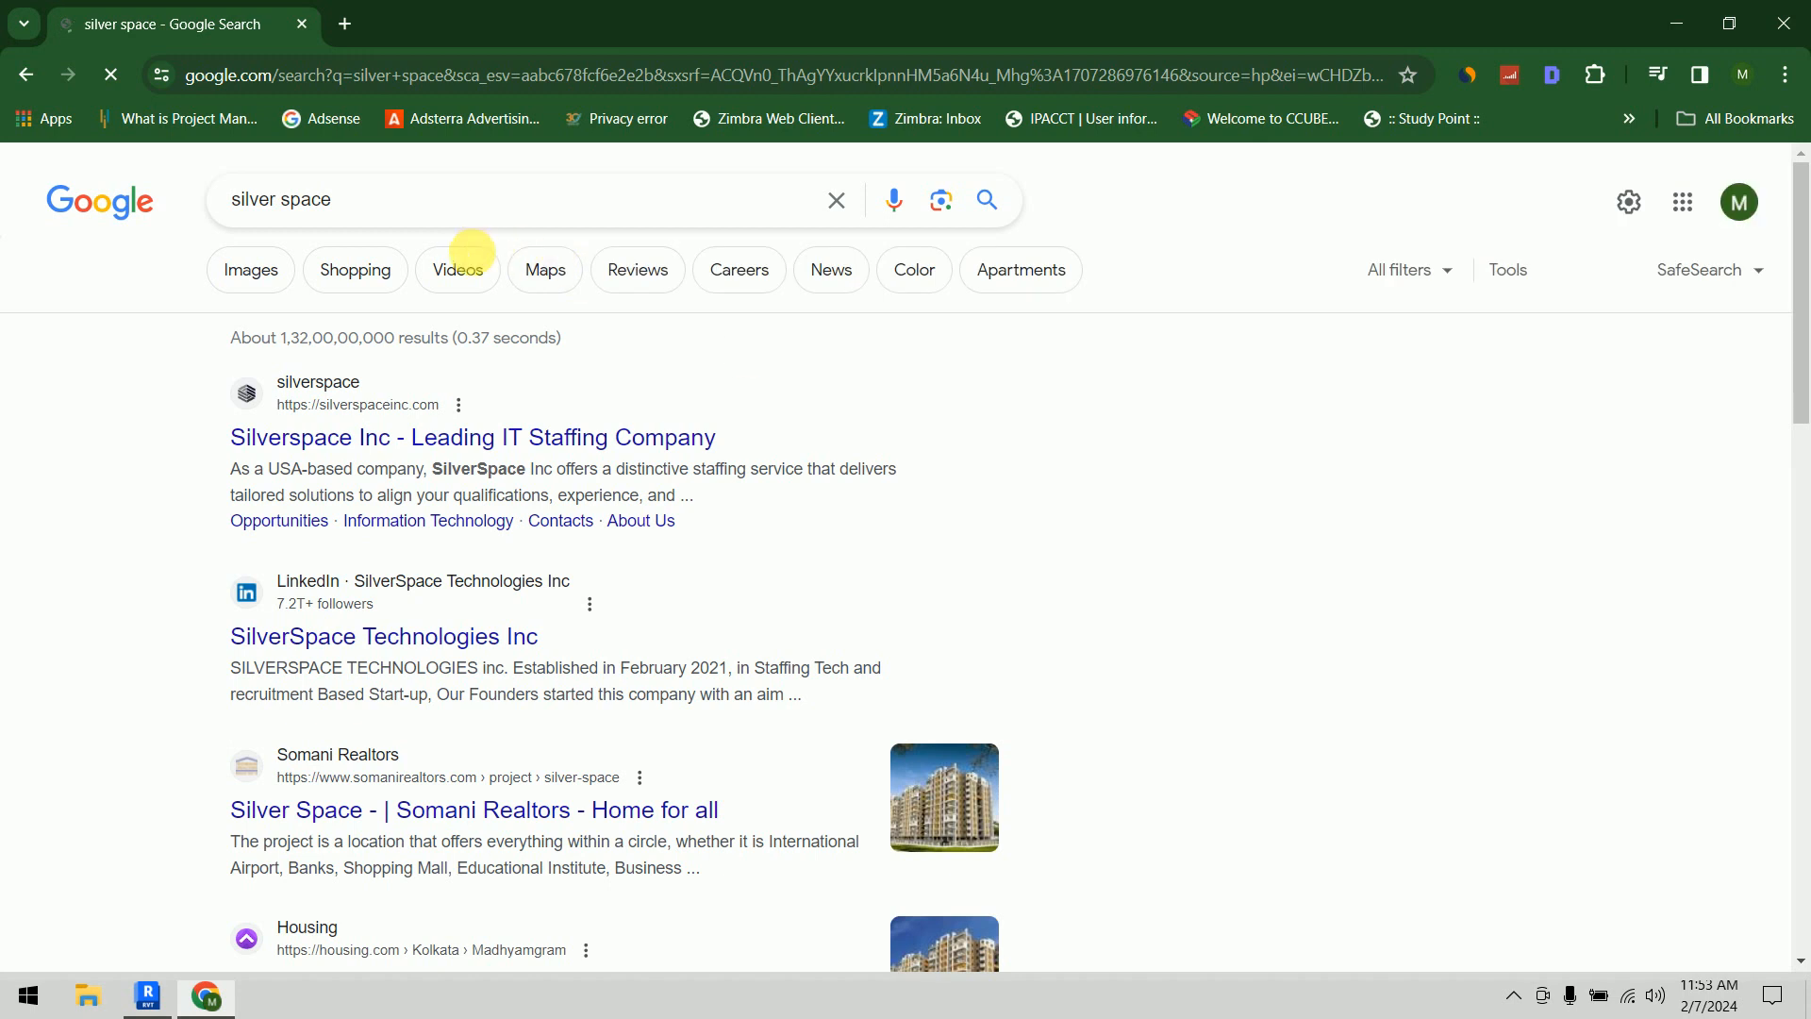
Search Google Images for "silver space hvac" and browse the pictures
{"action": "left_click", "coordinate": [248, 279]}
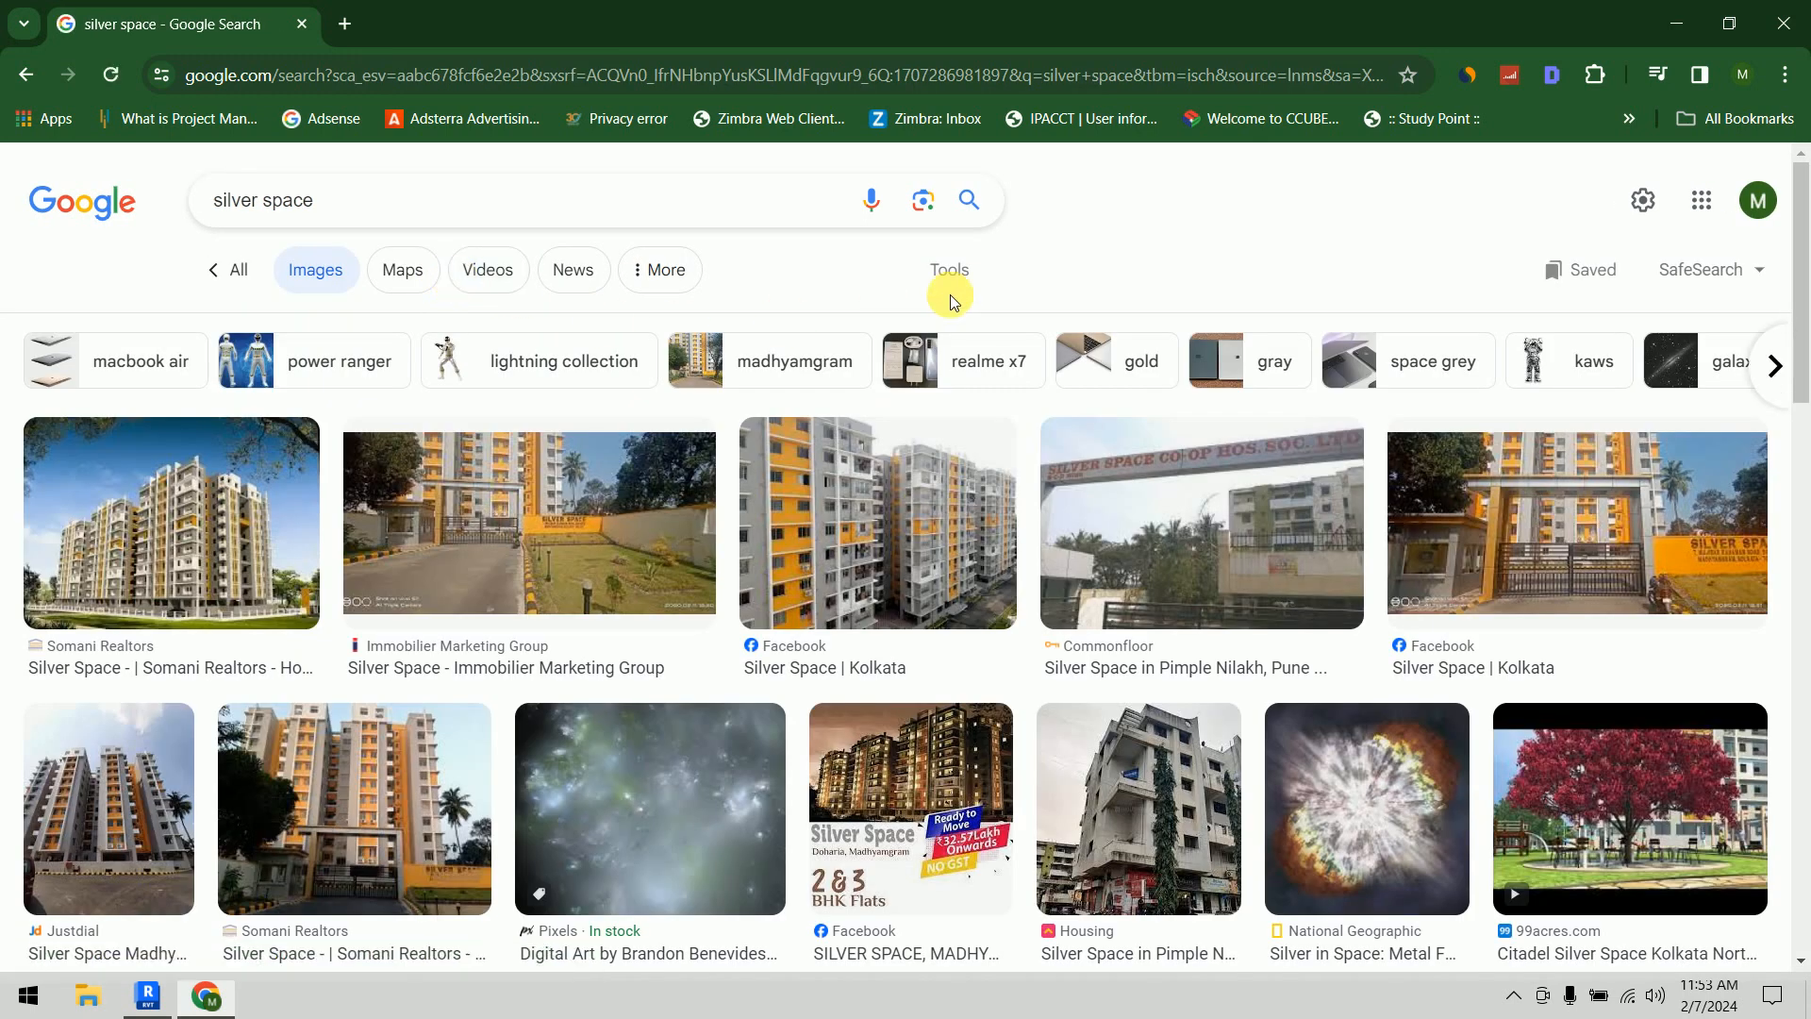
{"action": "left_click", "coordinate": [457, 228]}
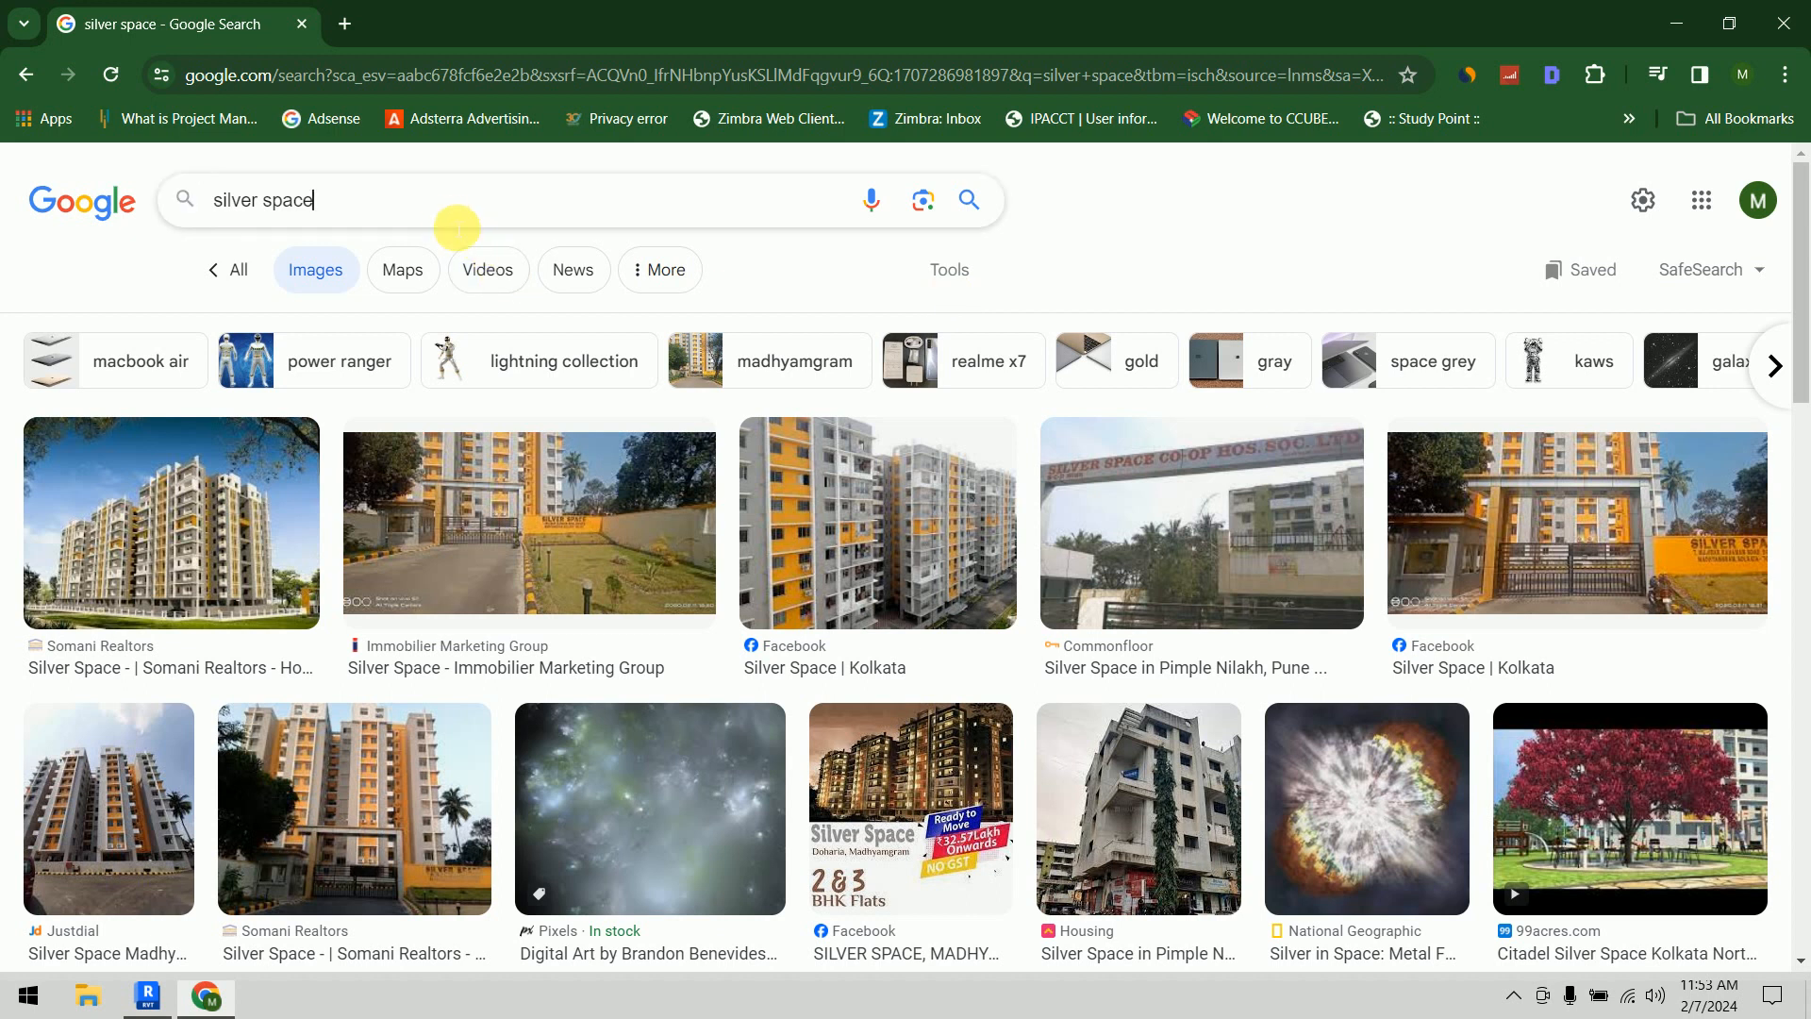
{"action": "type", "text": "hvac"}
{"action": "key", "text": "Return"}
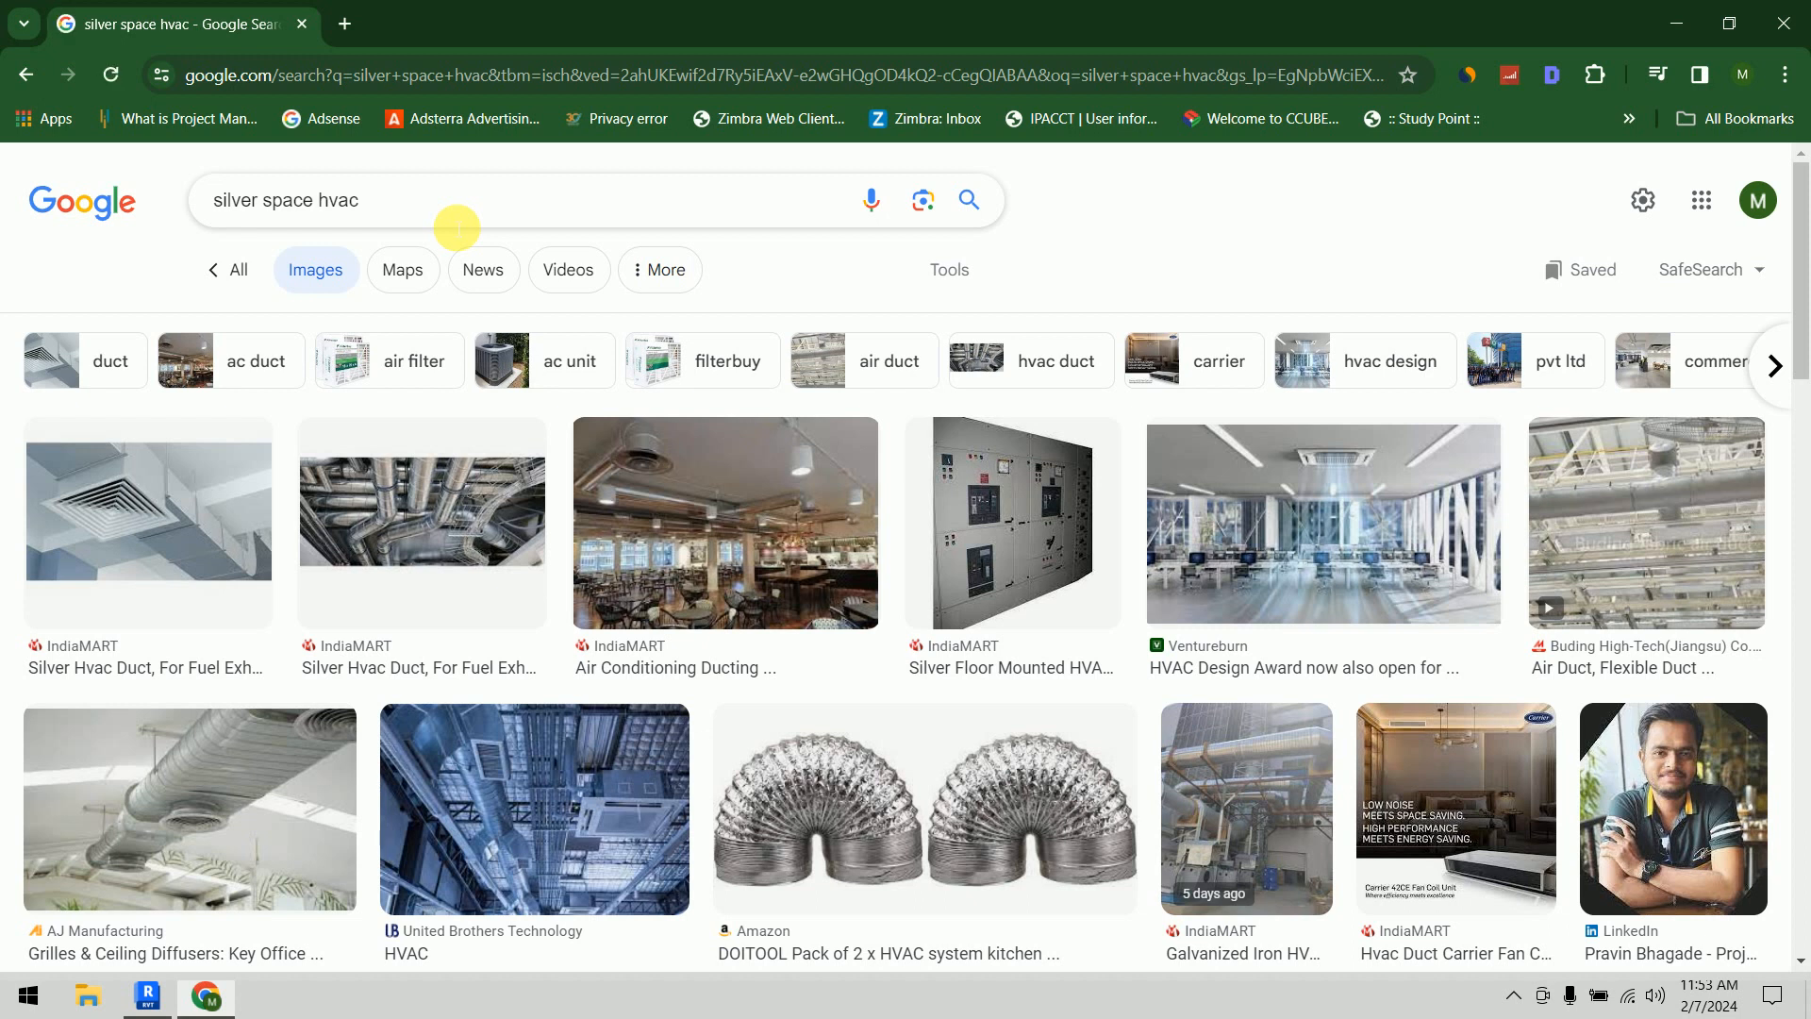
{"action": "scroll", "coordinate": [457, 244], "scroll_direction": "down", "scroll_amount": 8}
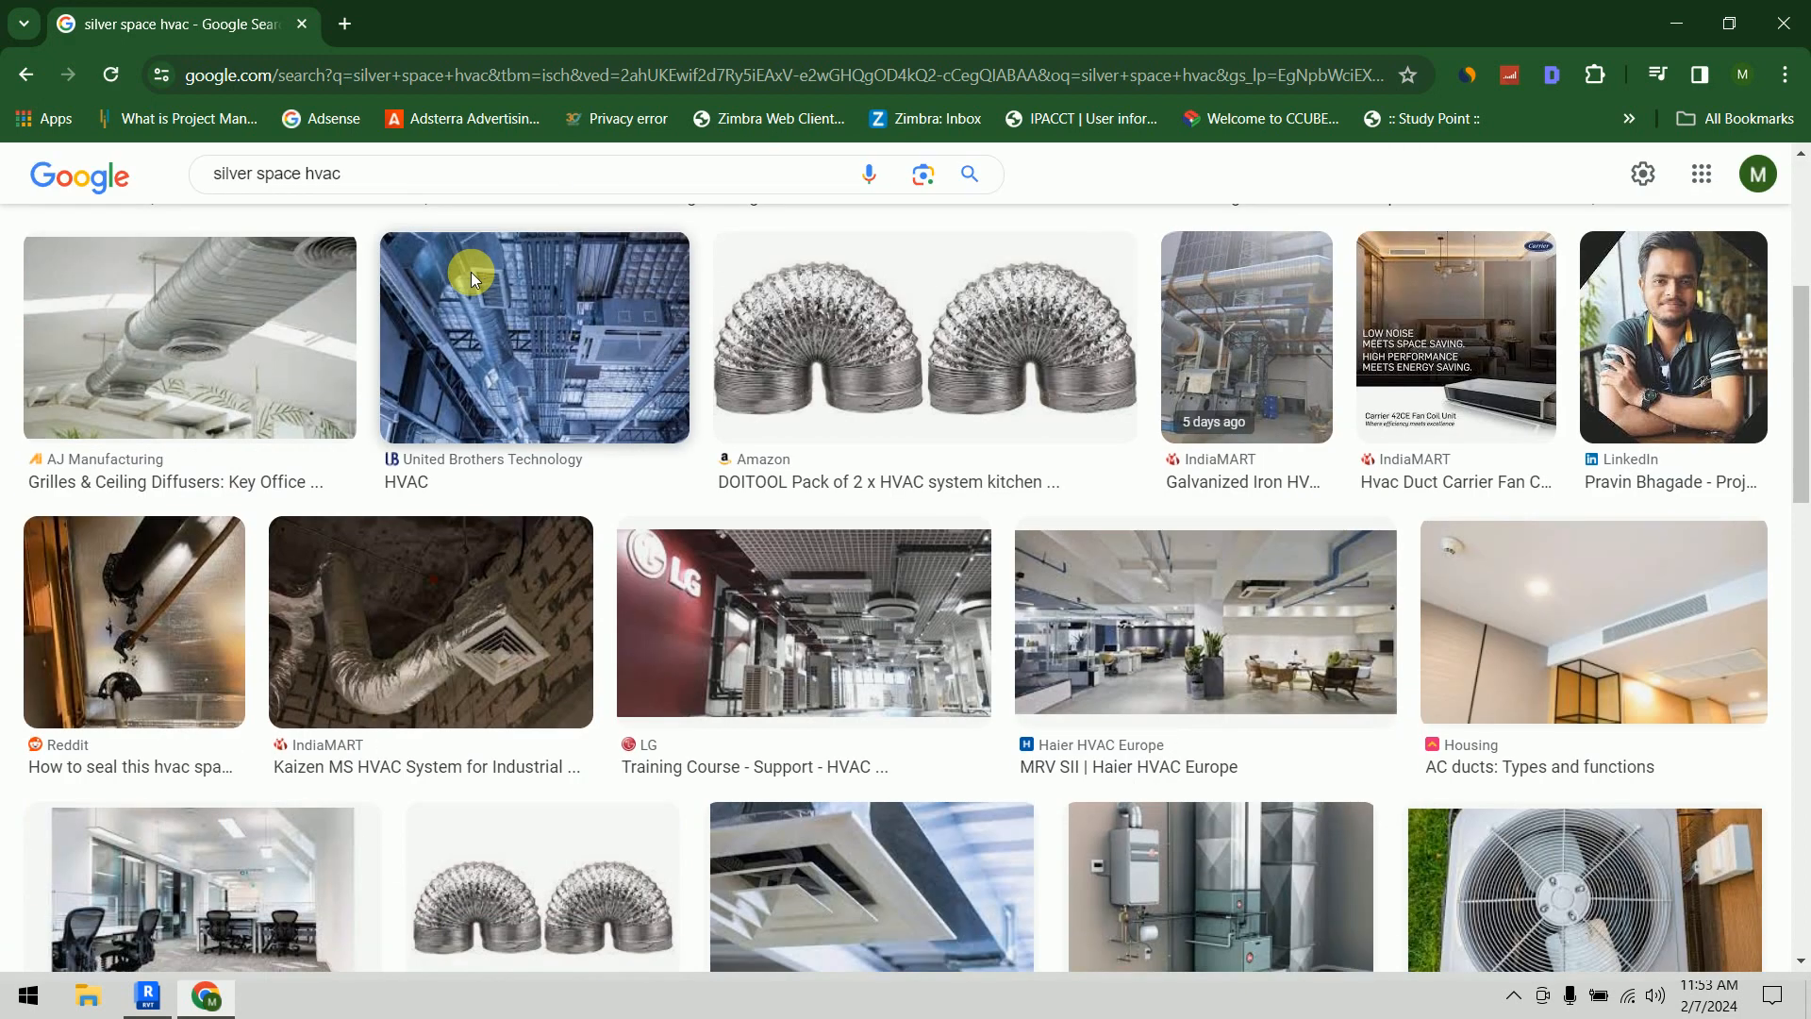
Look through the remaining "silver space hvac" image results for an illustration of the space
{"action": "scroll", "coordinate": [478, 279], "scroll_direction": "down", "scroll_amount": 6}
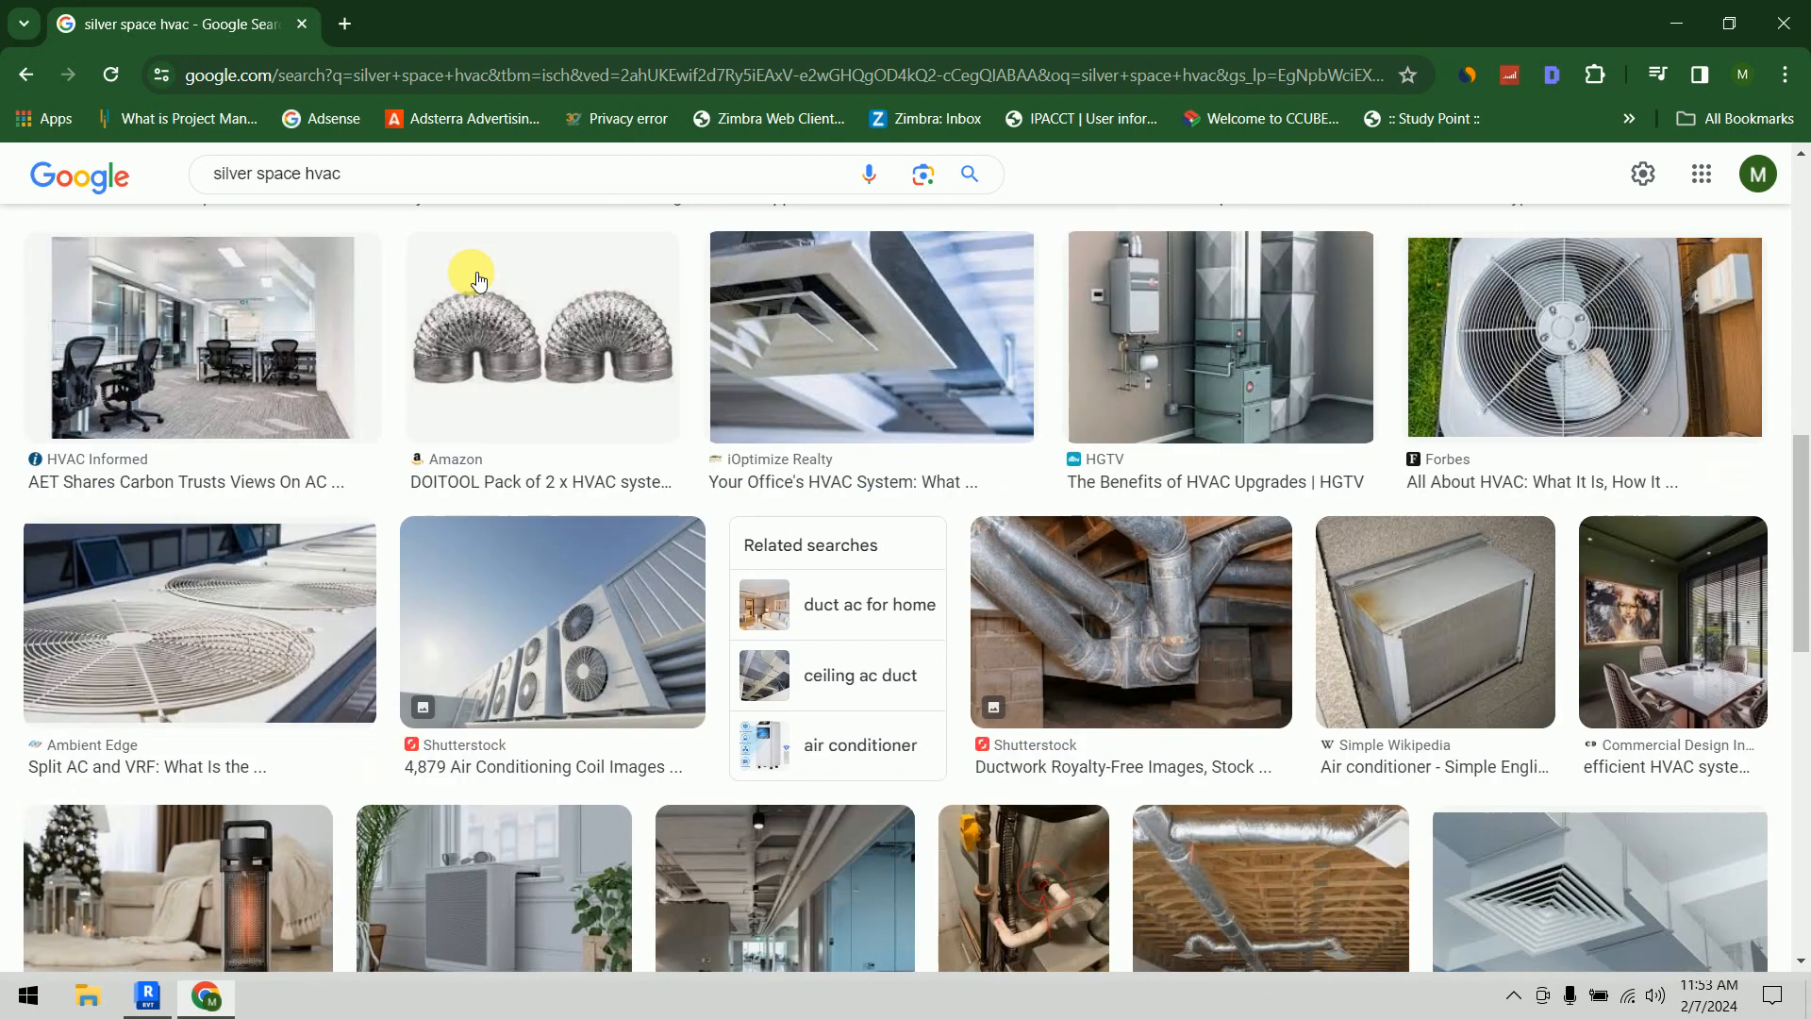
{"action": "scroll", "coordinate": [478, 279], "scroll_direction": "down", "scroll_amount": 6}
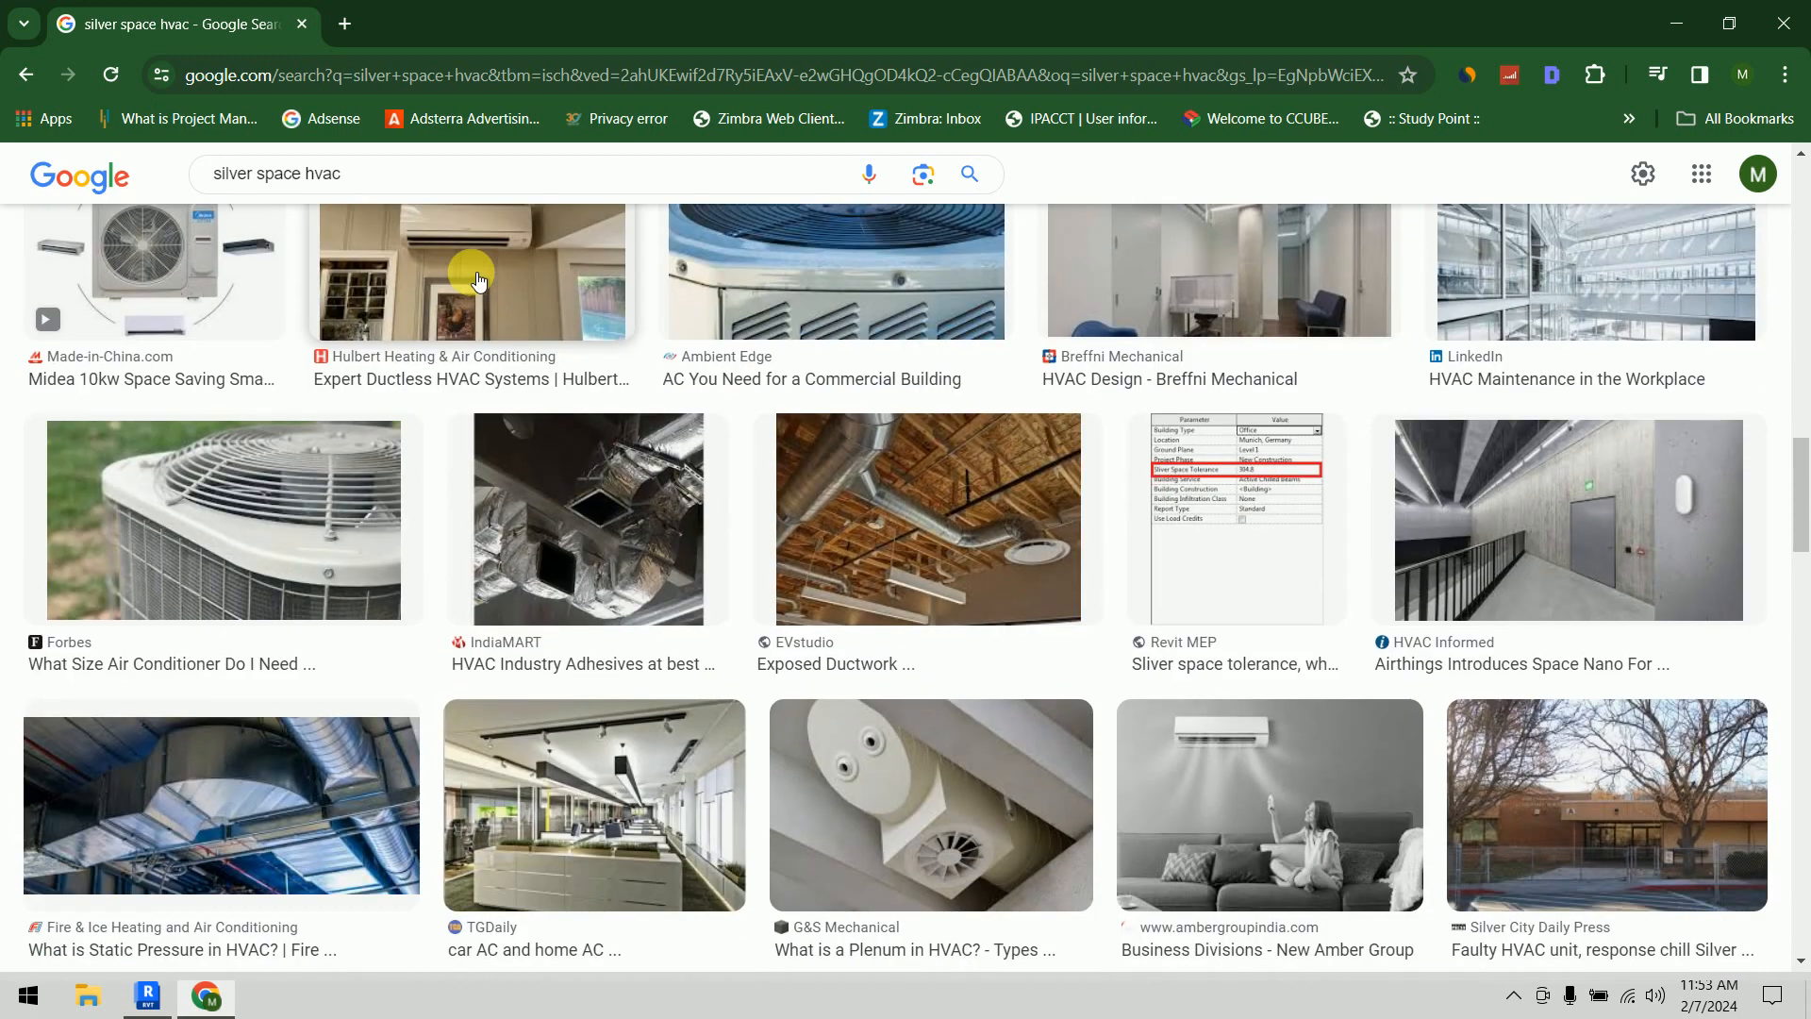
{"action": "scroll", "coordinate": [478, 279], "scroll_direction": "down", "scroll_amount": 8}
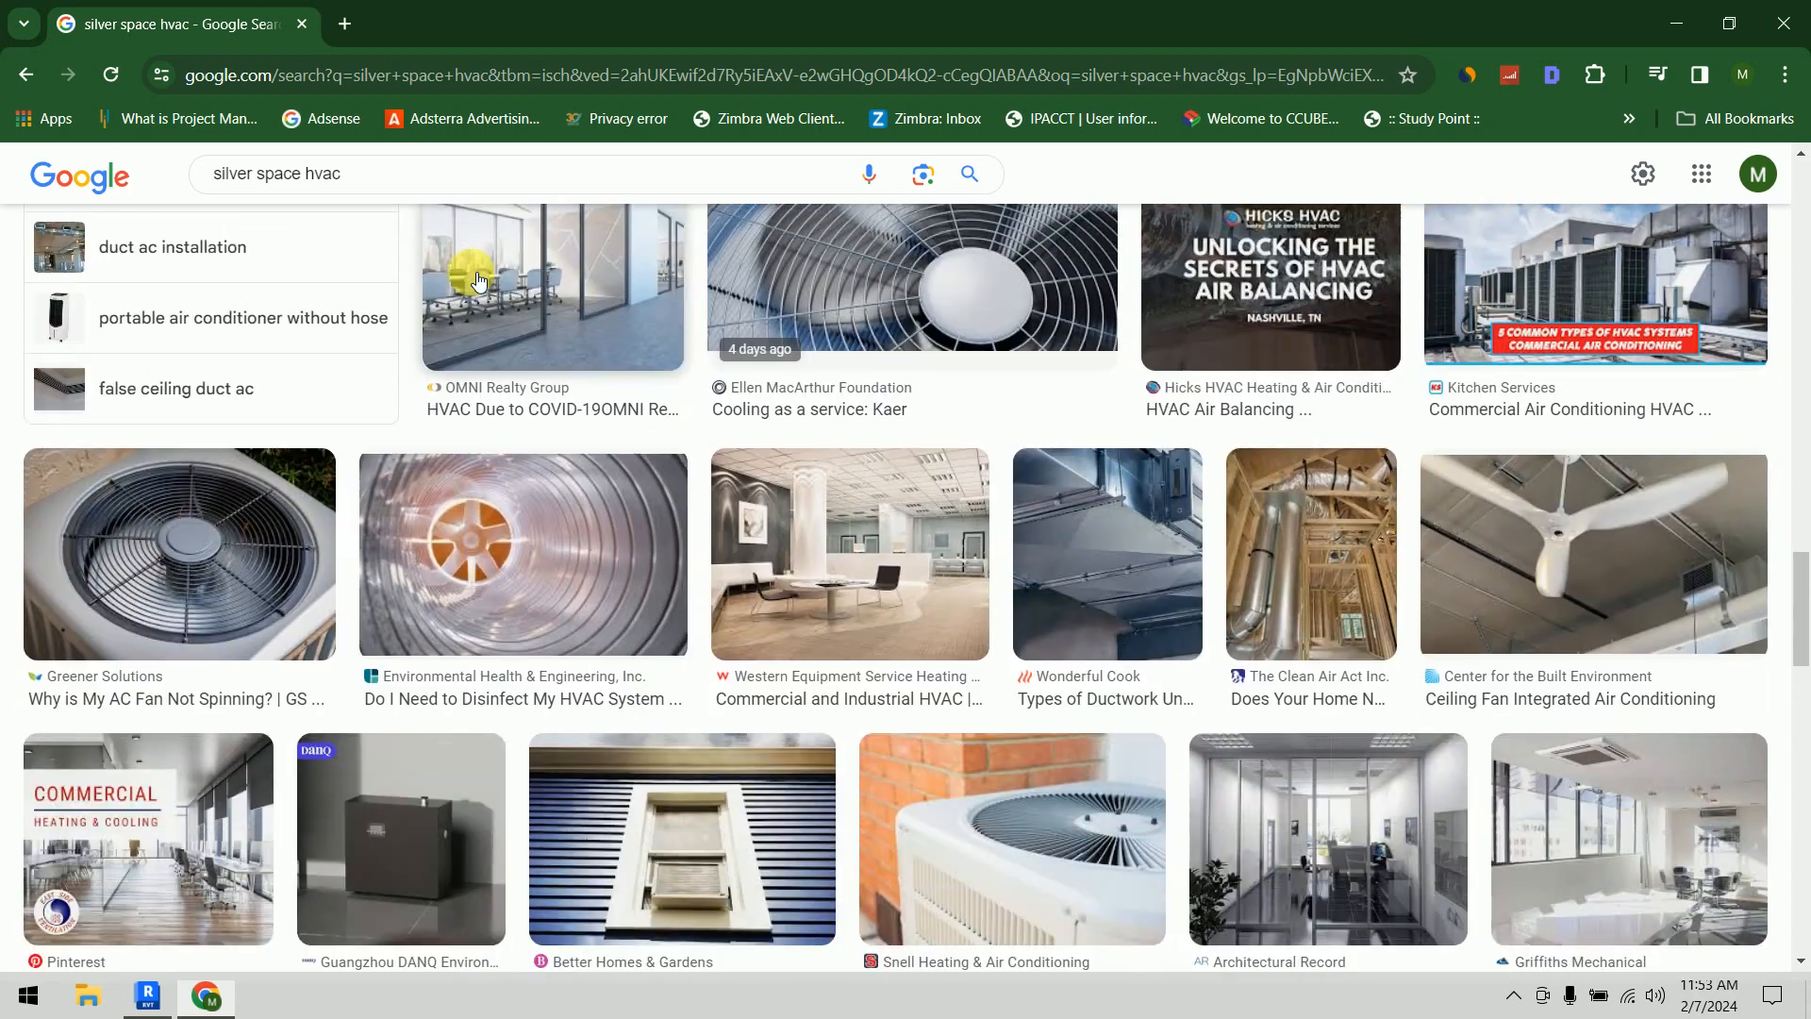
{"action": "scroll", "coordinate": [478, 279], "scroll_direction": "down", "scroll_amount": 13}
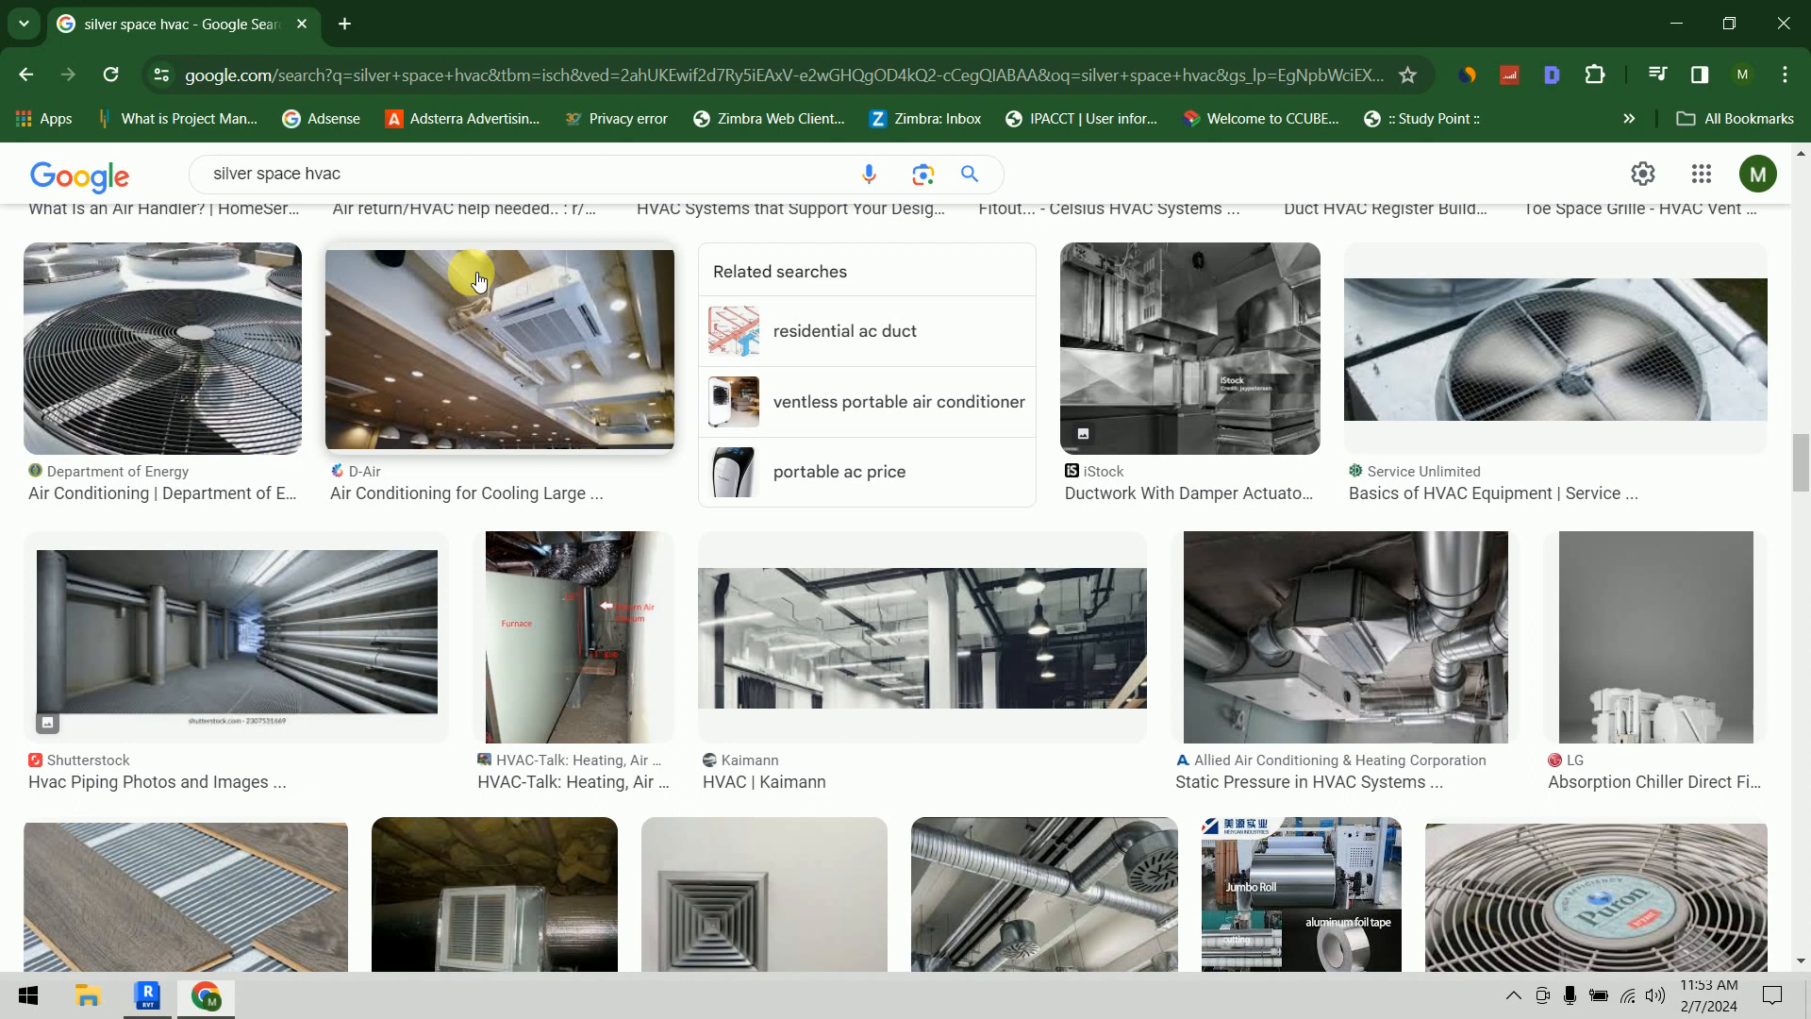
{"action": "scroll", "coordinate": [478, 279], "scroll_direction": "down", "scroll_amount": 3}
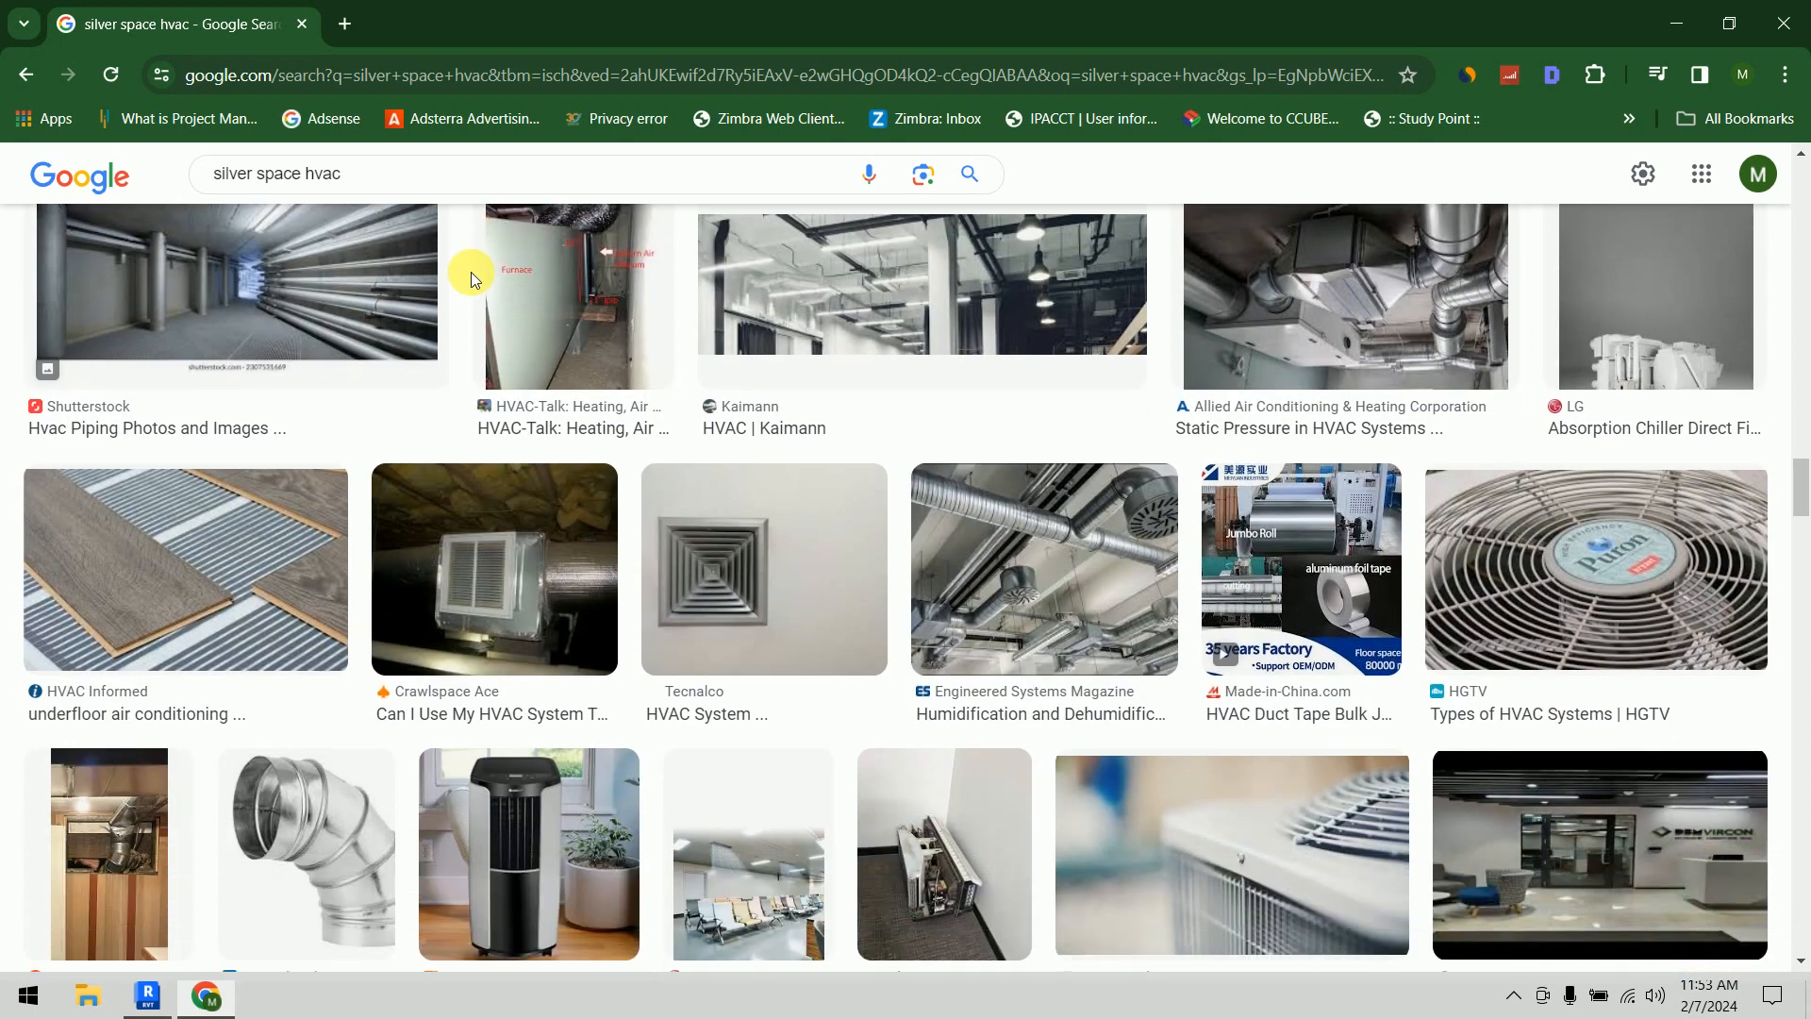
{"action": "scroll", "coordinate": [473, 274], "scroll_direction": "down", "scroll_amount": 8}
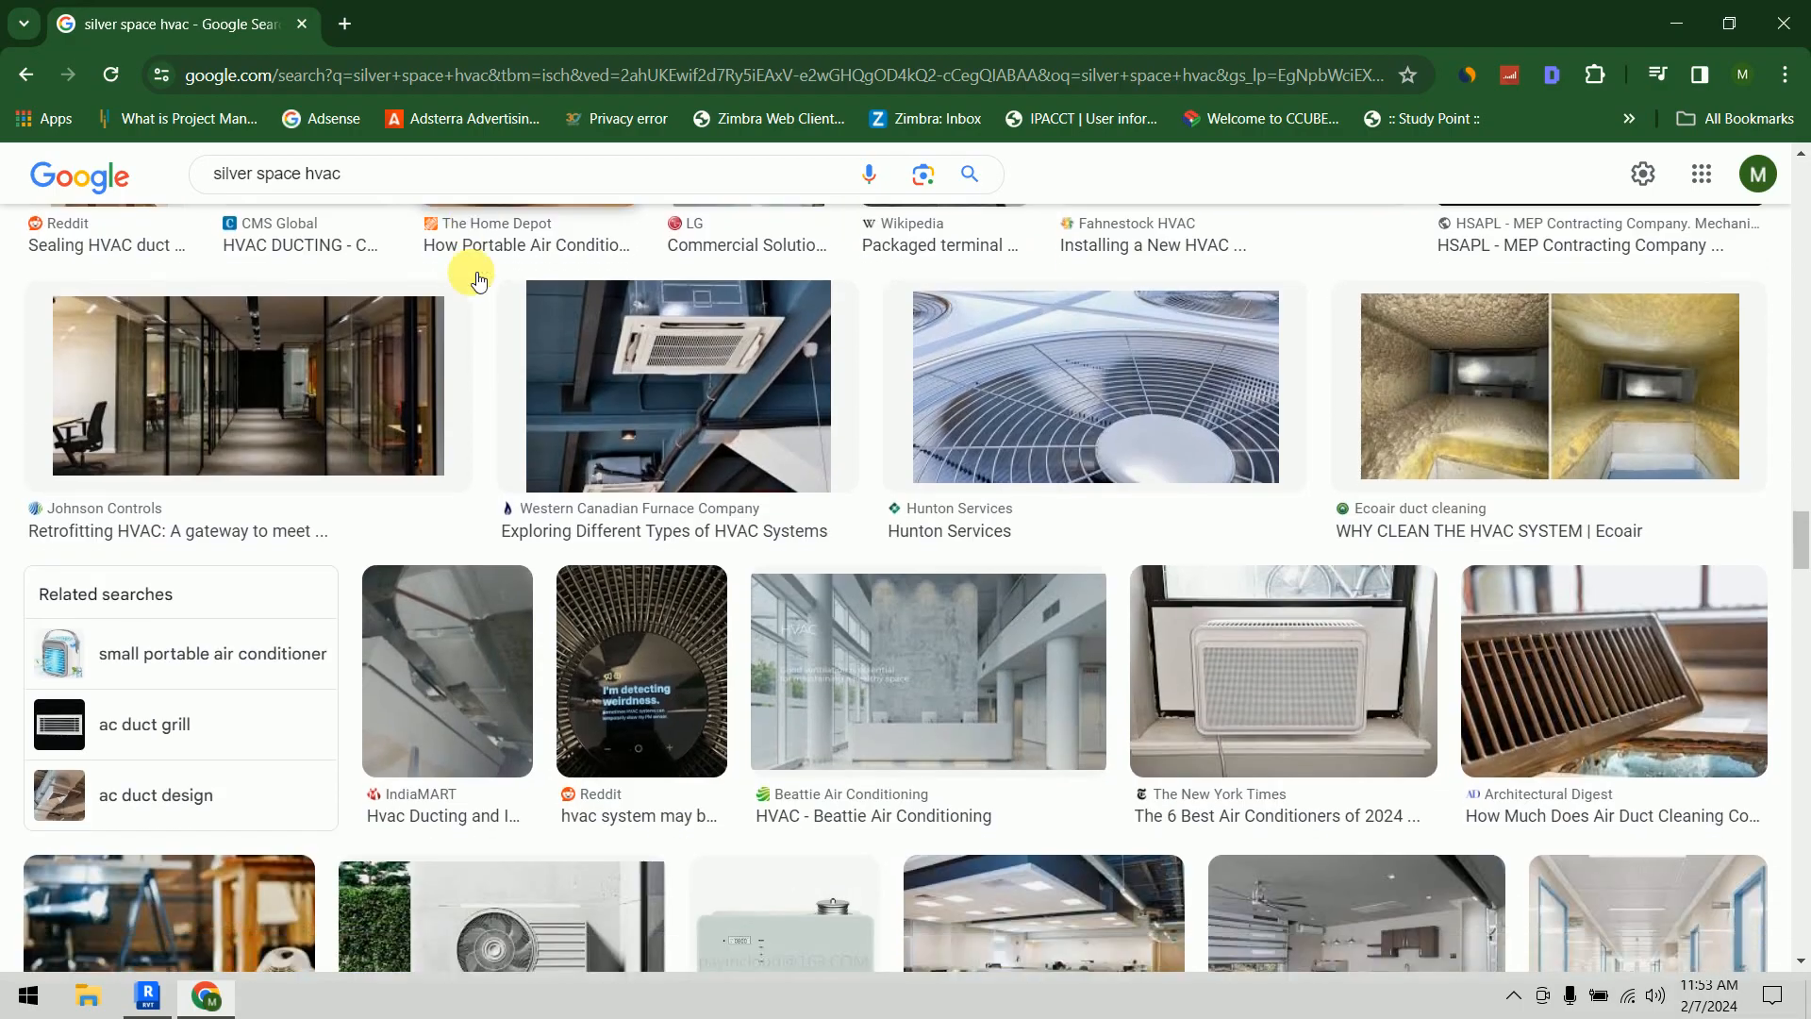
{"action": "scroll", "coordinate": [474, 273], "scroll_direction": "down", "scroll_amount": 9}
{"action": "scroll", "coordinate": [472, 272], "scroll_direction": "up", "scroll_amount": 20}
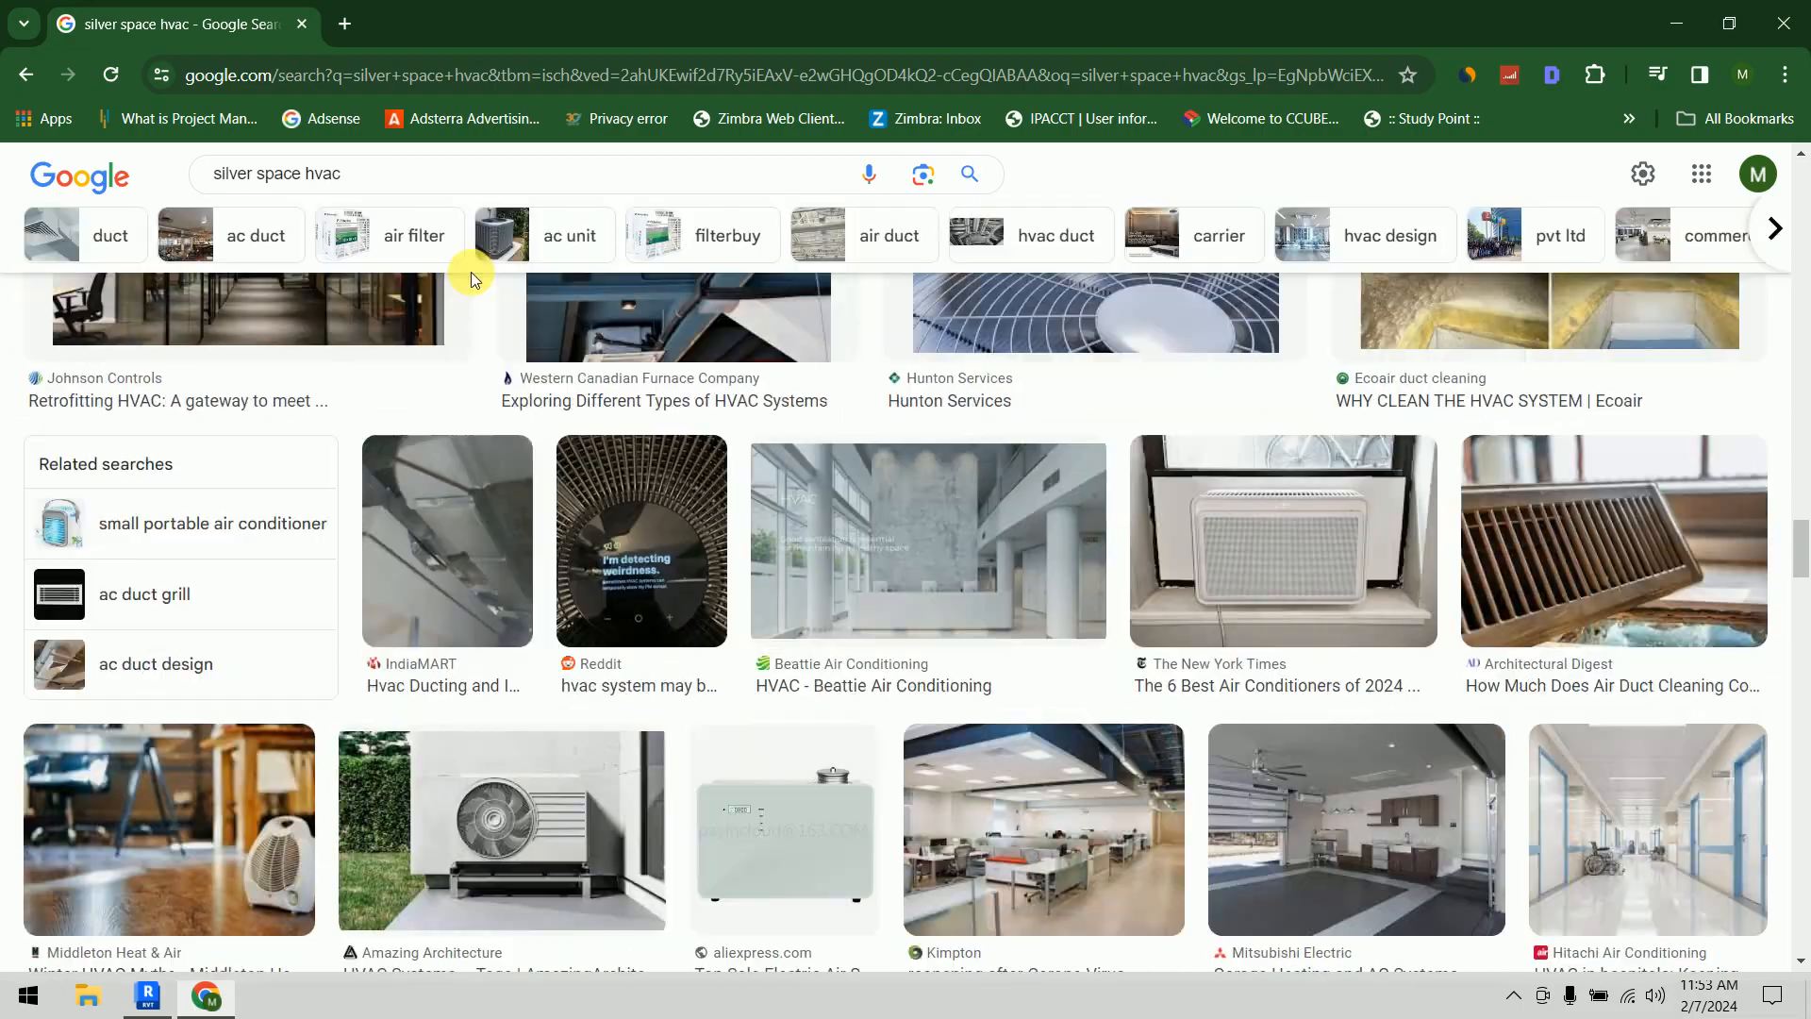
{"action": "scroll", "coordinate": [472, 273], "scroll_direction": "up", "scroll_amount": 10}
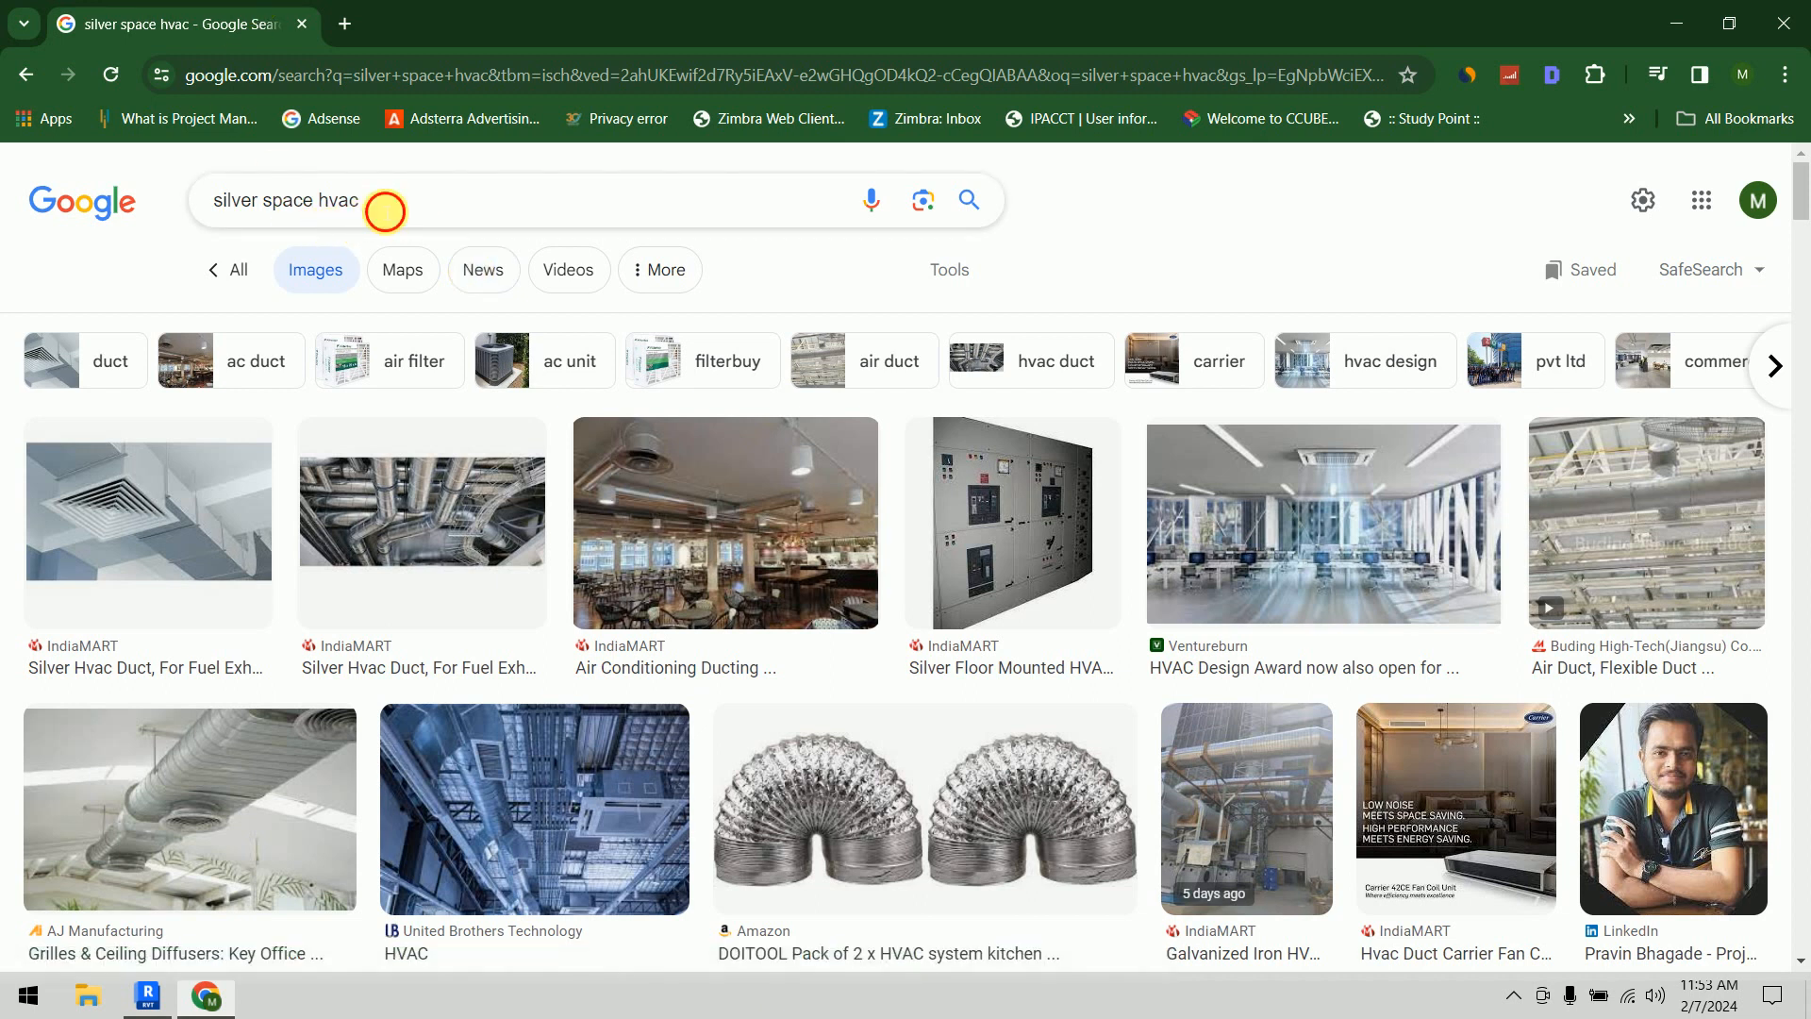
Change the image search to "silver space tolerance" and examine the resulting pictures
{"action": "left_click", "coordinate": [392, 210]}
{"action": "key", "text": "alt+Tab"}
{"action": "key", "text": "alt+Tab"}
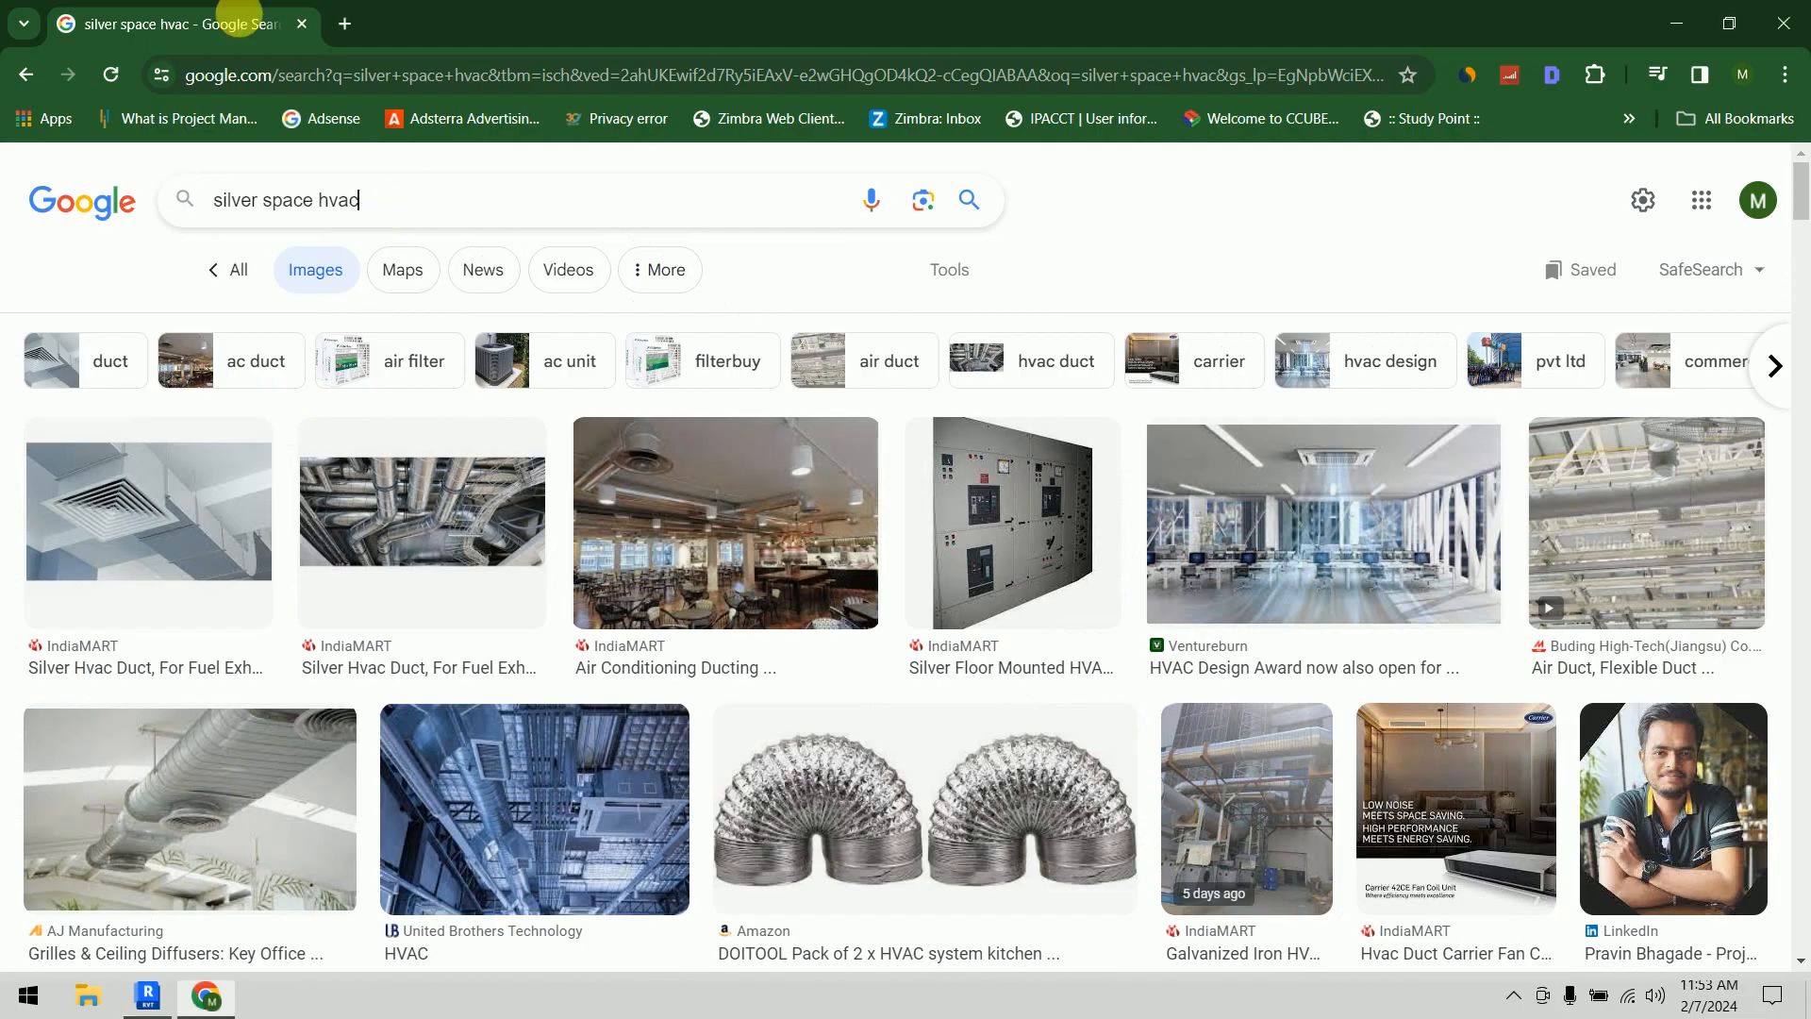
{"action": "left_click_drag", "start_coordinate": [377, 200], "coordinate": [321, 201]}
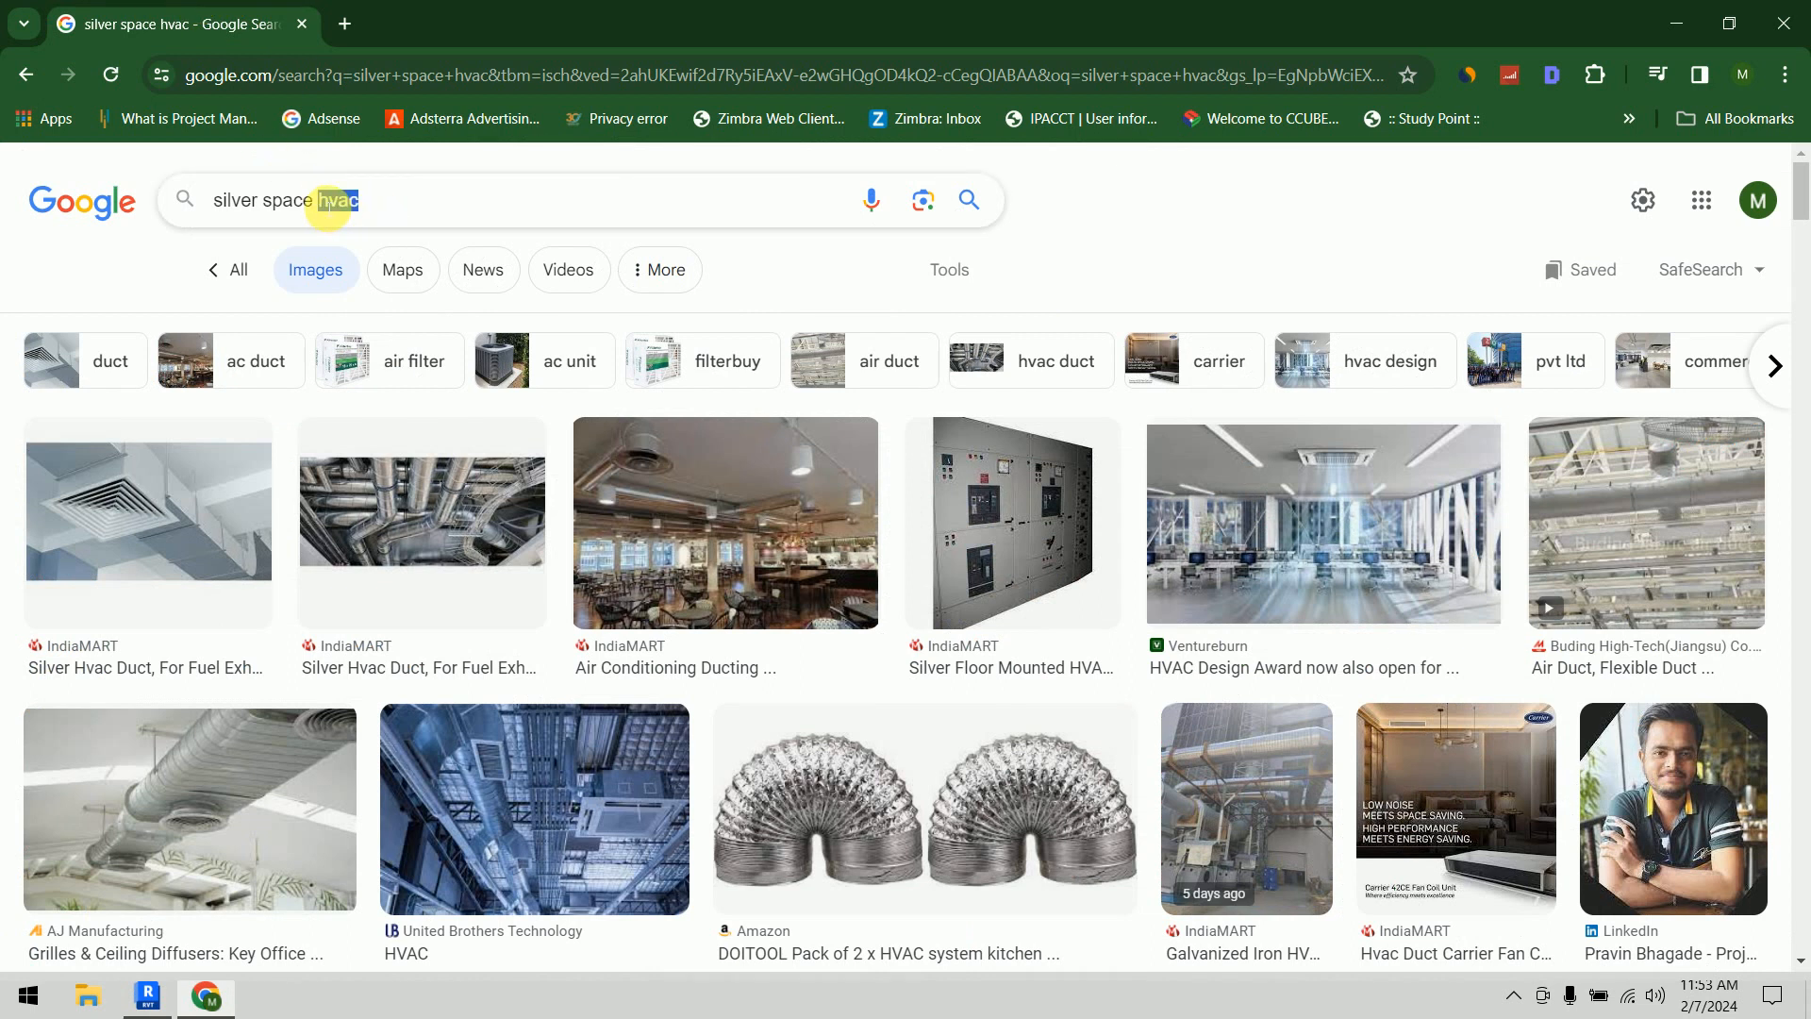
{"action": "type", "text": "tolerance"}
{"action": "key", "text": "Return"}
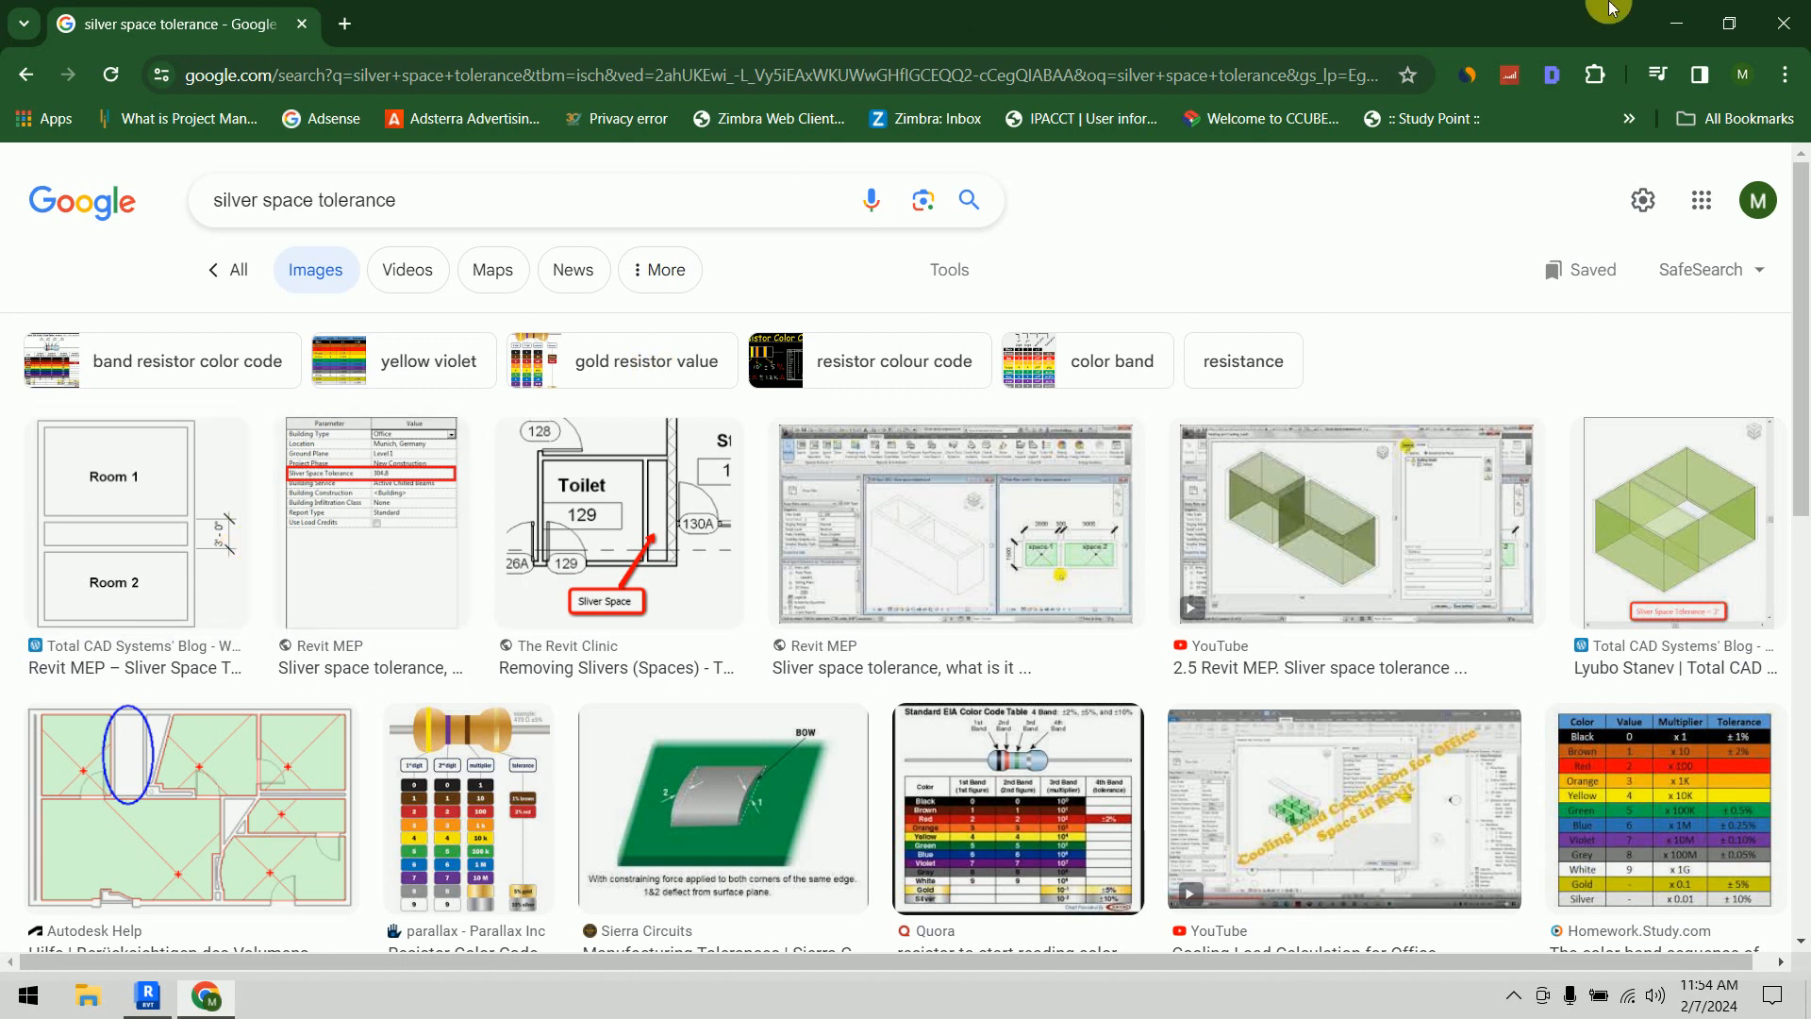
Switch back to Revit and set the Sliver Space Tolerance to 750 in the Heating and Cooling Loads settings
{"action": "left_click", "coordinate": [1671, 14]}
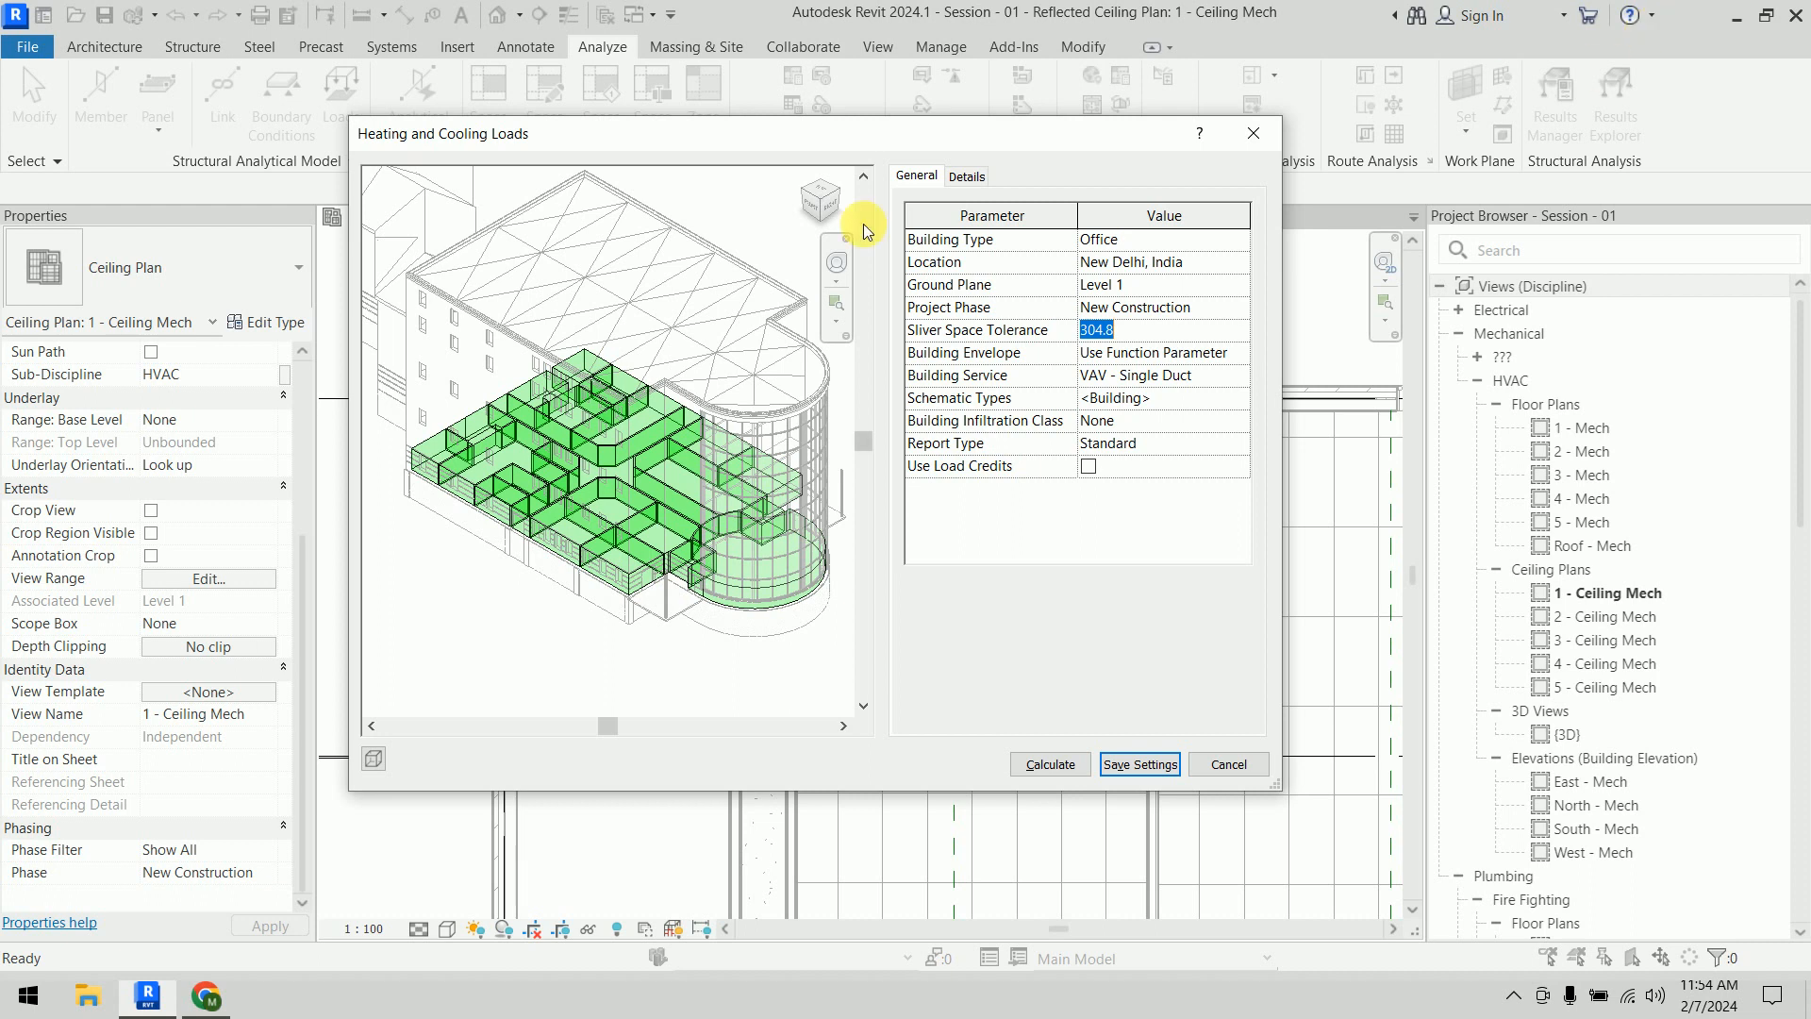
{"action": "left_click", "coordinate": [1152, 332]}
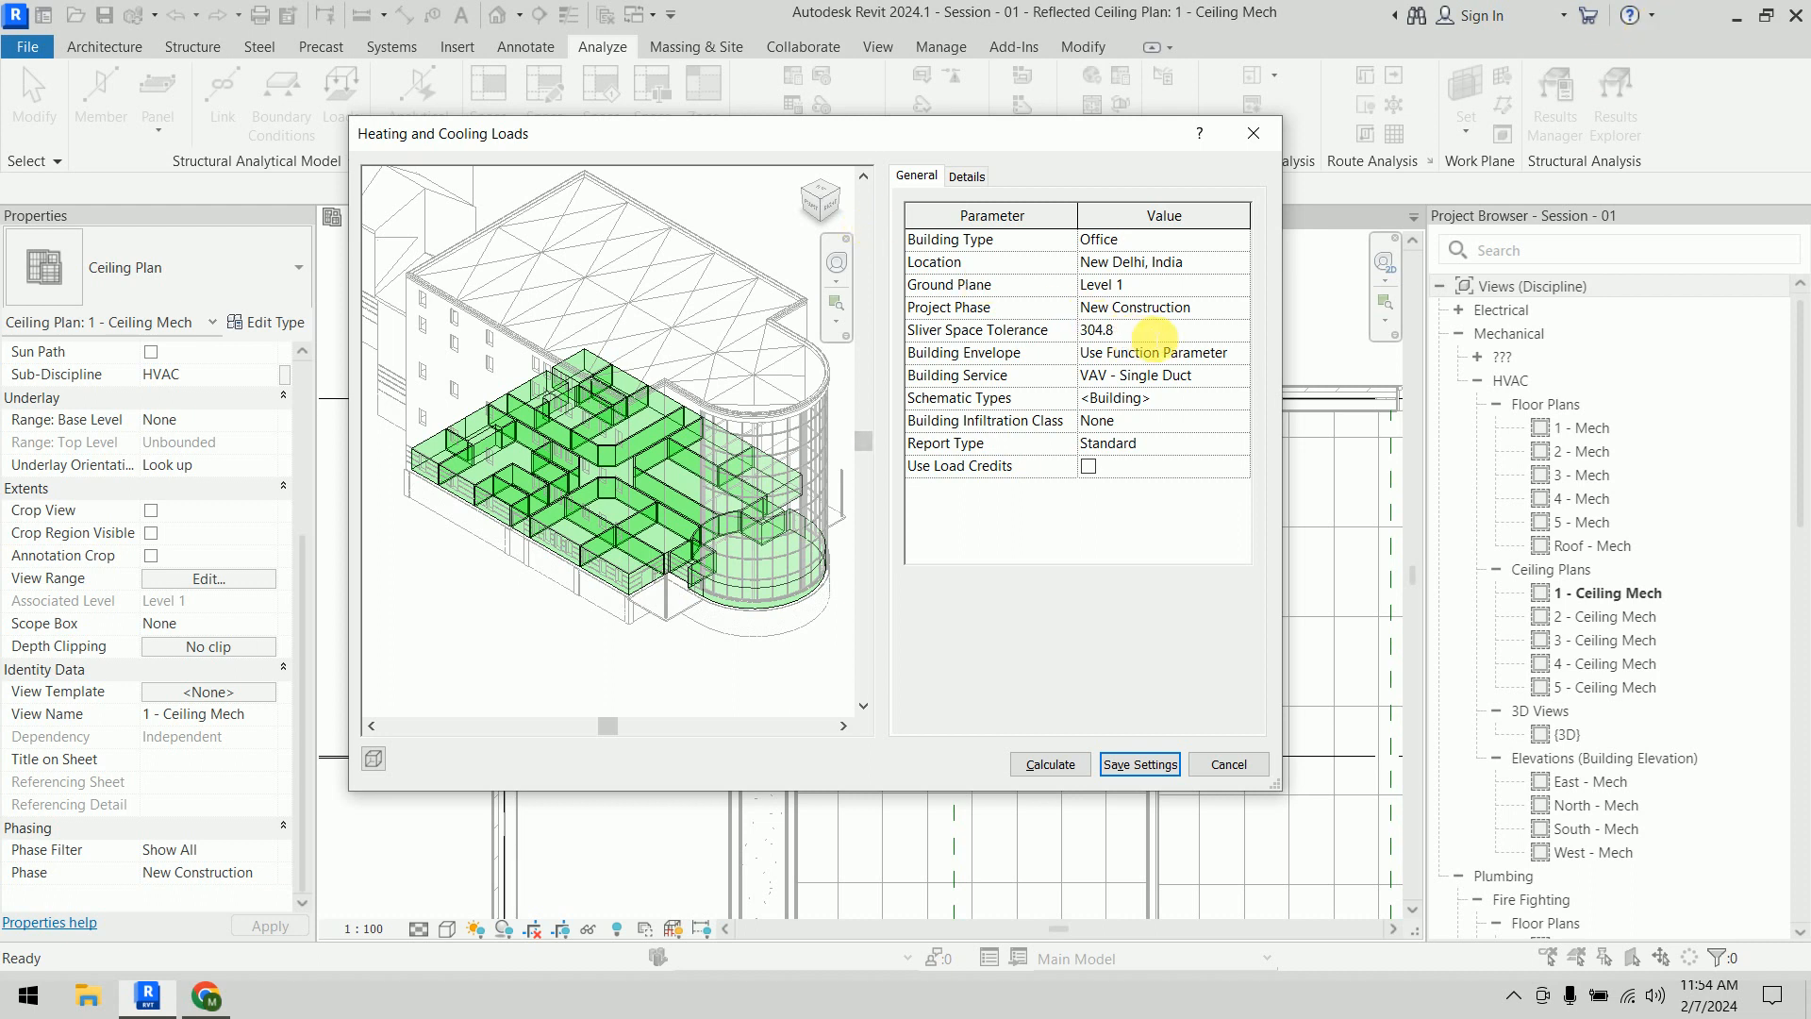
{"action": "left_click", "coordinate": [1152, 332]}
{"action": "key", "text": "Home"}
{"action": "key", "text": "shift+End"}
{"action": "key", "text": "Home"}
{"action": "key", "text": "shift+End"}
{"action": "type", "text": "750"}
{"action": "left_click", "coordinate": [1209, 373]}
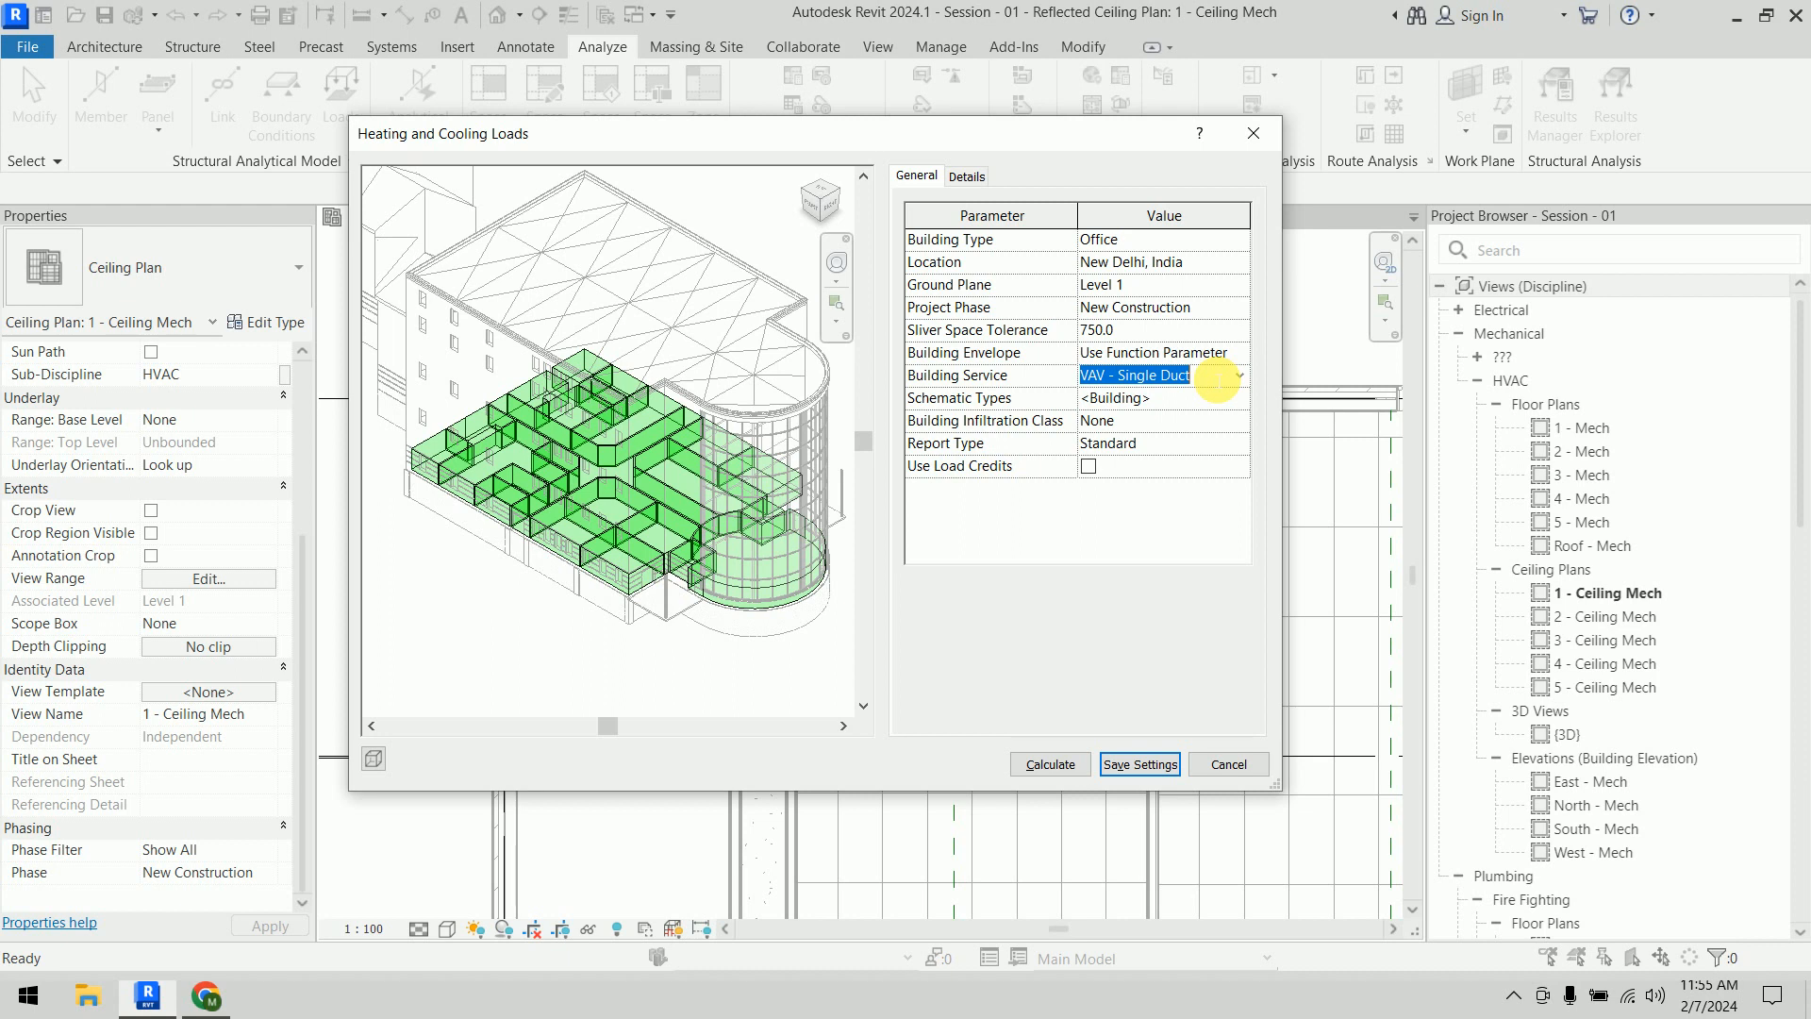
Switch to Google Chrome and search the images for "plenum space tolerance"
{"action": "left_click", "coordinate": [22, 996]}
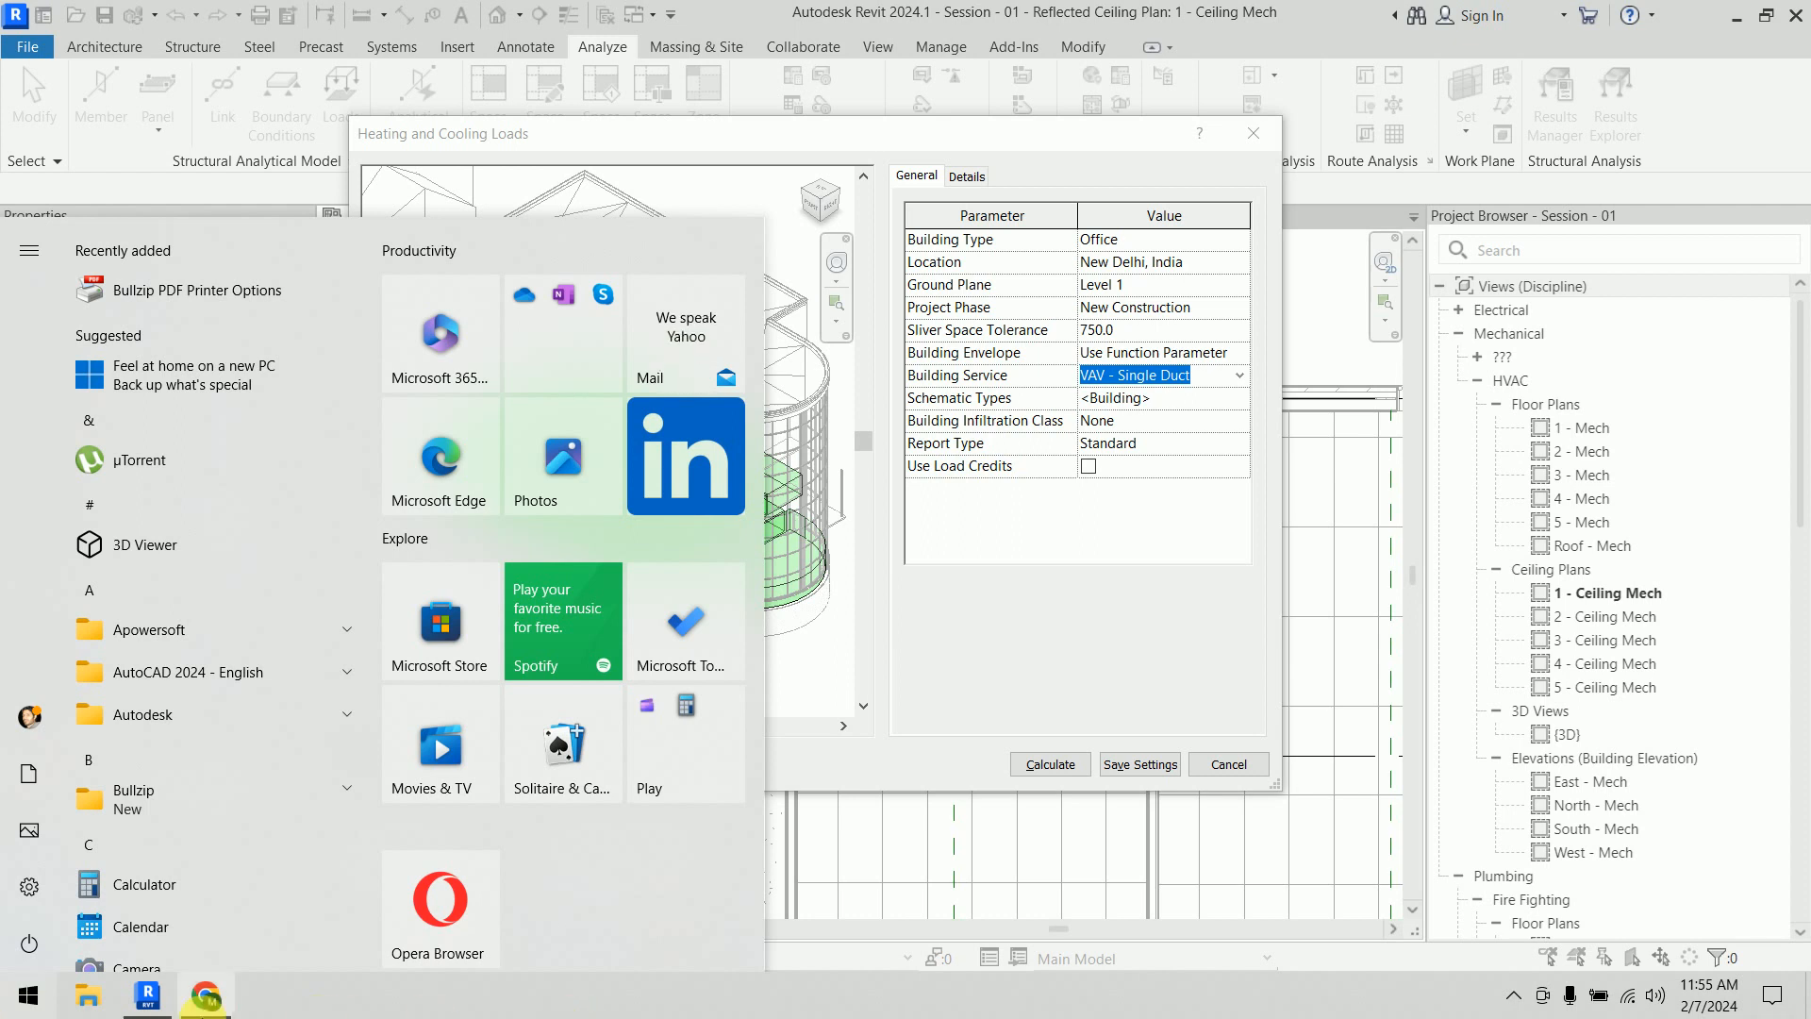
{"action": "left_click", "coordinate": [206, 996]}
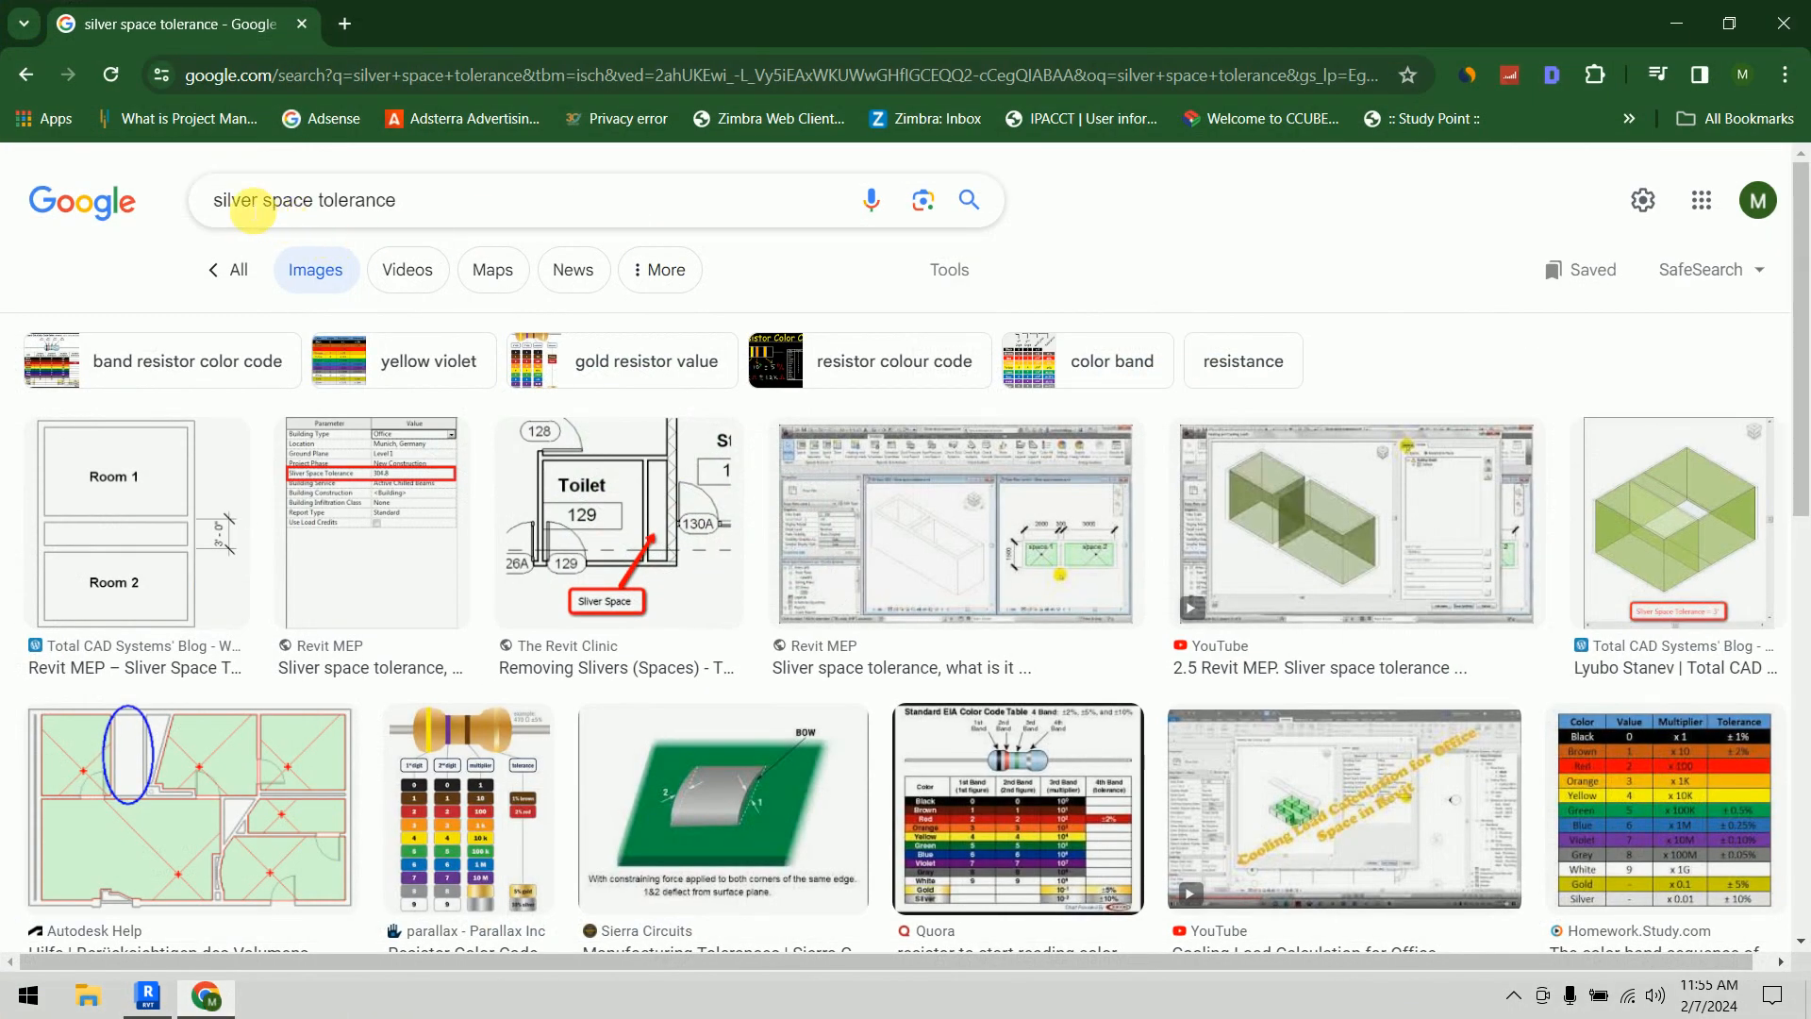
{"action": "double_click", "coordinate": [217, 217]}
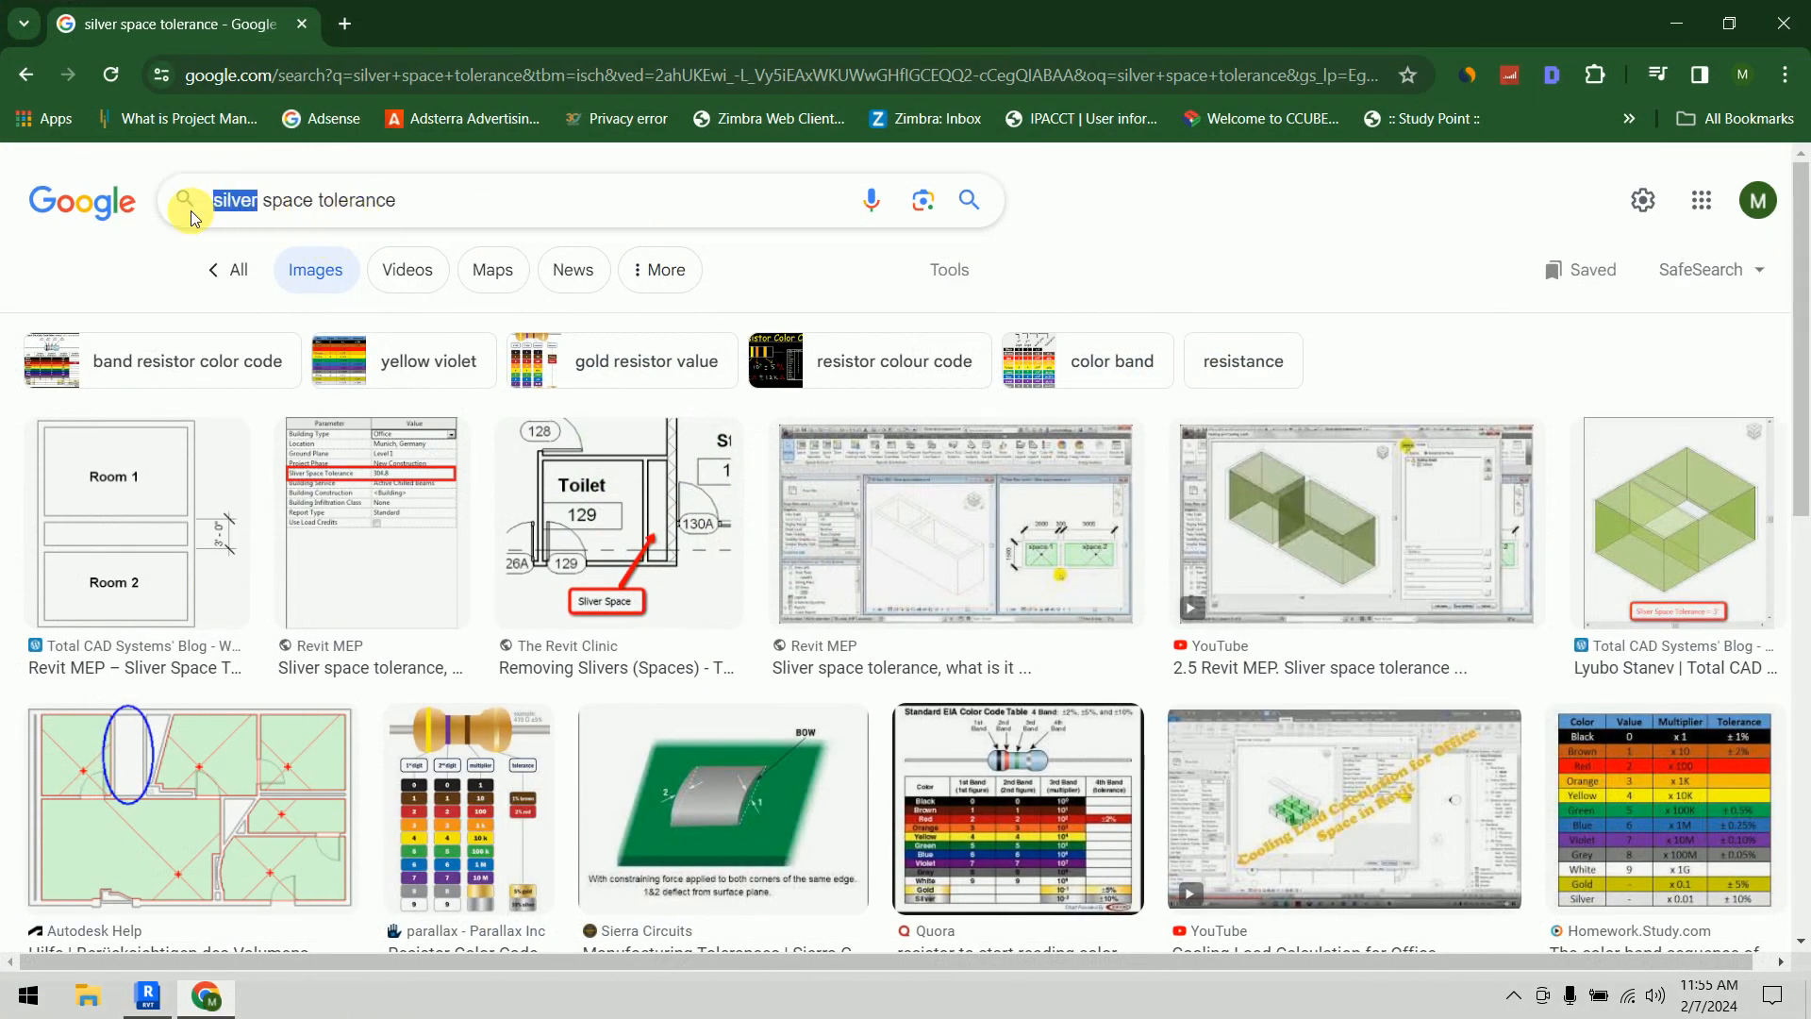
{"action": "key", "text": "BackSpace"}
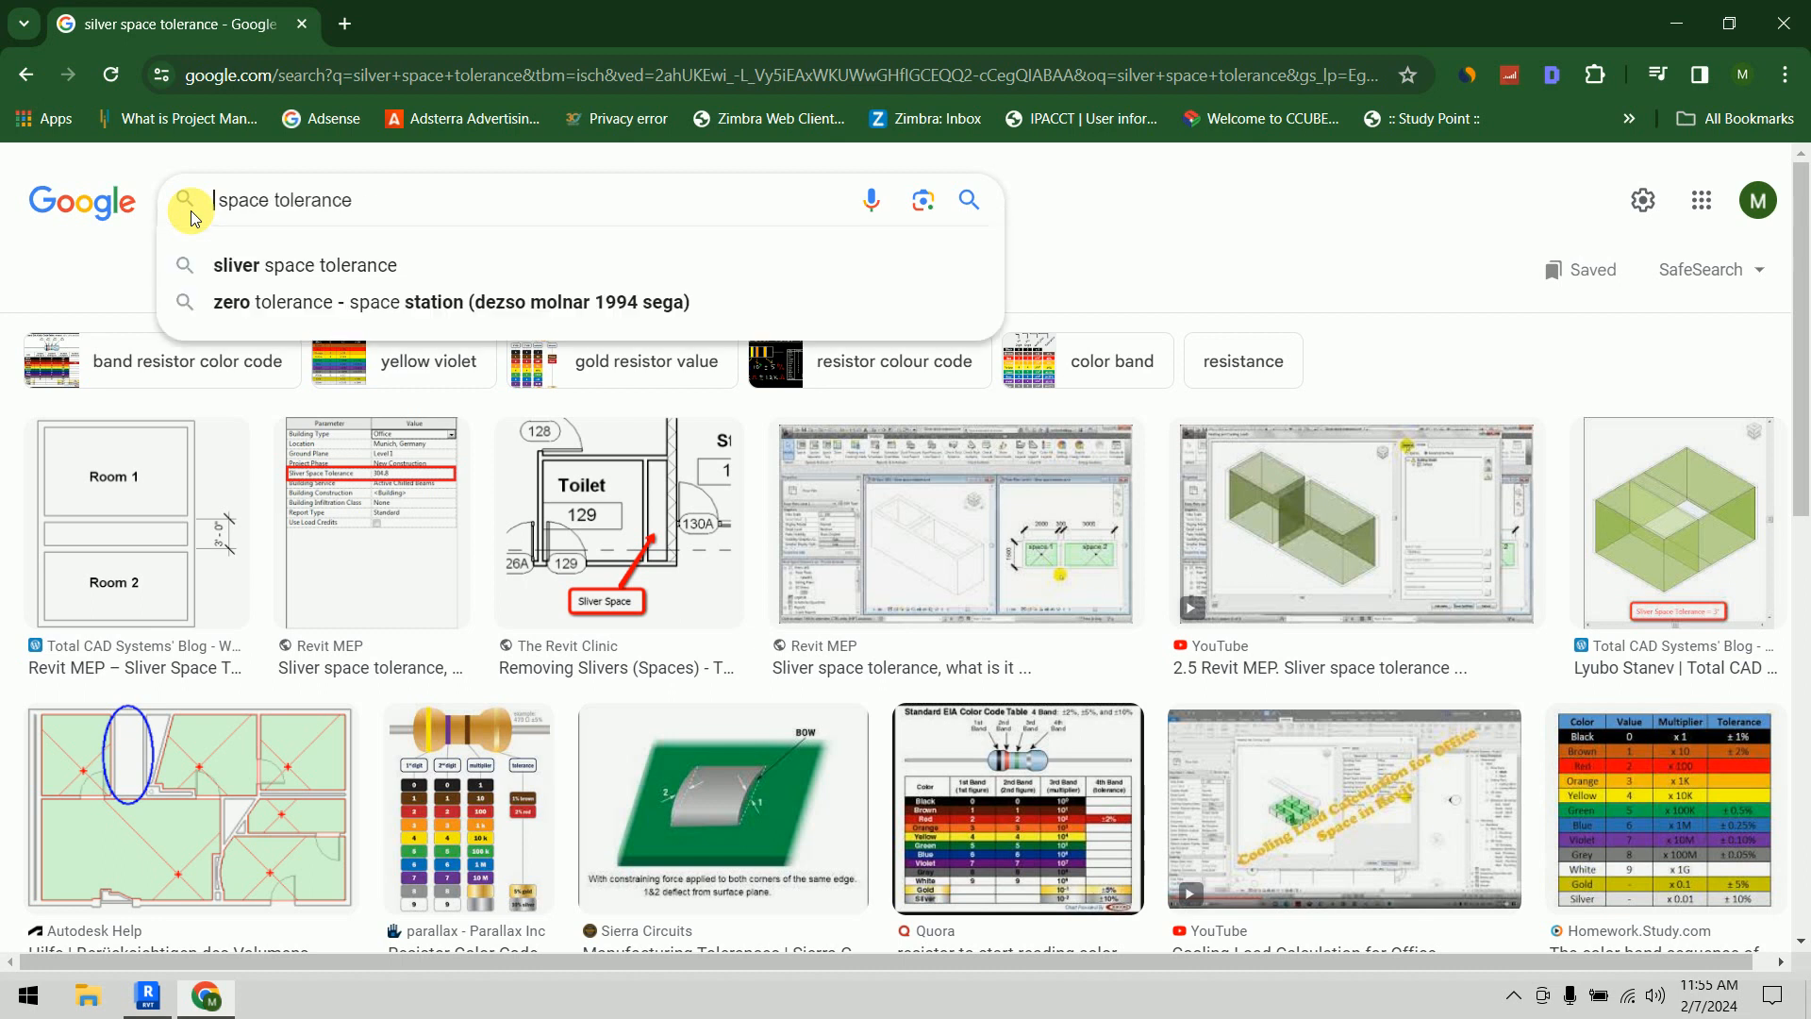
{"action": "type", "text": "plenum"}
{"action": "key", "text": "Return"}
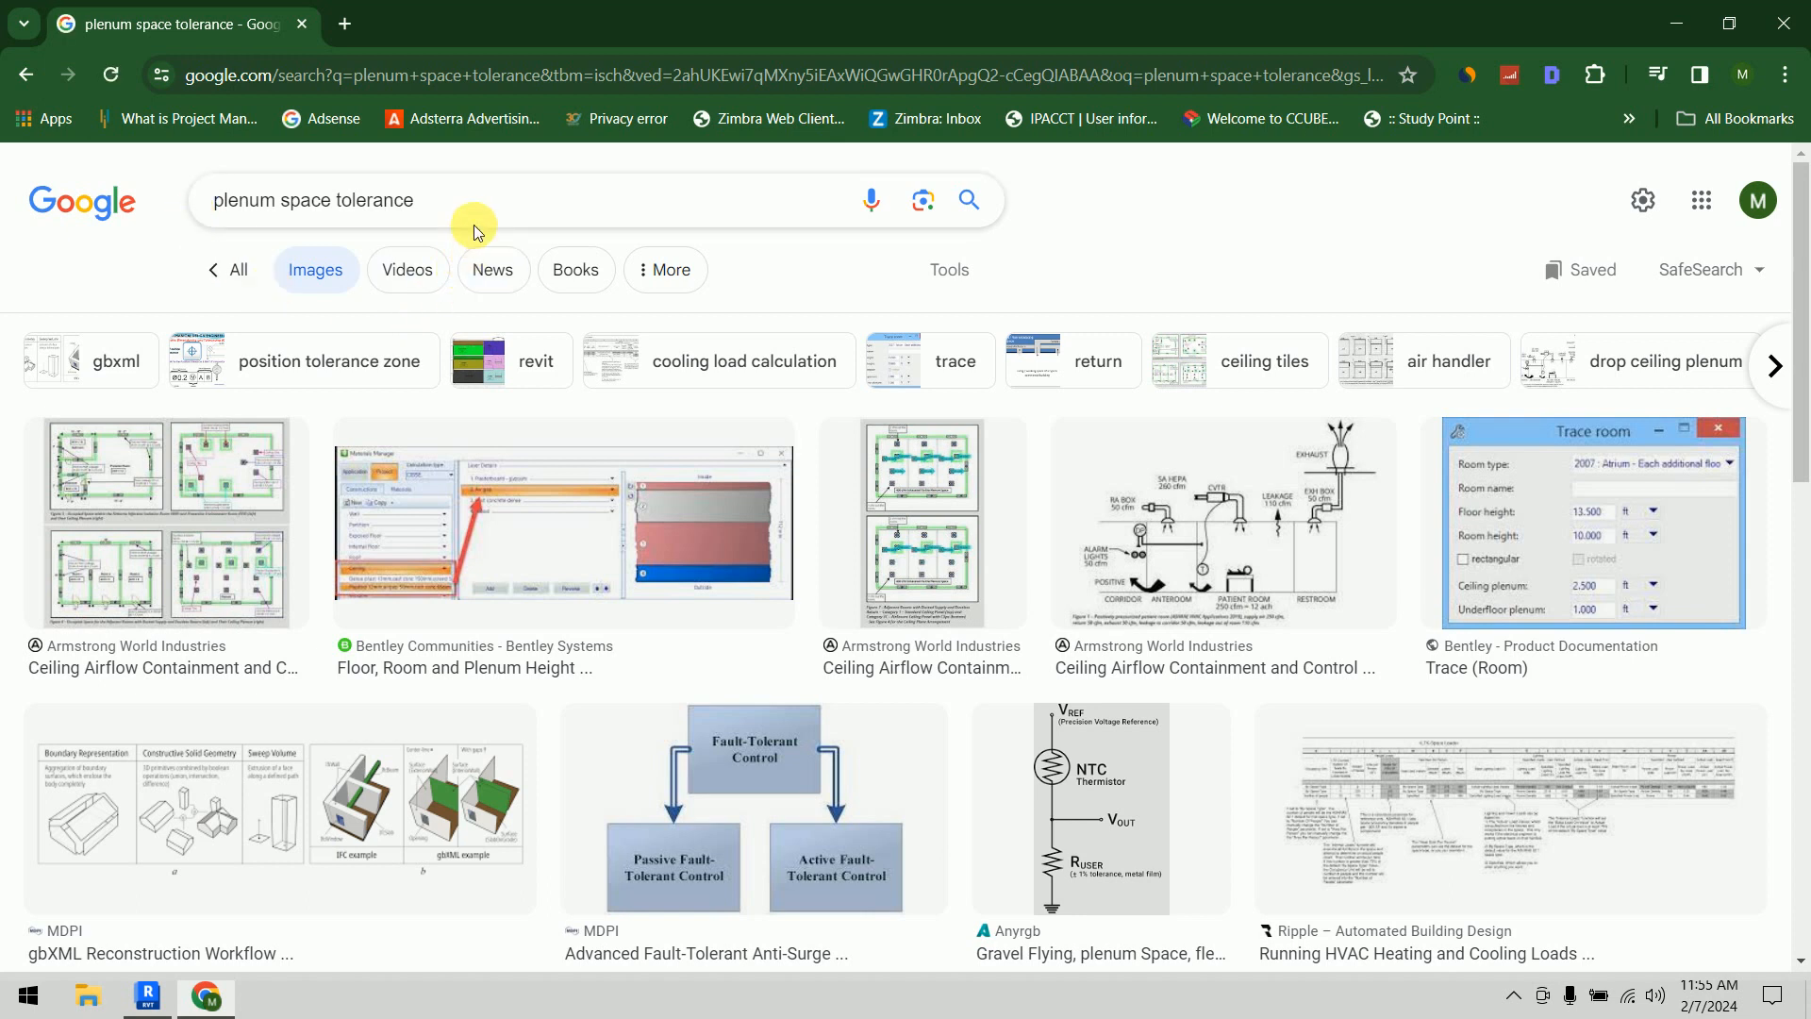
Shorten the image search to "plenum space" and examine the diagrams
{"action": "left_click_drag", "start_coordinate": [411, 200], "coordinate": [332, 217]}
{"action": "key", "text": "BackSpace"}
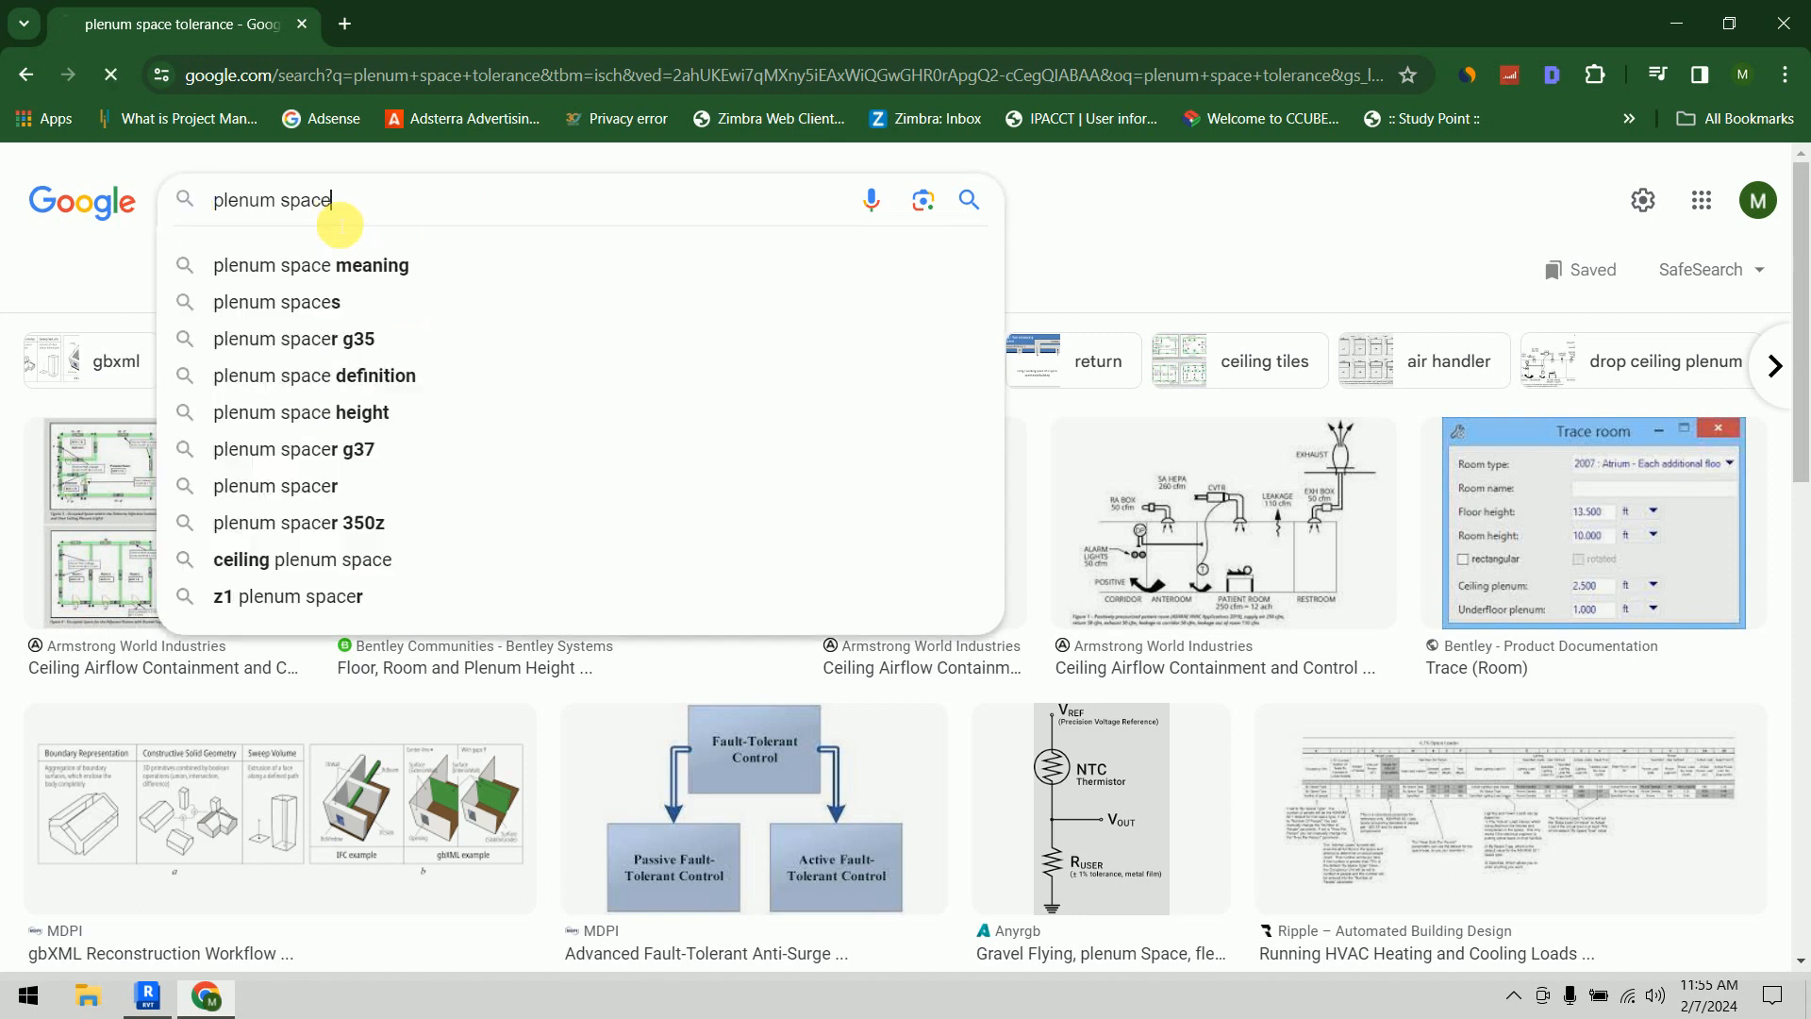
{"action": "key", "text": "Return"}
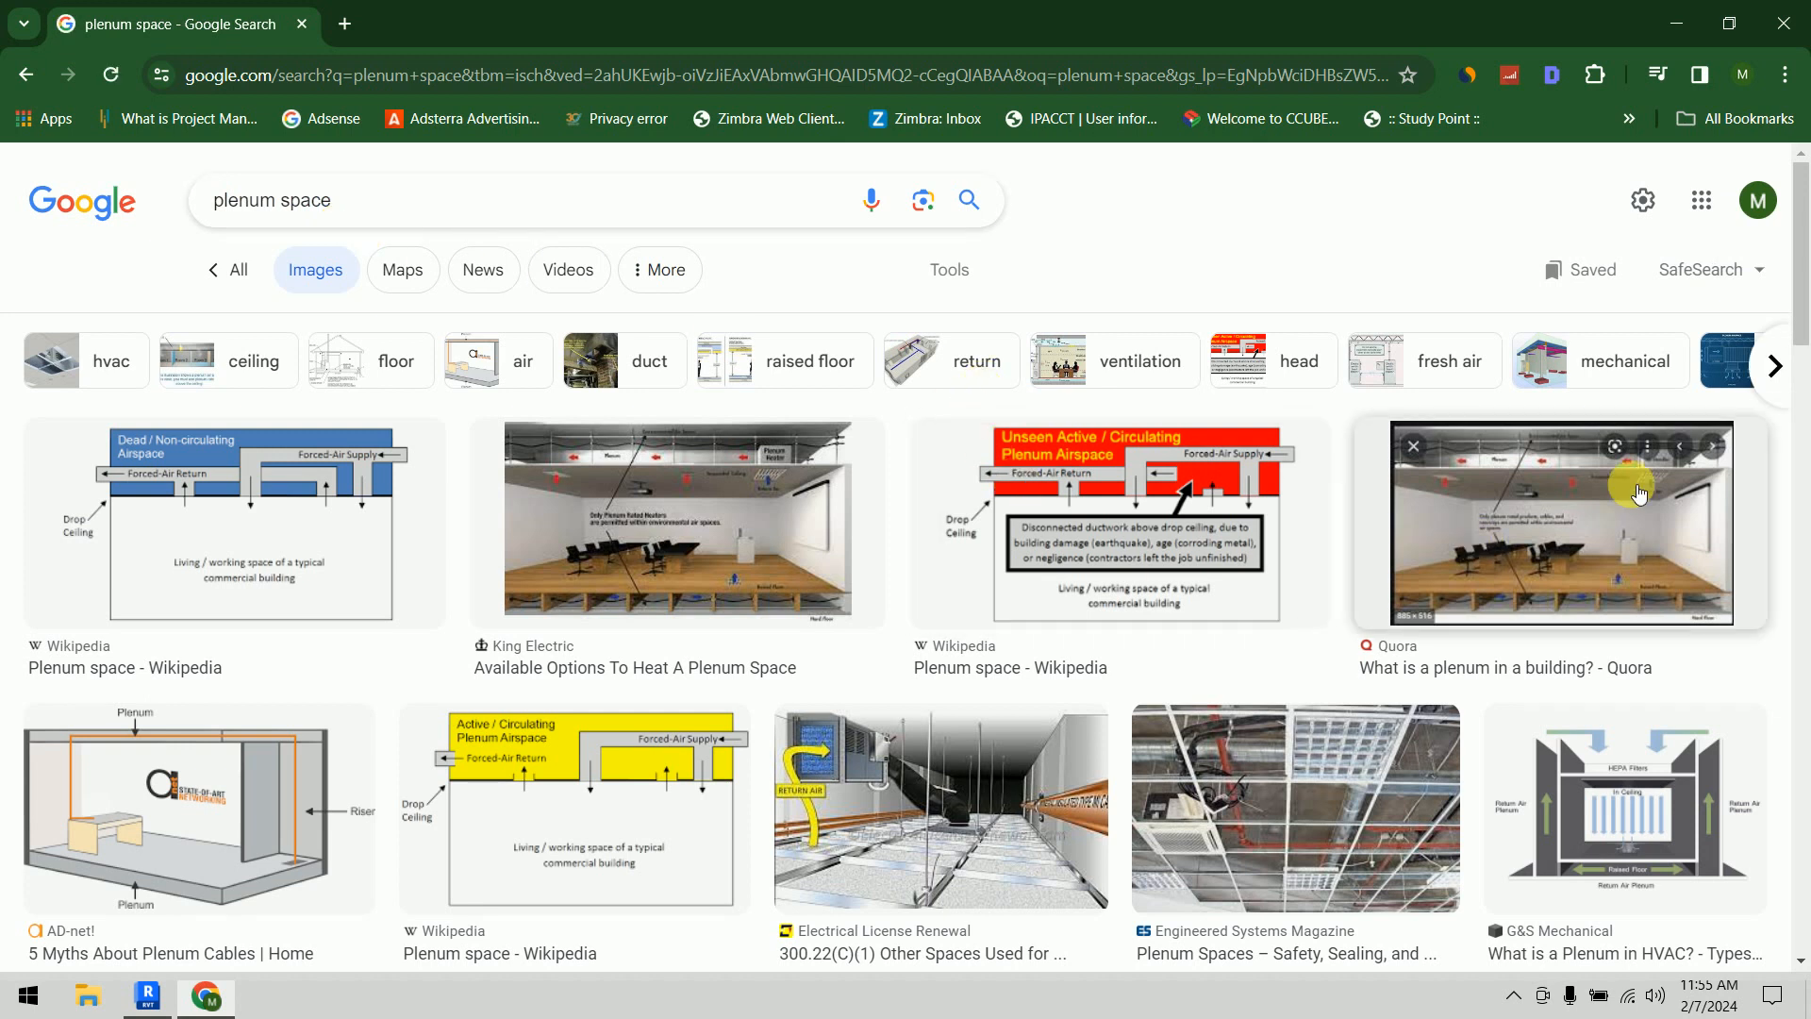
Examine the Electrical License Renewal and LinkedIn pictures of ceiling plenums and browse their related images
{"action": "left_click", "coordinate": [942, 819]}
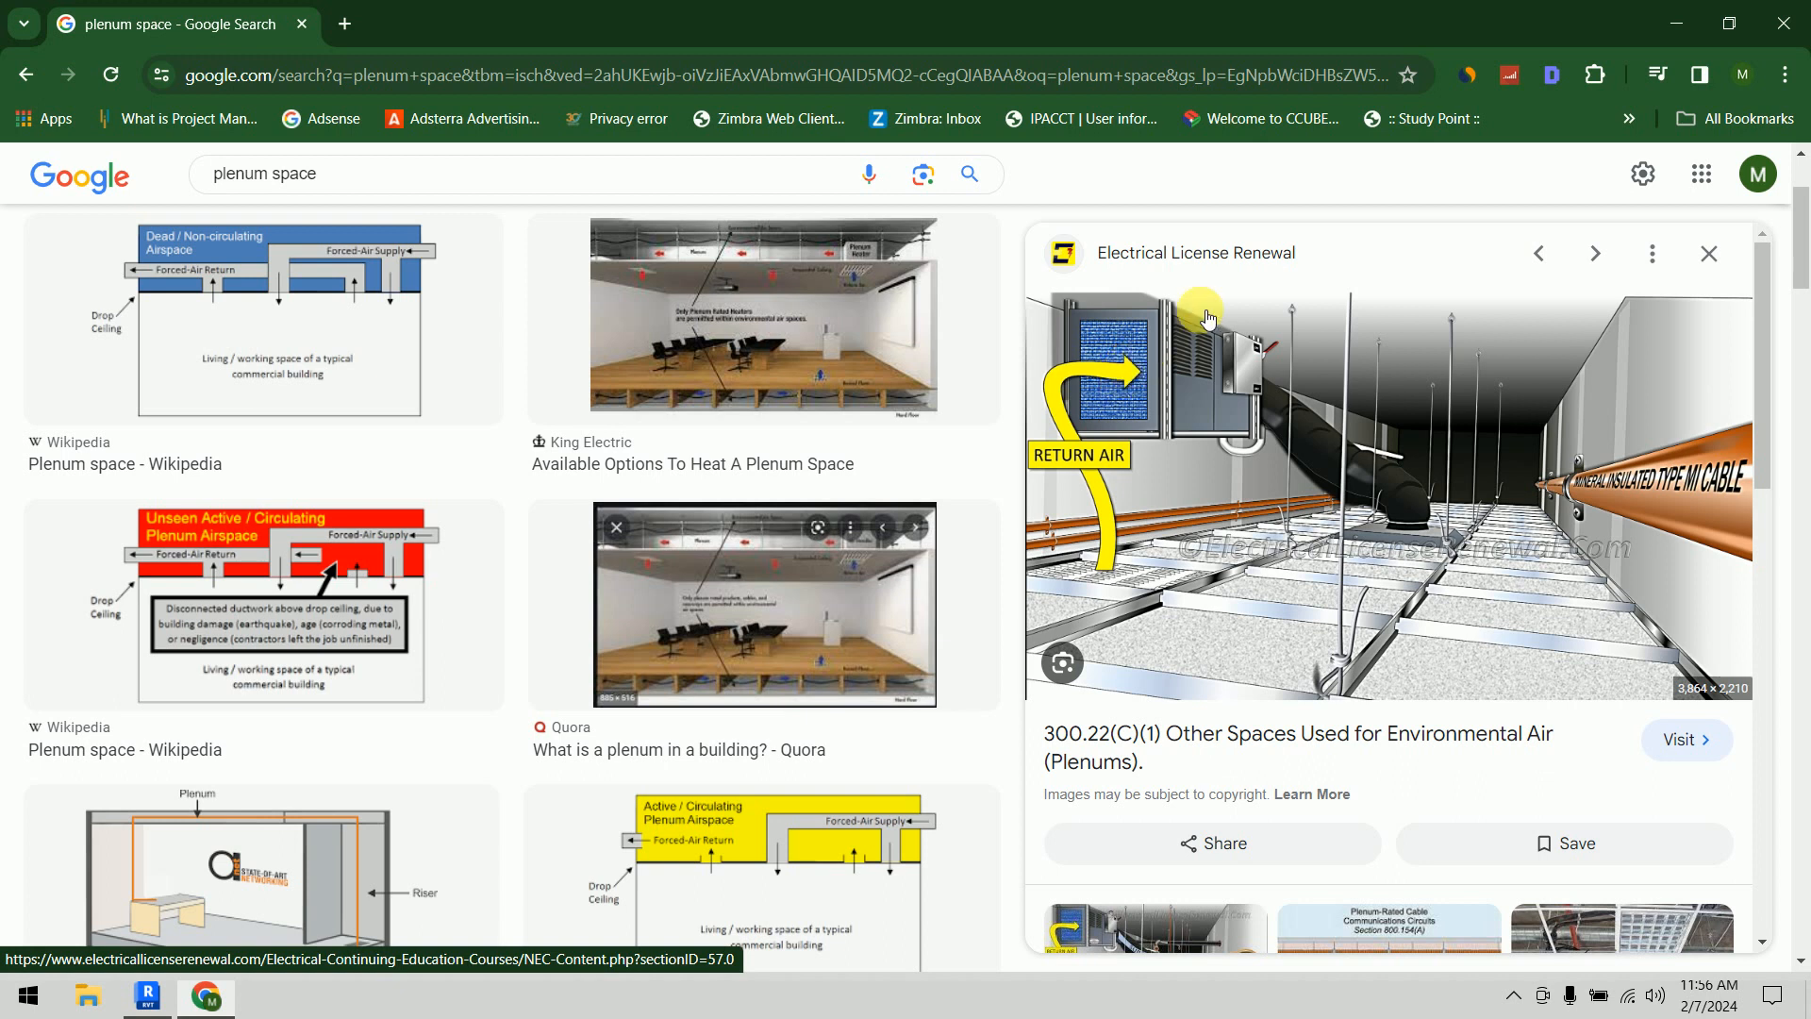
{"action": "scroll", "coordinate": [1210, 318], "scroll_direction": "down", "scroll_amount": 10}
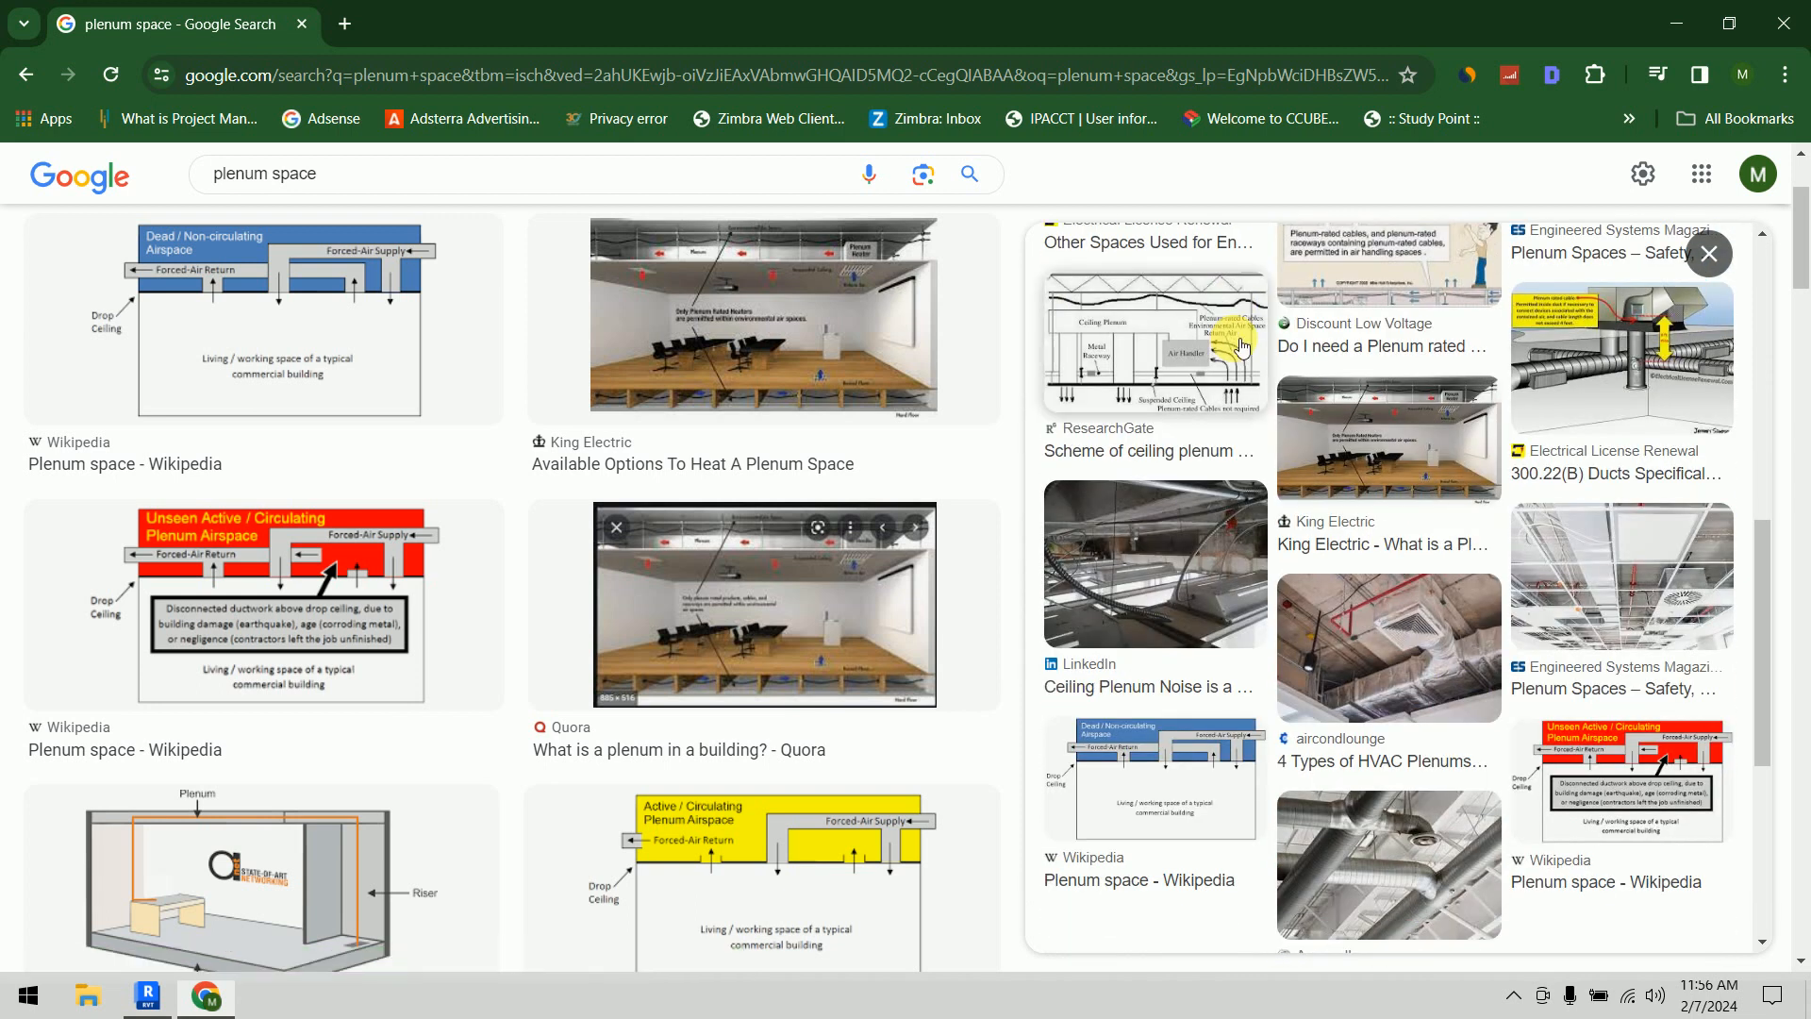
{"action": "scroll", "coordinate": [1235, 339], "scroll_direction": "down", "scroll_amount": 1}
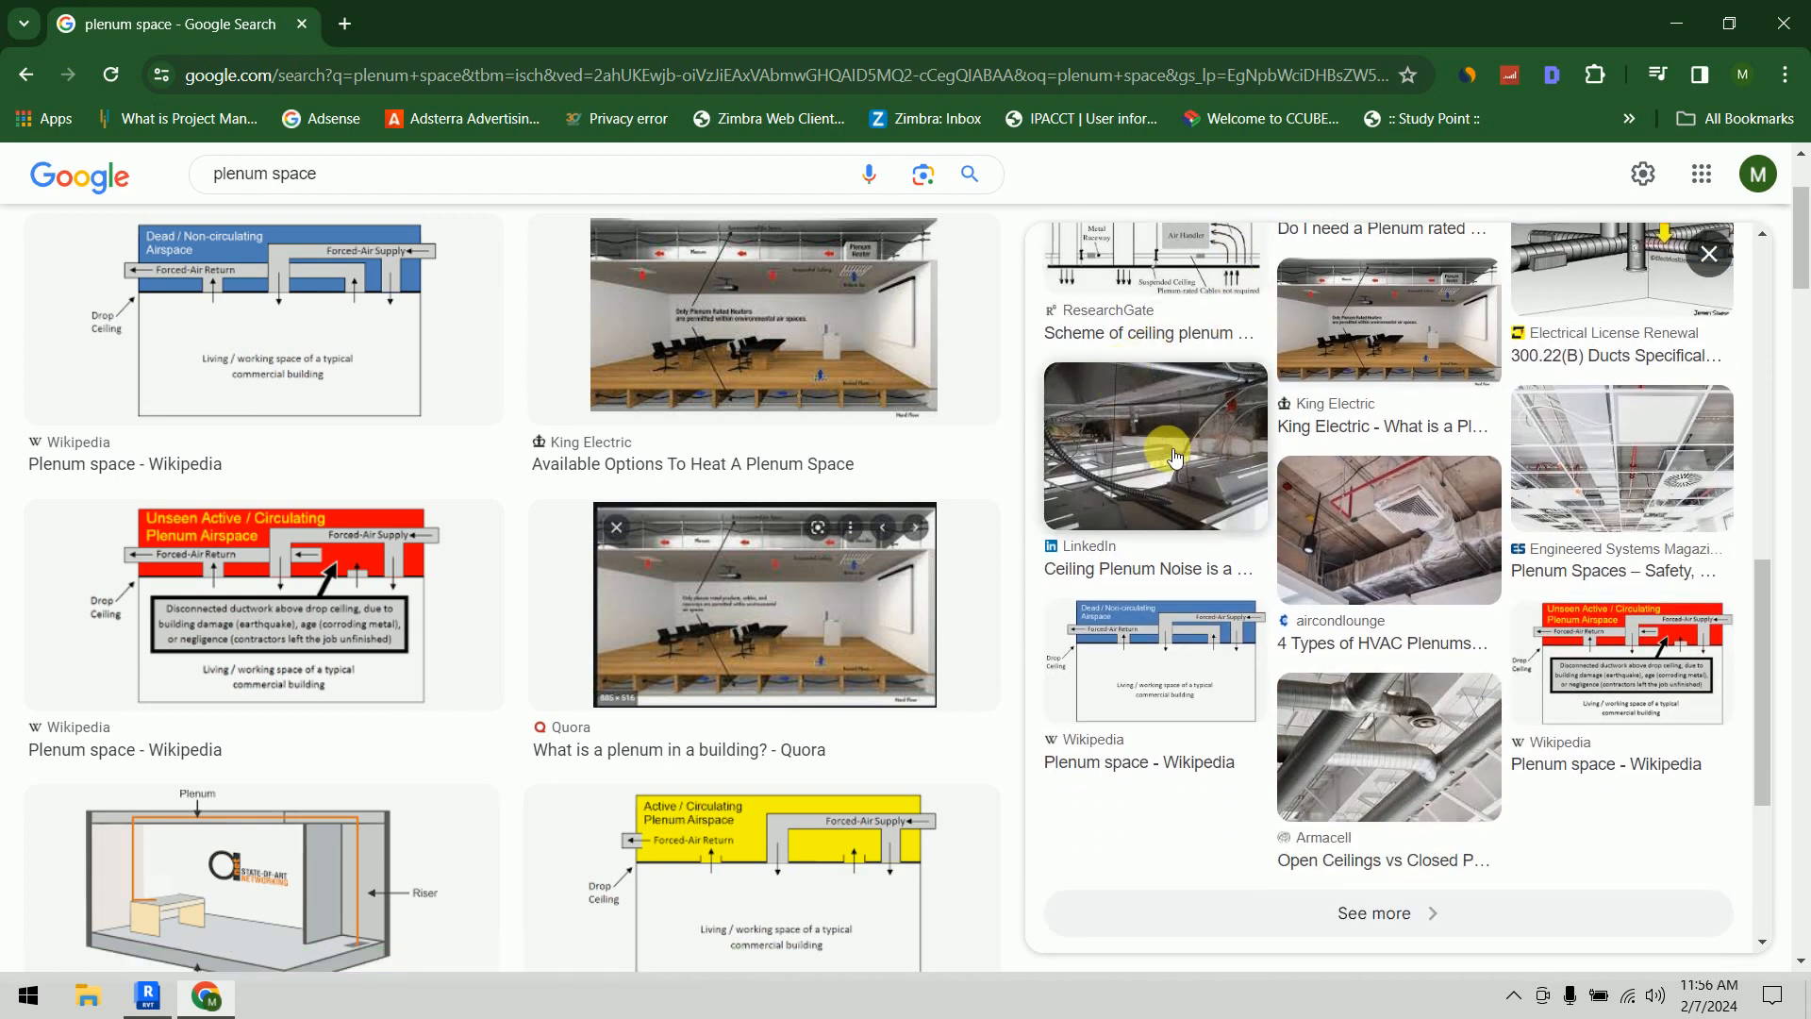
{"action": "left_click", "coordinate": [1174, 457]}
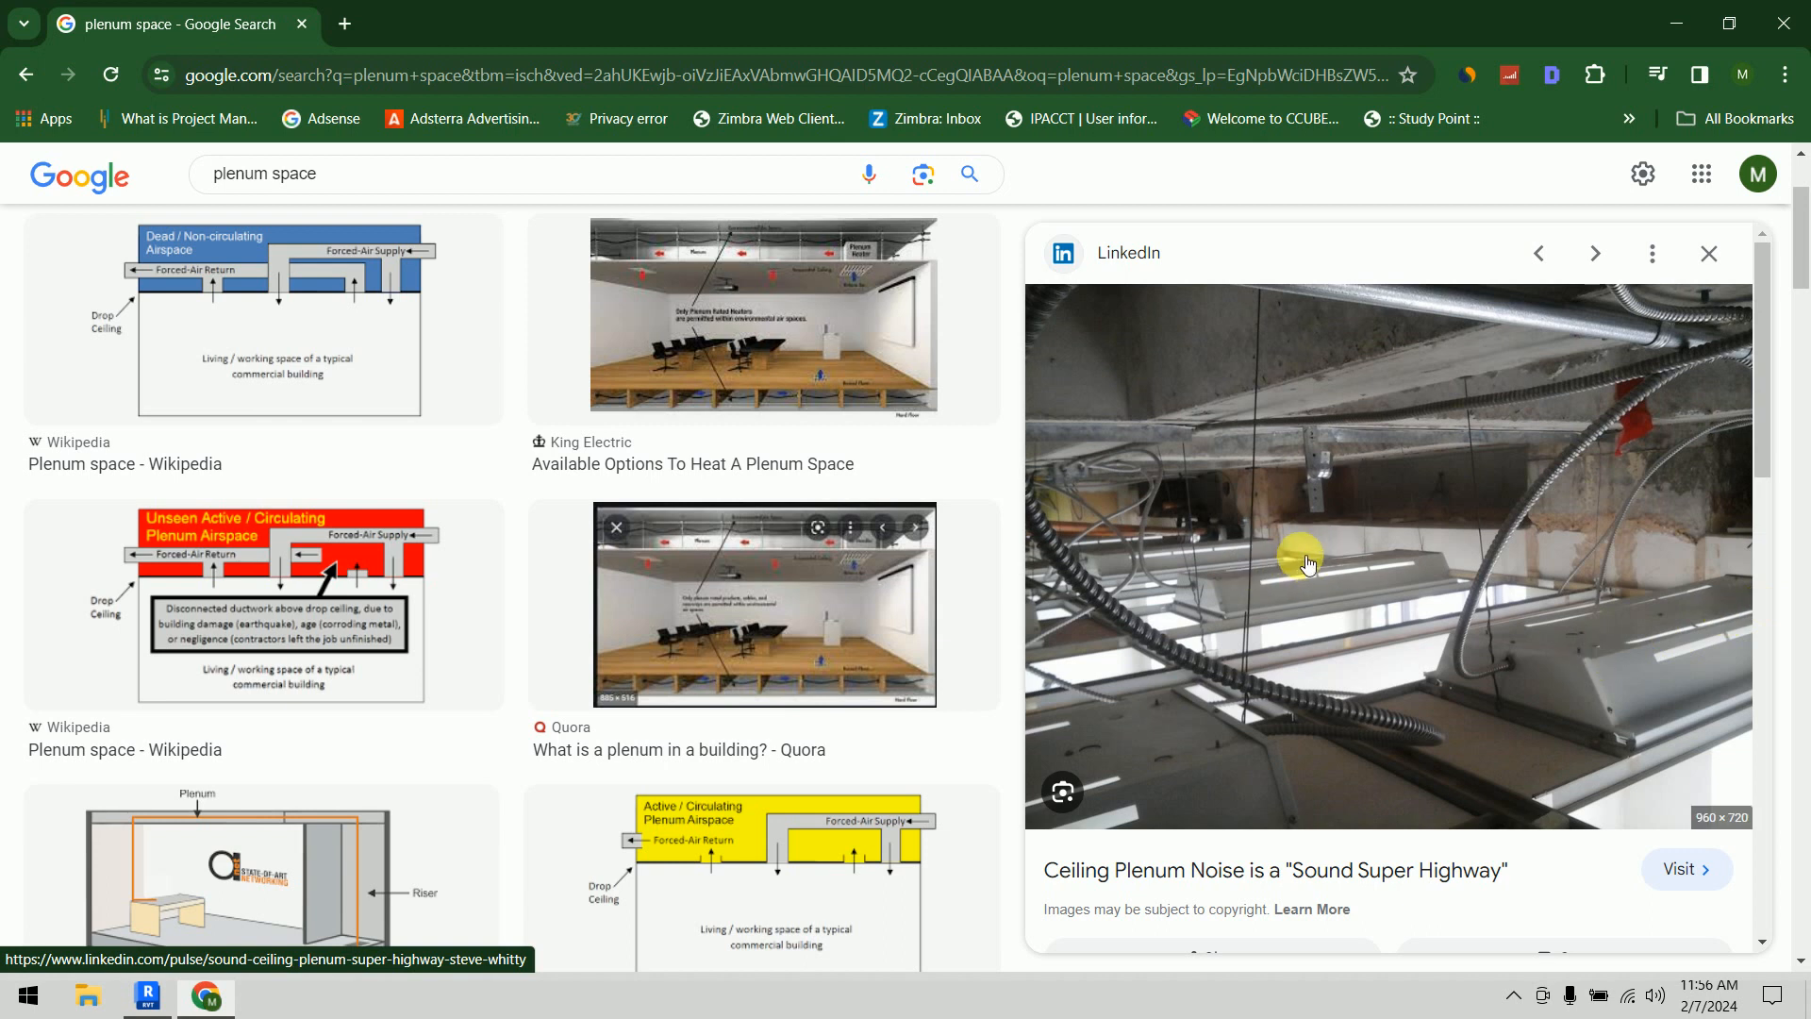
{"action": "scroll", "coordinate": [1301, 405], "scroll_direction": "down", "scroll_amount": 5}
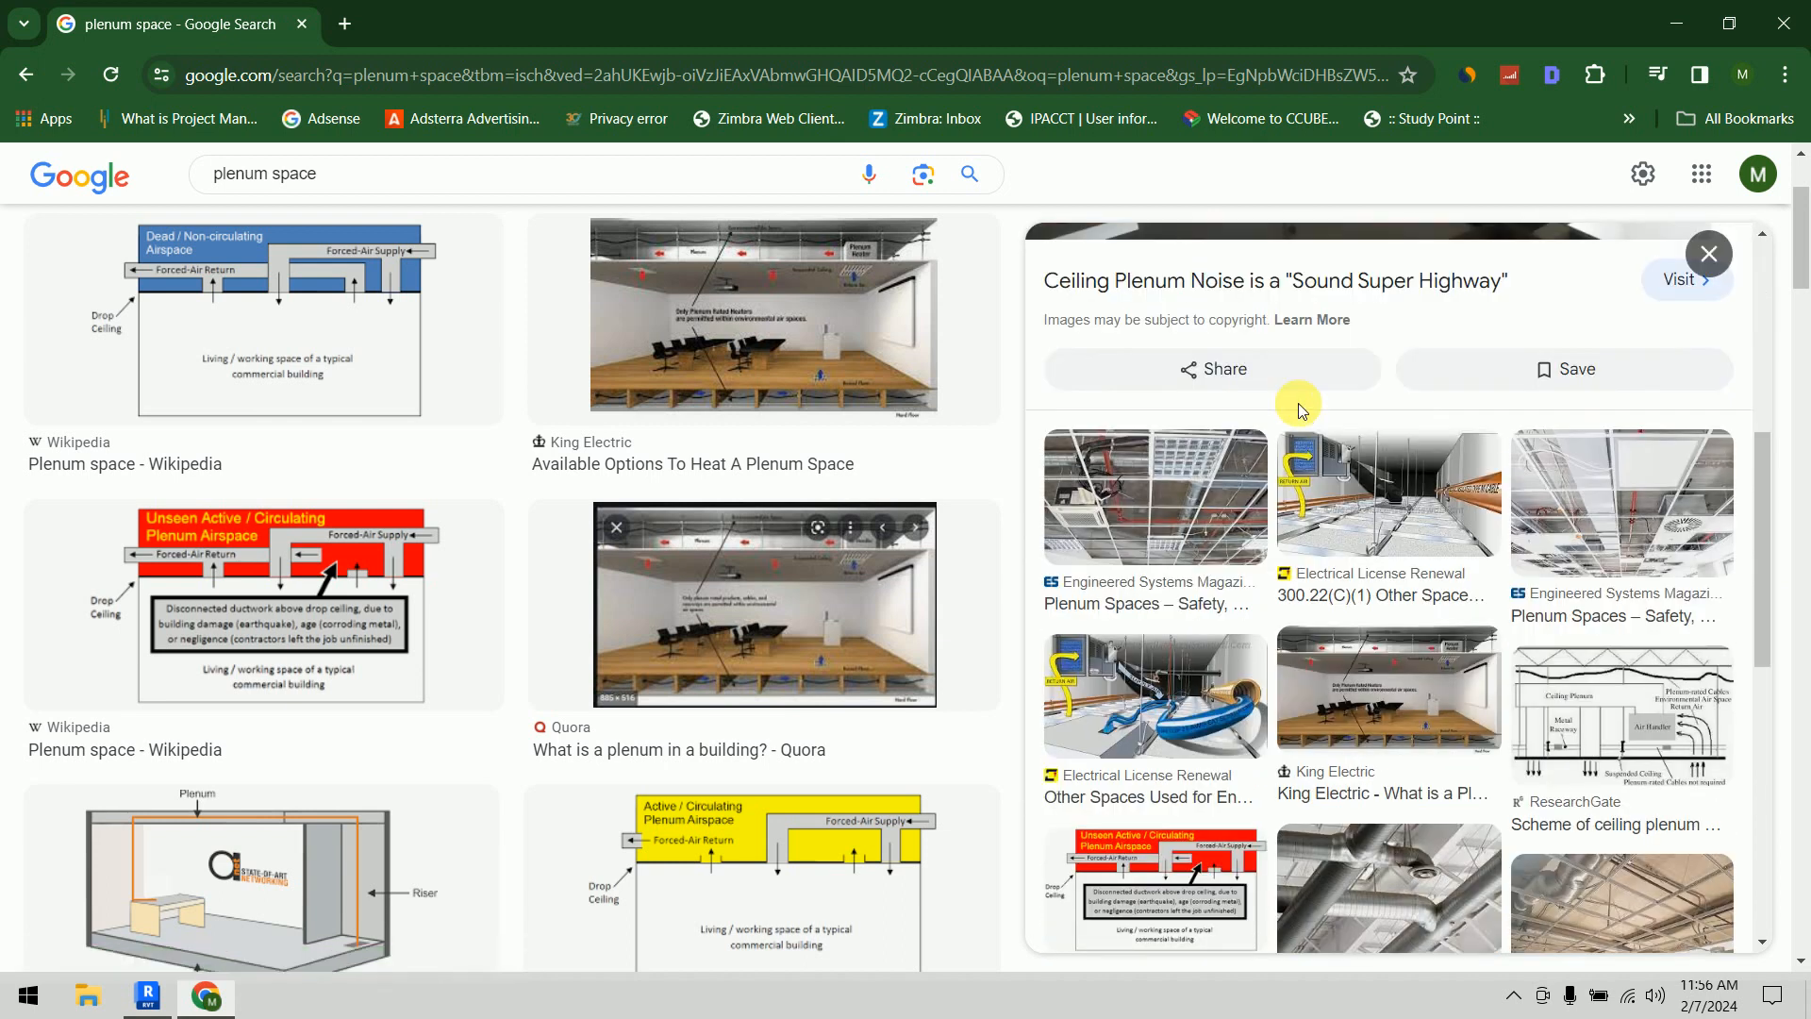
{"action": "left_click", "coordinate": [1196, 706]}
{"action": "scroll", "coordinate": [1308, 498], "scroll_direction": "down", "scroll_amount": 5}
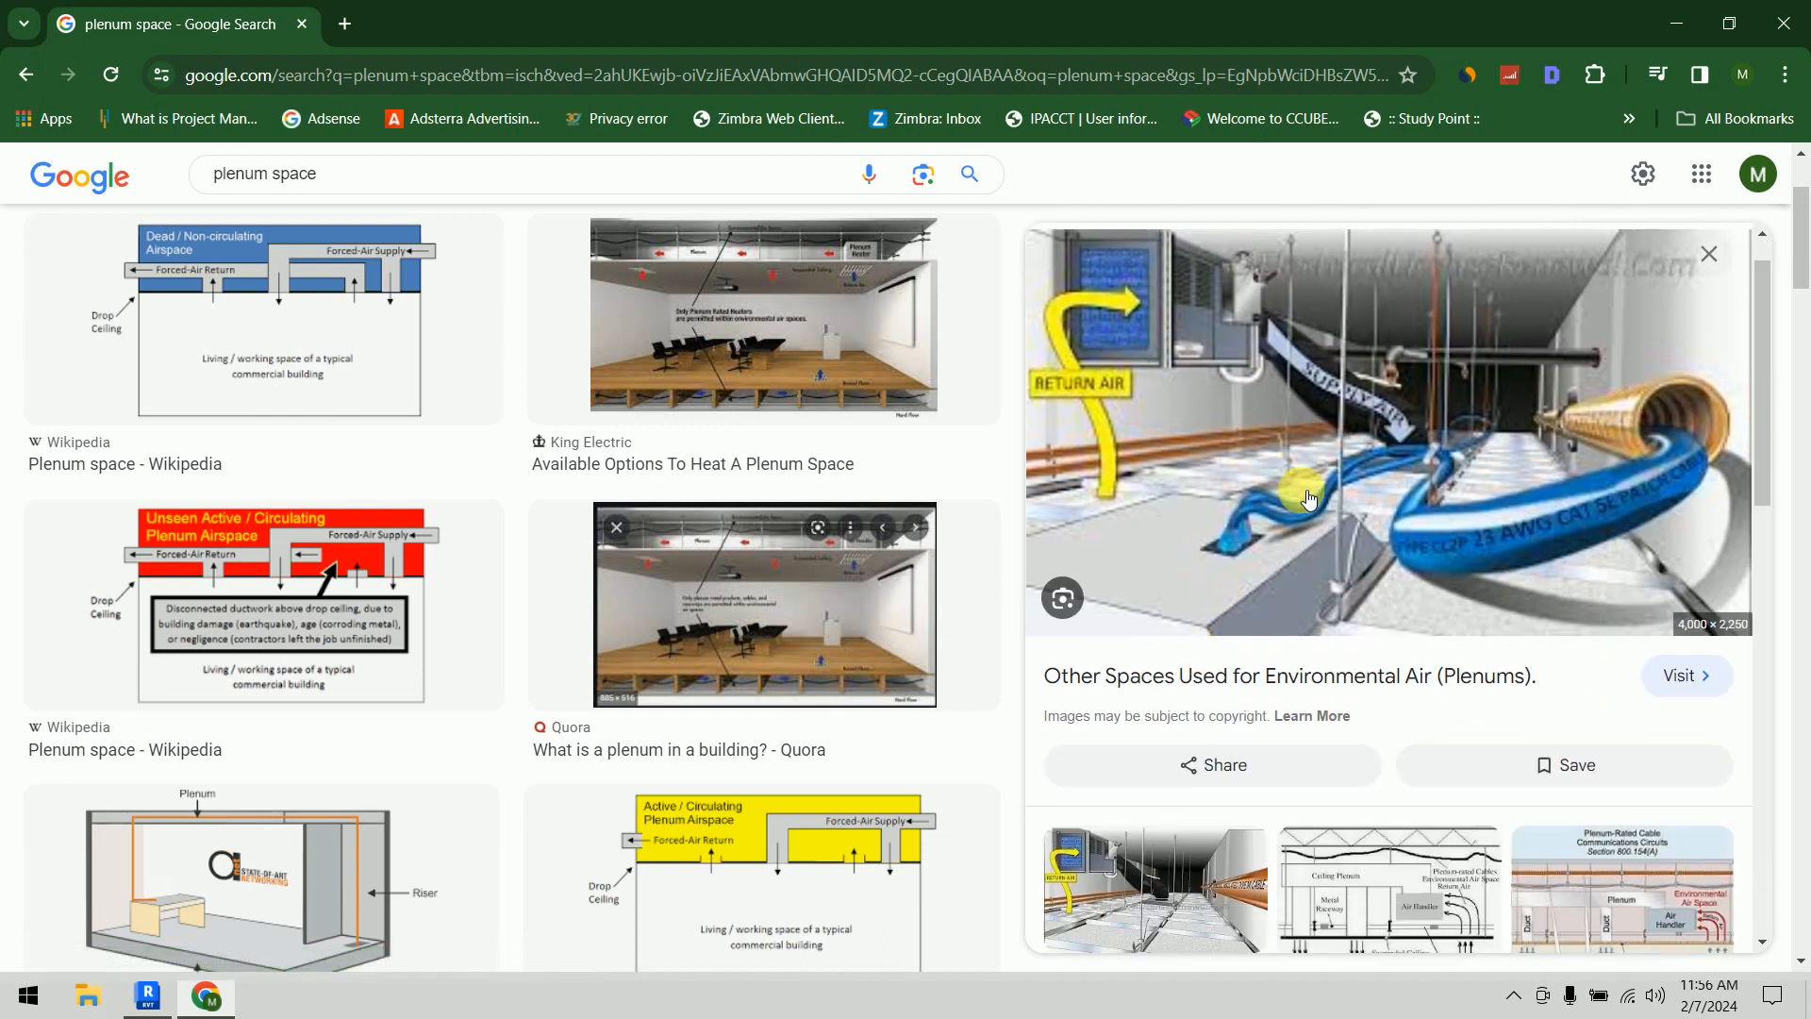
{"action": "left_click", "coordinate": [1668, 776]}
{"action": "scroll", "coordinate": [1561, 576], "scroll_direction": "down", "scroll_amount": 5}
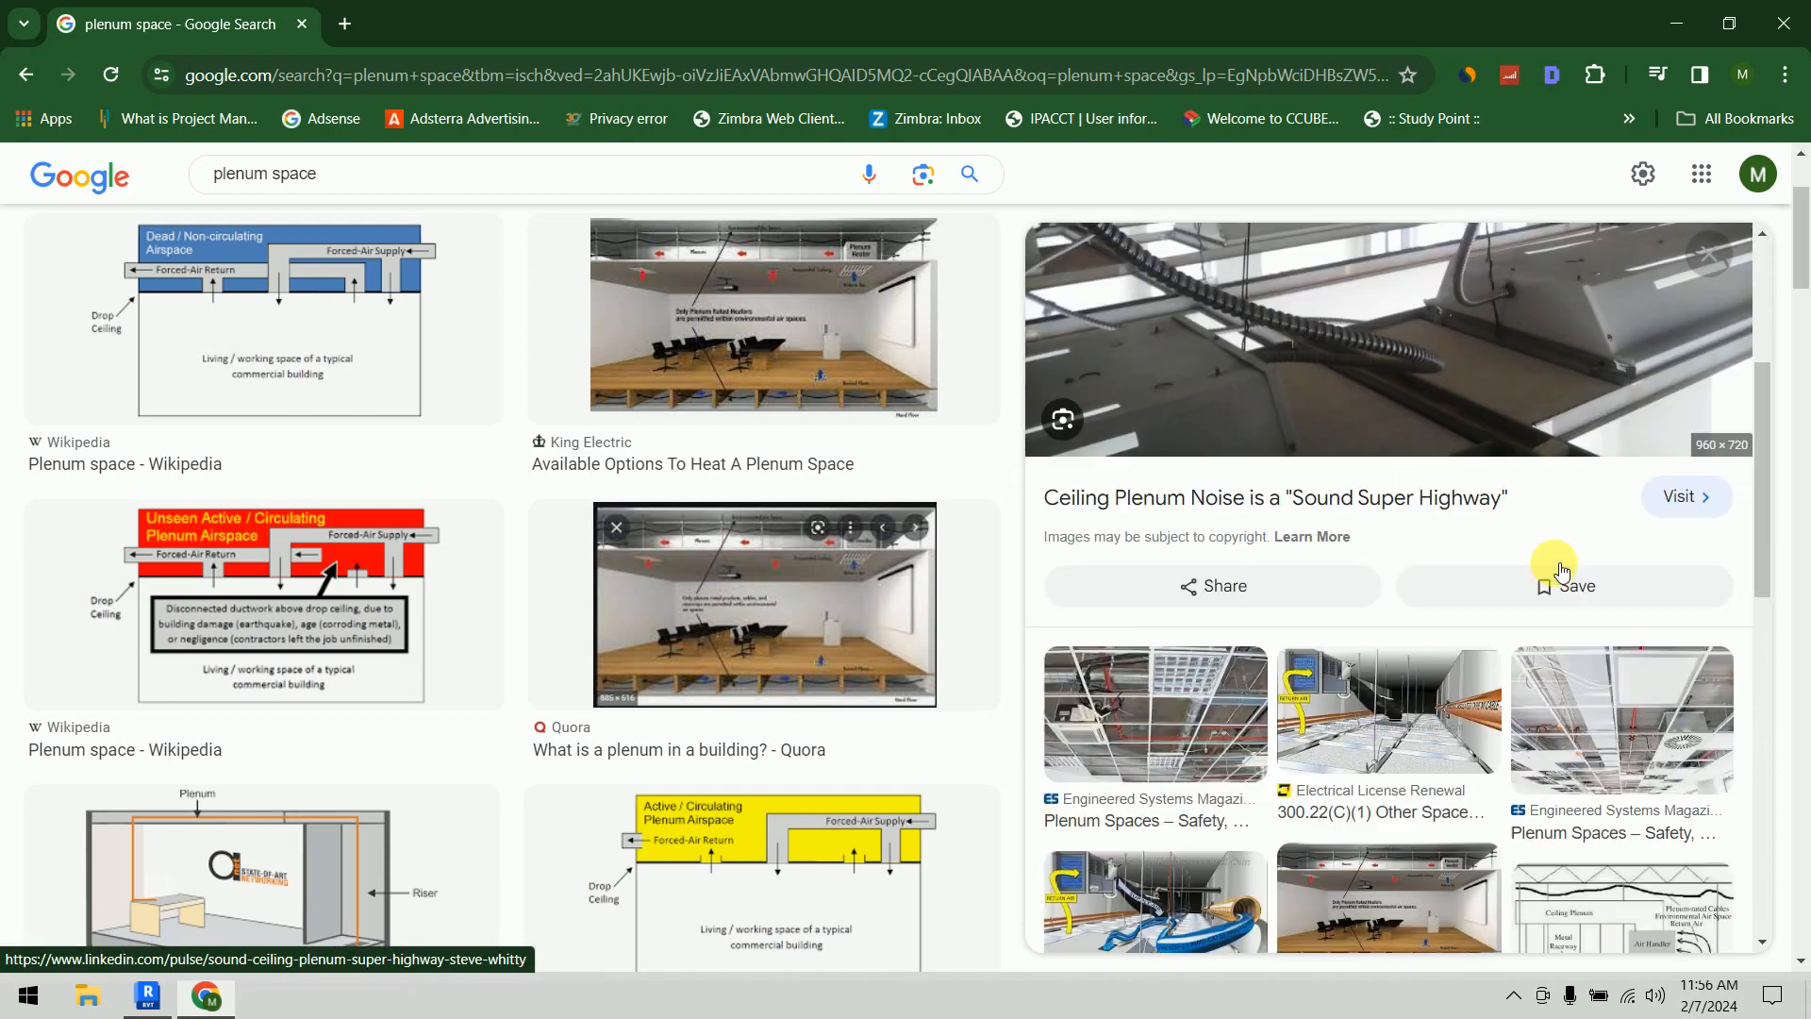
Examine the King Electric diagram of a plenum space above a suspended ceiling
{"action": "left_click", "coordinate": [1412, 573]}
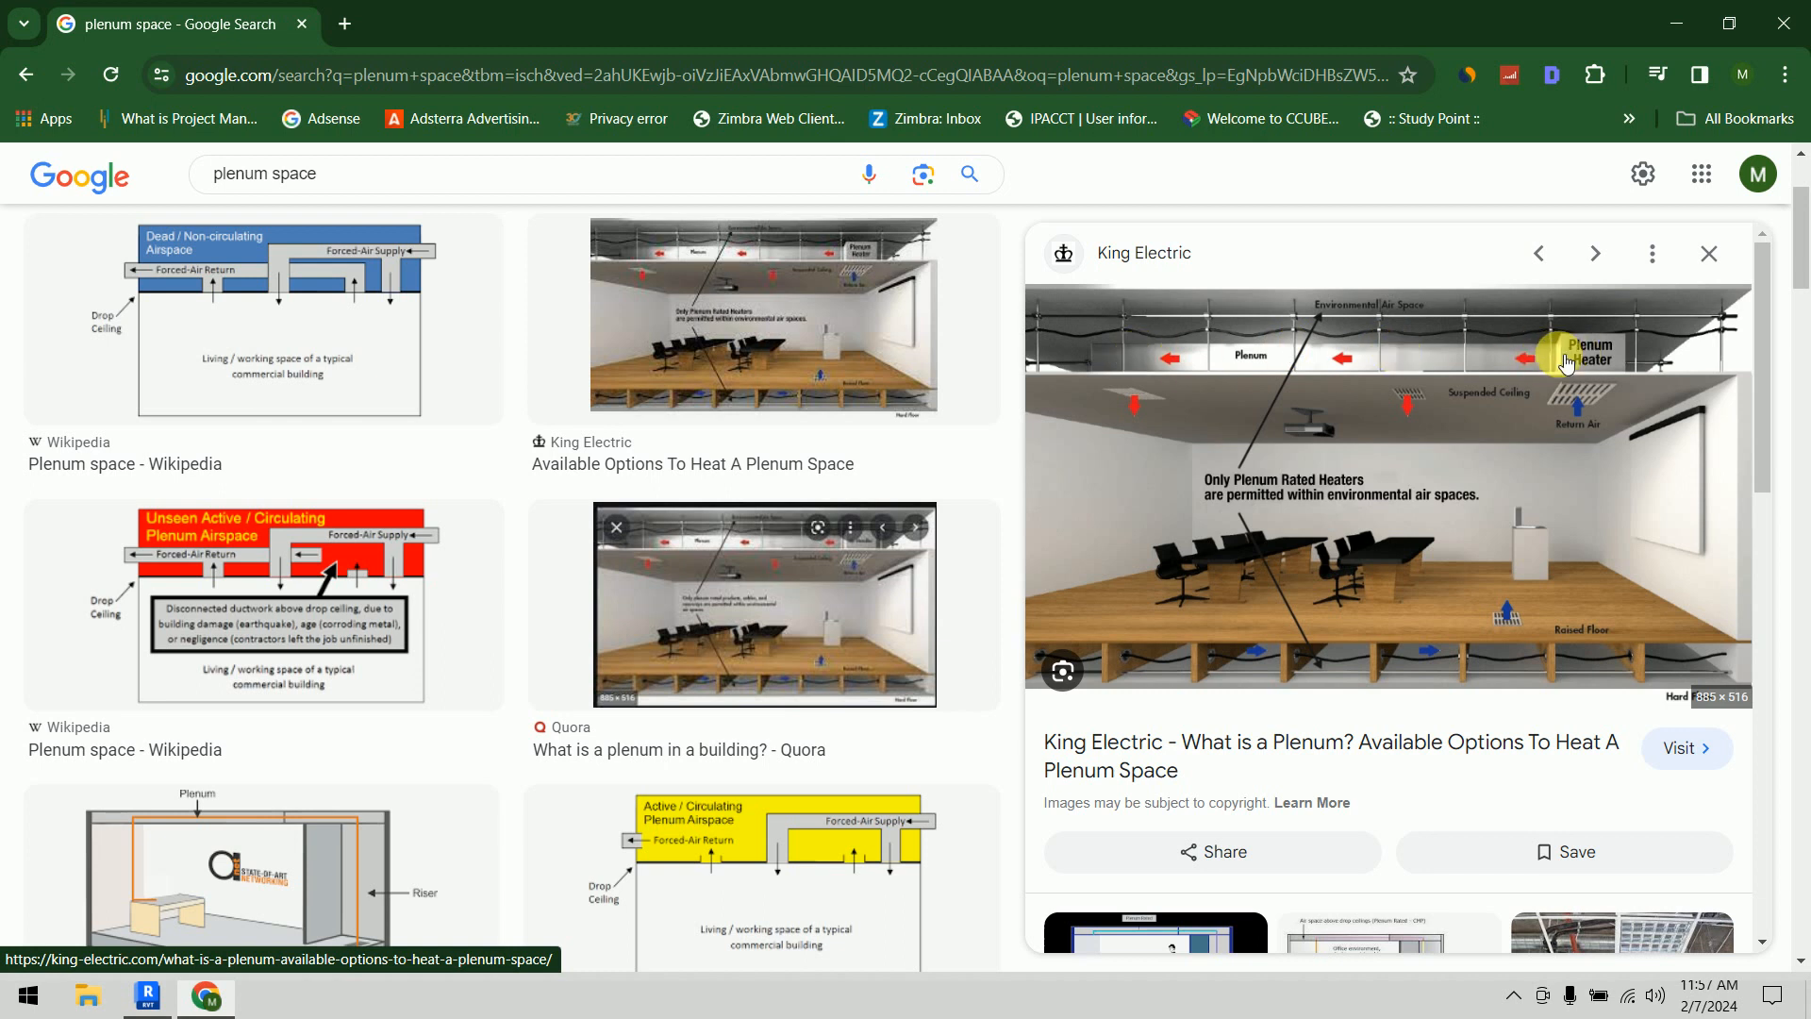
{"action": "scroll", "coordinate": [1552, 368], "scroll_direction": "down", "scroll_amount": 4}
{"action": "scroll", "coordinate": [1560, 368], "scroll_direction": "up", "scroll_amount": 2}
{"action": "scroll", "coordinate": [1561, 367], "scroll_direction": "up", "scroll_amount": 2}
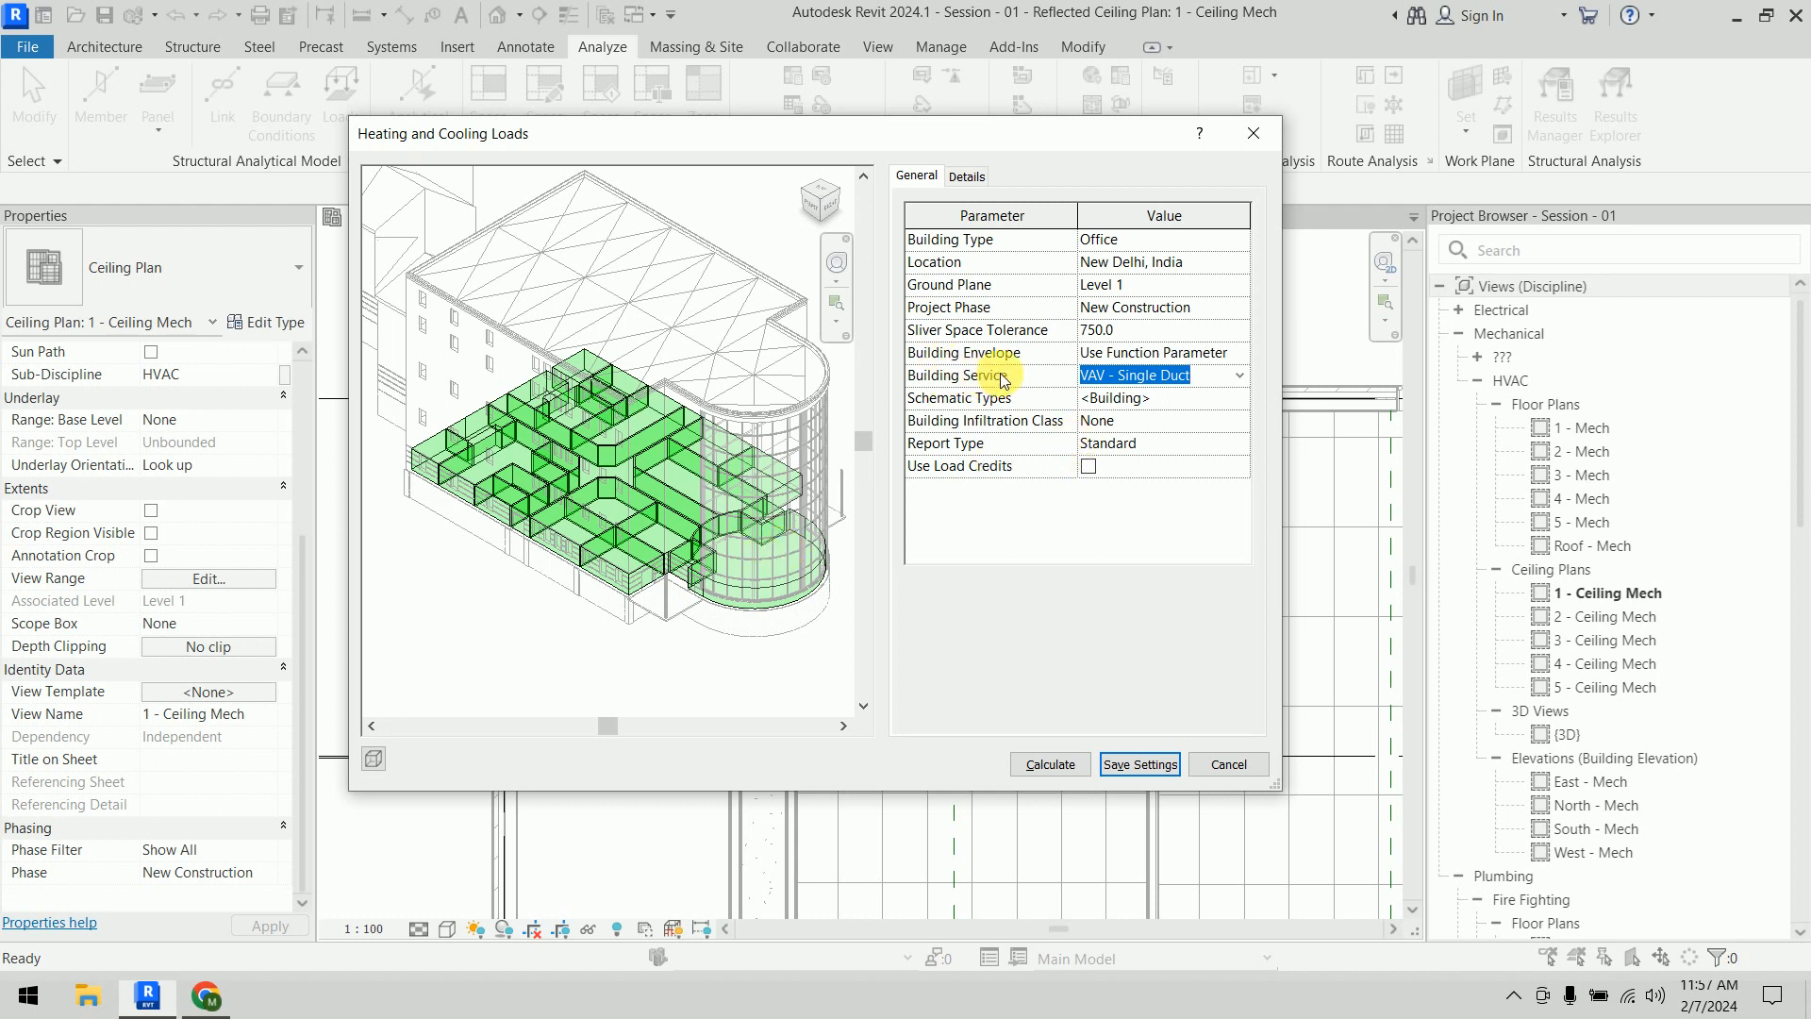
Review the available building services and keep VAV - Single Duct
{"action": "left_click", "coordinate": [1241, 376]}
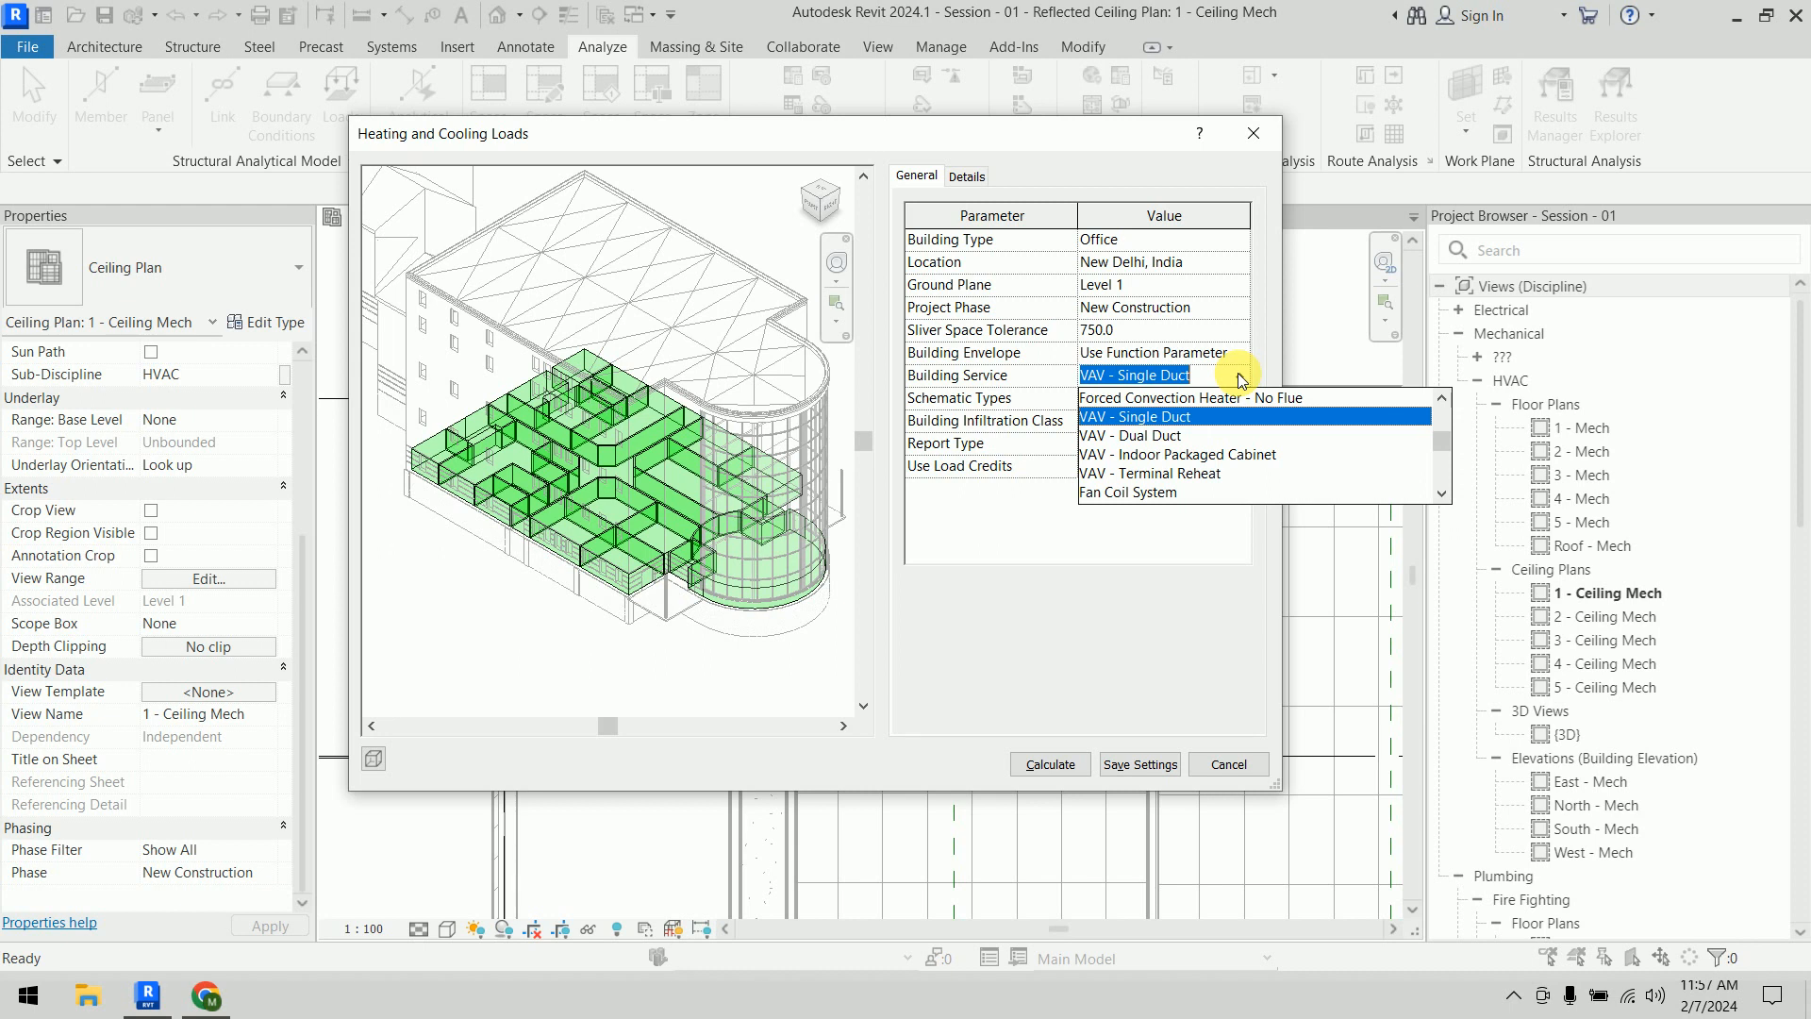
{"action": "scroll", "coordinate": [1323, 455], "scroll_direction": "up", "scroll_amount": 3}
{"action": "scroll", "coordinate": [1322, 455], "scroll_direction": "down", "scroll_amount": 2}
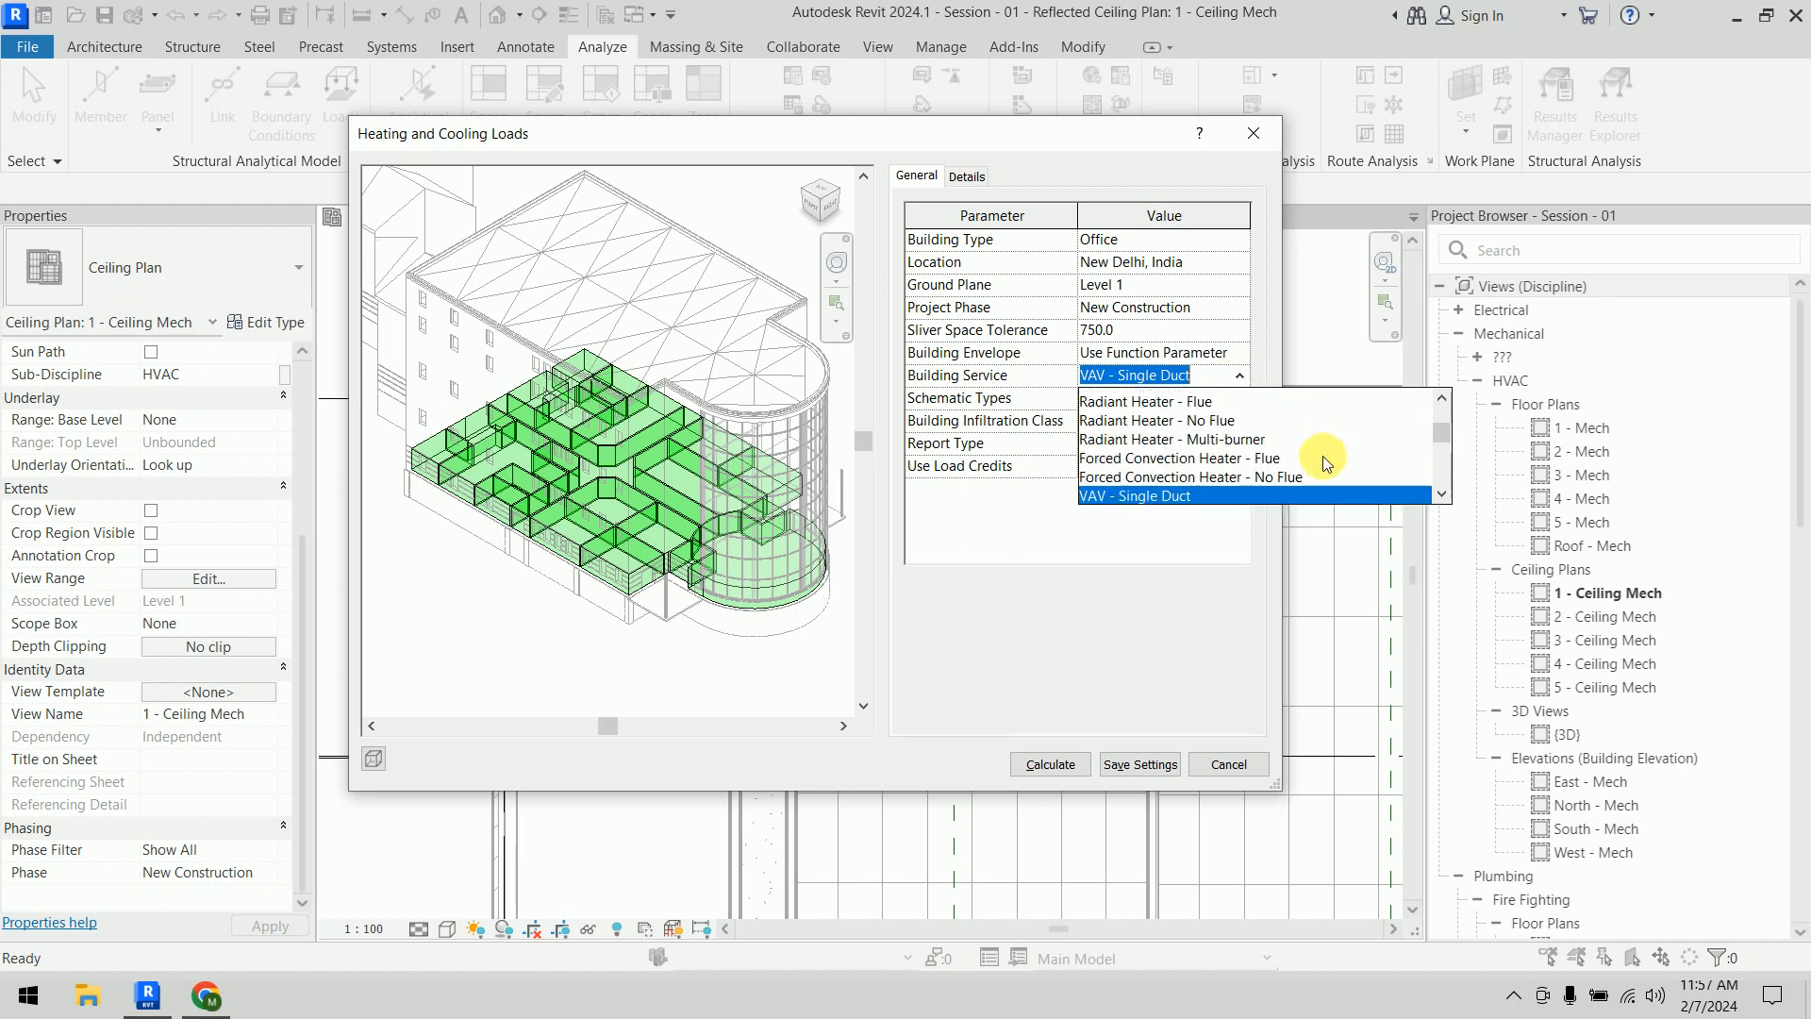
{"action": "scroll", "coordinate": [1323, 455], "scroll_direction": "down", "scroll_amount": 3}
{"action": "scroll", "coordinate": [1322, 455], "scroll_direction": "up", "scroll_amount": 2}
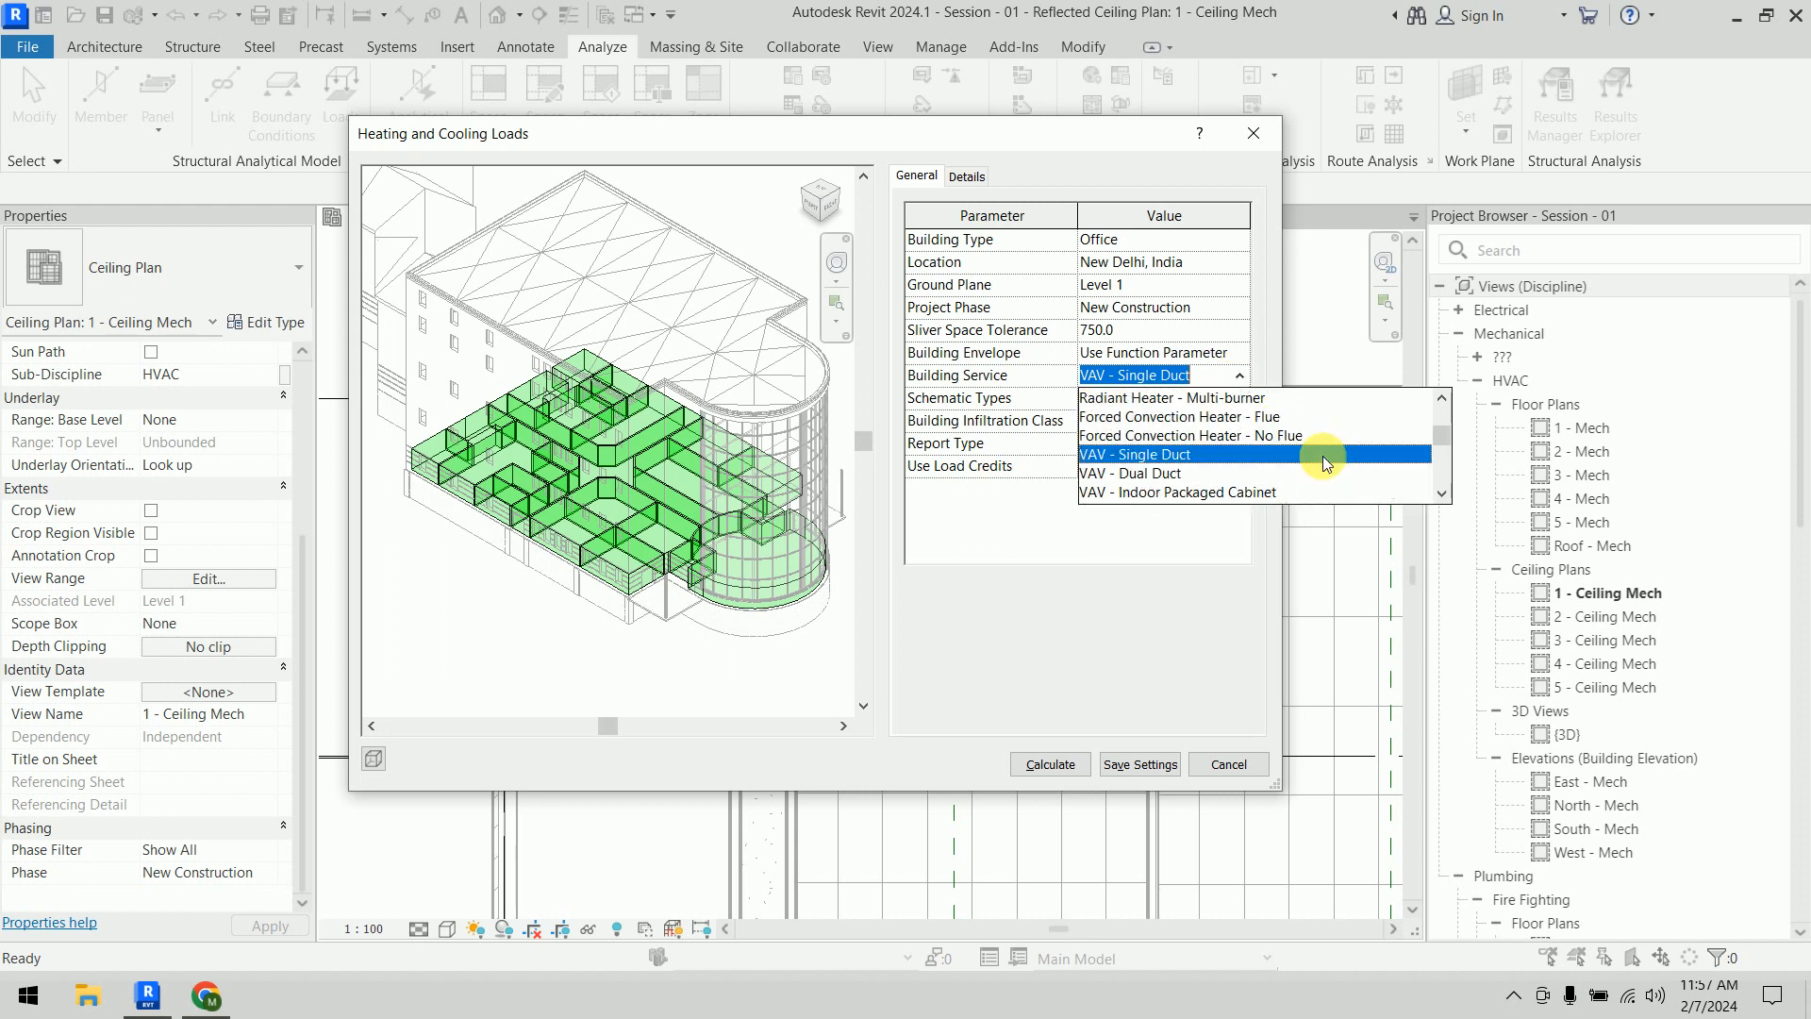
{"action": "left_click", "coordinate": [1135, 455]}
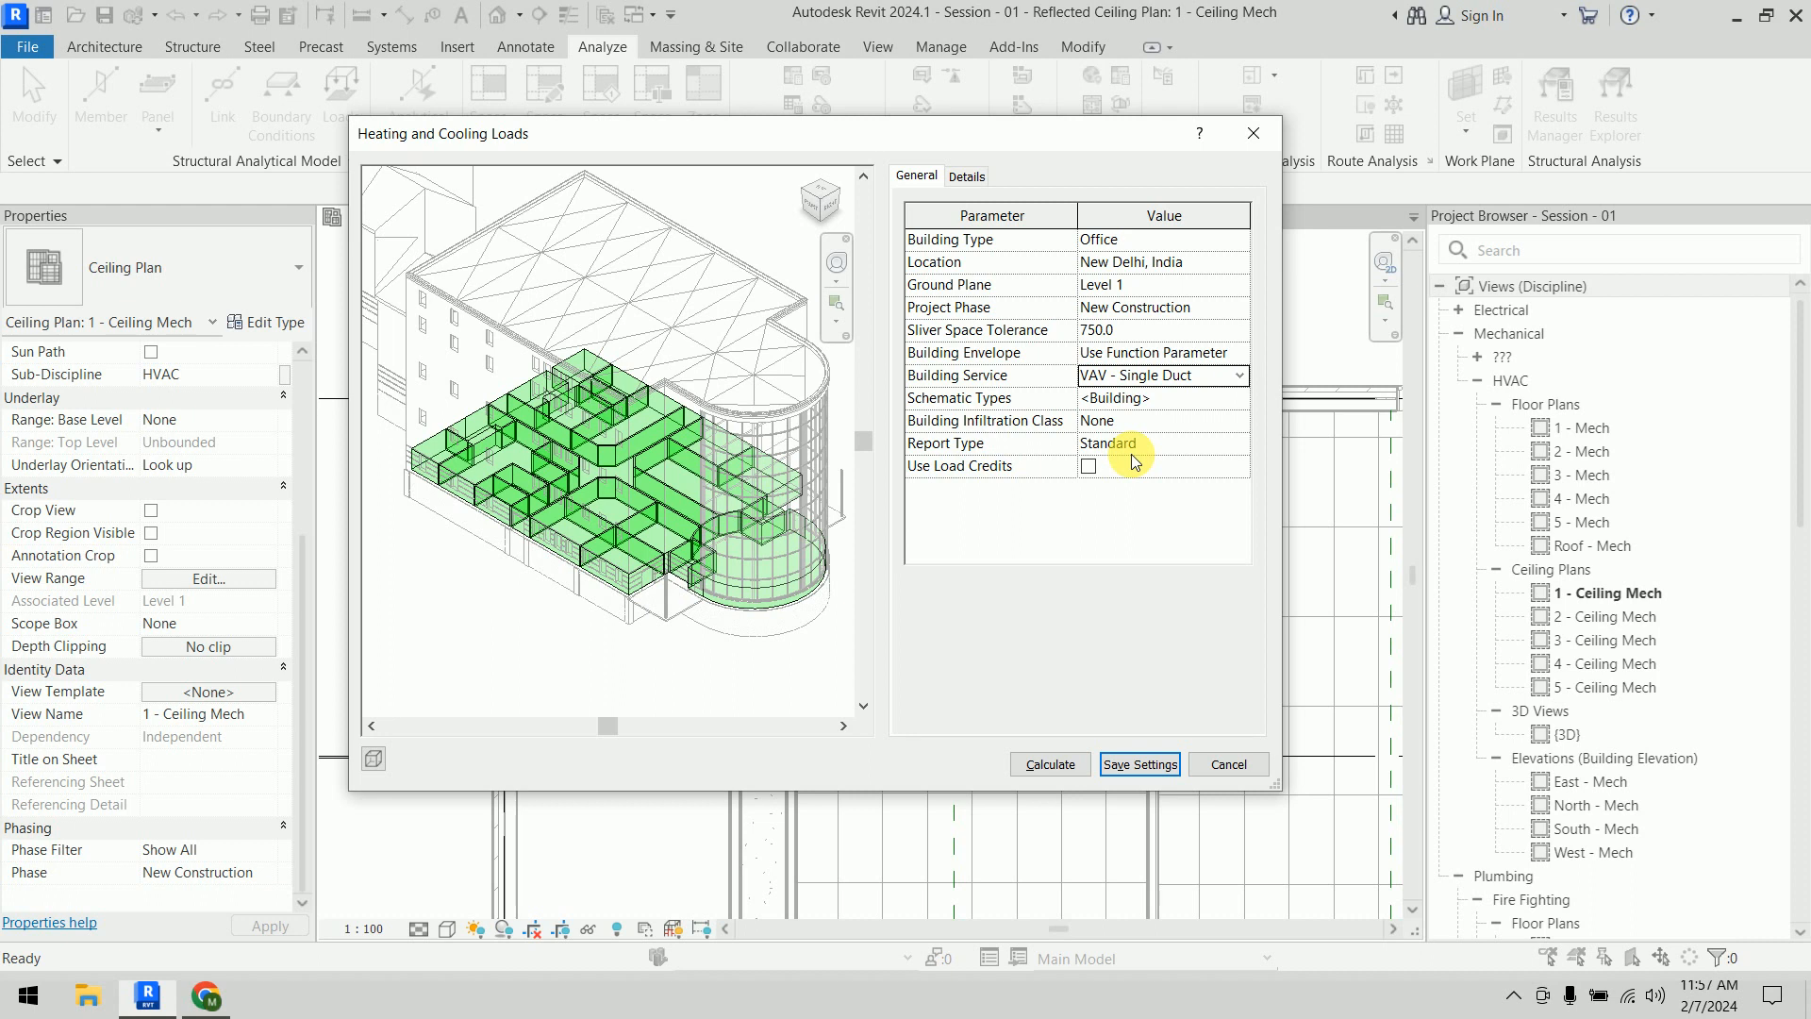
Open the building's schematic types and enlarge the dialog and its columns to read the full analytic construction of every category
{"action": "left_click", "coordinate": [1247, 397]}
{"action": "left_click", "coordinate": [1247, 397]}
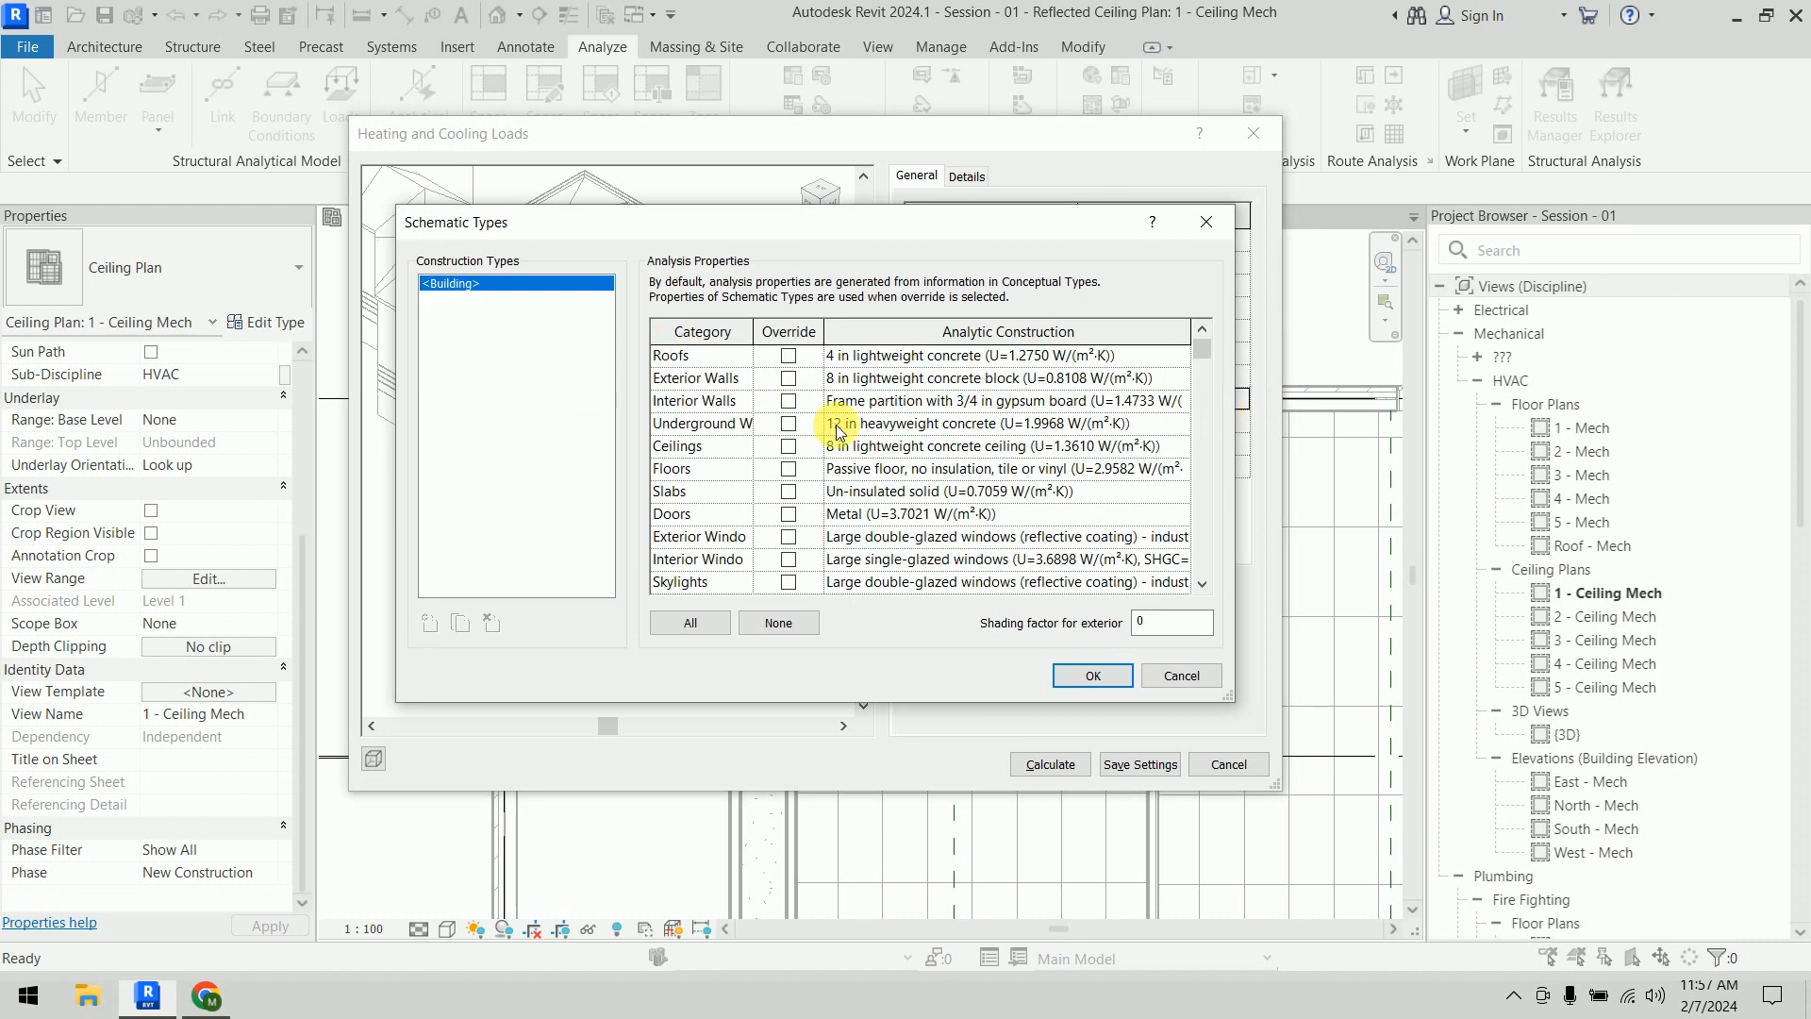
{"action": "scroll", "coordinate": [836, 429], "scroll_direction": "down", "scroll_amount": 1}
{"action": "scroll", "coordinate": [836, 430], "scroll_direction": "up", "scroll_amount": 1}
{"action": "left_click_drag", "start_coordinate": [753, 332], "coordinate": [824, 353]}
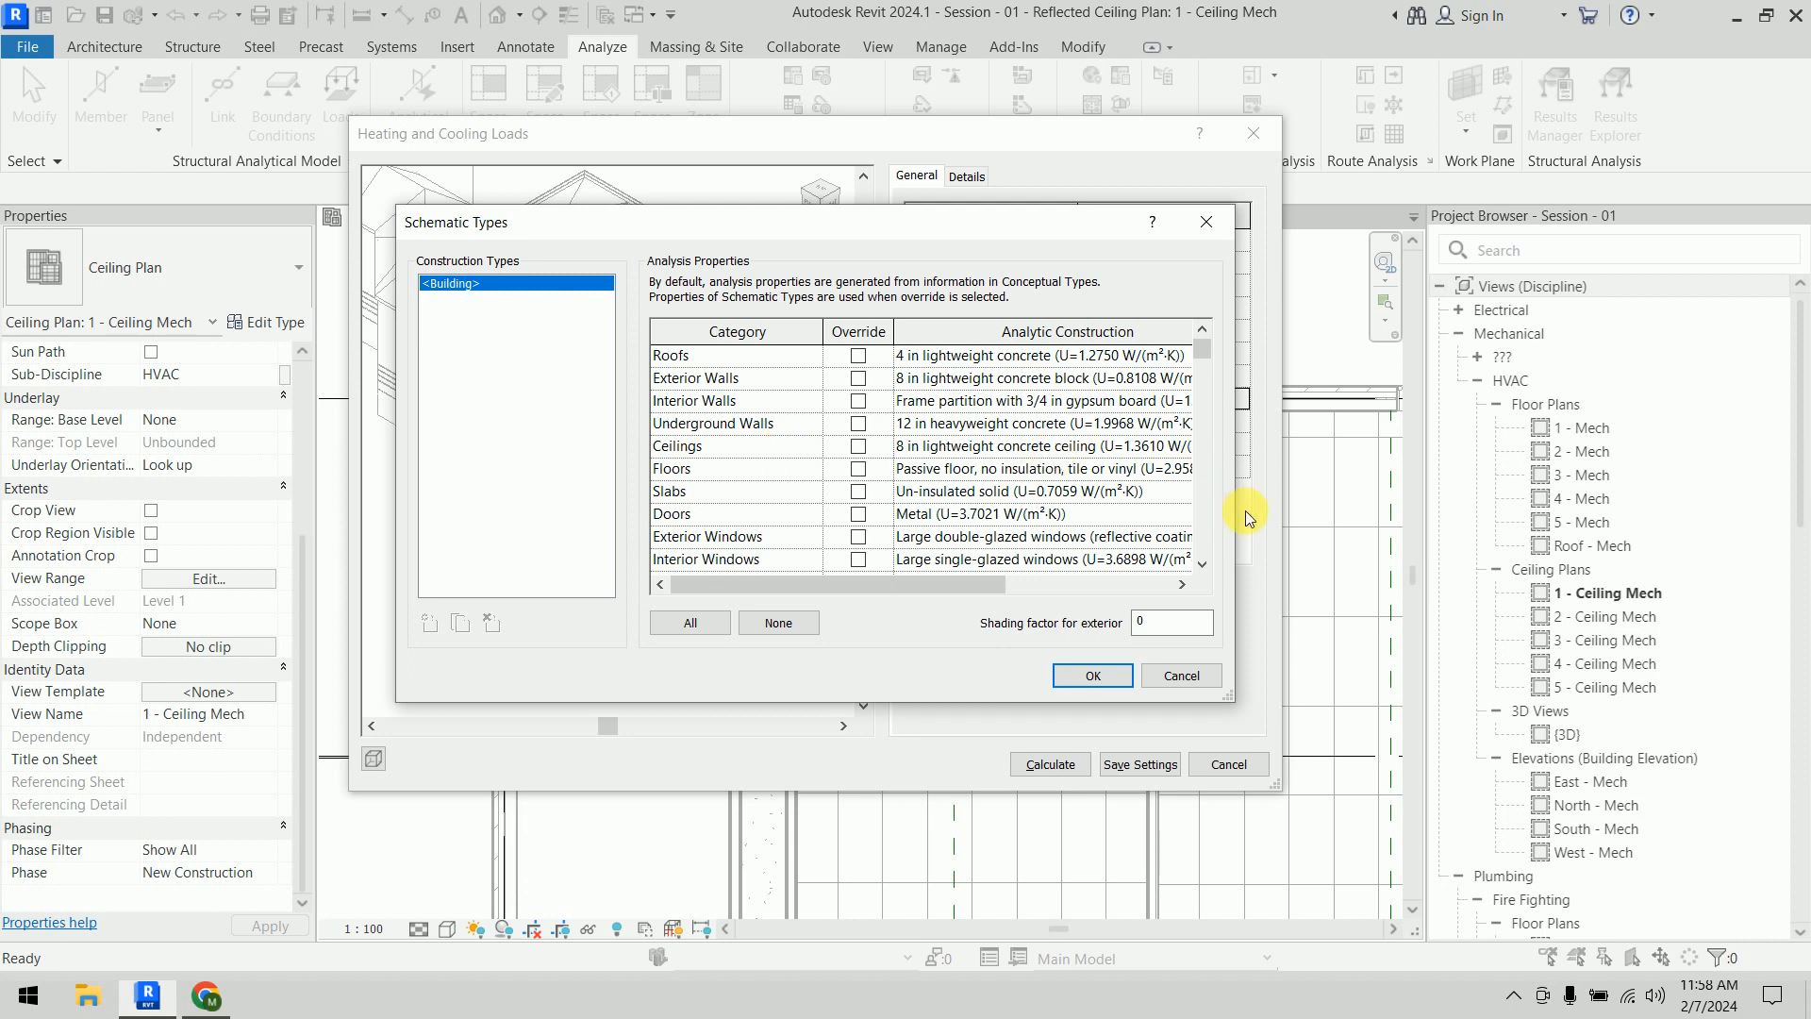
{"action": "left_click_drag", "start_coordinate": [1236, 515], "coordinate": [1721, 526]}
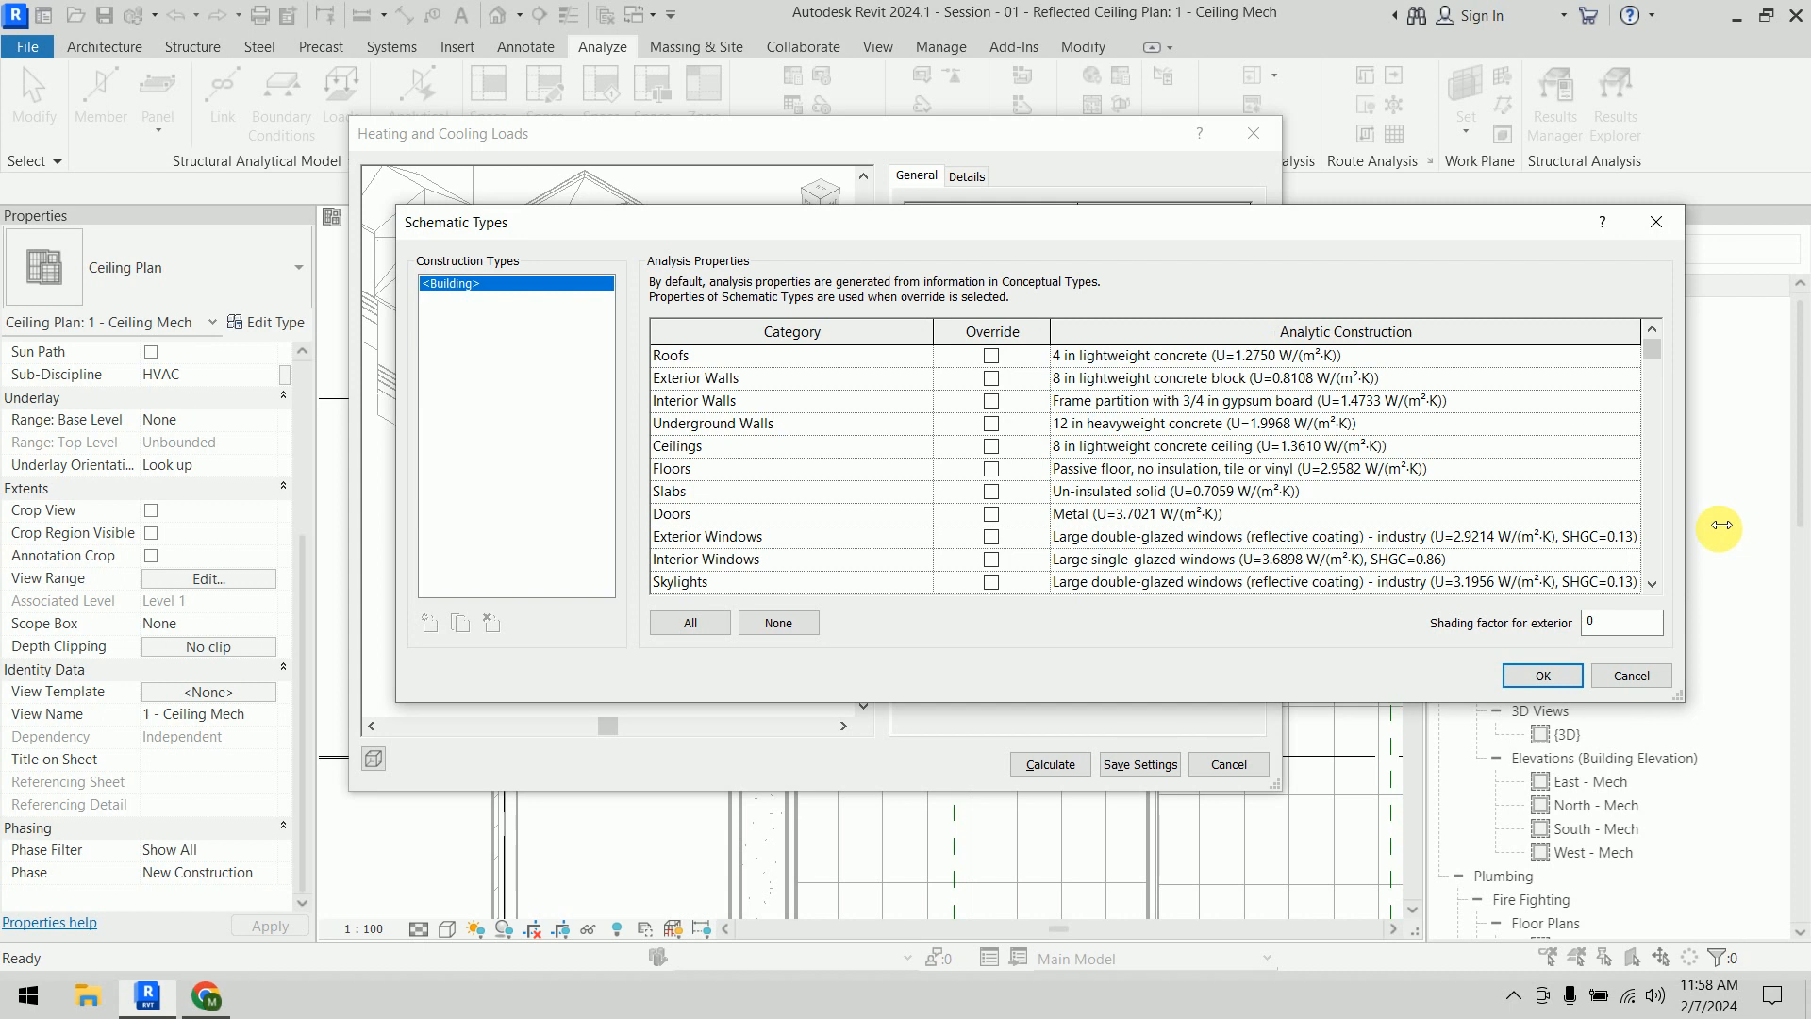
{"action": "left_click_drag", "start_coordinate": [1099, 222], "coordinate": [772, 122]}
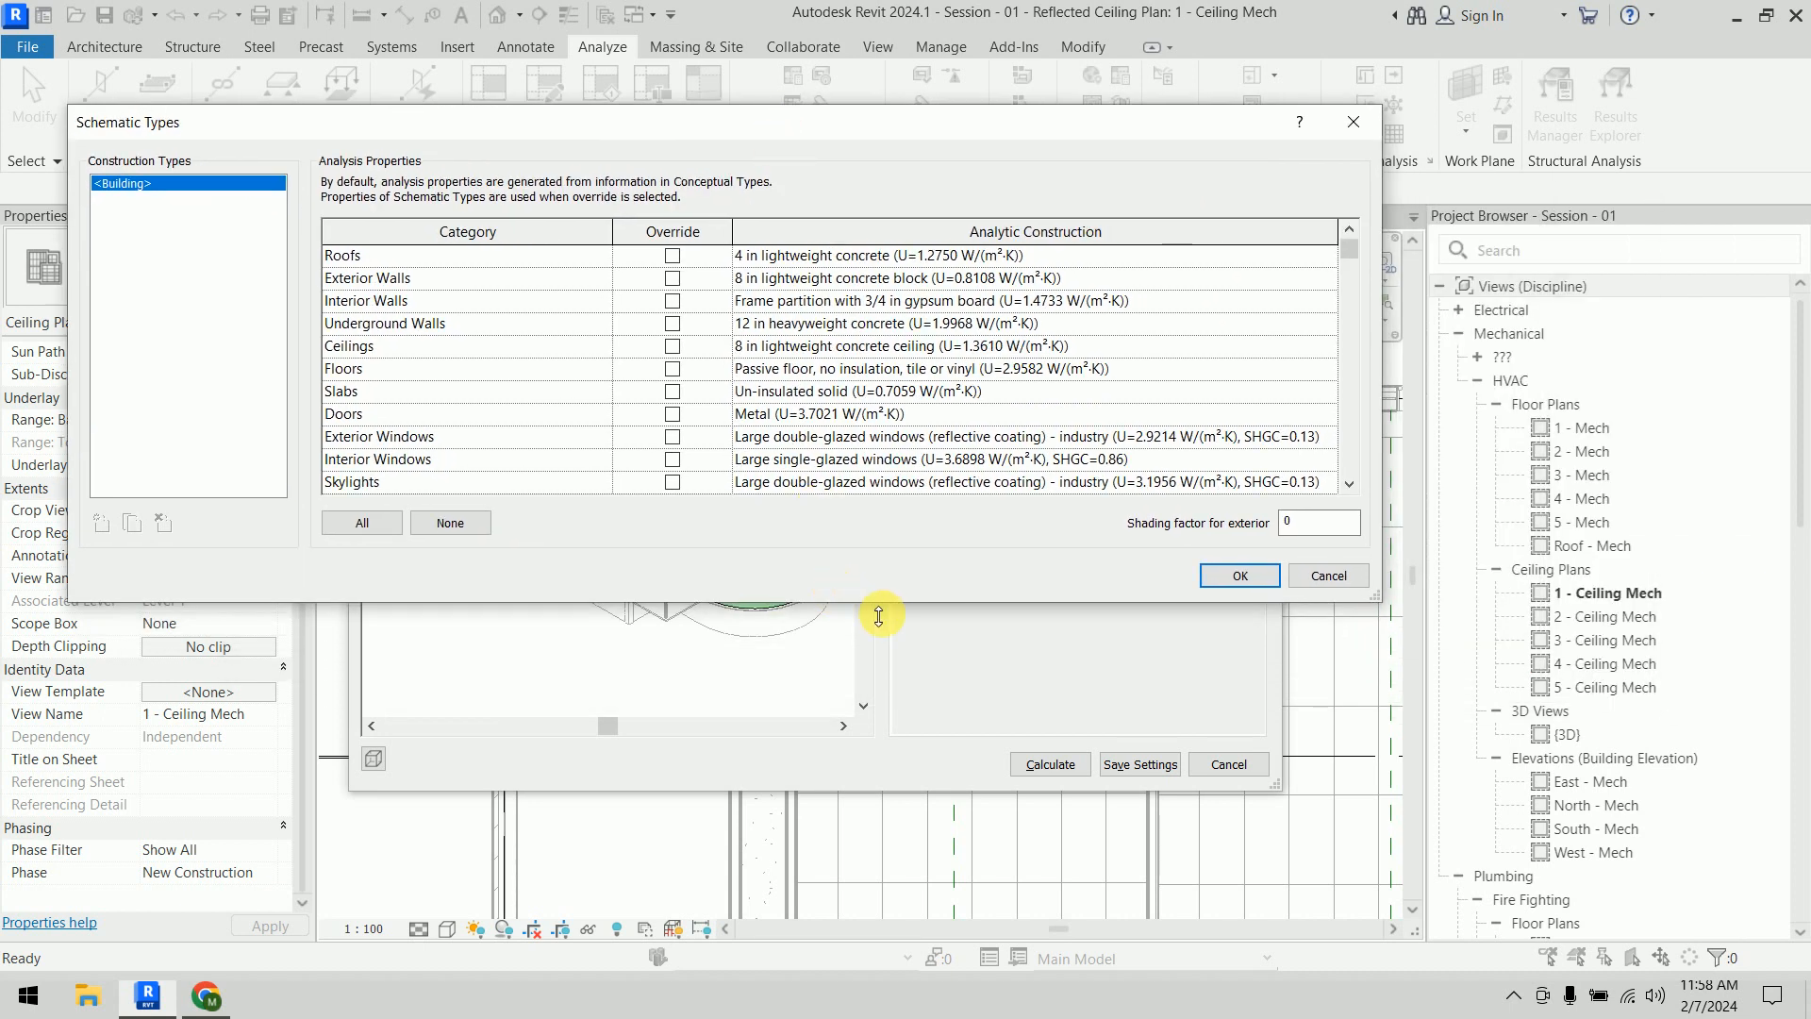
{"action": "left_click_drag", "start_coordinate": [878, 615], "coordinate": [953, 854]}
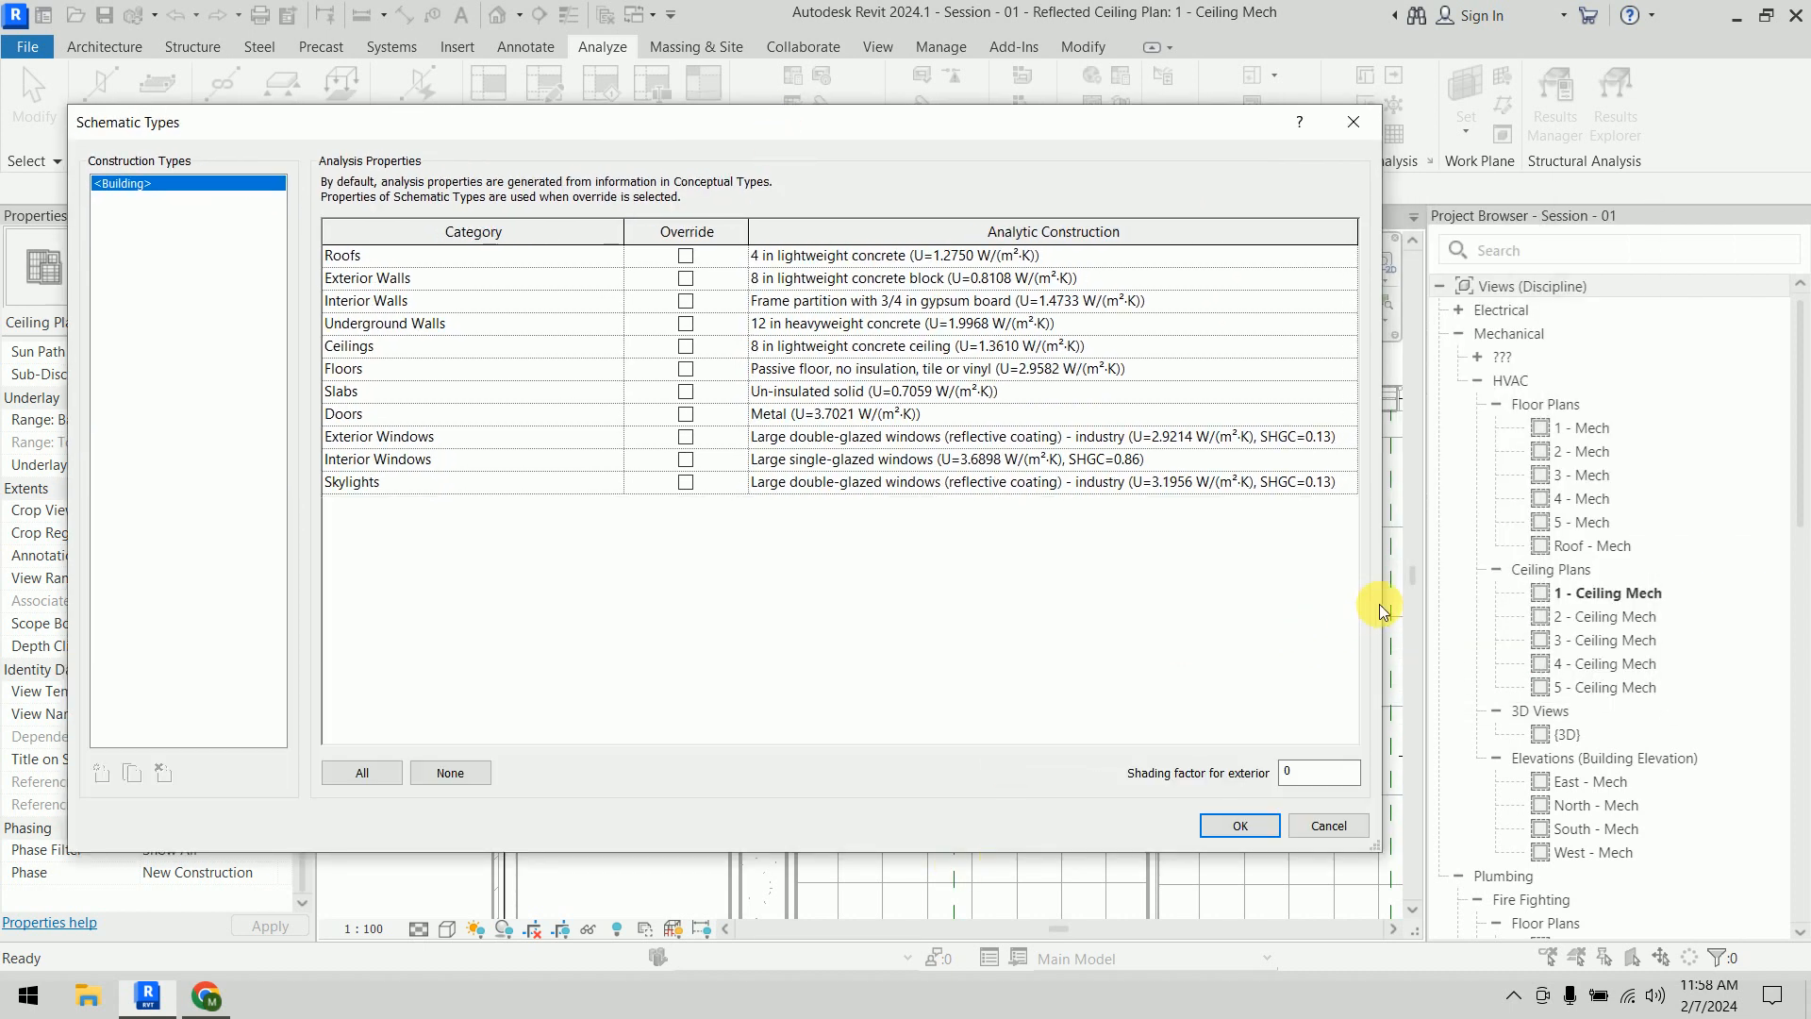
{"action": "left_click_drag", "start_coordinate": [1384, 609], "coordinate": [1525, 620]}
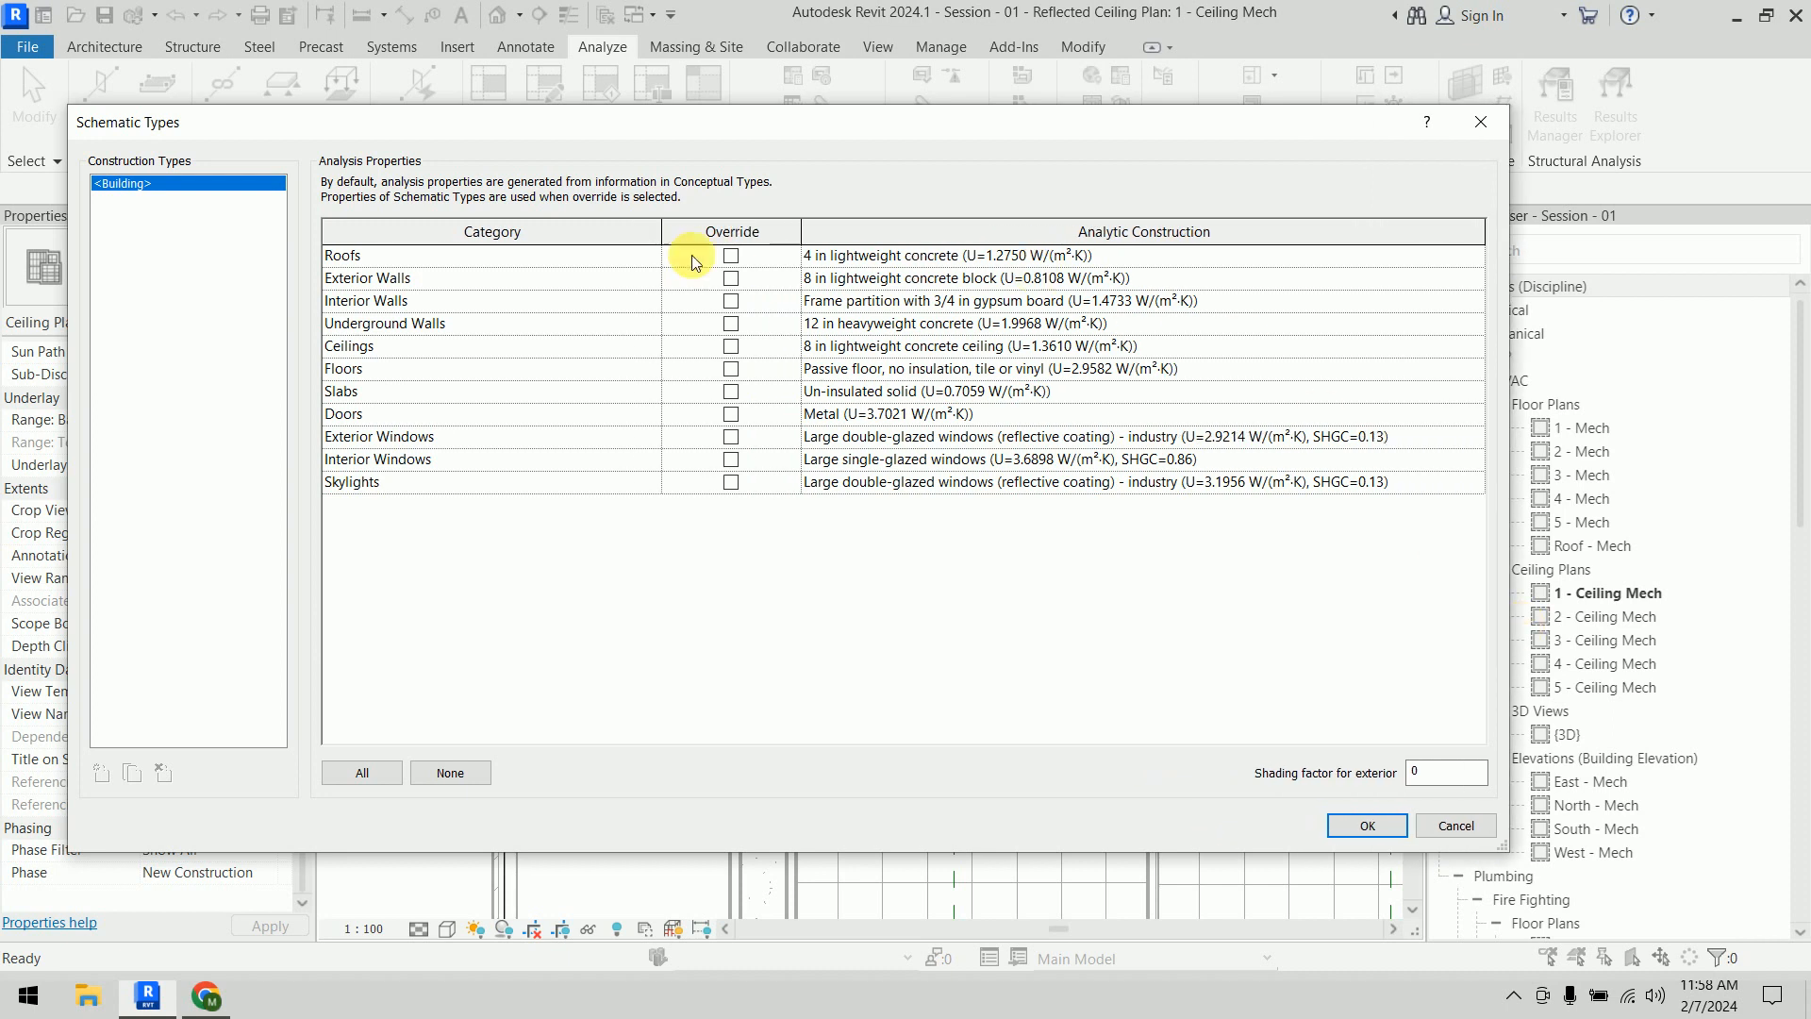
{"action": "left_click_drag", "start_coordinate": [674, 241], "coordinate": [526, 247]}
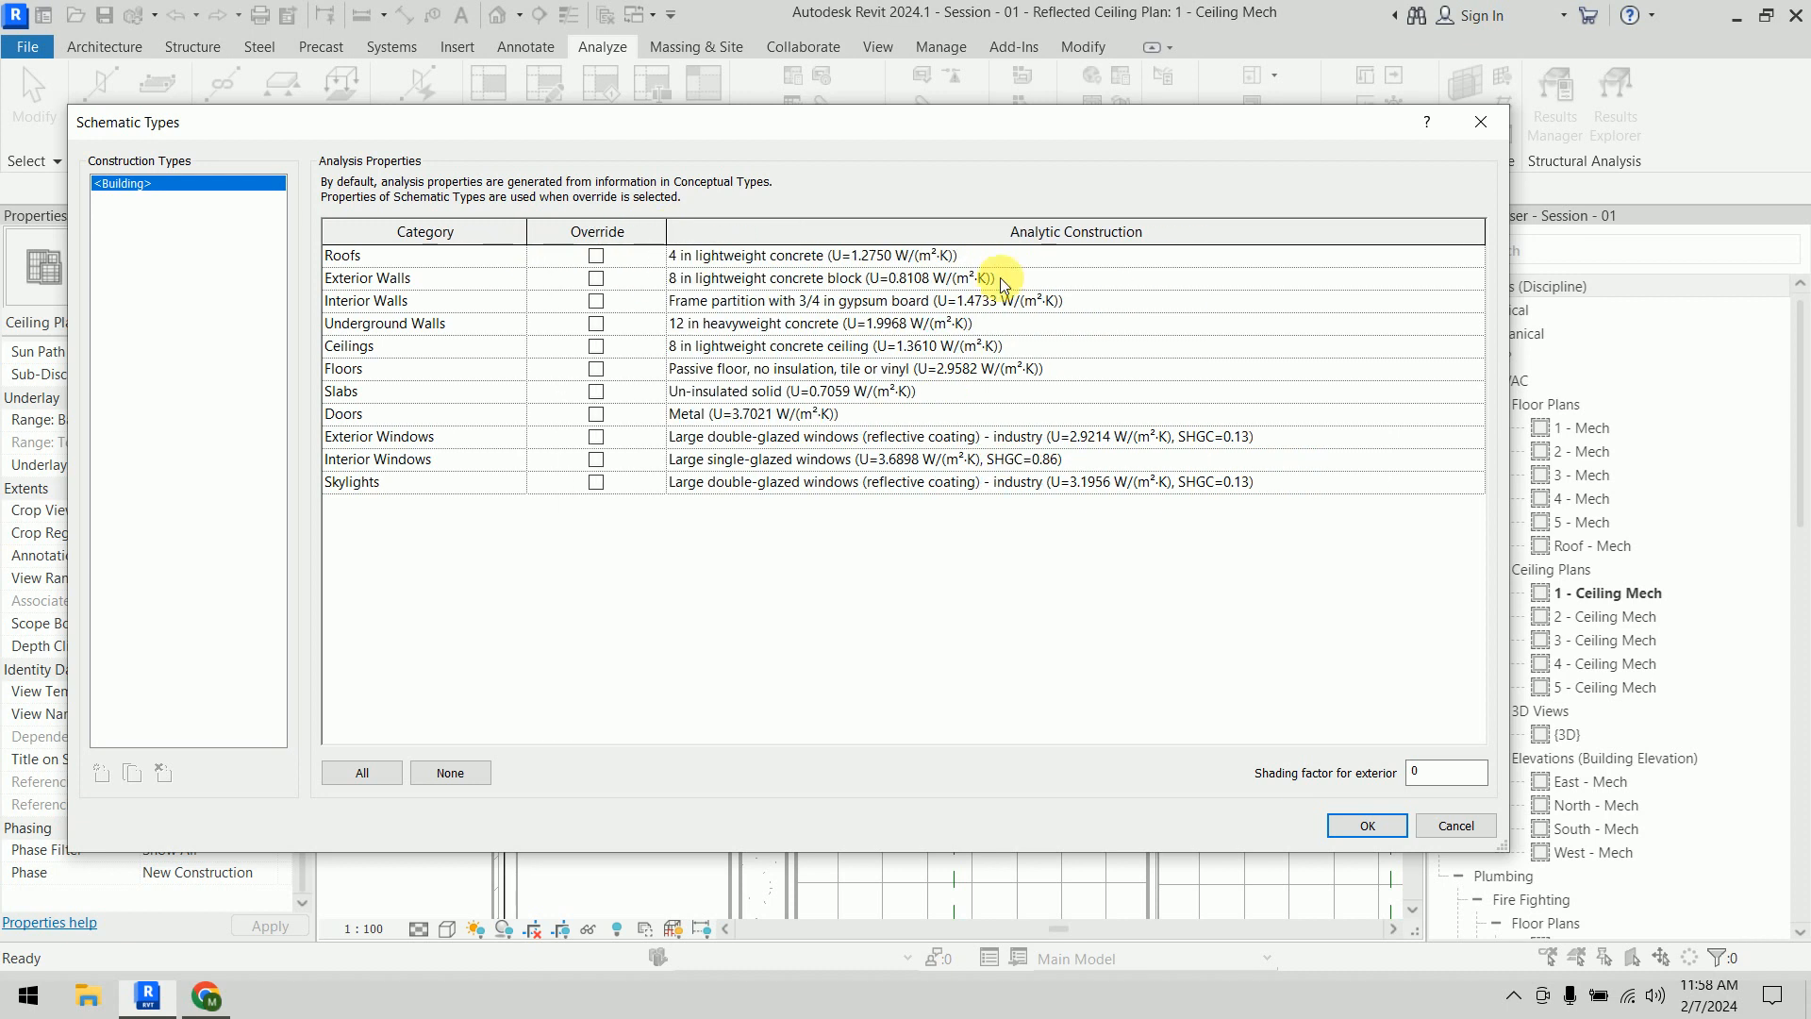
Review the analytic construction options for Roofs, keep 4 in lightweight concrete and accept the schematic types
{"action": "left_click", "coordinate": [1461, 257]}
{"action": "left_click", "coordinate": [1473, 256]}
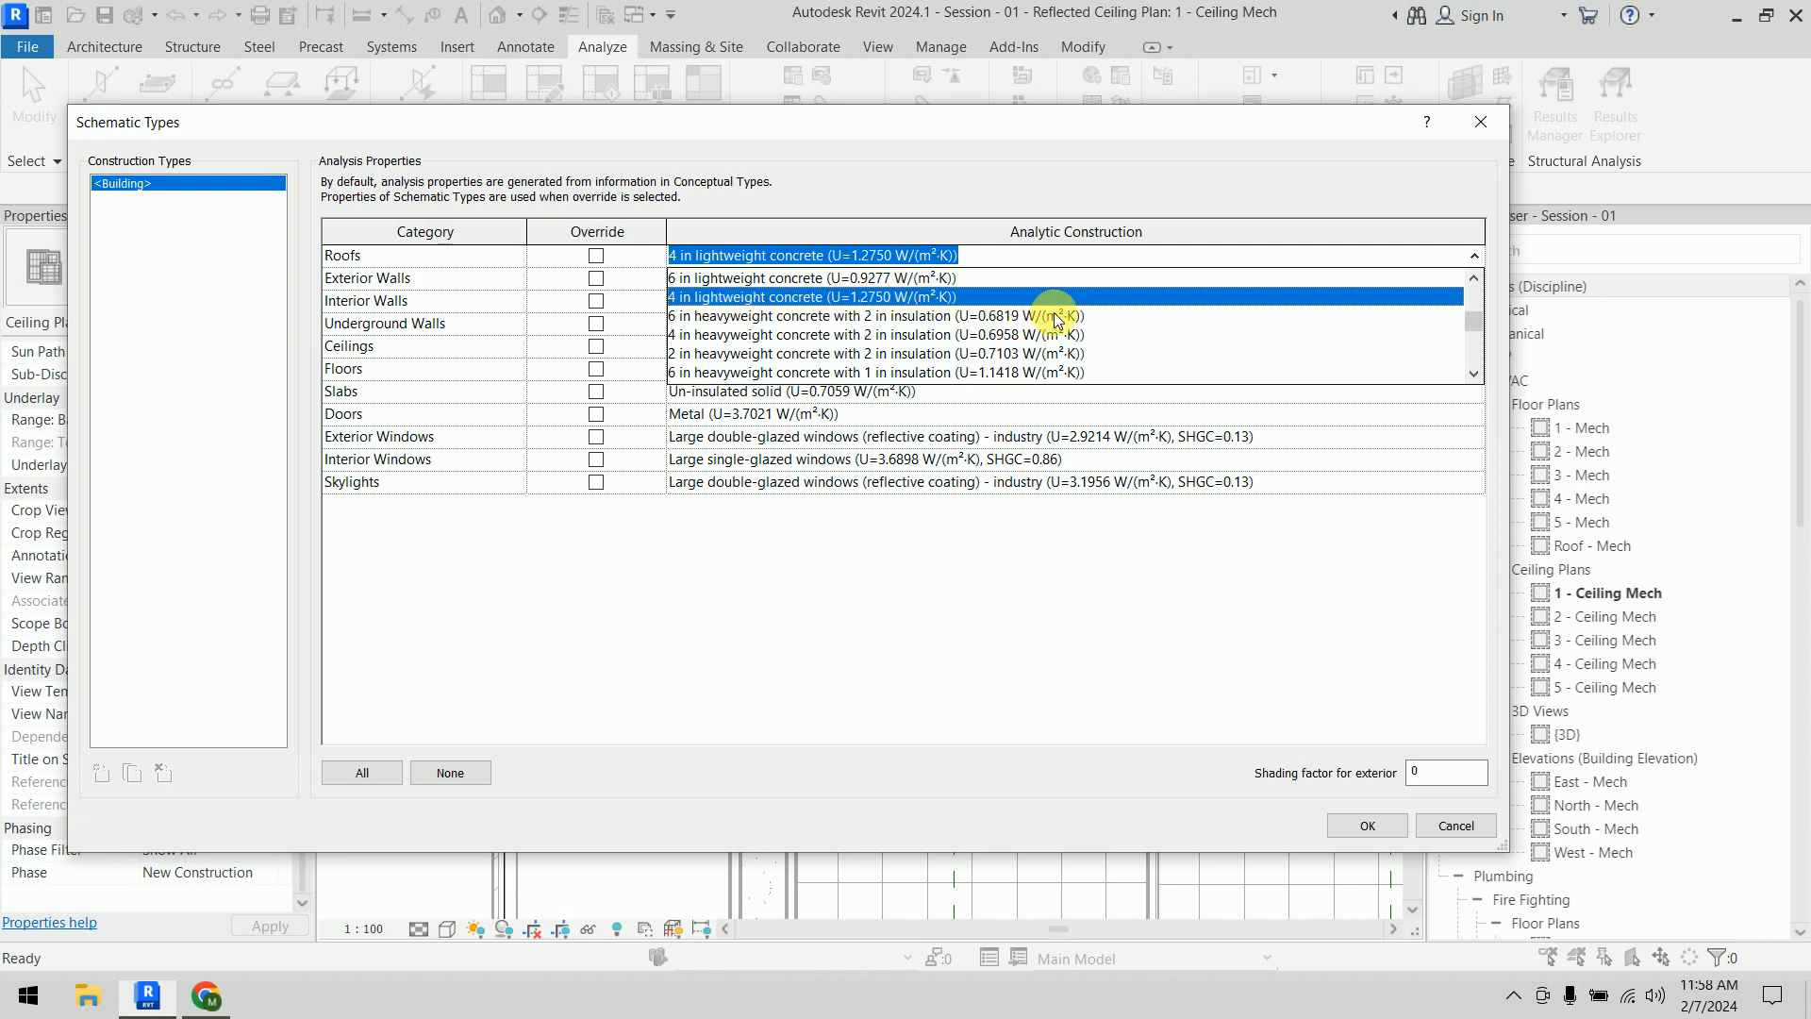
{"action": "left_click", "coordinate": [929, 255]}
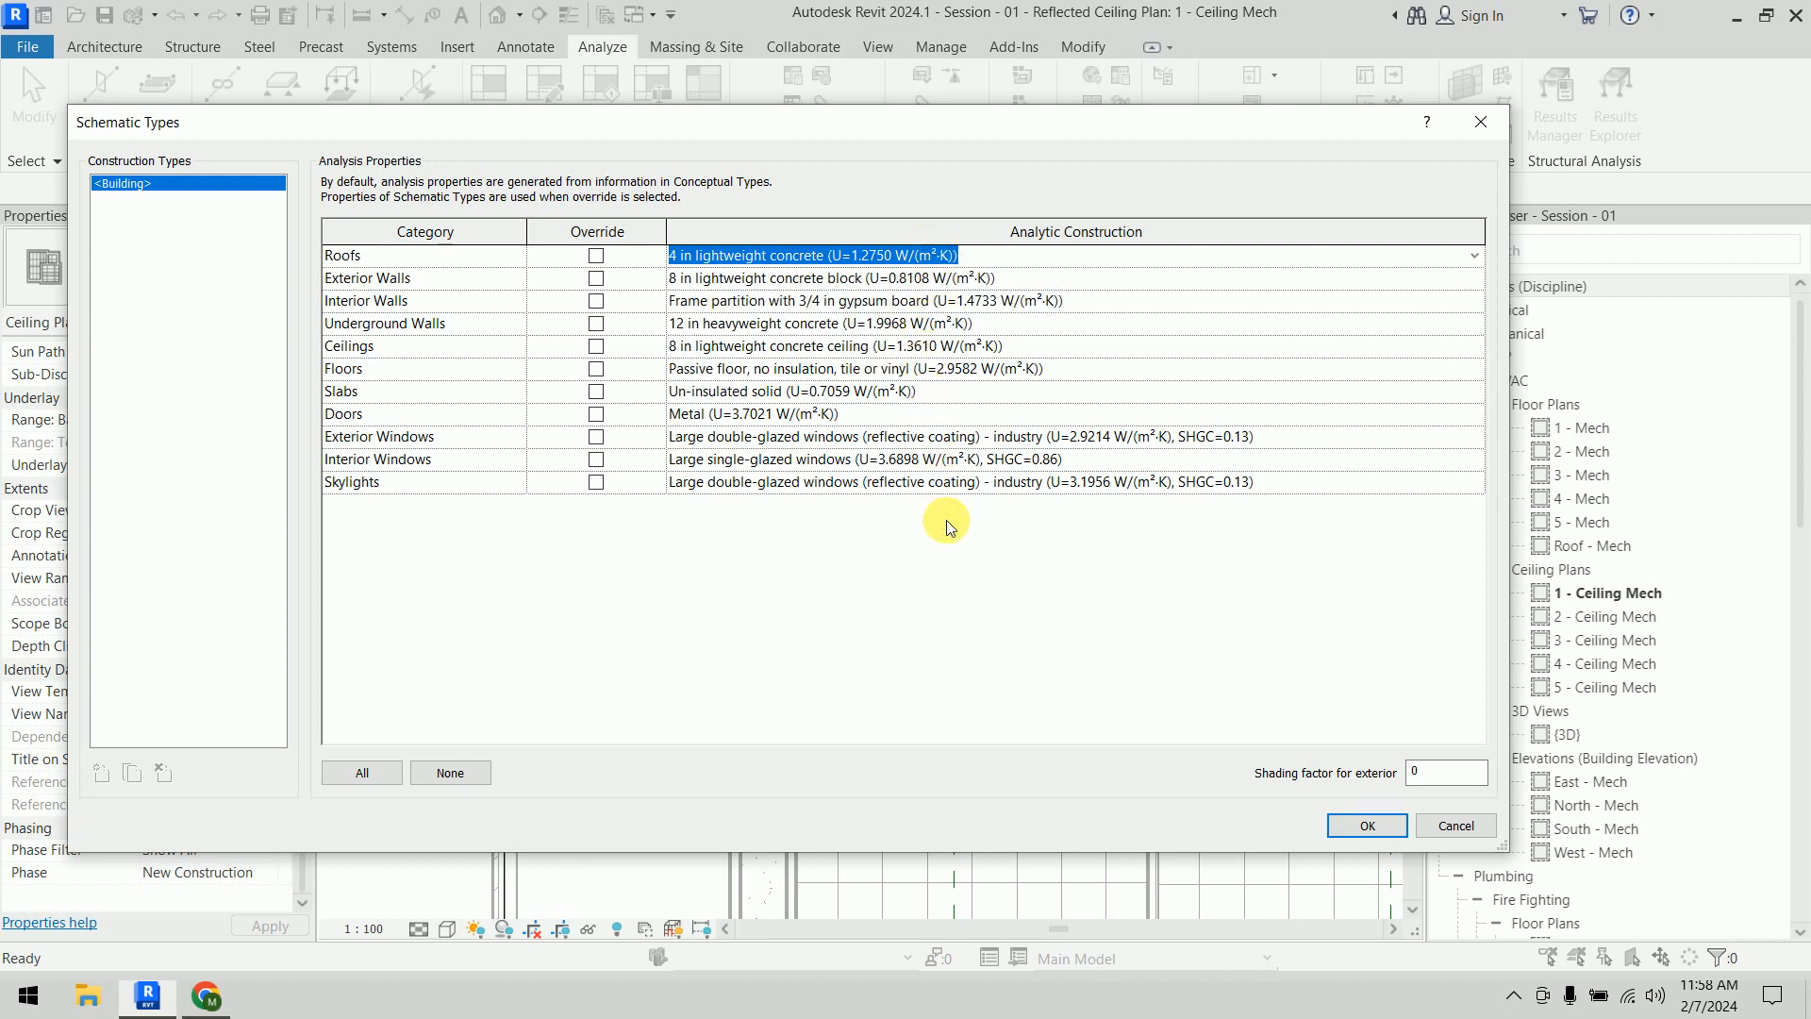
{"action": "left_click", "coordinate": [1350, 830]}
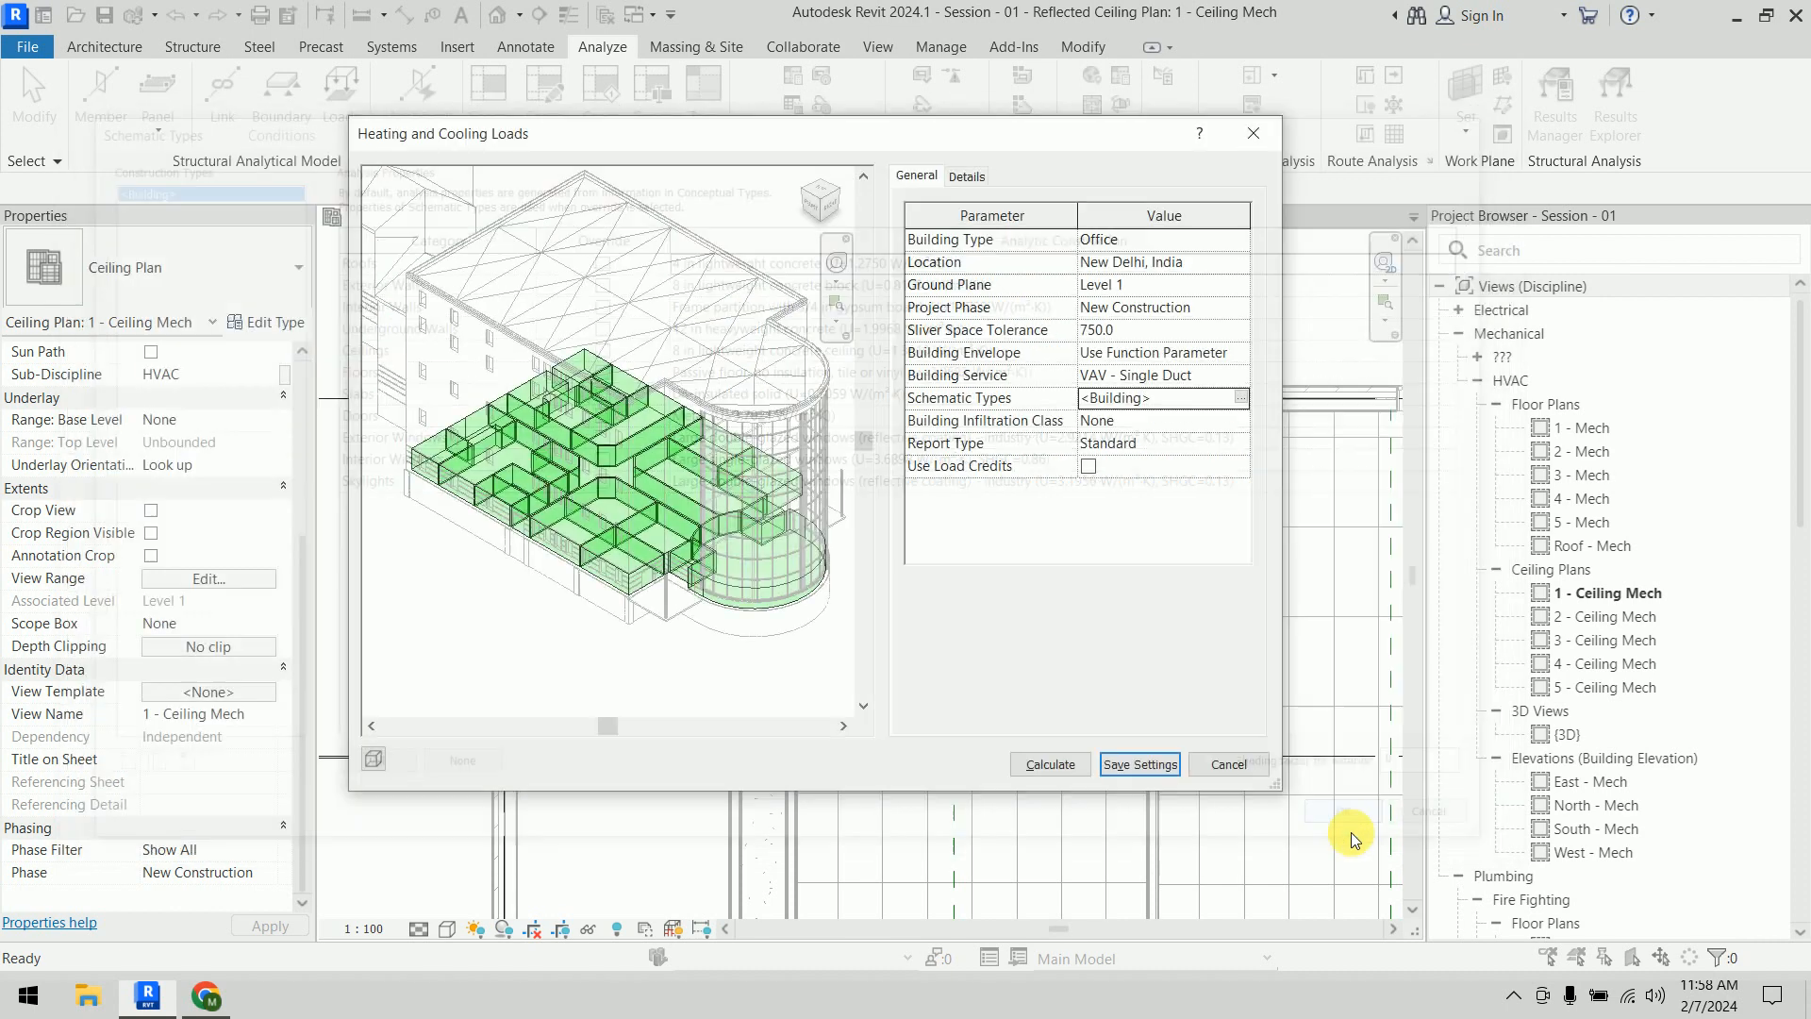
Set the Building Infiltration Class to Medium
{"action": "left_click", "coordinate": [1243, 426]}
{"action": "left_click", "coordinate": [1241, 421]}
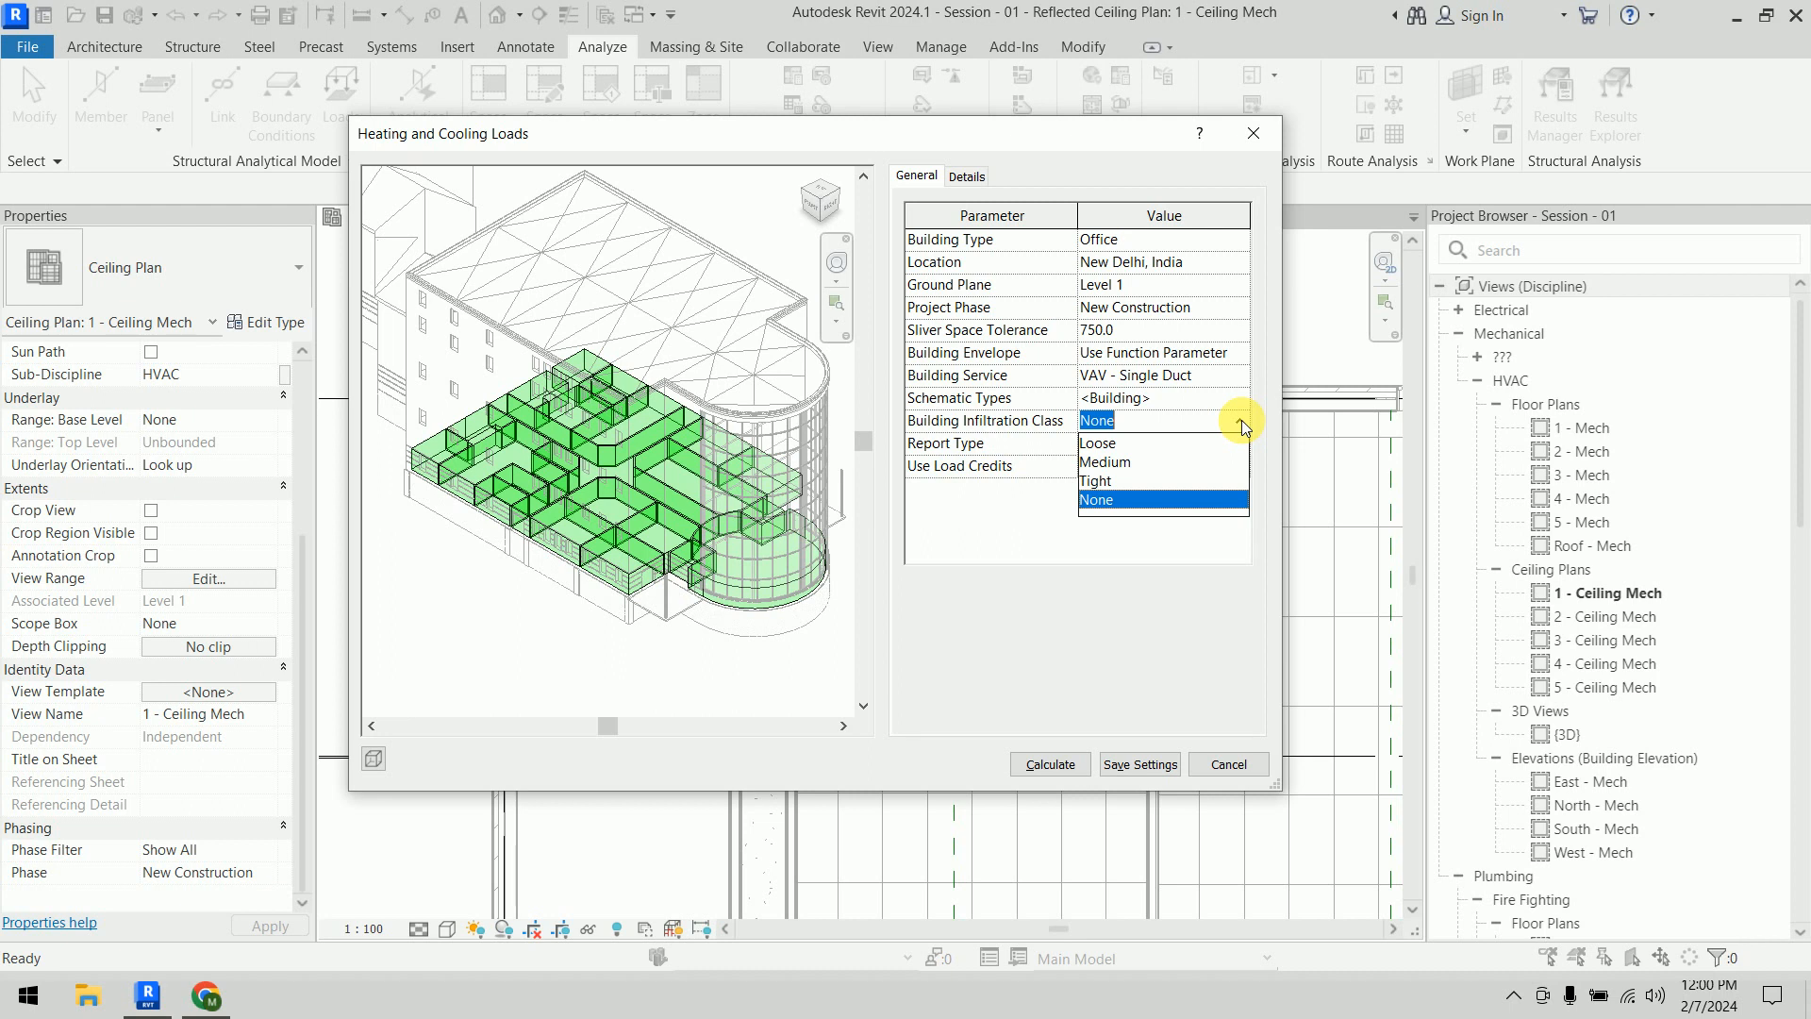
{"action": "left_click", "coordinate": [1161, 462]}
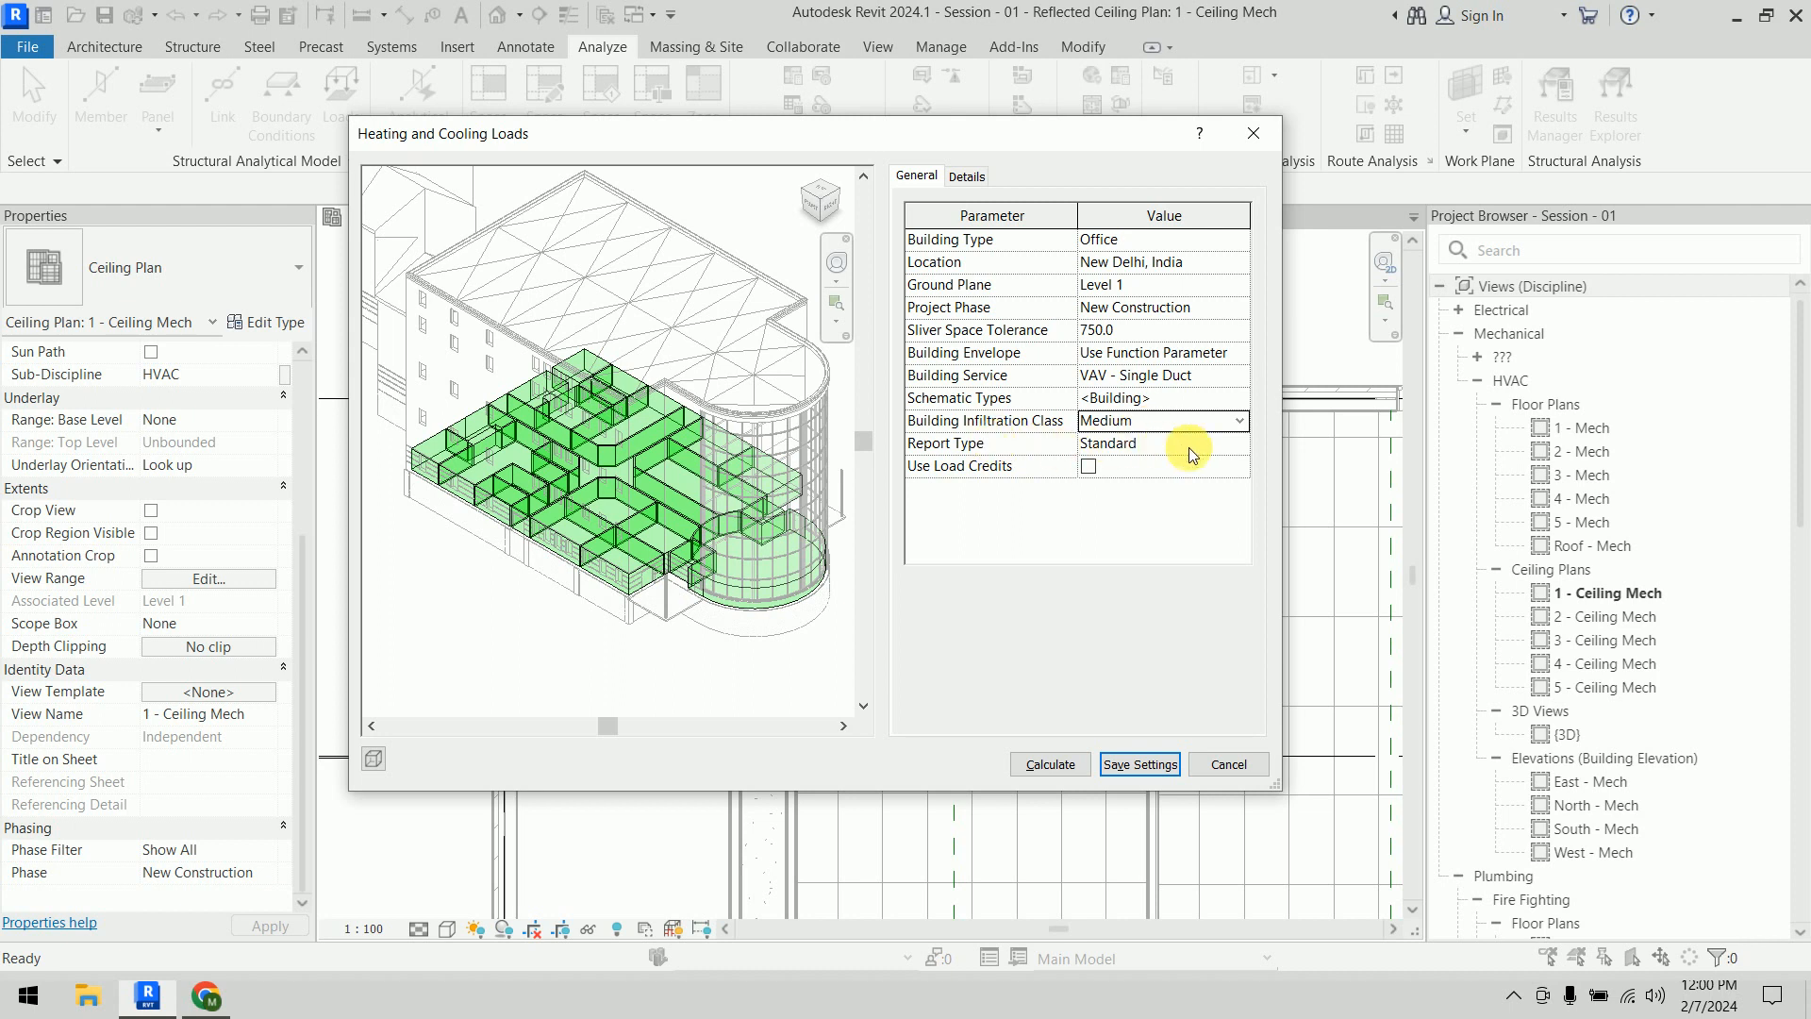
Show the building model's space details, enlarging the dialog and expanding the Default zone to list all its spaces
{"action": "left_click", "coordinate": [971, 183]}
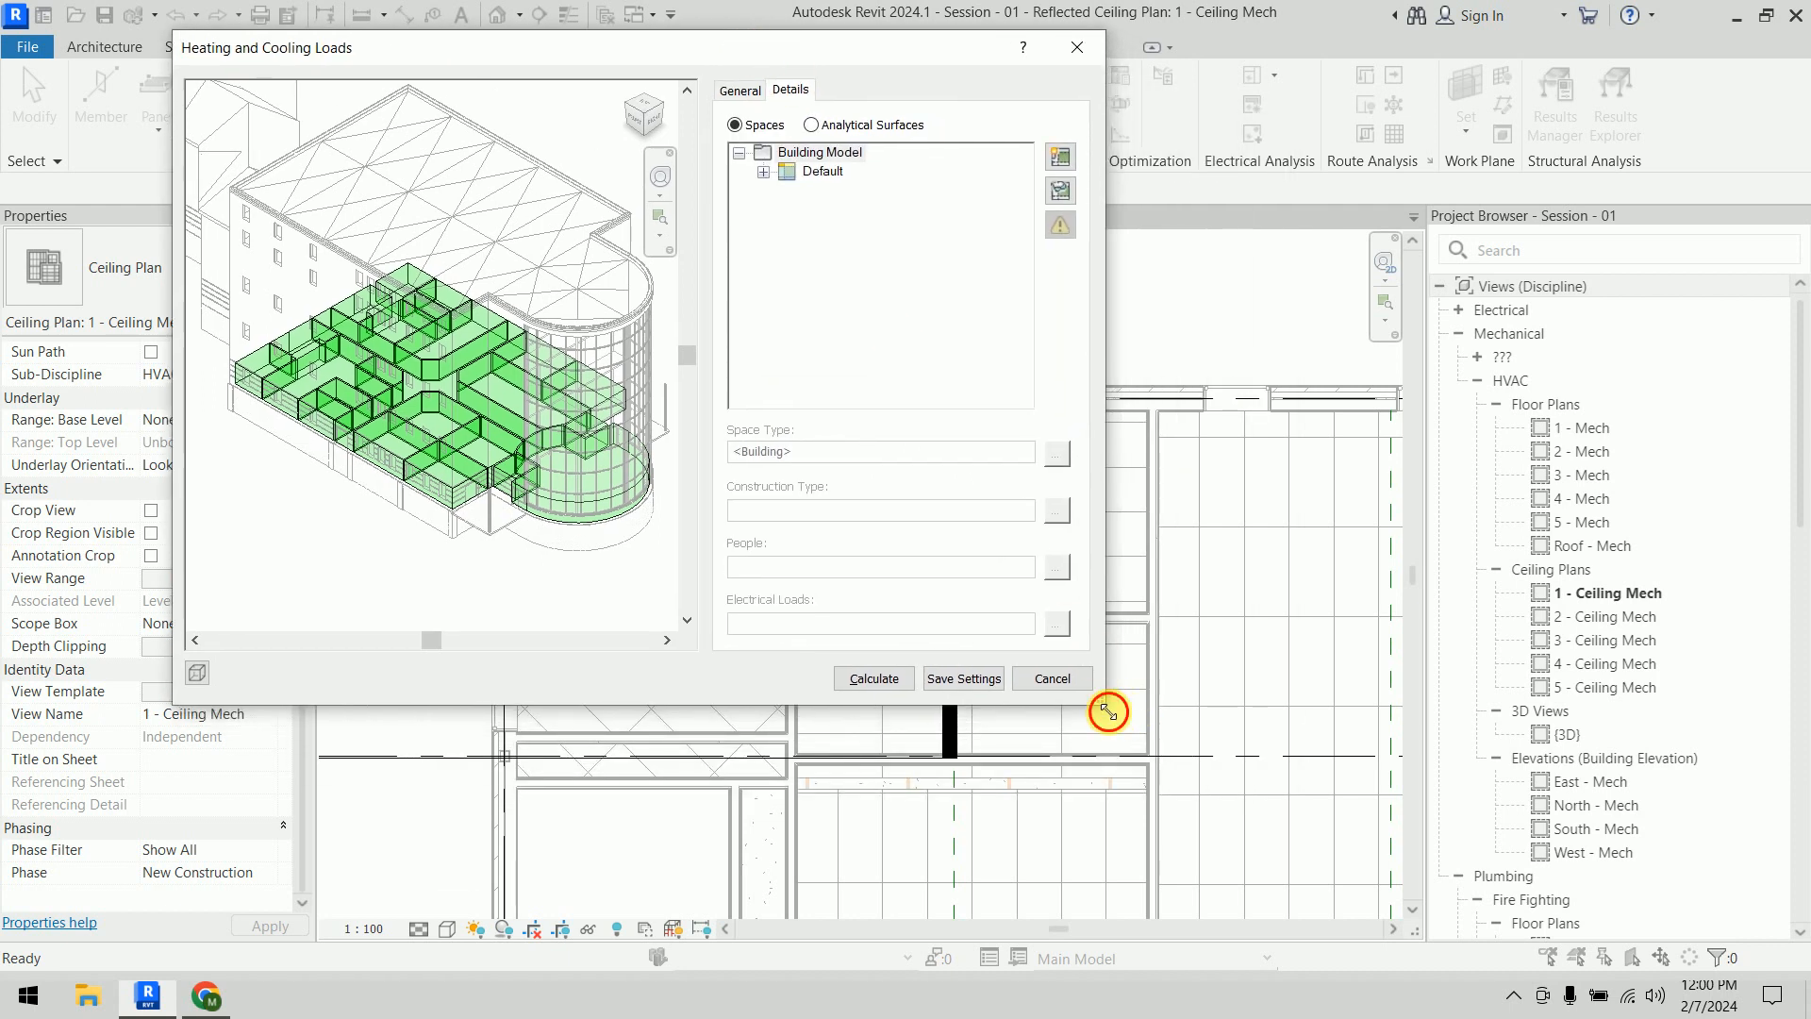
{"action": "left_click_drag", "start_coordinate": [1108, 712], "coordinate": [1435, 880]}
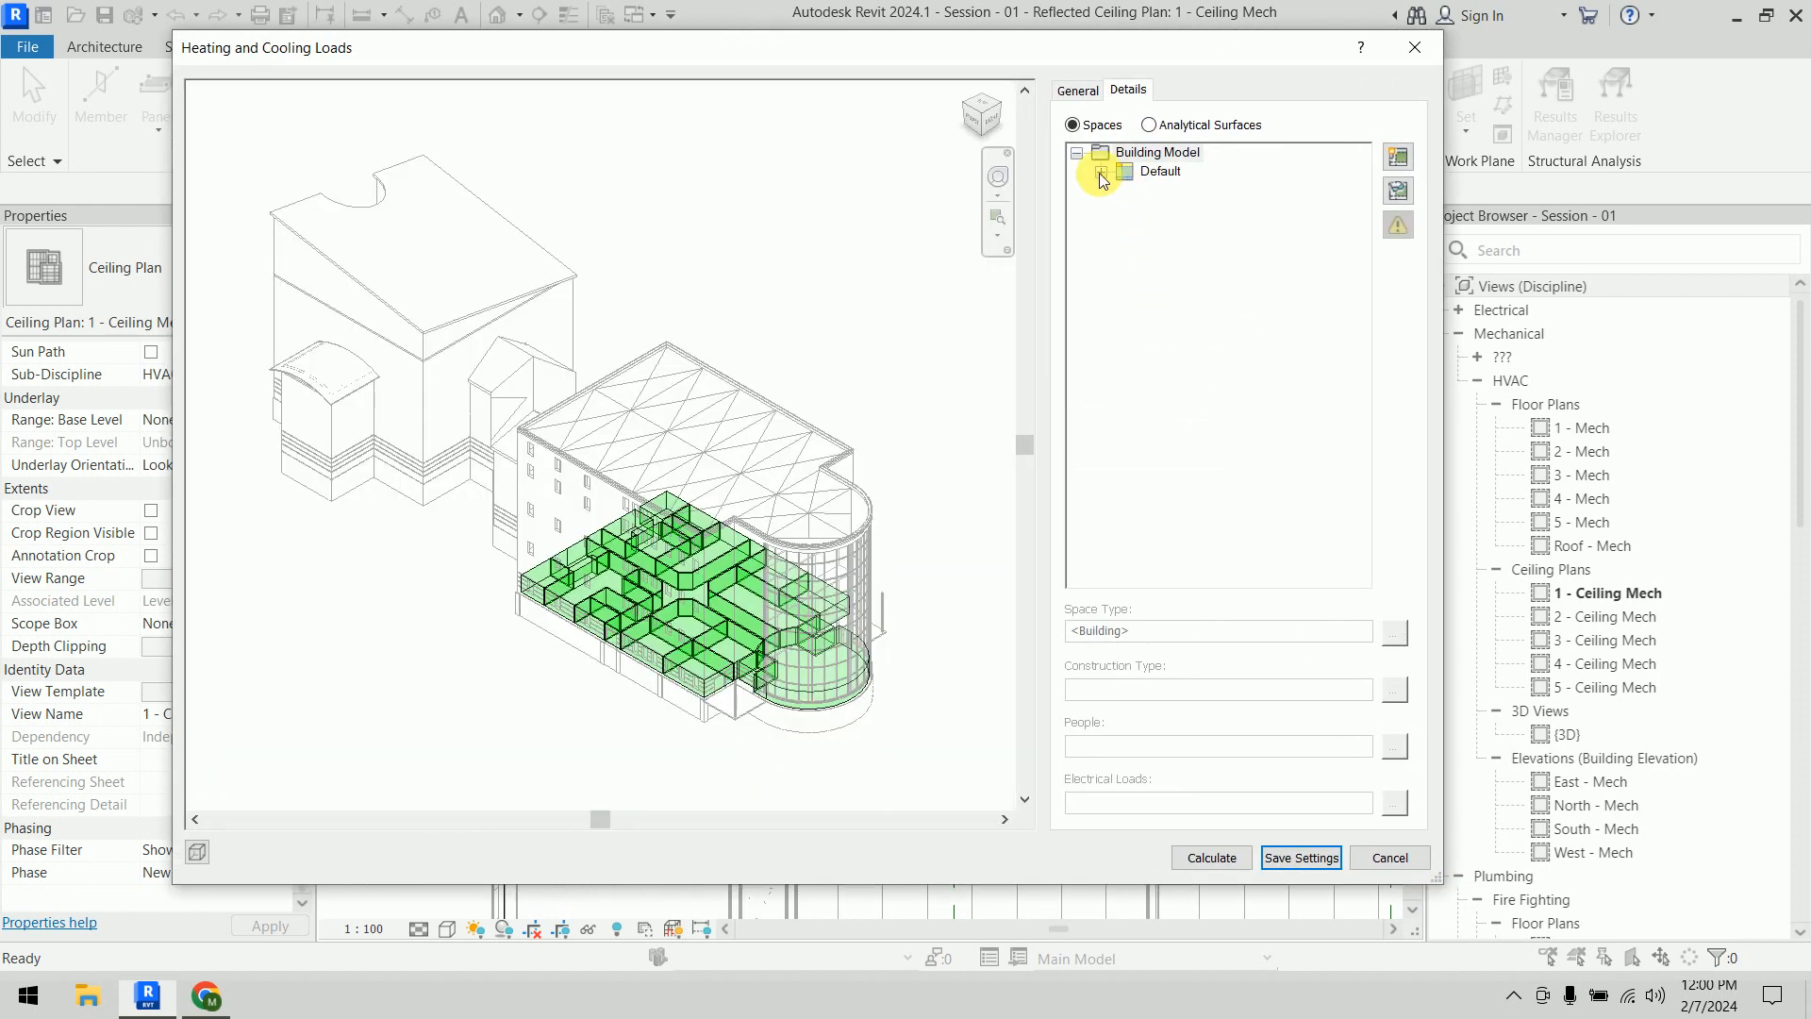
{"action": "left_click", "coordinate": [1101, 173]}
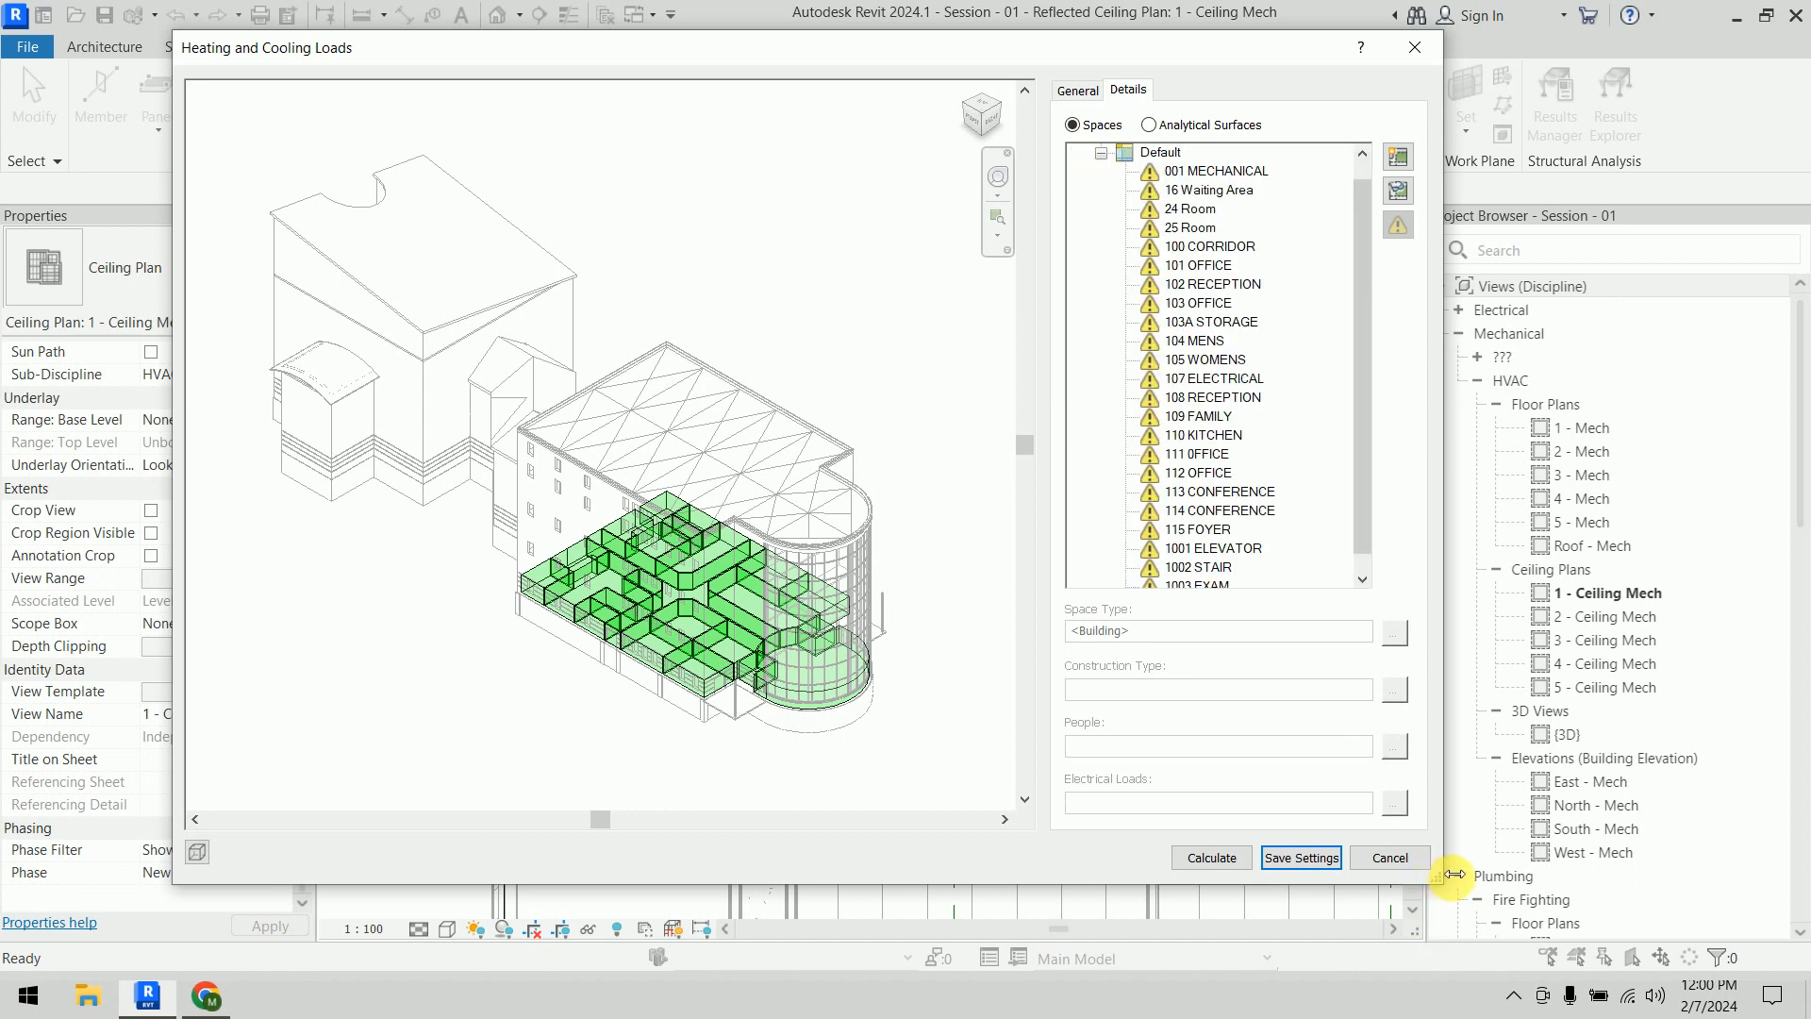
{"action": "left_click_drag", "start_coordinate": [1450, 884], "coordinate": [1517, 939]}
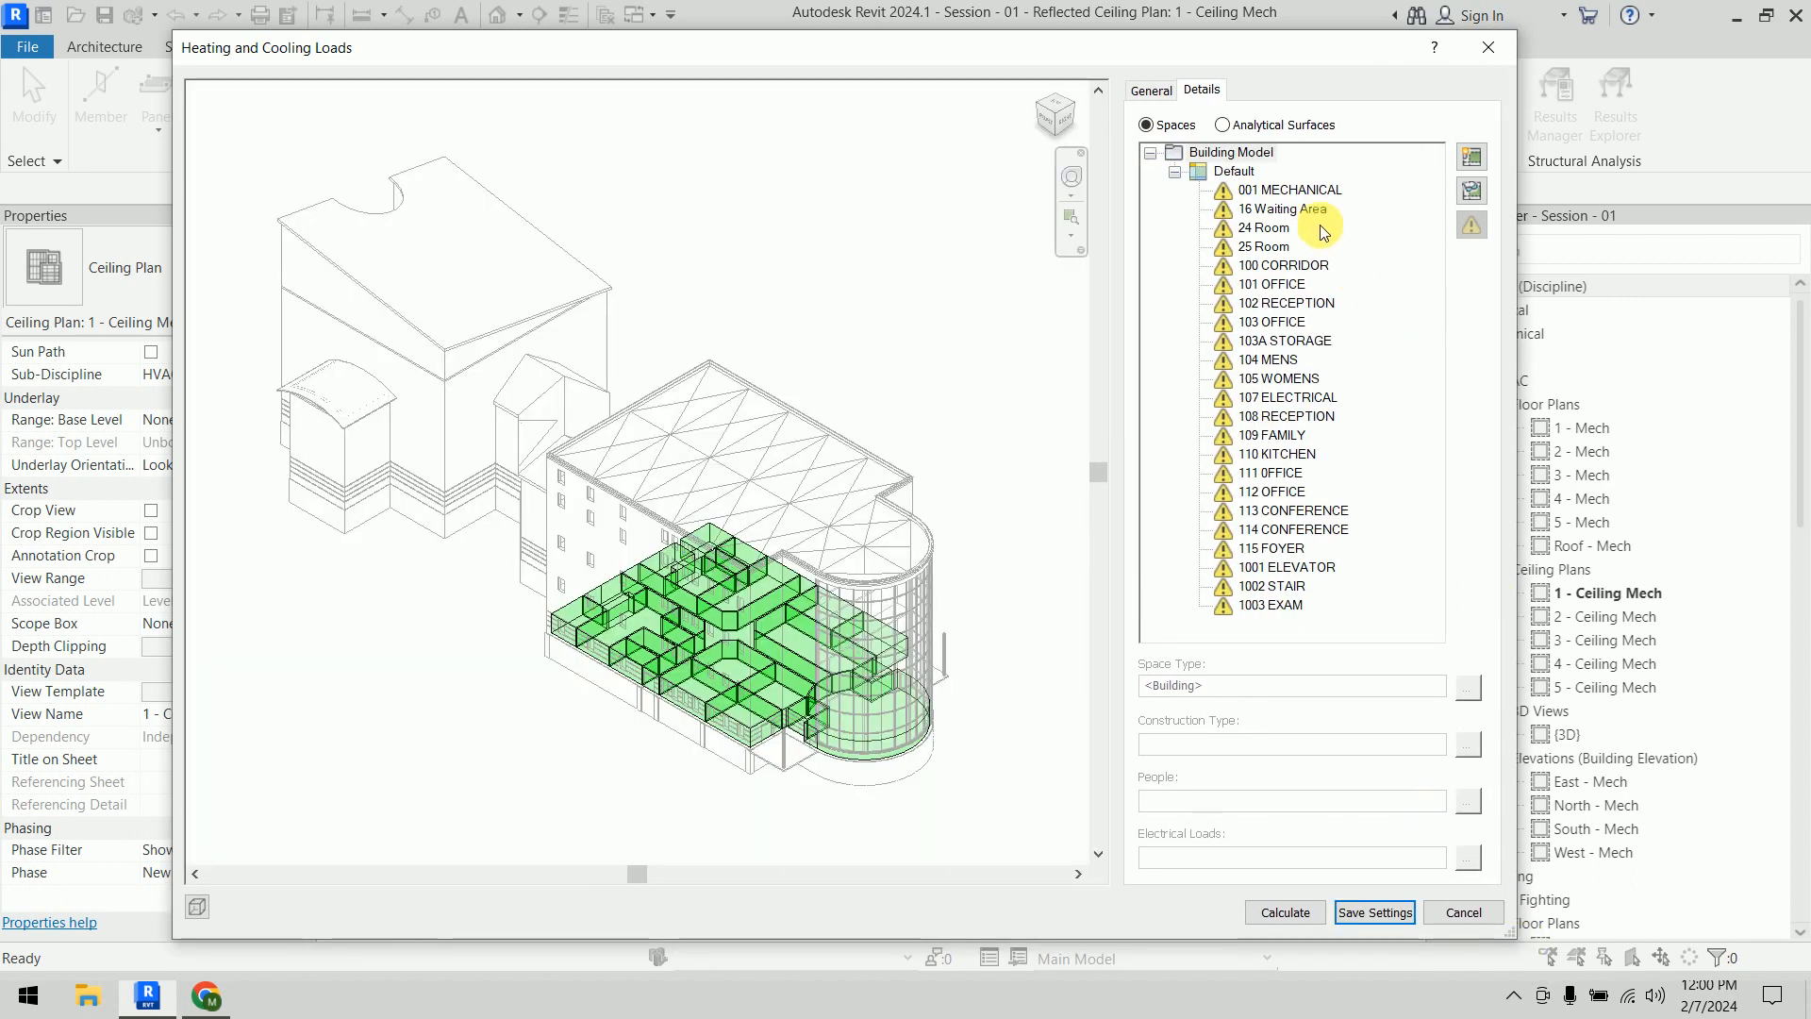
Assign the Electrical/Mechanical space type to the 001 MECHANICAL space
{"action": "left_click", "coordinate": [1304, 193]}
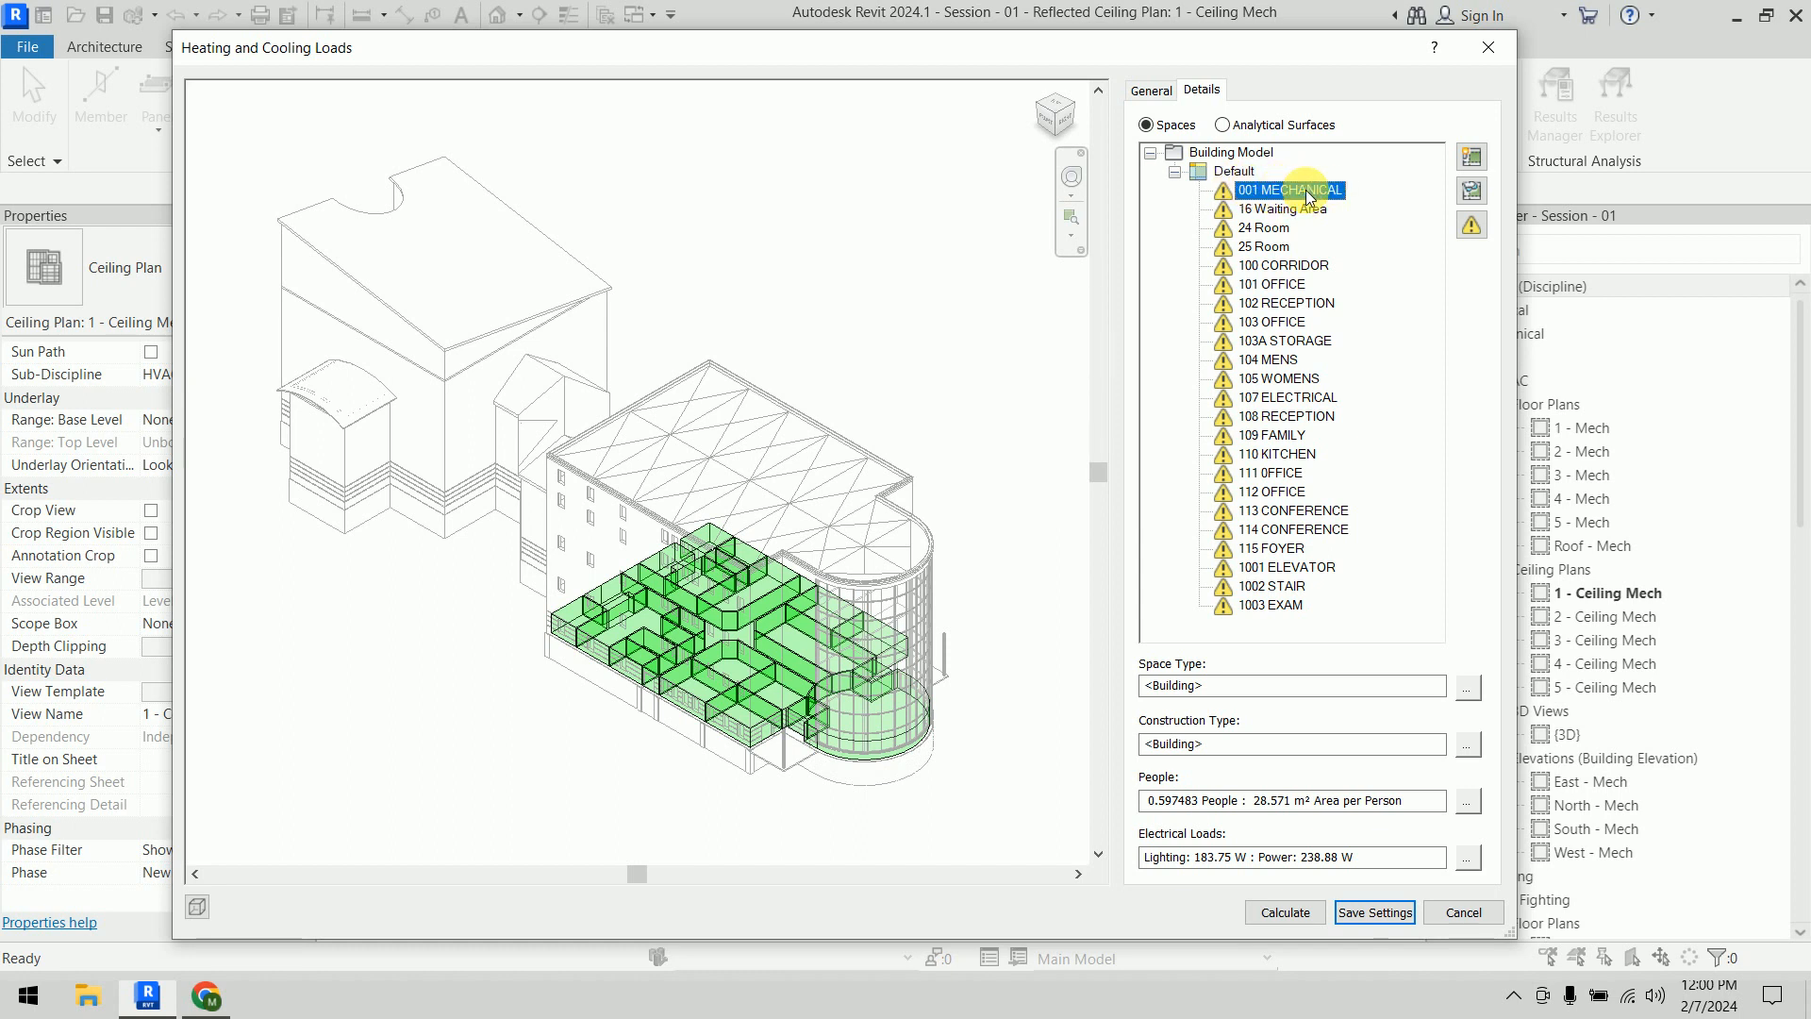
{"action": "left_click", "coordinate": [1467, 687]}
{"action": "left_click_drag", "start_coordinate": [866, 186], "coordinate": [493, 116]}
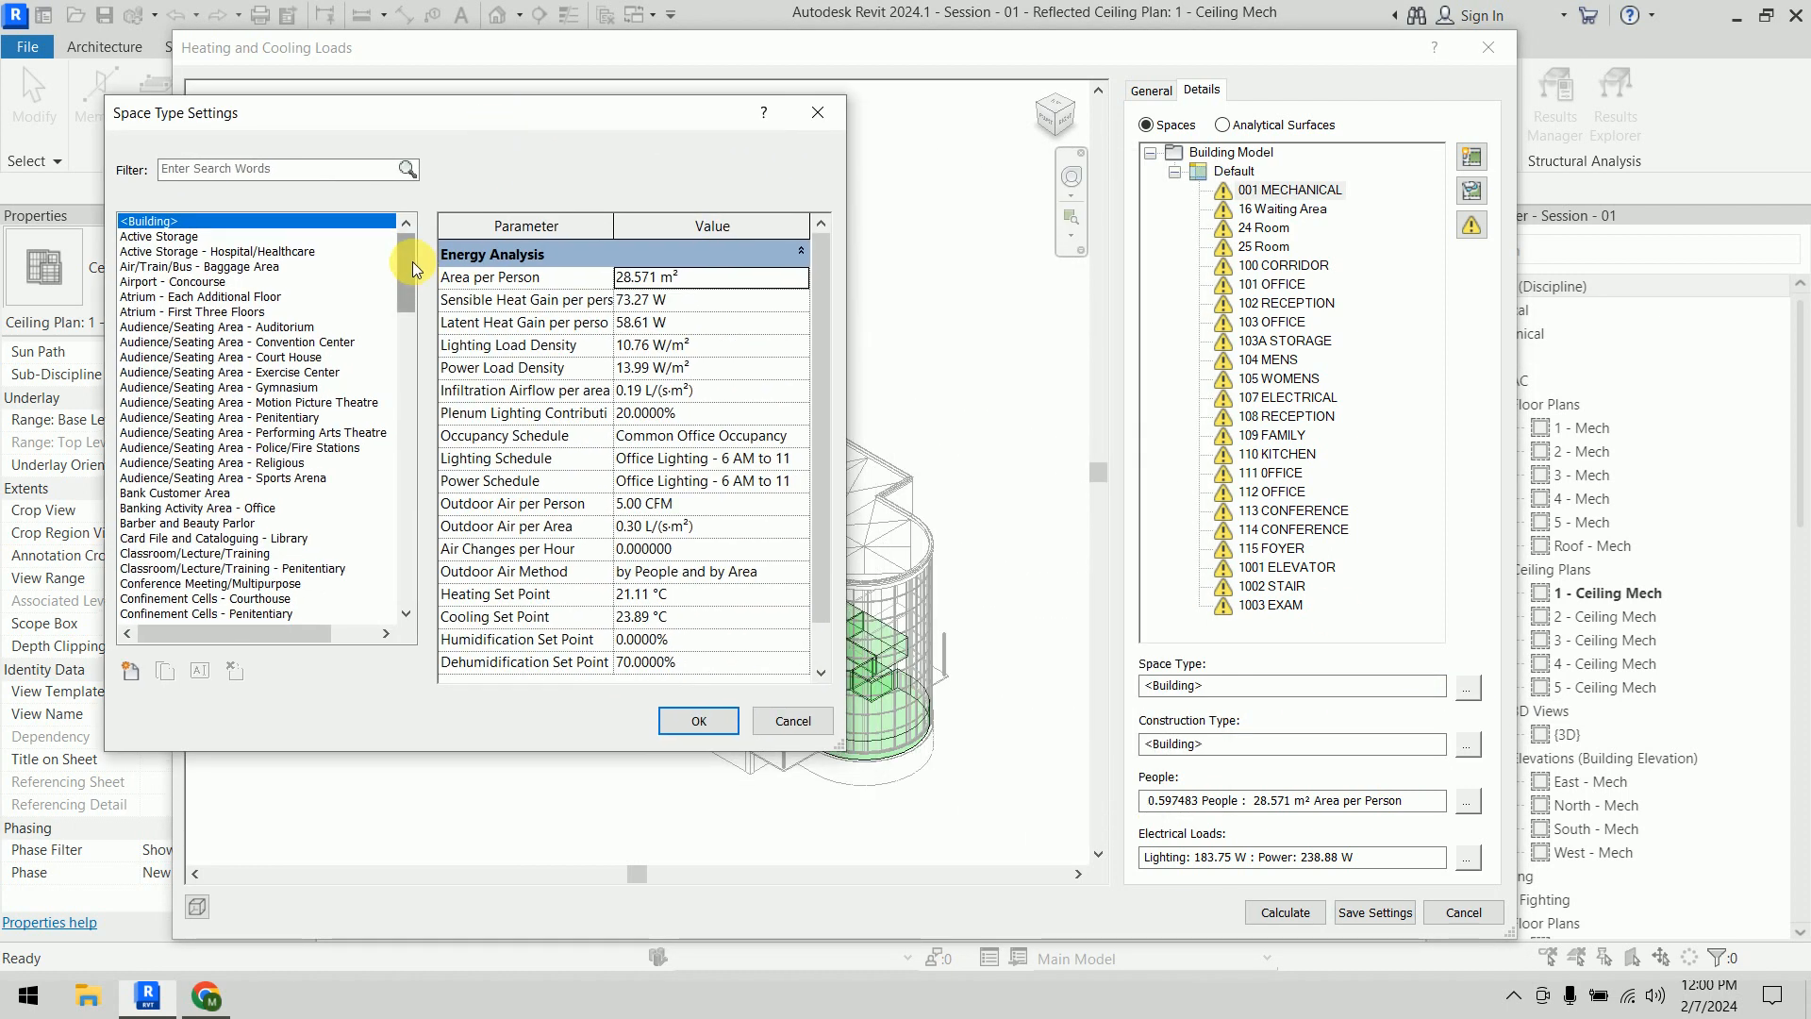
{"action": "left_click_drag", "start_coordinate": [411, 262], "coordinate": [443, 483]}
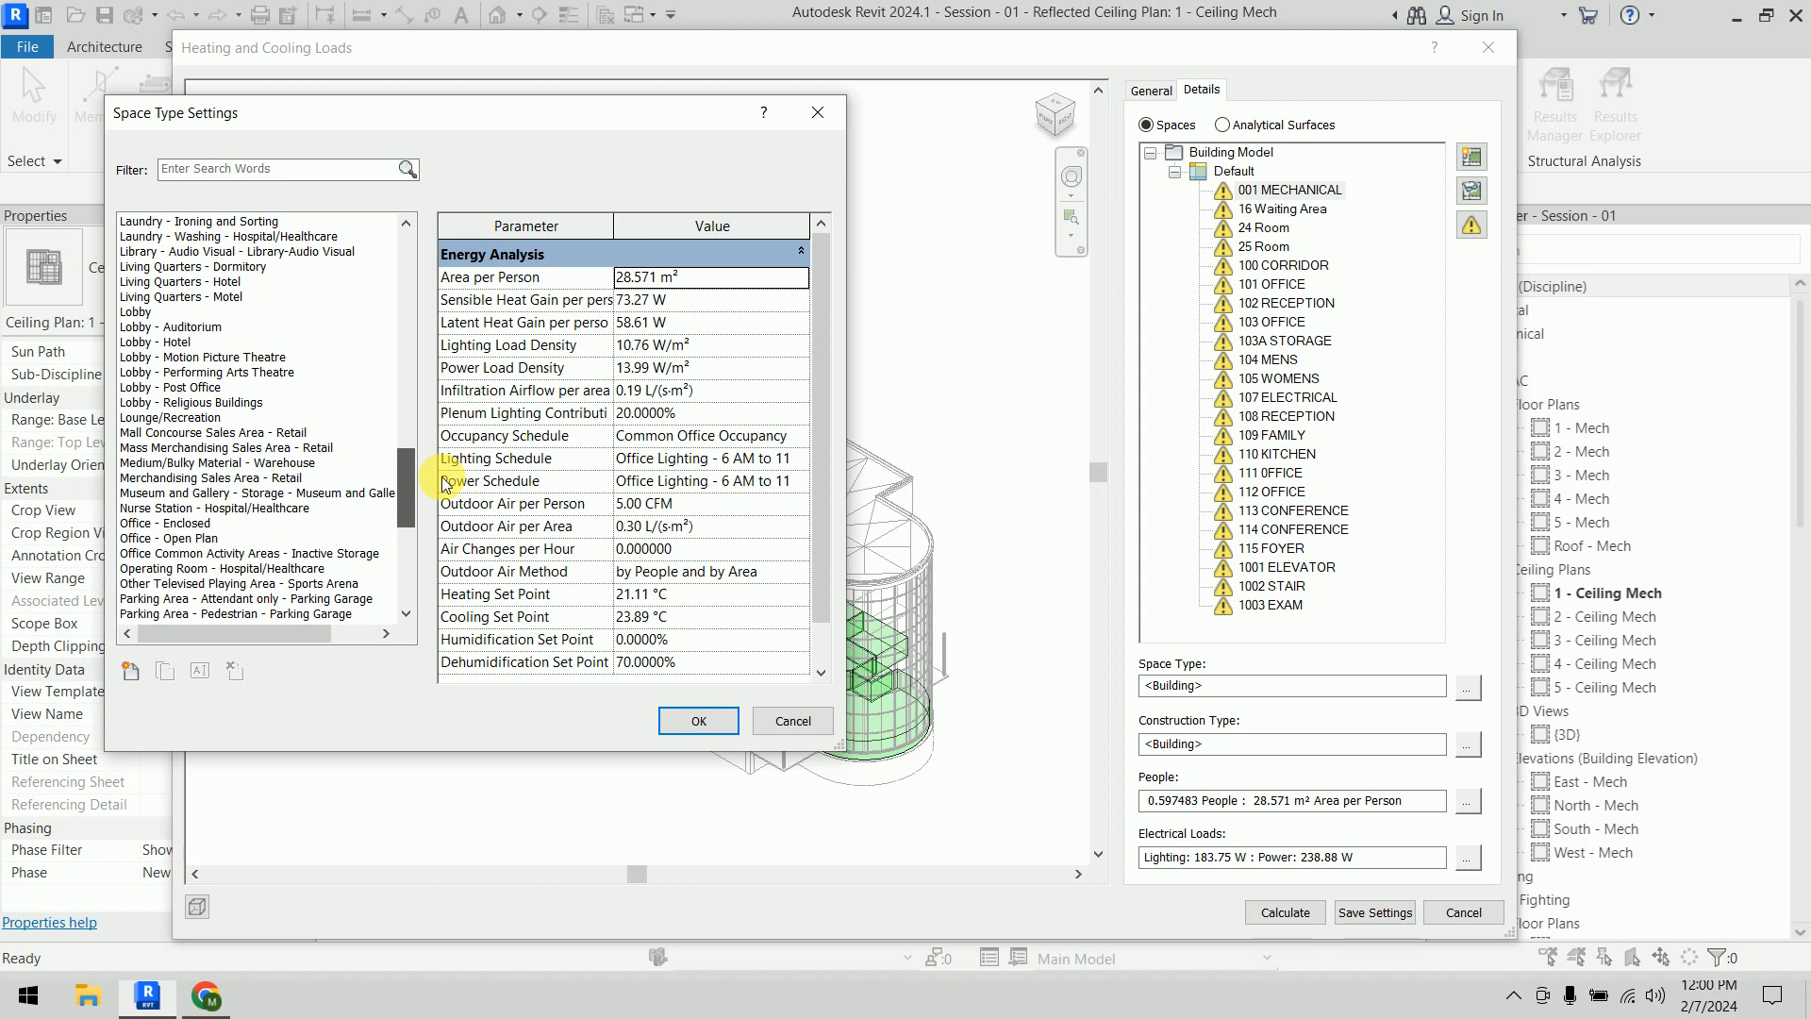
{"action": "left_click_drag", "start_coordinate": [443, 483], "coordinate": [385, 359]}
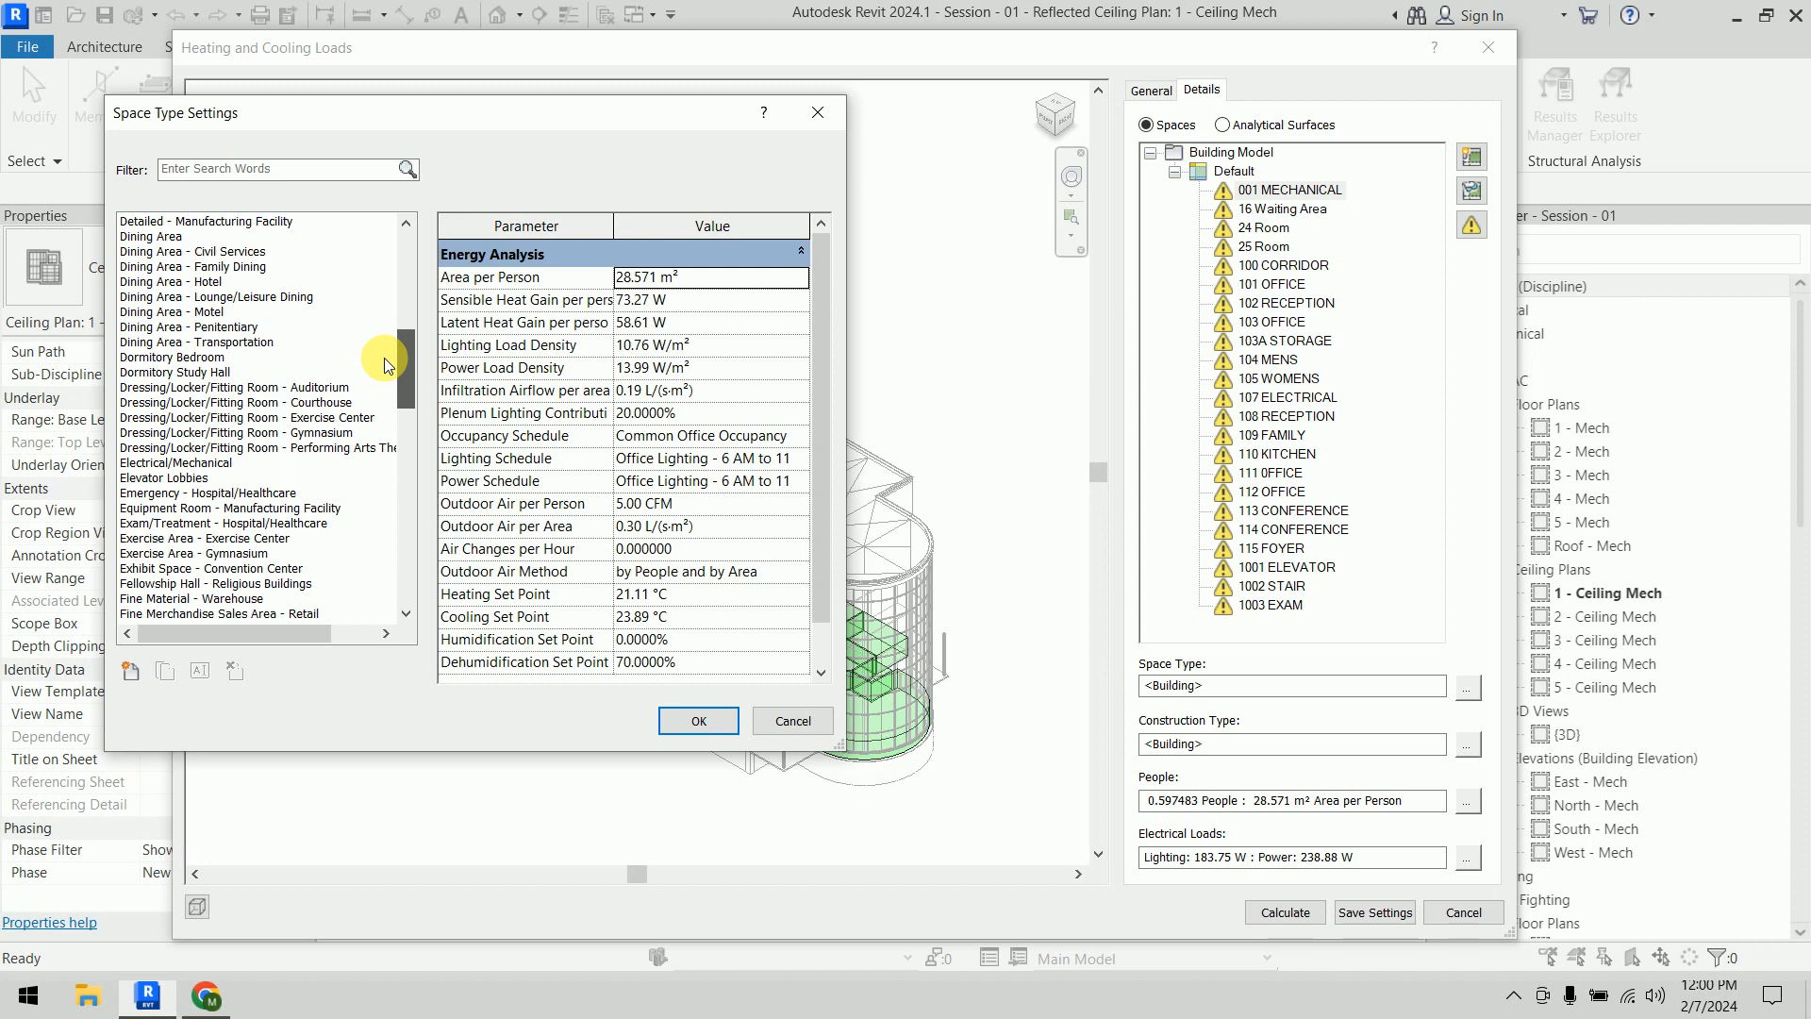
{"action": "left_click", "coordinate": [204, 462]}
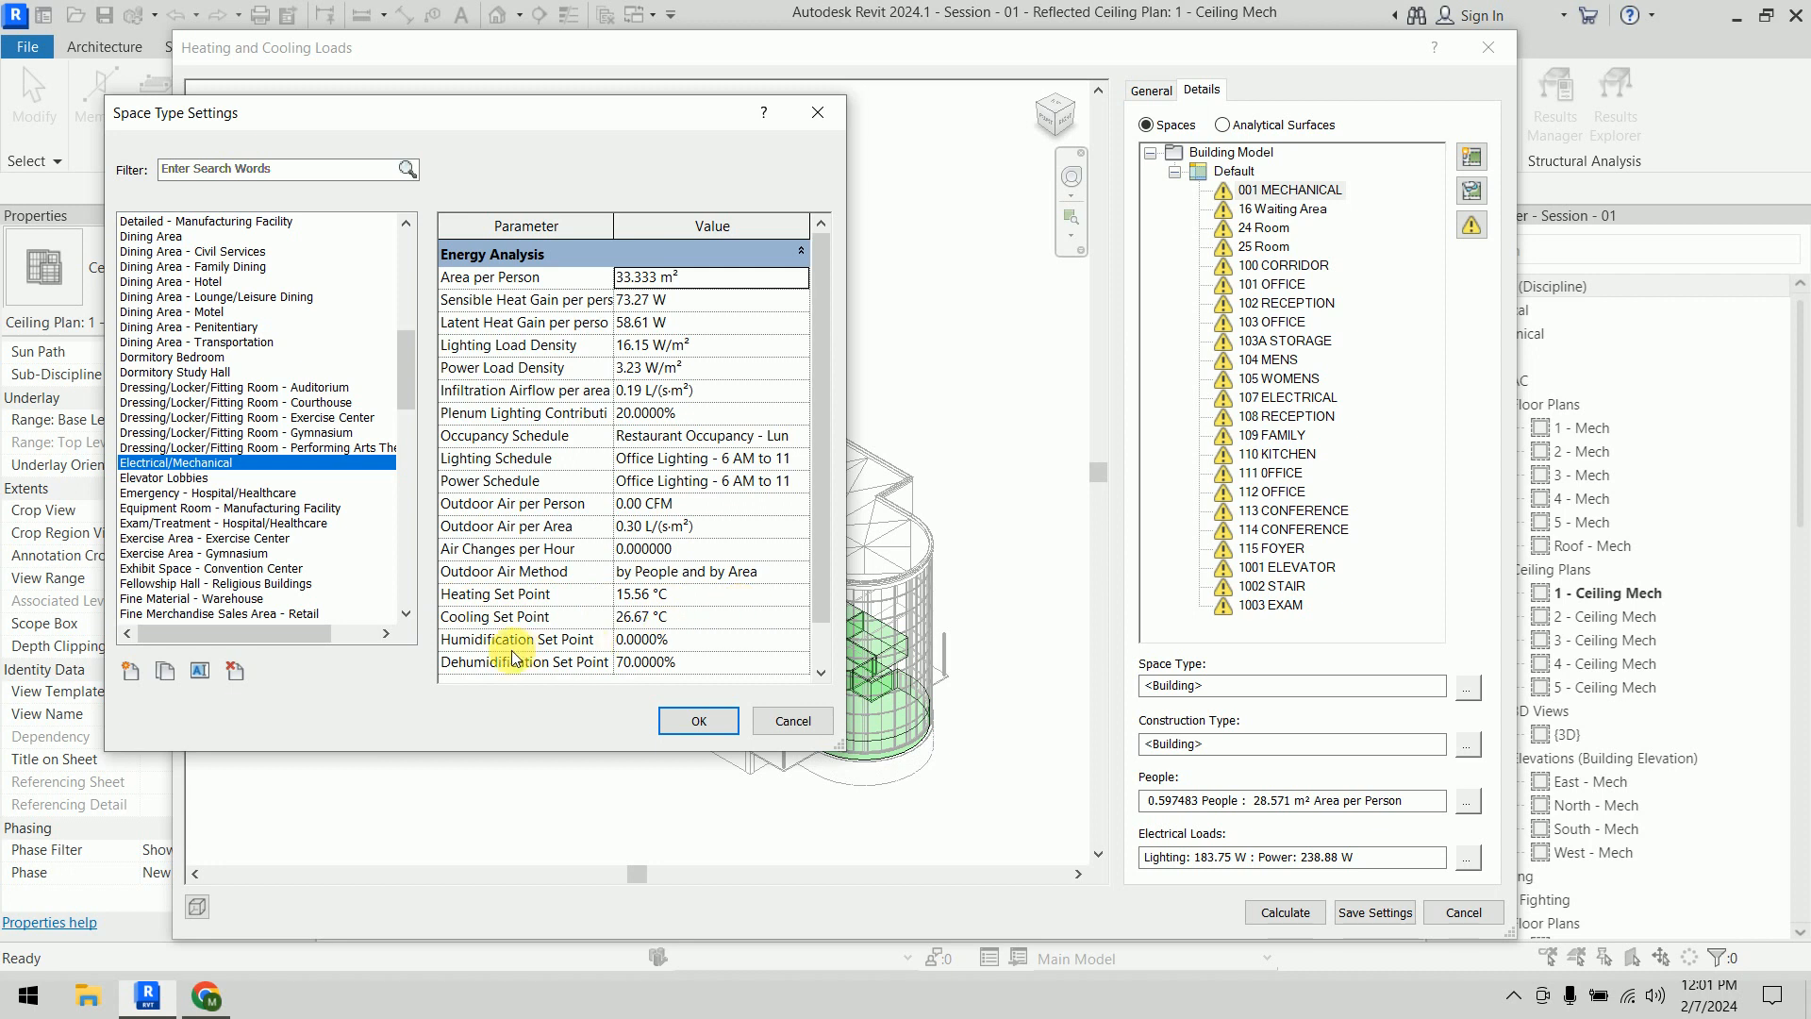
{"action": "scroll", "coordinate": [828, 476], "scroll_direction": "down", "scroll_amount": 1}
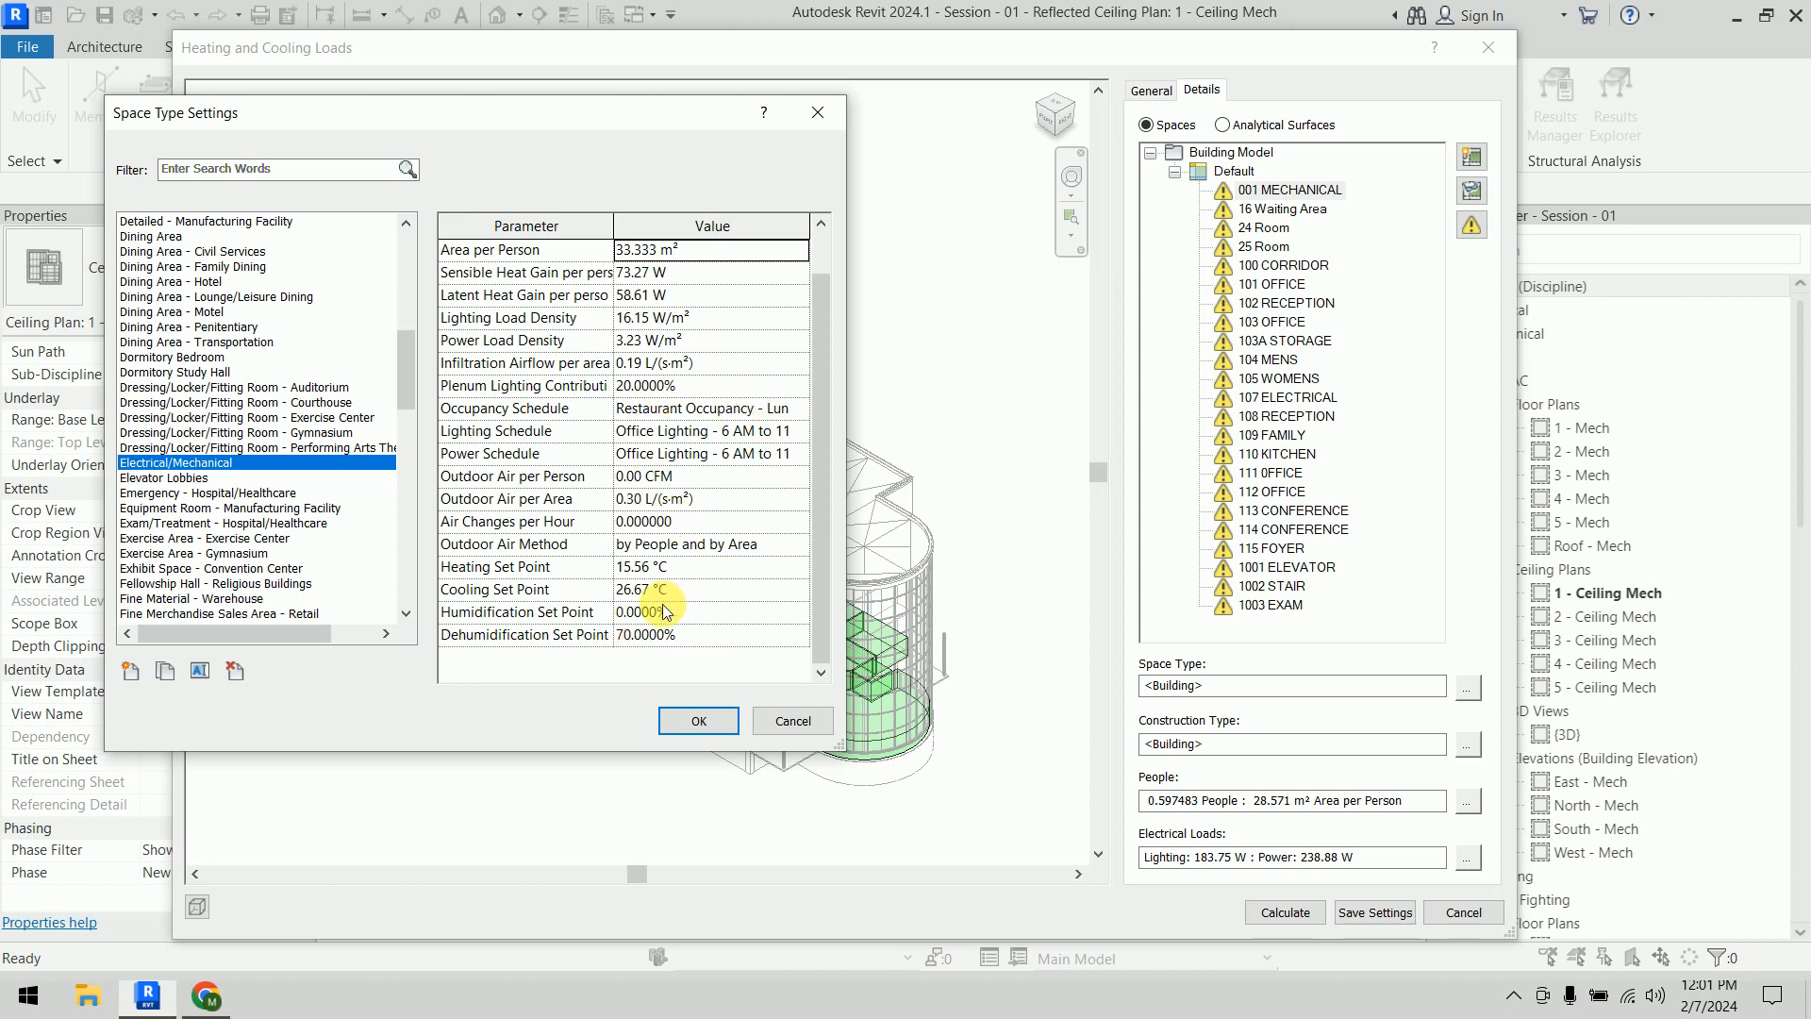
{"action": "left_click", "coordinate": [699, 720]}
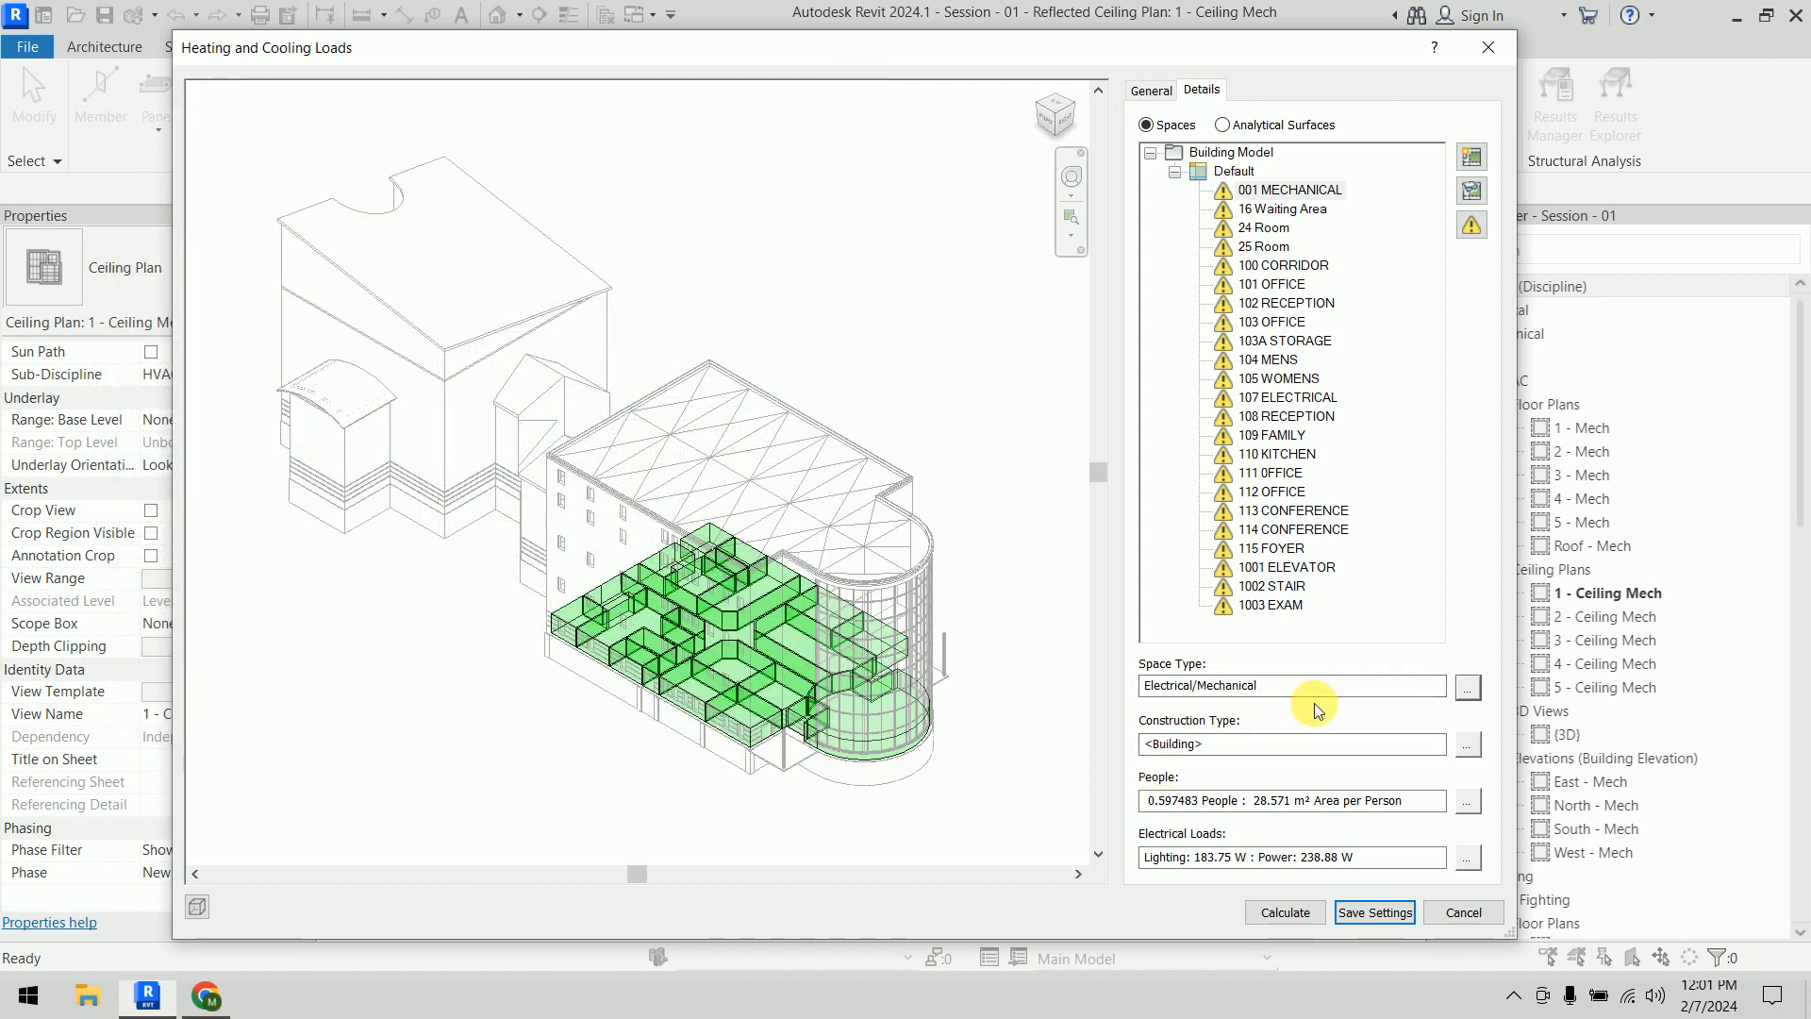
Assign the Reception/Waiting - Motel space type to the 16 Waiting Area space and save the loads settings
{"action": "left_click", "coordinate": [1274, 211]}
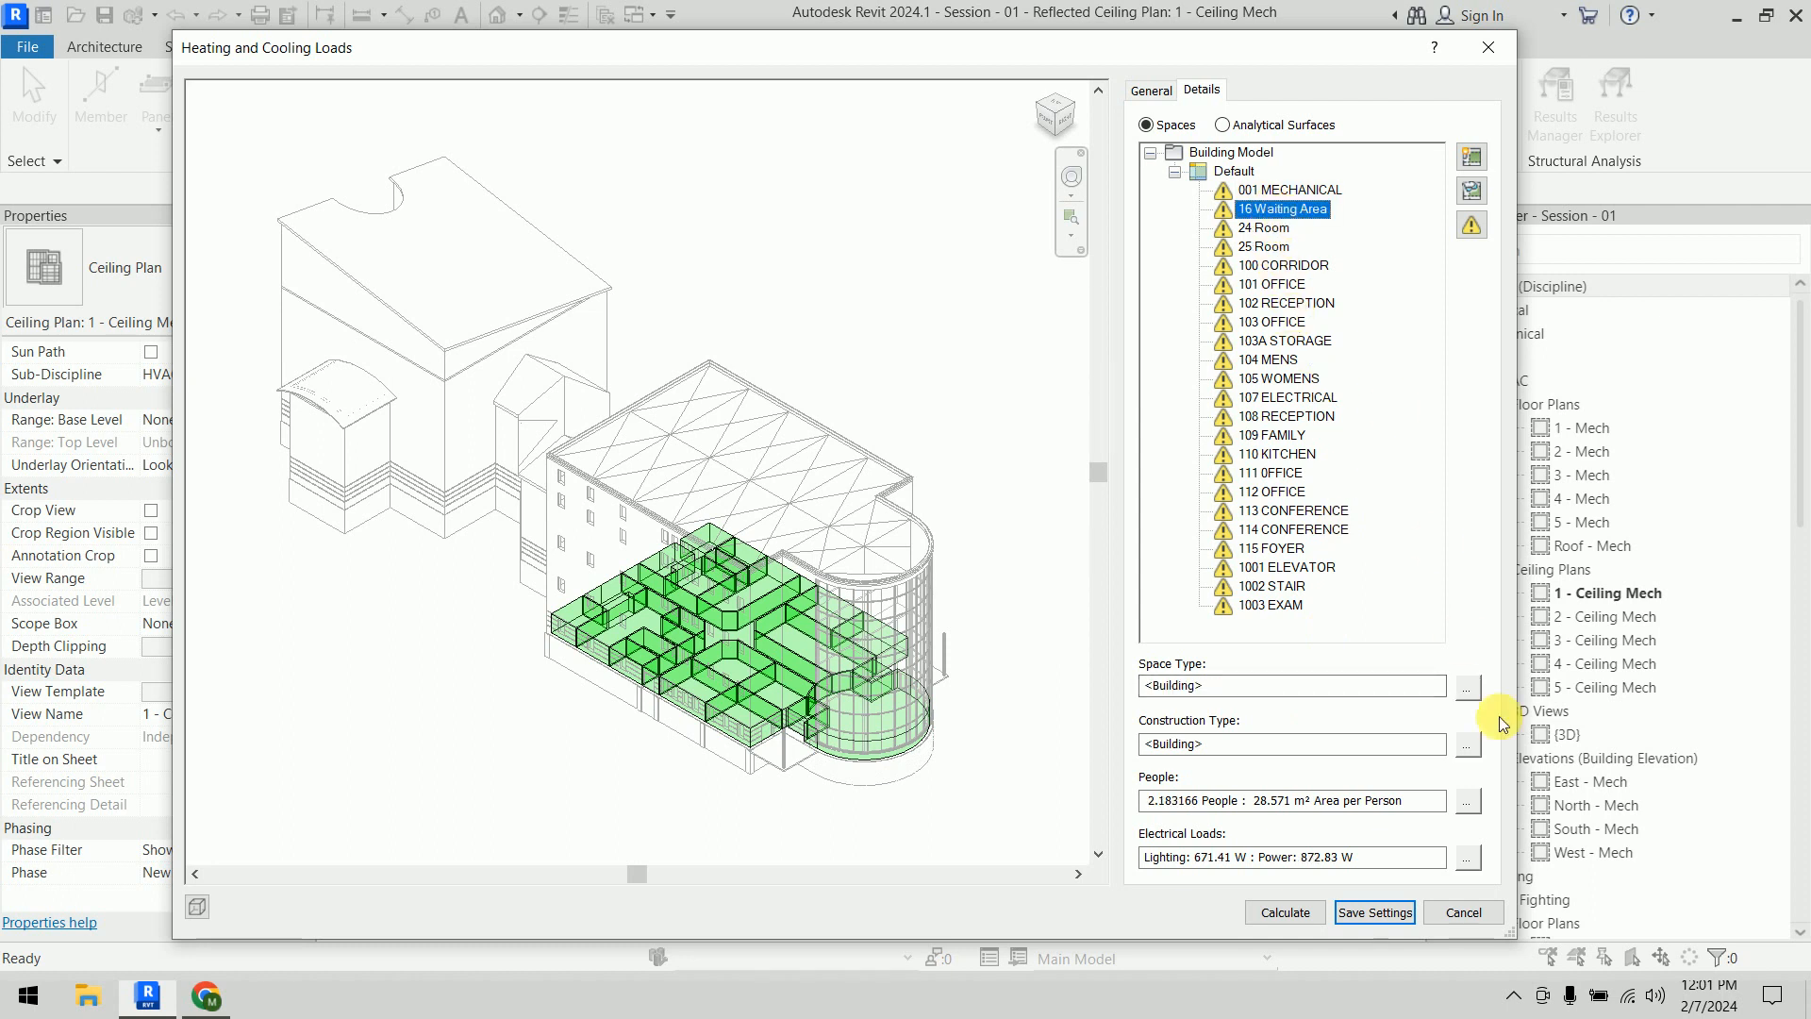
{"action": "left_click", "coordinate": [1470, 689]}
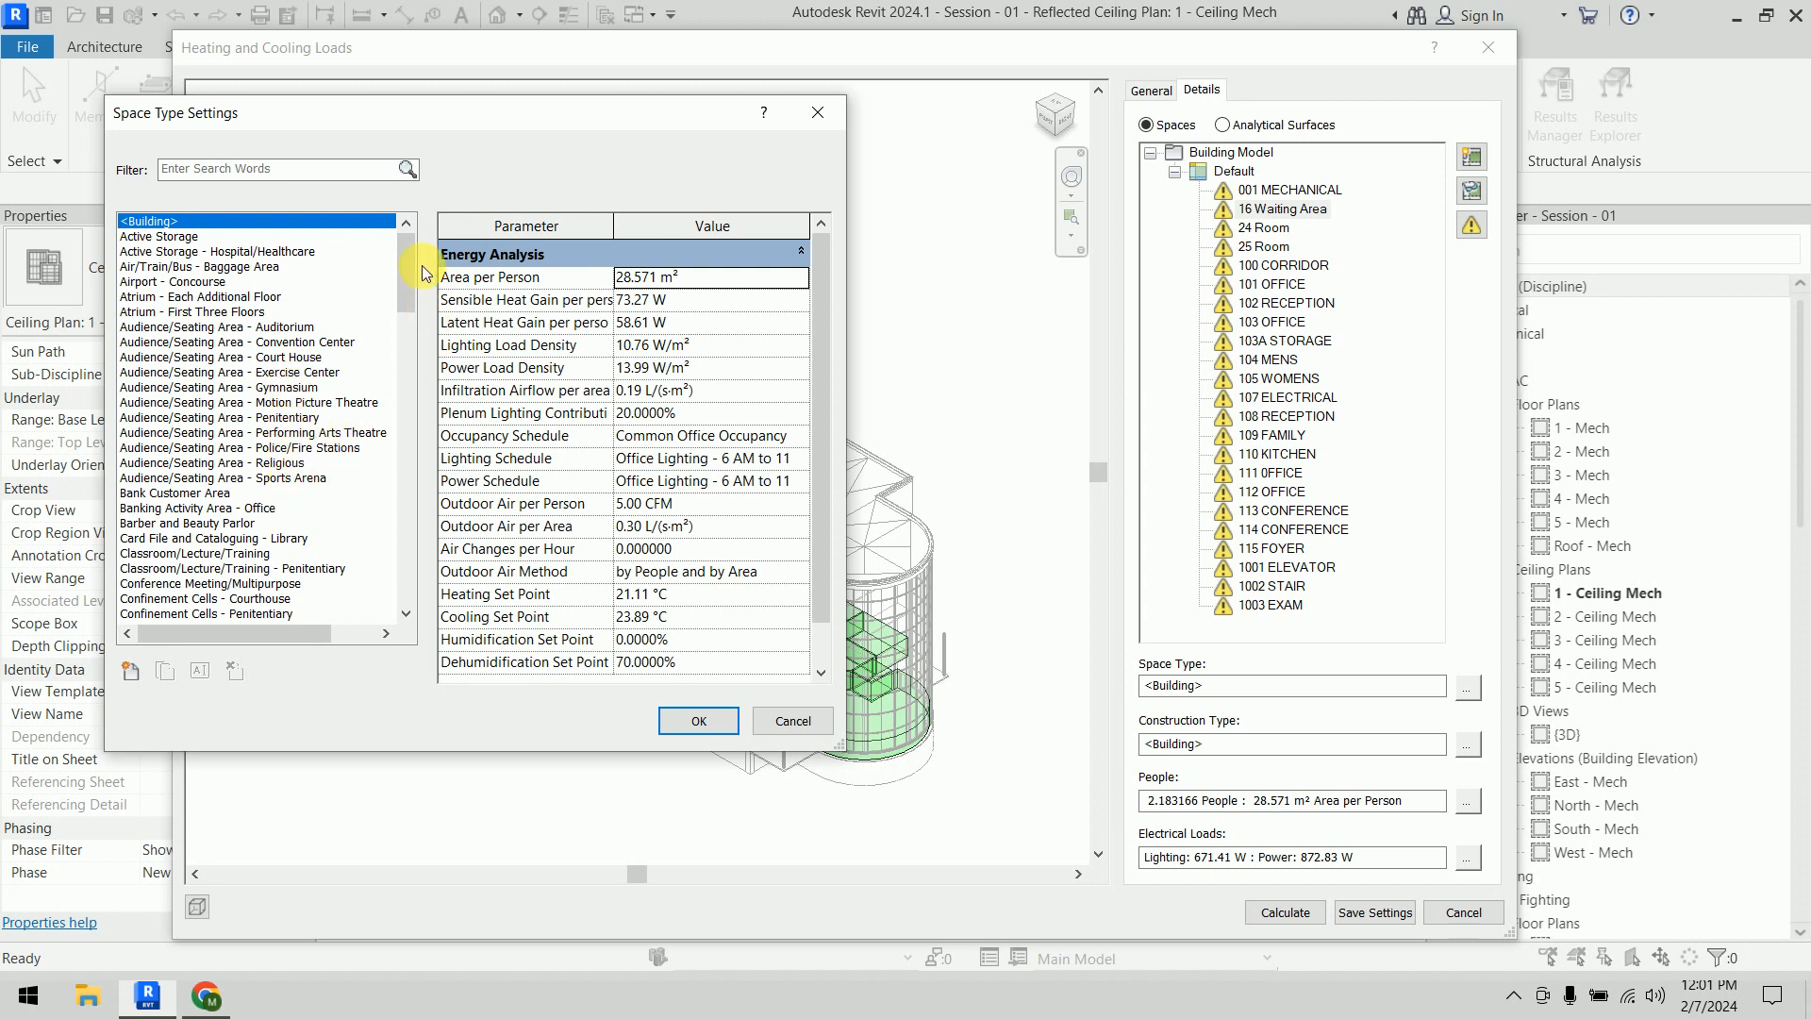
{"action": "left_click_drag", "start_coordinate": [412, 268], "coordinate": [415, 310]}
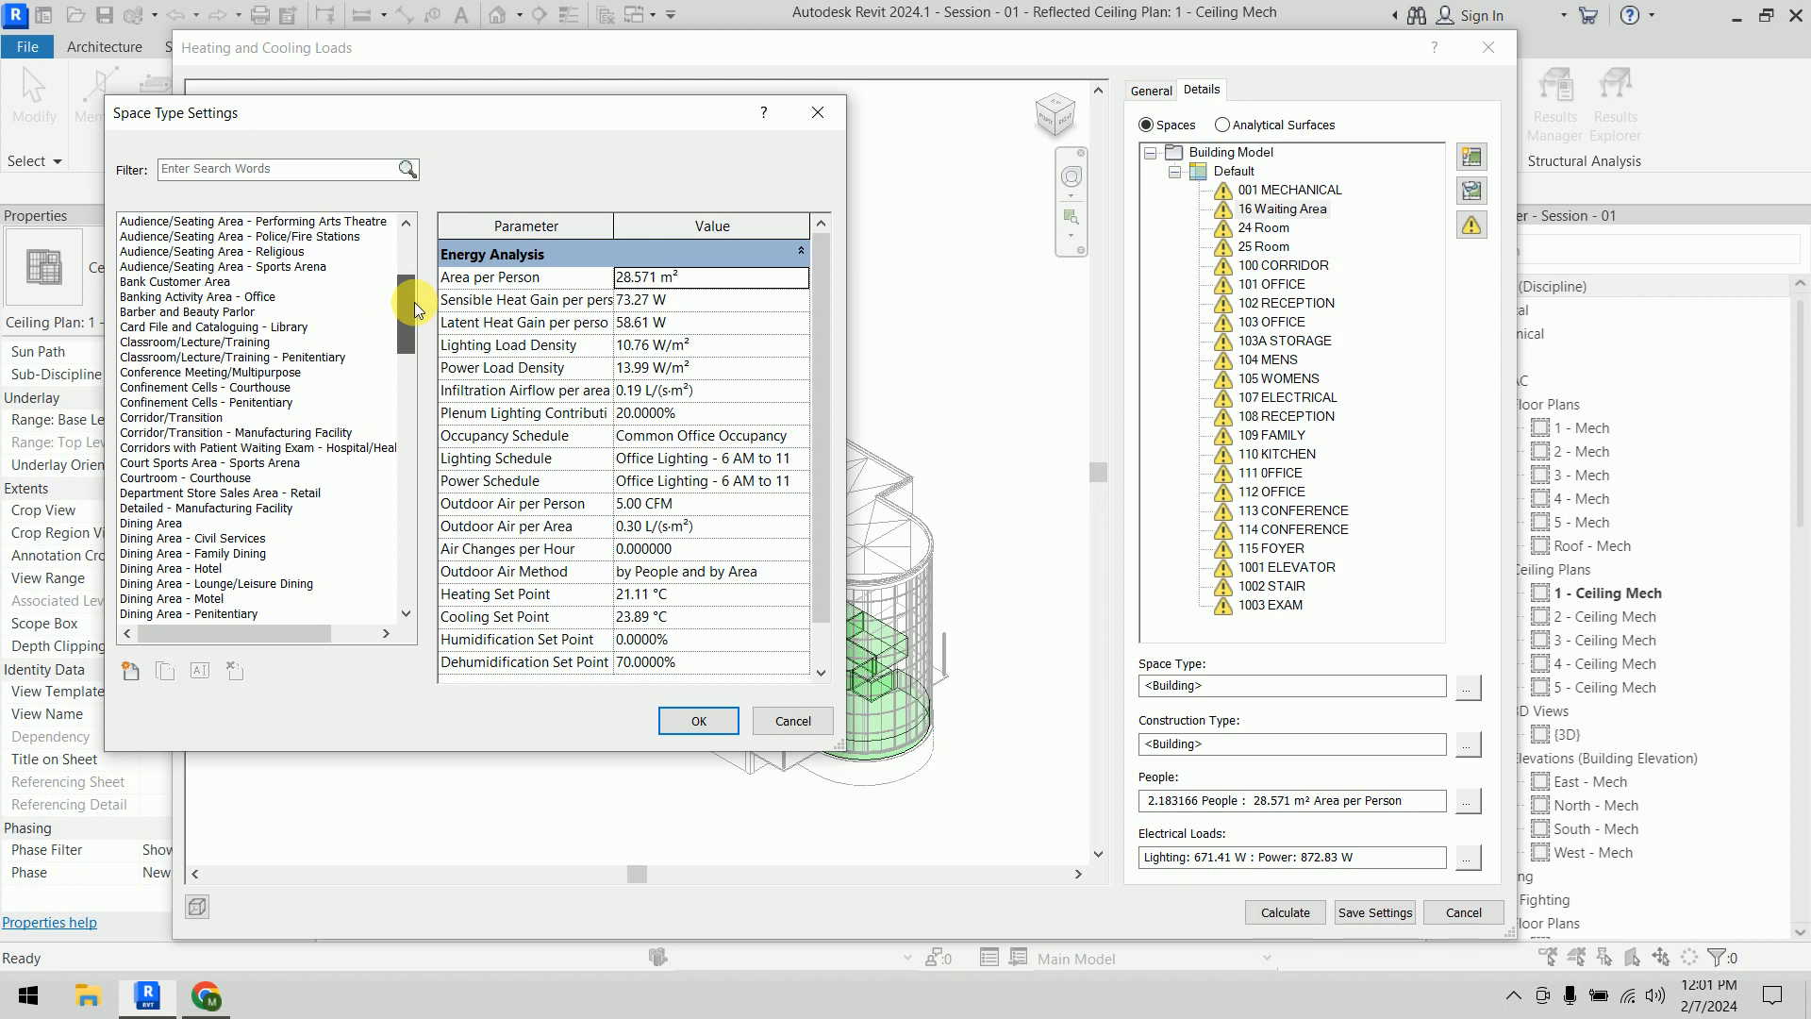
{"action": "left_click_drag", "start_coordinate": [415, 310], "coordinate": [403, 579]}
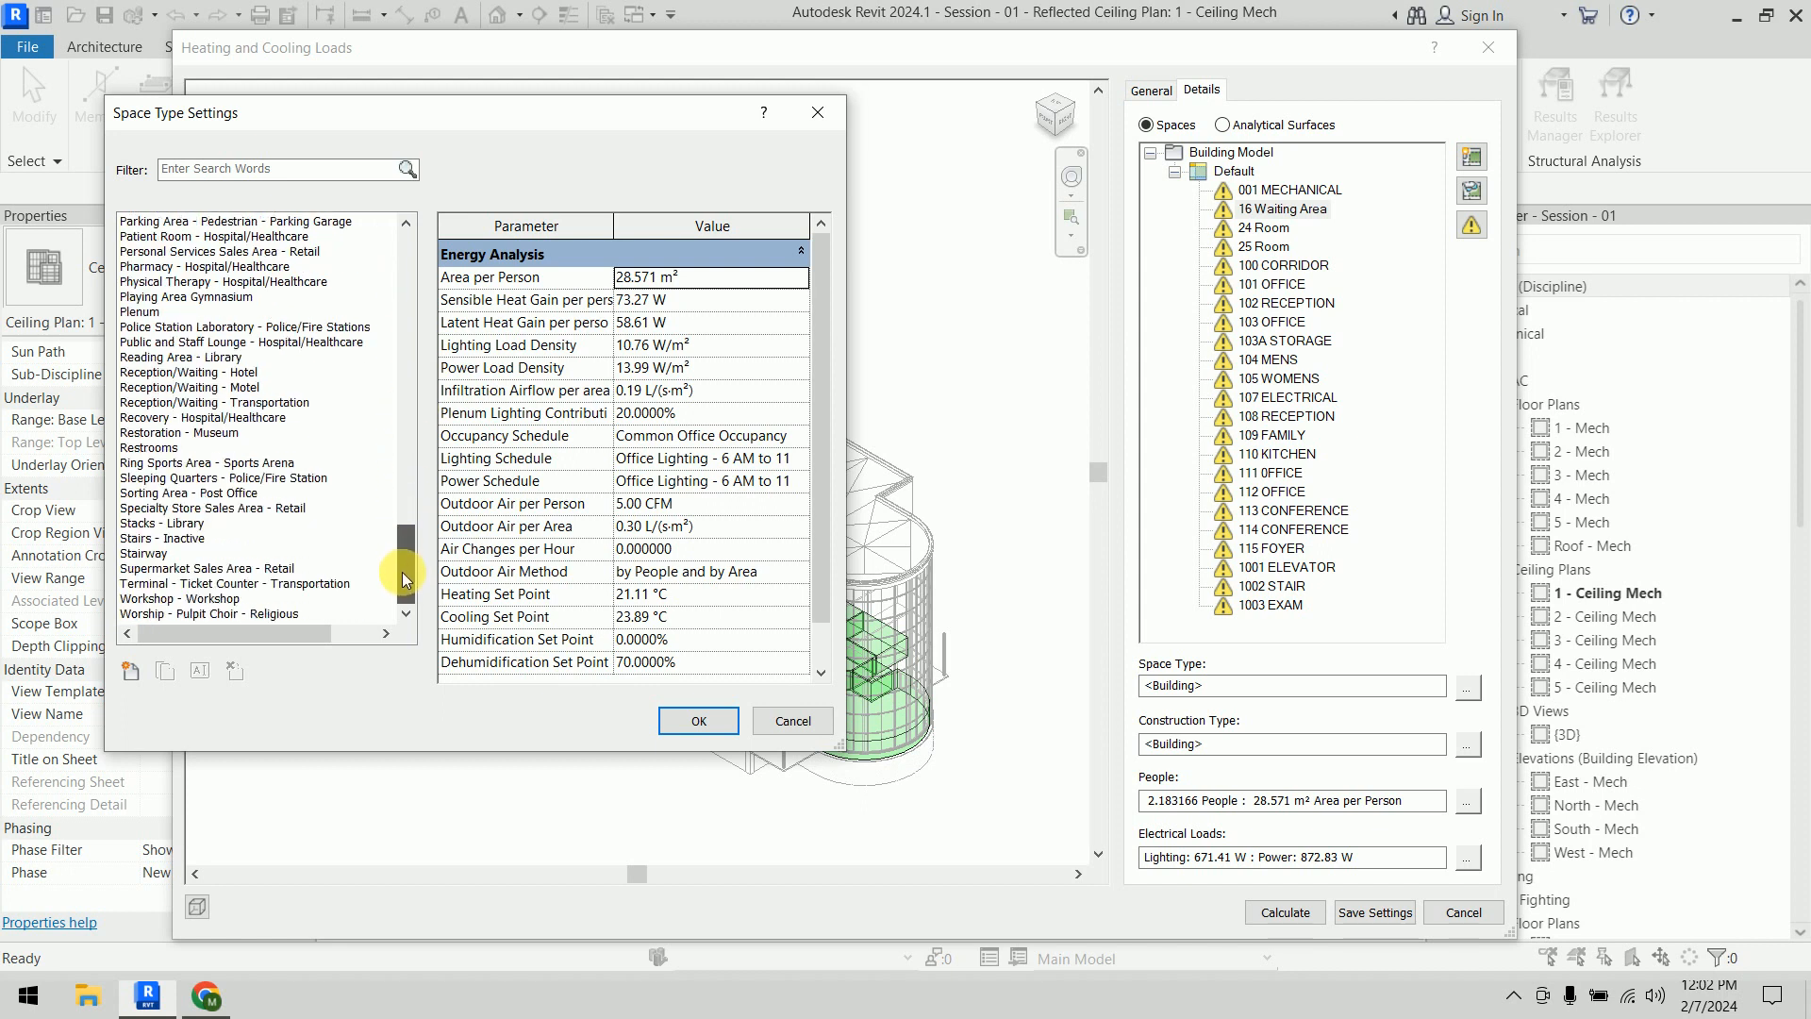
{"action": "left_click_drag", "start_coordinate": [403, 579], "coordinate": [403, 579]}
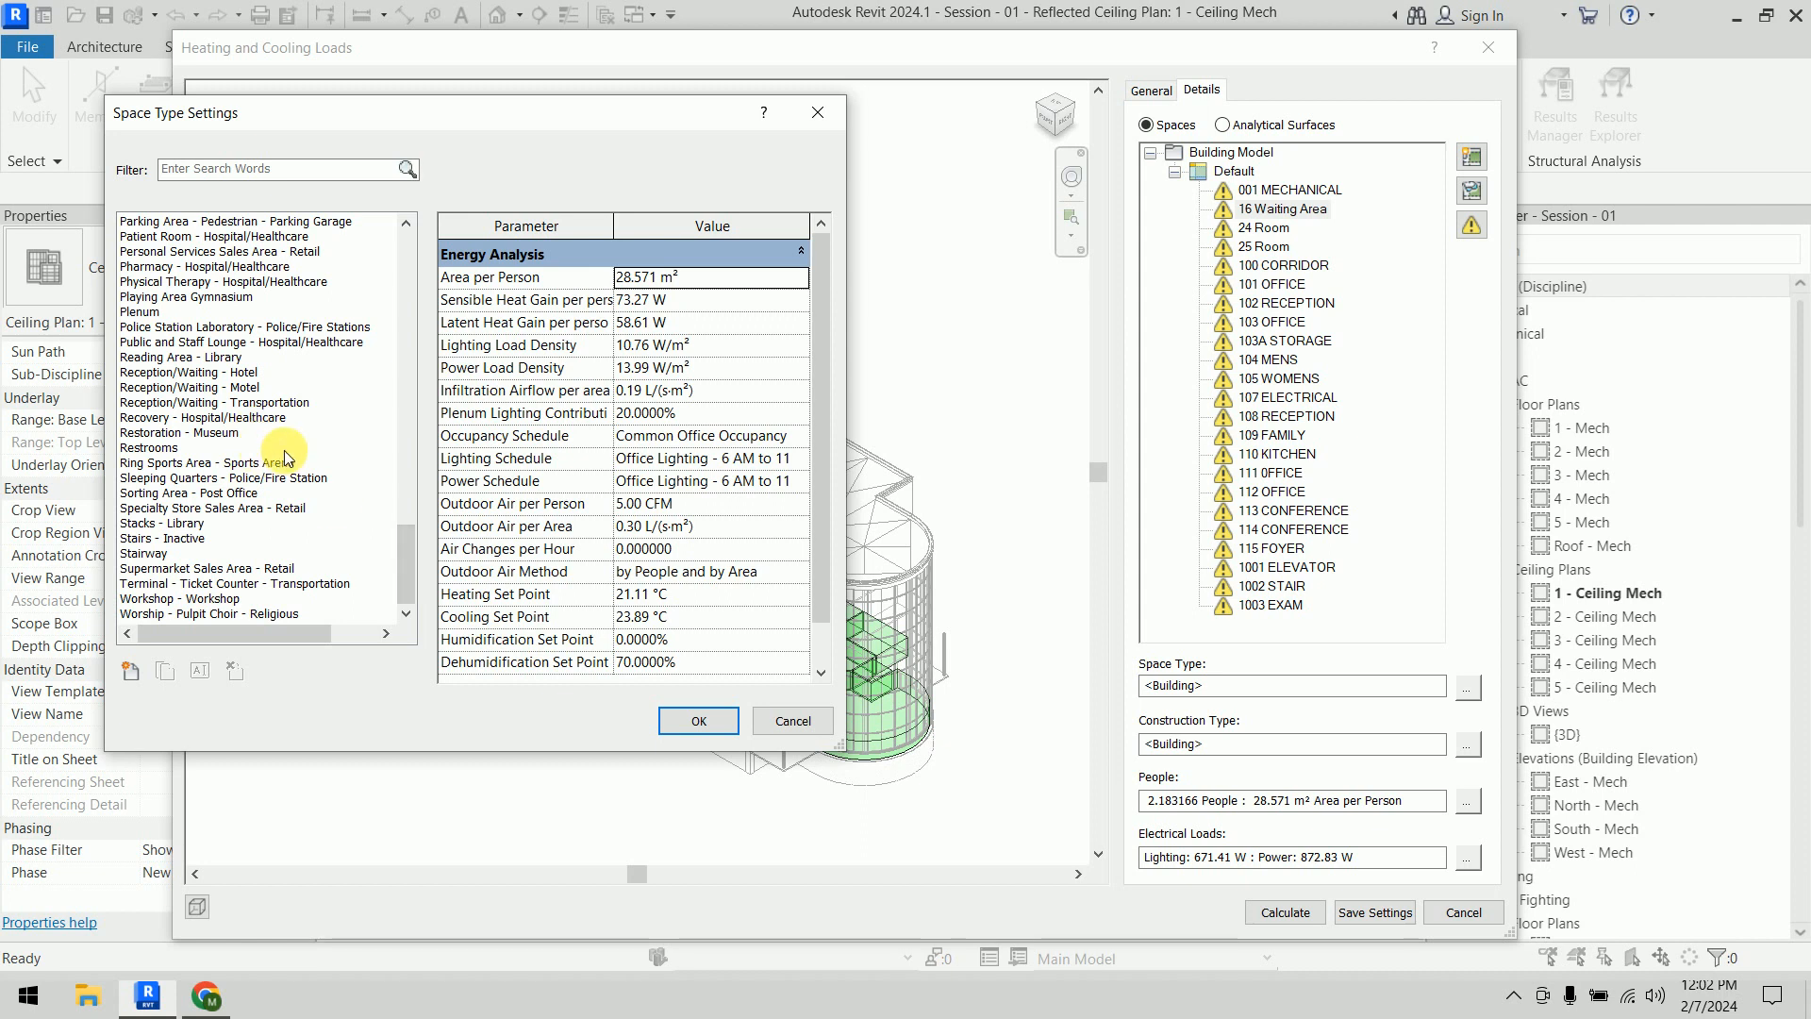
{"action": "left_click", "coordinate": [264, 387]}
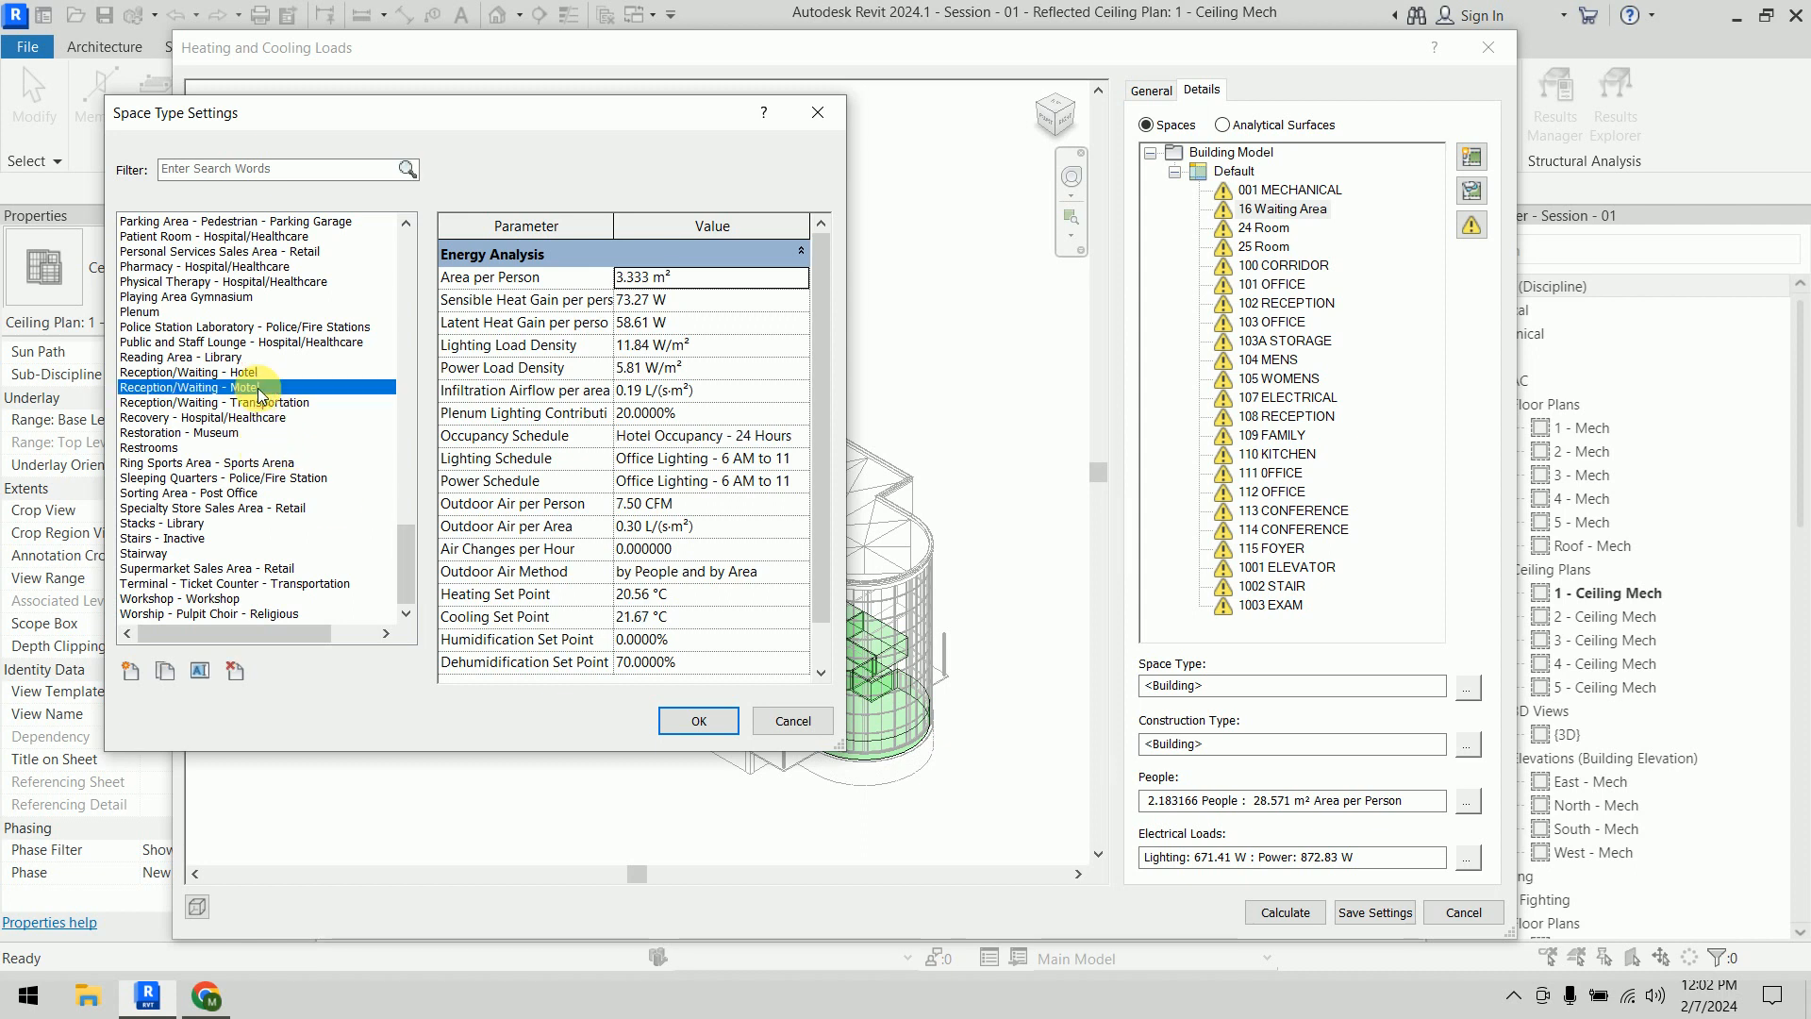
{"action": "left_click", "coordinate": [265, 375]}
{"action": "left_click", "coordinate": [269, 385]}
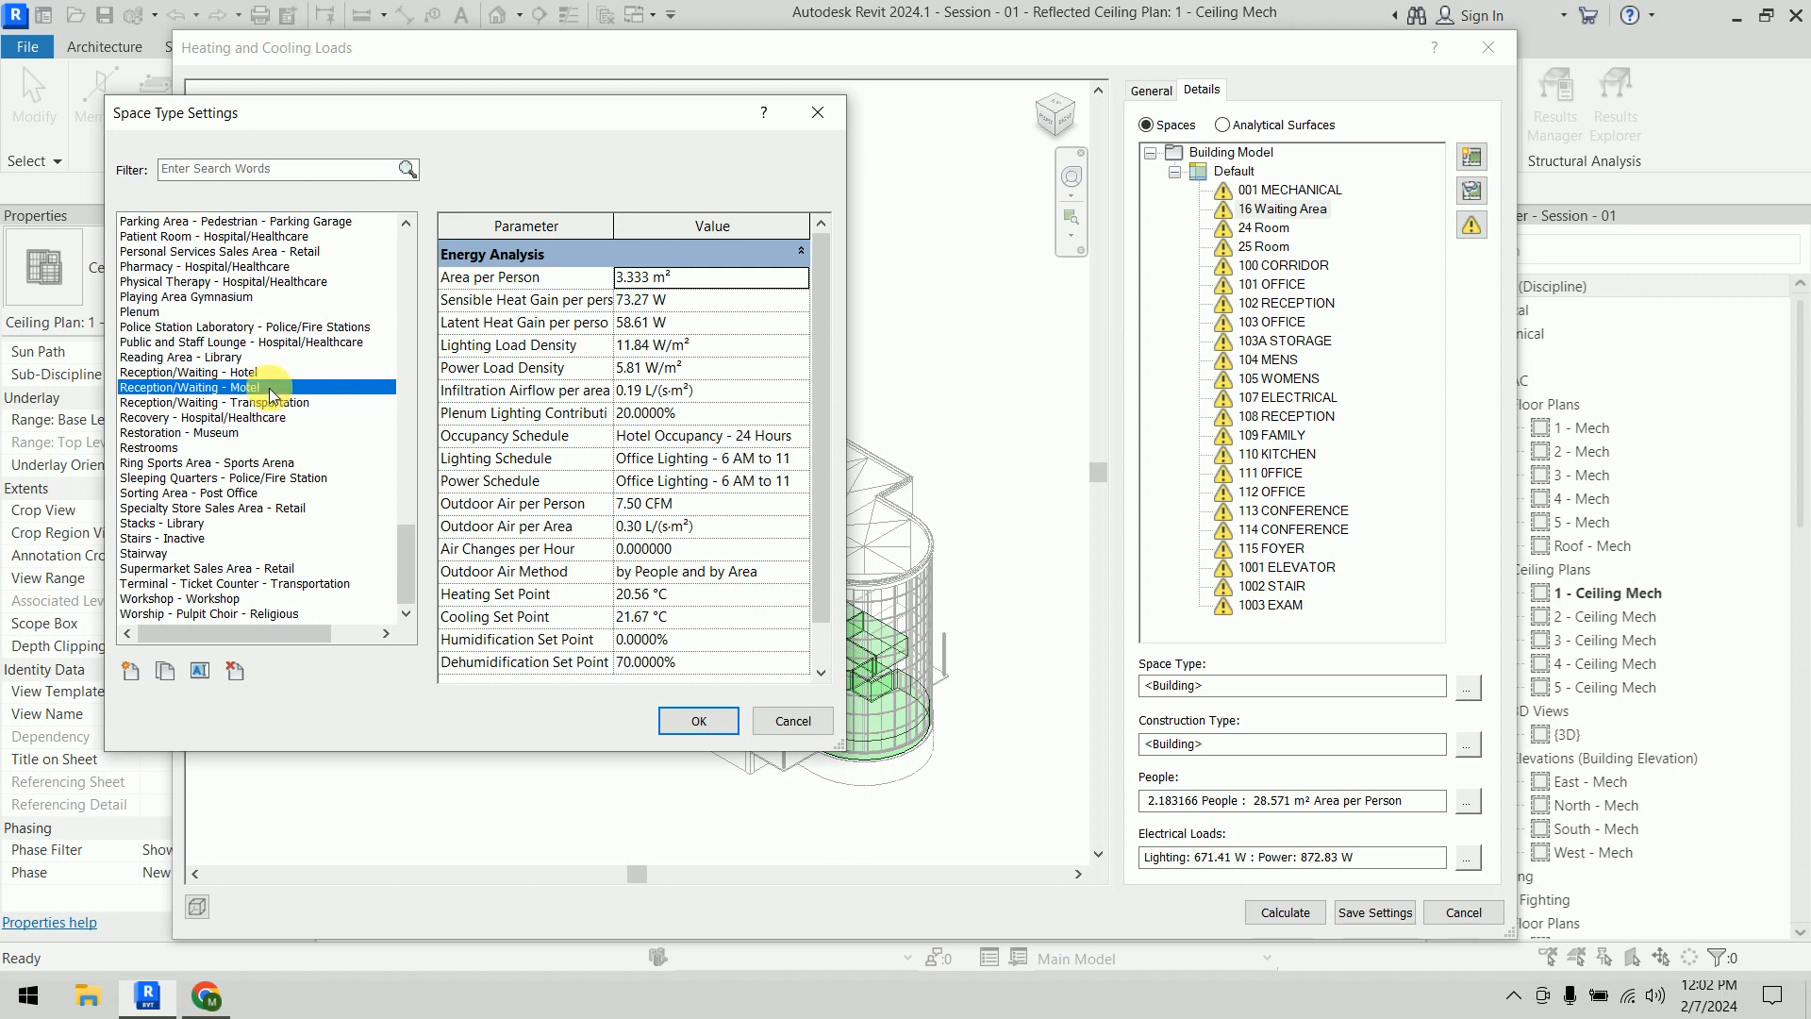
{"action": "left_click", "coordinate": [278, 403]}
{"action": "left_click", "coordinate": [288, 419]}
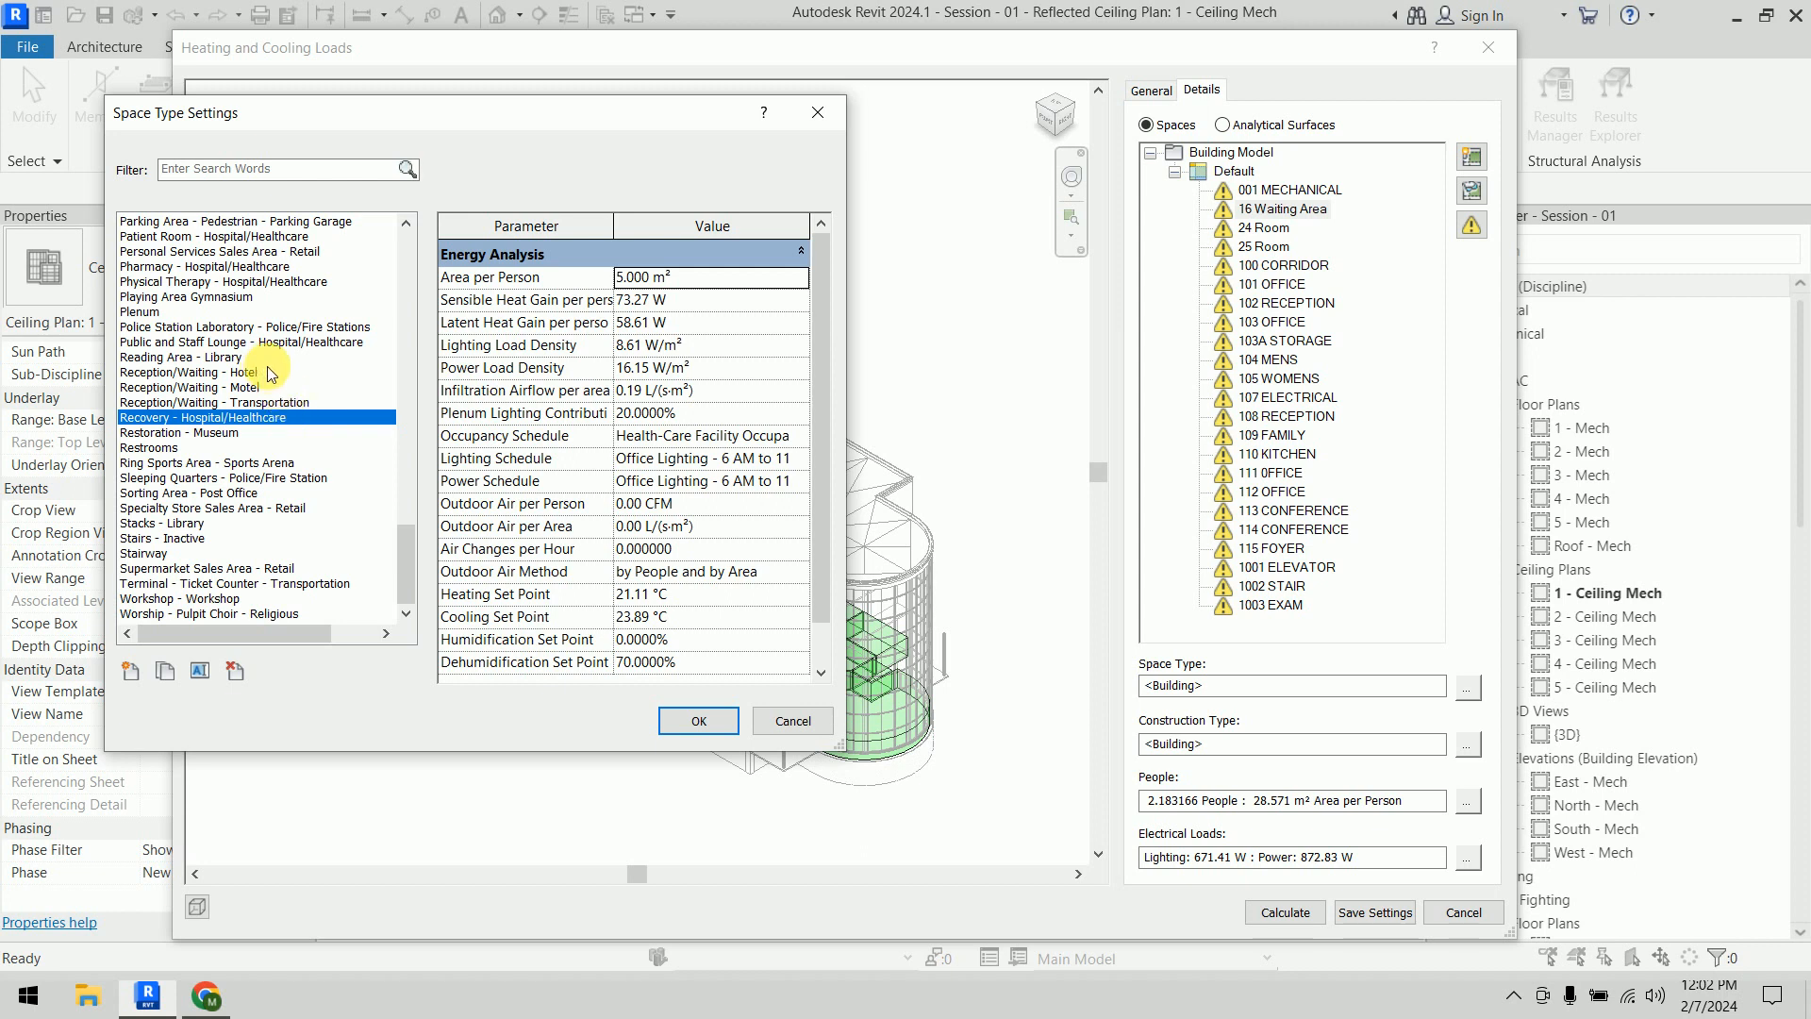
{"action": "left_click", "coordinate": [263, 387]}
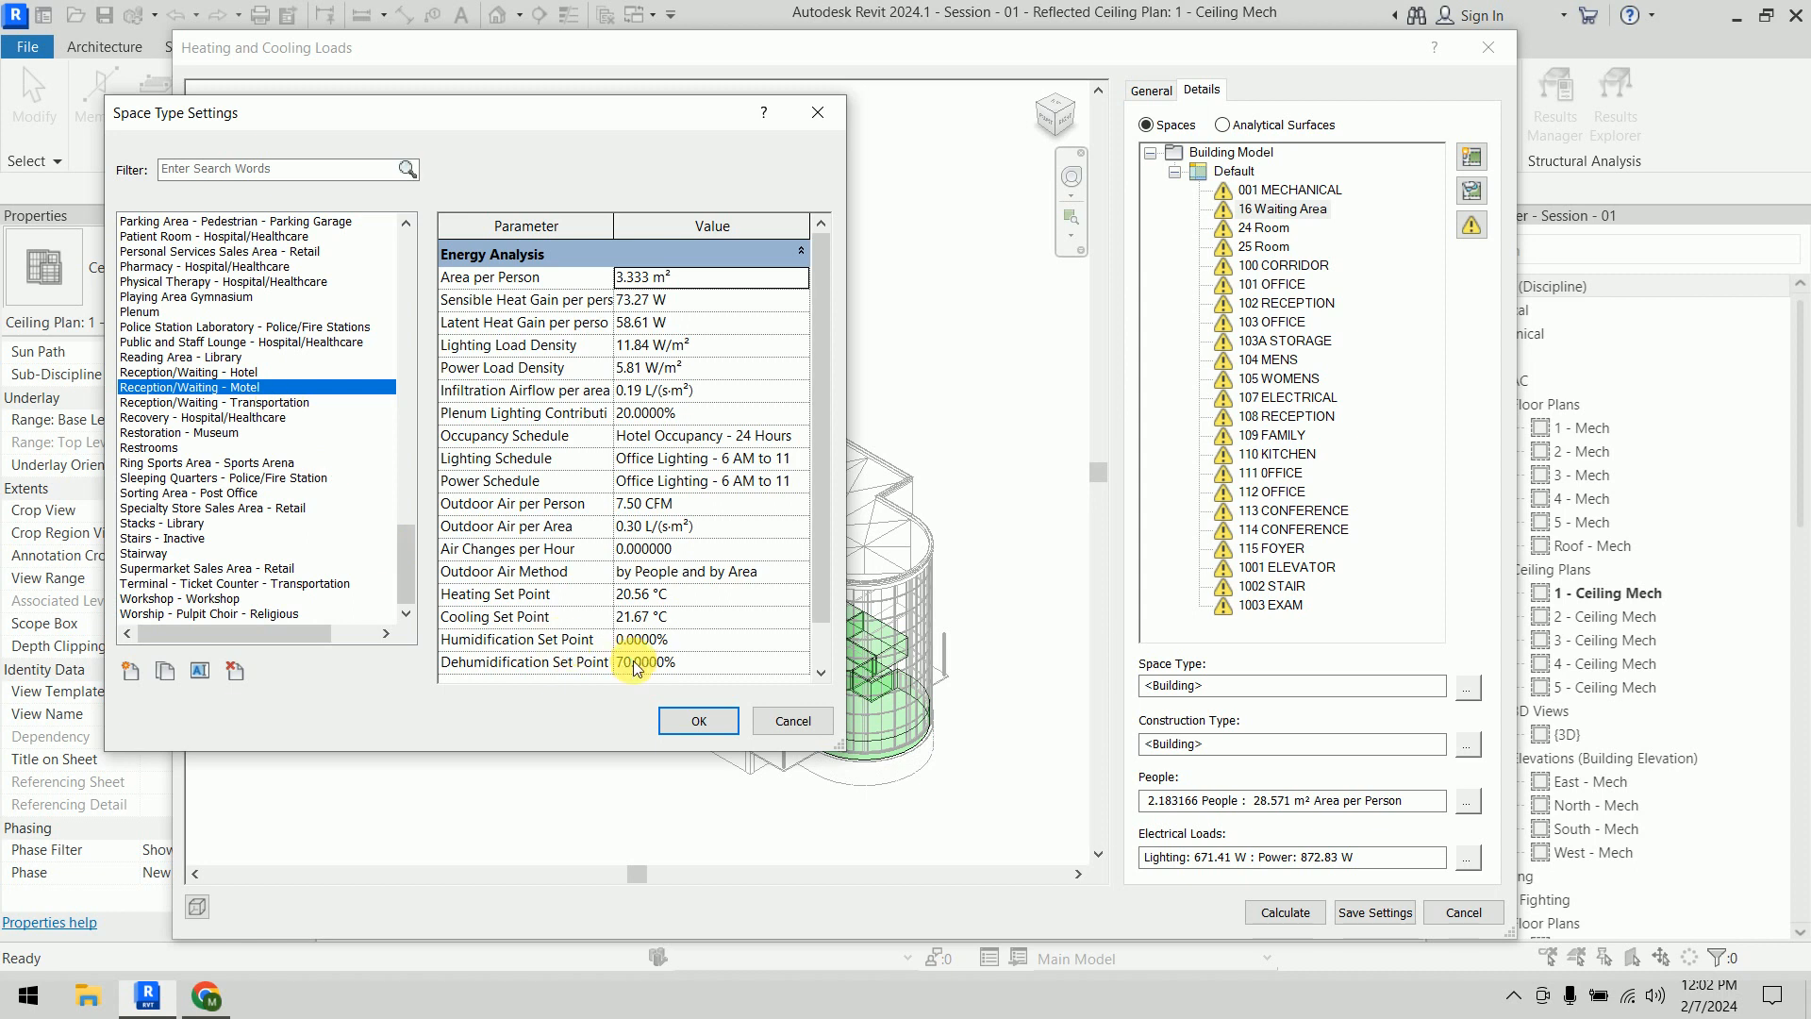
{"action": "left_click", "coordinate": [699, 721]}
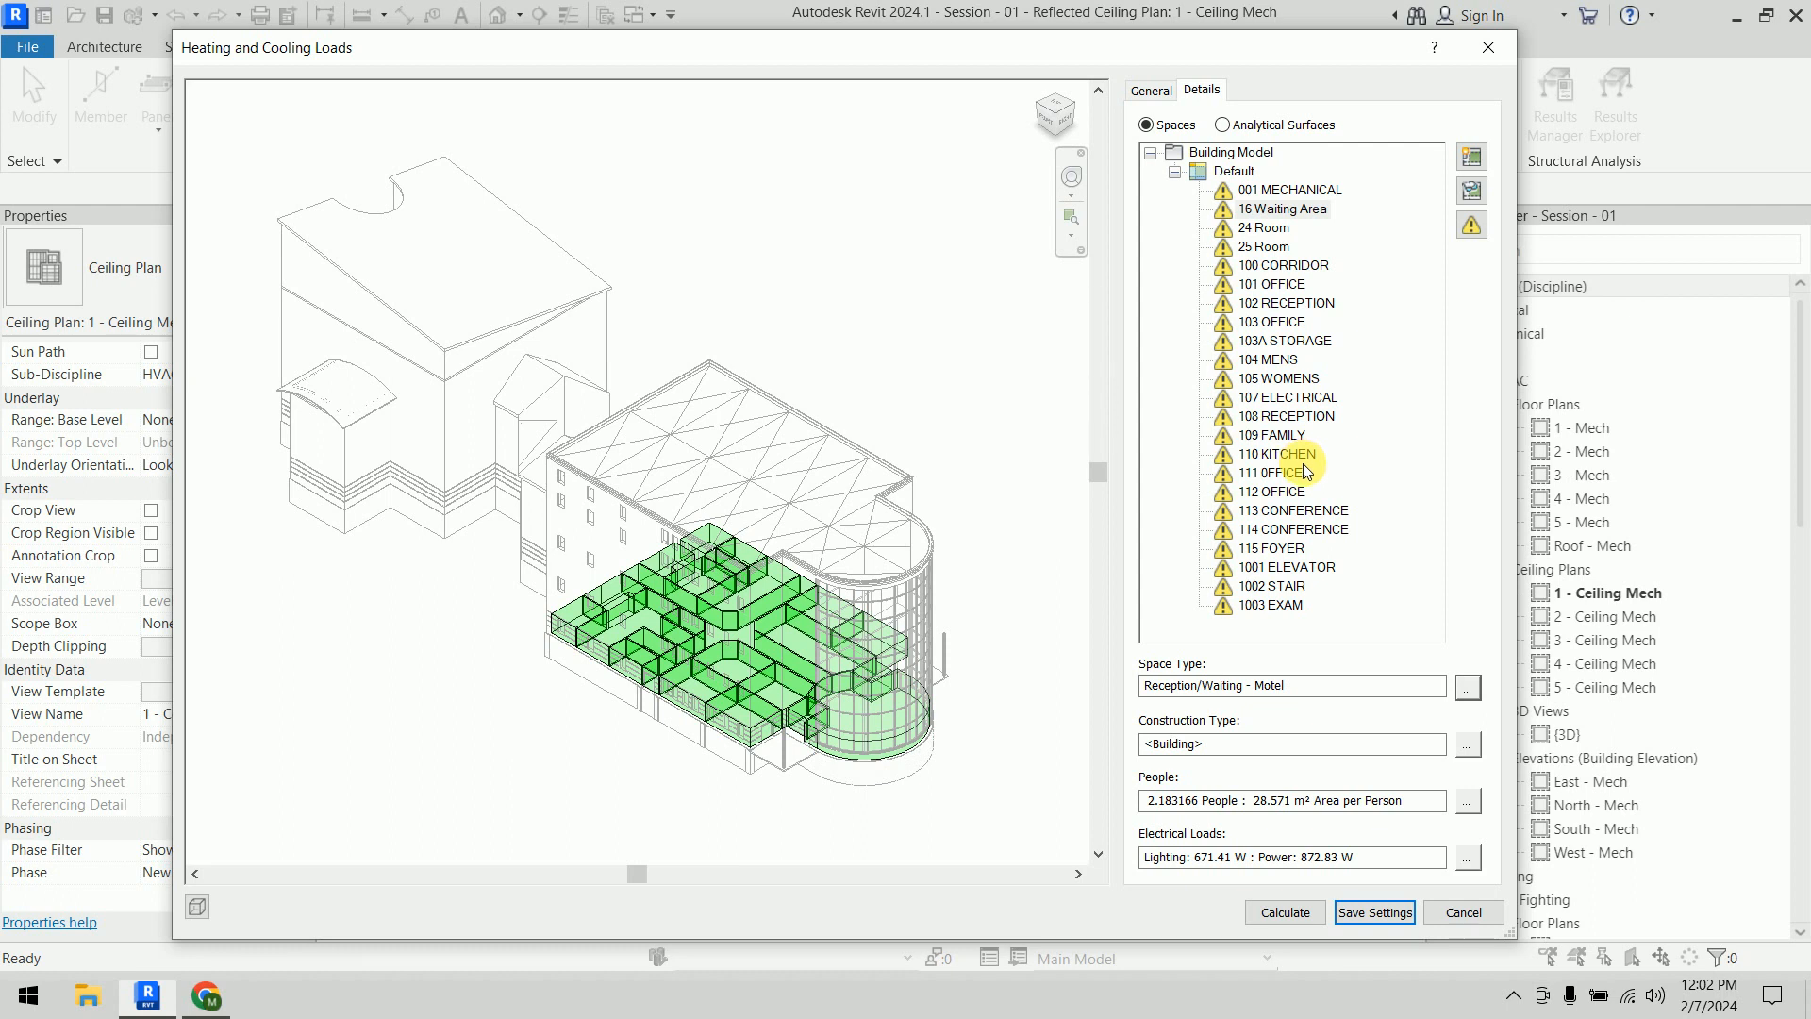
{"action": "left_click", "coordinate": [1382, 914]}
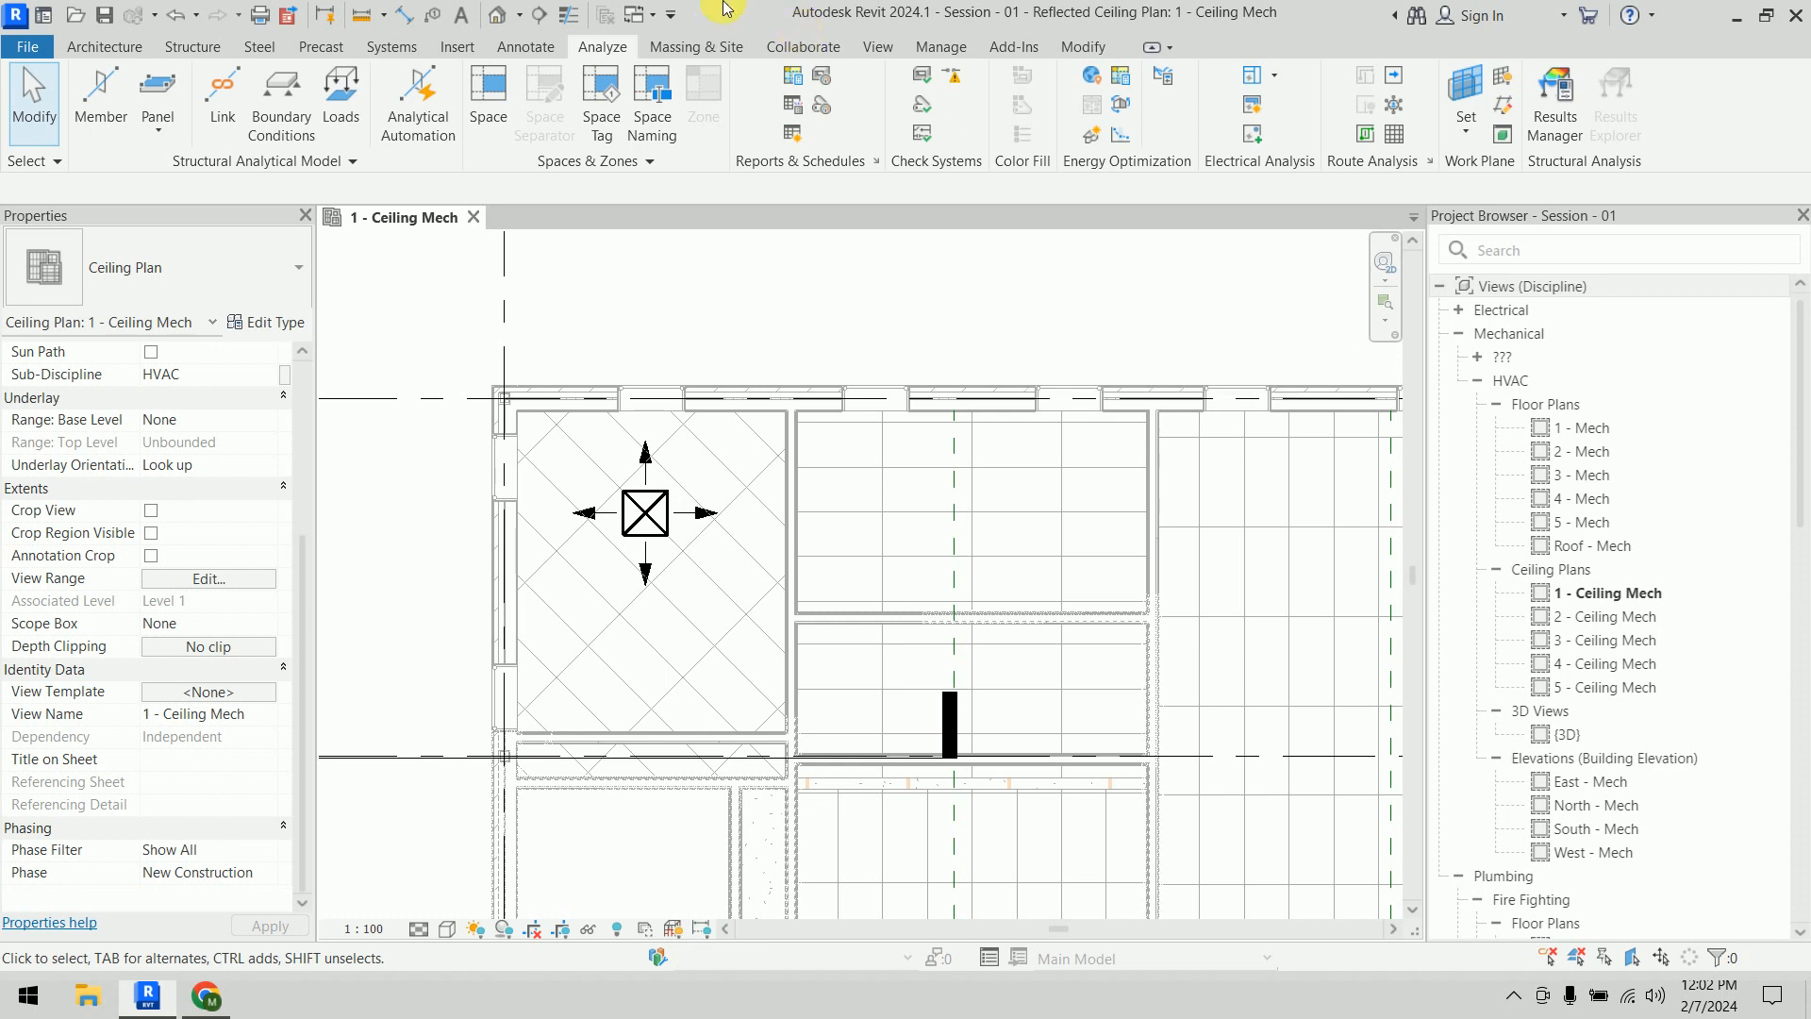
Calculate the heating and cooling loads and review the report's building summary, component loads and Default Spaces table
{"action": "left_click", "coordinate": [792, 76]}
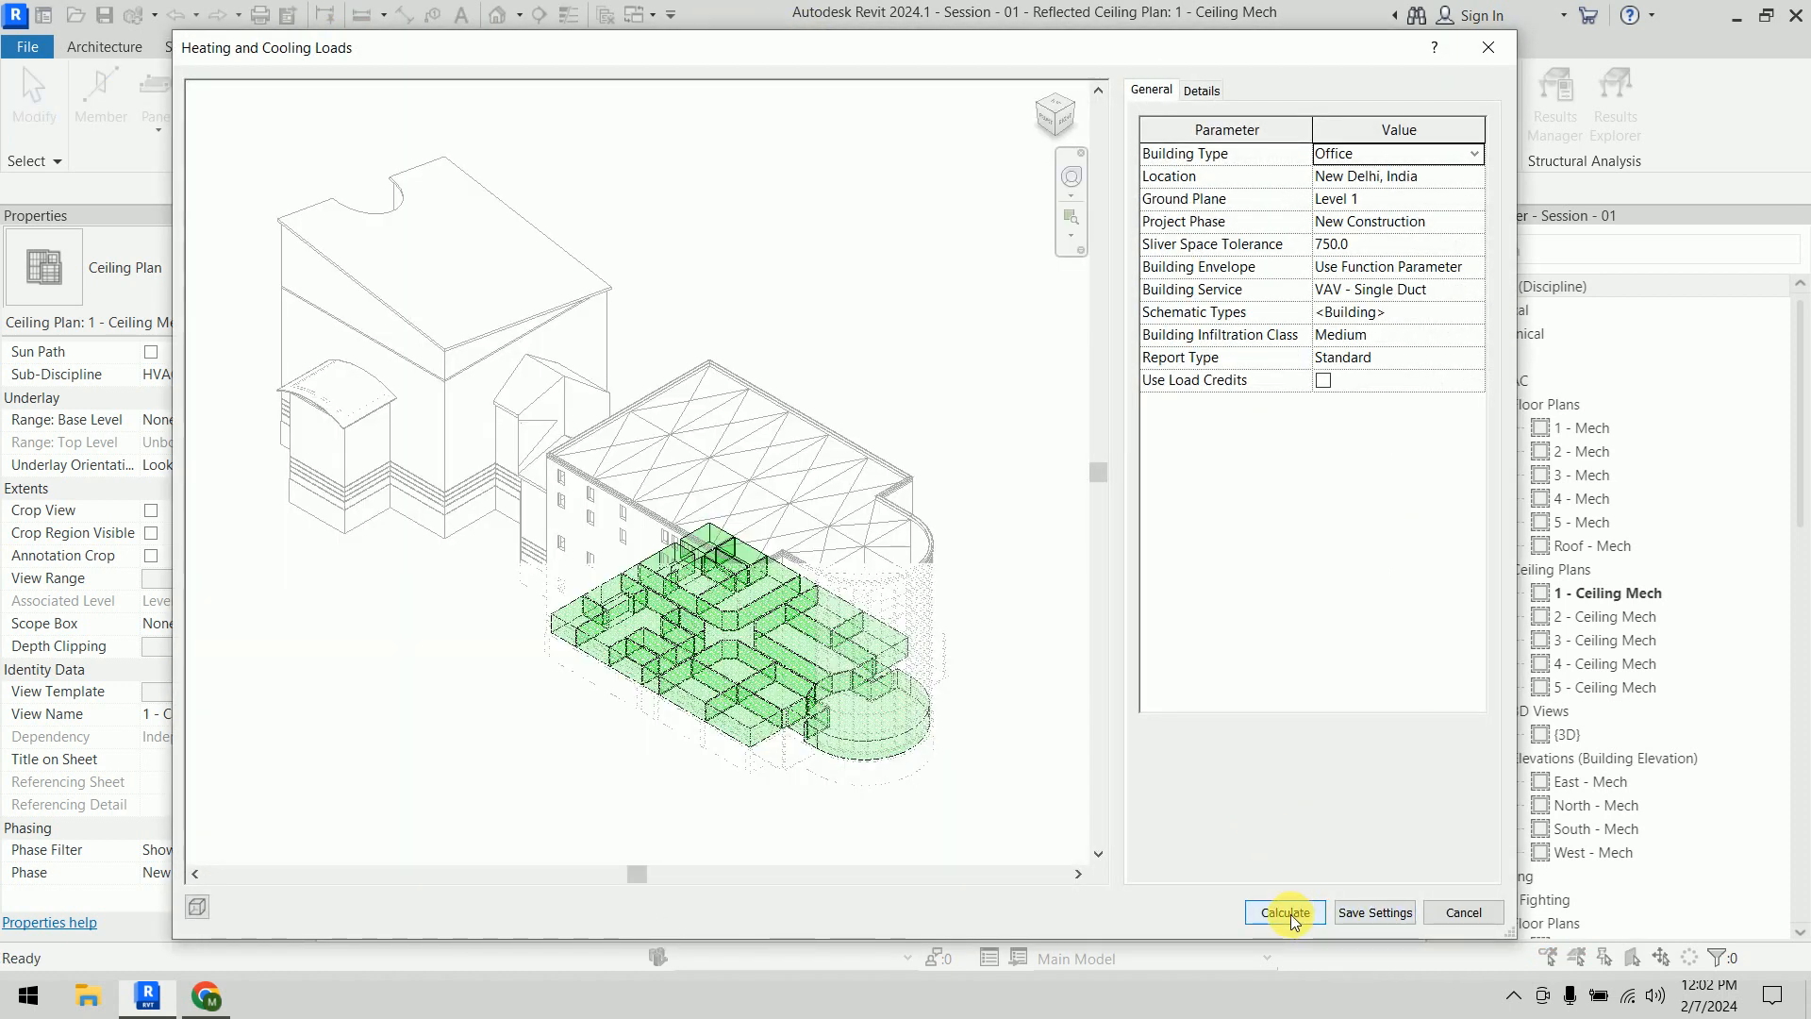
{"action": "left_click", "coordinate": [1285, 913]}
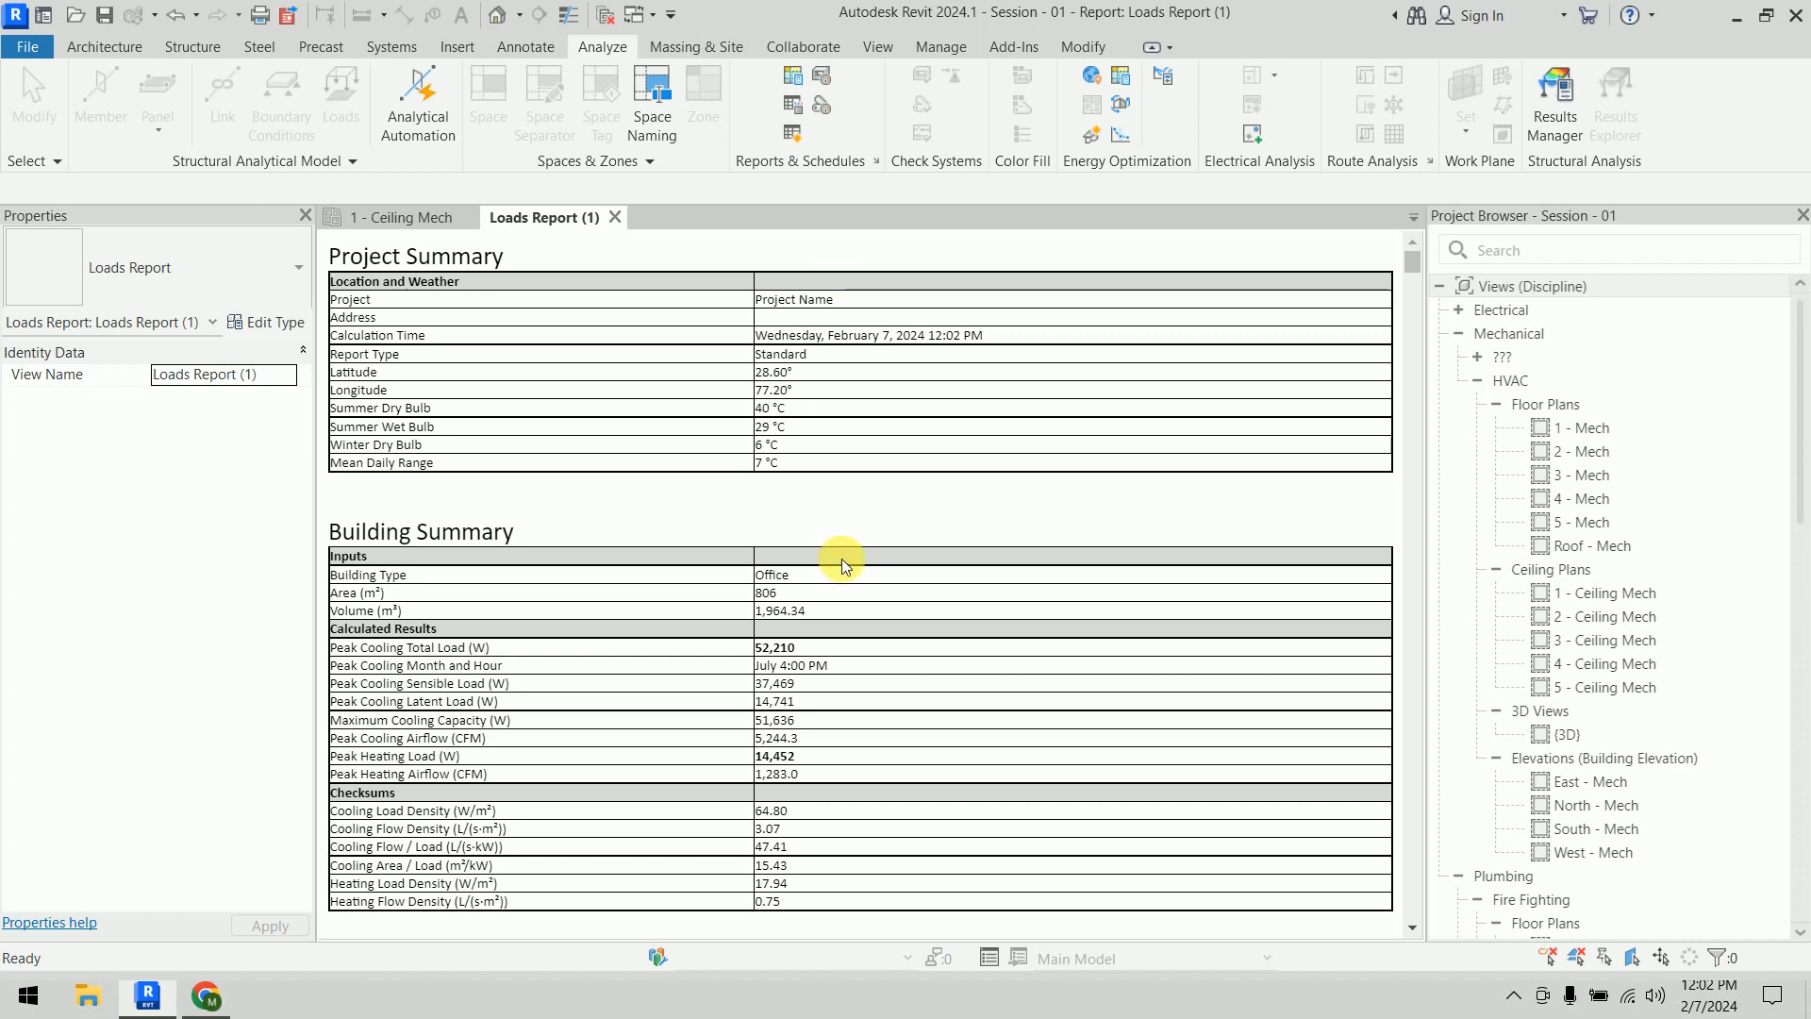
{"action": "scroll", "coordinate": [890, 567], "scroll_direction": "down", "scroll_amount": 10}
{"action": "scroll", "coordinate": [890, 567], "scroll_direction": "down", "scroll_amount": 9}
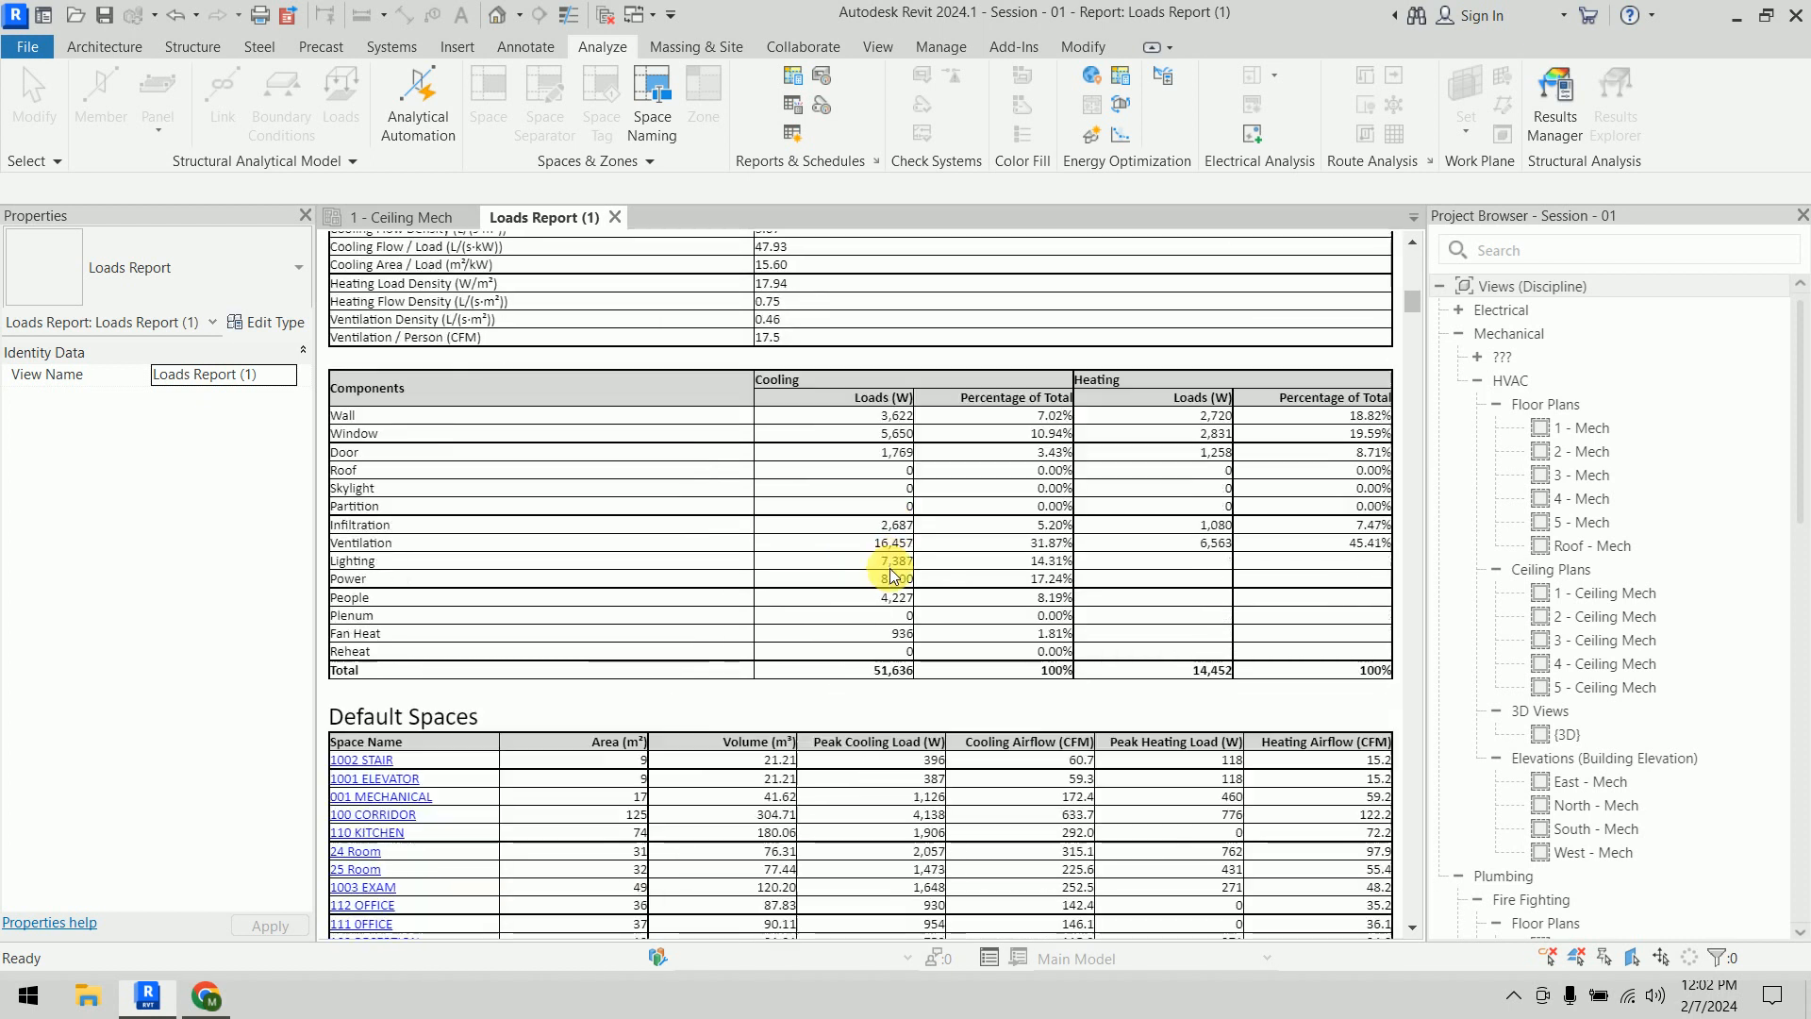
{"action": "scroll", "coordinate": [828, 563], "scroll_direction": "up", "scroll_amount": 2}
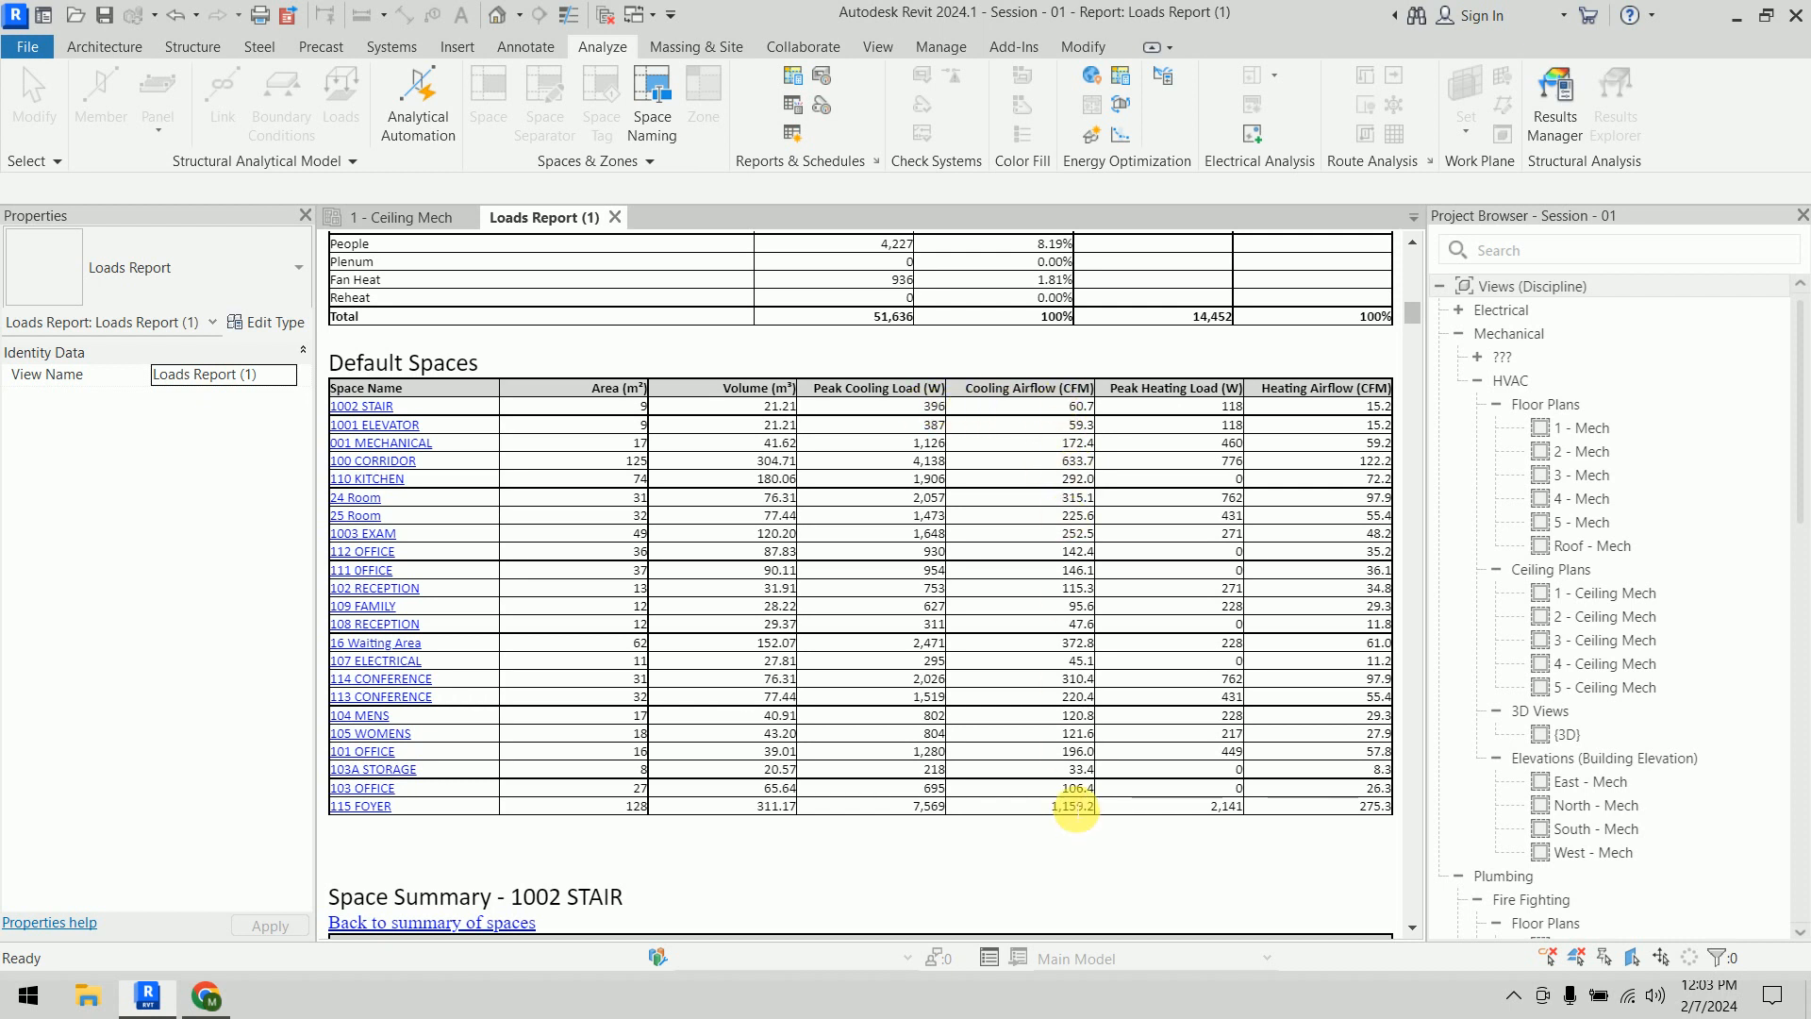
{"action": "scroll", "coordinate": [1075, 808], "scroll_direction": "down", "scroll_amount": 3}
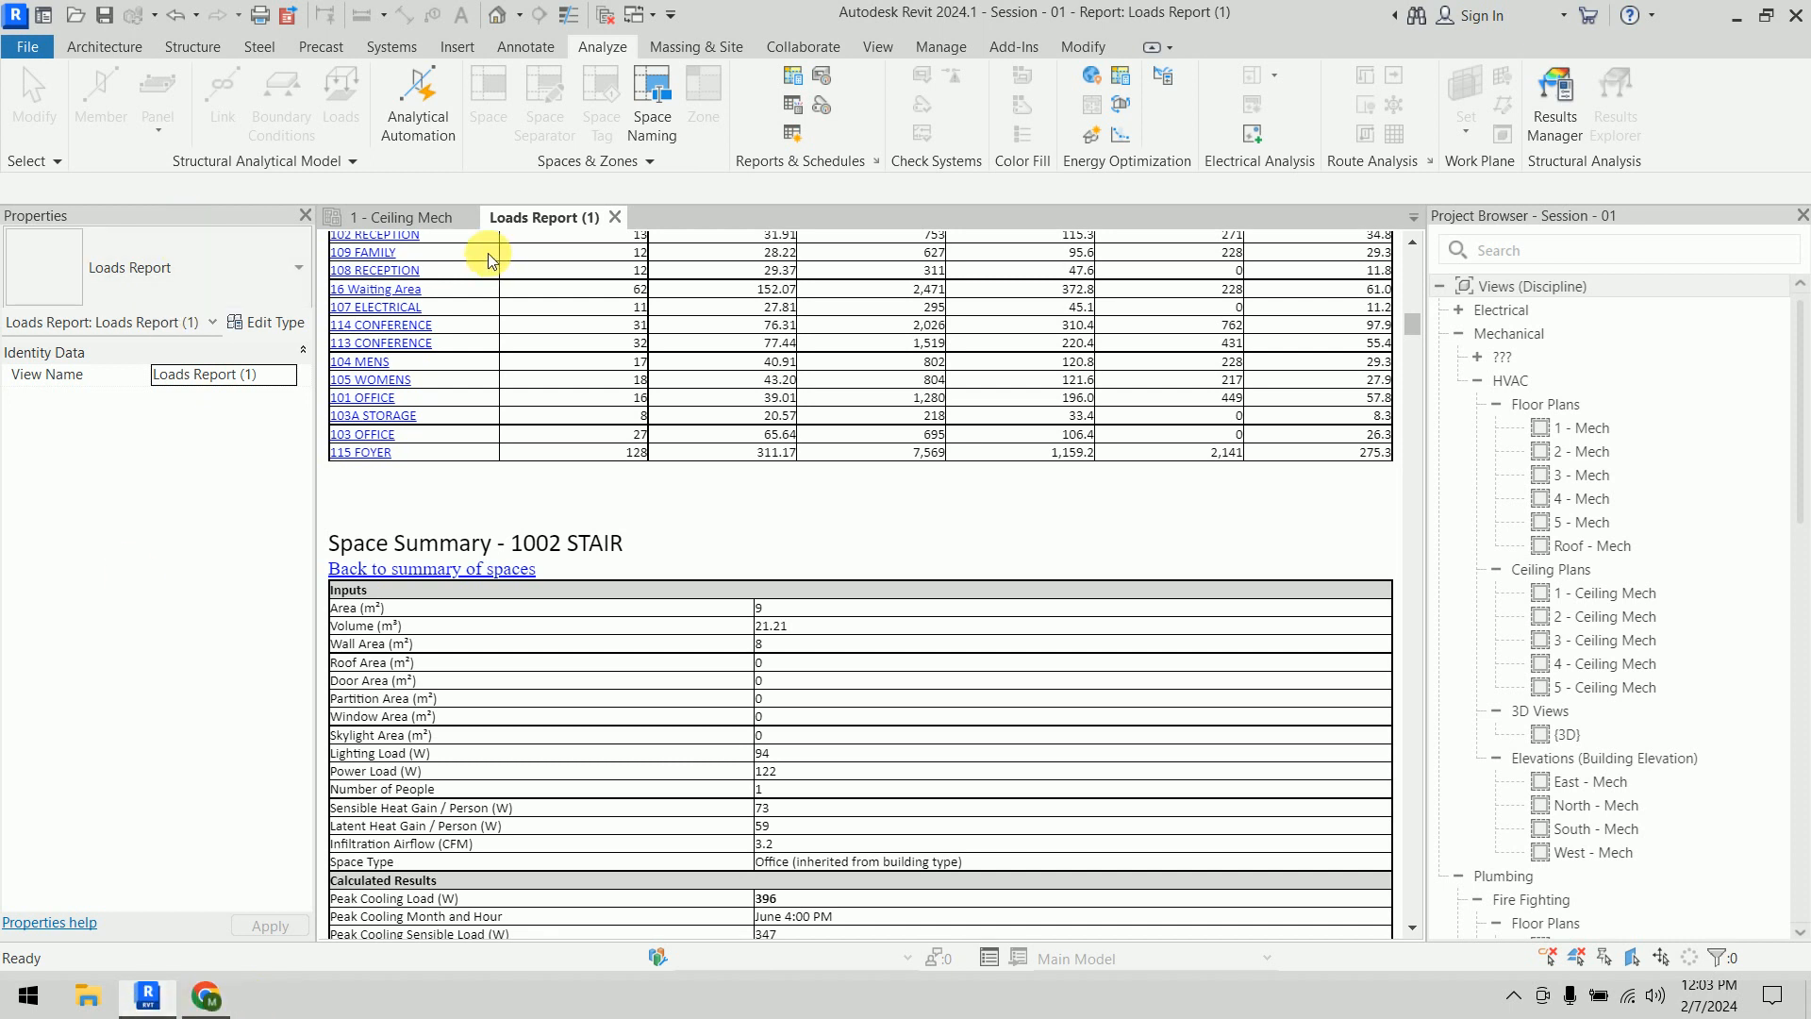
In the 1 - Ceiling Mech plan, inspect the Mechanical - Flow airflow properties of the OFFICE 101 and RECEPTION 102 spaces, collapsing the property groups above
{"action": "left_click", "coordinate": [392, 217]}
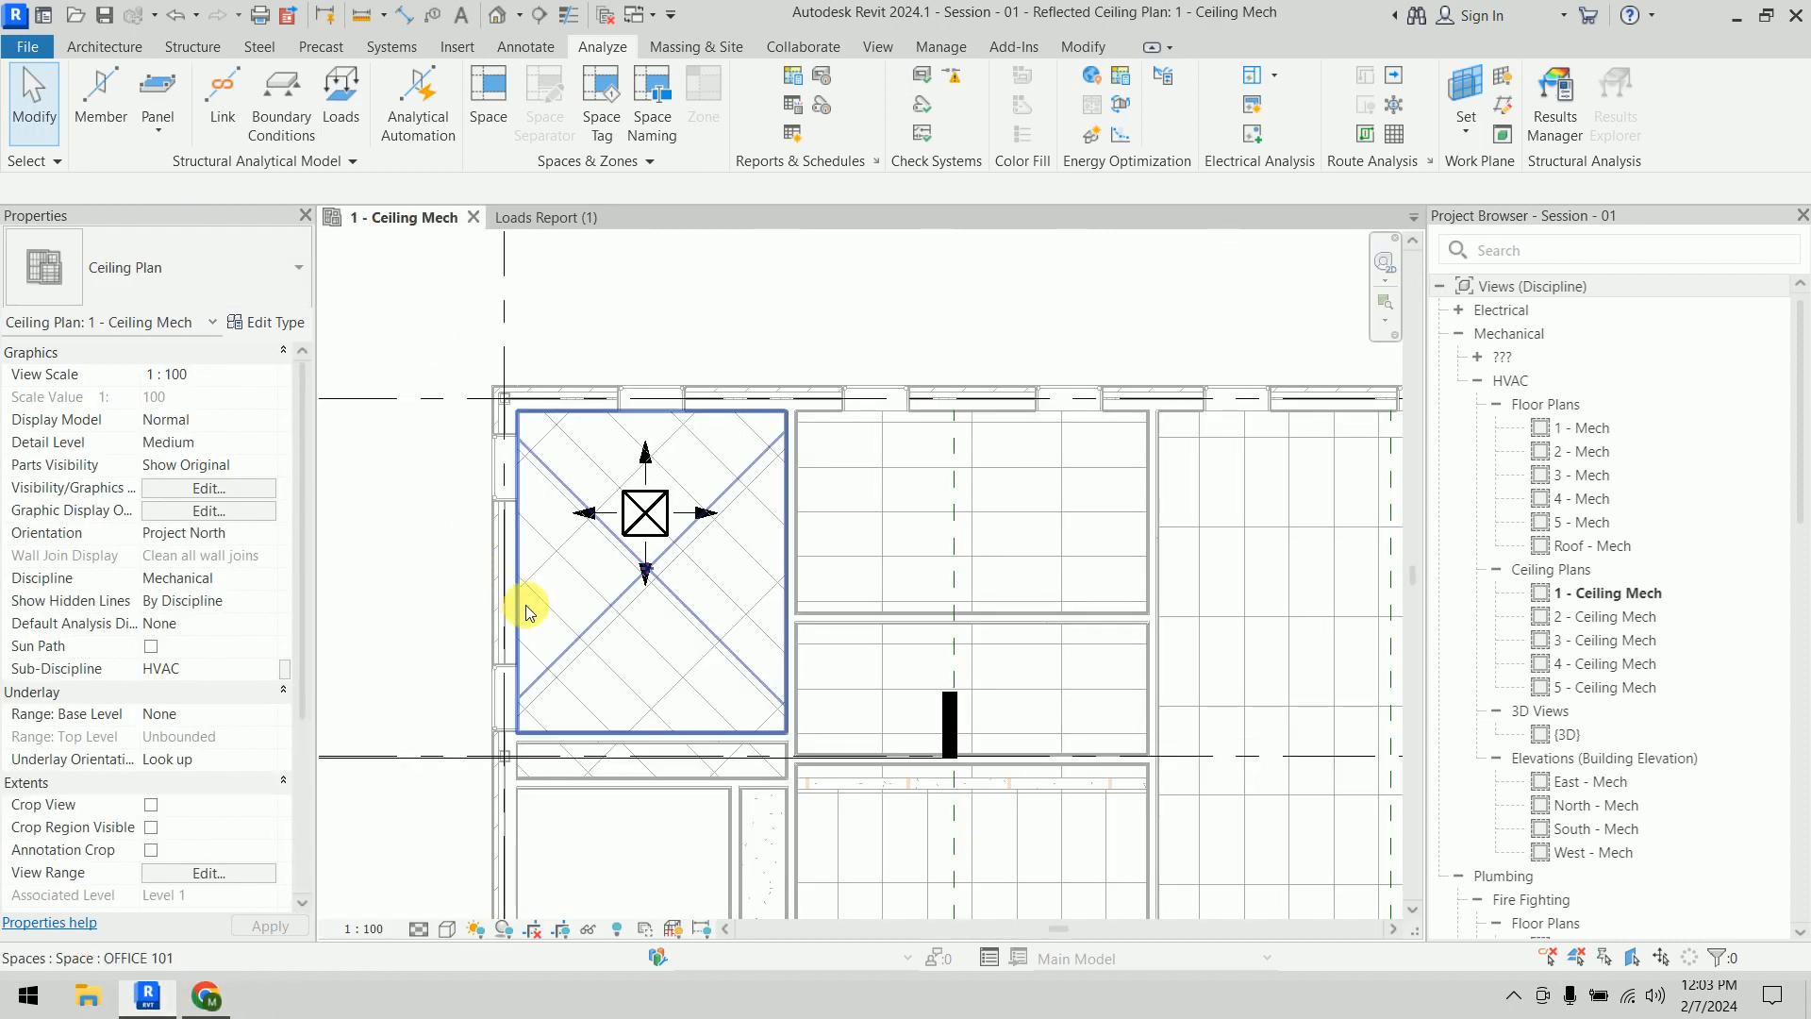
{"action": "left_click", "coordinate": [569, 645]}
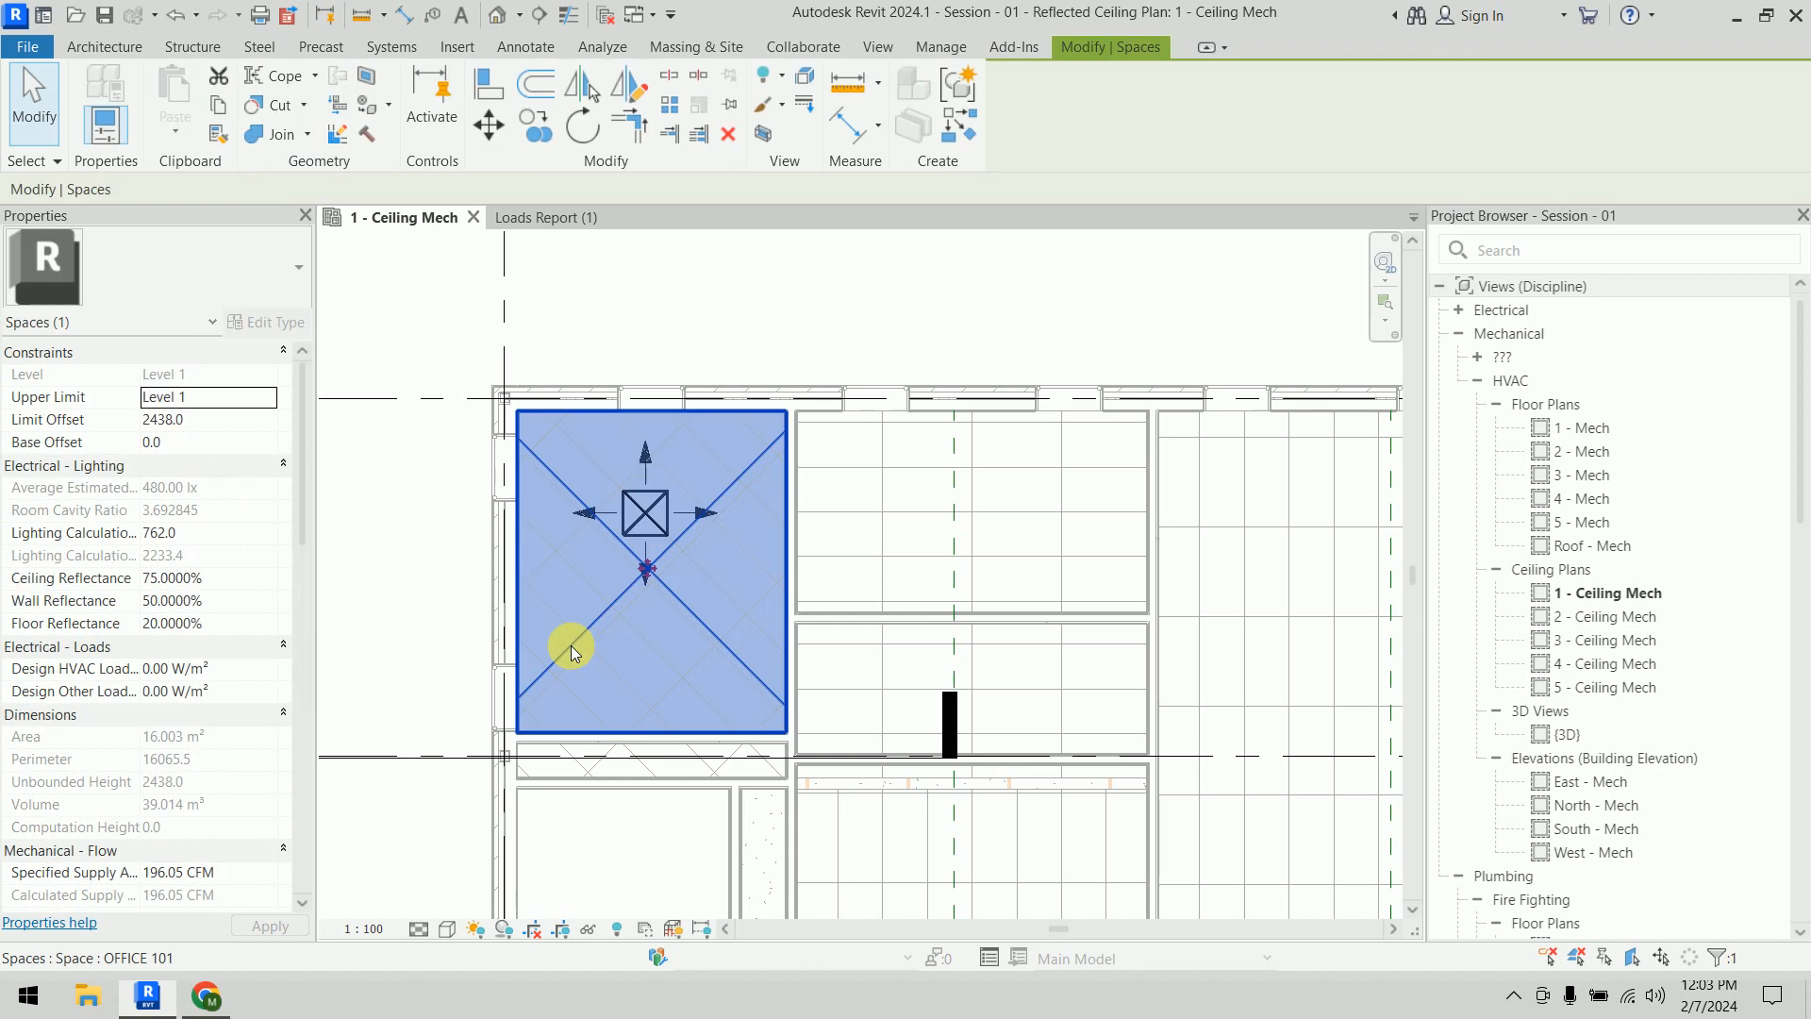
{"action": "left_click", "coordinate": [284, 465]}
{"action": "left_click", "coordinate": [284, 488]}
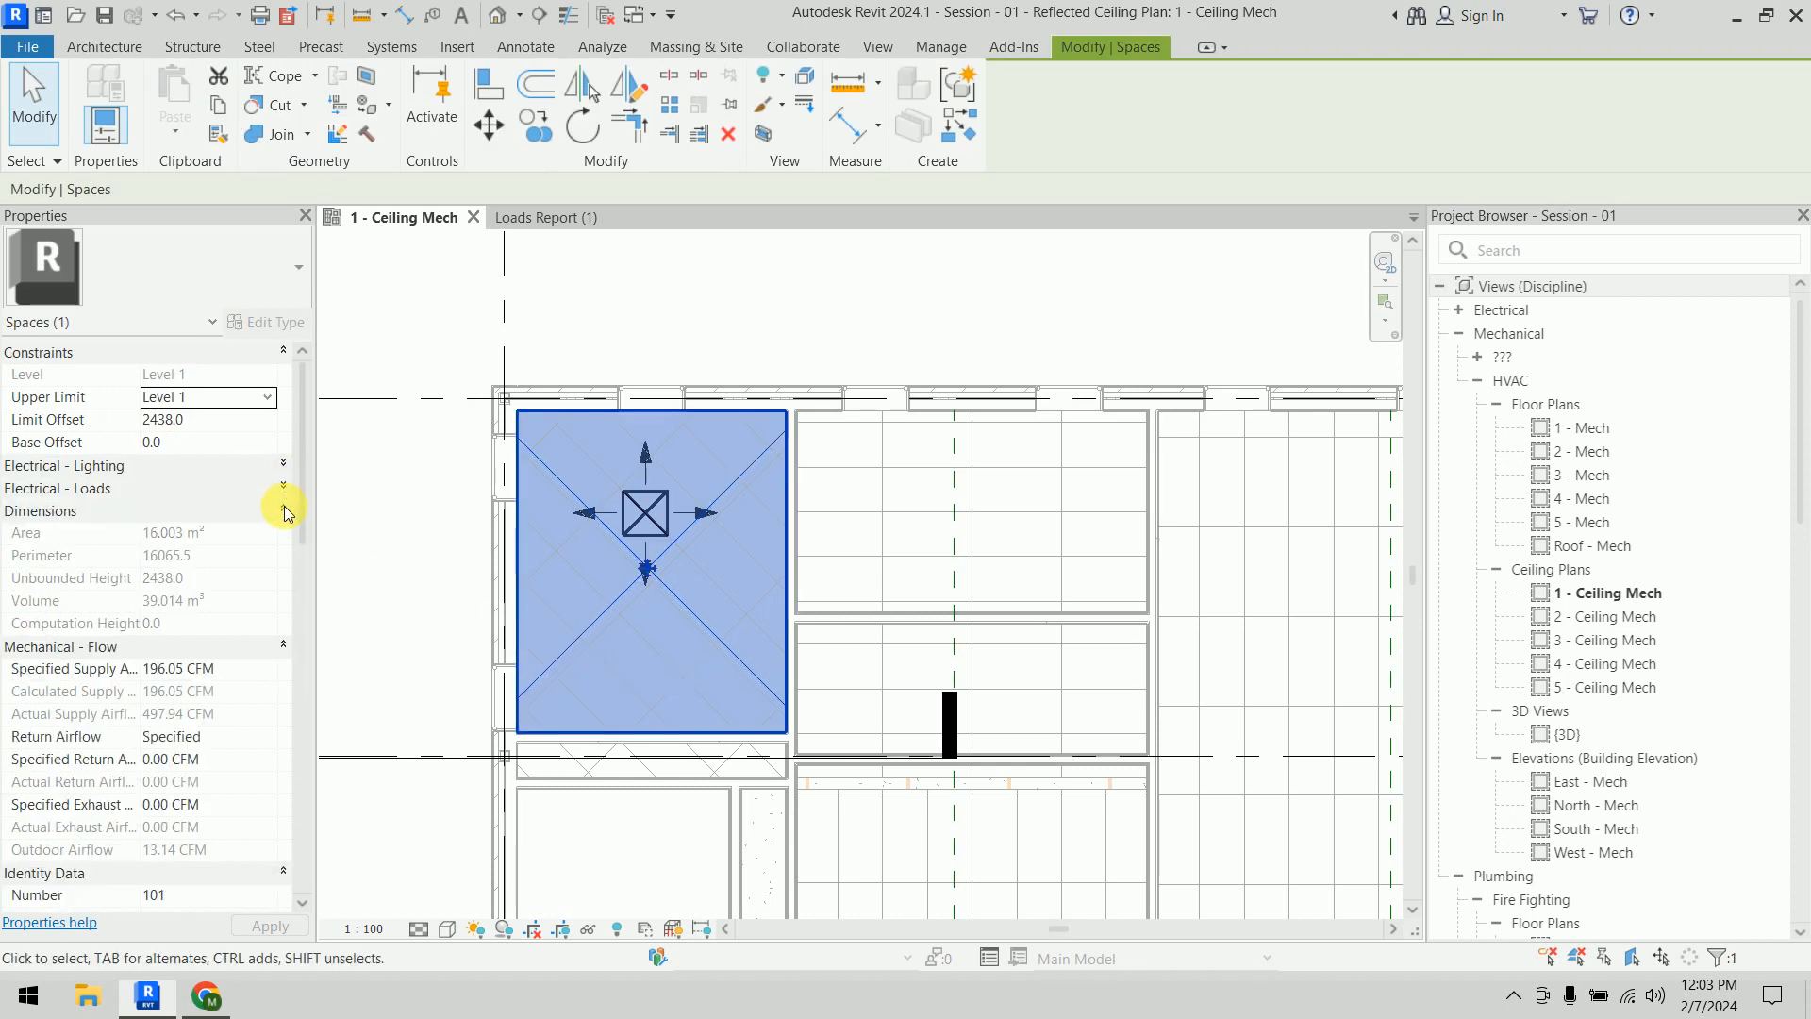
{"action": "left_click", "coordinate": [284, 511]}
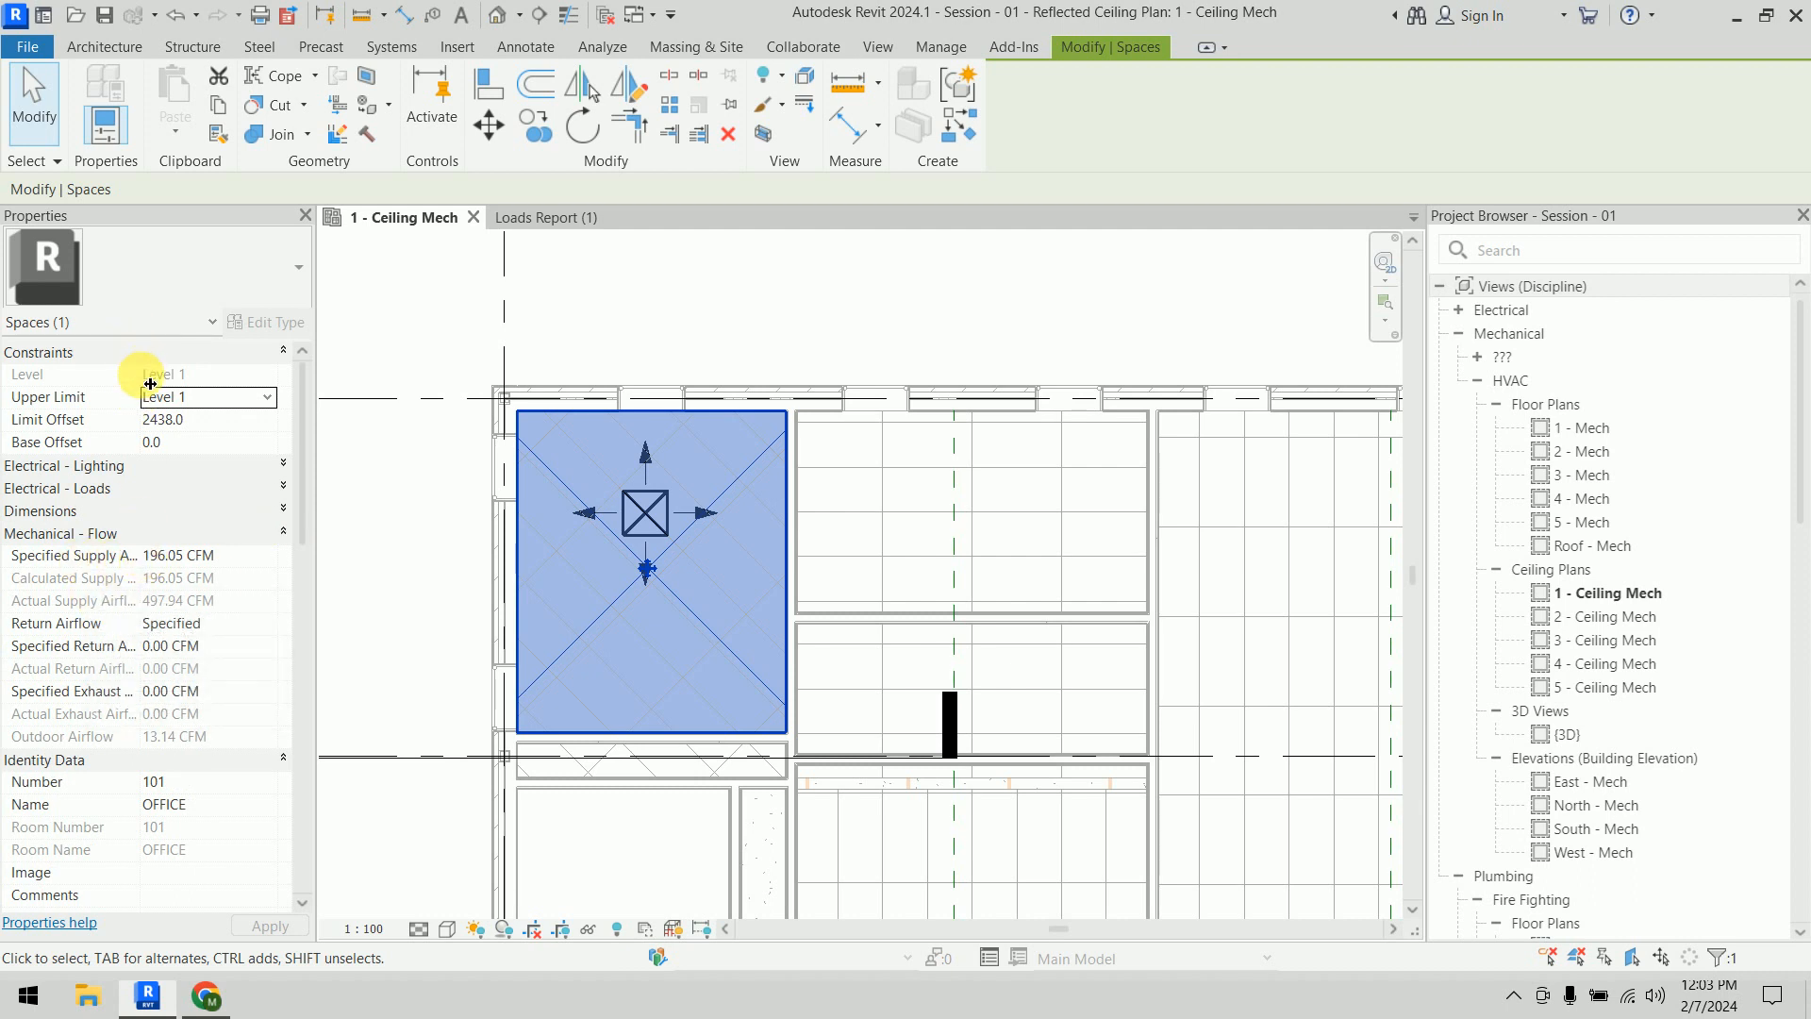
{"action": "left_click_drag", "start_coordinate": [150, 383], "coordinate": [174, 385]}
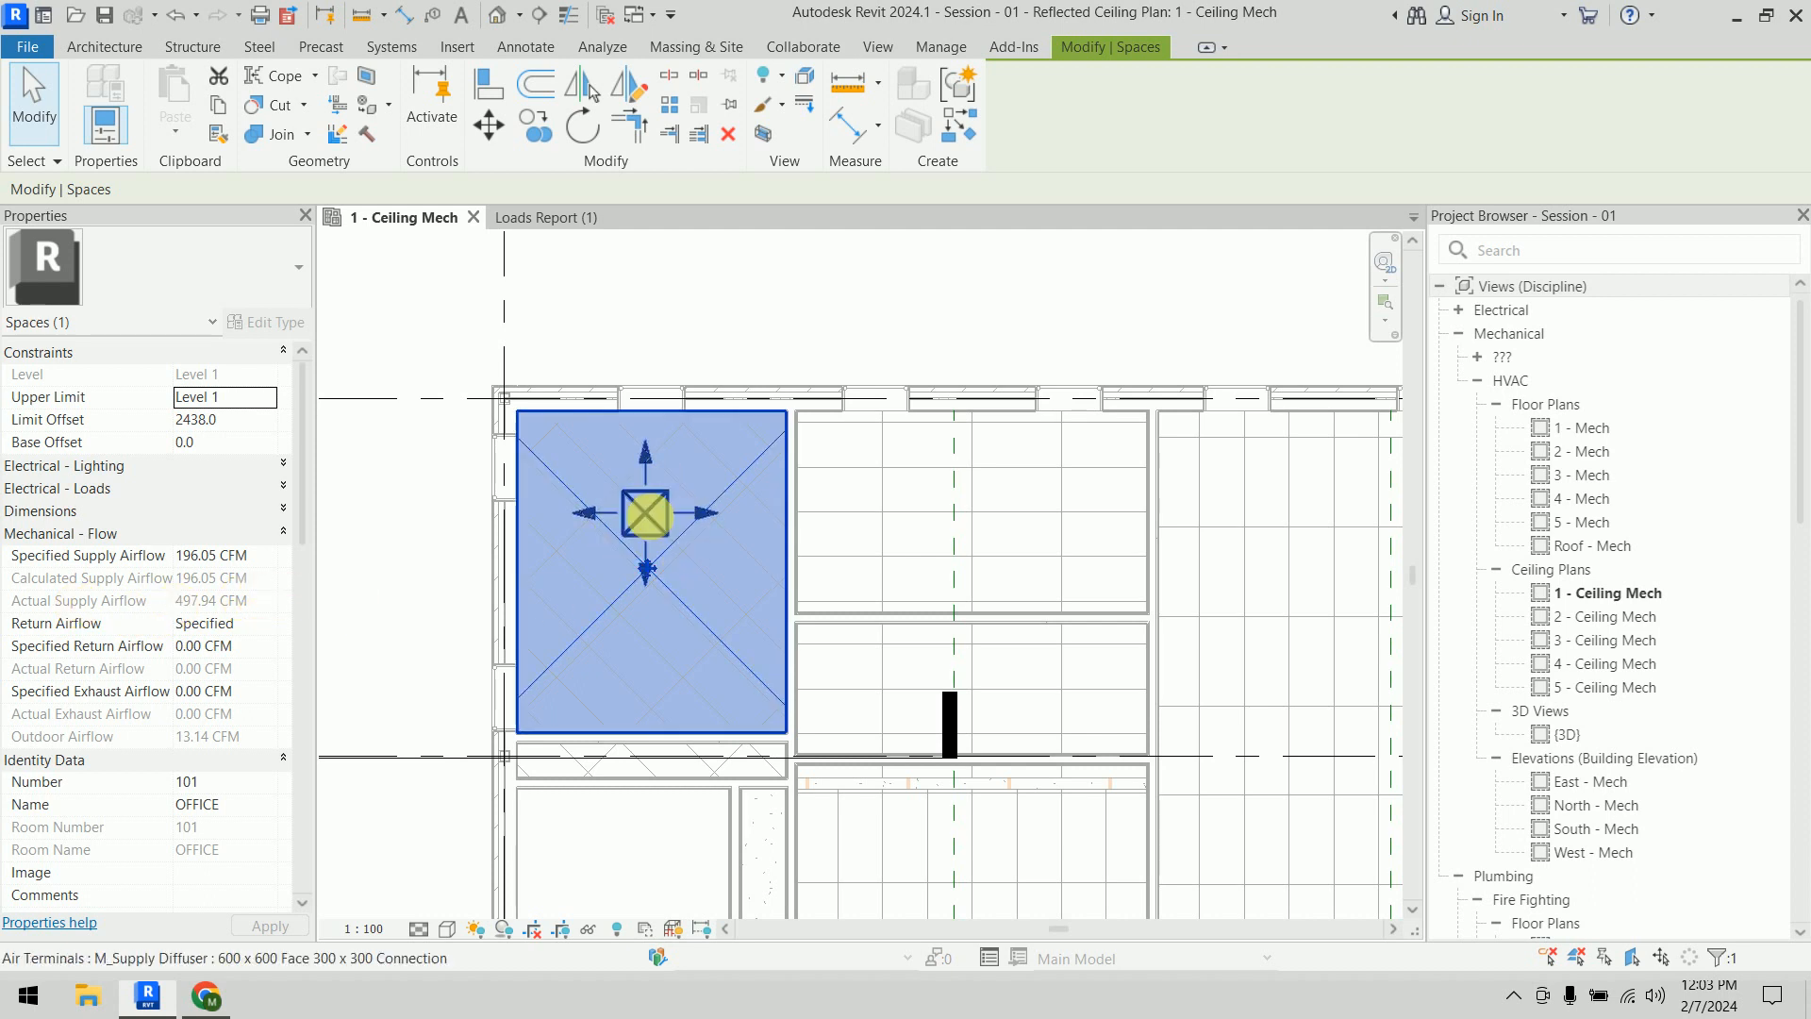
{"action": "left_click", "coordinate": [914, 455]}
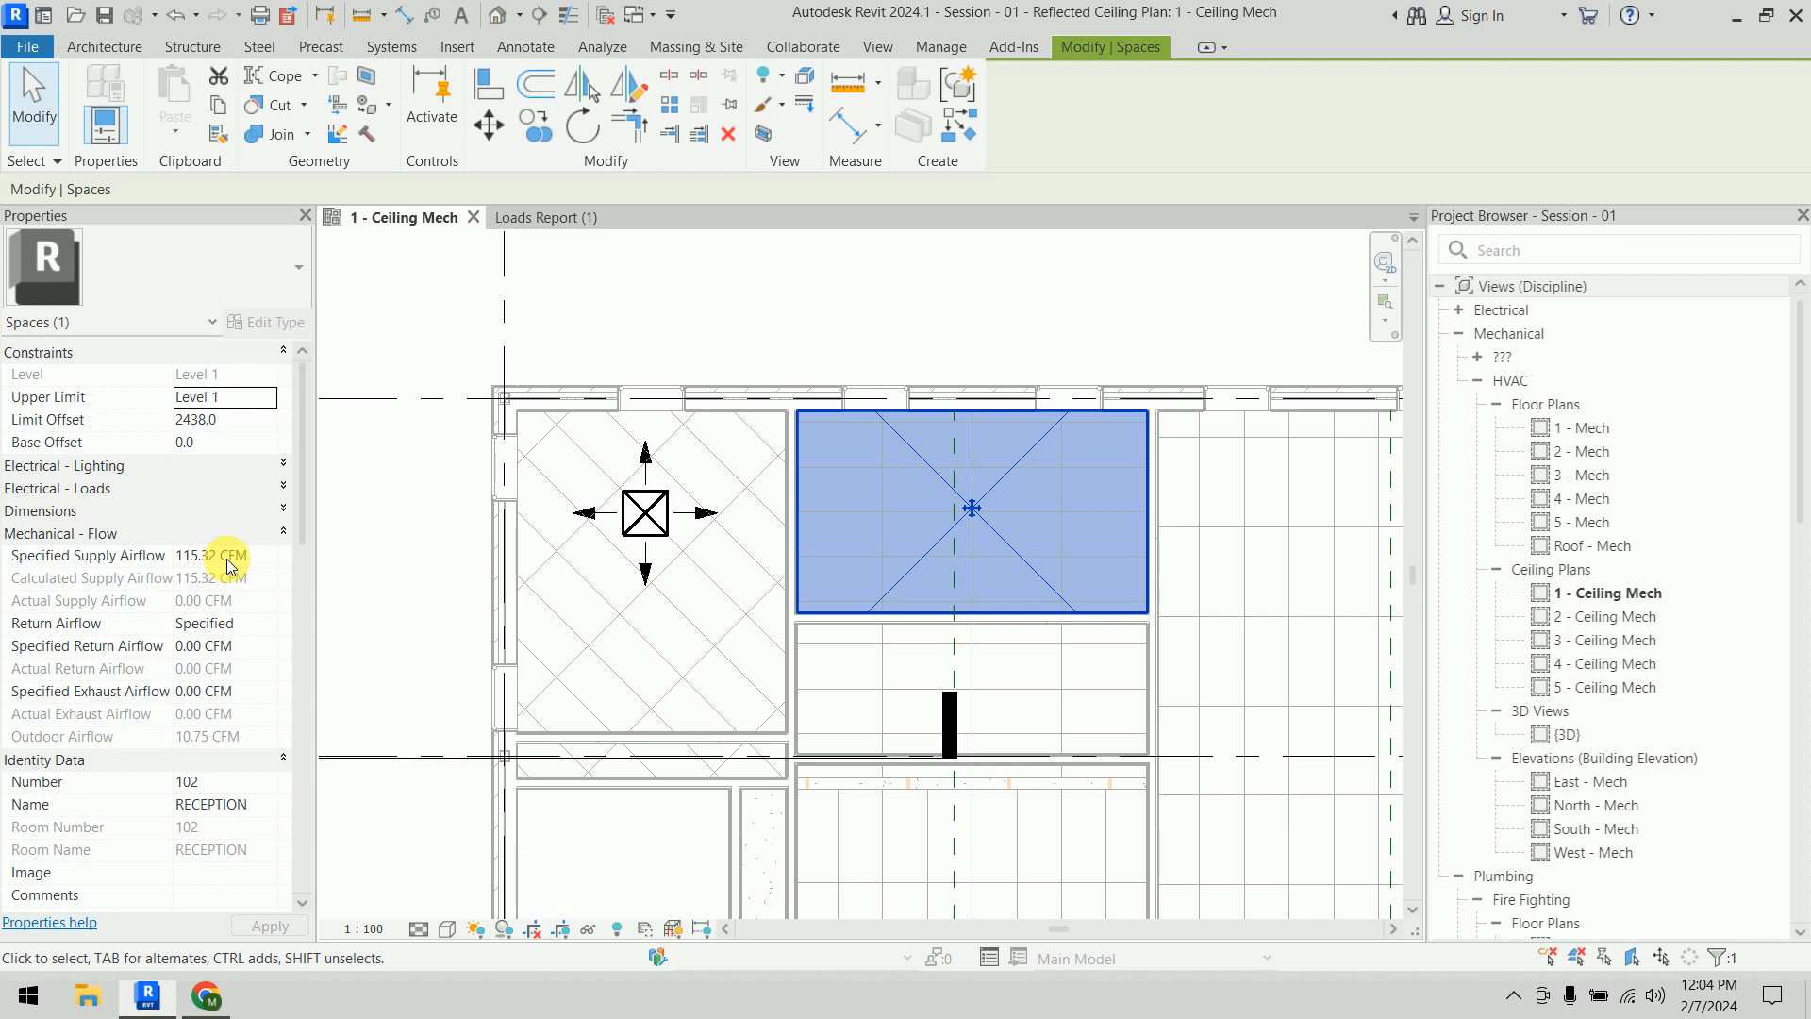
{"action": "left_click", "coordinate": [812, 291]}
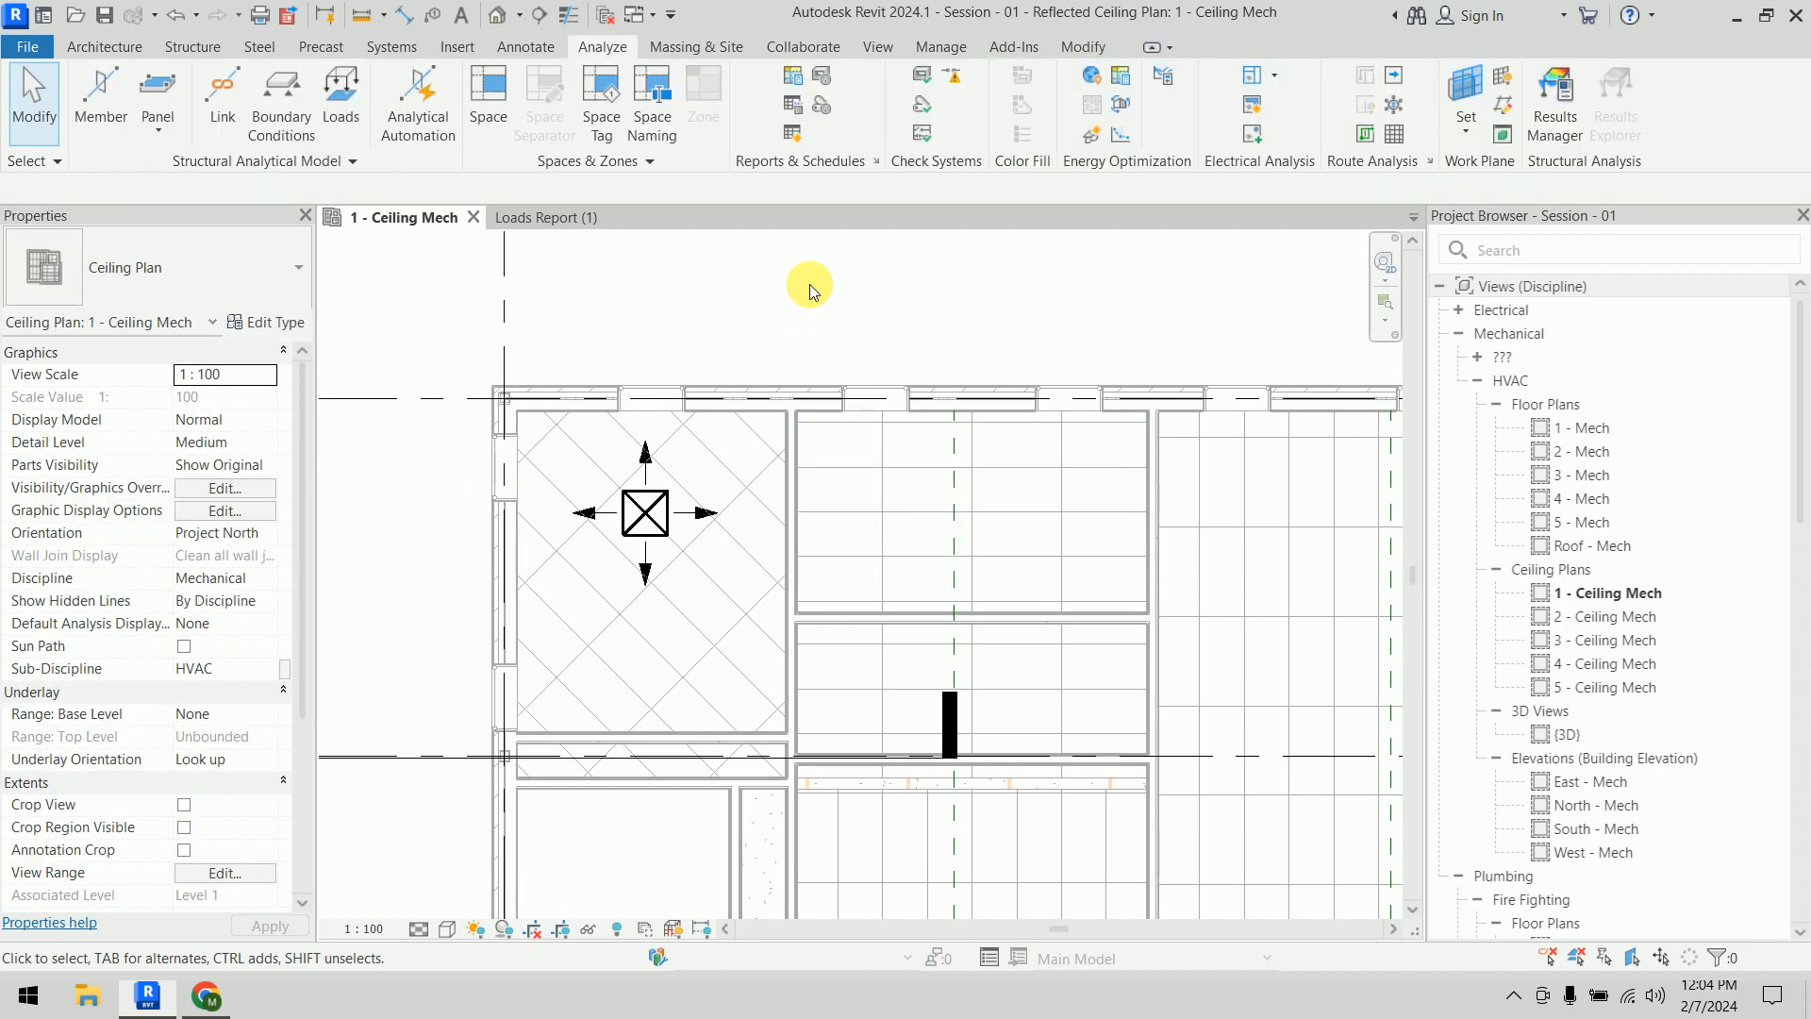
Create a Spaces schedule of building components named "Heting & Cooling Load Analysis" for the New Construction phase
{"action": "left_click", "coordinate": [911, 49]}
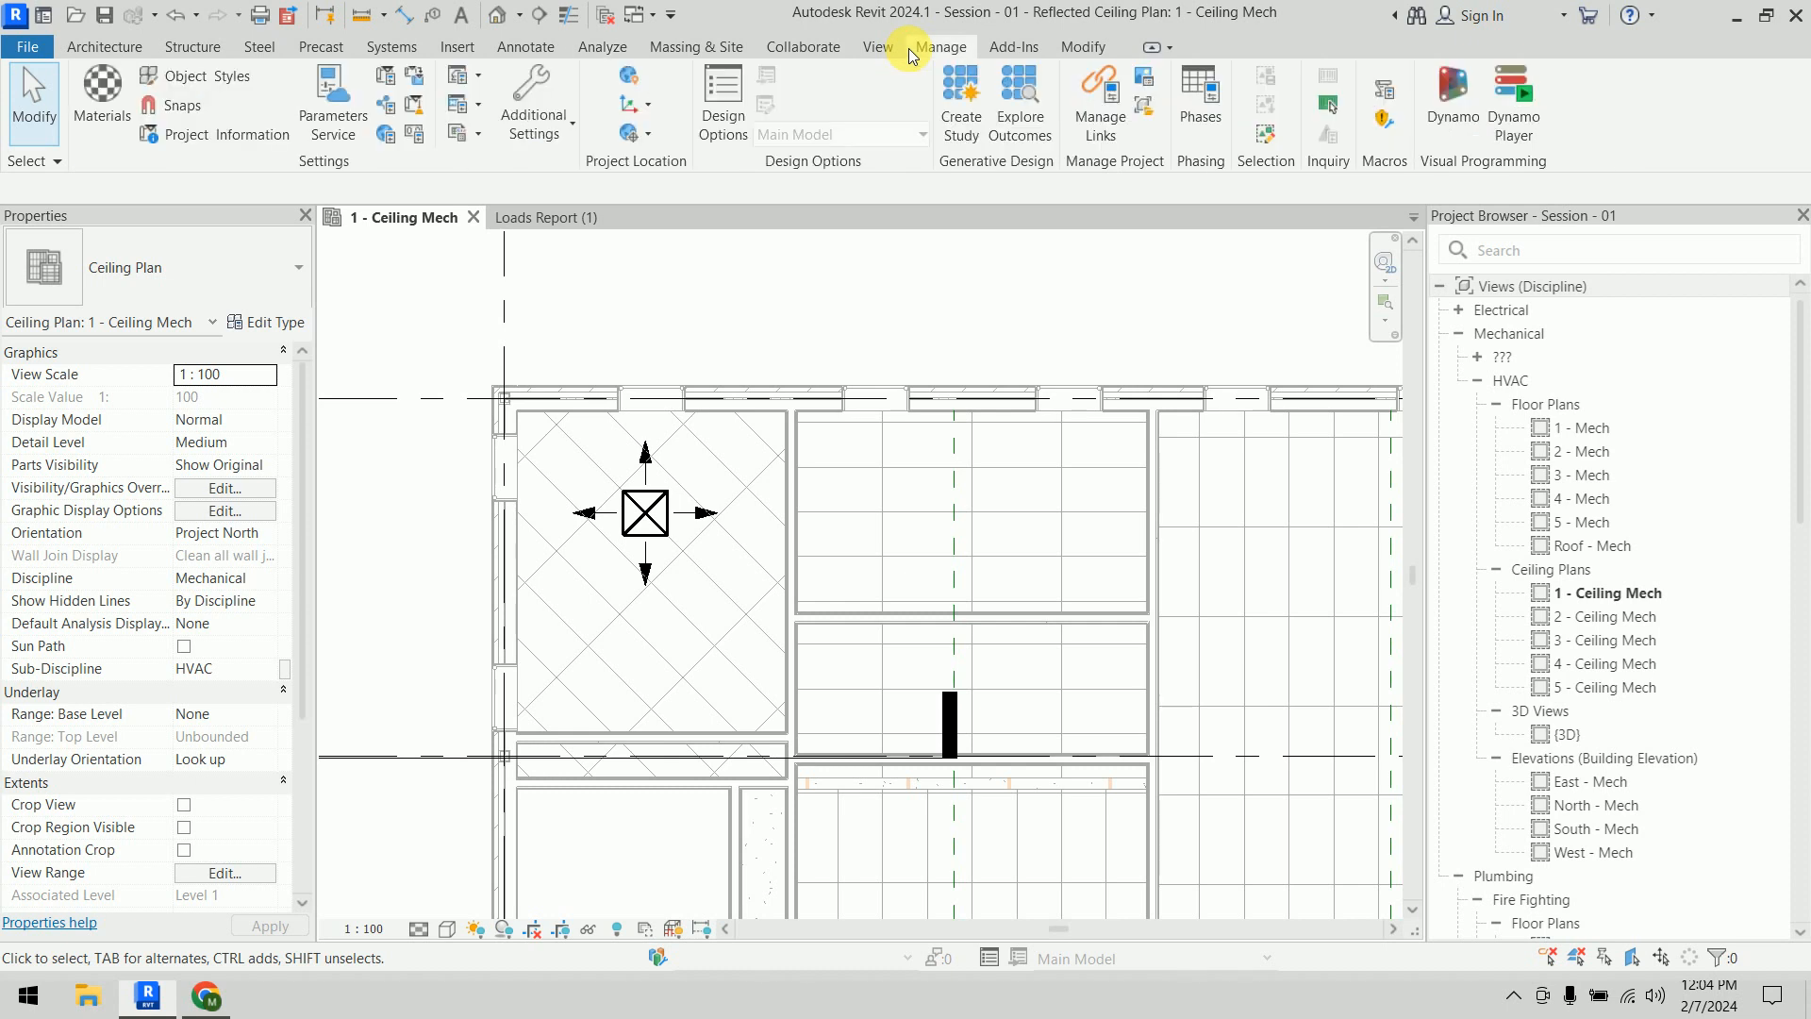
{"action": "left_click", "coordinate": [600, 46]}
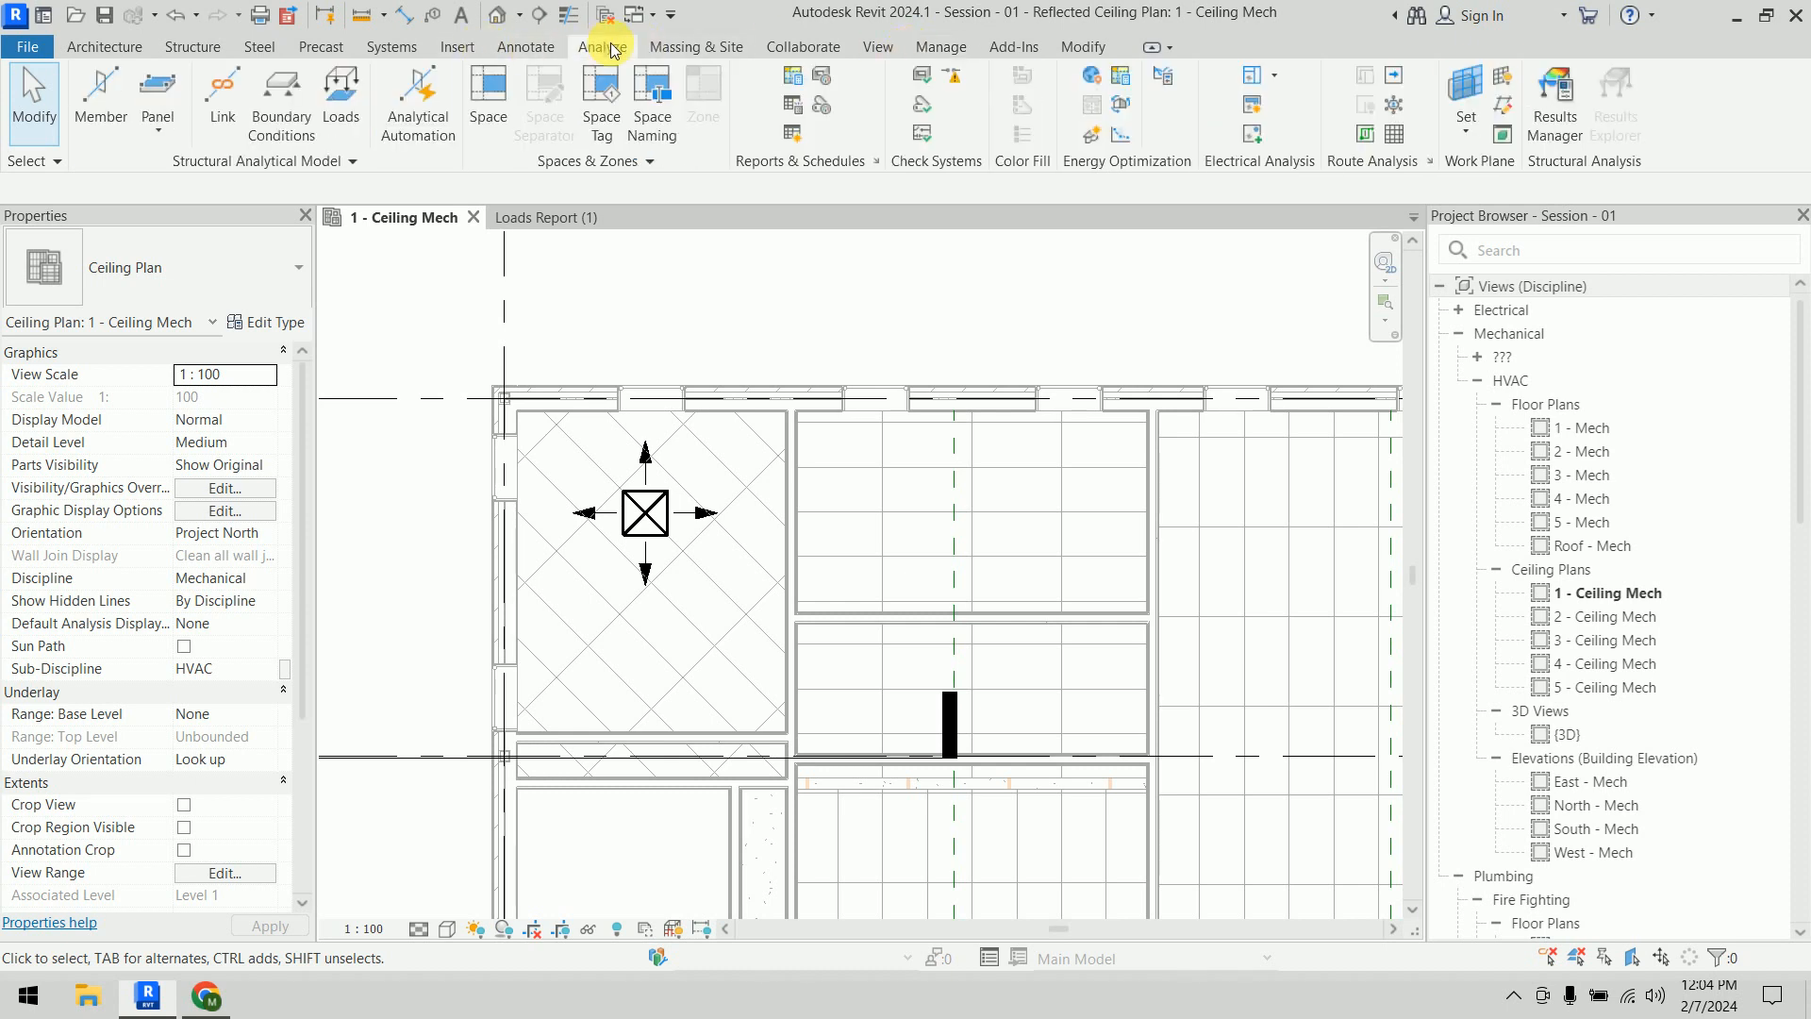
{"action": "left_click", "coordinate": [792, 135]}
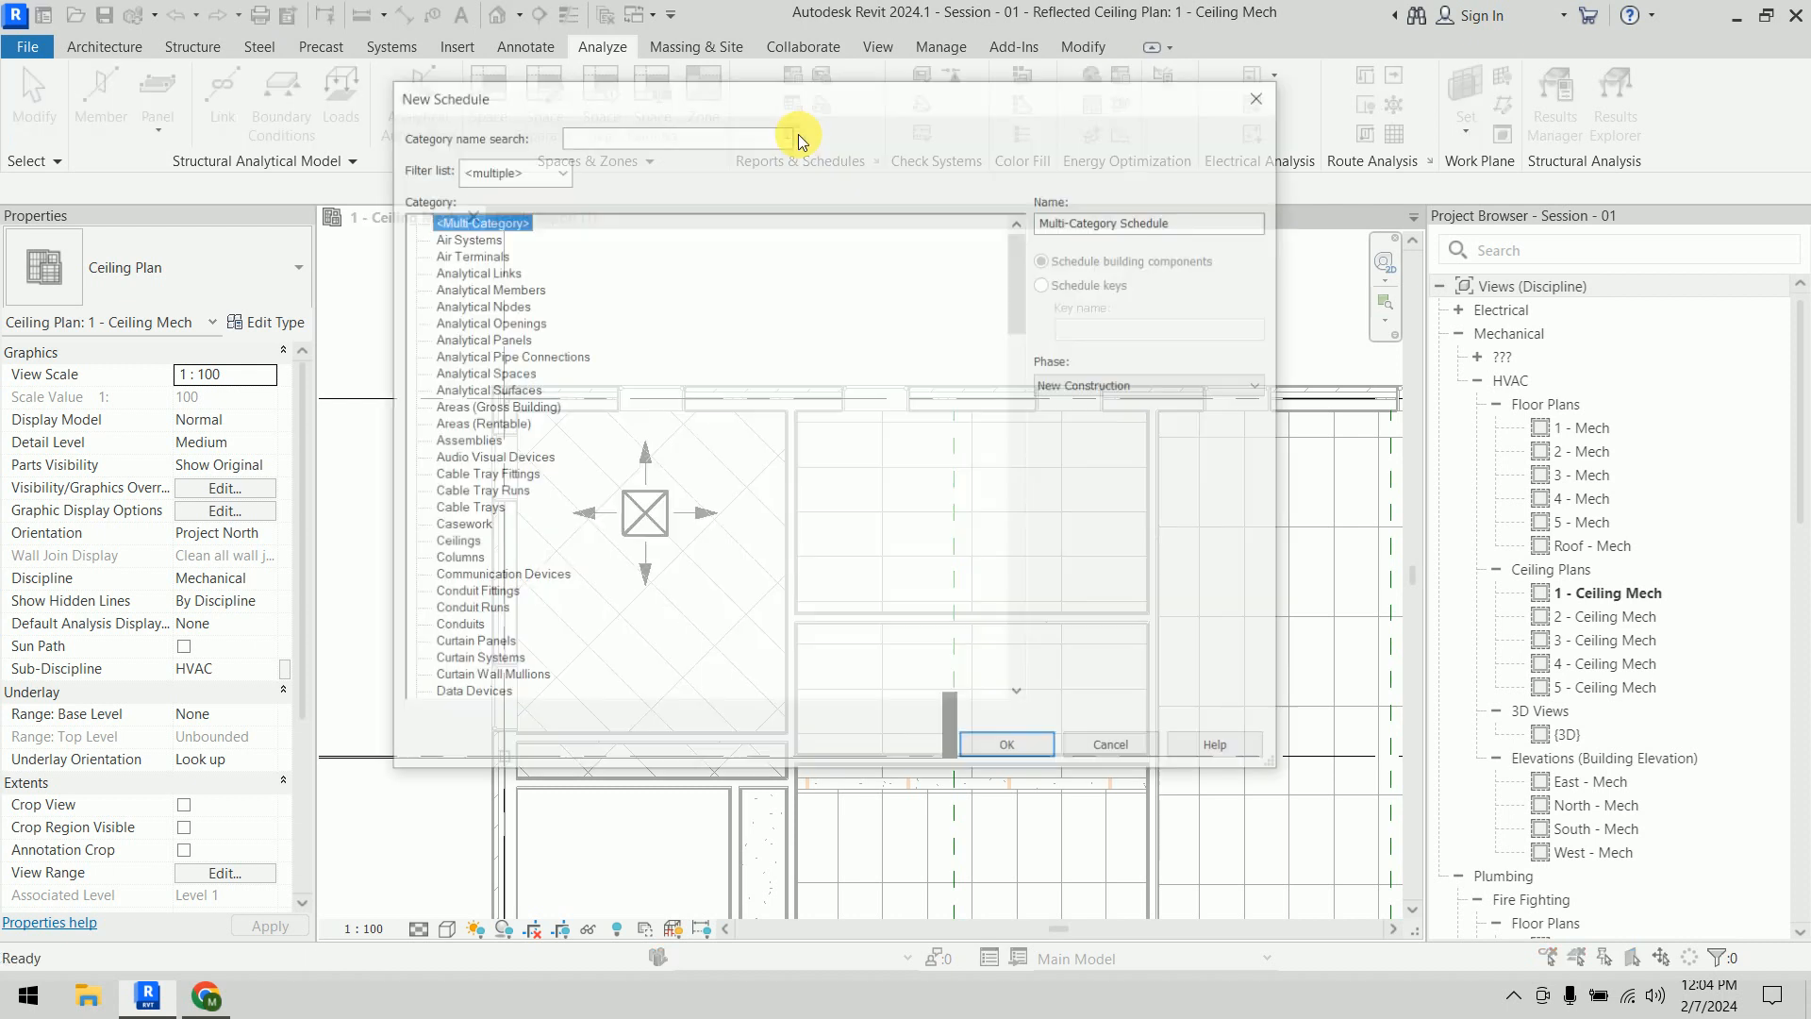
{"action": "left_click_drag", "start_coordinate": [1018, 275], "coordinate": [1035, 575]}
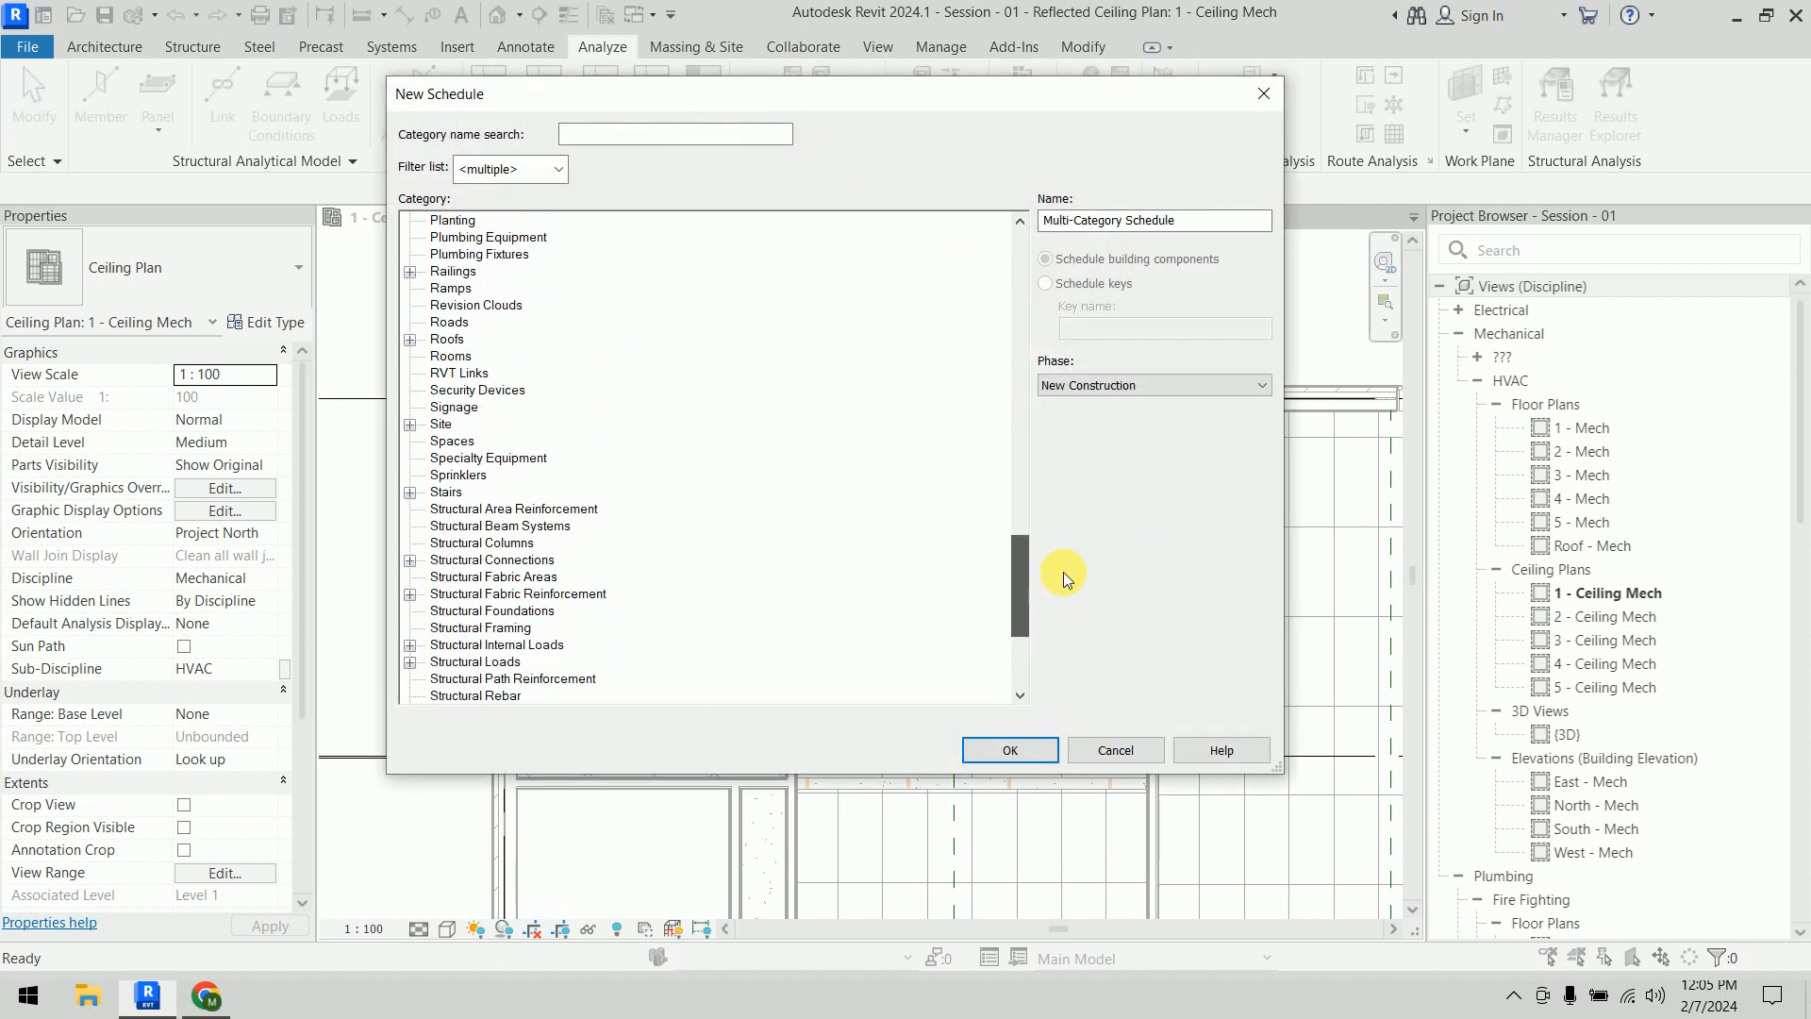
{"action": "left_click", "coordinate": [462, 440]}
{"action": "left_click", "coordinate": [1152, 221]}
{"action": "left_click_drag", "start_coordinate": [1152, 221], "coordinate": [1002, 223]}
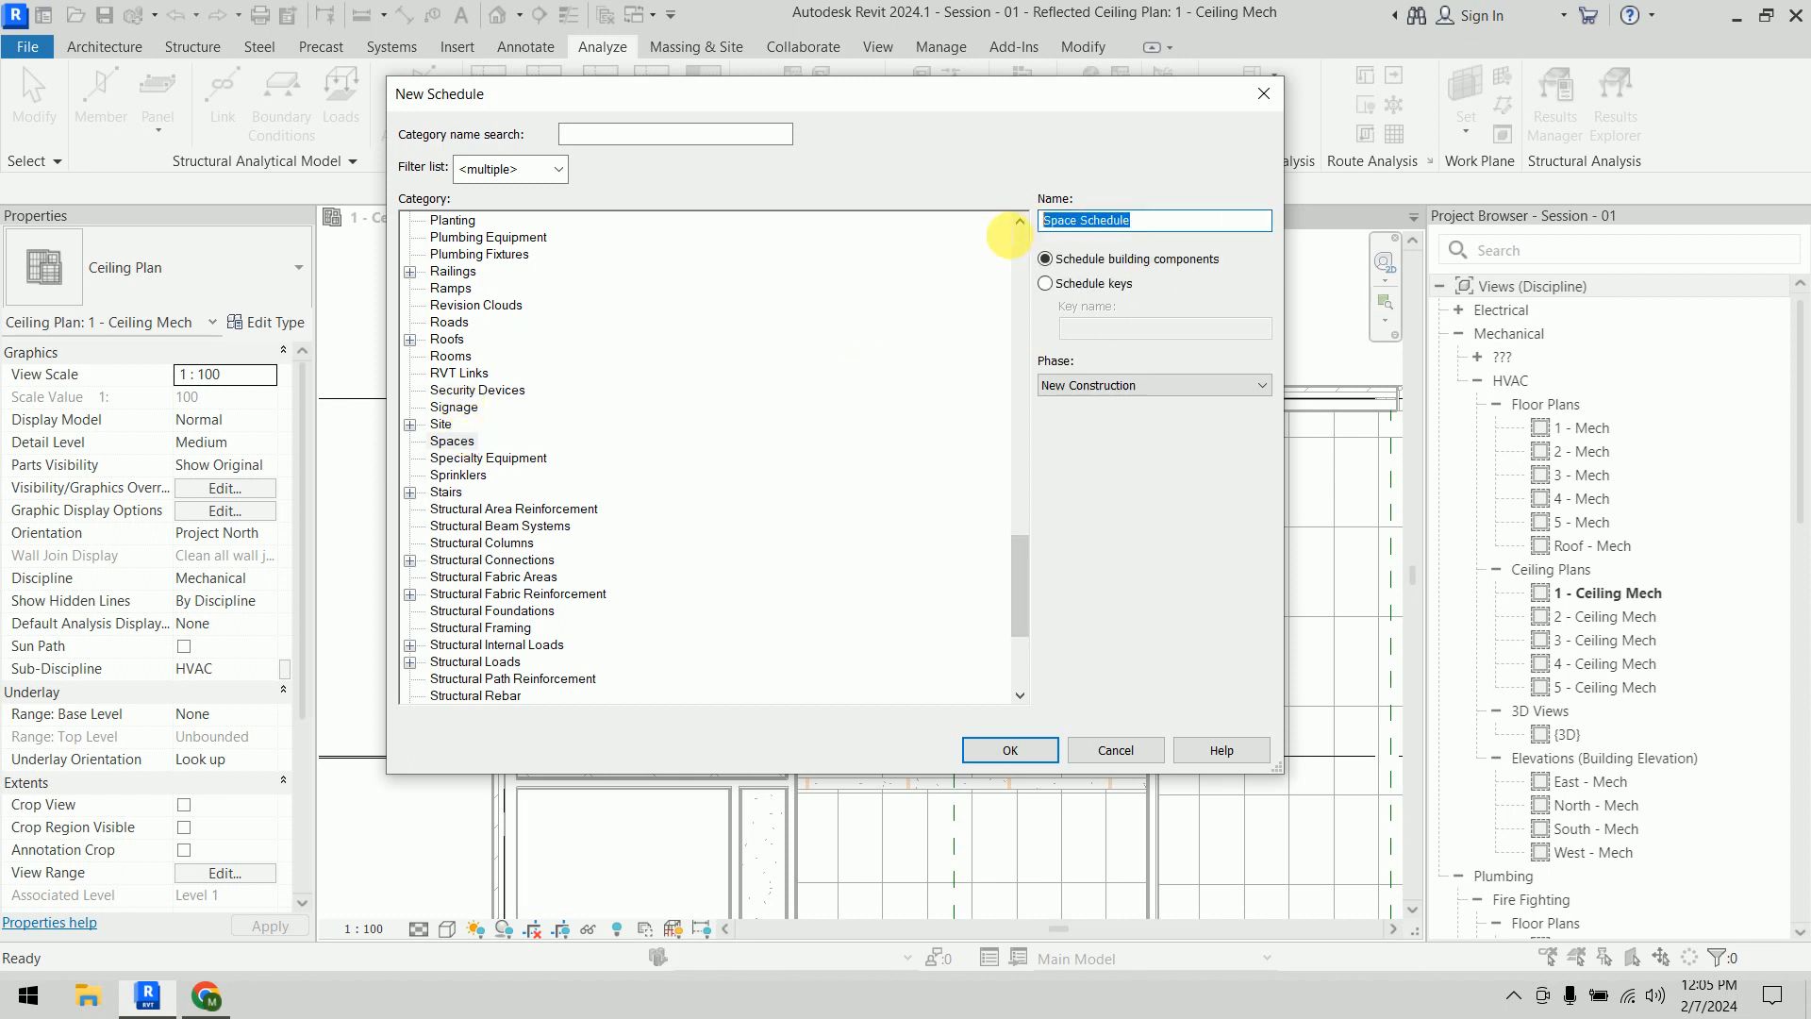
{"action": "type", "text": "Heti"}
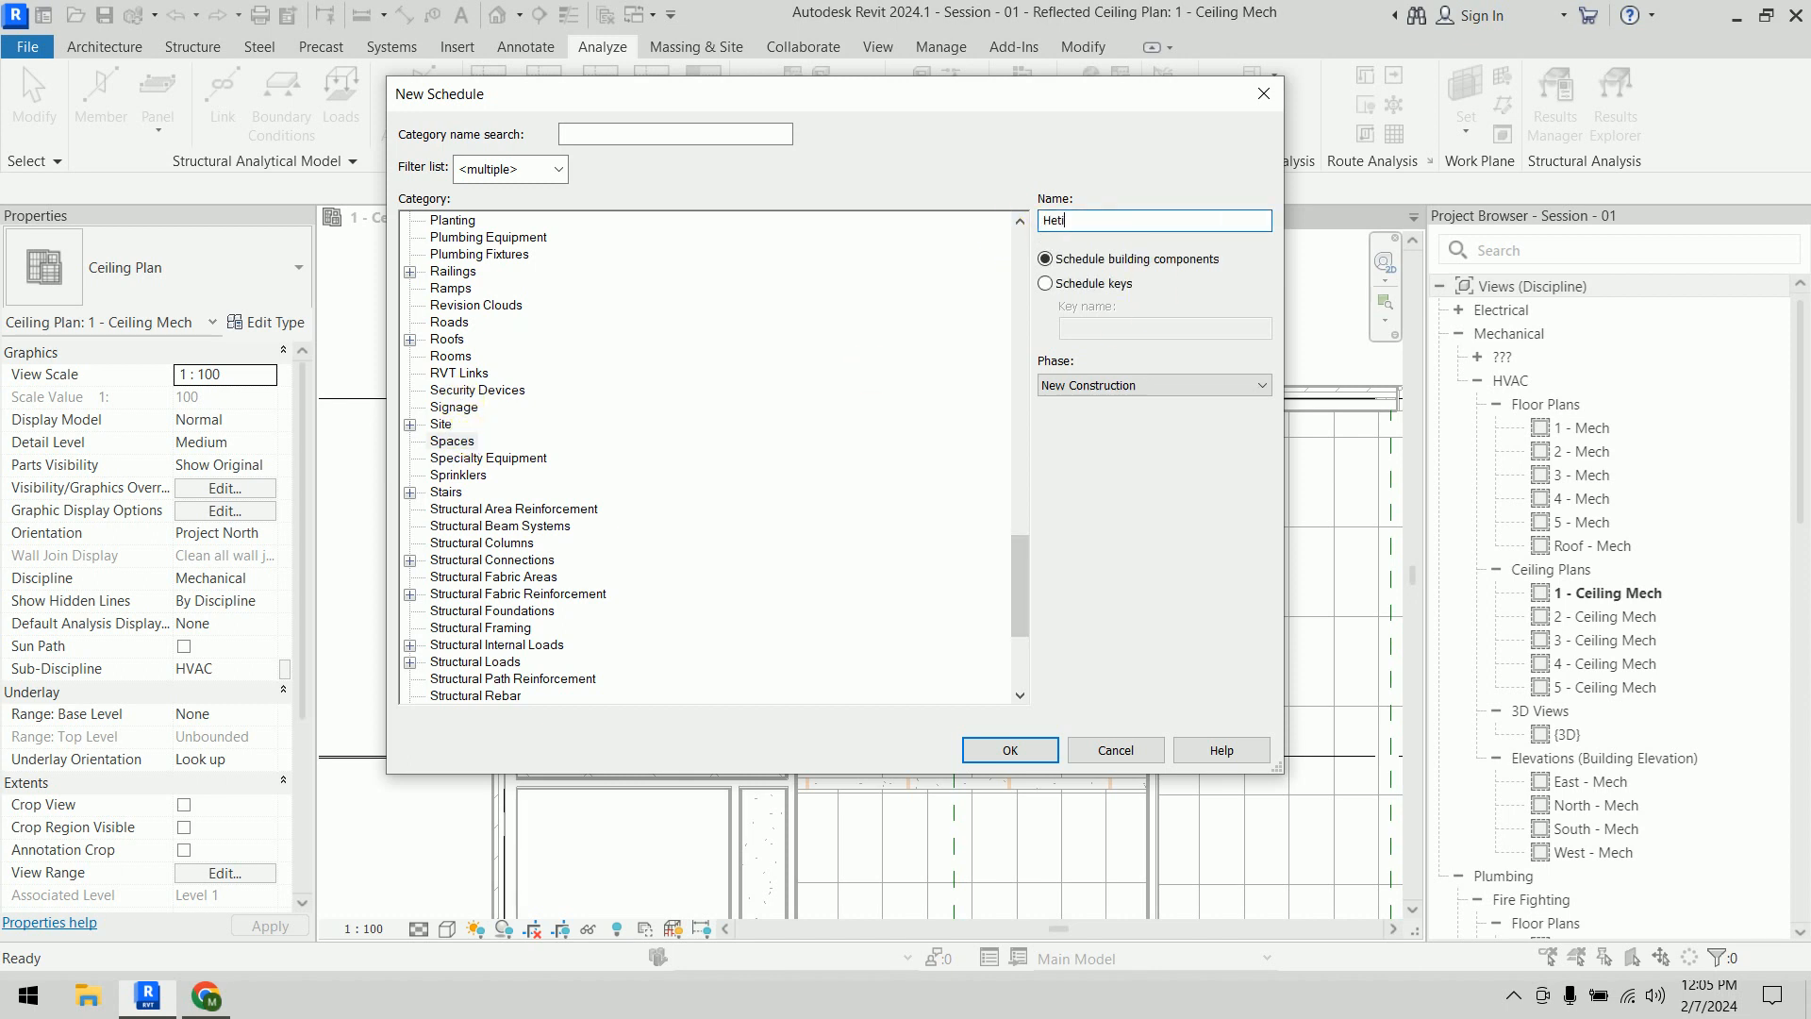
{"action": "type", "text": "ng & Cooling Load Analysis"}
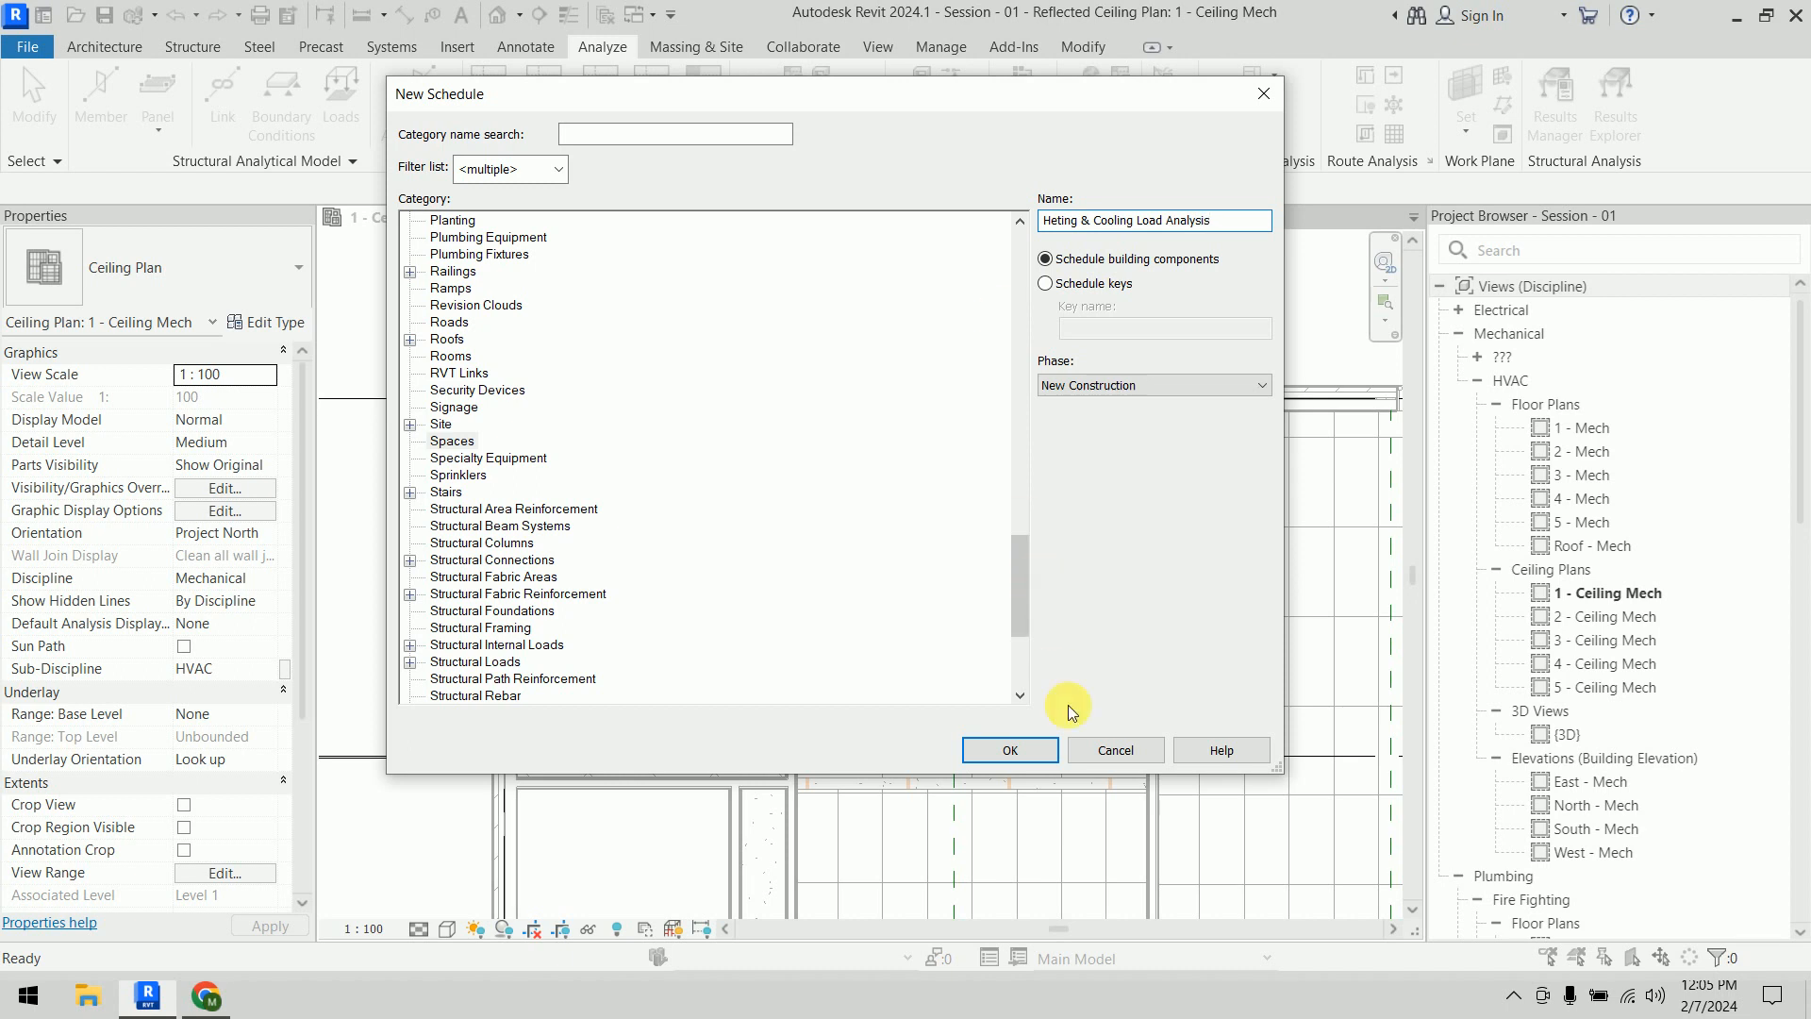
{"action": "left_click", "coordinate": [1033, 750]}
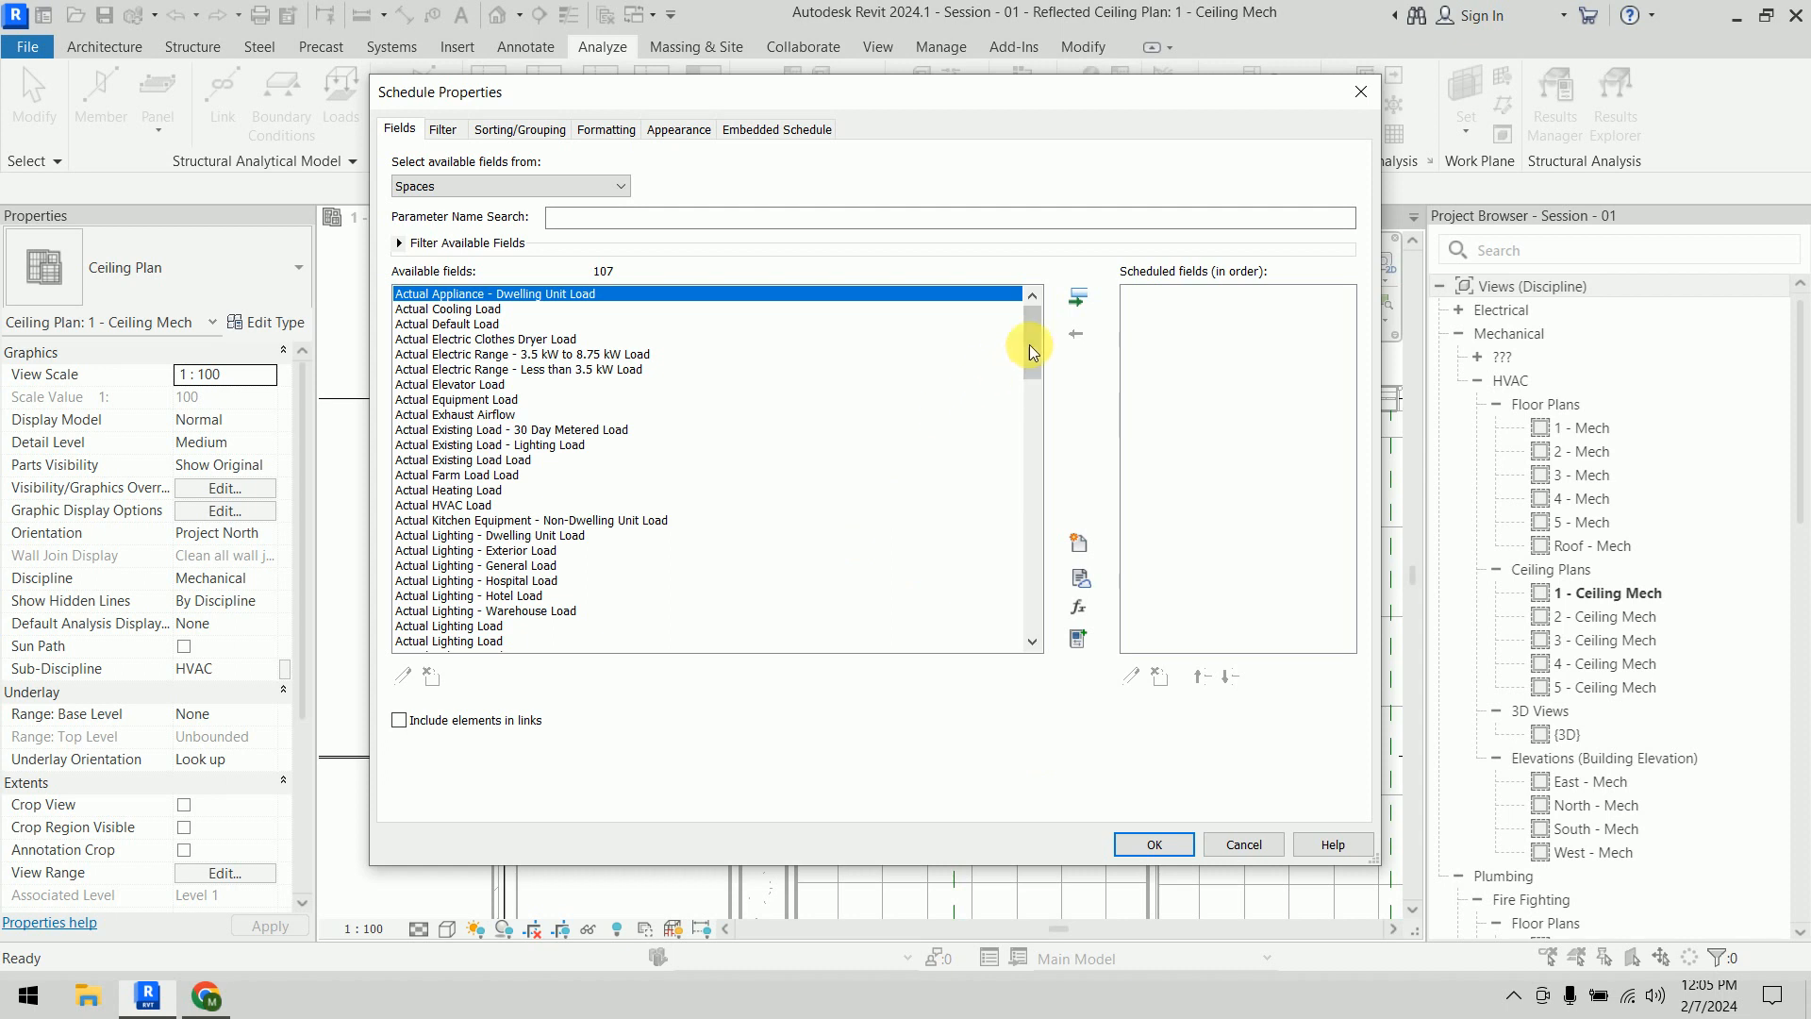
Add the Number, Name and Level fields to the space schedule, in that order
{"action": "left_click_drag", "start_coordinate": [1034, 376], "coordinate": [1037, 613]}
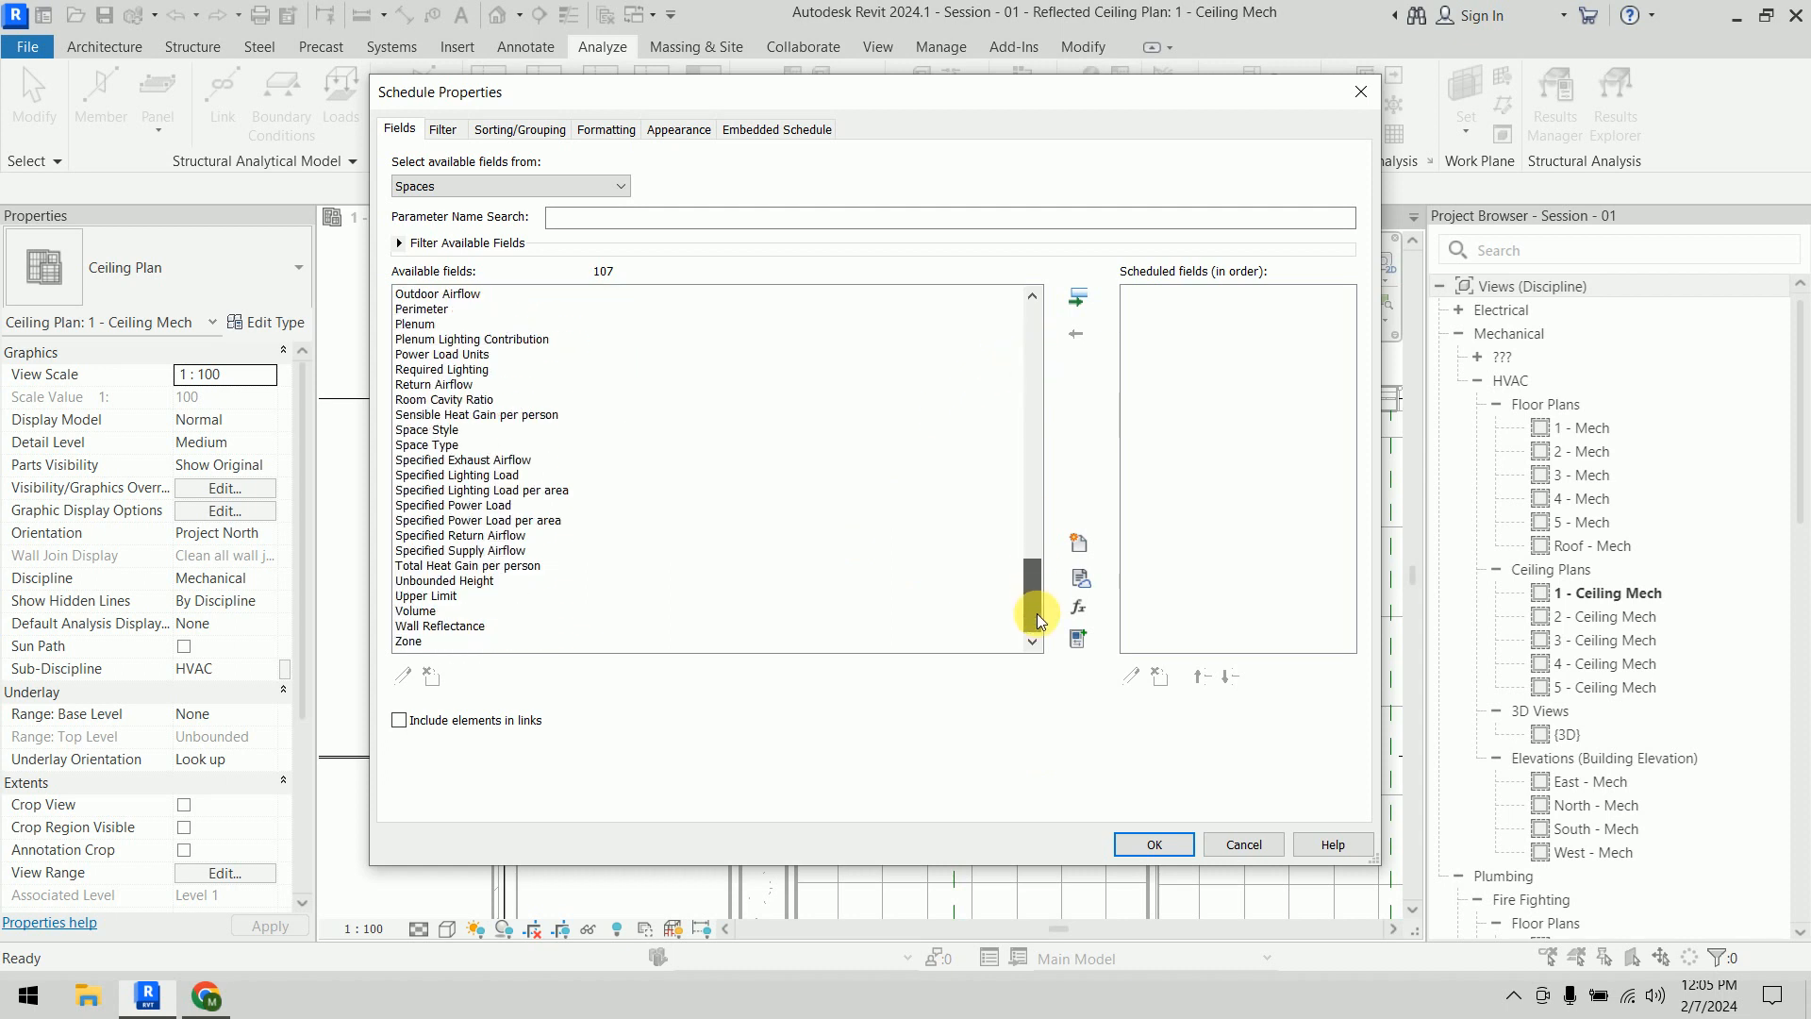
{"action": "left_click_drag", "start_coordinate": [1037, 614], "coordinate": [986, 513]}
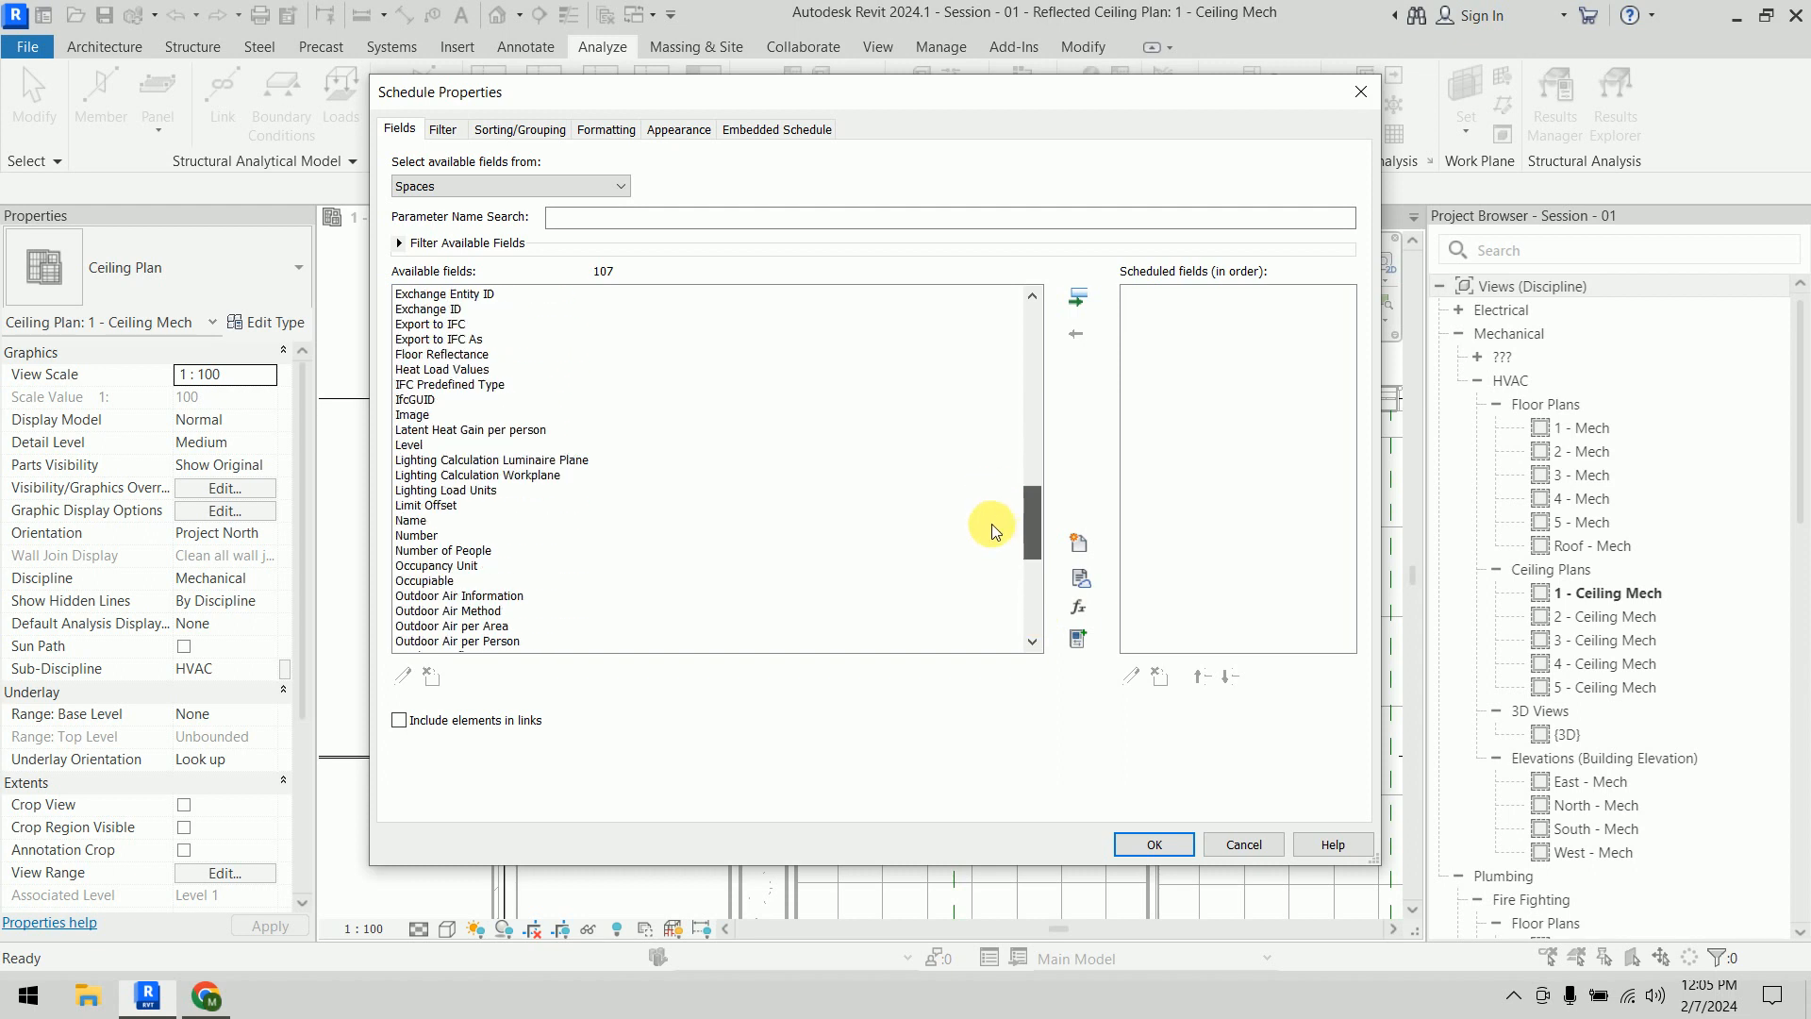
{"action": "left_click", "coordinate": [417, 535]}
{"action": "left_click", "coordinate": [1078, 297]}
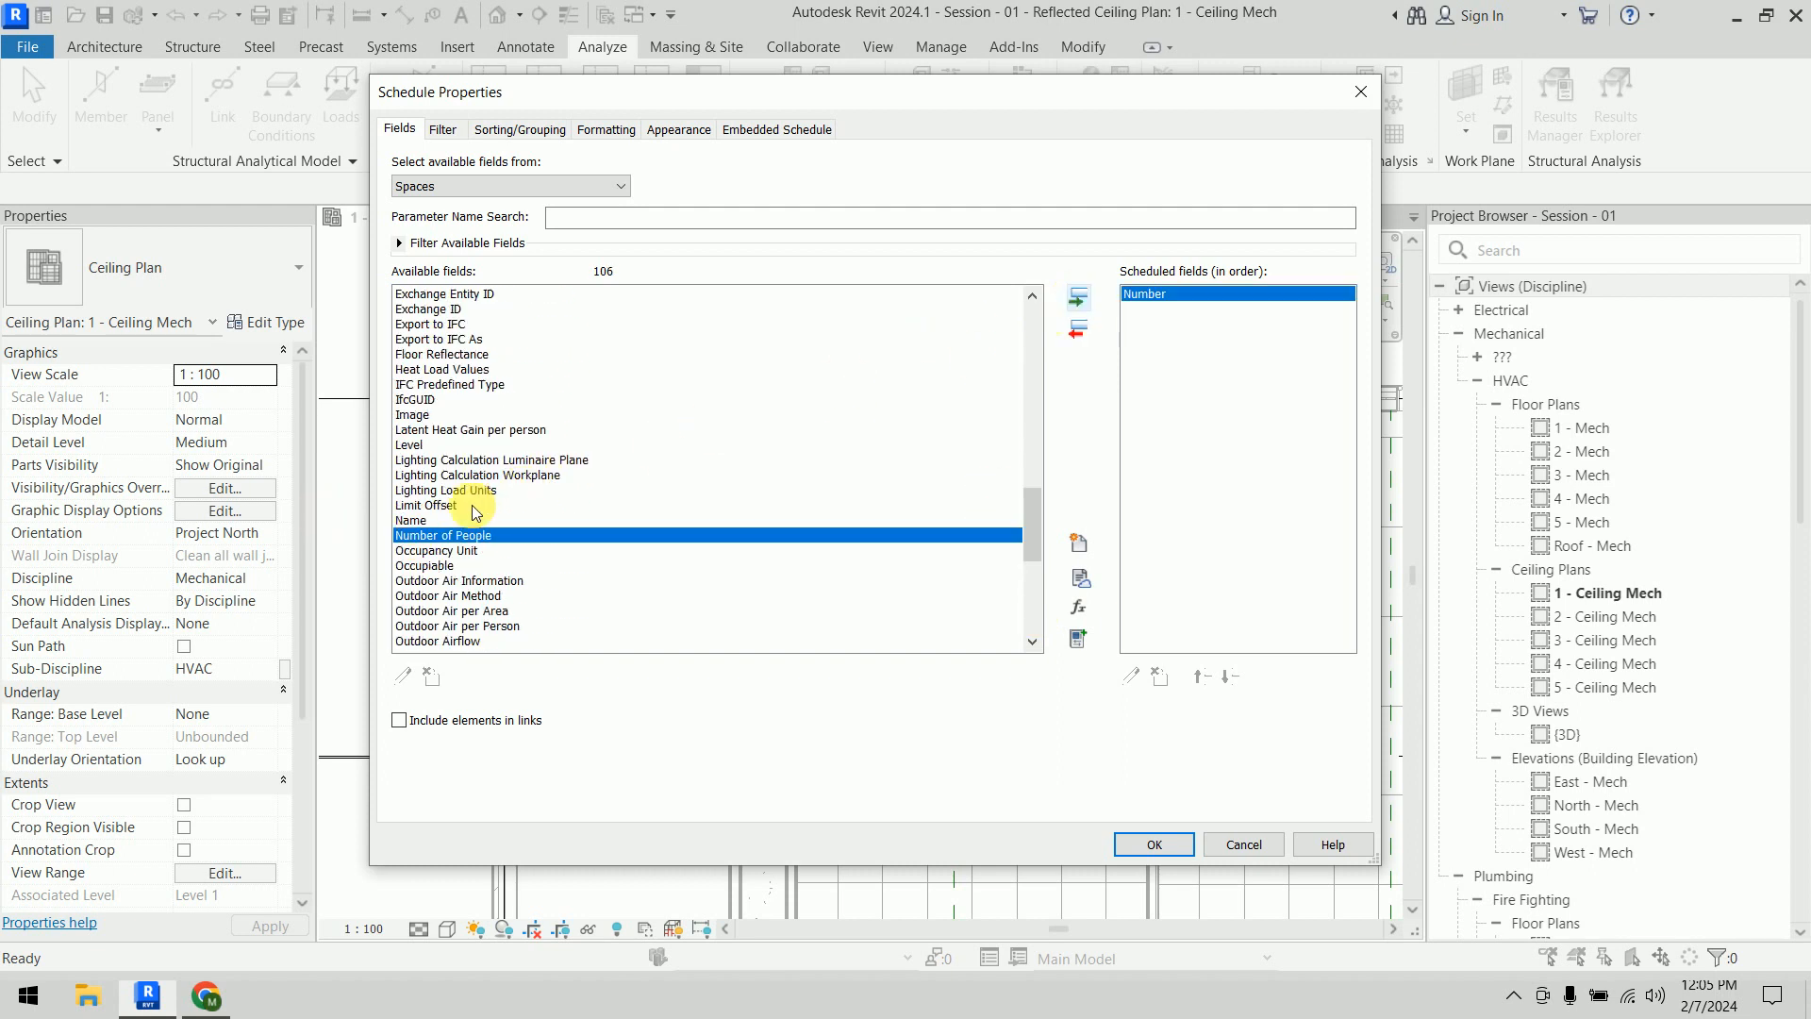
{"action": "left_click", "coordinate": [444, 505]}
{"action": "left_click", "coordinate": [444, 519]}
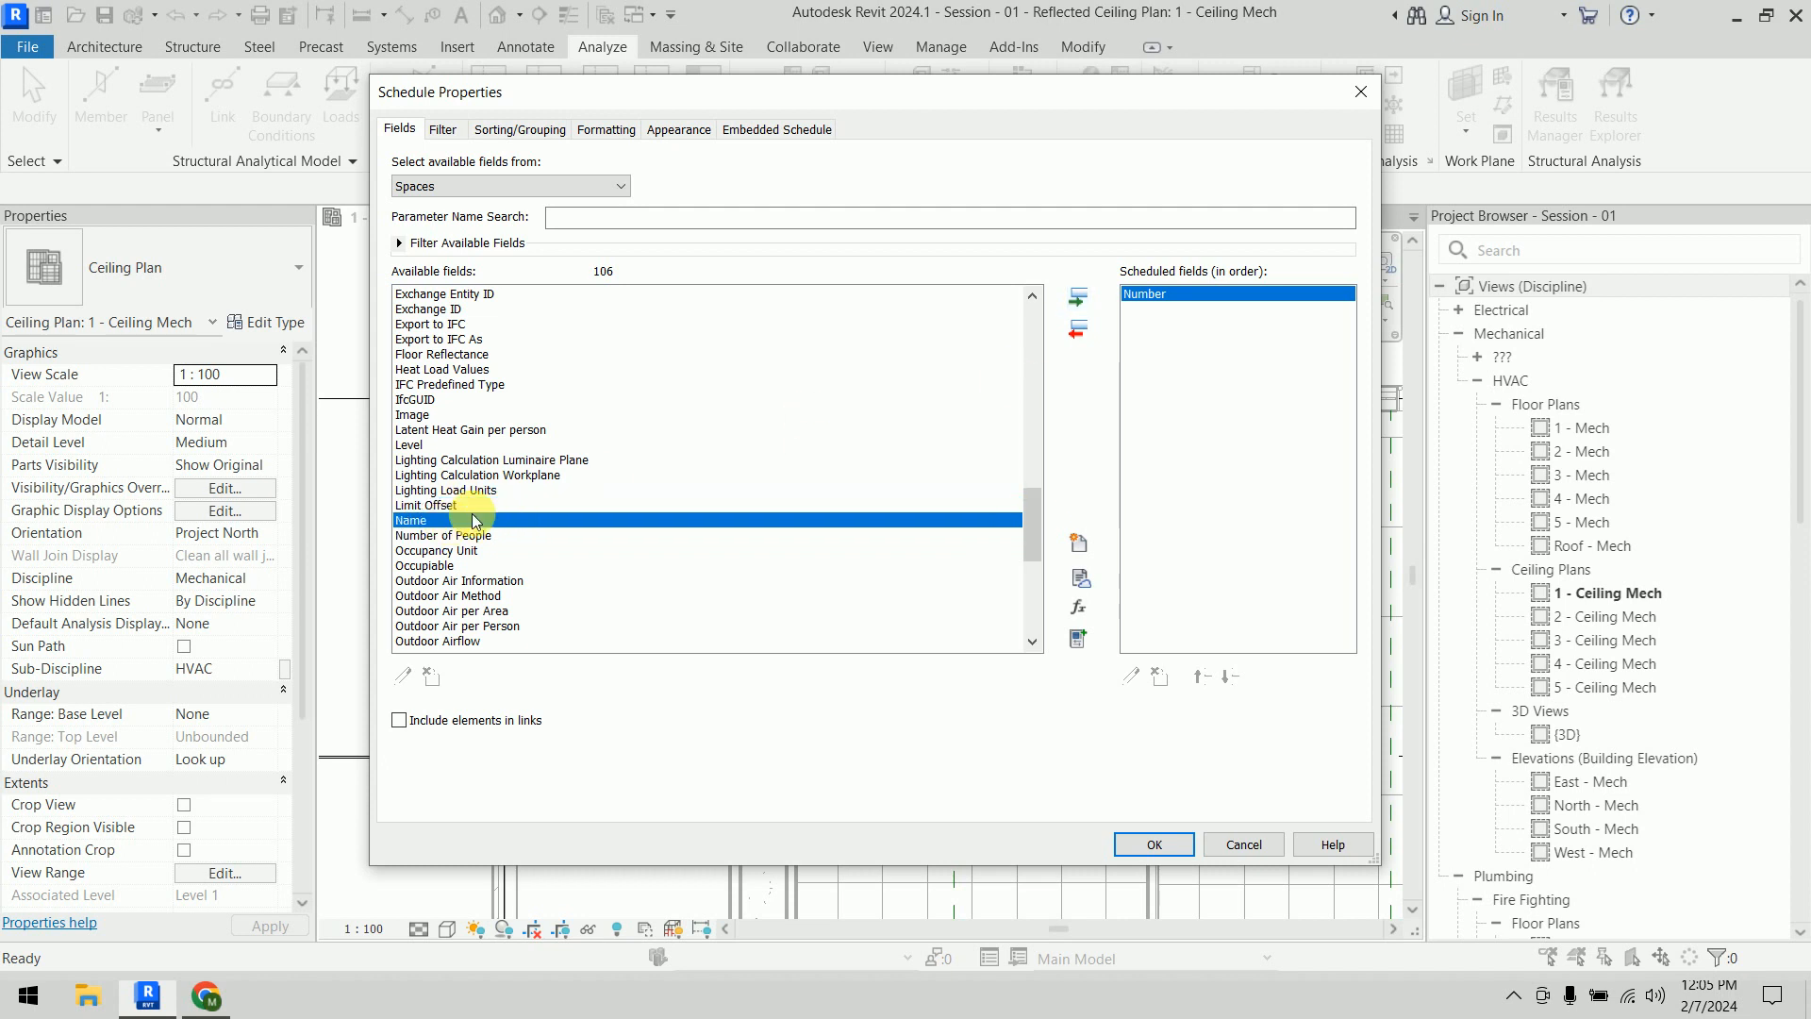
{"action": "left_click", "coordinate": [1080, 298]}
{"action": "mouse_move", "coordinate": [1026, 519]}
{"action": "left_mouse_down"}
{"action": "mouse_move", "coordinate": [1032, 596]}
{"action": "mouse_move", "coordinate": [1025, 505]}
{"action": "left_mouse_up"}
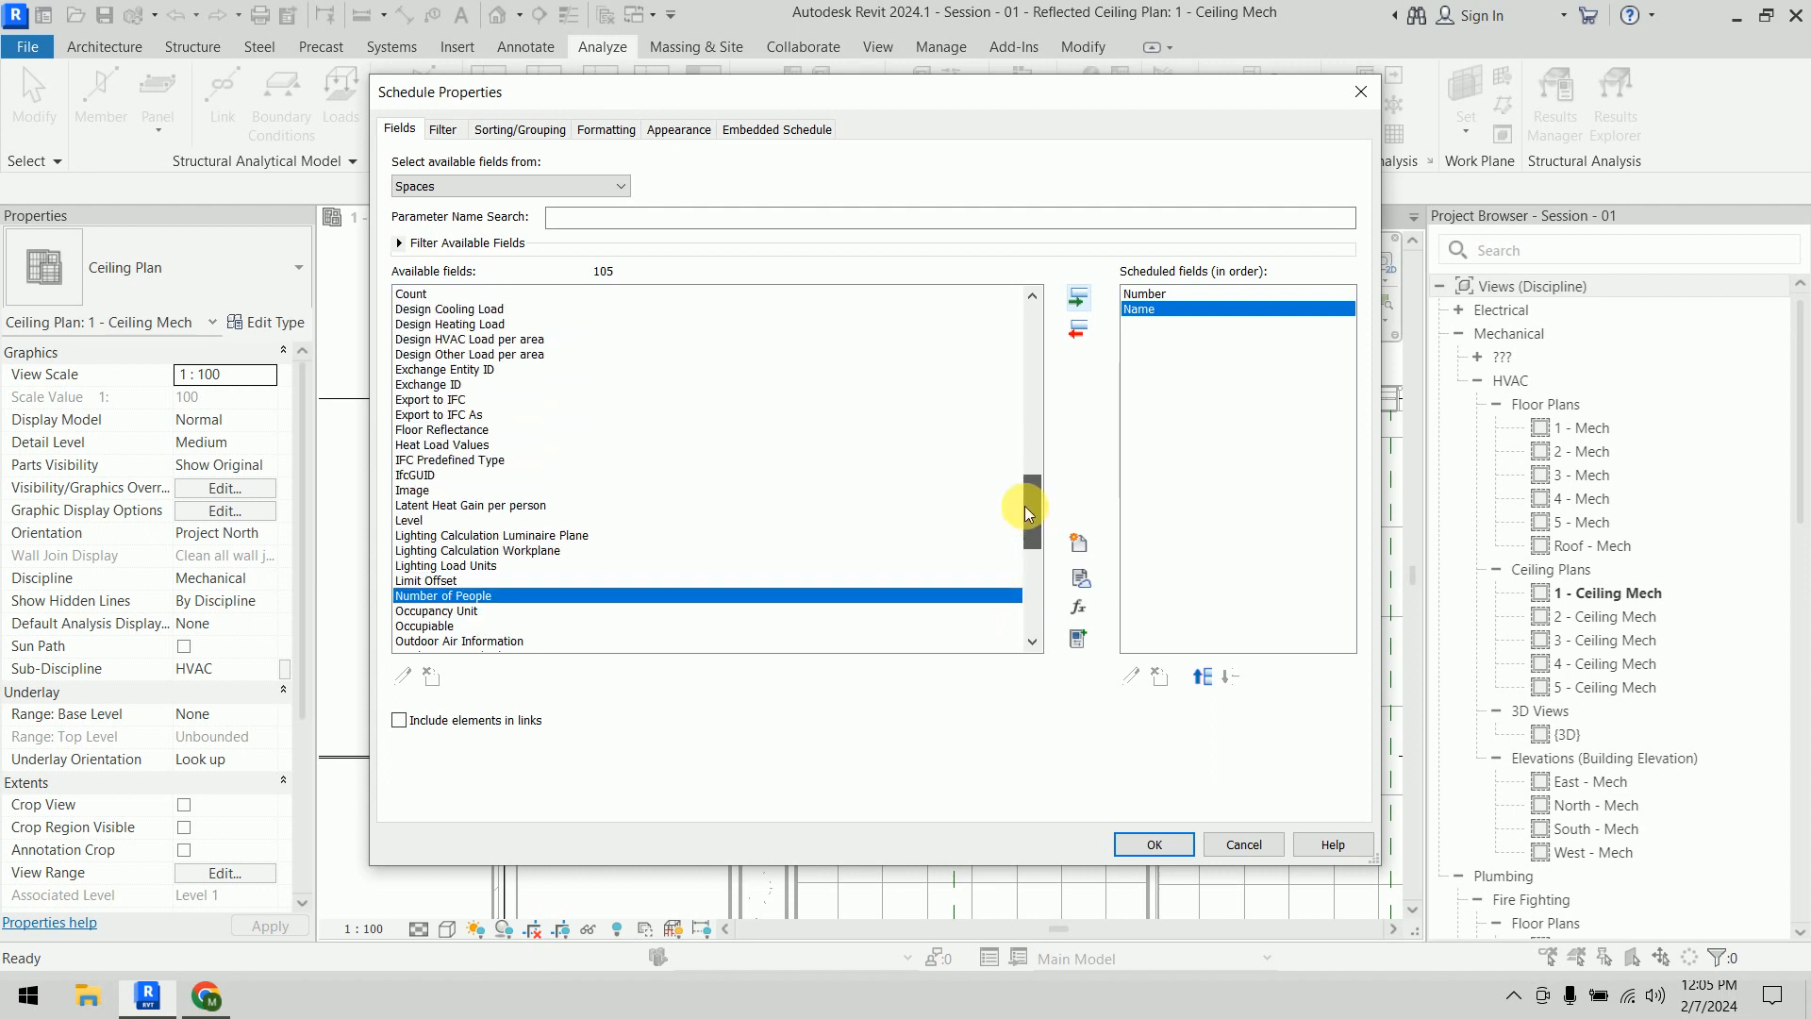
{"action": "left_click", "coordinate": [485, 520]}
{"action": "left_click", "coordinate": [1075, 300]}
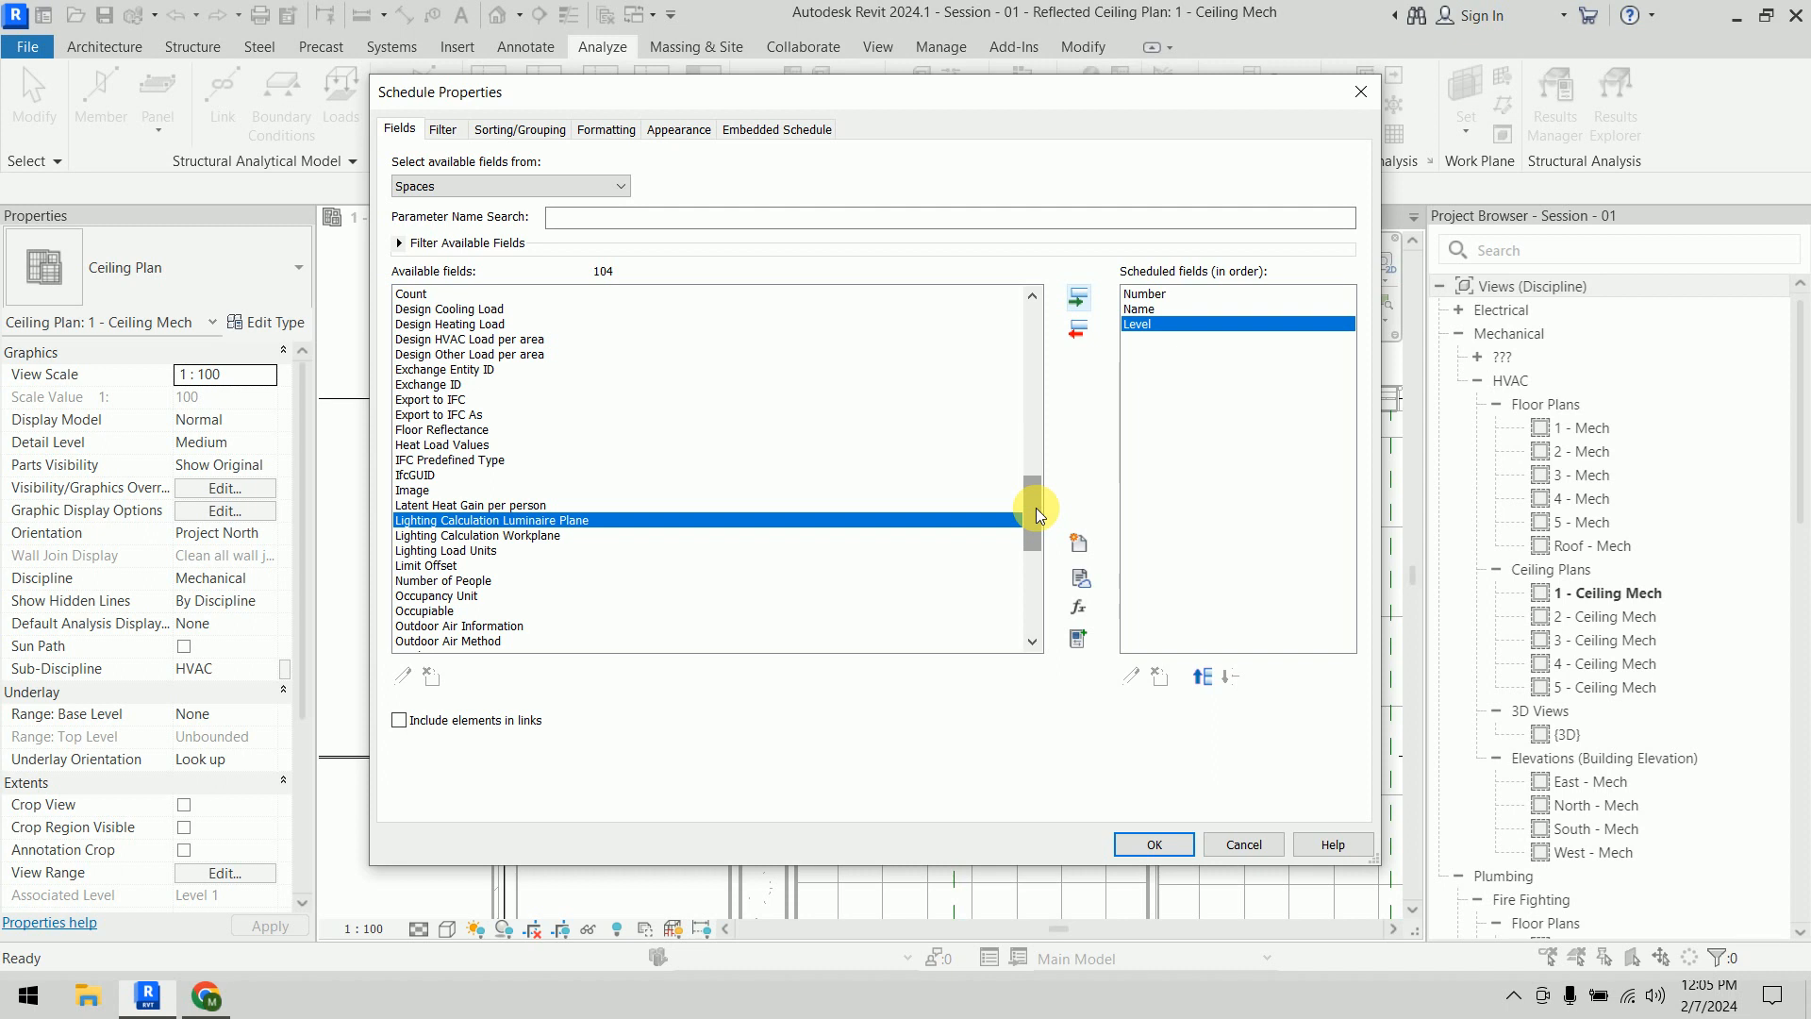
Add the Calculated Supply Airflow and Actual Supply Airflow fields to the schedule after Level
{"action": "left_click_drag", "start_coordinate": [1035, 514], "coordinate": [1006, 476]}
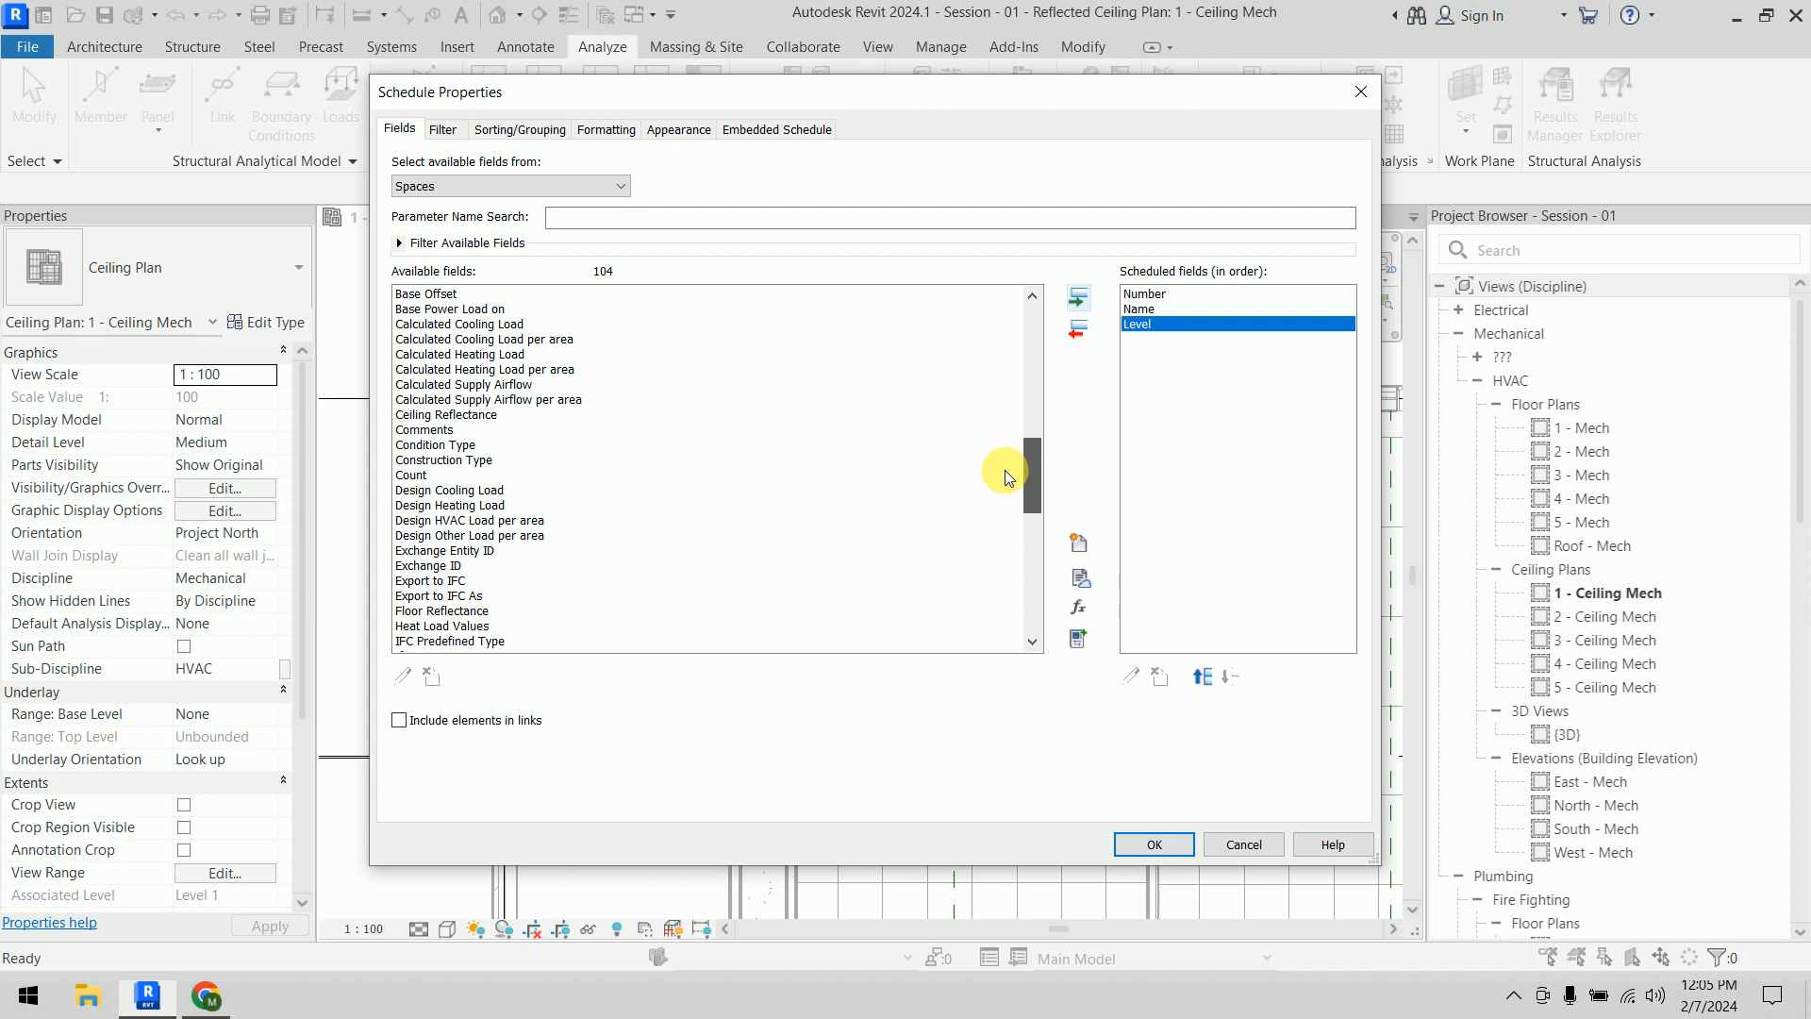
{"action": "left_click", "coordinate": [566, 385]}
{"action": "left_click", "coordinate": [1080, 300]}
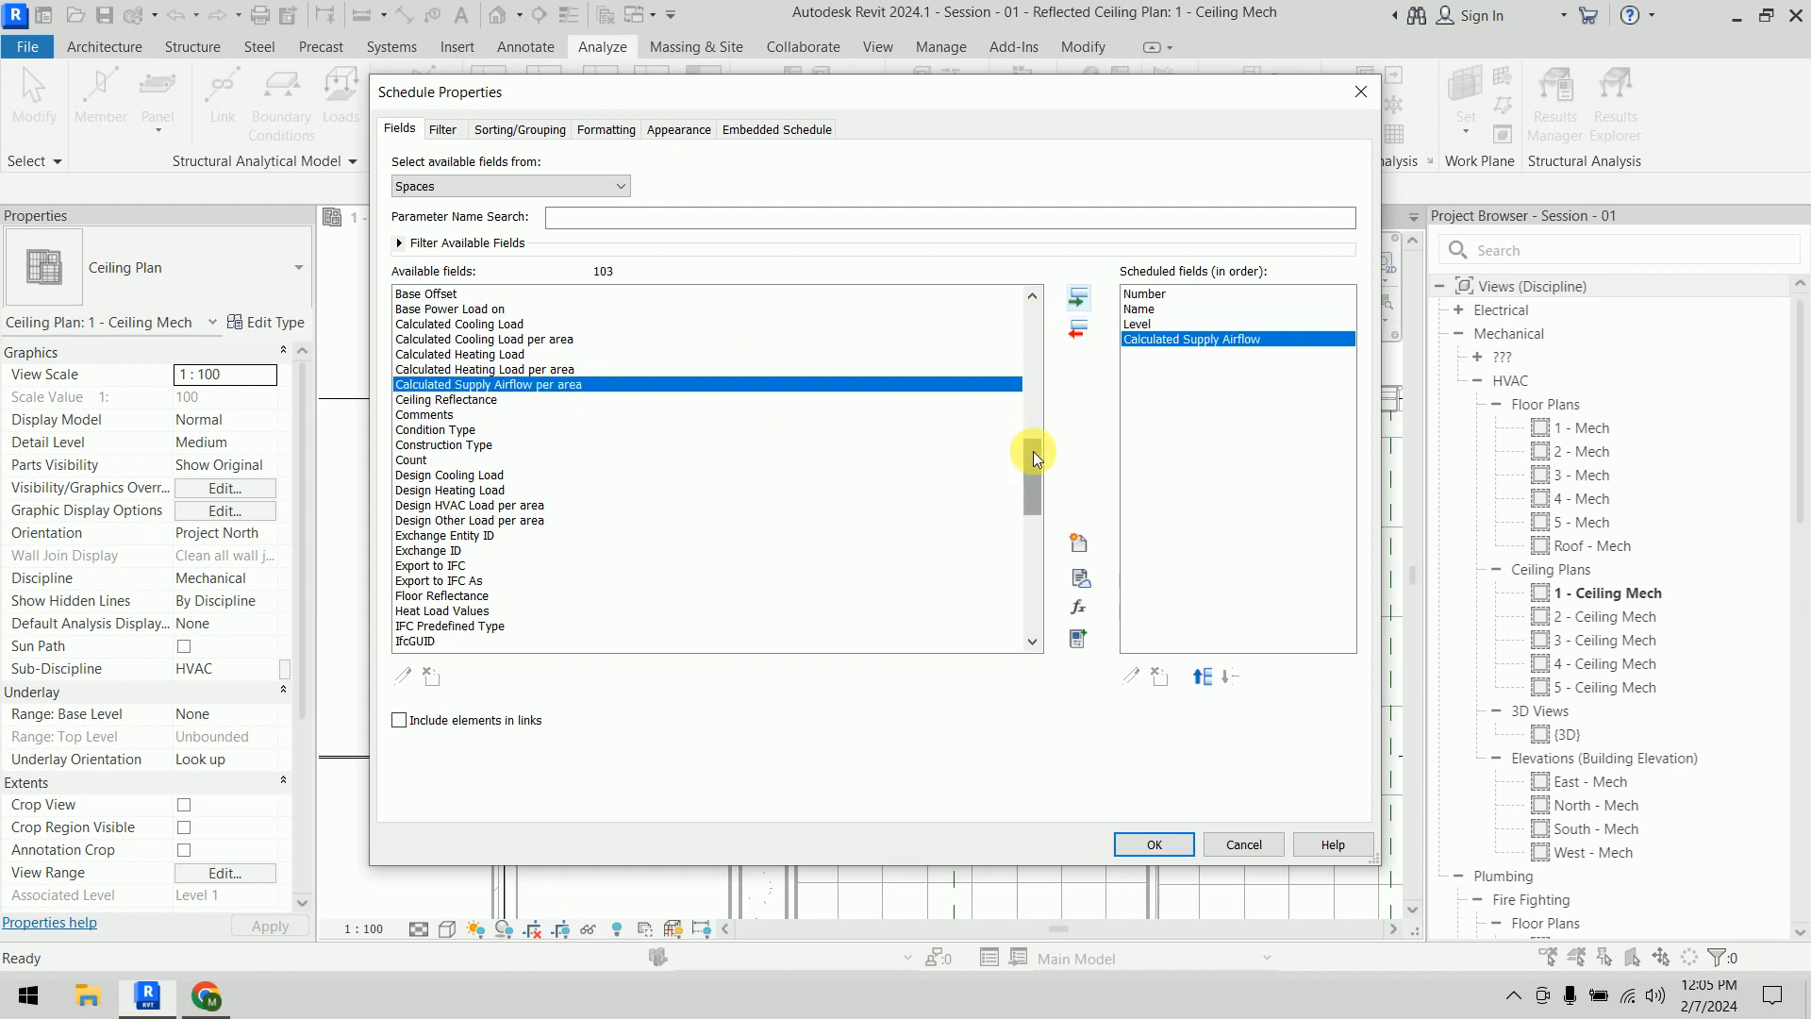
{"action": "left_click_drag", "start_coordinate": [1033, 450], "coordinate": [1032, 351]}
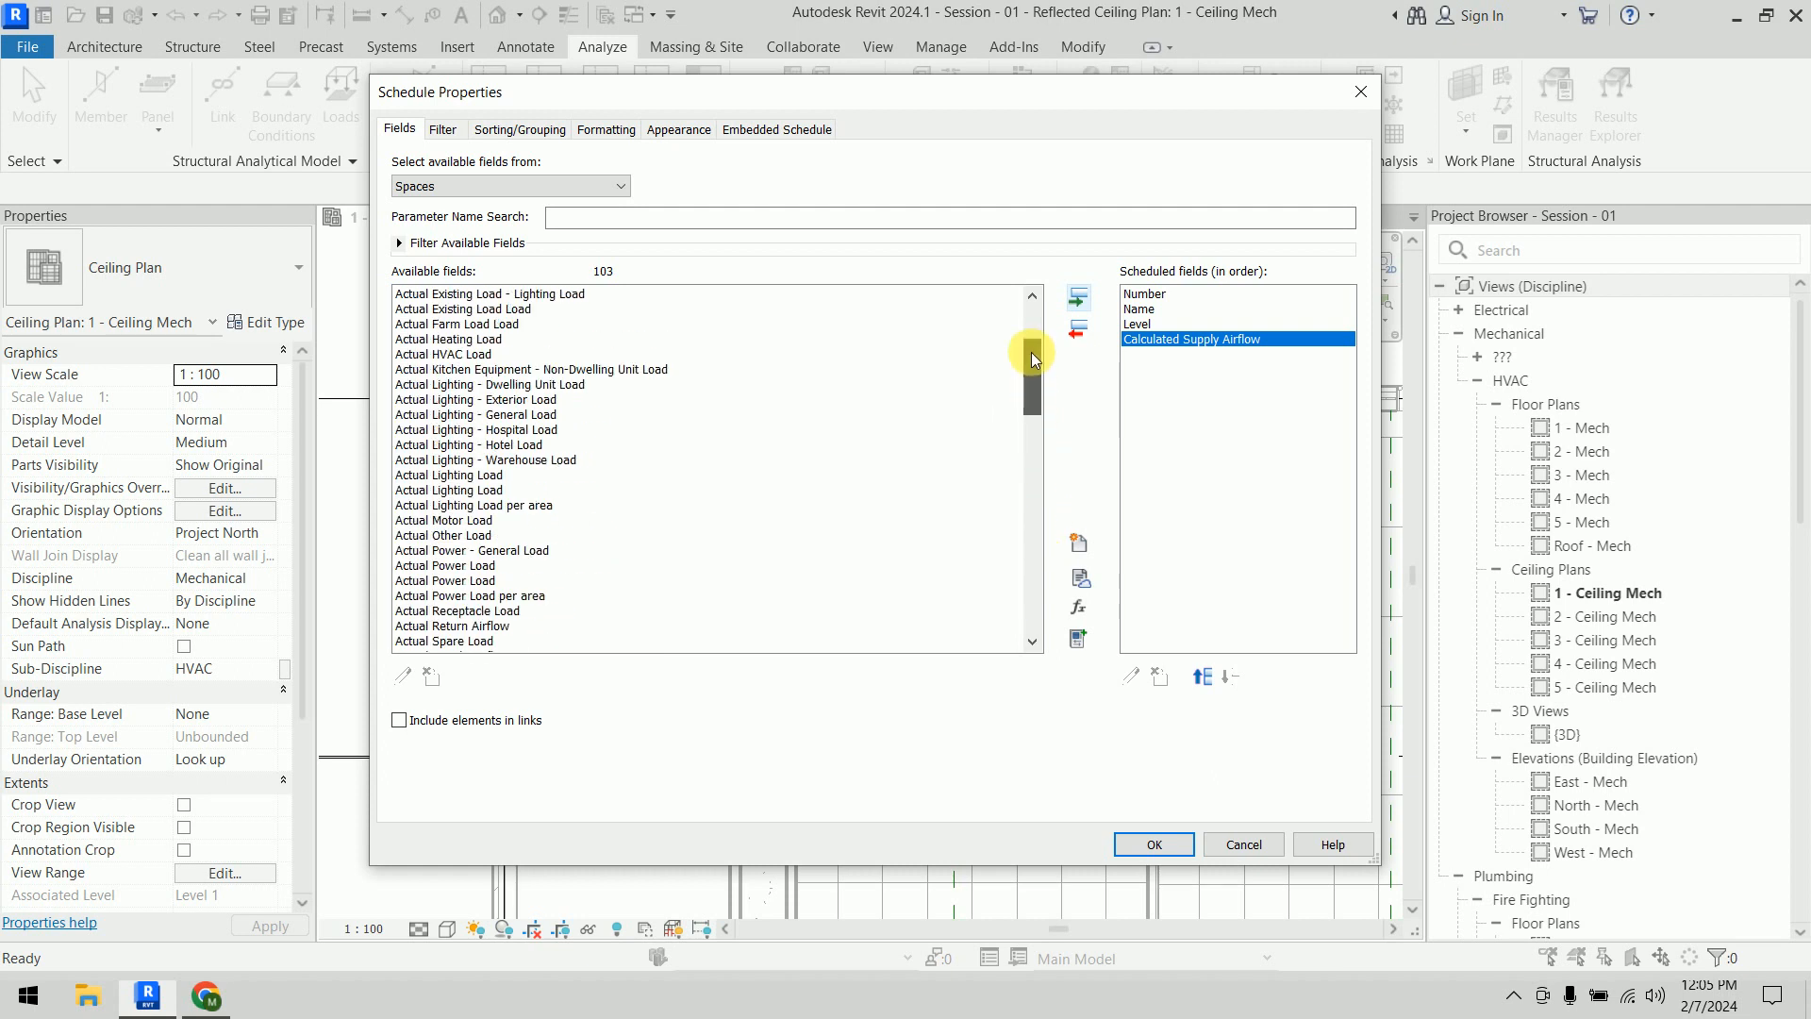
{"action": "left_click_drag", "start_coordinate": [1031, 353], "coordinate": [1032, 362]}
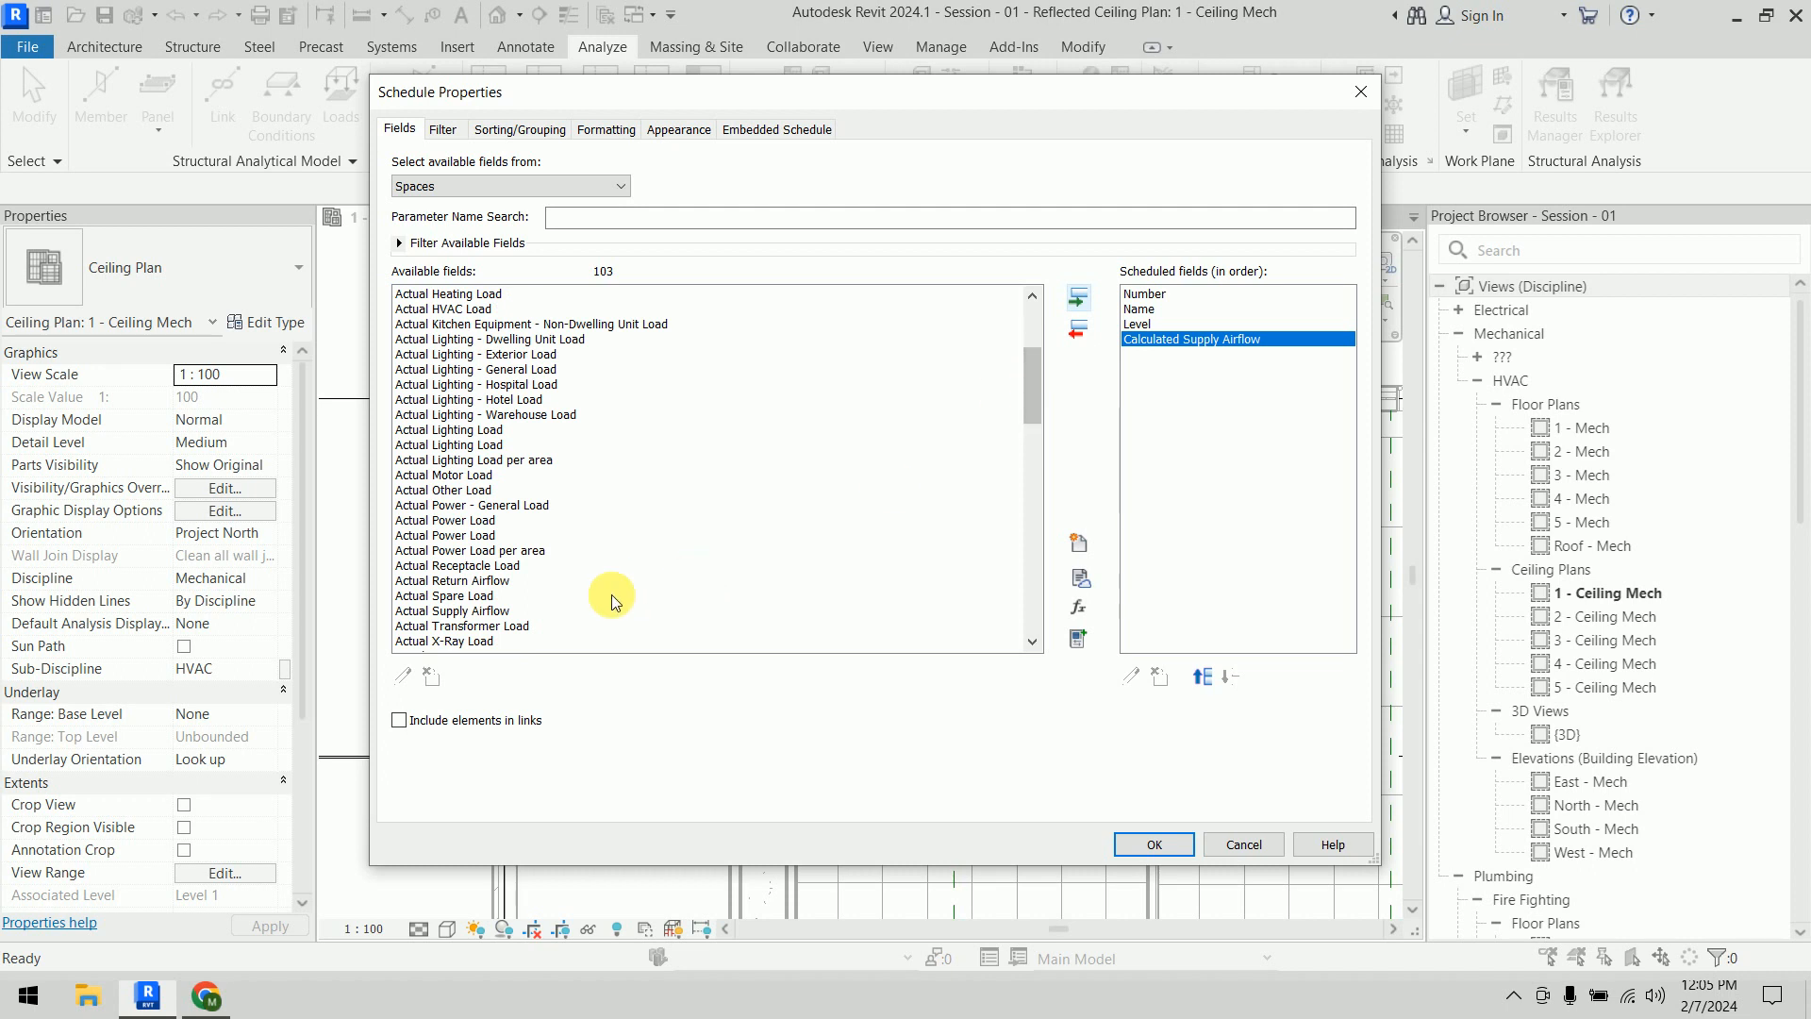
{"action": "left_click", "coordinate": [503, 611]}
{"action": "left_click", "coordinate": [1077, 298]}
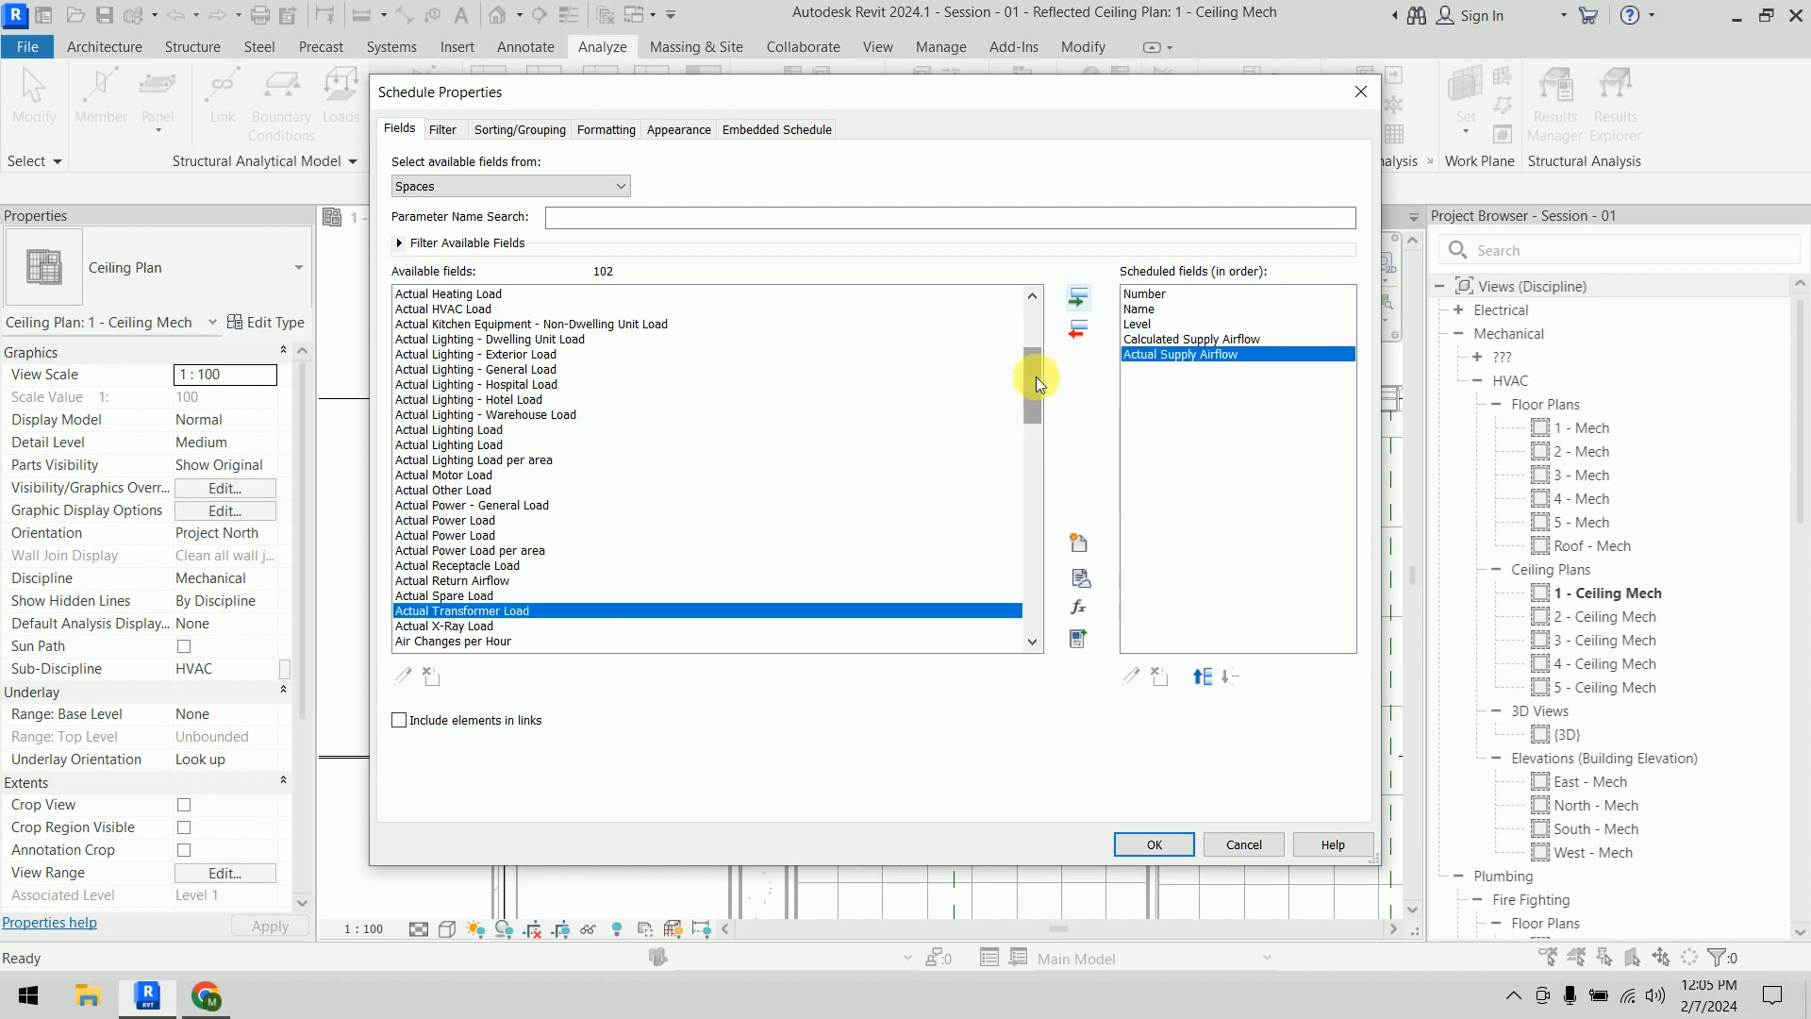
{"action": "left_click_drag", "start_coordinate": [1038, 382], "coordinate": [1039, 302]}
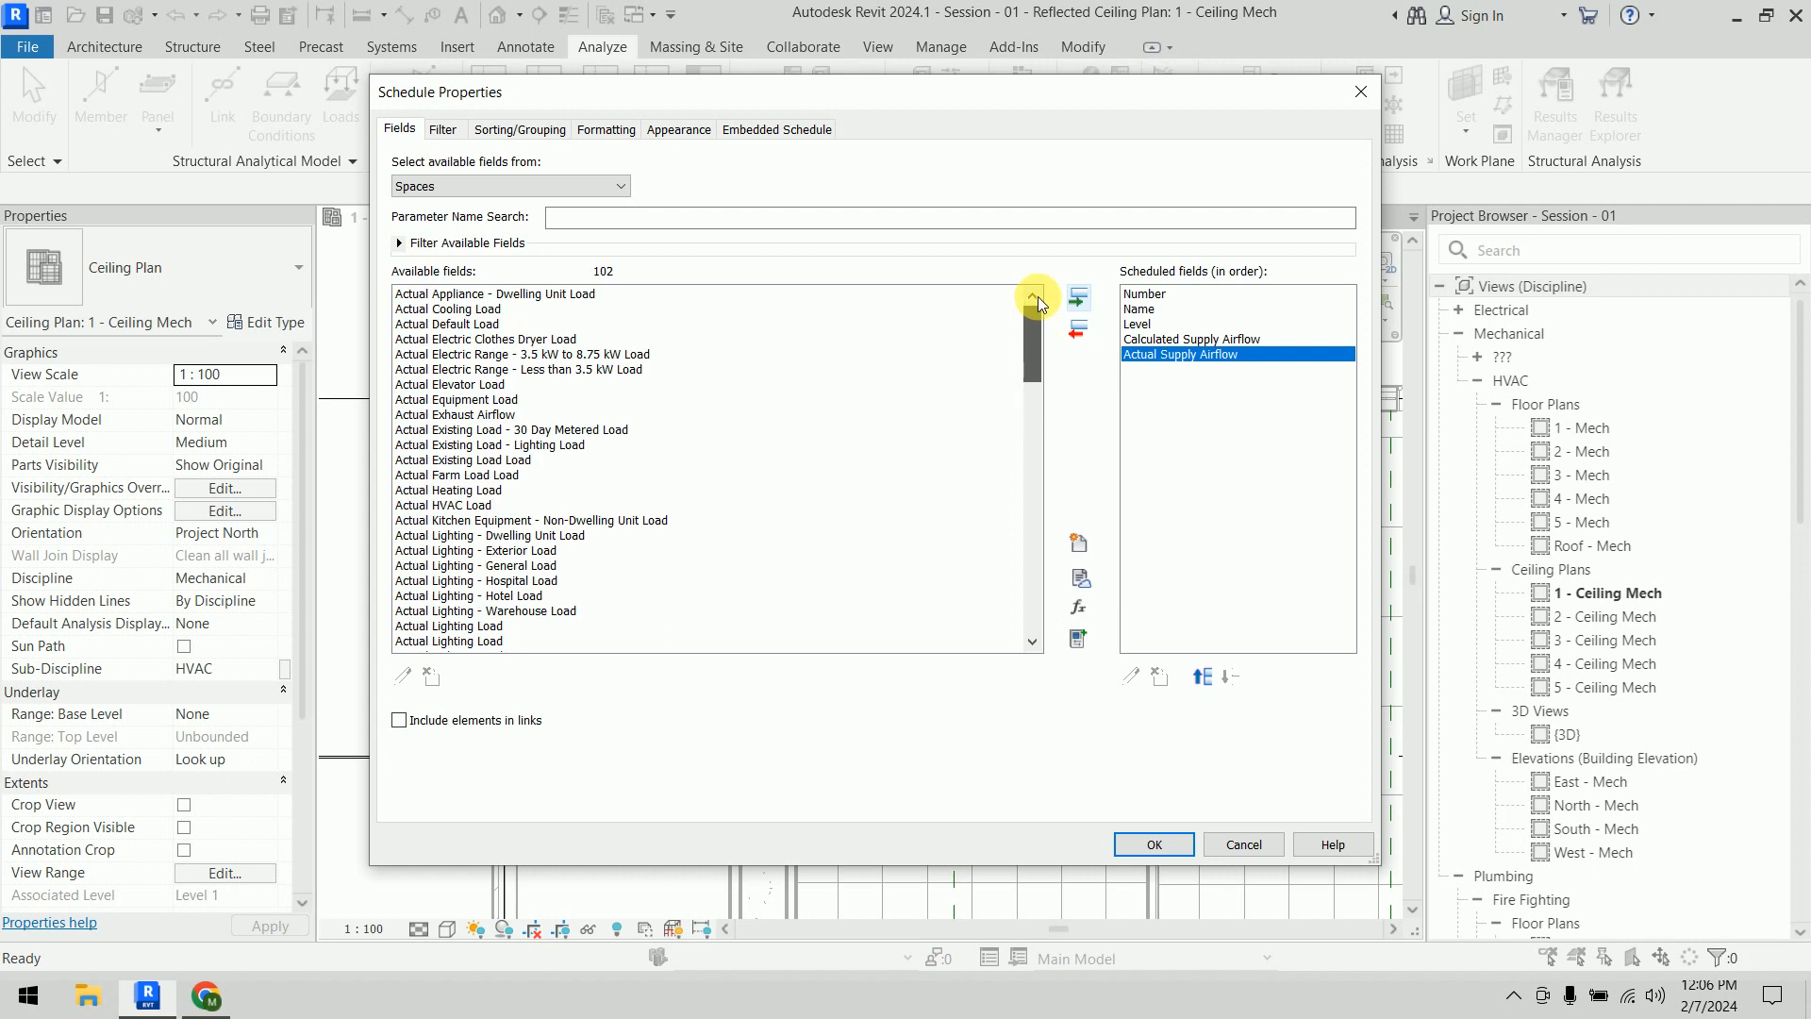
{"action": "left_click", "coordinate": [1196, 340]}
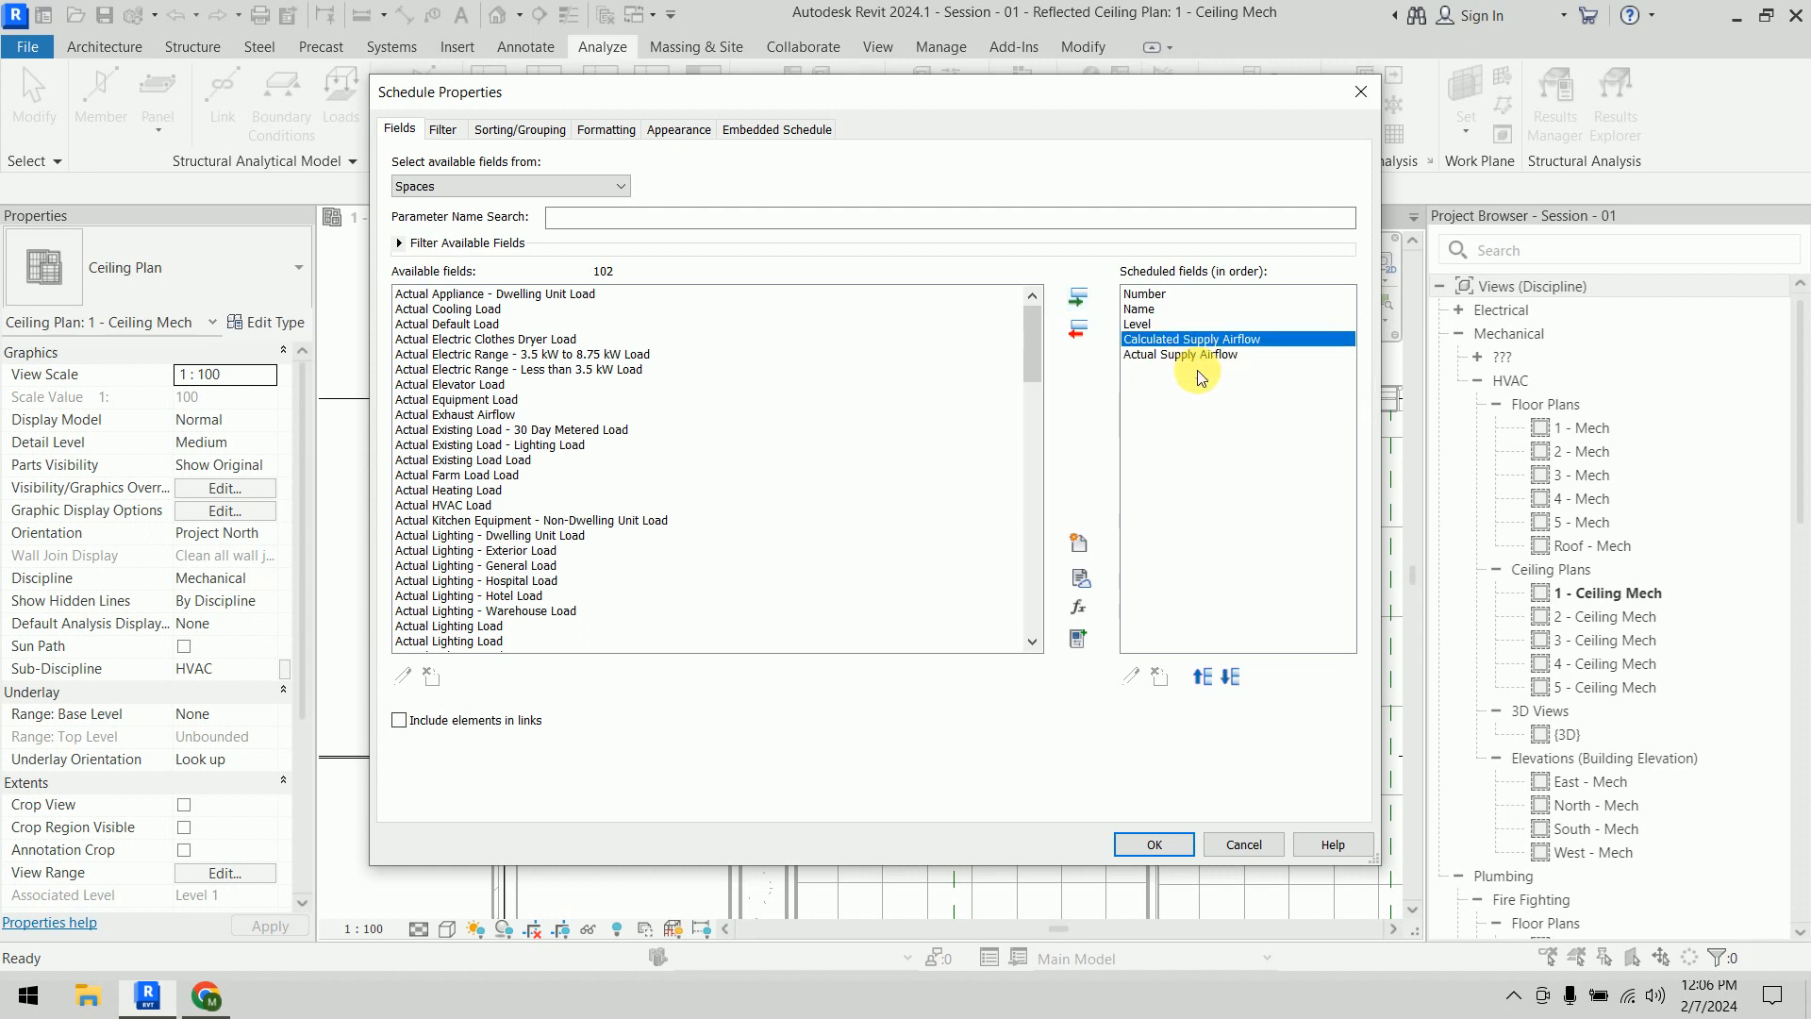
{"action": "left_click", "coordinate": [1196, 355]}
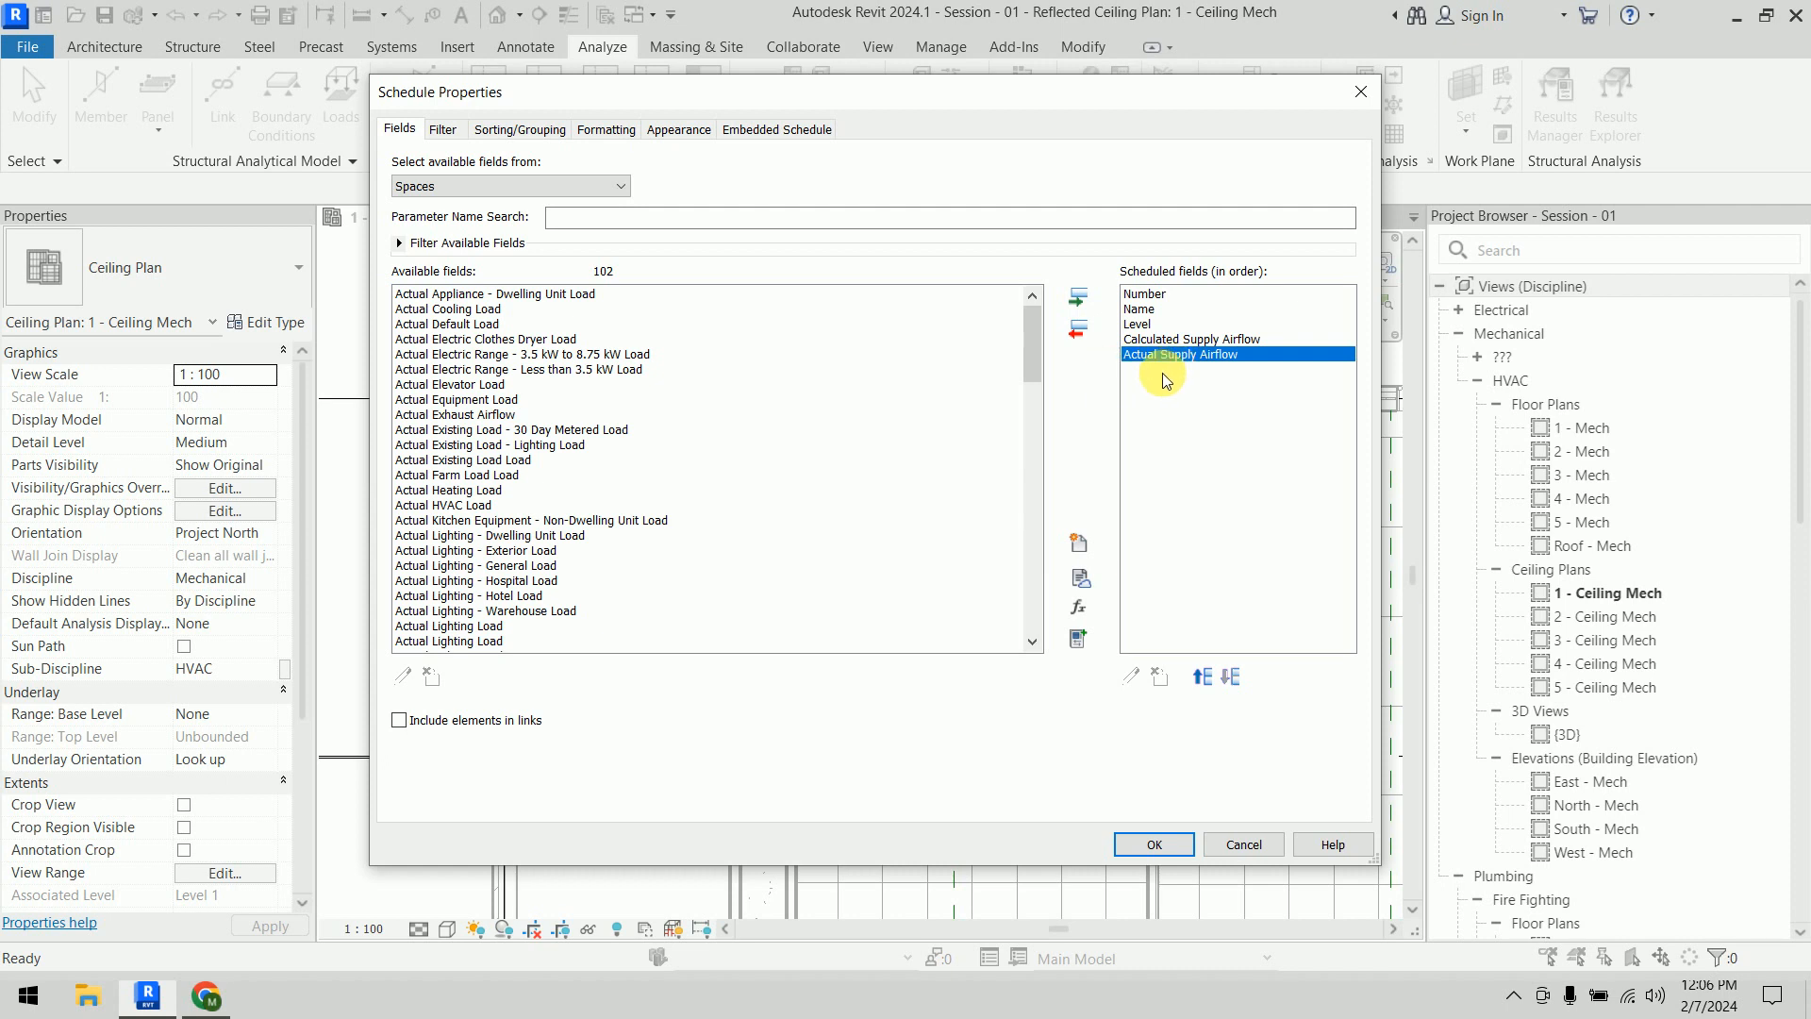
Start a formula-based calculated value named Difference in the schedule, using the HVAC discipline and the Air Flow type
{"action": "left_click", "coordinate": [1080, 607]}
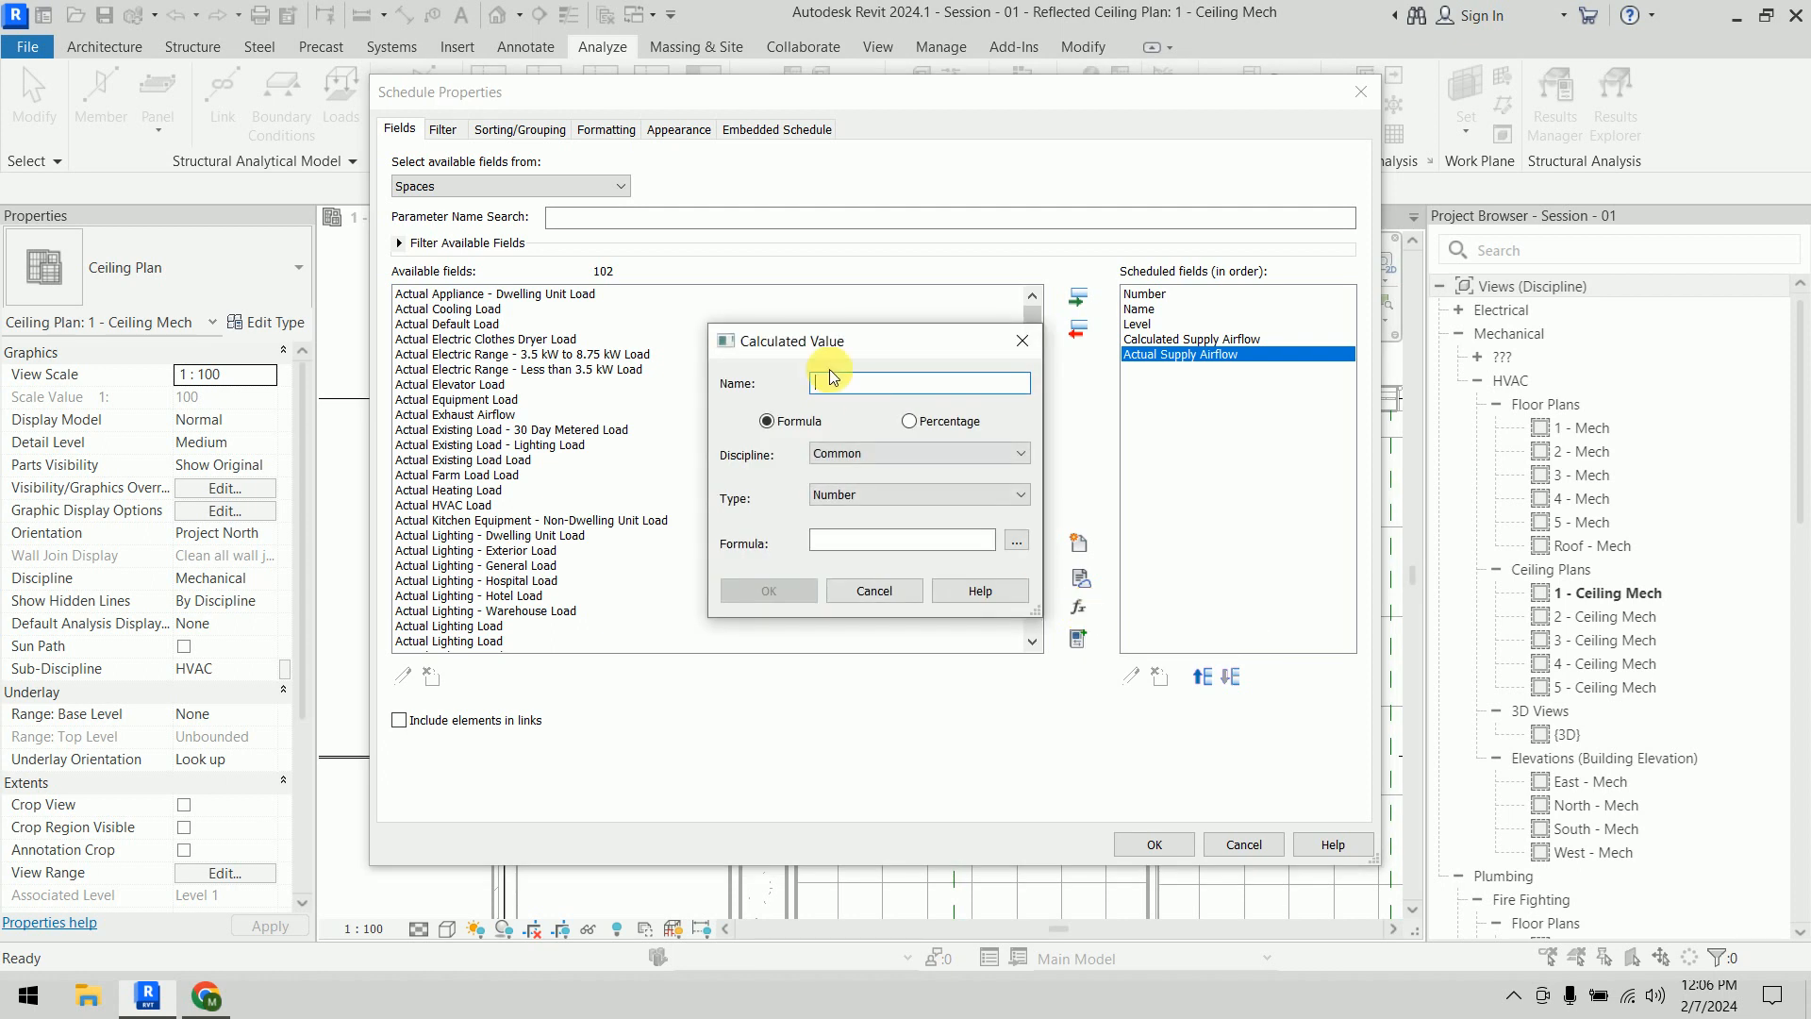
{"action": "type", "text": "Differ"}
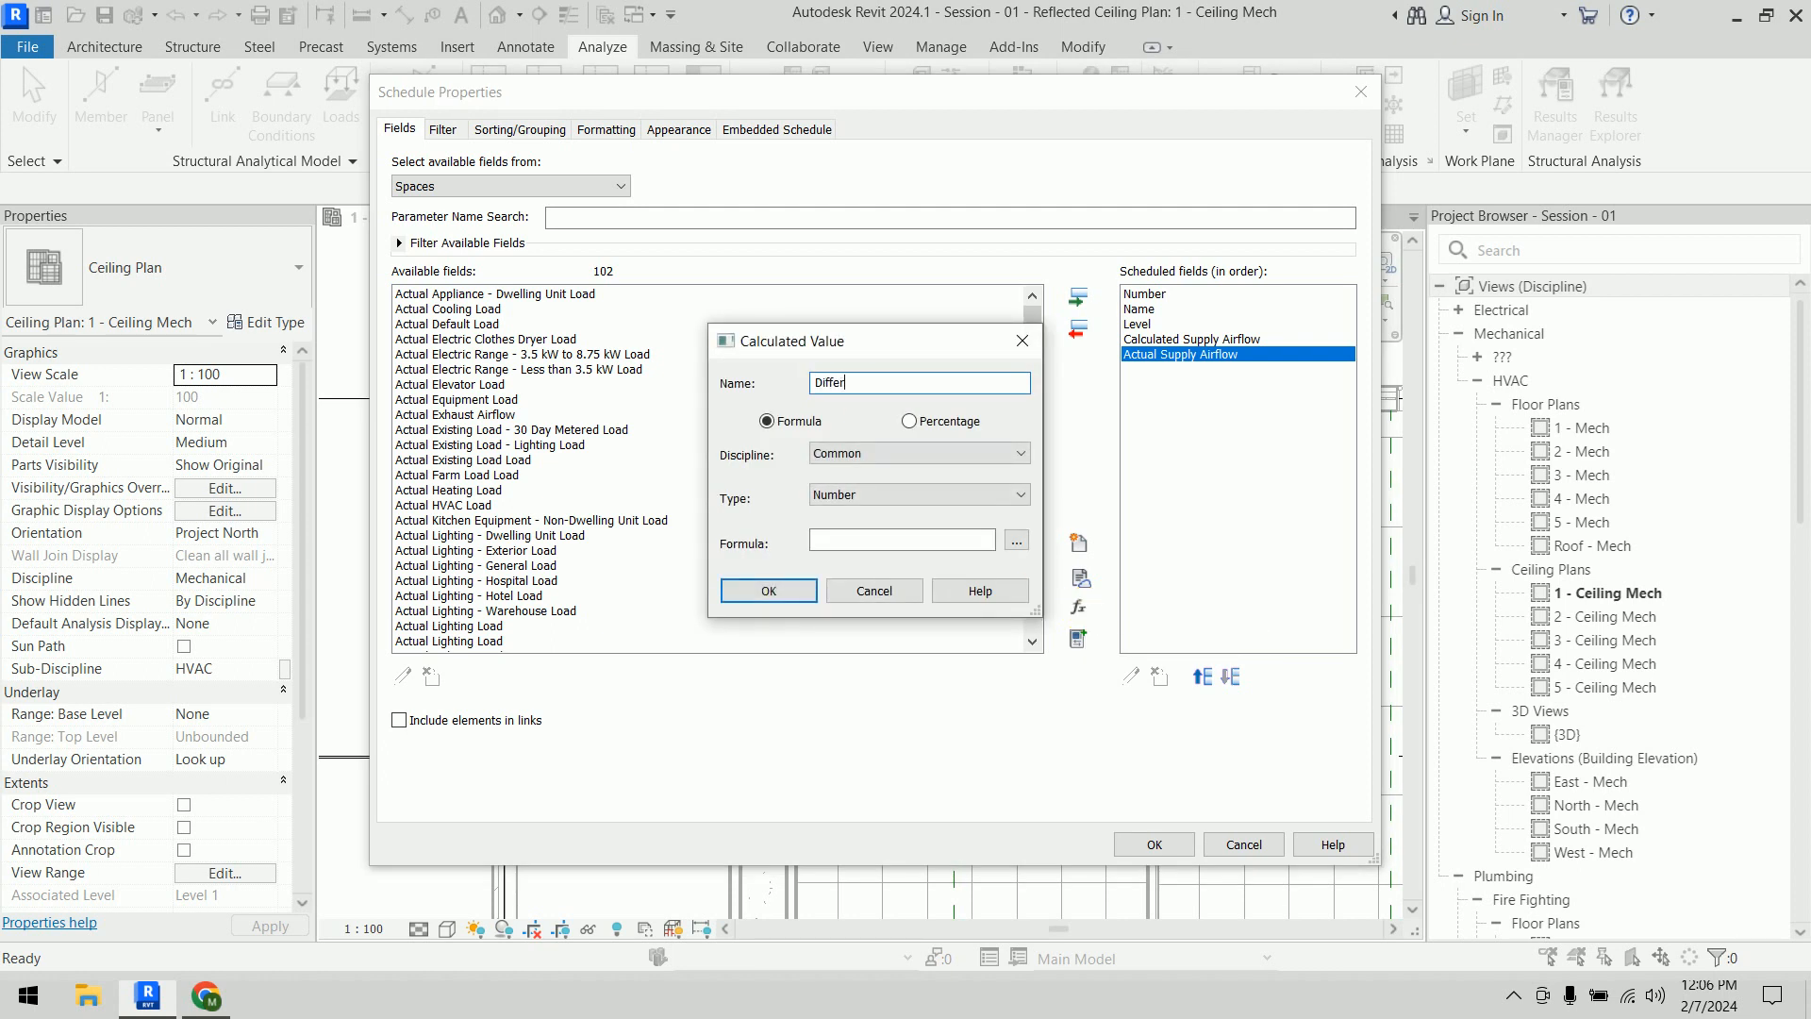
{"action": "type", "text": "ence"}
{"action": "left_click", "coordinate": [937, 456]}
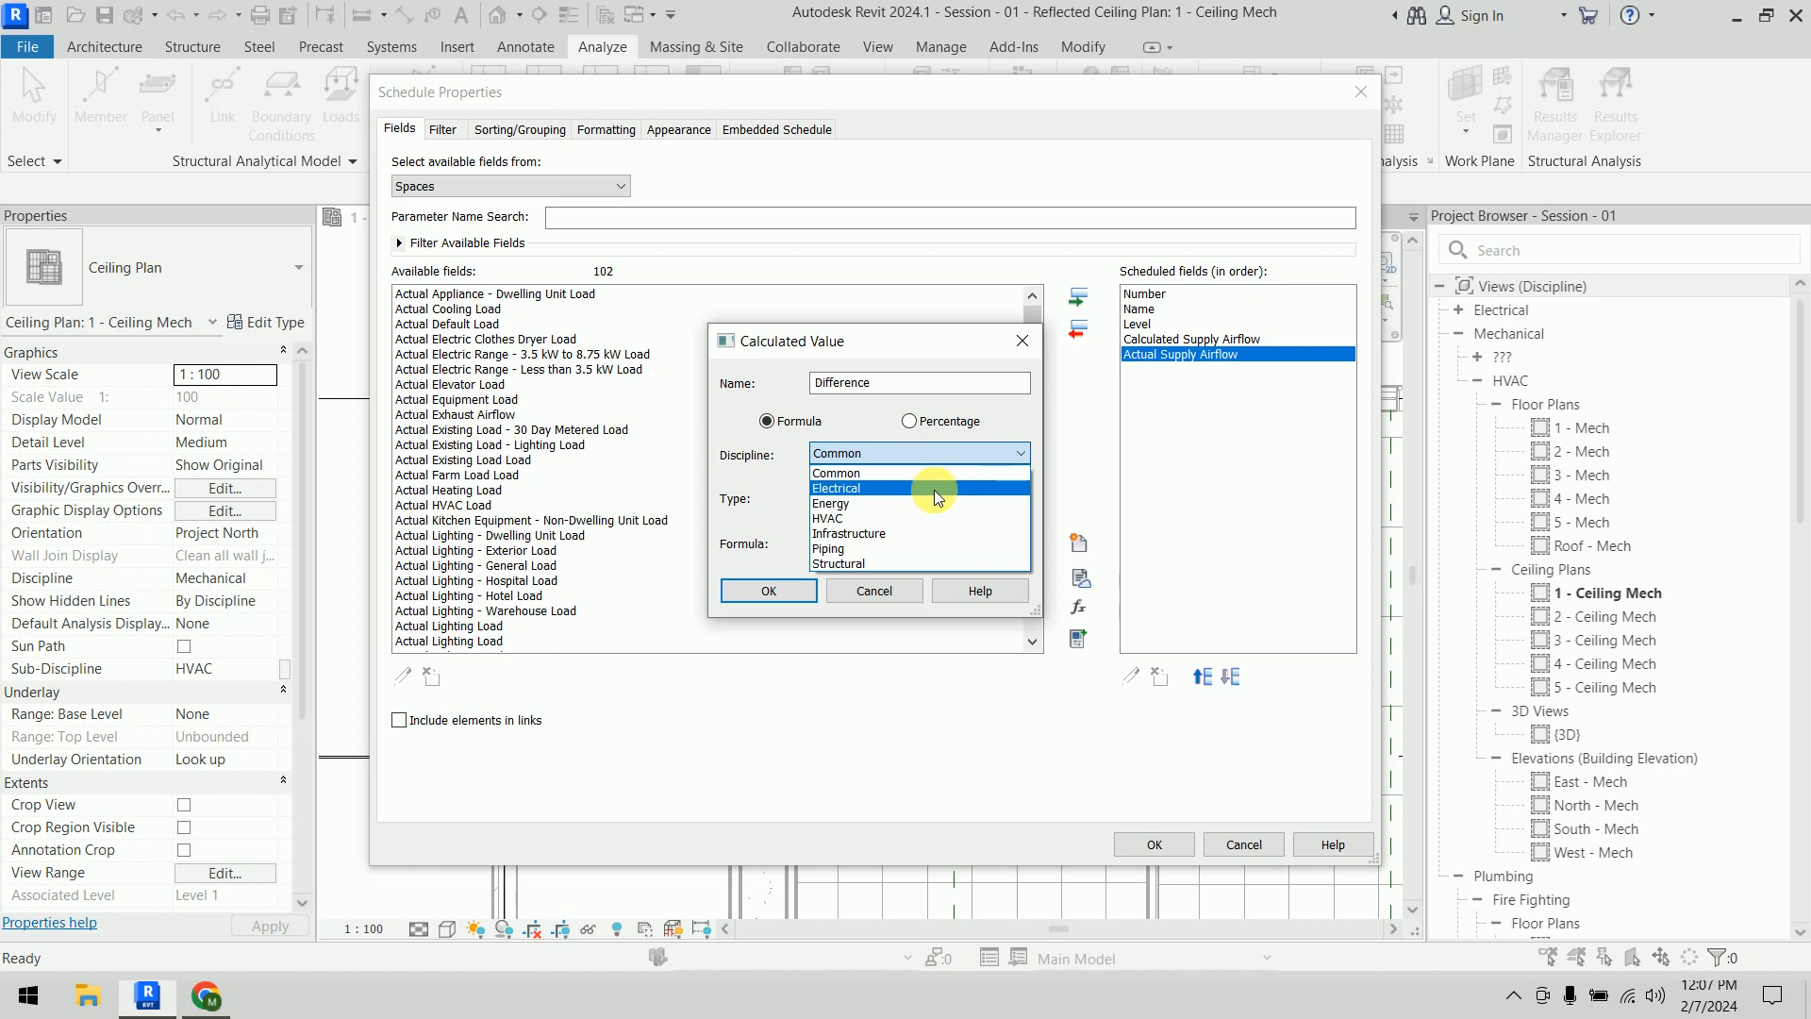
{"action": "left_click", "coordinate": [919, 519]}
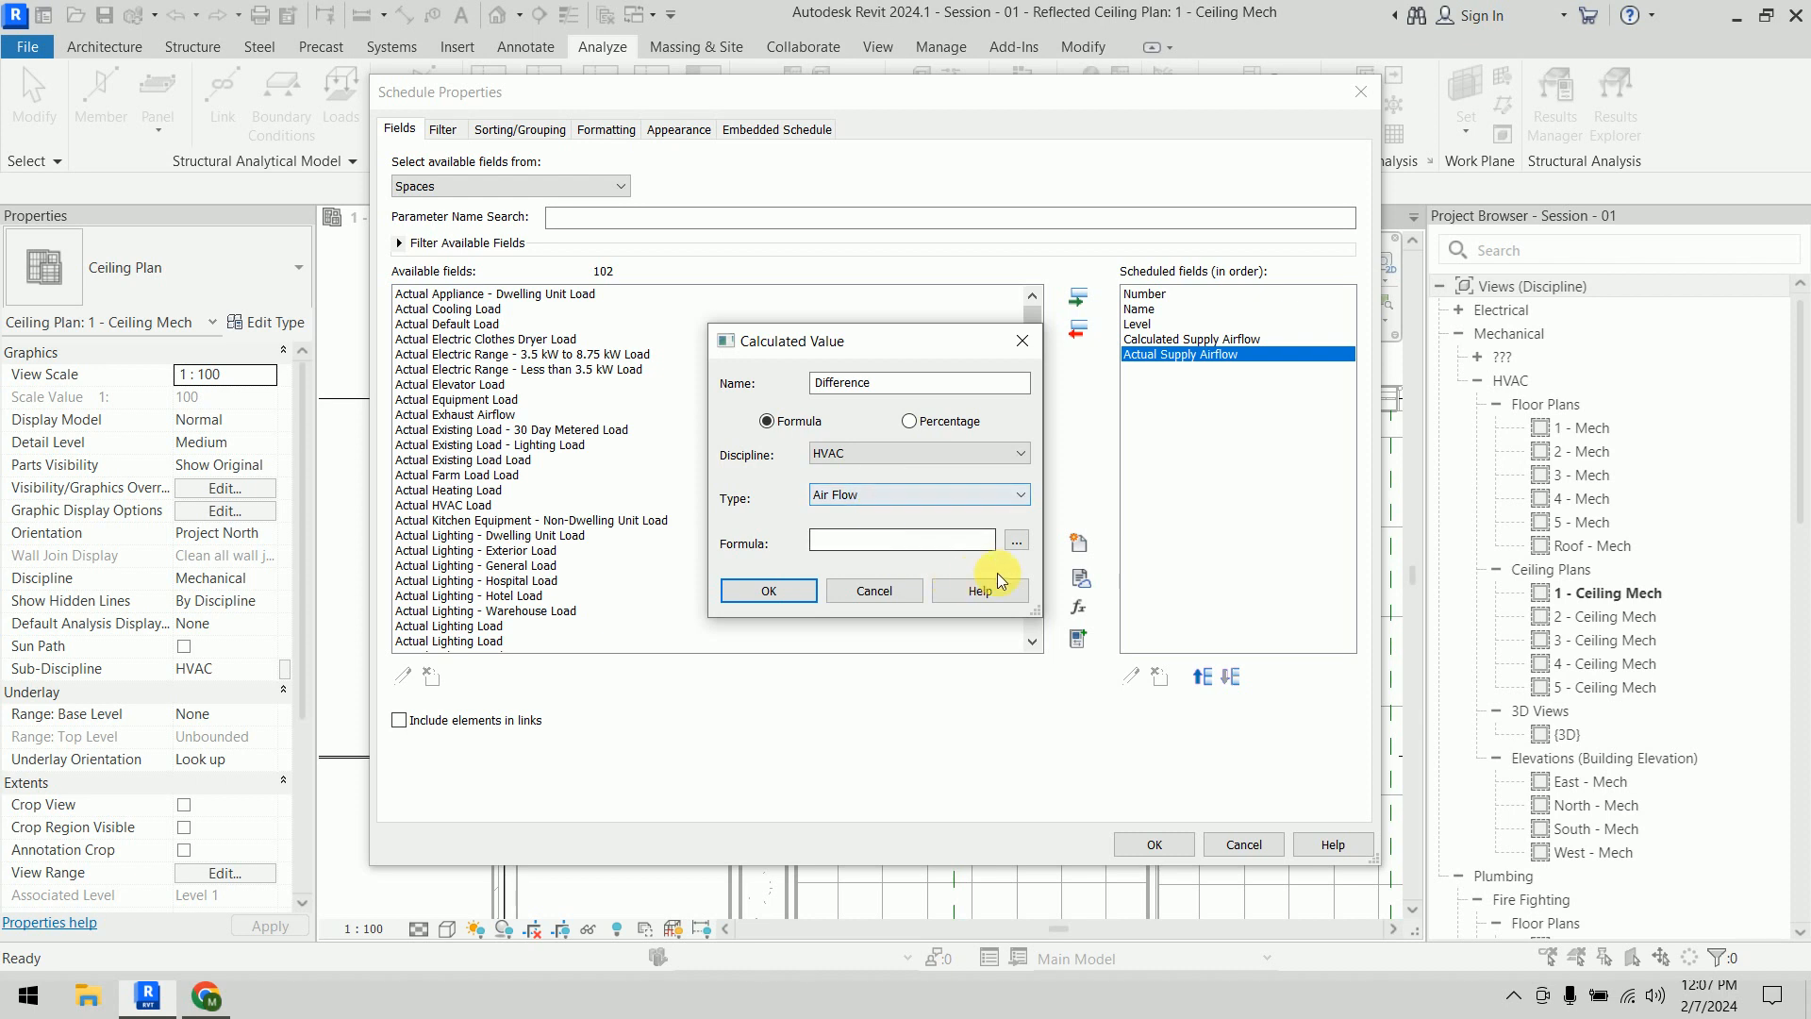
Set the Difference formula to Actual Supply Airflow-Calculated Supply Airflow, and generate the schedule with this field
{"action": "left_click", "coordinate": [1016, 540]}
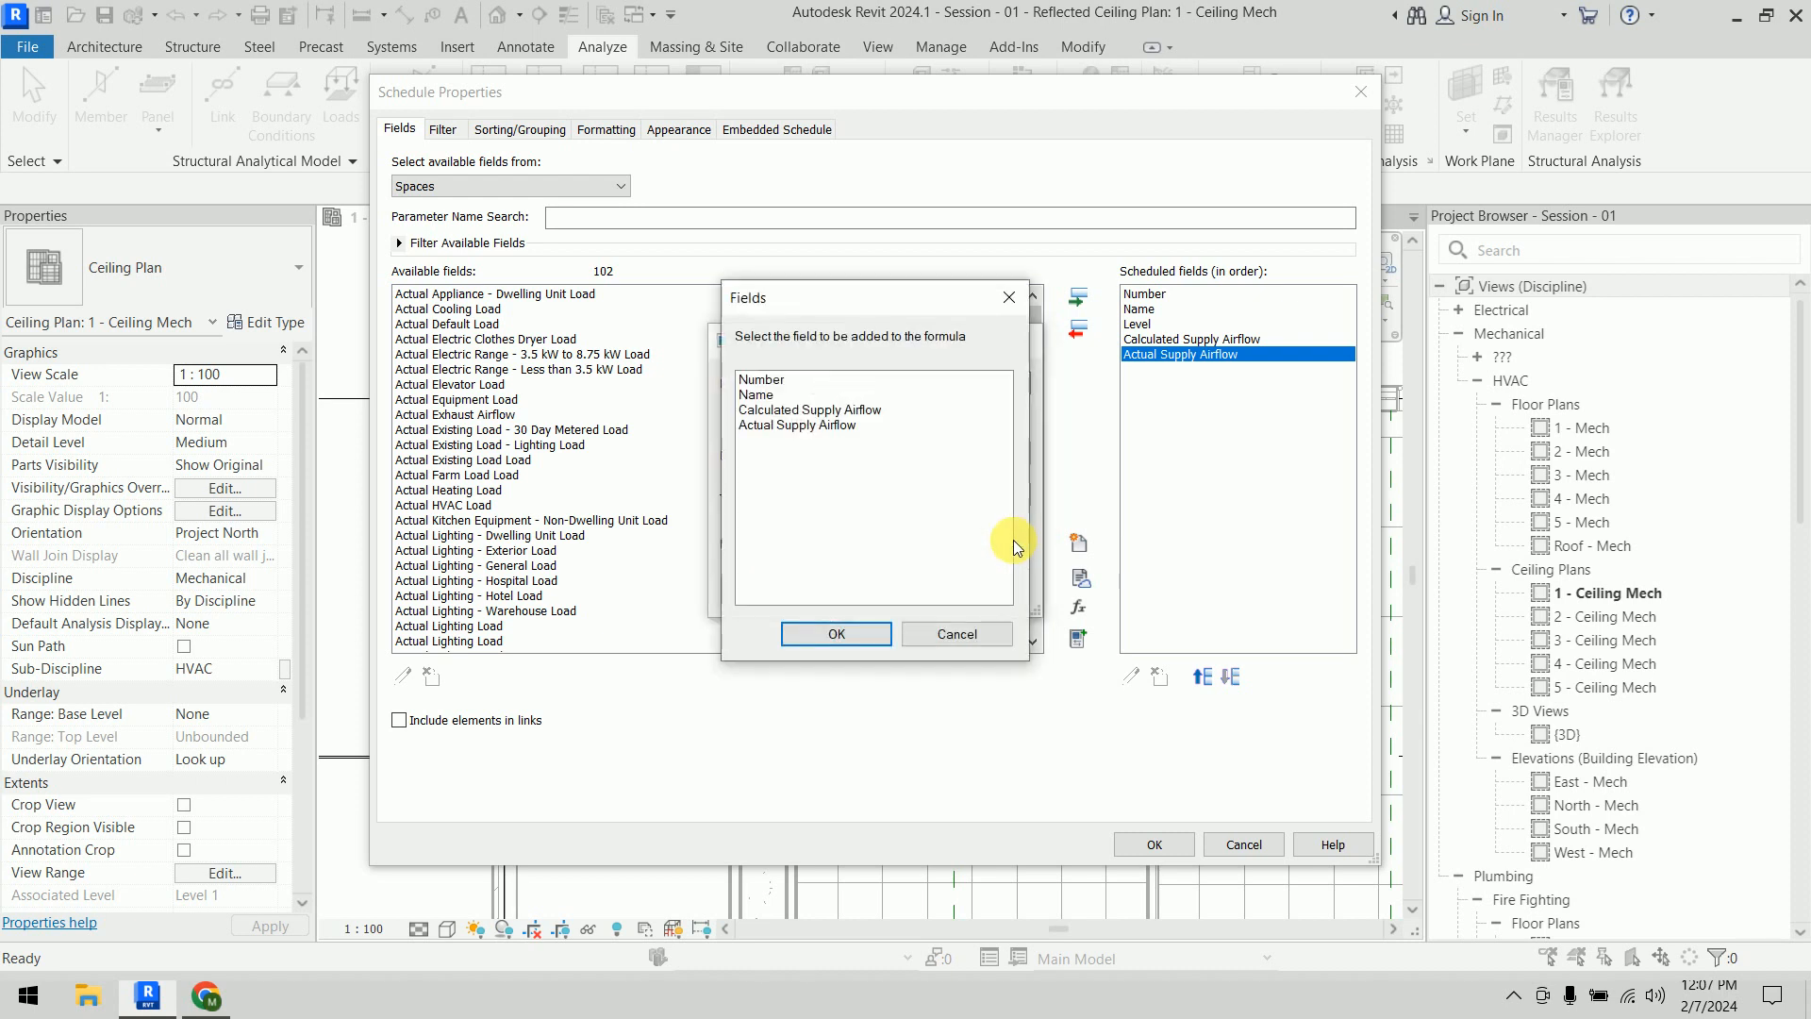
{"action": "left_click", "coordinate": [802, 426]}
{"action": "left_click", "coordinate": [846, 634]}
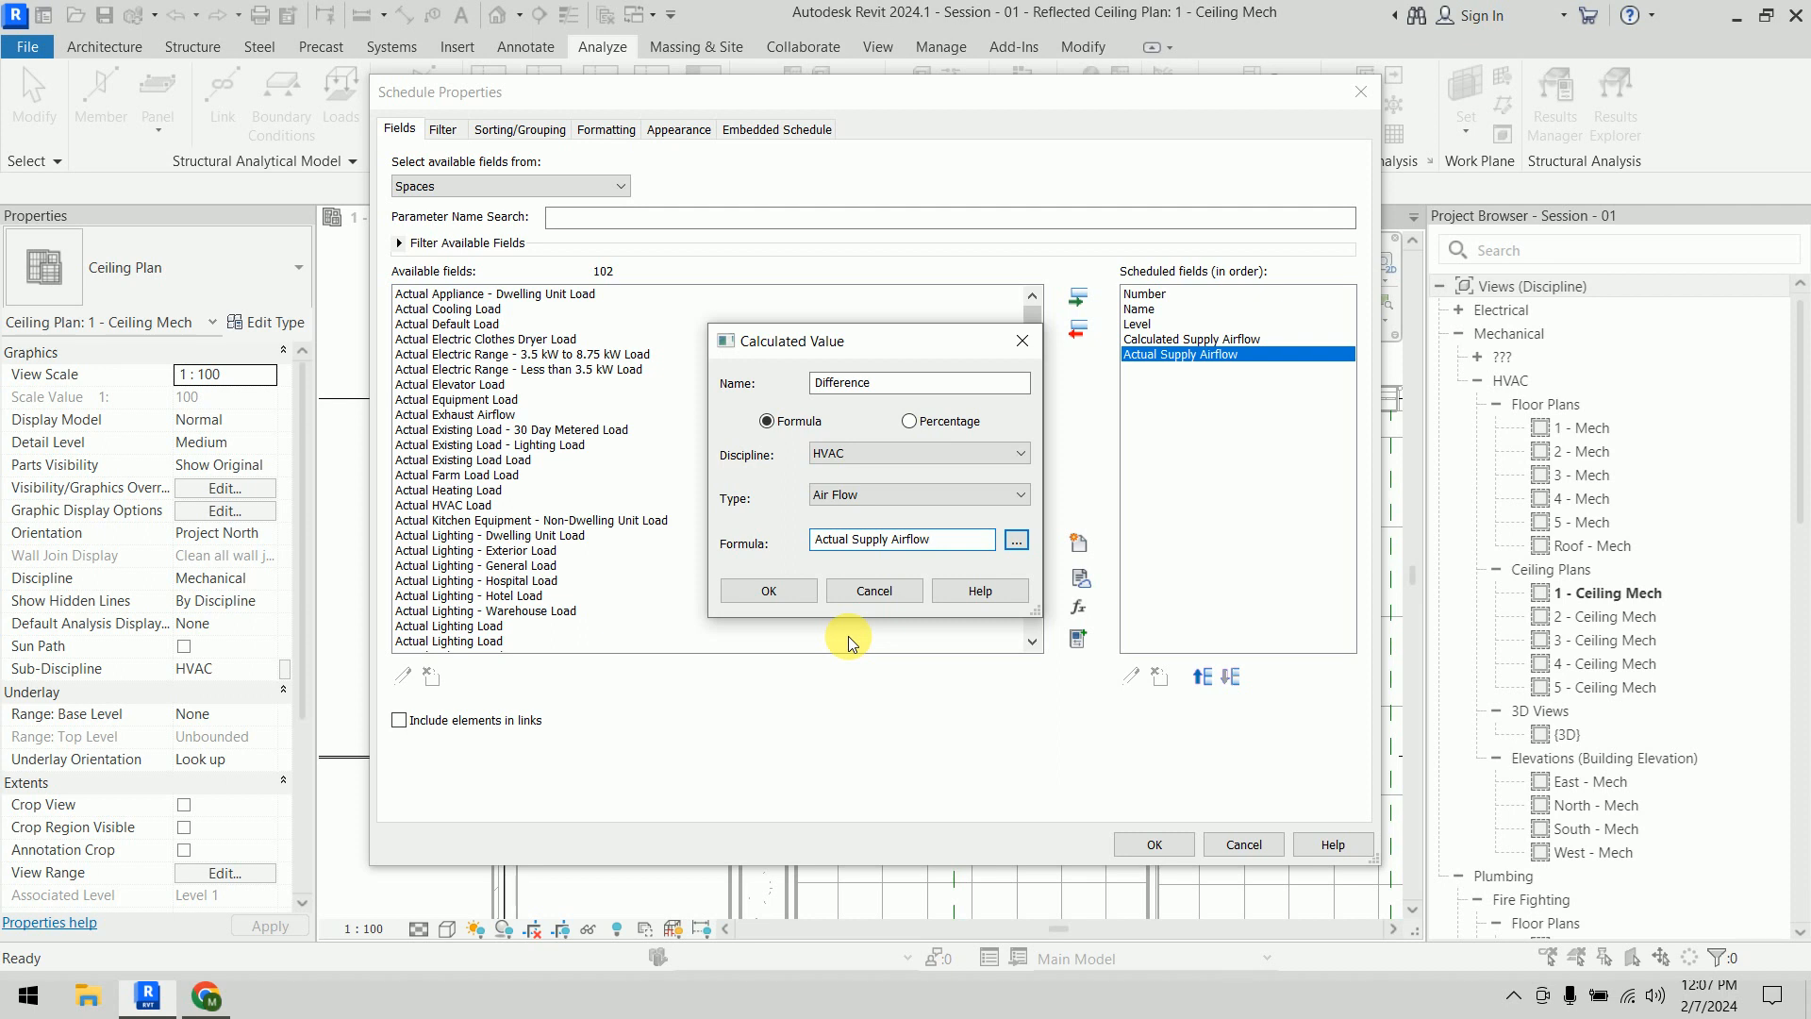
{"action": "type", "text": "-"}
{"action": "left_click", "coordinate": [1015, 540]}
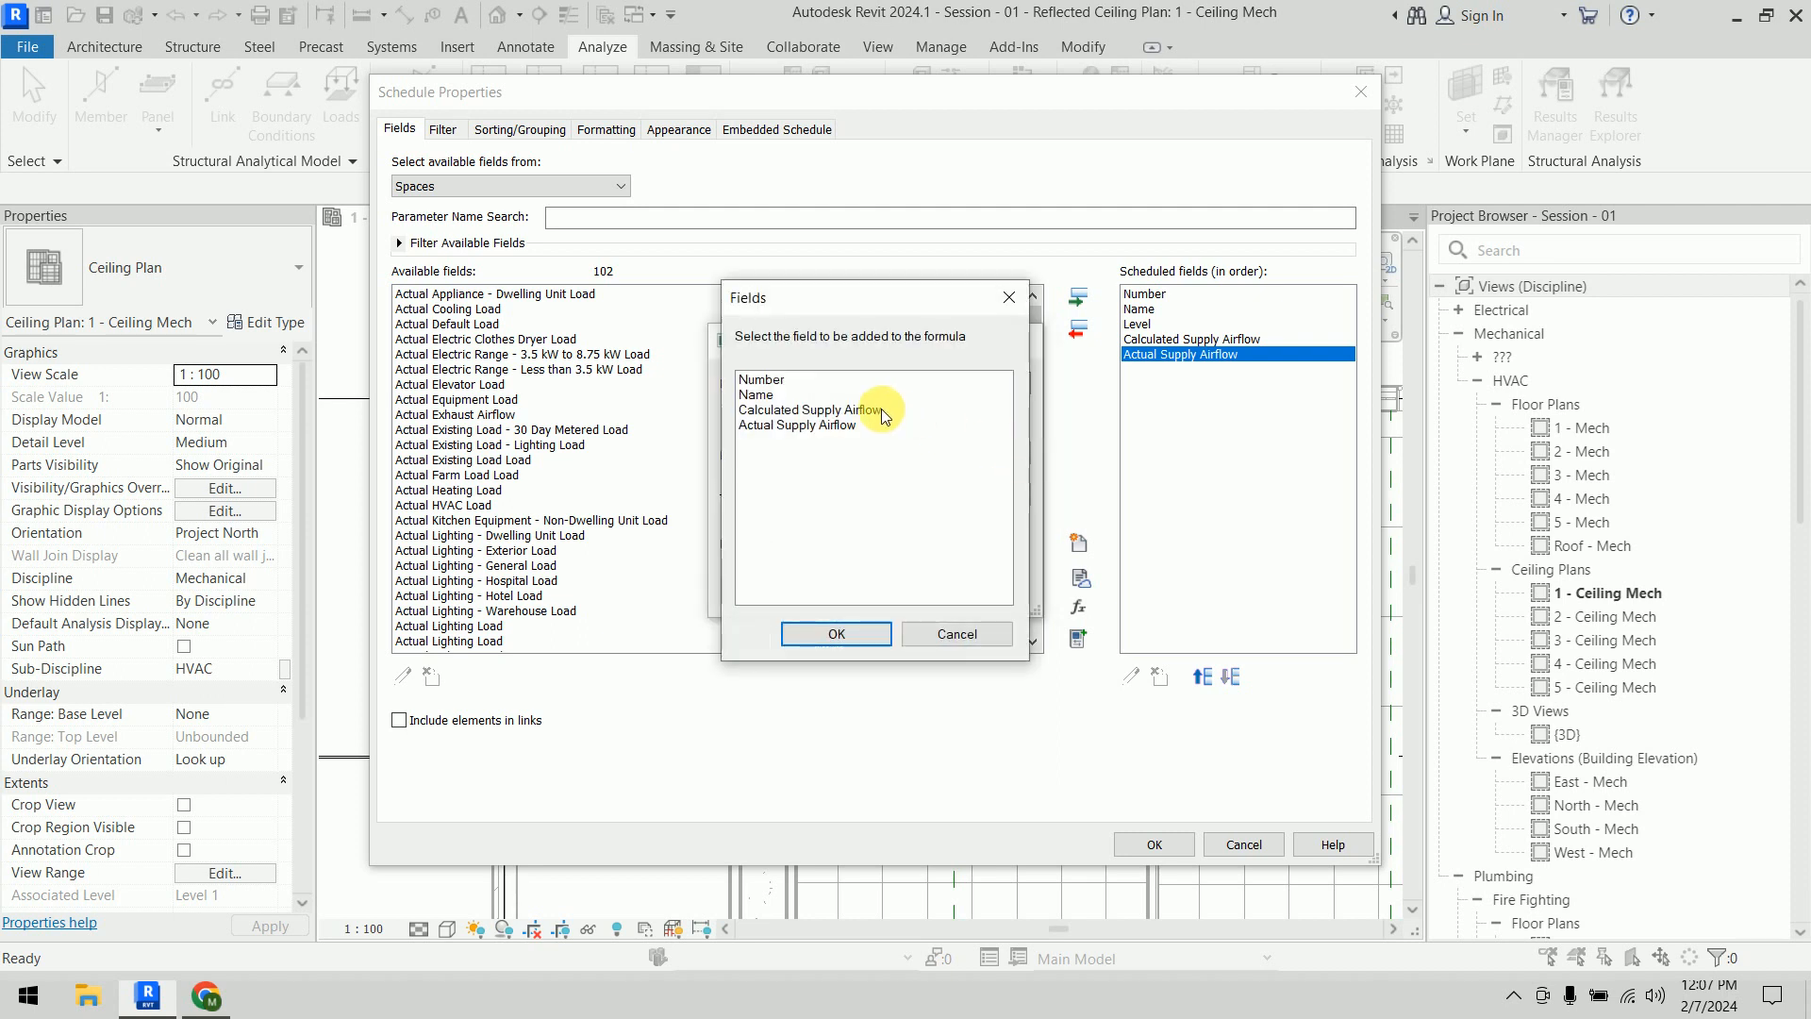
{"action": "left_click", "coordinate": [849, 409]}
{"action": "left_click", "coordinate": [836, 633]}
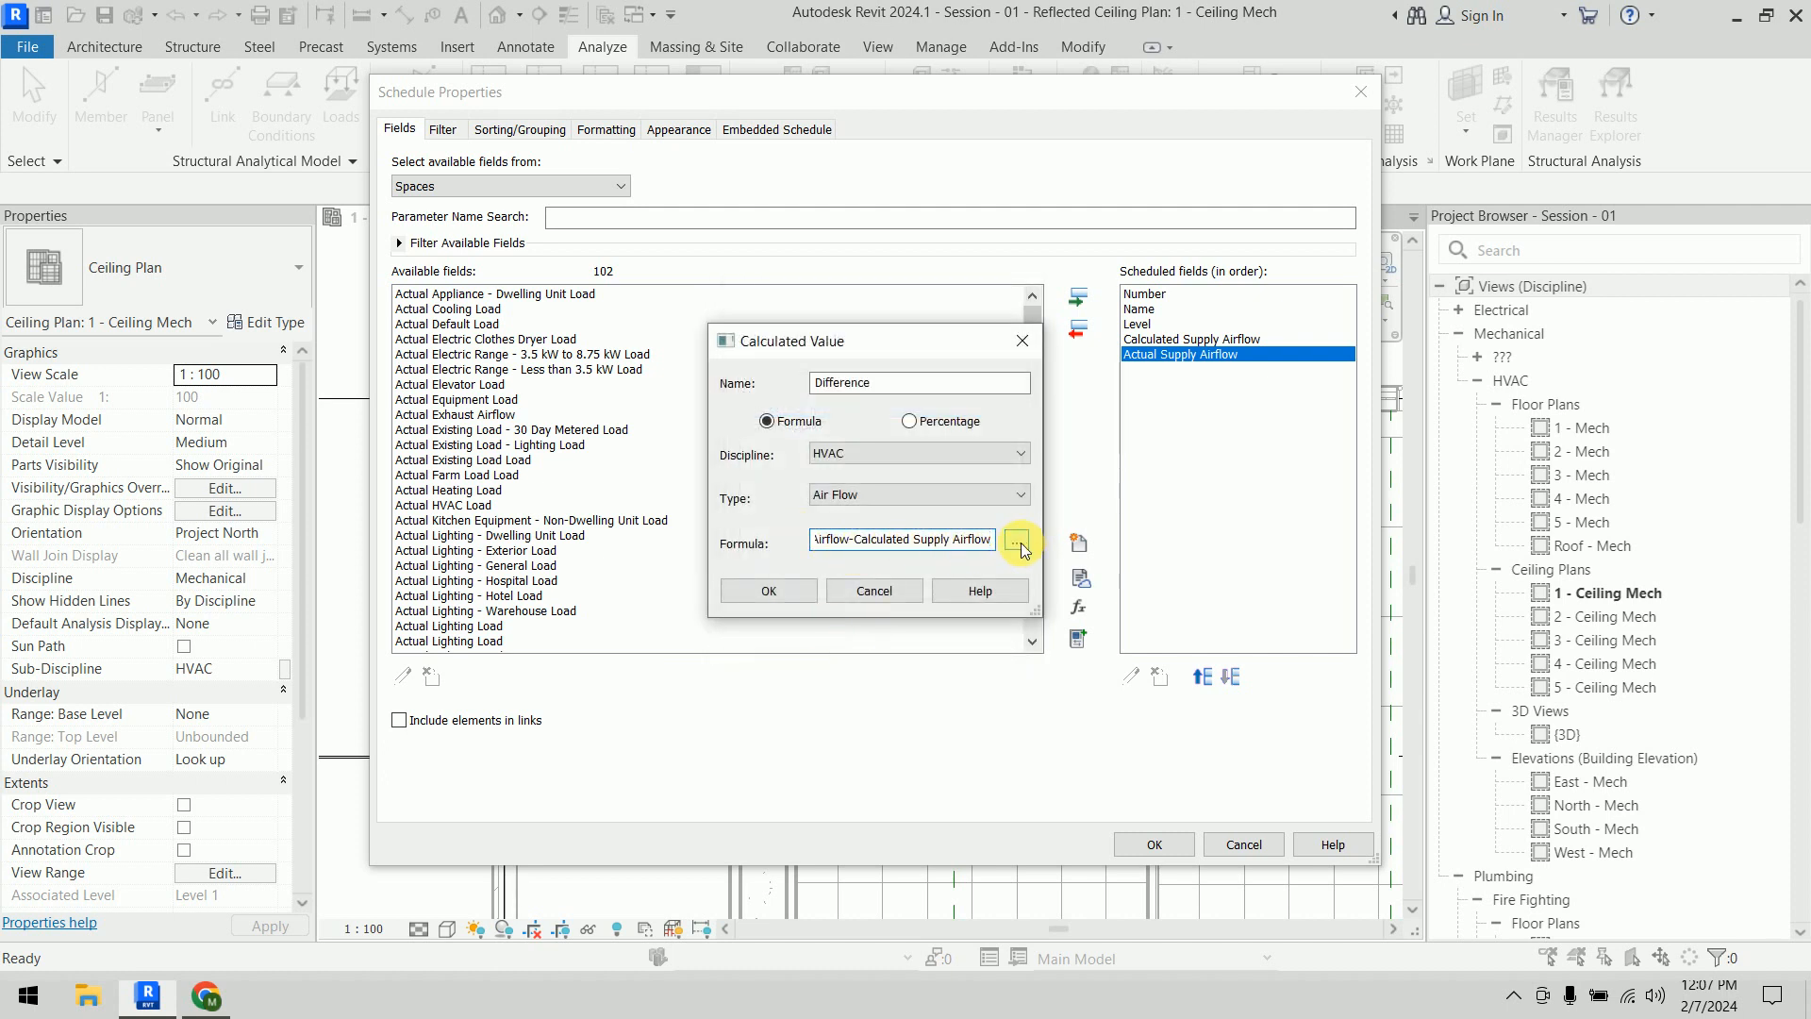
{"action": "left_click", "coordinate": [809, 590]}
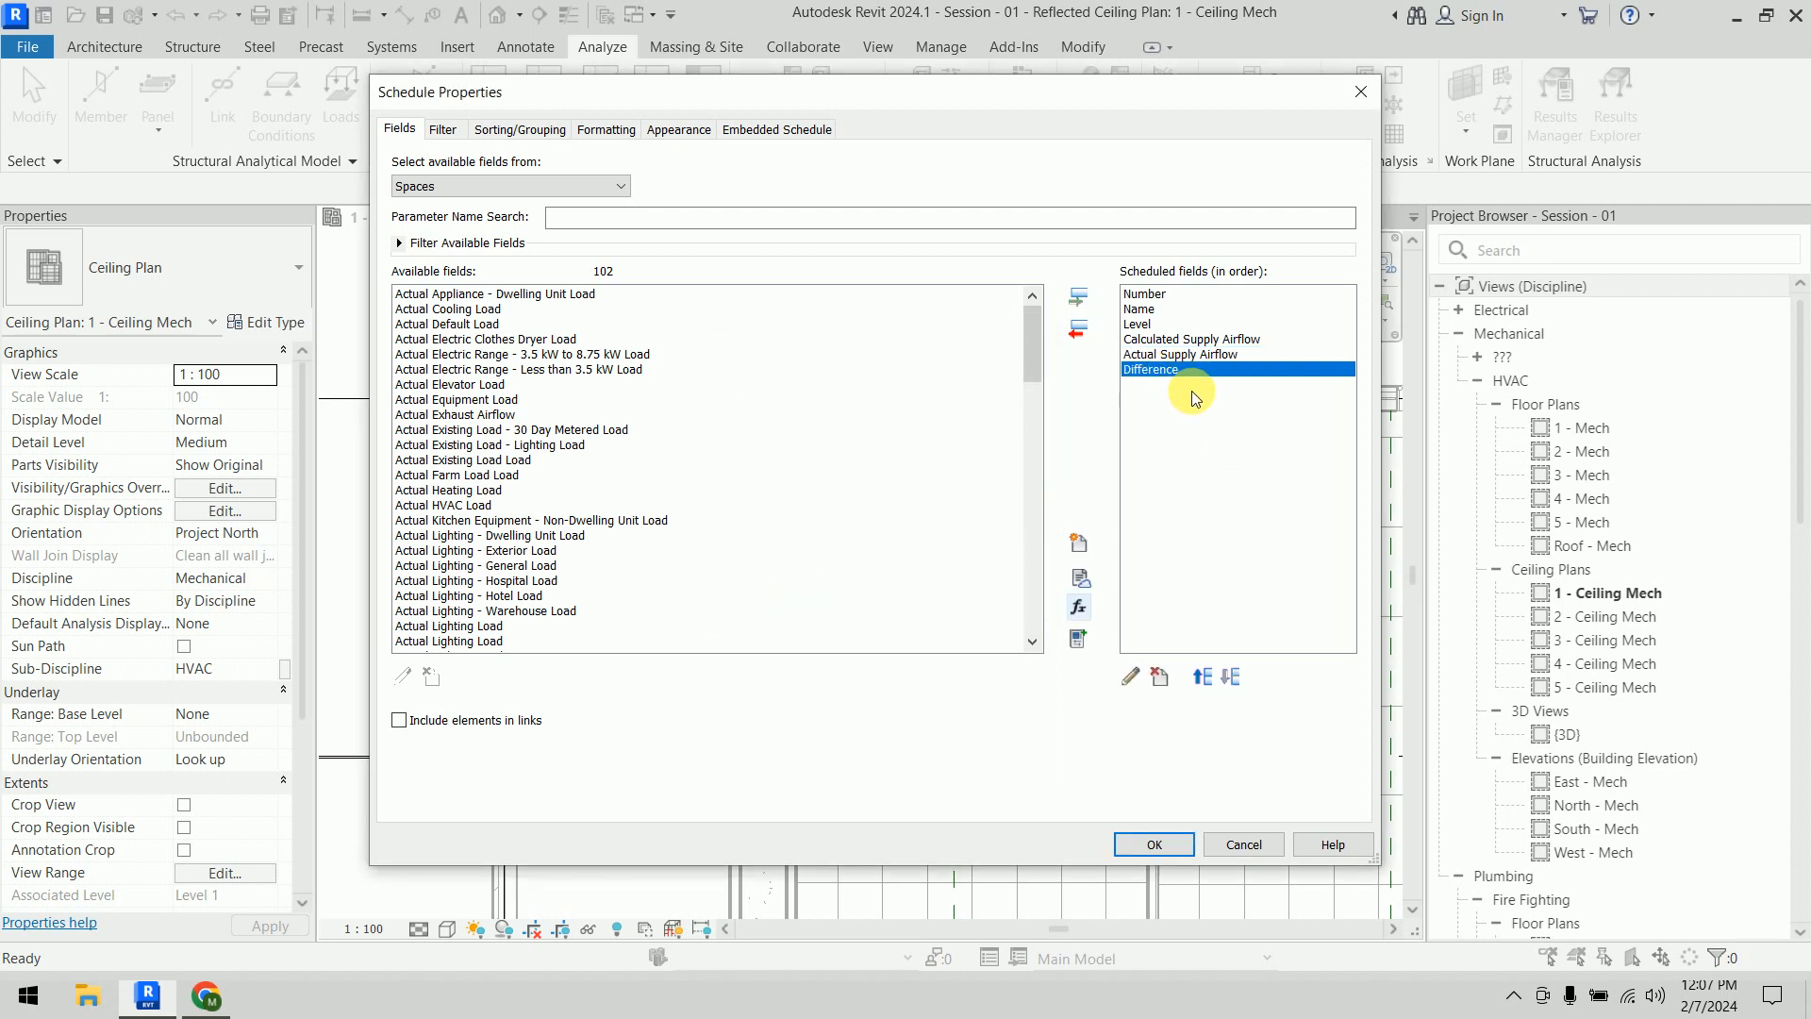
{"action": "left_click", "coordinate": [1154, 840]}
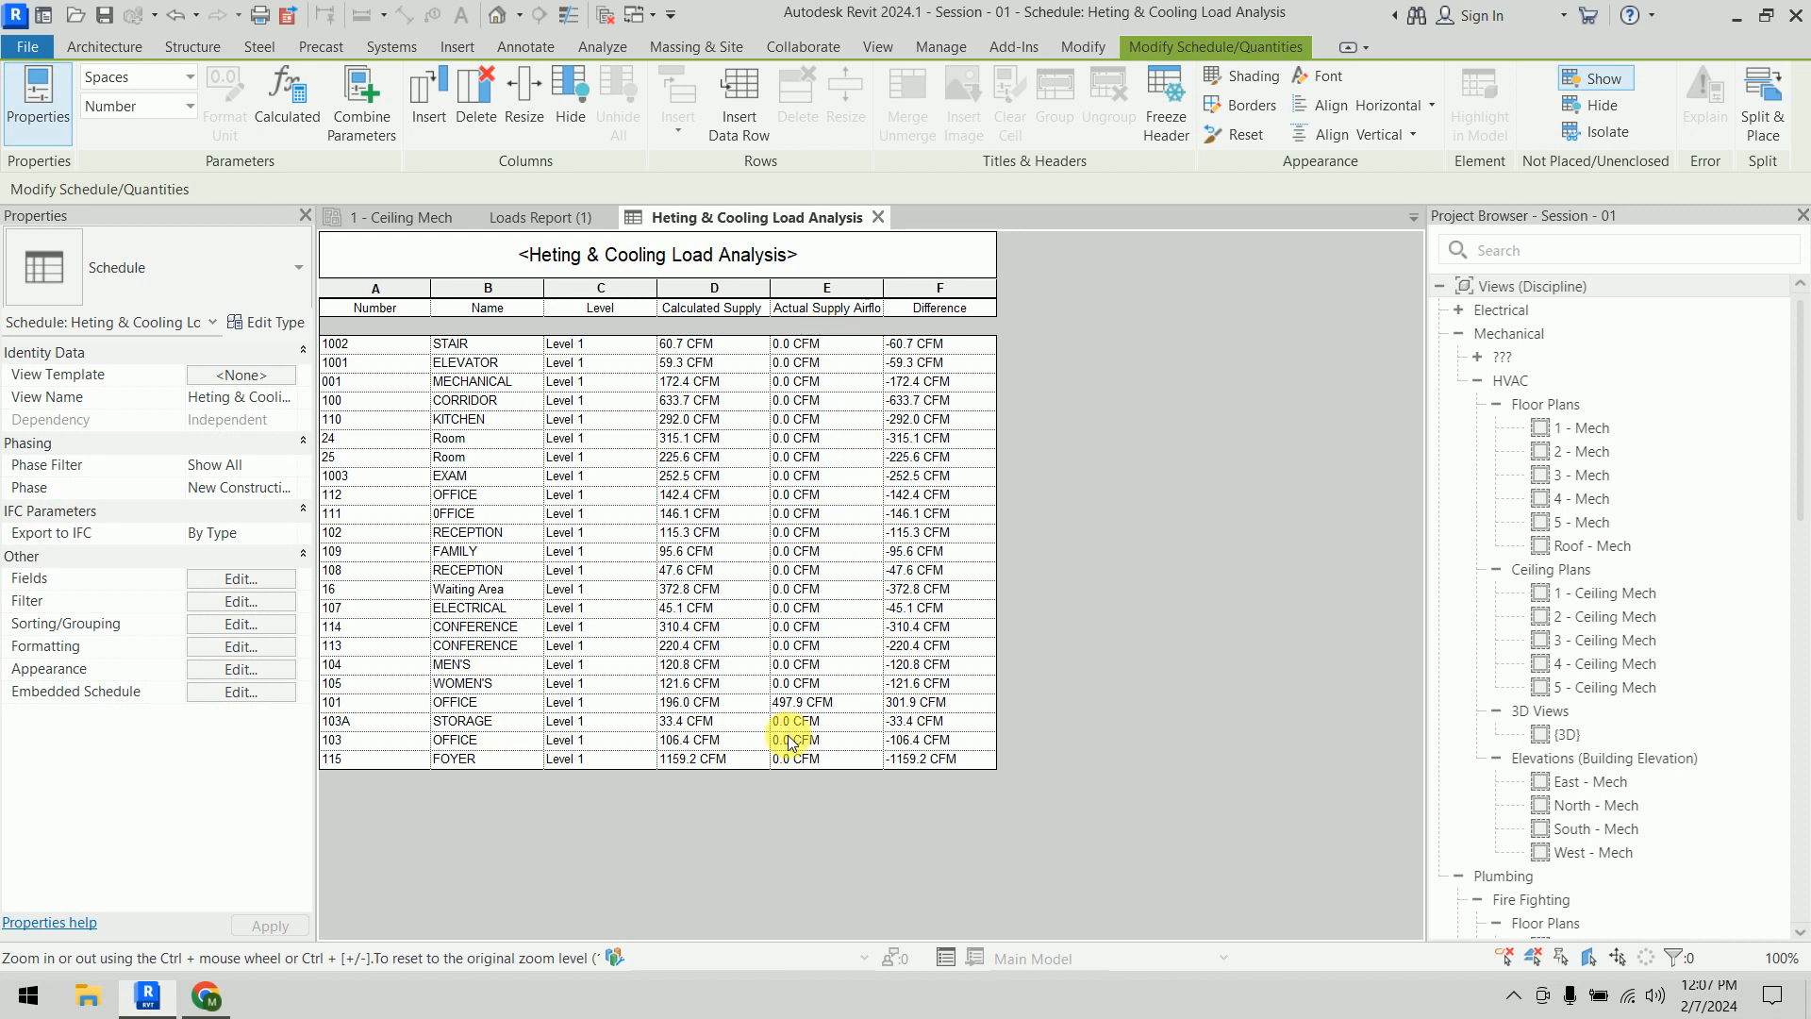
Open the formatting settings of the Difference field in the space schedule's properties
{"action": "left_click", "coordinate": [847, 709]}
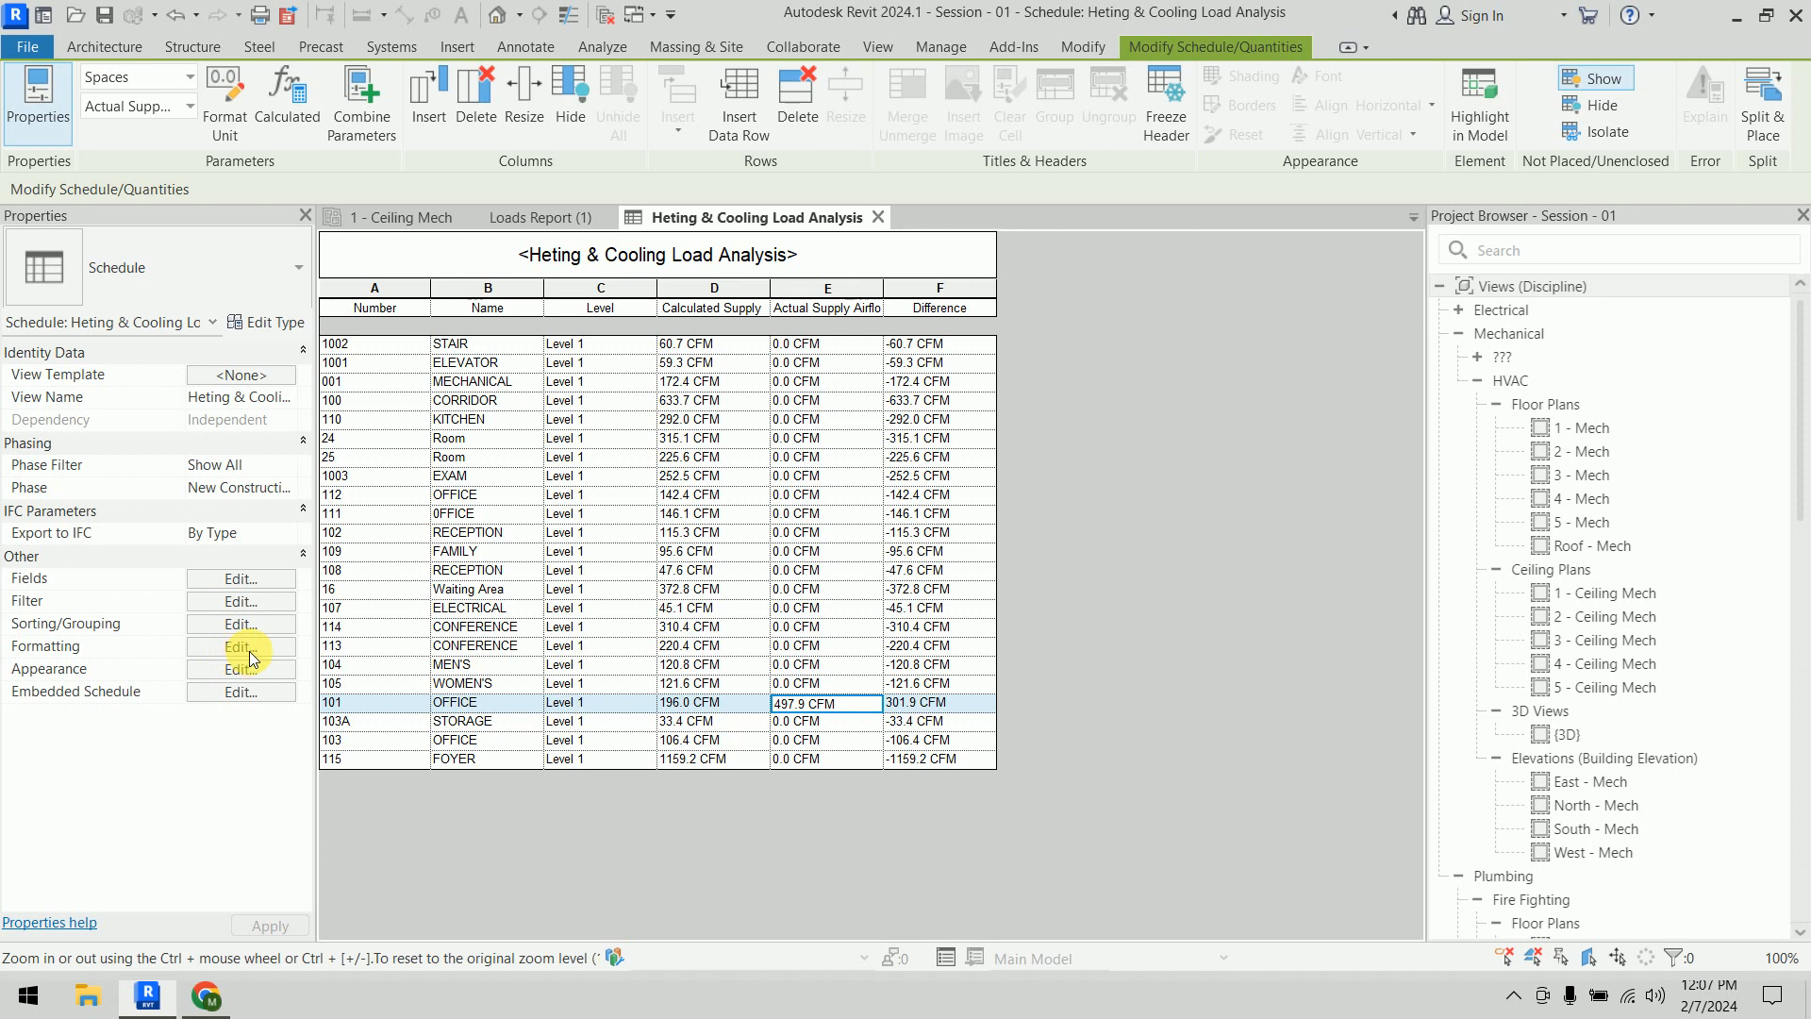
{"action": "left_click", "coordinate": [242, 579]}
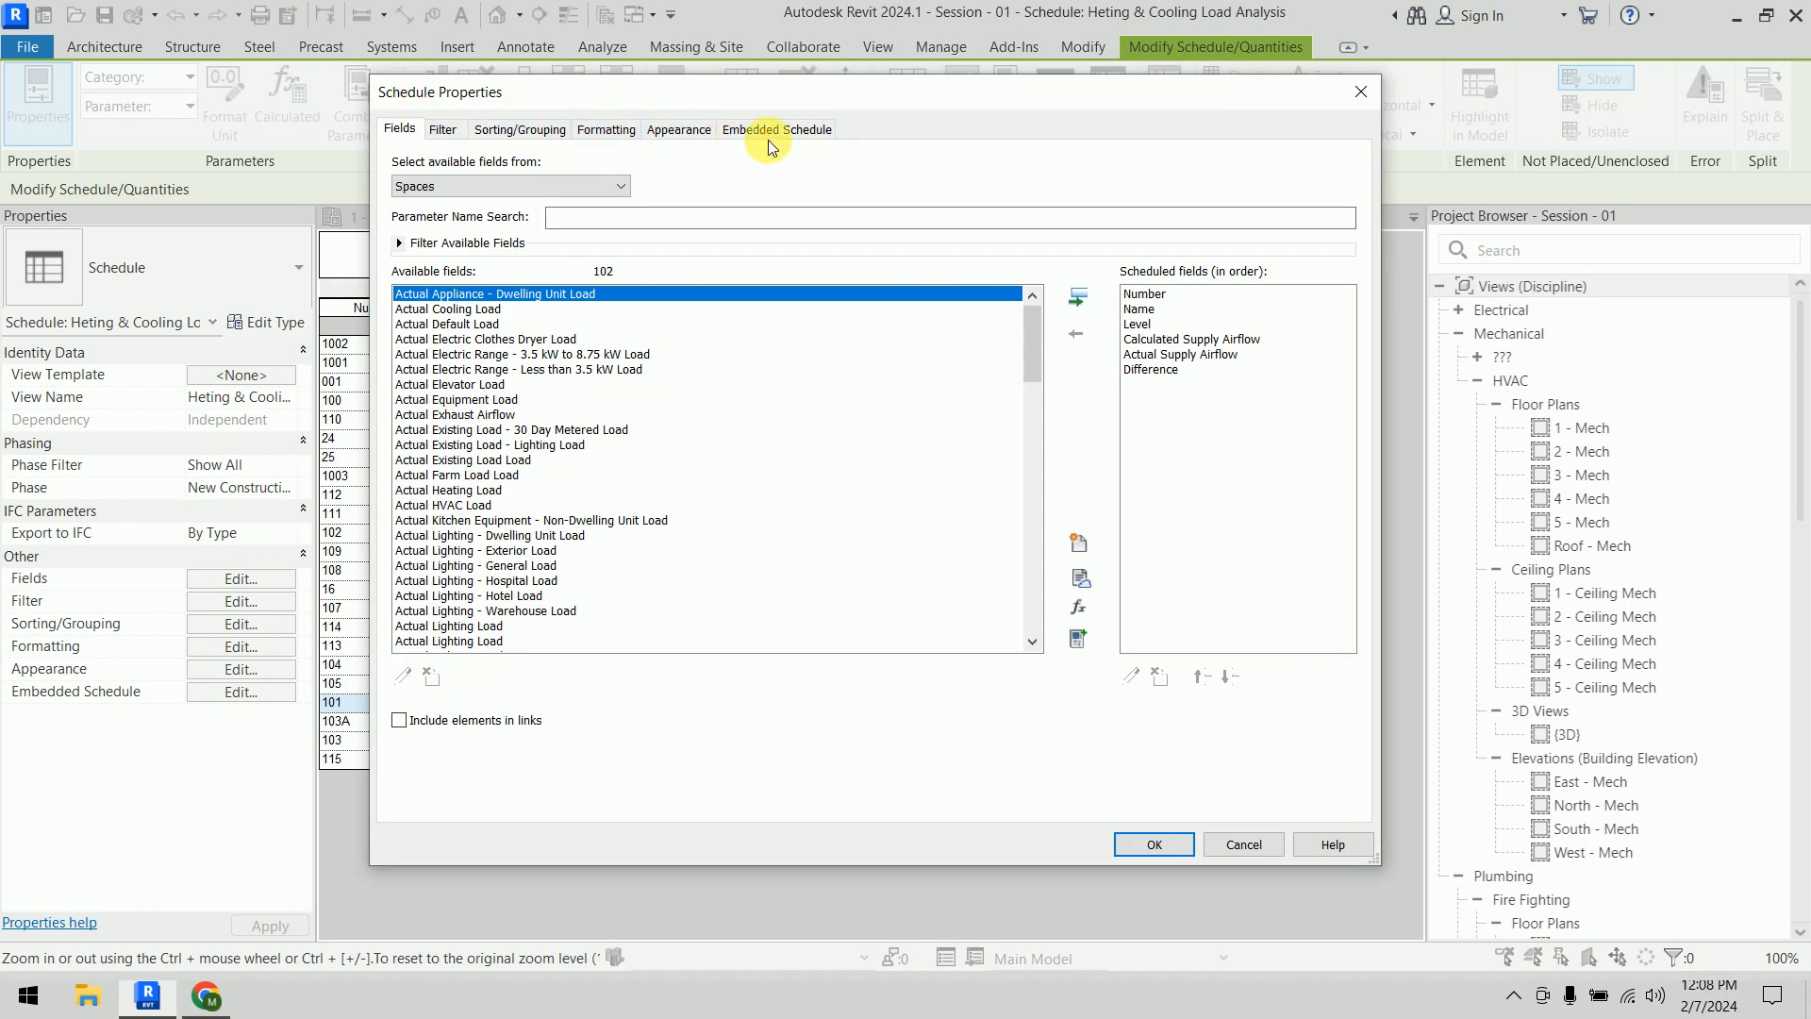
{"action": "left_click", "coordinate": [608, 131]}
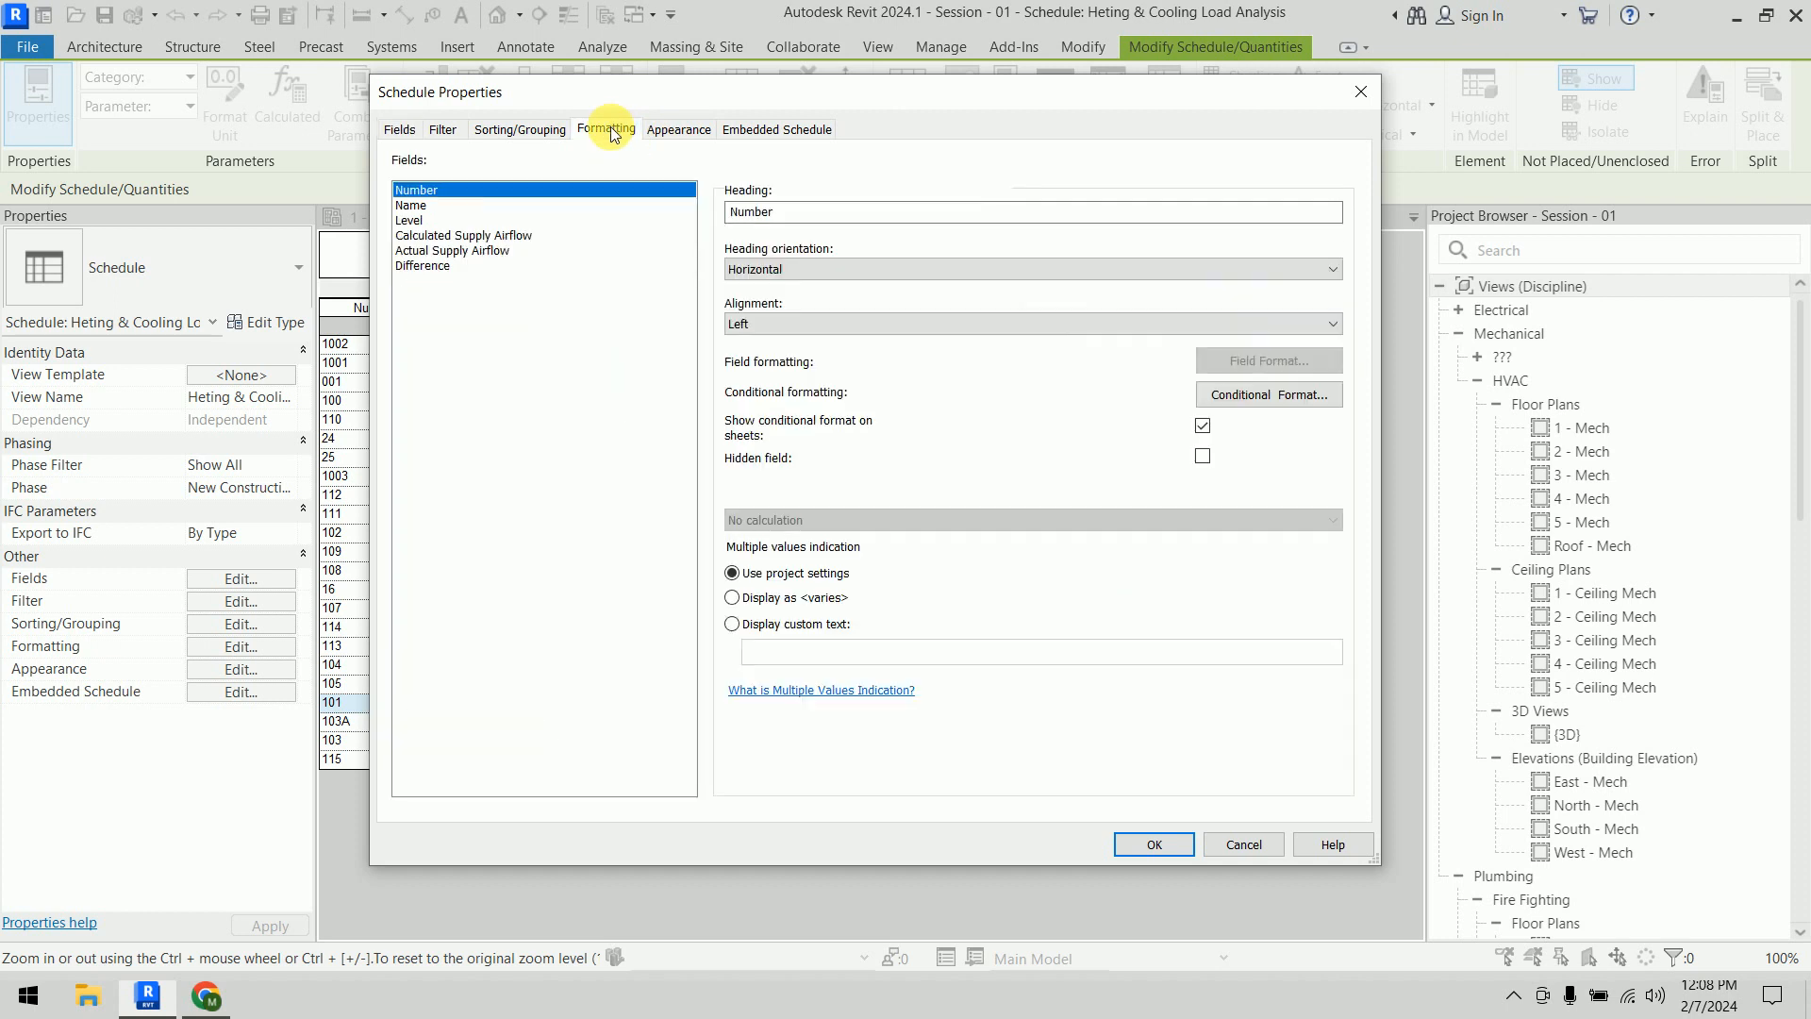
{"action": "left_click", "coordinate": [440, 266]}
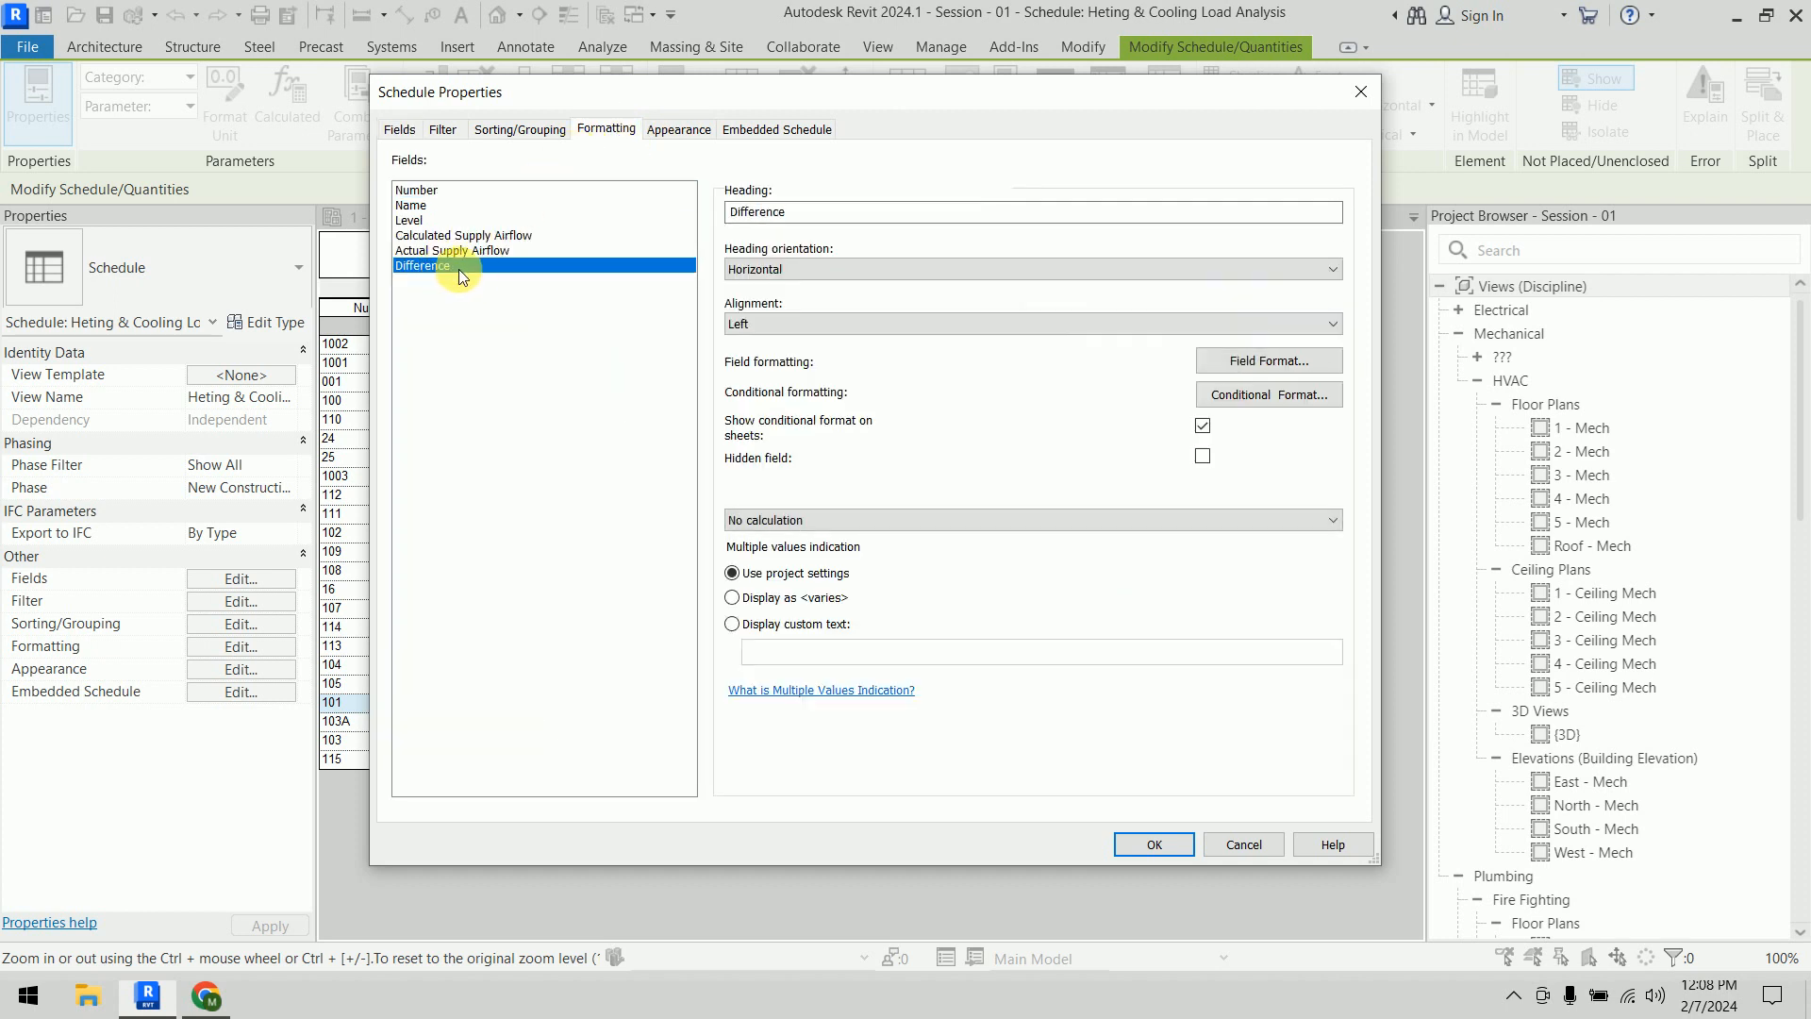
Give the Difference field a conditional format with the test Not Between -15 and 15 CFM
{"action": "left_click", "coordinate": [1270, 402]}
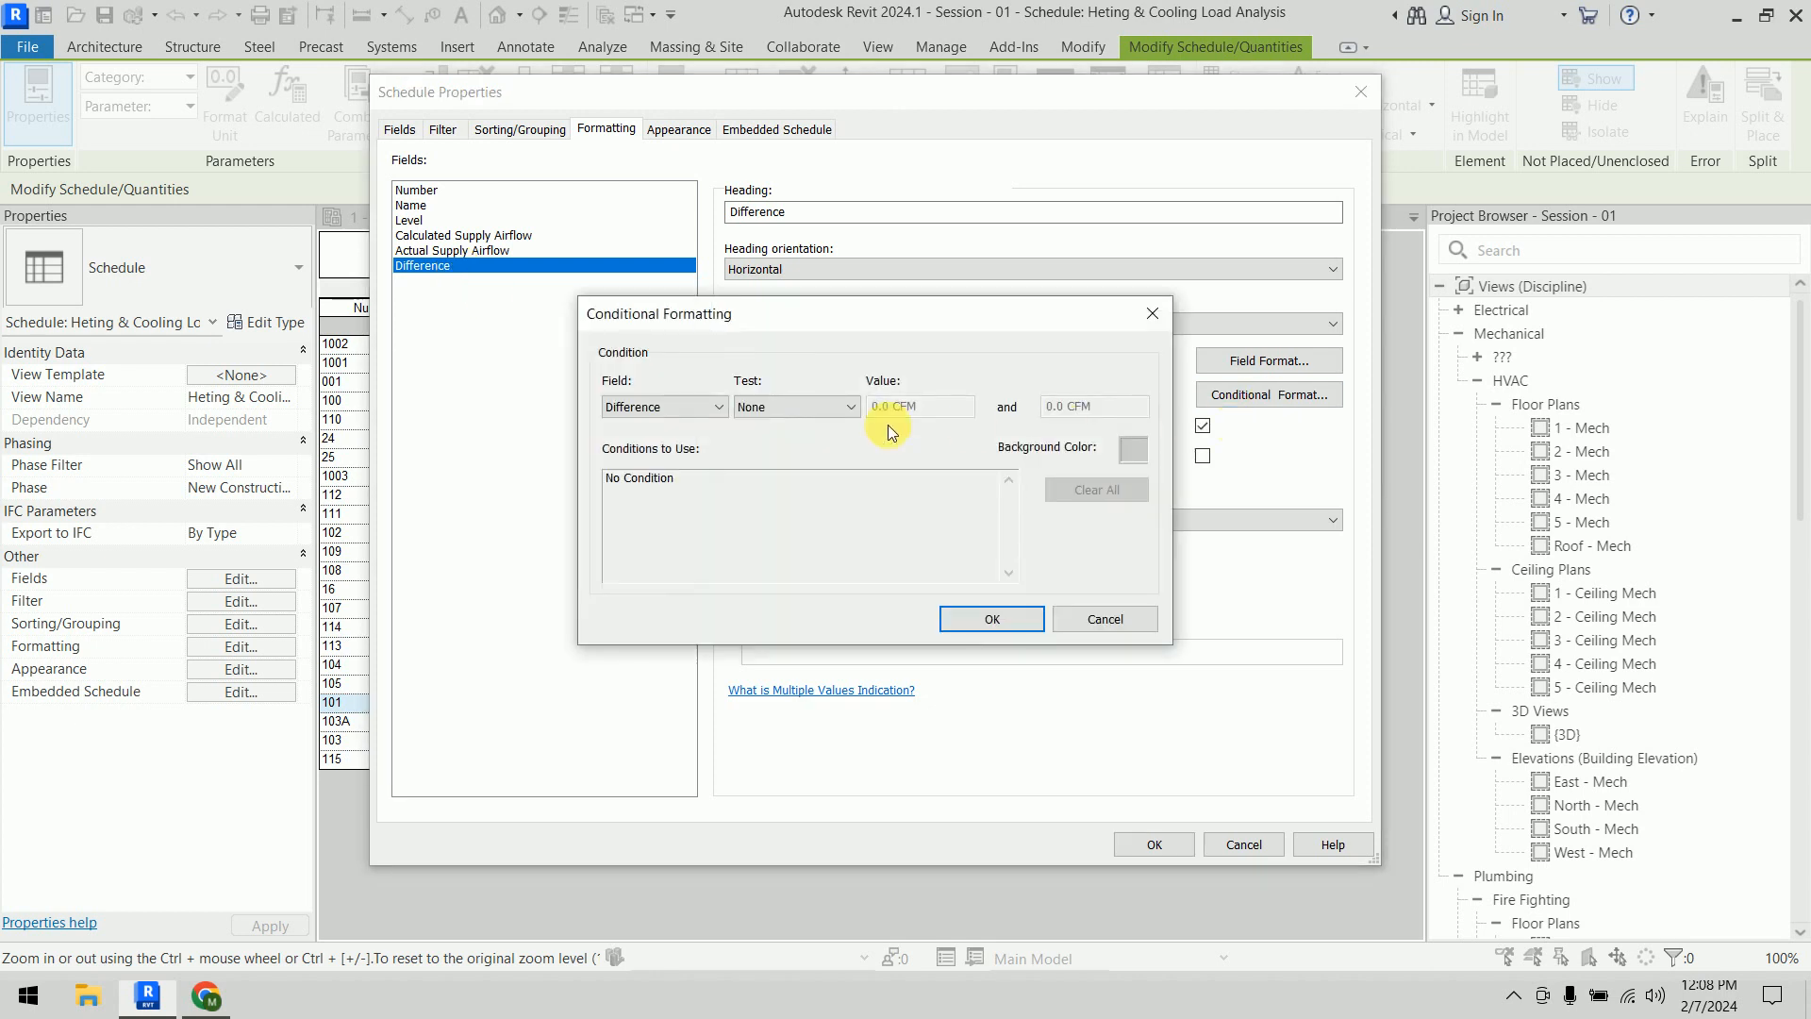
{"action": "left_click", "coordinate": [800, 406]}
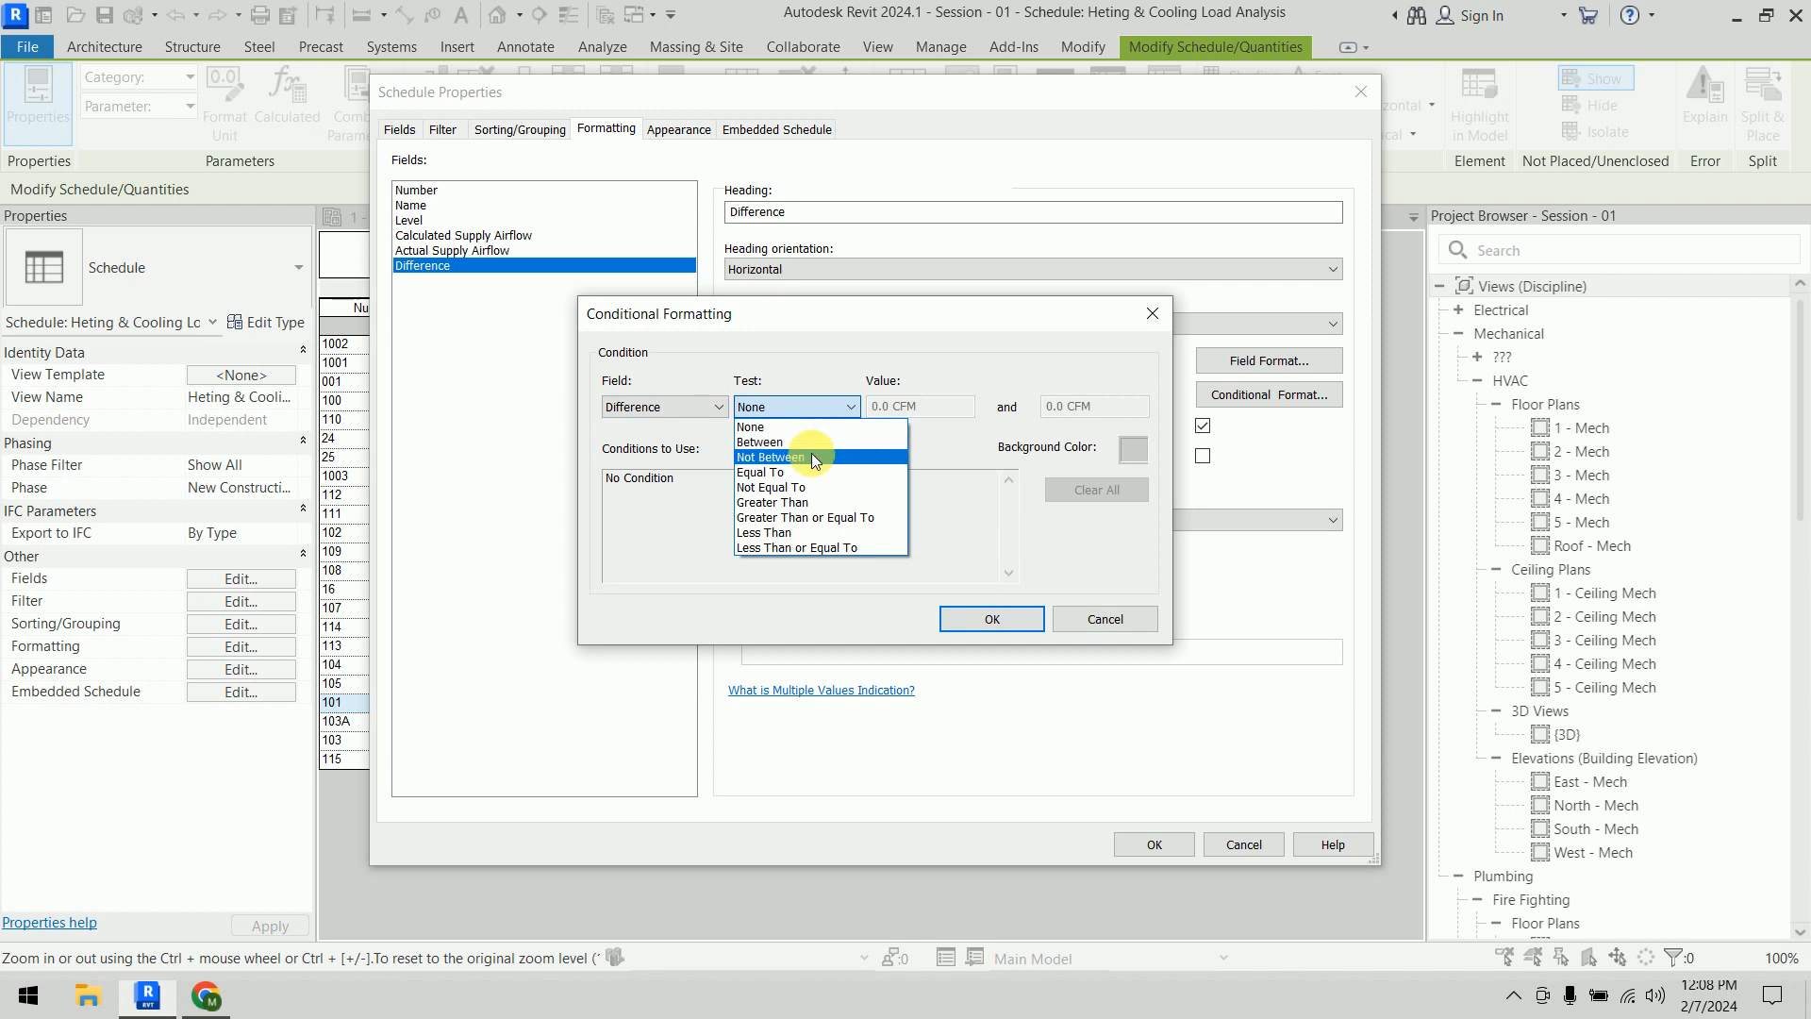
{"action": "left_click", "coordinate": [811, 453]}
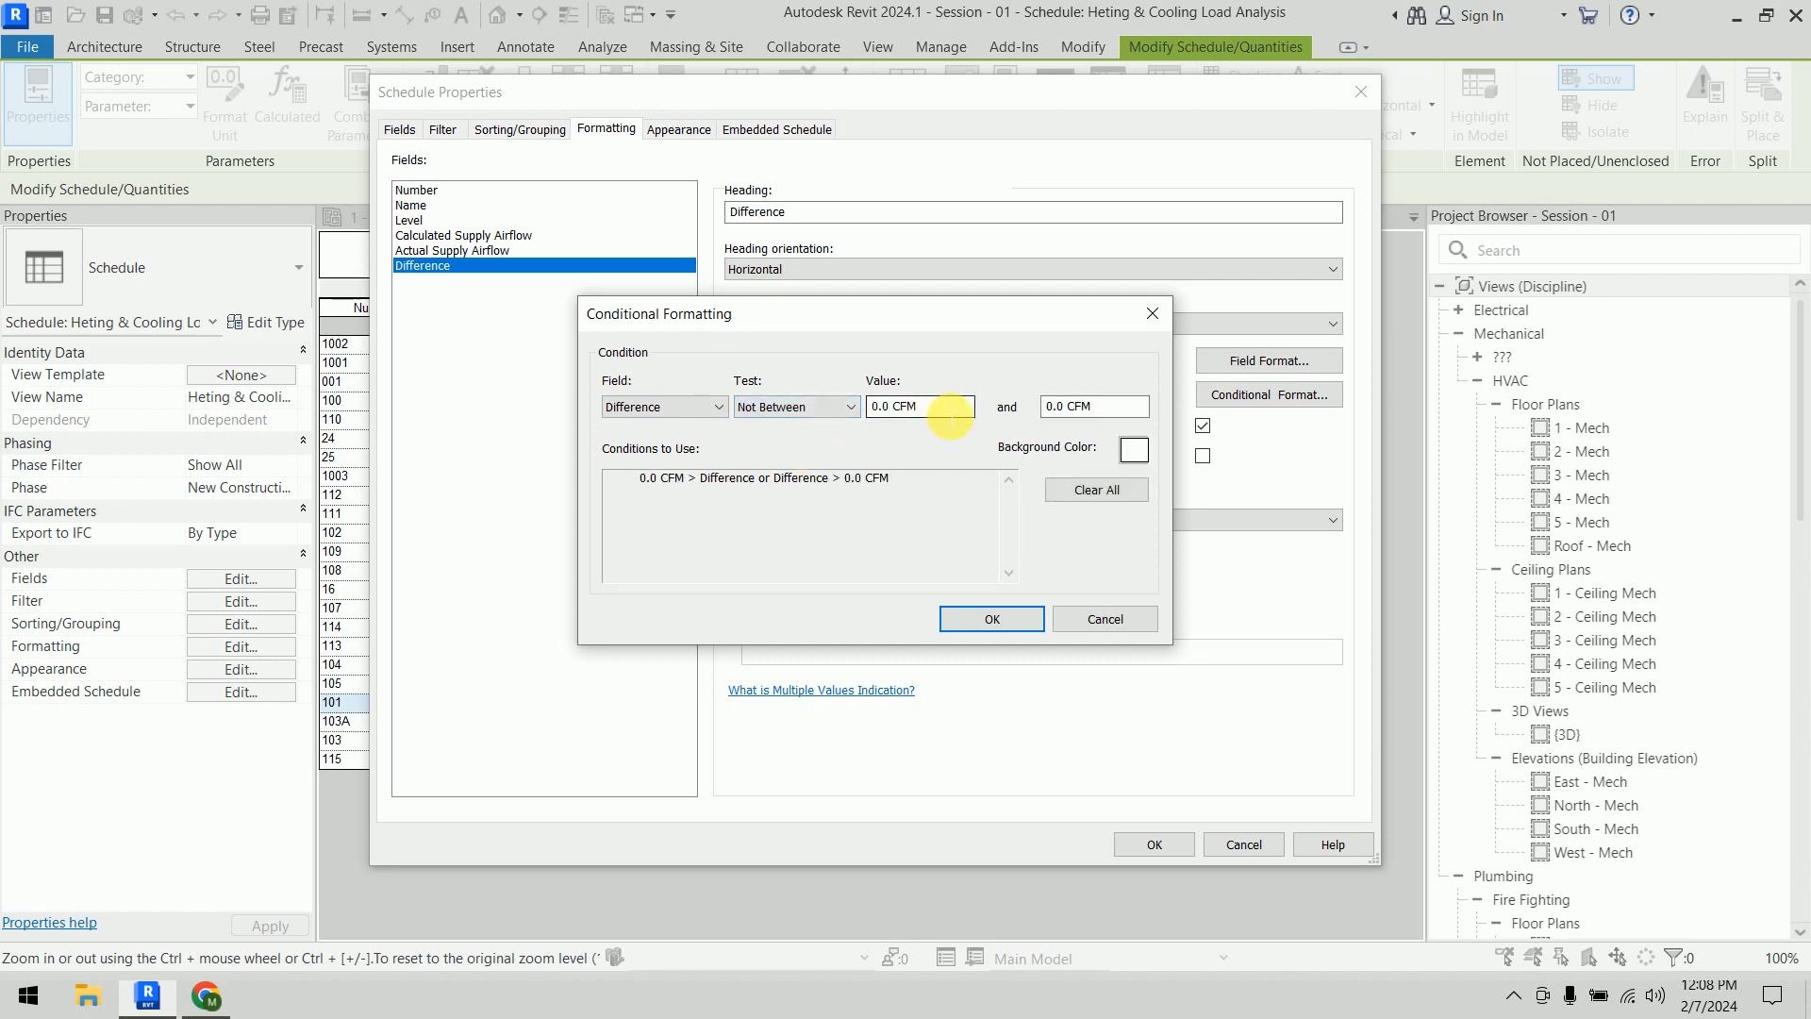
{"action": "left_click", "coordinate": [948, 414]}
{"action": "type", "text": "-15"}
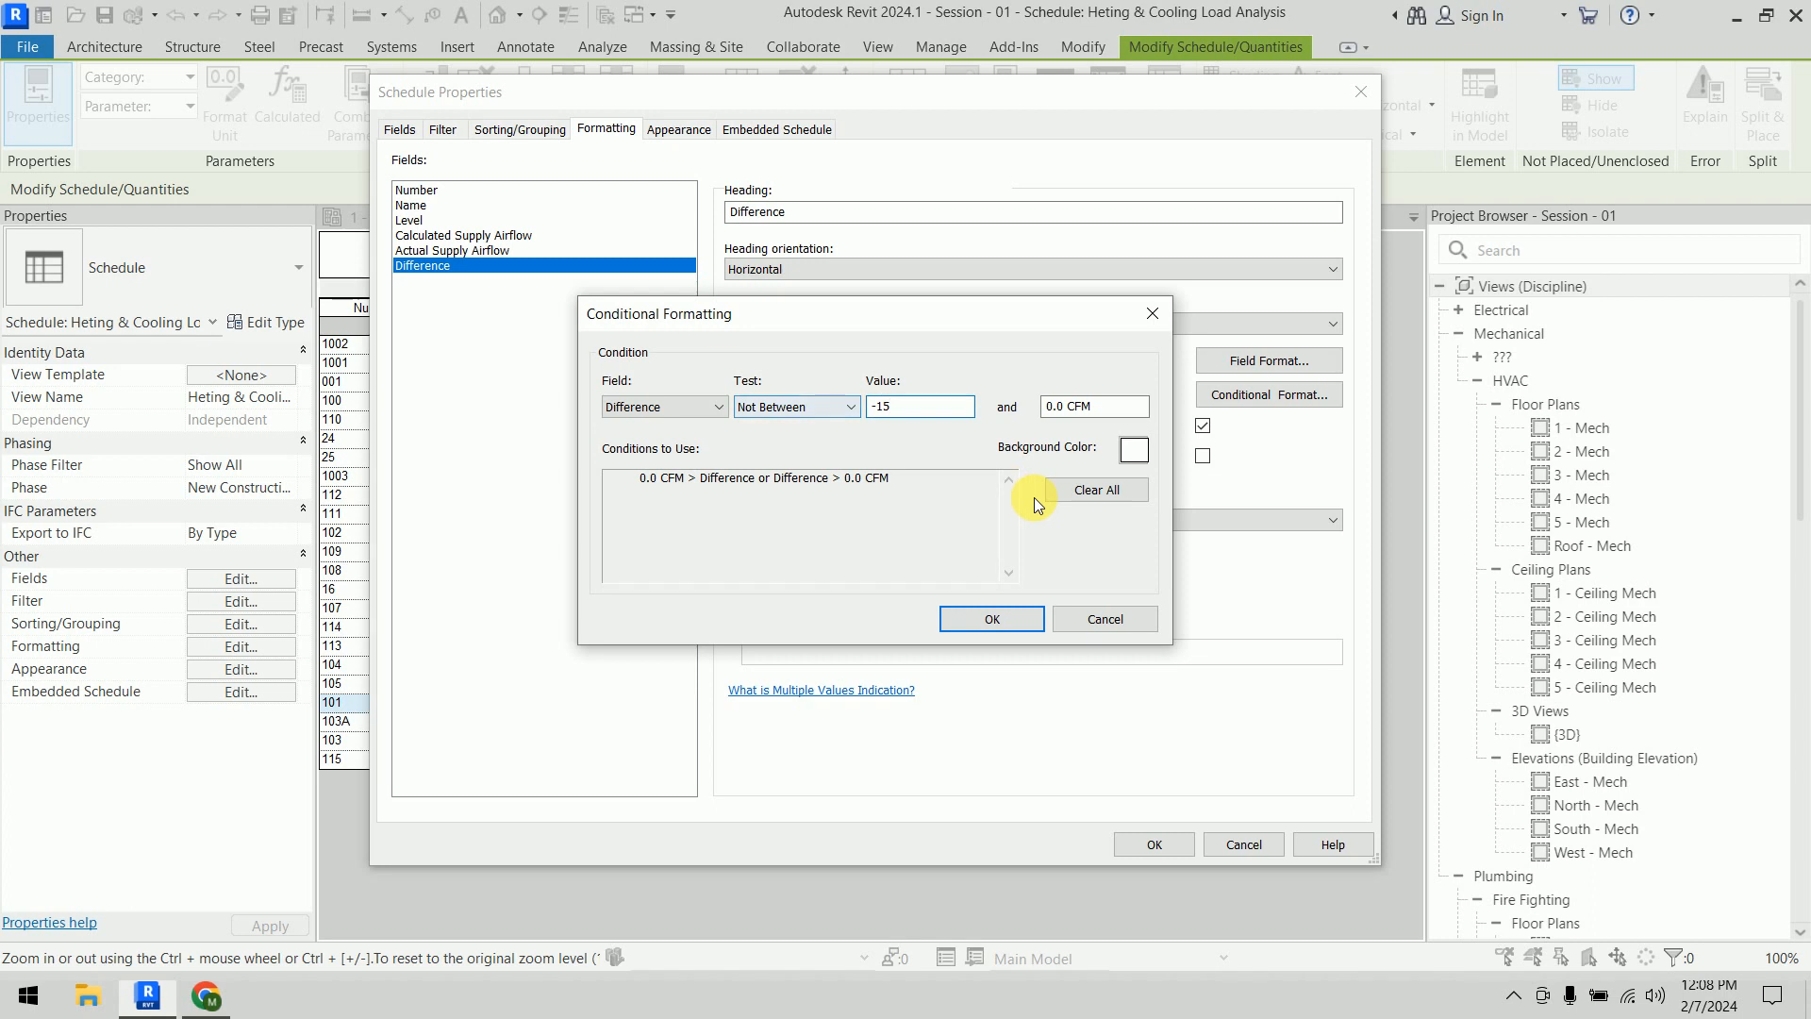
{"action": "left_click_drag", "start_coordinate": [1144, 406], "coordinate": [1003, 426]}
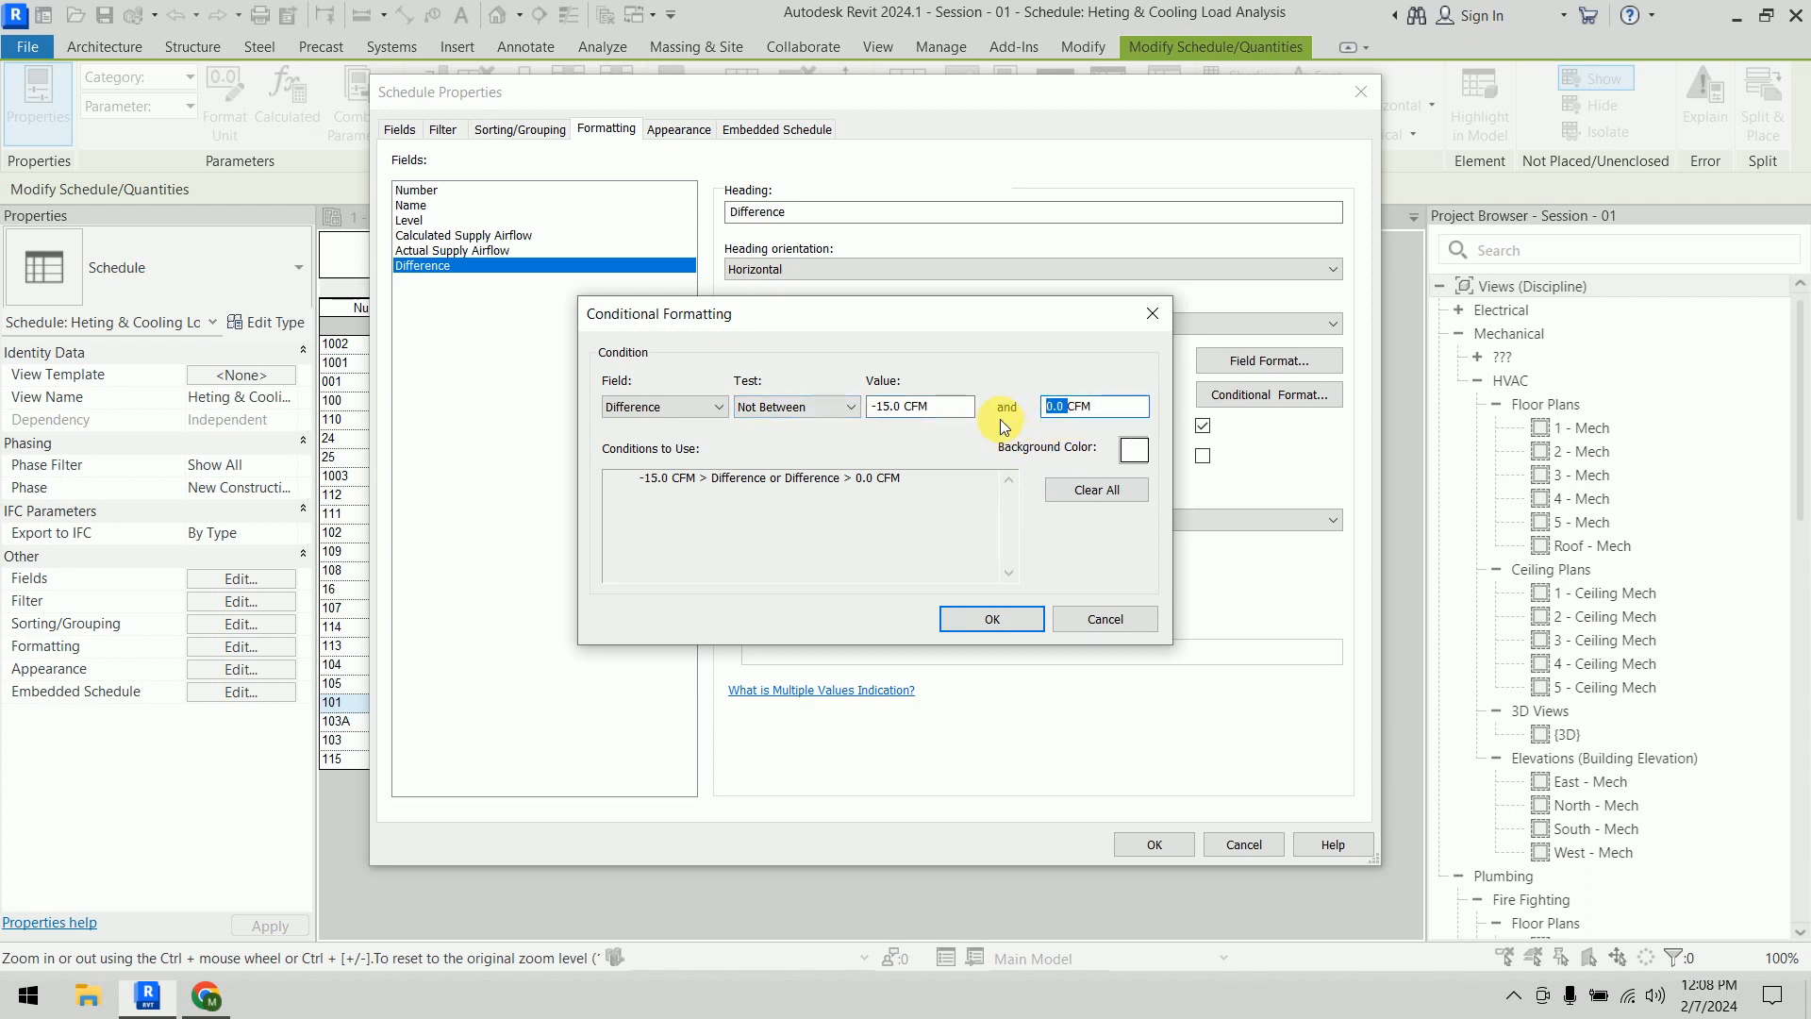
{"action": "type", "text": "15"}
{"action": "left_click", "coordinate": [954, 406]}
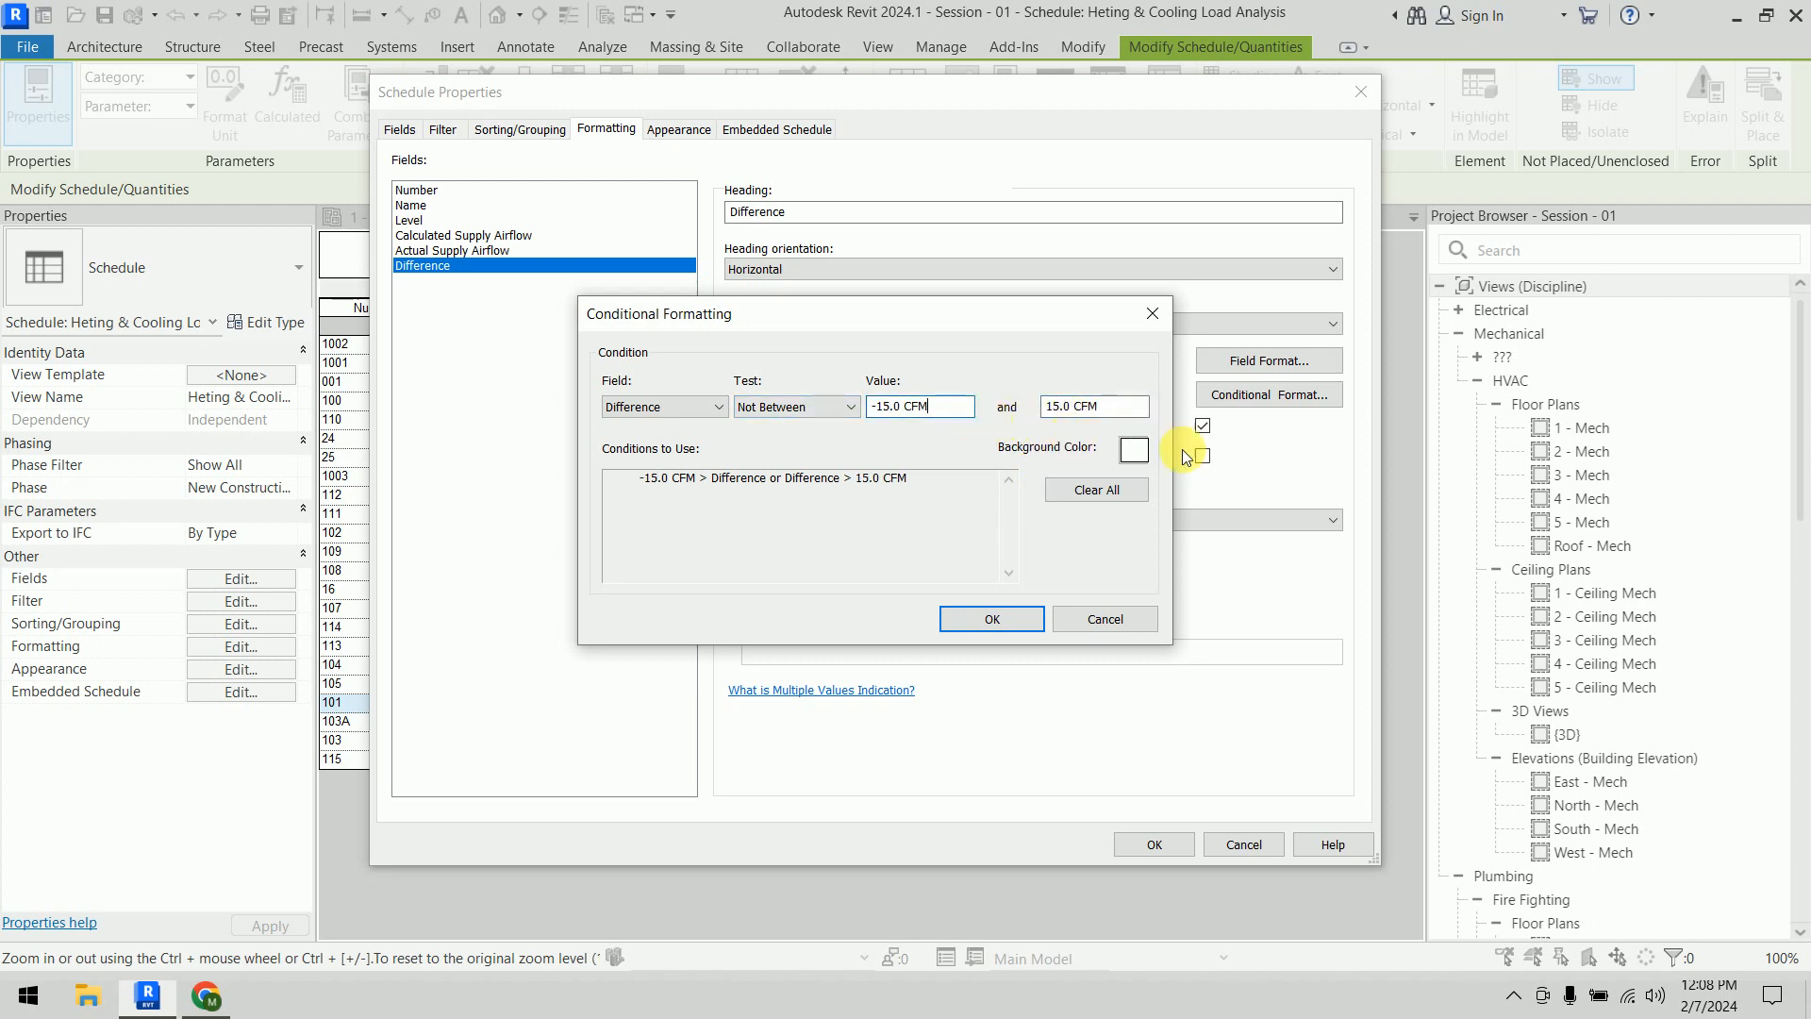
Set the condition's background color to orange (RGB 255-128-064) and apply the schedule properties
{"action": "left_click", "coordinate": [1136, 450]}
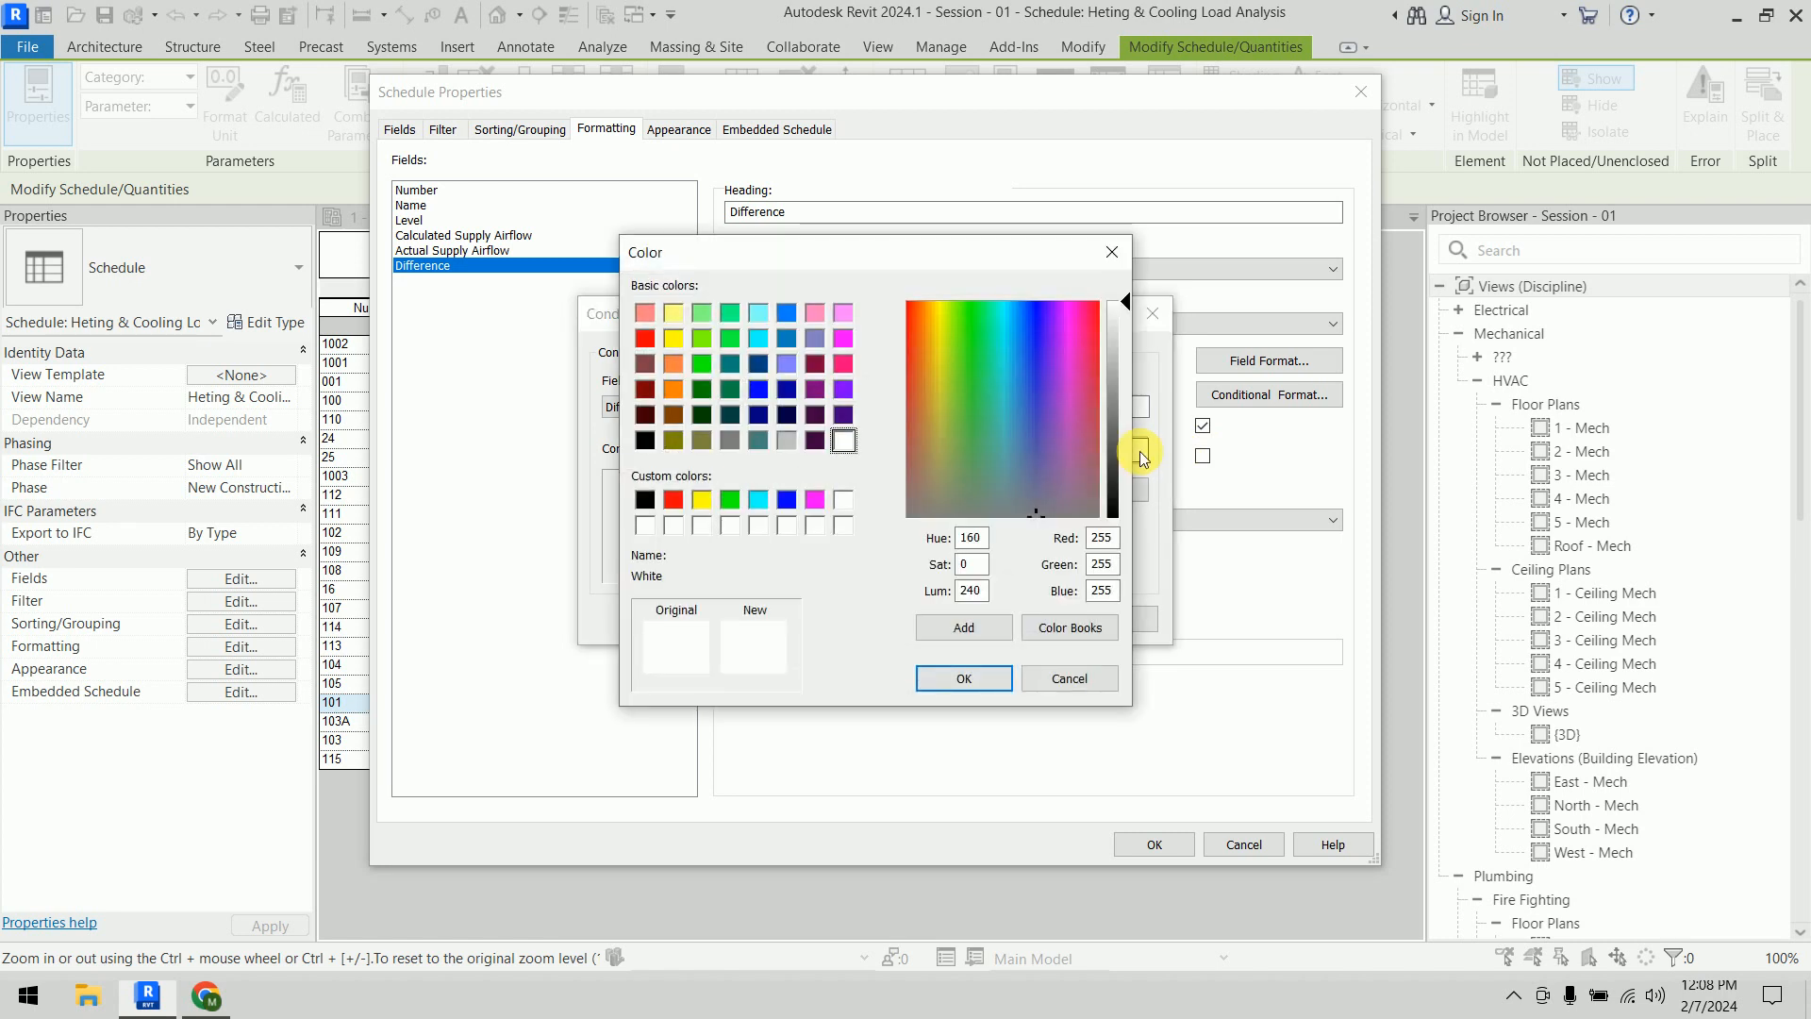
{"action": "left_click", "coordinate": [681, 366]}
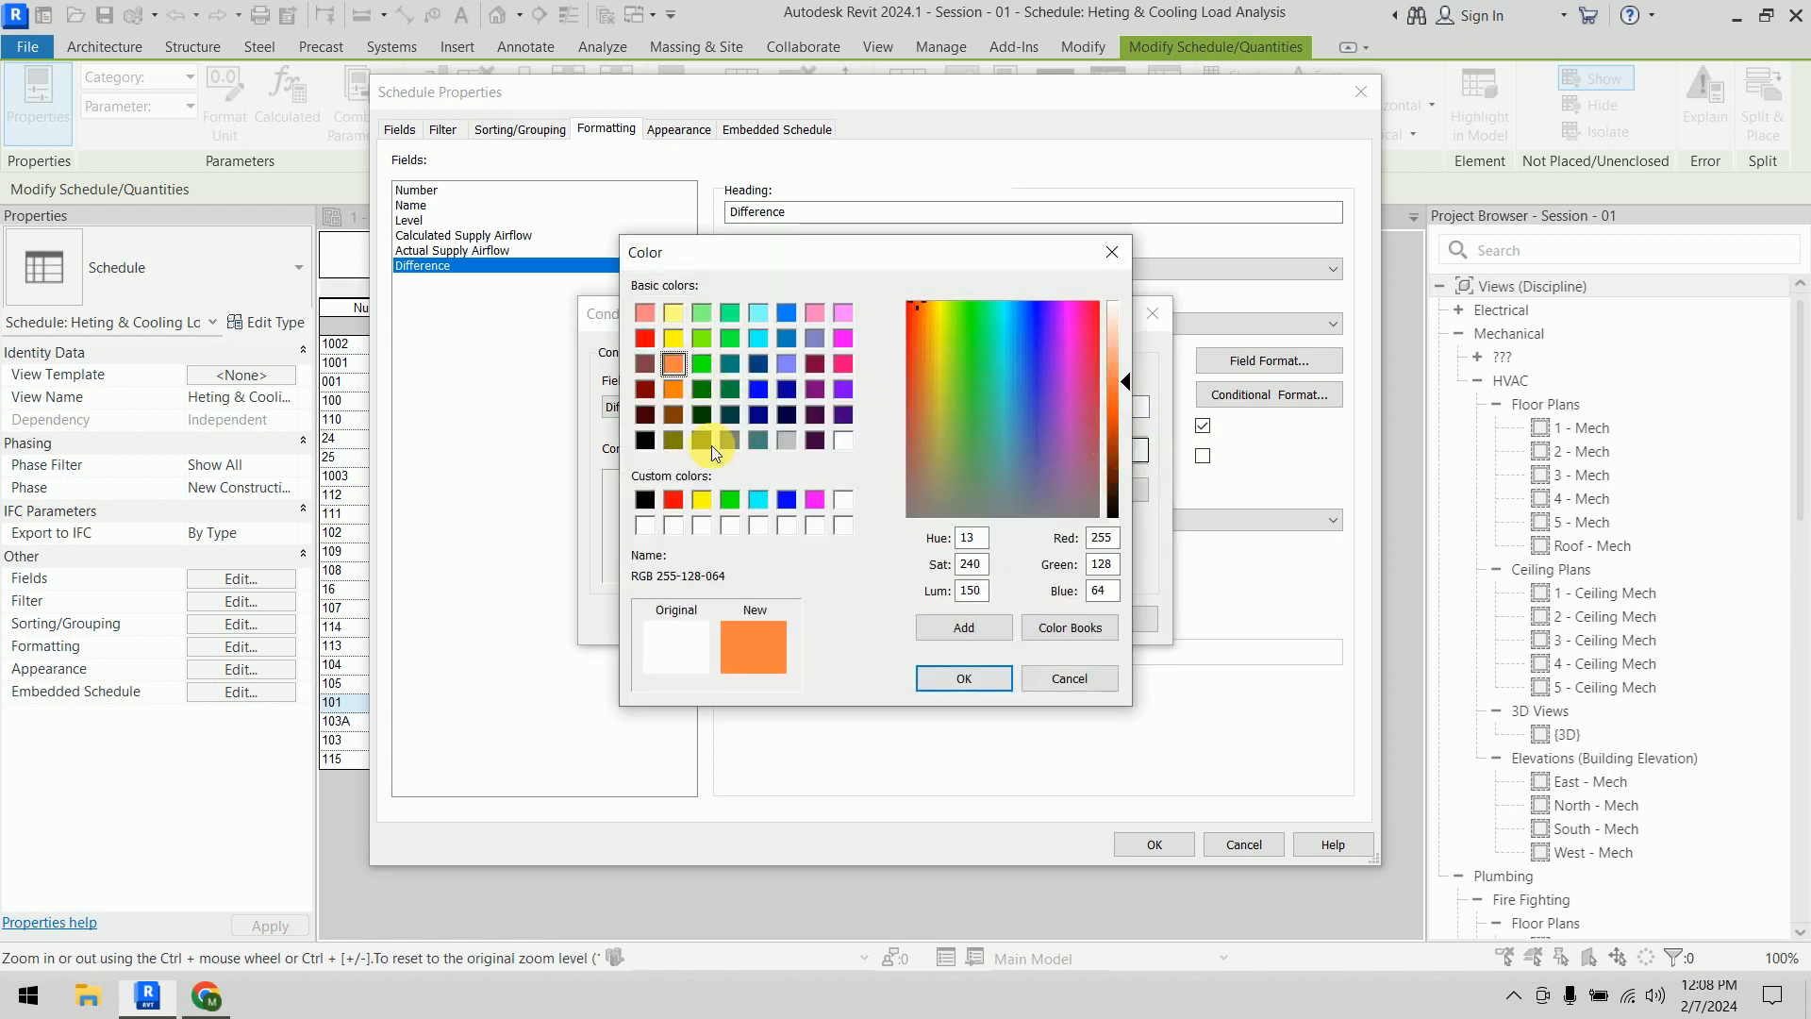
{"action": "left_click", "coordinate": [952, 677]}
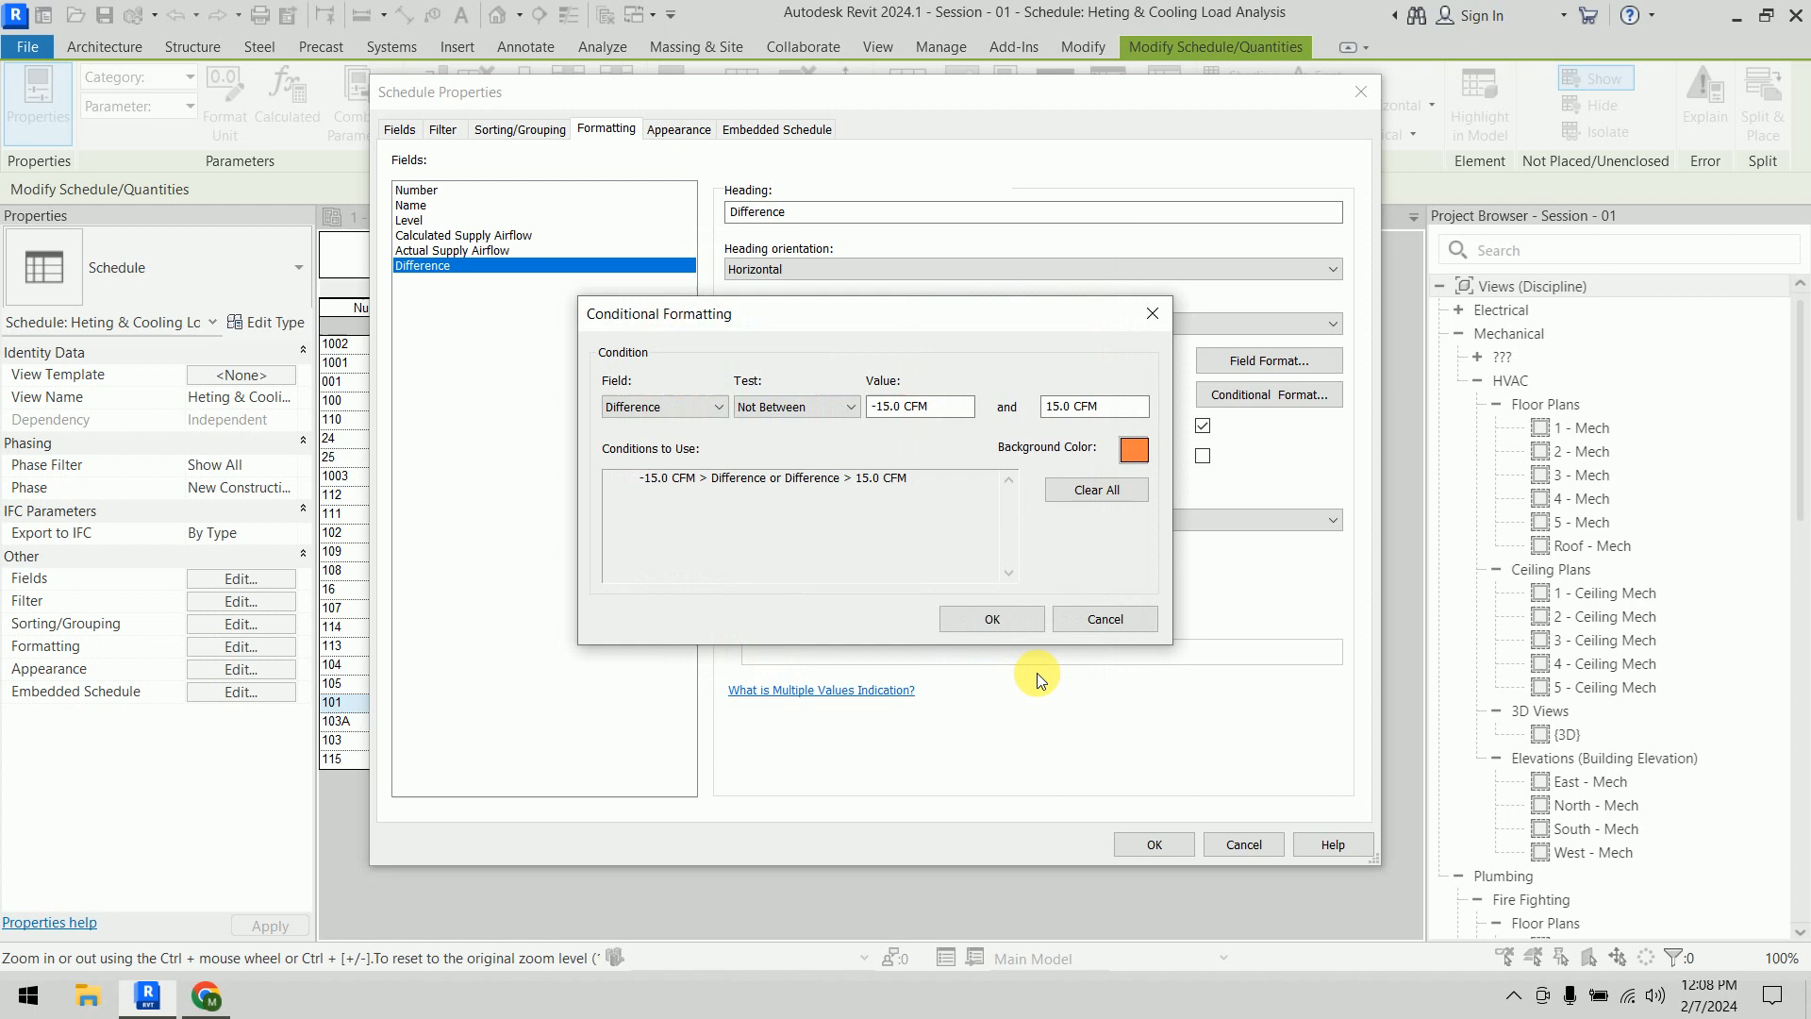
{"action": "left_click", "coordinate": [1013, 614]}
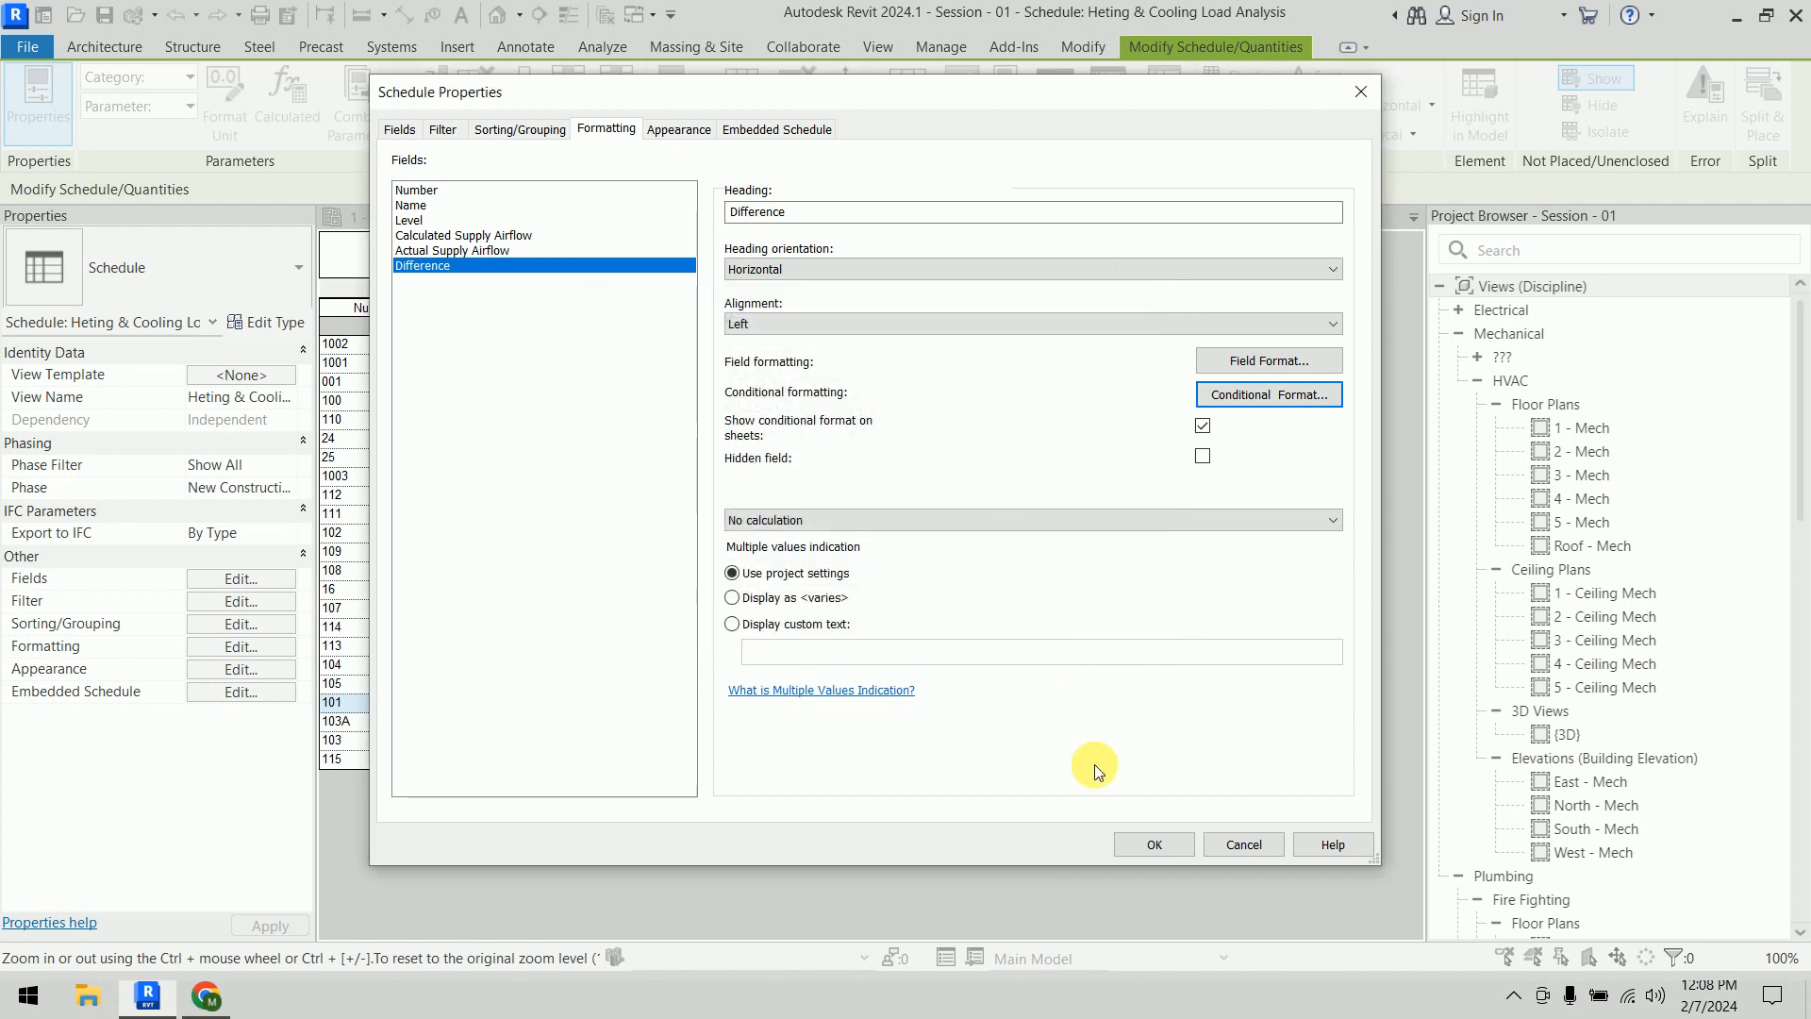
{"action": "left_click", "coordinate": [1151, 846]}
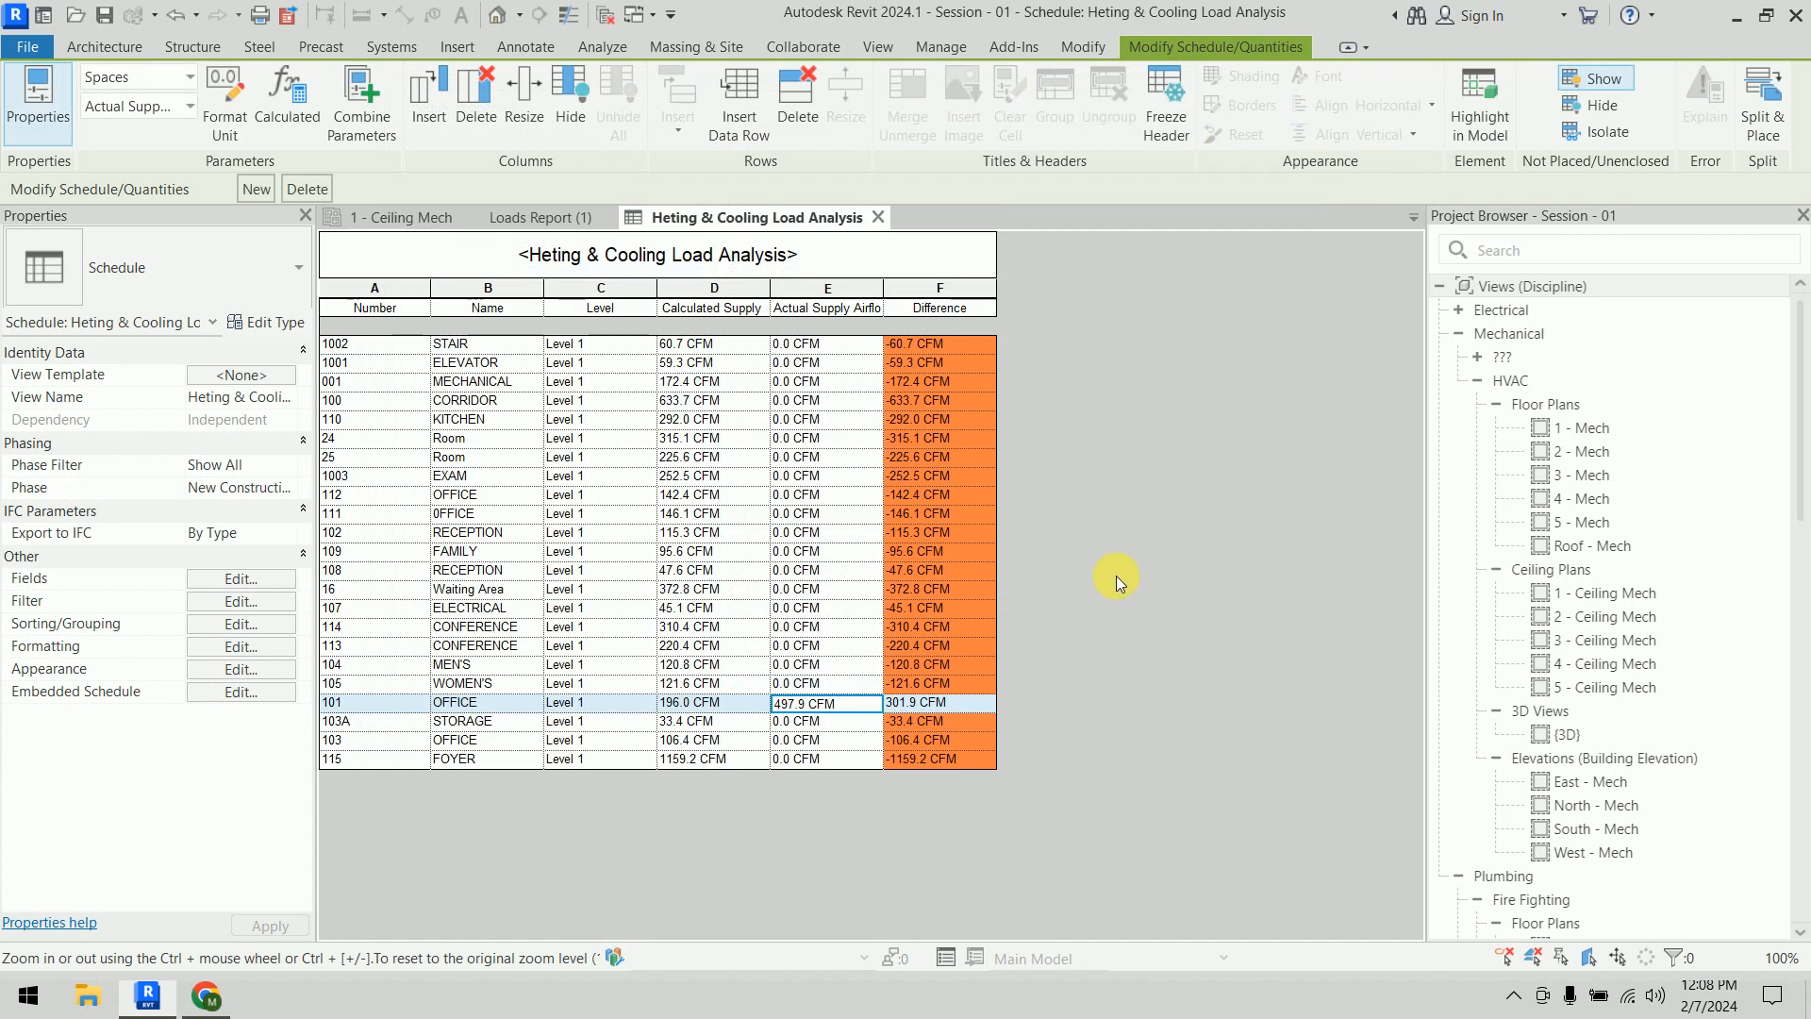
{"action": "left_click", "coordinate": [652, 510]}
{"action": "left_click", "coordinate": [732, 402]}
{"action": "left_click", "coordinate": [804, 517]}
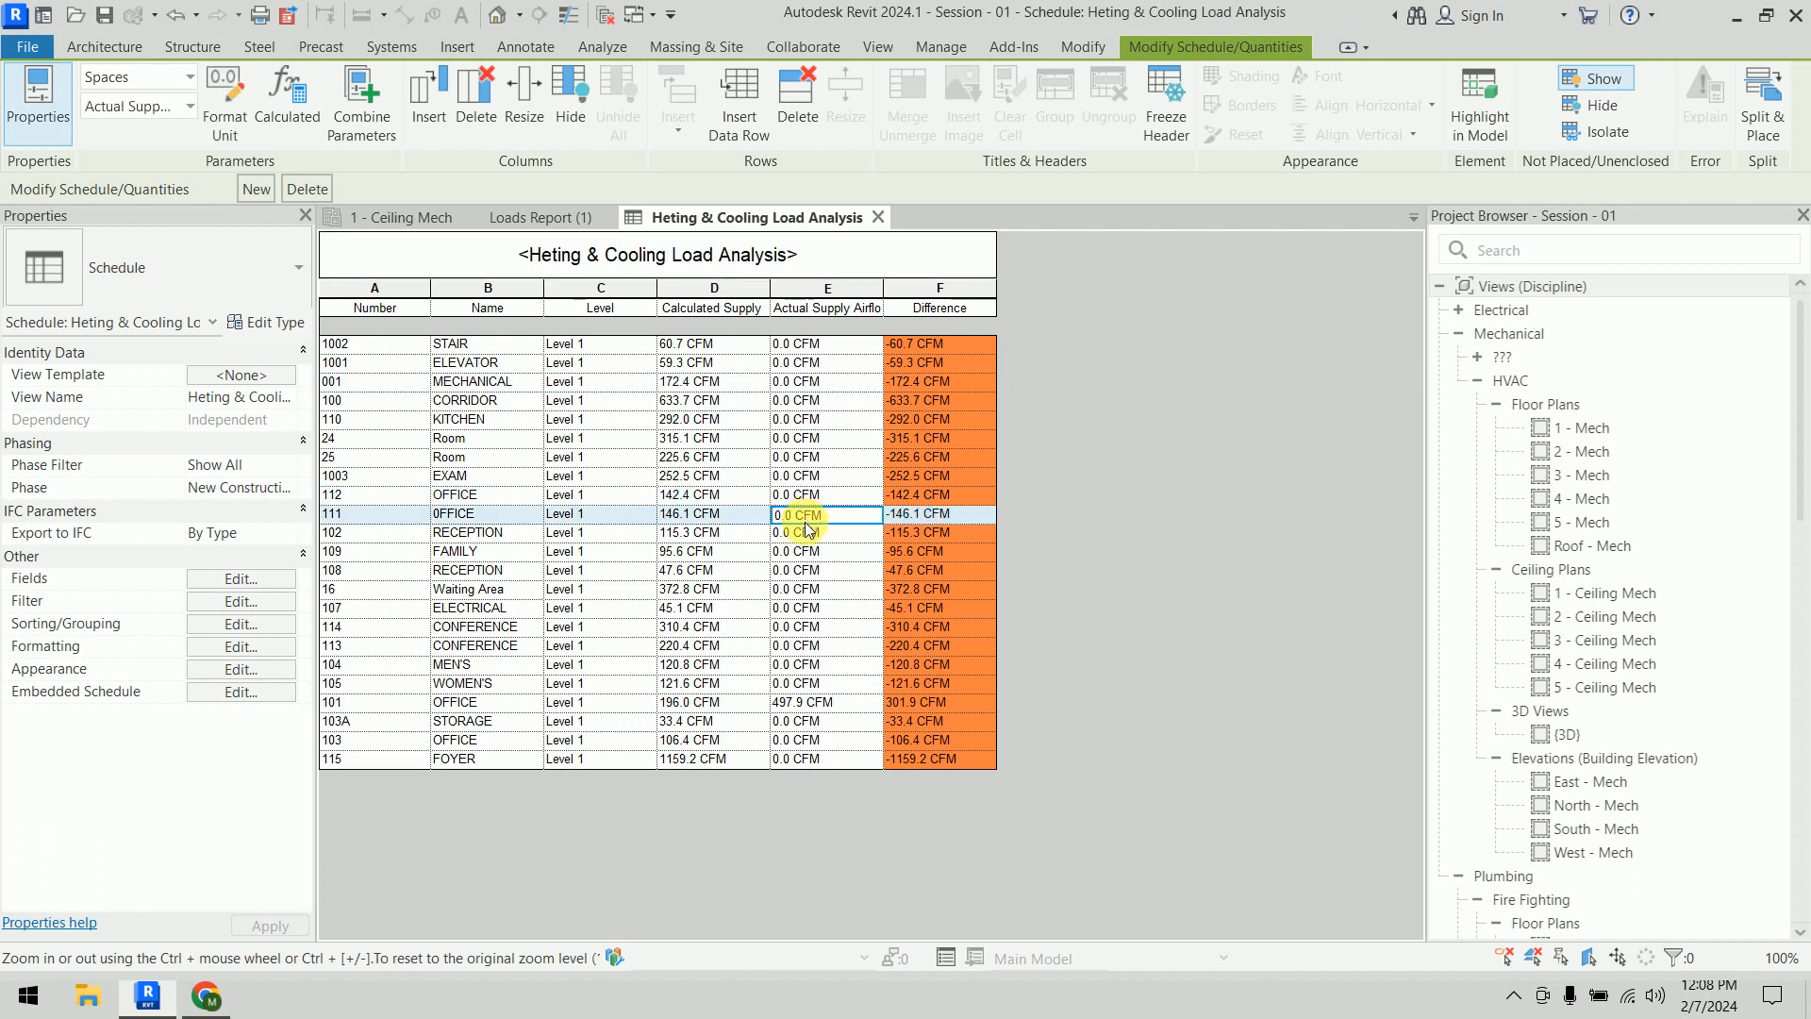
{"action": "left_click", "coordinate": [795, 609]}
{"action": "left_click", "coordinate": [795, 456]}
{"action": "left_click", "coordinate": [816, 383]}
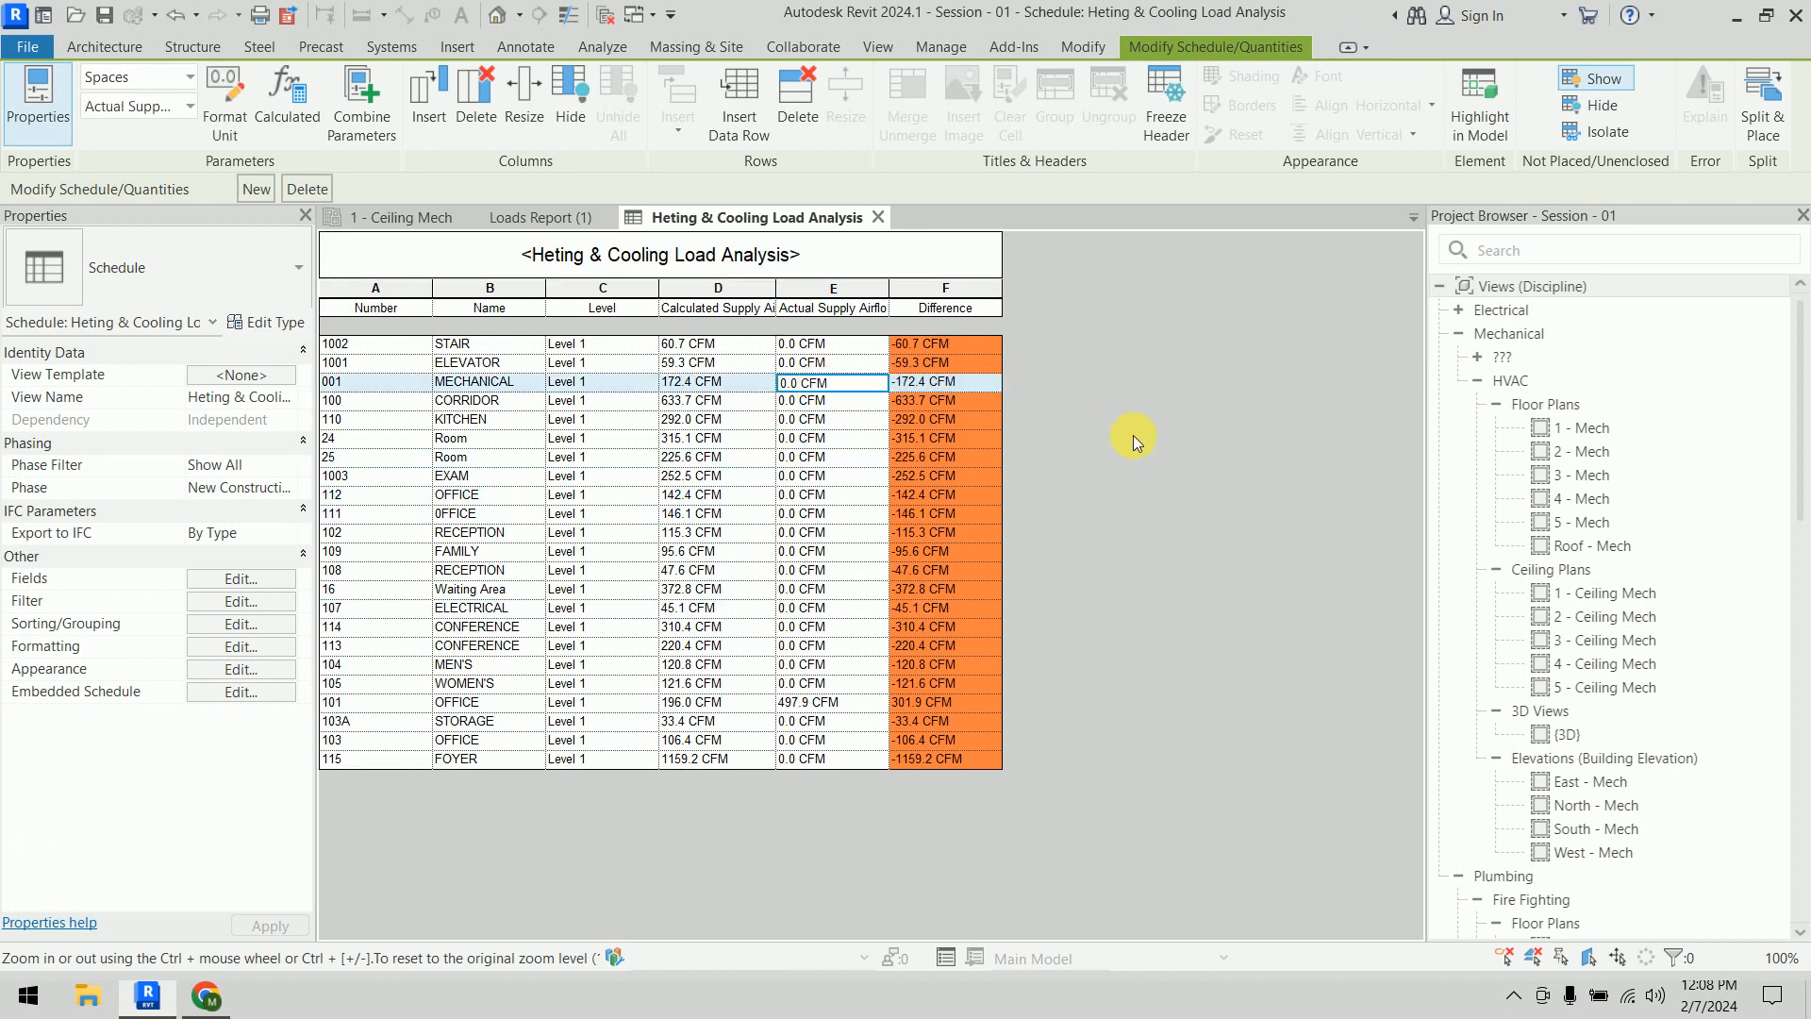
In the 1 - Ceiling Mech plan, move the Office 101 supply diffuser slightly down from its position
{"action": "left_click", "coordinate": [401, 217]}
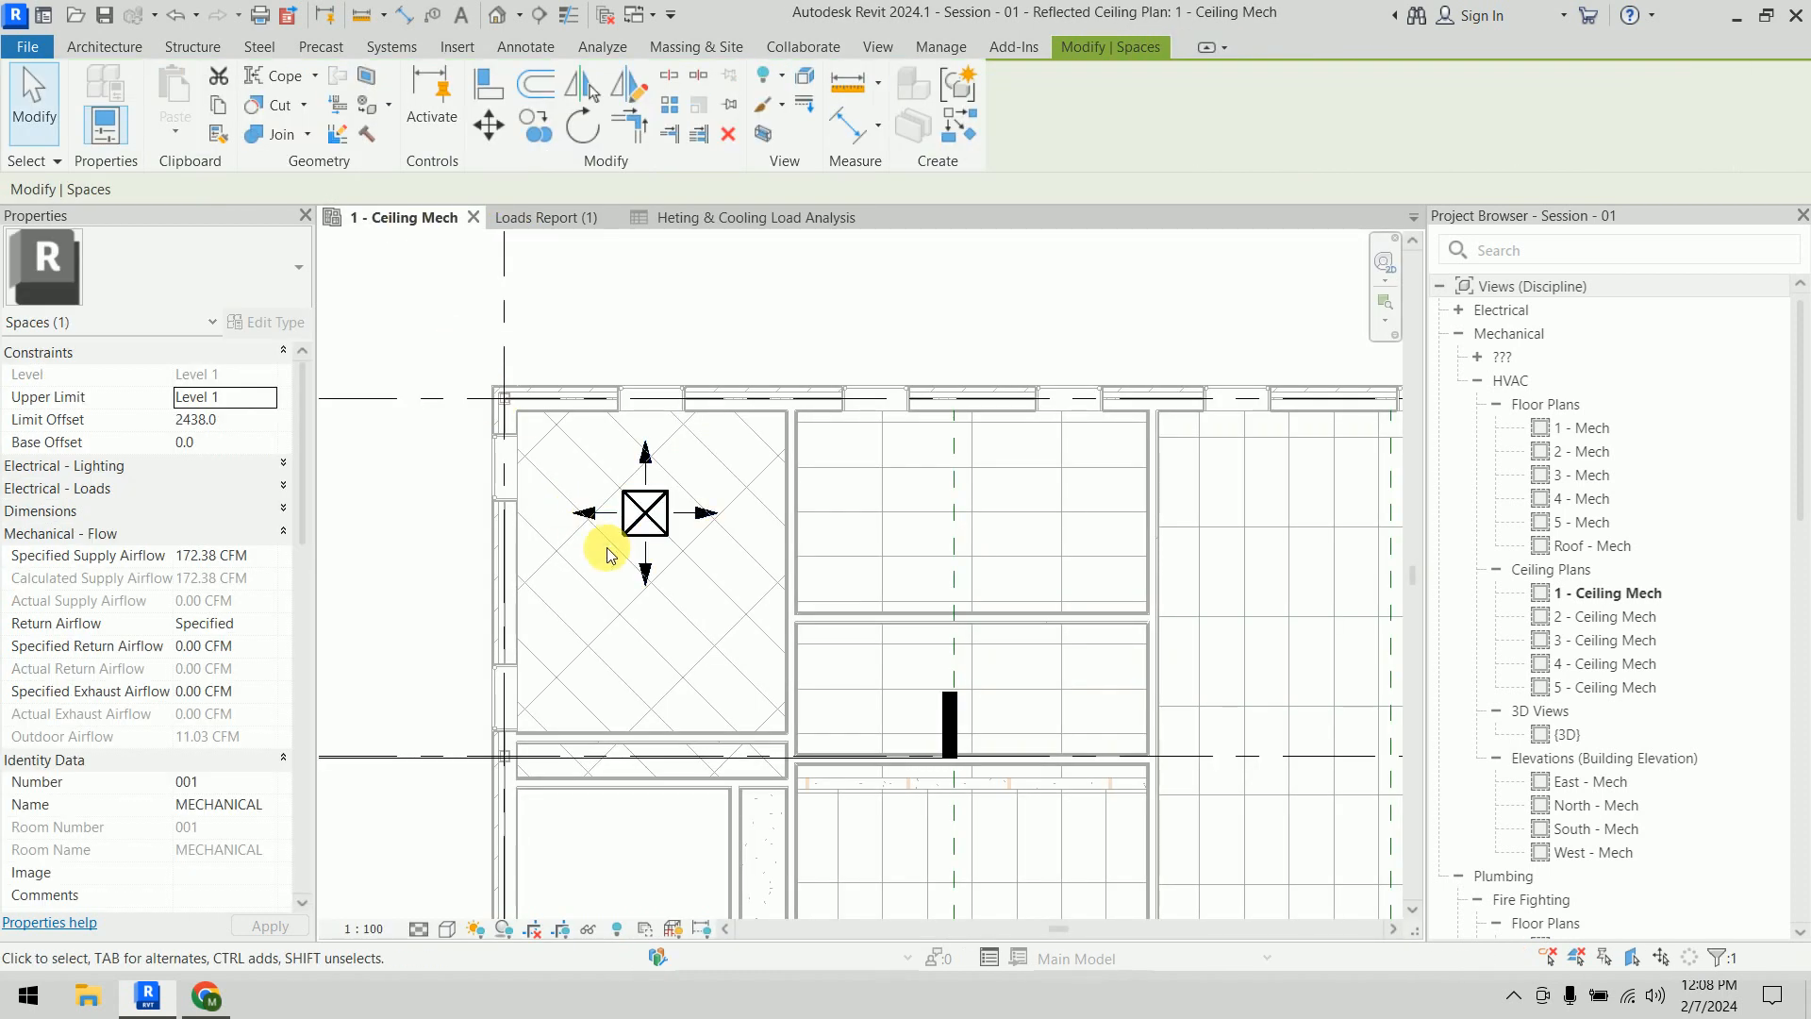
{"action": "scroll", "coordinate": [706, 454], "scroll_direction": "up", "scroll_amount": 3}
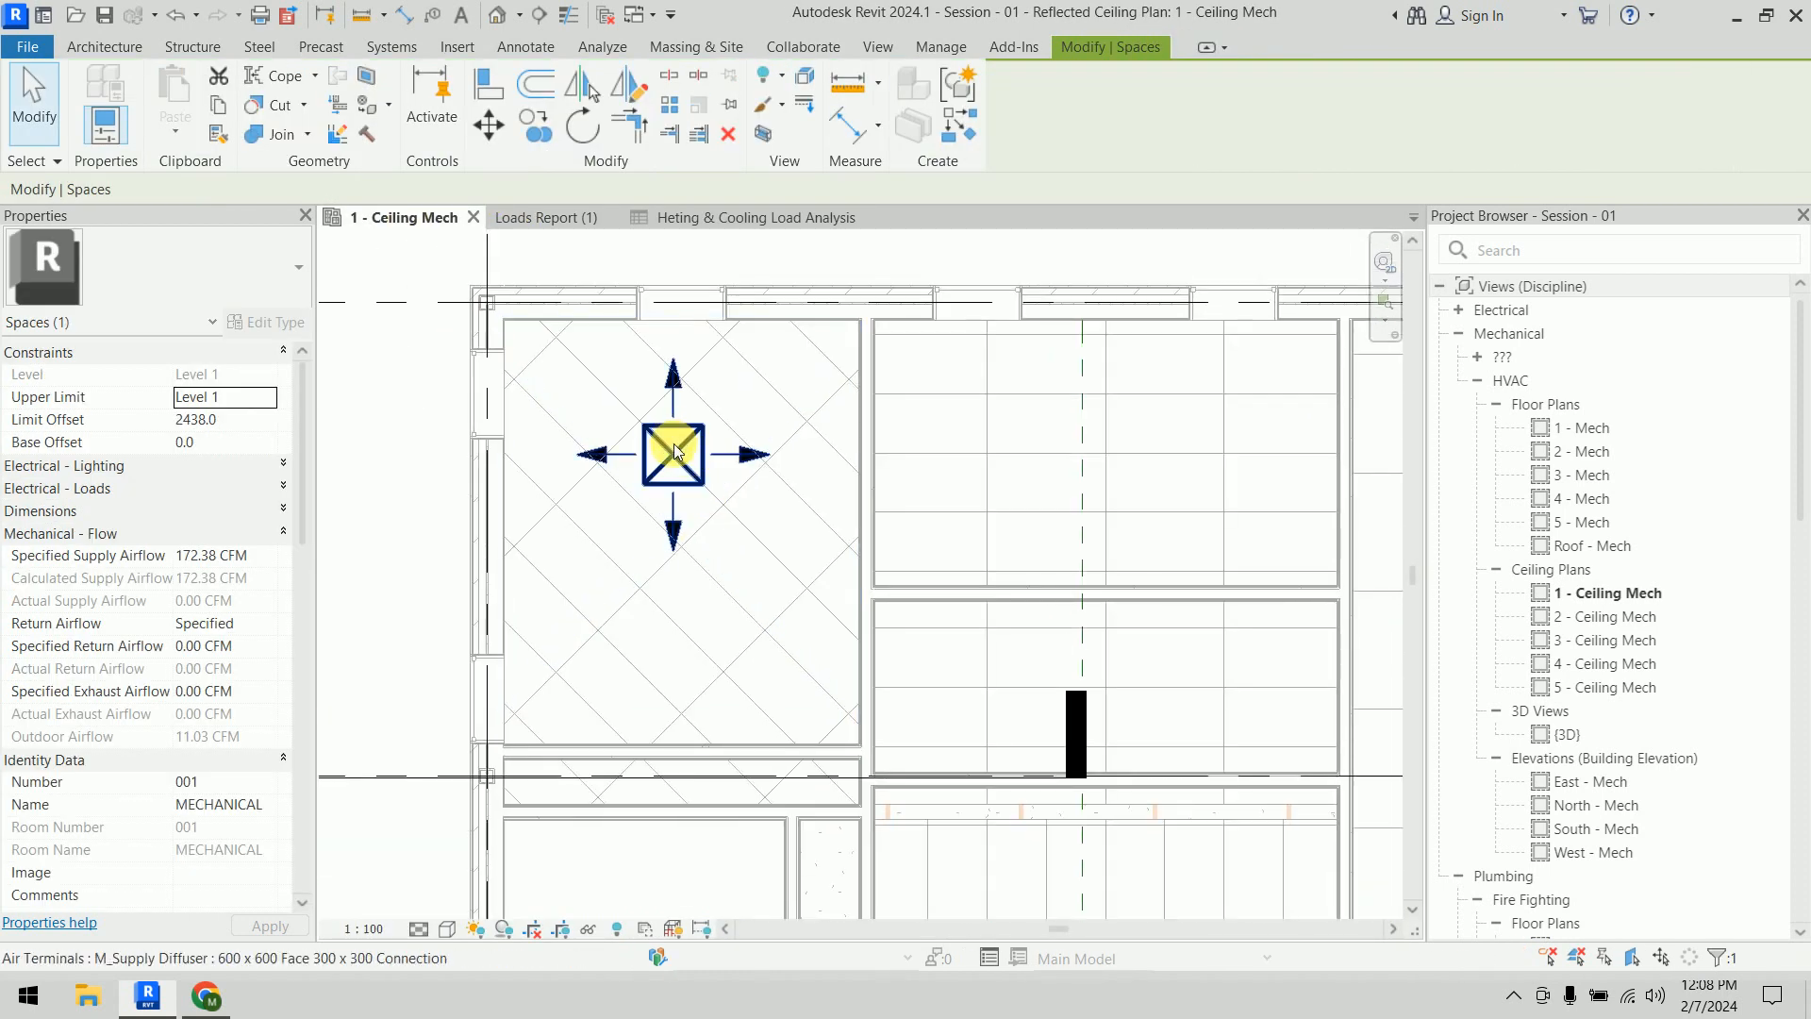
{"action": "left_click", "coordinate": [676, 453]}
{"action": "left_click_drag", "start_coordinate": [675, 454], "coordinate": [689, 501]}
{"action": "left_click", "coordinate": [416, 477]}
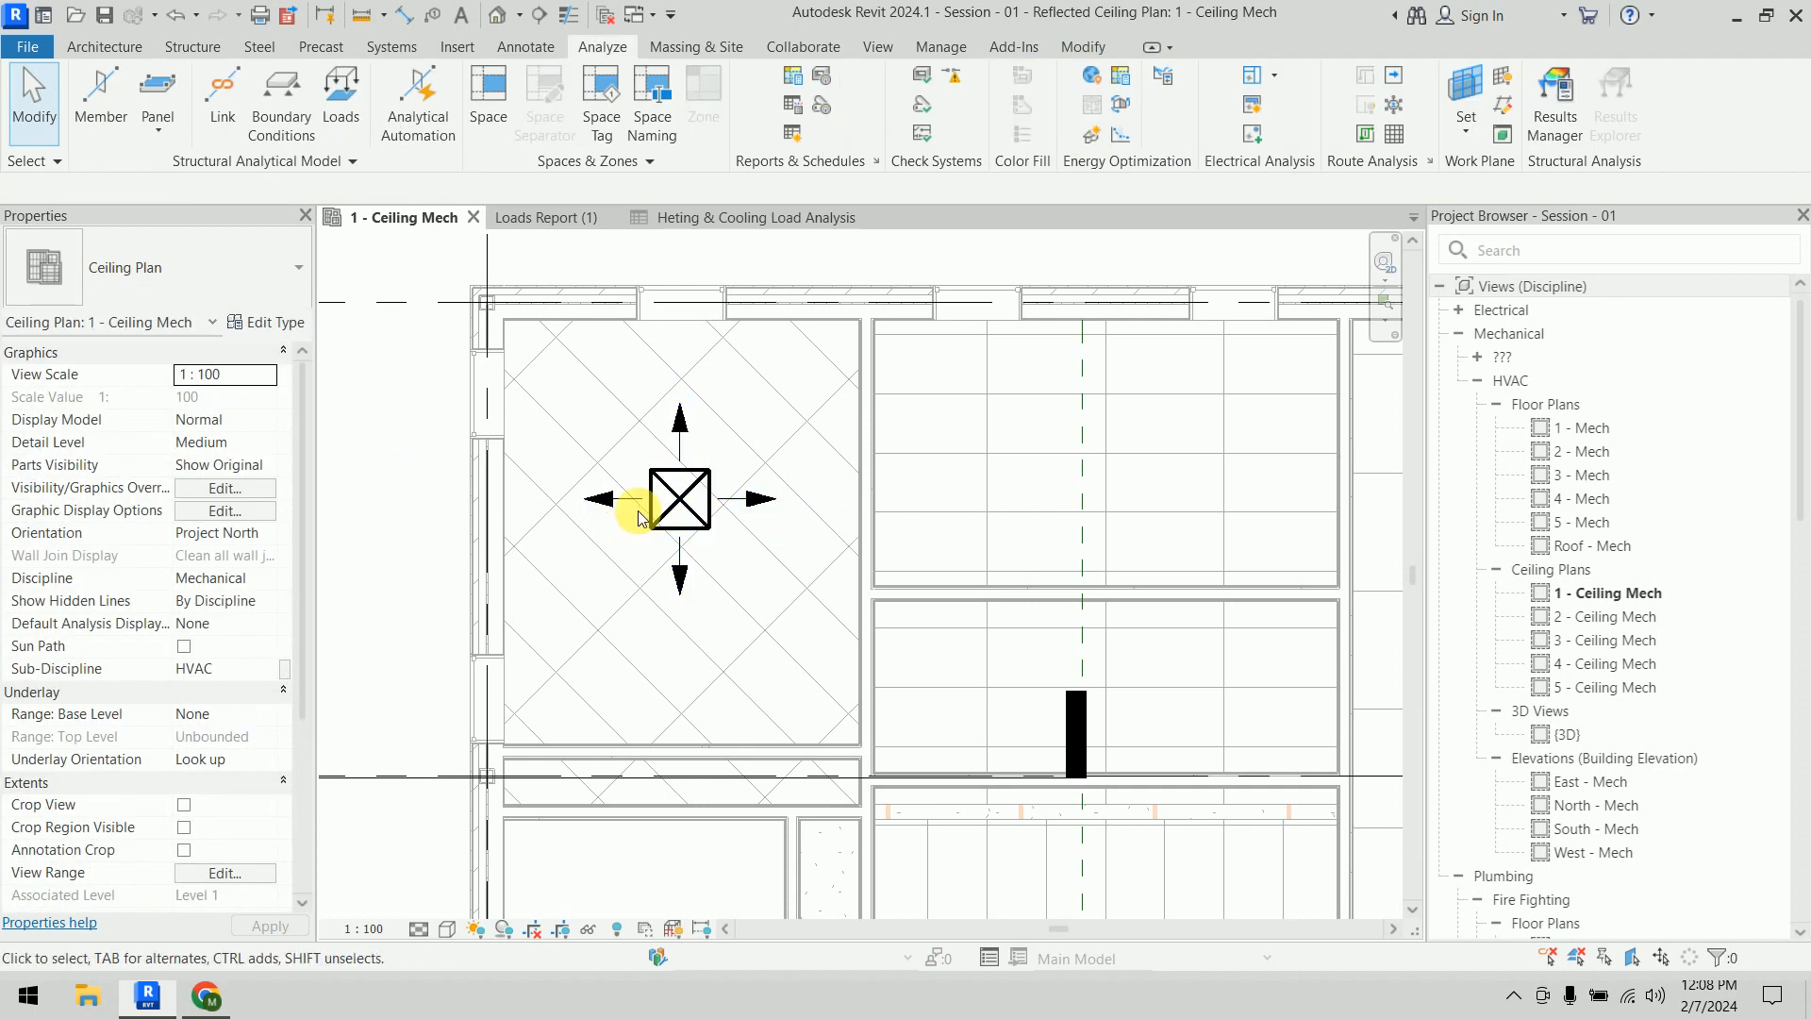
Check the office on the 1 - Mech floor plan, and move its diffuser further down to the room's centre in the ceiling plan
{"action": "left_click", "coordinate": [1618, 429]}
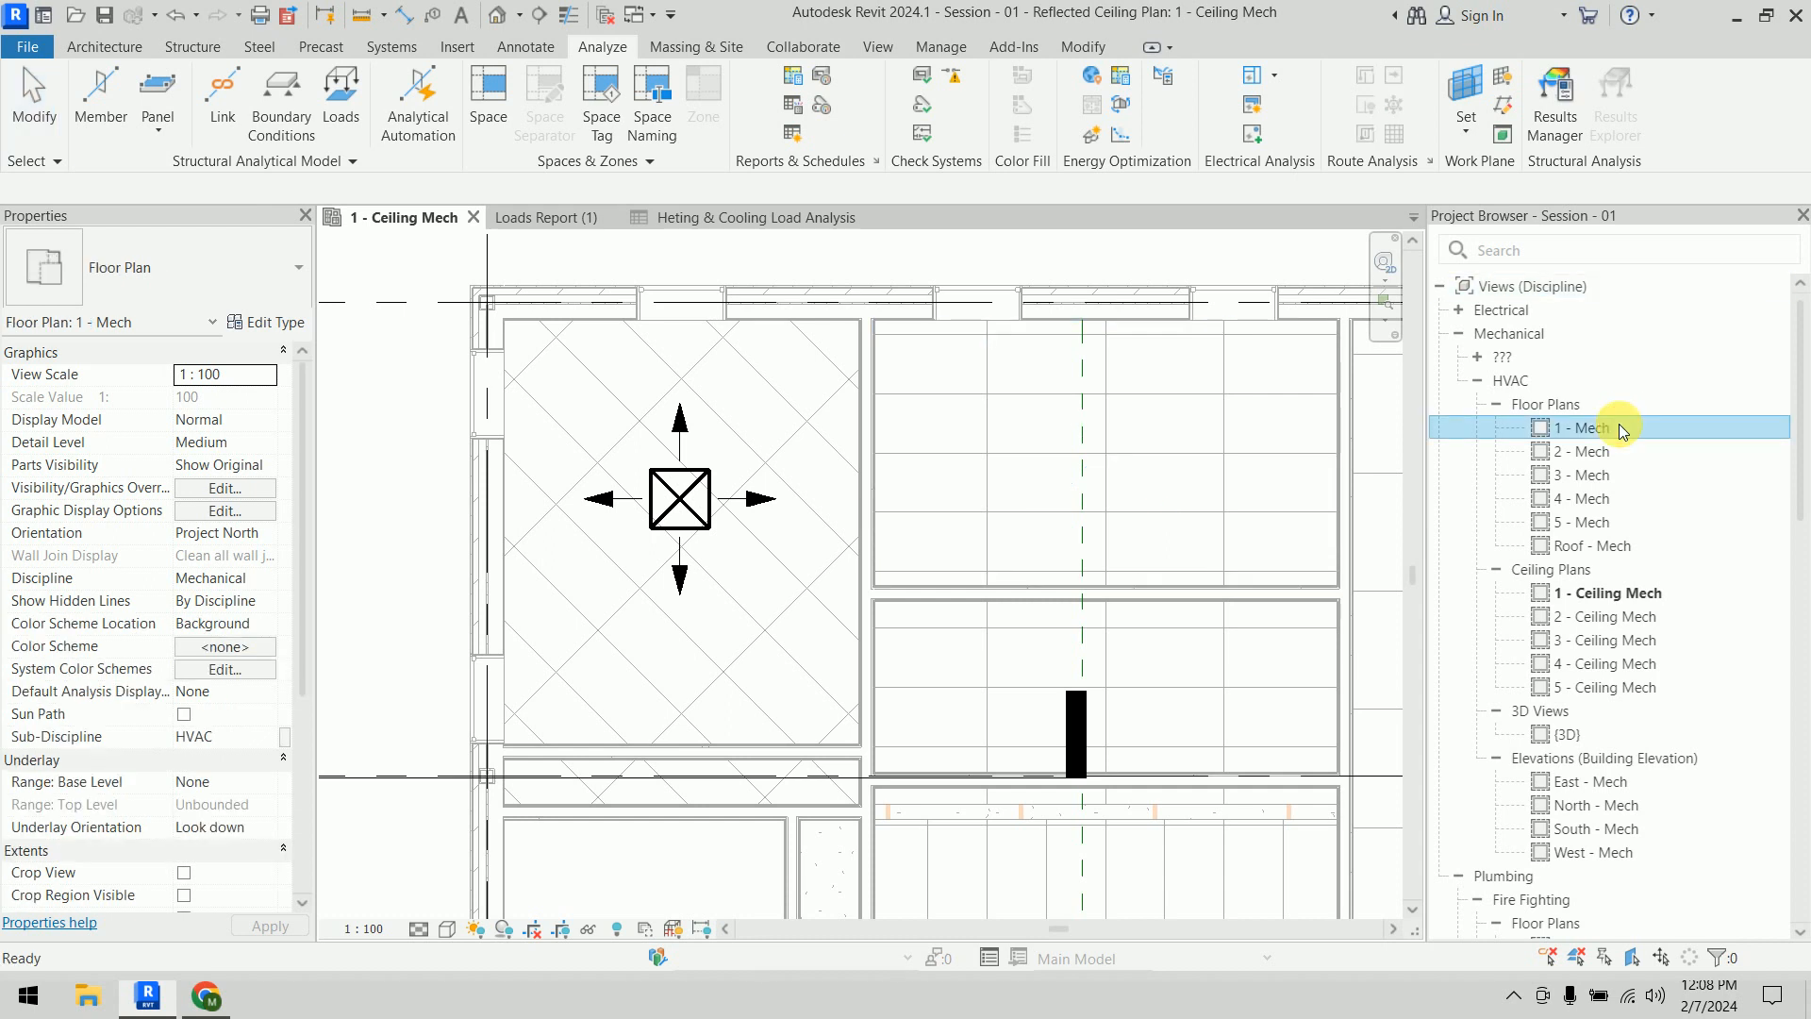
{"action": "double_click", "coordinate": [1620, 429]}
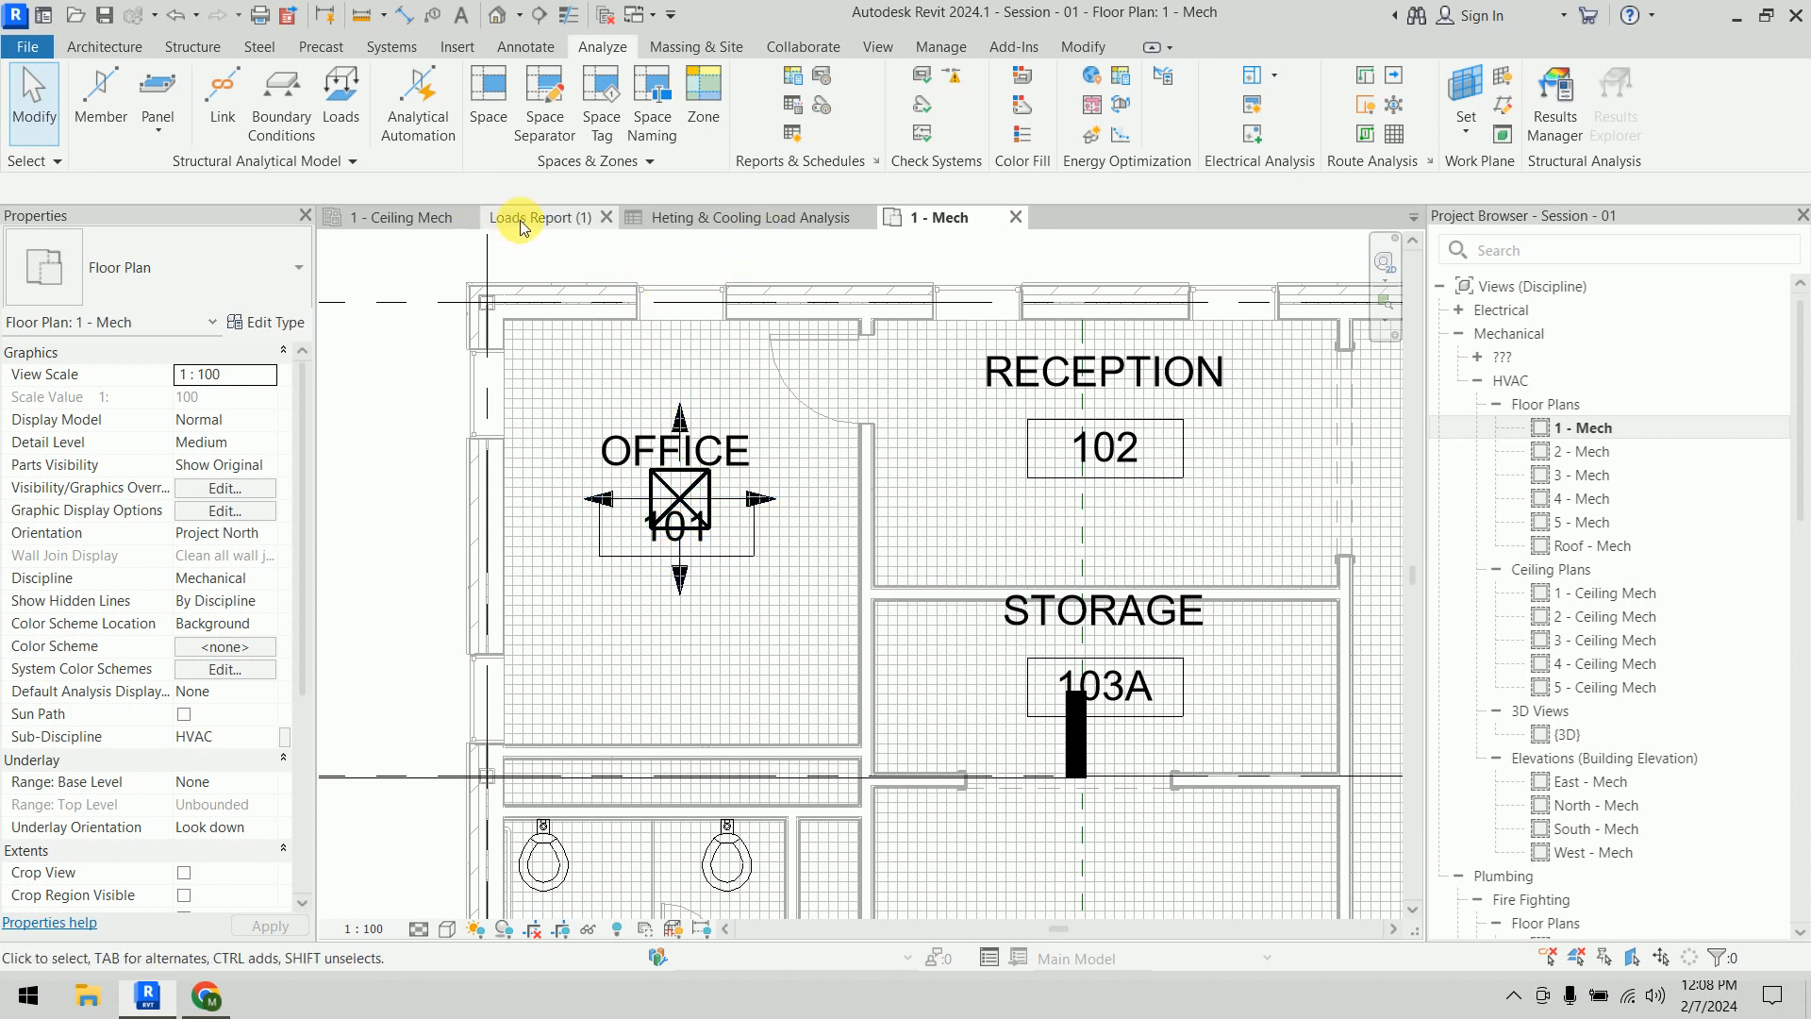
{"action": "left_click", "coordinate": [427, 219]}
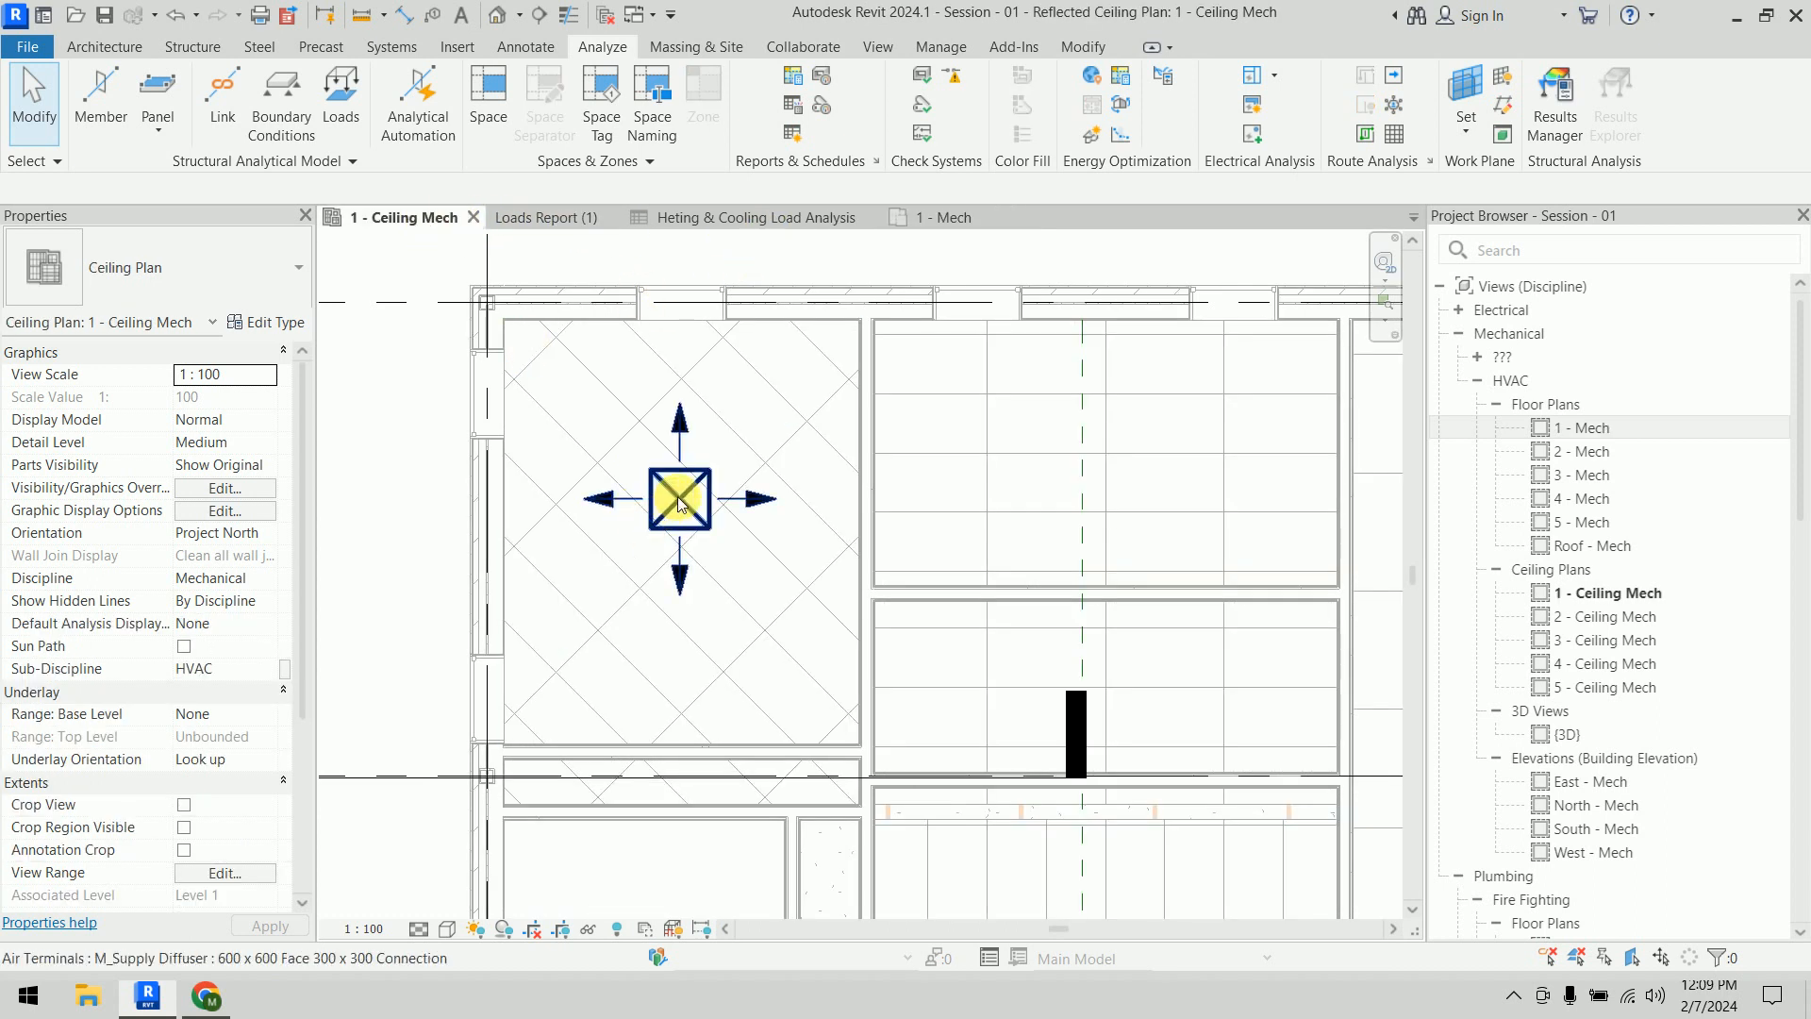
{"action": "left_click", "coordinate": [680, 514]}
{"action": "left_click_drag", "start_coordinate": [680, 517], "coordinate": [680, 540]}
{"action": "left_click", "coordinate": [384, 485]}
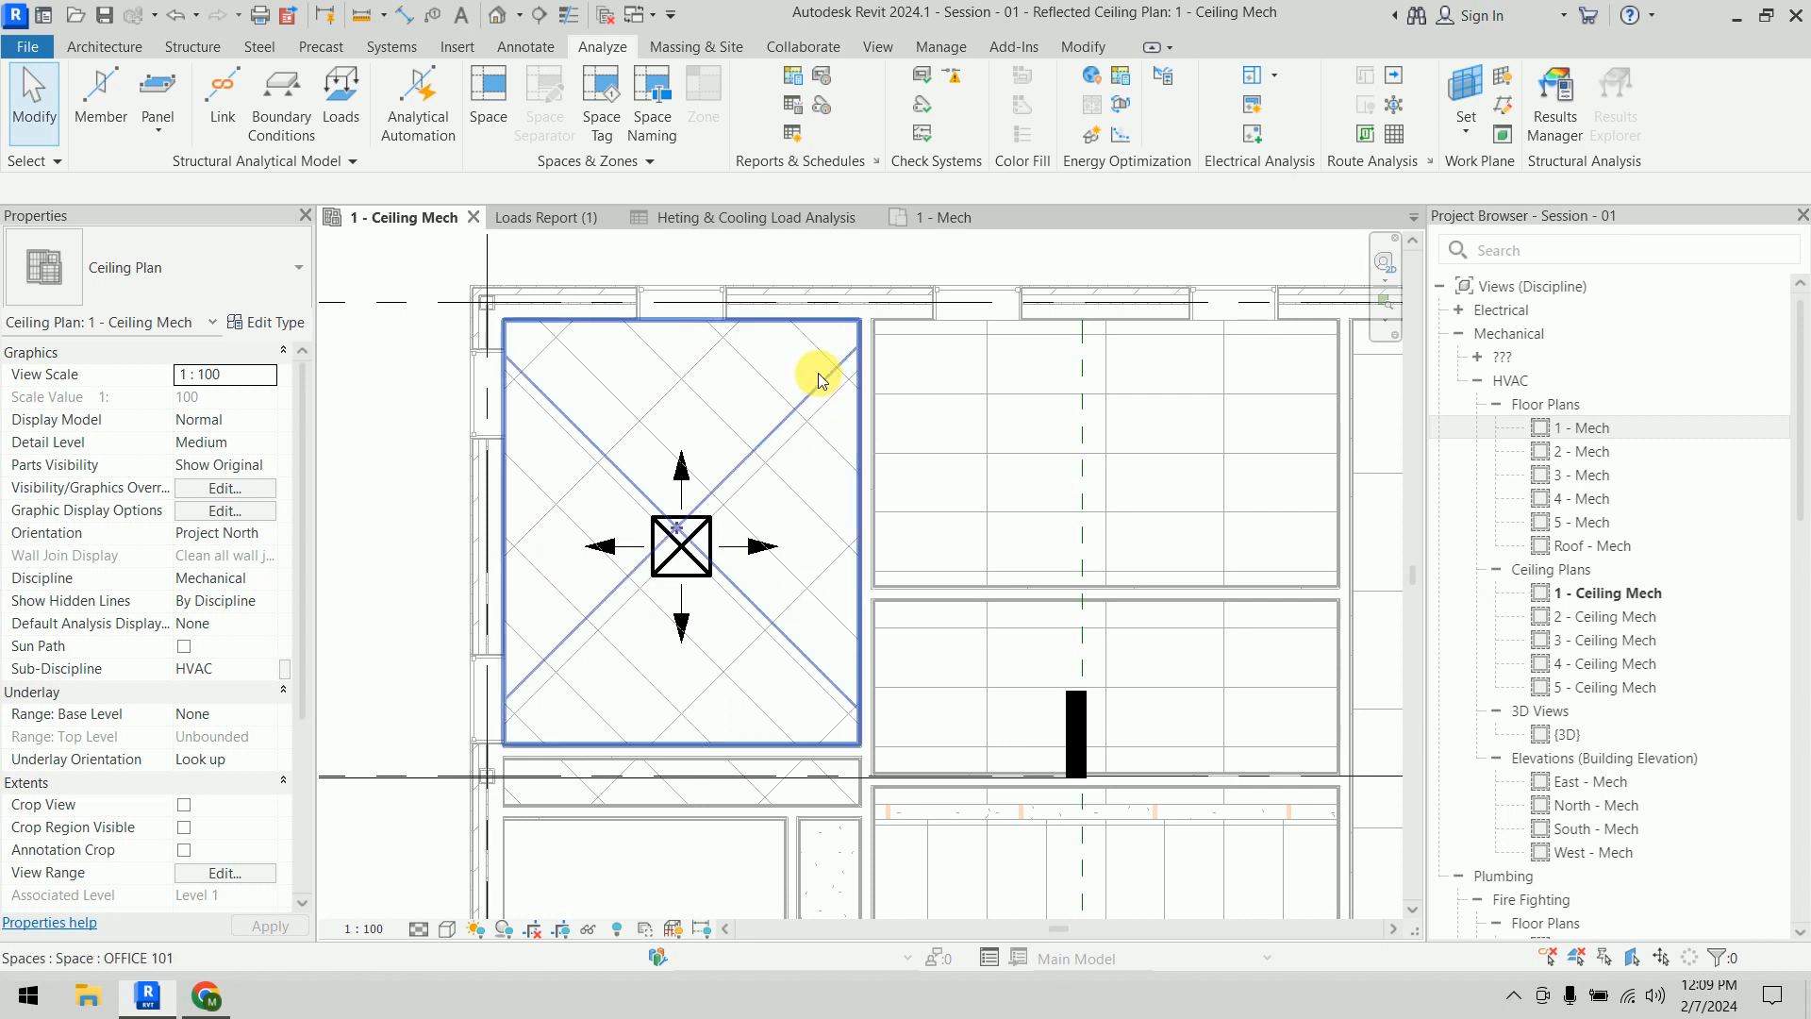
Set the Office 101 supply diffuser's flow to 200 CFM and check its row in the Heting & Cooling Load Analysis schedule
{"action": "left_click", "coordinate": [710, 535]}
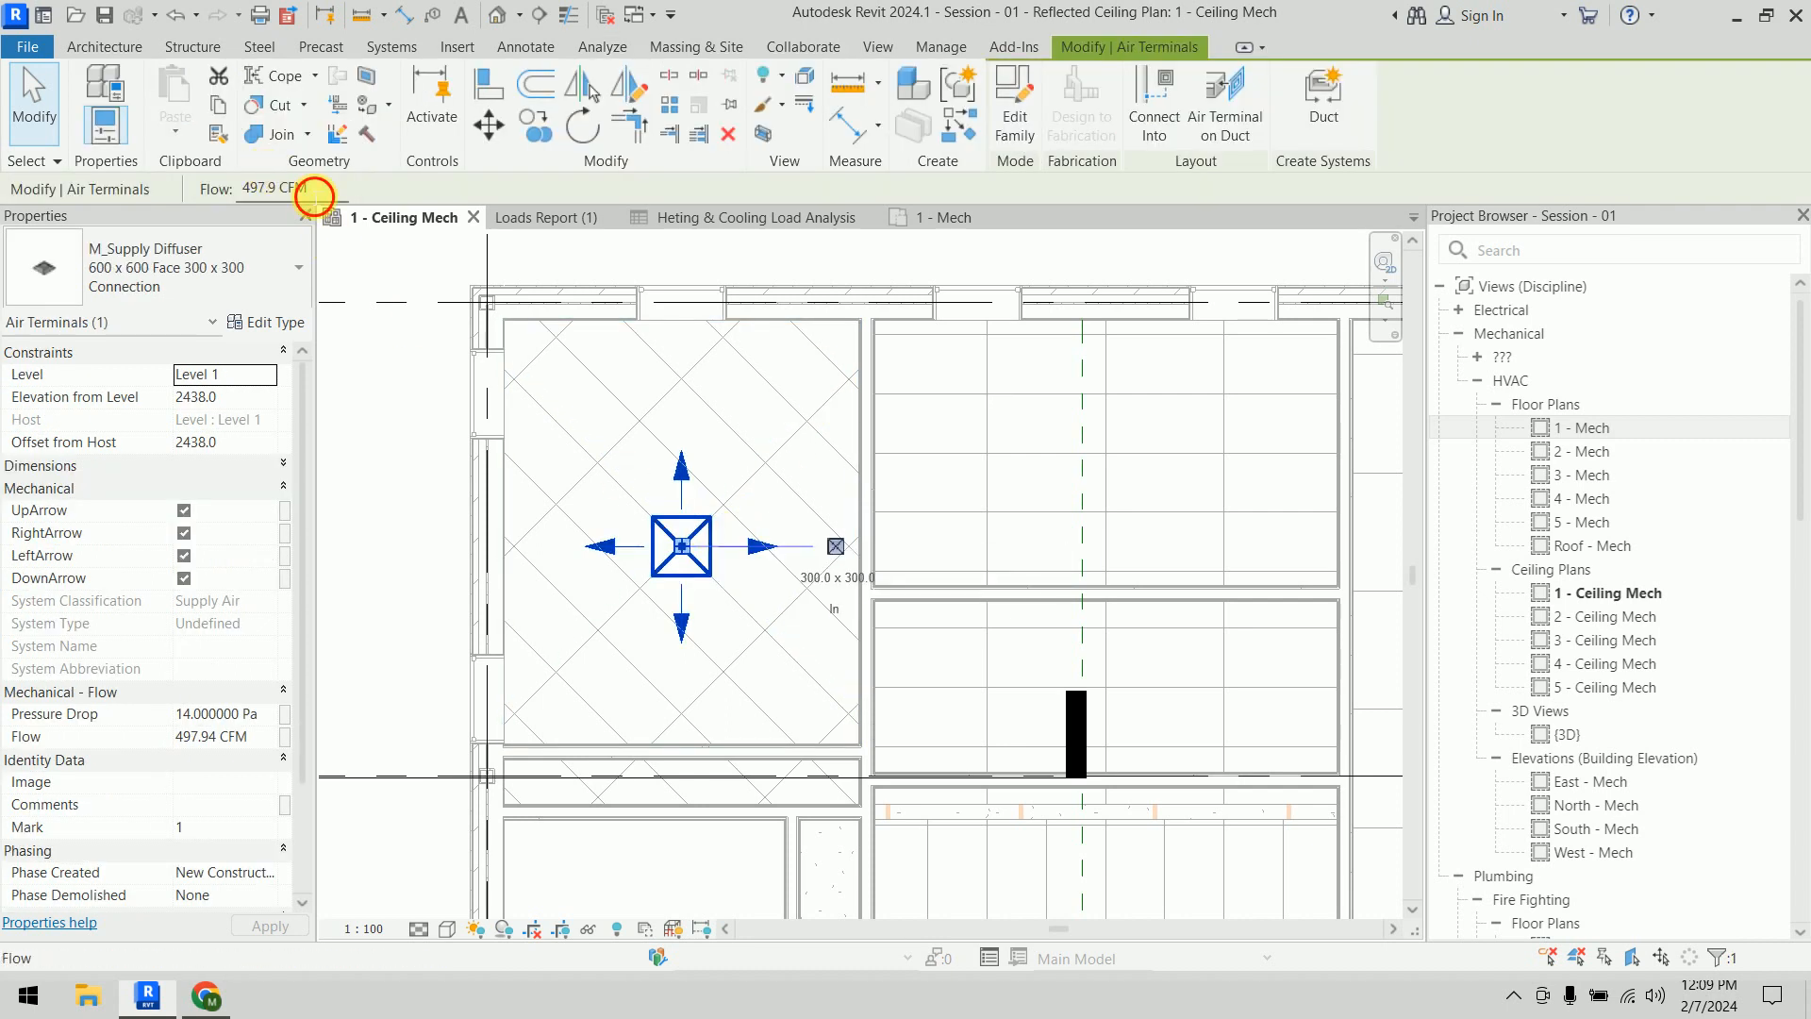
{"action": "left_click", "coordinate": [273, 187]}
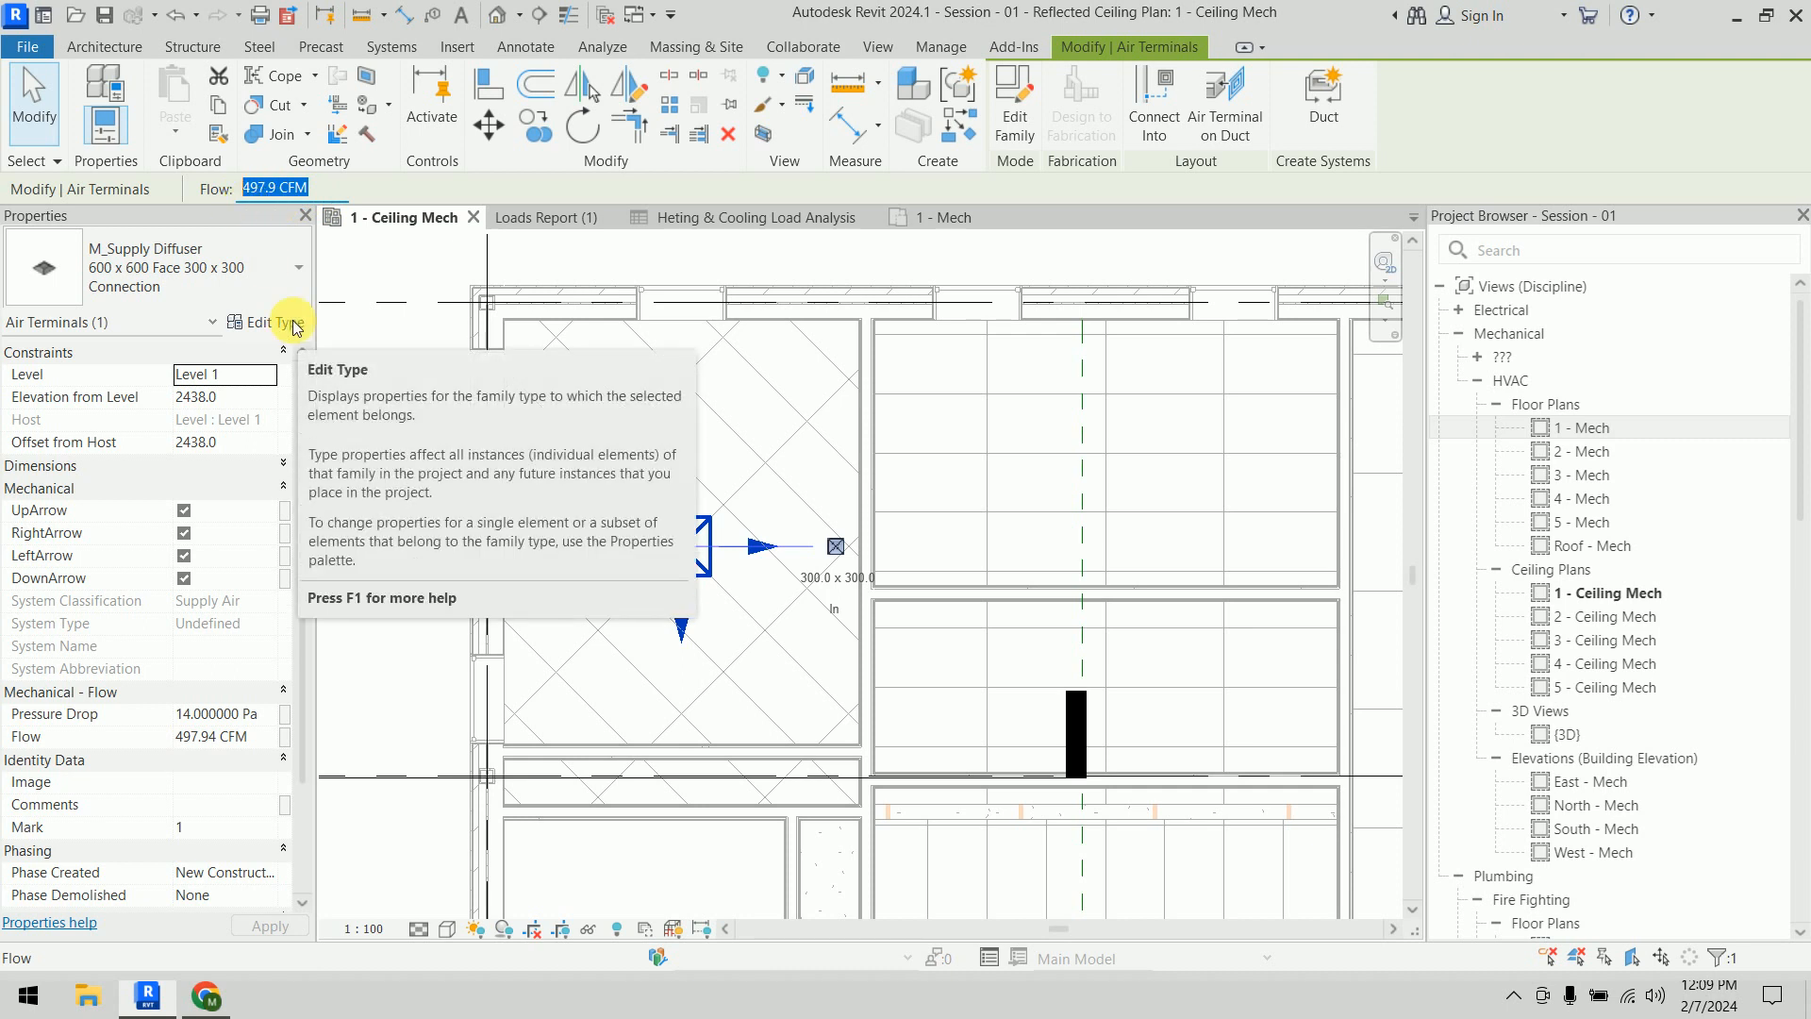
{"action": "type", "text": "200"}
{"action": "key", "text": "Return"}
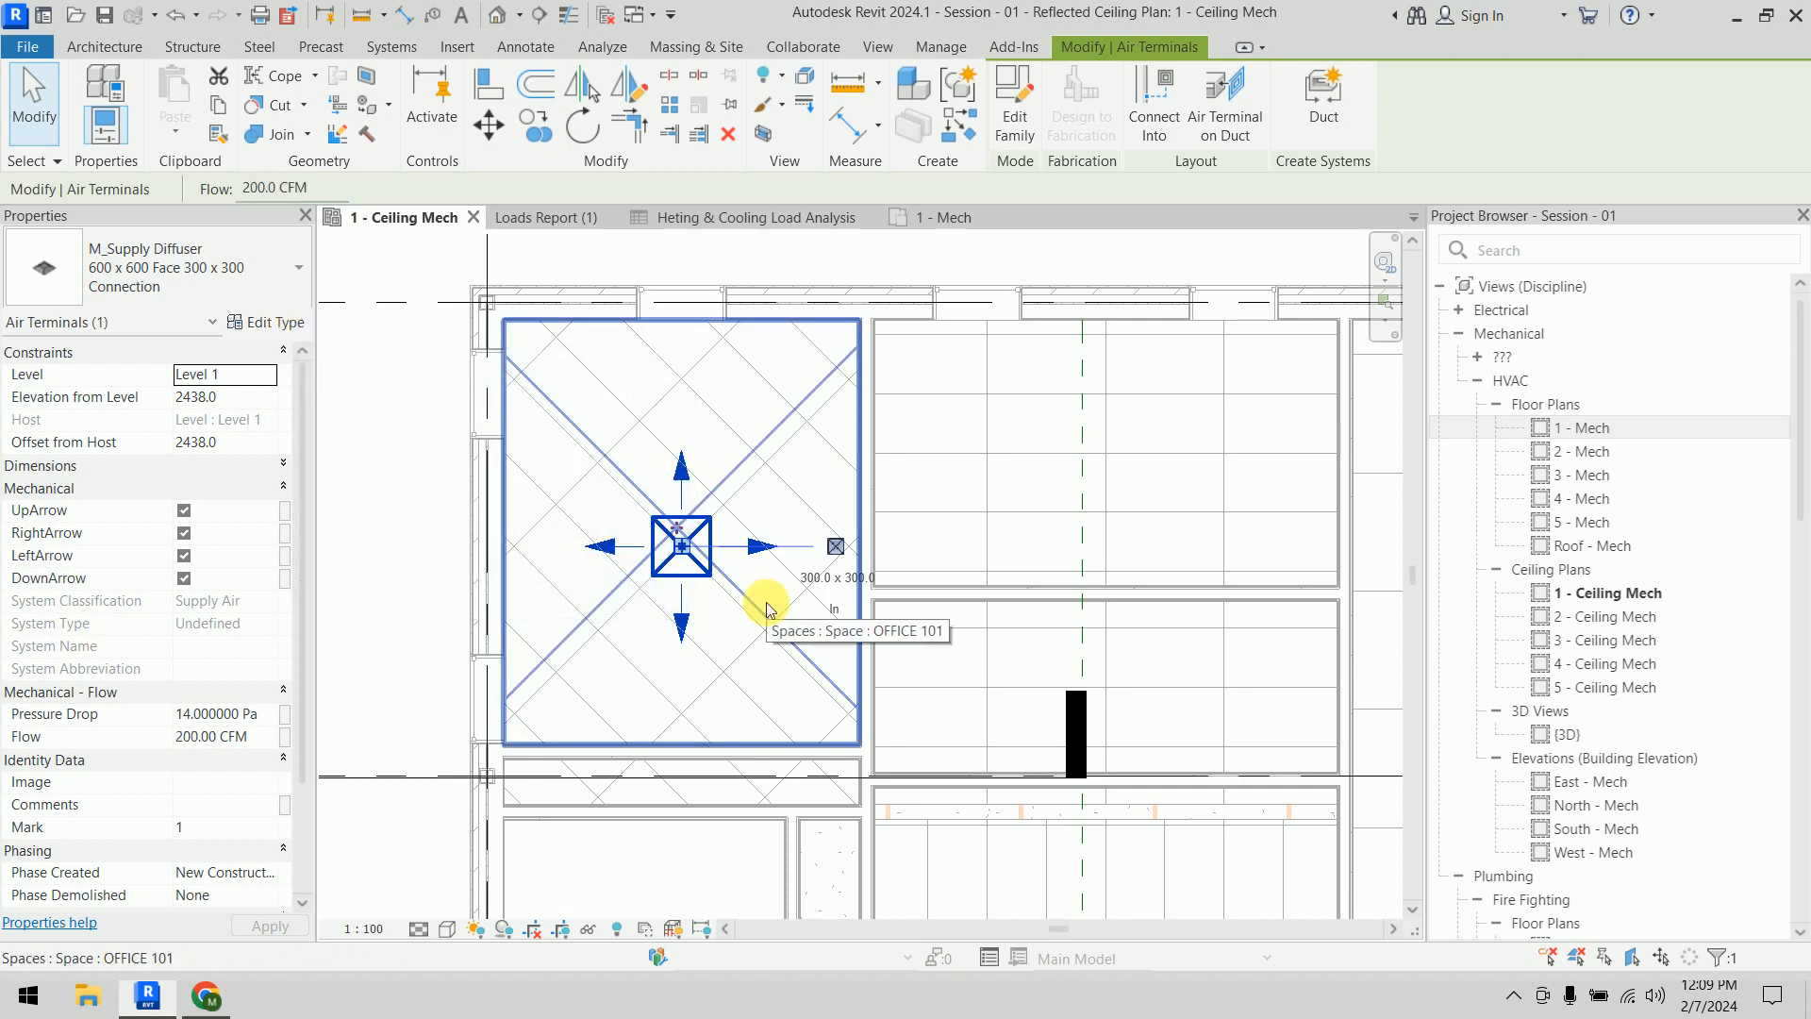
{"action": "left_click", "coordinate": [377, 466]}
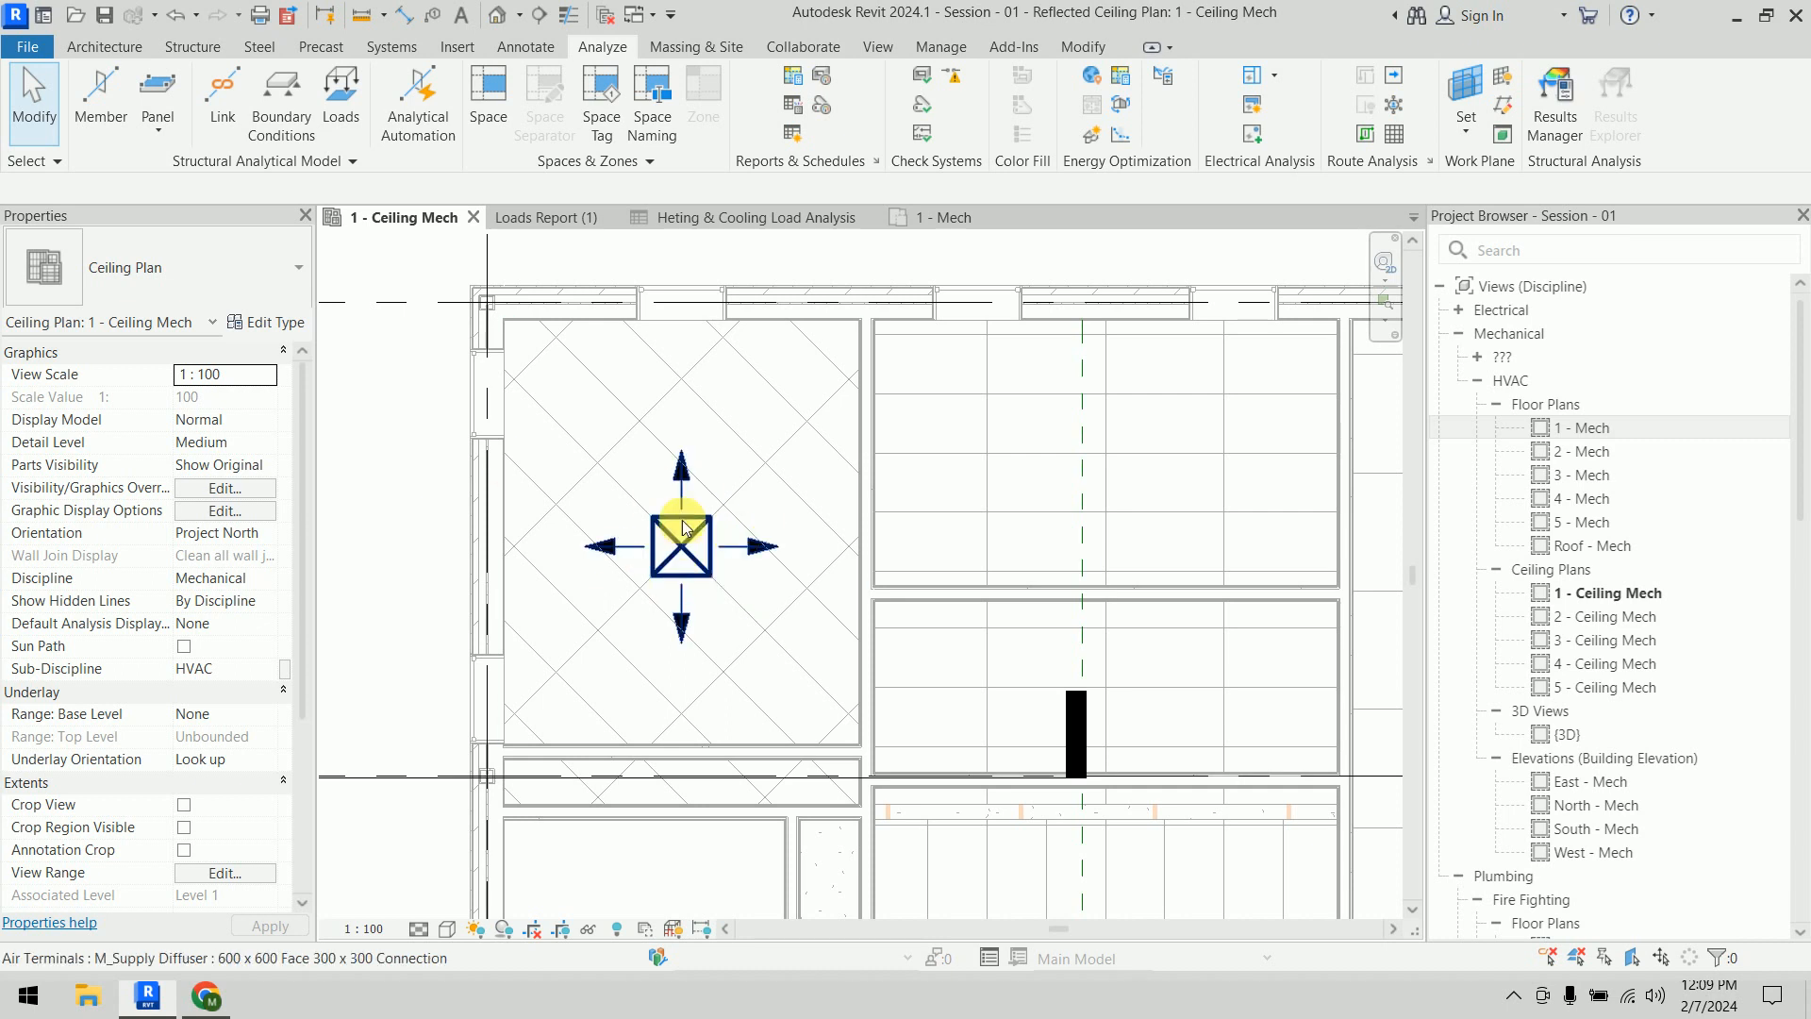
{"action": "left_click", "coordinate": [791, 219]}
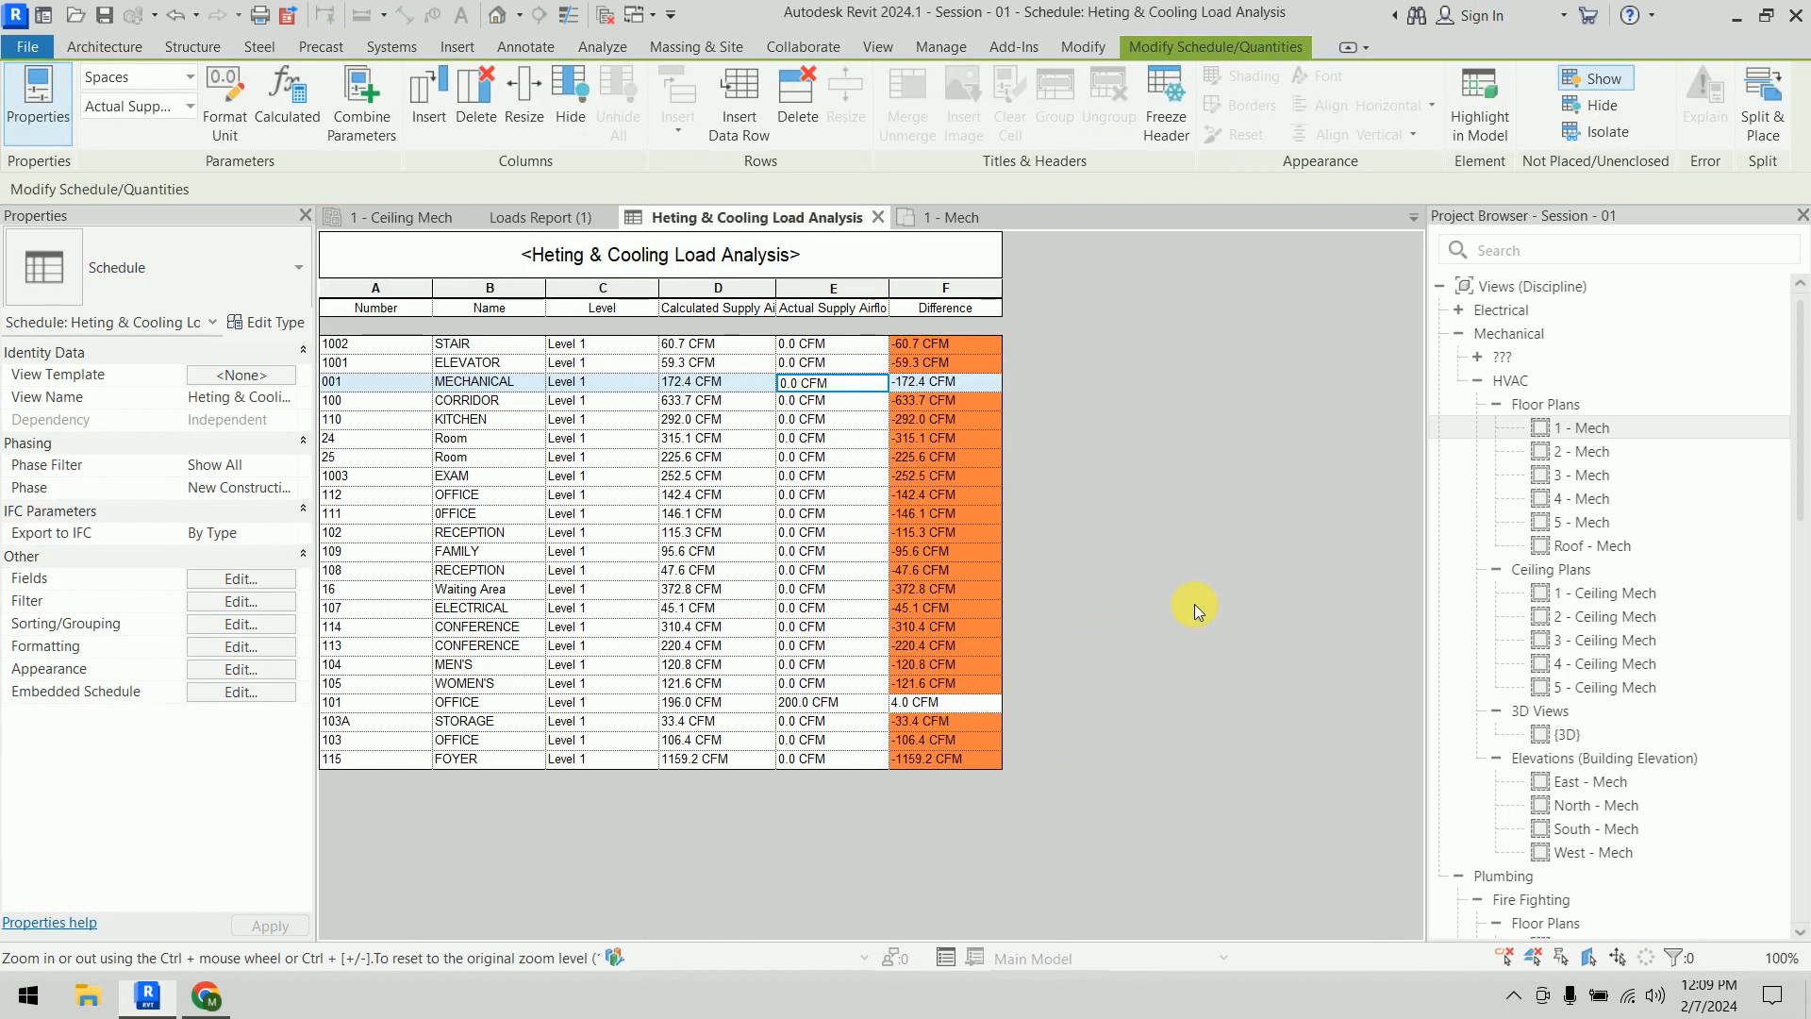
Inspect the airflow properties of the space beside Office 101 and identify that room on the 1 - Mech floor plan
{"action": "left_click", "coordinate": [382, 217]}
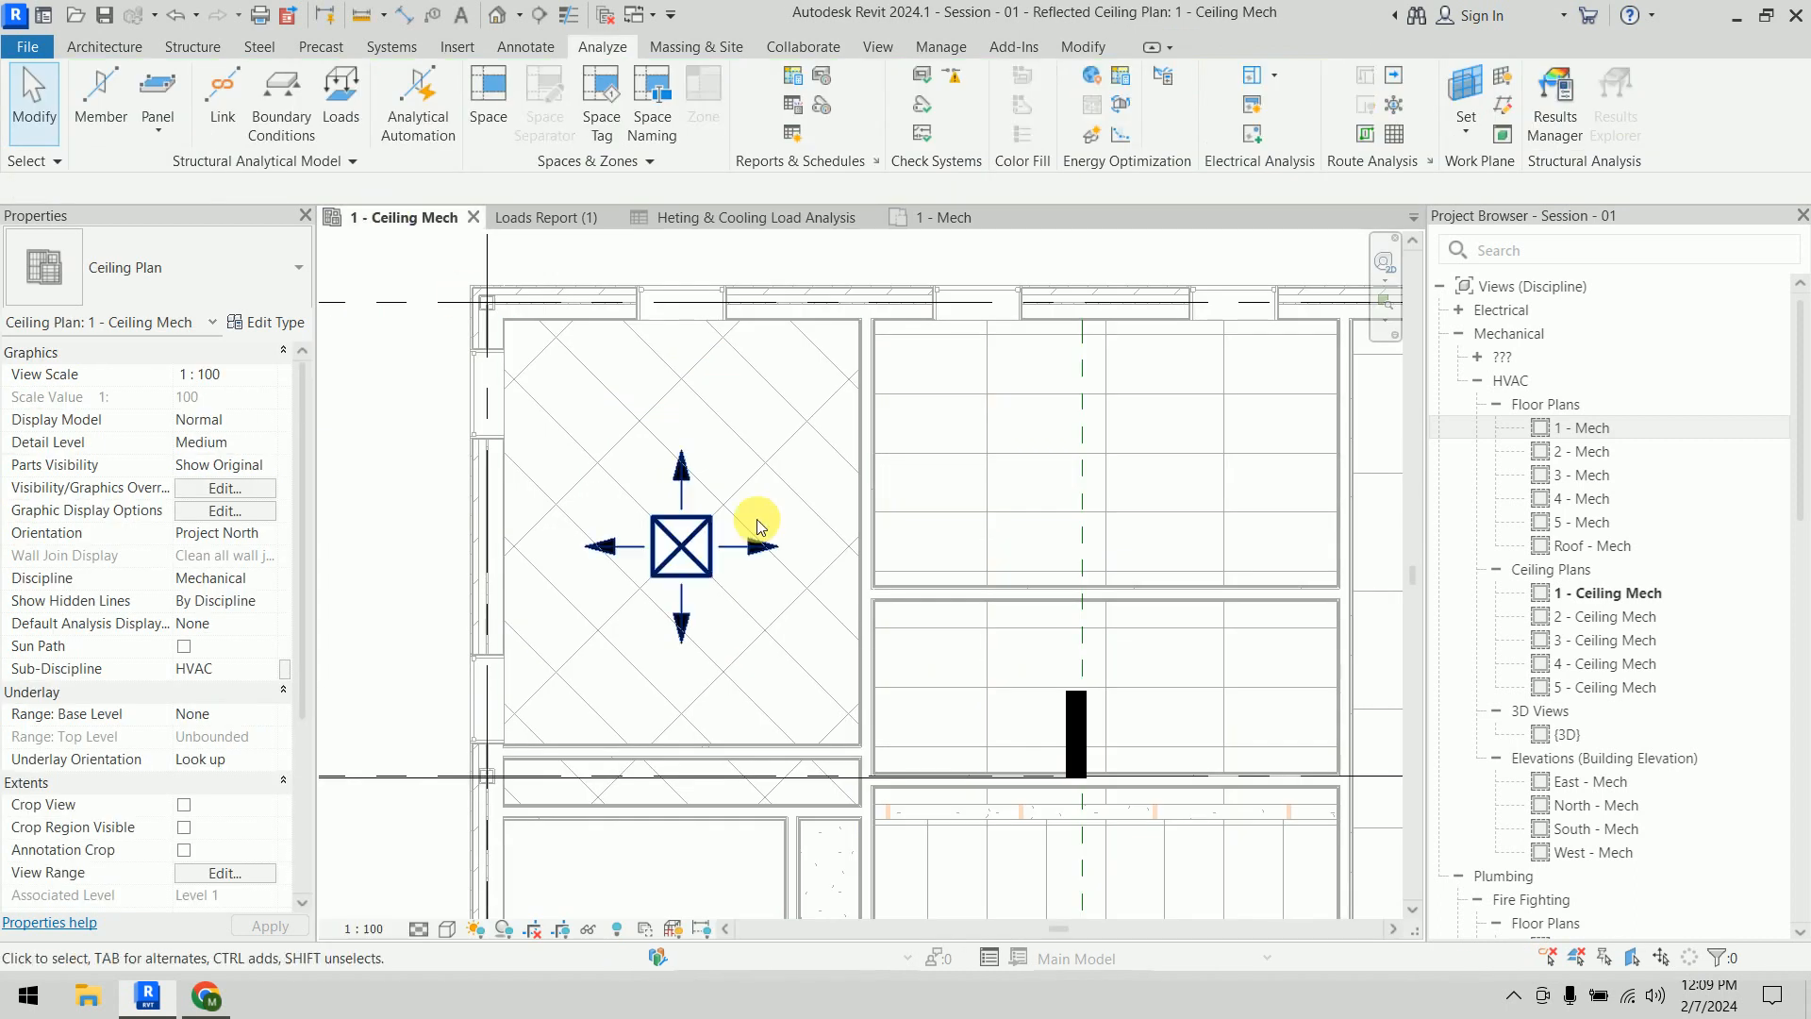
{"action": "left_click", "coordinate": [1081, 421]}
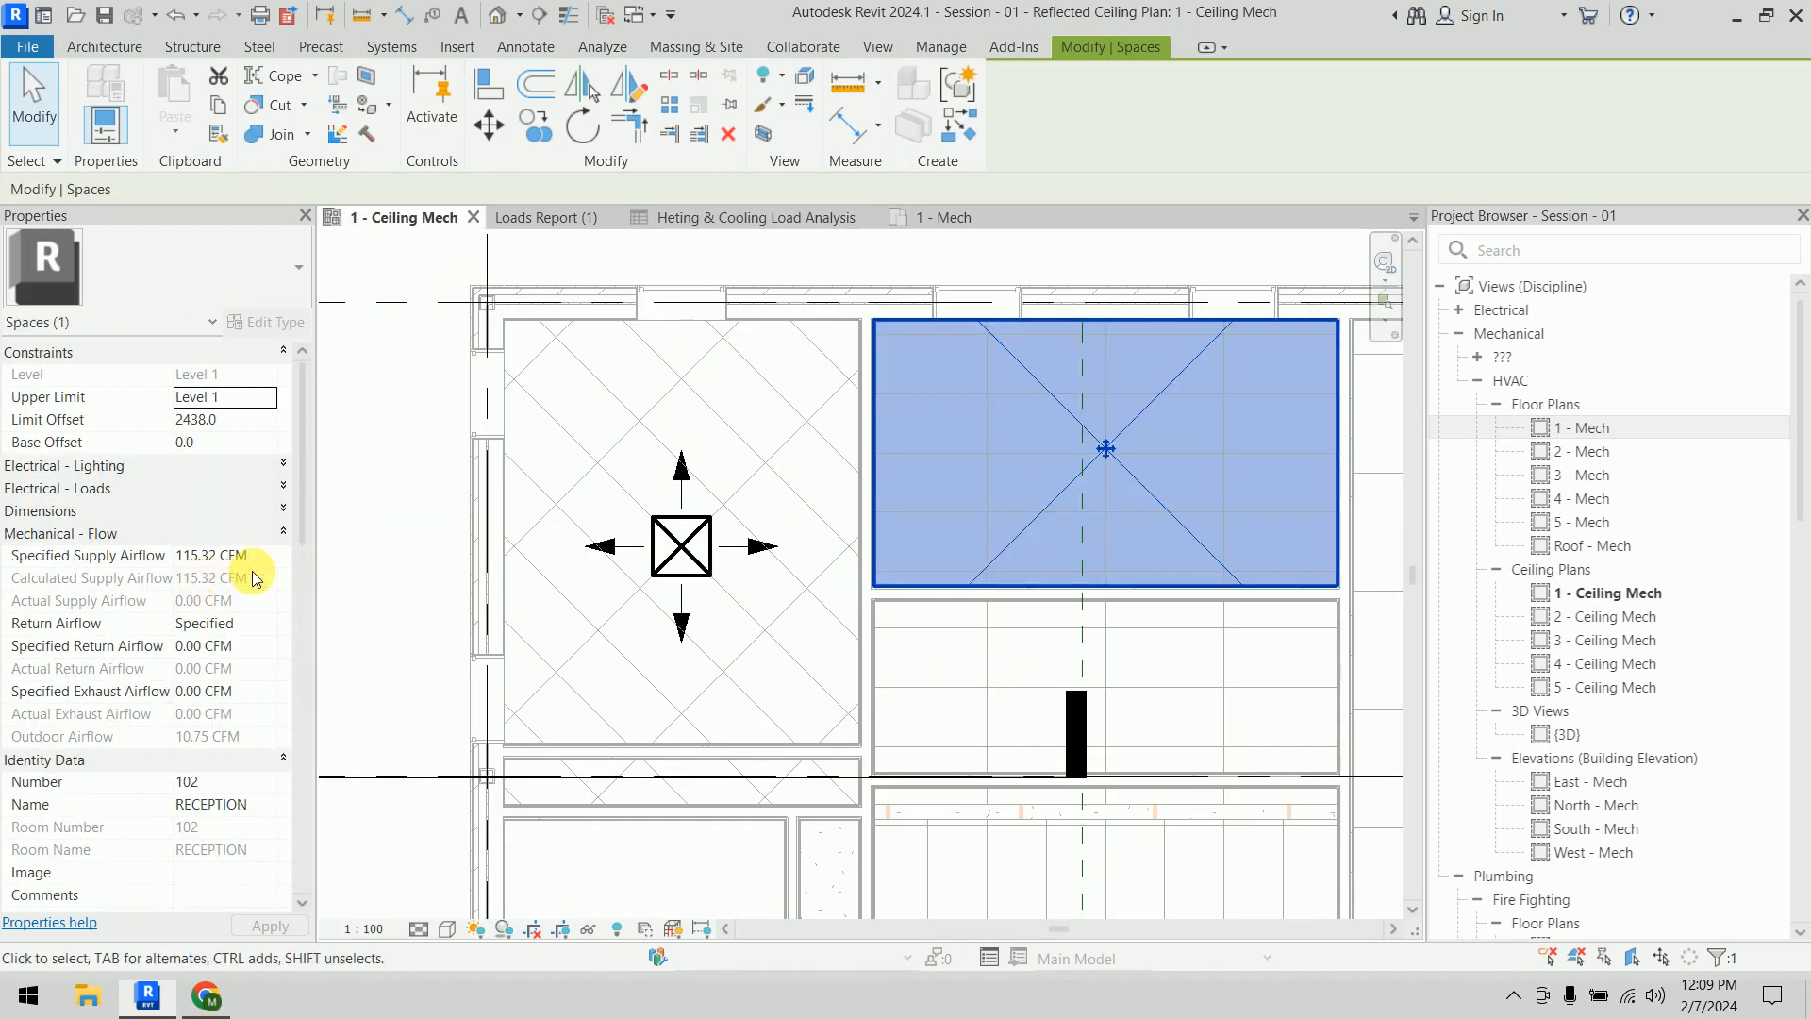
{"action": "left_click", "coordinate": [404, 538]}
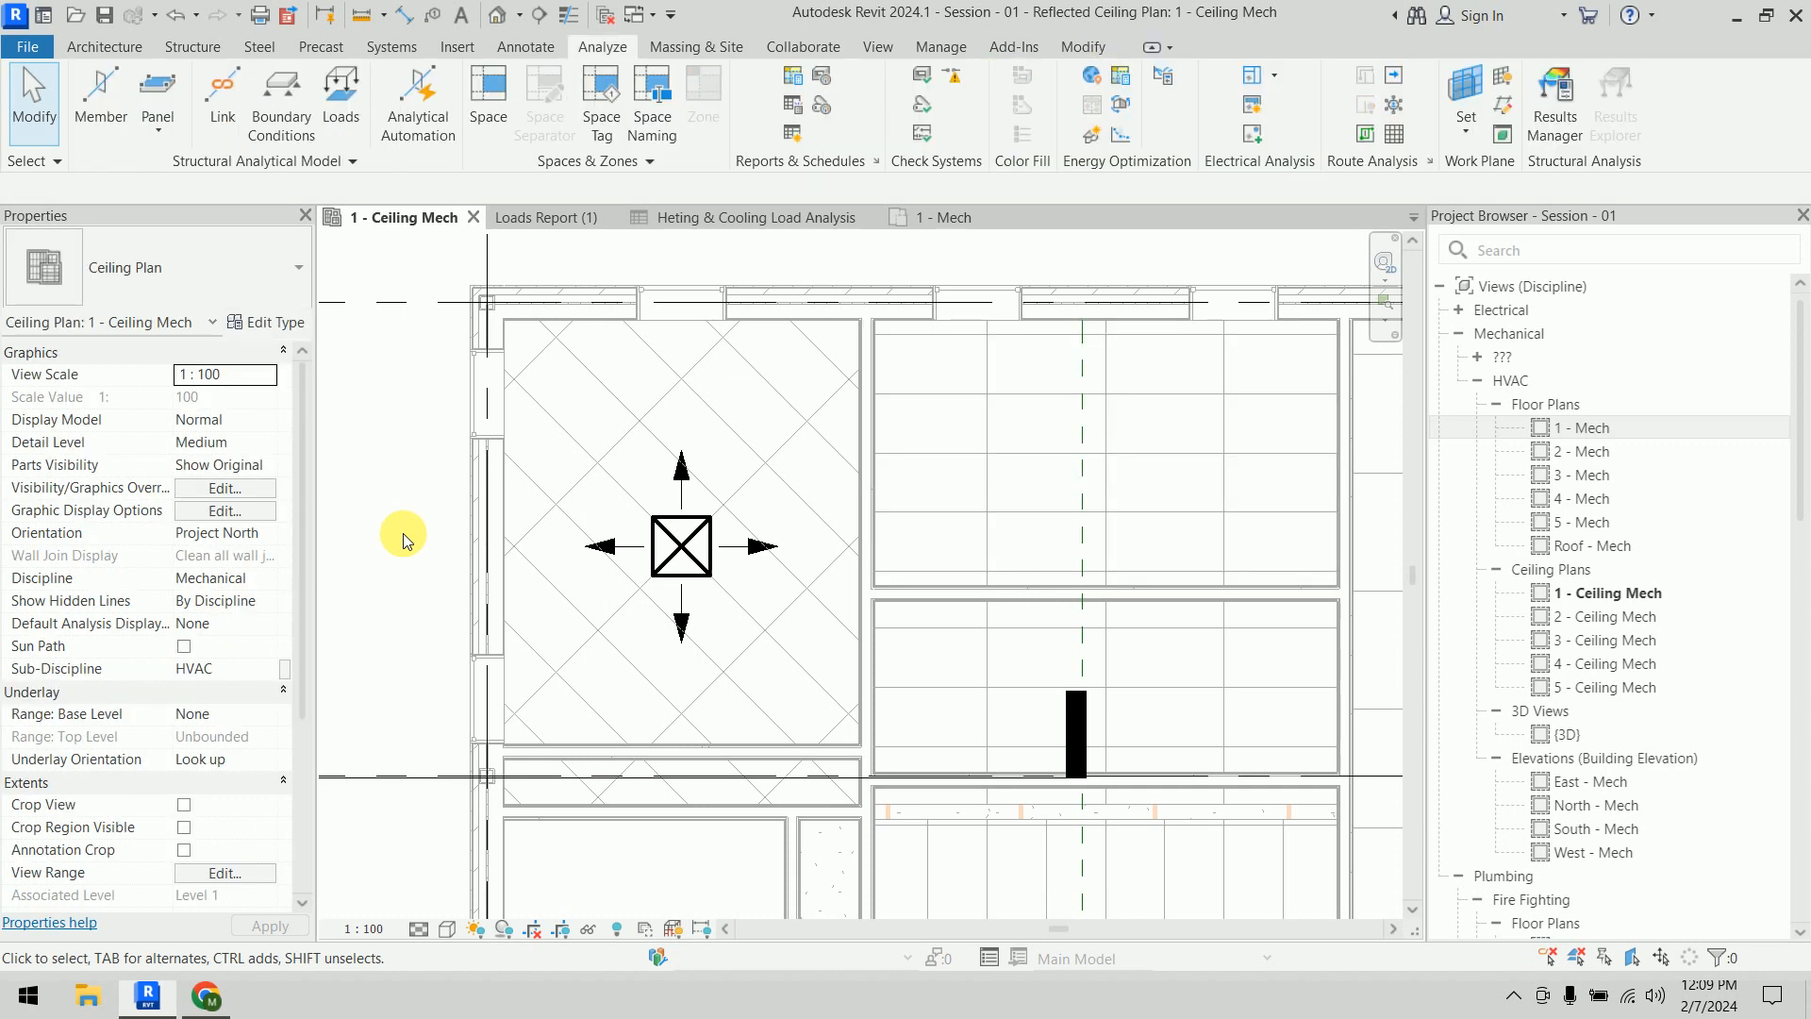
{"action": "left_click", "coordinate": [976, 216]}
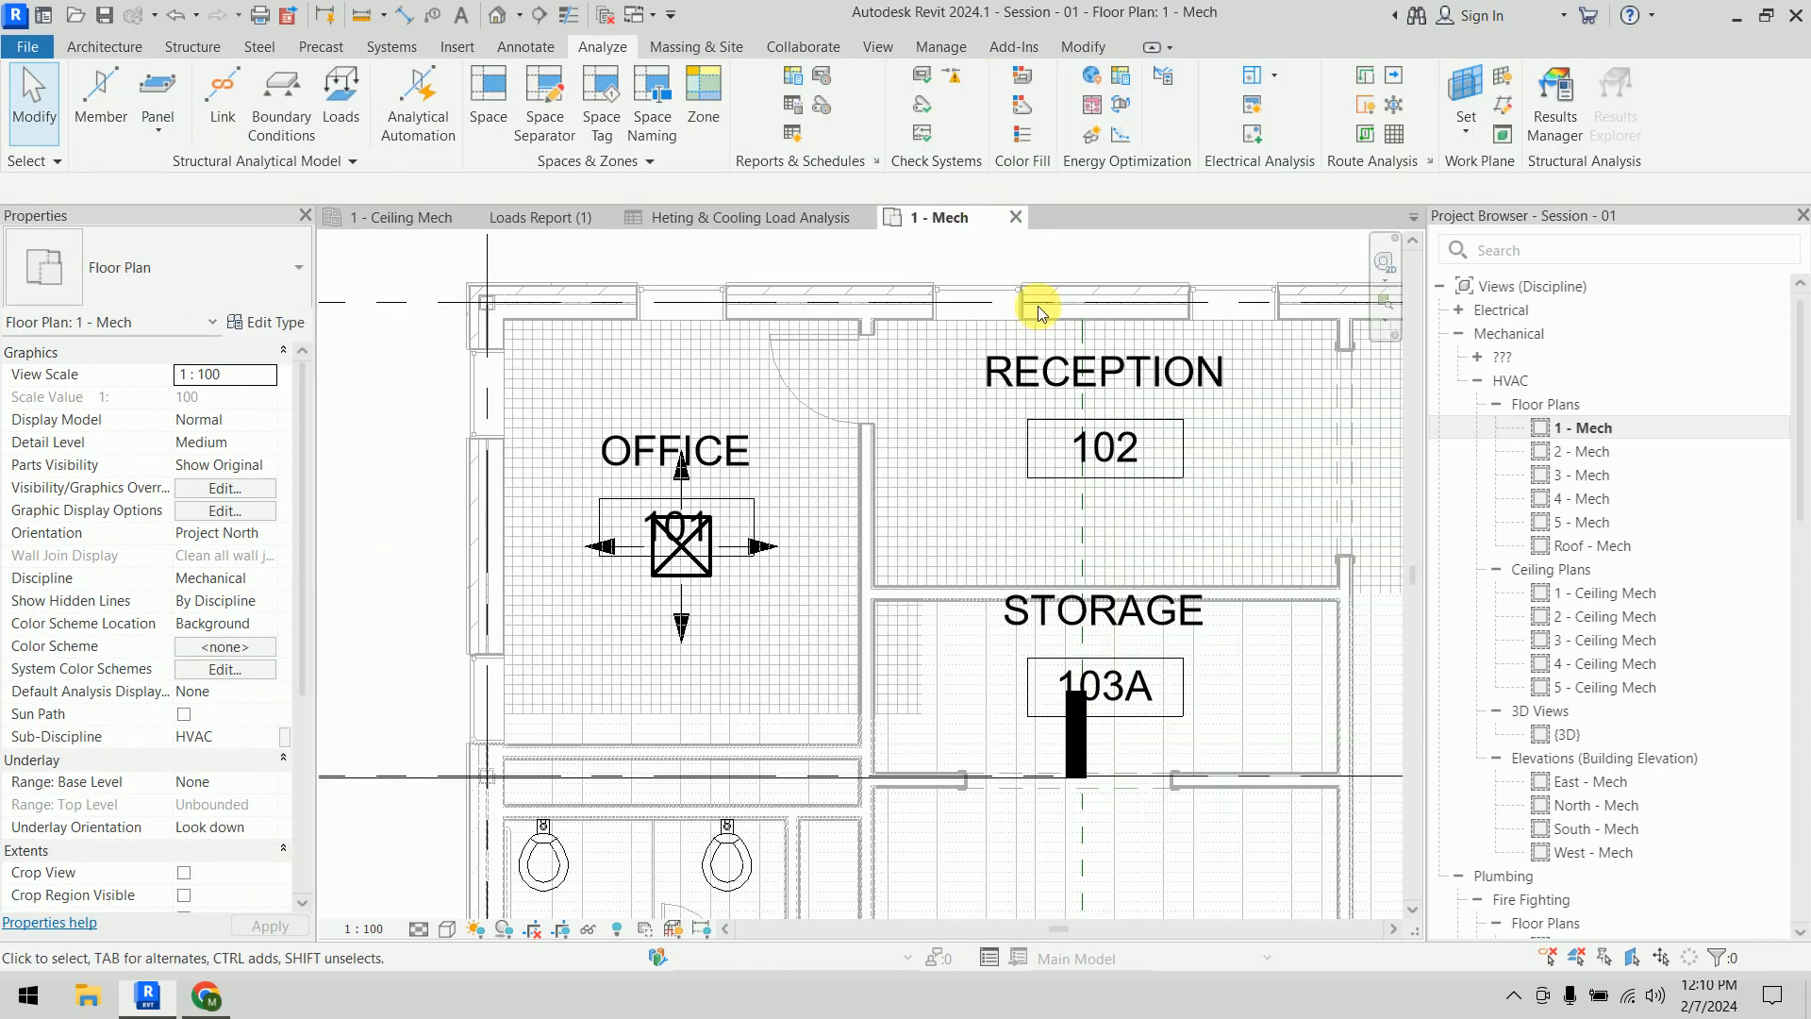
{"action": "middle_click_drag", "start_coordinate": [1038, 306], "coordinate": [858, 315]}
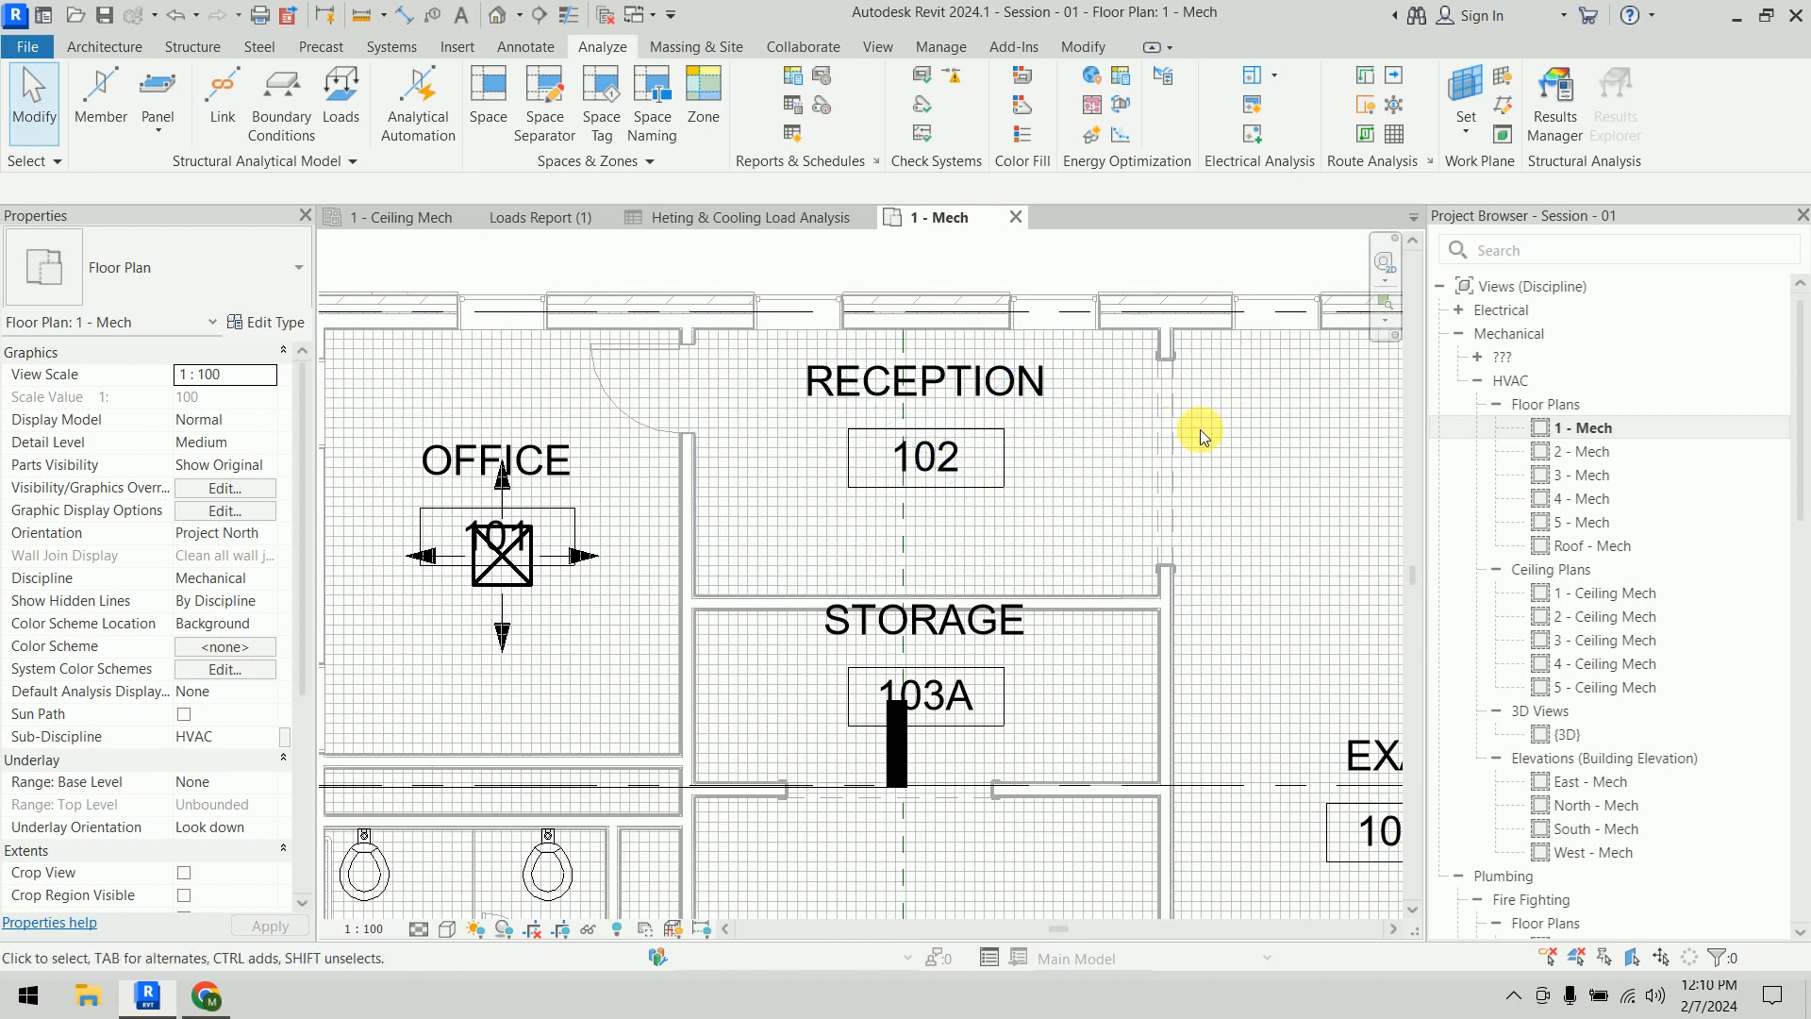
In the 1 - Ceiling Mech plan, create a similar supply diffuser near the centre of Reception 102
{"action": "left_click", "coordinate": [455, 217]}
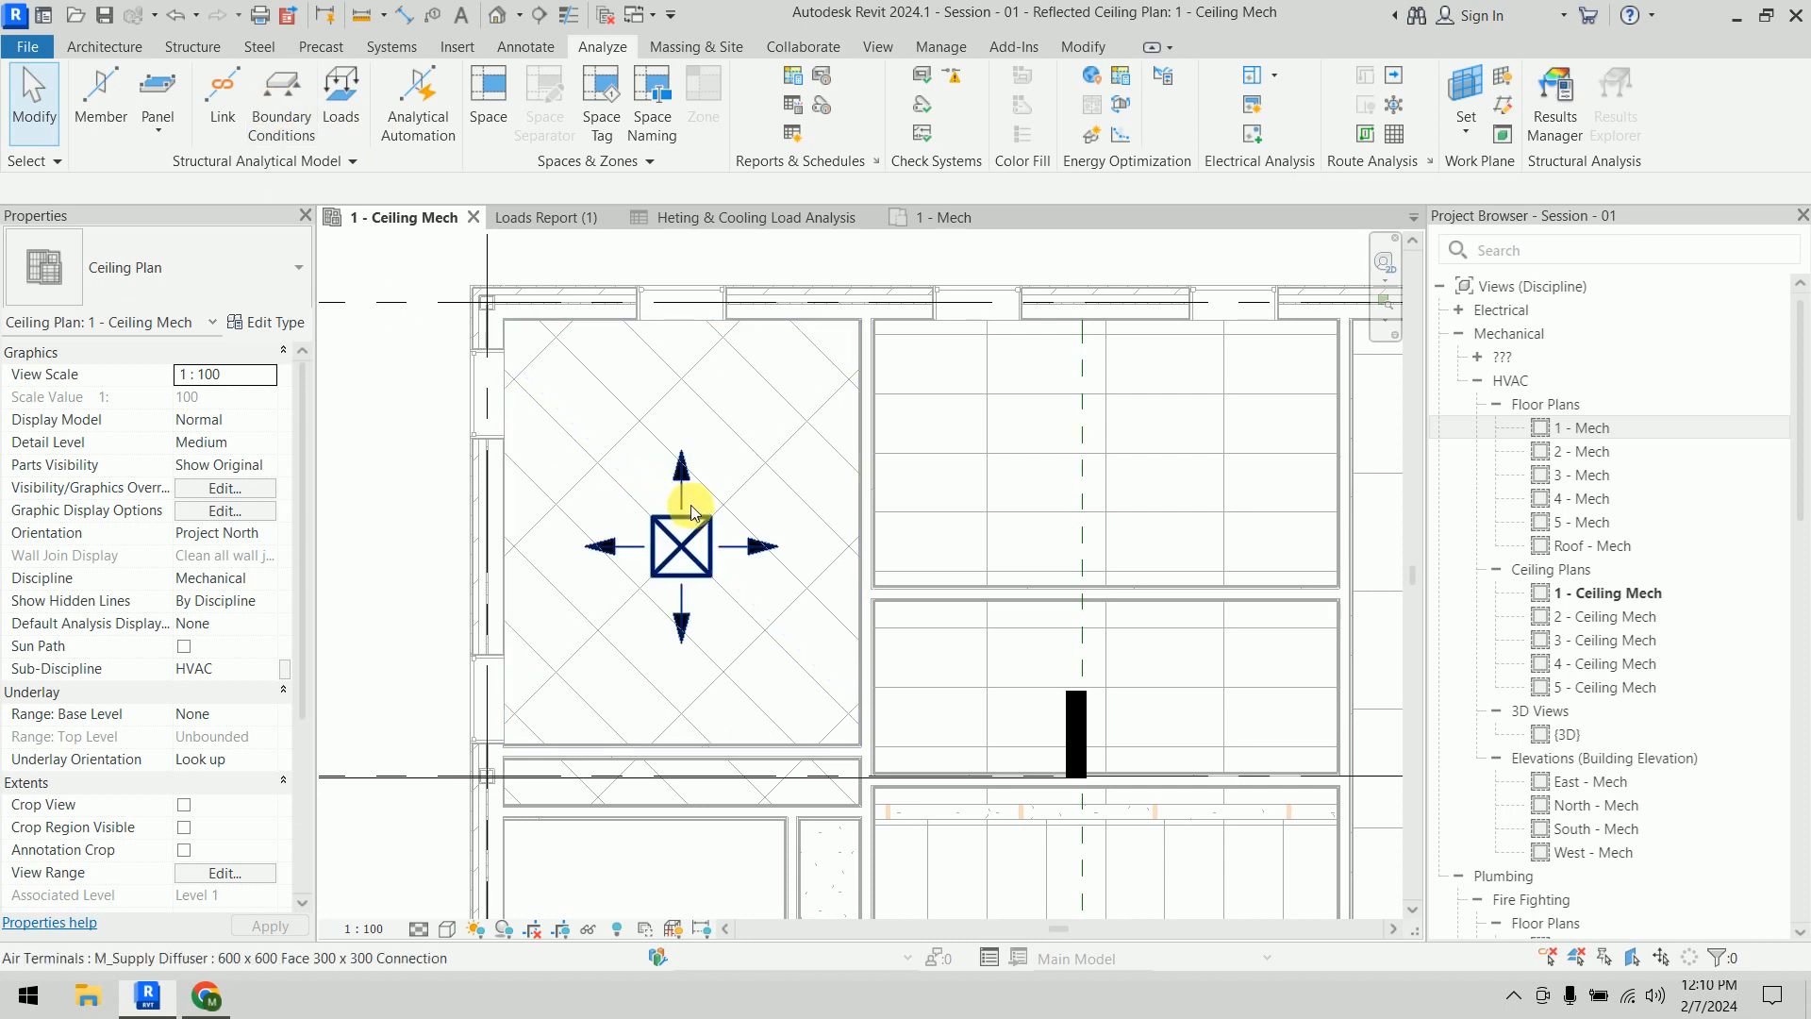
{"action": "left_click", "coordinate": [693, 512]}
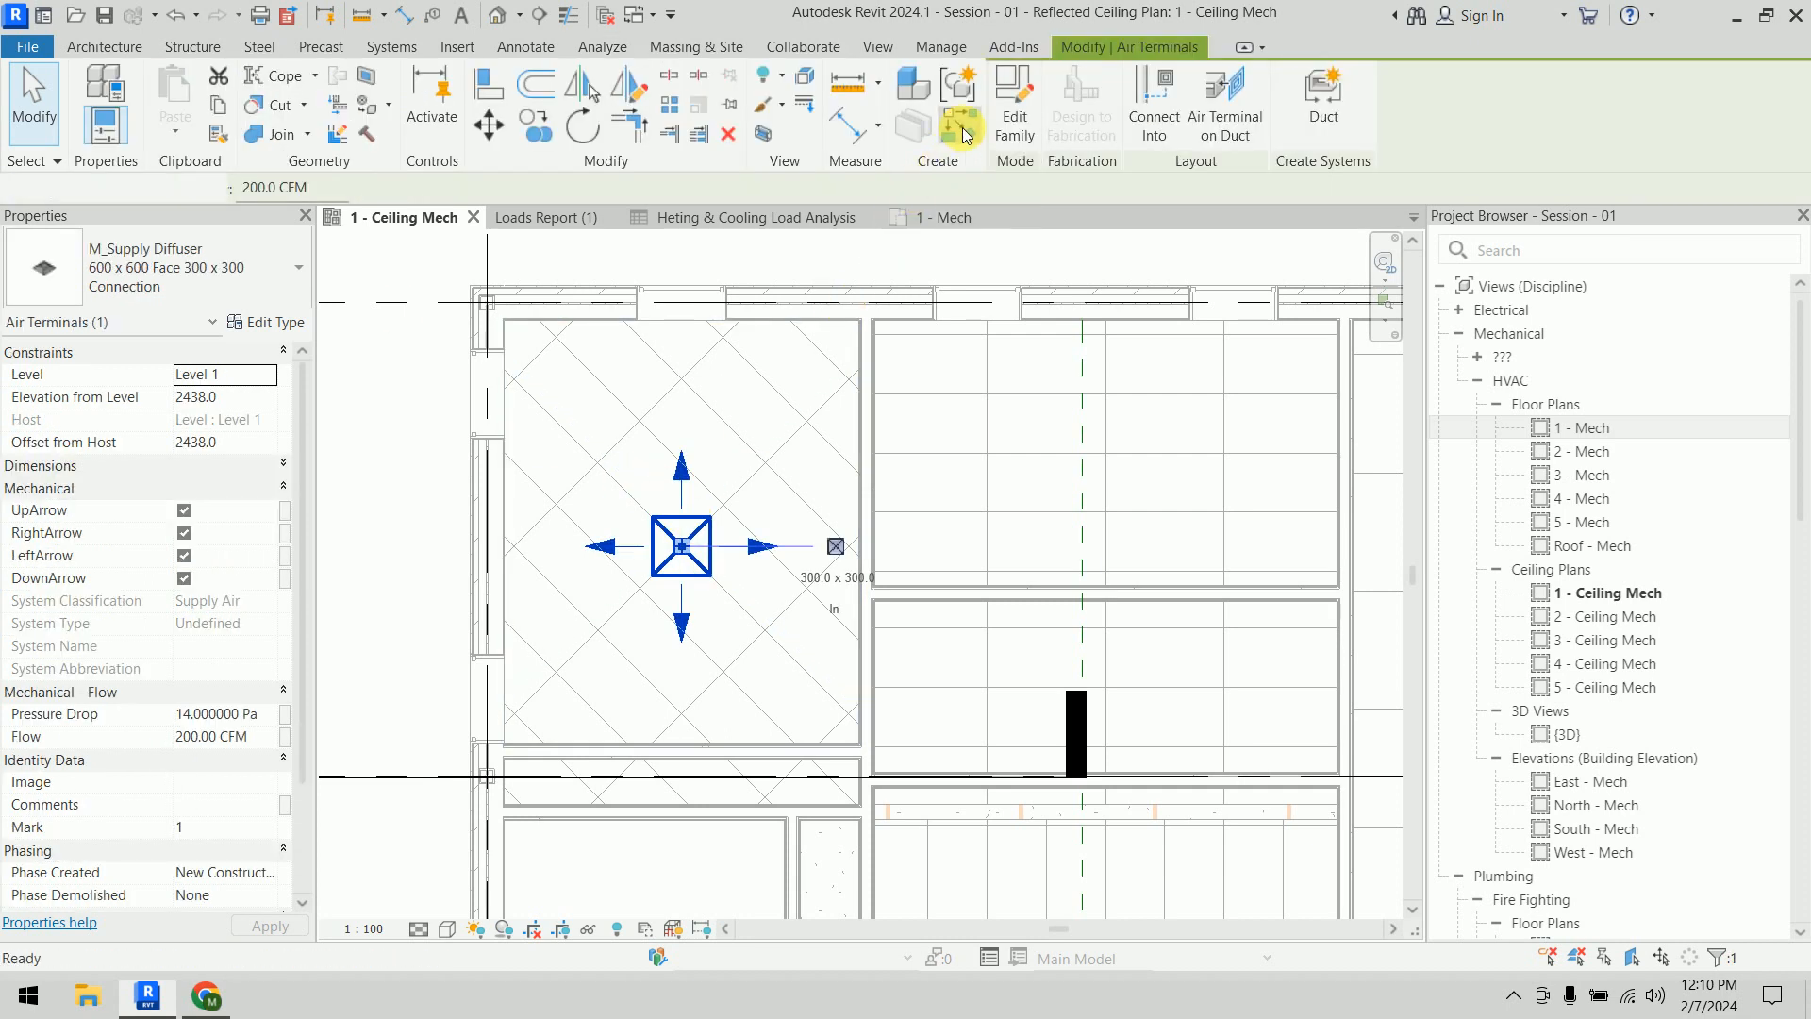
{"action": "left_click", "coordinate": [962, 127]}
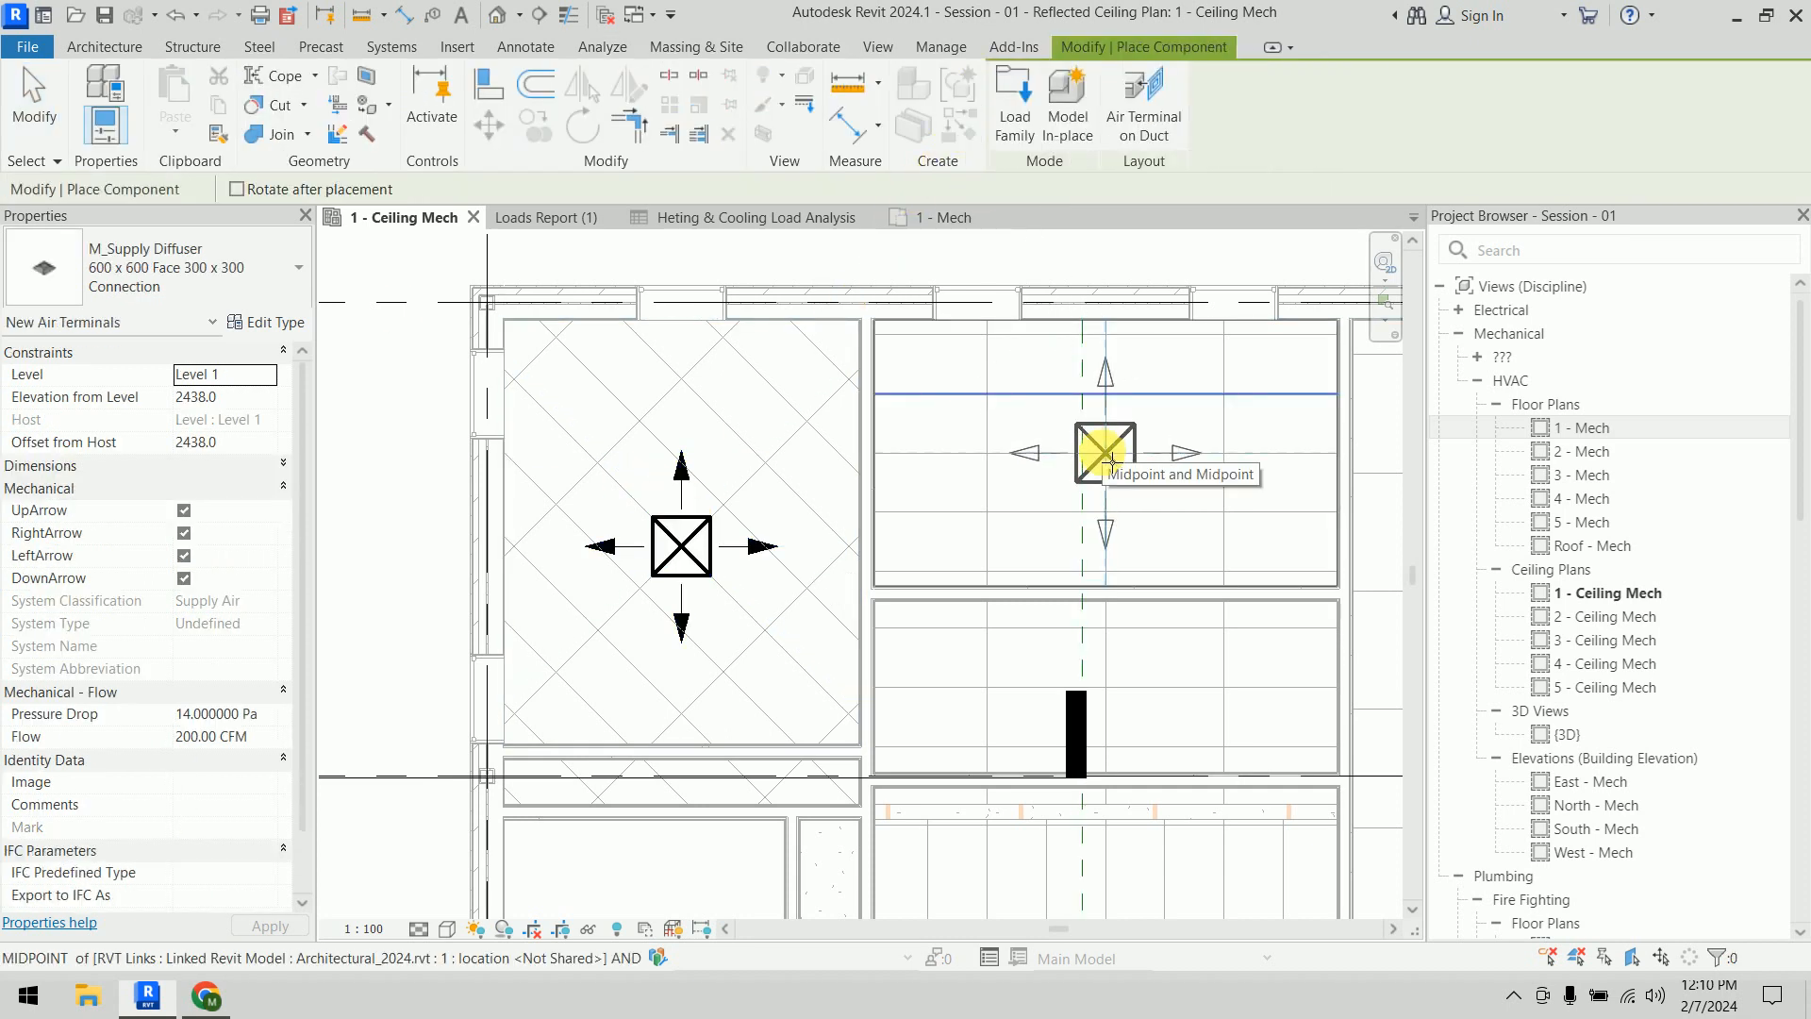
{"action": "left_click", "coordinate": [1082, 453]}
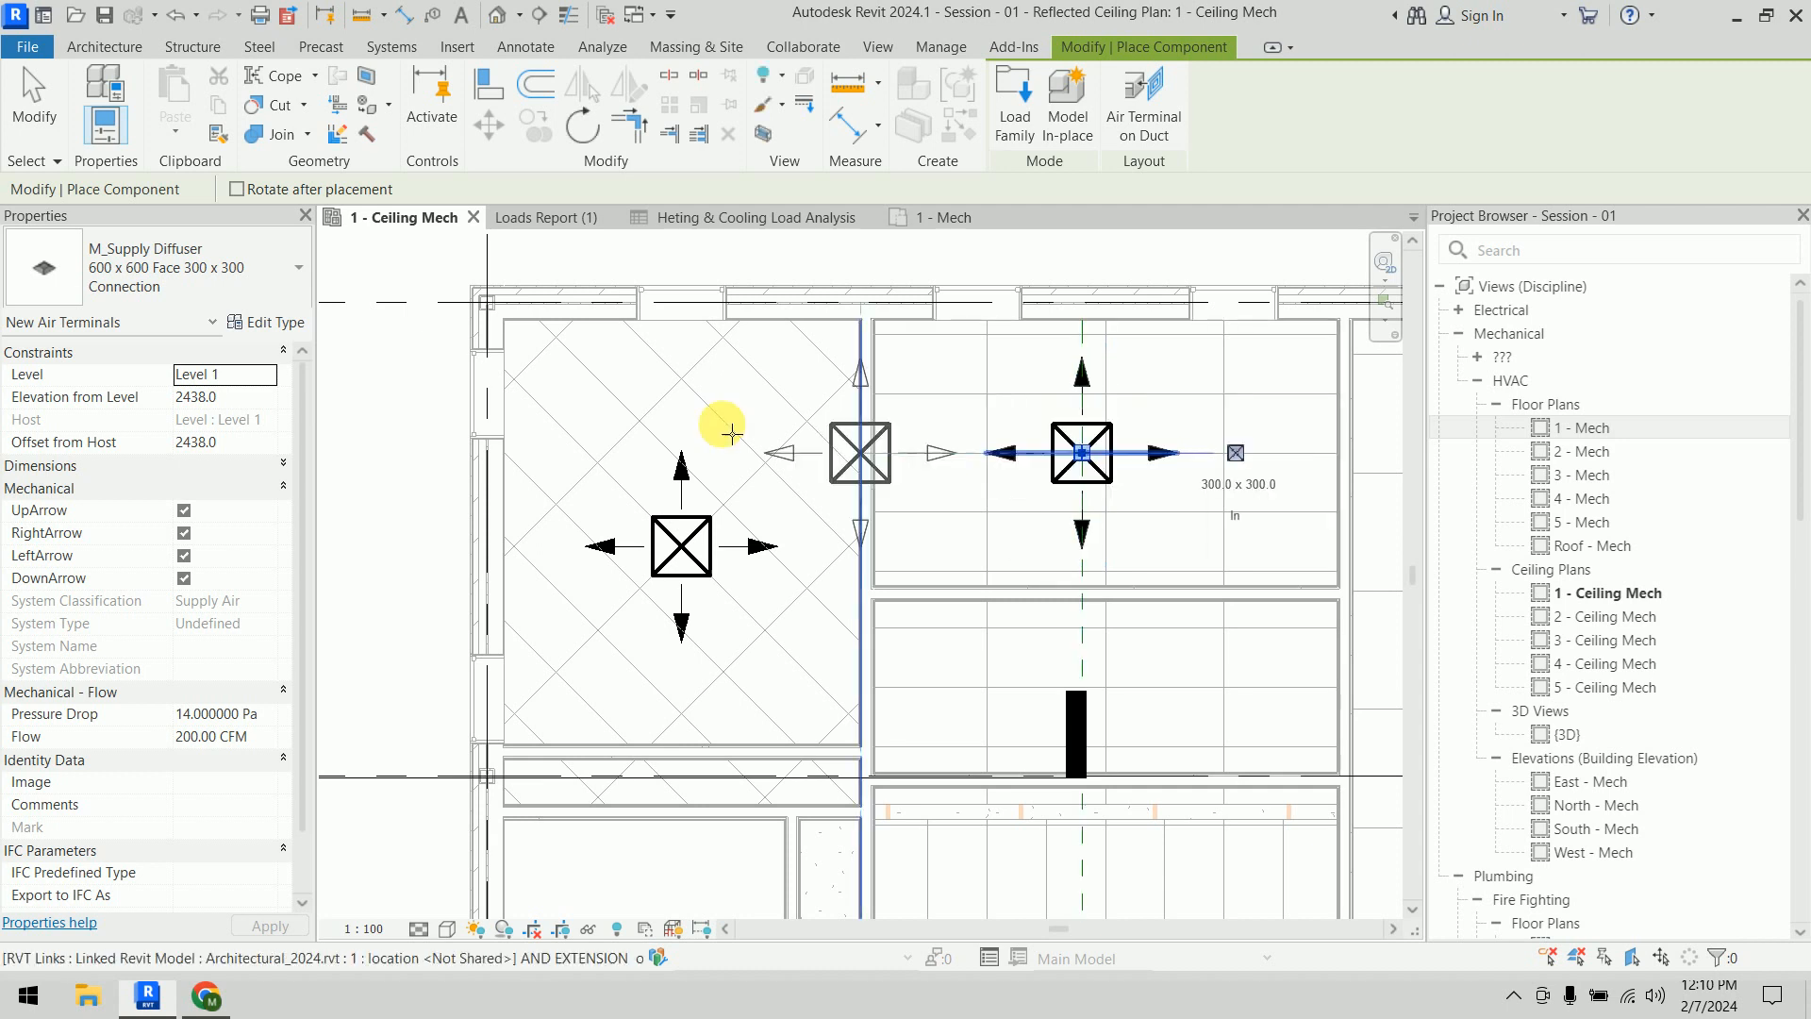
{"action": "right_click", "coordinate": [415, 385]}
{"action": "left_click", "coordinate": [415, 386]}
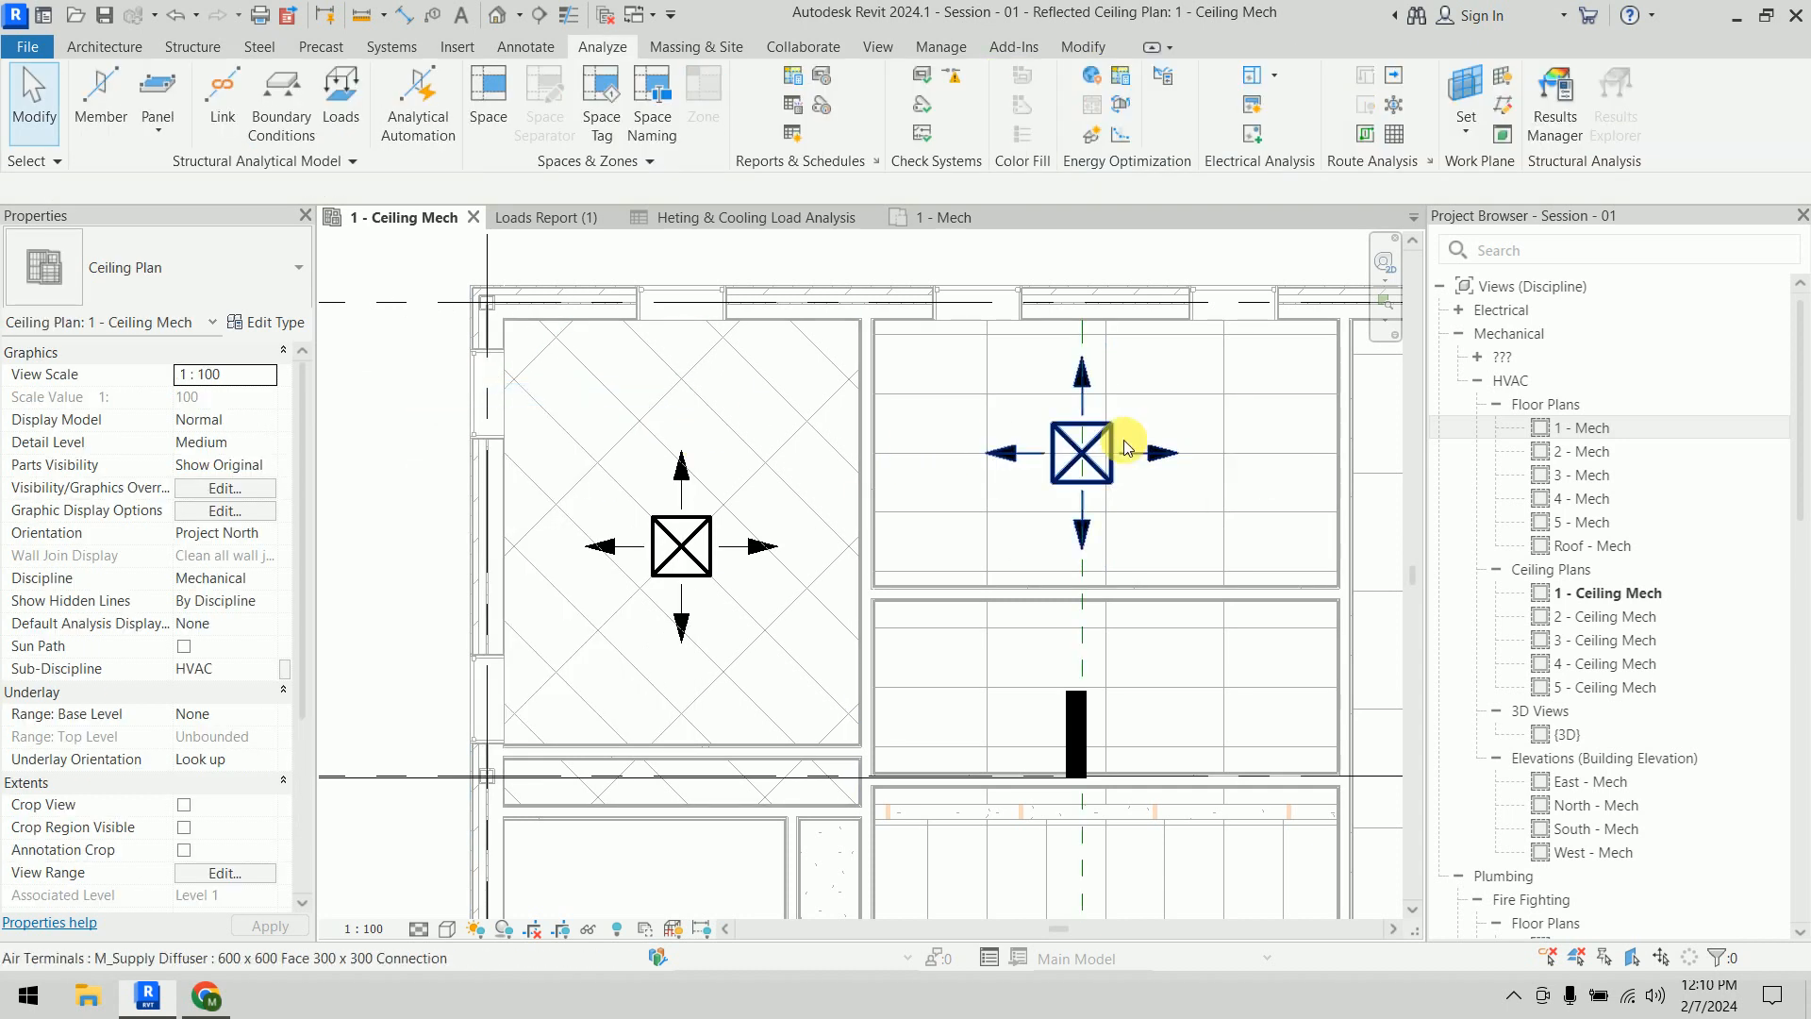
Check the airflow properties of Reception 102 and set its supply diffuser's flow to 120 CFM
{"action": "left_click", "coordinate": [884, 377]}
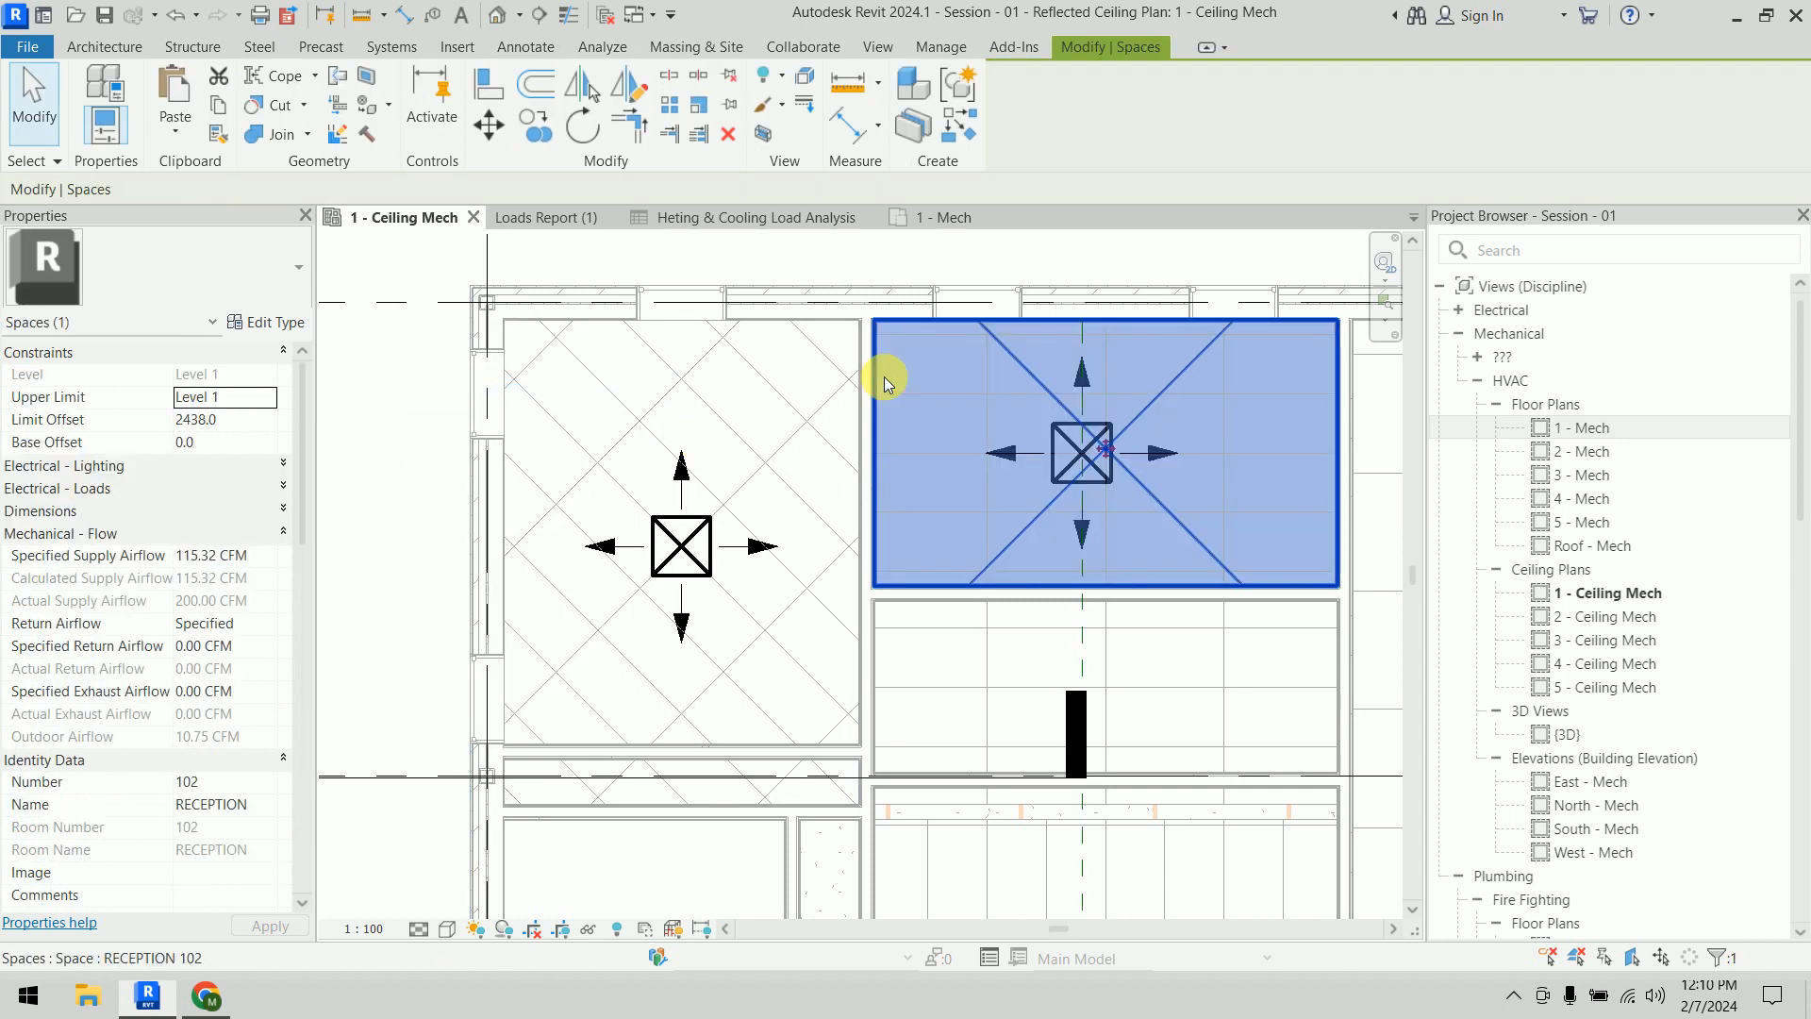
{"action": "left_click", "coordinate": [880, 274]}
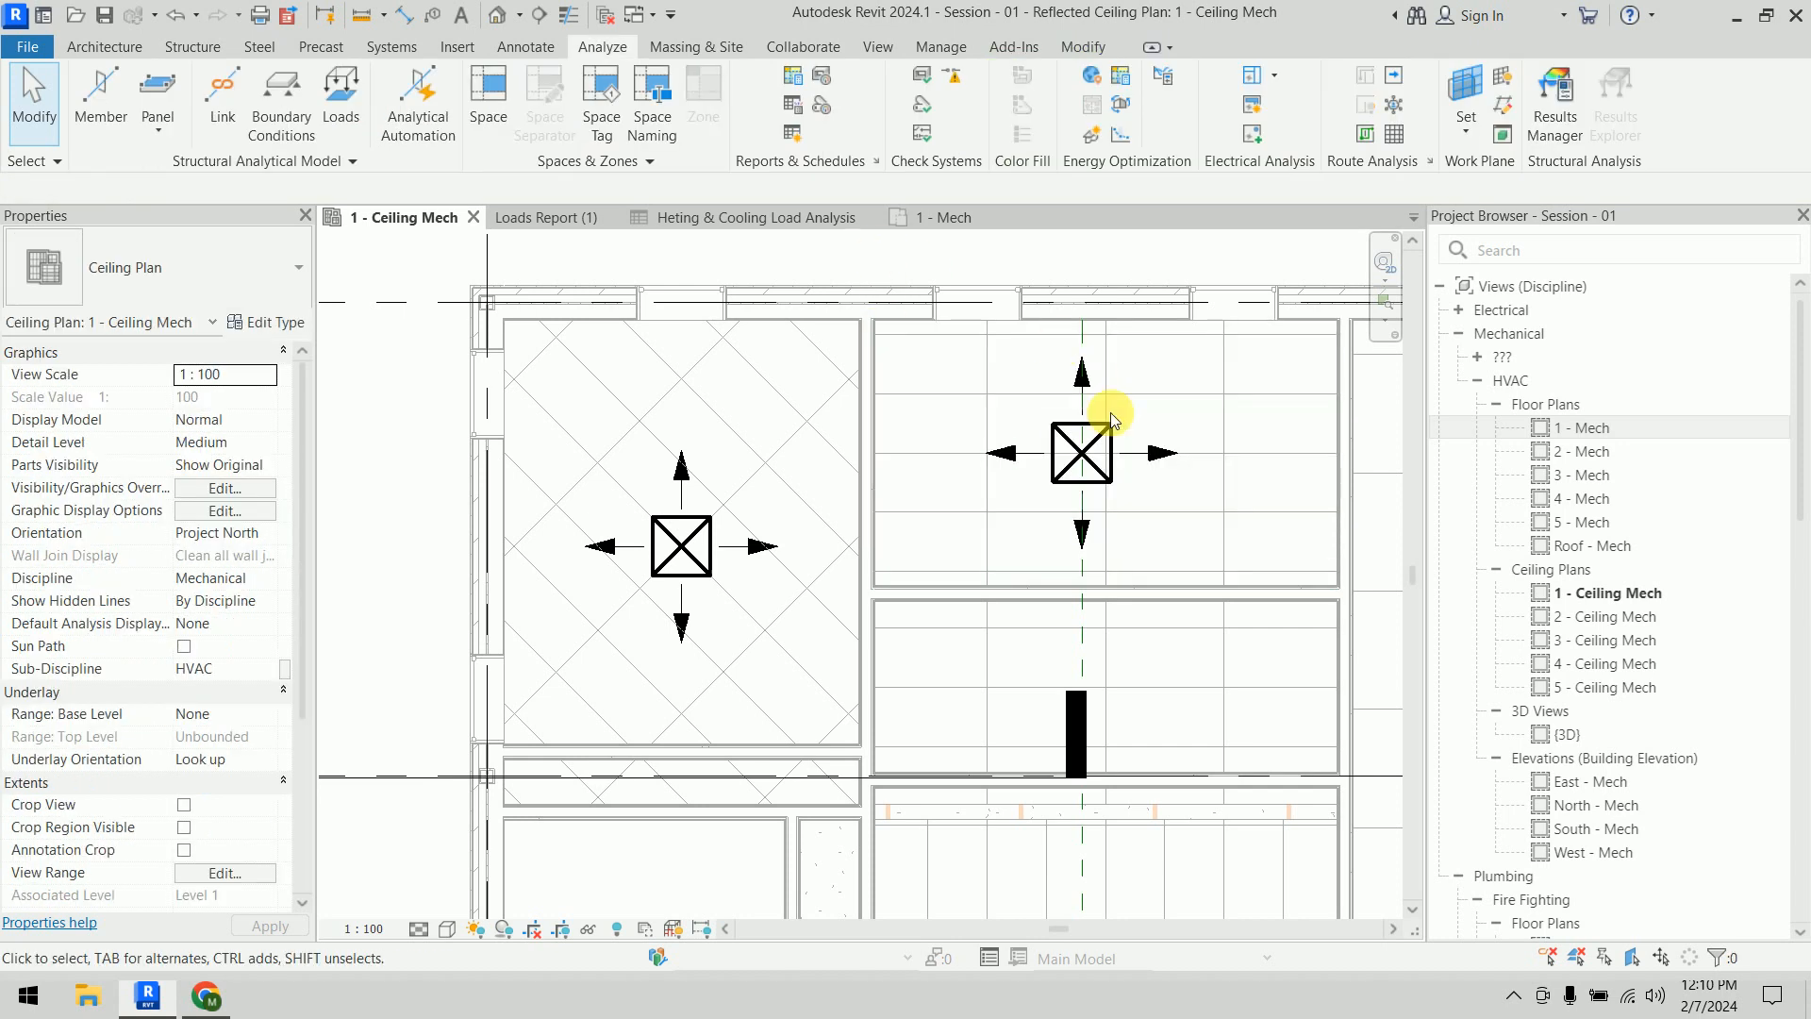
{"action": "left_click", "coordinate": [1094, 450]}
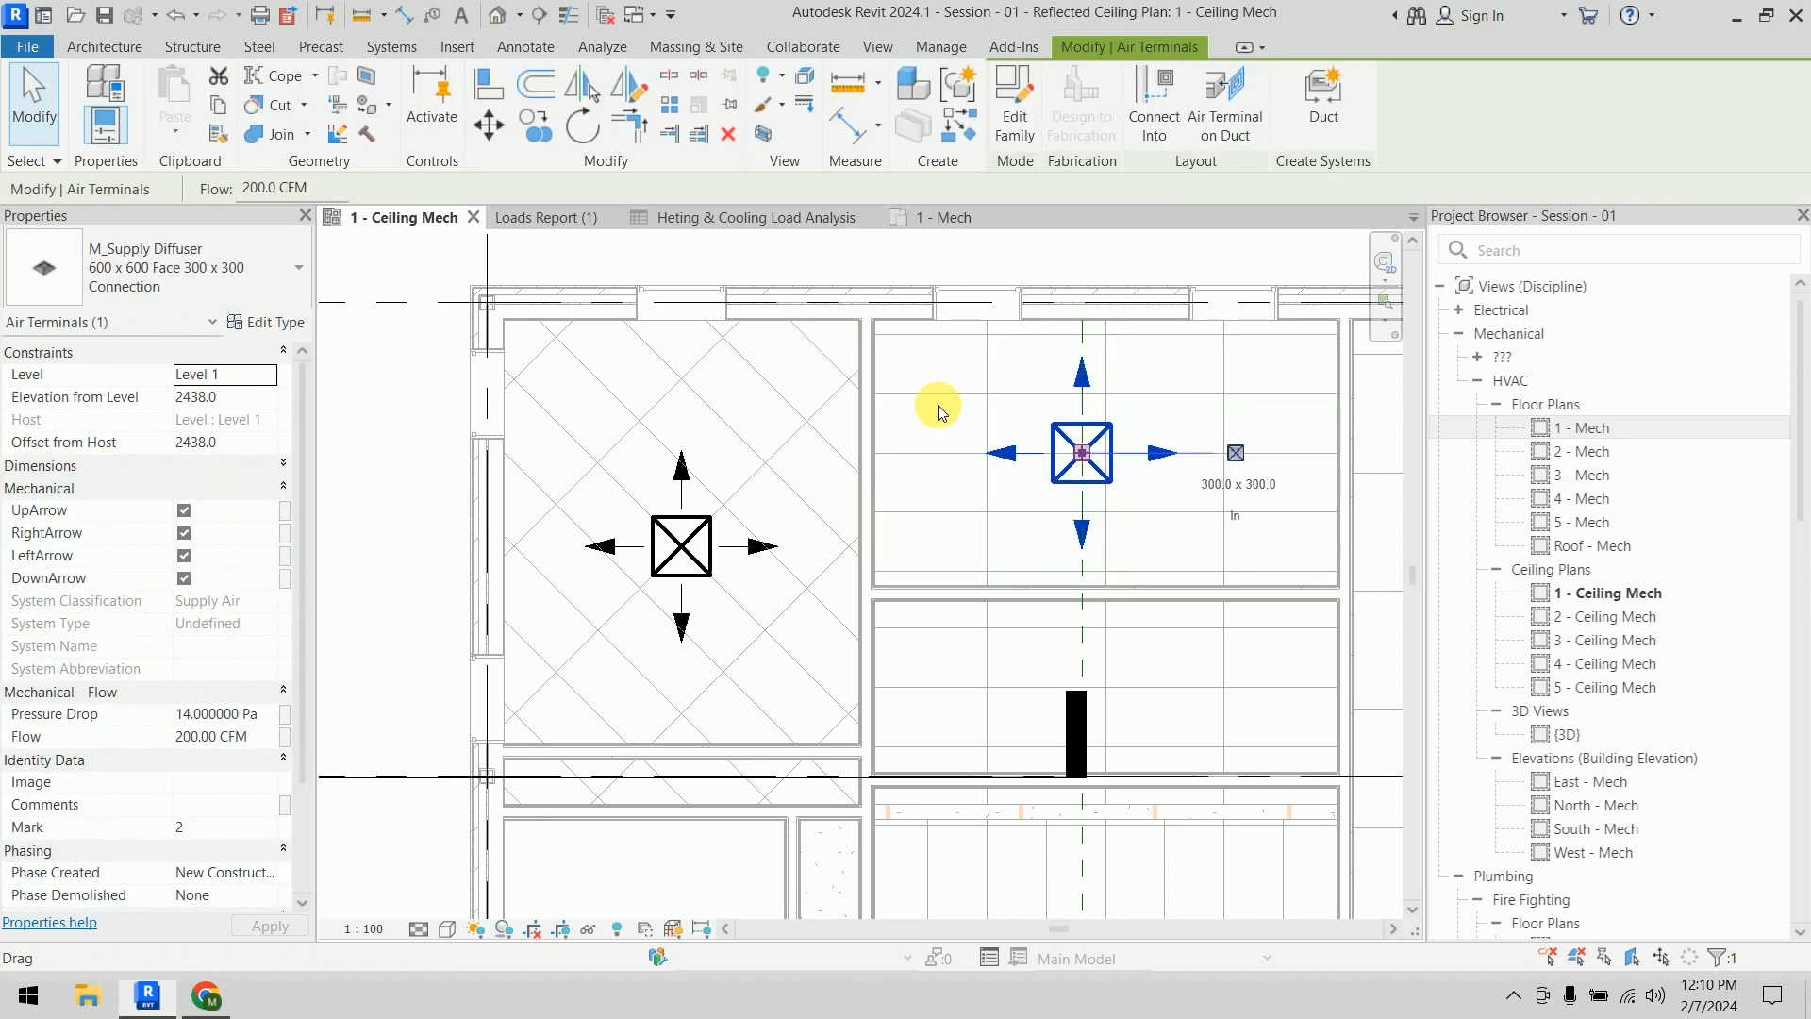
{"action": "left_click", "coordinate": [266, 187]}
{"action": "type", "text": "120"}
{"action": "key", "text": "Return"}
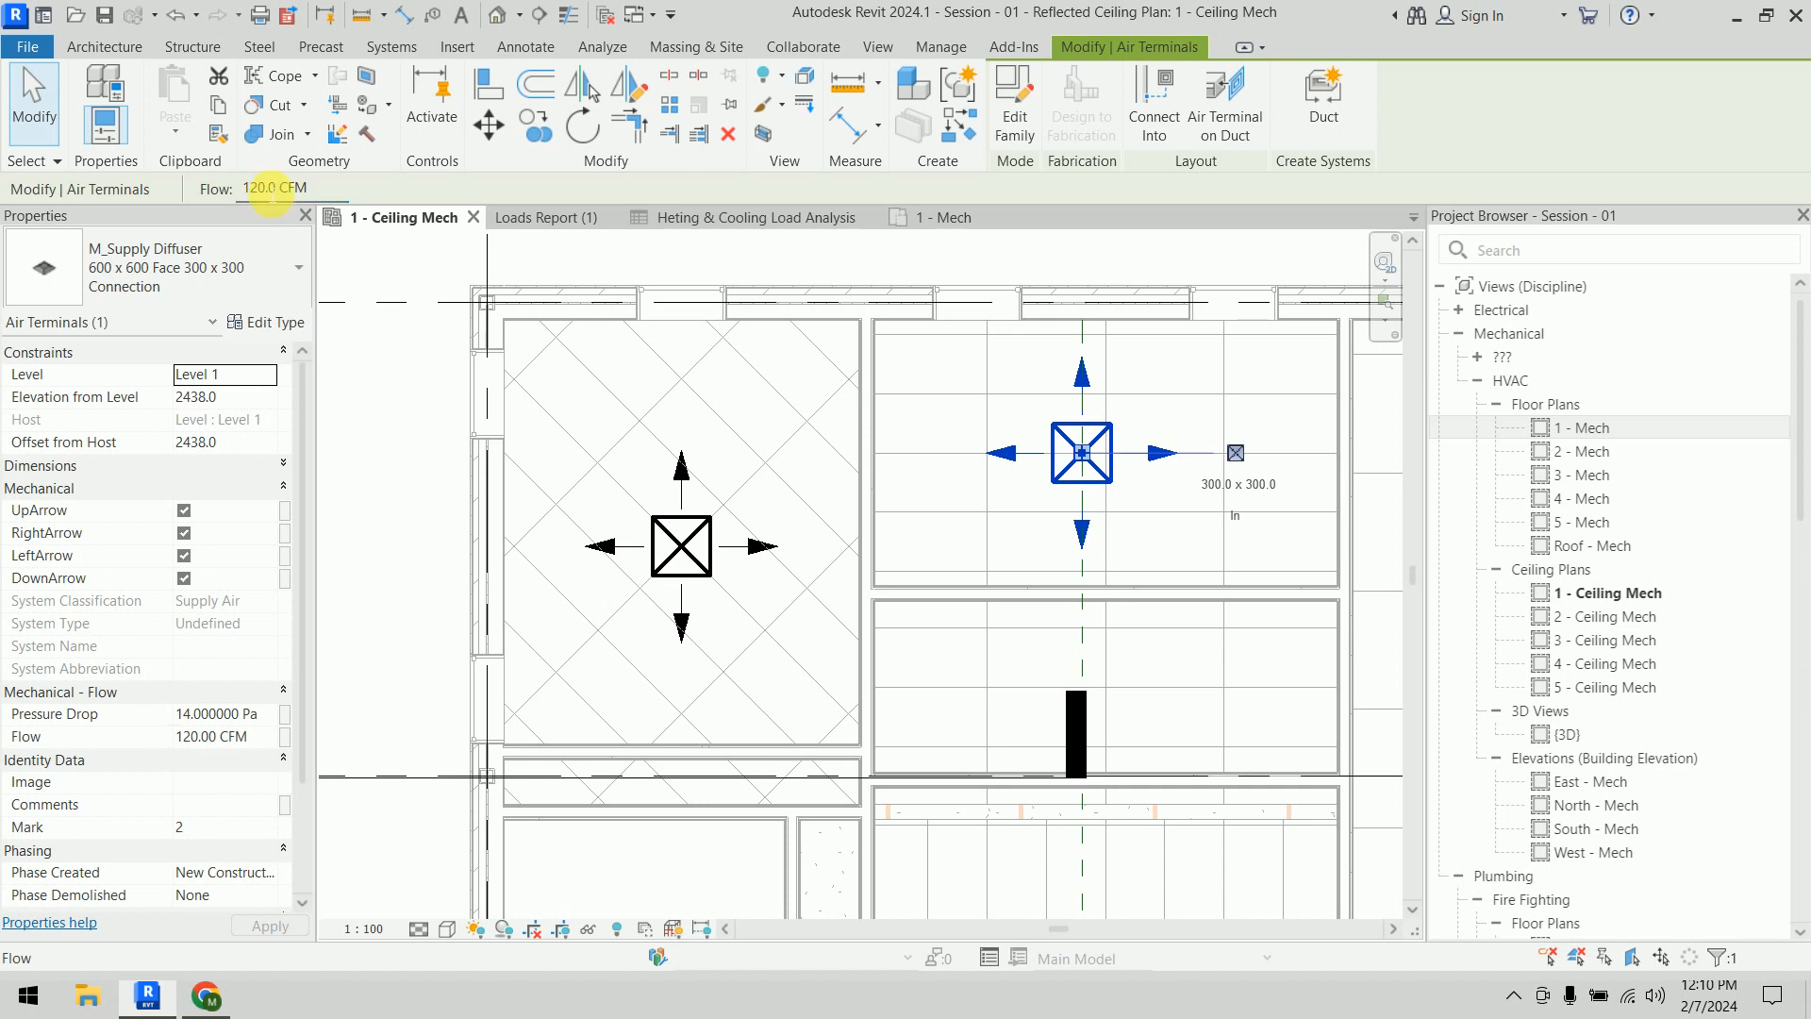
{"action": "left_click", "coordinate": [432, 398]}
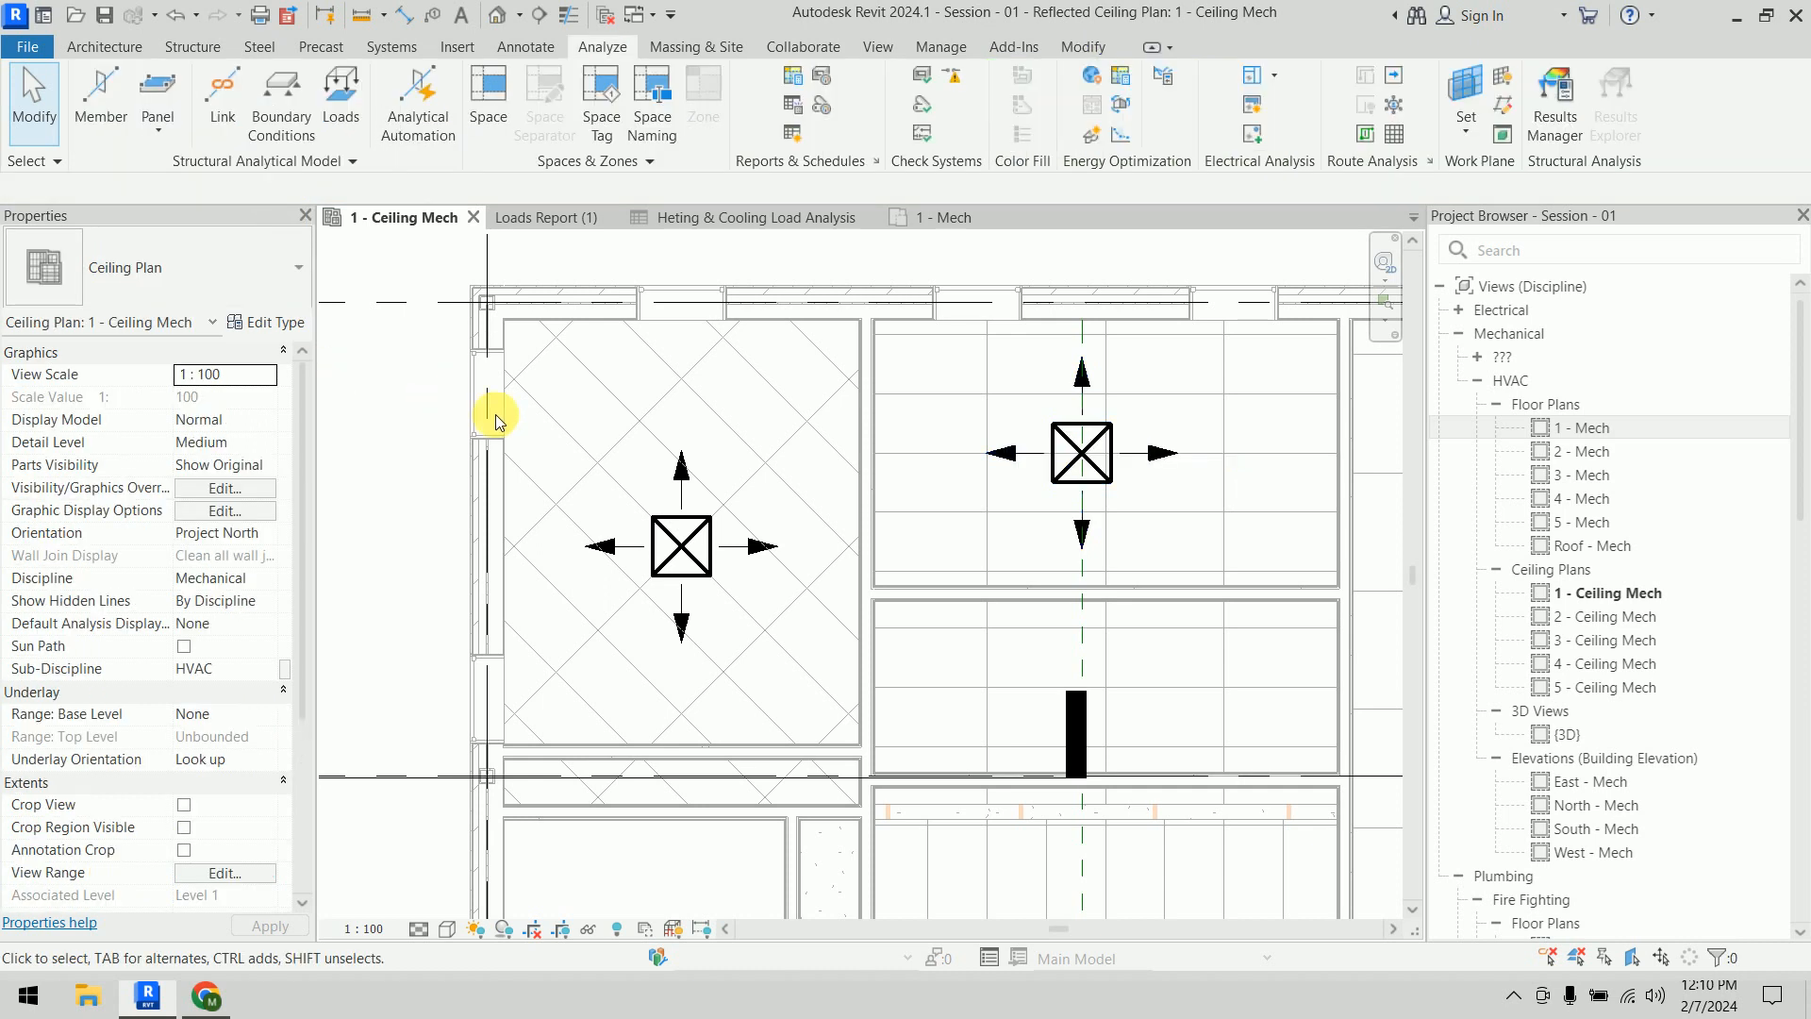
Inspect the supply airflow properties of the Exam 1003 space beside Reception 102
{"action": "scroll", "coordinate": [862, 558], "scroll_direction": "down", "scroll_amount": 2}
{"action": "middle_click_drag", "start_coordinate": [922, 615], "coordinate": [586, 529]}
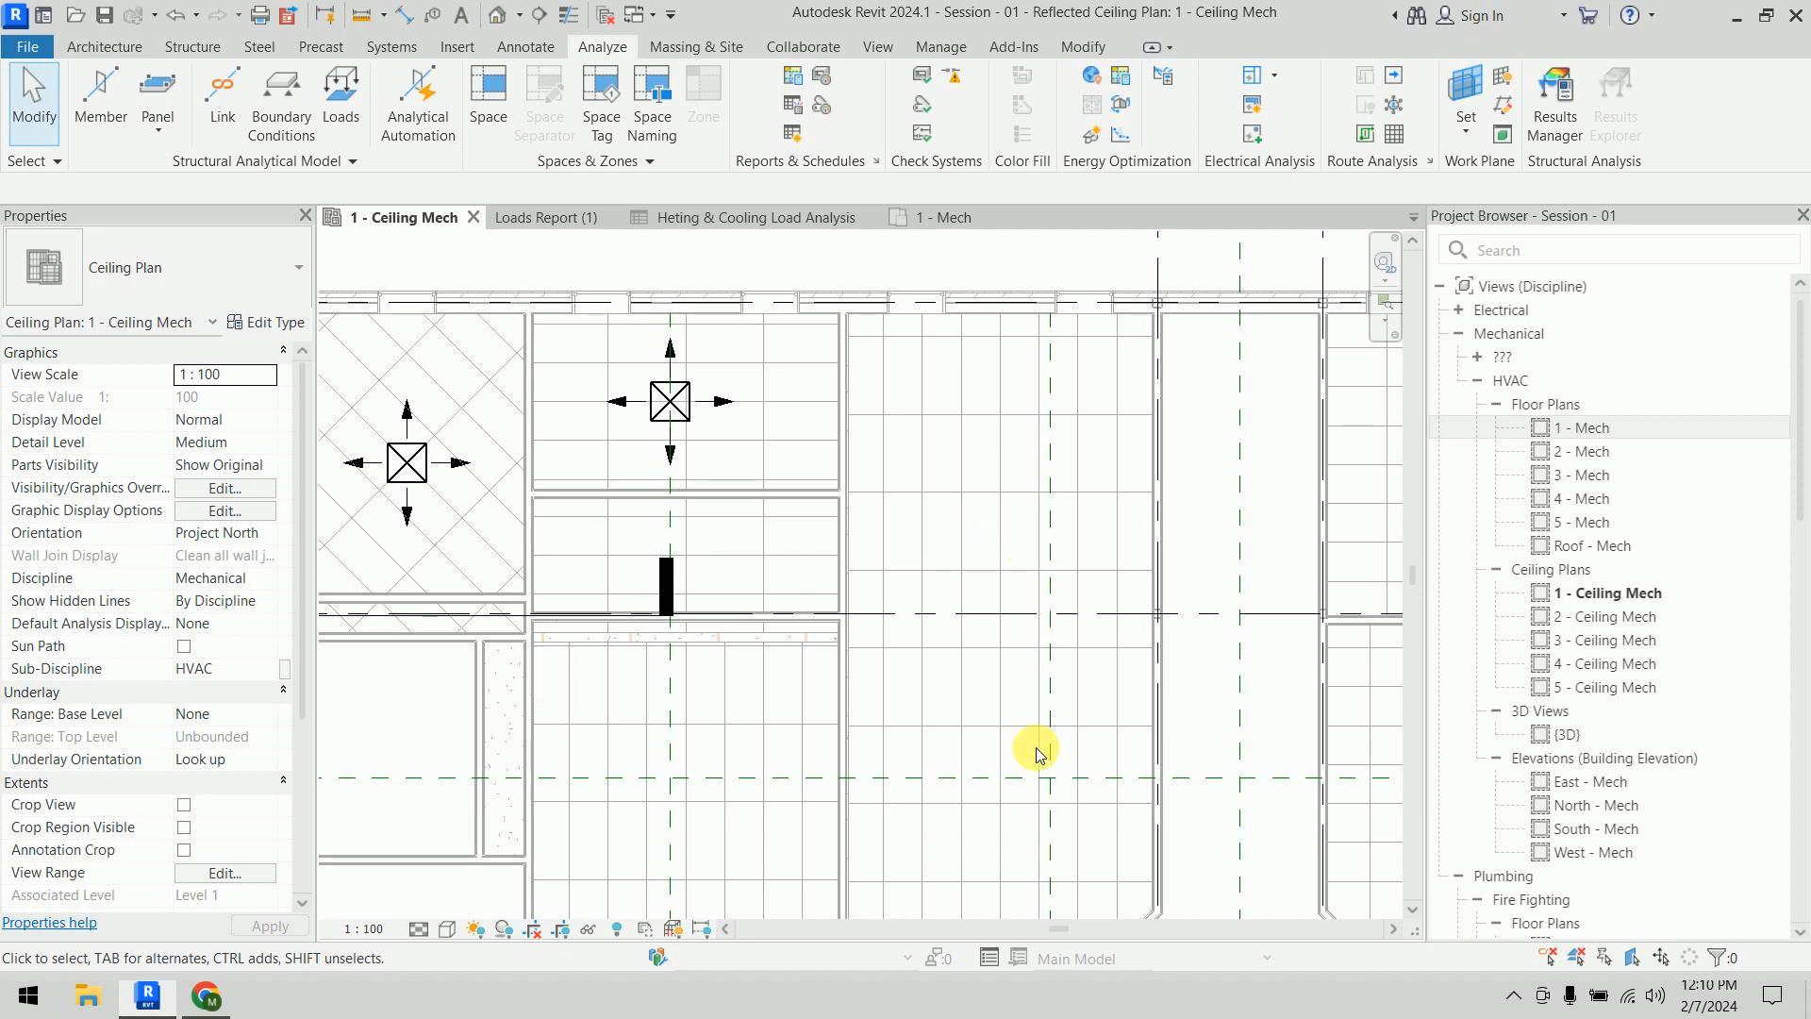
{"action": "left_click", "coordinate": [1011, 665]}
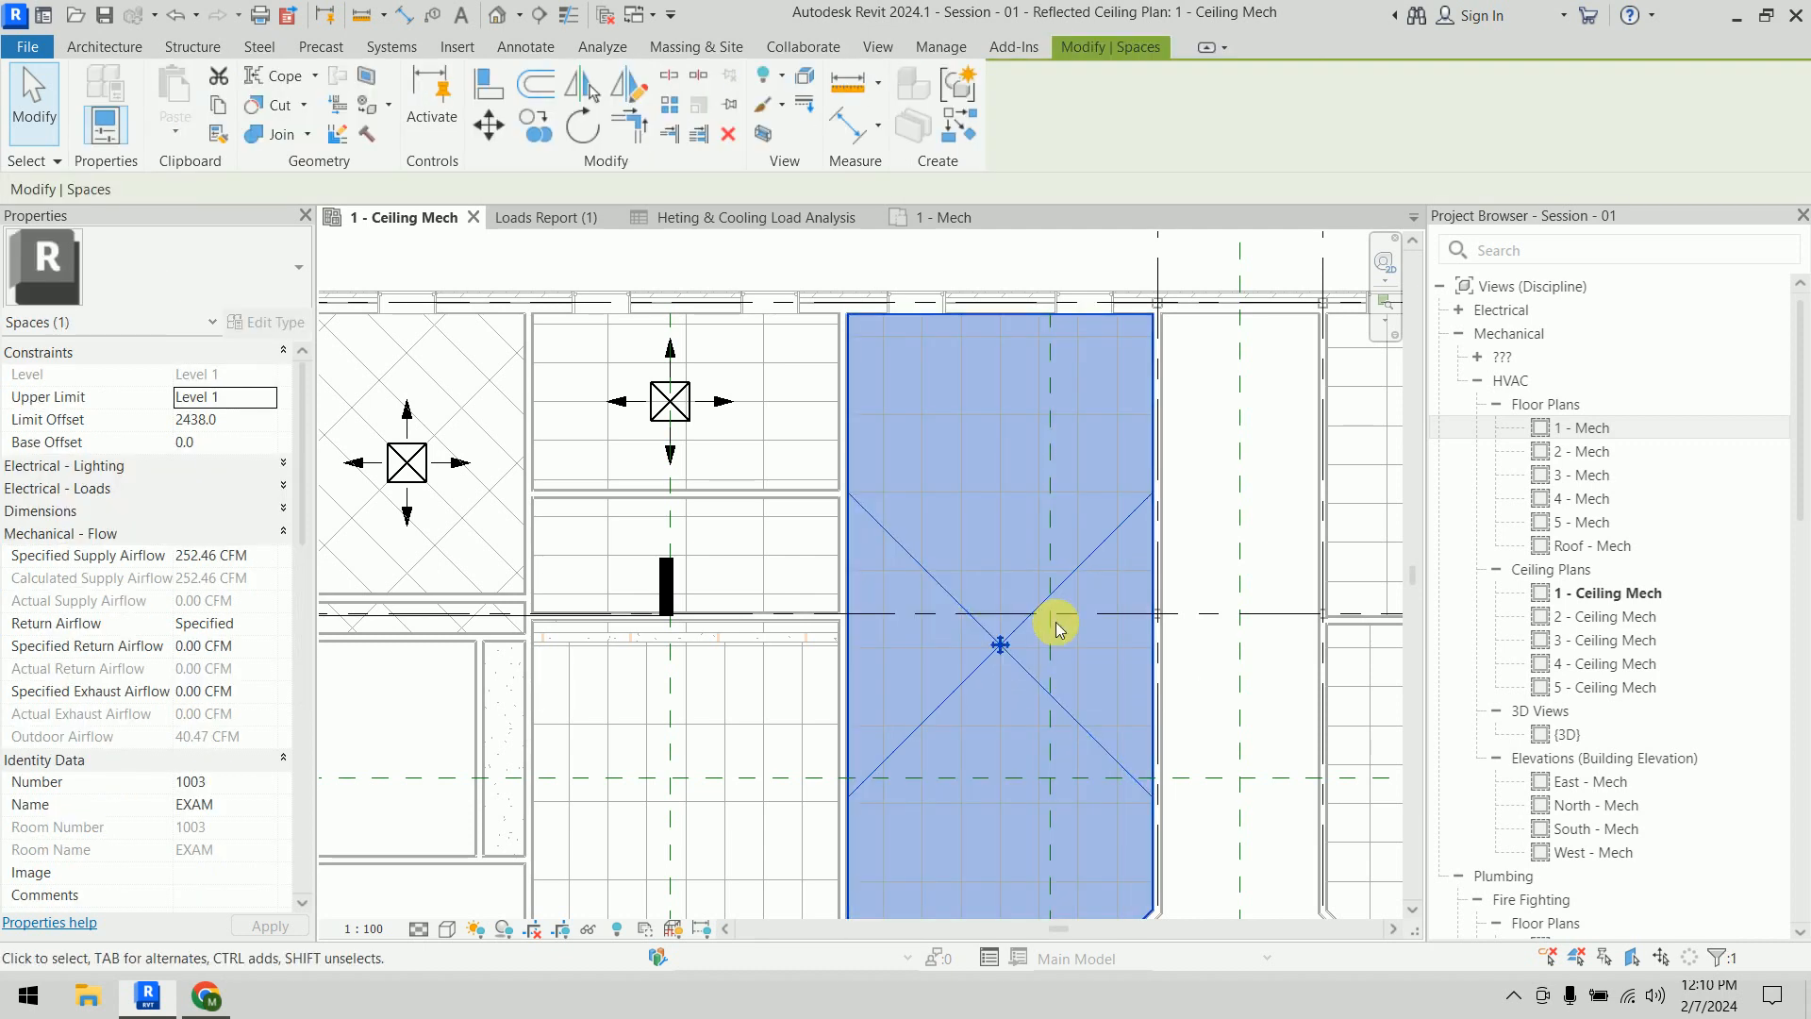
{"action": "scroll", "coordinate": [1056, 619], "scroll_direction": "down", "scroll_amount": 1}
{"action": "middle_click_drag", "start_coordinate": [1036, 594], "coordinate": [962, 545]}
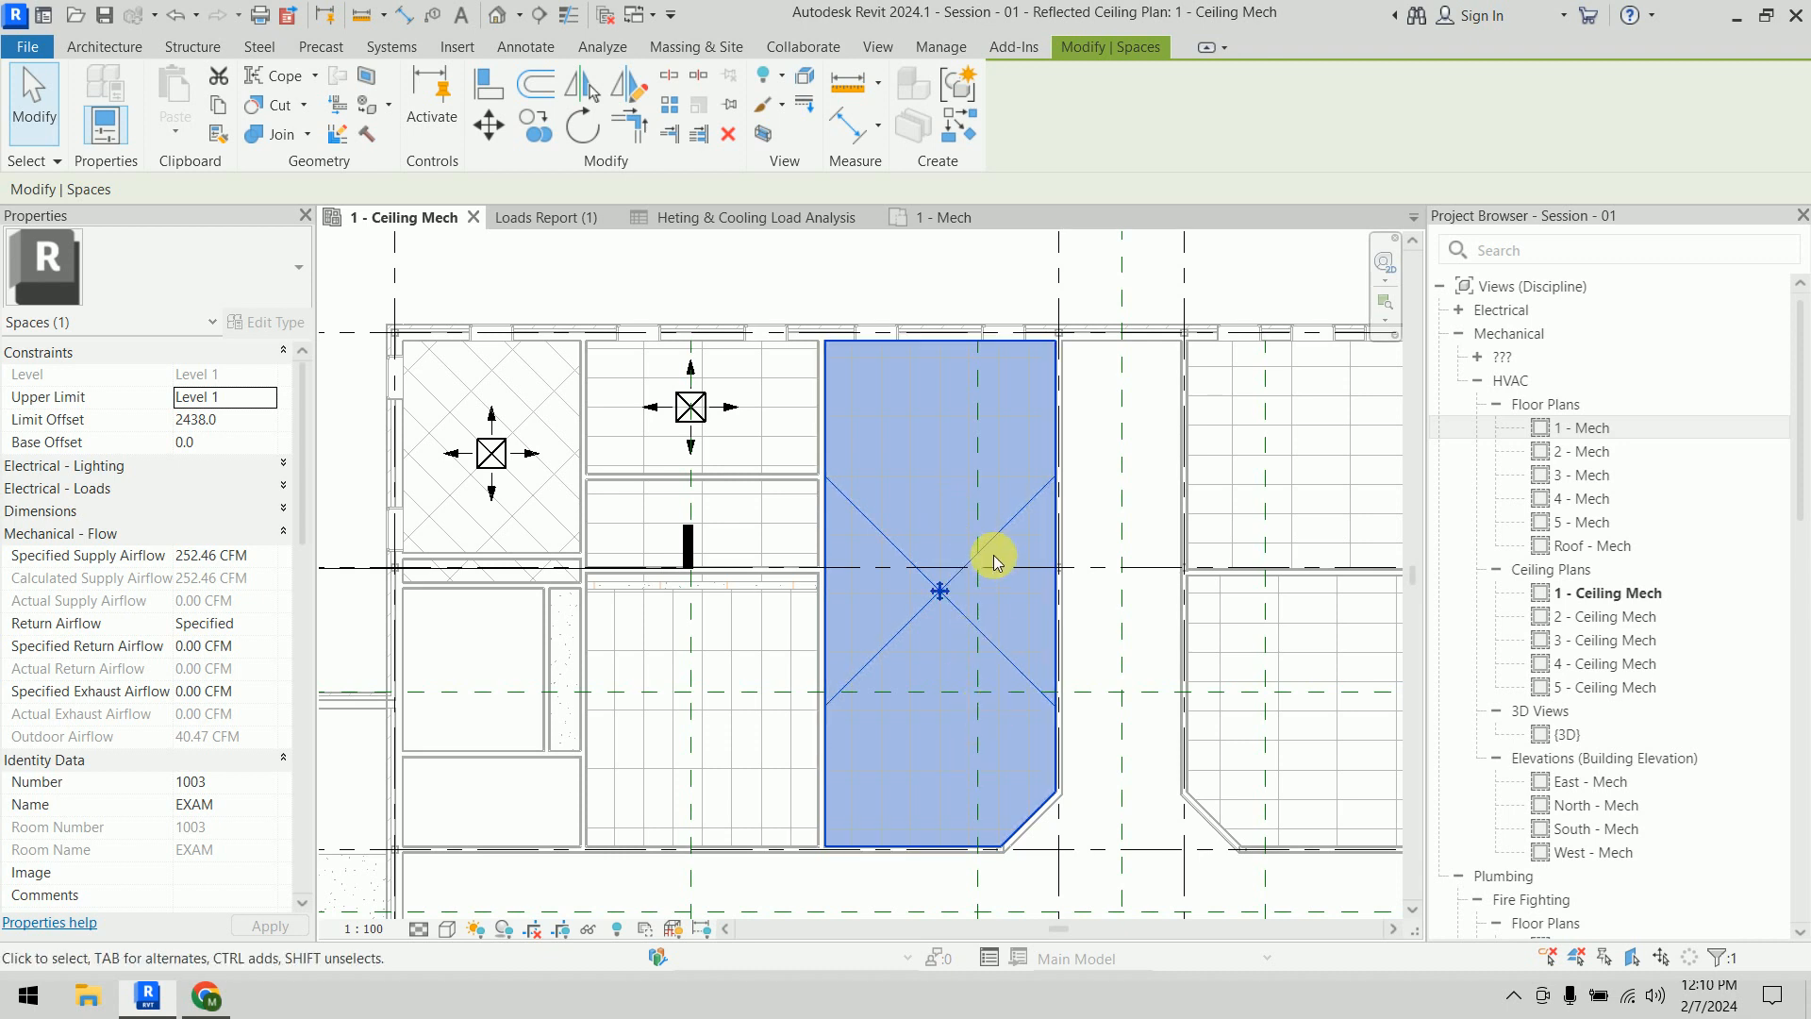
{"action": "left_click", "coordinate": [874, 268]}
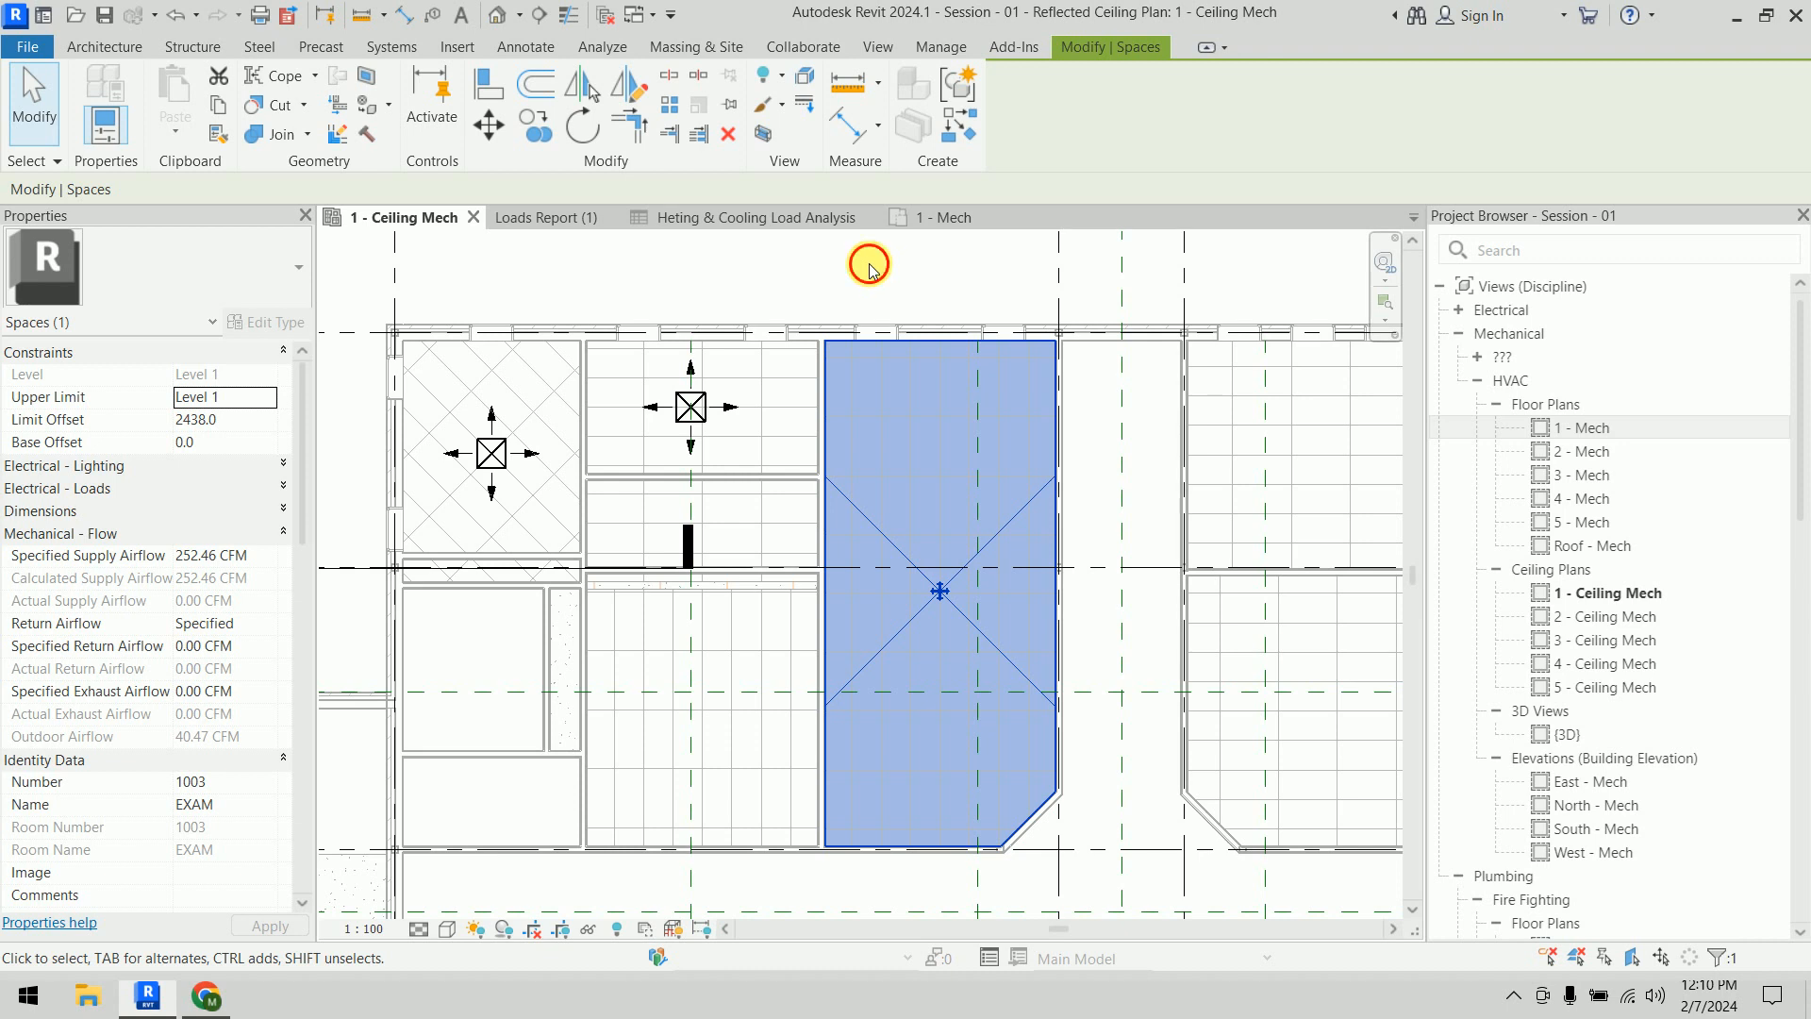
Create two similar supply diffusers in Exam 1003 from the Reception 102 one, vertically aligned in the upper and middle parts of the room
{"action": "left_click", "coordinate": [696, 415]}
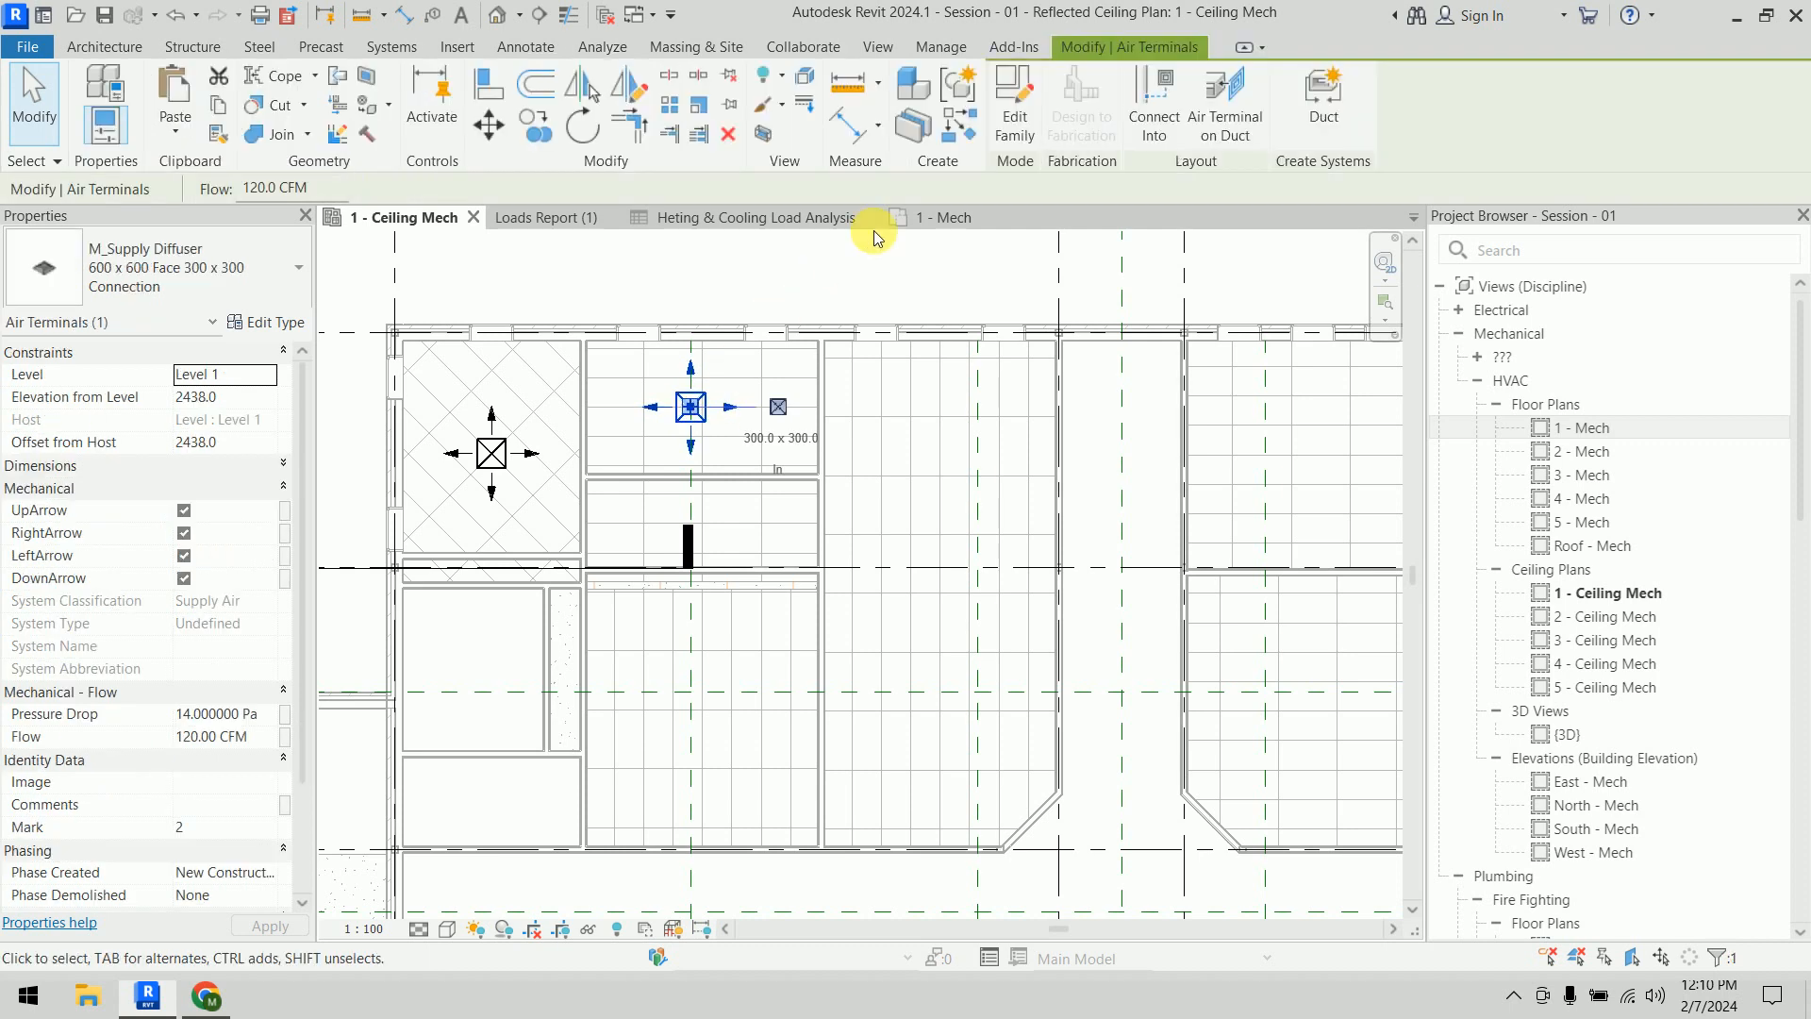
{"action": "left_click", "coordinate": [958, 89]}
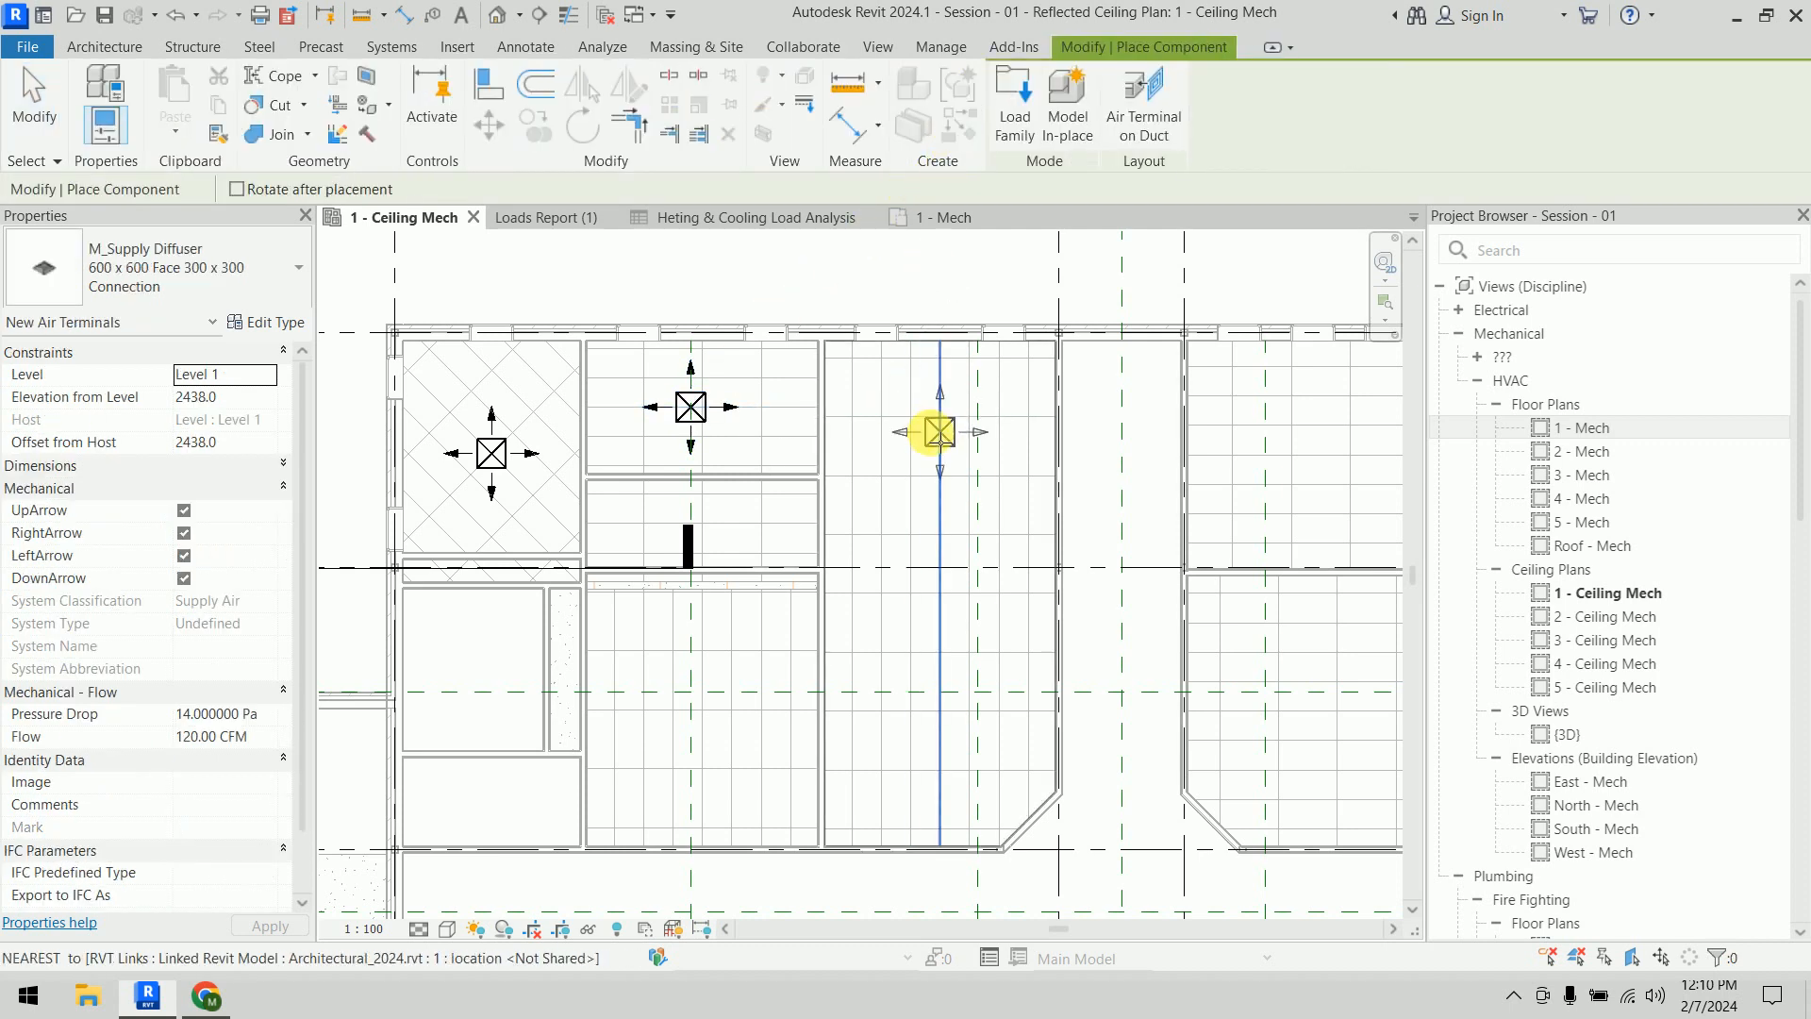
{"action": "left_click", "coordinate": [928, 436]}
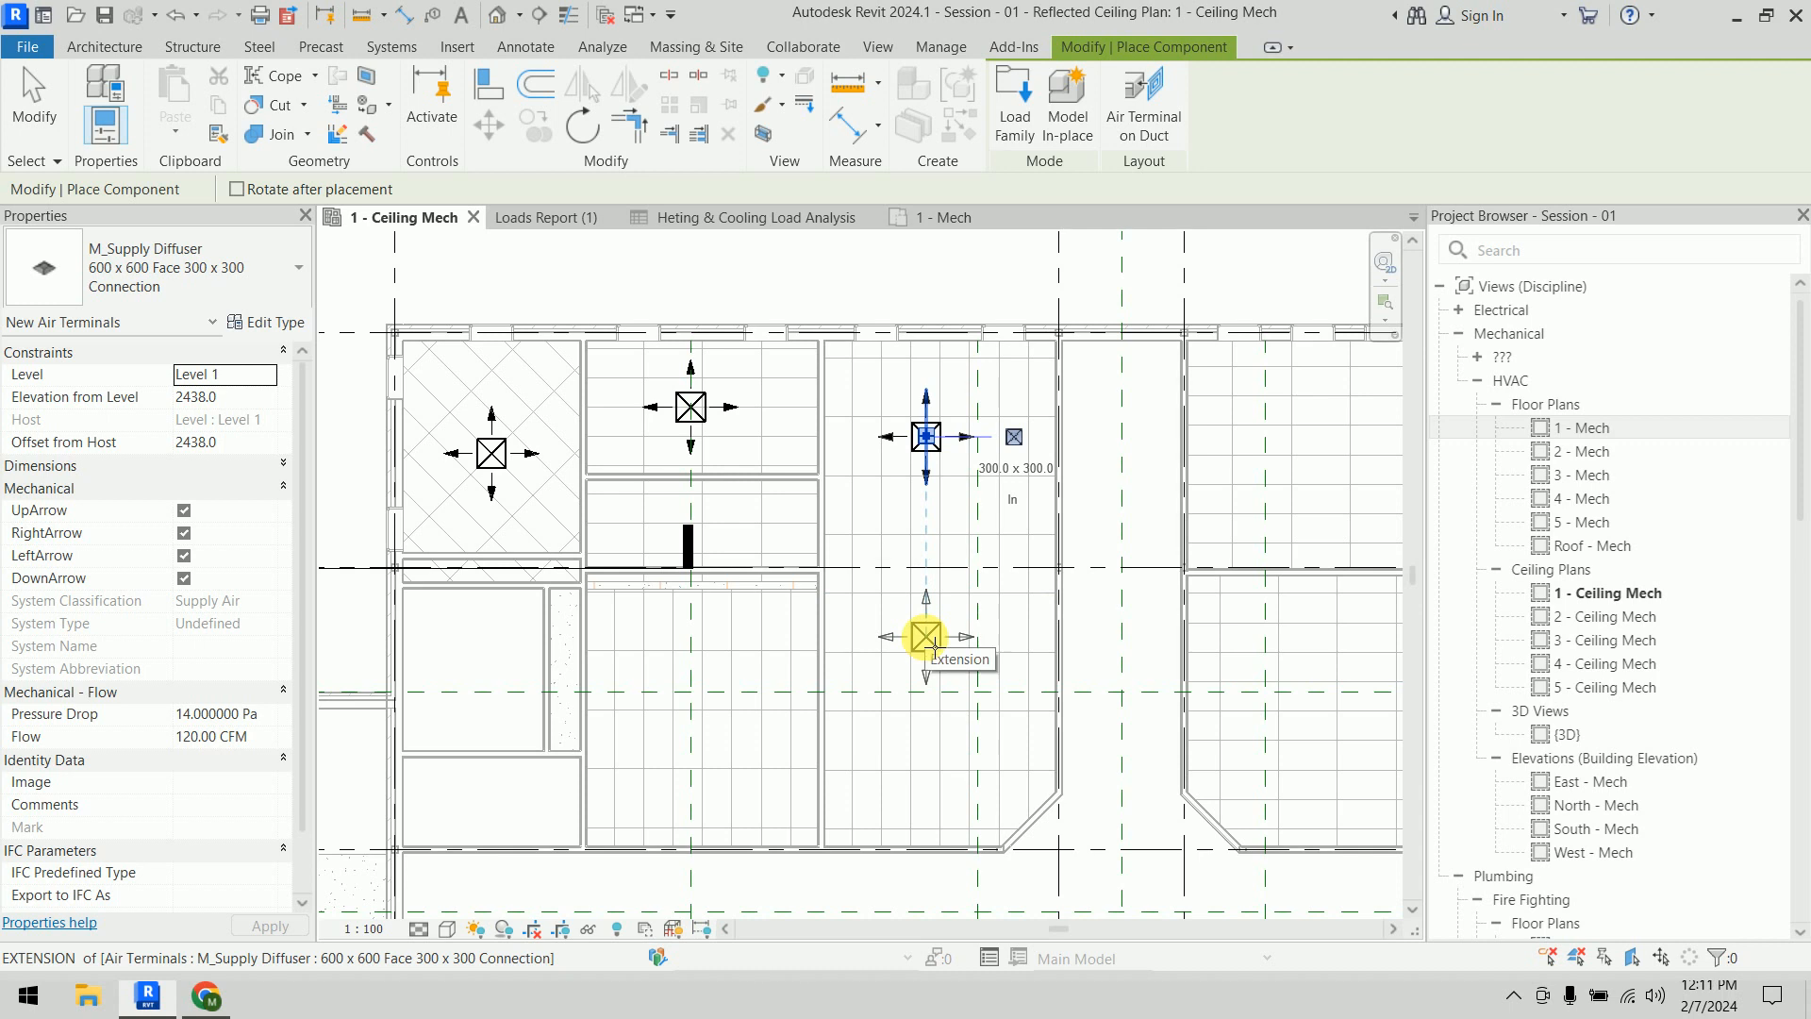
{"action": "left_click", "coordinate": [928, 639]}
{"action": "right_click", "coordinate": [879, 297]}
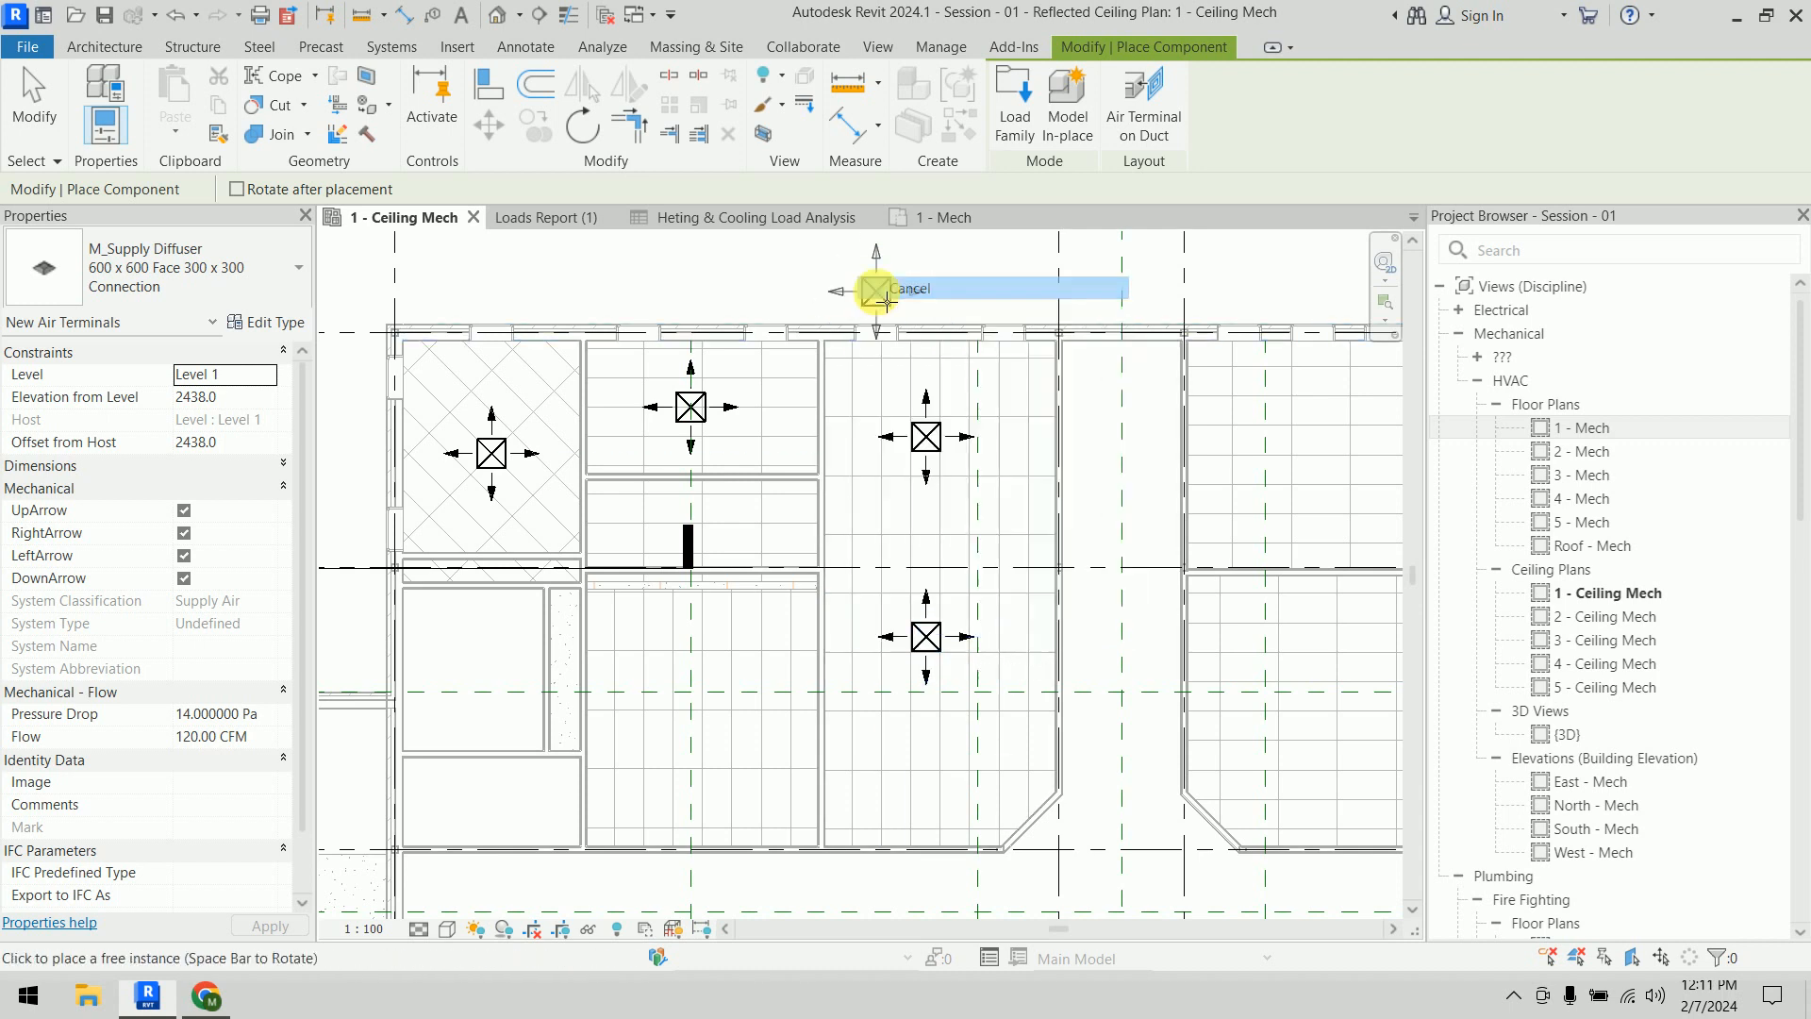
{"action": "left_click", "coordinate": [893, 306]}
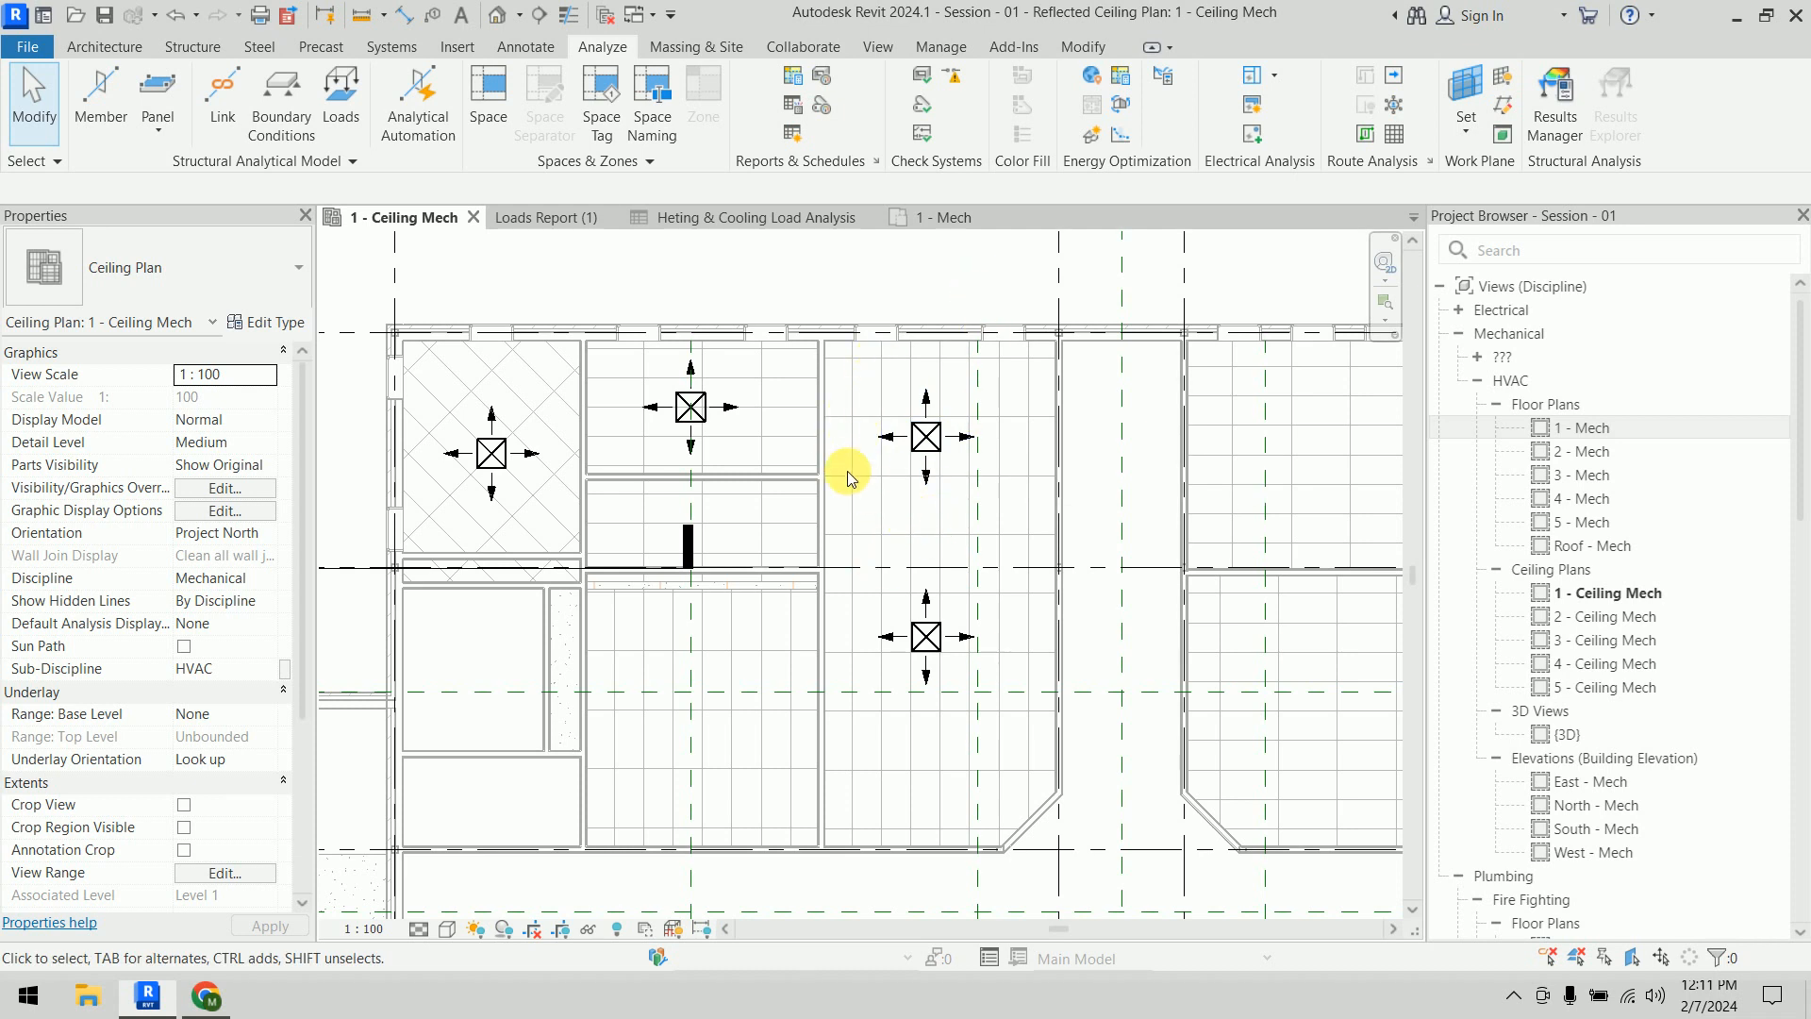
Check the actual supply airflow of Exam 1003 and set the flow of both its supply diffusers to 130 CFM
{"action": "left_click", "coordinate": [861, 339]}
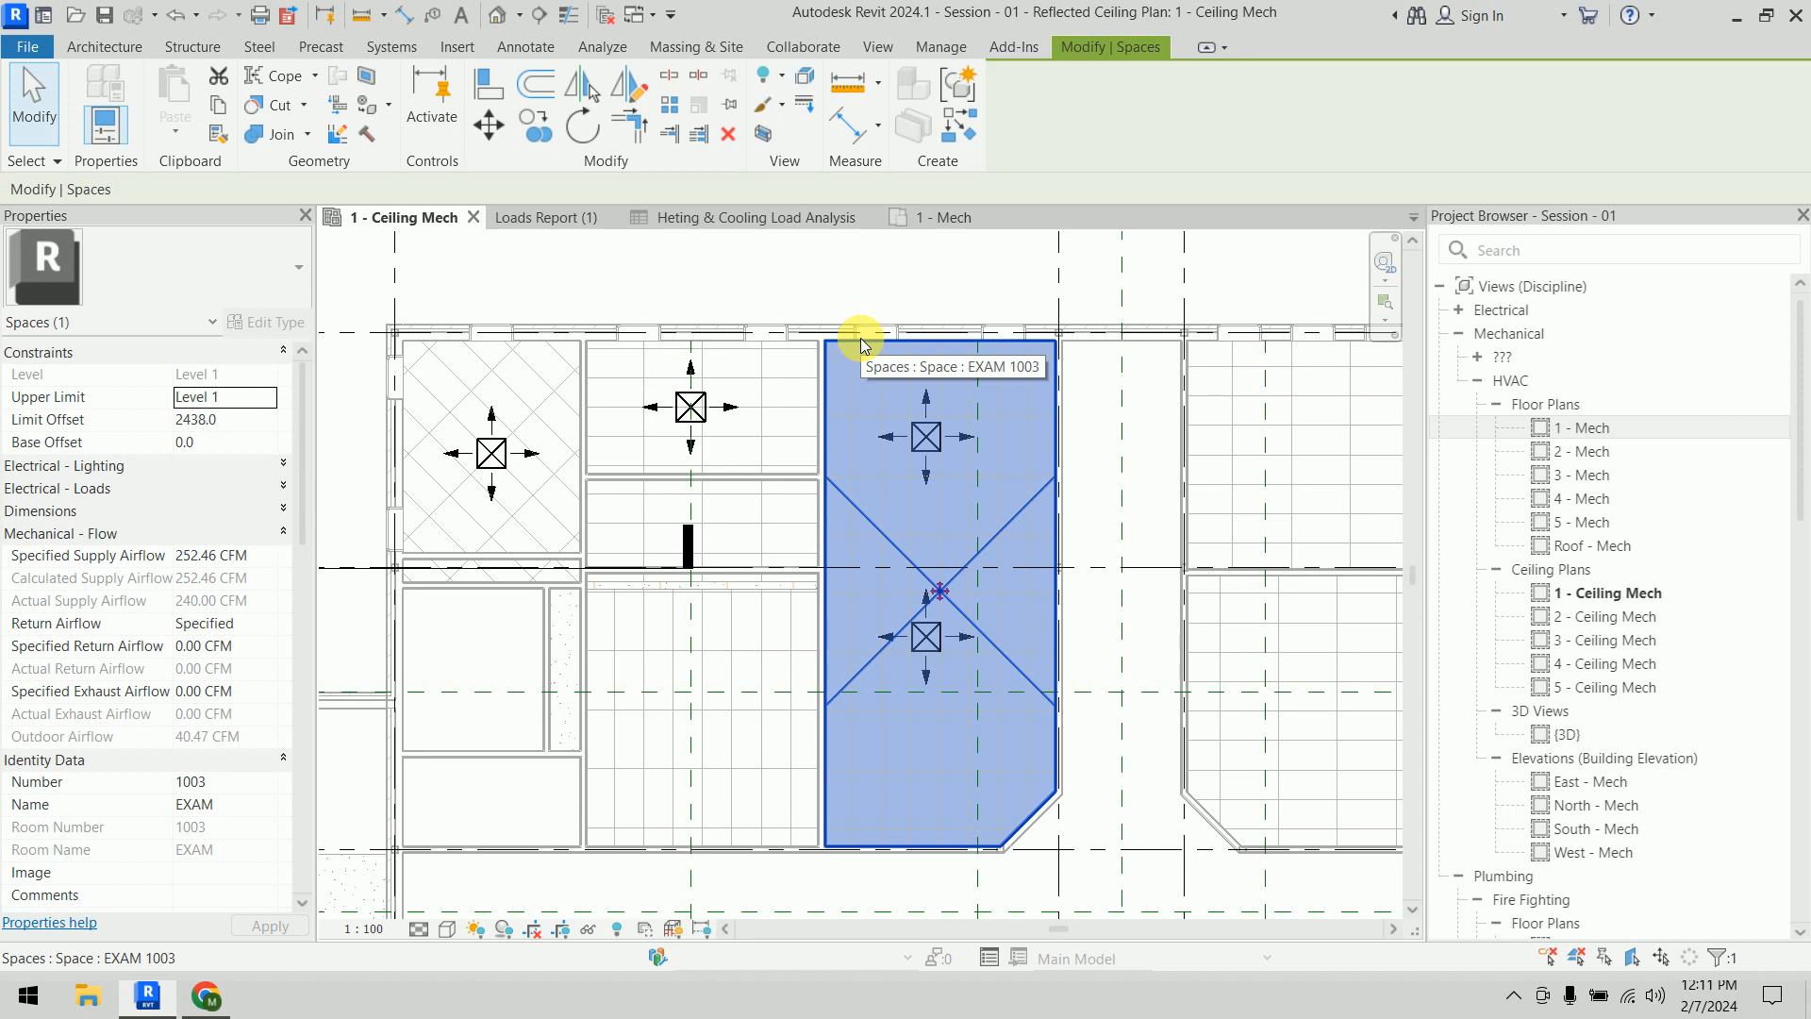
{"action": "left_click", "coordinate": [843, 300]}
{"action": "left_click", "coordinate": [926, 435]}
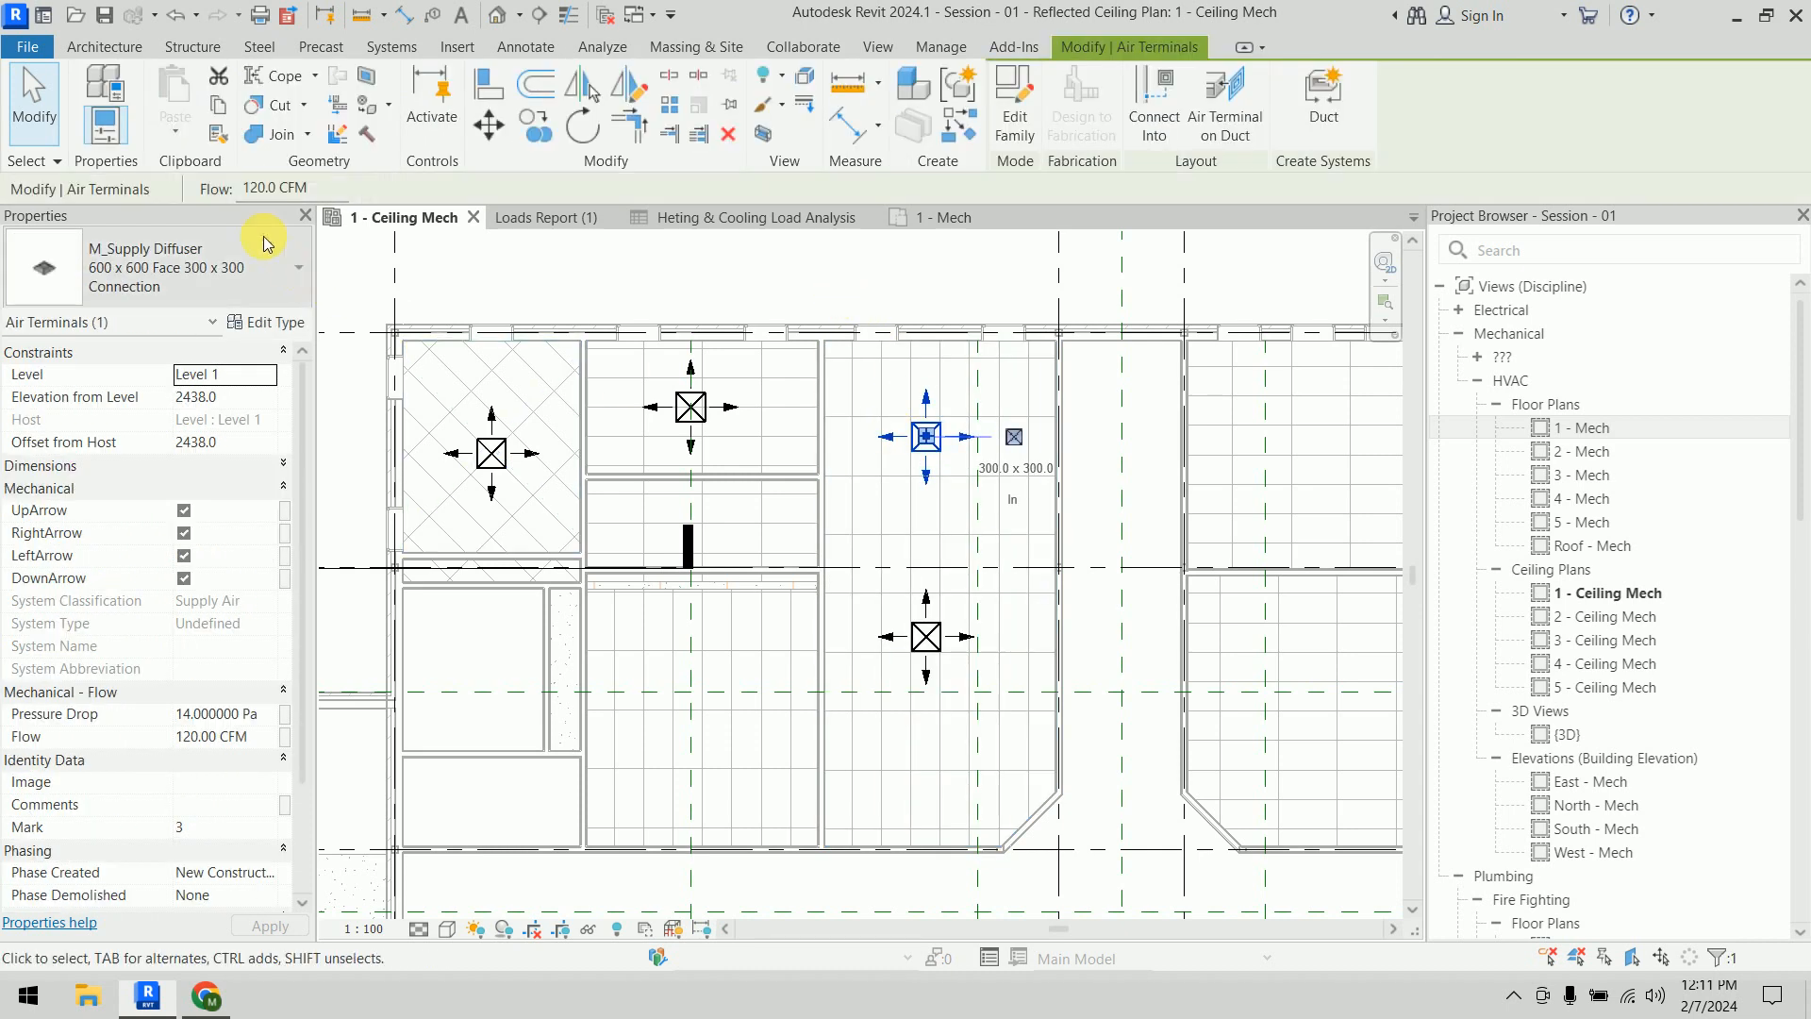
{"action": "left_click", "coordinate": [258, 186]}
{"action": "type", "text": "130"}
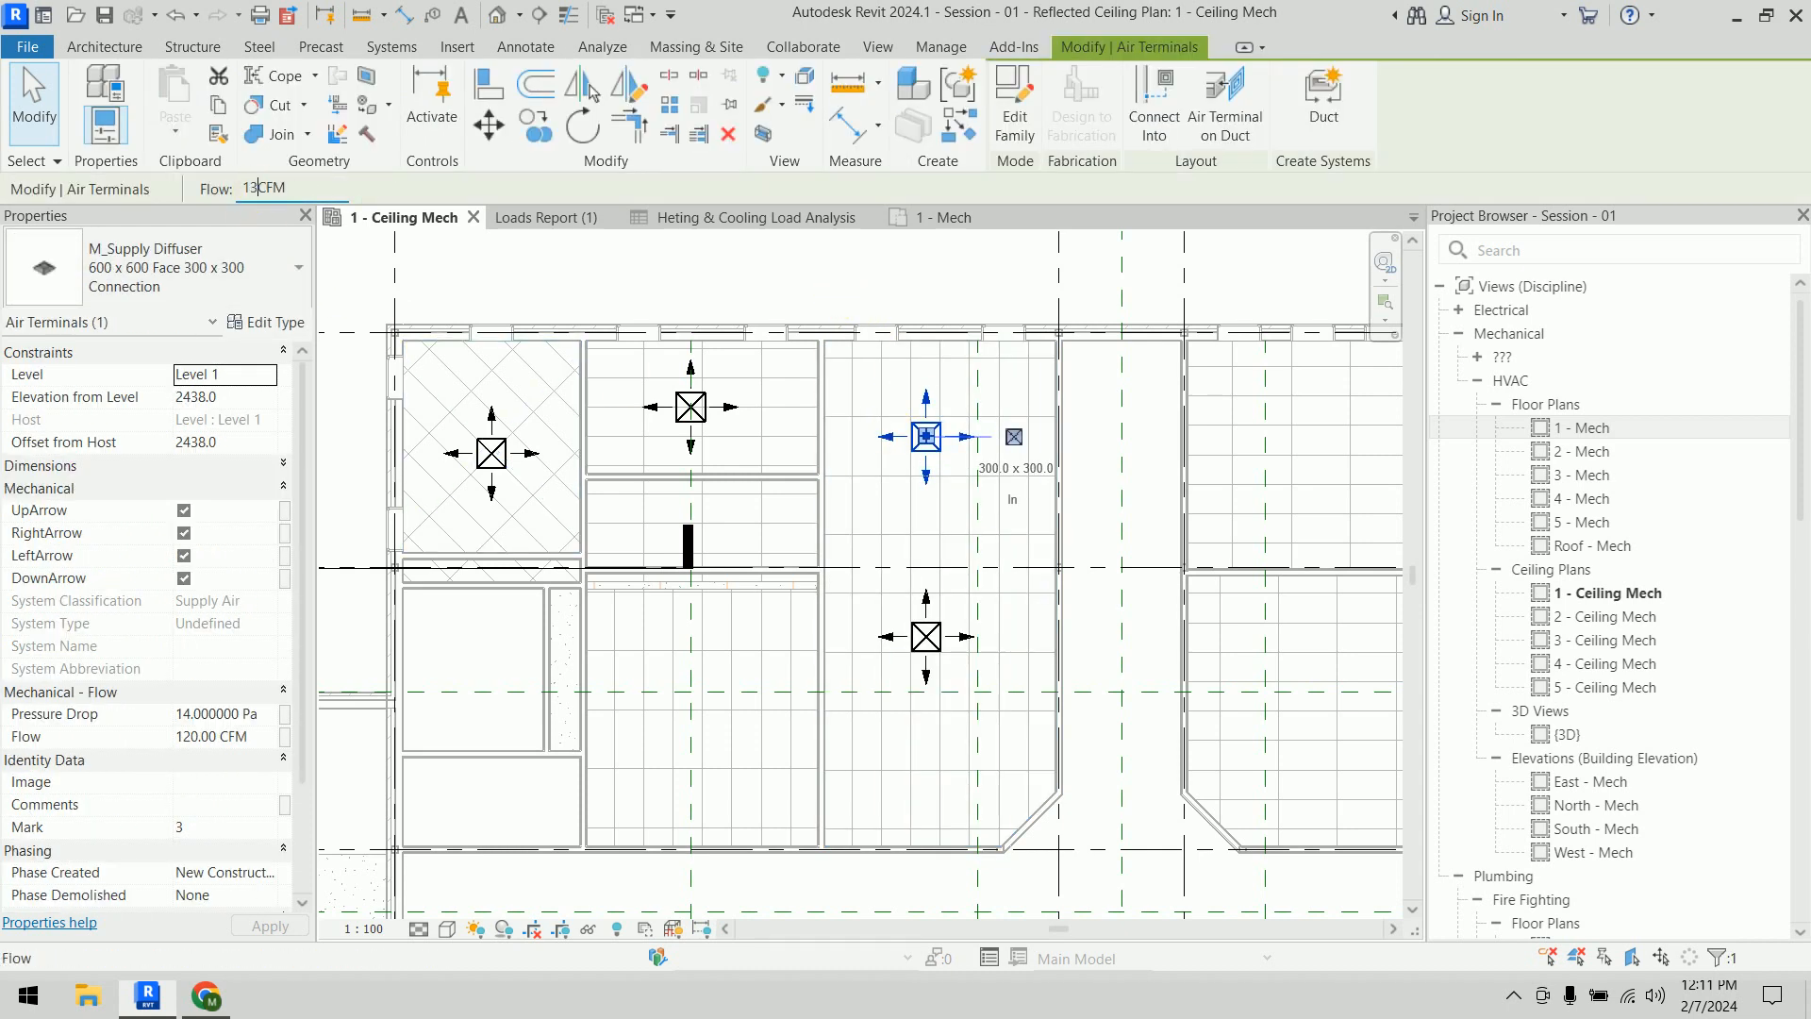
{"action": "key", "text": "Return"}
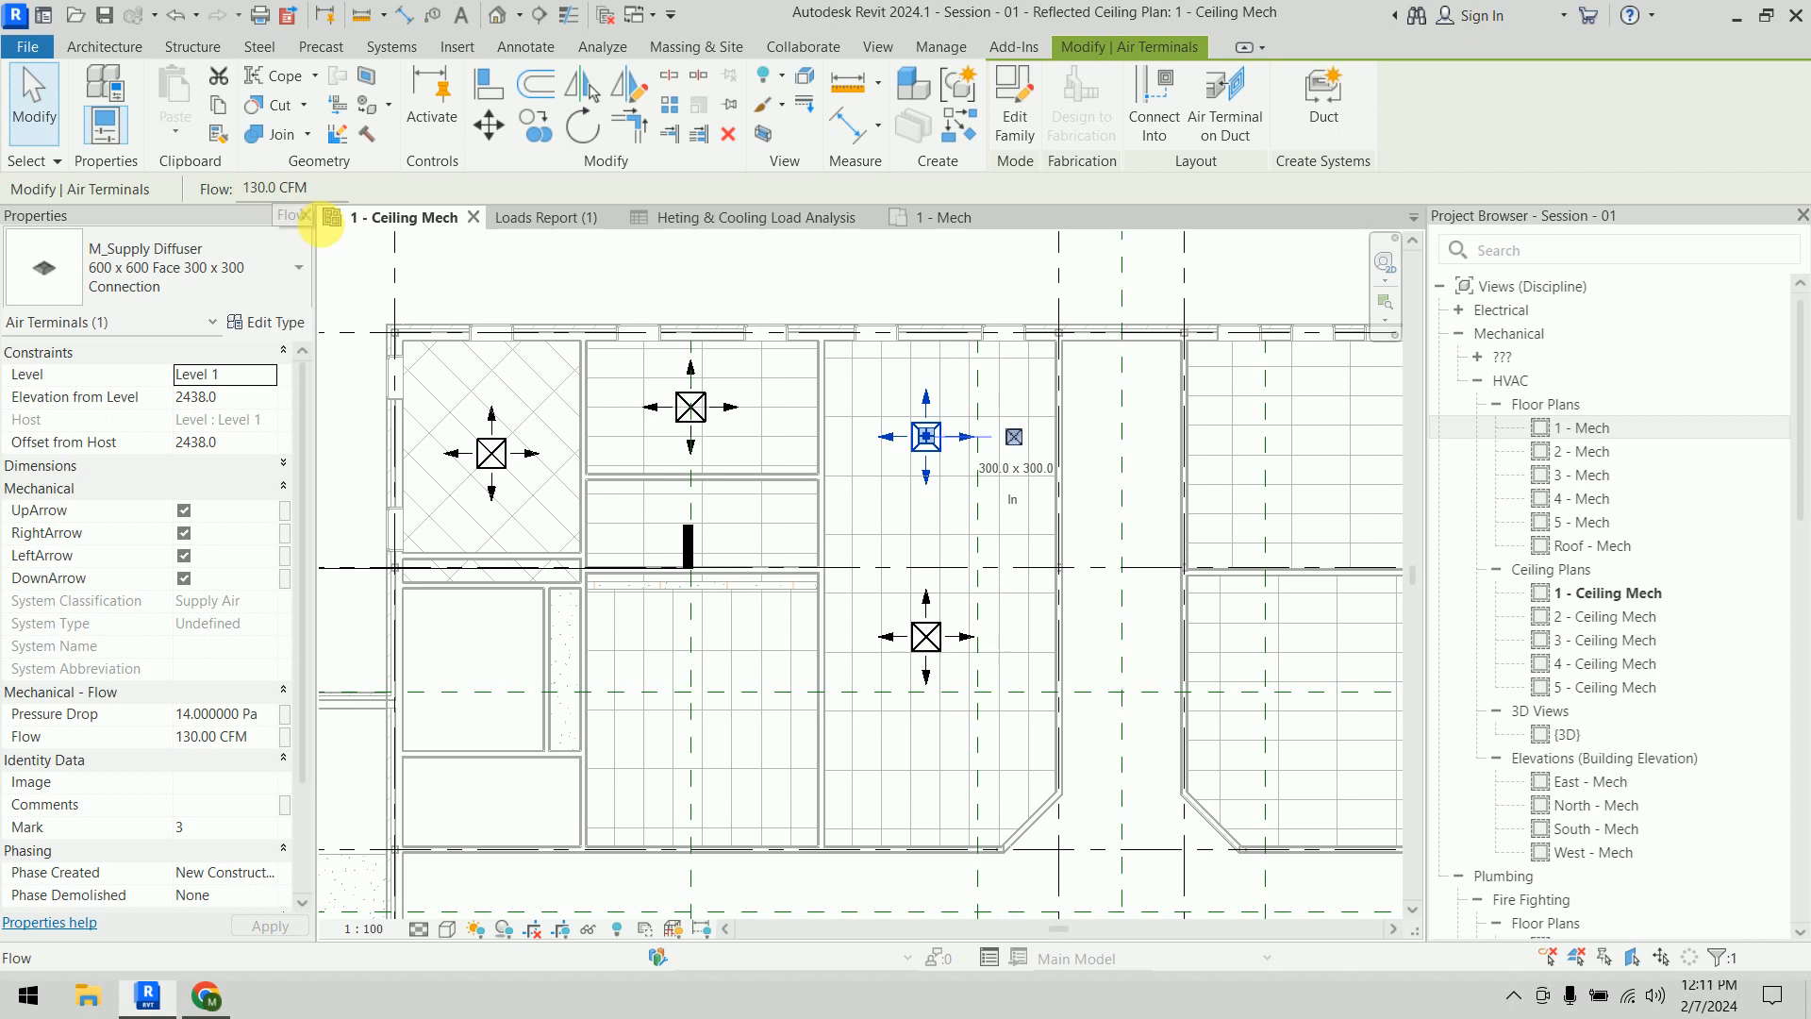
{"action": "left_click", "coordinate": [925, 637]}
{"action": "type", "text": "130"}
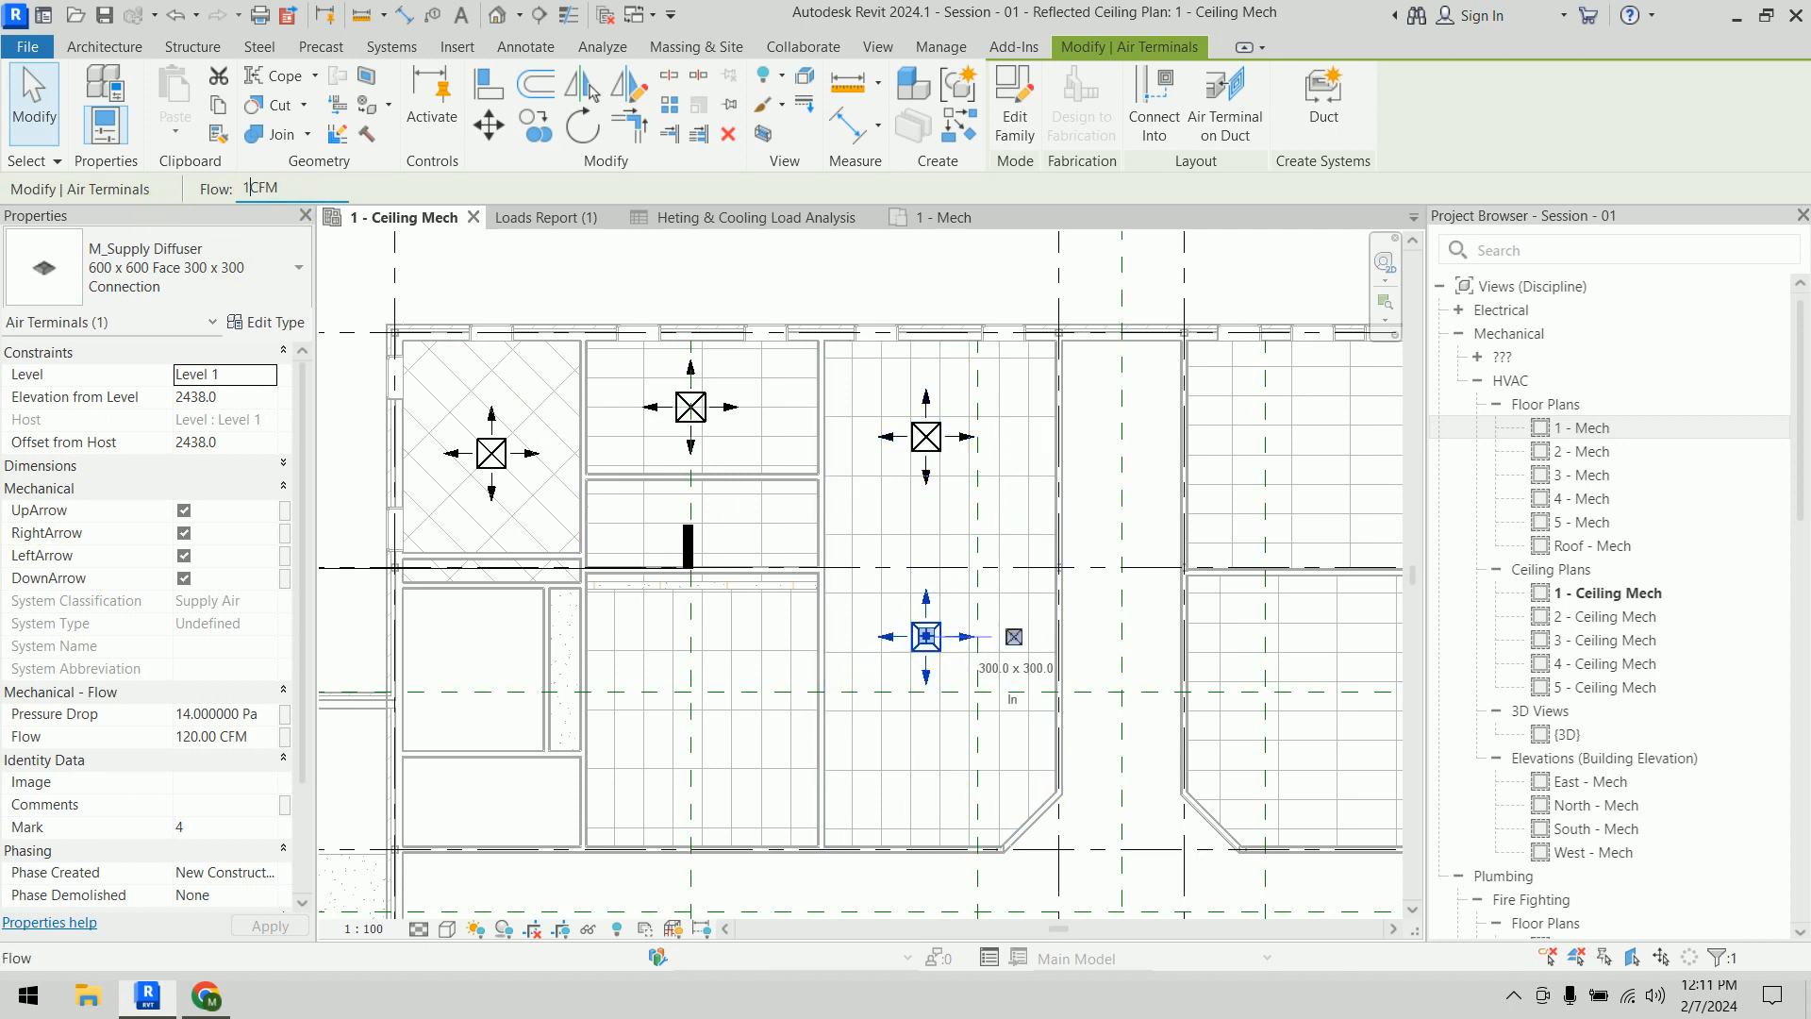
{"action": "key", "text": "Return"}
{"action": "left_click", "coordinate": [873, 271]}
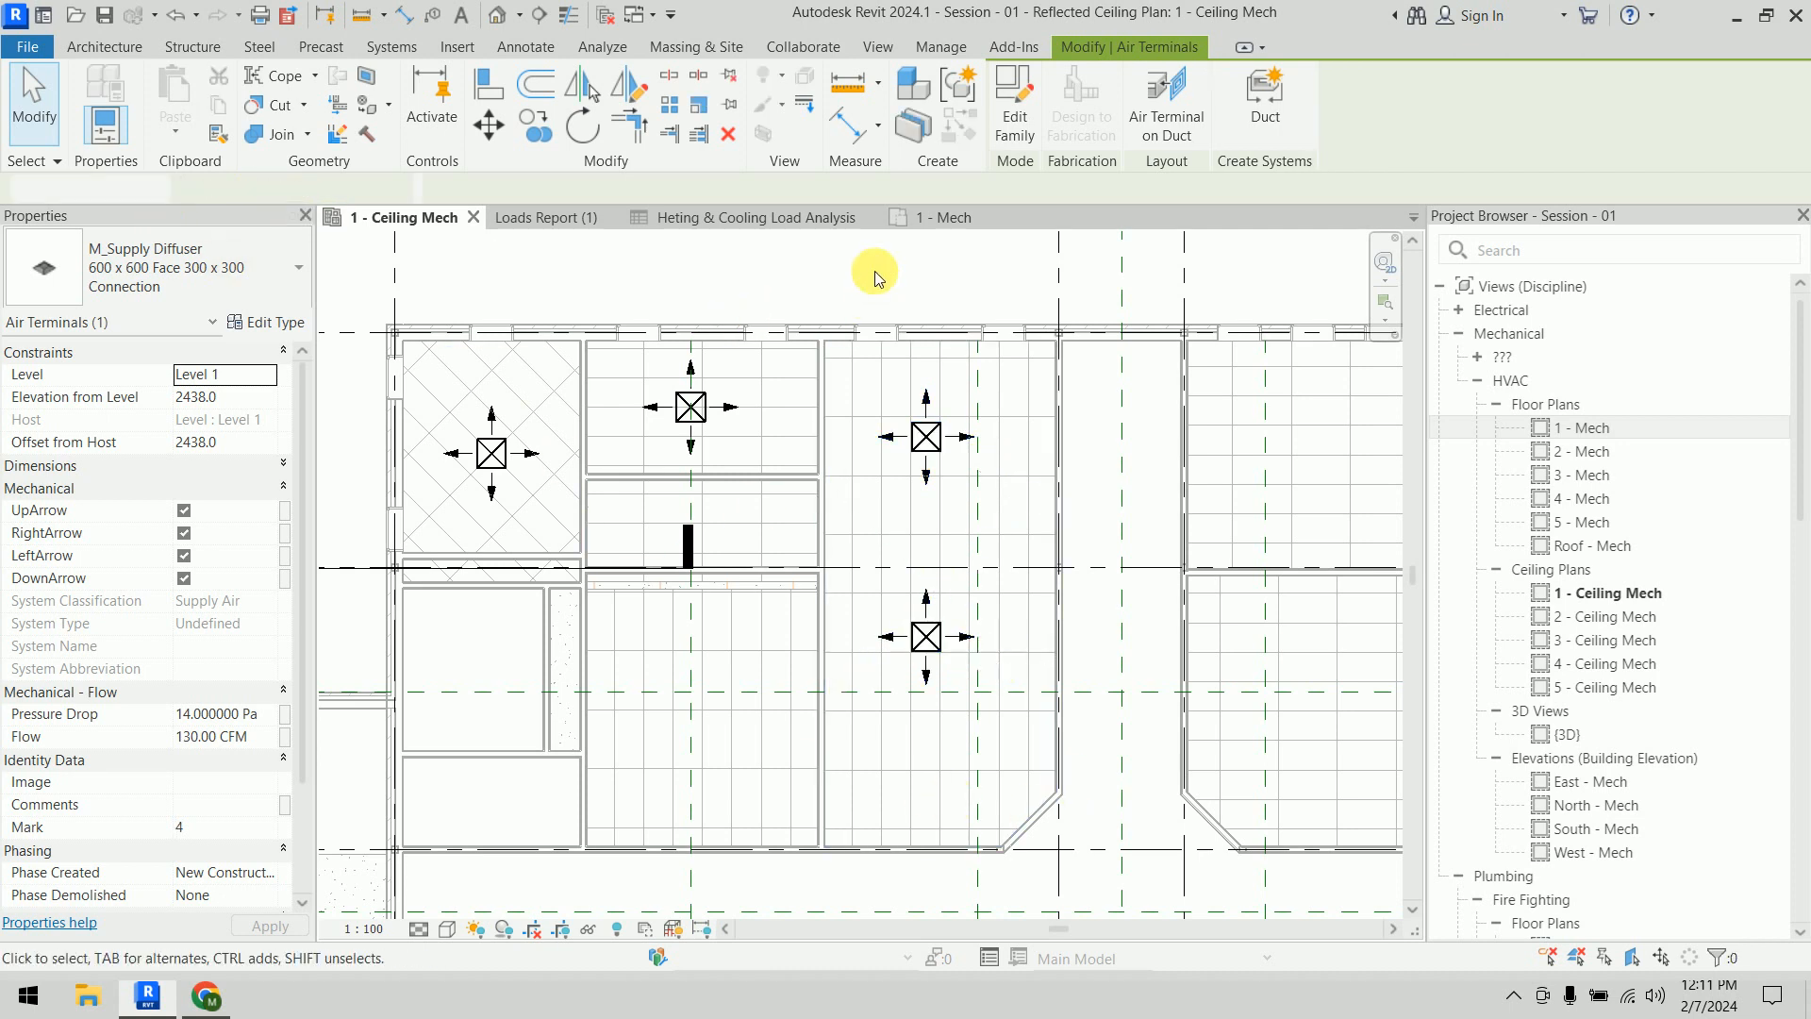
Look at the 1 - Mech floor plan and check the airflow differences in the Heting & Cooling Load Analysis schedule
{"action": "left_click", "coordinate": [940, 218]}
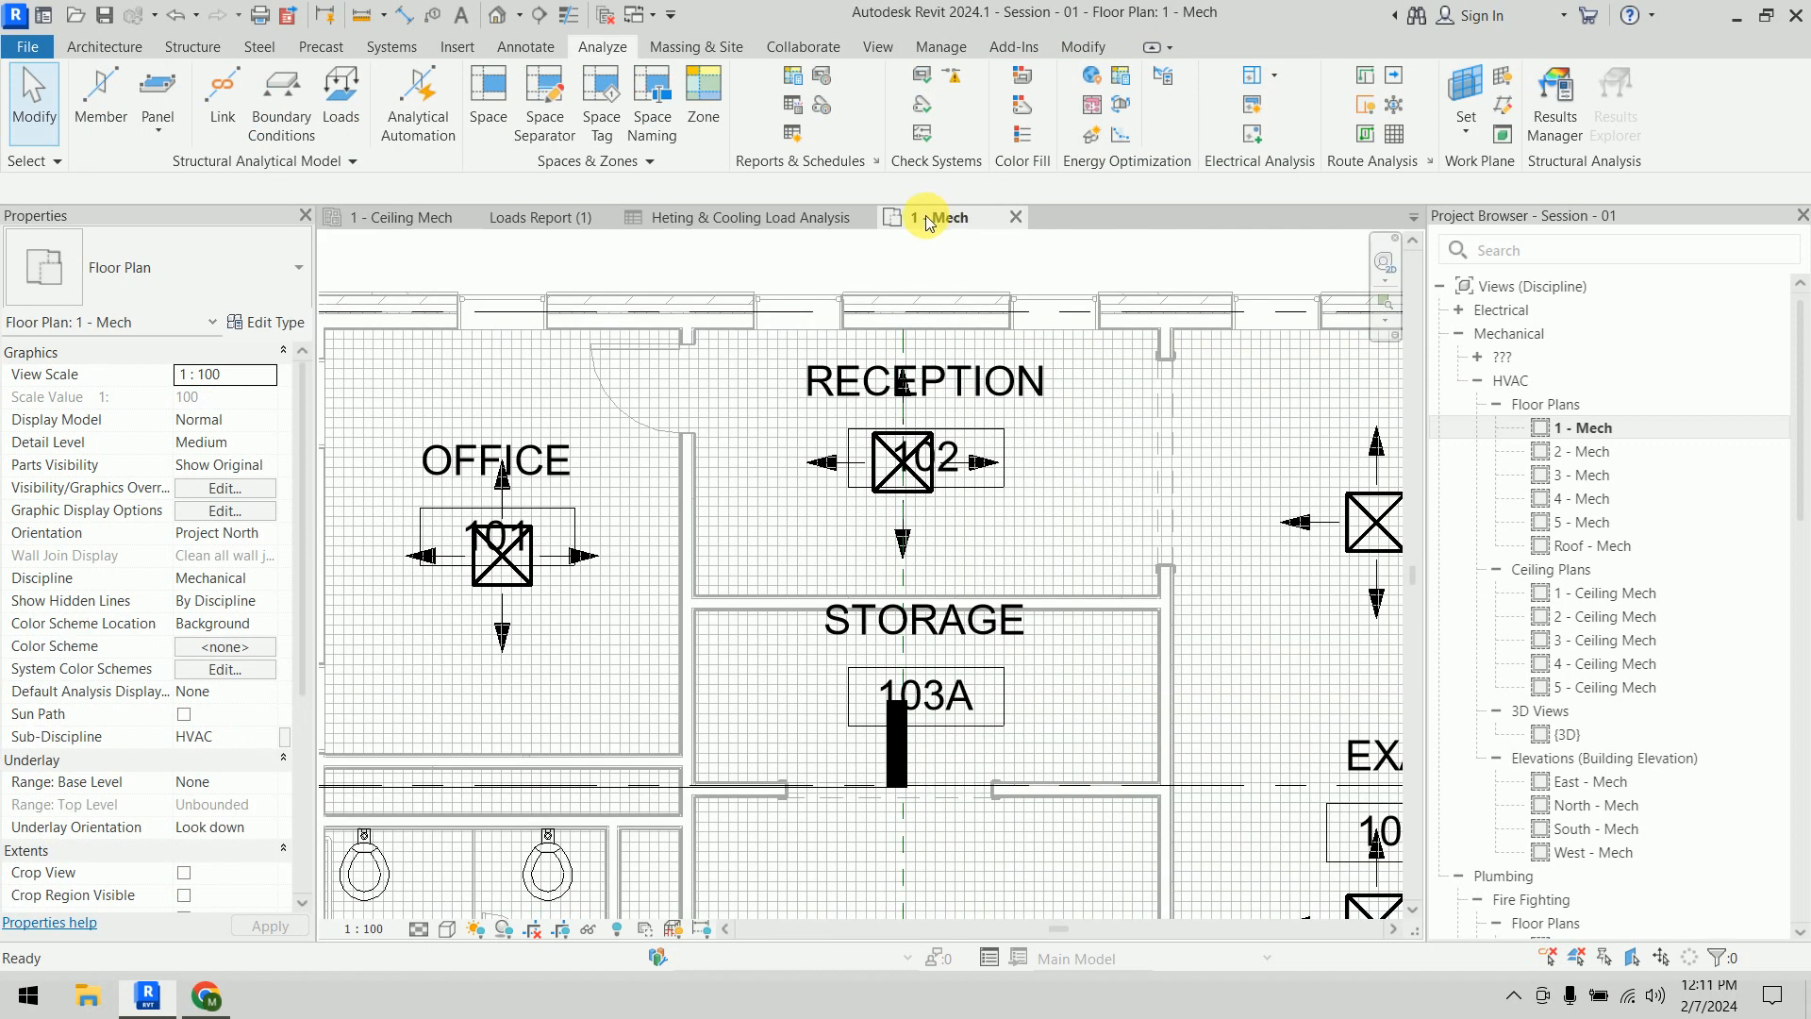
{"action": "left_click", "coordinate": [782, 218]}
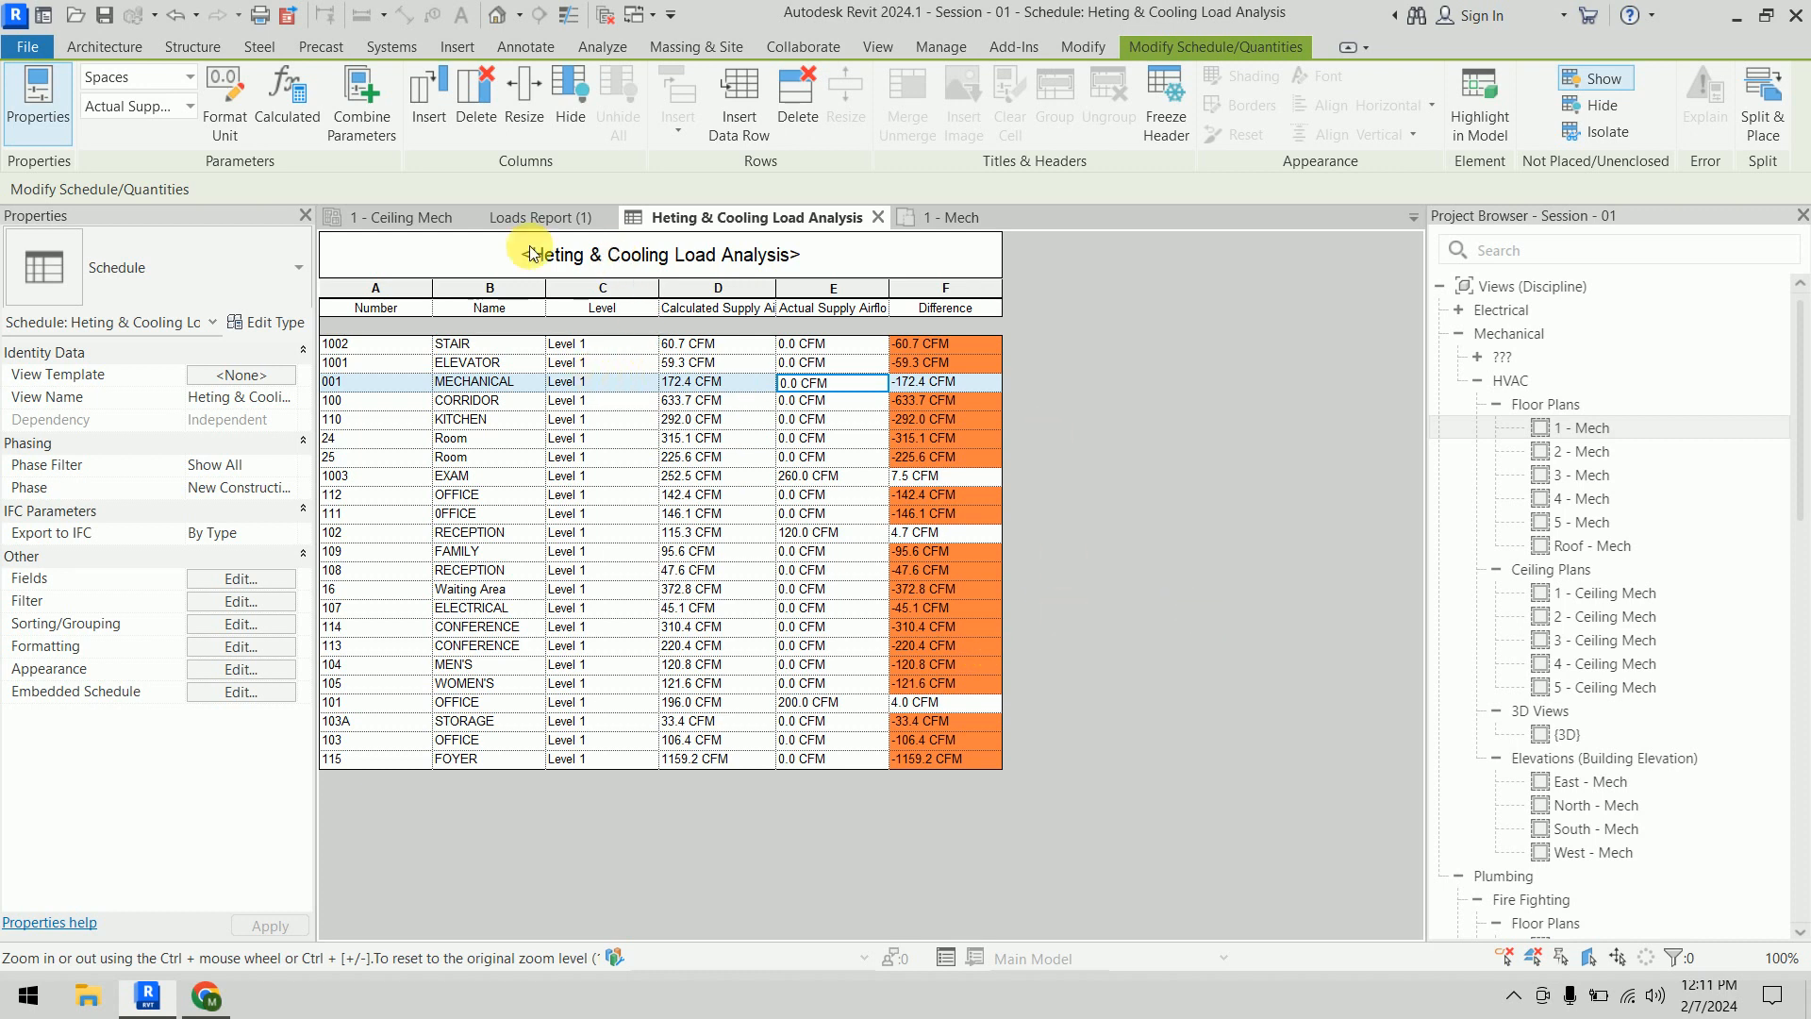
In the 1 - Ceiling Mech plan, move the Section 1 line up to just inside the building's upper exterior wall
{"action": "left_click", "coordinate": [427, 221]}
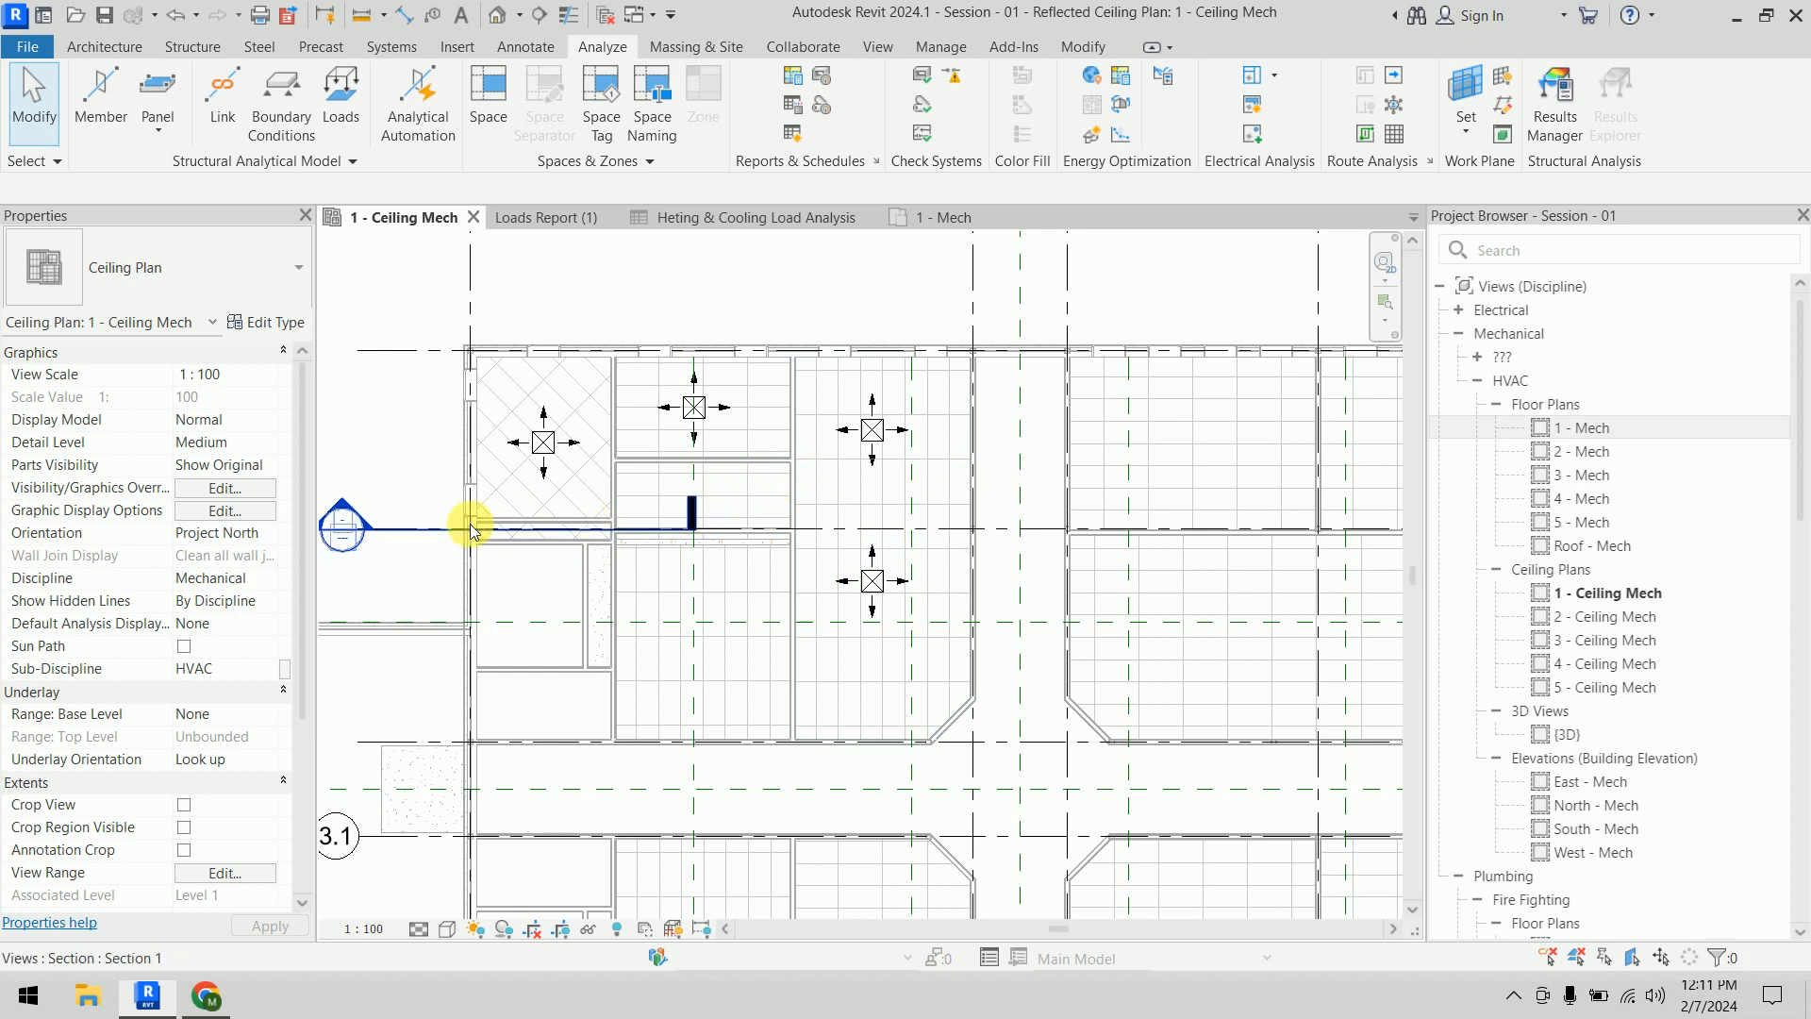
{"action": "left_click", "coordinate": [412, 540]}
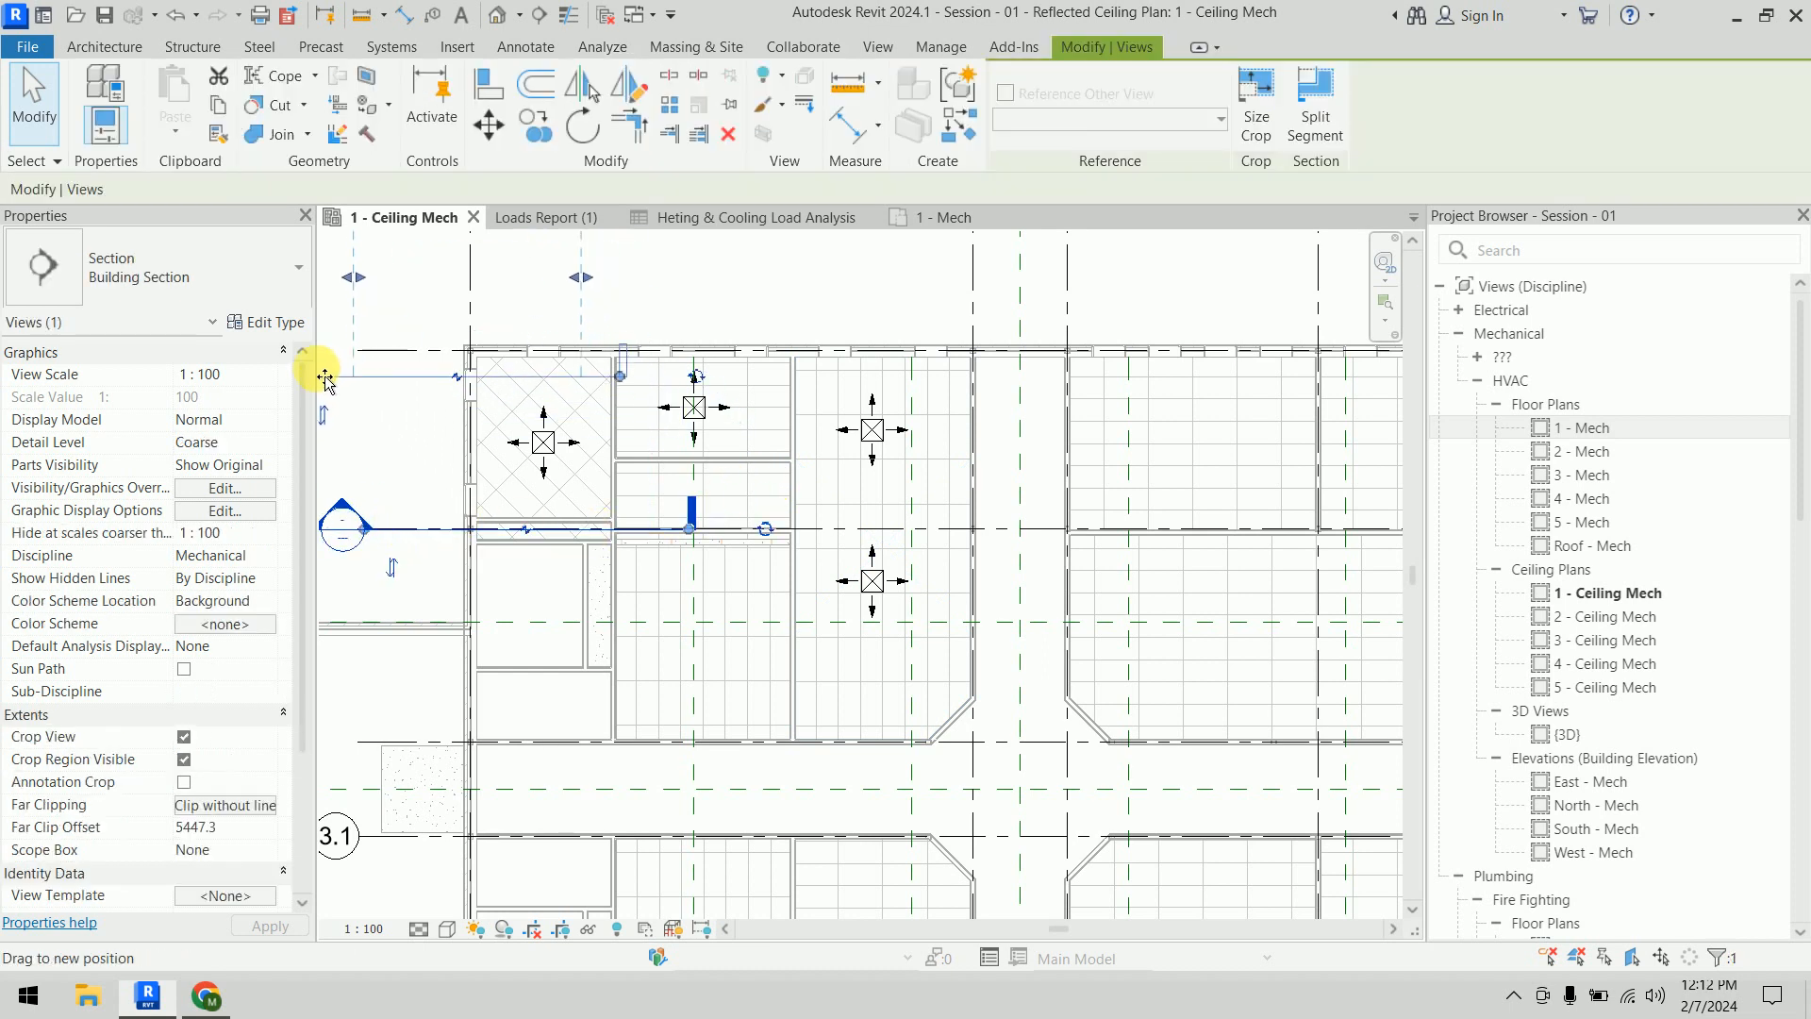
{"action": "left_click", "coordinate": [415, 472]}
{"action": "scroll", "coordinate": [422, 478], "scroll_direction": "up", "scroll_amount": 2}
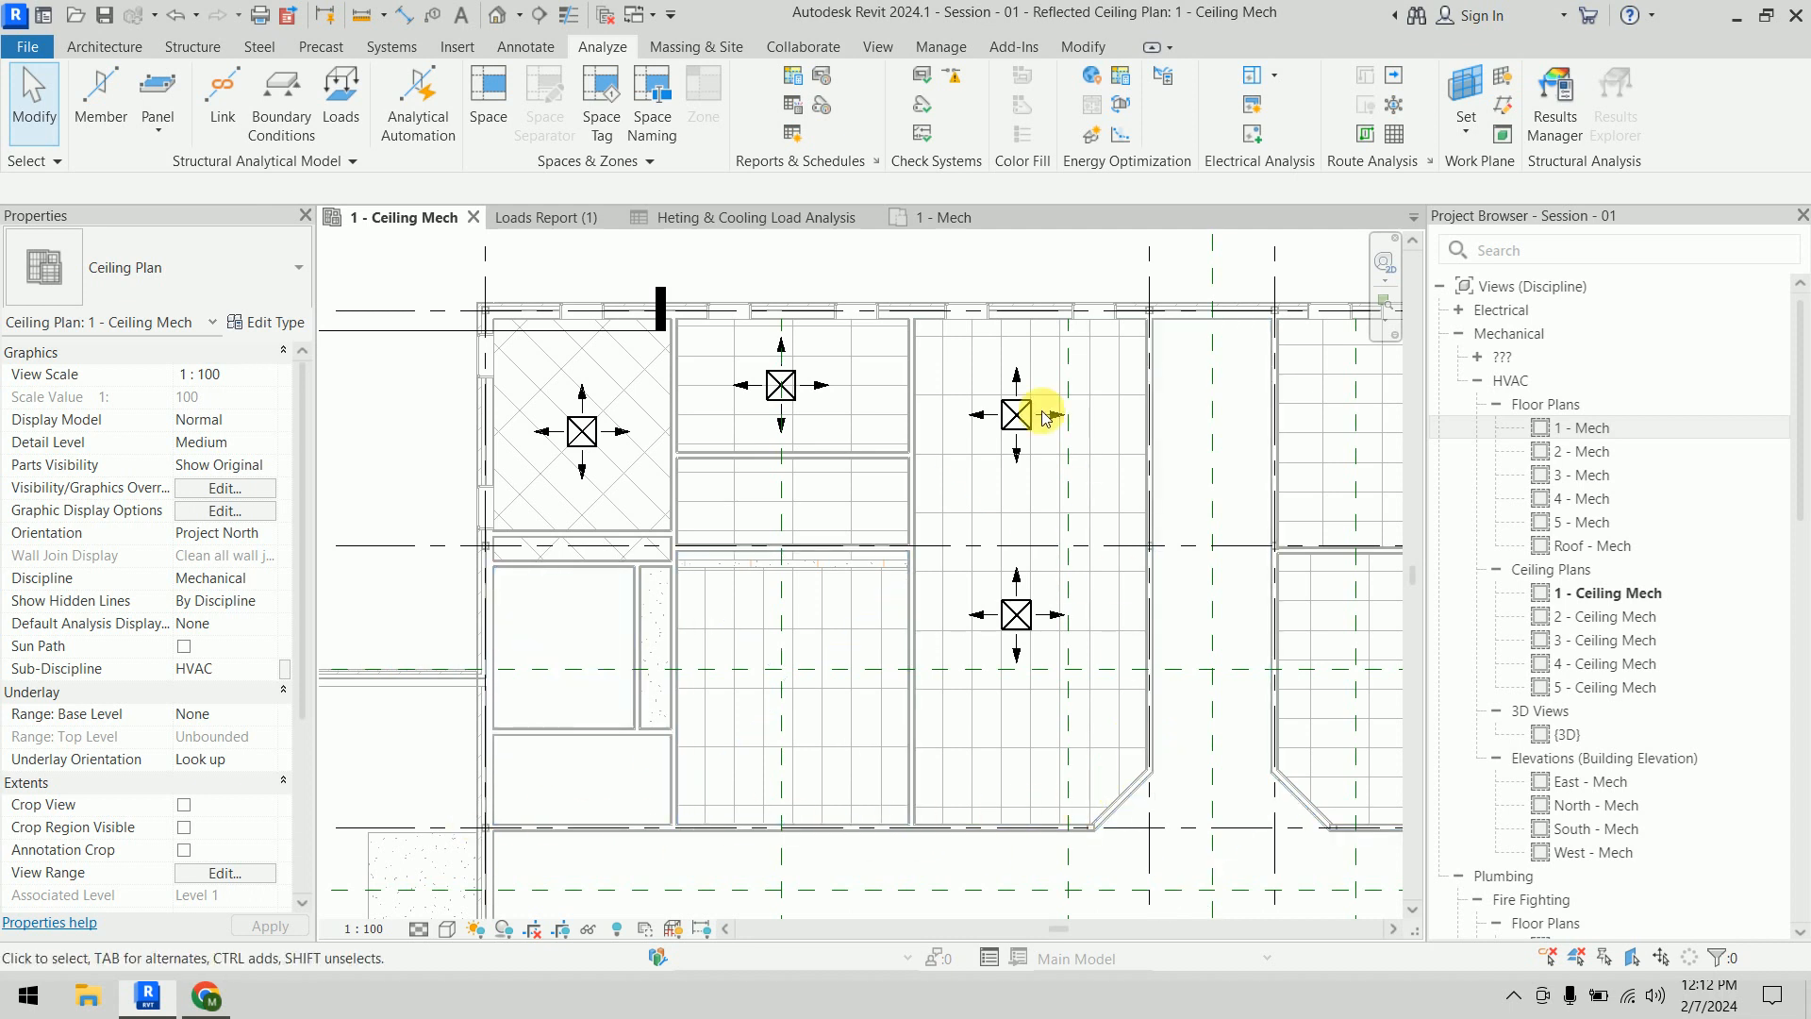
Inspect the supply airflow properties of the Storage 103A space below Reception 102
{"action": "left_click", "coordinate": [807, 518]}
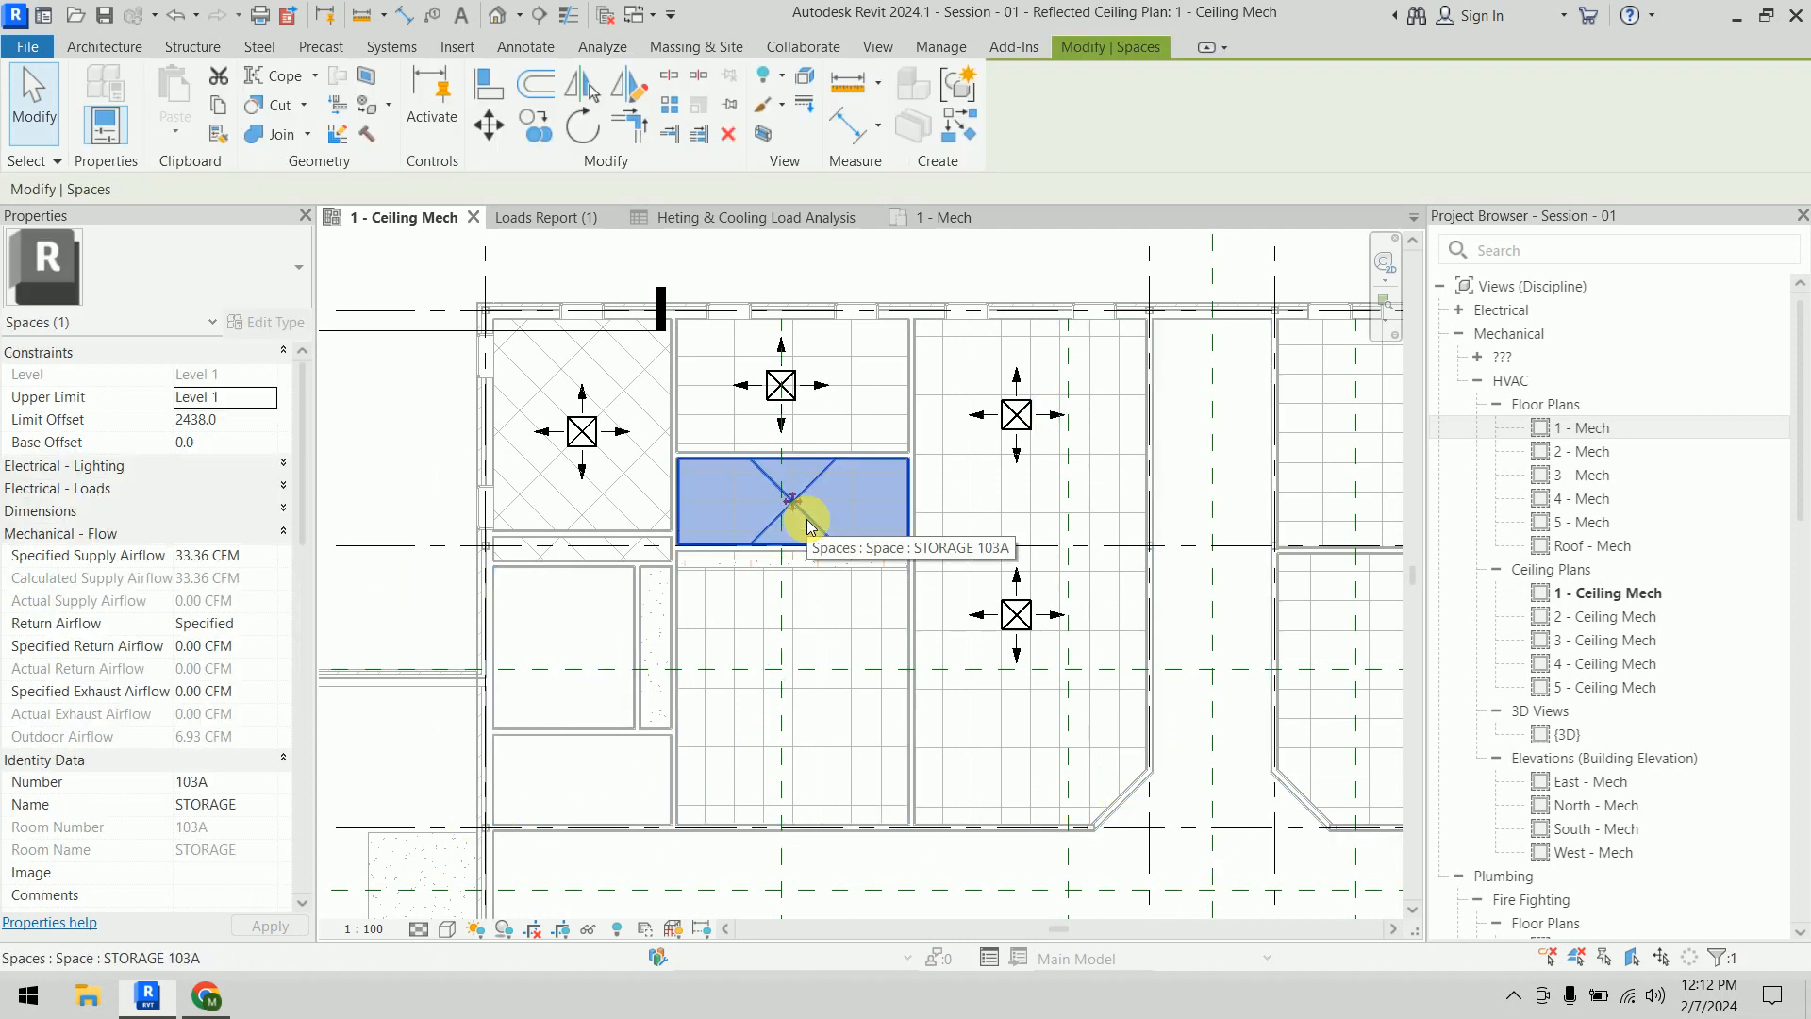
{"action": "left_click", "coordinate": [352, 437]}
{"action": "scroll", "coordinate": [697, 425], "scroll_direction": "up", "scroll_amount": 2}
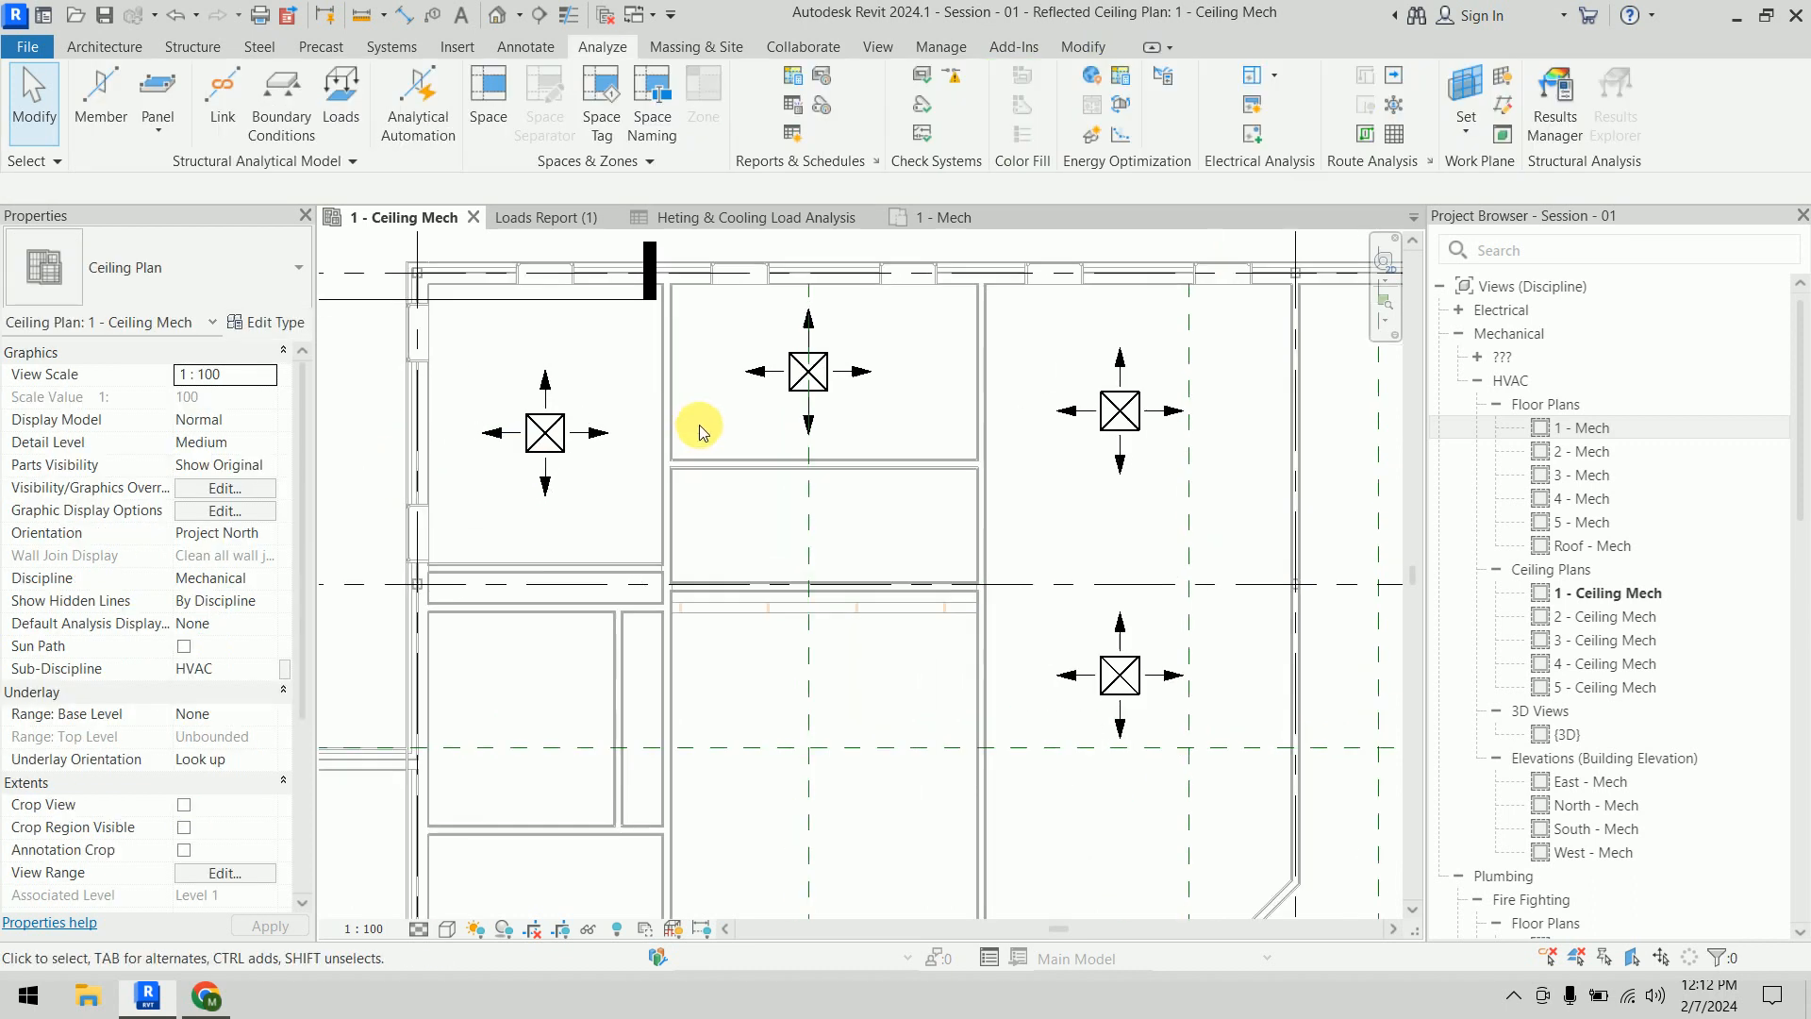
Create similar supply diffusers from the Reception 102 one in Storage 103A, in the room below it, and in Men's 104
{"action": "left_click", "coordinate": [807, 394]}
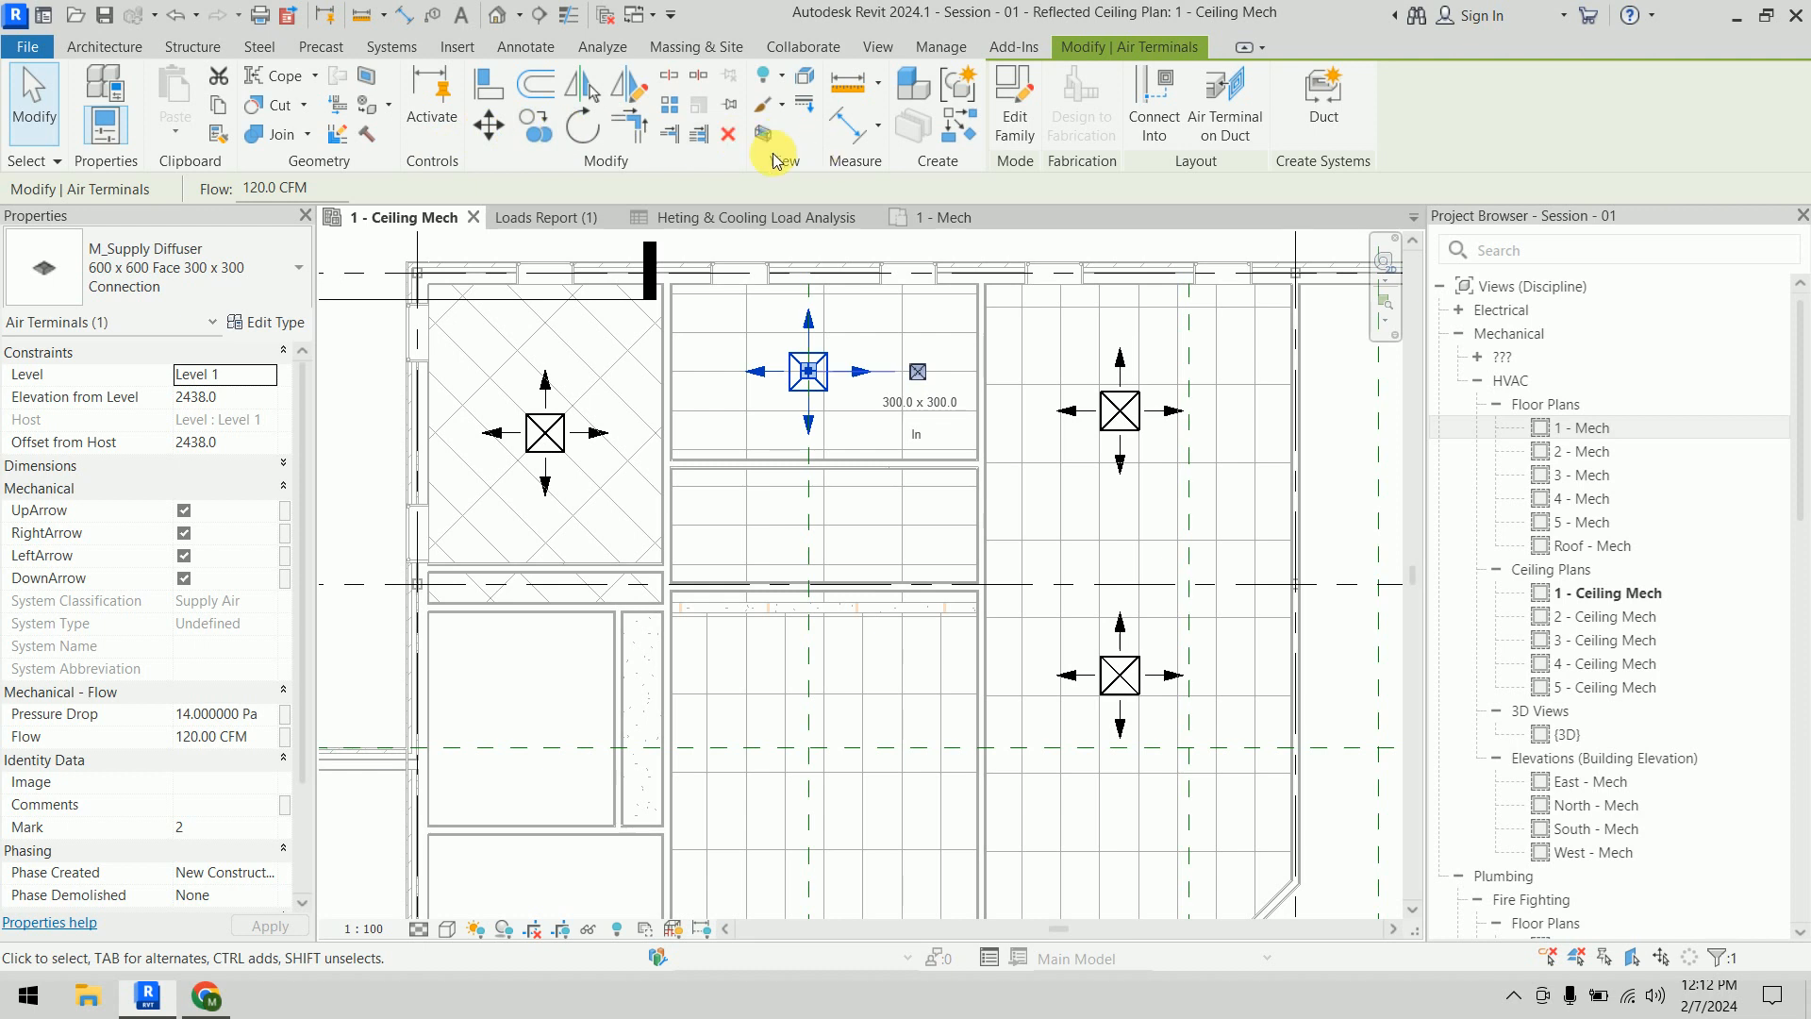
{"action": "left_click", "coordinate": [958, 123]}
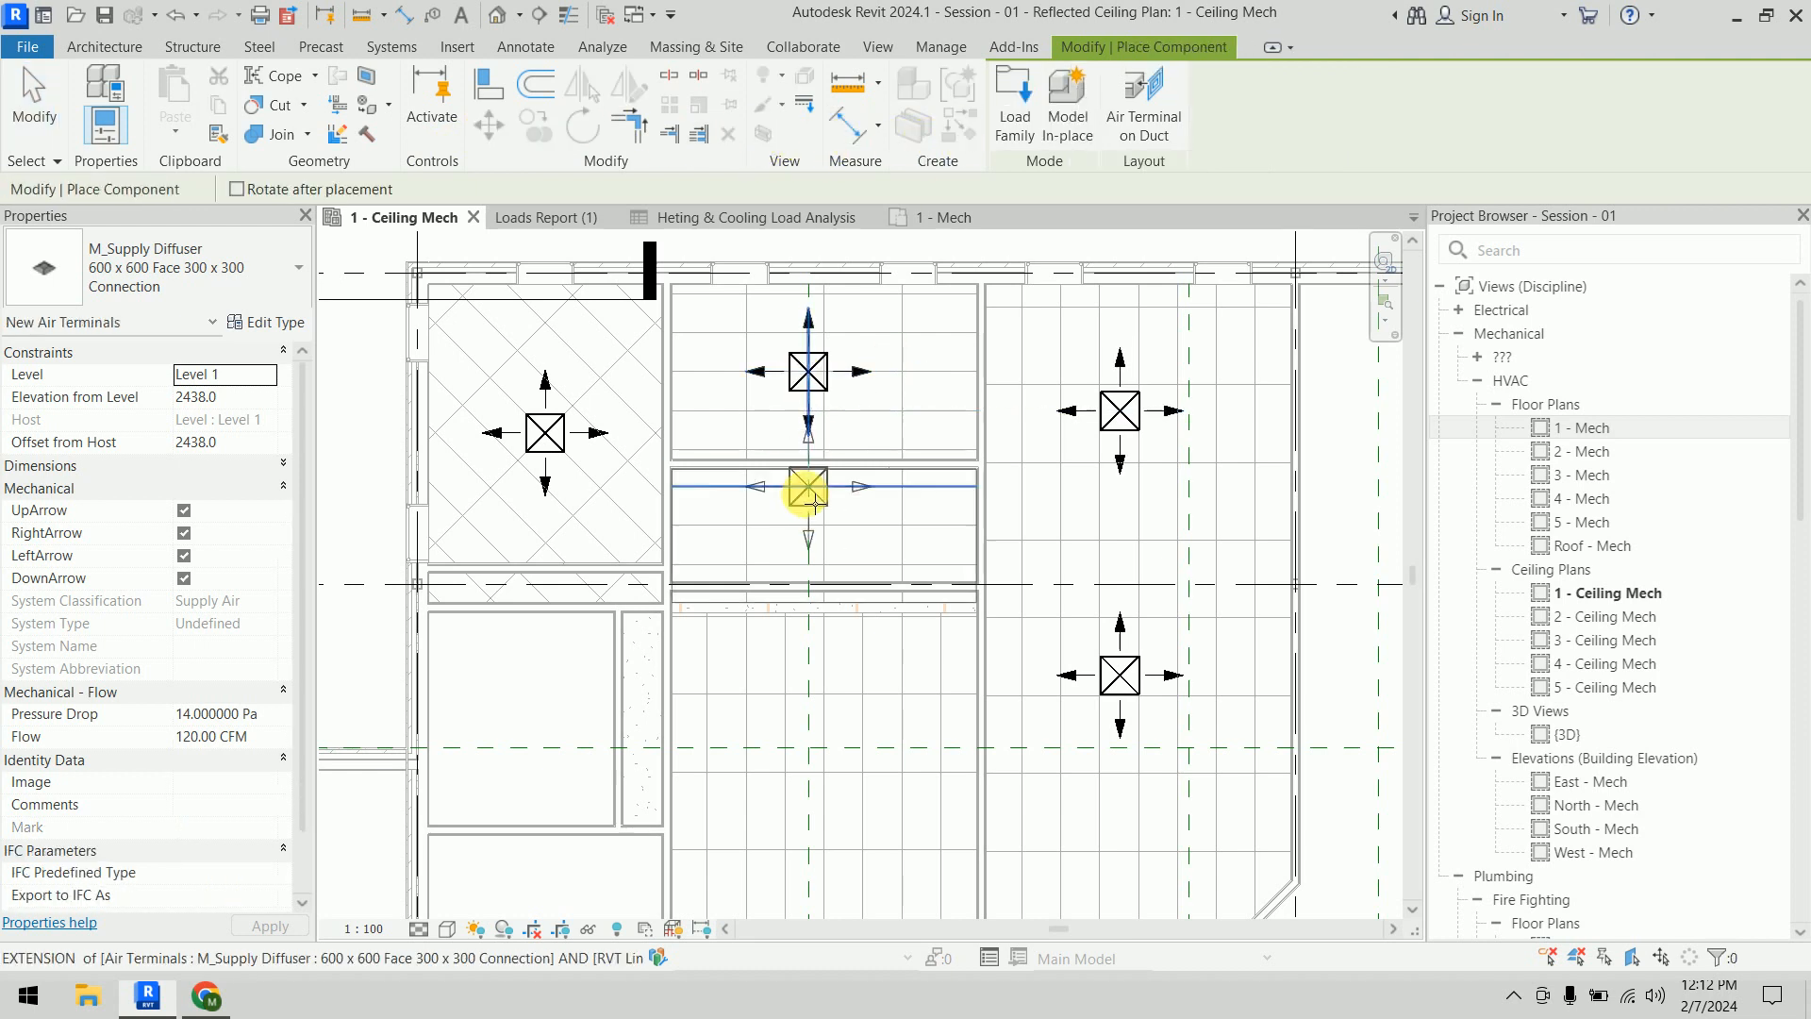
{"action": "left_click", "coordinate": [809, 526]}
{"action": "scroll", "coordinate": [811, 543], "scroll_direction": "down", "scroll_amount": 2}
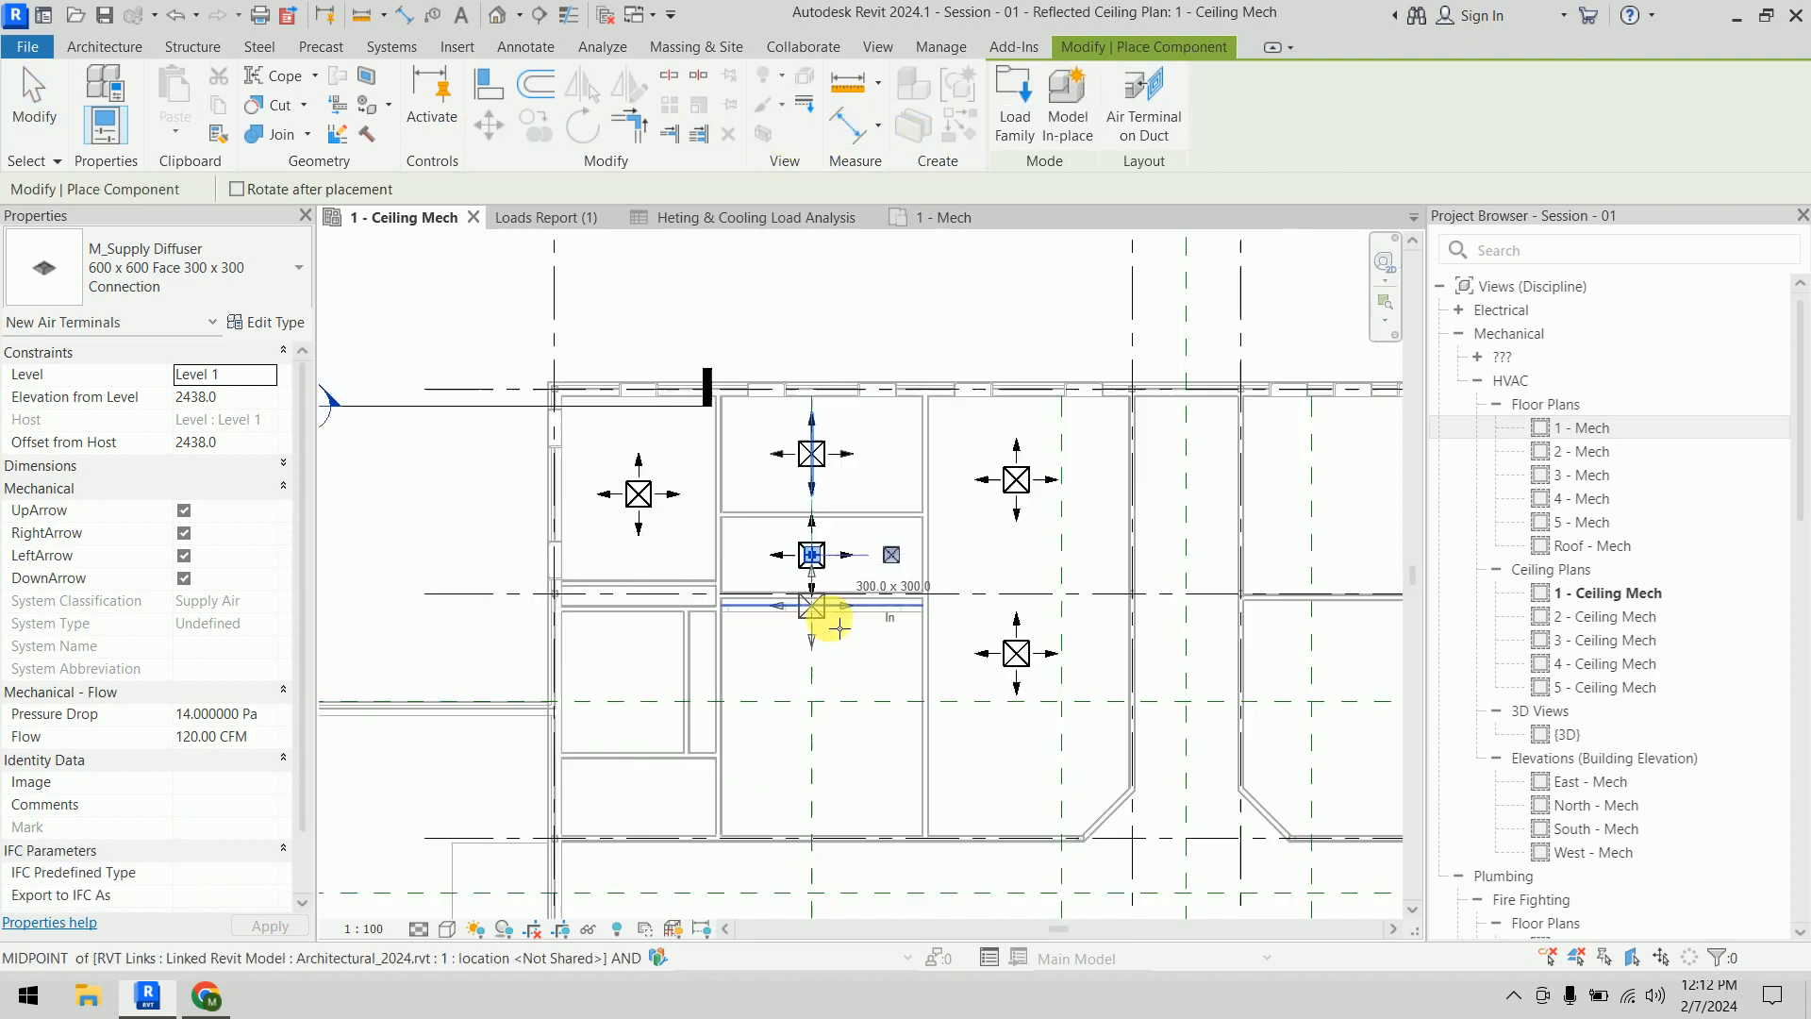
{"action": "middle_click_drag", "start_coordinate": [825, 603], "coordinate": [845, 485]}
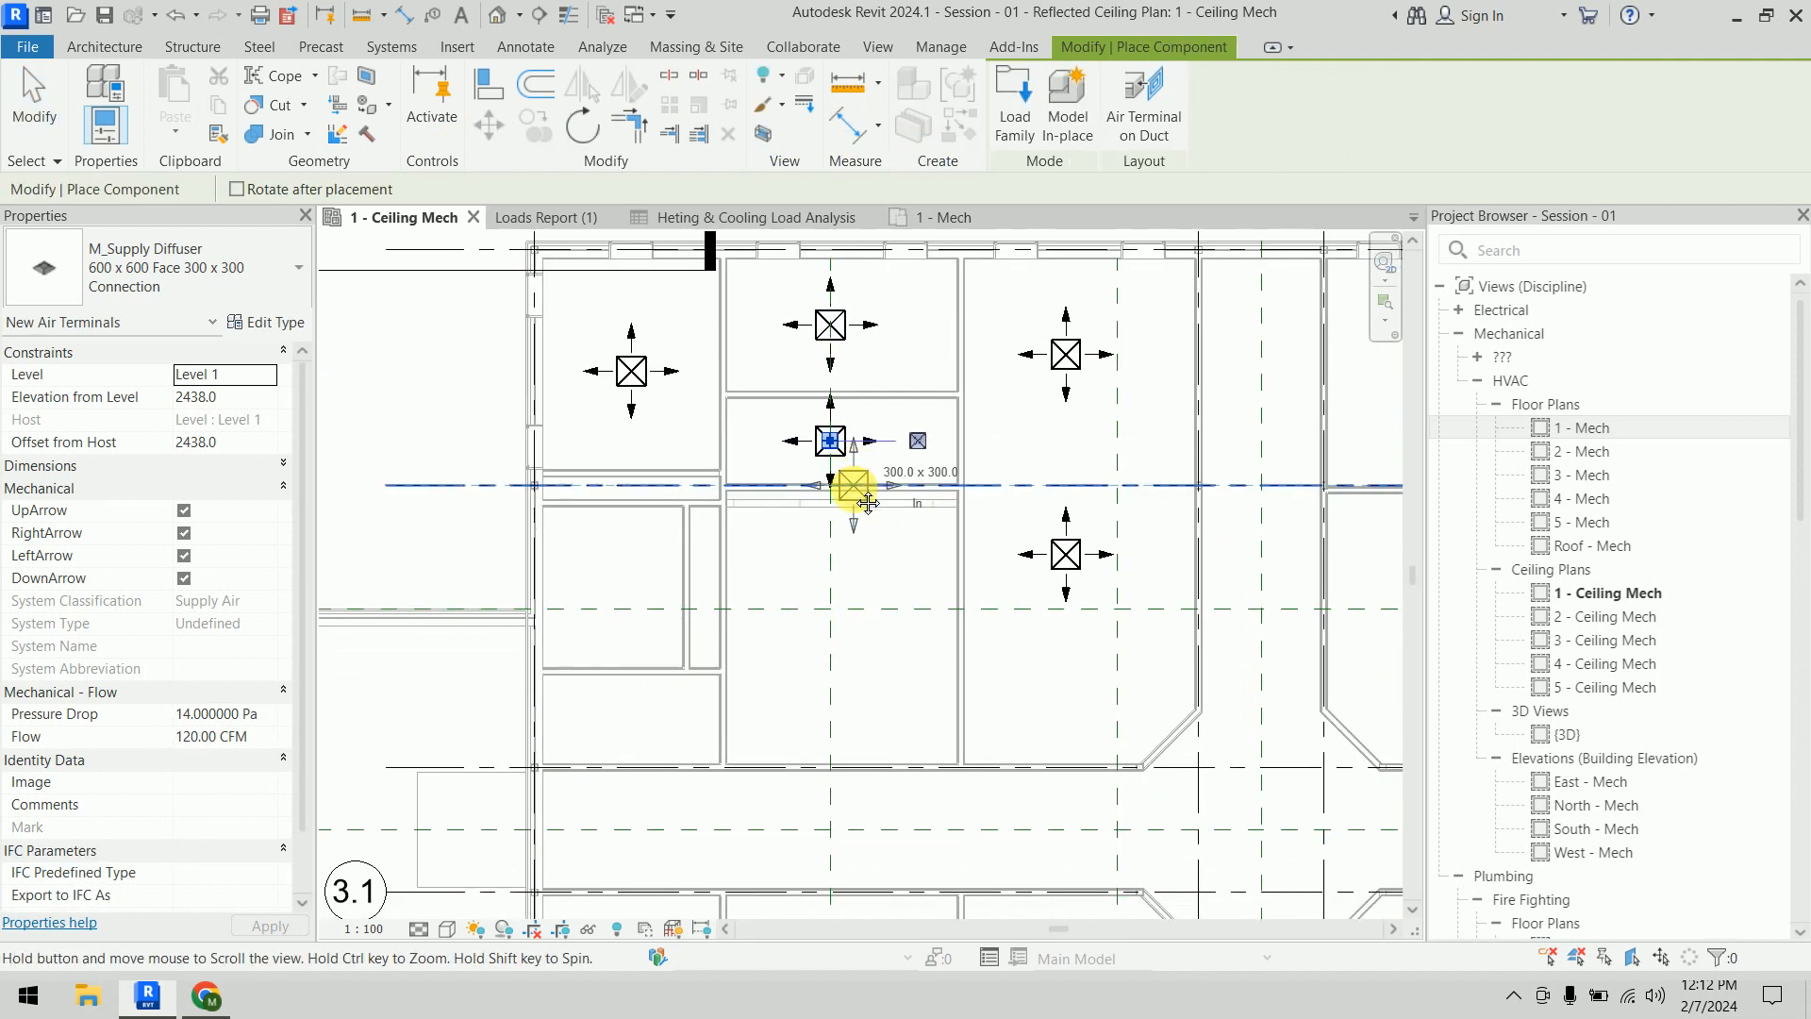
{"action": "left_click", "coordinate": [854, 633]}
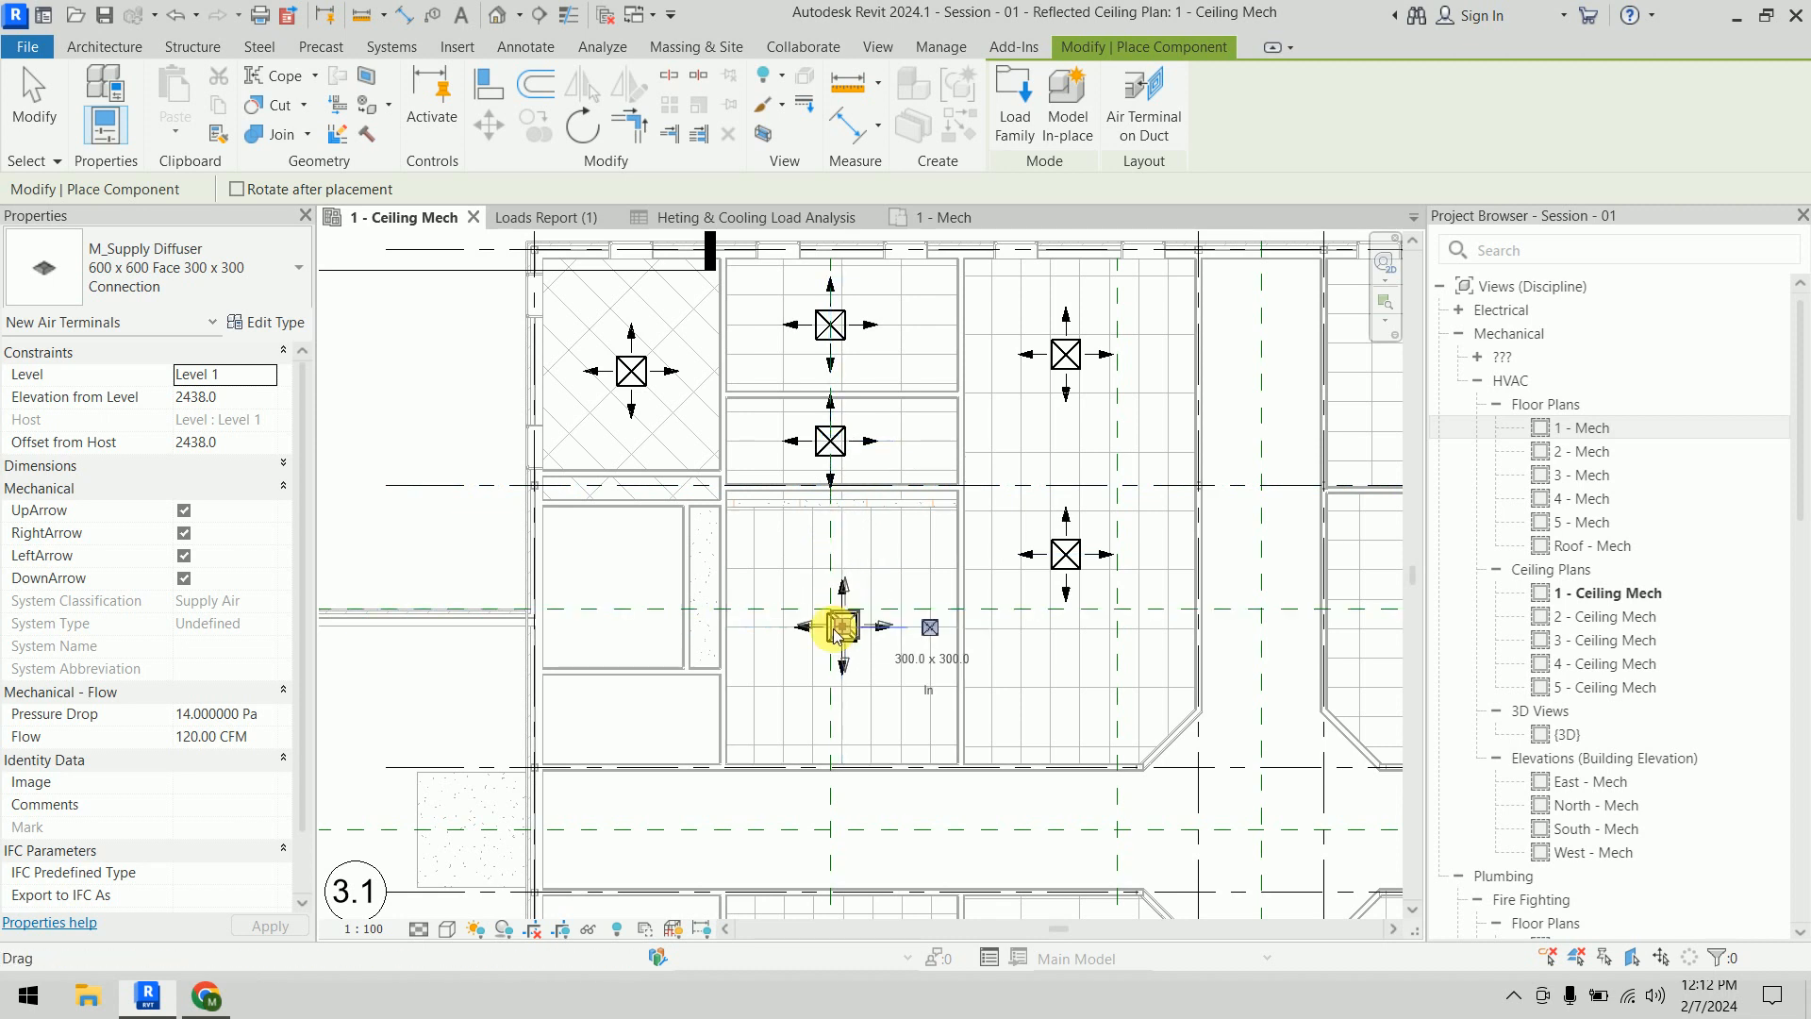
{"action": "scroll", "coordinate": [639, 661], "scroll_direction": "up", "scroll_amount": 3}
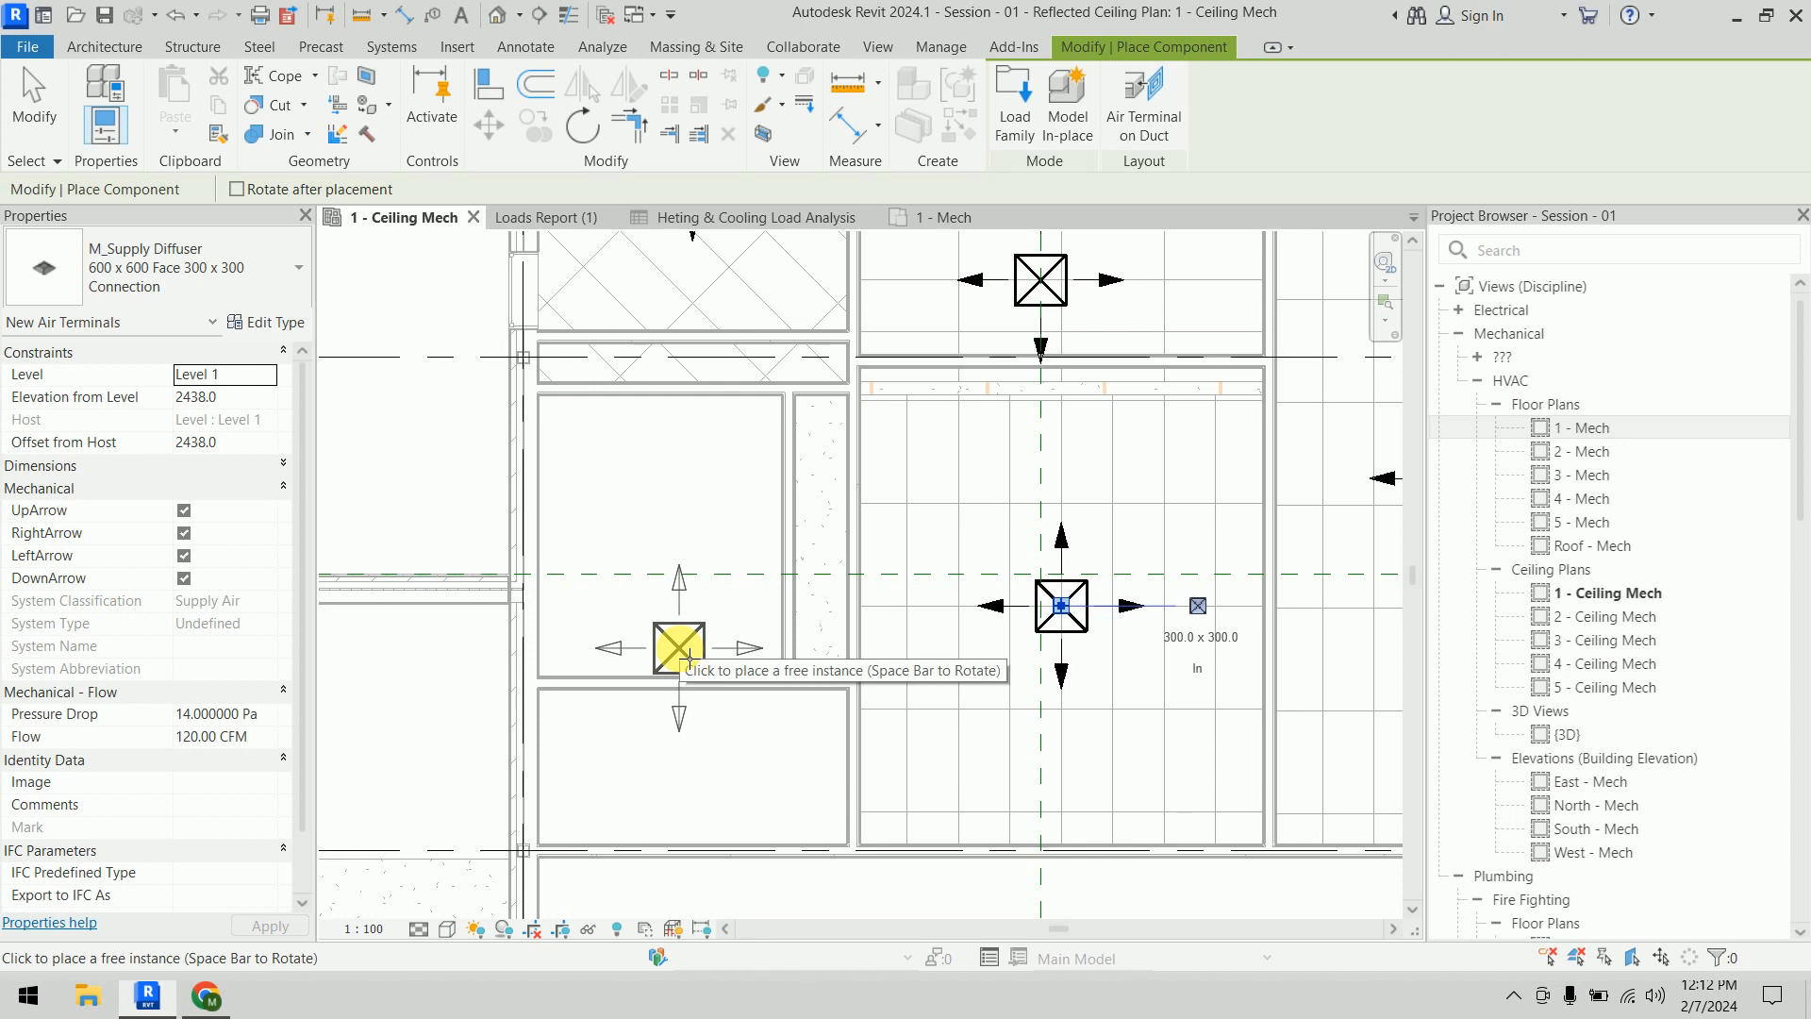
{"action": "left_click", "coordinate": [660, 653]}
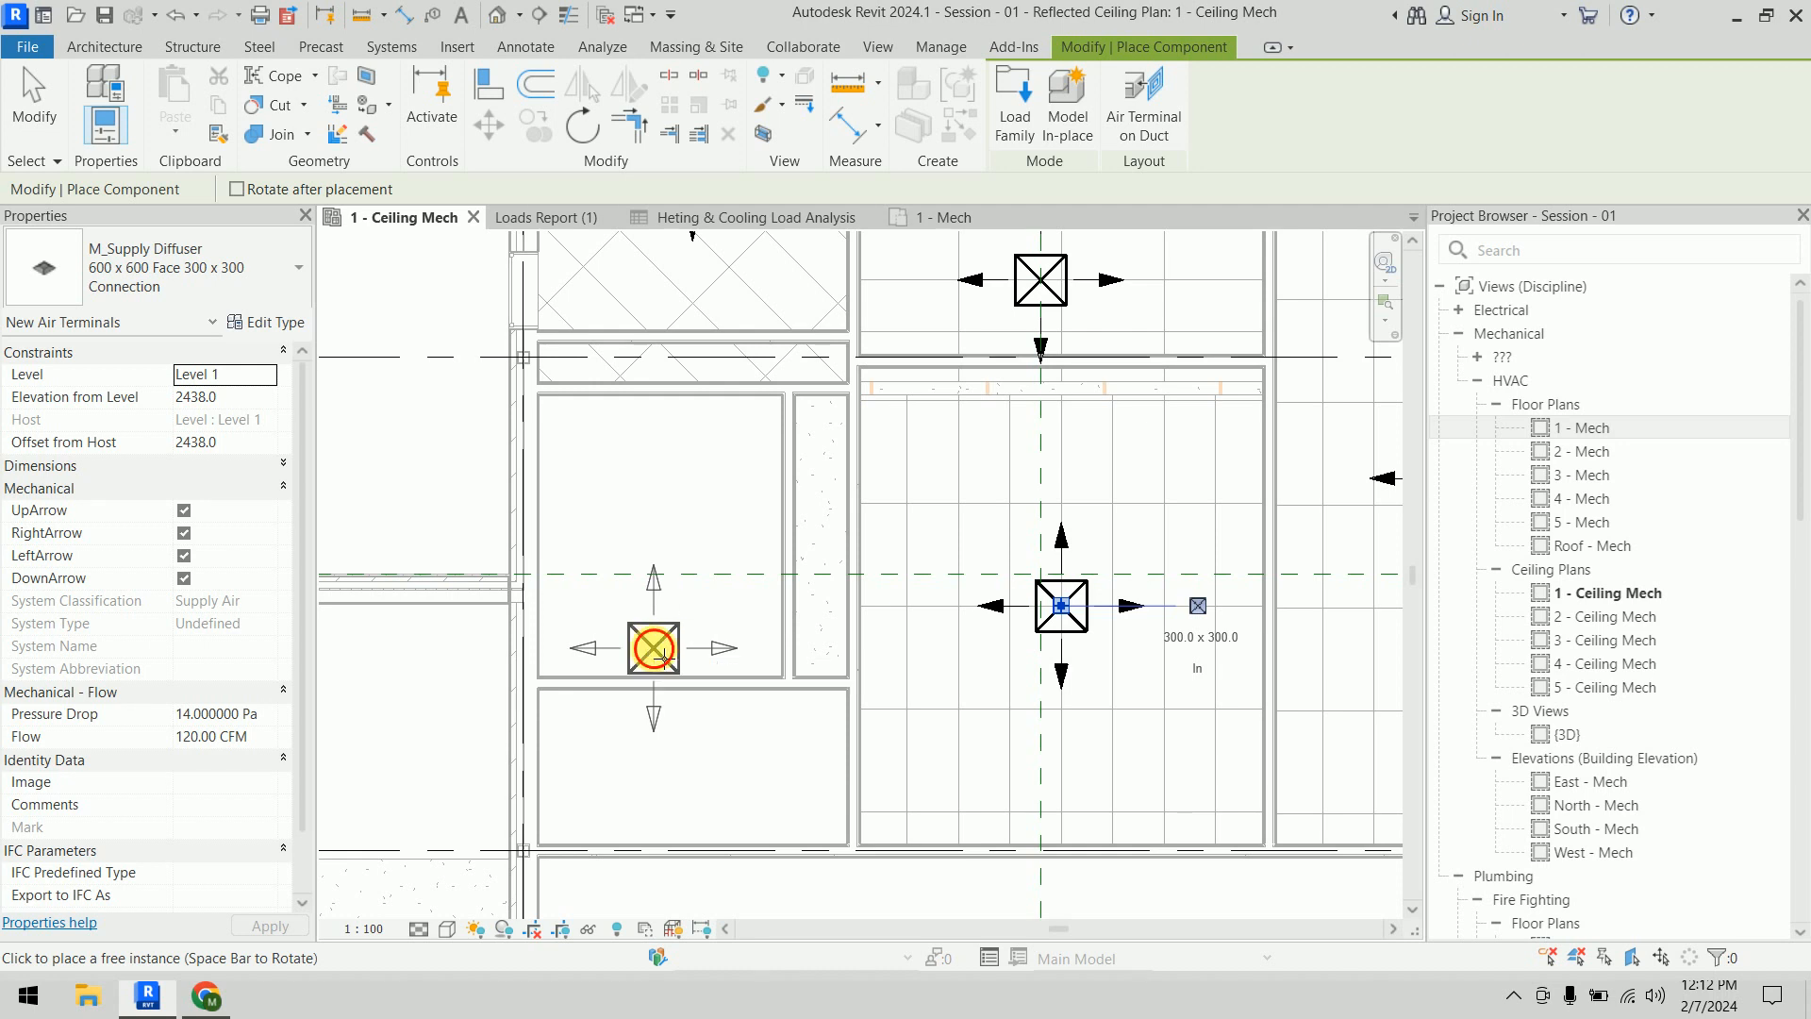
{"action": "key", "text": "Escape"}
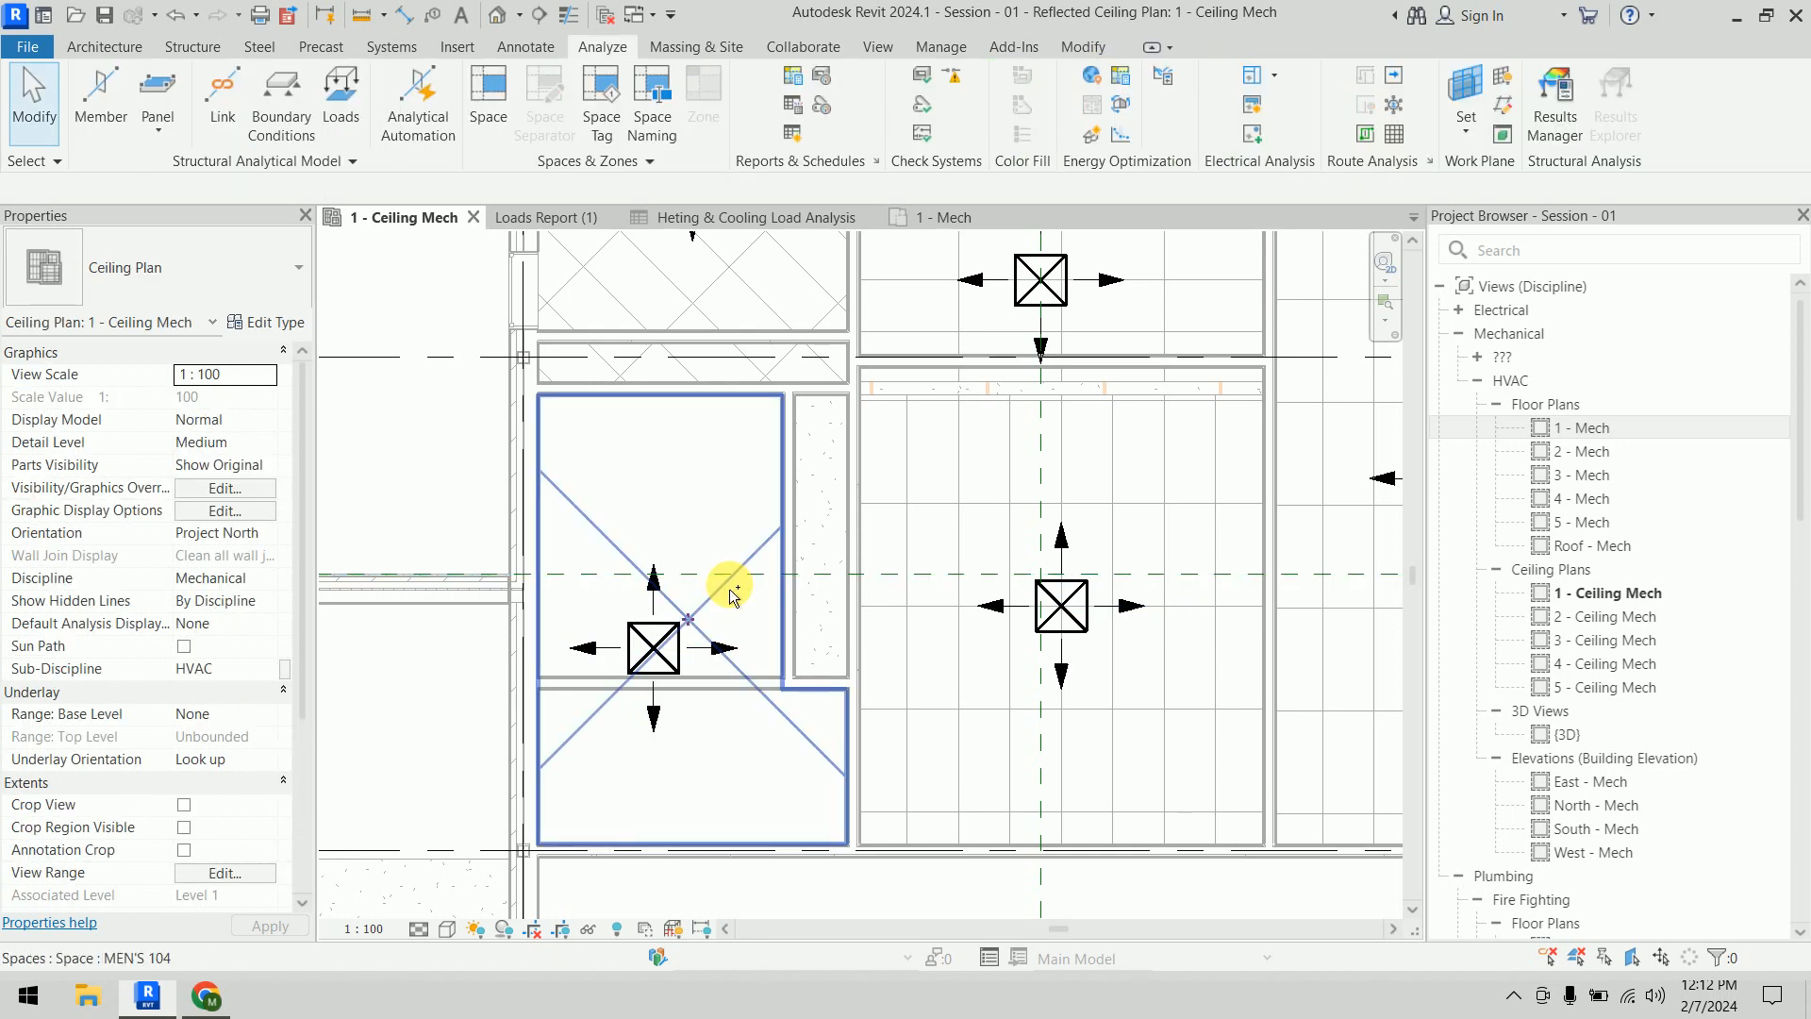
Check the specified supply airflow of Storage 103A and set its diffuser's flow to 40 CFM
{"action": "key", "text": "ctrl+alt+e"}
{"action": "left_click", "coordinate": [714, 859]}
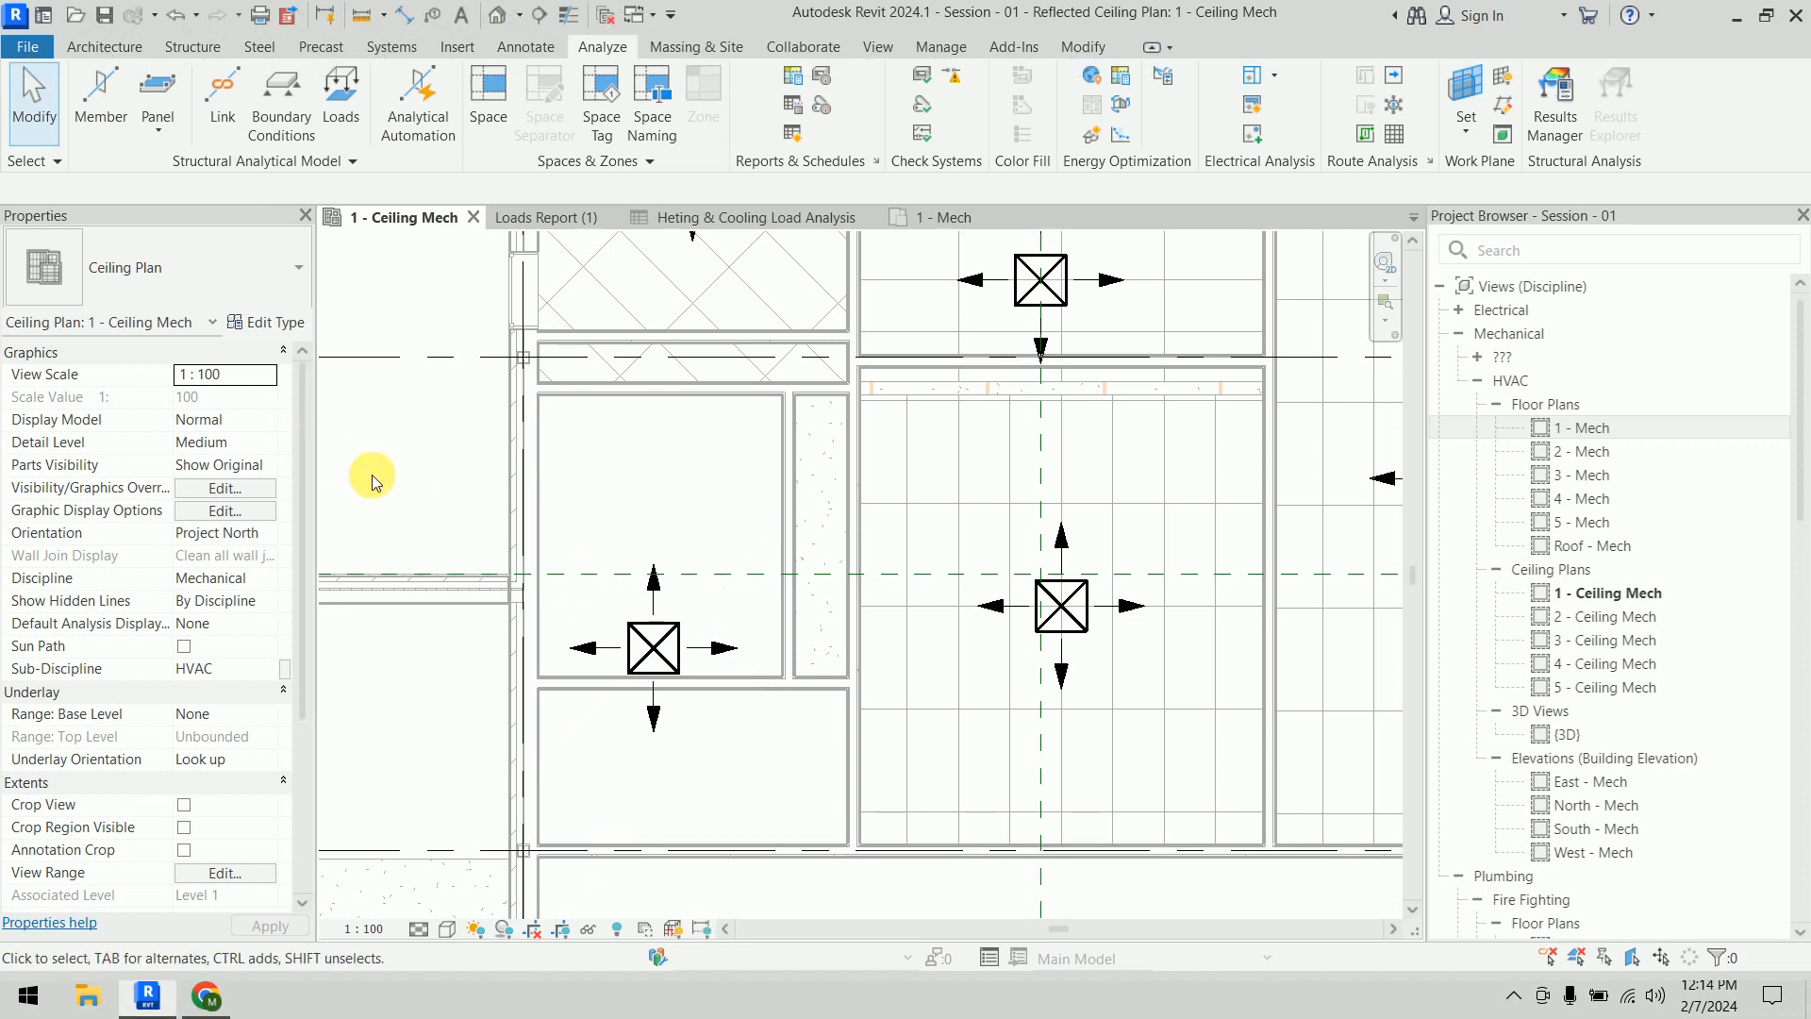
{"action": "scroll", "coordinate": [538, 521], "scroll_direction": "down", "scroll_amount": 2}
{"action": "middle_click_drag", "start_coordinate": [538, 522], "coordinate": [553, 641]}
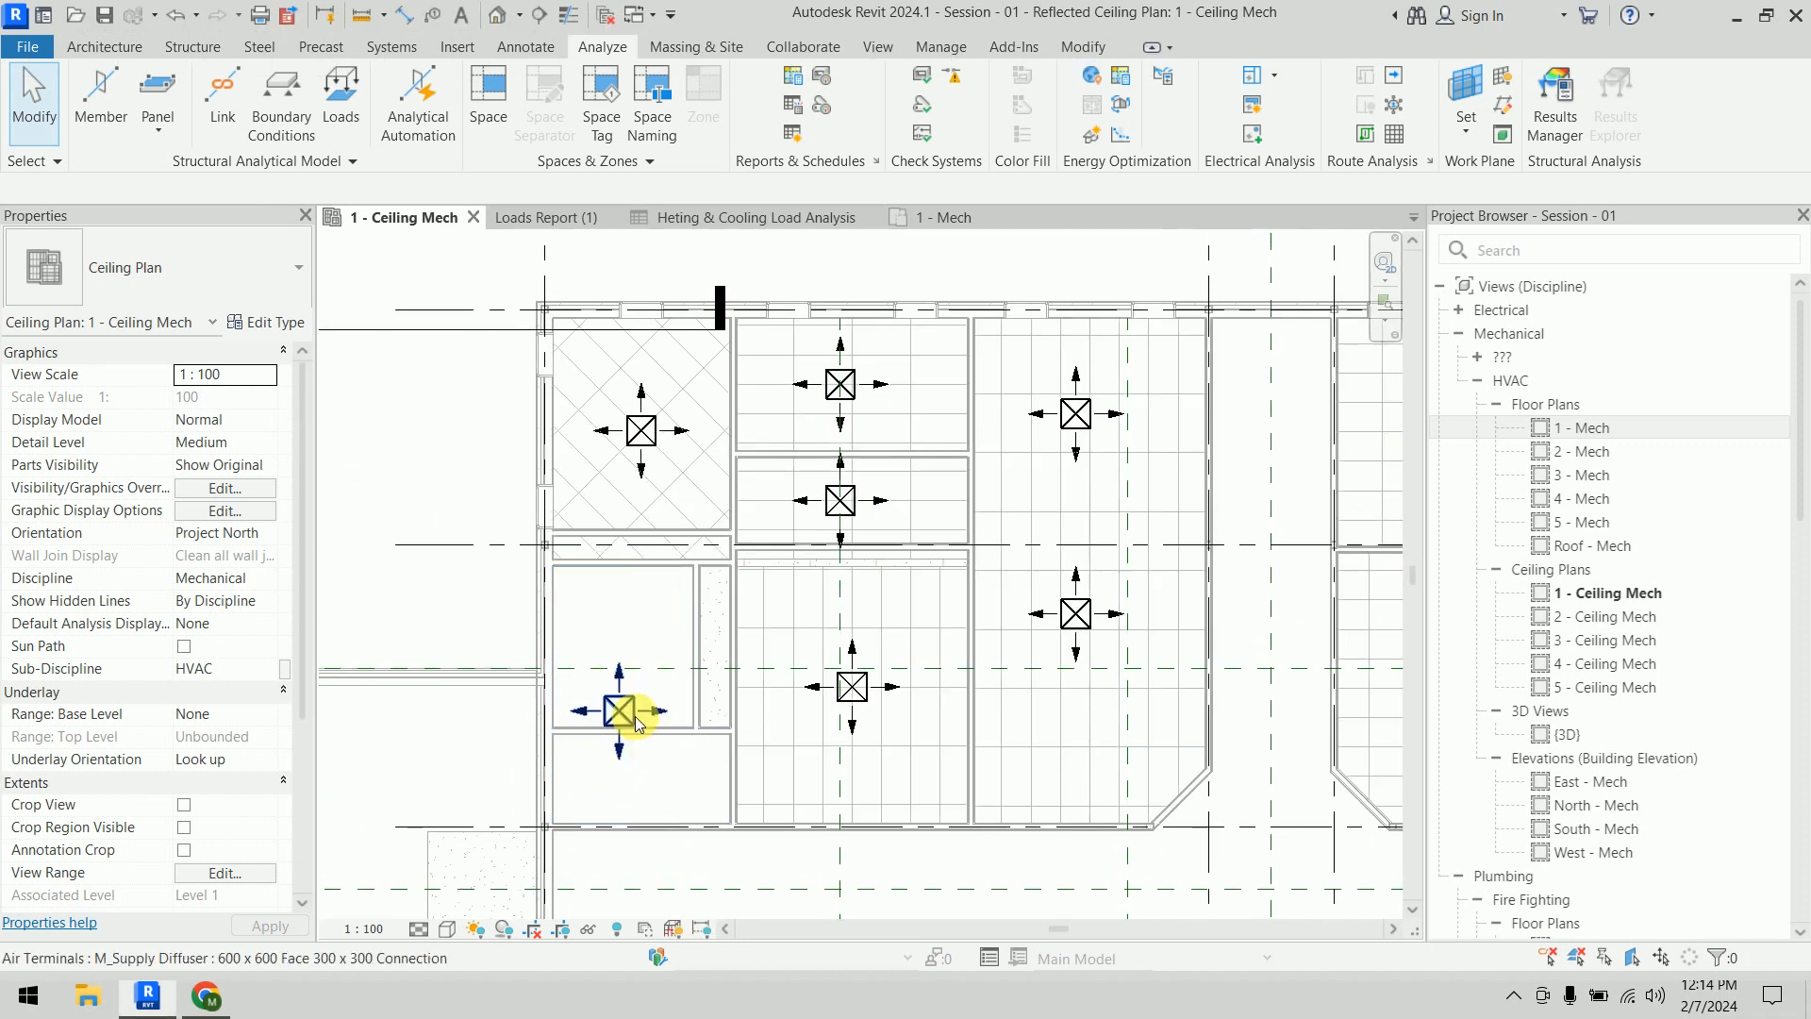
{"action": "left_click", "coordinate": [884, 531]}
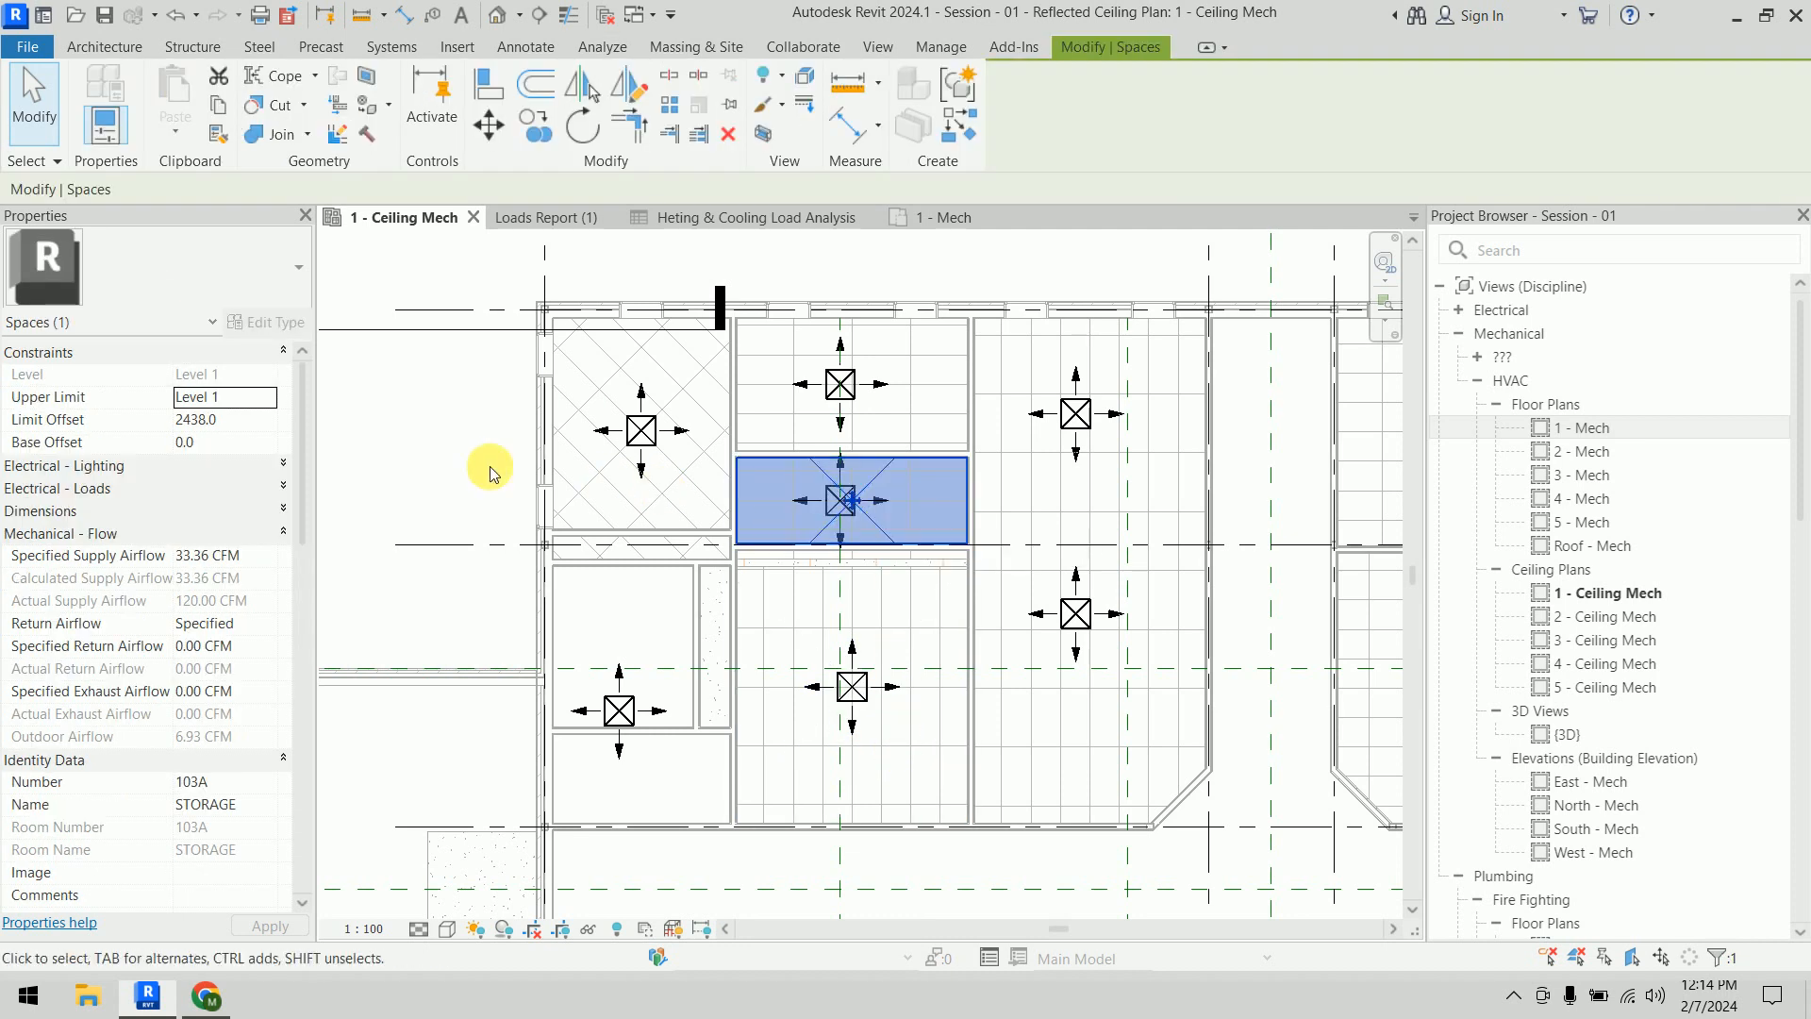
{"action": "left_click", "coordinate": [453, 437]}
{"action": "left_click", "coordinate": [811, 500]}
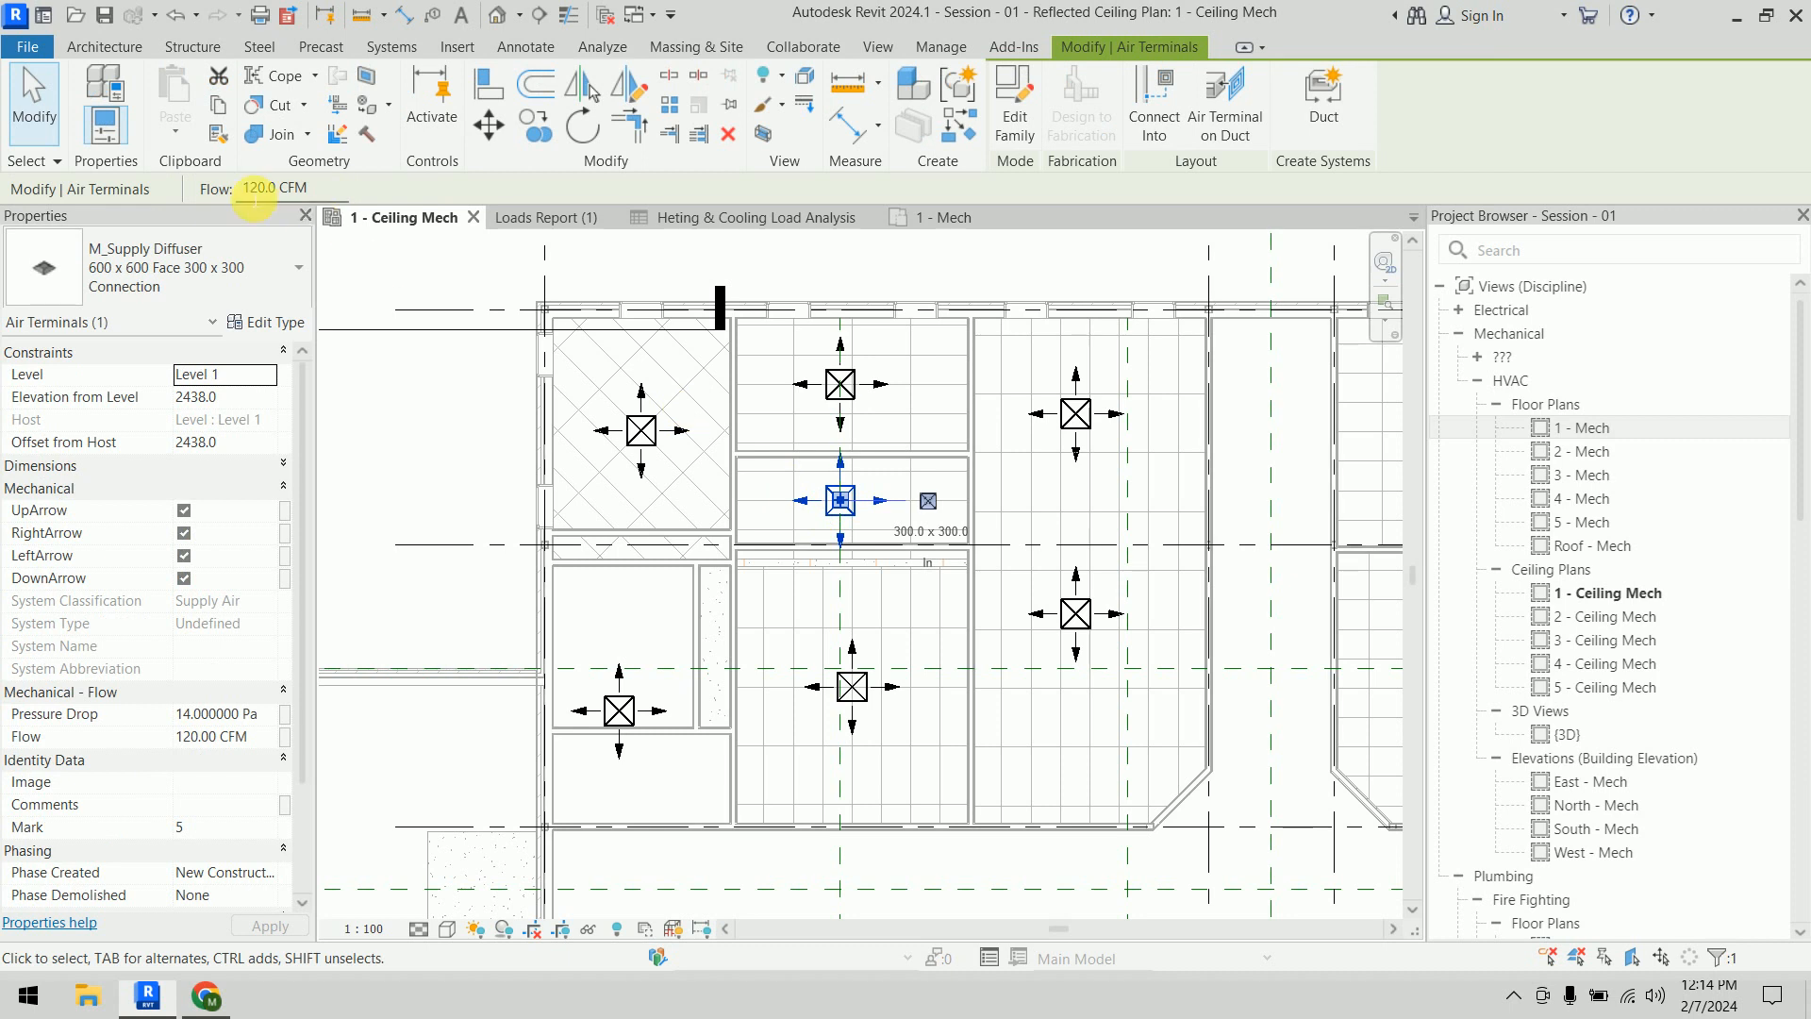
{"action": "left_click", "coordinate": [255, 190]}
{"action": "type", "text": "40"}
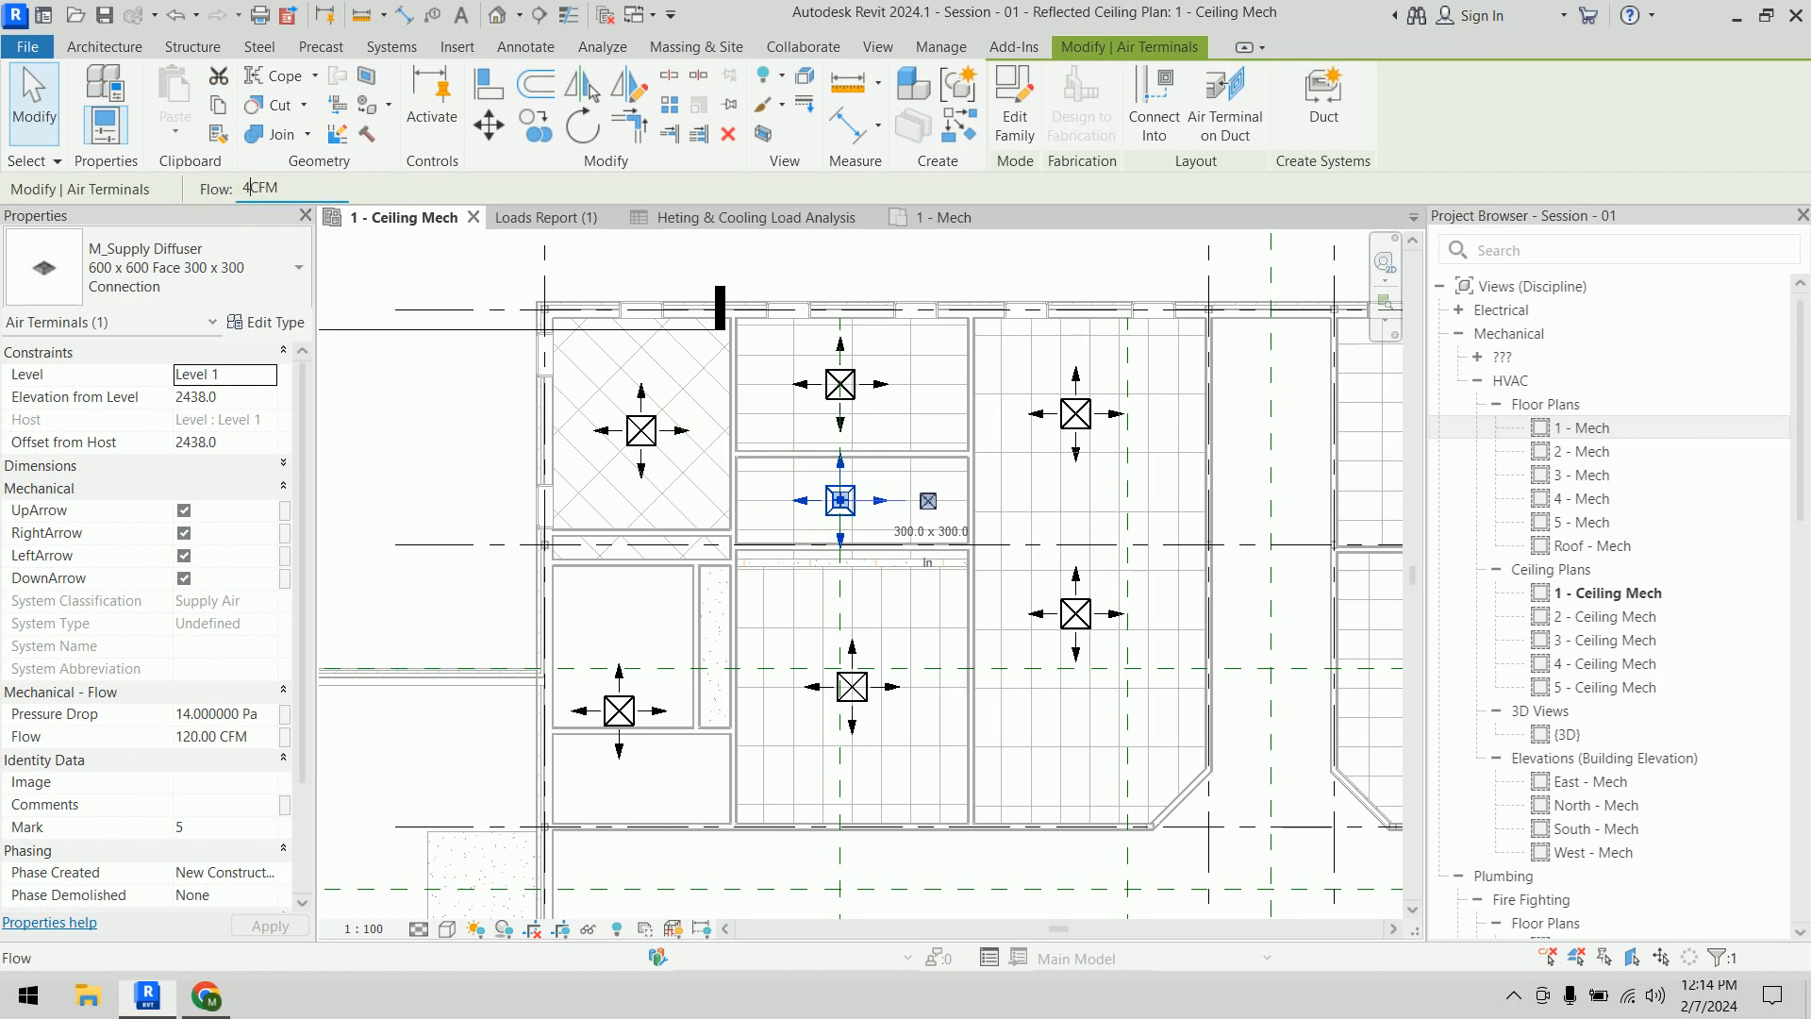
{"action": "key", "text": "Return"}
{"action": "left_click", "coordinate": [431, 638]}
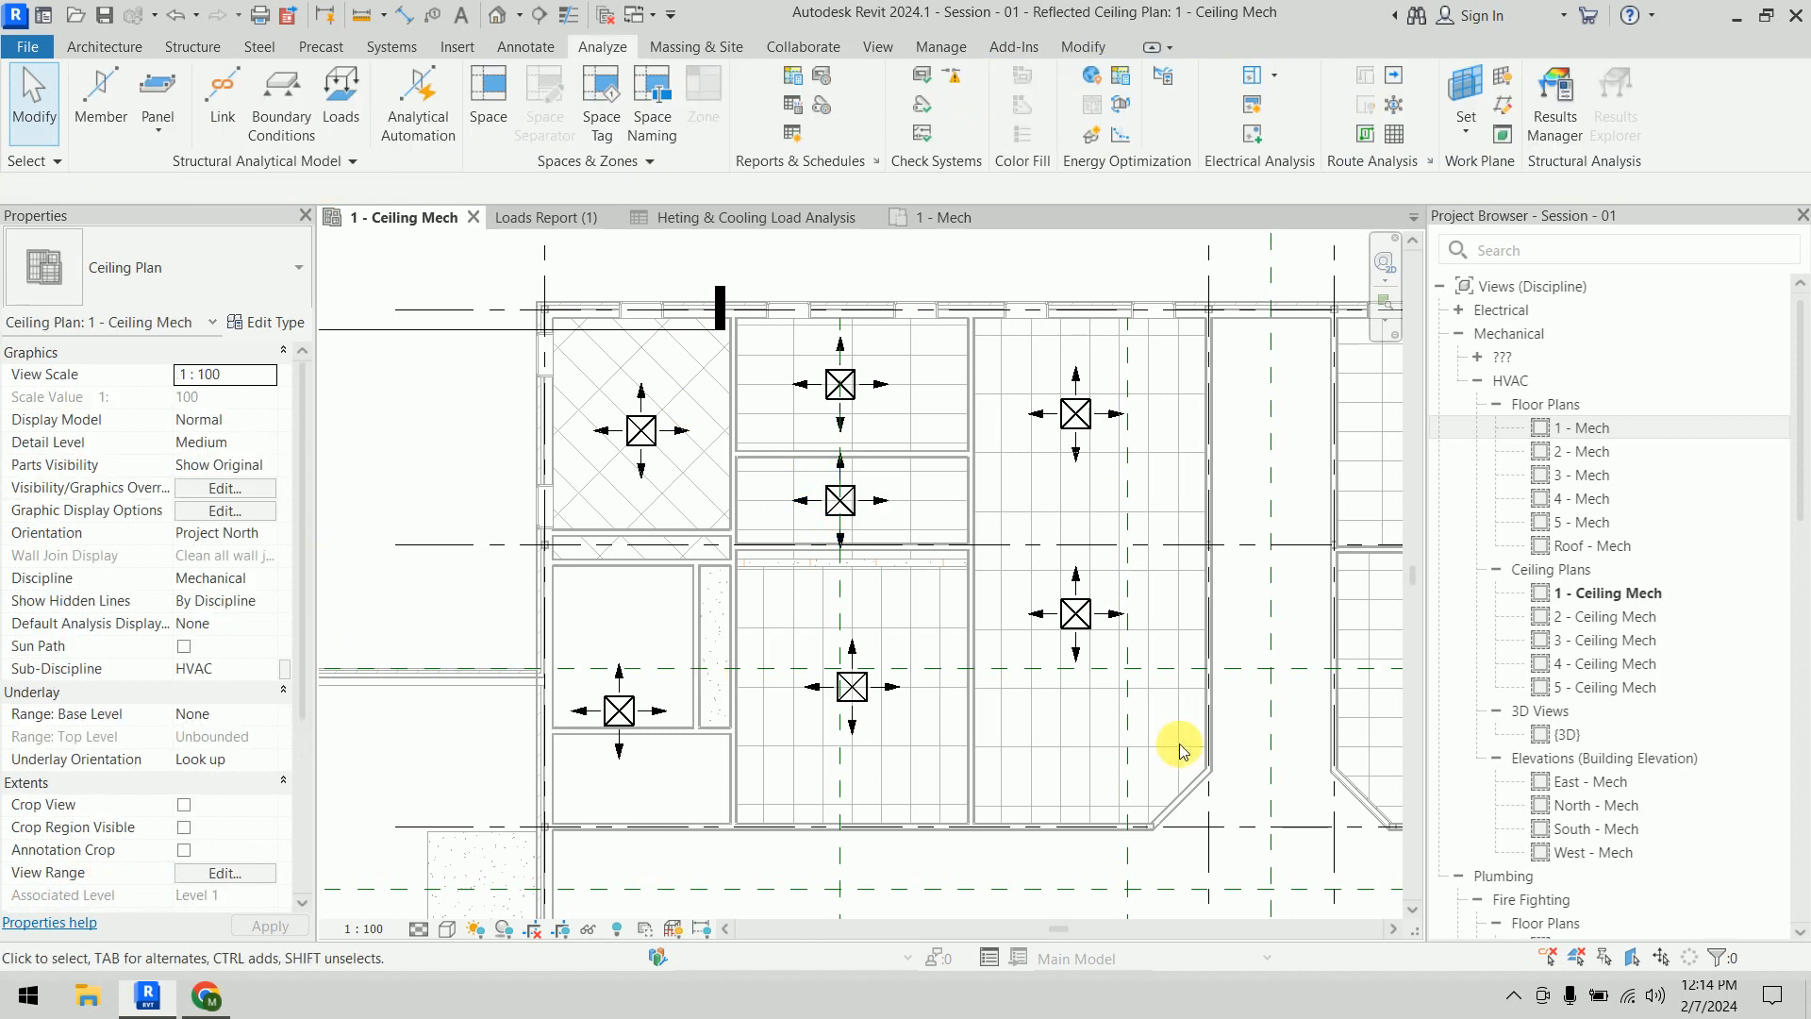
Check the specified supply airflow of Office 103 and set its diffuser's flow to 110 CFM
{"action": "left_click", "coordinate": [900, 750]}
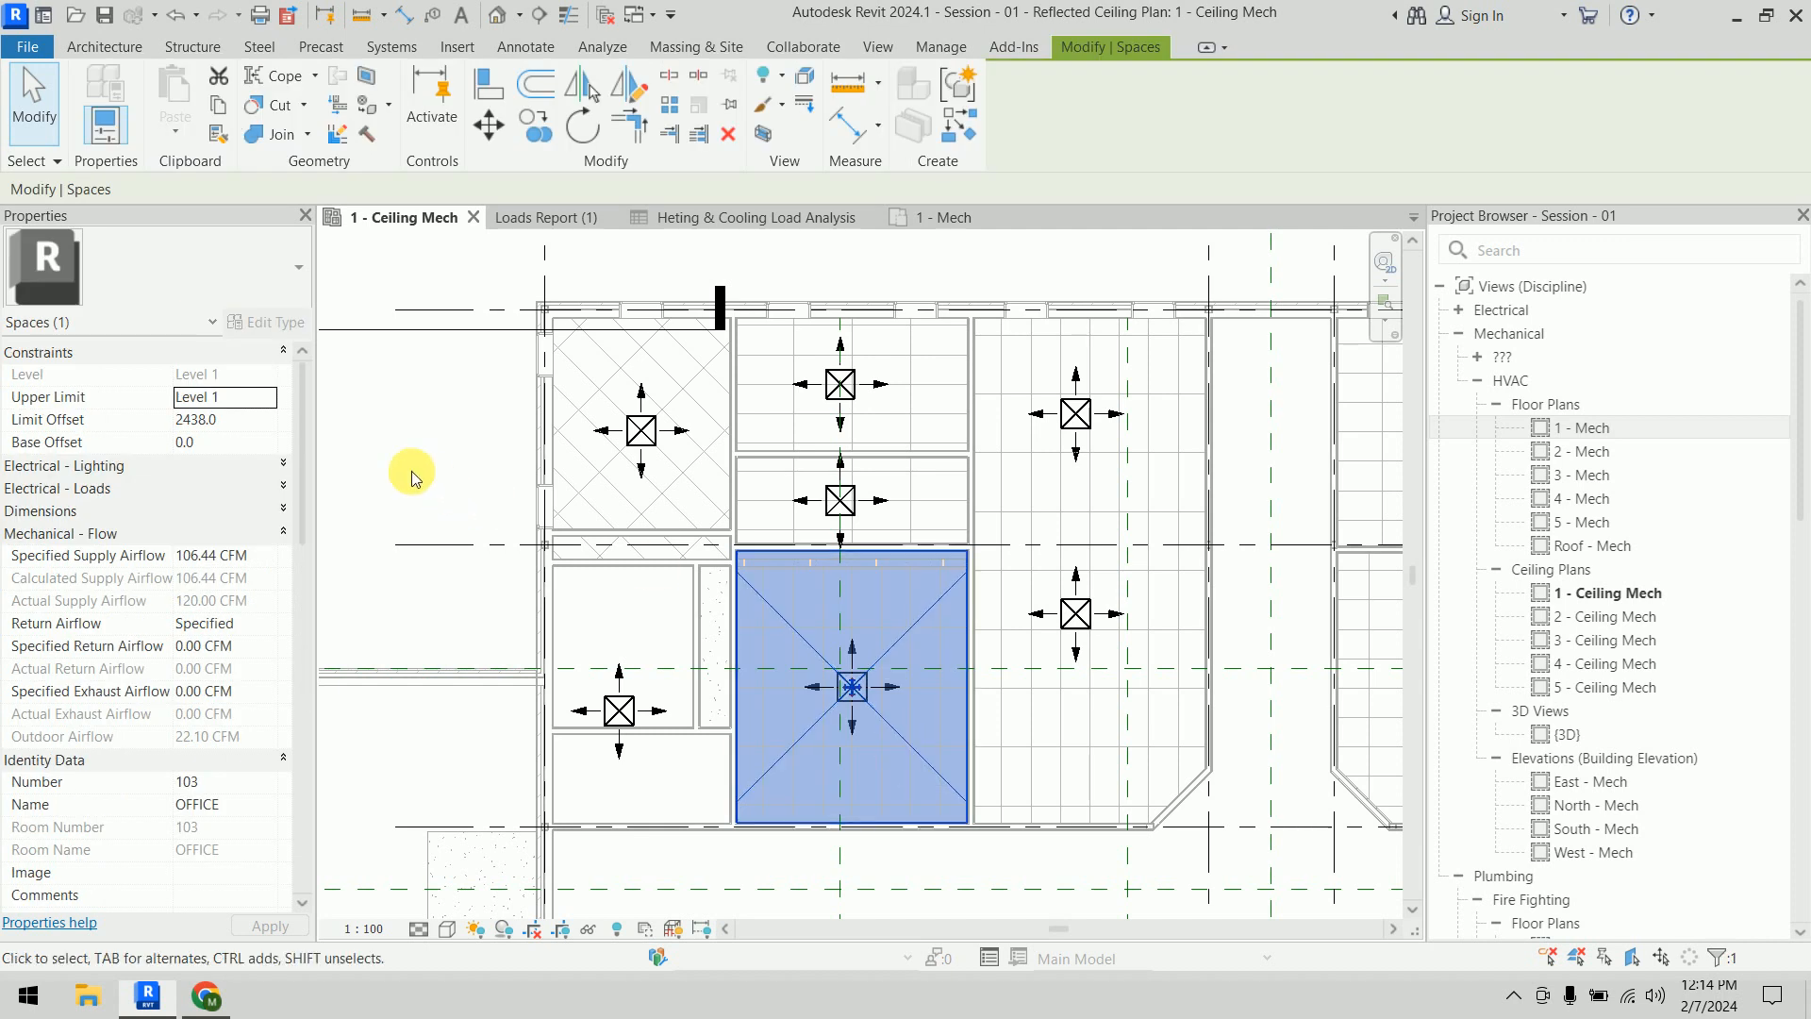
{"action": "middle_click_drag", "start_coordinate": [508, 466], "coordinate": [529, 332]}
{"action": "scroll", "coordinate": [865, 579], "scroll_direction": "up", "scroll_amount": 3}
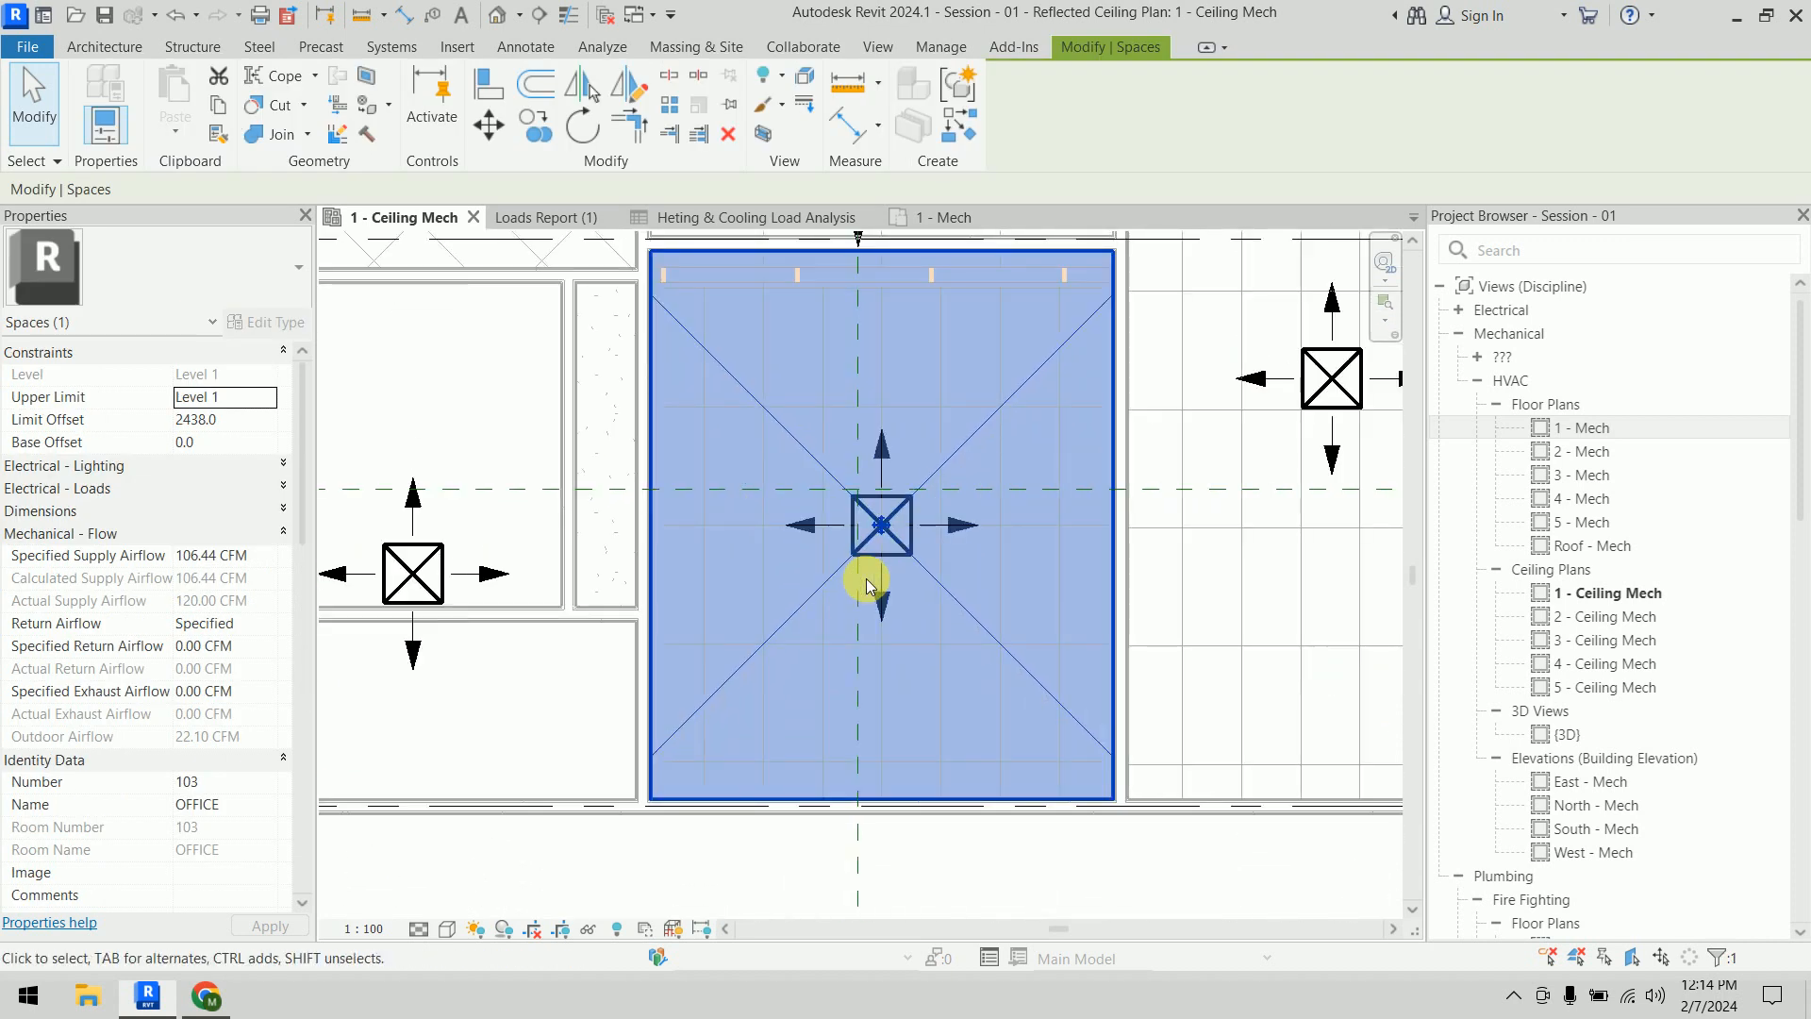
{"action": "middle_click_drag", "start_coordinate": [865, 584], "coordinate": [1038, 617]}
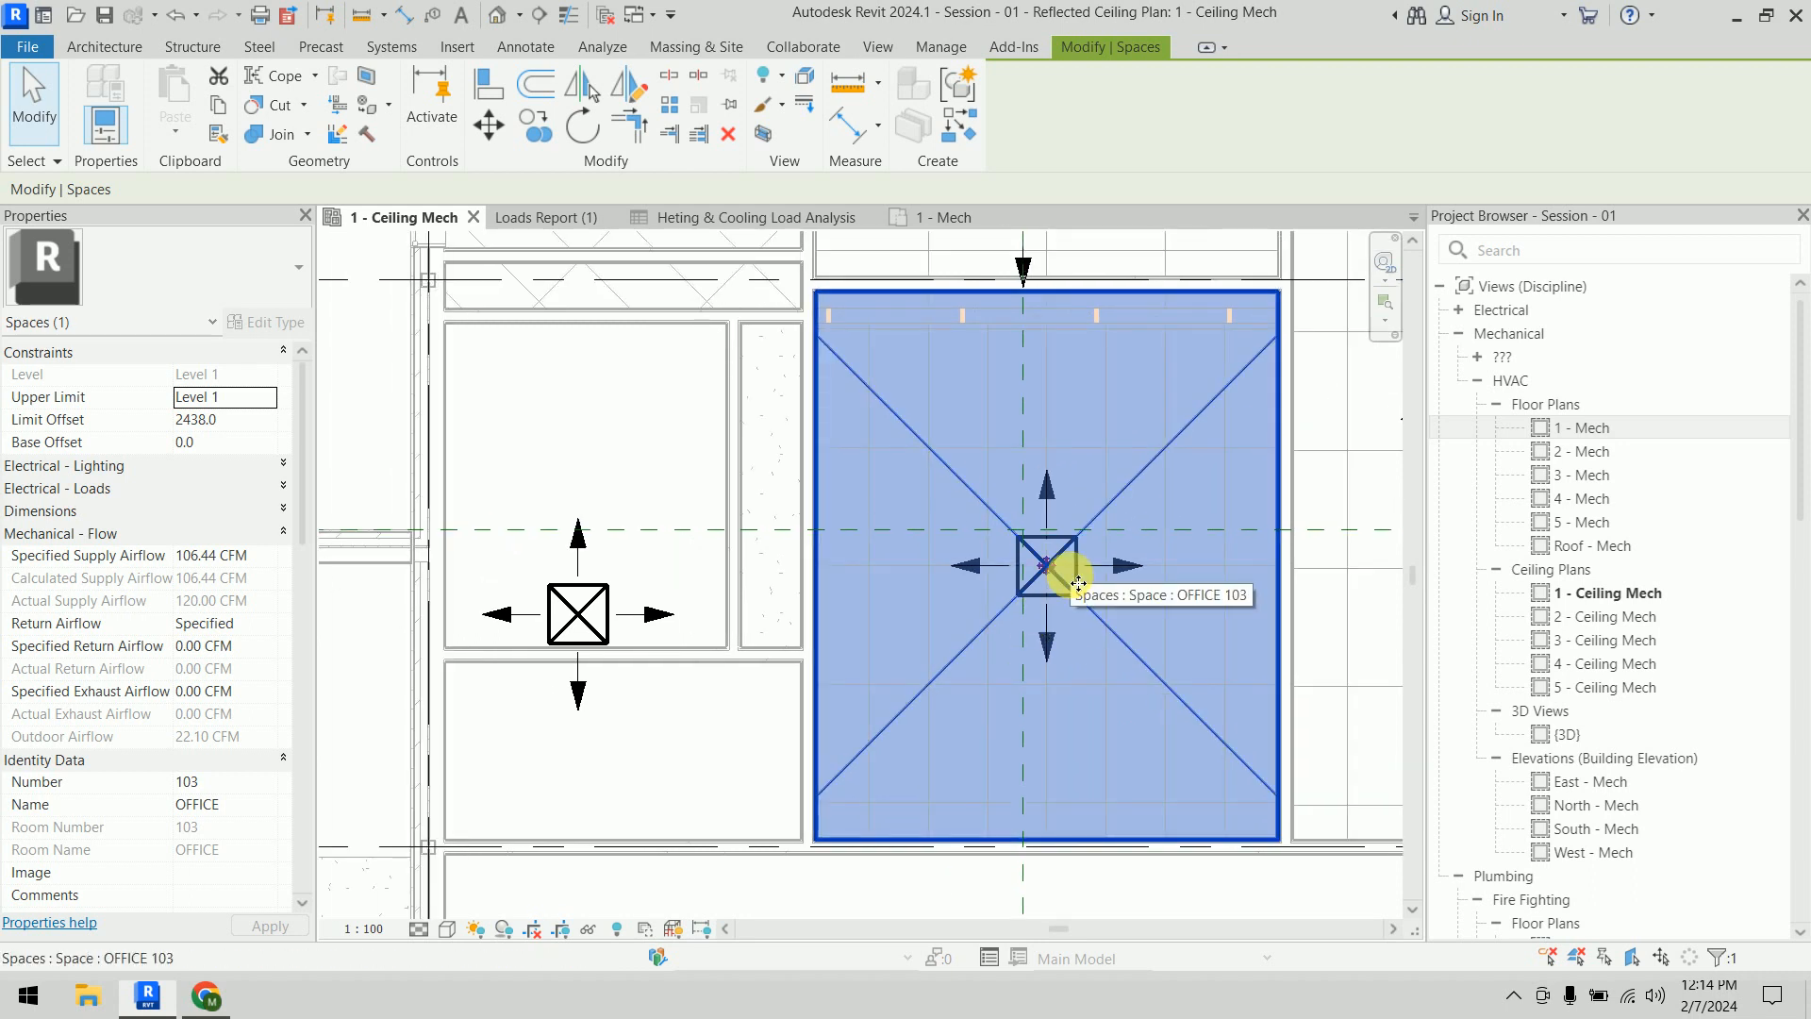
{"action": "left_click", "coordinate": [352, 372]}
{"action": "left_click", "coordinate": [1044, 572]}
{"action": "double_click", "coordinate": [268, 193]}
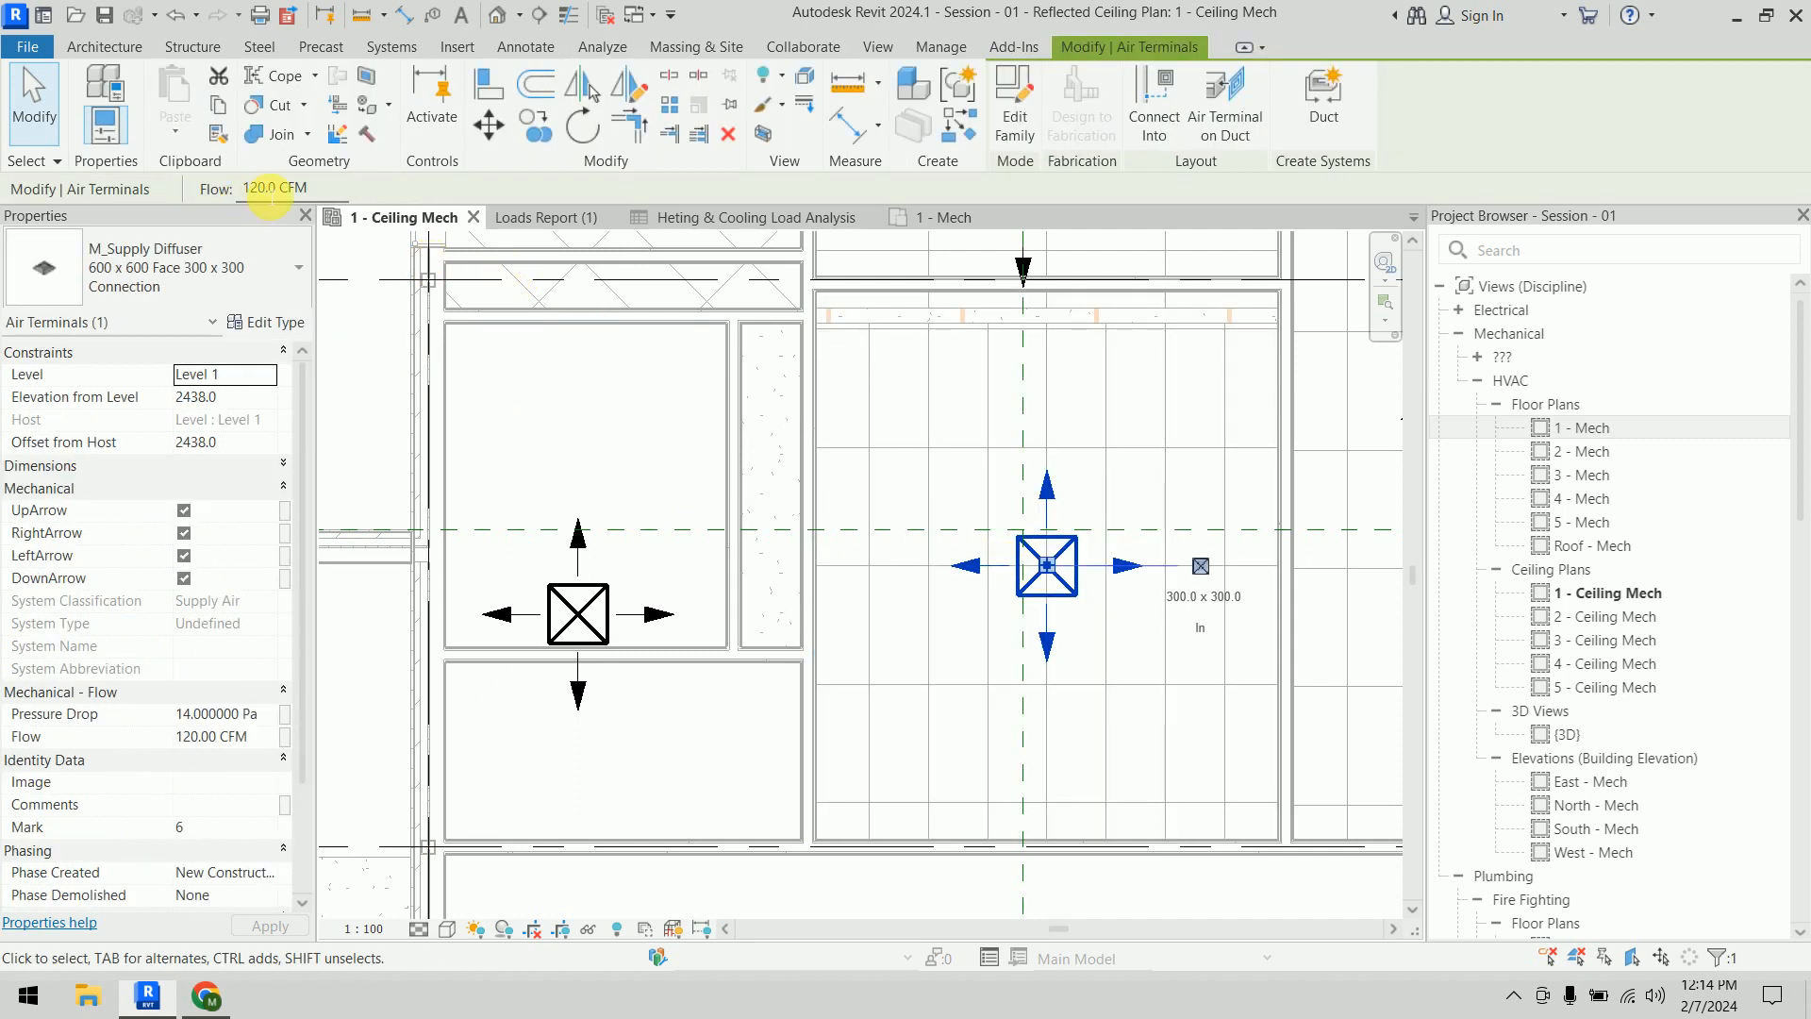
{"action": "type", "text": "110"}
{"action": "key", "text": "Return"}
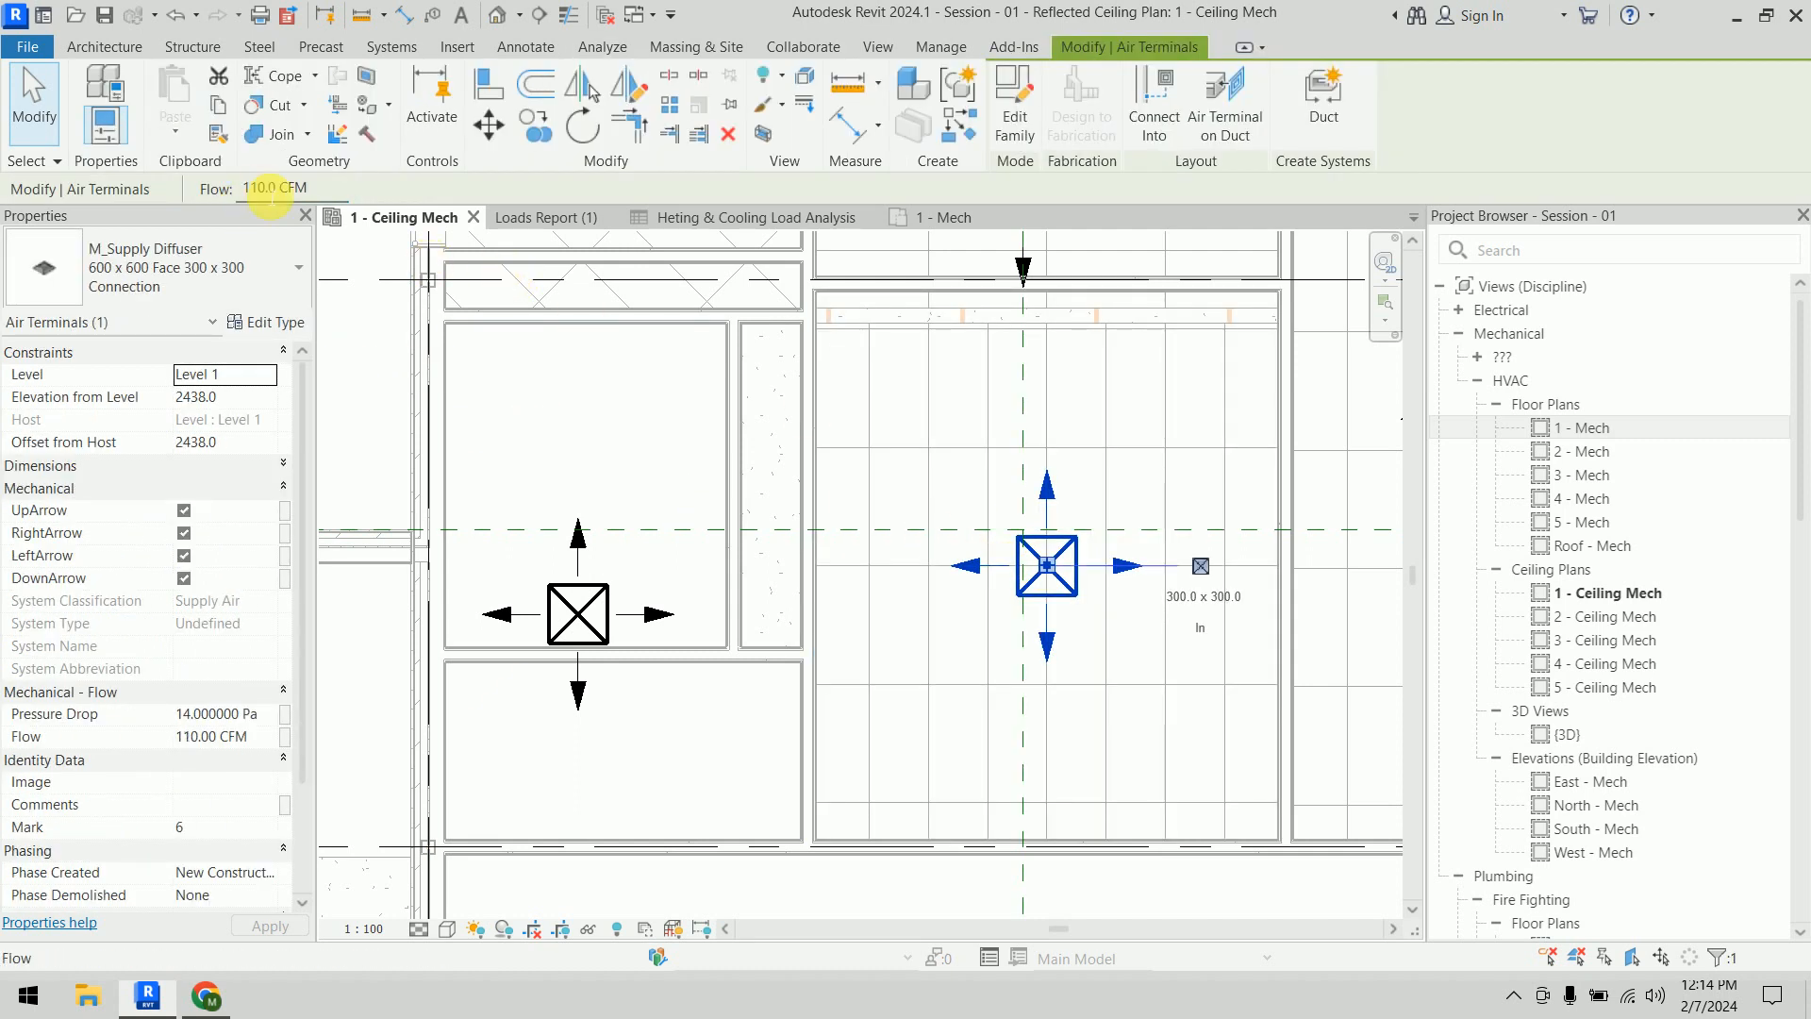
{"action": "left_click", "coordinate": [364, 332]}
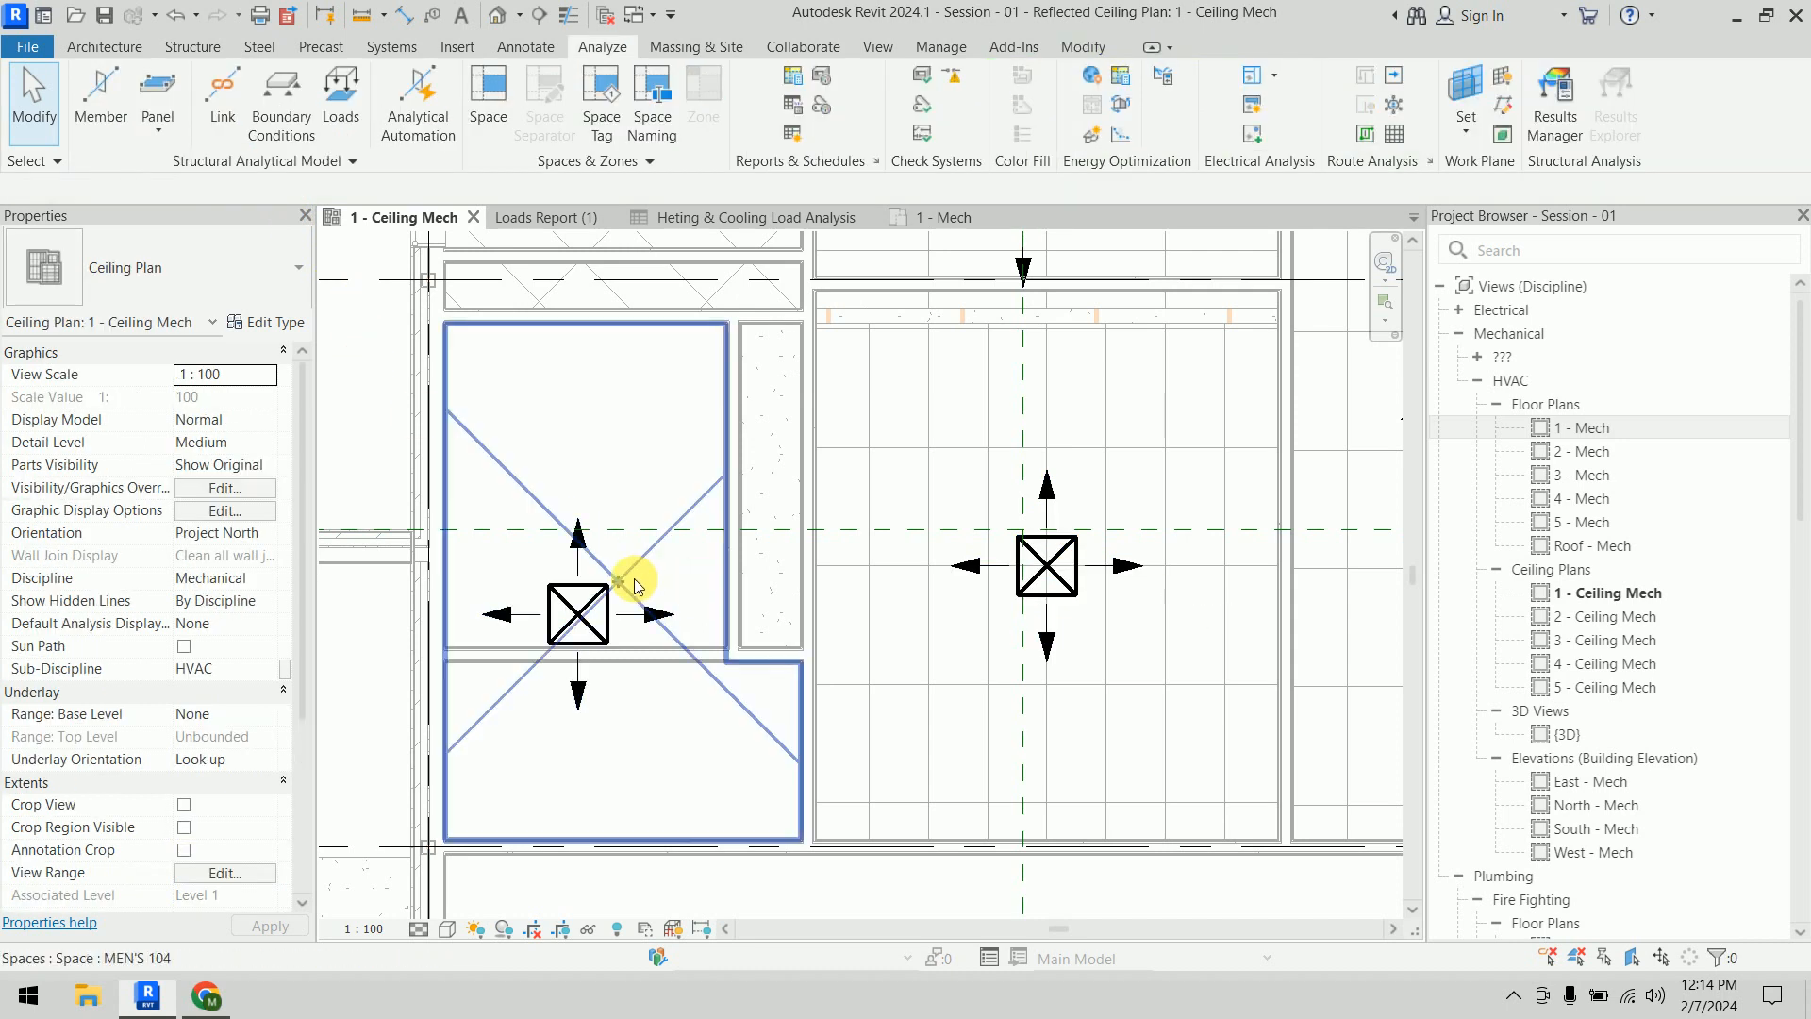
Compare the specified supply airflow of Men's 104 with the flow of its diffuser
{"action": "left_click", "coordinate": [635, 584]}
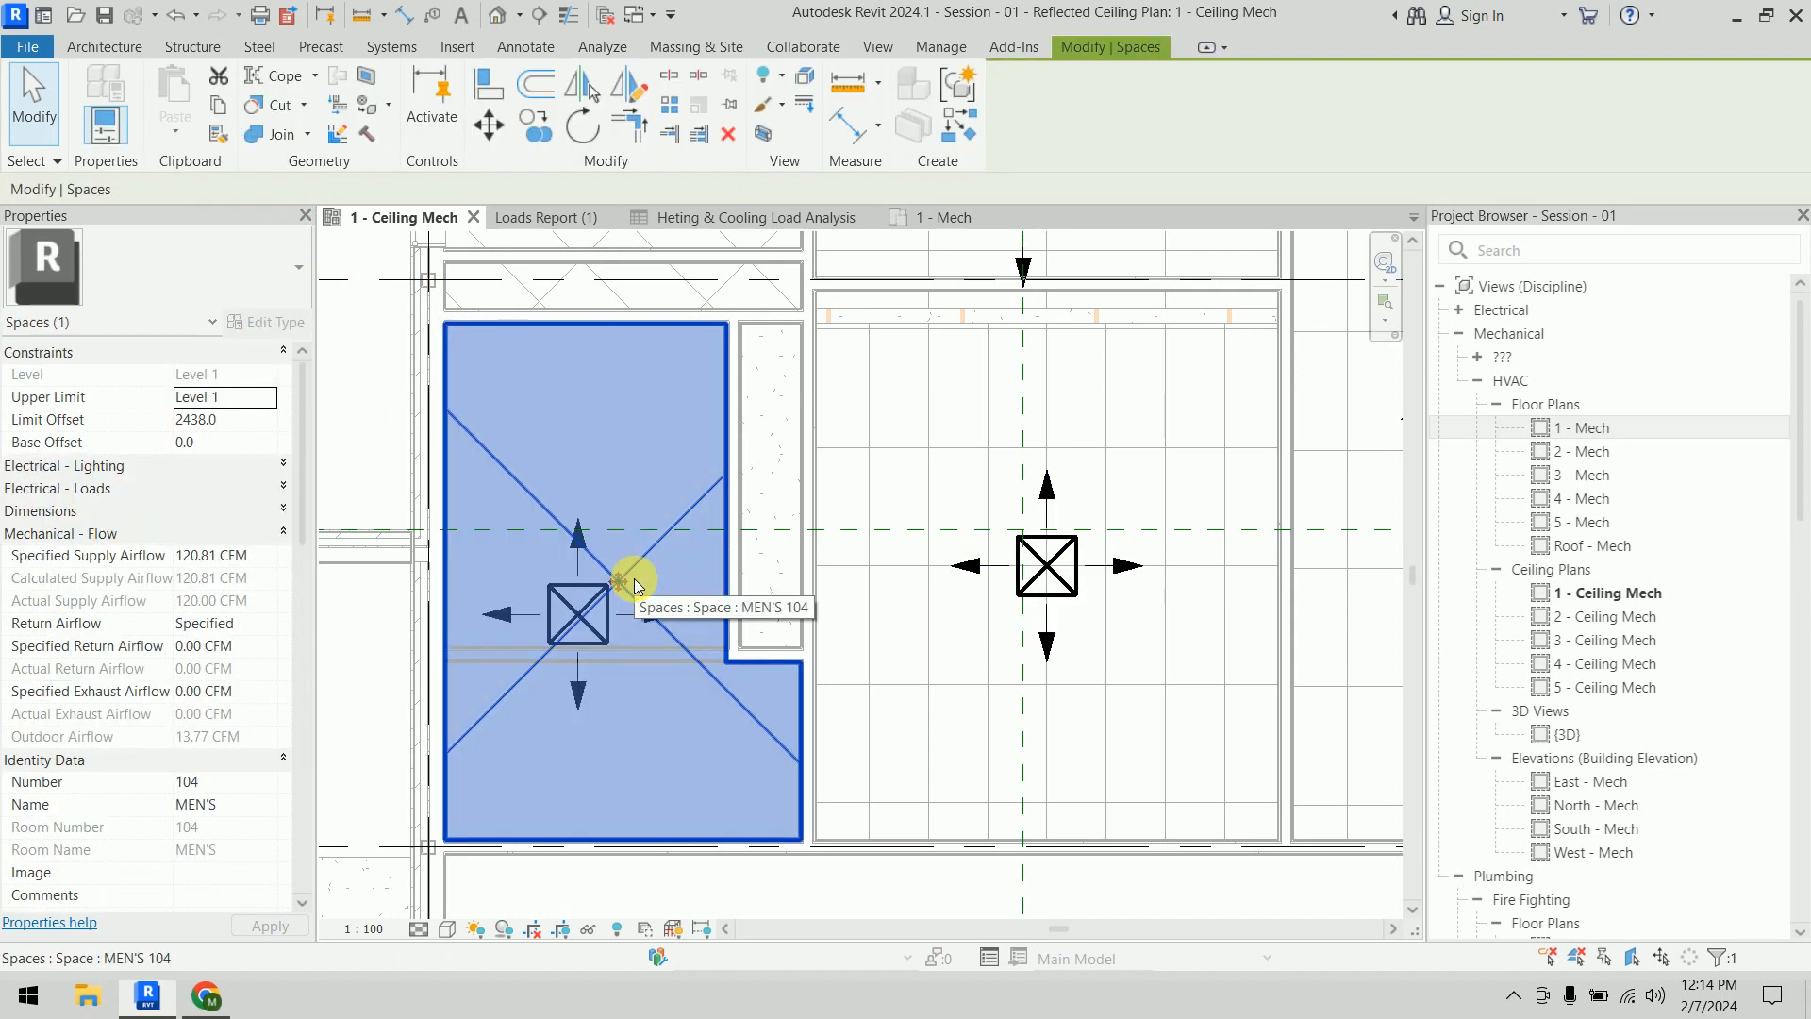
{"action": "left_click", "coordinate": [372, 437]}
{"action": "left_click", "coordinate": [564, 593]}
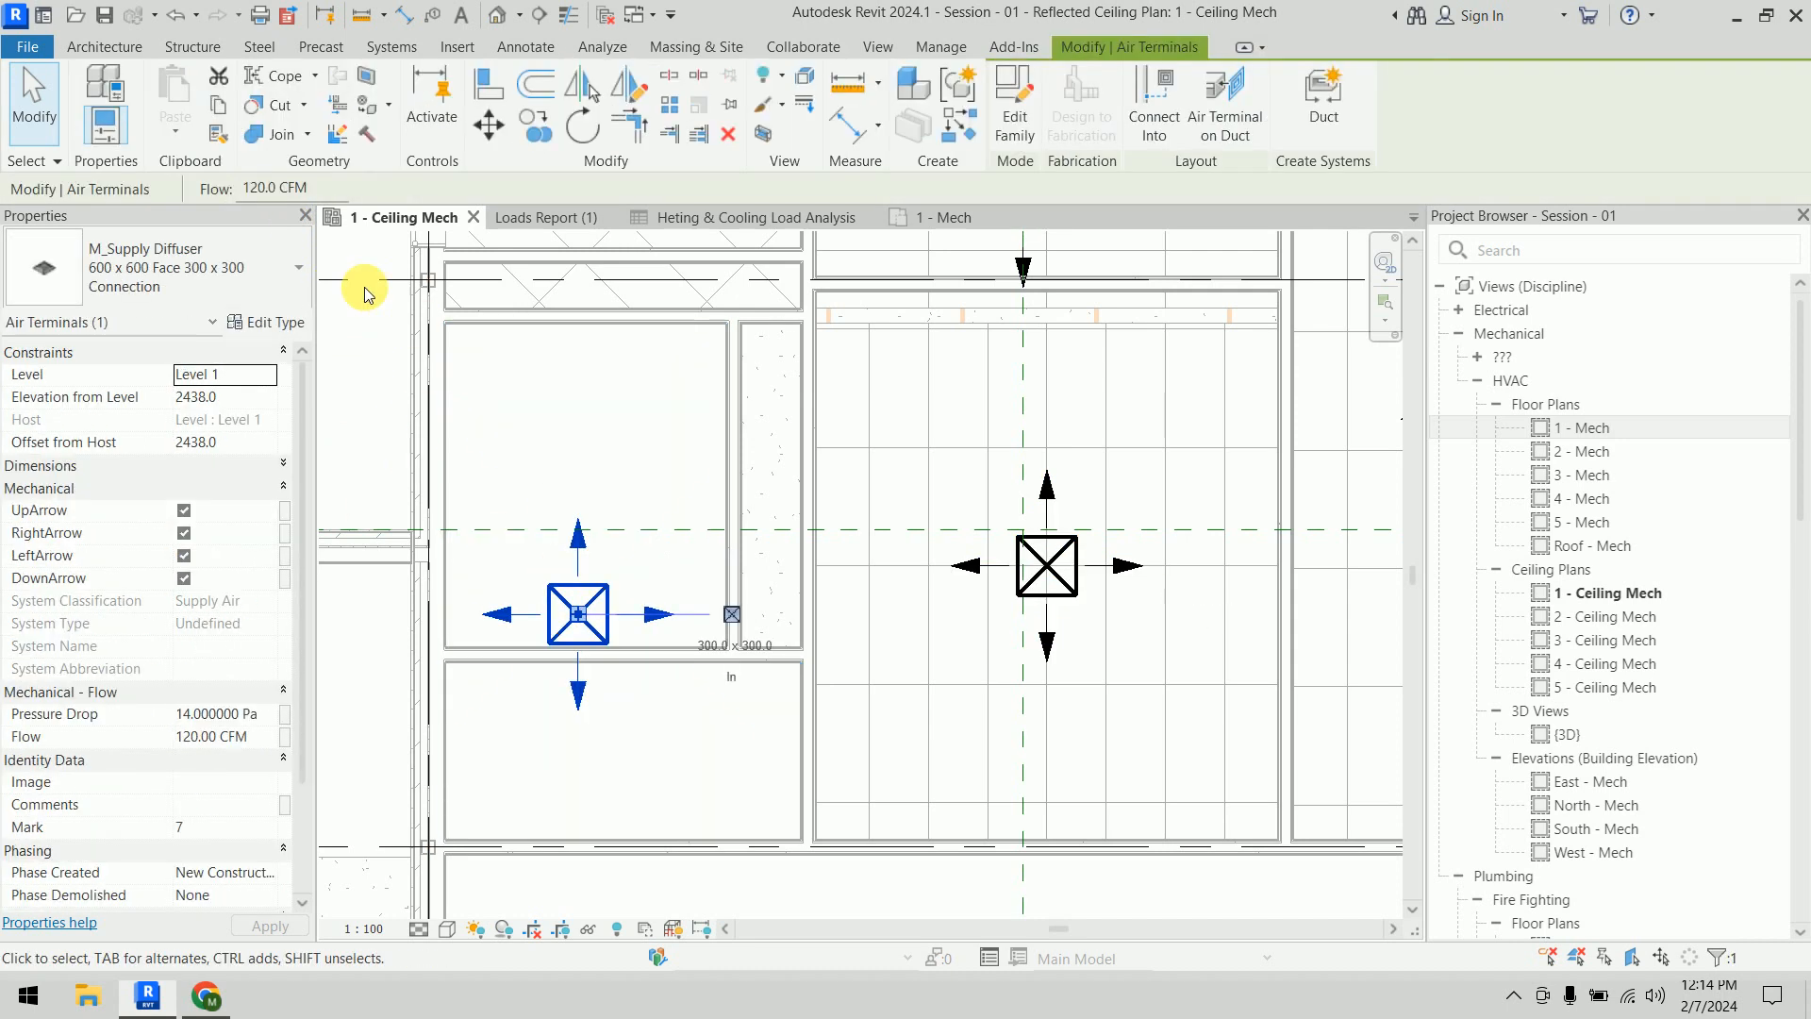
{"action": "left_click", "coordinate": [352, 407]}
Review the diffuser layout and inspect the flow of the upper diffuser in the room with two diffusers
{"action": "scroll", "coordinate": [627, 484], "scroll_direction": "down", "scroll_amount": 3}
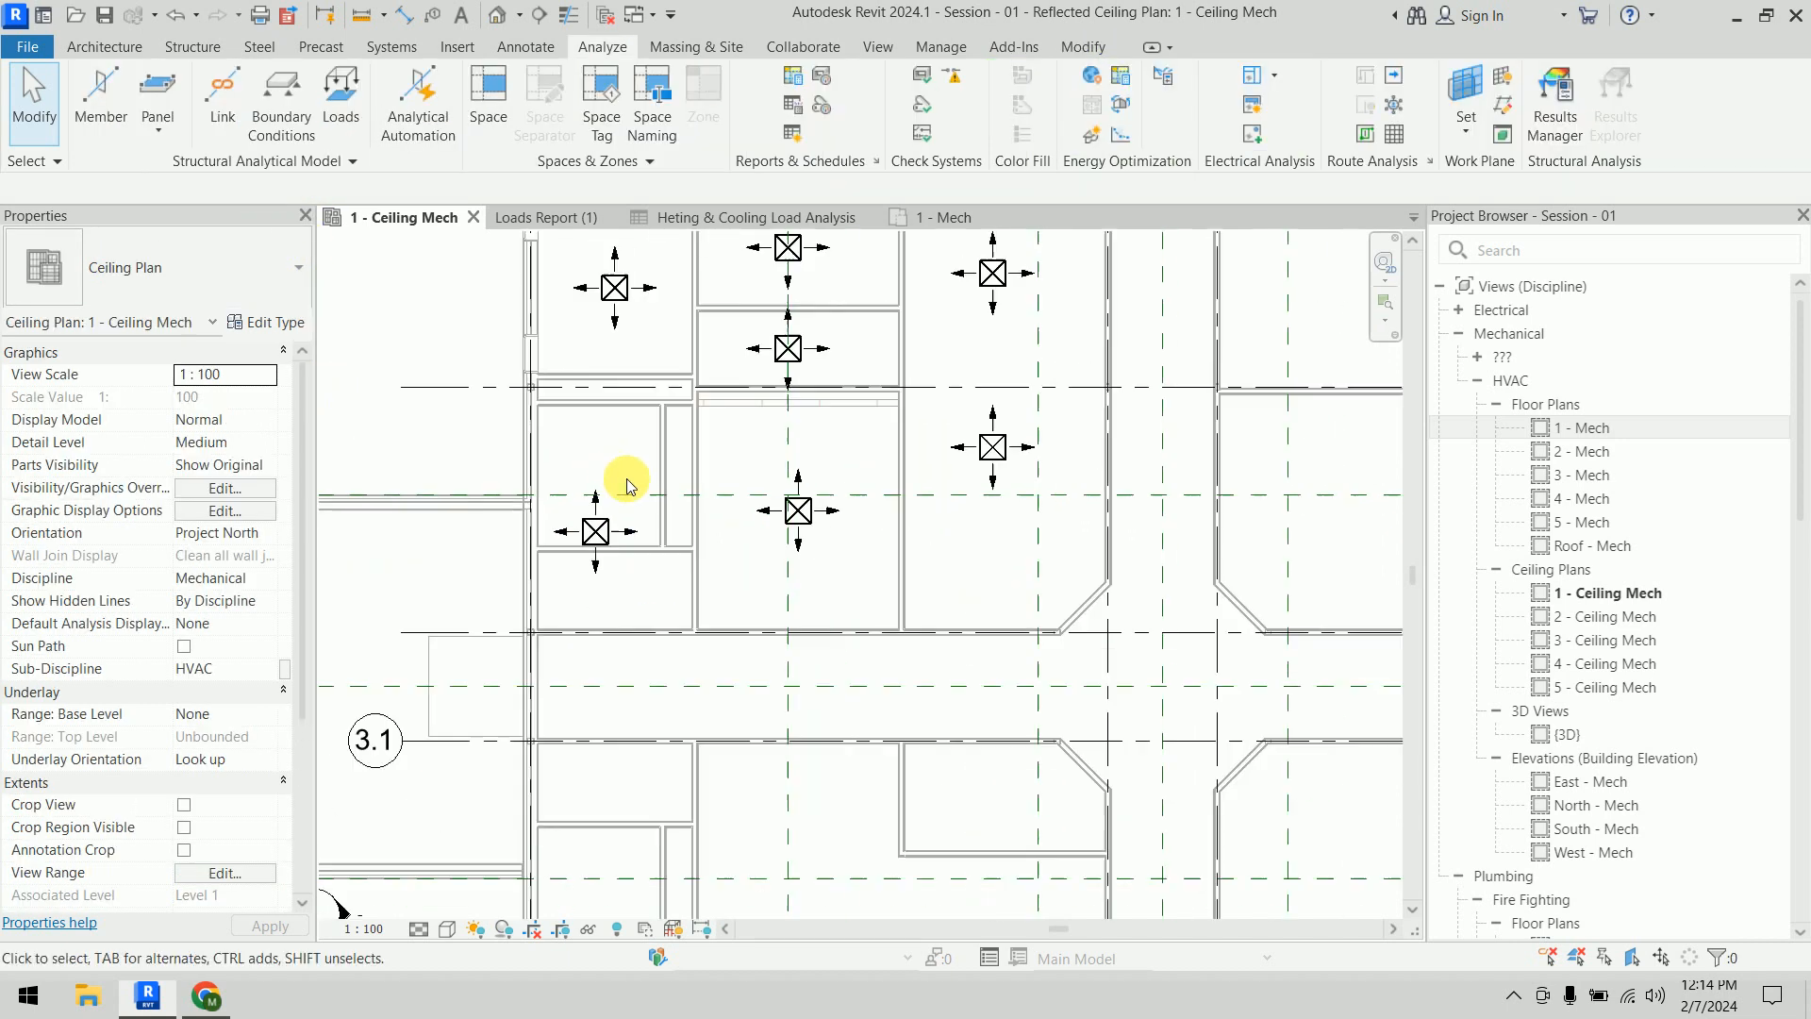
{"action": "middle_click_drag", "start_coordinate": [725, 440], "coordinate": [736, 621]}
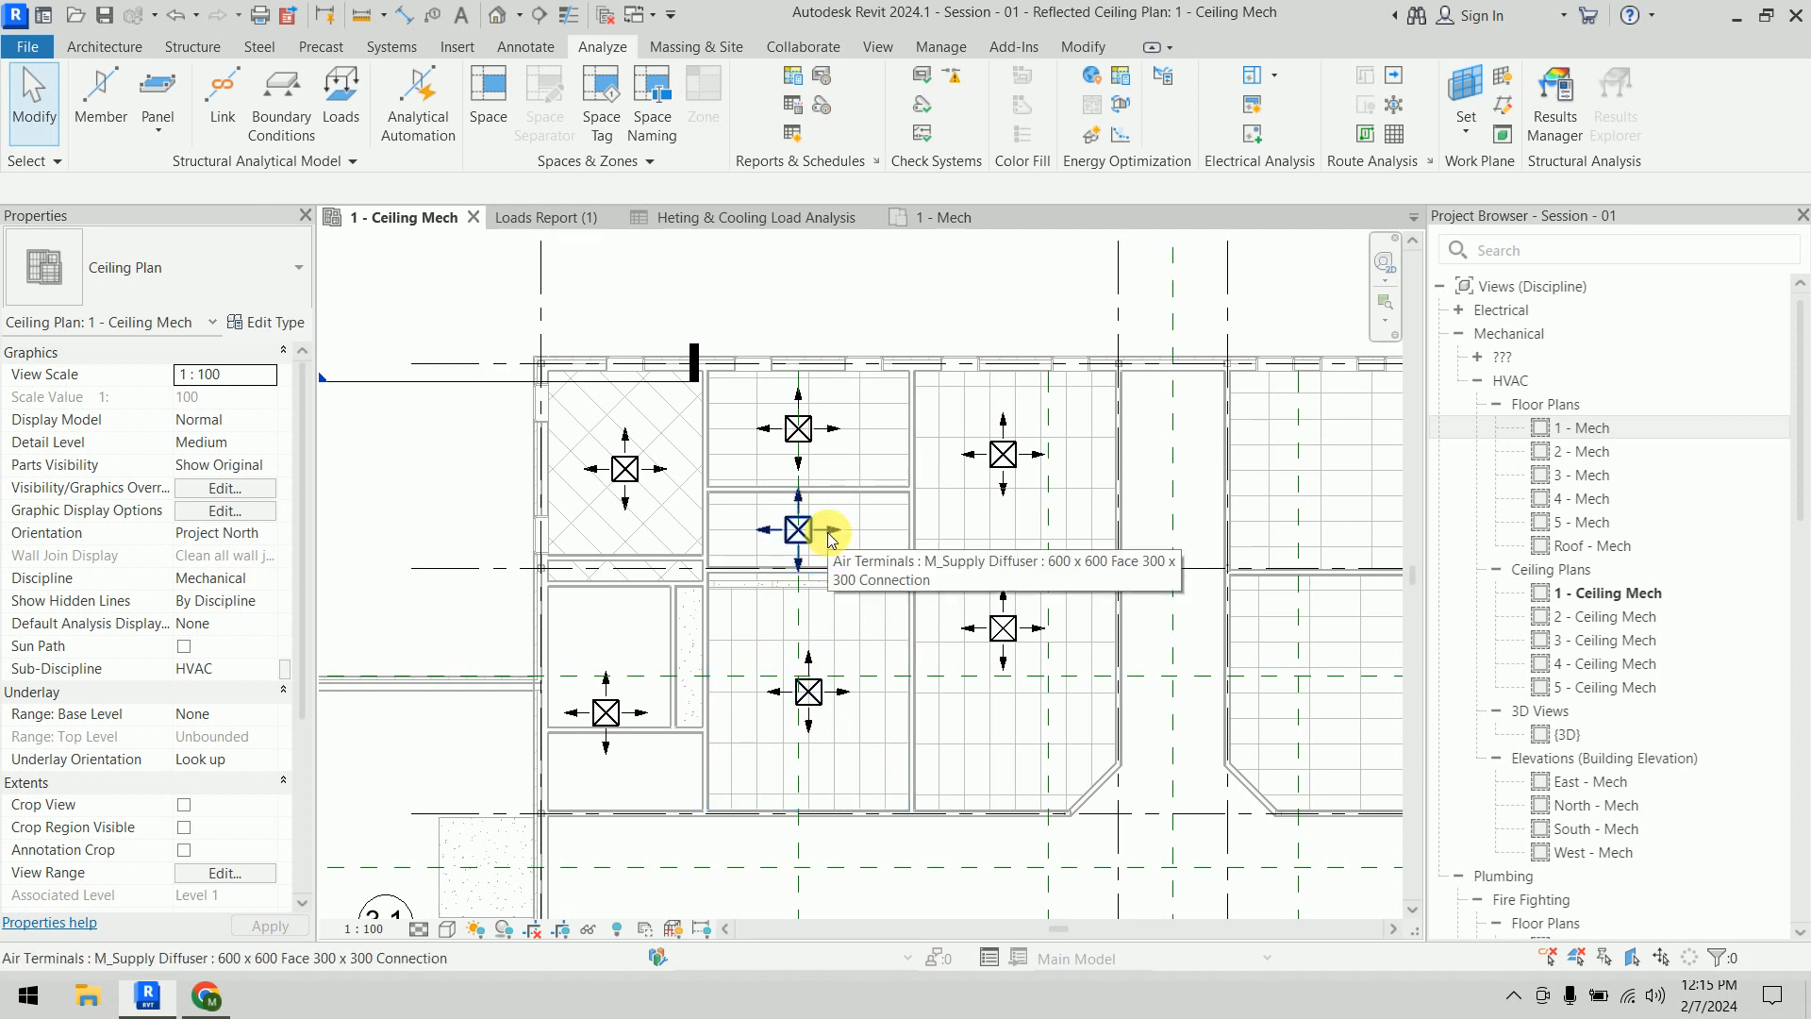
{"action": "middle_click_drag", "start_coordinate": [840, 525], "coordinate": [861, 424]}
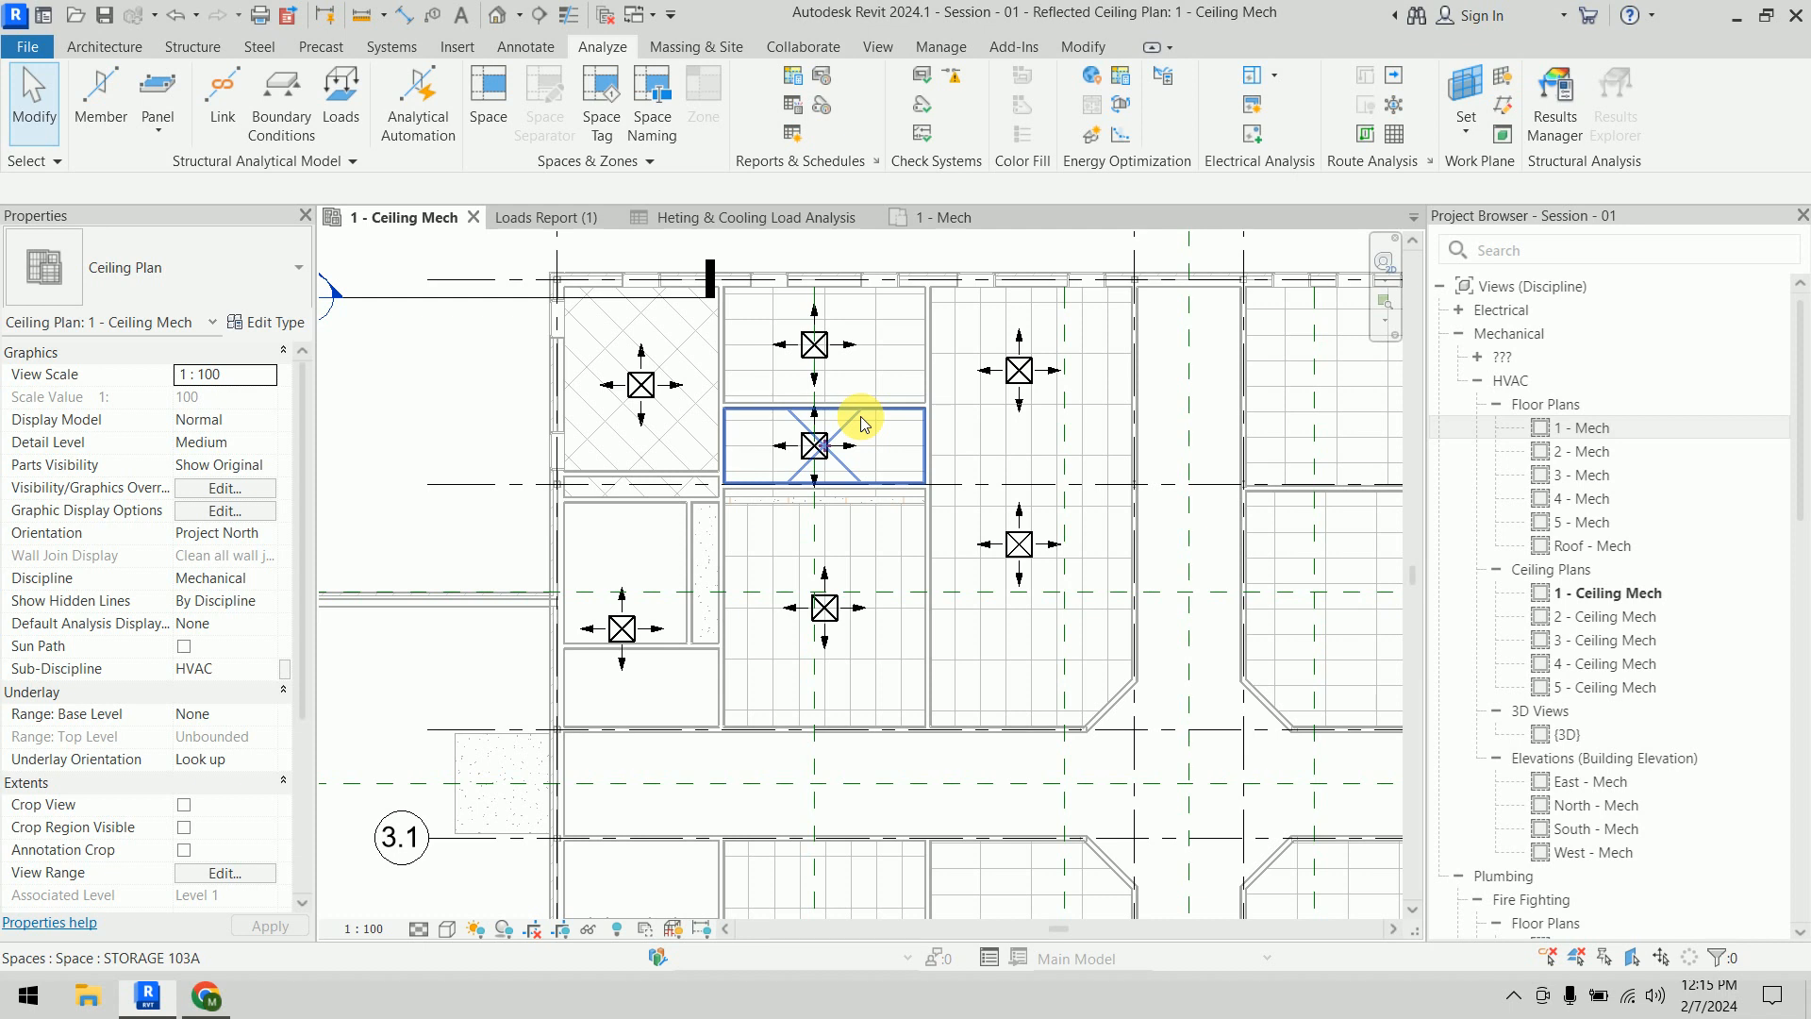
{"action": "scroll", "coordinate": [861, 425], "scroll_direction": "down", "scroll_amount": 4}
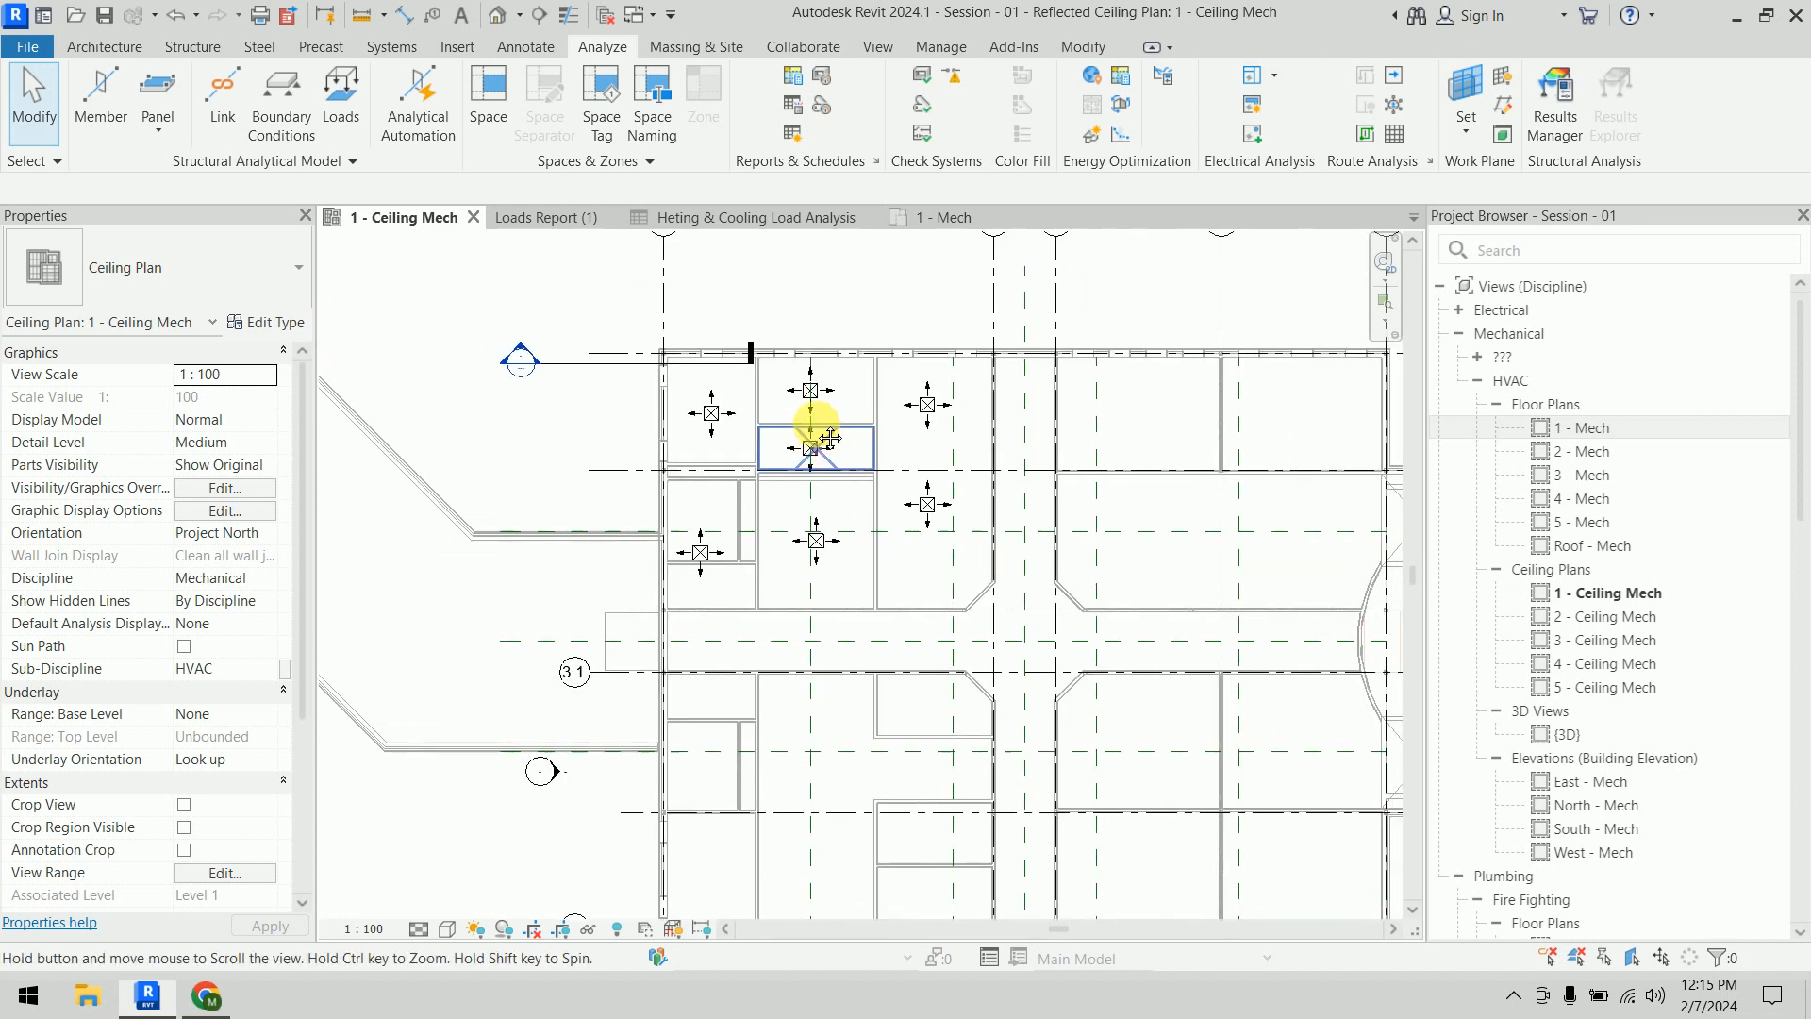
{"action": "left_click", "coordinate": [920, 359]}
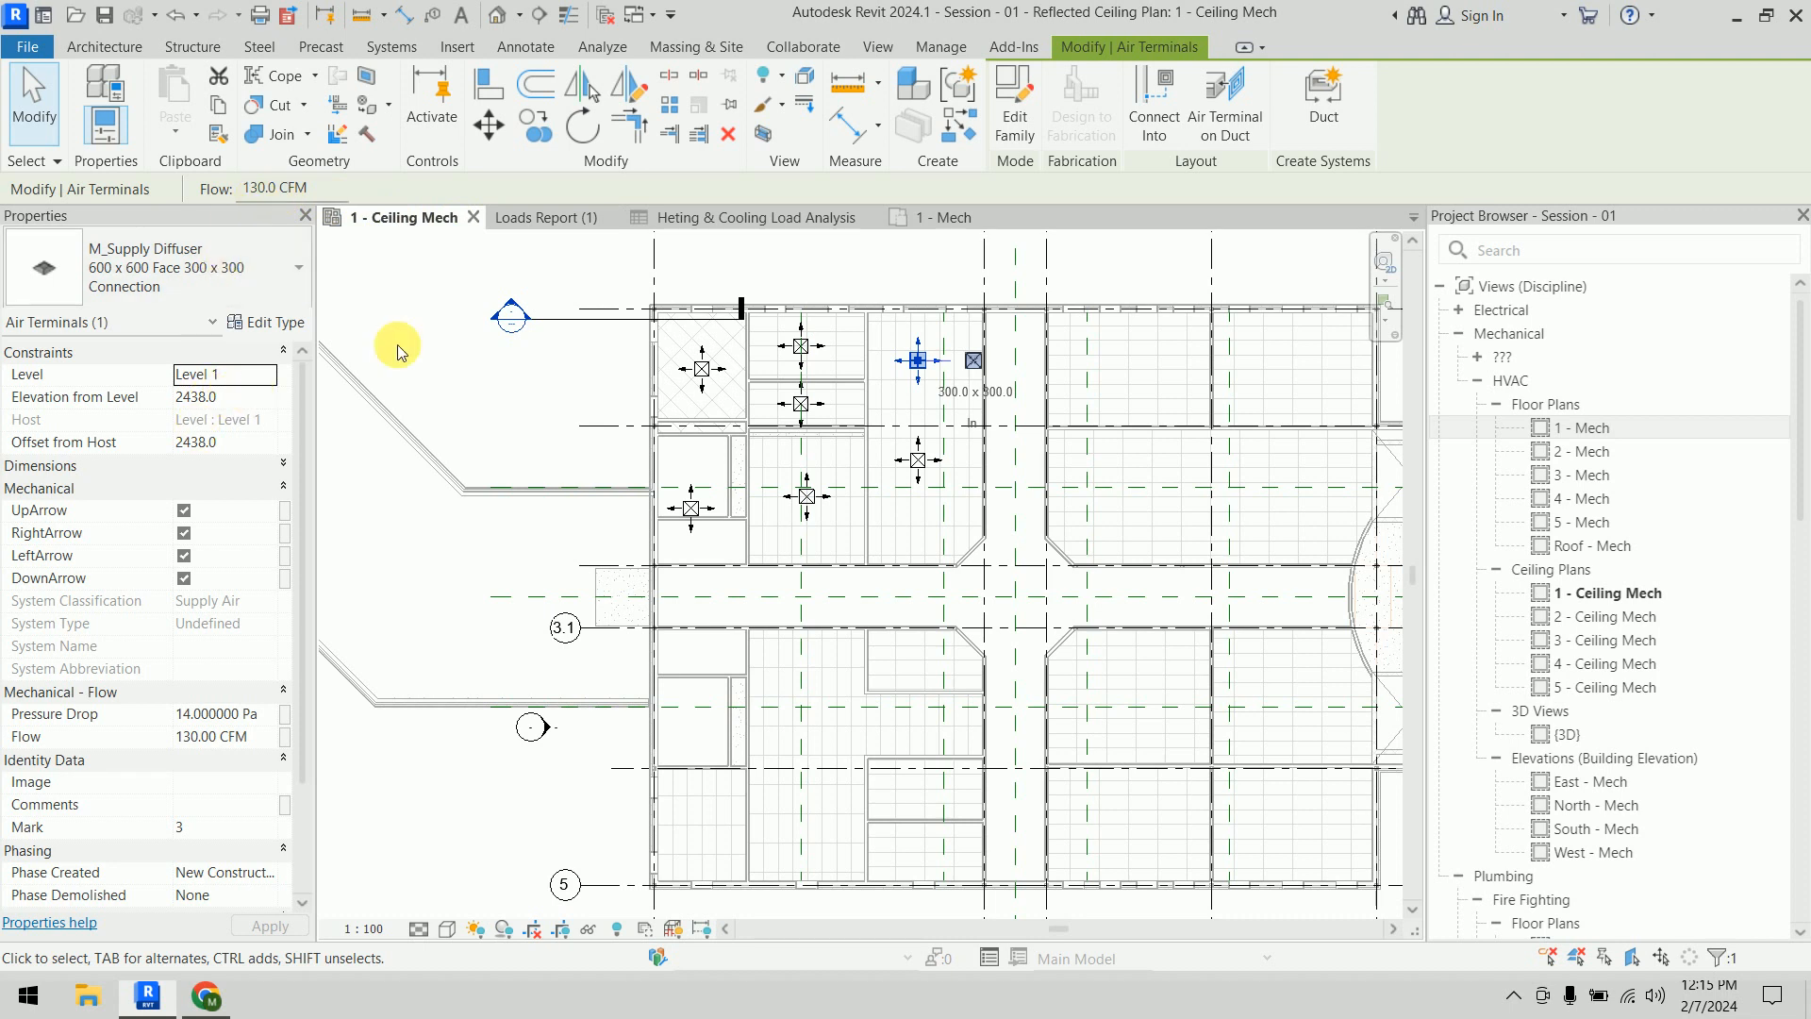
{"action": "left_click", "coordinate": [418, 266]}
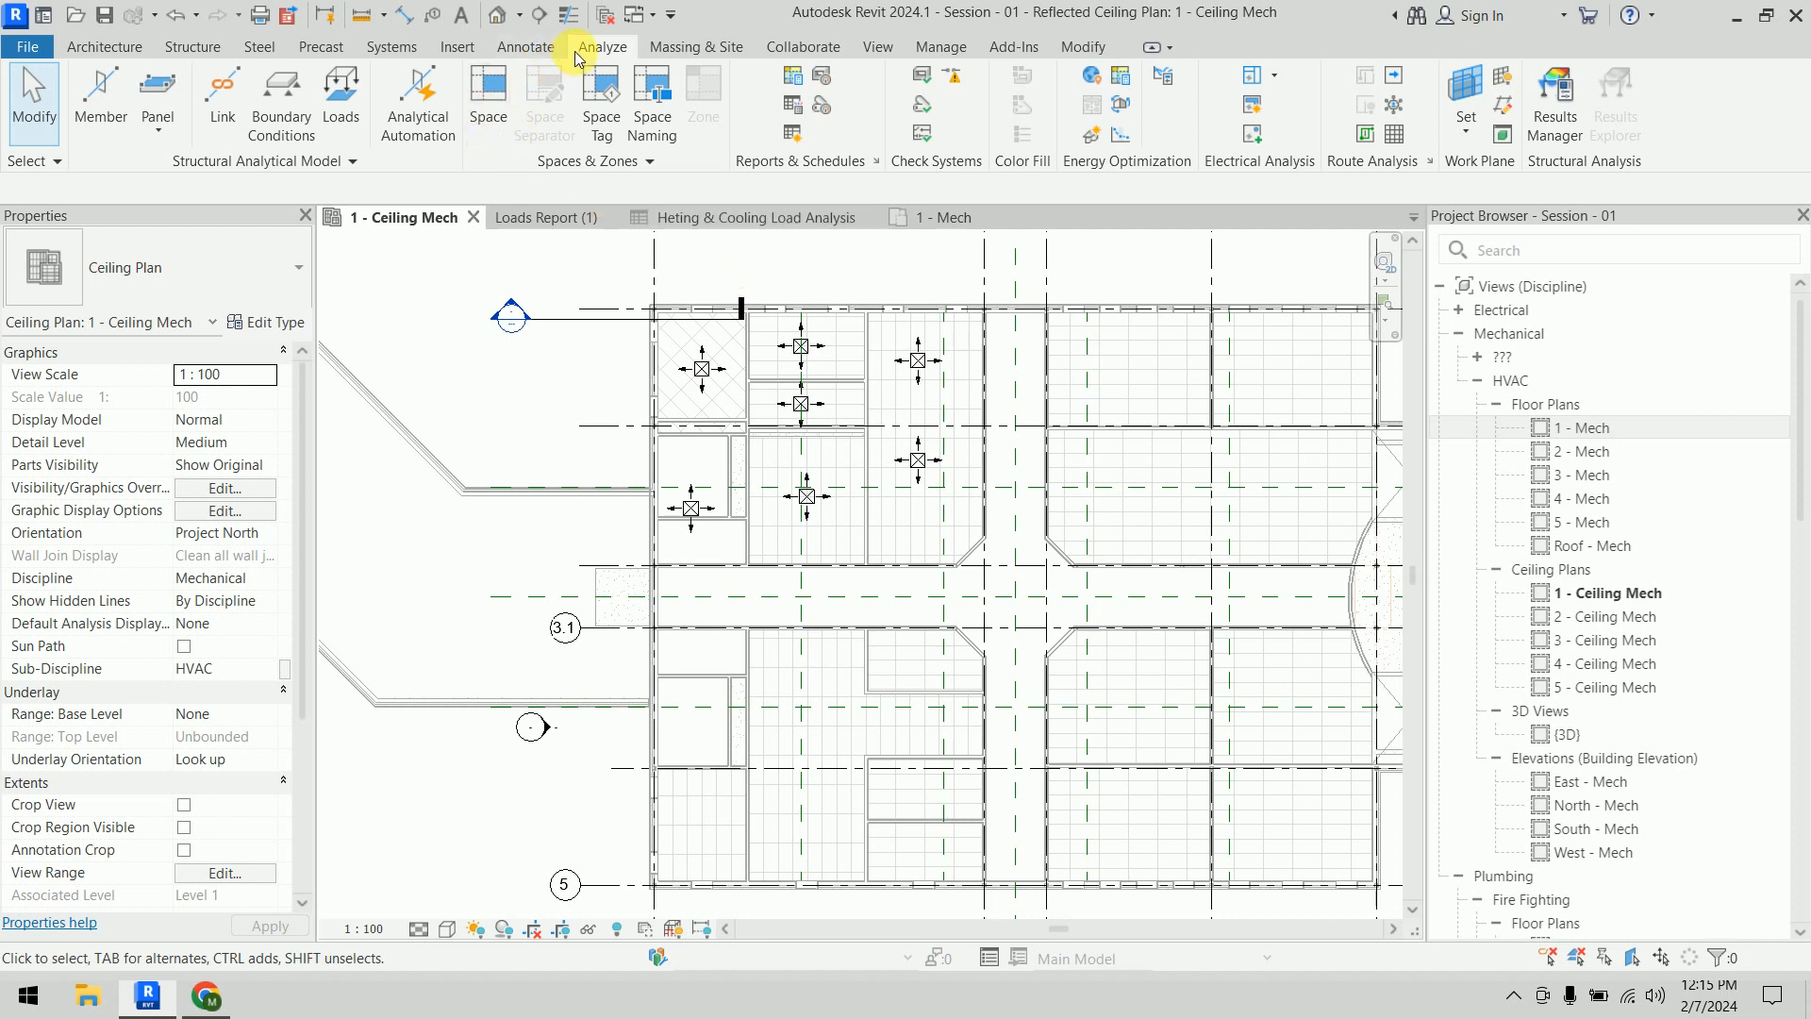
Start placing mechanical equipment using the M_VAV Unit - Parallel Fan Powered family, type Size 2 - 300mm Inlet
{"action": "left_click", "coordinate": [400, 51]}
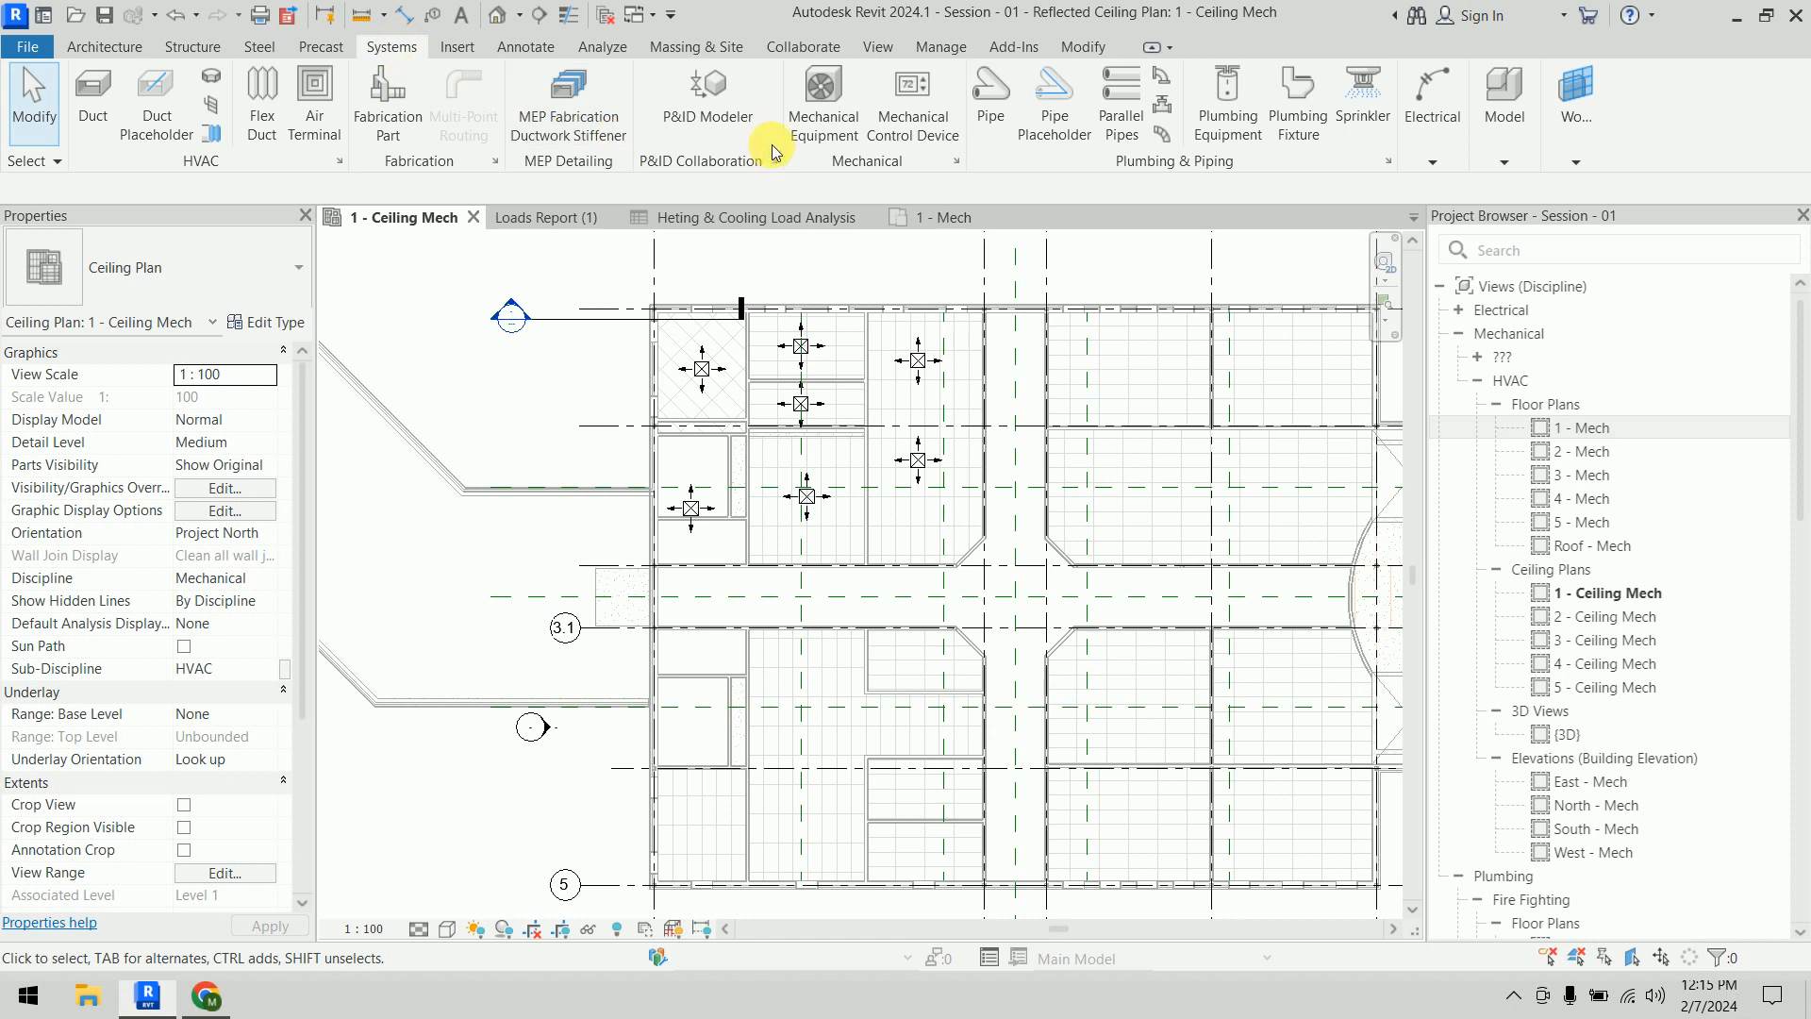
{"action": "left_click", "coordinate": [807, 142]}
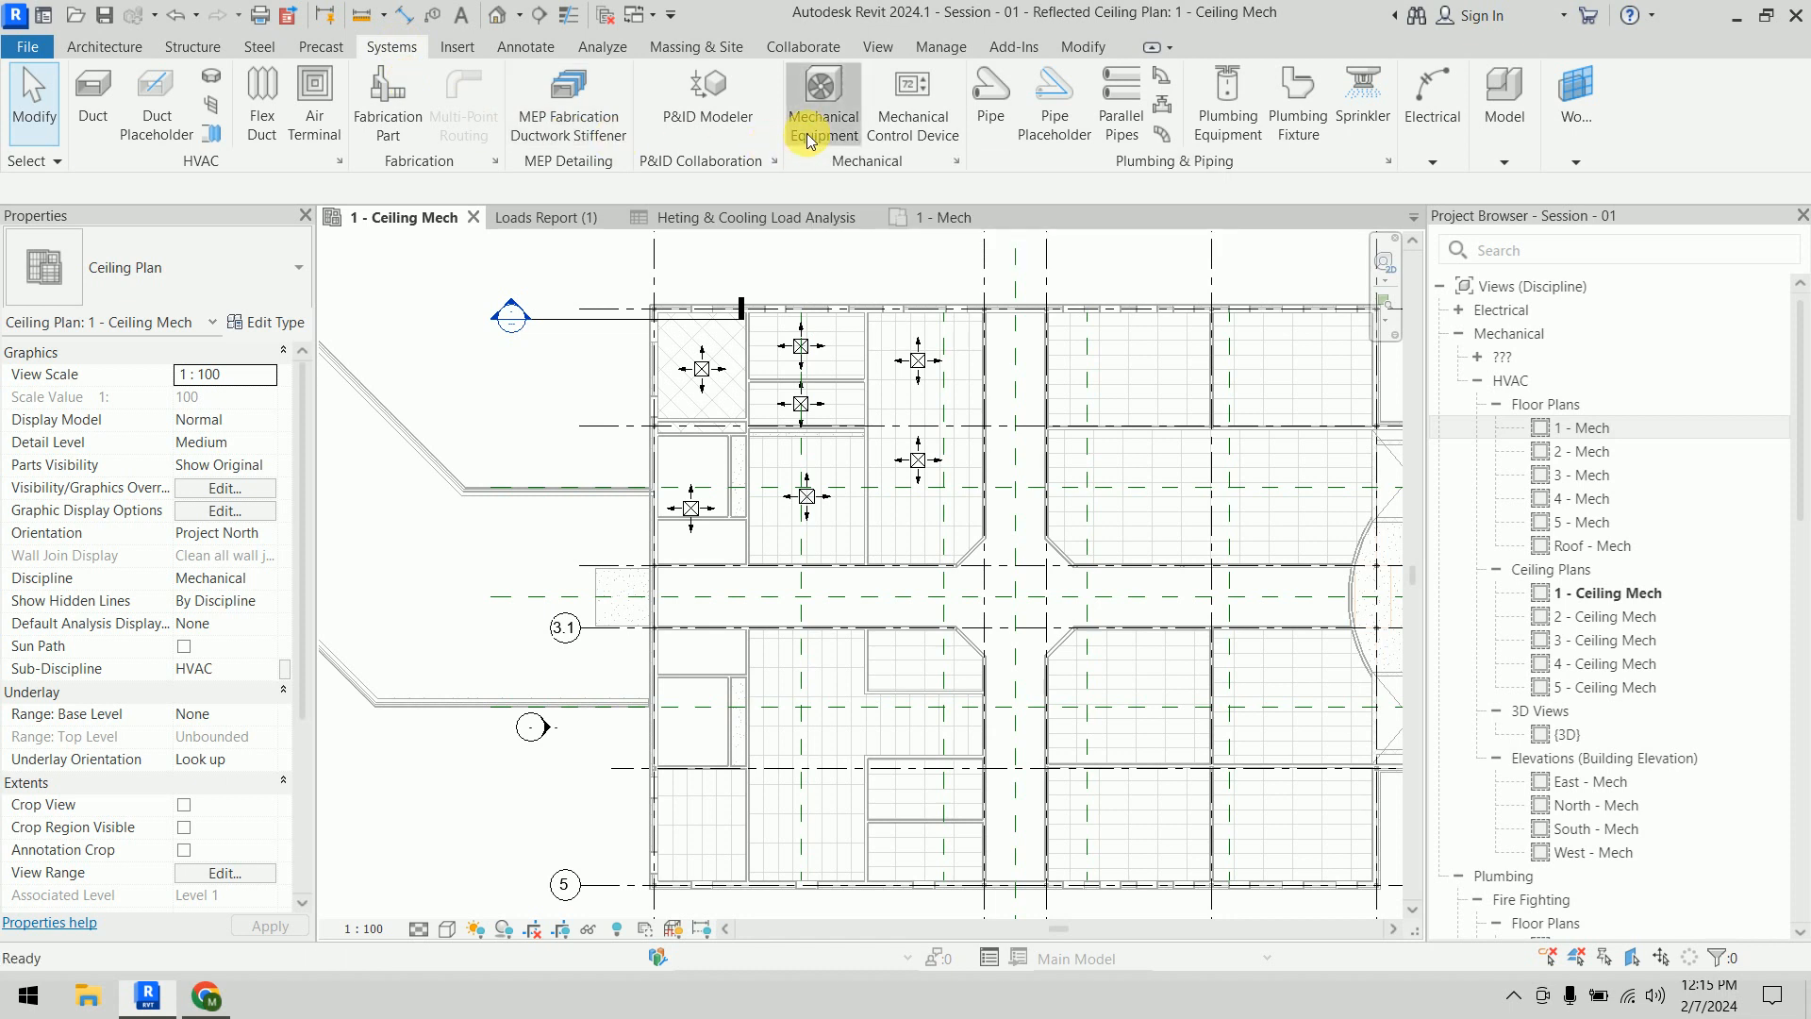
{"action": "left_click", "coordinate": [209, 279]}
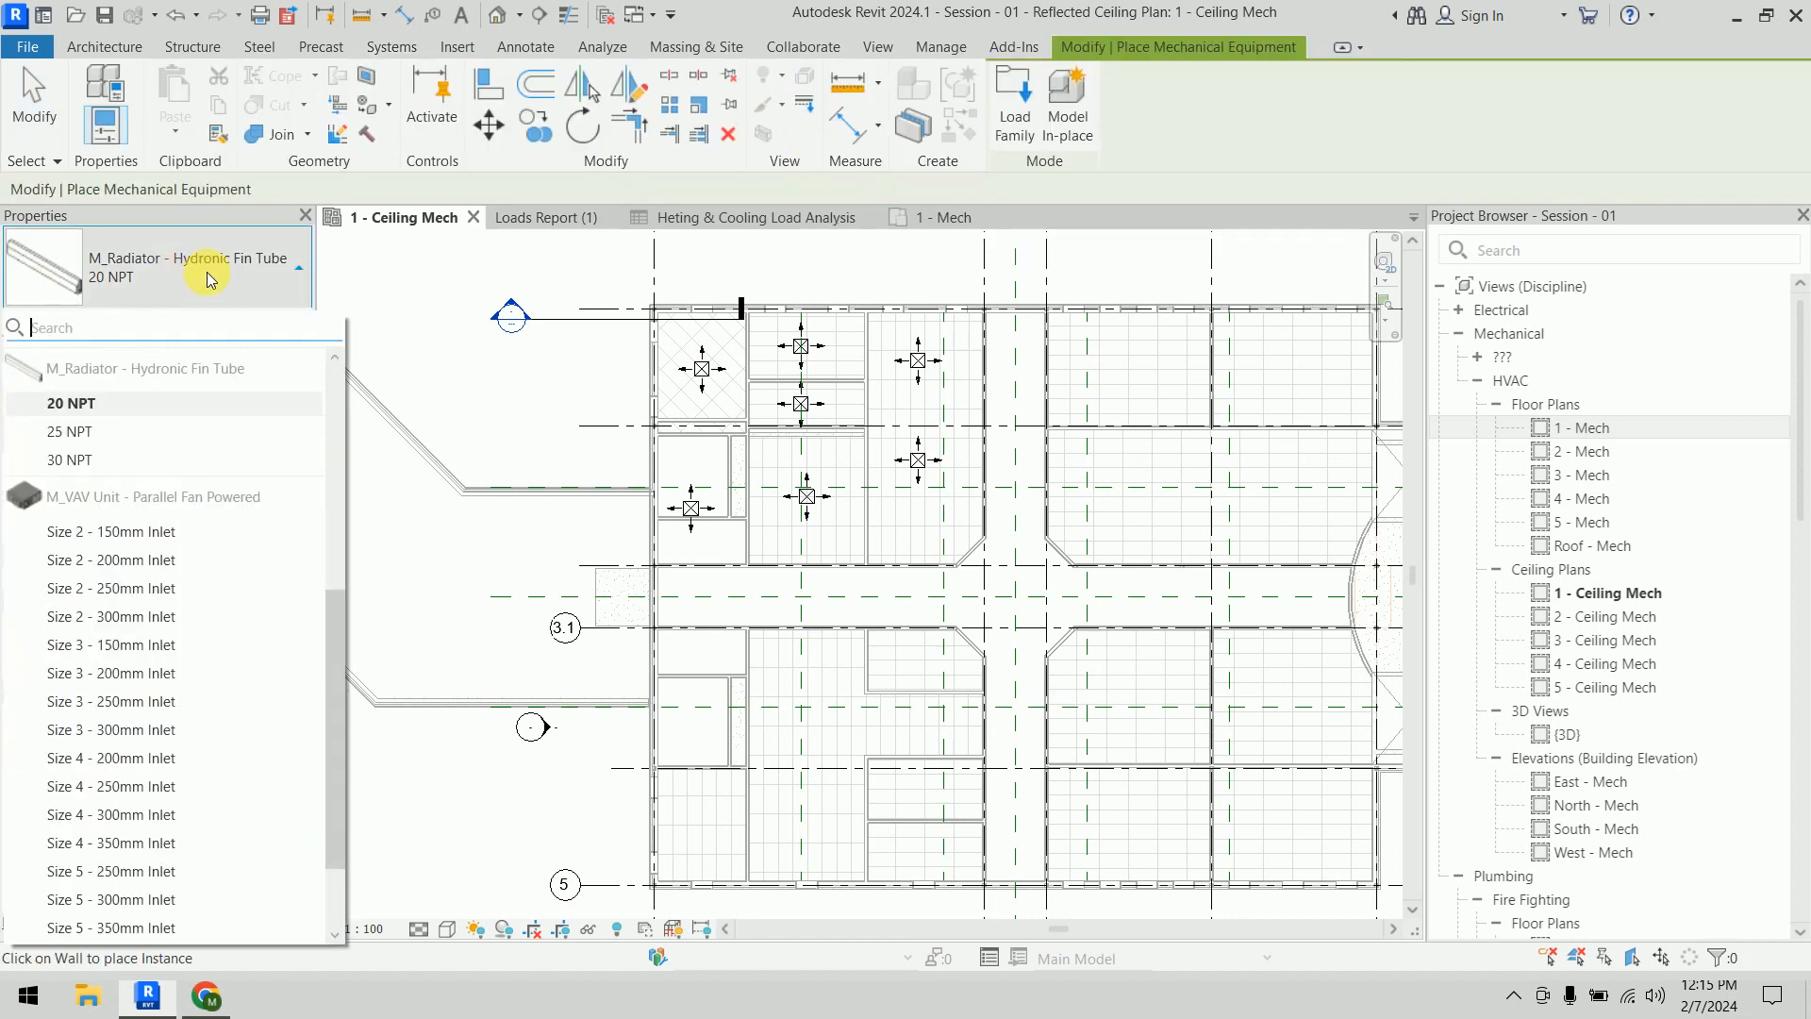
{"action": "scroll", "coordinate": [182, 518], "scroll_direction": "down", "scroll_amount": 2}
{"action": "scroll", "coordinate": [184, 521], "scroll_direction": "up", "scroll_amount": 3}
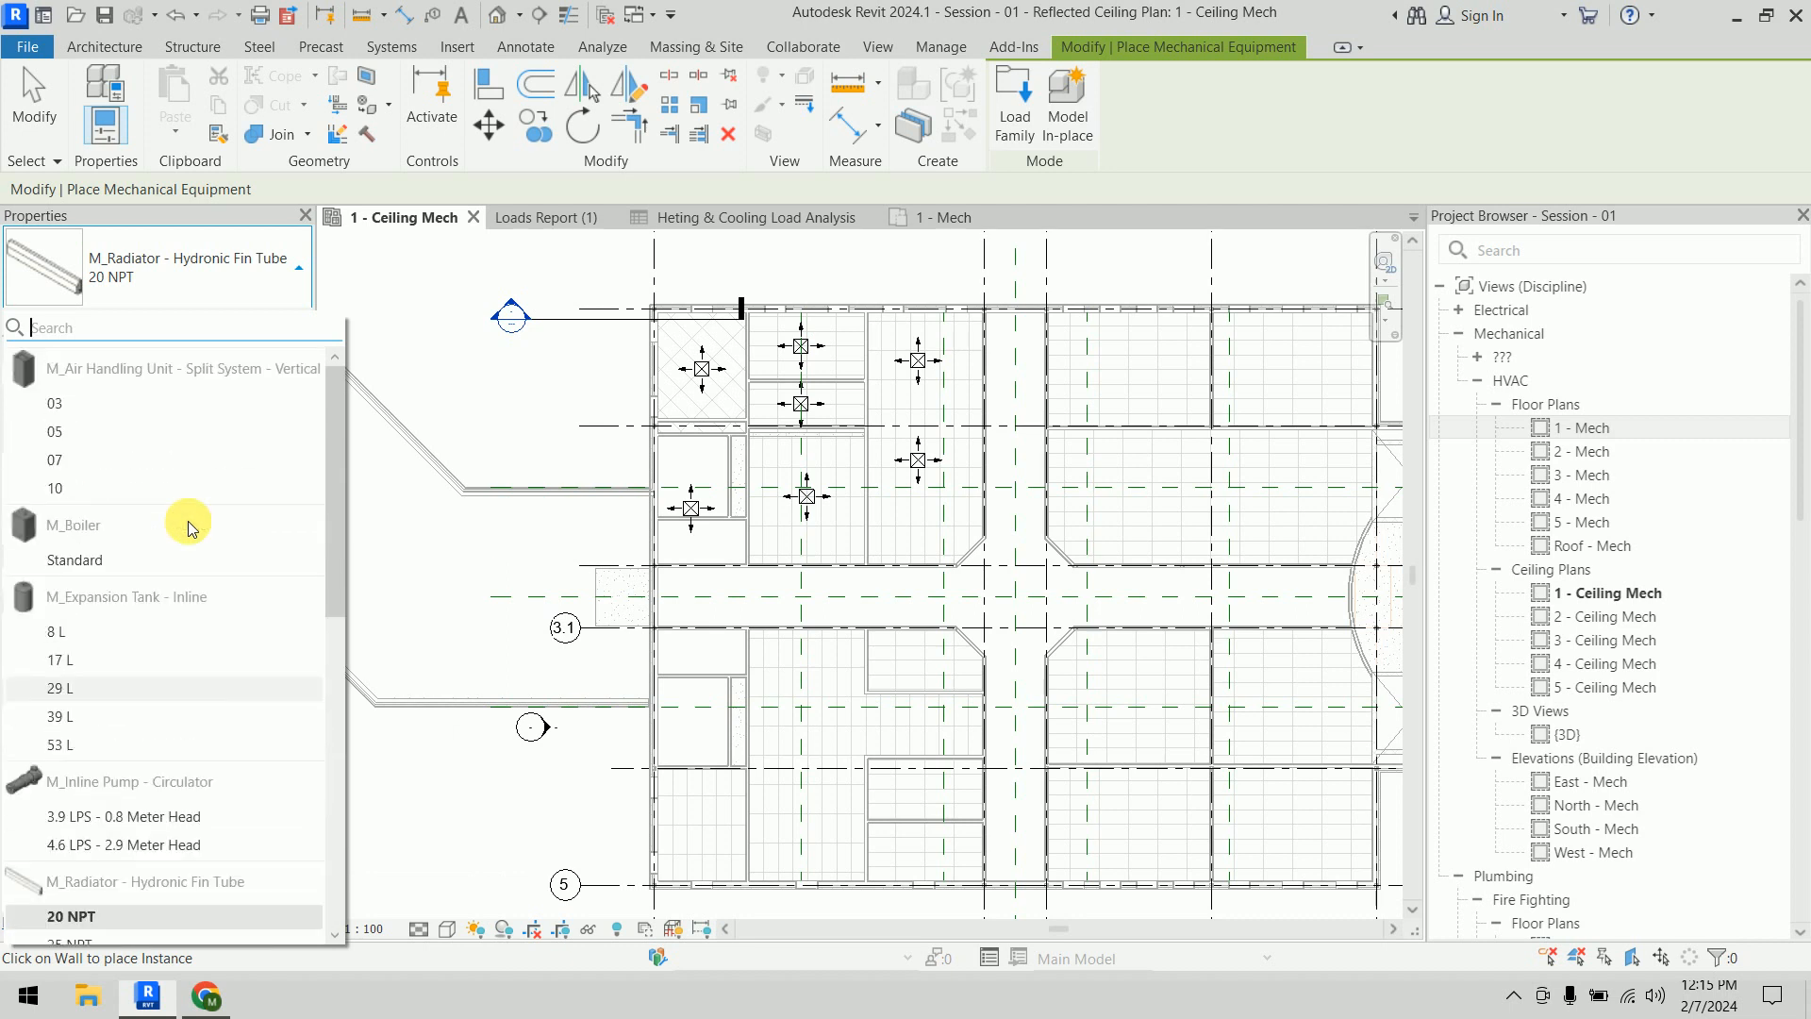
{"action": "scroll", "coordinate": [184, 521], "scroll_direction": "down", "scroll_amount": 3}
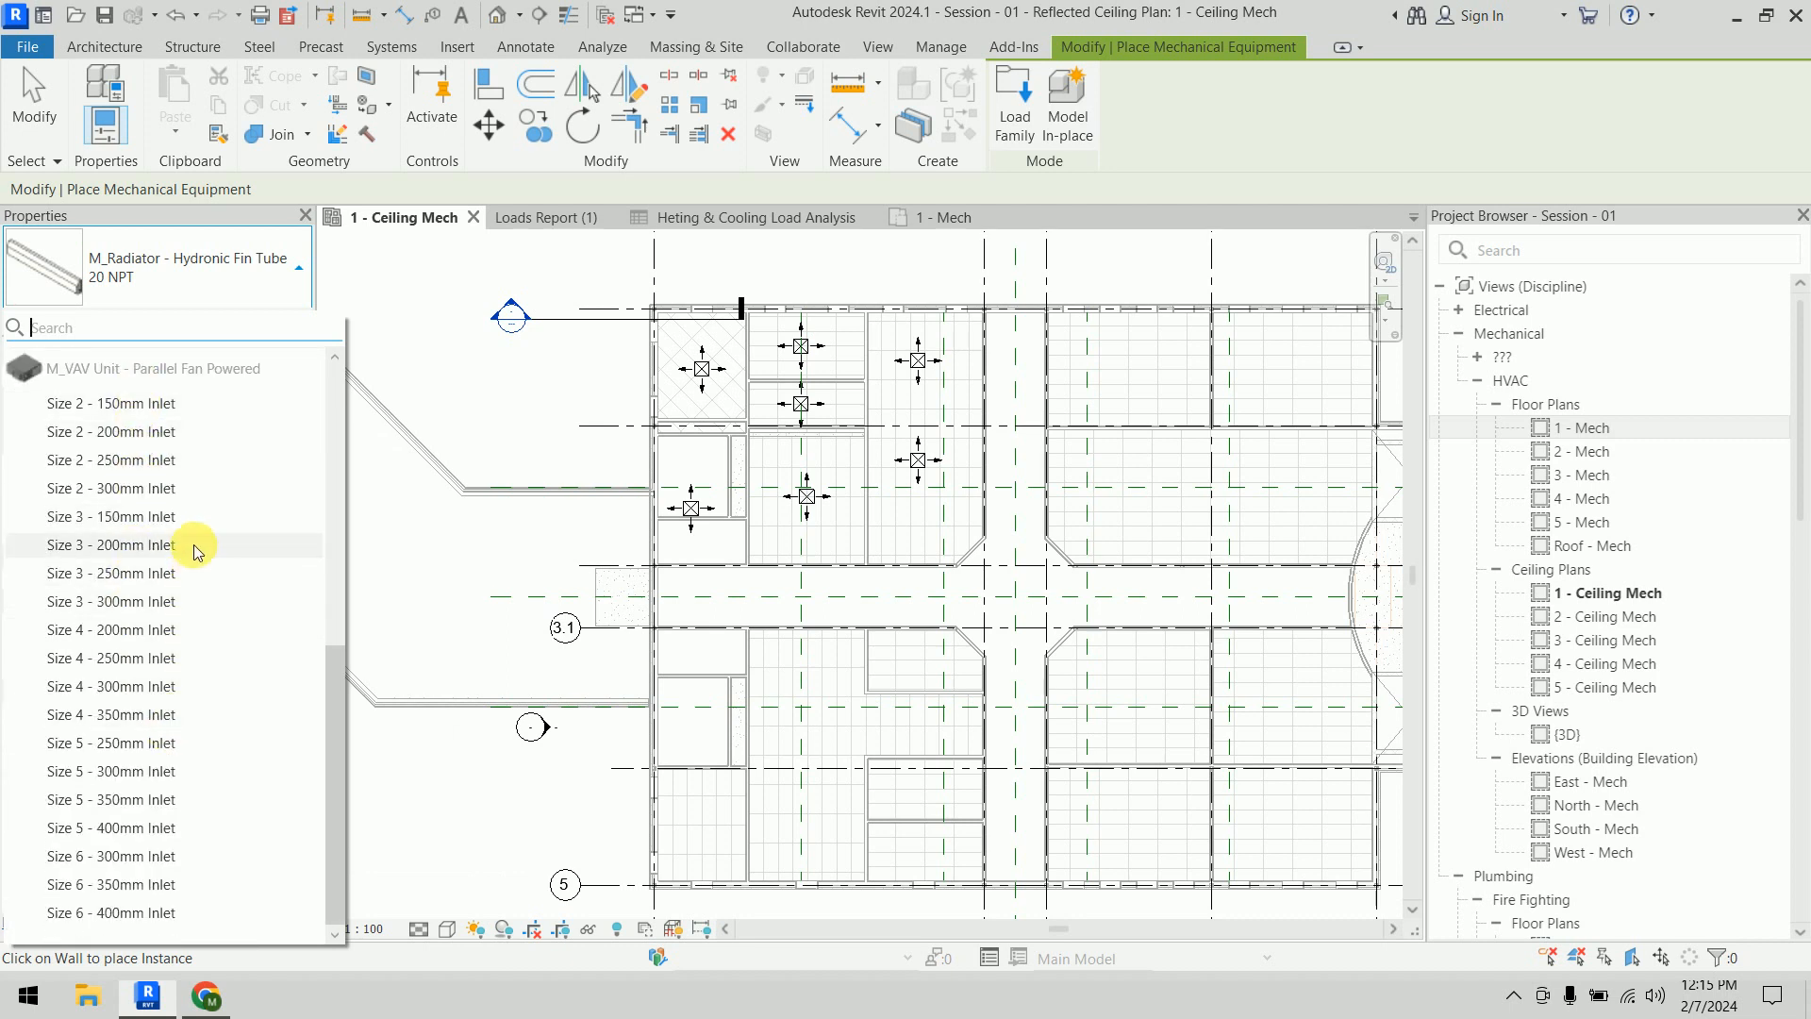
{"action": "left_click", "coordinate": [179, 489]}
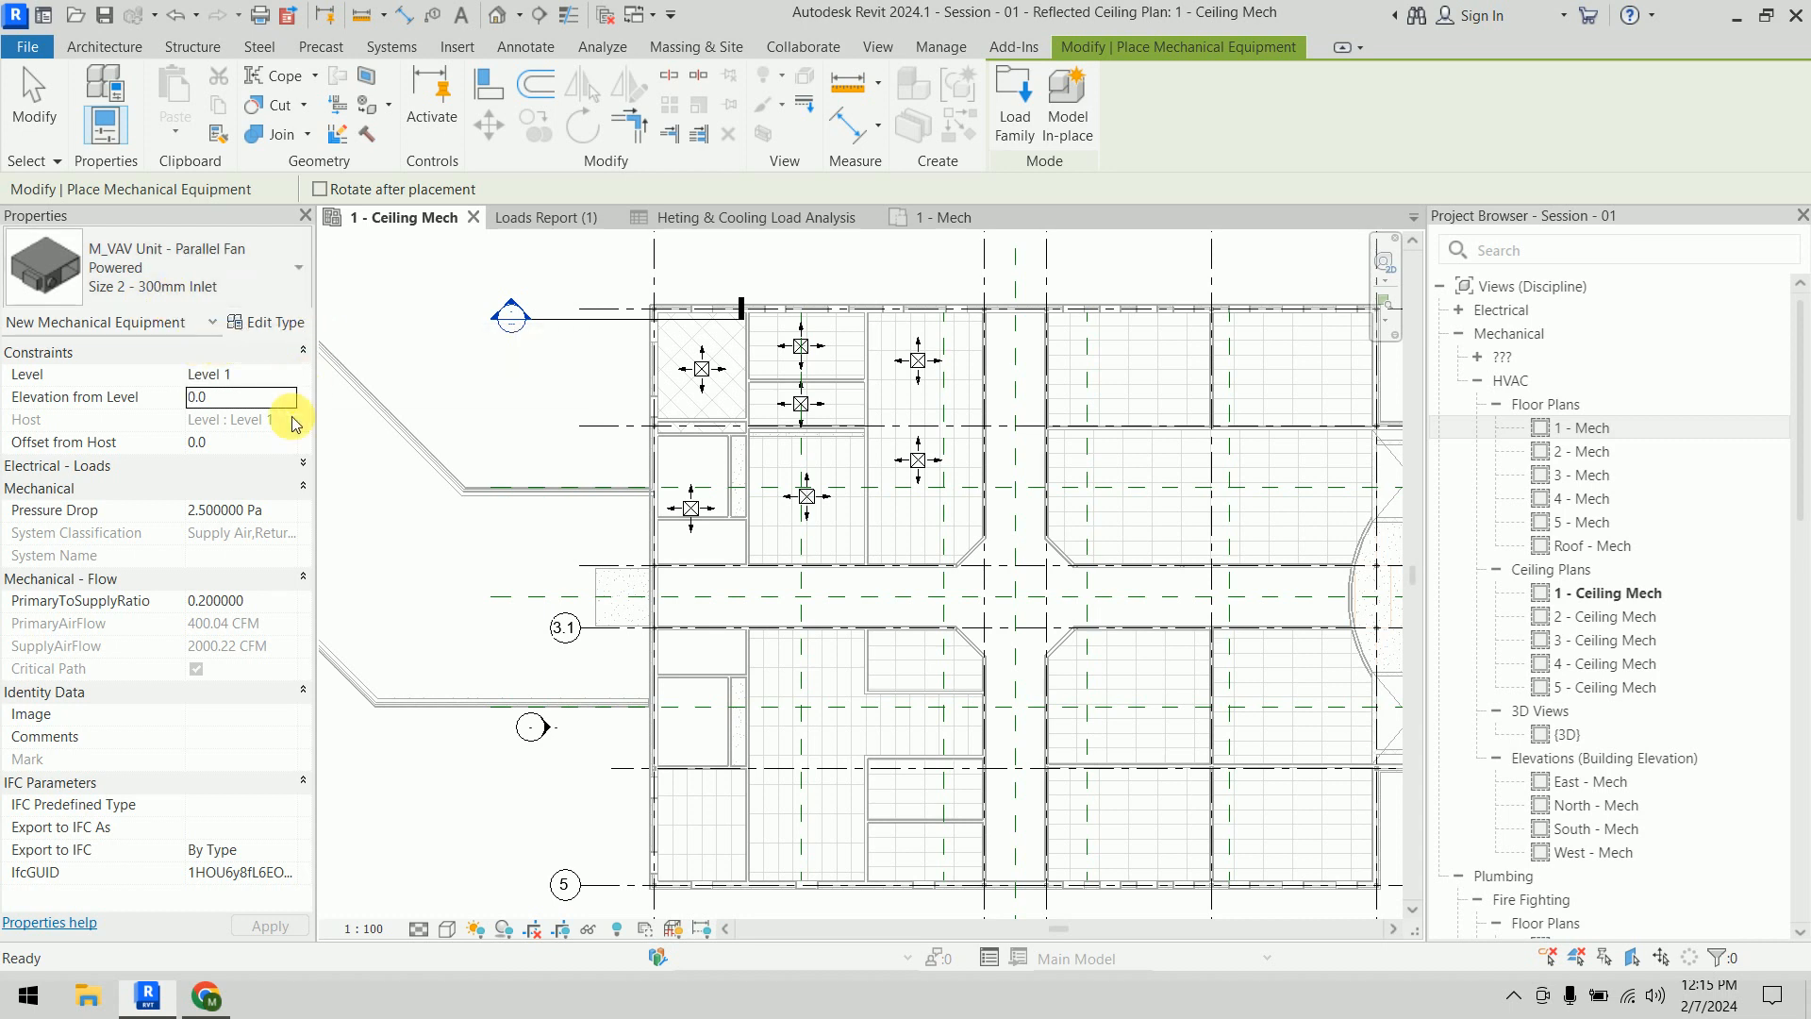
Set the new VAV unit's elevation from Level 1 to 2750
{"action": "left_click", "coordinate": [251, 398]}
{"action": "double_click", "coordinate": [253, 400]}
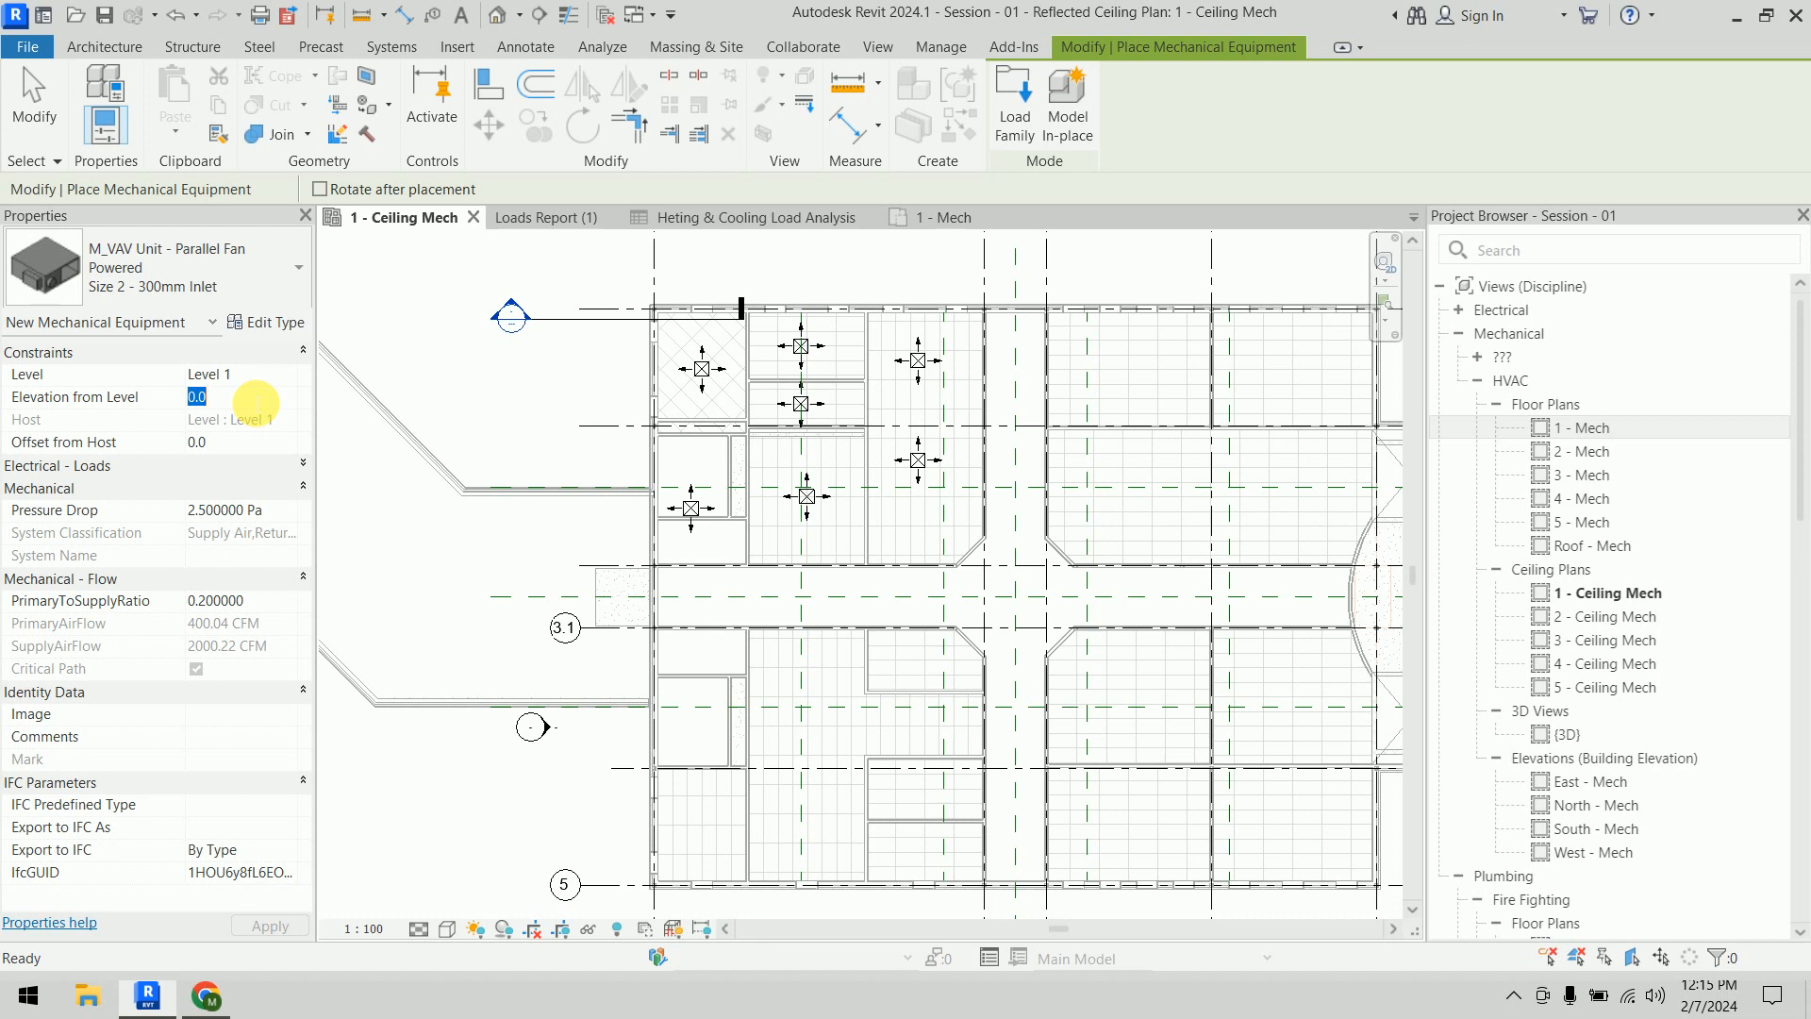
{"action": "type", "text": "2750"}
{"action": "key", "text": "Return"}
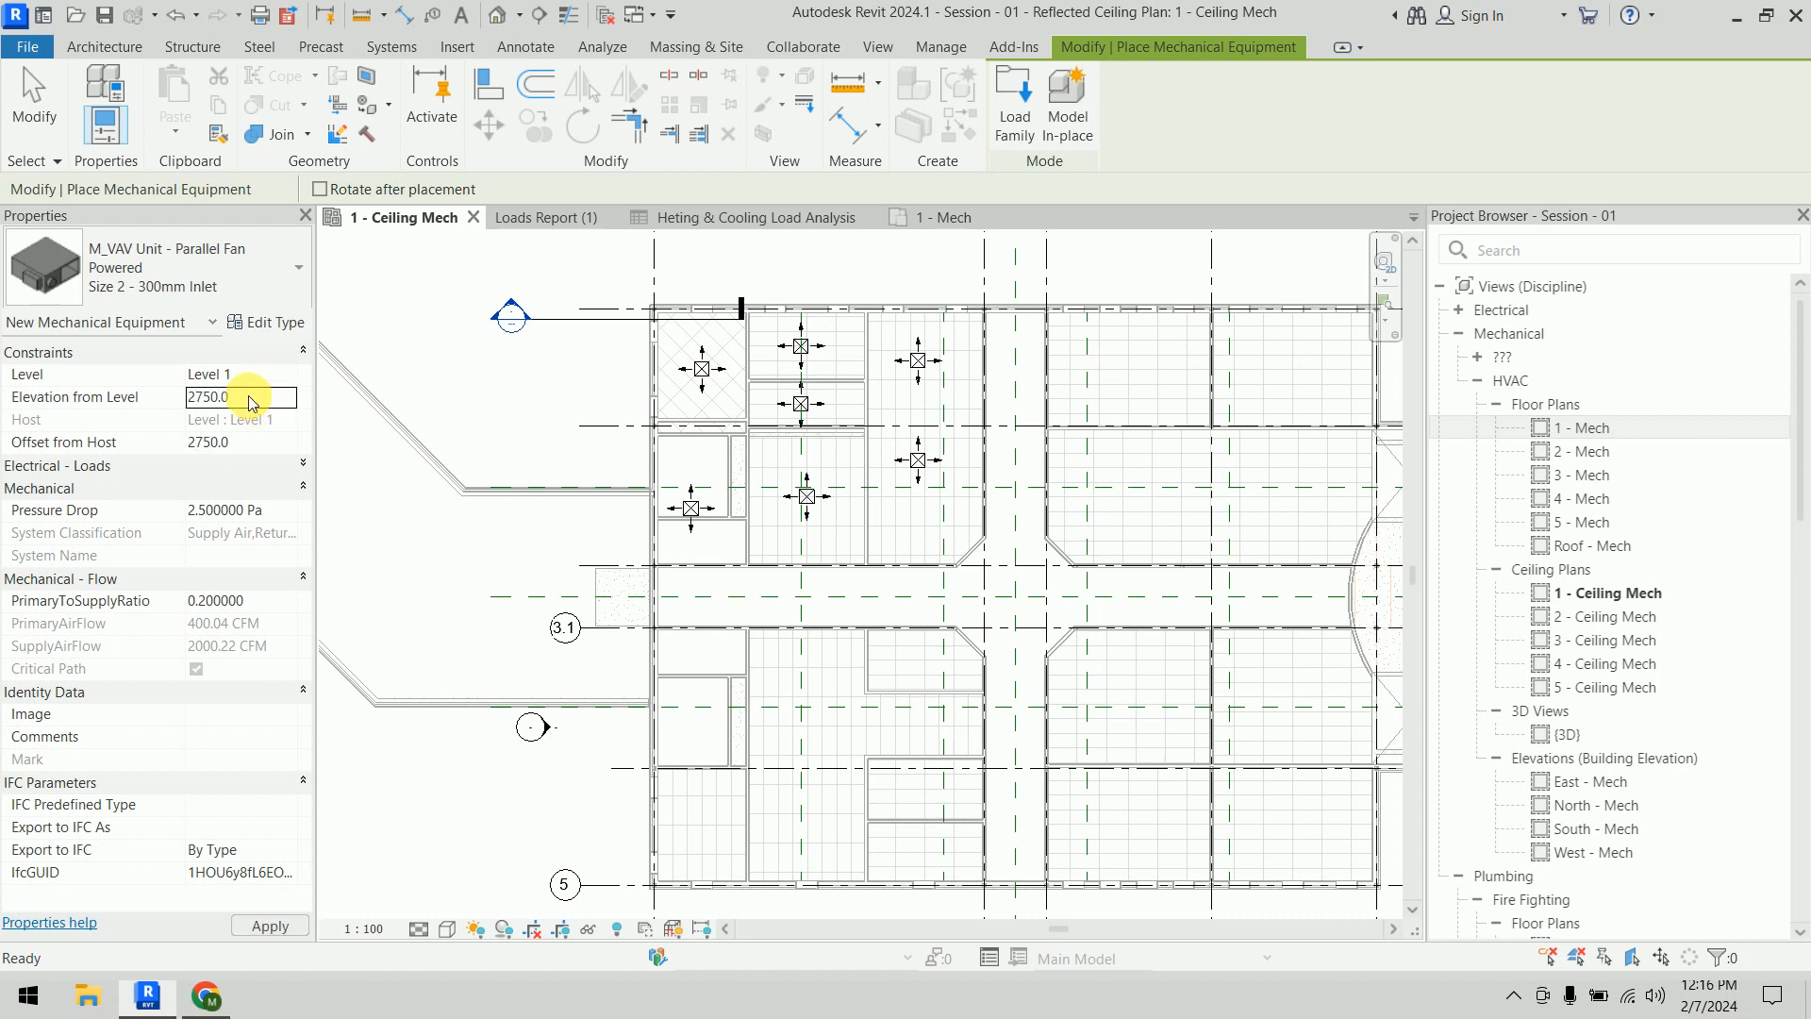
Place one VAV unit on the corridor centreline near grid 3.1, close to the exterior wall and below Men's 104
{"action": "scroll", "coordinate": [709, 642], "scroll_direction": "up", "scroll_amount": 5}
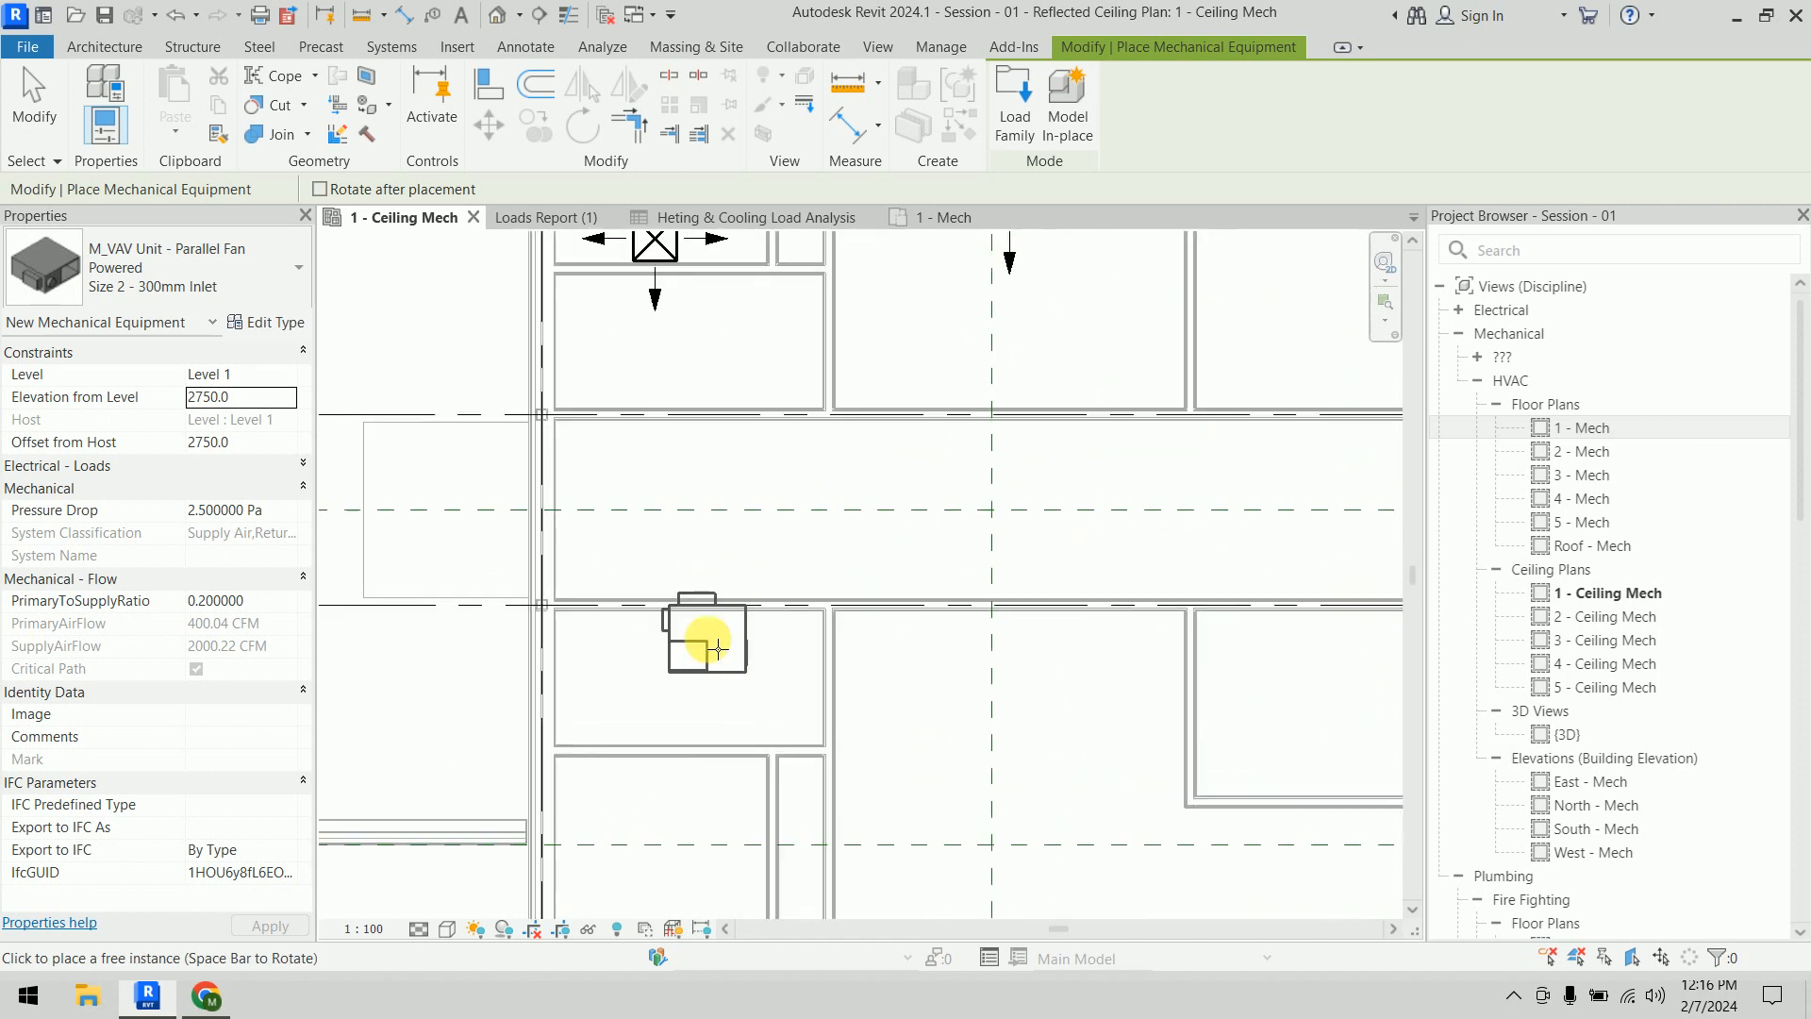
{"action": "scroll", "coordinate": [726, 580], "scroll_direction": "down", "scroll_amount": 2}
{"action": "middle_click_drag", "start_coordinate": [727, 576], "coordinate": [700, 672]}
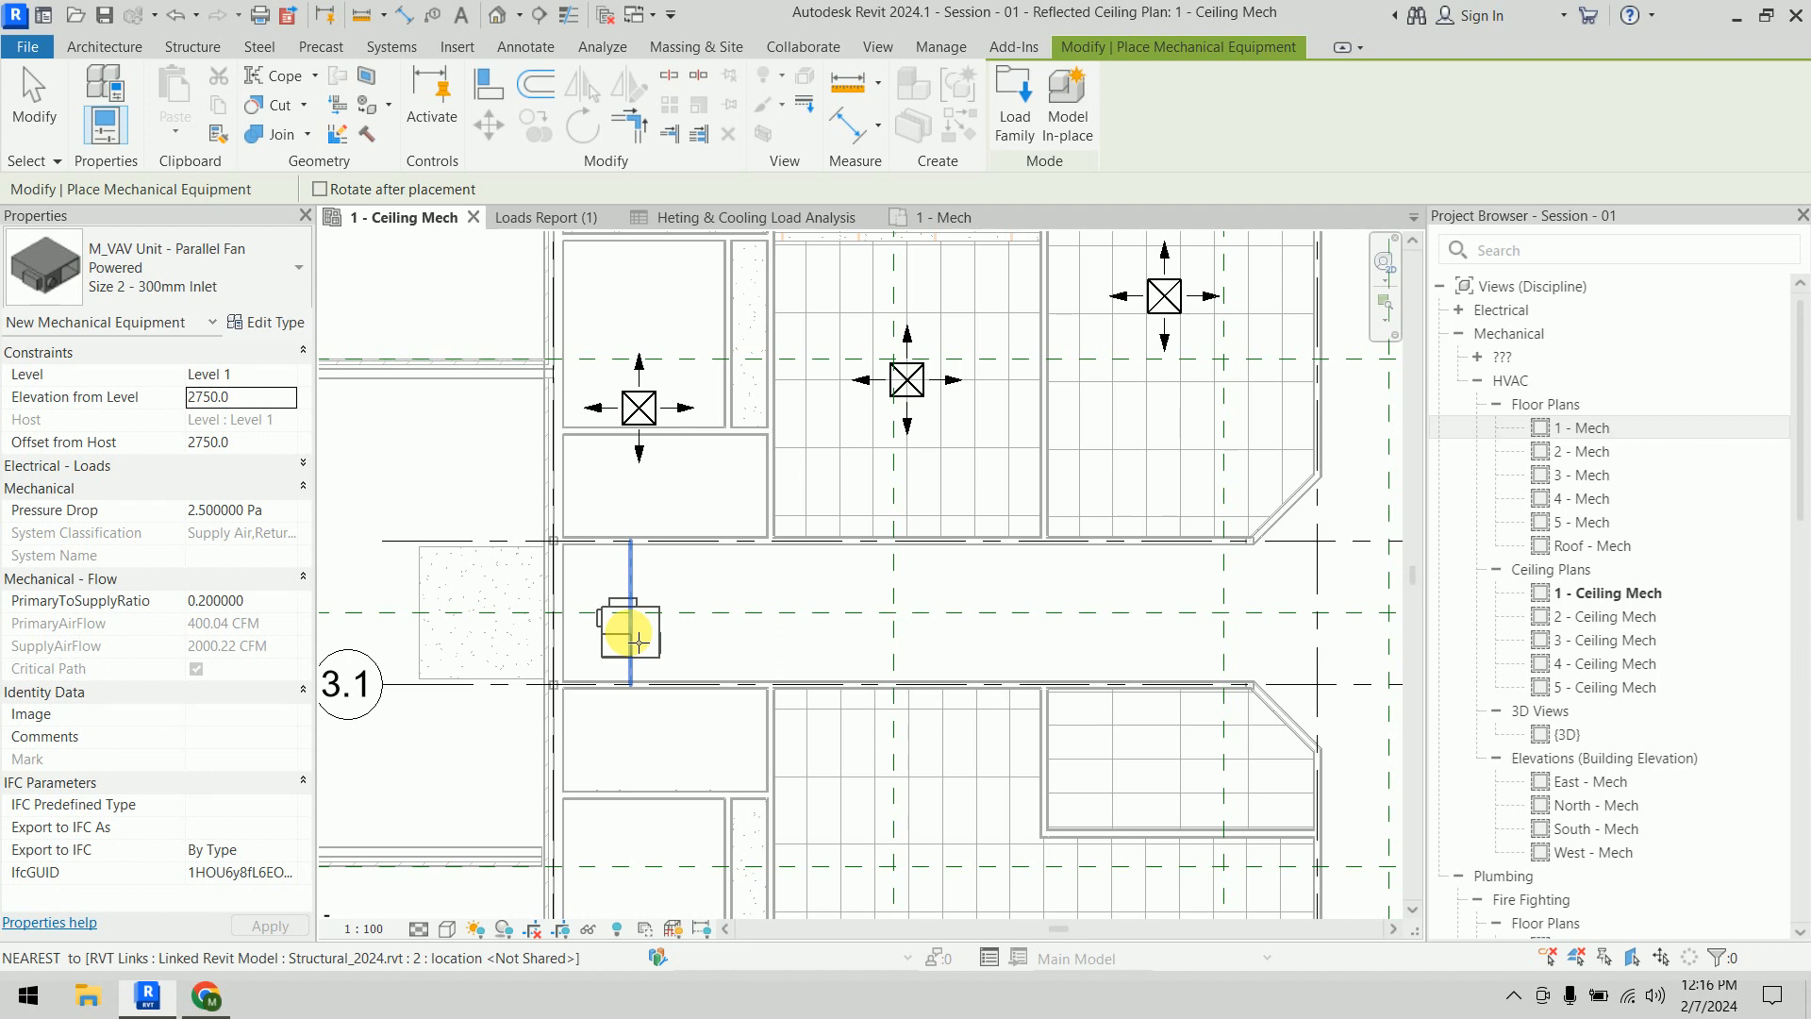
{"action": "scroll", "coordinate": [639, 641], "scroll_direction": "up", "scroll_amount": 5}
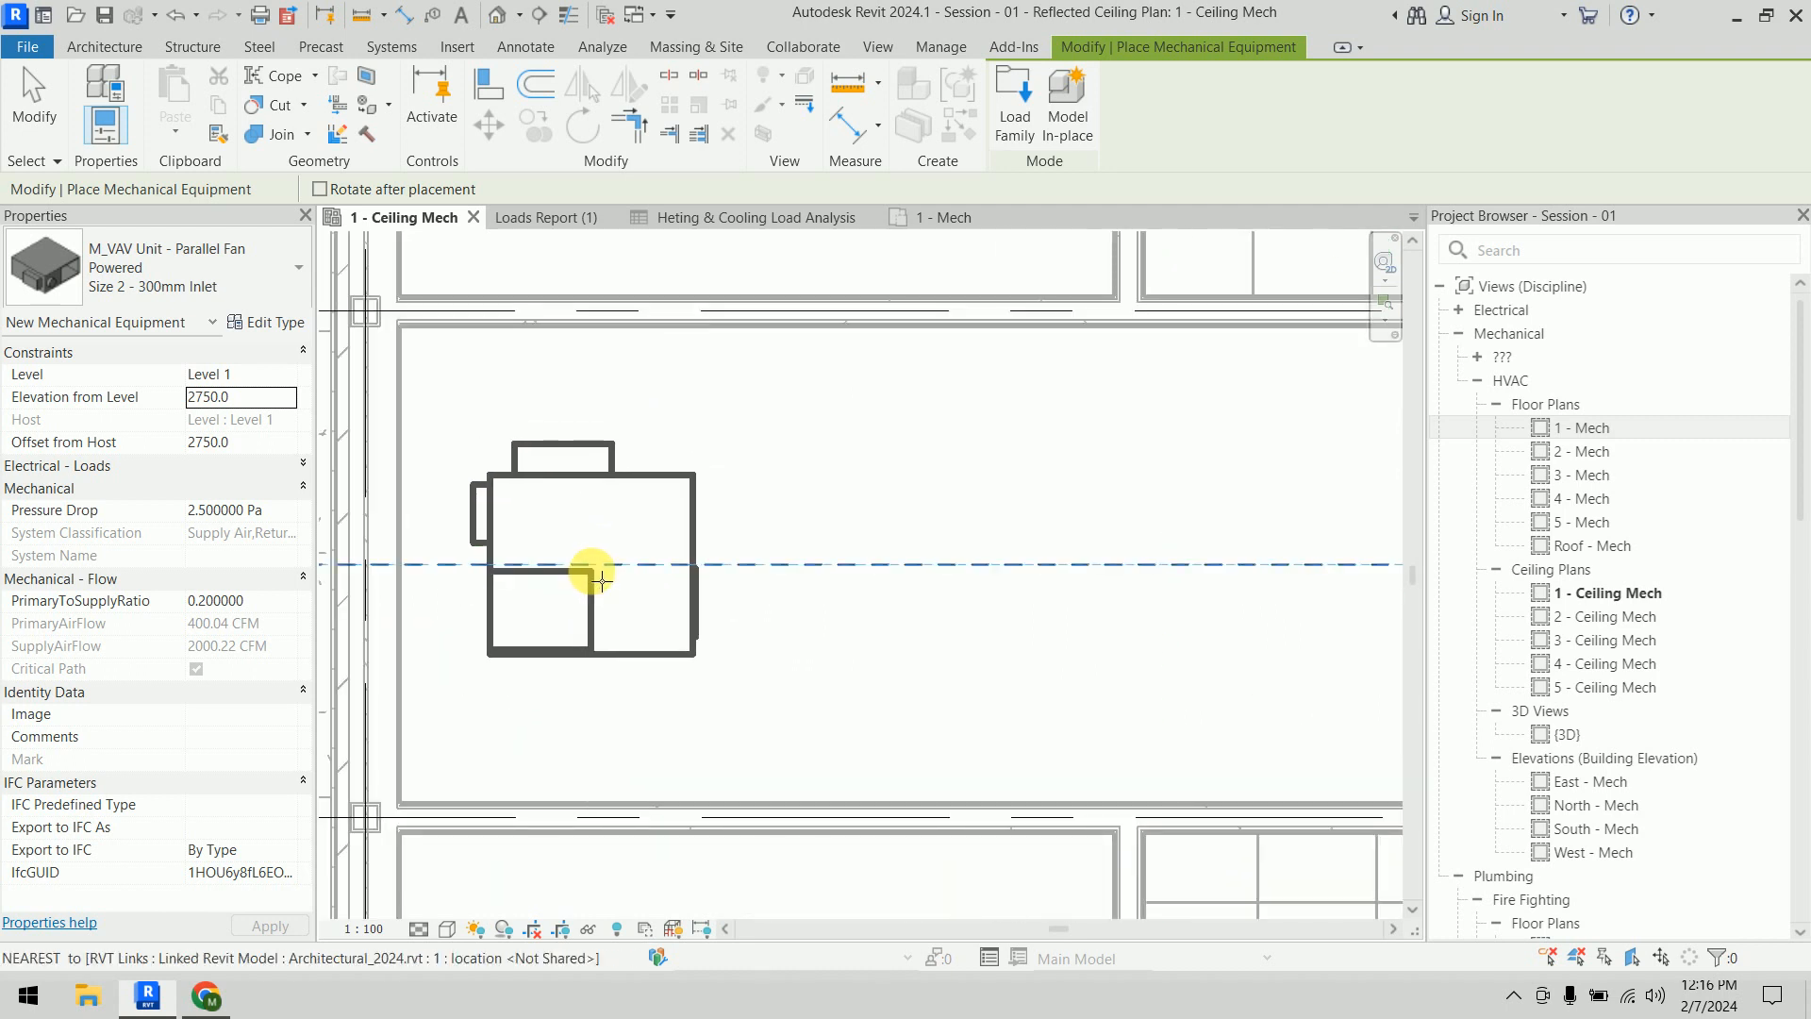
{"action": "left_click", "coordinate": [601, 580]}
{"action": "scroll", "coordinate": [780, 638], "scroll_direction": "down", "scroll_amount": 3}
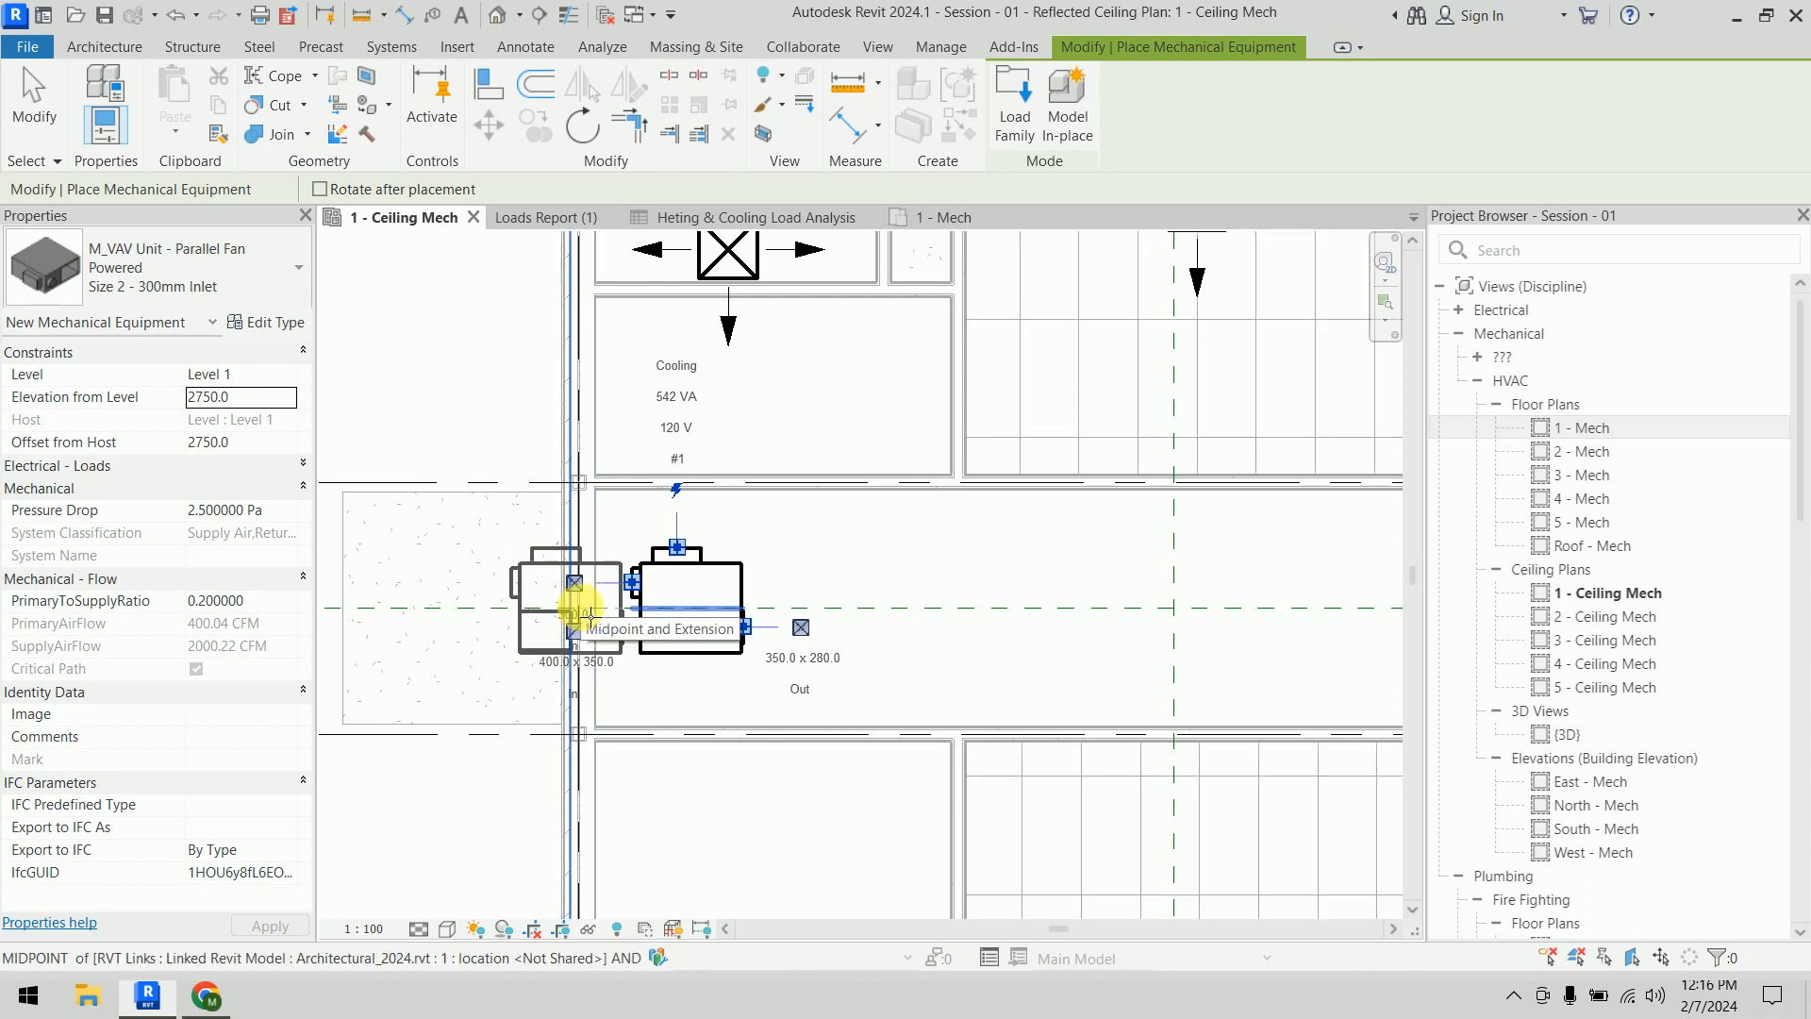
{"action": "scroll", "coordinate": [917, 622], "scroll_direction": "down", "scroll_amount": 5}
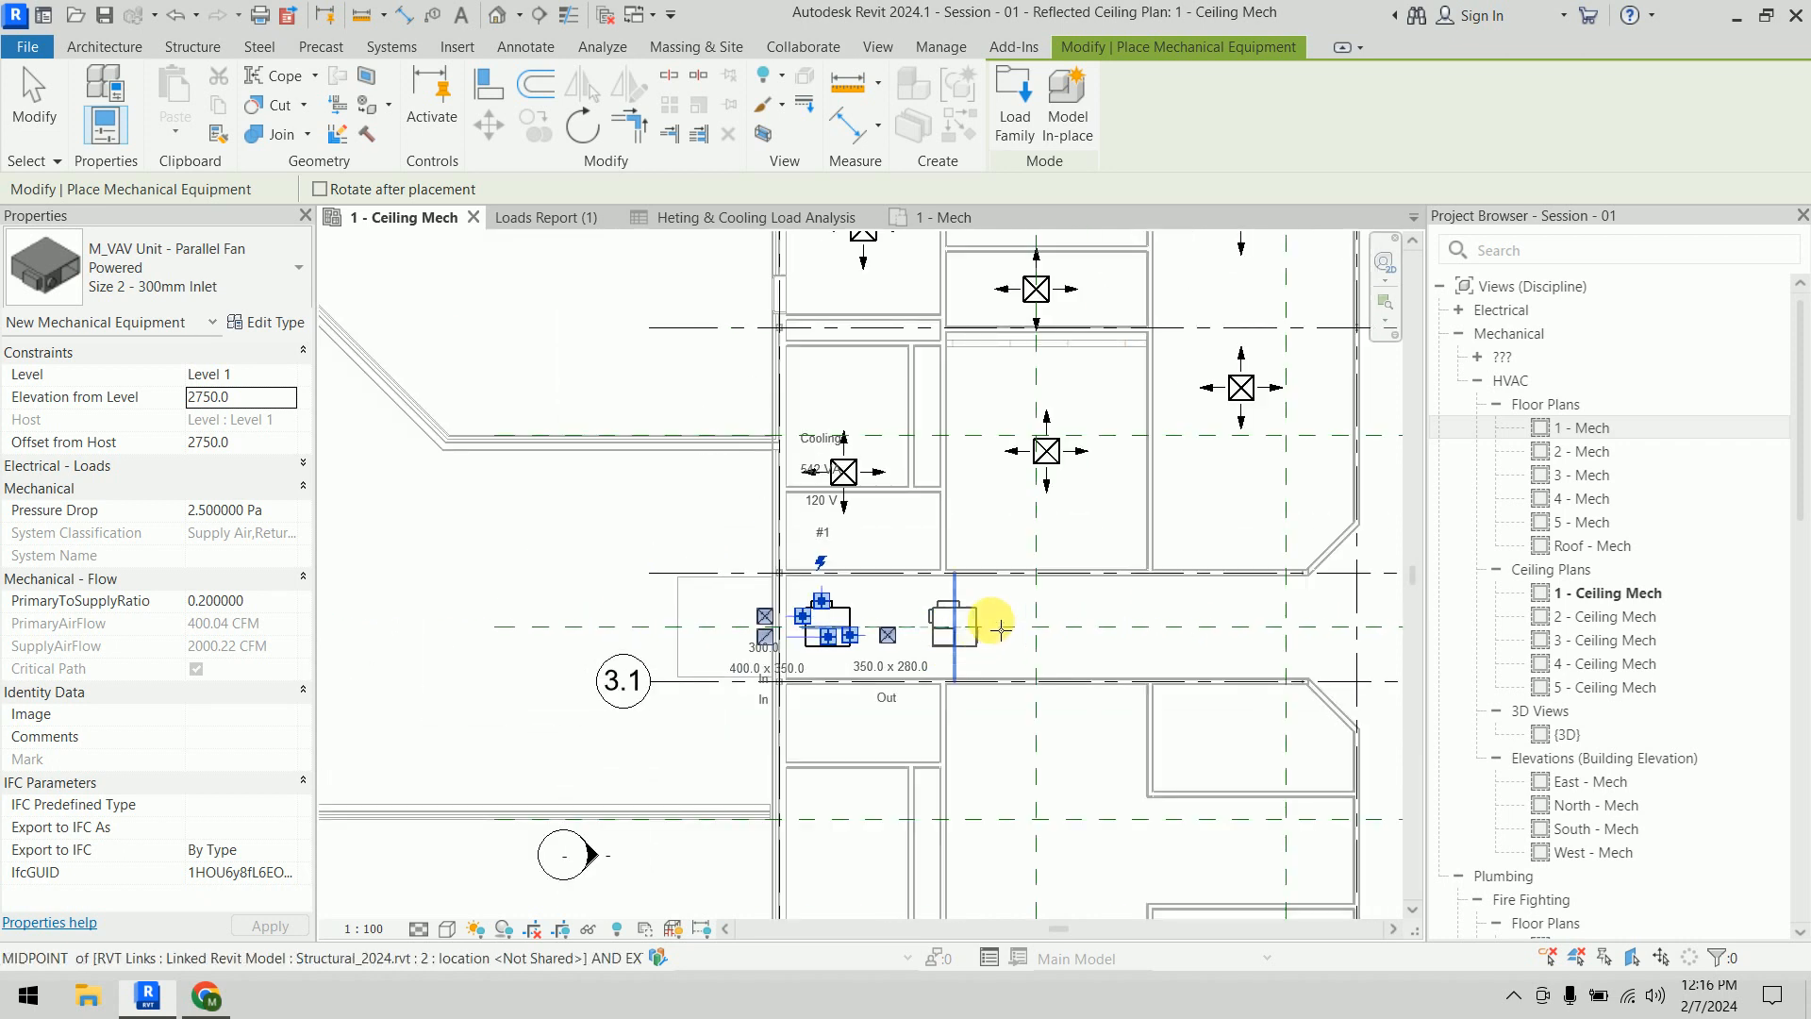
{"action": "middle_click_drag", "start_coordinate": [883, 693], "coordinate": [780, 687]}
{"action": "key", "text": "Escape"}
{"action": "key", "text": "Escape"}
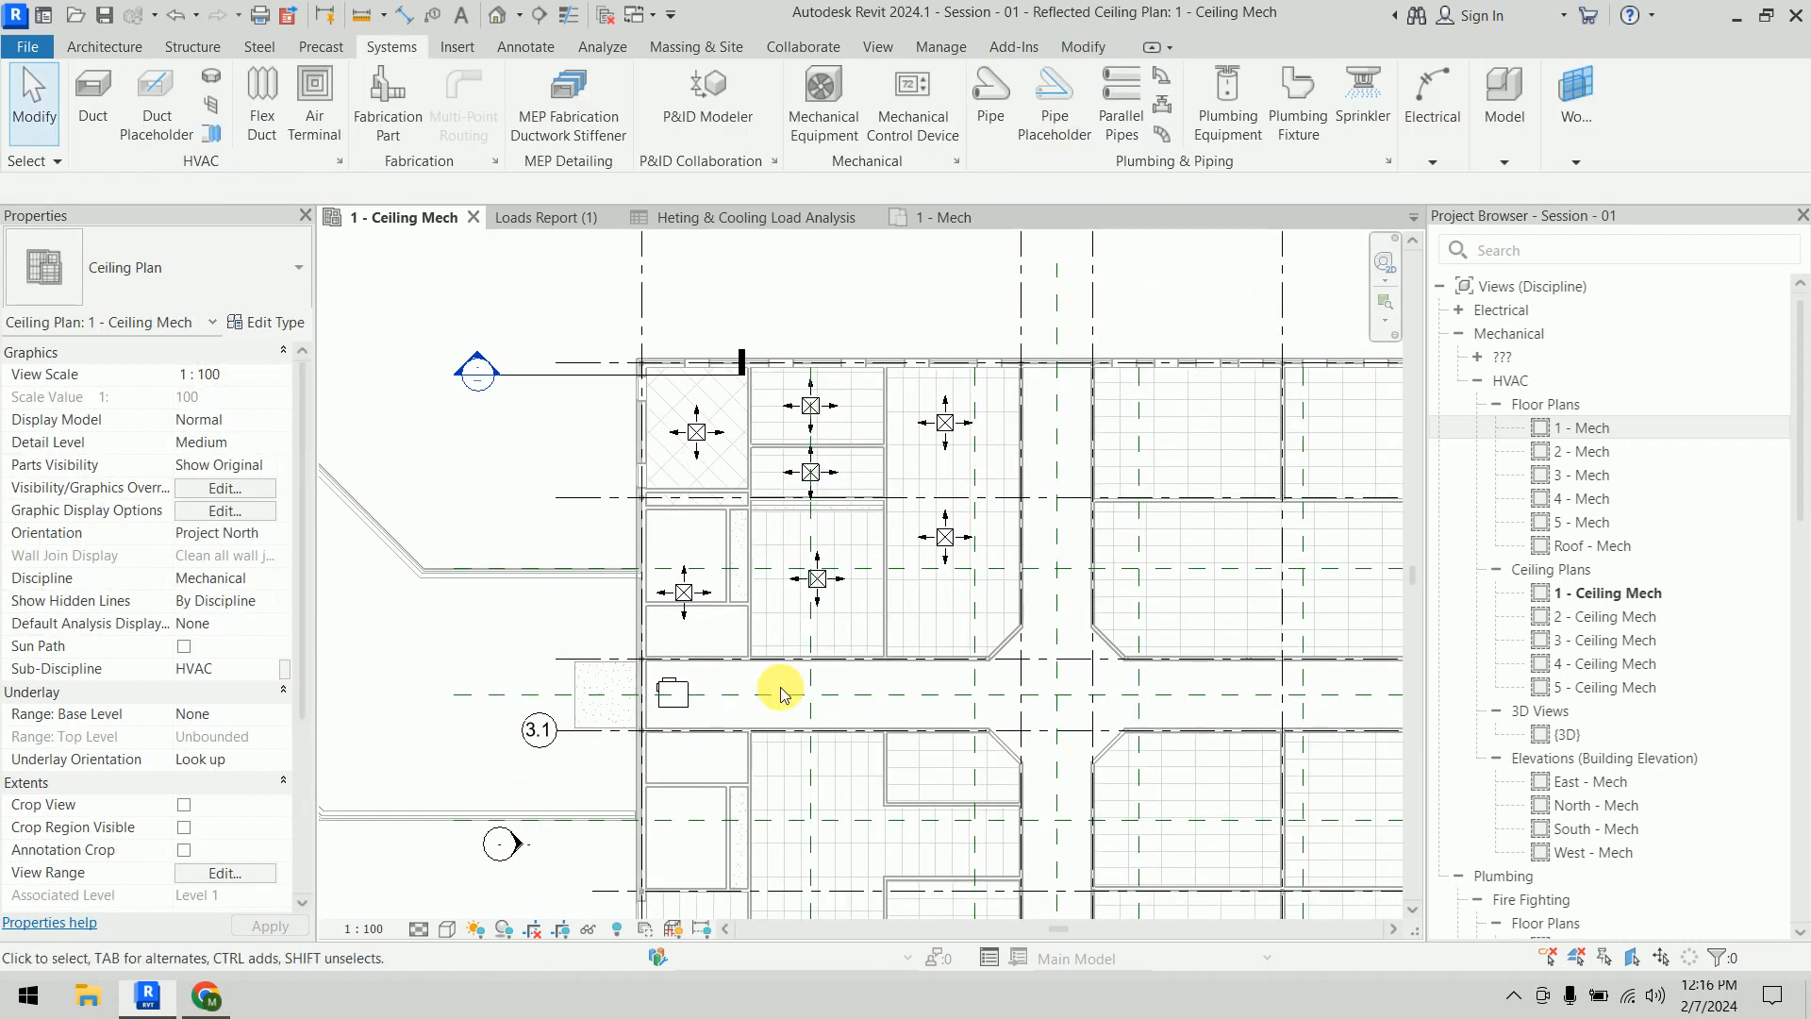
Inspect the corridor VAV unit's connectors and their placement relative to the diffusers in the surrounding rooms
{"action": "left_click", "coordinate": [665, 700]}
{"action": "scroll", "coordinate": [660, 736], "scroll_direction": "up", "scroll_amount": 5}
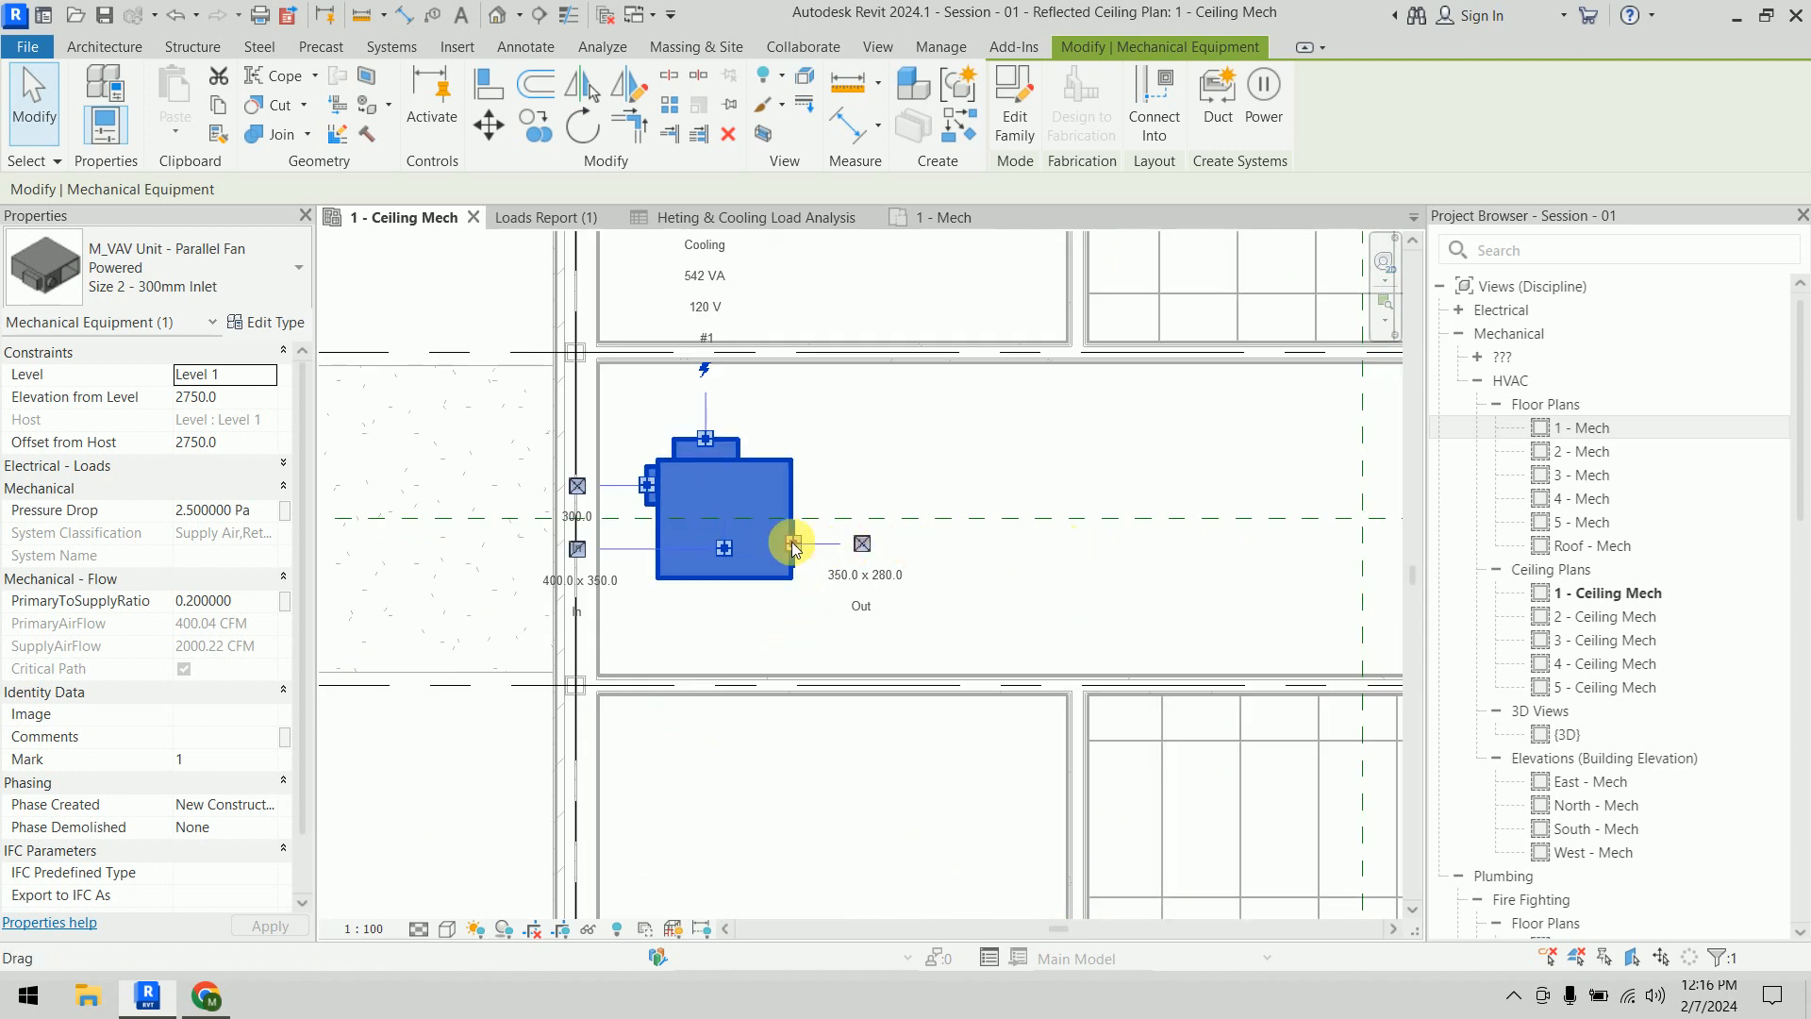
{"action": "scroll", "coordinate": [1183, 562], "scroll_direction": "down", "scroll_amount": 6}
{"action": "middle_click_drag", "start_coordinate": [911, 596], "coordinate": [424, 681]}
{"action": "scroll", "coordinate": [611, 617], "scroll_direction": "down", "scroll_amount": 1}
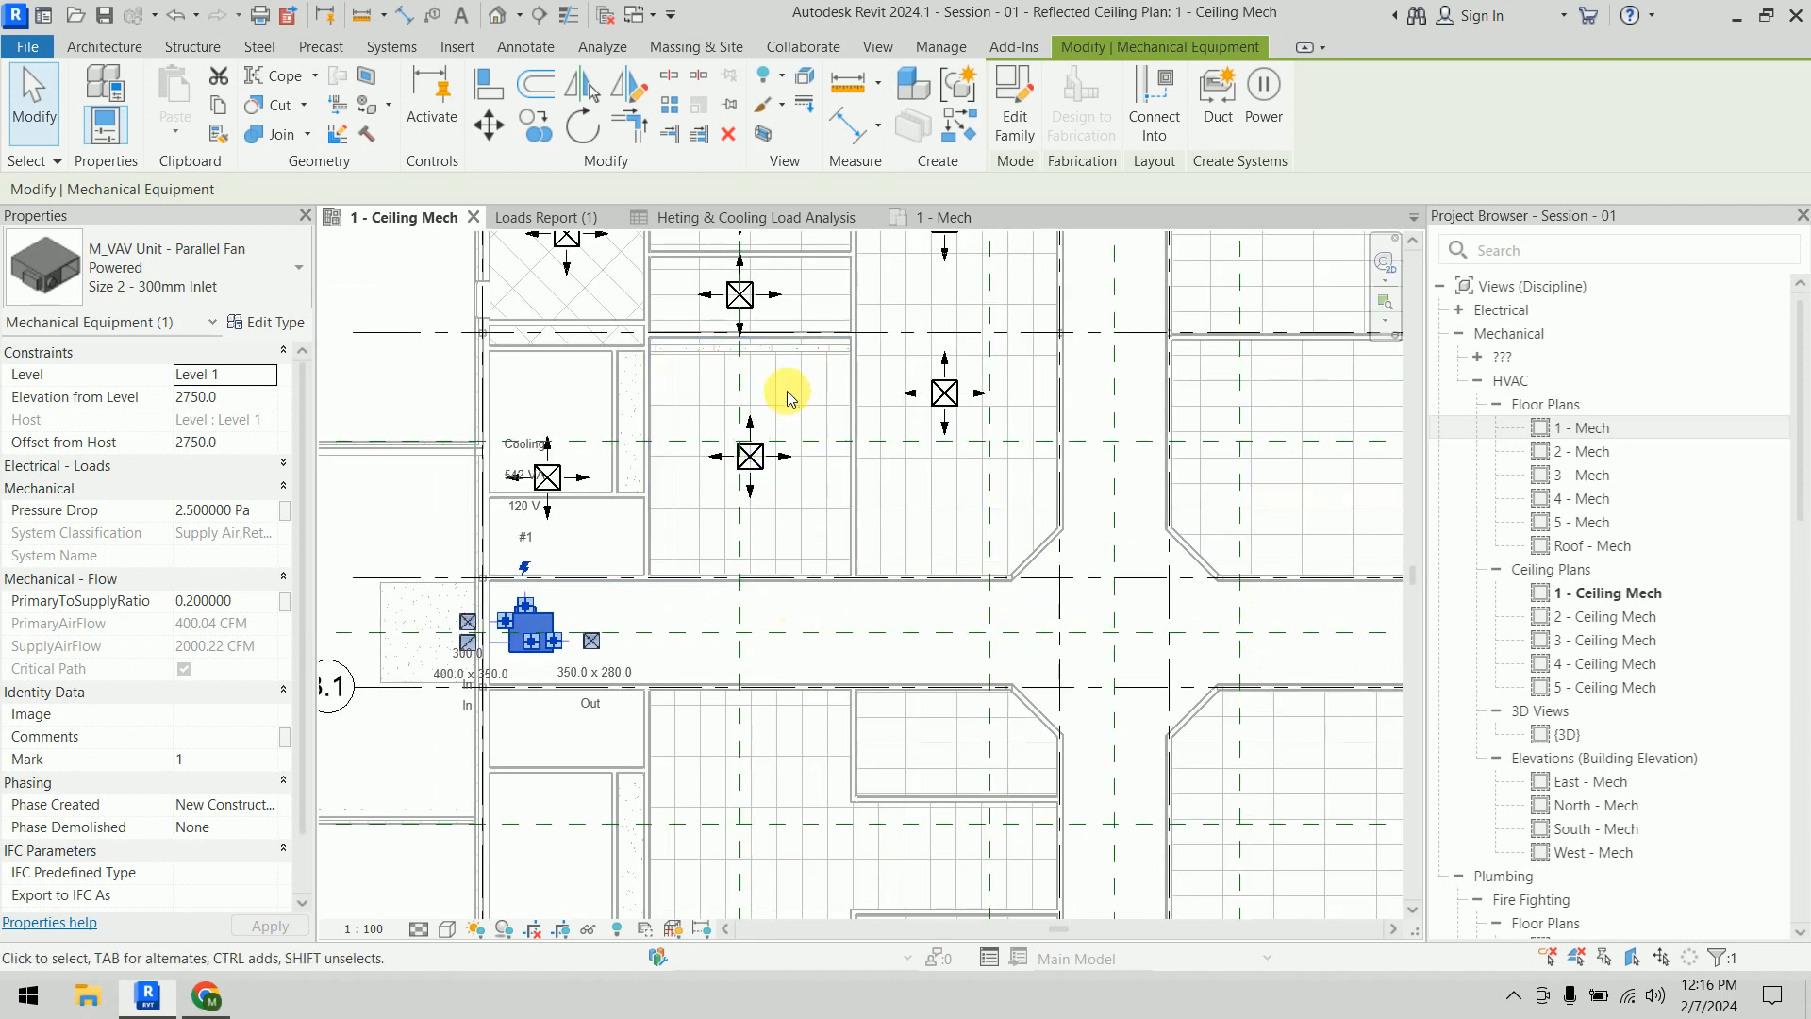
{"action": "scroll", "coordinate": [471, 693], "scroll_direction": "up", "scroll_amount": 5}
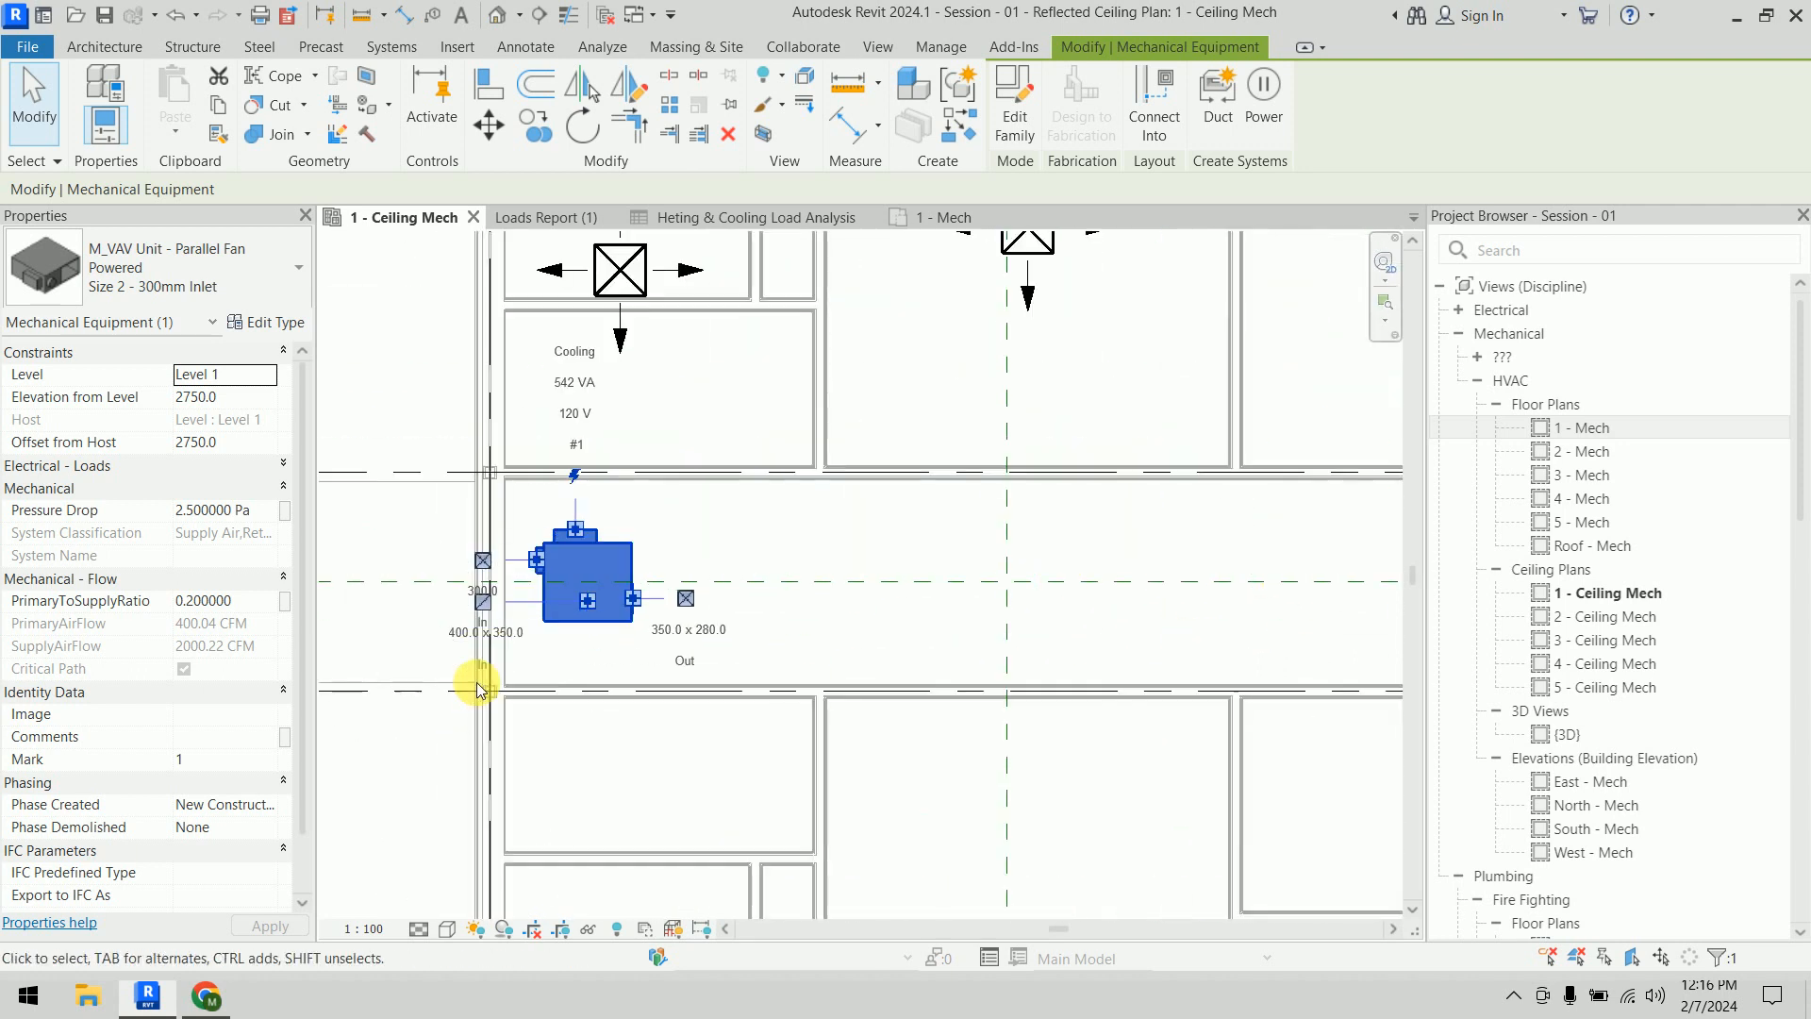
{"action": "key", "text": "Escape"}
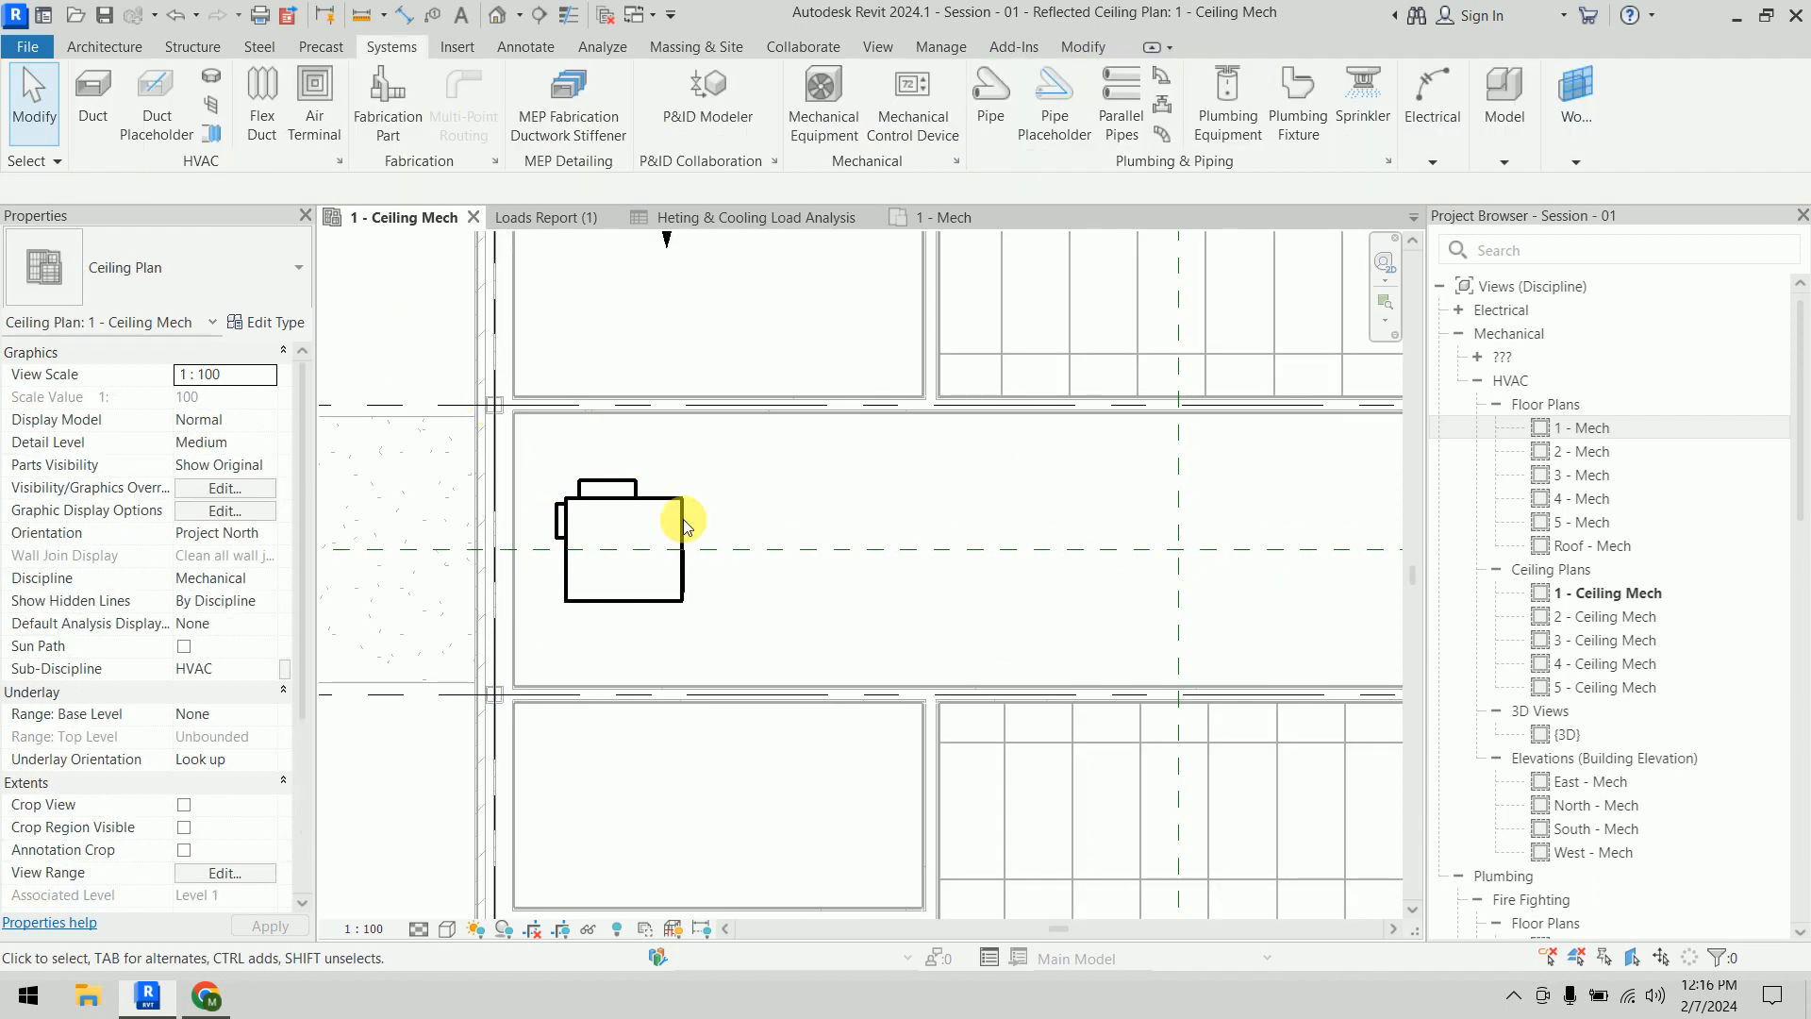
{"action": "left_click", "coordinate": [674, 609]}
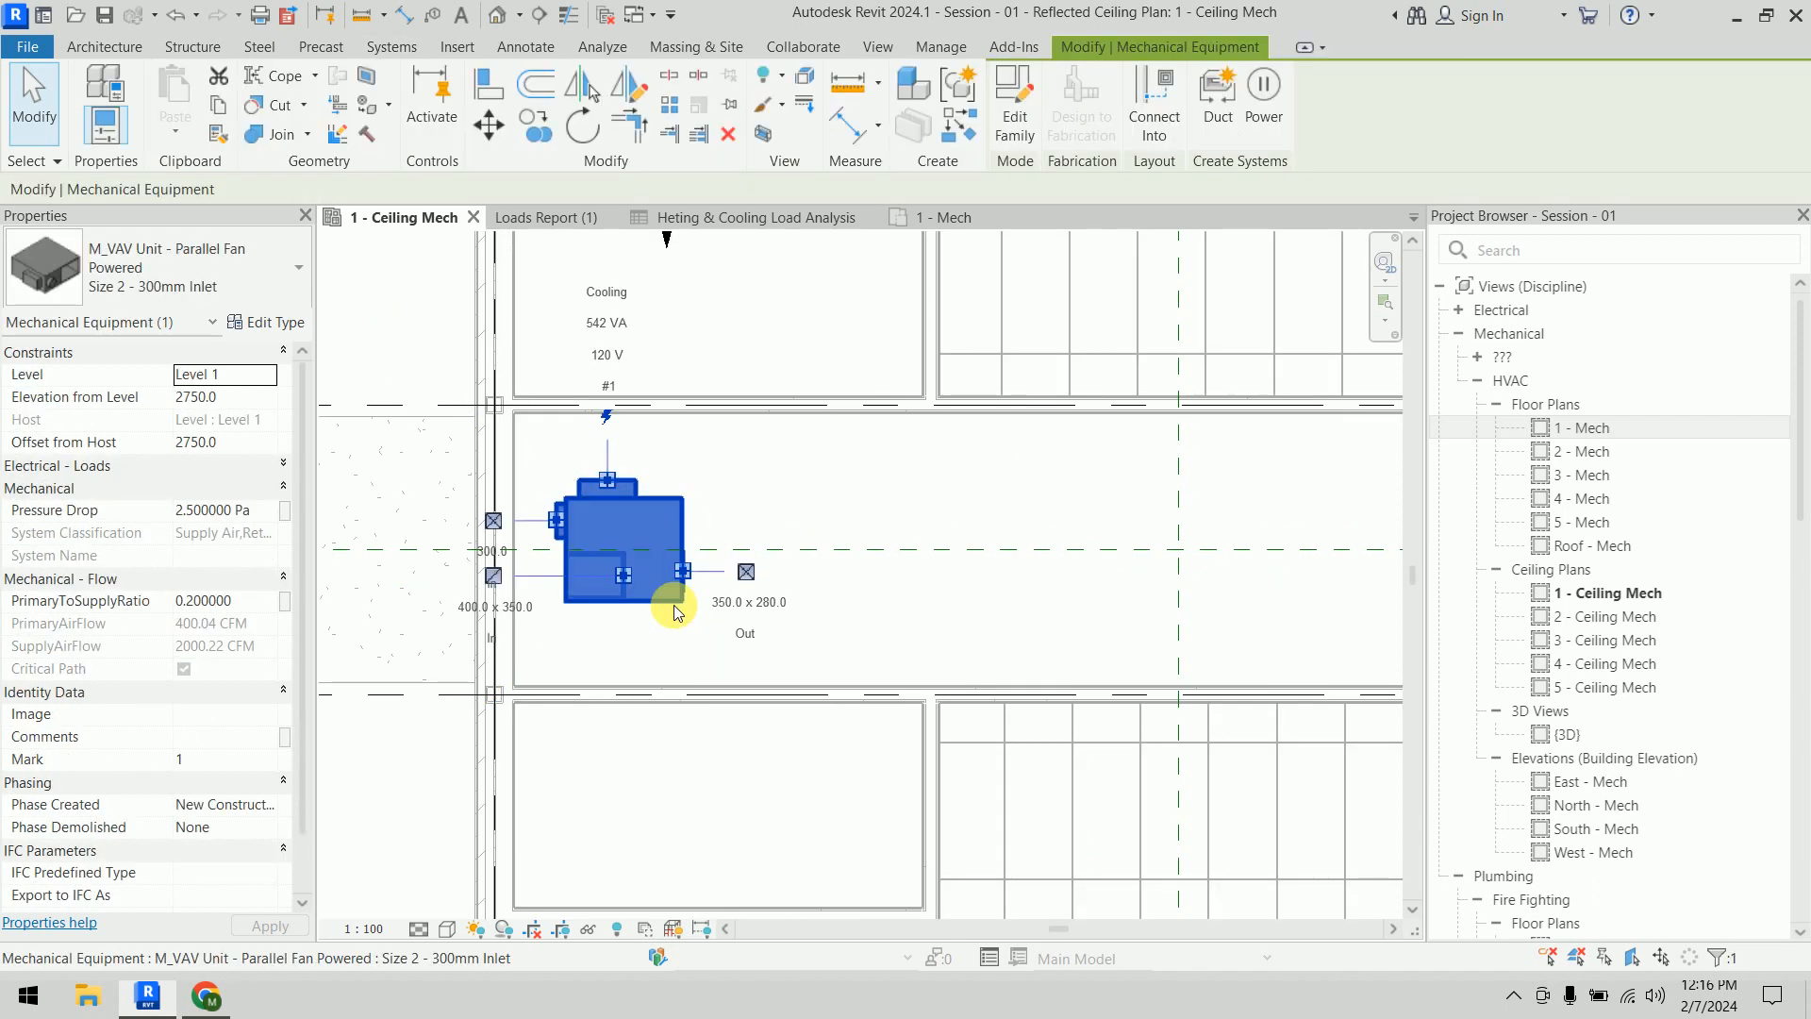
{"action": "left_click", "coordinate": [745, 573]}
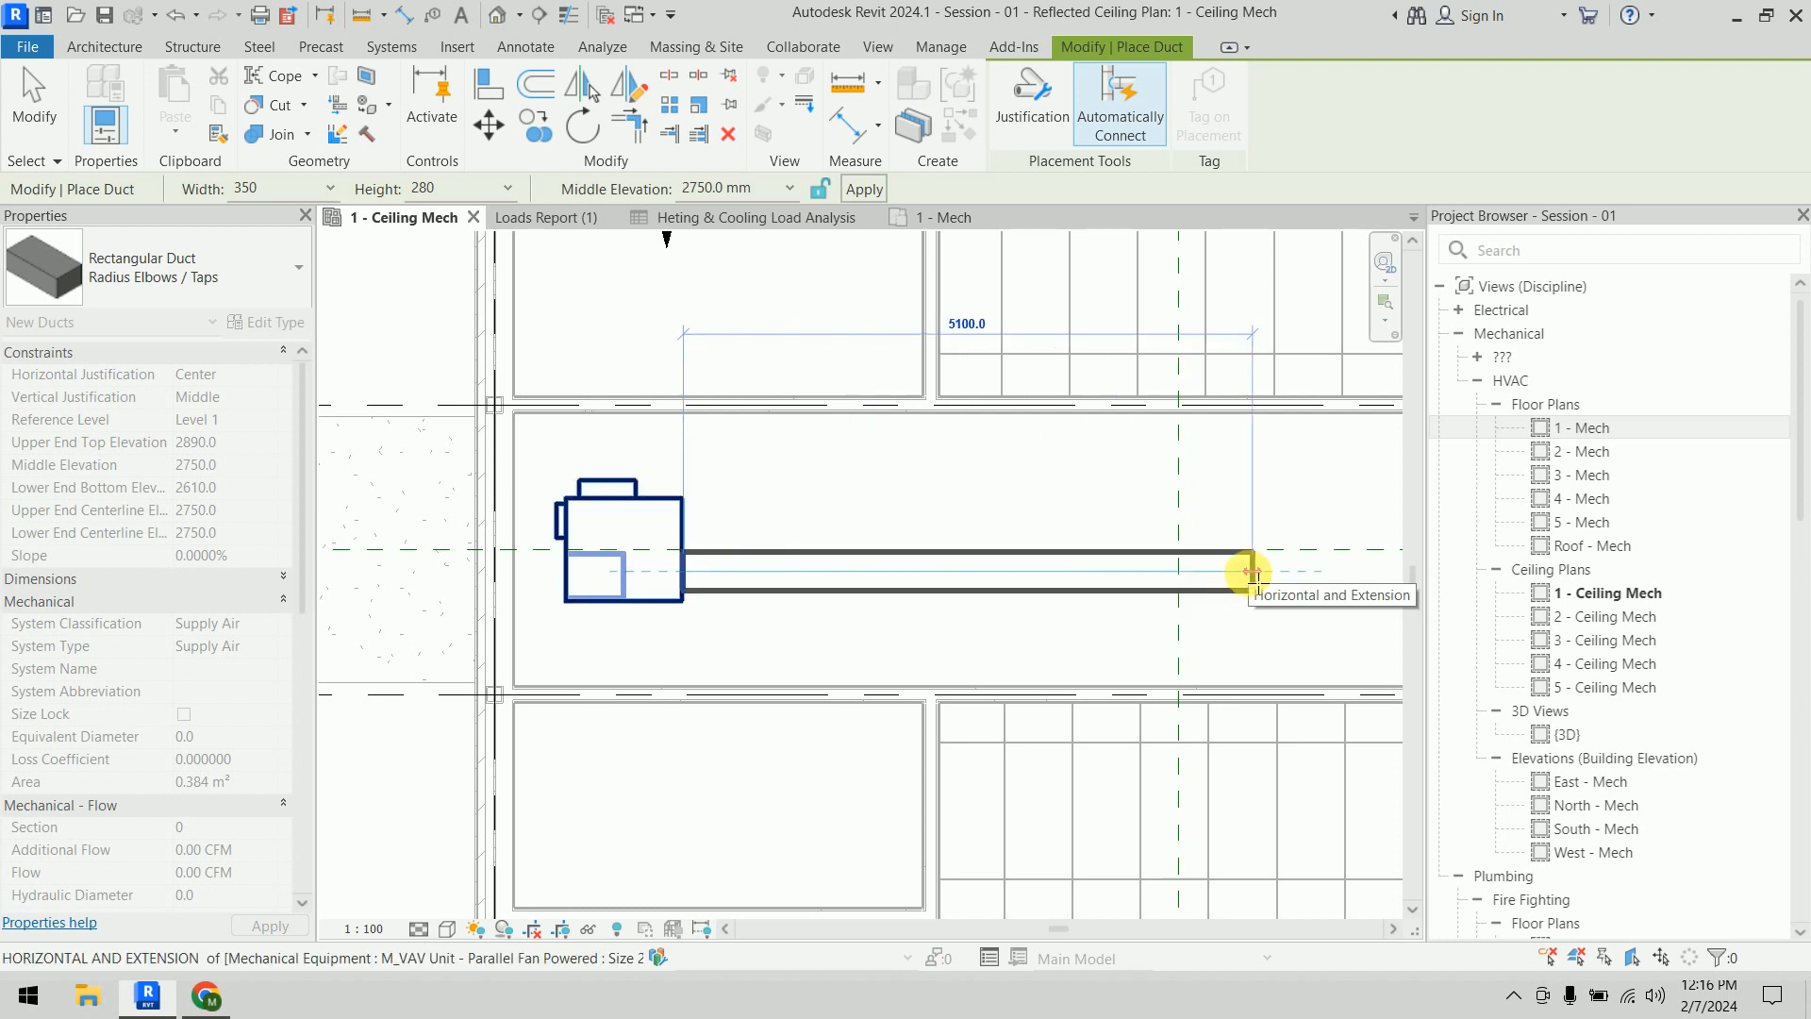
{"action": "scroll", "coordinate": [1252, 572], "scroll_direction": "down", "scroll_amount": 8}
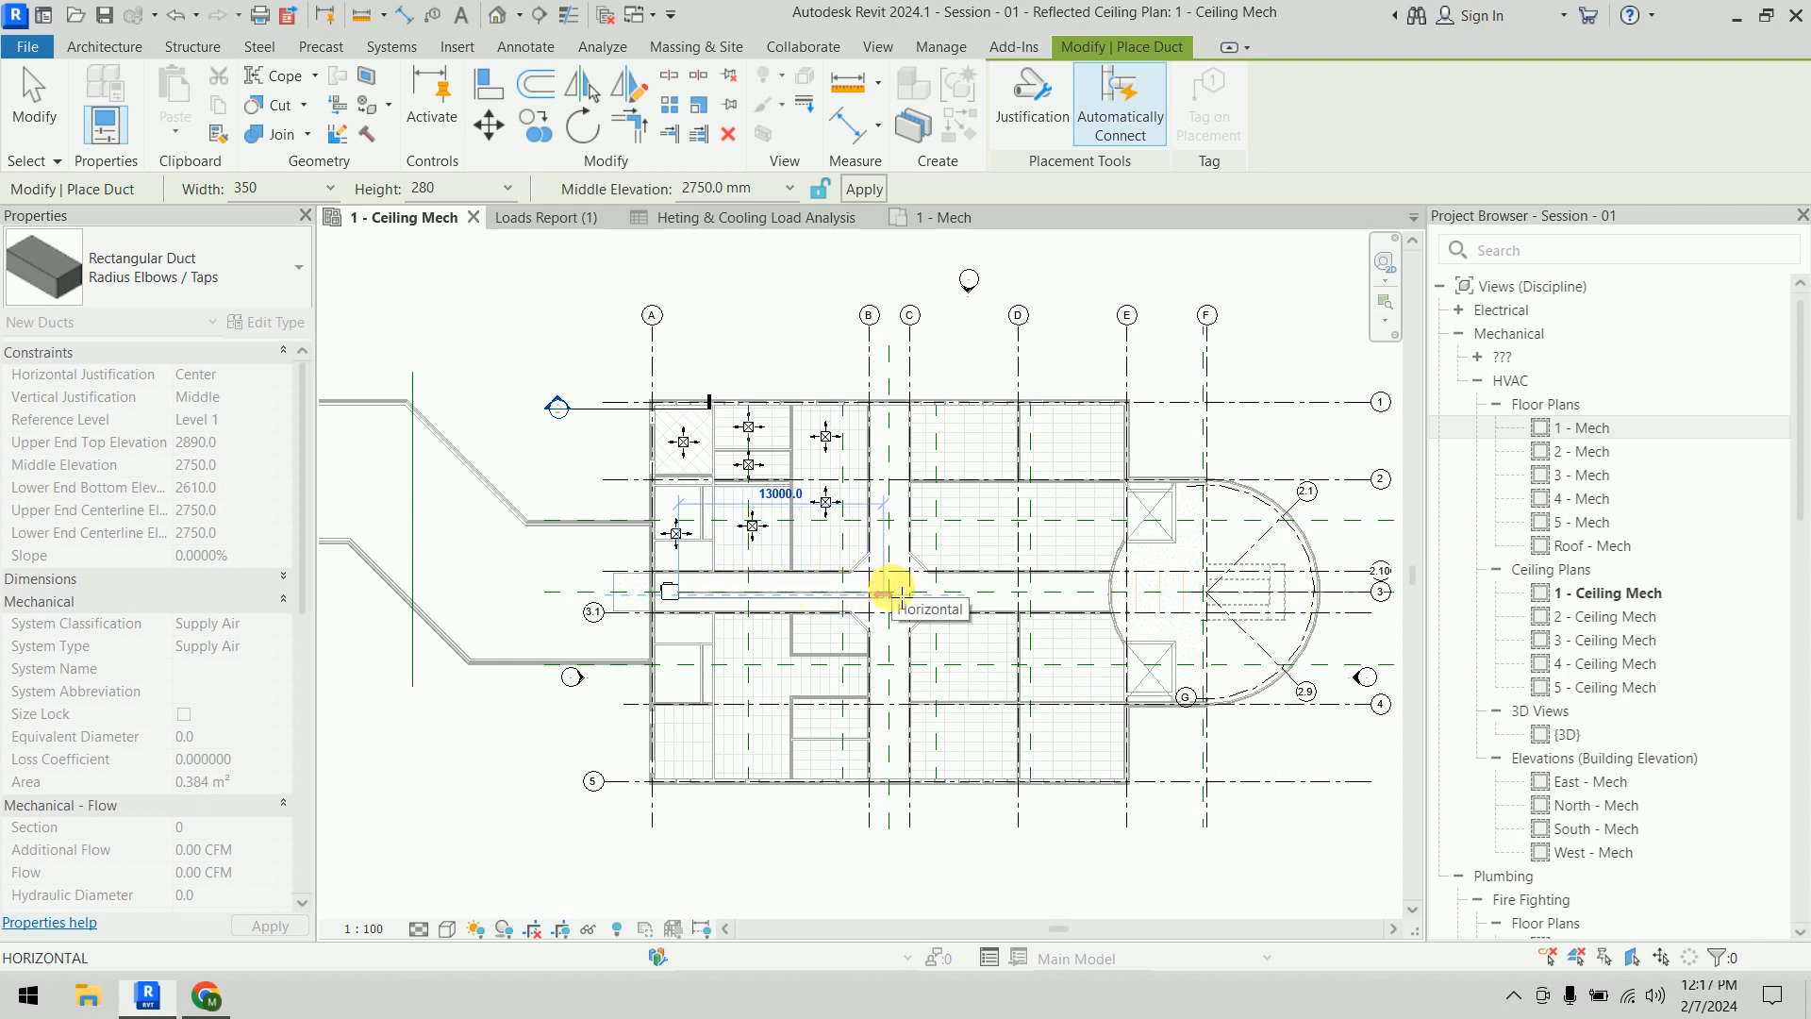
{"action": "key", "text": "Escape"}
{"action": "key", "text": "Escape"}
Create a Supply Air duct system from the diffuser in Office 101 and name it Mechanical Supply Air Q1 GF
{"action": "scroll", "coordinate": [893, 588], "scroll_direction": "down", "scroll_amount": 3}
{"action": "middle_click_drag", "start_coordinate": [956, 502], "coordinate": [752, 760]}
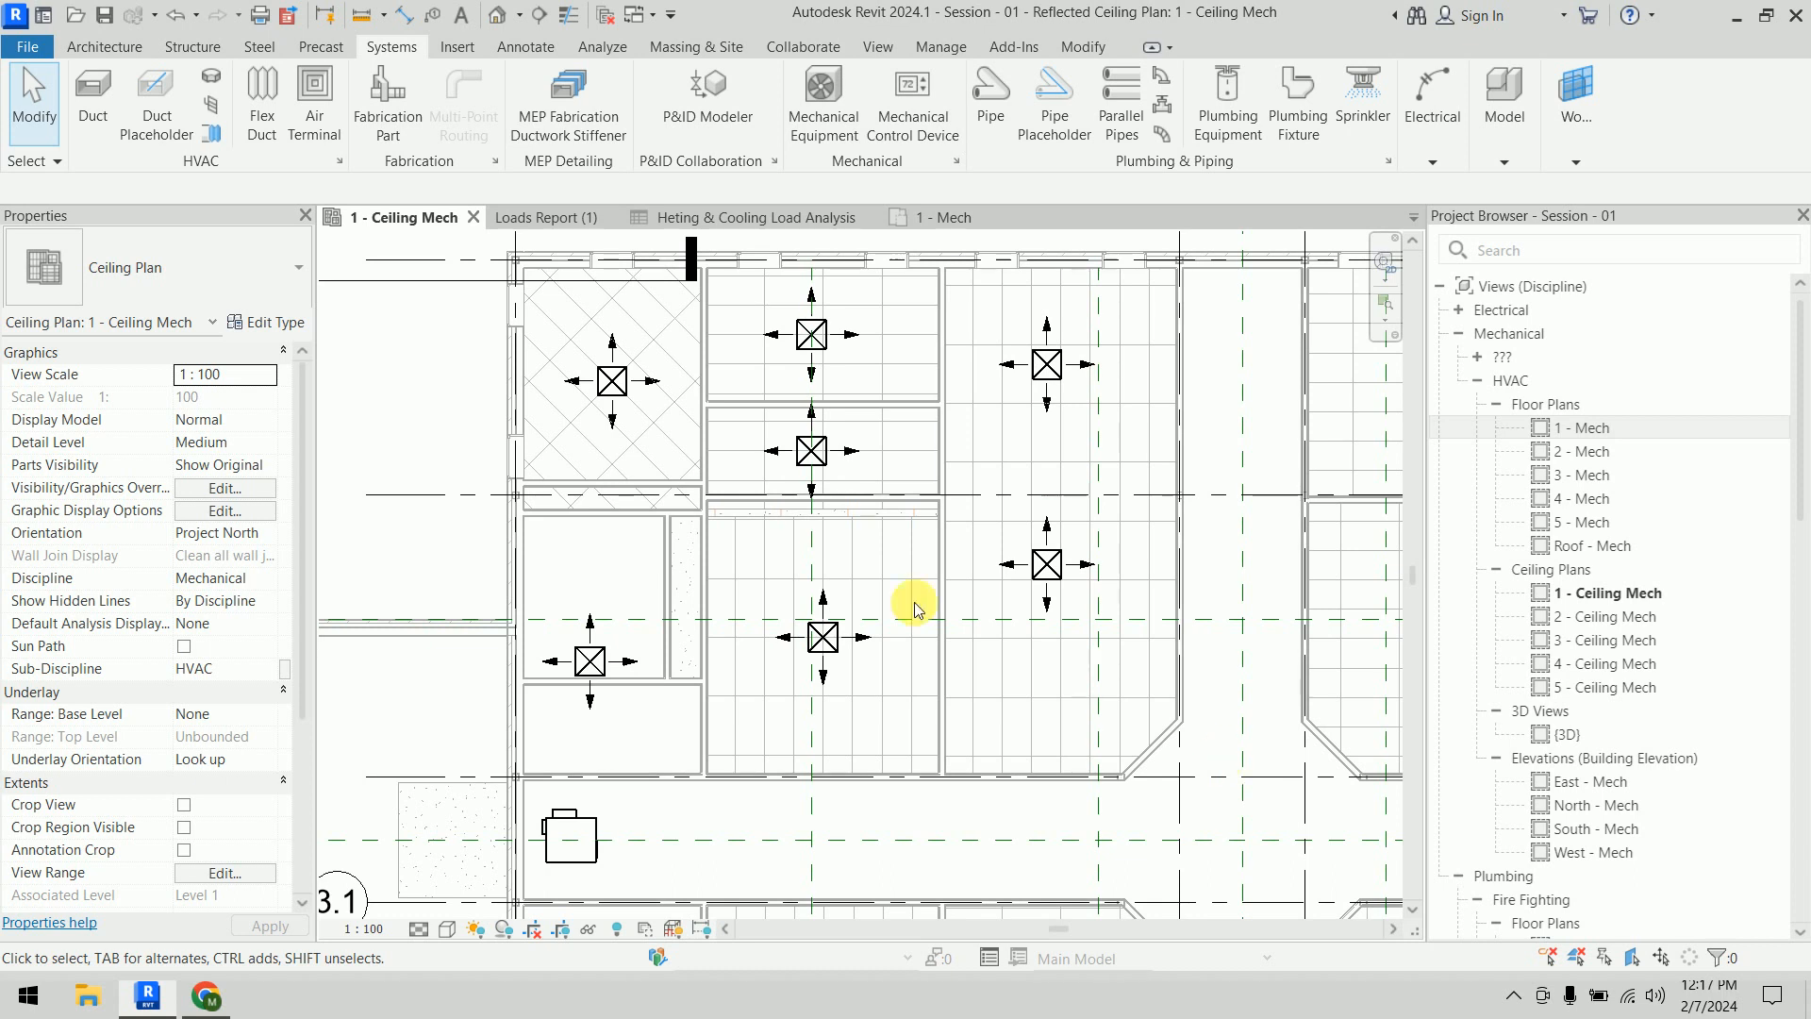
{"action": "left_click", "coordinate": [623, 407]}
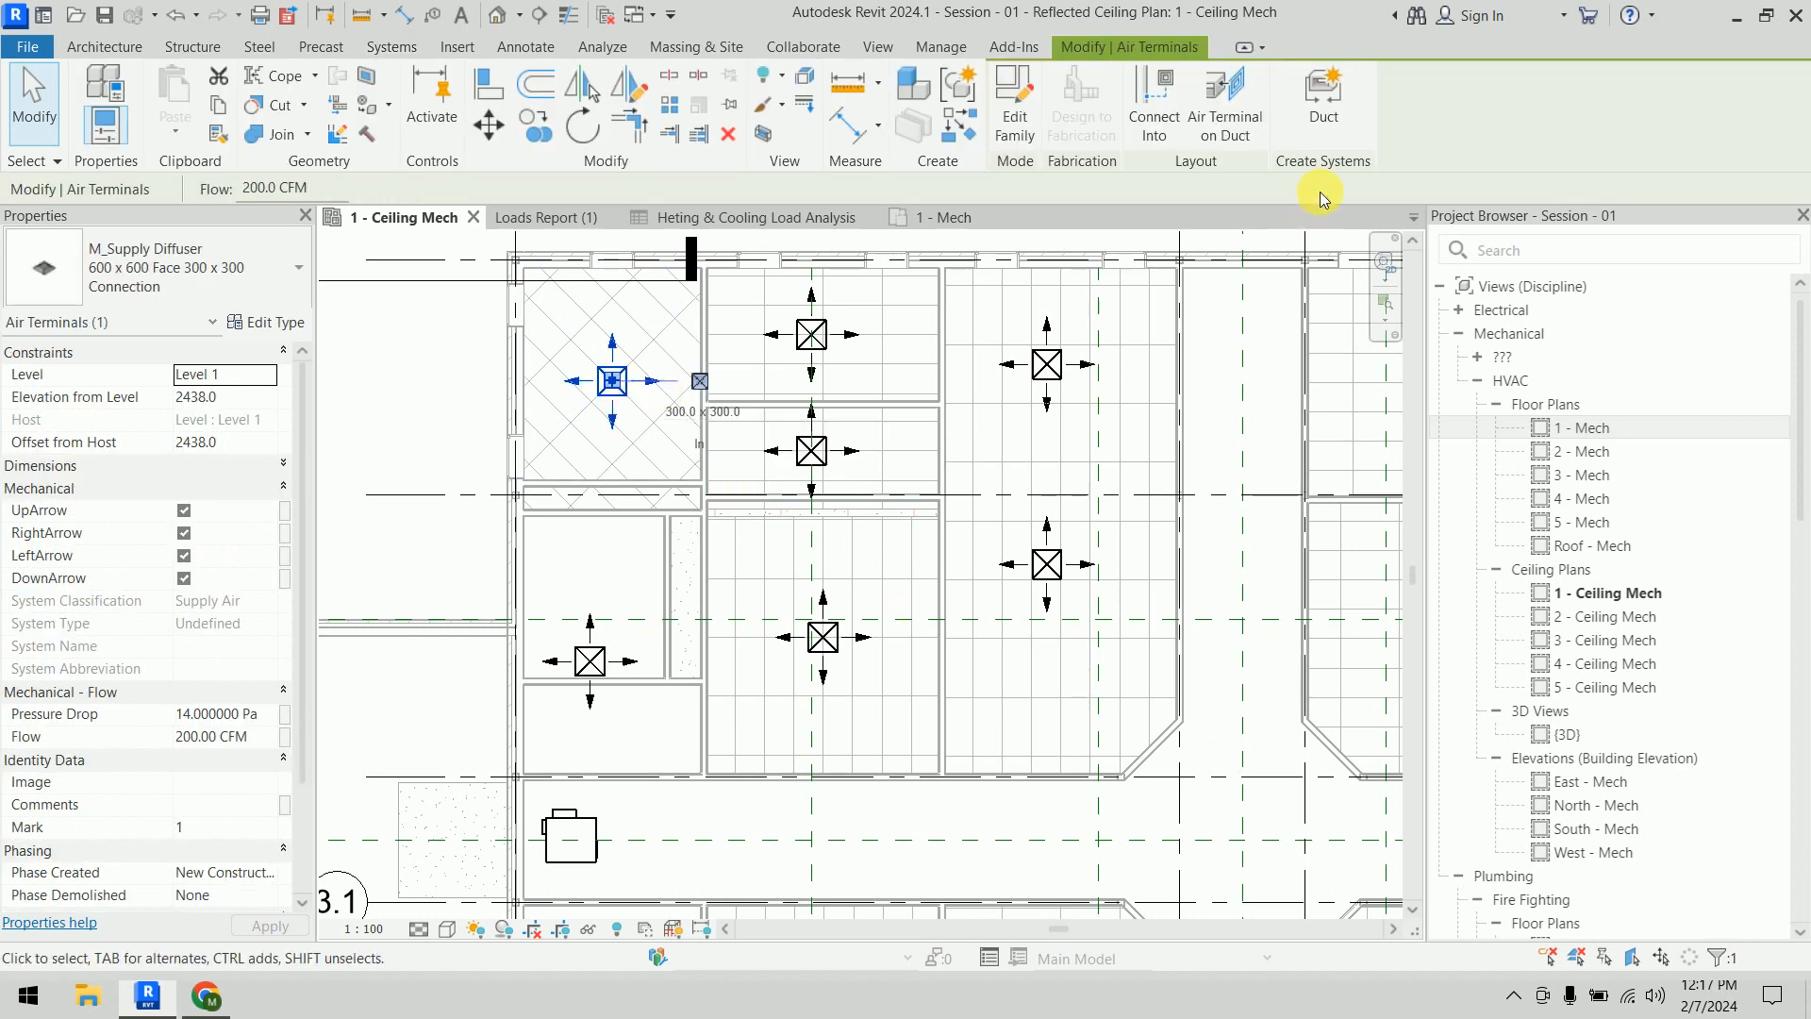
{"action": "left_click", "coordinate": [1326, 127]}
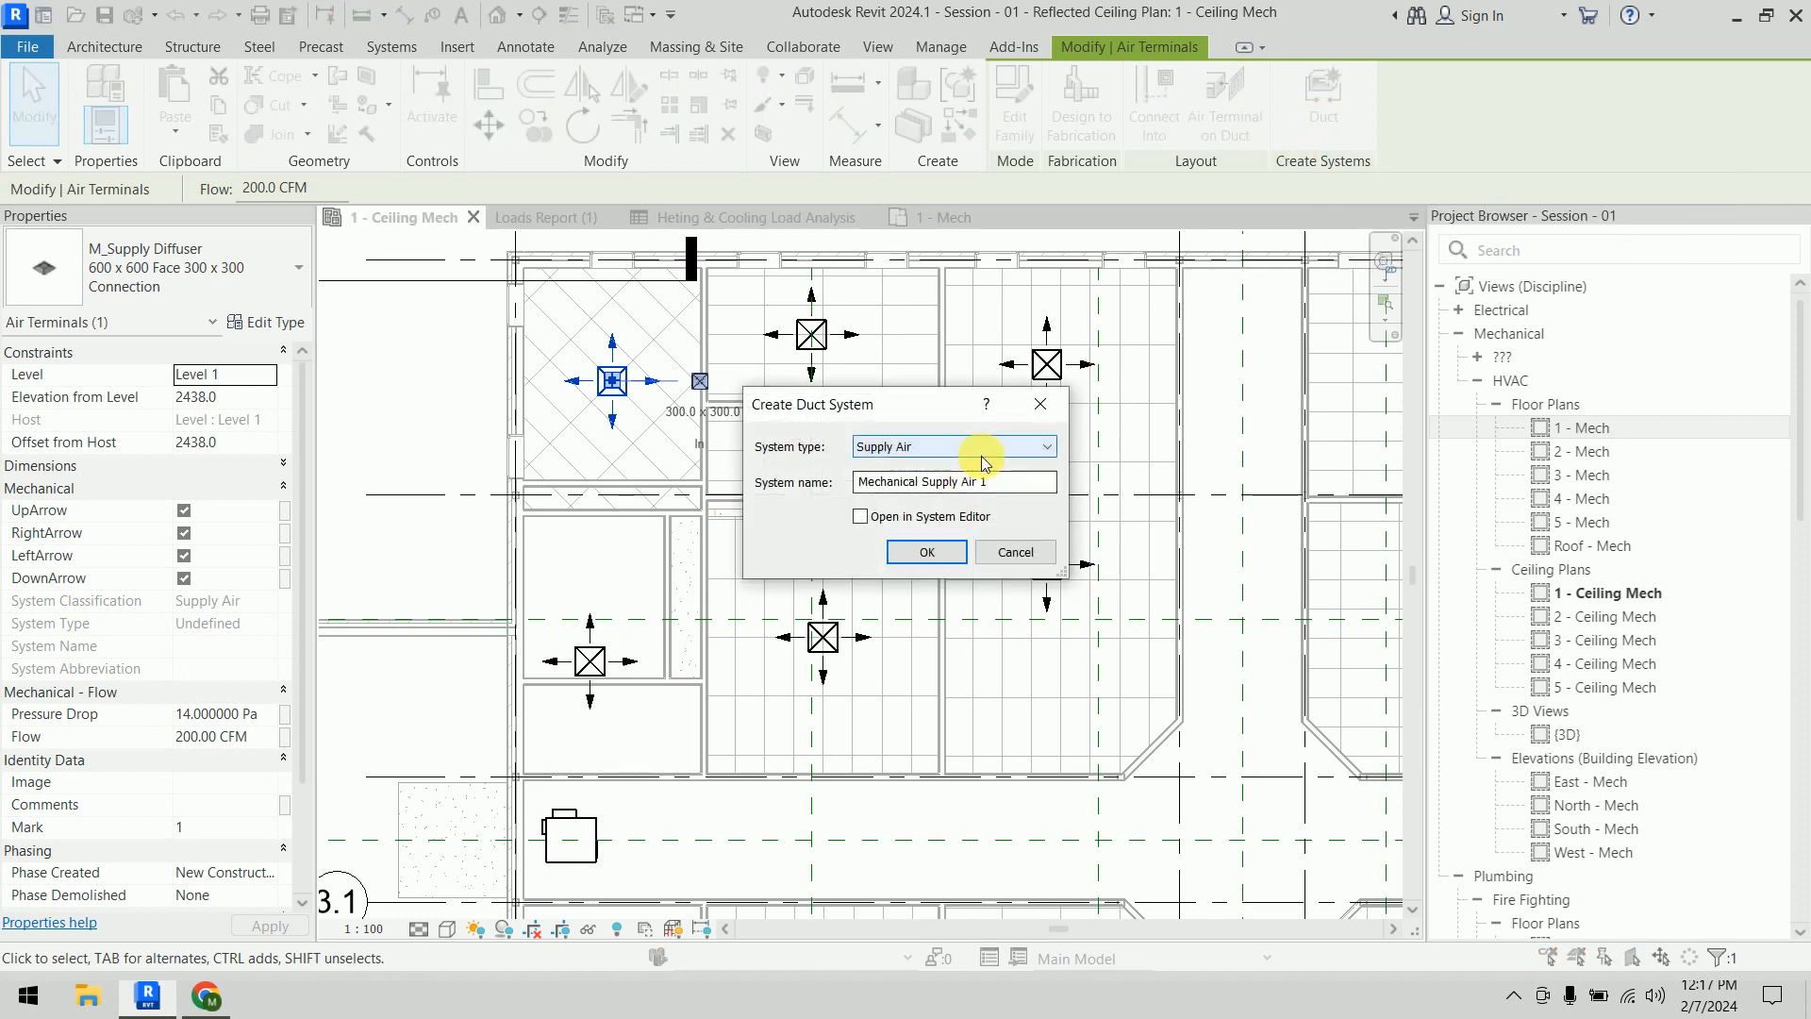
{"action": "left_click", "coordinate": [1014, 482]}
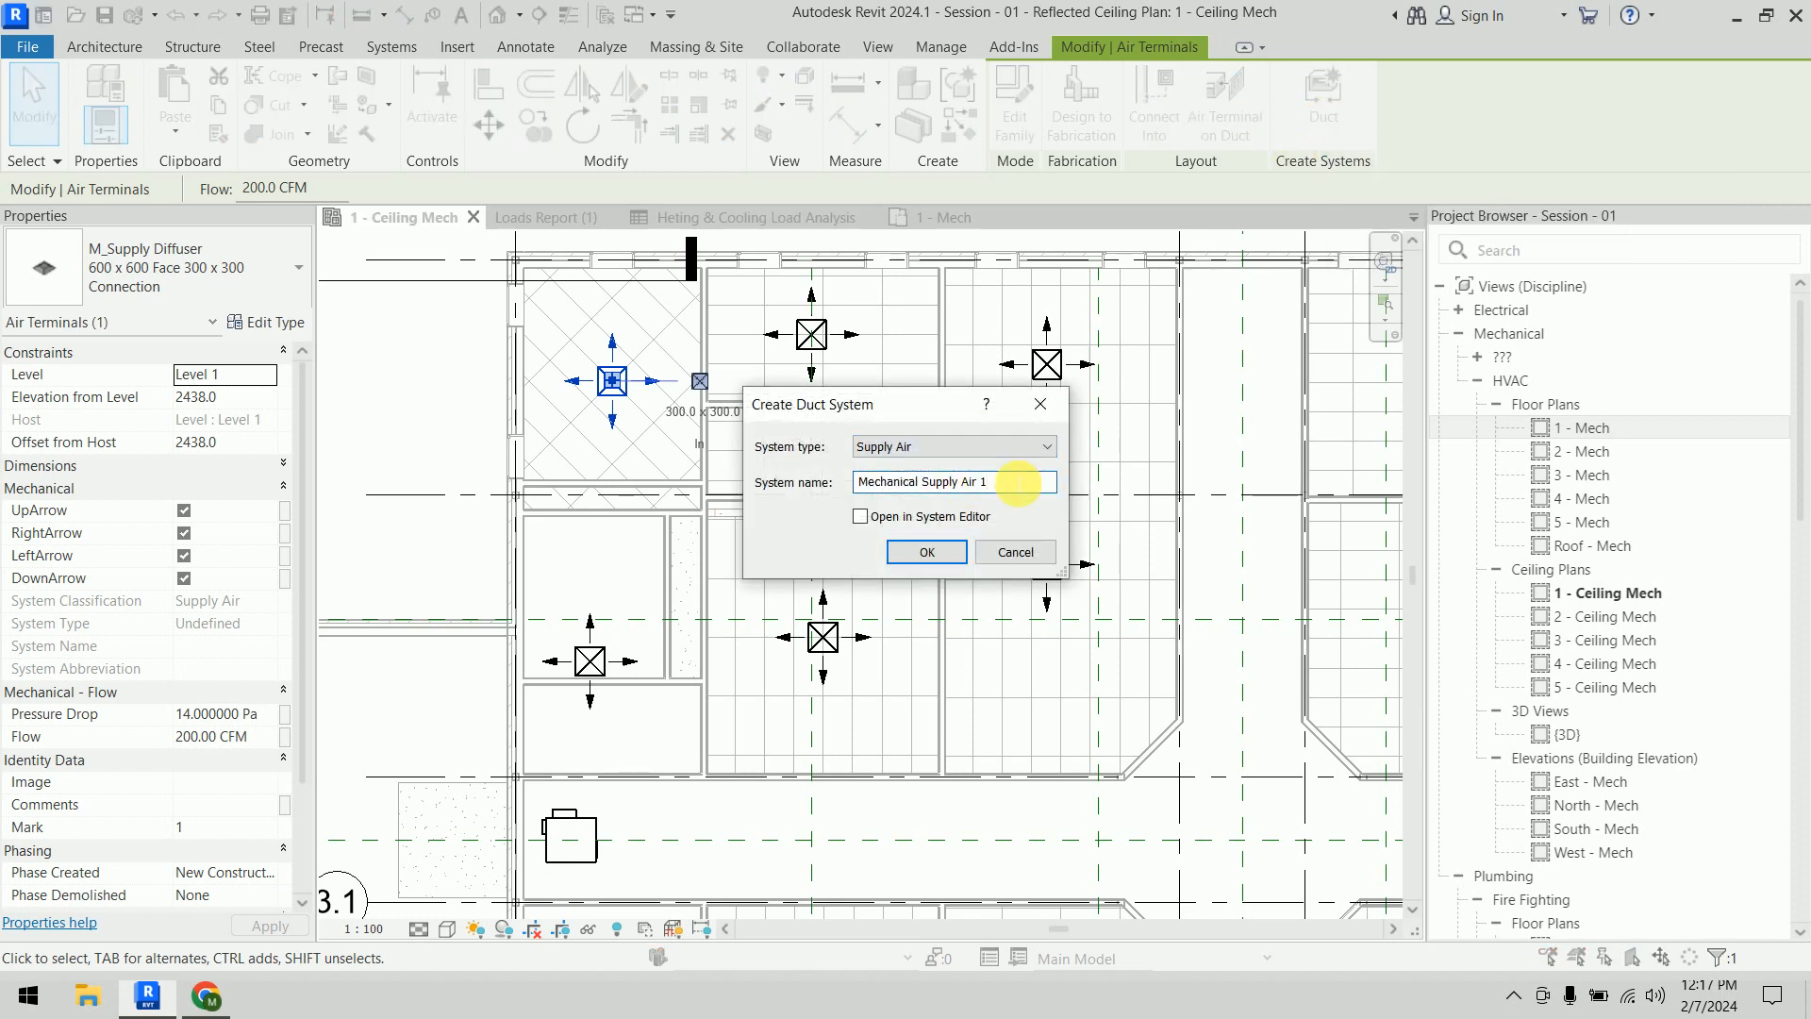
{"action": "double_click", "coordinate": [1019, 482]}
{"action": "type", "text": "Q1"}
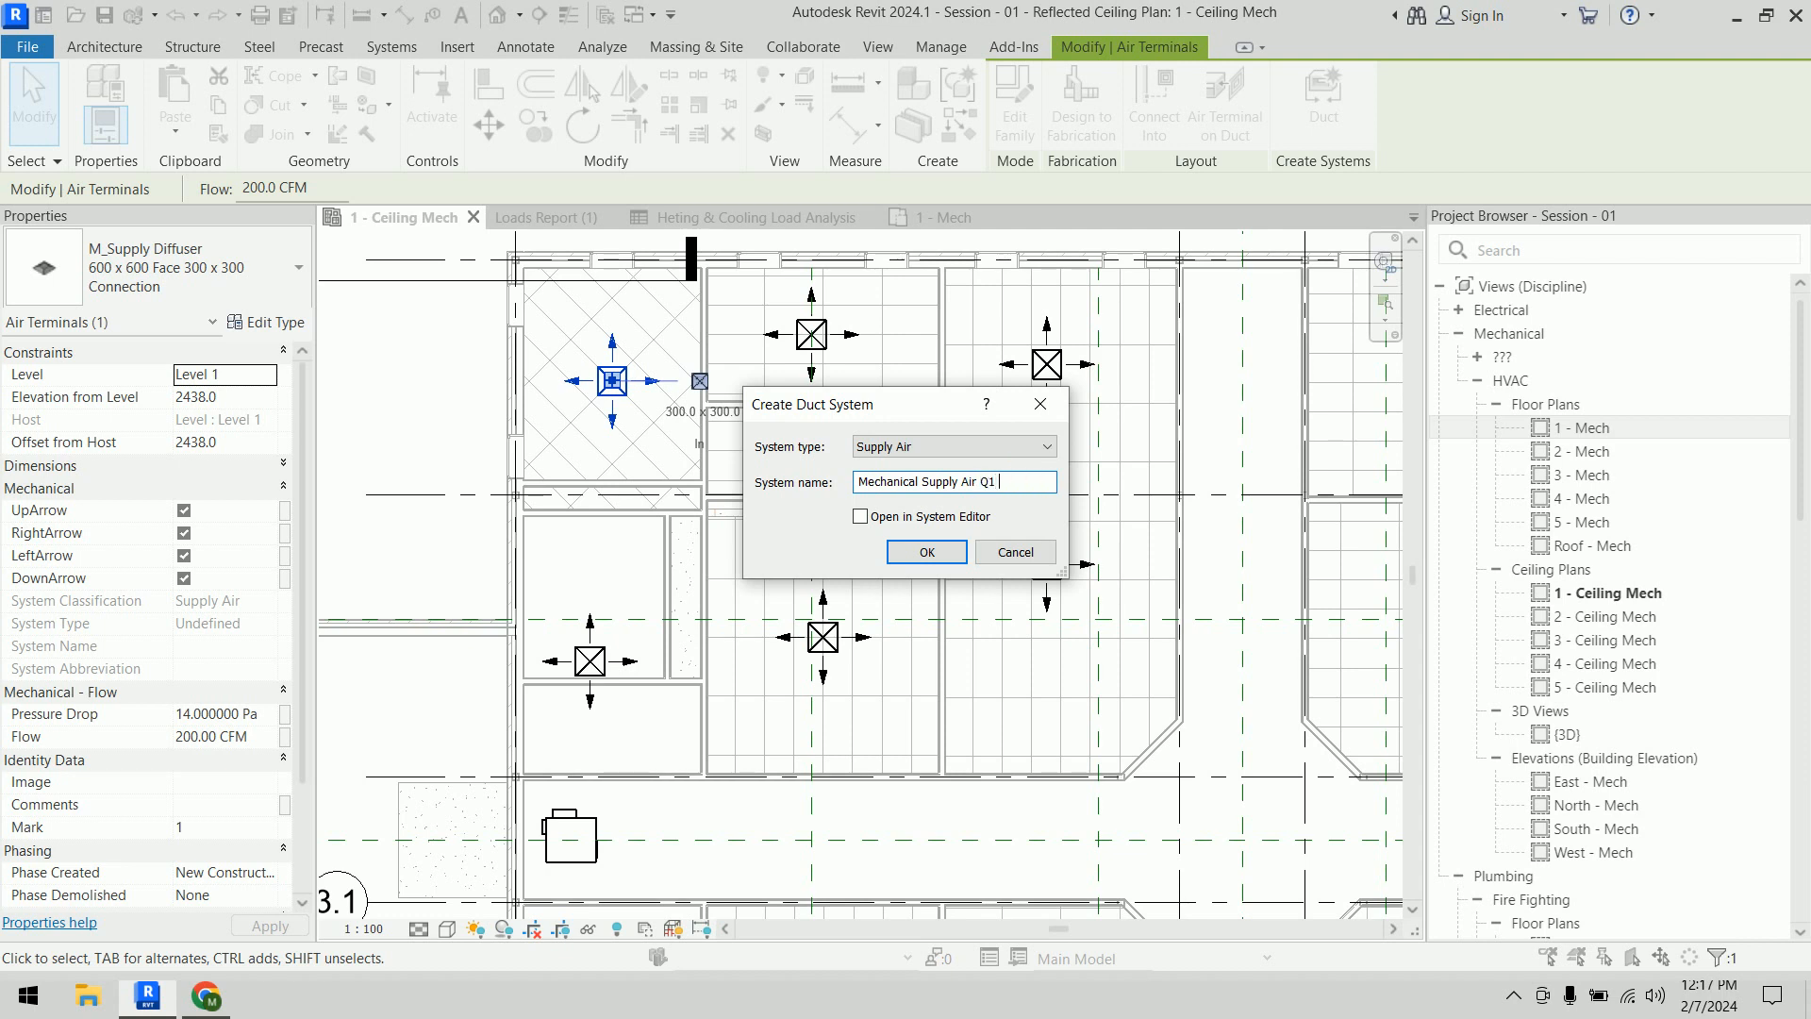
{"action": "type", "text": " GF"}
{"action": "left_click", "coordinate": [921, 552]}
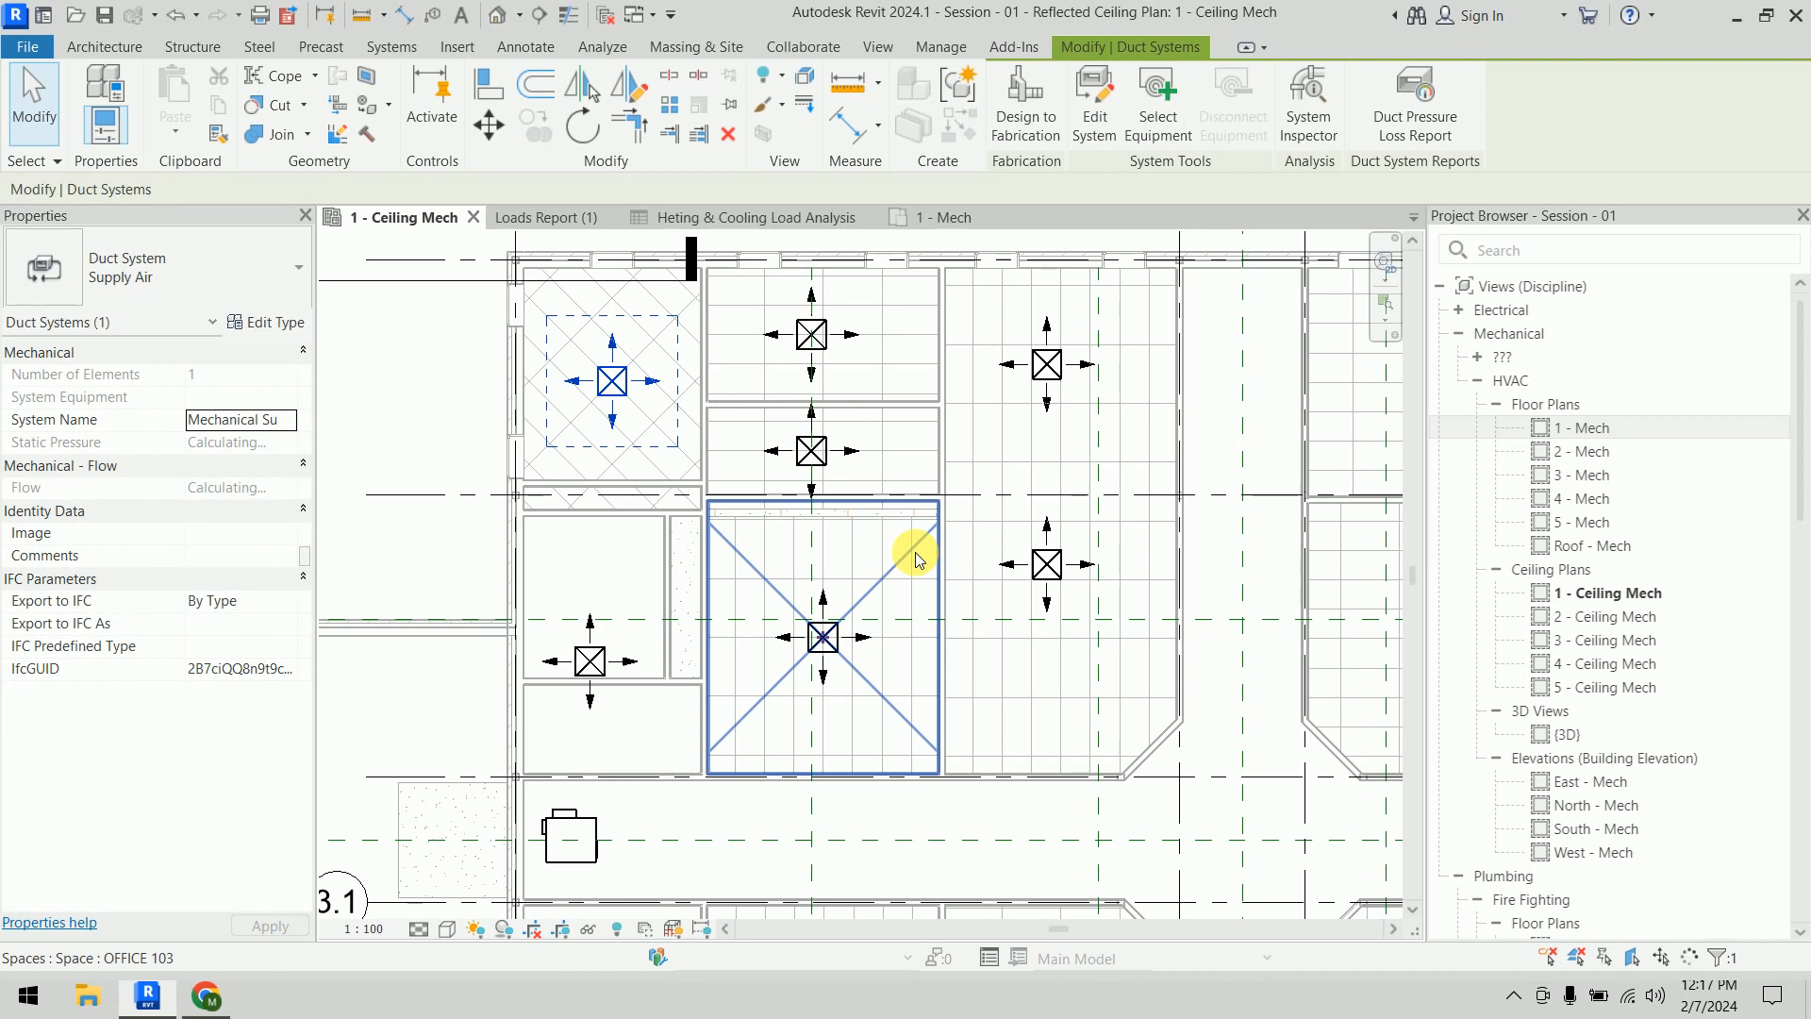
Edit the duct system to add the other six supply diffusers in the rooms above the corridor
{"action": "left_click", "coordinate": [1112, 138]}
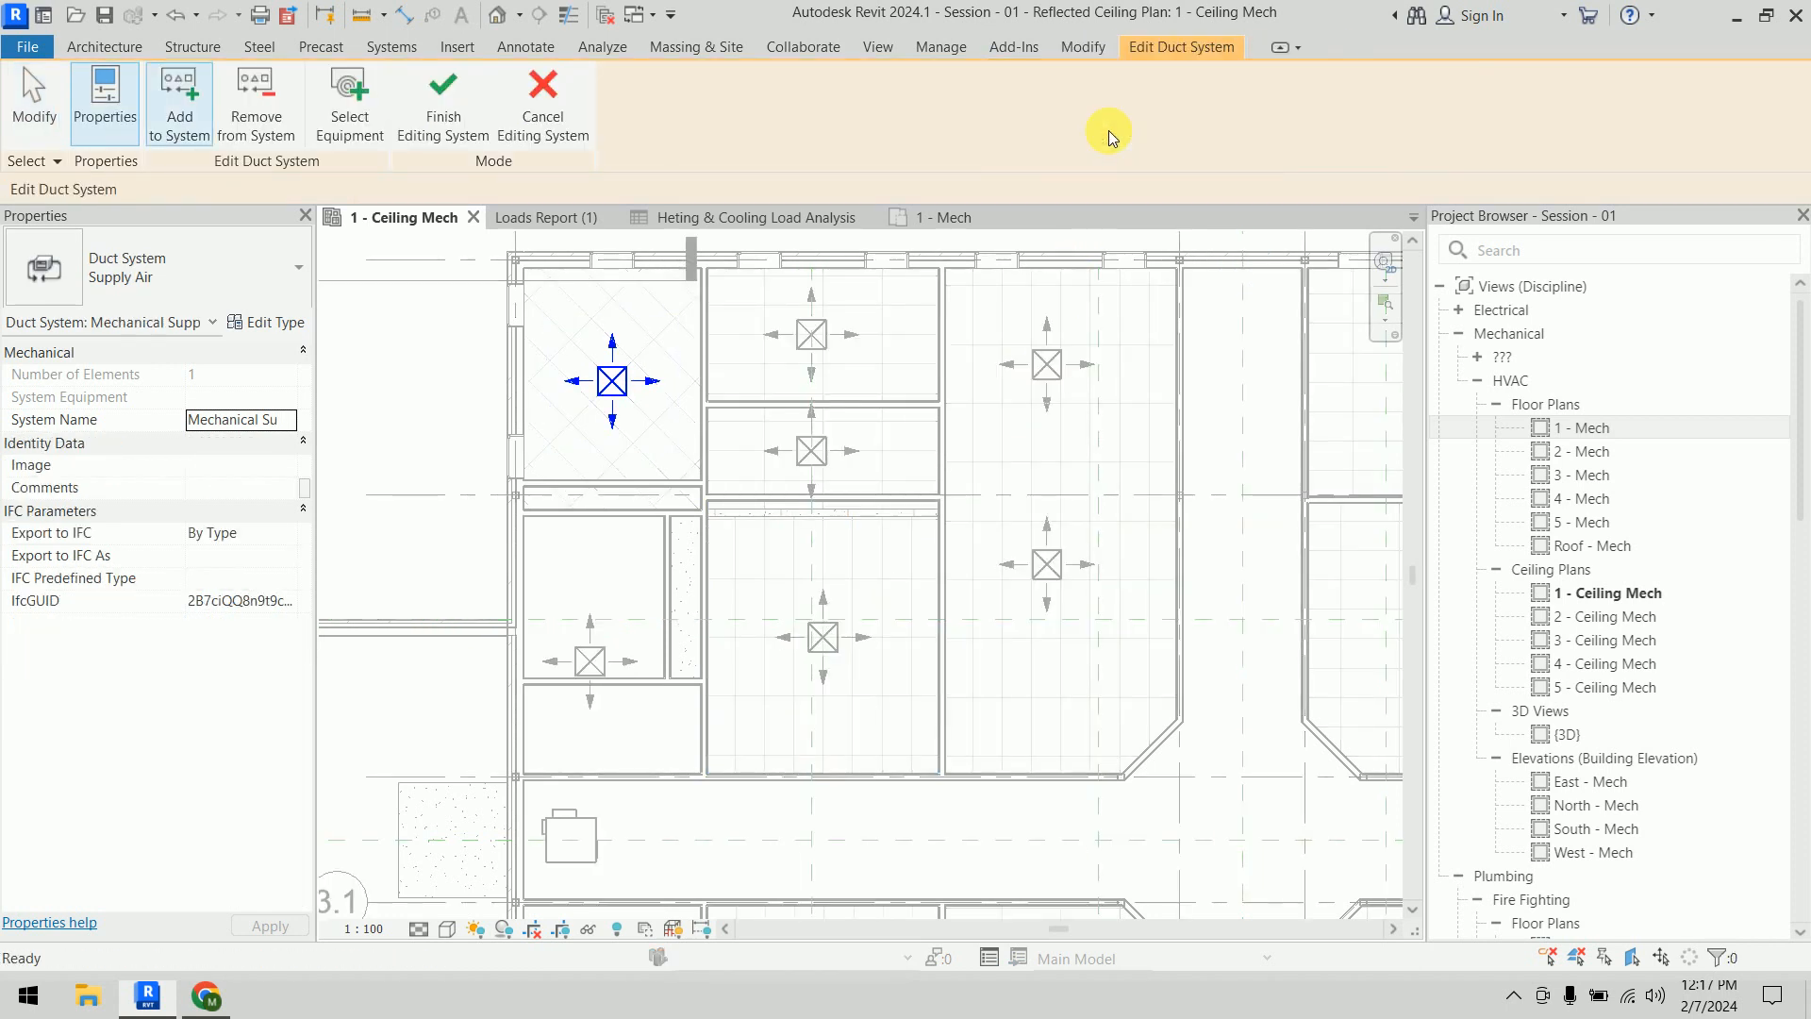
{"action": "left_click", "coordinate": [809, 332]}
{"action": "left_click", "coordinate": [1018, 368]}
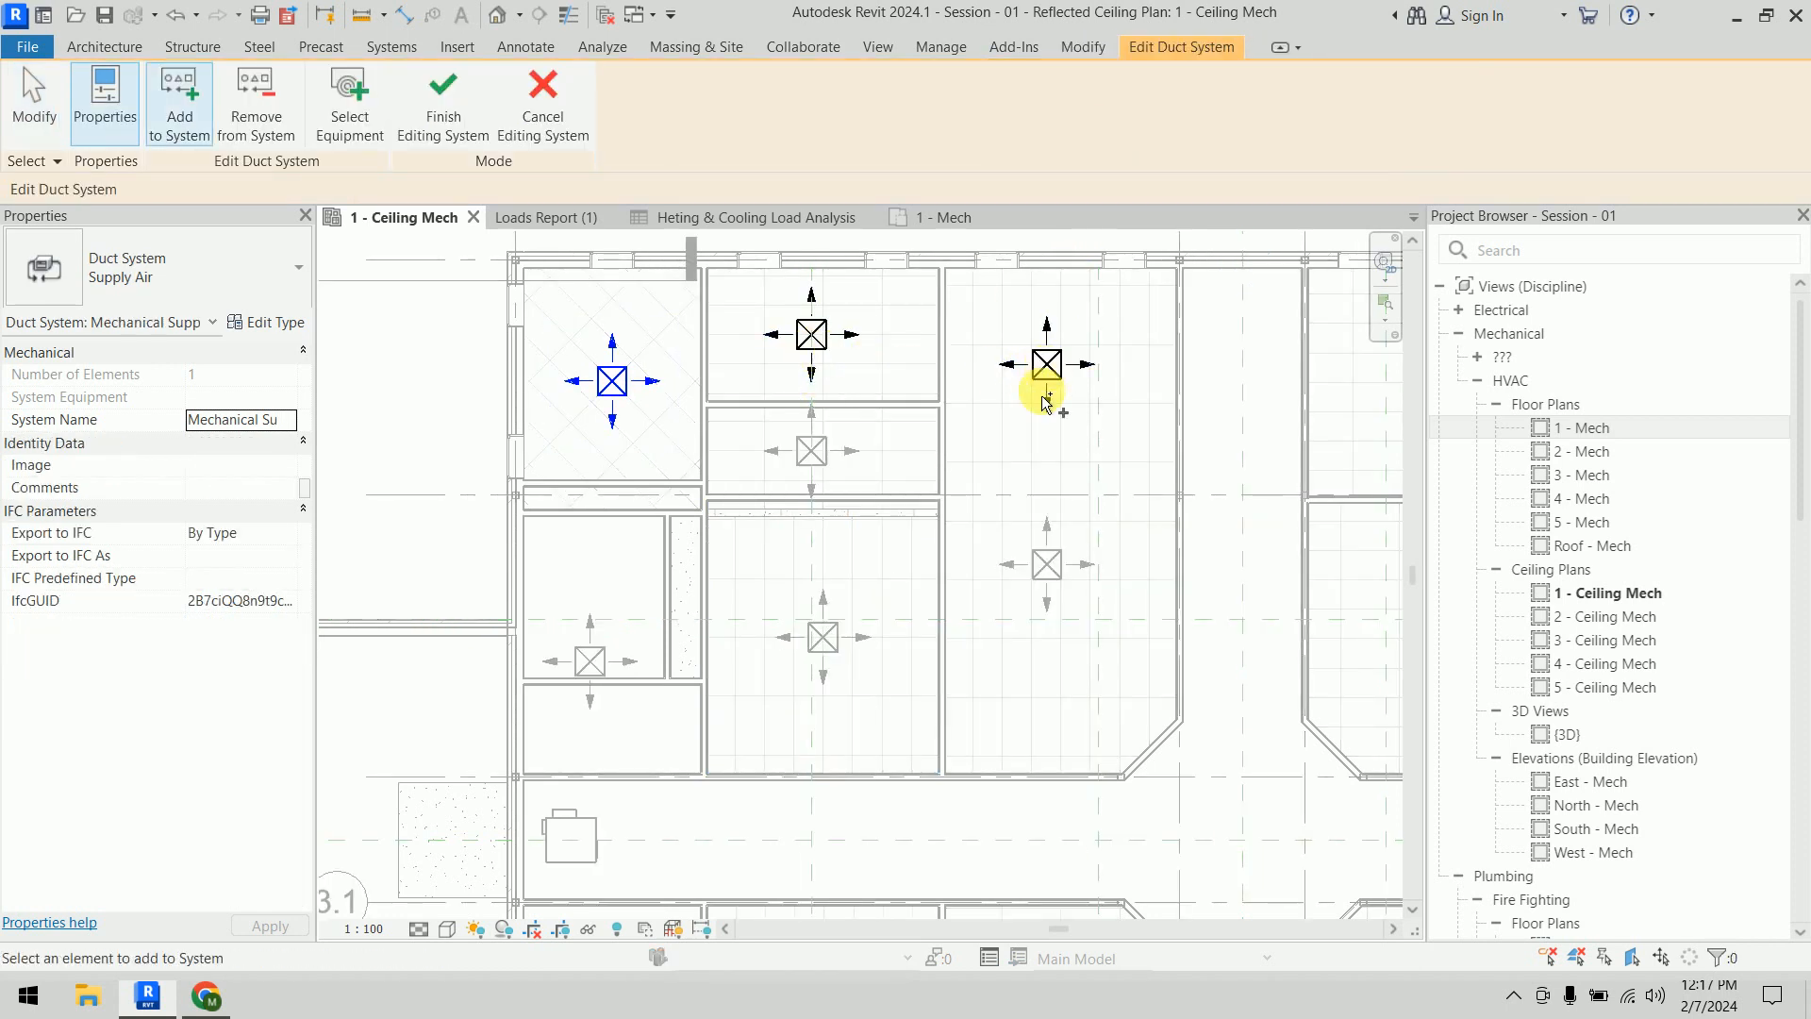
{"action": "left_click", "coordinate": [1008, 566]}
{"action": "left_click", "coordinate": [807, 452]}
{"action": "left_click", "coordinate": [818, 637]}
{"action": "left_click", "coordinate": [603, 665]}
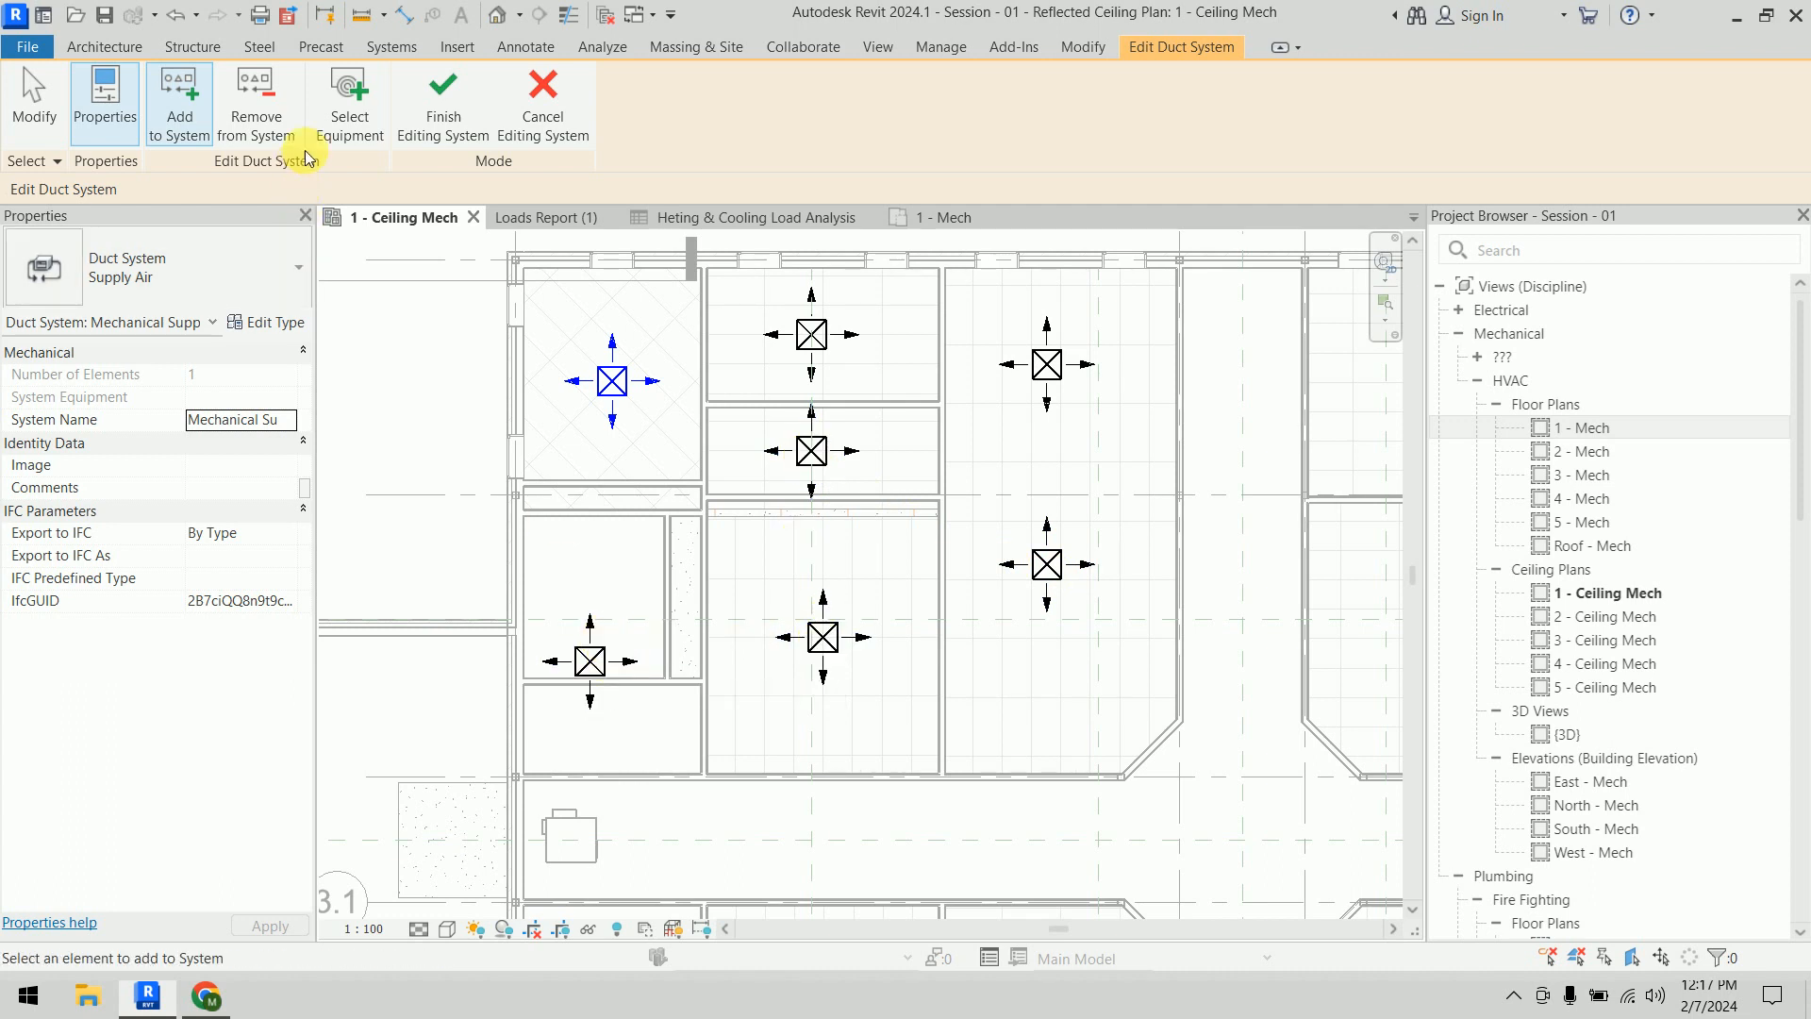
Assign the corridor VAV unit as the duct system's equipment and finish editing the system
{"action": "left_click", "coordinate": [349, 102]}
{"action": "left_click", "coordinate": [580, 839]}
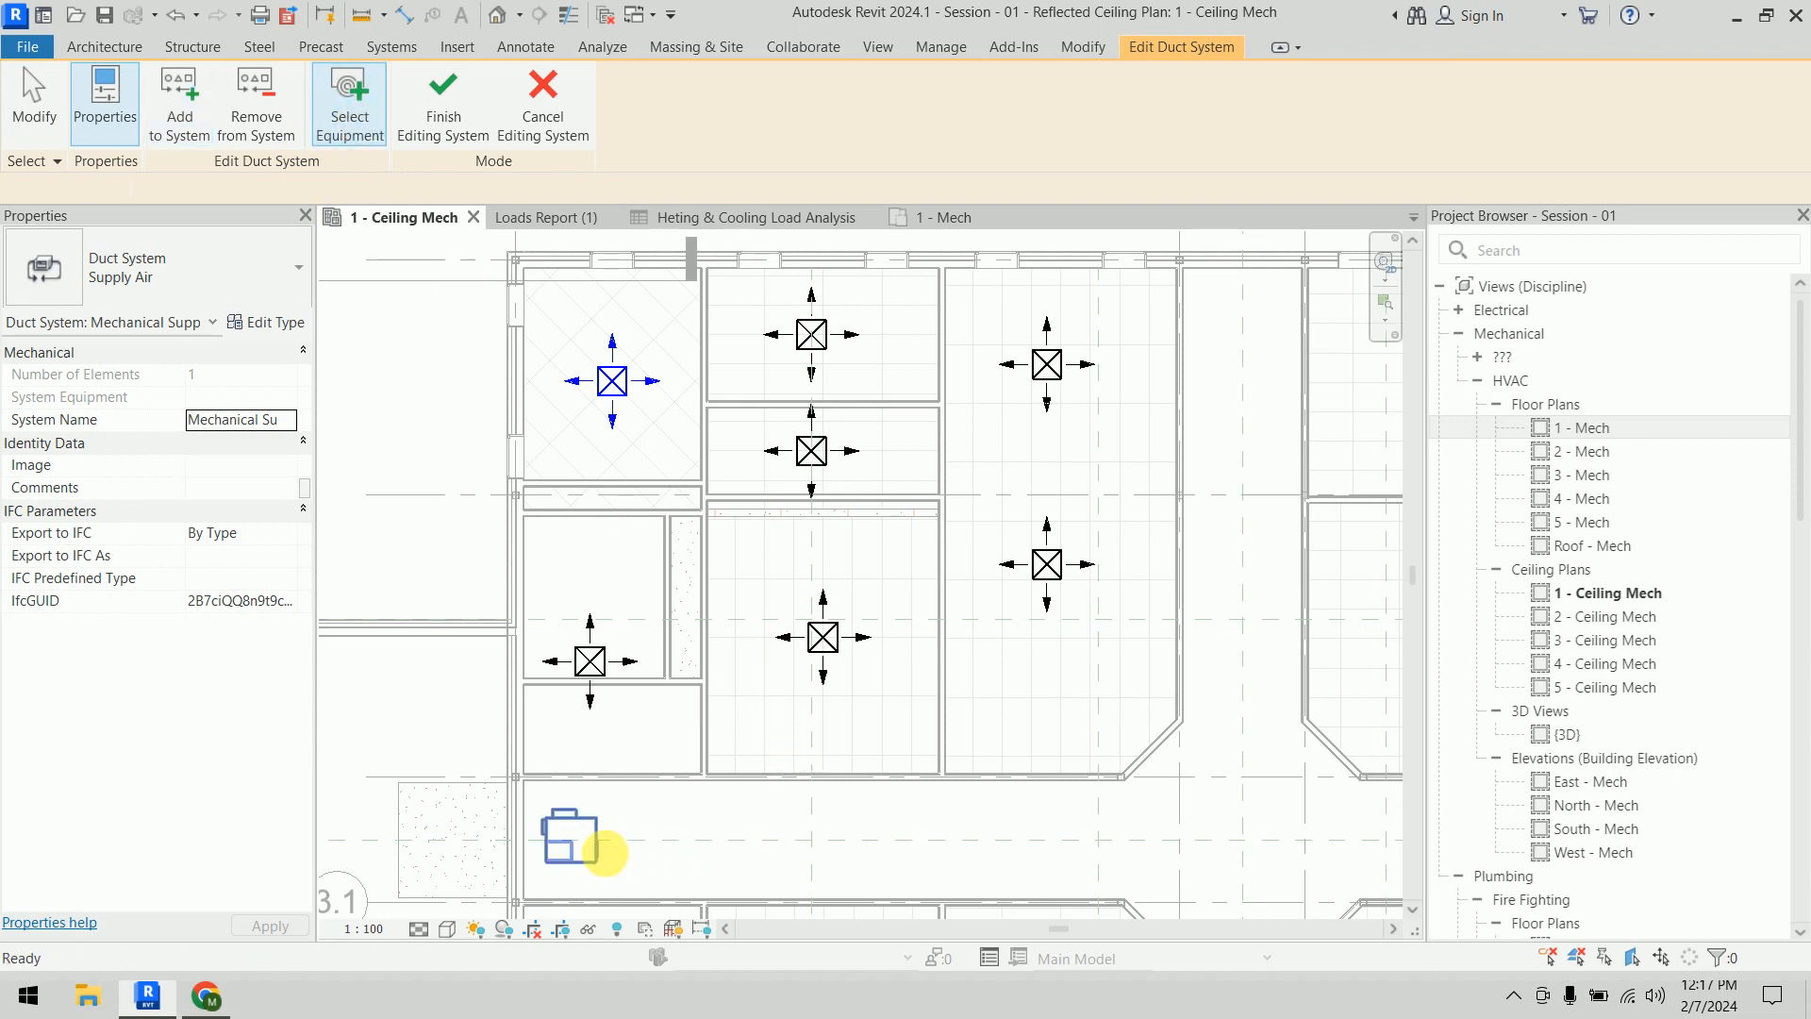
{"action": "left_click", "coordinate": [441, 106]}
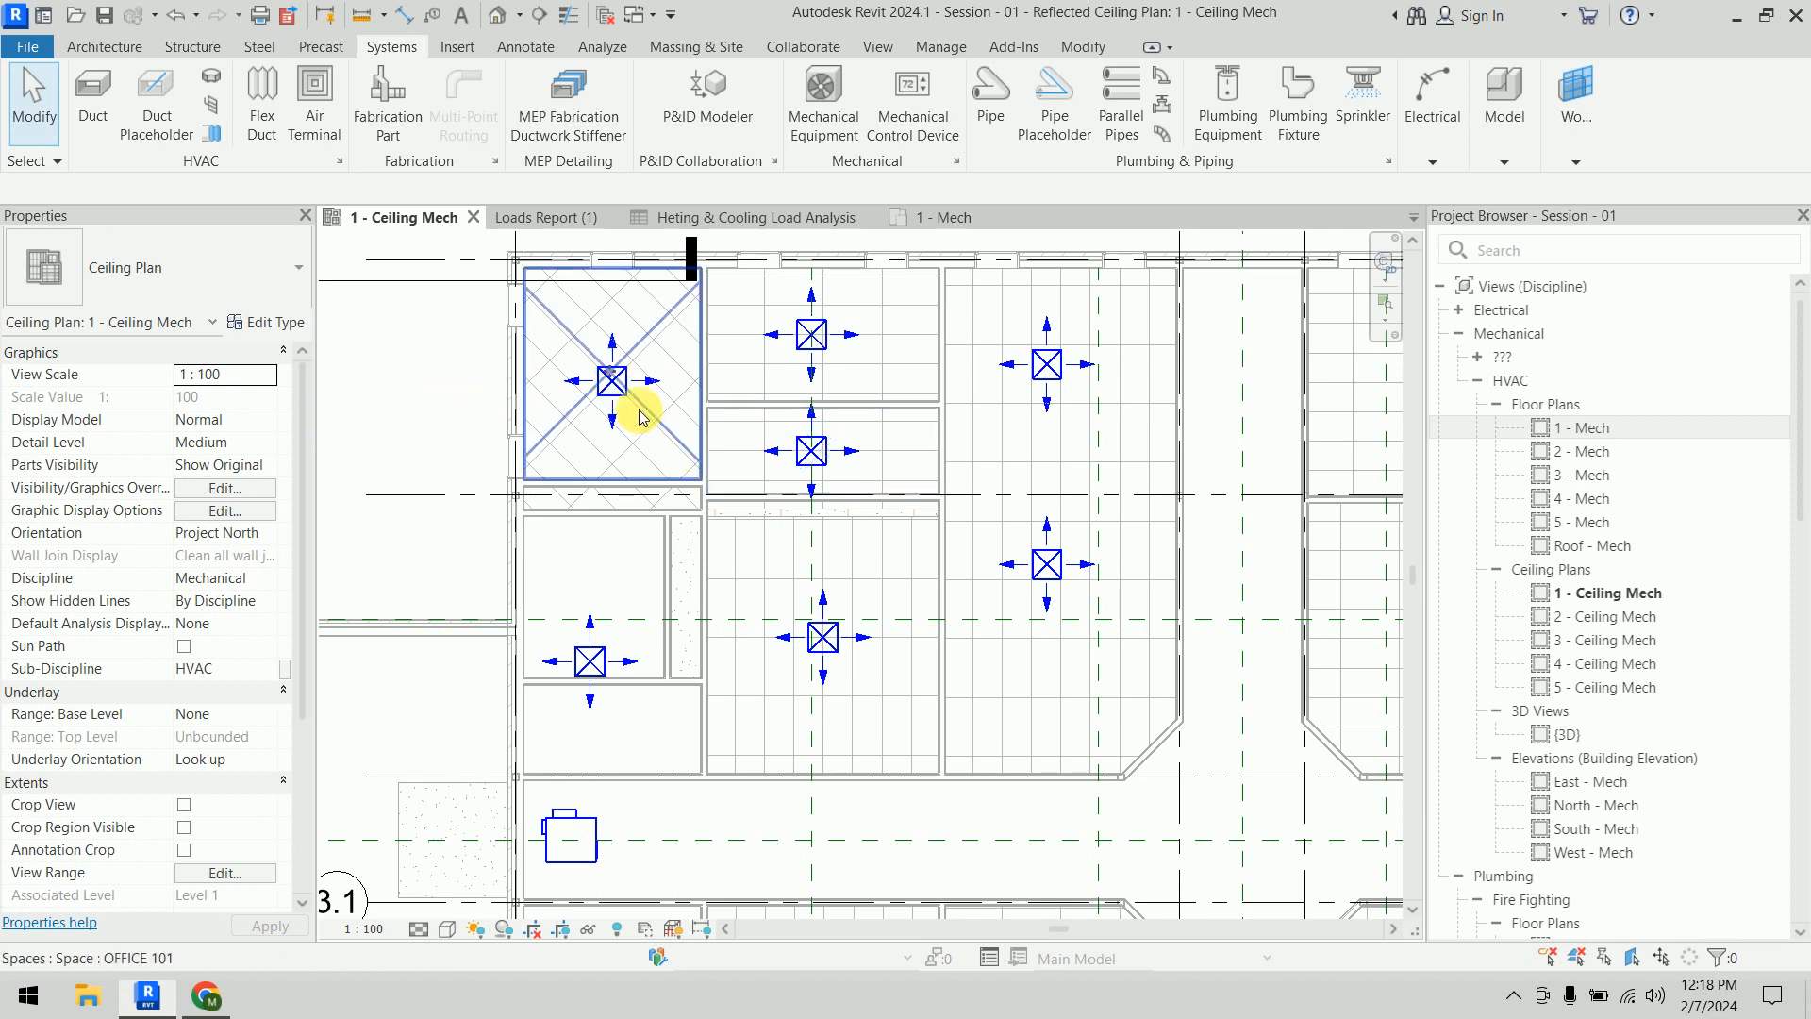
Select the Mechanical Supply Air Q1 GF duct system and start generating its duct layout
{"action": "key", "text": "Tab"}
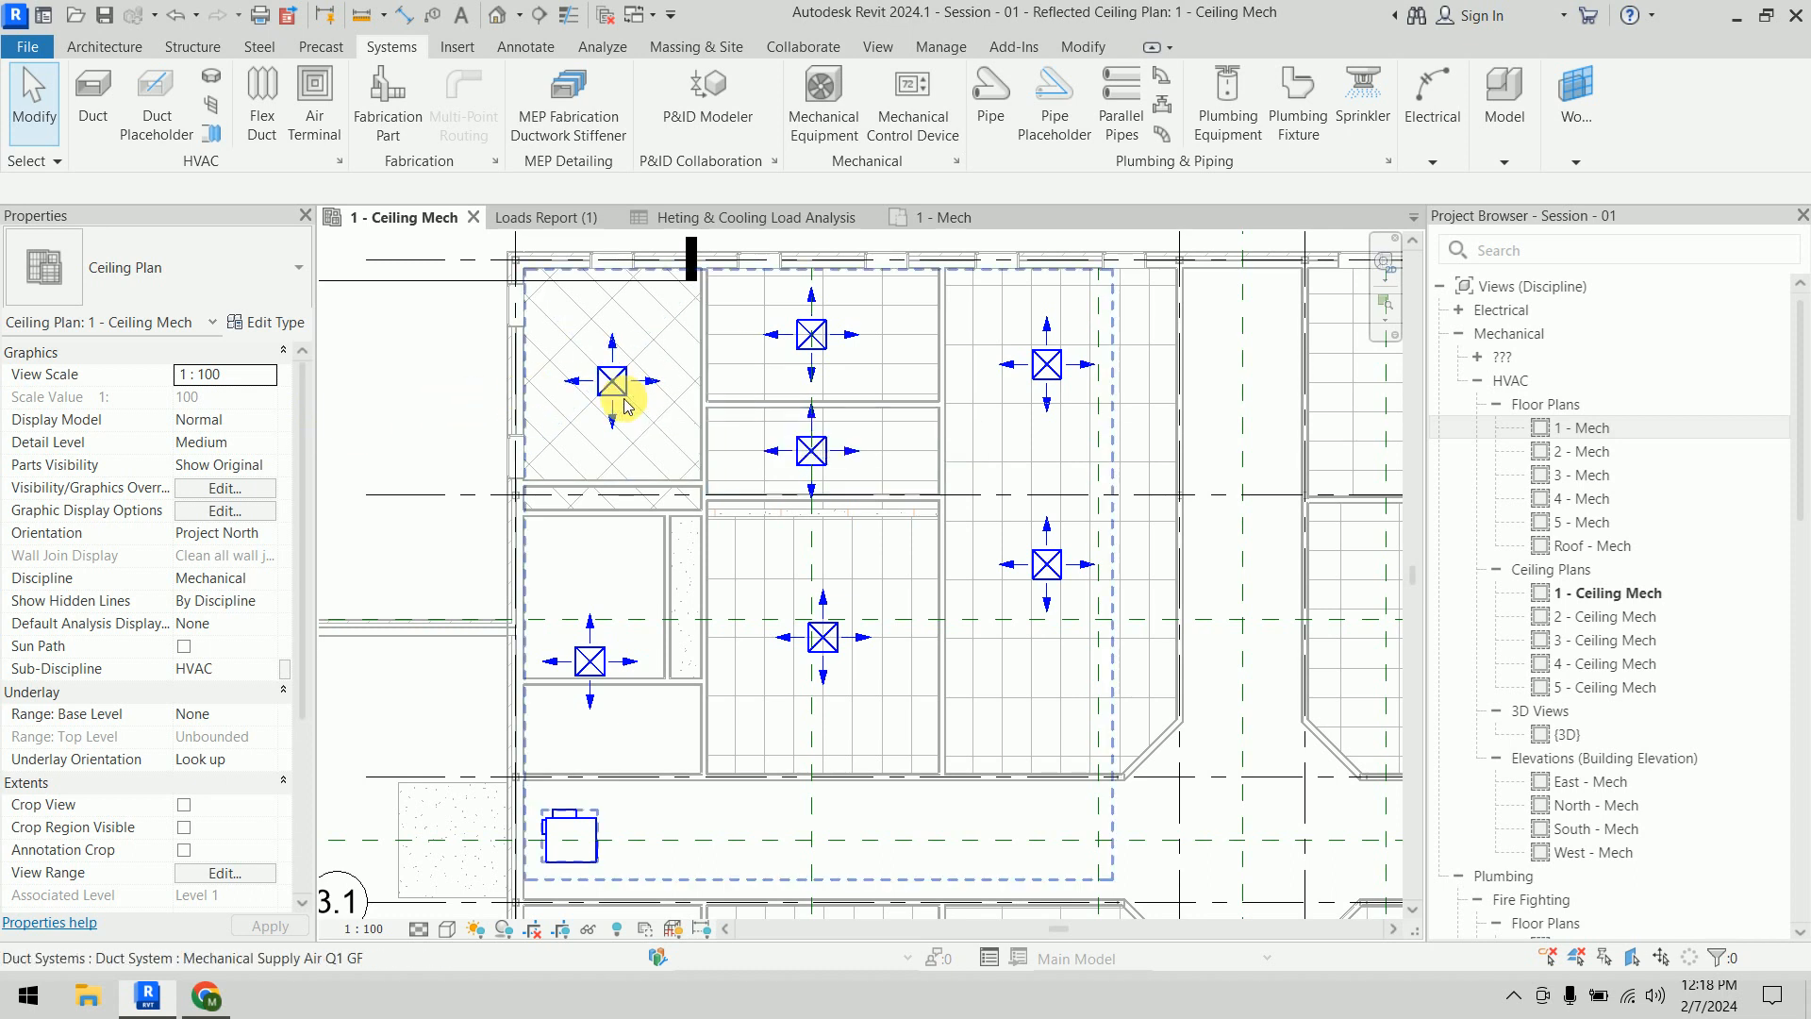
{"action": "left_click", "coordinate": [626, 405]}
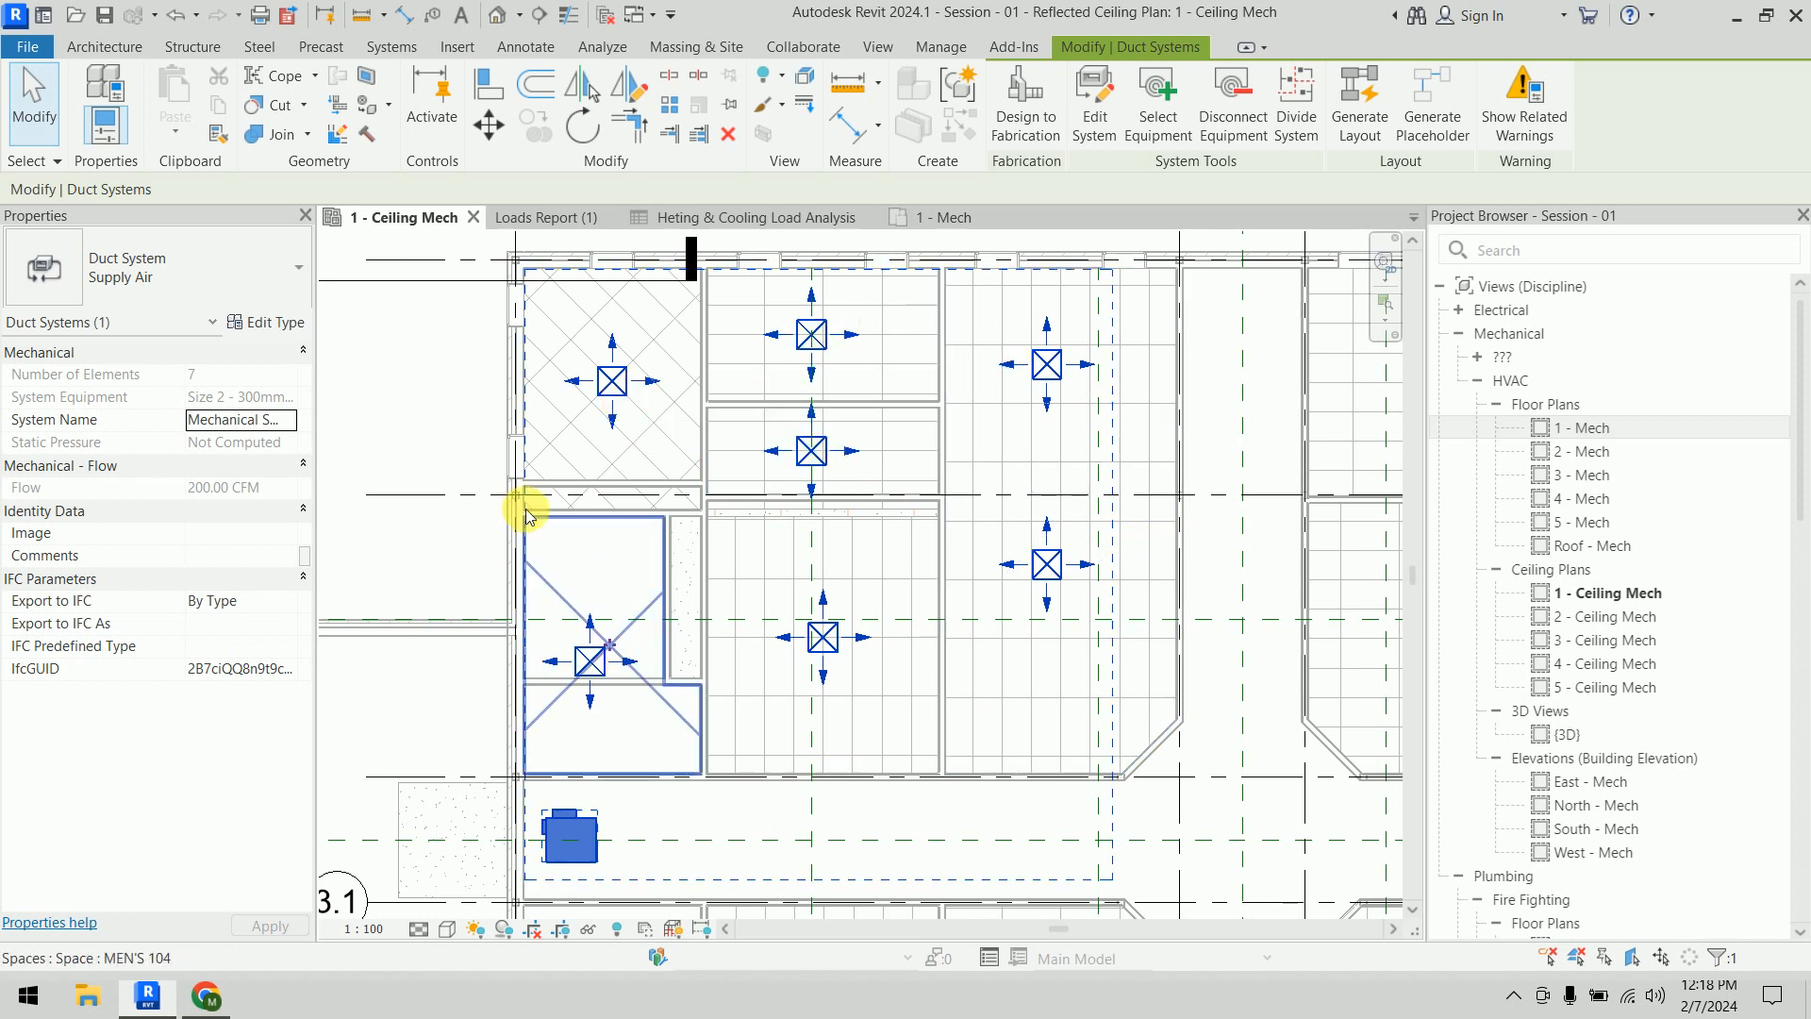
{"action": "left_click", "coordinate": [1373, 124]}
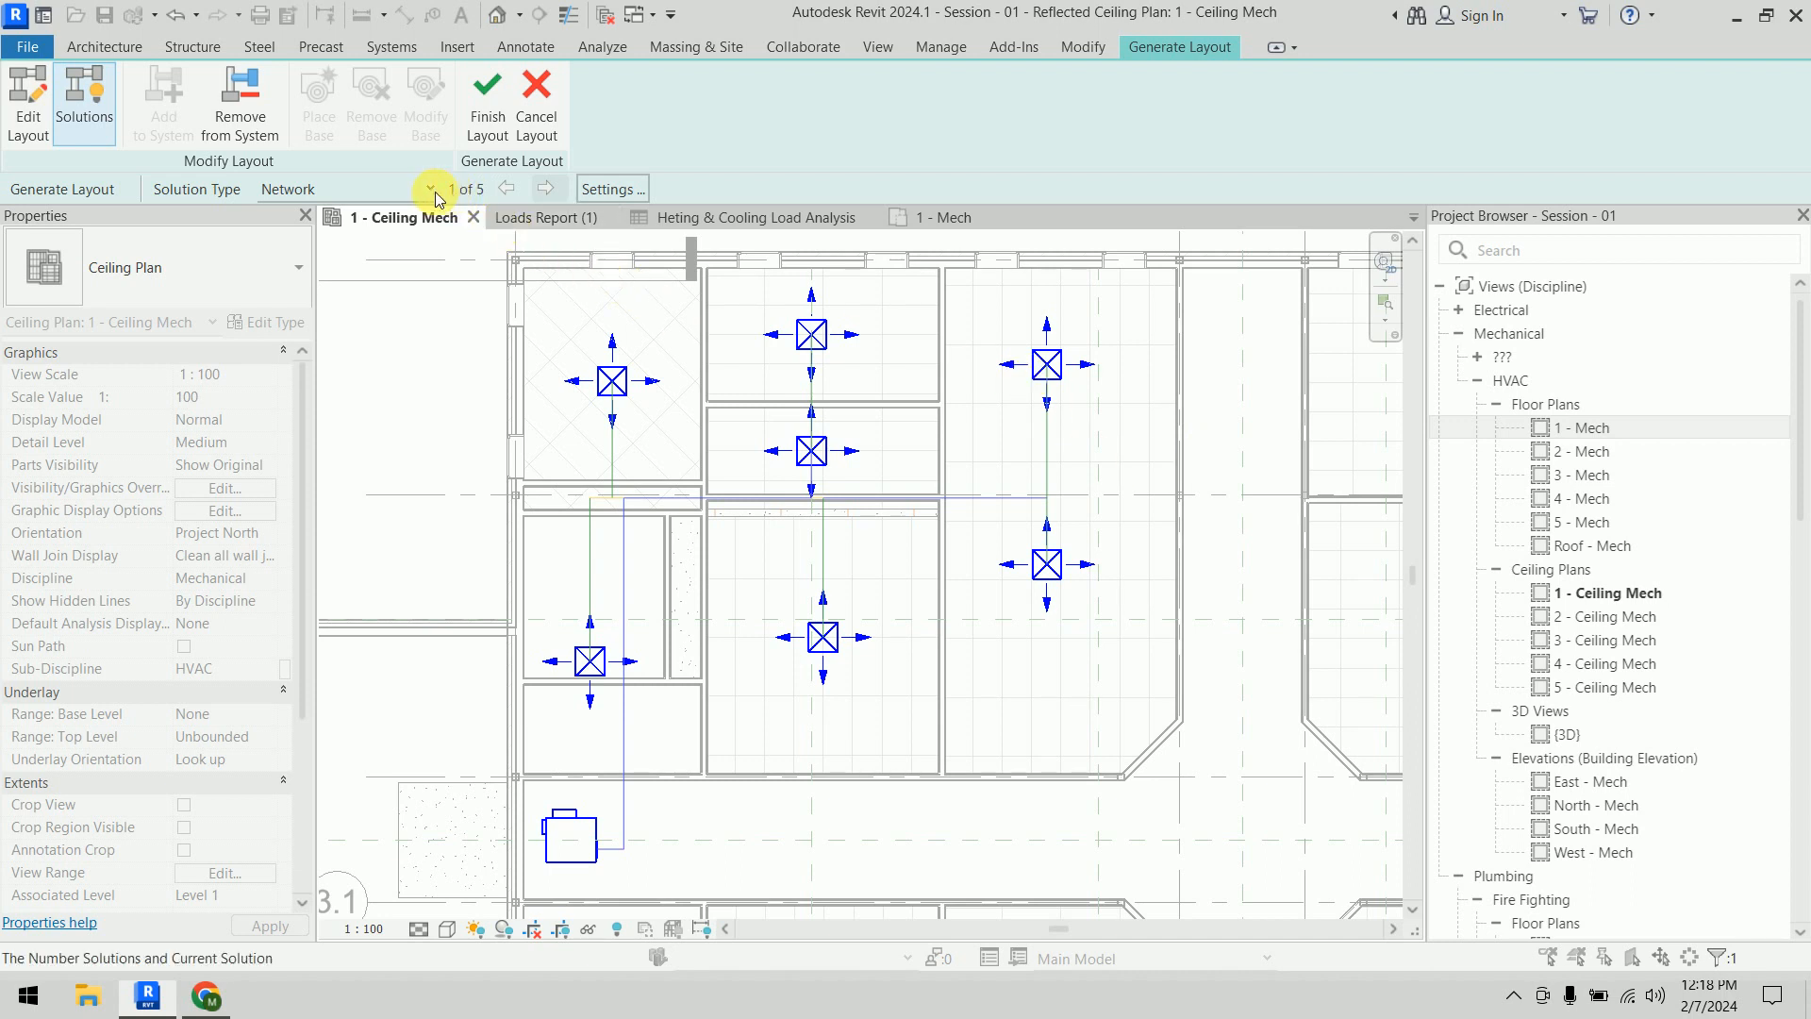
Compare the Network duct layout solutions and choose solution 2 of 5
{"action": "left_click", "coordinate": [547, 191]}
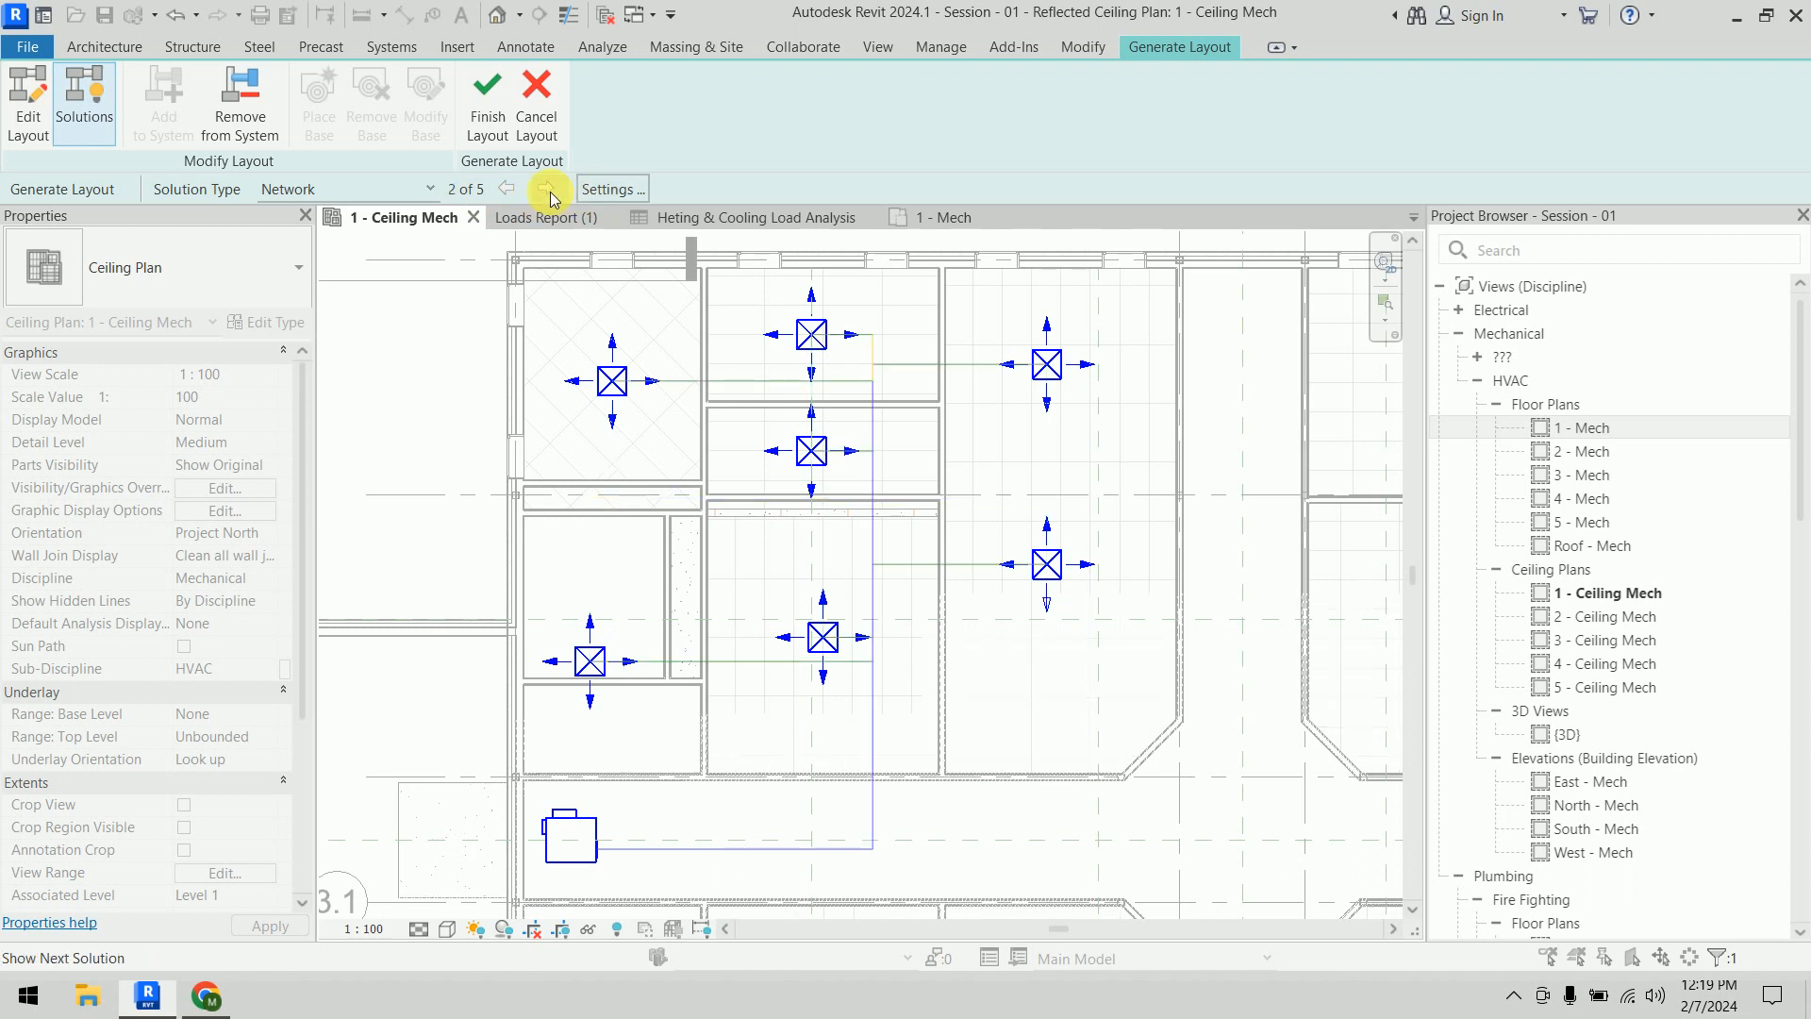
{"action": "left_click", "coordinate": [547, 190]}
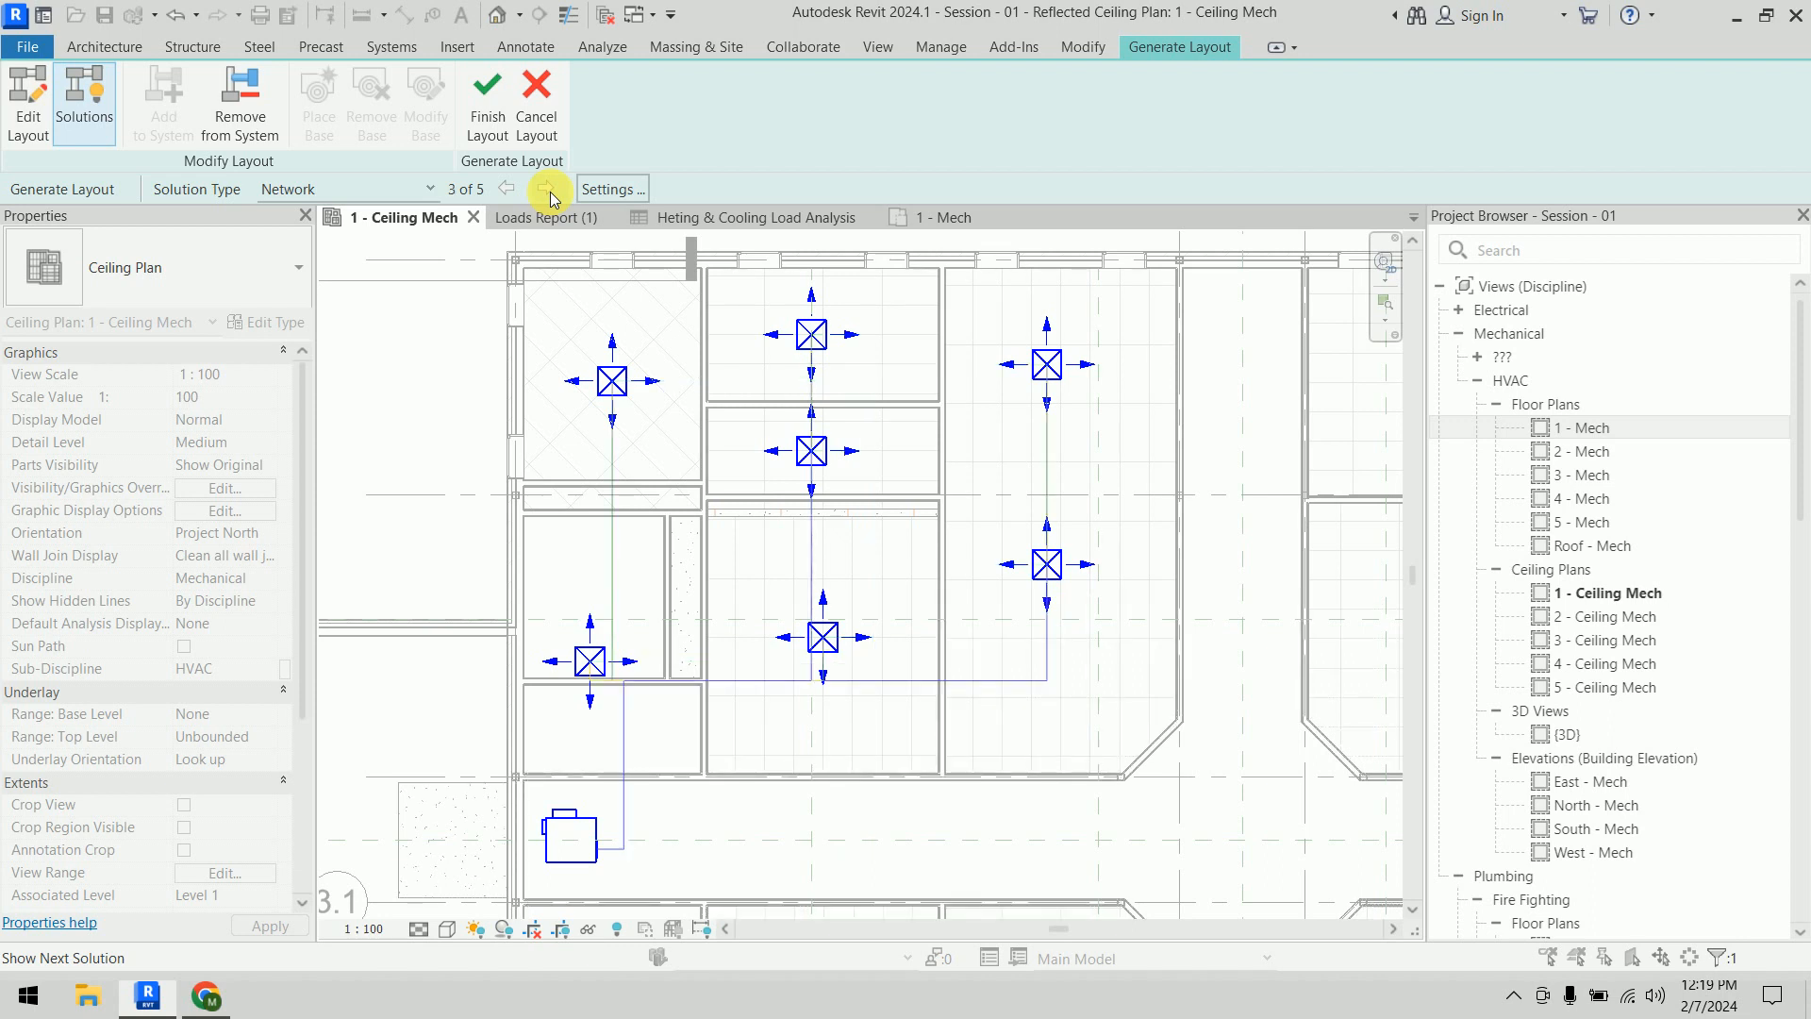
{"action": "left_click", "coordinate": [547, 191]}
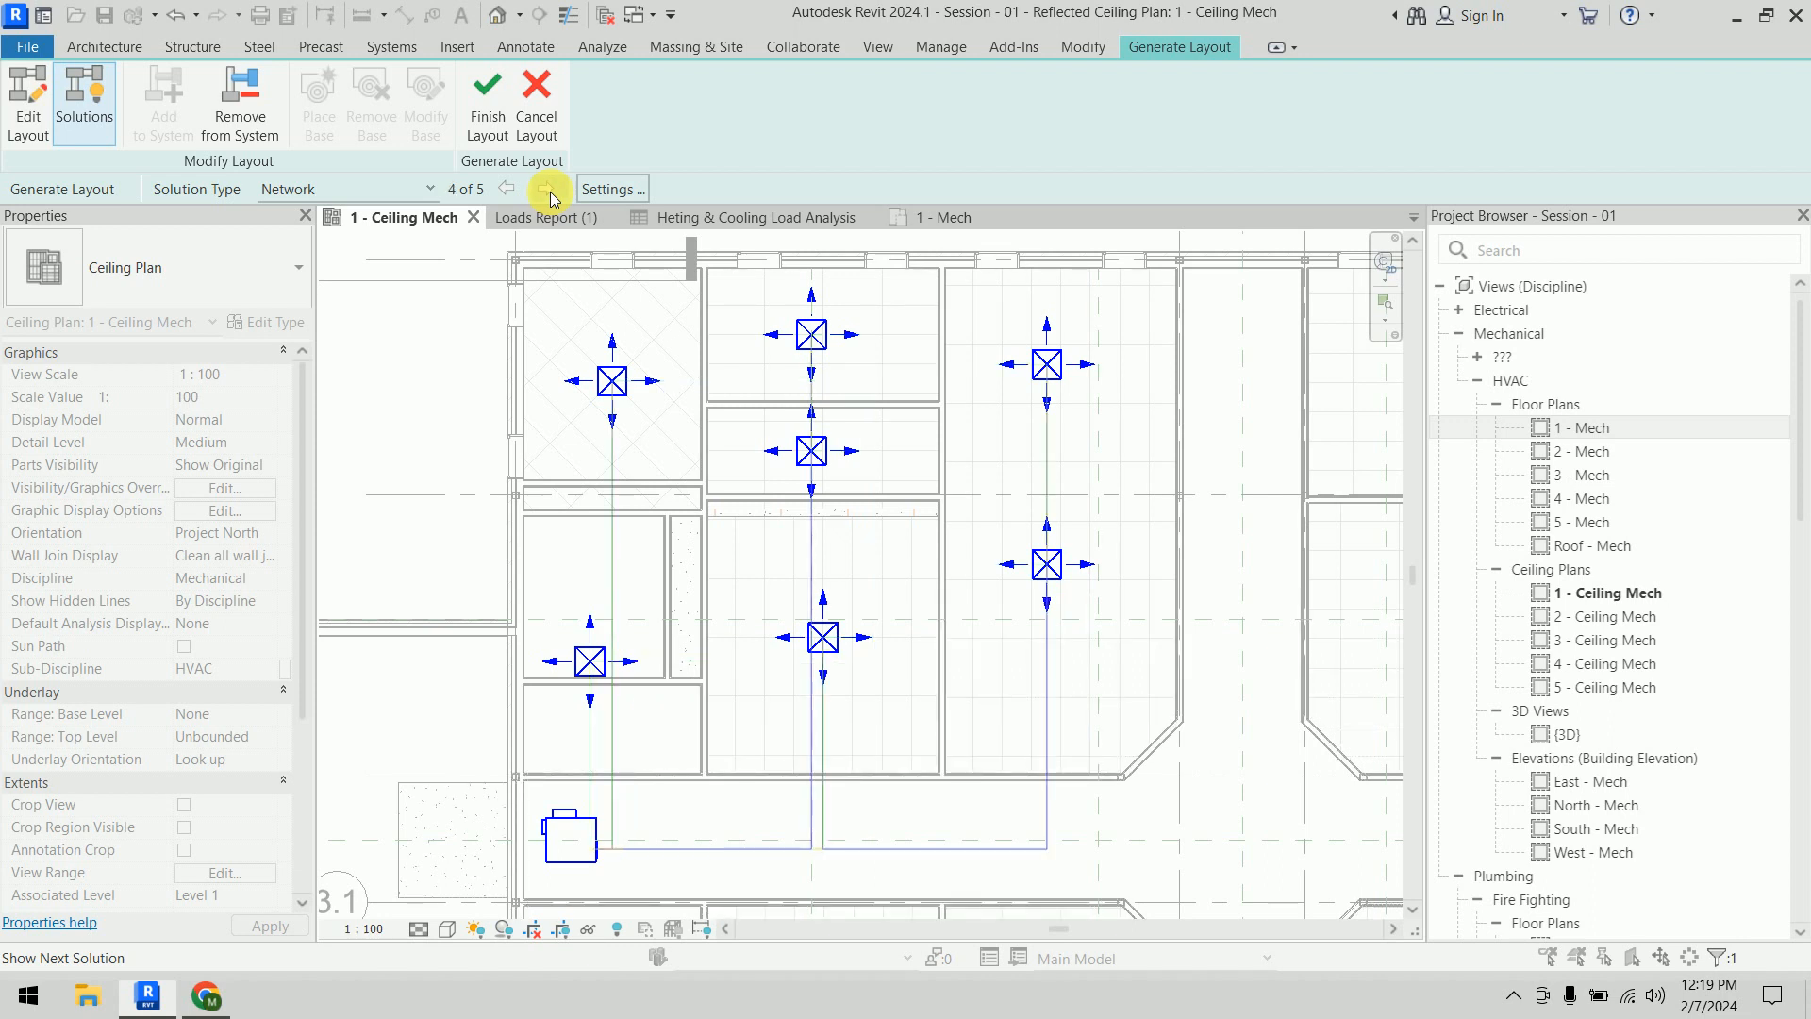
{"action": "left_click", "coordinate": [547, 191]}
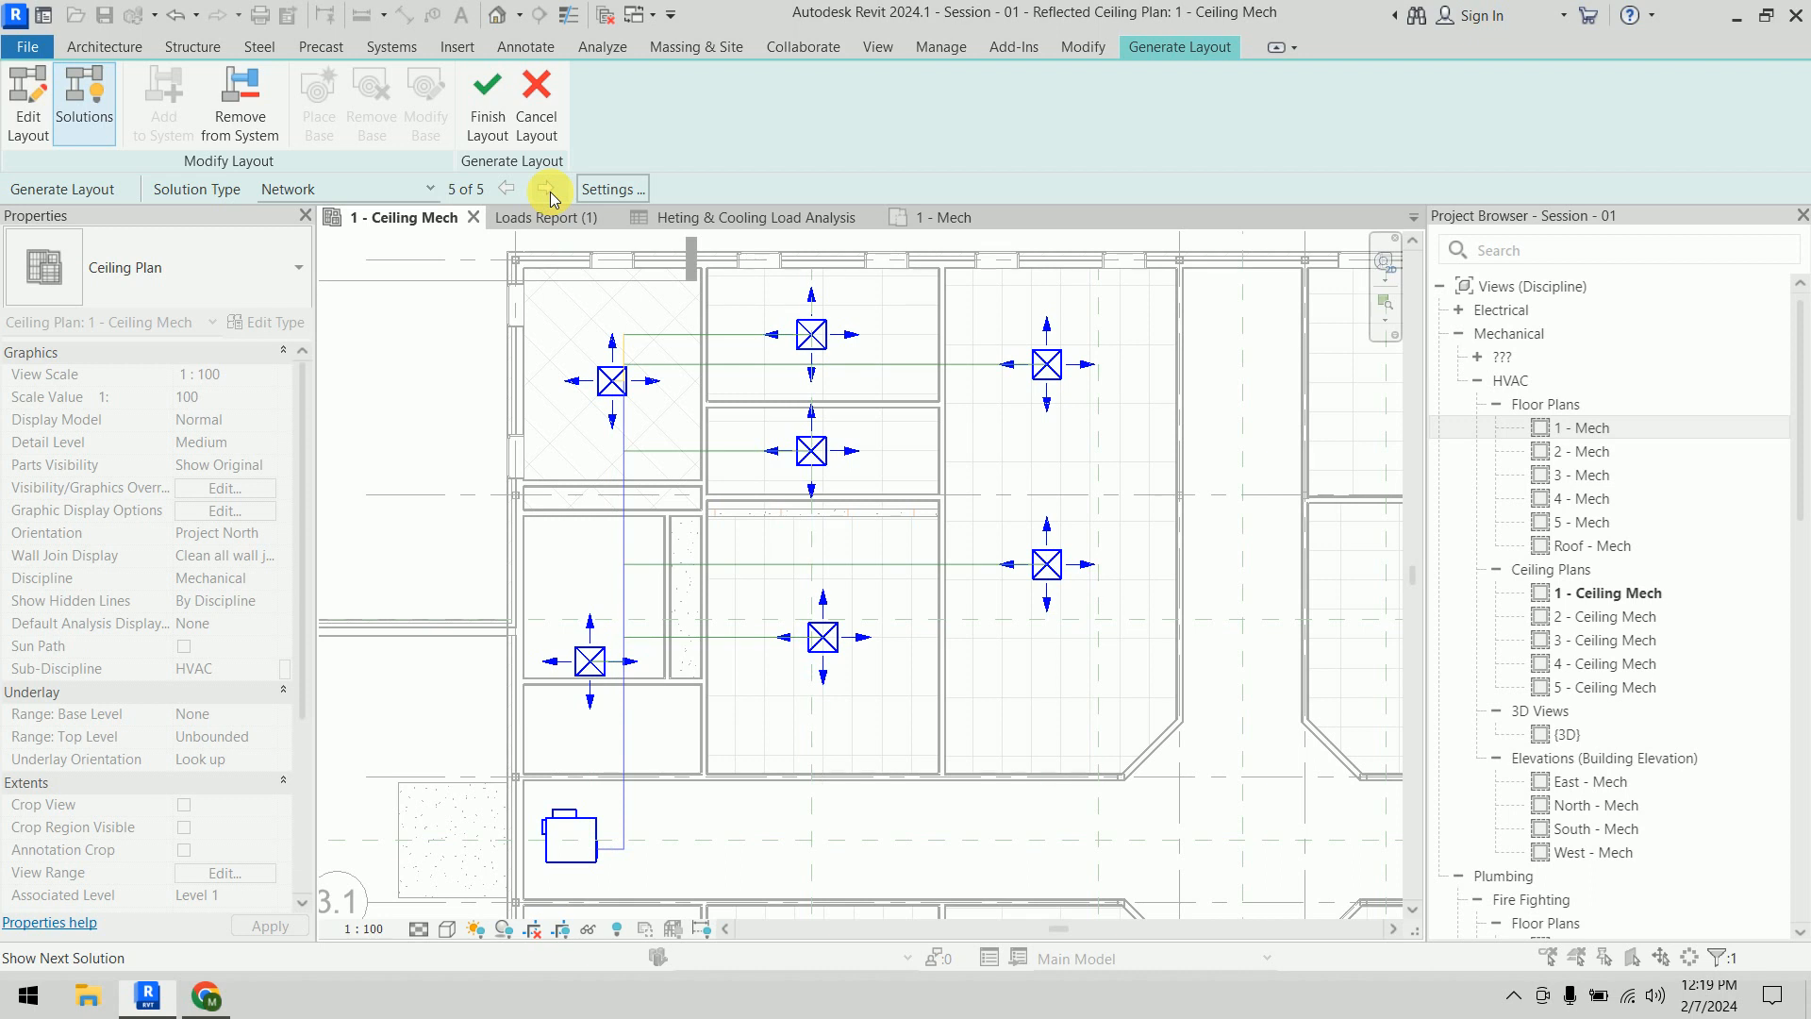
{"action": "left_click", "coordinate": [547, 191]}
{"action": "left_click", "coordinate": [547, 190]}
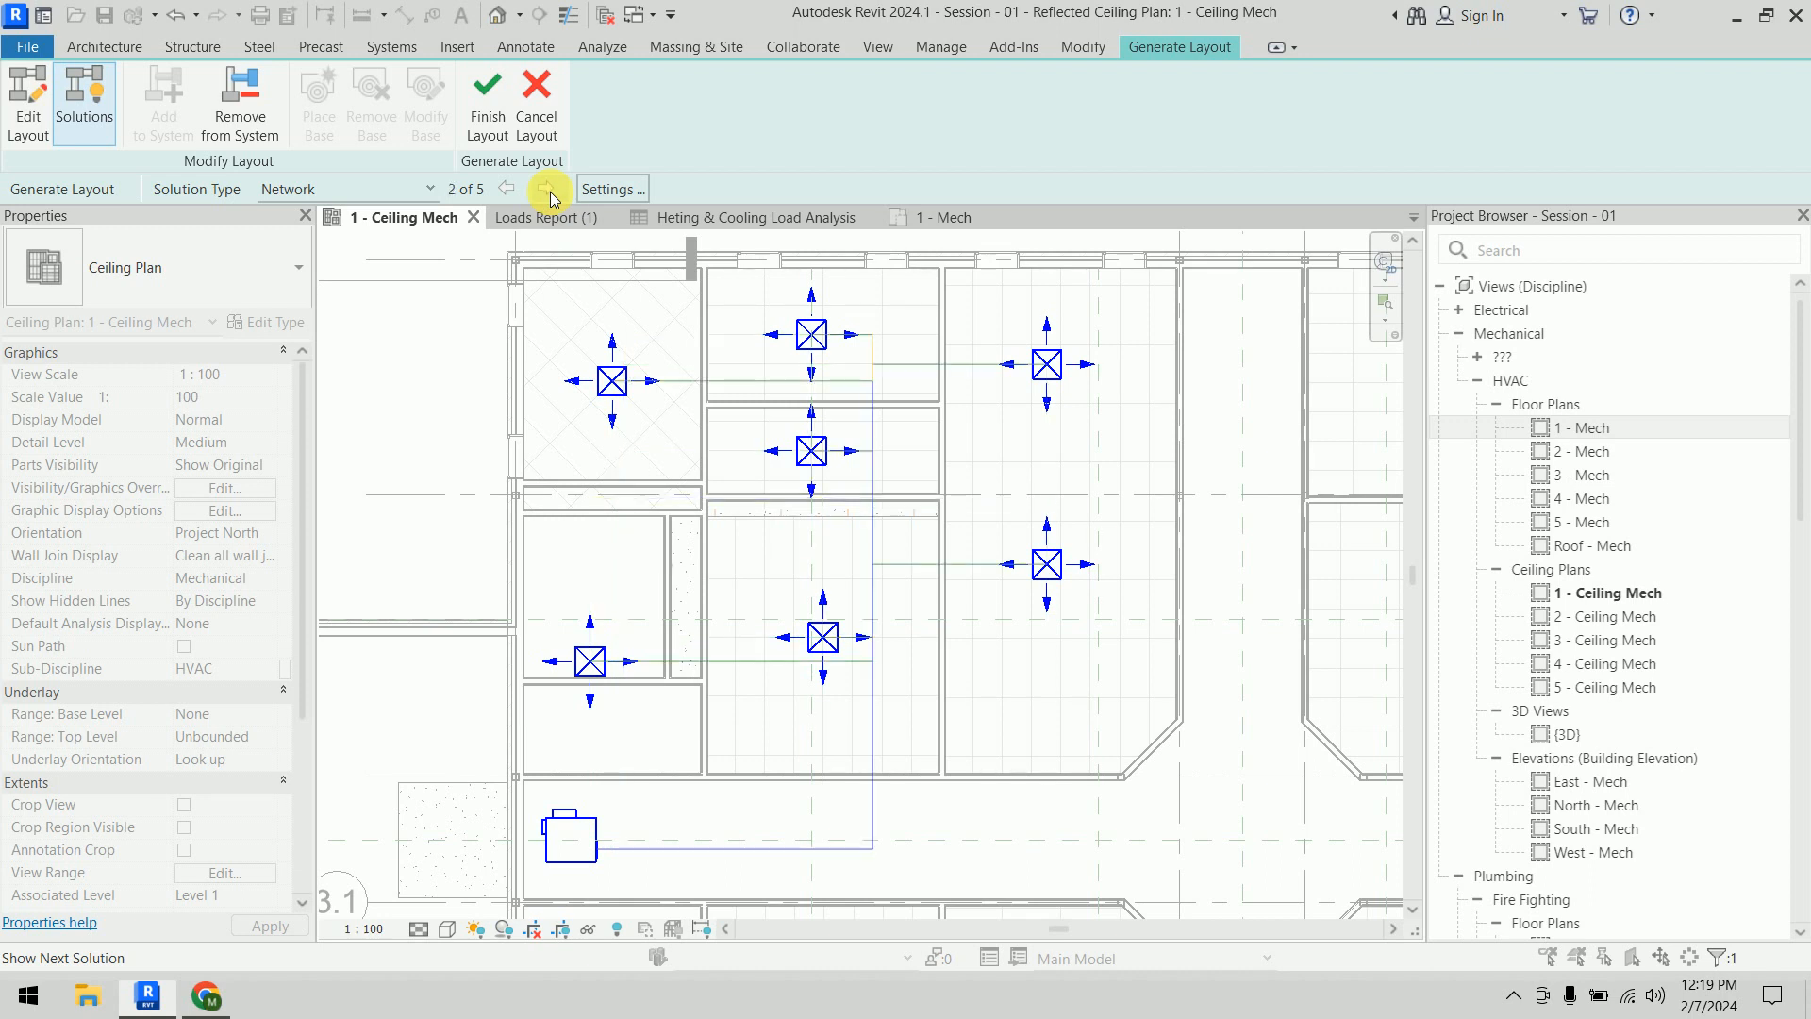
{"action": "left_click", "coordinate": [547, 191]}
{"action": "left_click", "coordinate": [547, 191]}
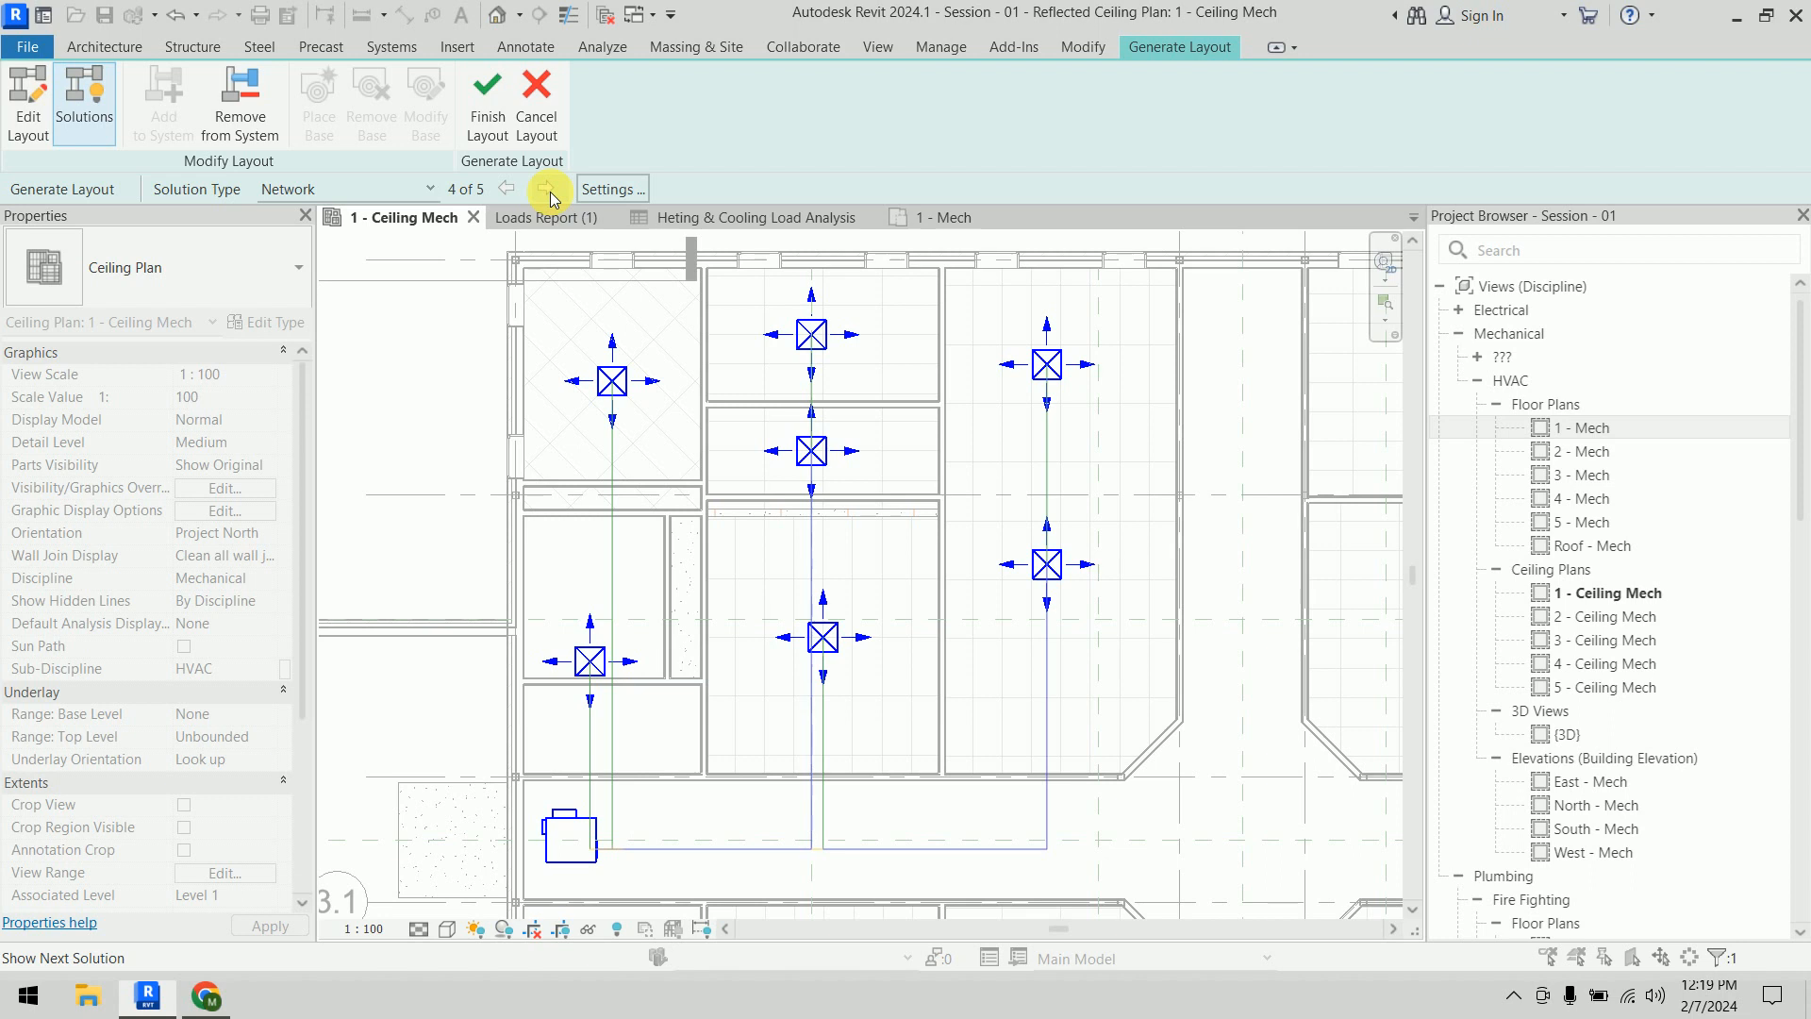
{"action": "left_click", "coordinate": [518, 193]}
{"action": "left_click", "coordinate": [517, 192]}
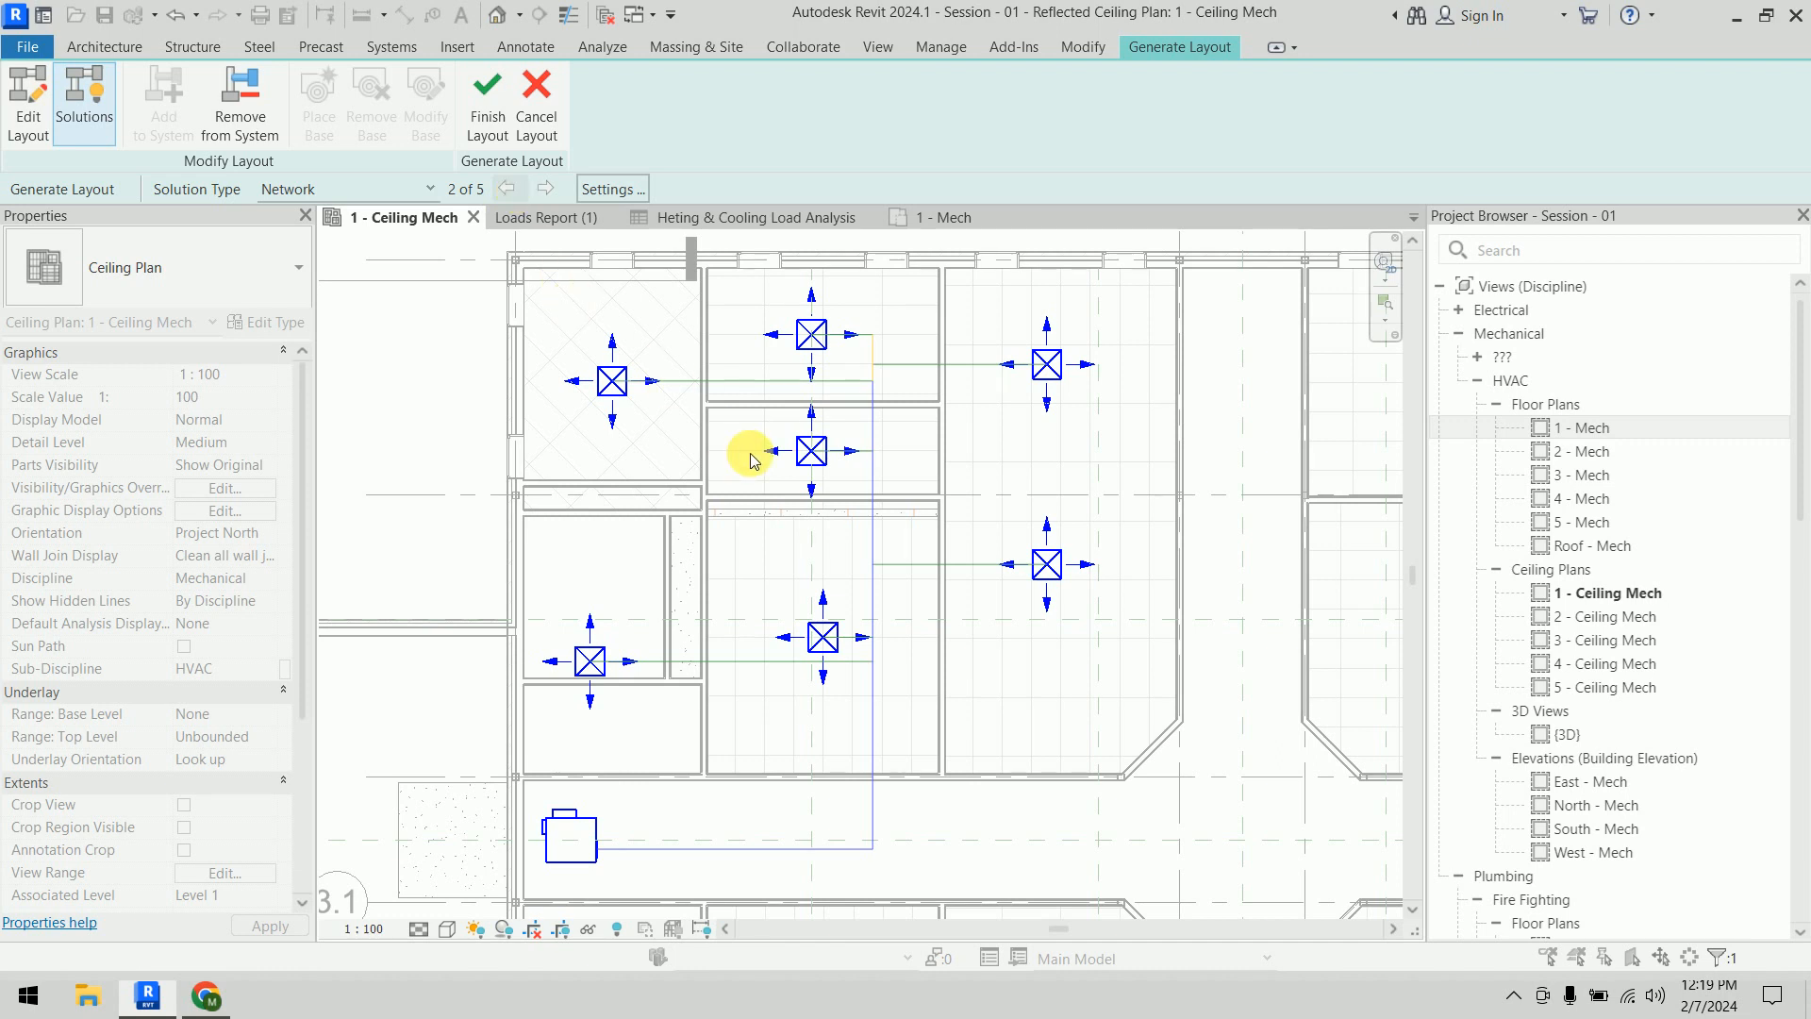
Examine the proposed main and branch duct routes, their junctions and their connections to the diffusers
{"action": "scroll", "coordinate": [780, 472], "scroll_direction": "up", "scroll_amount": 5}
{"action": "scroll", "coordinate": [780, 471], "scroll_direction": "down", "scroll_amount": 5}
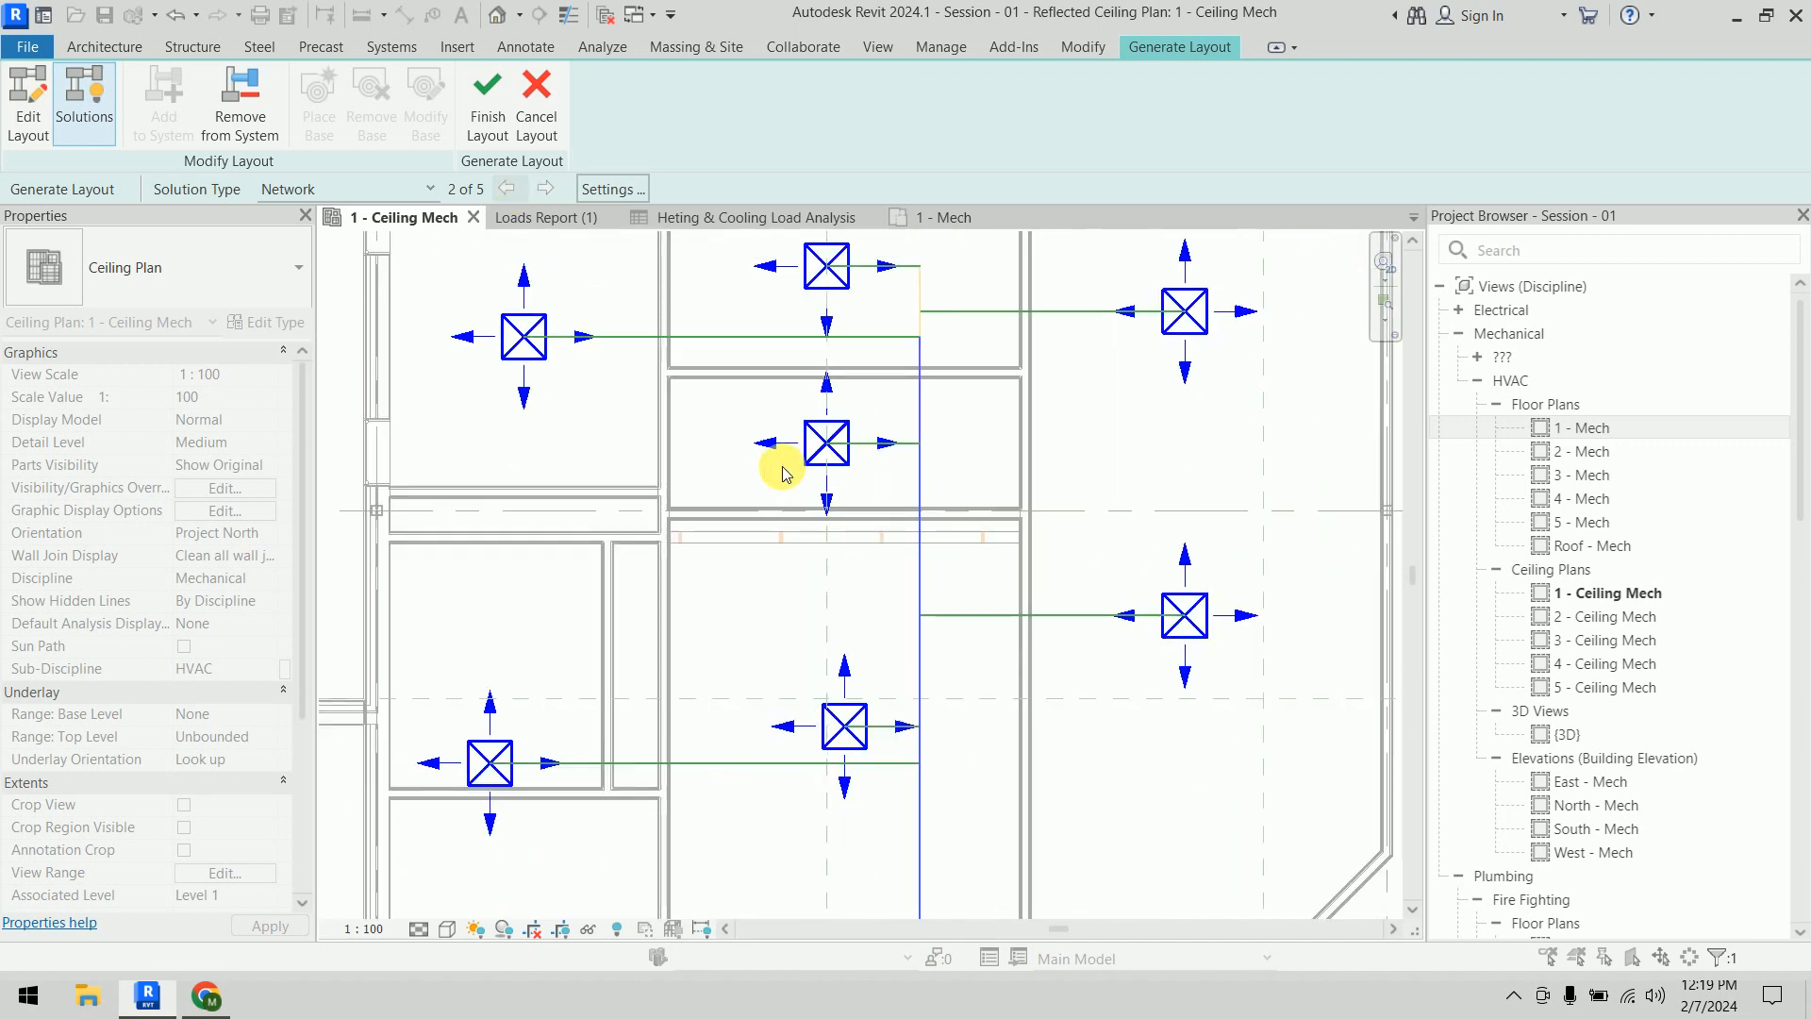
{"action": "scroll", "coordinate": [892, 524], "scroll_direction": "up", "scroll_amount": 5}
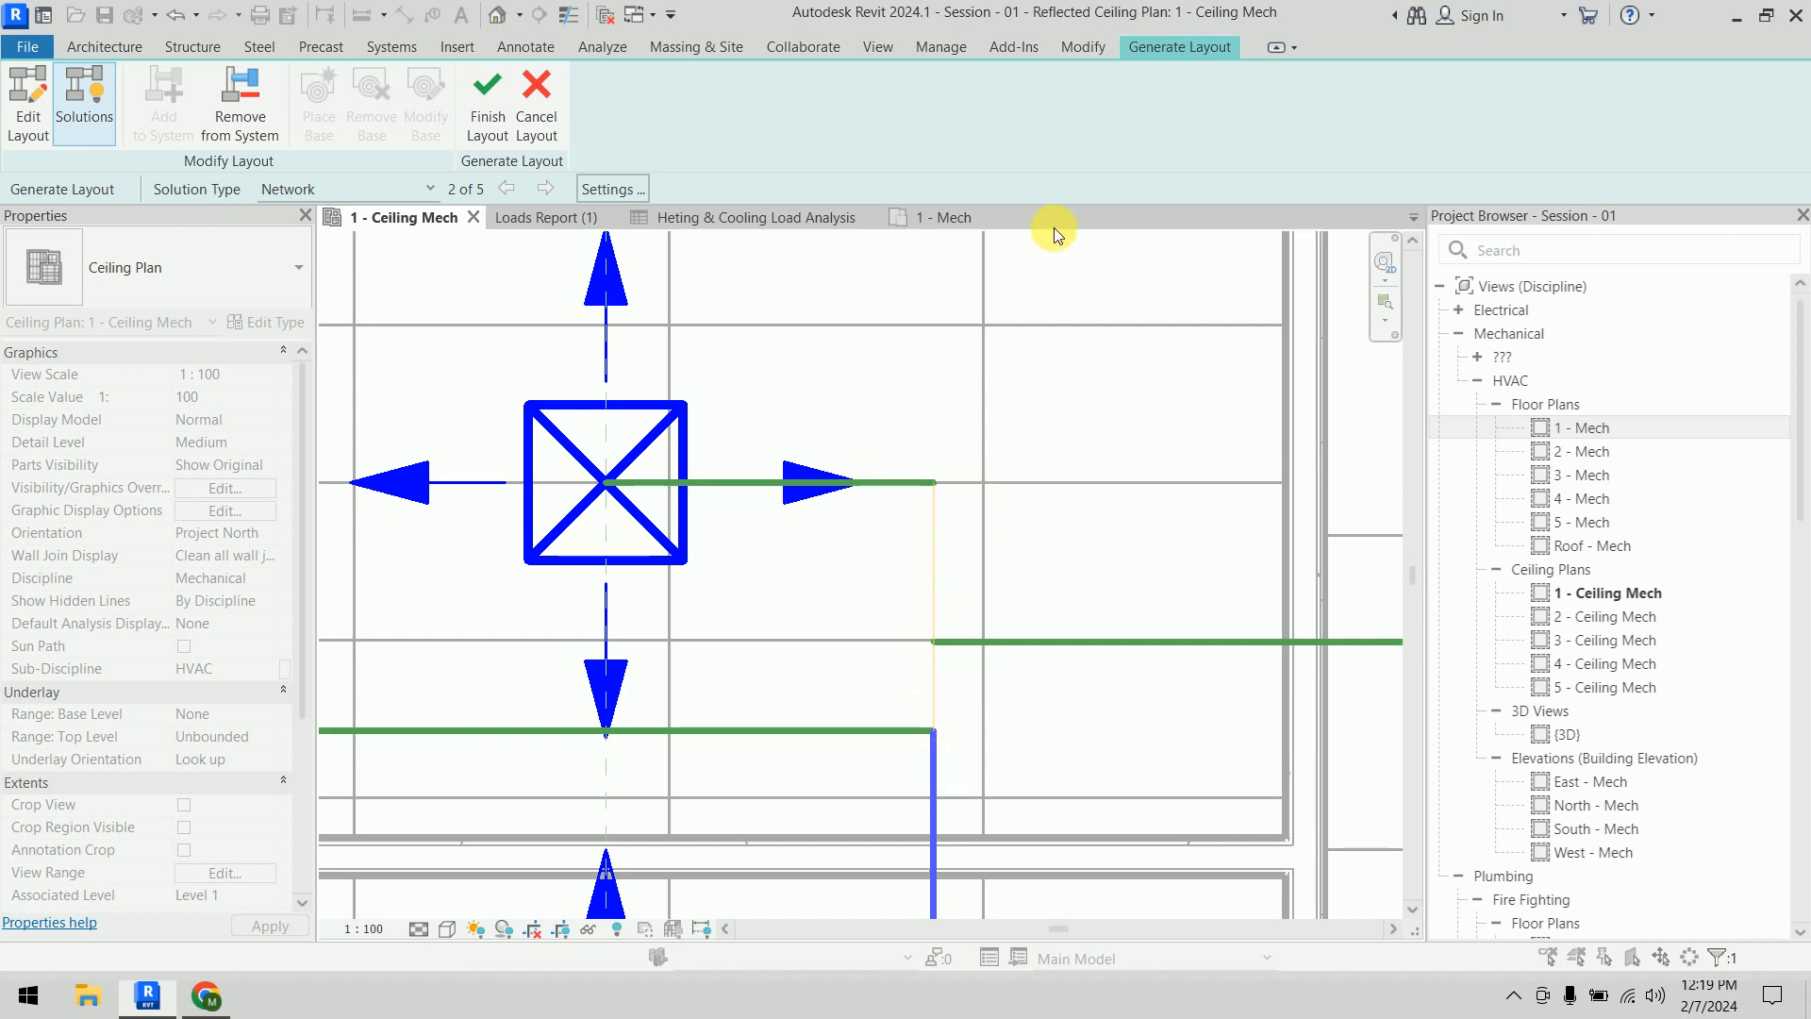
{"action": "scroll", "coordinate": [941, 619], "scroll_direction": "down", "scroll_amount": 5}
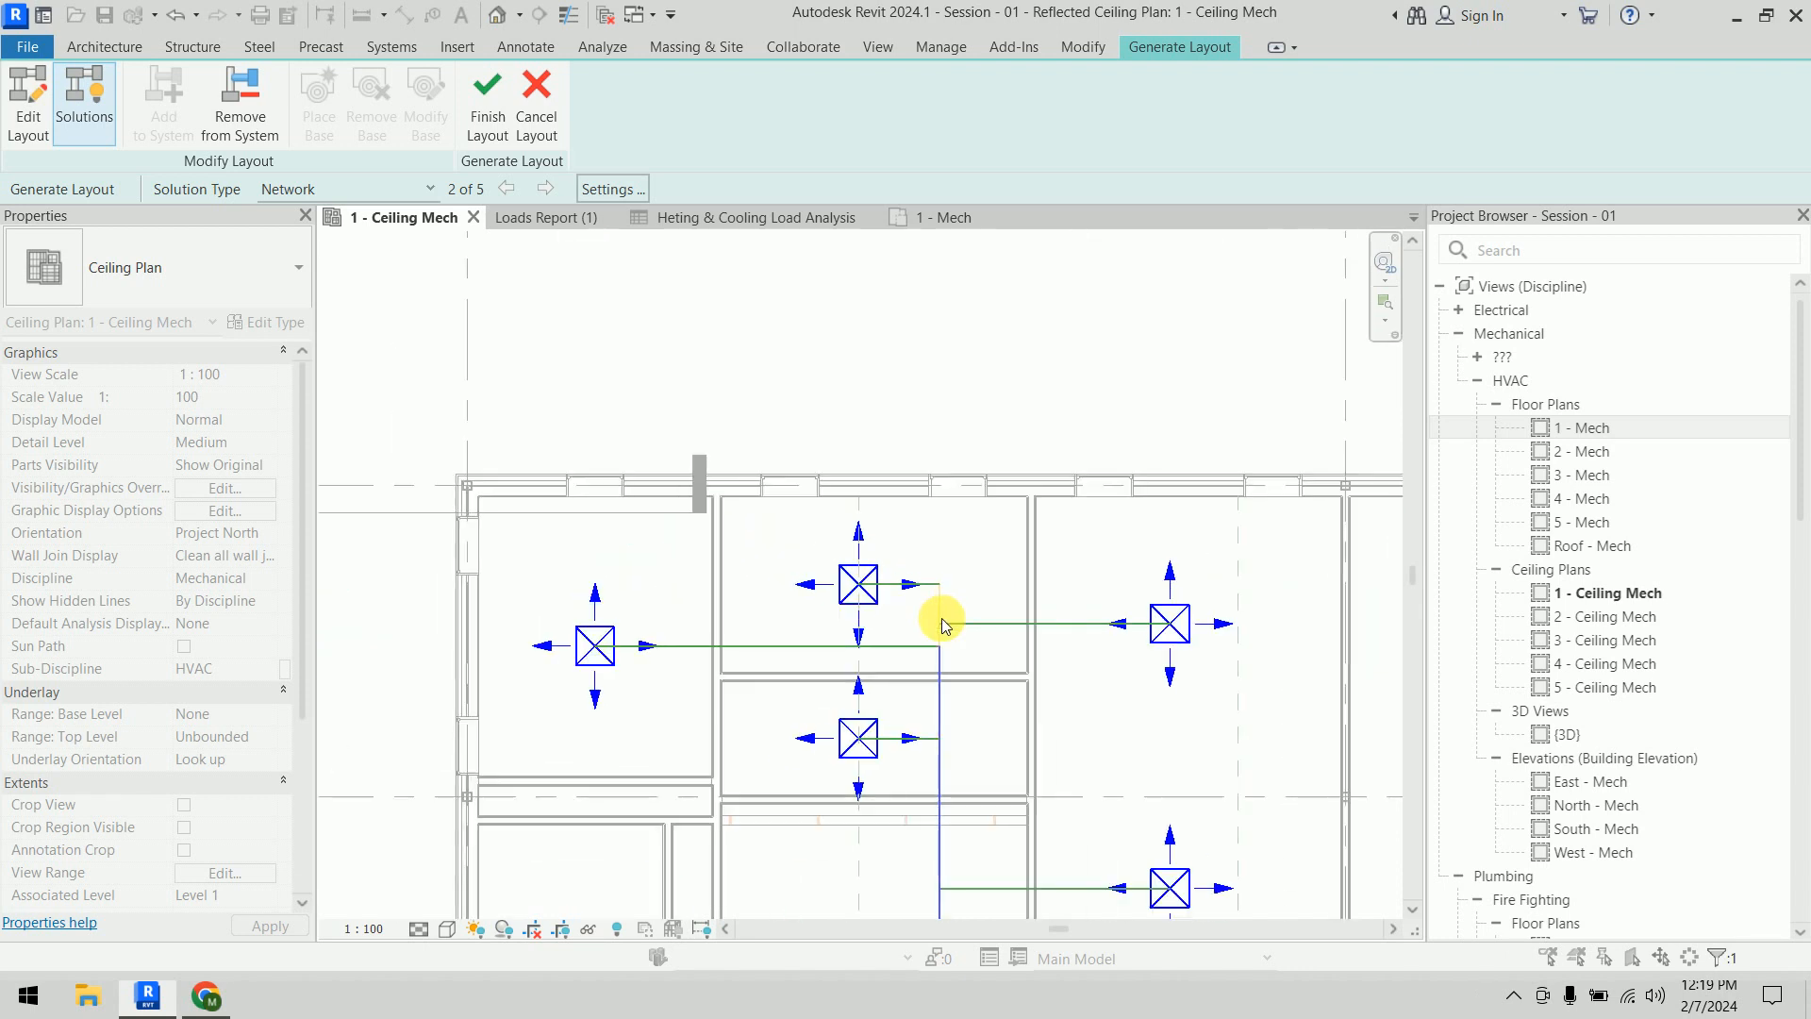
{"action": "middle_click_drag", "start_coordinate": [941, 619], "coordinate": [935, 380]}
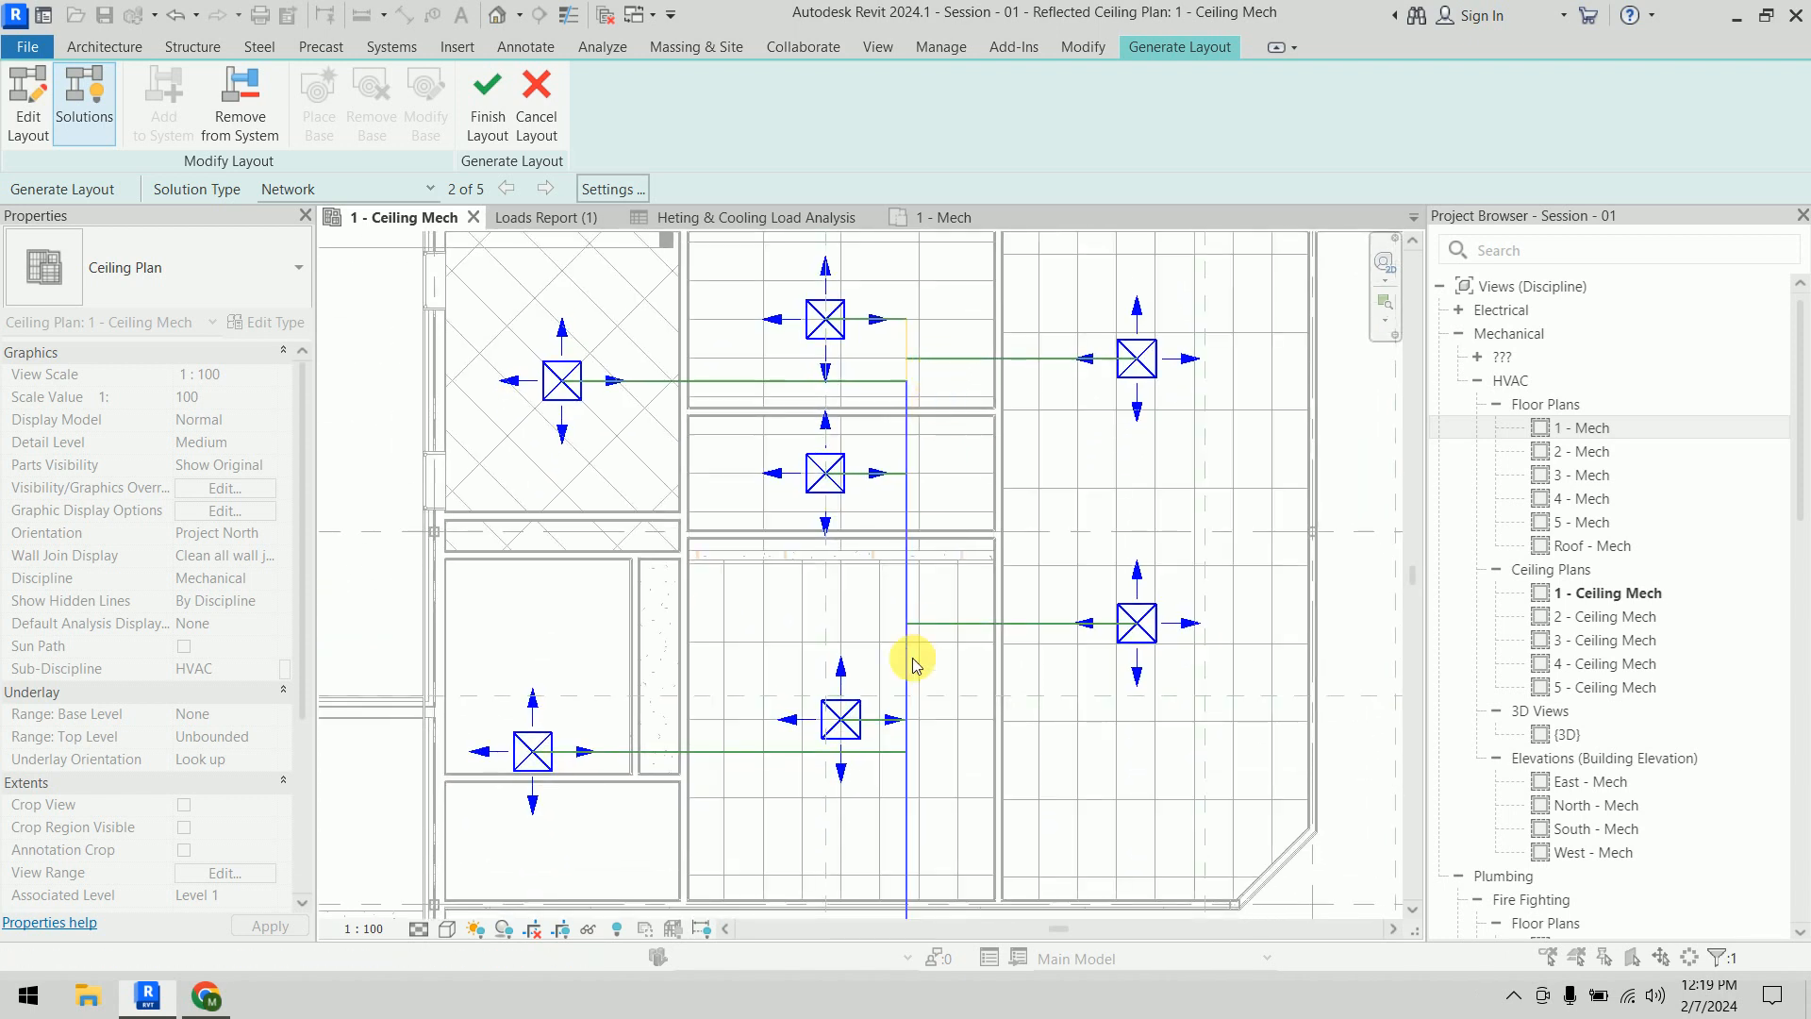
{"action": "scroll", "coordinate": [906, 720], "scroll_direction": "up", "scroll_amount": 5}
{"action": "middle_click_drag", "start_coordinate": [1043, 673], "coordinate": [974, 383]}
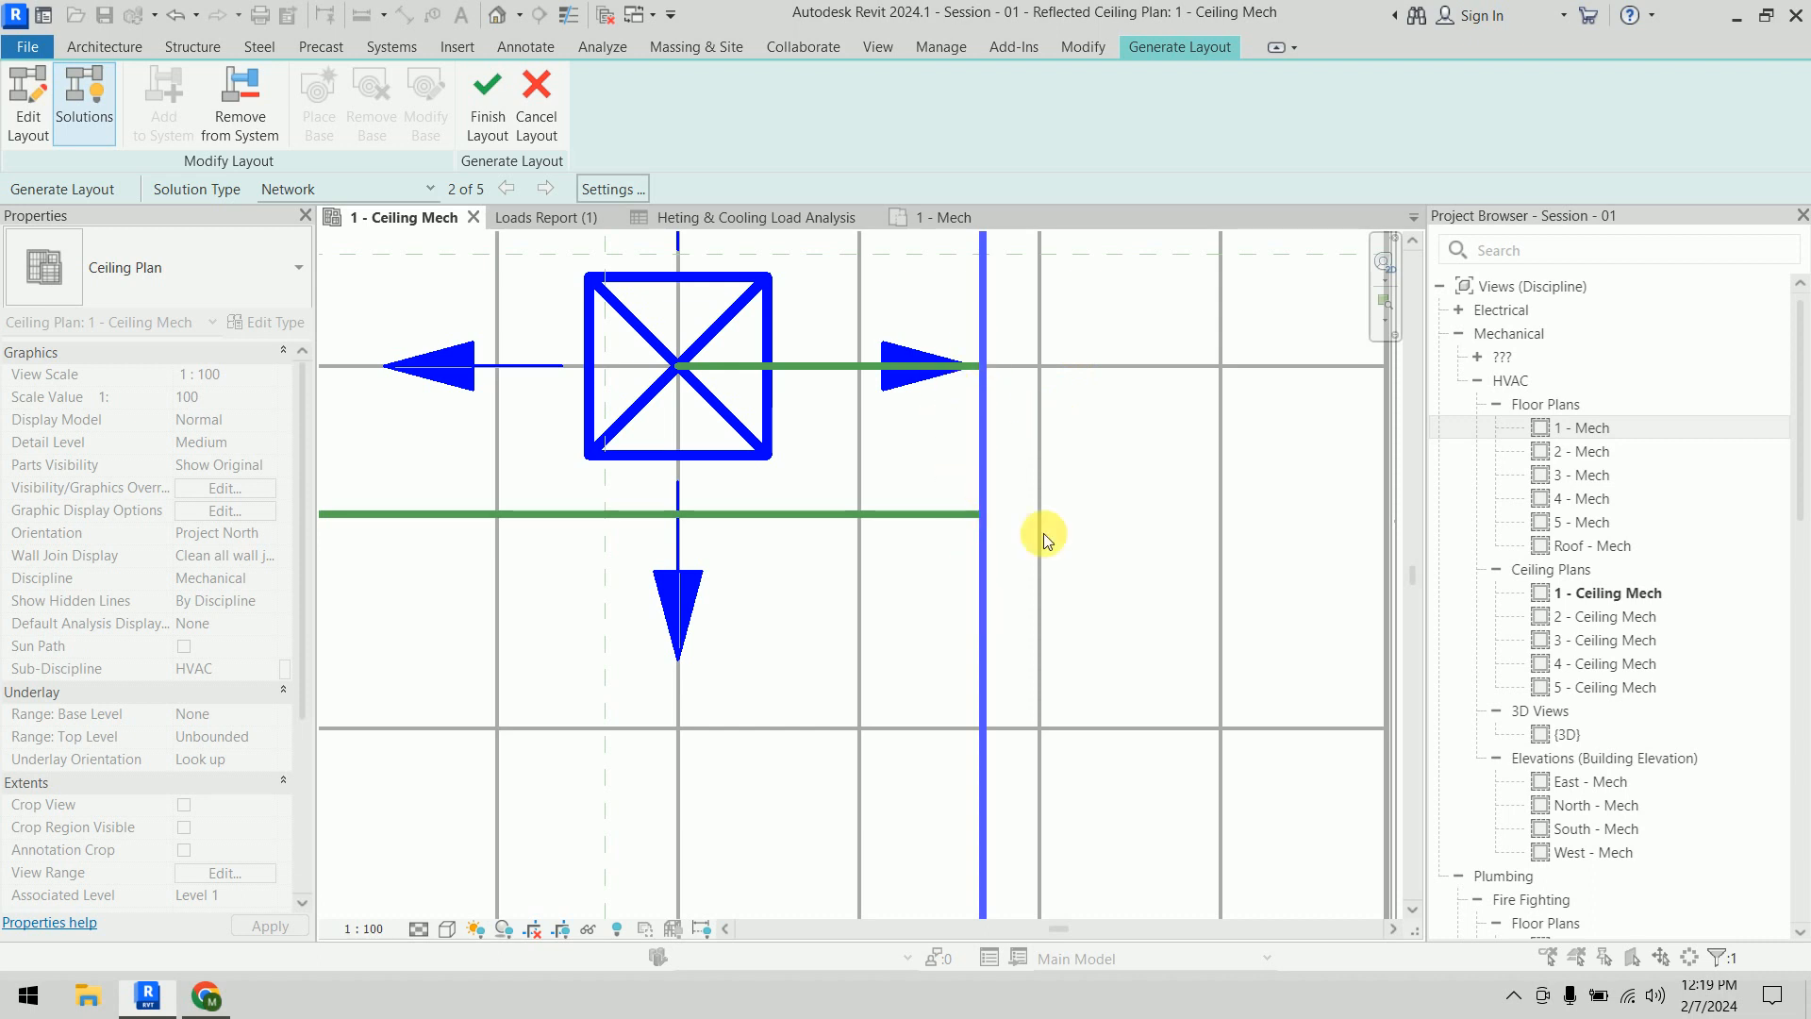
{"action": "scroll", "coordinate": [1084, 505], "scroll_direction": "down", "scroll_amount": 5}
{"action": "middle_click_drag", "start_coordinate": [1124, 490], "coordinate": [857, 688]}
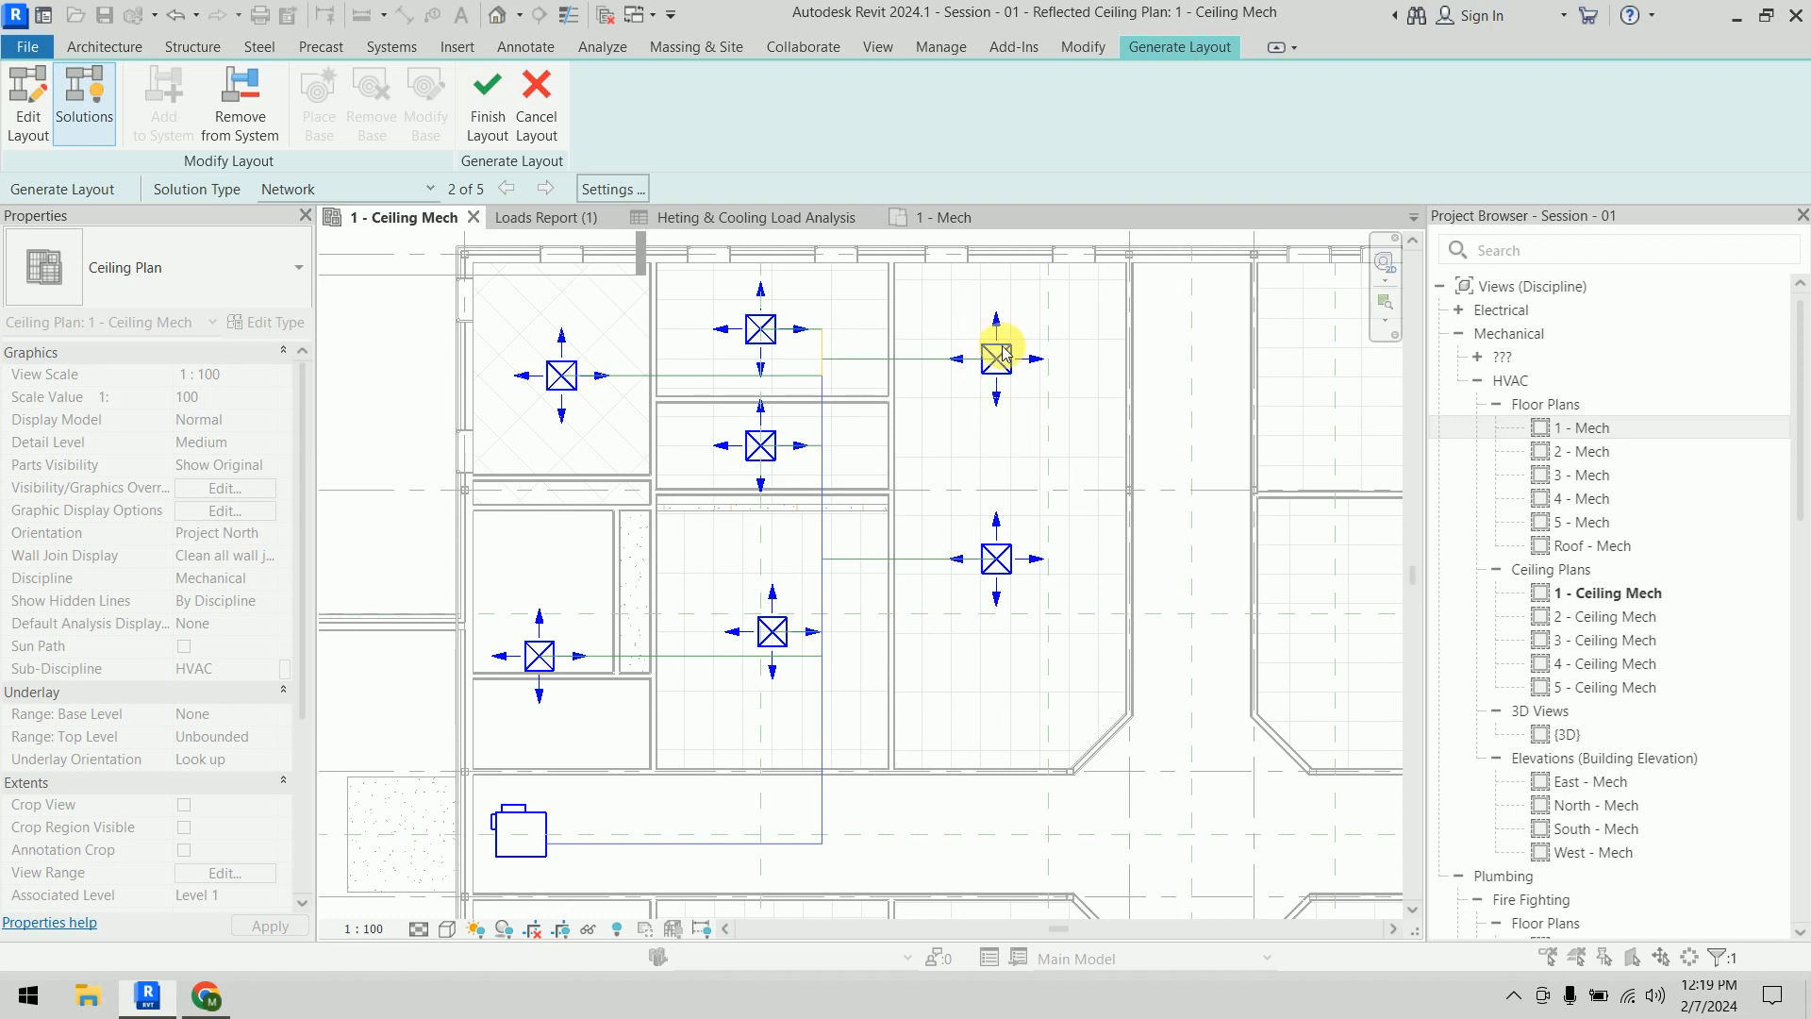
{"action": "scroll", "coordinate": [999, 352], "scroll_direction": "up", "scroll_amount": 5}
{"action": "scroll", "coordinate": [570, 450], "scroll_direction": "down", "scroll_amount": 2}
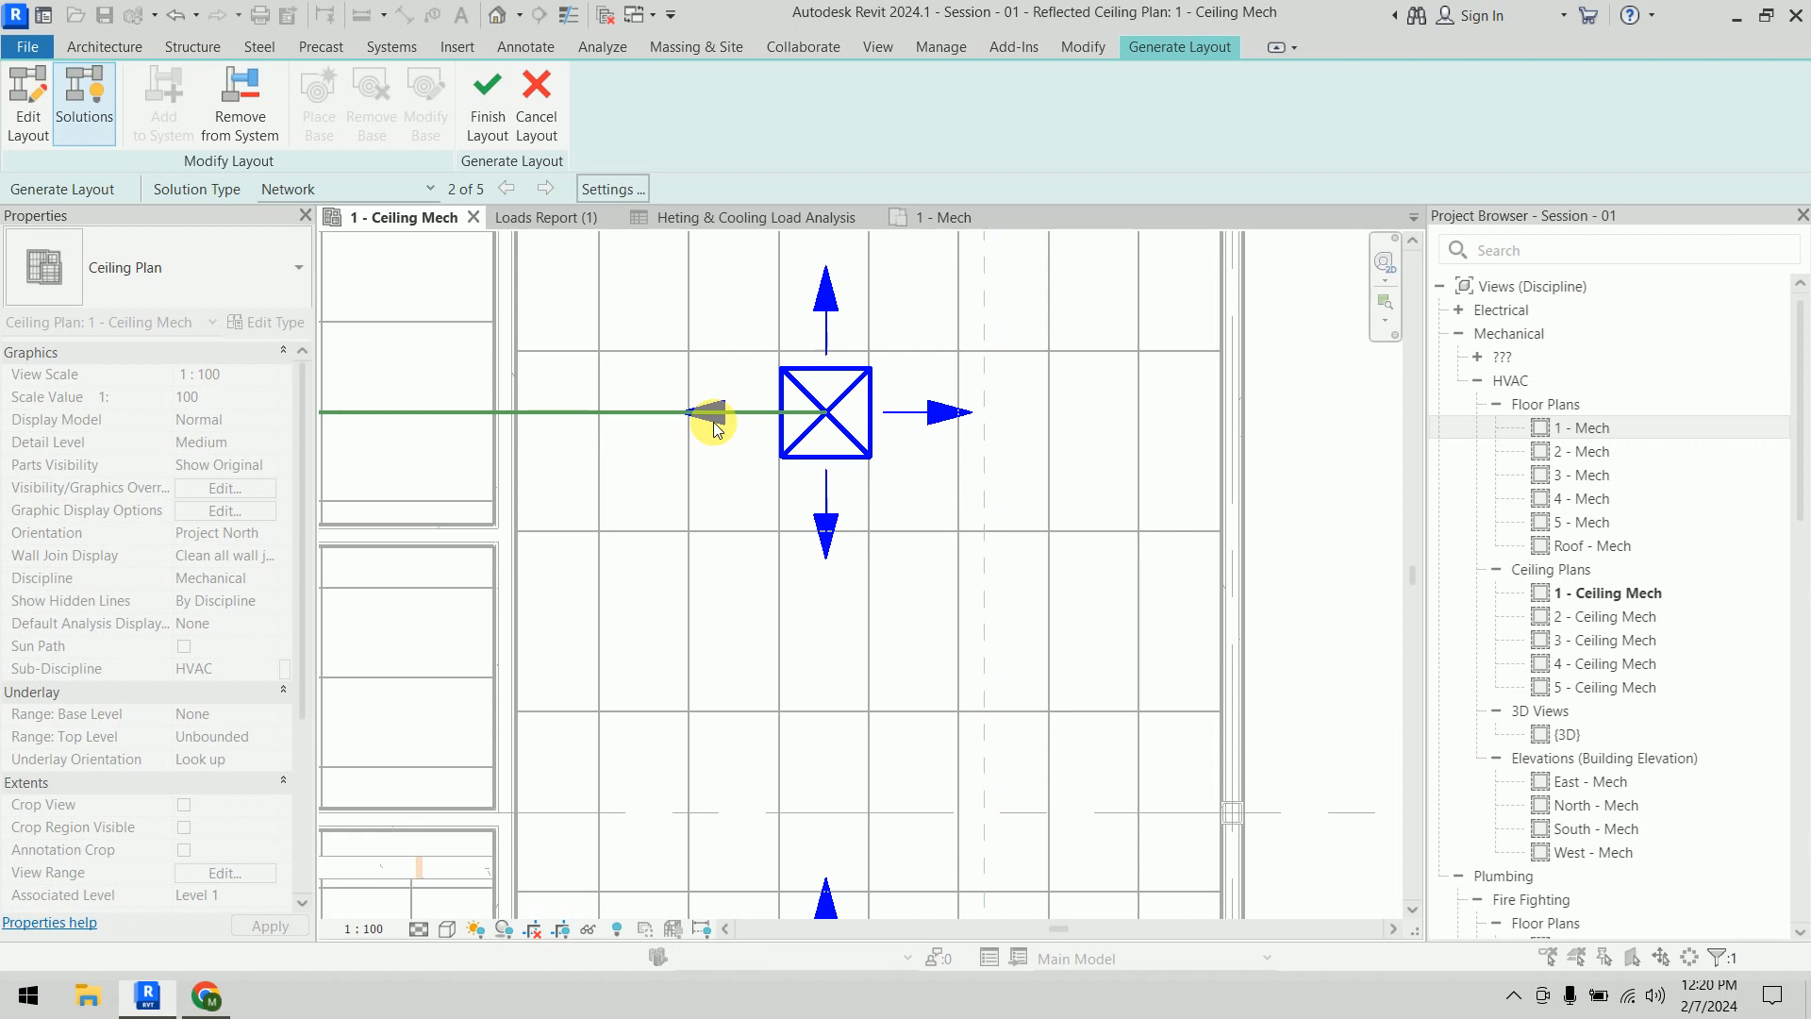
Set the branch duct conversion to flex duct type Flex Duct Round : Flex - Round with a maximum flex length of 1200
{"action": "left_click", "coordinate": [647, 189]}
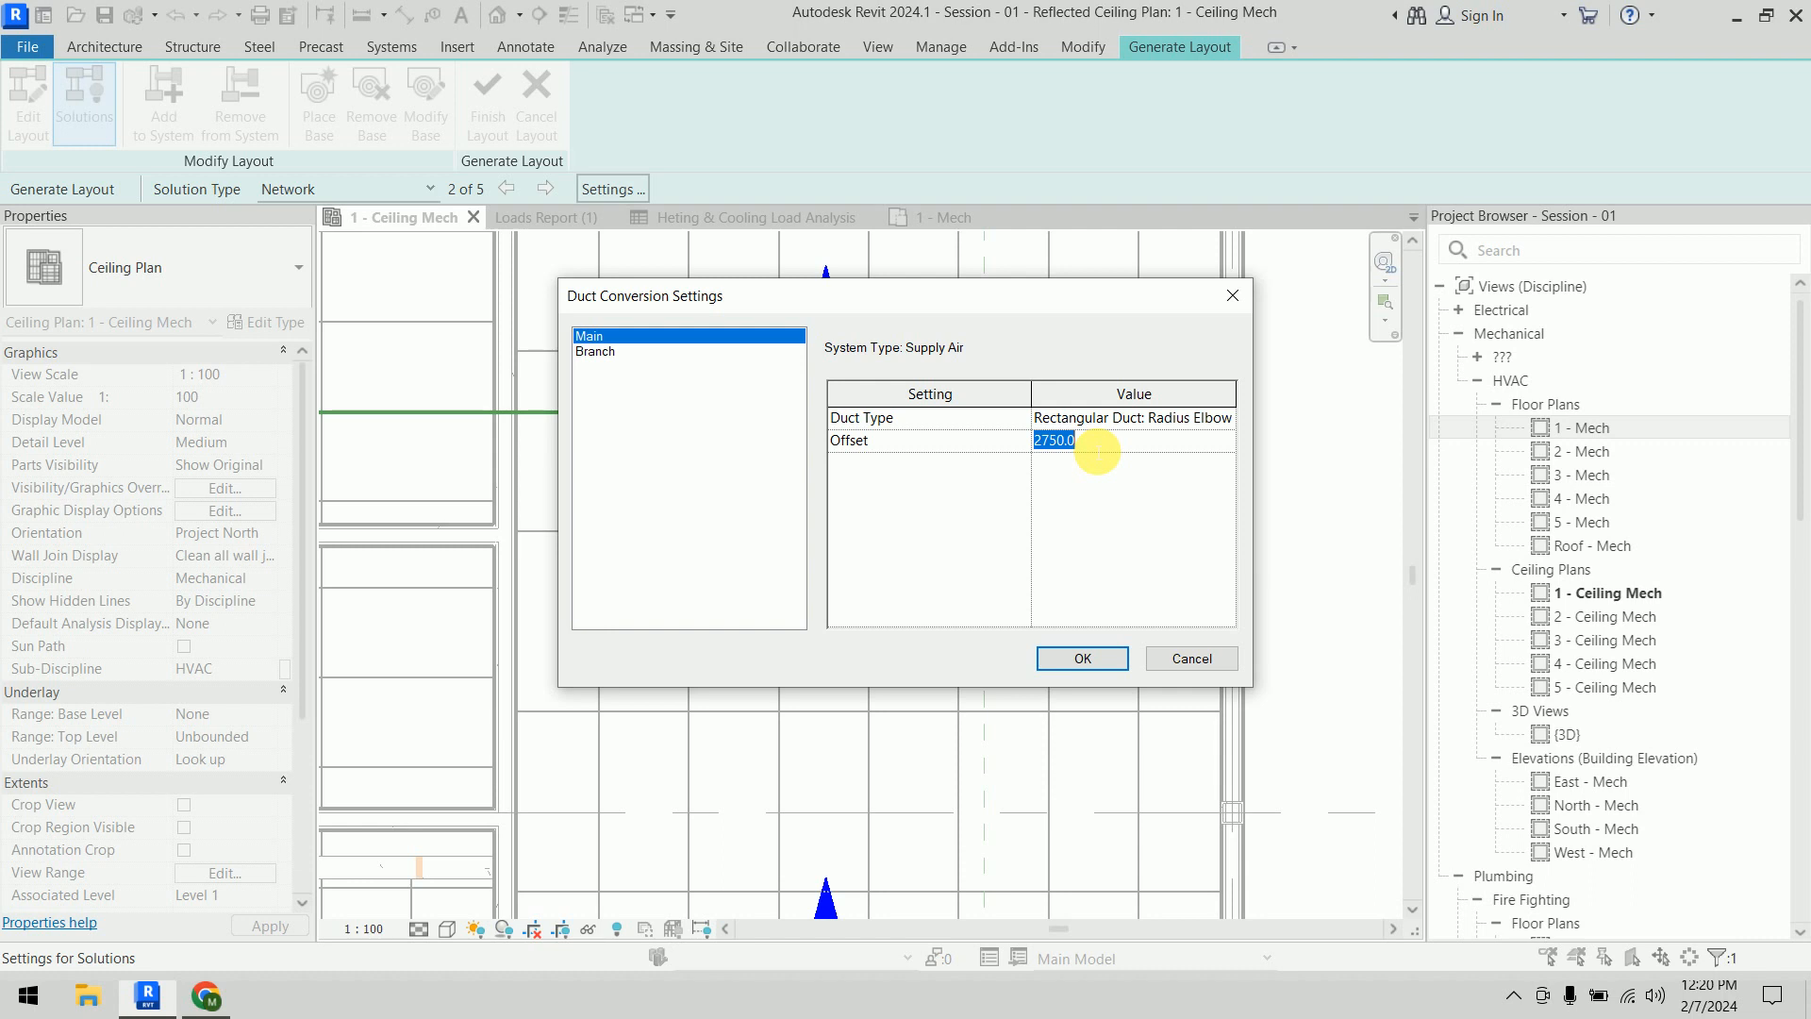
{"action": "left_click", "coordinate": [676, 350]}
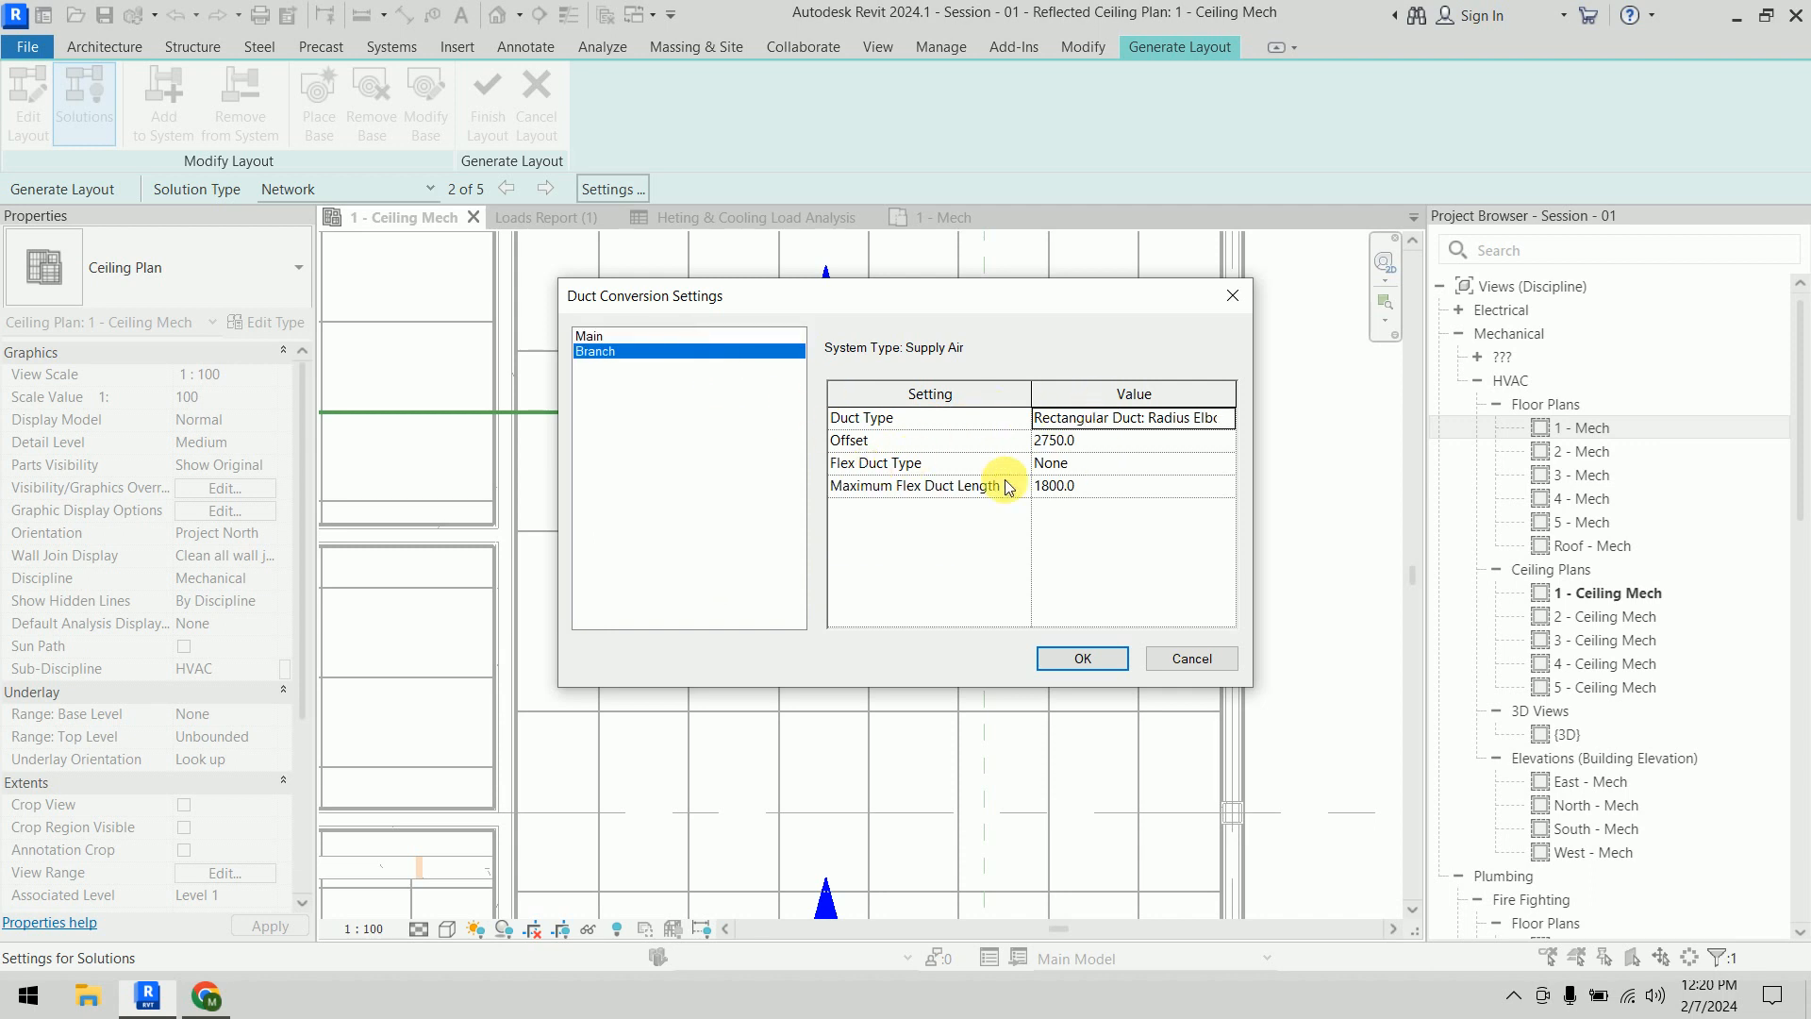
{"action": "left_click", "coordinate": [1142, 469]}
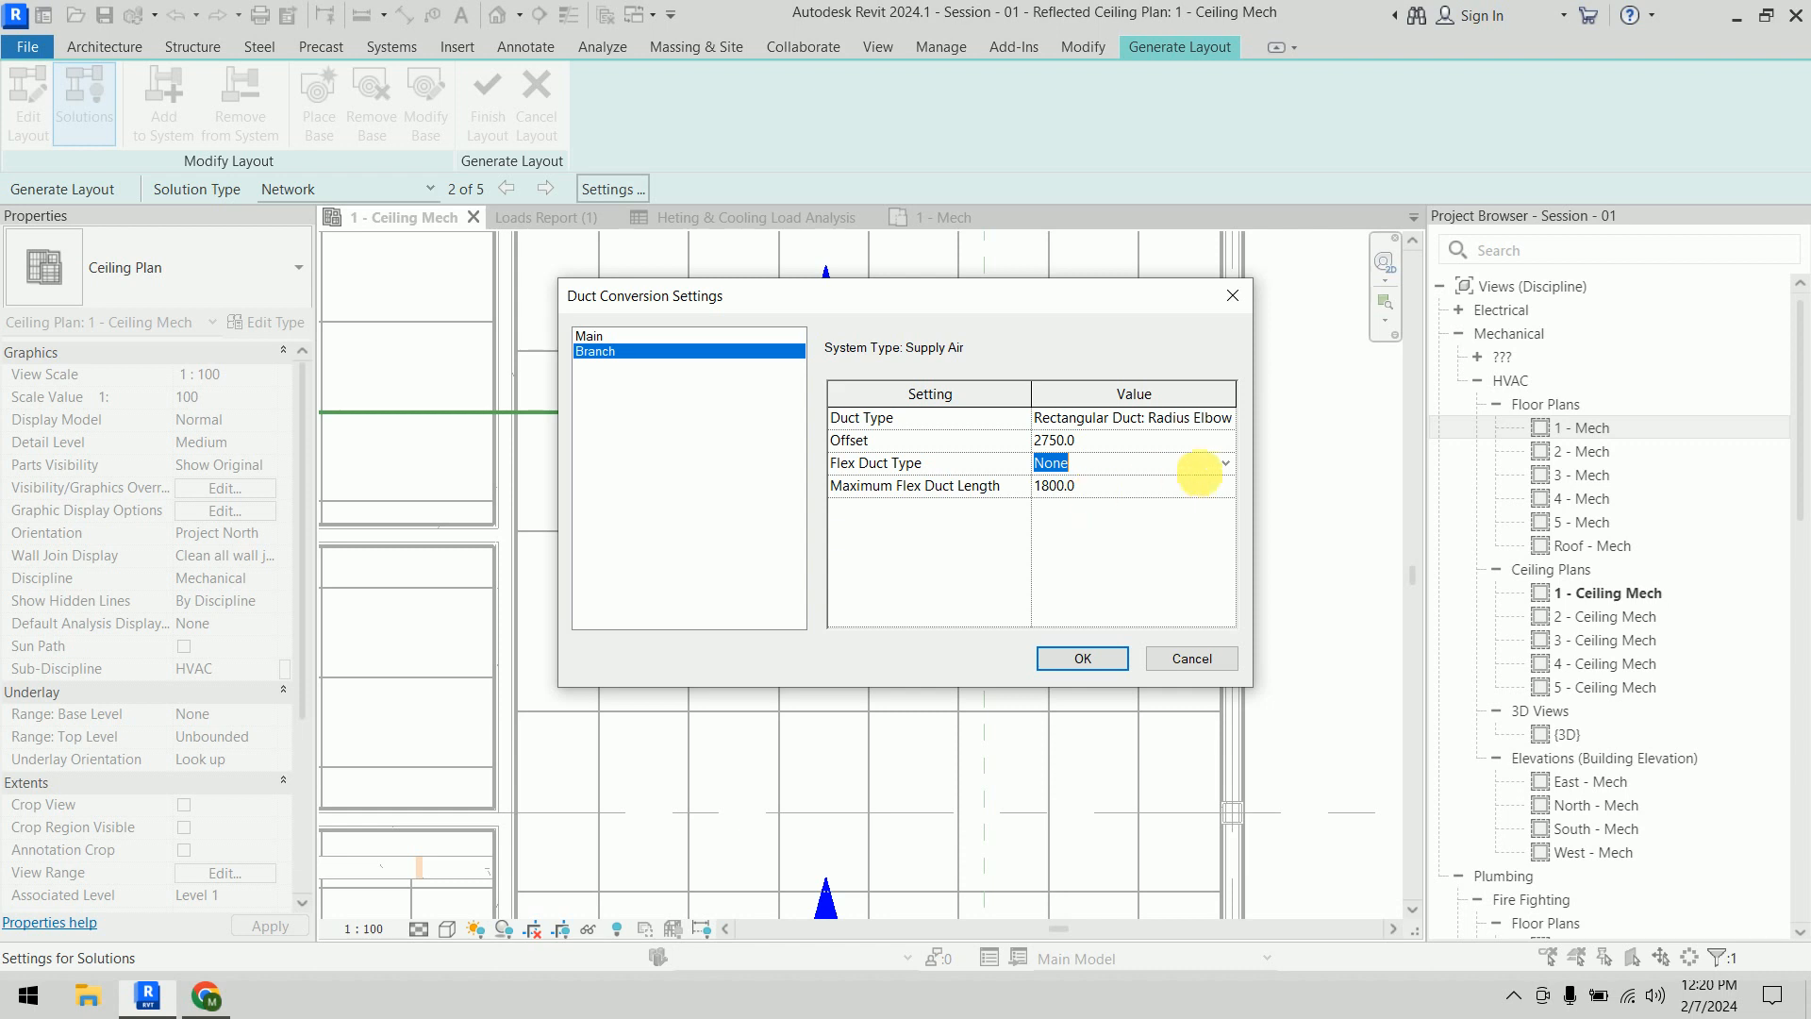
{"action": "left_click", "coordinate": [1231, 465]}
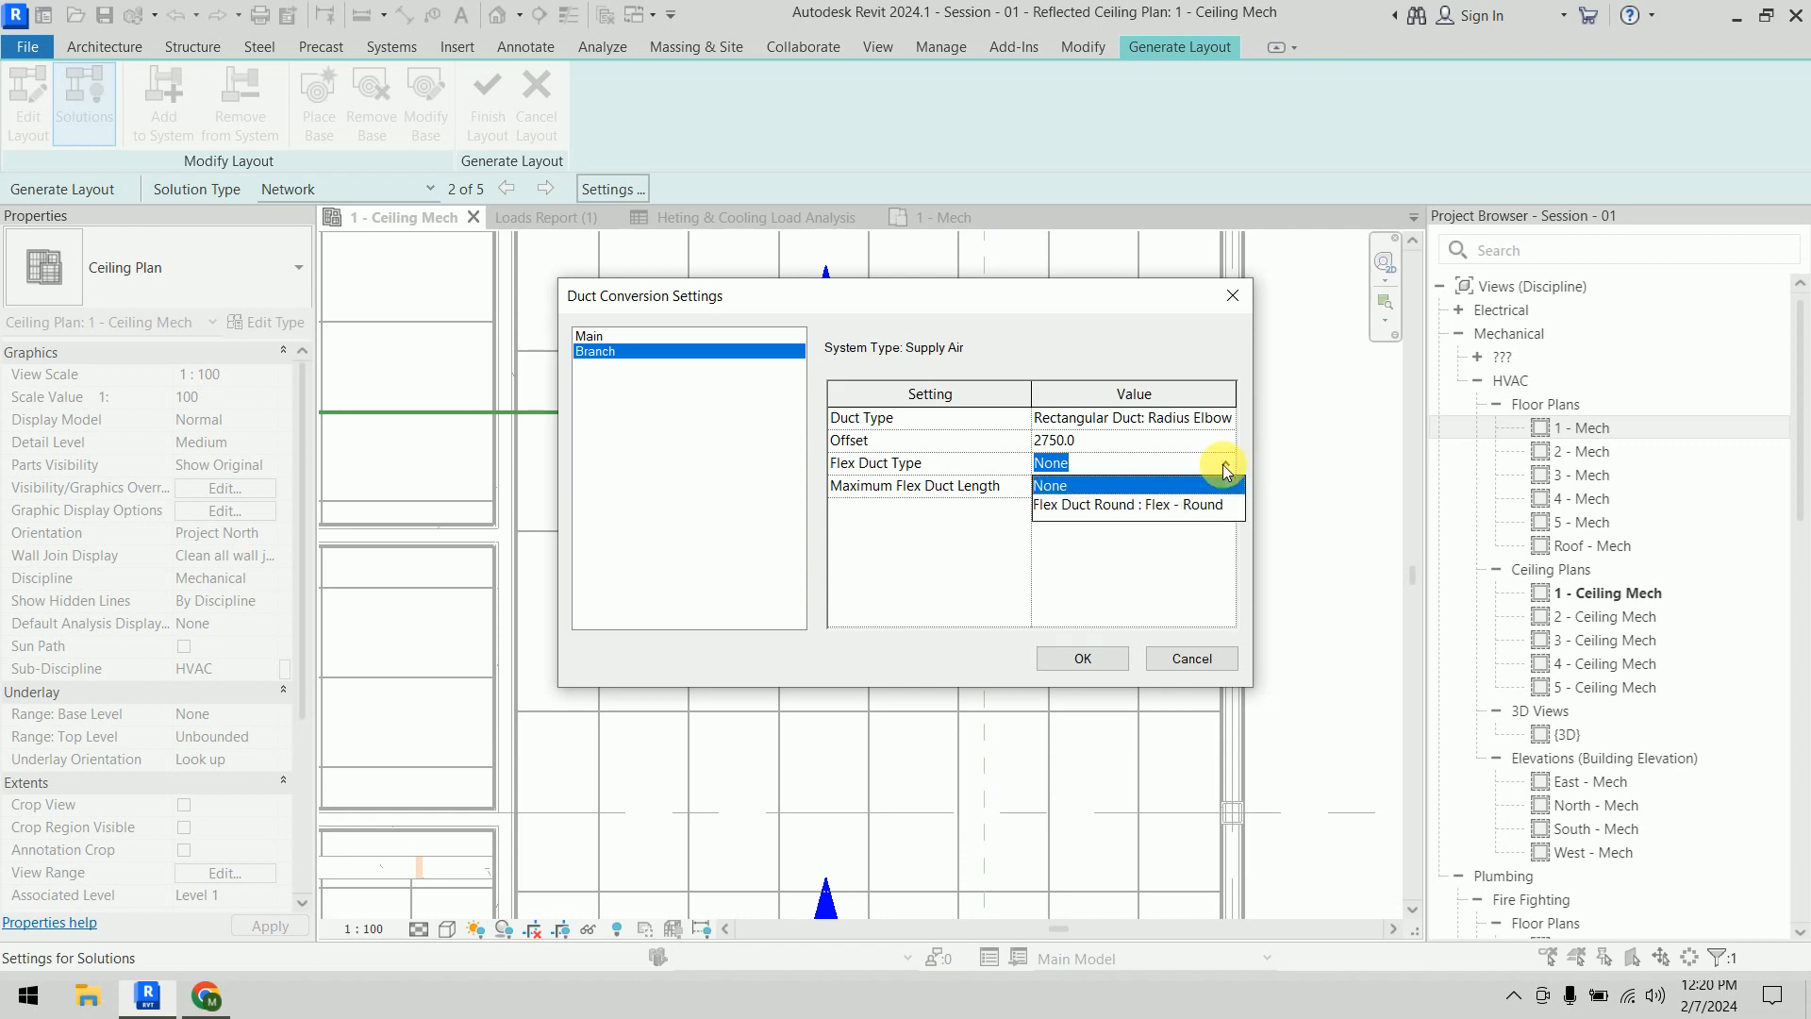
{"action": "left_click", "coordinate": [1197, 507]}
{"action": "left_click", "coordinate": [1158, 488]}
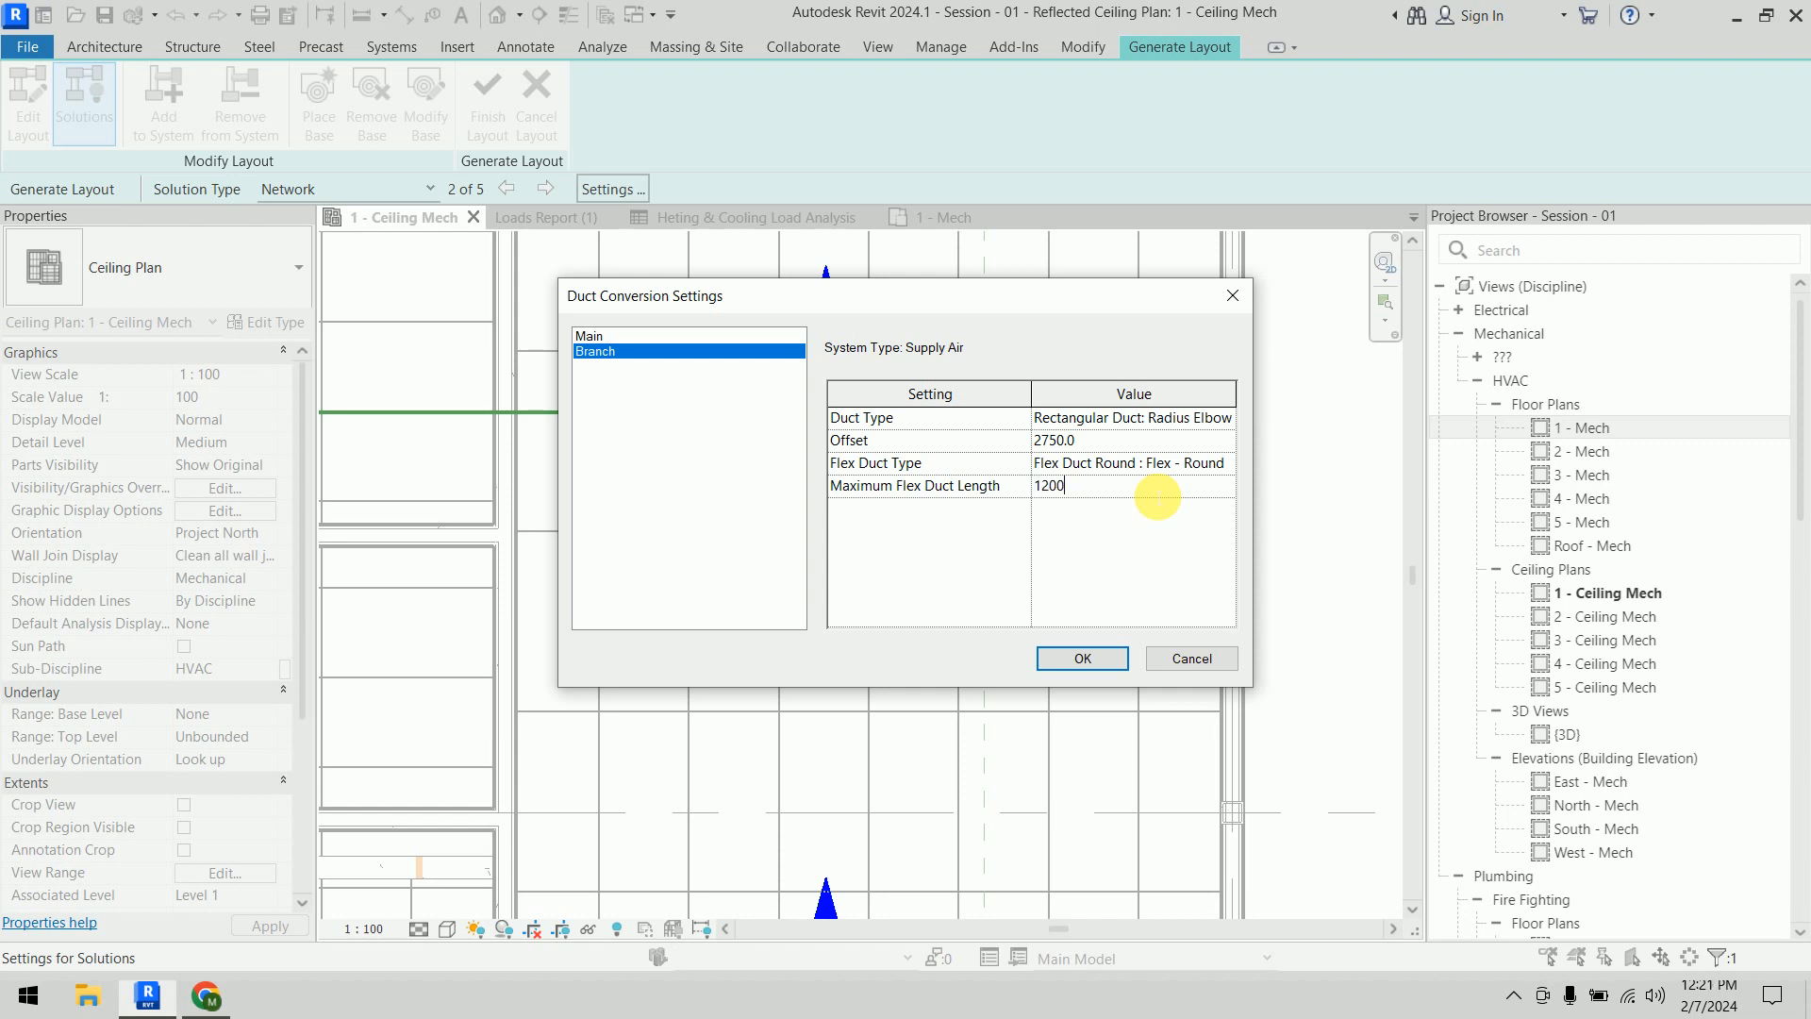
{"action": "left_click", "coordinate": [1096, 660]}
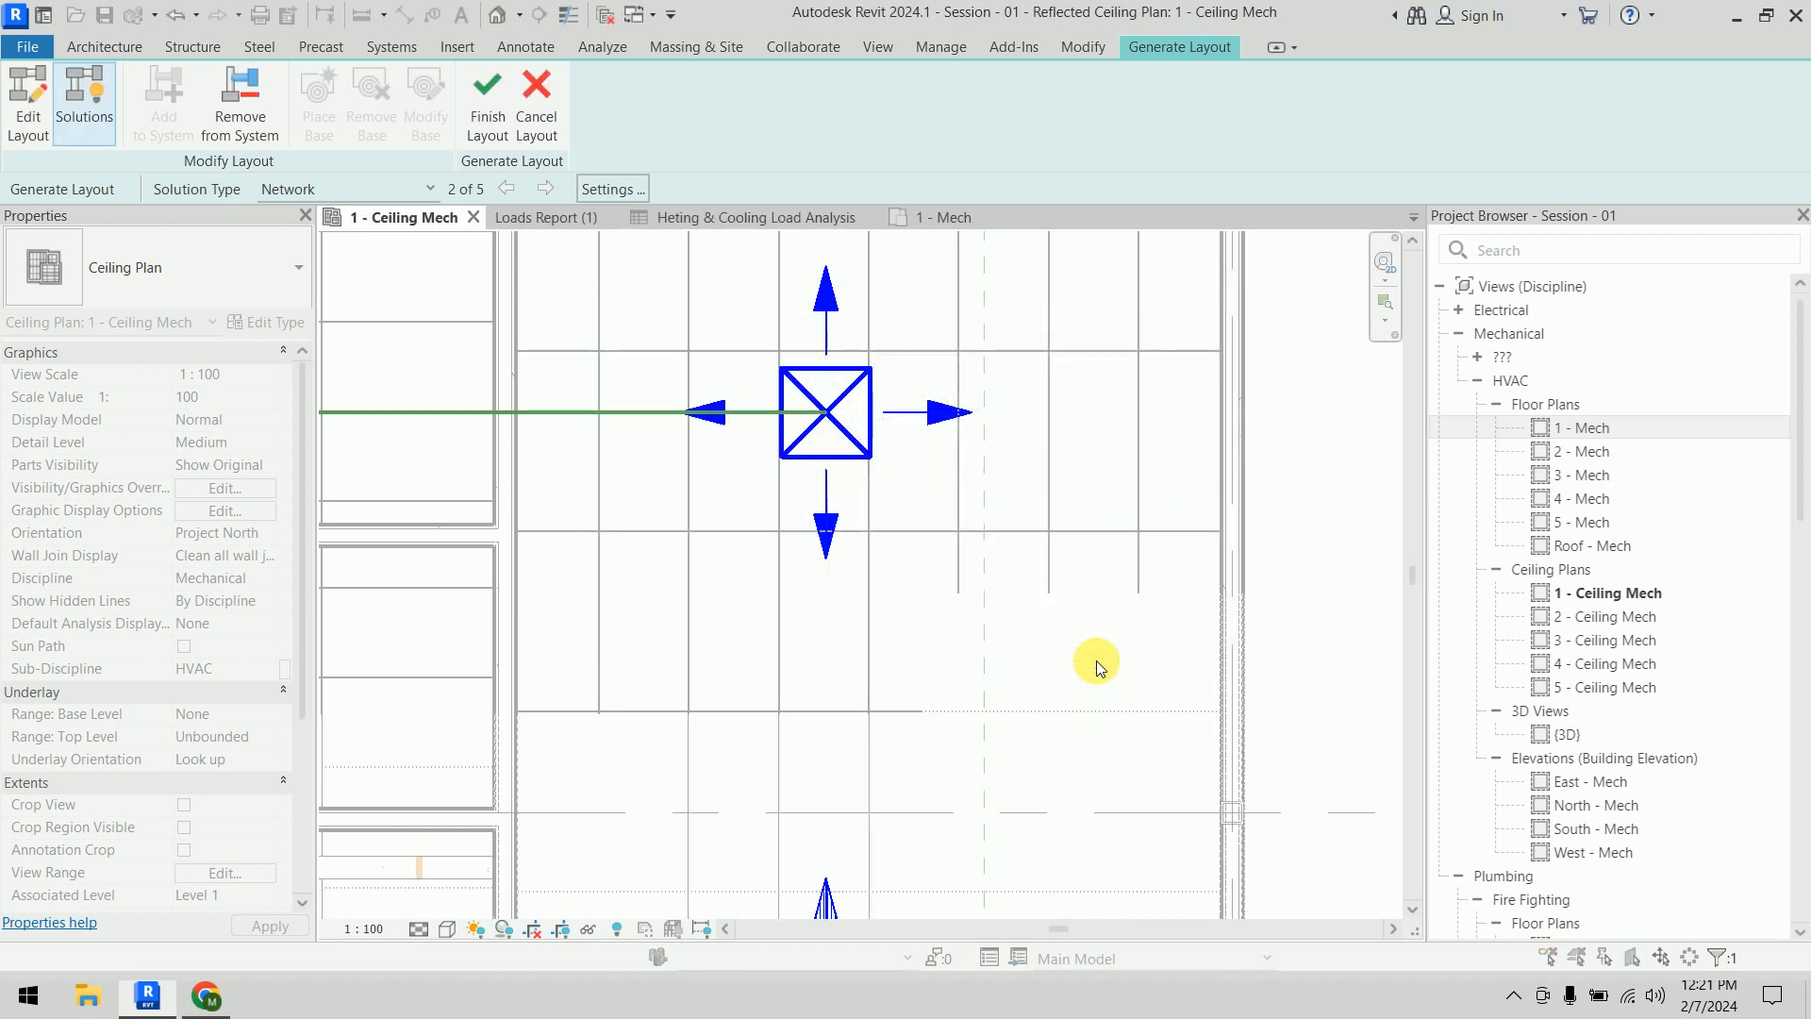
Finish the duct layout to generate the supply ducts and fittings from the chosen solution
{"action": "left_click", "coordinate": [481, 118]}
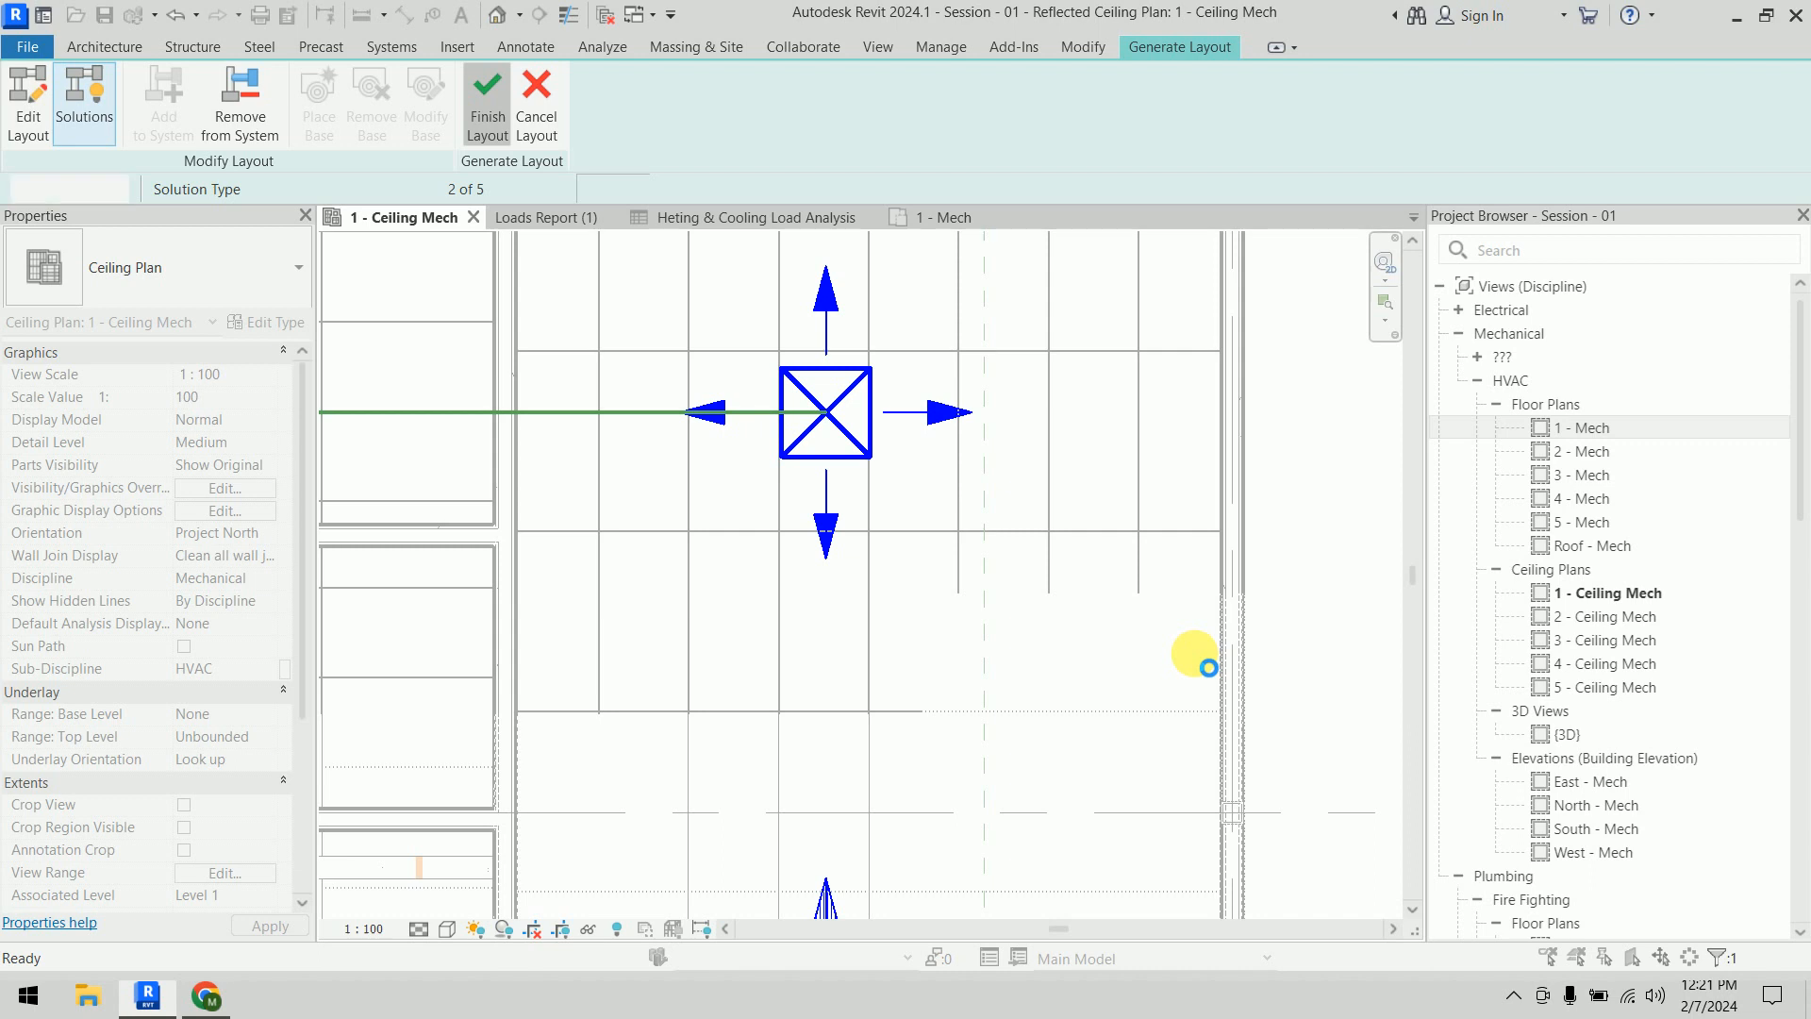
{"action": "scroll", "coordinate": [1177, 585], "scroll_direction": "down", "scroll_amount": 3}
{"action": "scroll", "coordinate": [1177, 585], "scroll_direction": "down", "scroll_amount": 2}
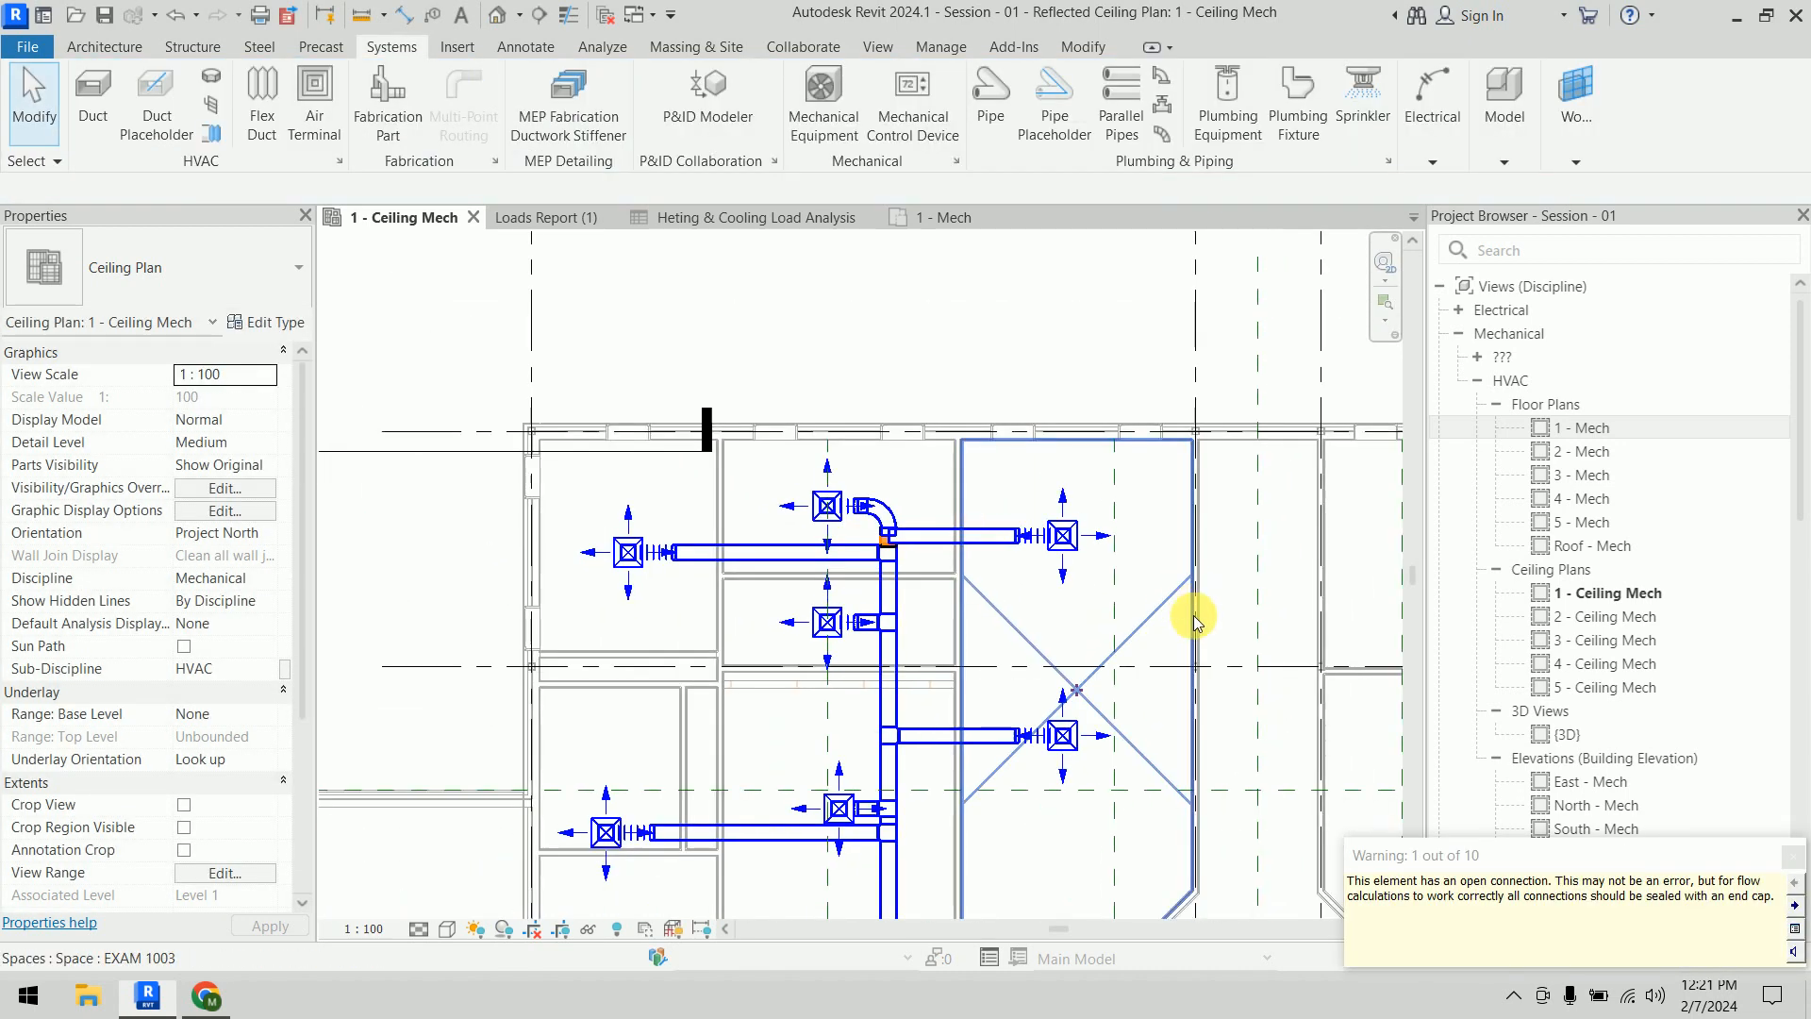
{"action": "middle_click_drag", "start_coordinate": [1197, 610], "coordinate": [1160, 557]}
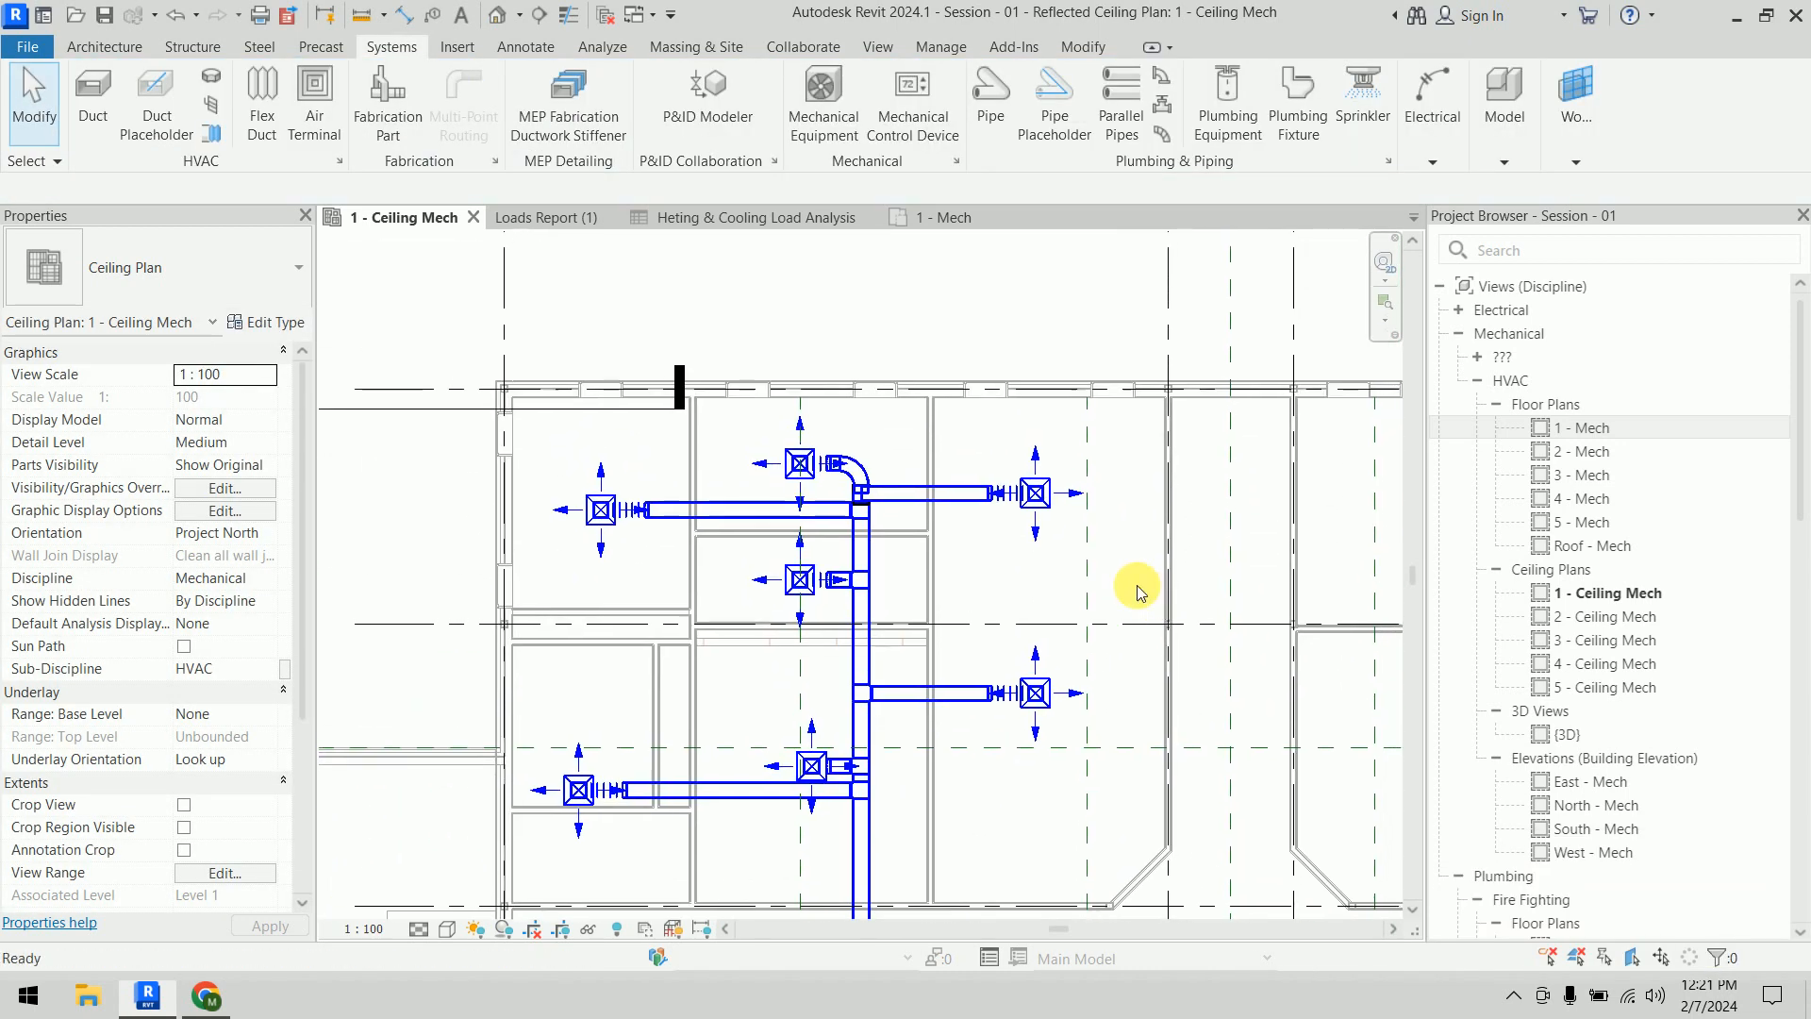
Pull the uppermost right-hand branch duct's end away from the main duct junction to disconnect it
{"action": "scroll", "coordinate": [901, 492], "scroll_direction": "up", "scroll_amount": 6}
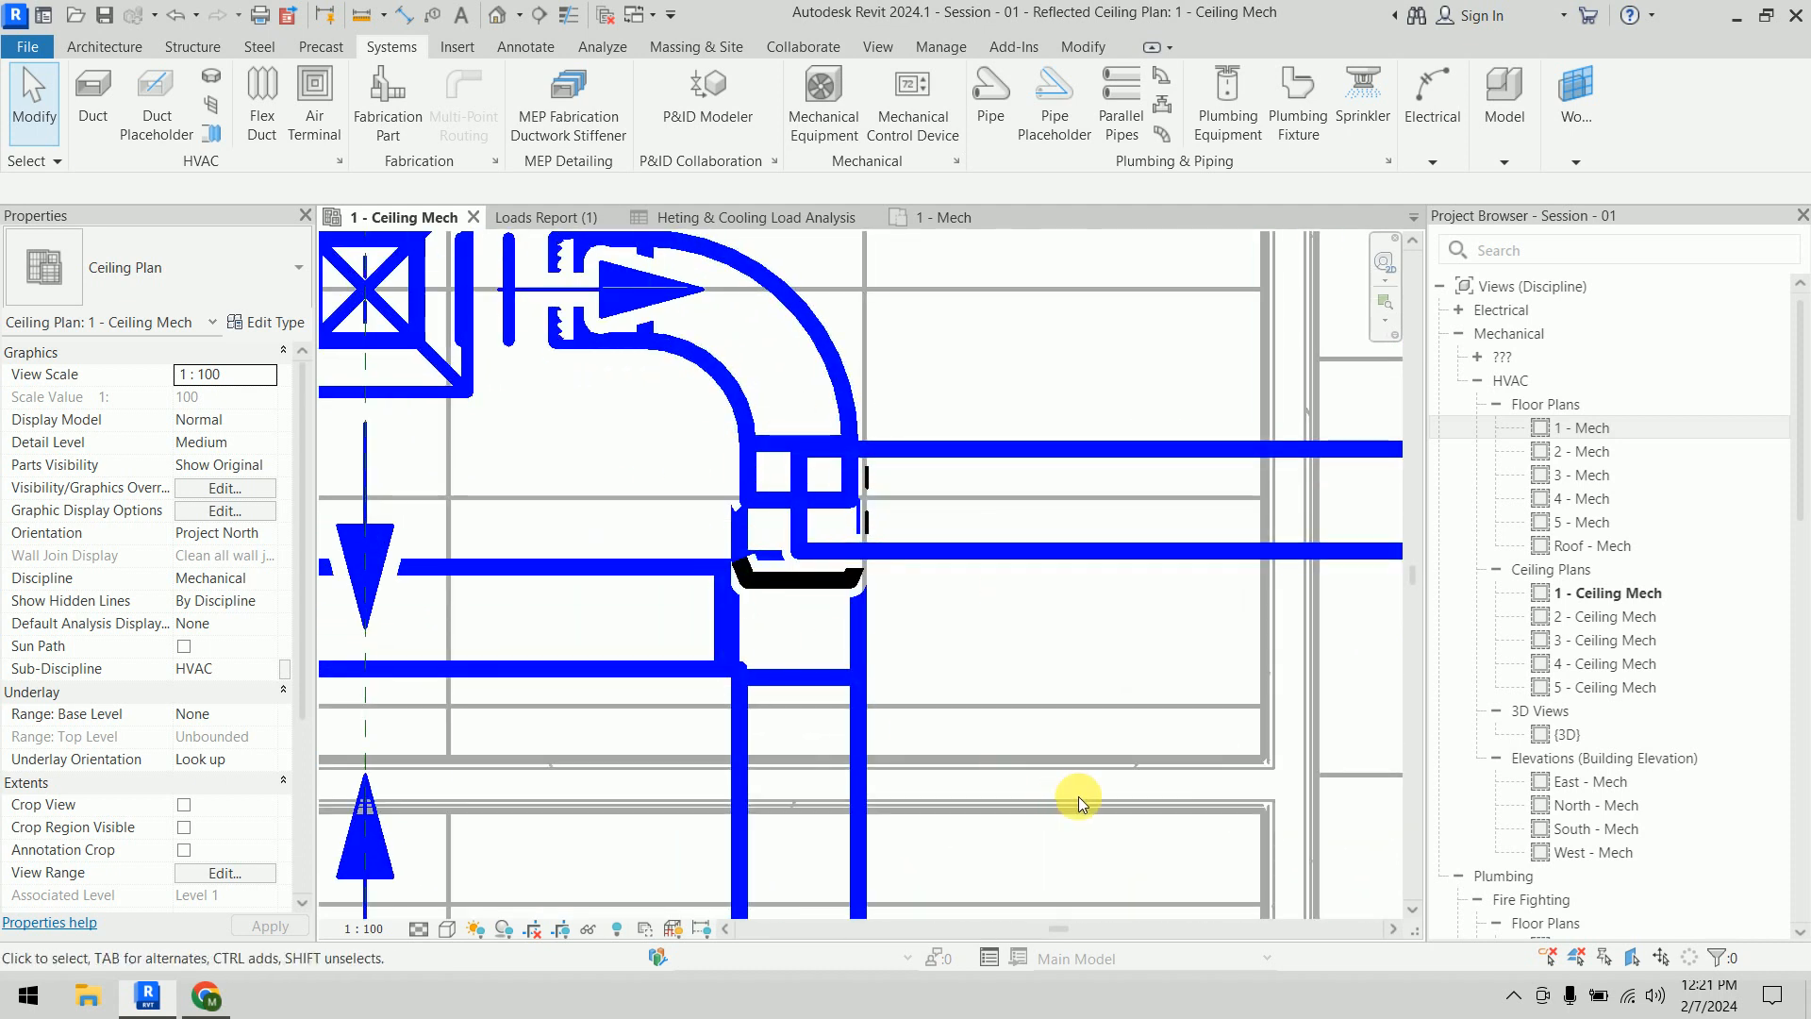
{"action": "scroll", "coordinate": [1078, 796], "scroll_direction": "down", "scroll_amount": 2}
{"action": "middle_click_drag", "start_coordinate": [1079, 792], "coordinate": [1144, 566]}
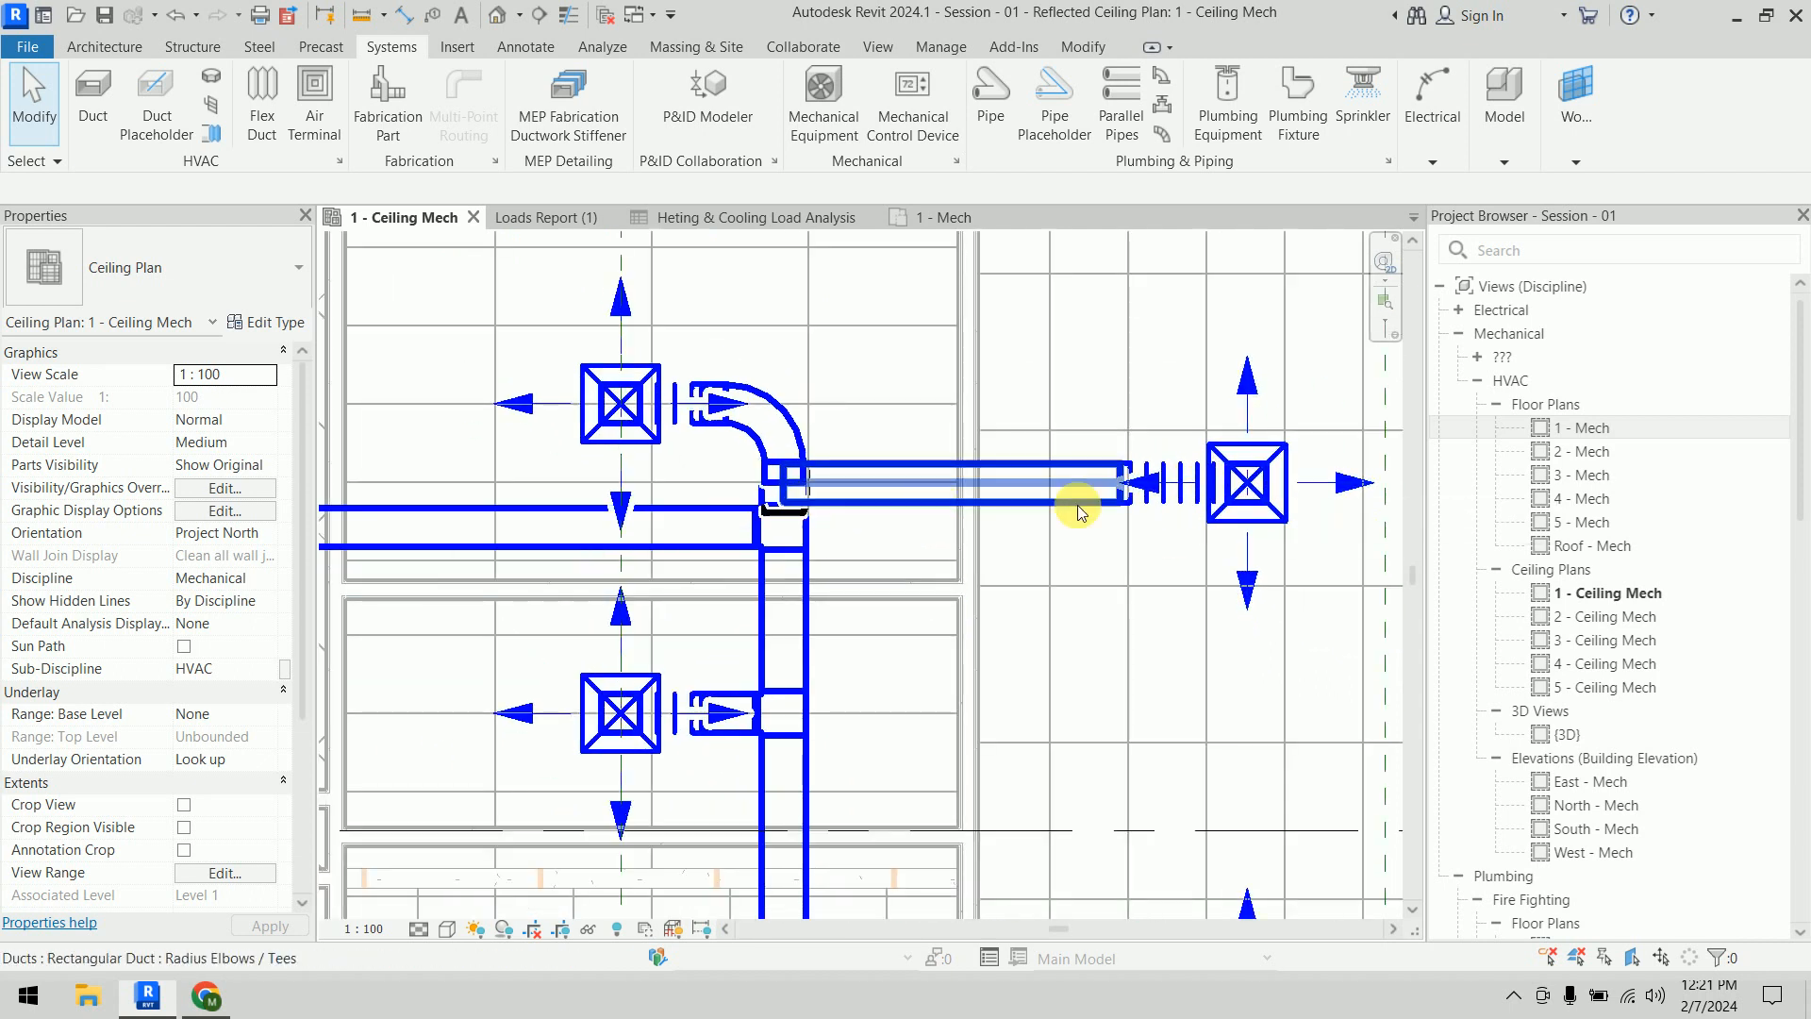
{"action": "scroll", "coordinate": [975, 557], "scroll_direction": "up", "scroll_amount": 3}
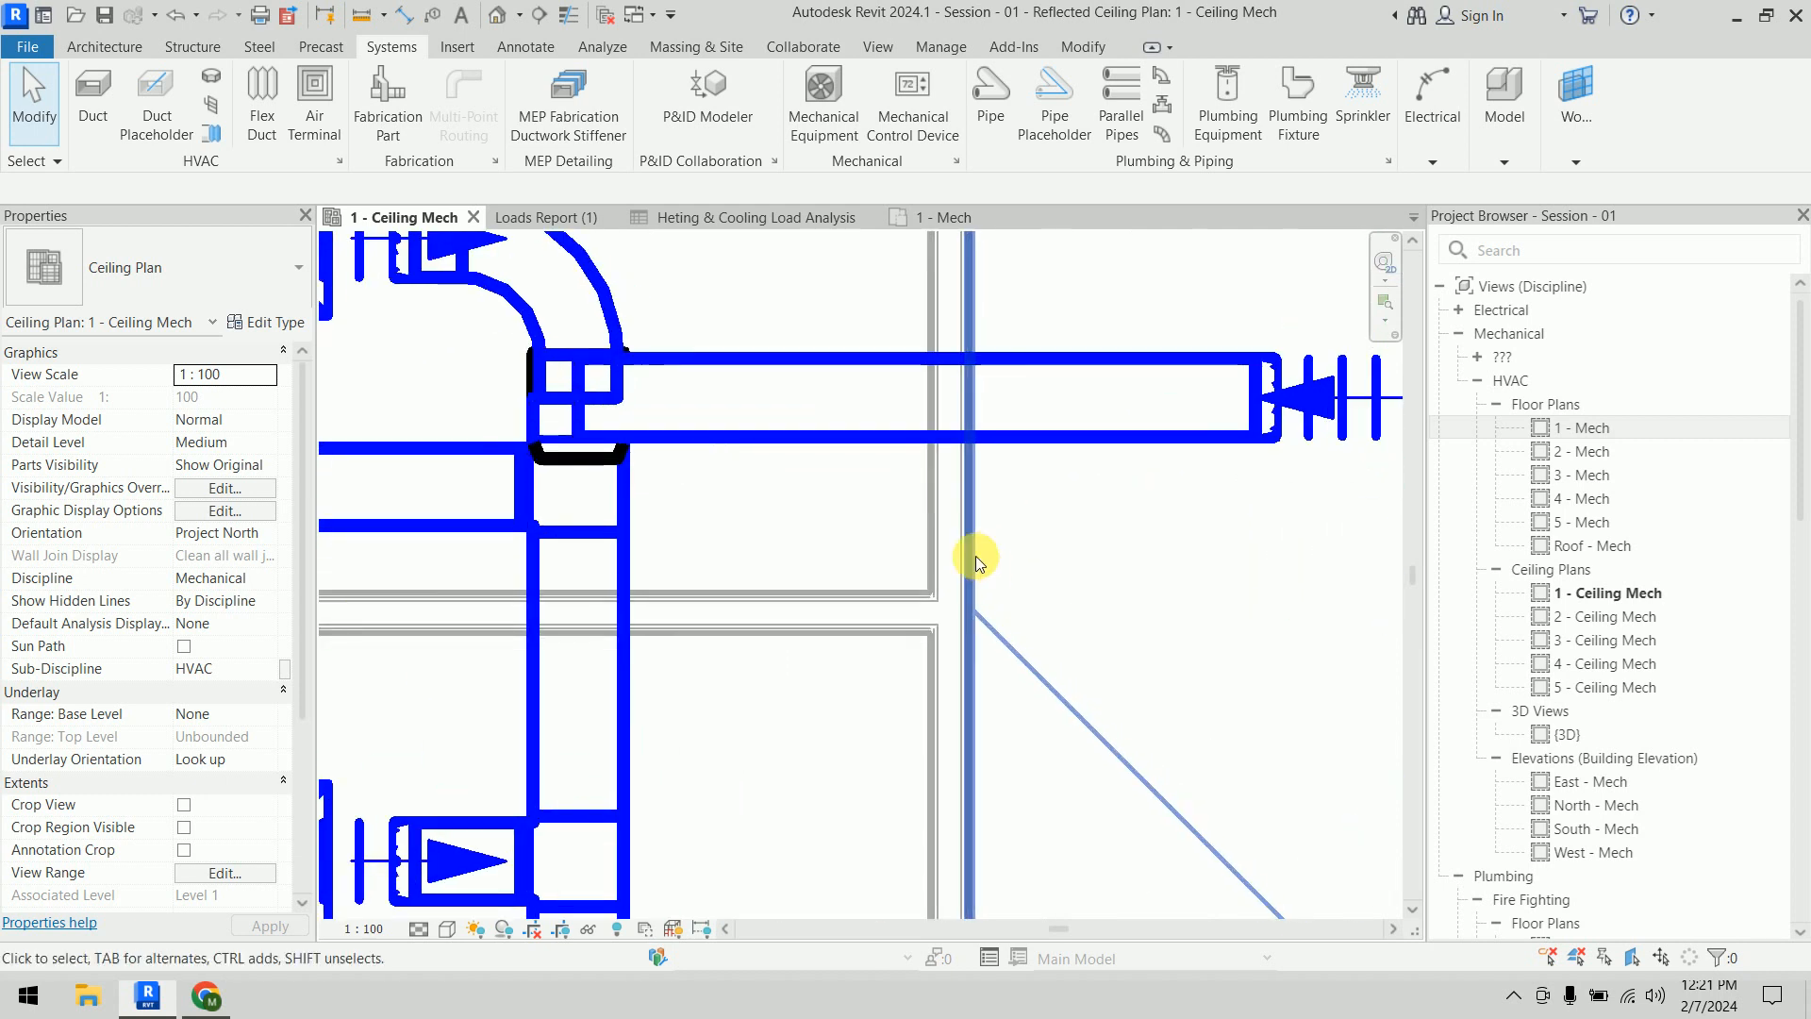
{"action": "left_click", "coordinate": [577, 396]}
{"action": "left_click_drag", "start_coordinate": [578, 396], "coordinate": [791, 396]}
{"action": "left_click", "coordinate": [1144, 563]}
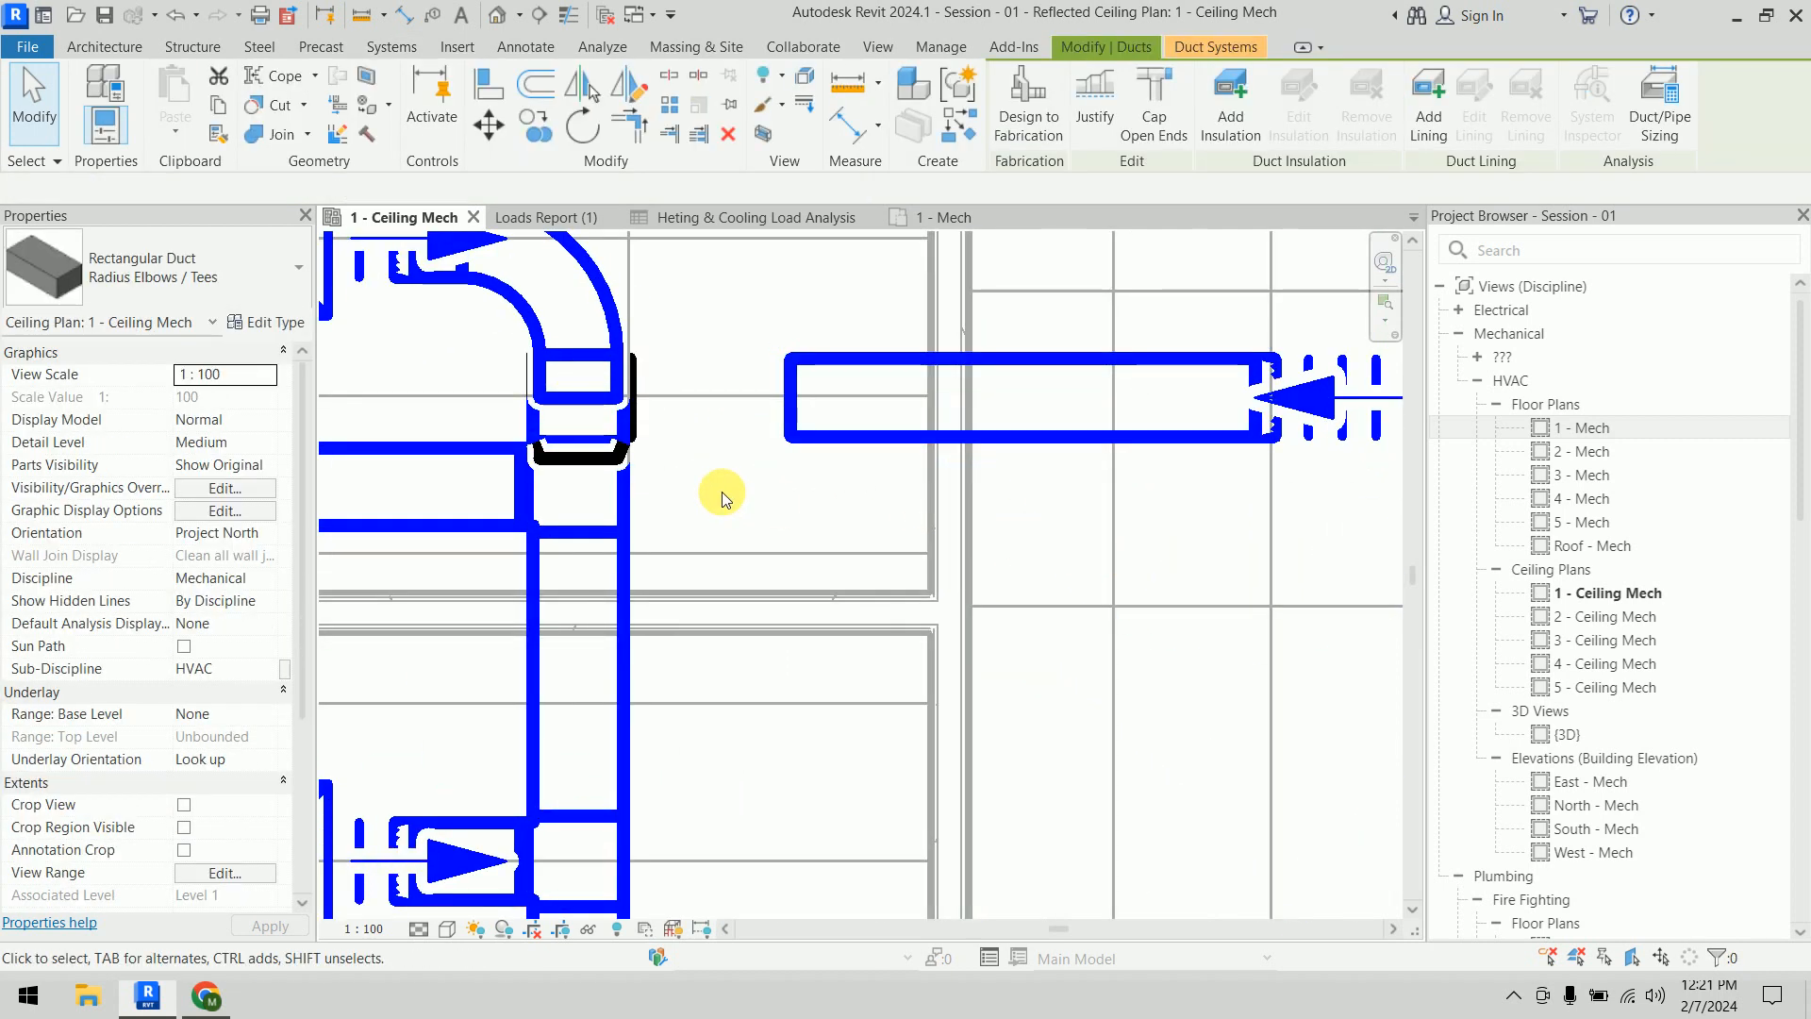
Delete the overlapping fittings between the upper elbow and the main duct's tee
{"action": "middle_click_drag", "start_coordinate": [556, 447], "coordinate": [638, 553]}
{"action": "left_click_drag", "start_coordinate": [566, 441], "coordinate": [778, 589]}
{"action": "key", "text": "Delete"}
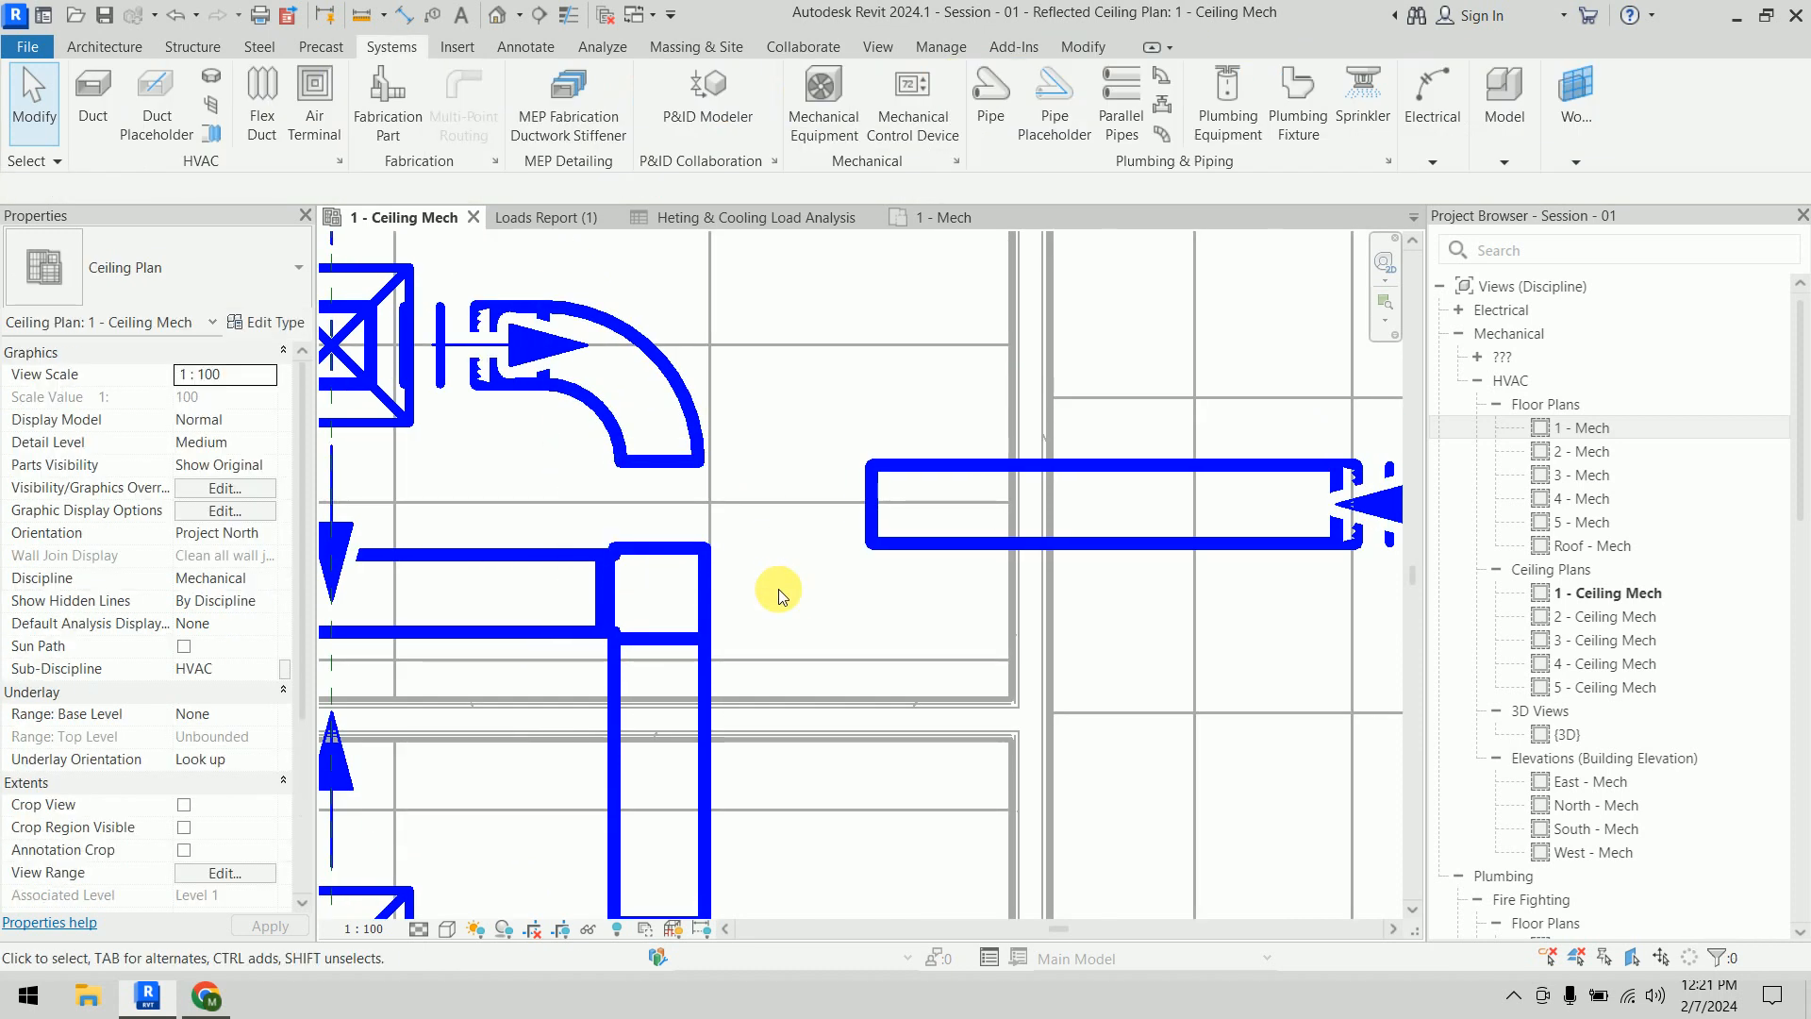
Draw a 300 x 300 mm duct from the elbow's open end down to the tee on the main duct
{"action": "left_click", "coordinate": [691, 469]}
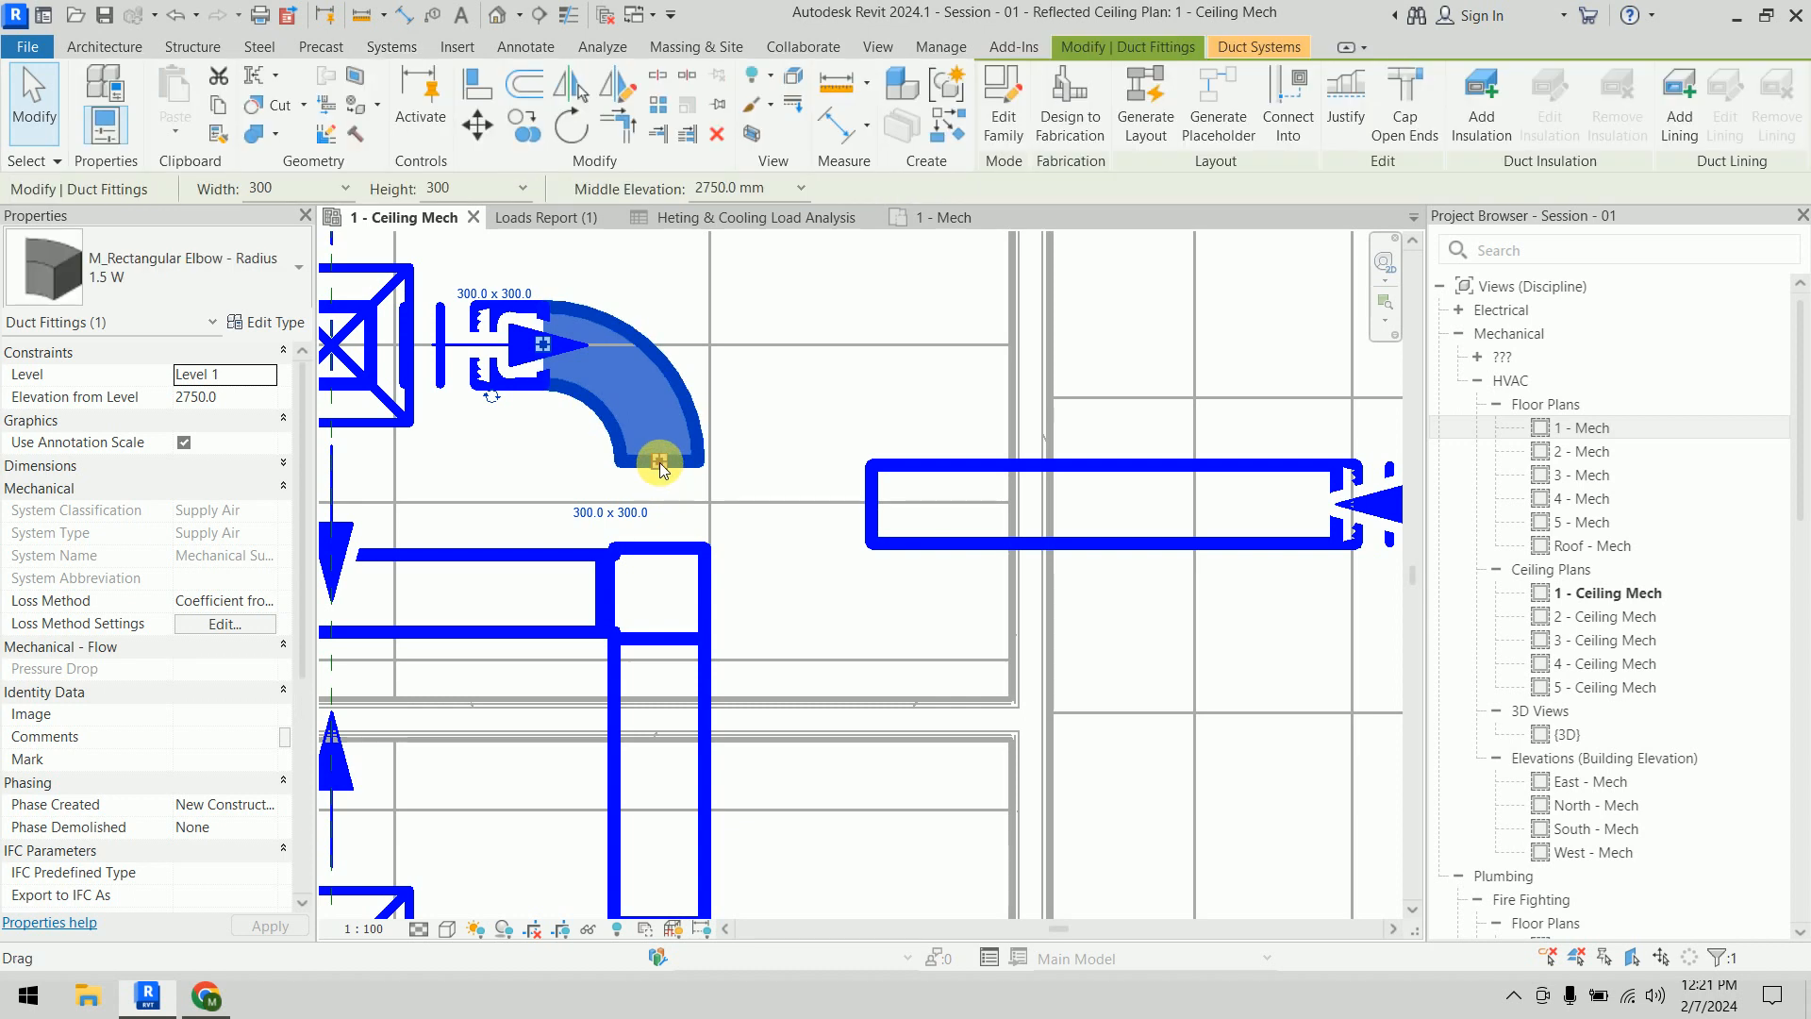
{"action": "right_click", "coordinate": [659, 462]}
{"action": "left_click", "coordinate": [691, 460]}
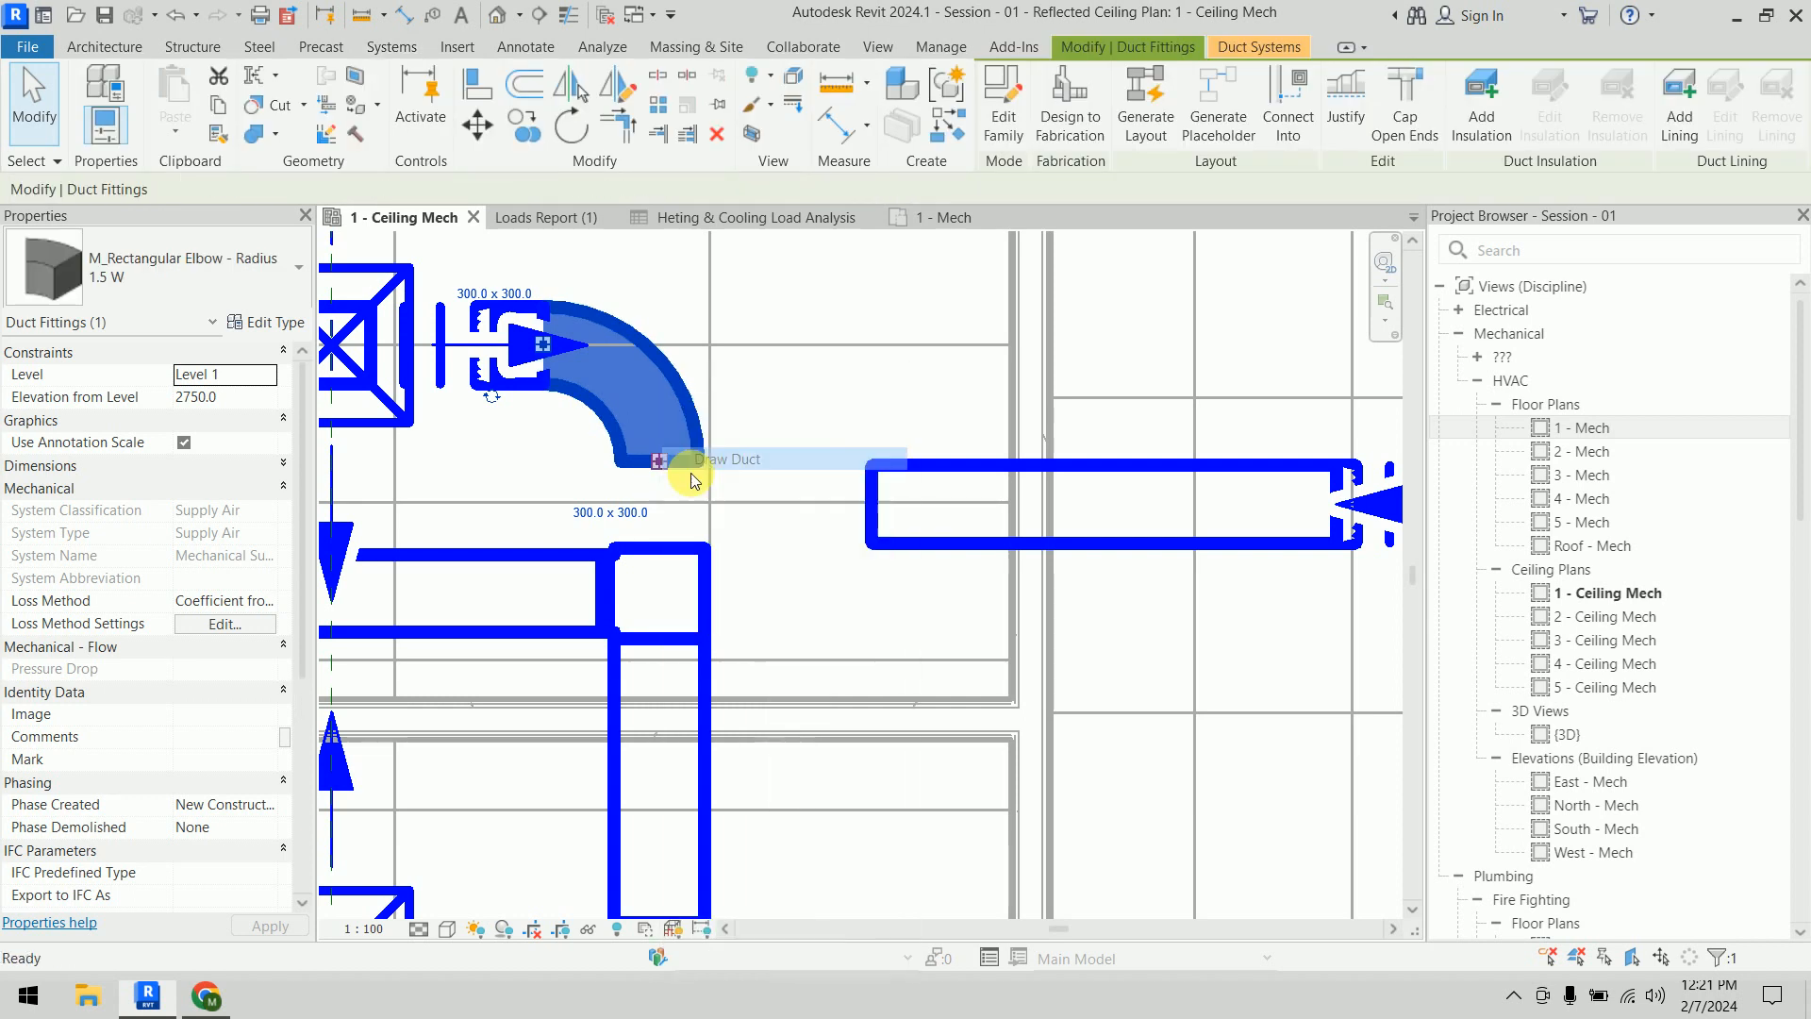
{"action": "left_click", "coordinate": [666, 539]}
{"action": "scroll", "coordinate": [841, 633], "scroll_direction": "down", "scroll_amount": 3}
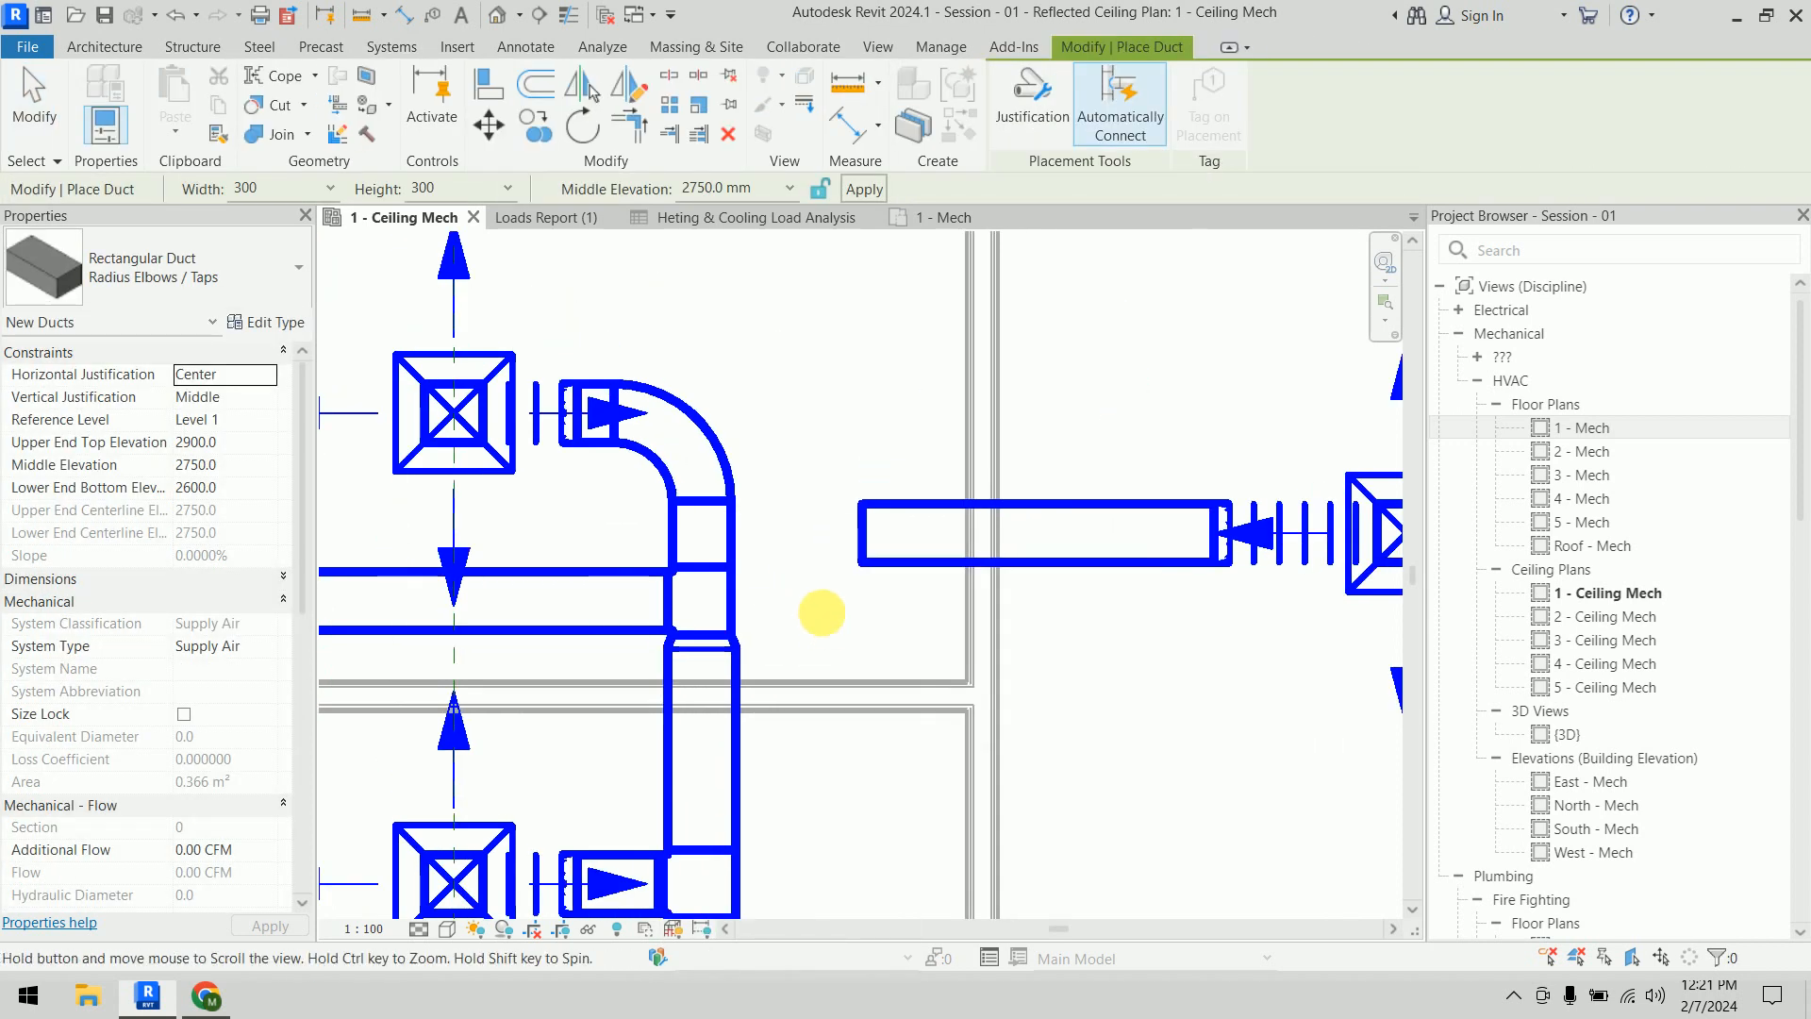
{"action": "key", "text": "Escape"}
{"action": "key", "text": "Escape"}
Convert the tee to a cross and draw a 300 x 280 mm stub duct about 560 mm long from its open side
{"action": "scroll", "coordinate": [777, 599], "scroll_direction": "up", "scroll_amount": 3}
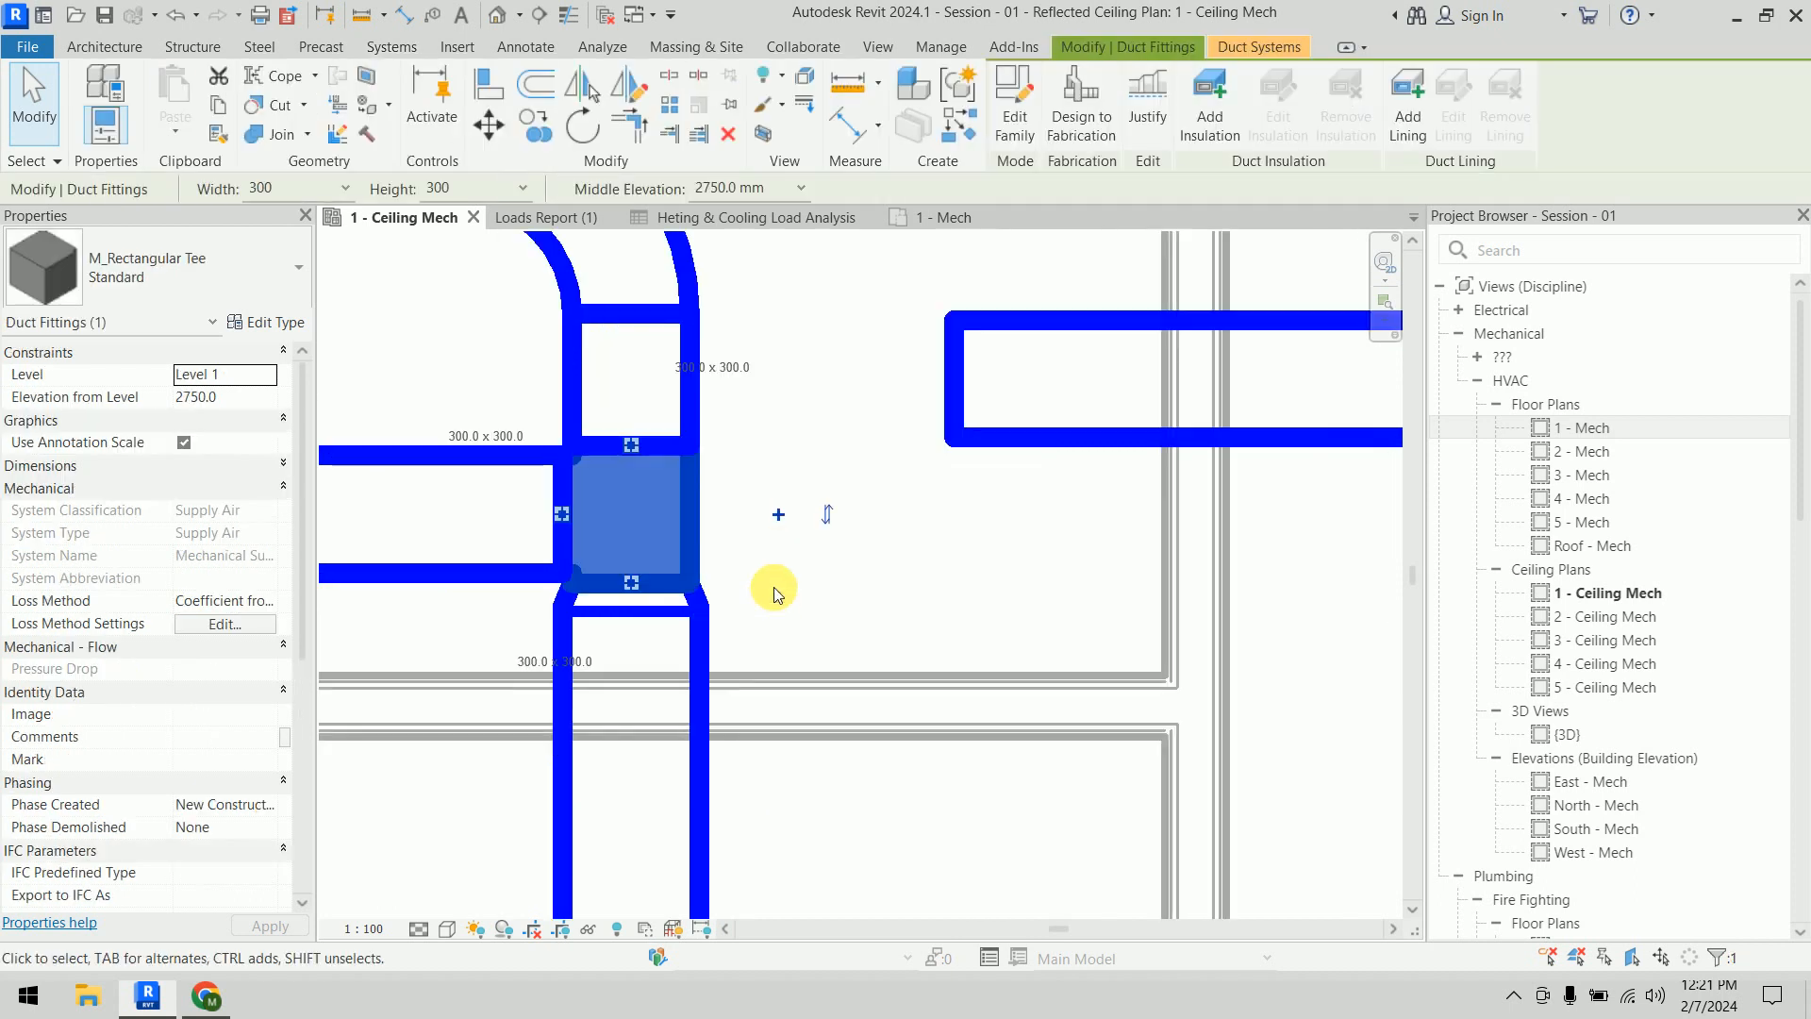
{"action": "left_click", "coordinate": [780, 524]}
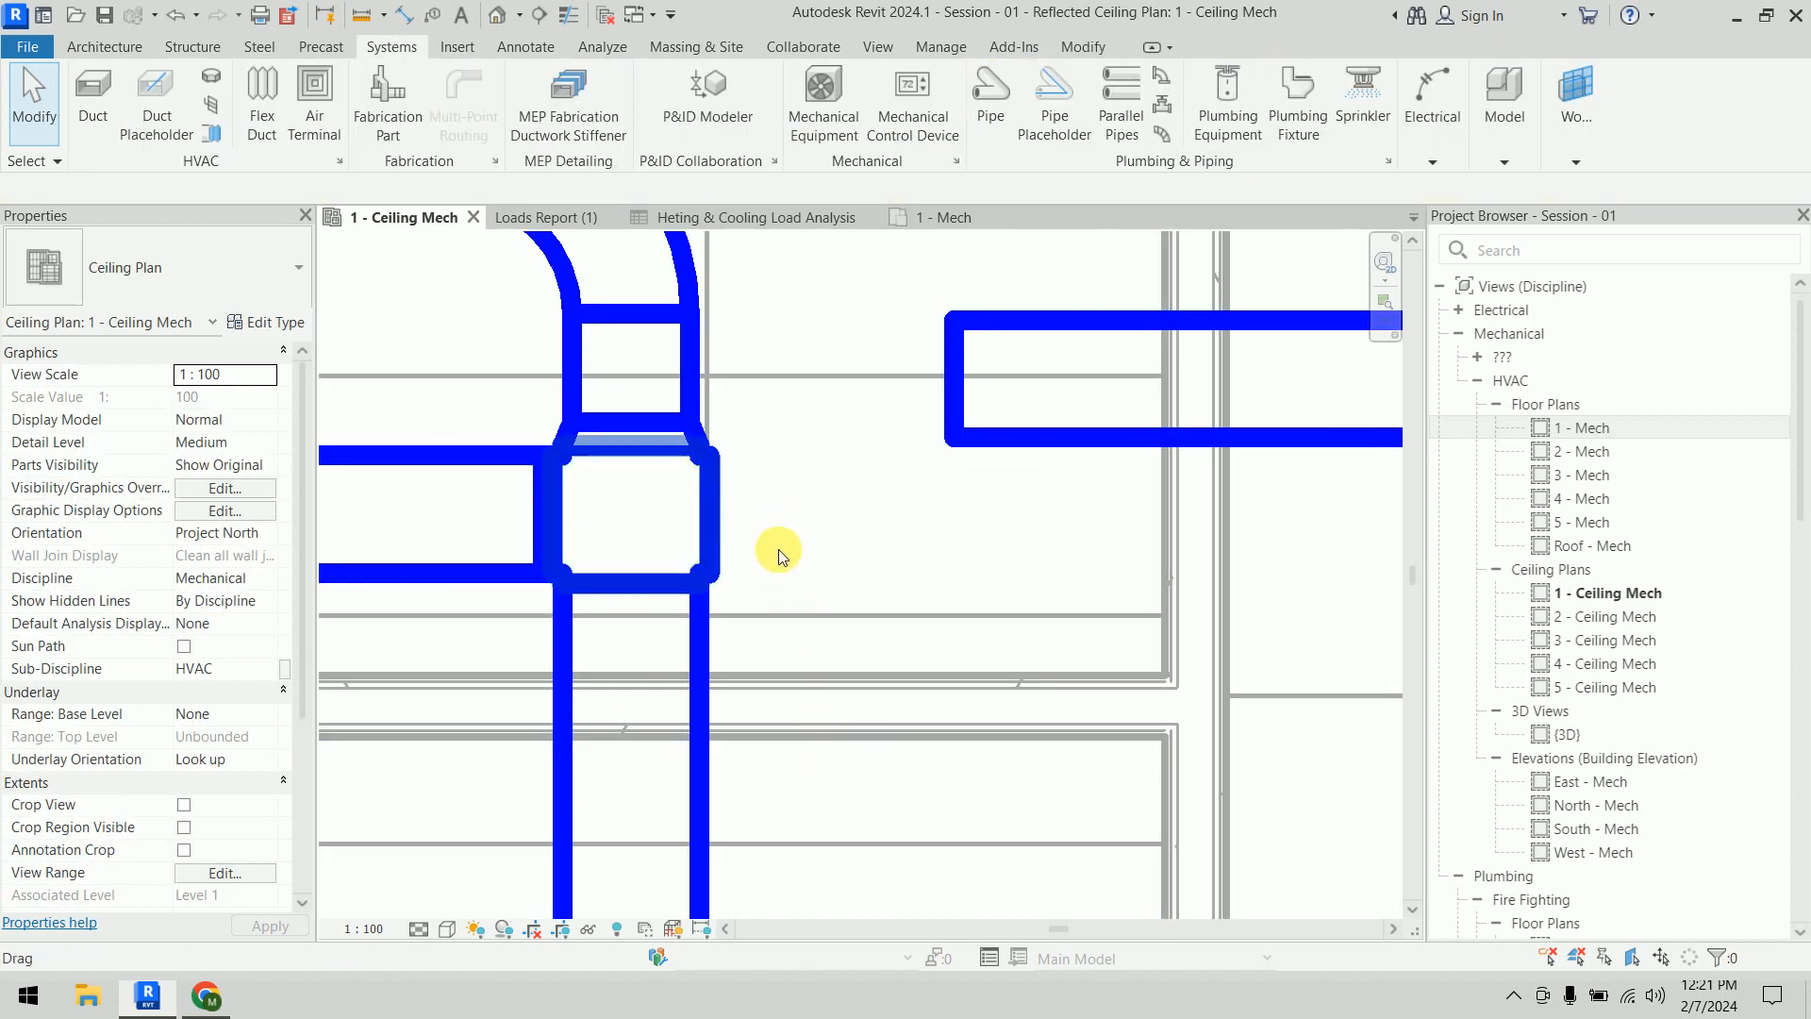
{"action": "left_click", "coordinate": [715, 519]}
{"action": "right_click", "coordinate": [709, 515]}
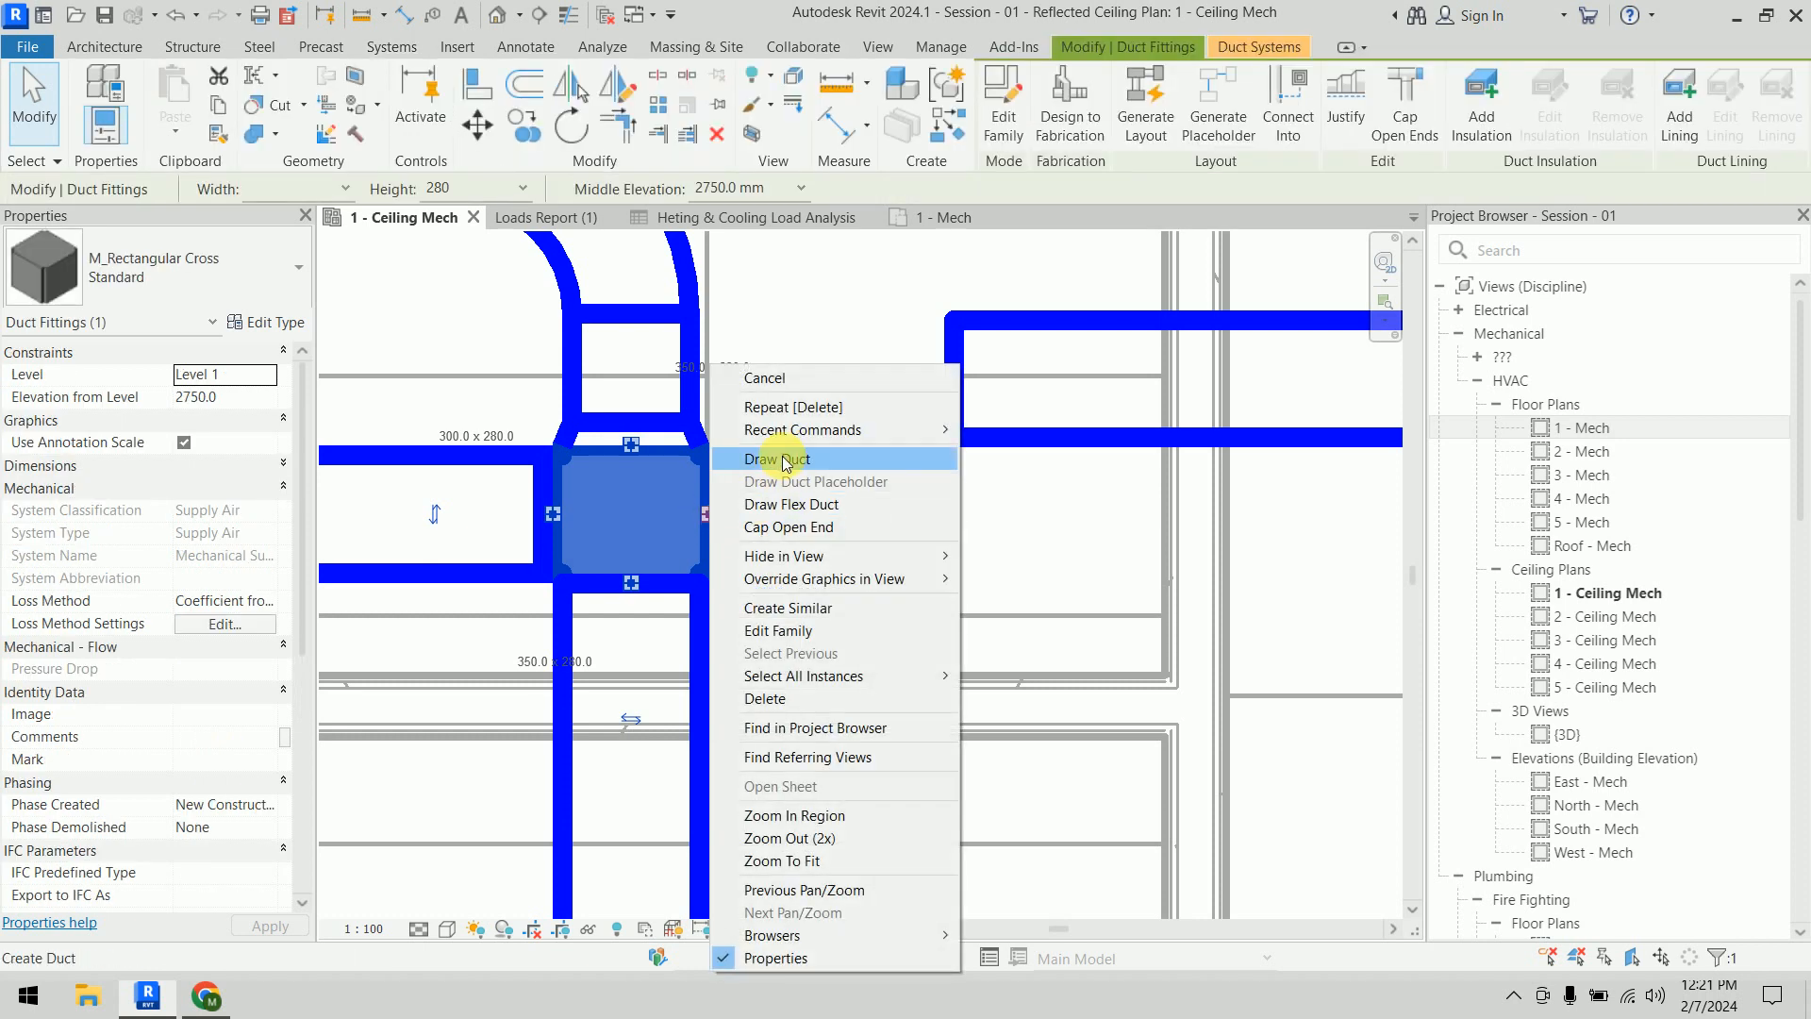
{"action": "left_click", "coordinate": [754, 462]}
{"action": "left_click", "coordinate": [932, 515]}
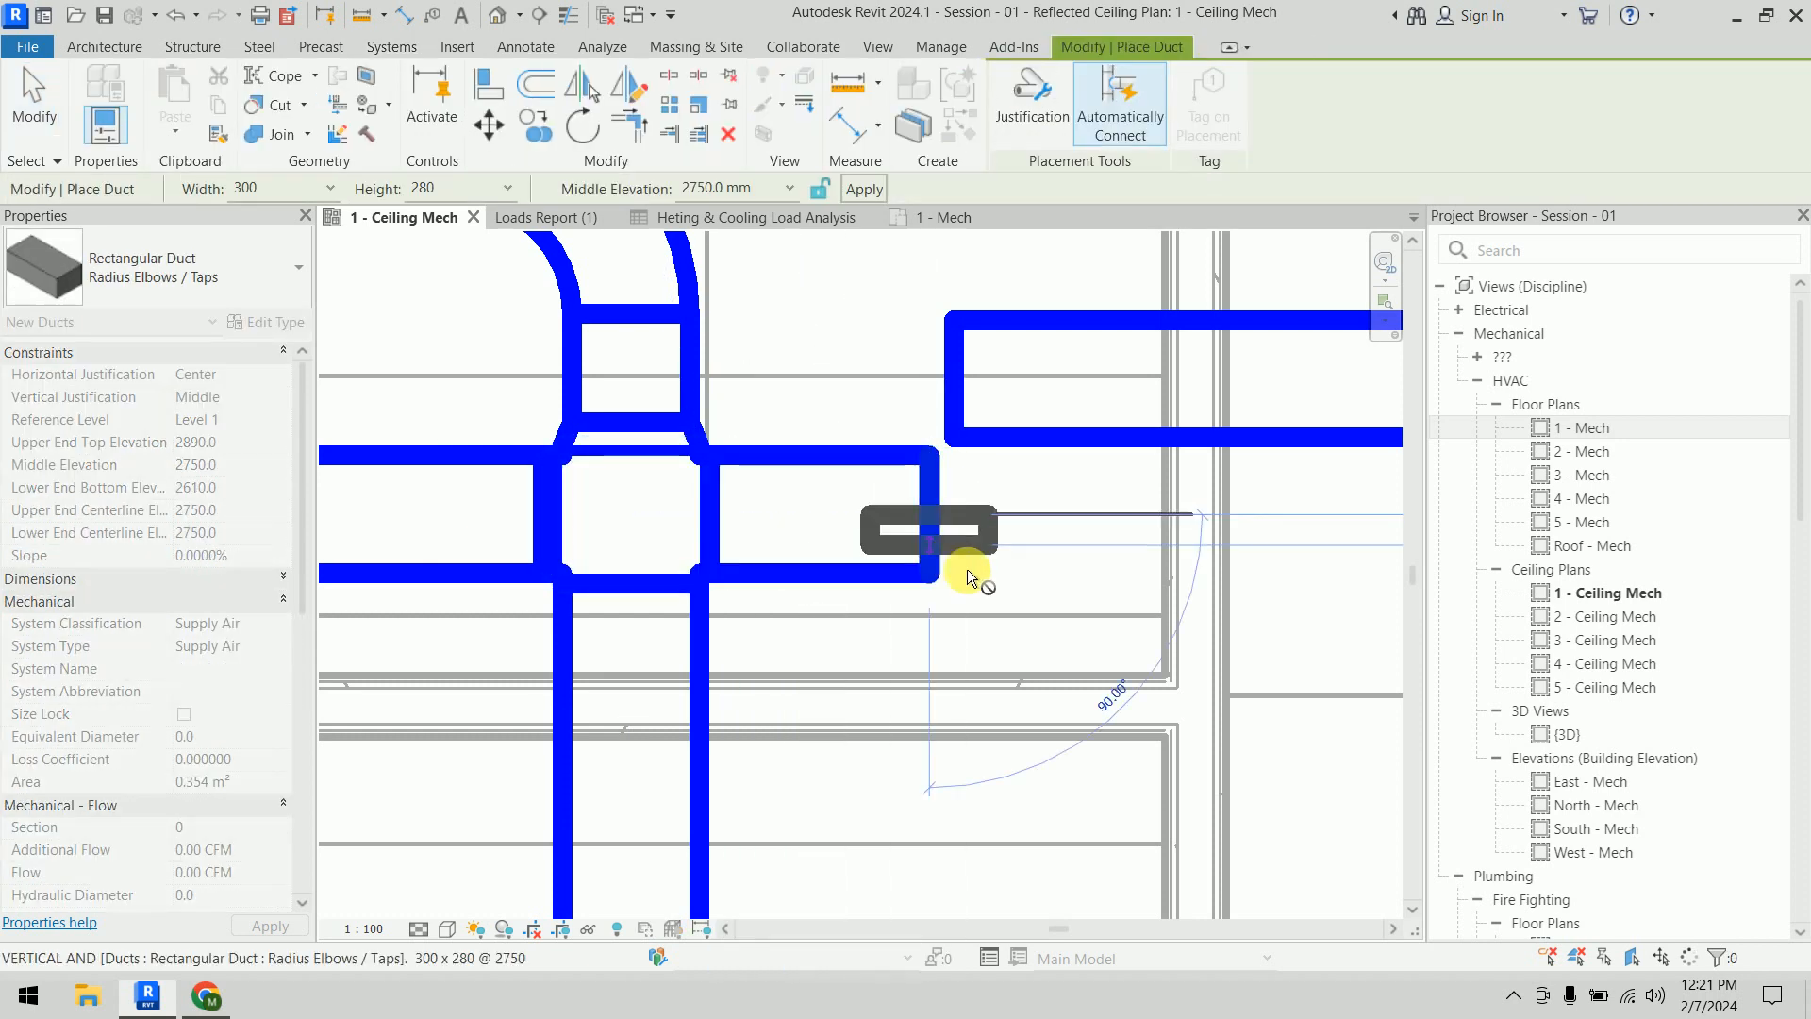
{"action": "key", "text": "Escape"}
{"action": "key", "text": "Escape"}
Shorten the disconnected branch duct to about 1540 mm by moving its end away from the stub
{"action": "scroll", "coordinate": [995, 554], "scroll_direction": "down", "scroll_amount": 1}
{"action": "left_click", "coordinate": [992, 479]}
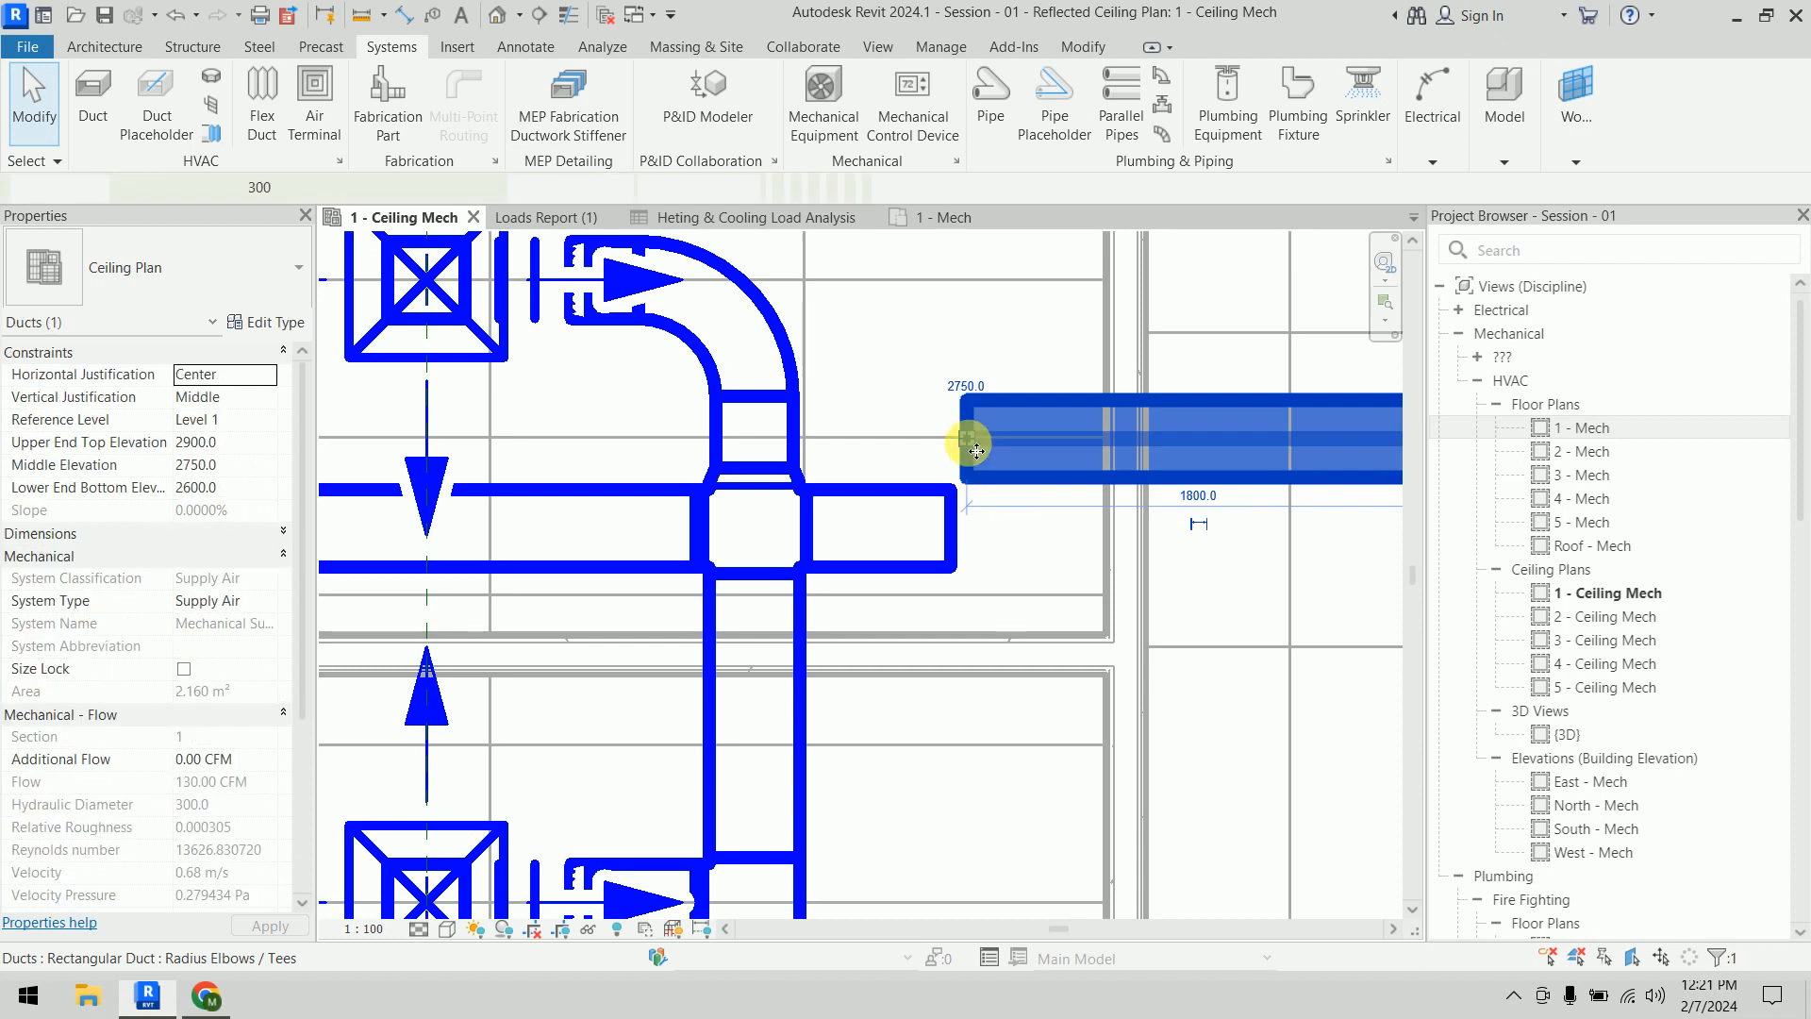
{"action": "left_click_drag", "start_coordinate": [968, 440], "coordinate": [1032, 440]}
{"action": "scroll", "coordinate": [1031, 534], "scroll_direction": "down", "scroll_amount": 4}
{"action": "middle_click_drag", "start_coordinate": [1031, 534], "coordinate": [675, 510]}
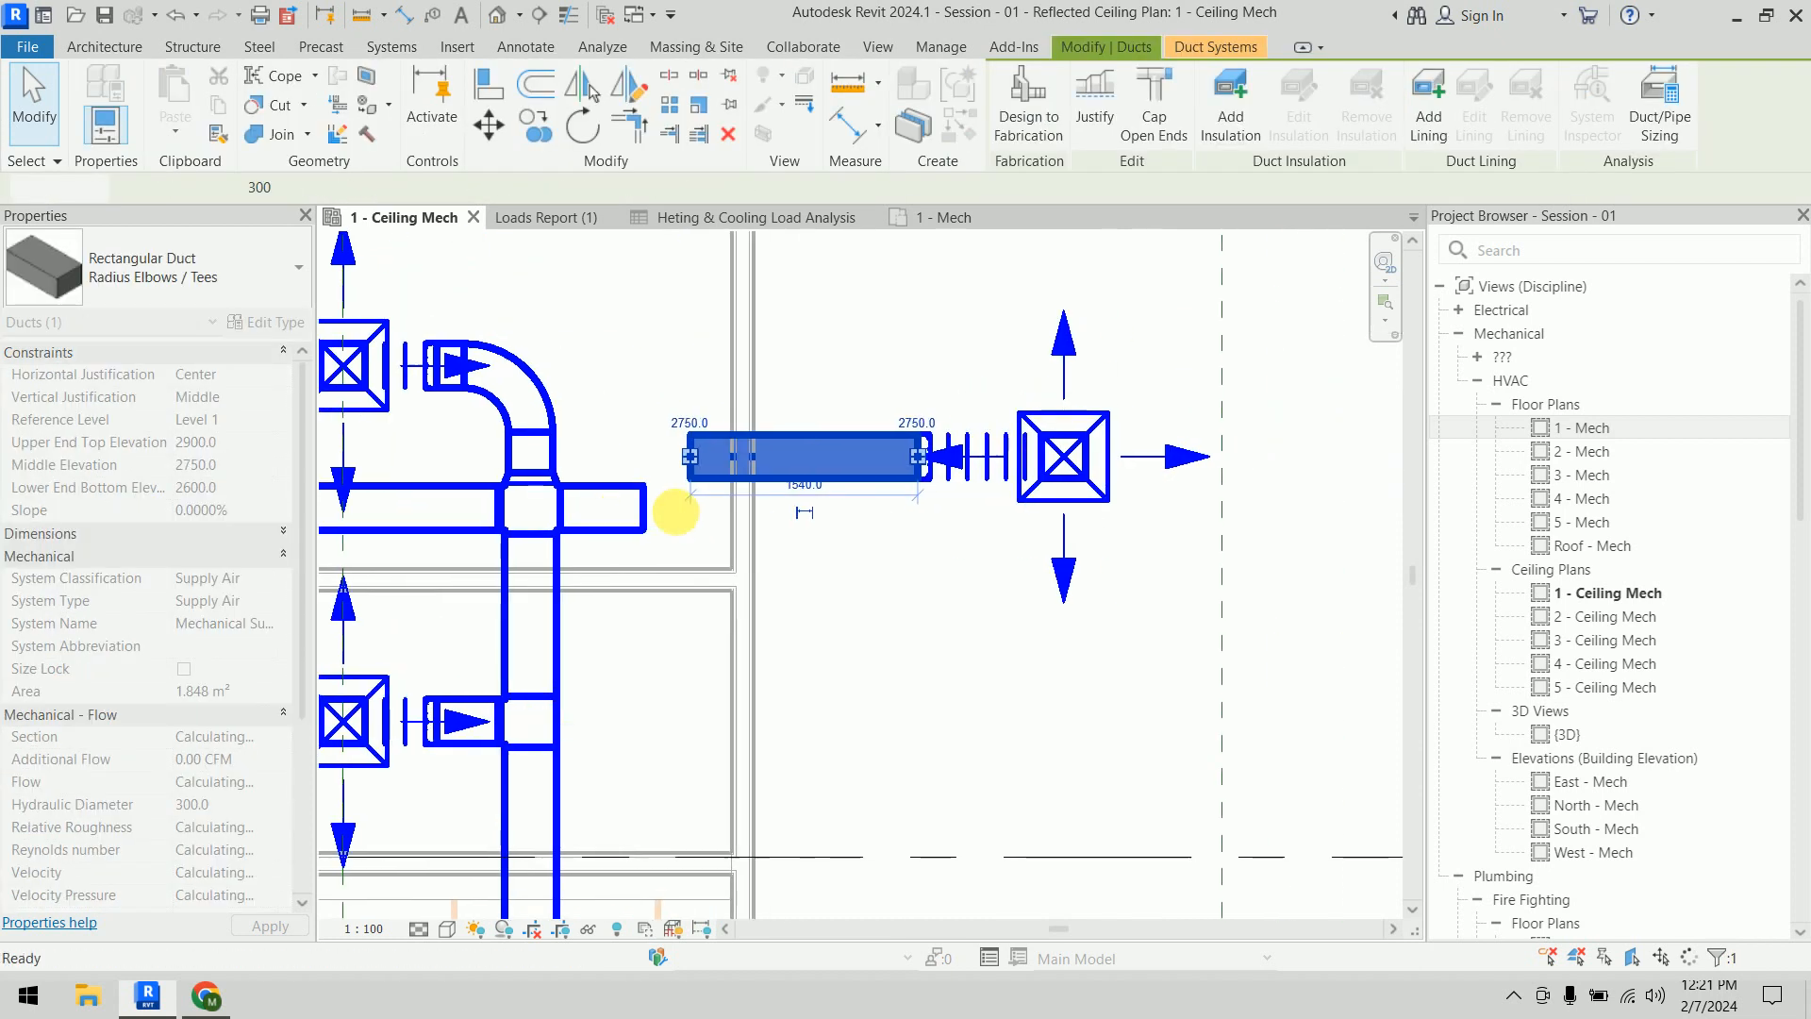
{"action": "scroll", "coordinate": [707, 533], "scroll_direction": "down", "scroll_amount": 1}
{"action": "left_click", "coordinate": [829, 579]}
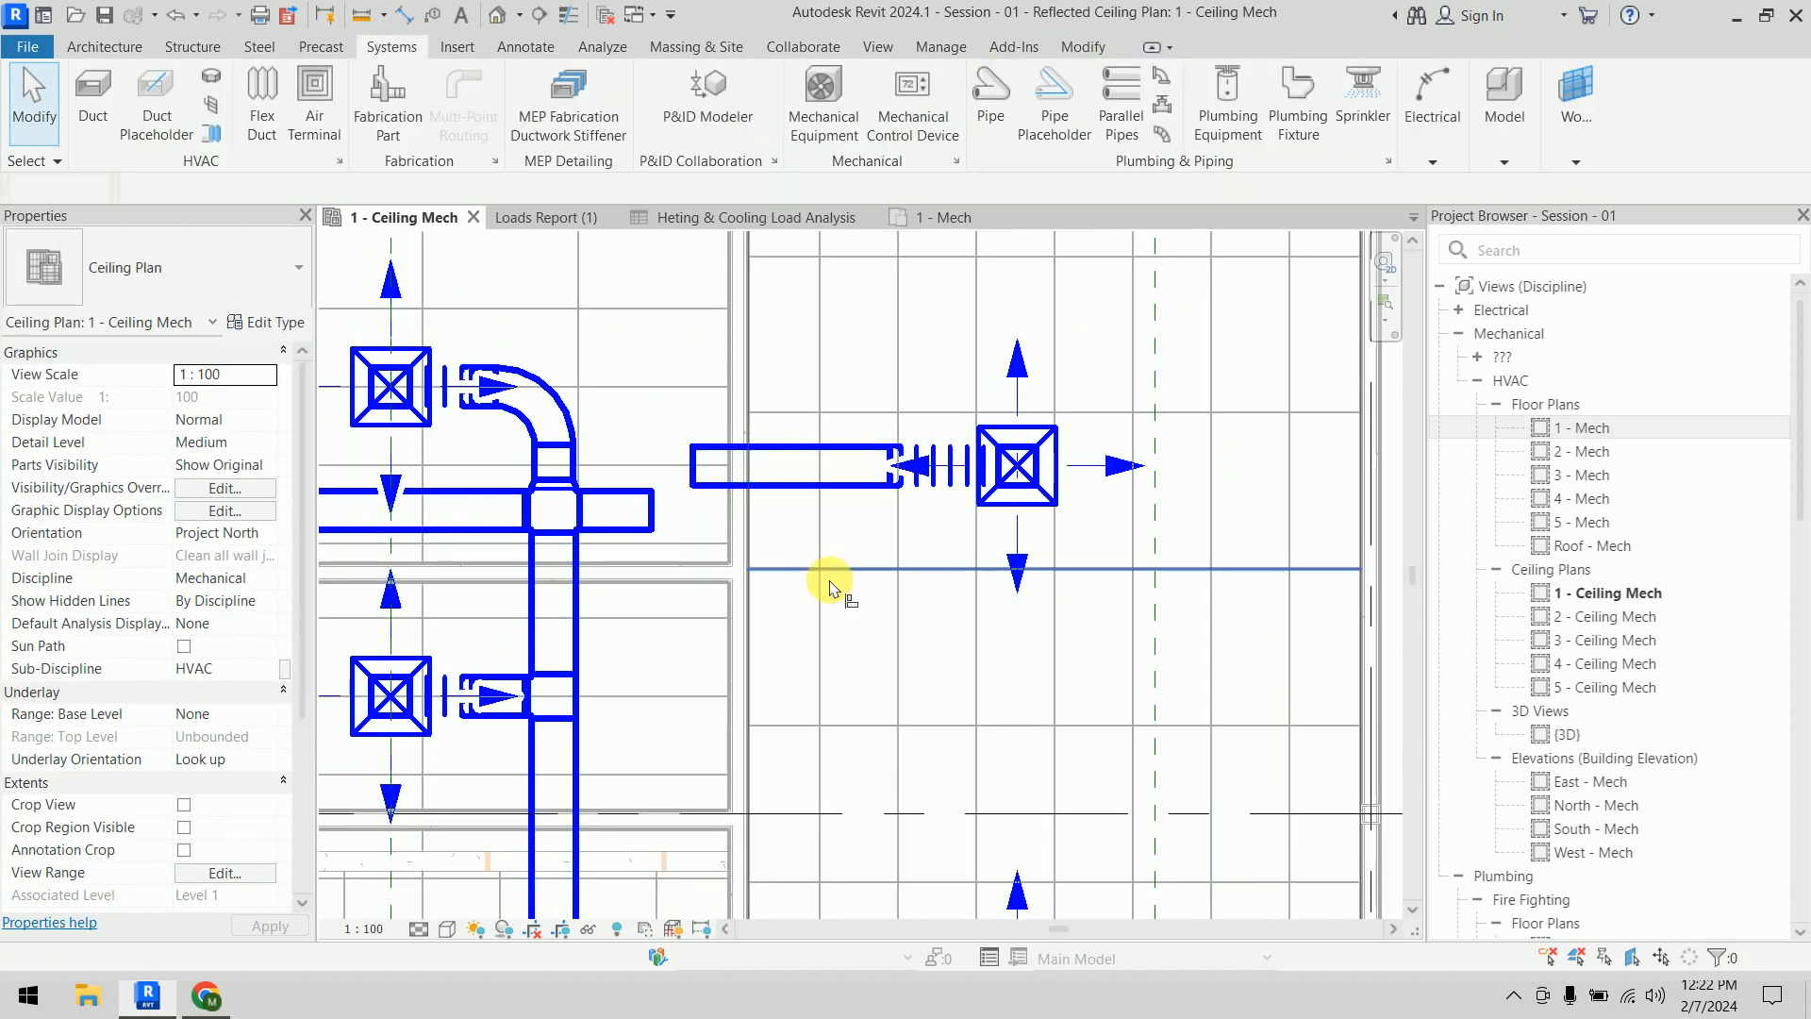
Align the disconnected branch duct's centerline with the stub duct's centerline
{"action": "key", "text": "a"}
{"action": "key", "text": "l"}
{"action": "left_click", "coordinate": [665, 521]}
{"action": "left_click", "coordinate": [741, 466]}
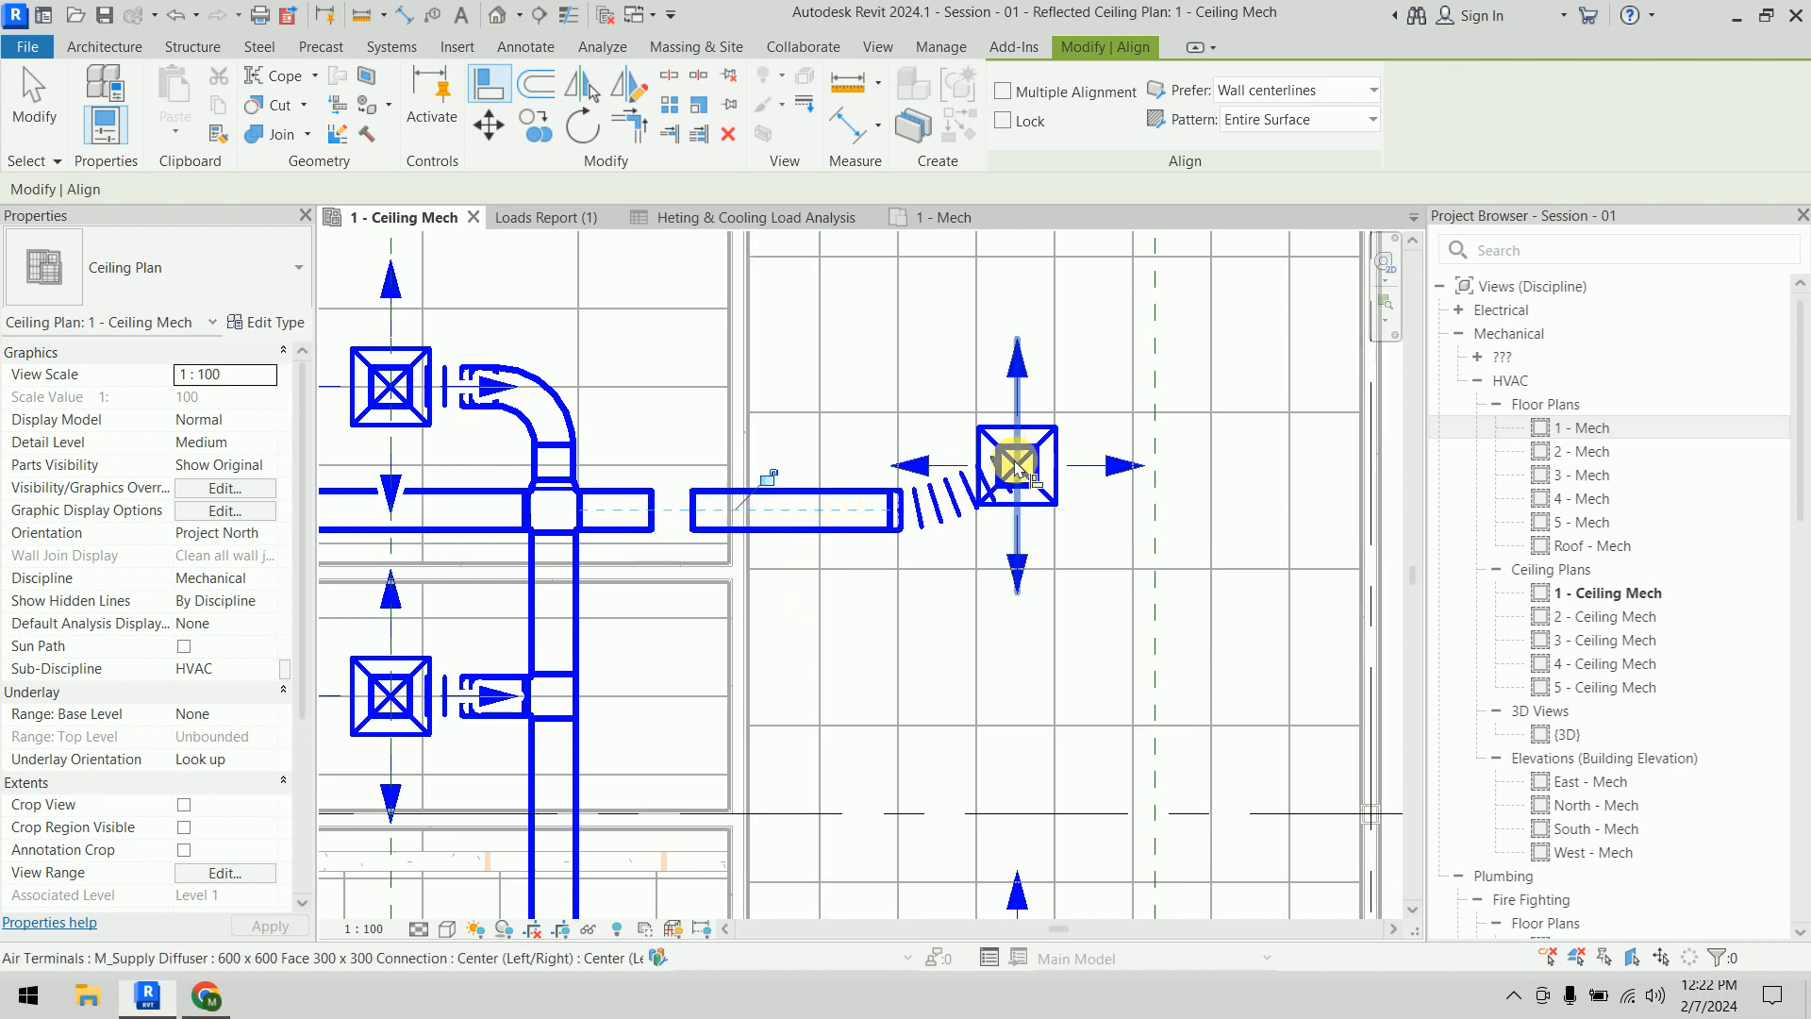
{"action": "key", "text": "Escape"}
{"action": "key", "text": "Escape"}
Extend the aligned branch duct back to join the stub duct's open end
{"action": "scroll", "coordinate": [671, 547], "scroll_direction": "up", "scroll_amount": 5}
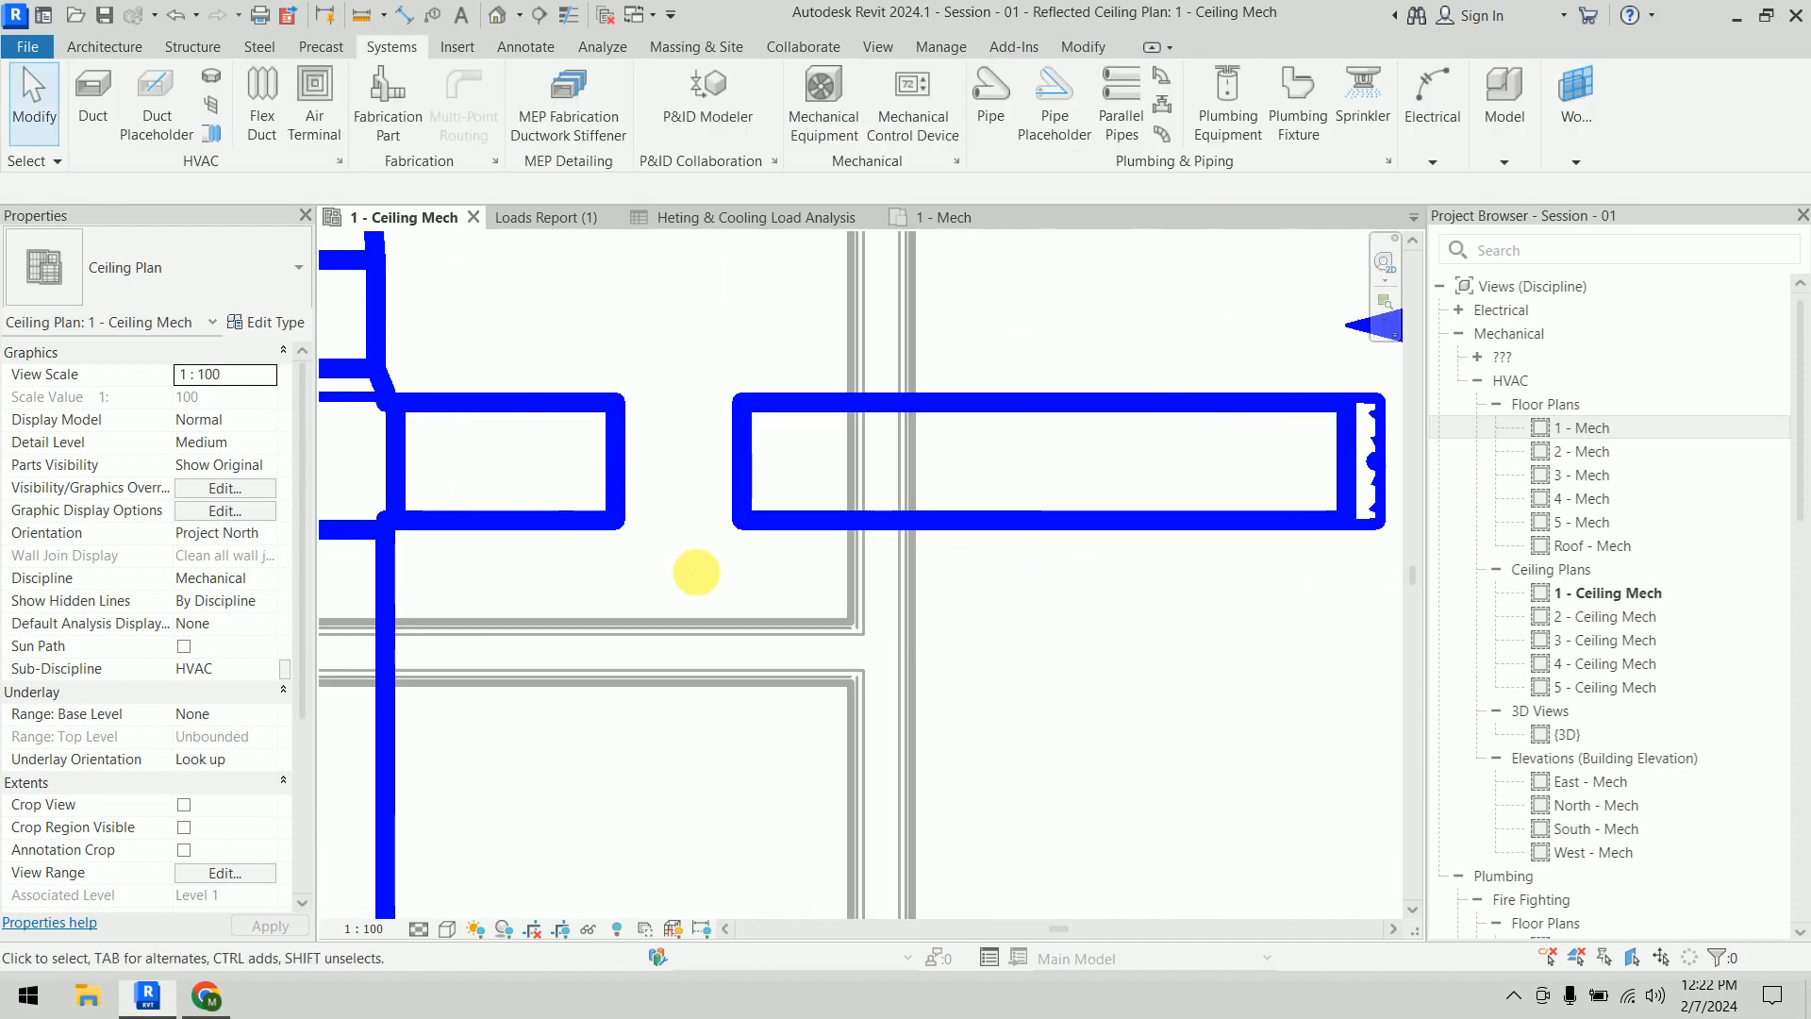
{"action": "left_click", "coordinate": [795, 556]}
{"action": "left_click_drag", "start_coordinate": [798, 518], "coordinate": [672, 519]}
{"action": "left_click", "coordinate": [834, 330]}
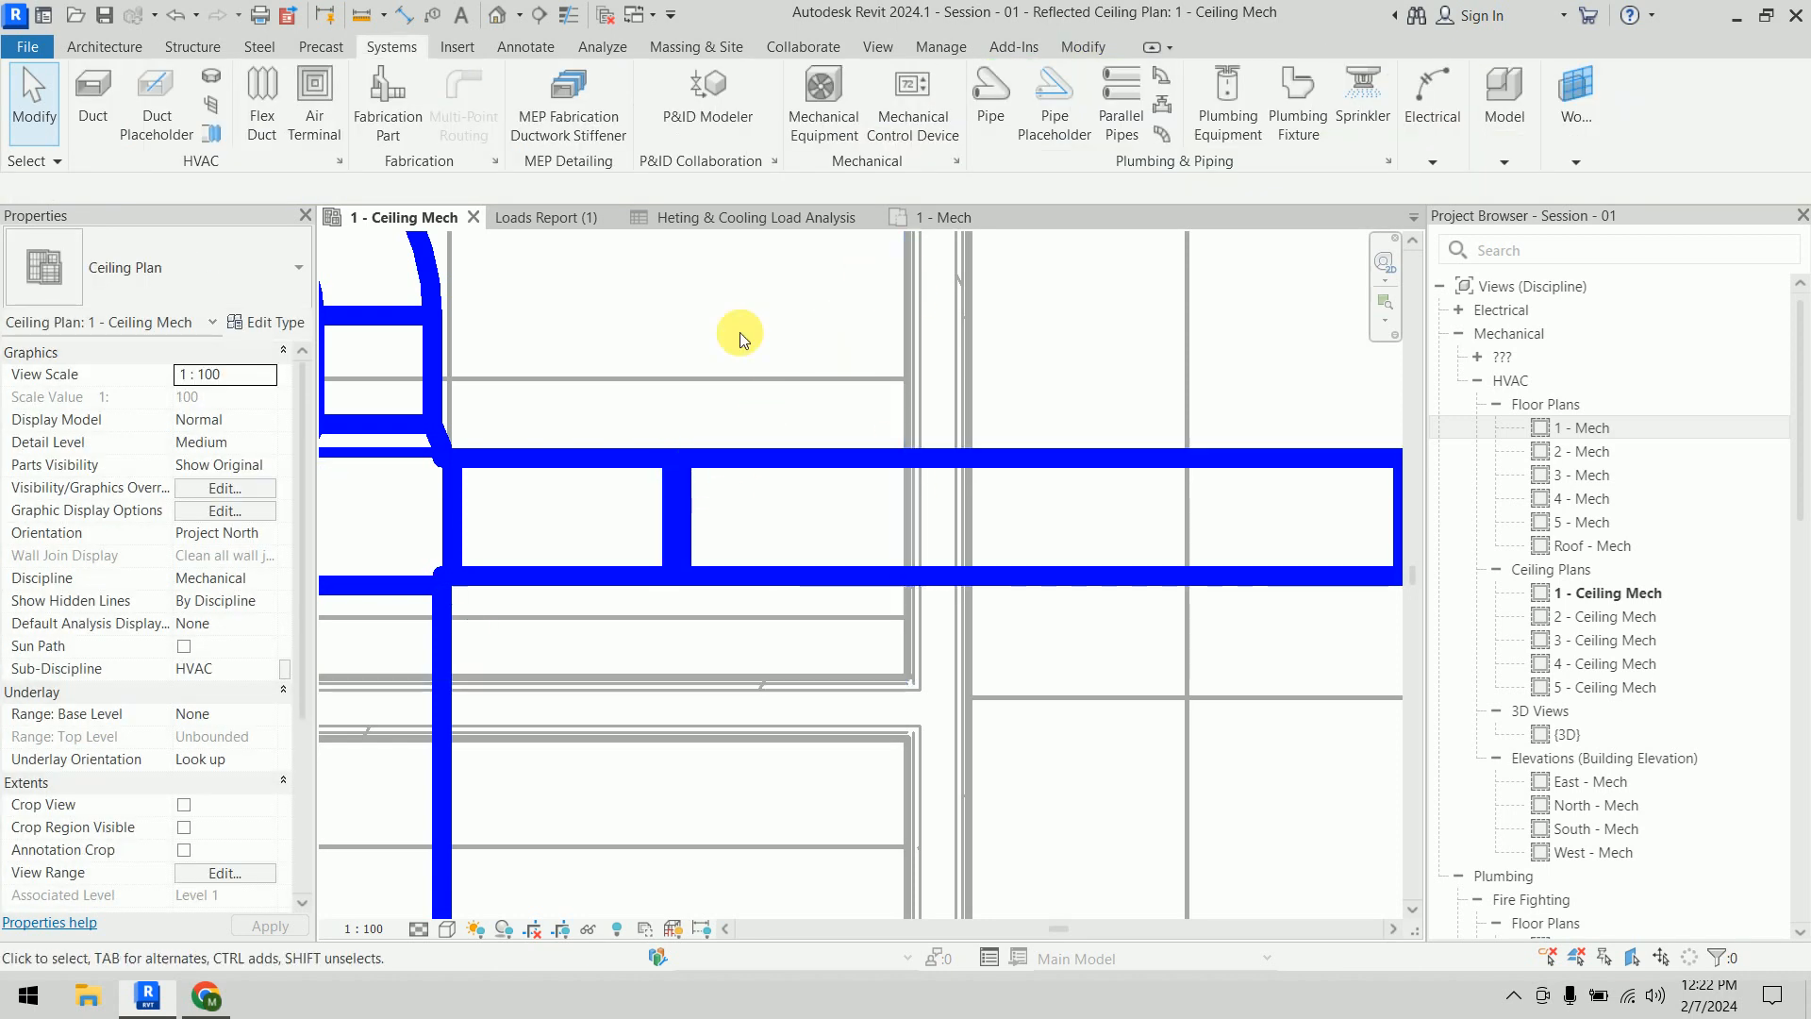
Delete the branch duct to the right-hand diffuser and the transition joining it to the stub
{"action": "left_click", "coordinate": [780, 526]}
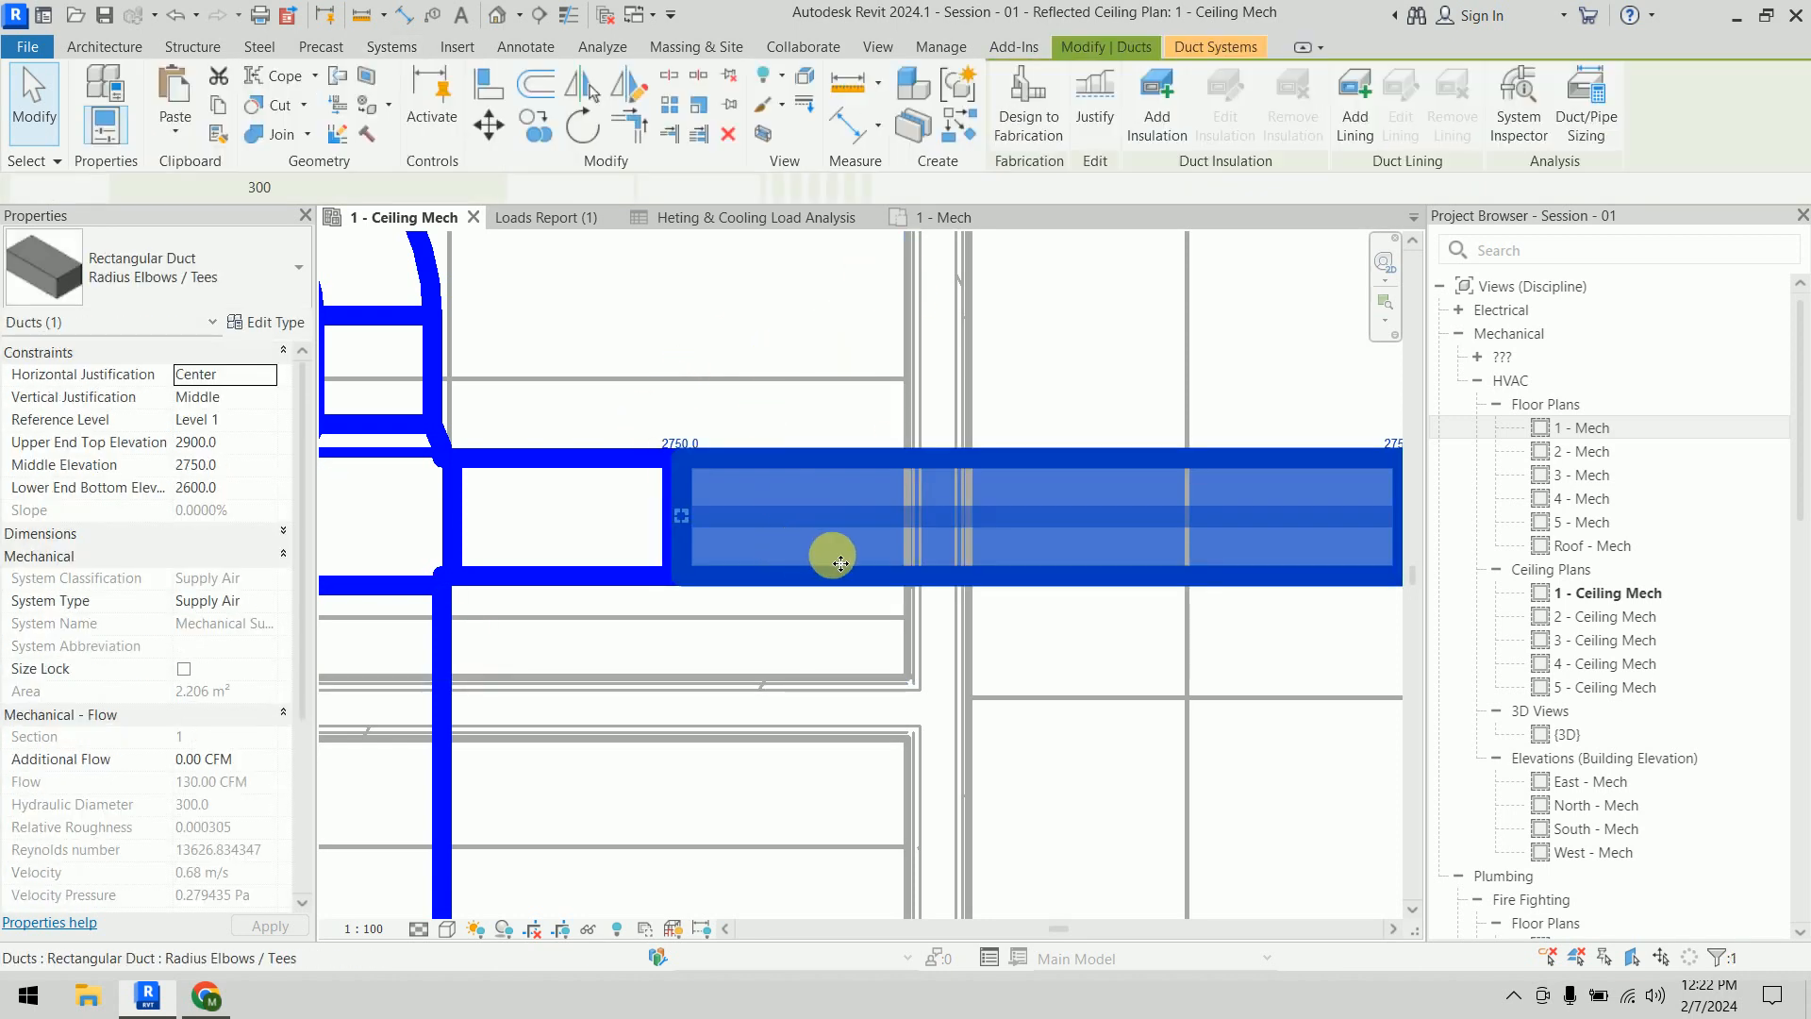
{"action": "scroll", "coordinate": [942, 683], "scroll_direction": "down", "scroll_amount": 3}
{"action": "key", "text": "Delete"}
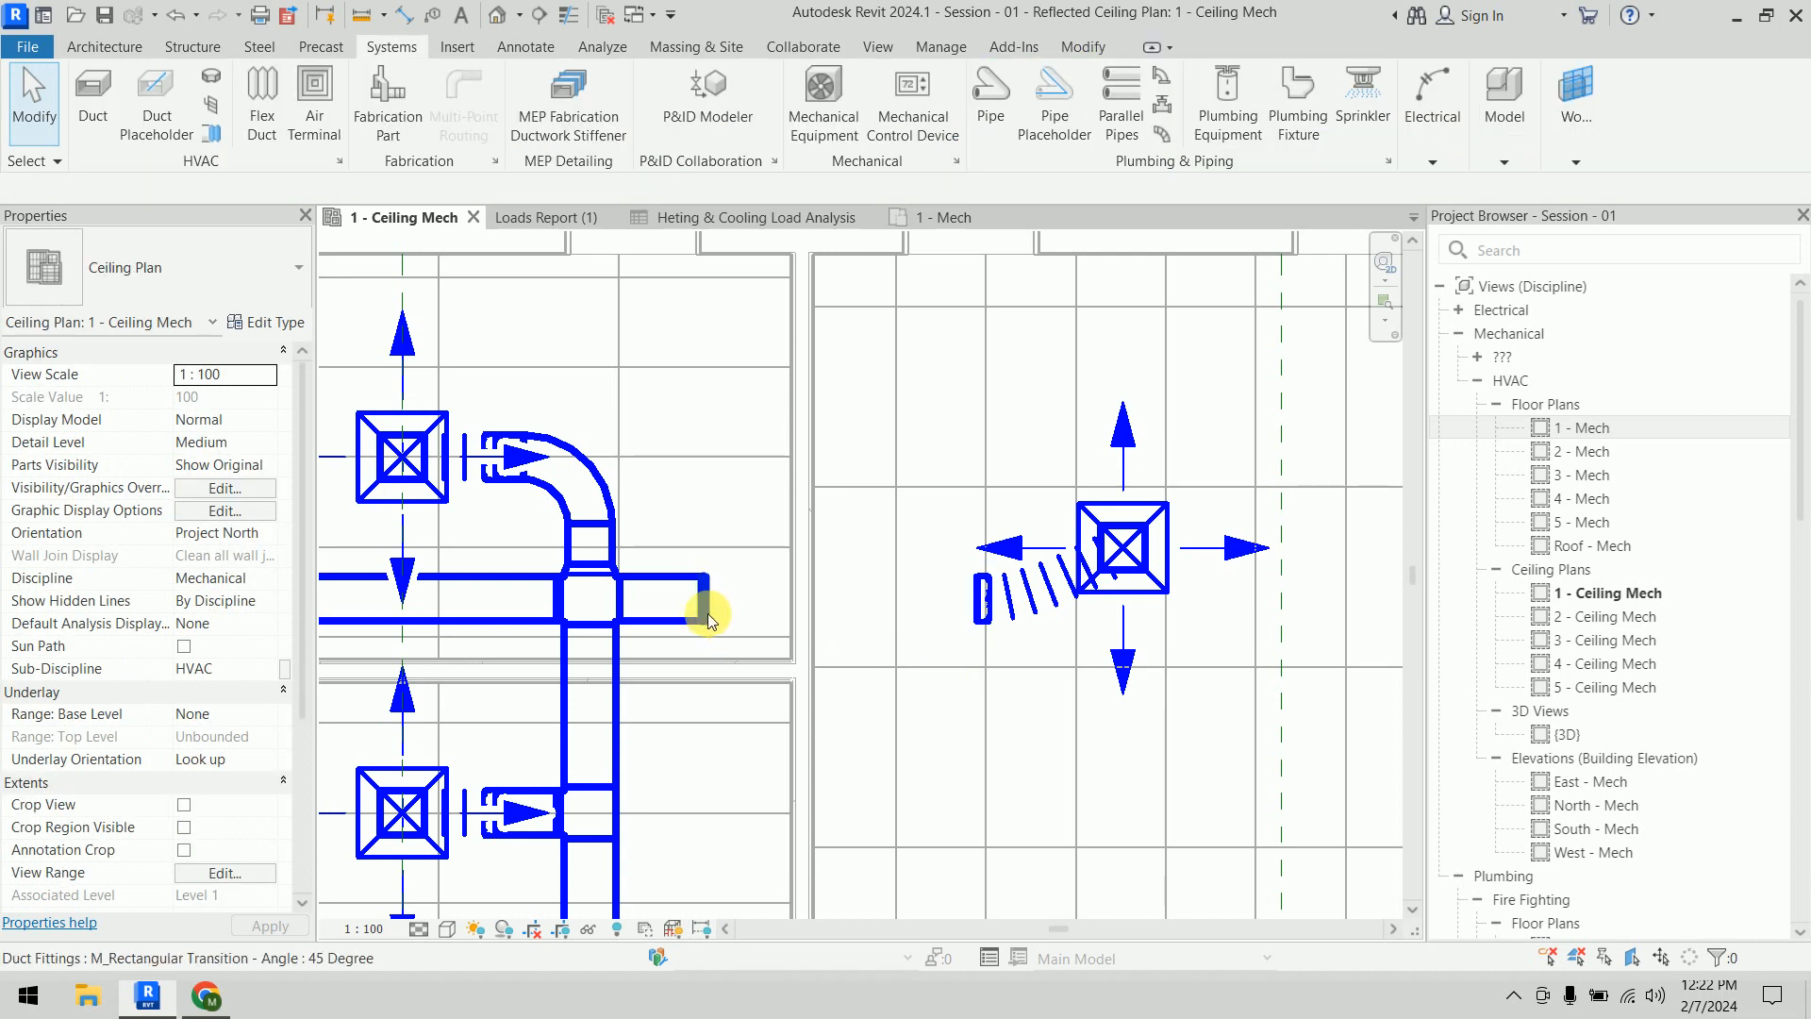
{"action": "left_click", "coordinate": [706, 604]}
{"action": "key", "text": "Delete"}
Draw a 300 x 280 mm duct from the stub's open end to the diffuser's flex duct connection
{"action": "left_click", "coordinate": [688, 604]}
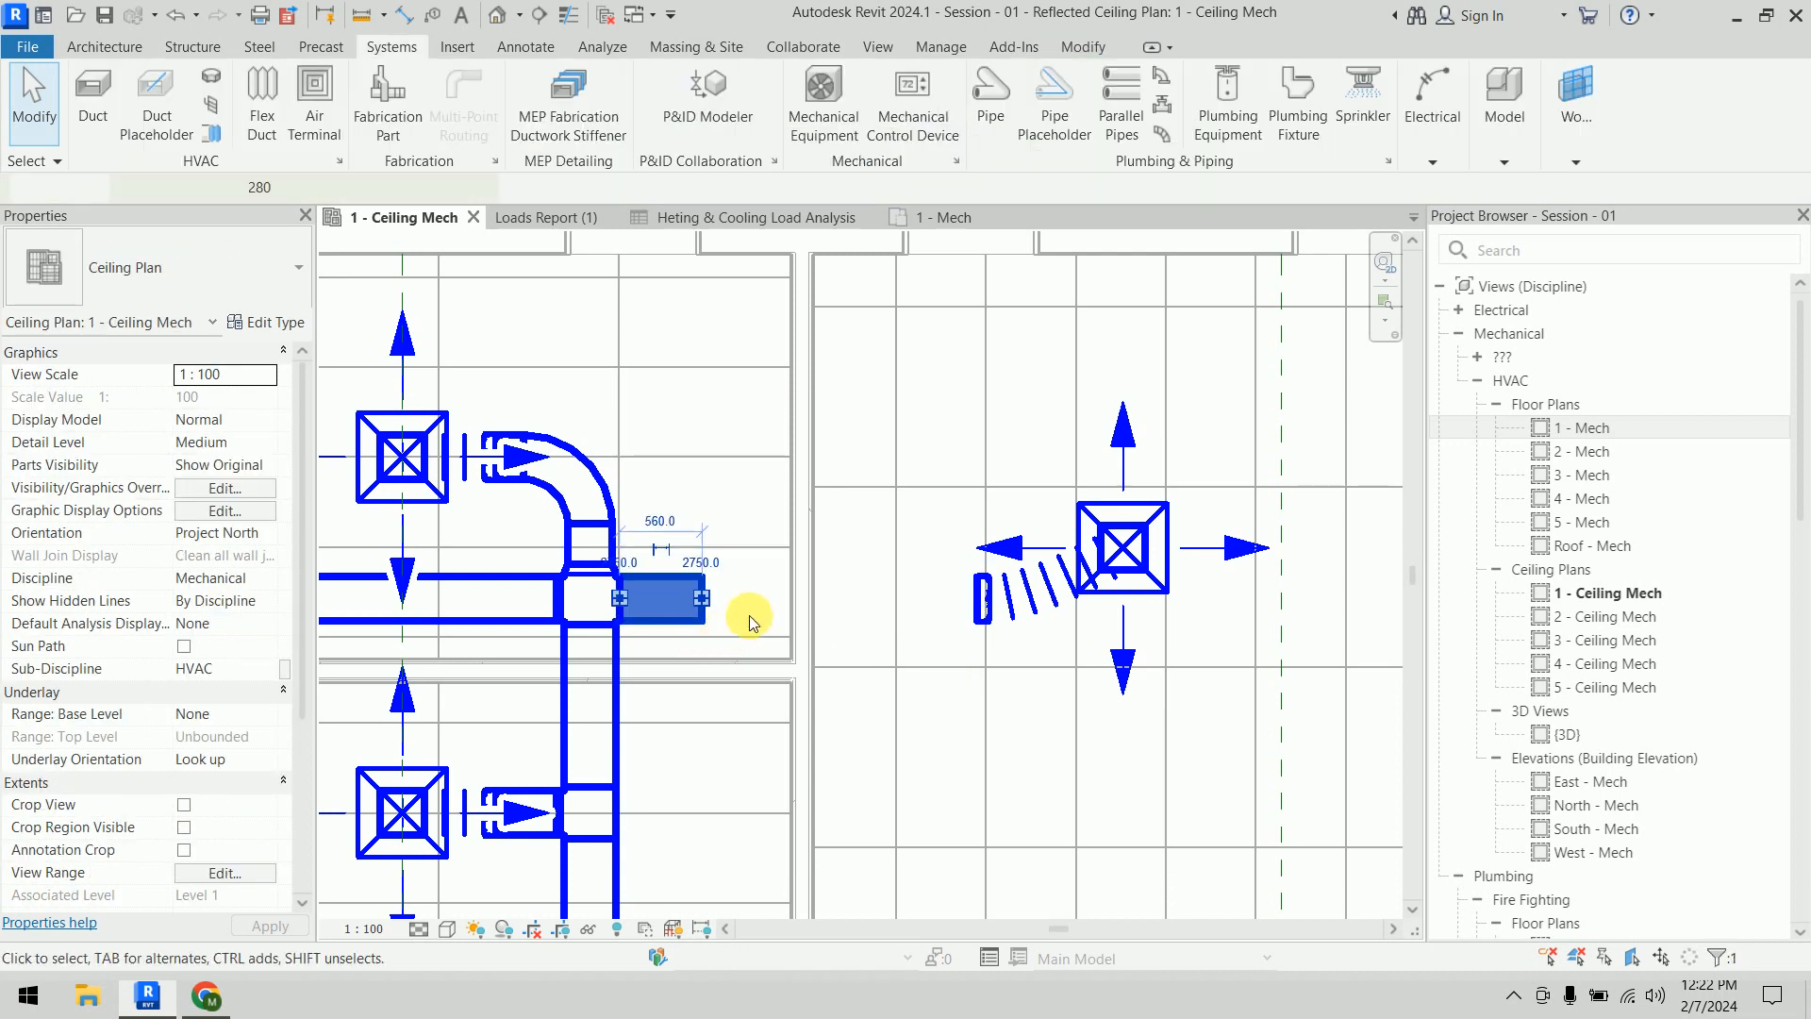
{"action": "right_click", "coordinate": [709, 604]}
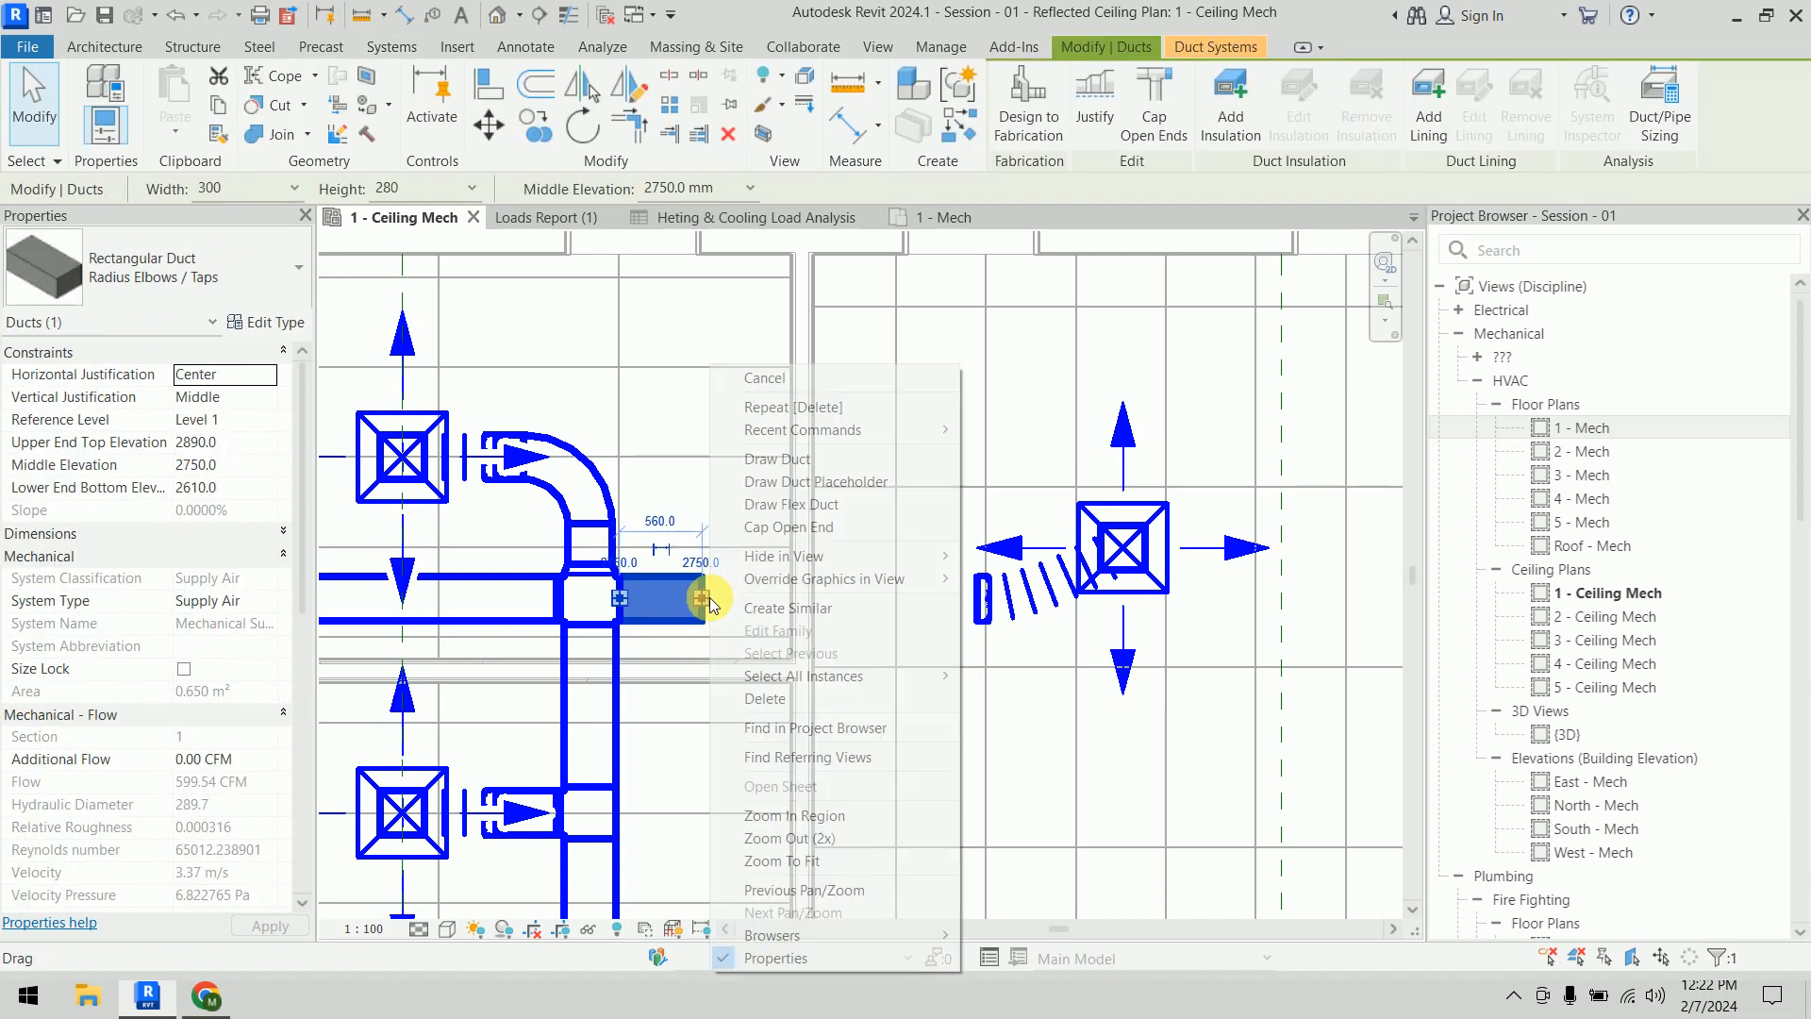
{"action": "left_click", "coordinate": [783, 459]}
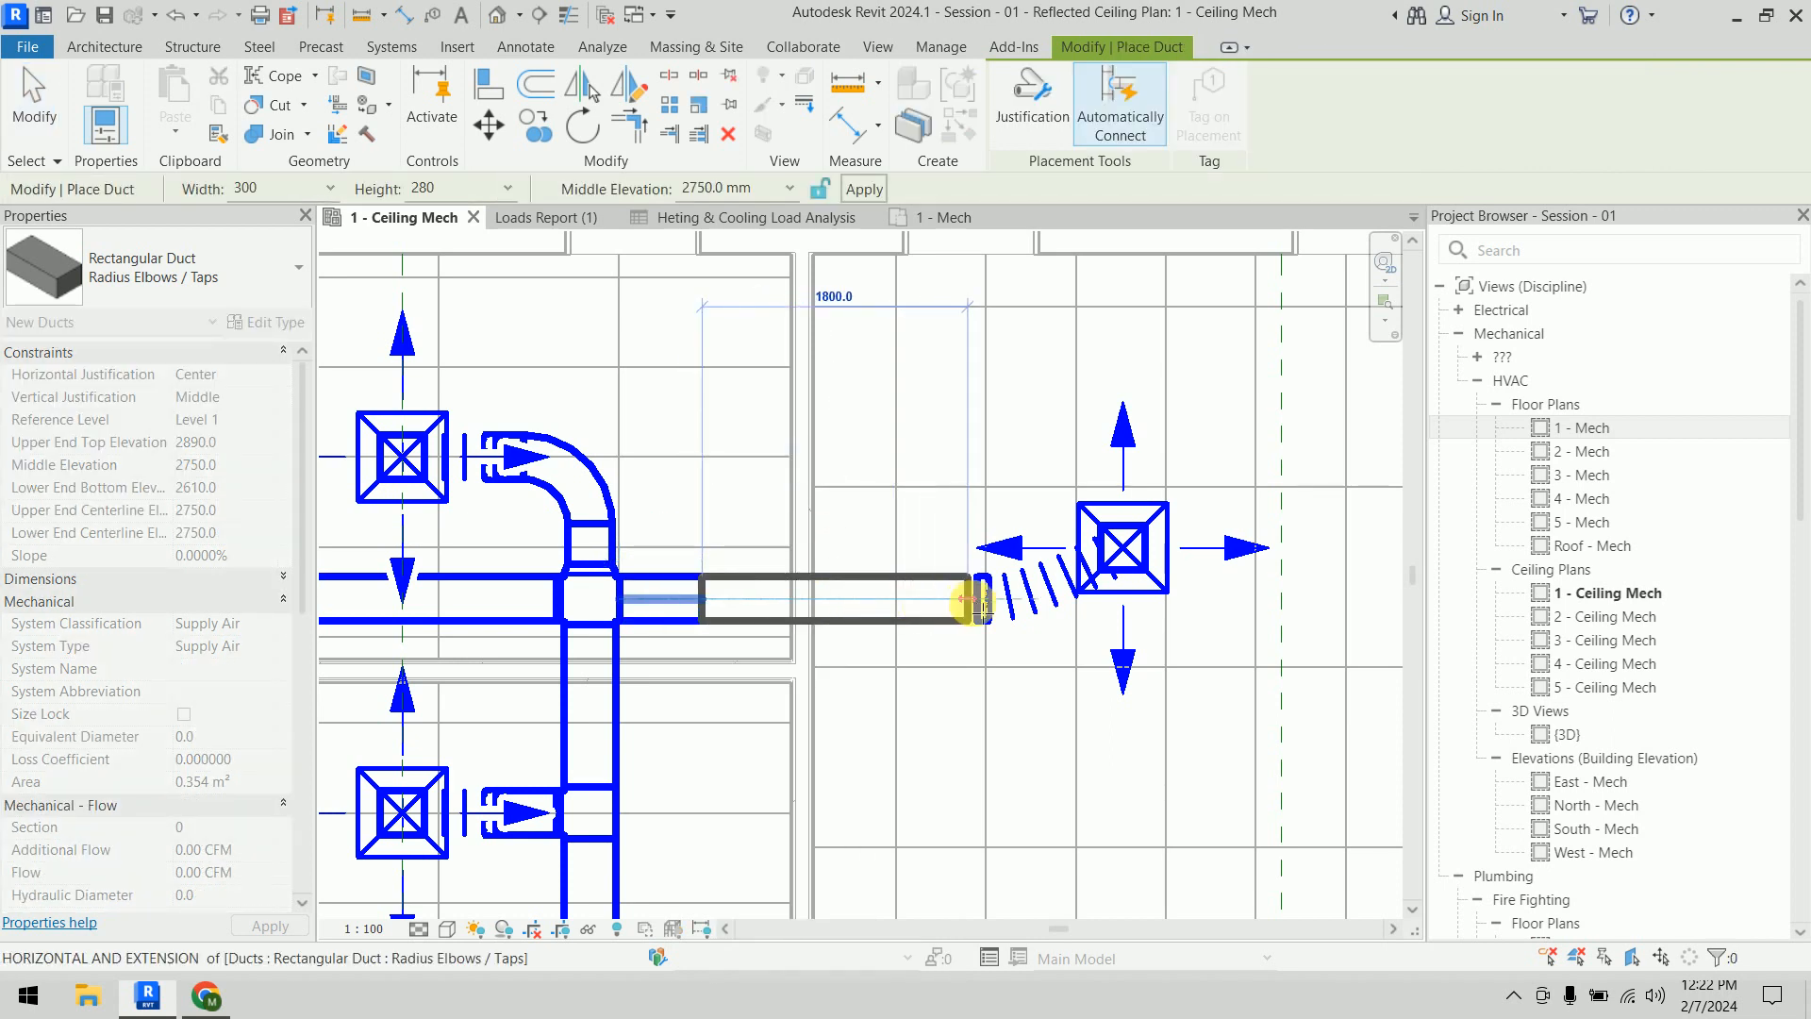
{"action": "left_click", "coordinate": [976, 598]}
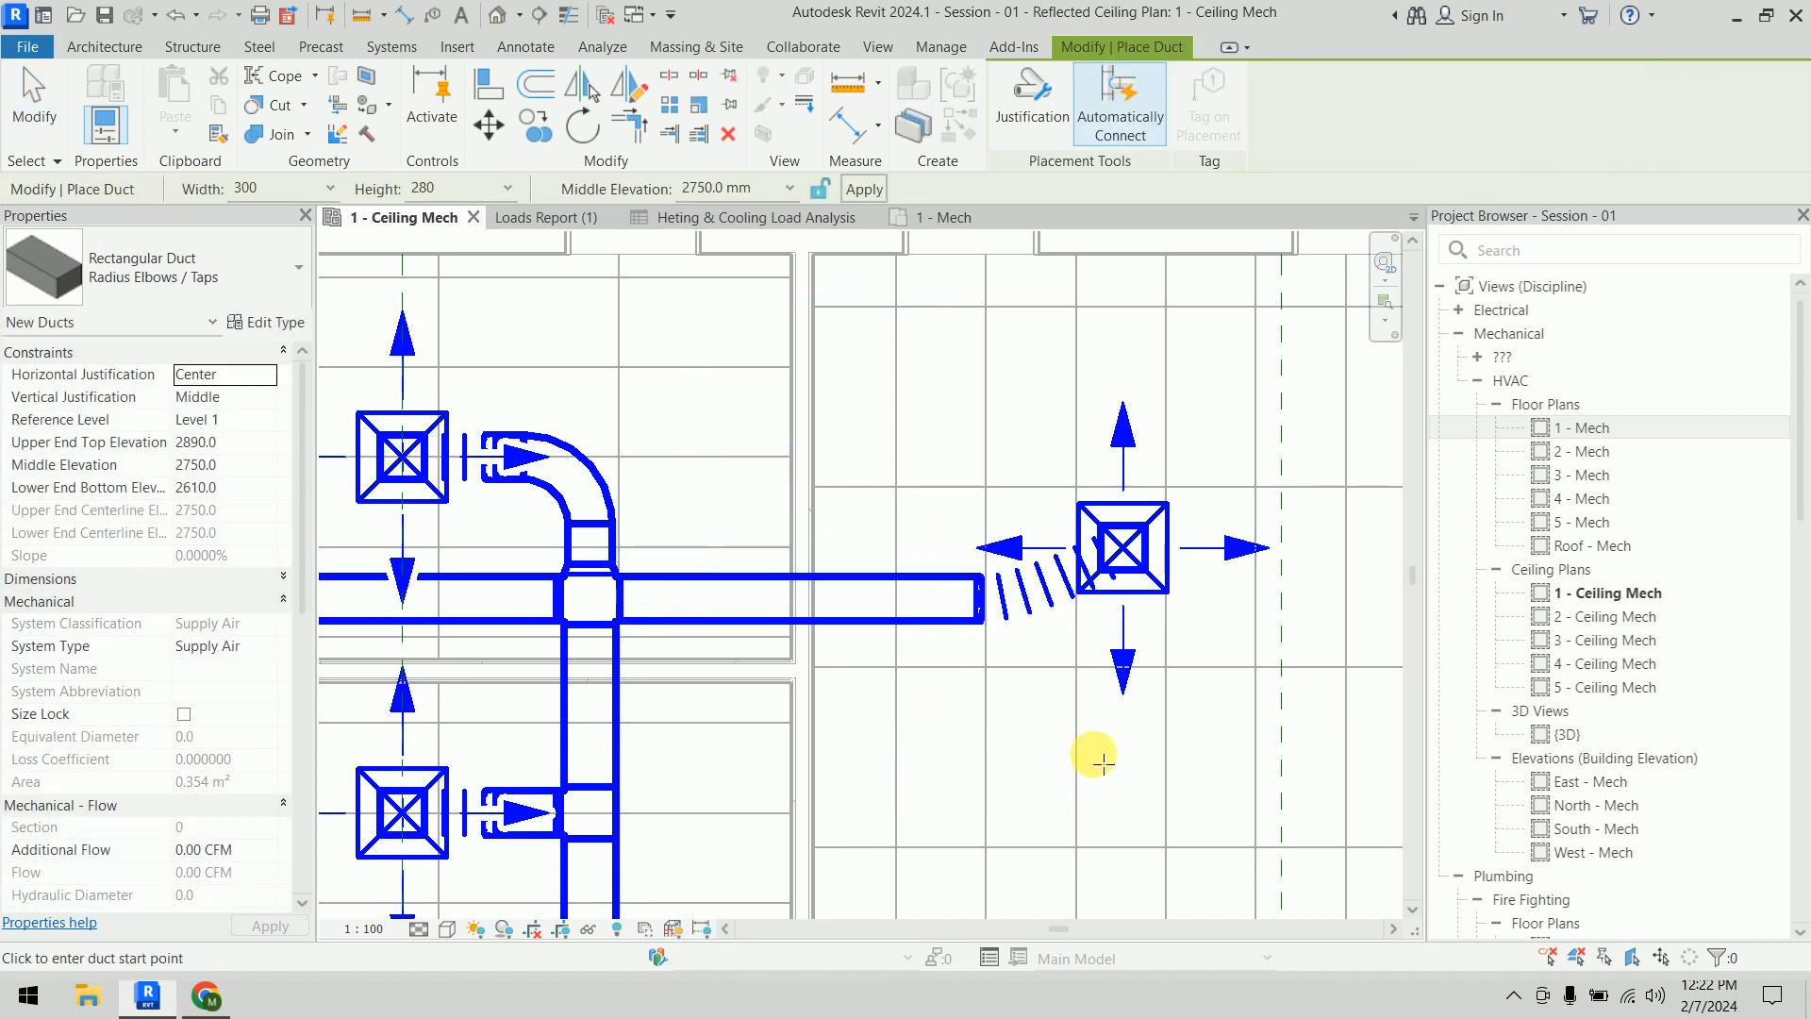
{"action": "key", "text": "Escape"}
{"action": "key", "text": "Escape"}
{"action": "scroll", "coordinate": [1094, 755], "scroll_direction": "down", "scroll_amount": 2}
{"action": "scroll", "coordinate": [1094, 754], "scroll_direction": "down", "scroll_amount": 1}
{"action": "middle_click_drag", "start_coordinate": [1039, 658], "coordinate": [924, 301]}
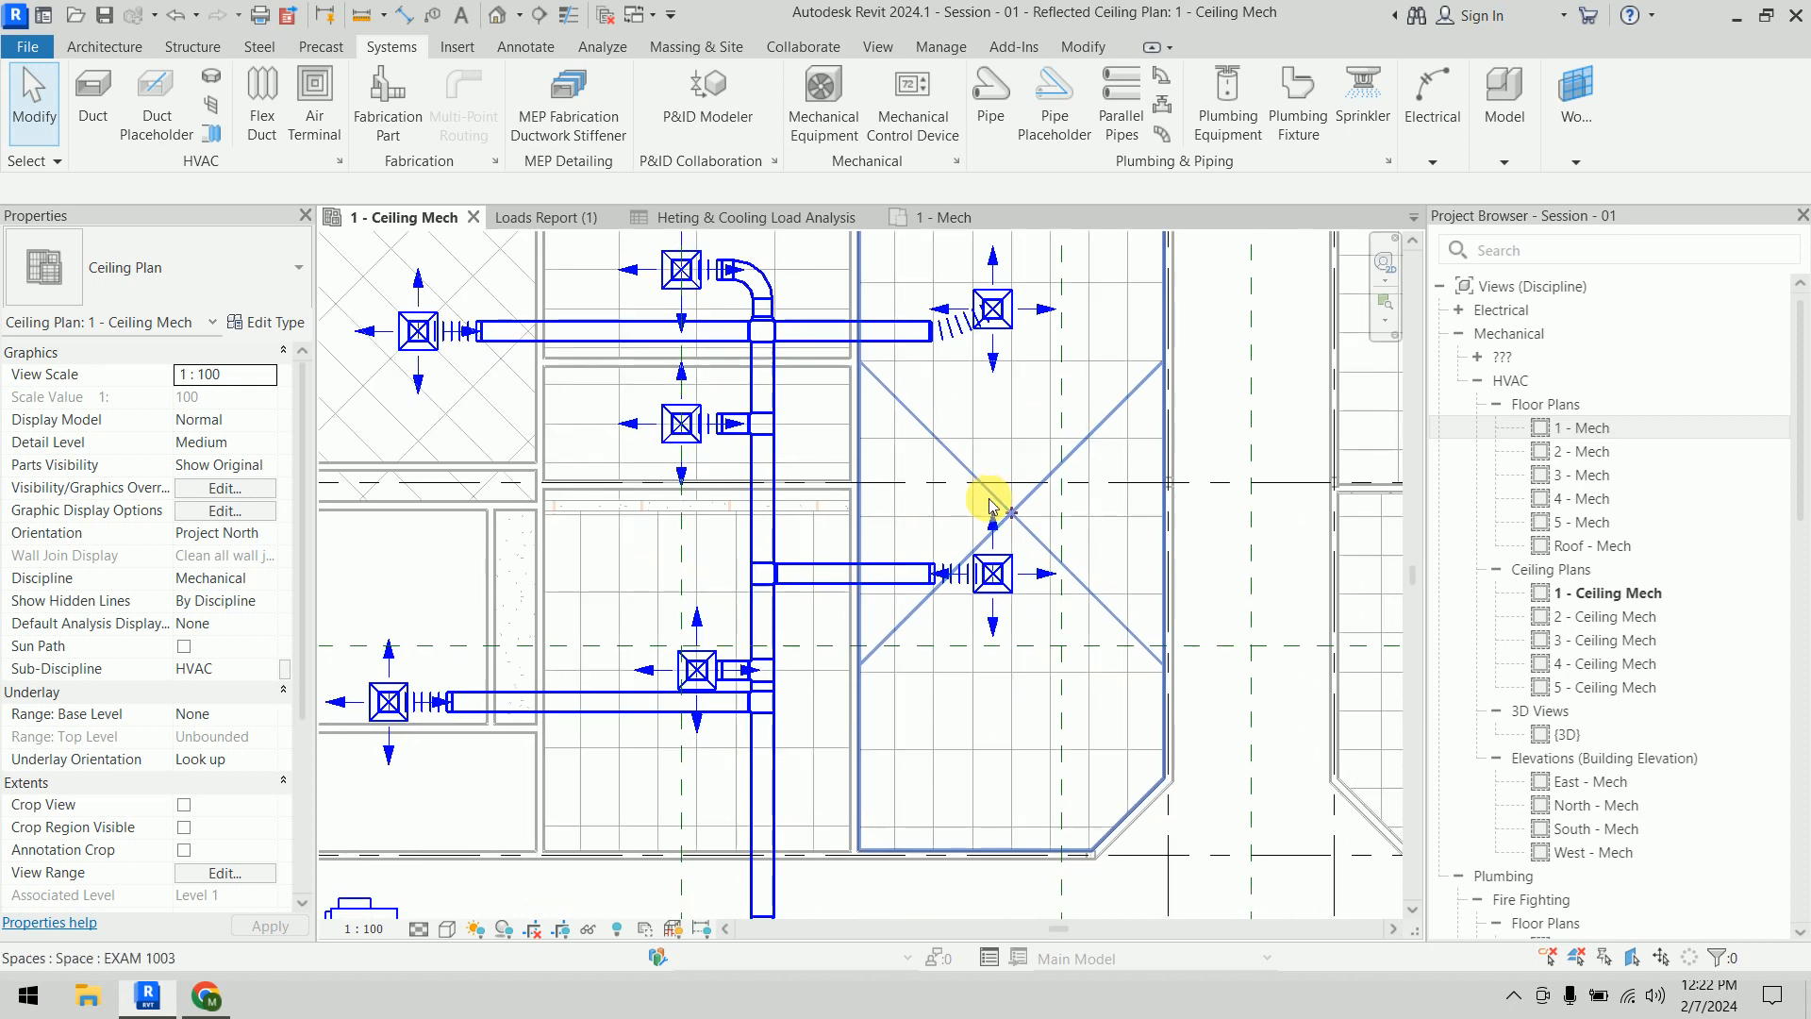
{"action": "scroll", "coordinate": [1025, 519], "scroll_direction": "down", "scroll_amount": 1}
{"action": "middle_click_drag", "start_coordinate": [1083, 734], "coordinate": [1178, 699]}
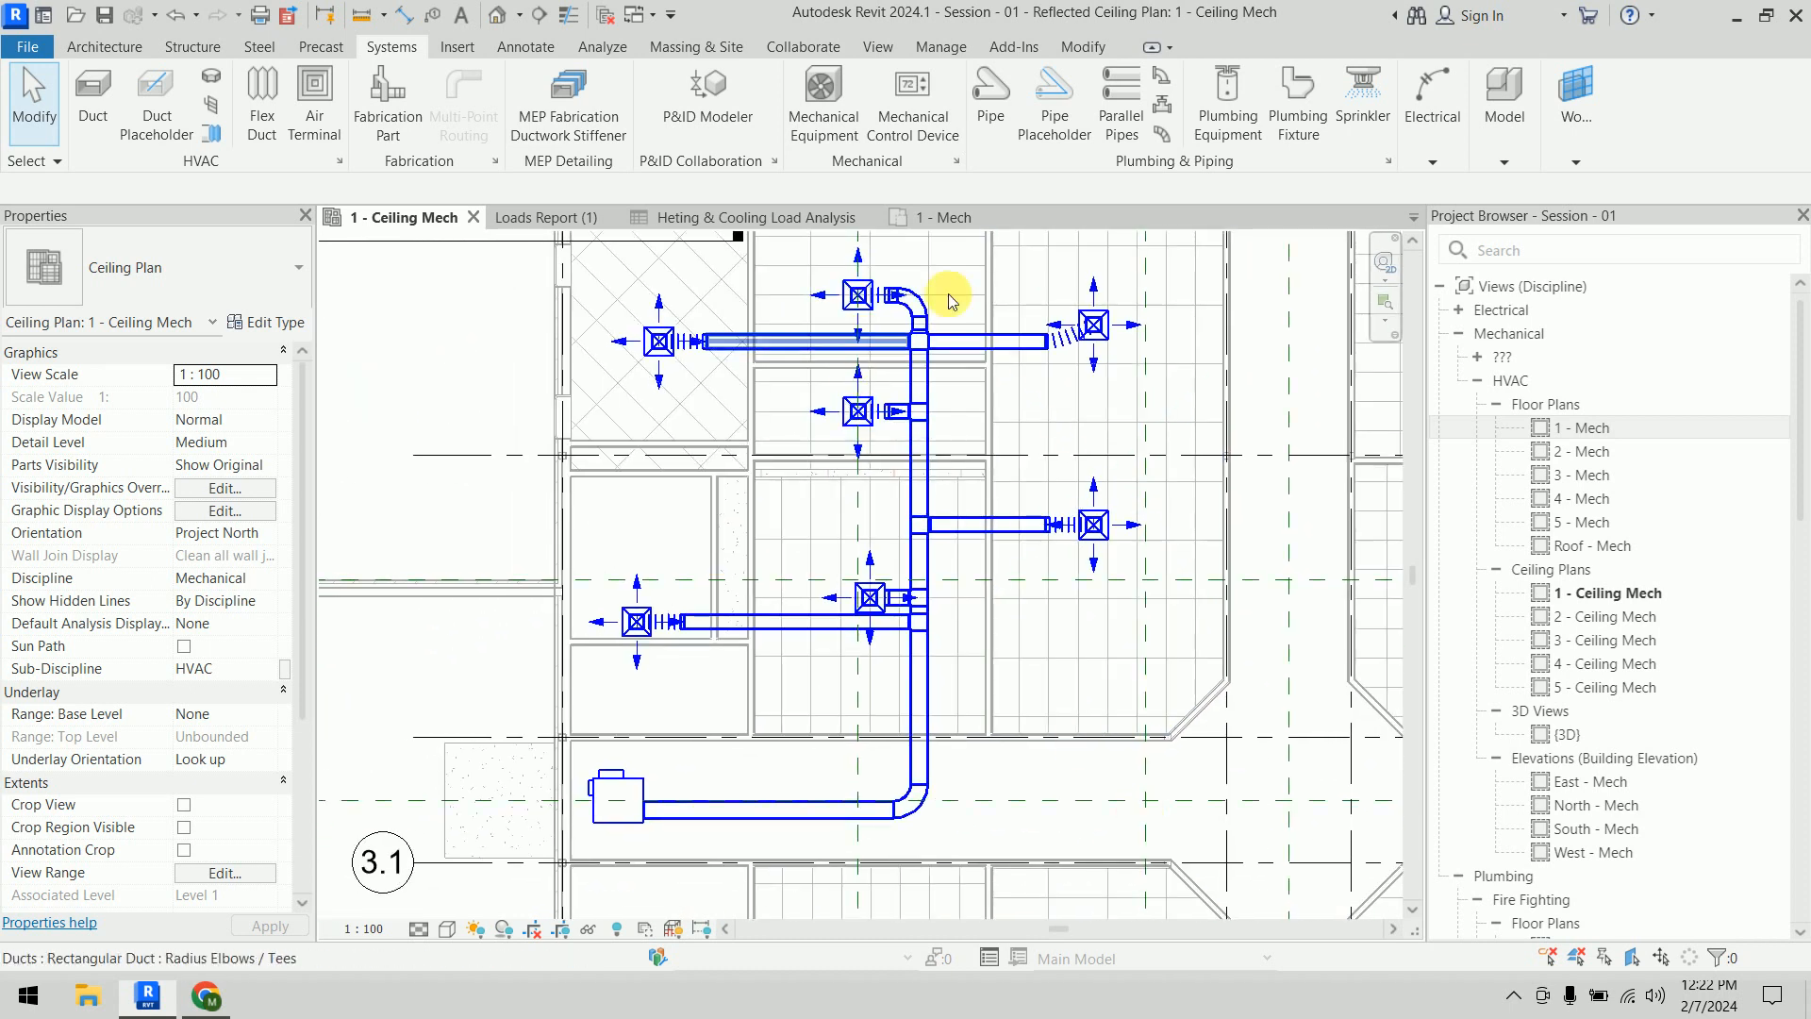
Examine the supply duct network in the 3D view for clashes with the ladder cable trays running beneath it
{"action": "left_click", "coordinate": [497, 15]}
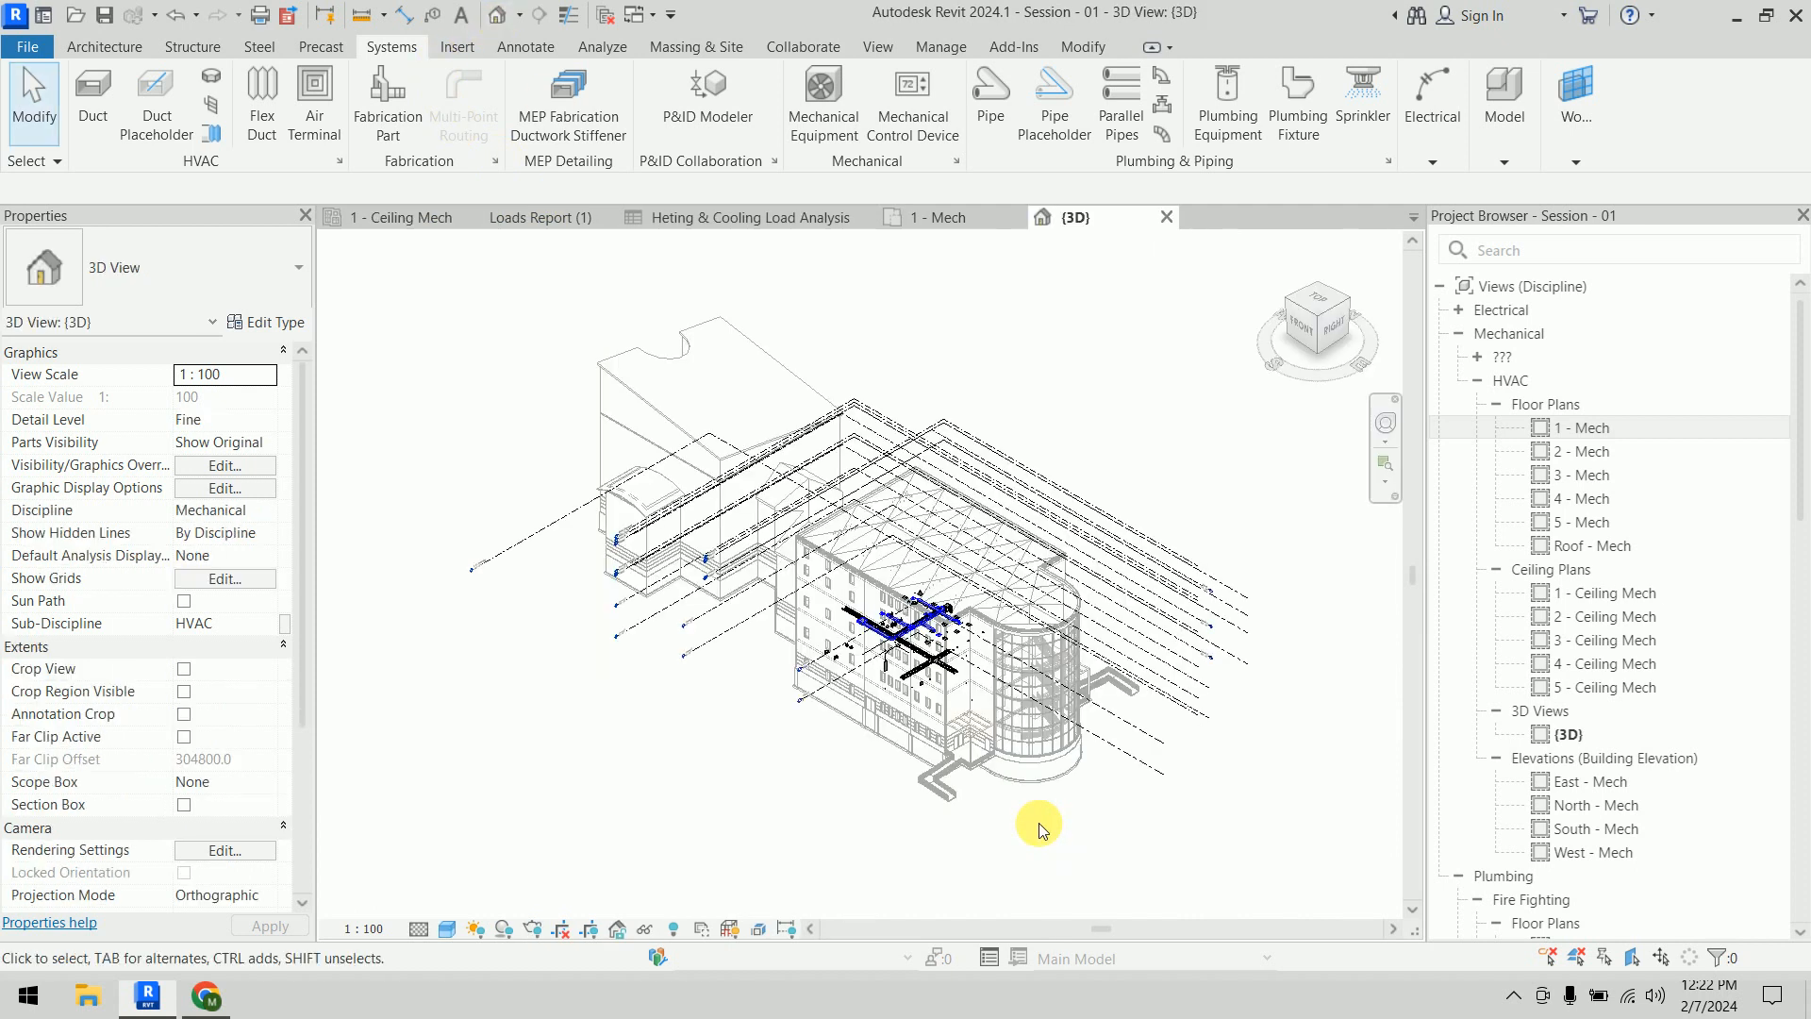
{"action": "scroll", "coordinate": [889, 614], "scroll_direction": "up", "scroll_amount": 5}
{"action": "middle_click_drag", "start_coordinate": [806, 695], "coordinate": [824, 792], "text": "shift"}
{"action": "middle_click_drag", "start_coordinate": [768, 732], "coordinate": [1045, 736], "text": "shift"}
{"action": "middle_click_drag", "start_coordinate": [702, 638], "coordinate": [1110, 741]}
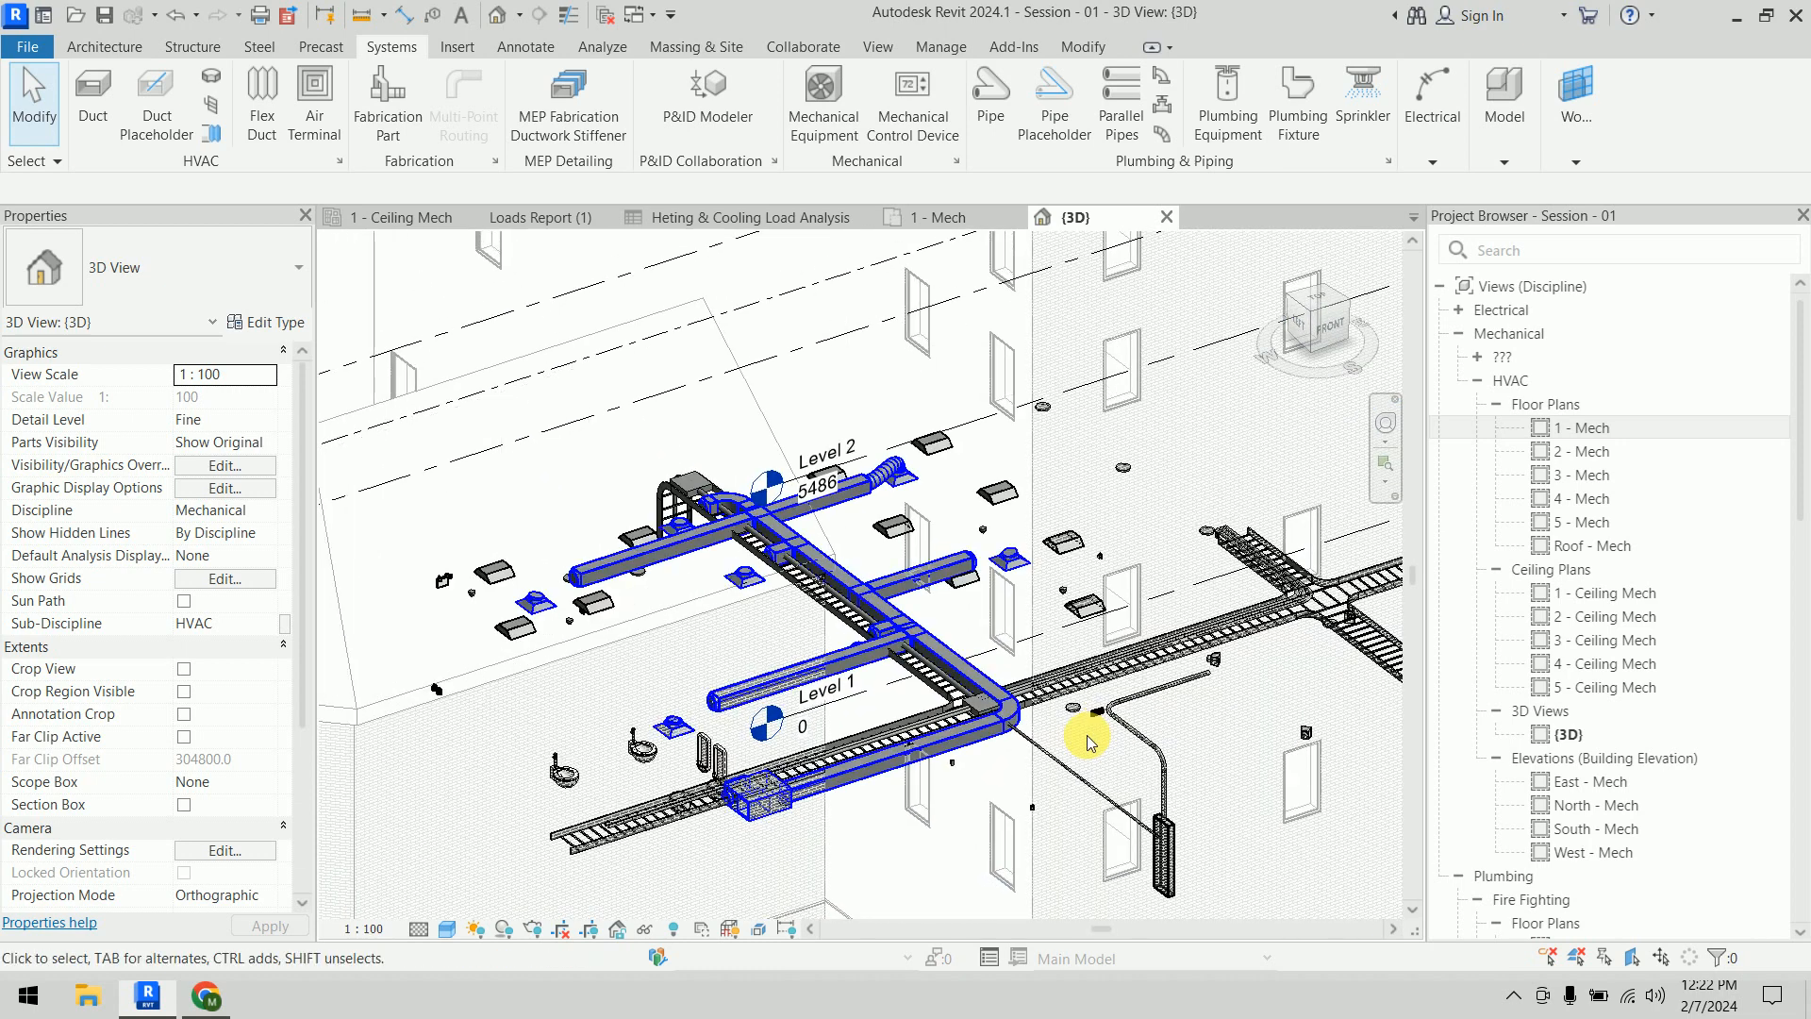
{"action": "scroll", "coordinate": [745, 564], "scroll_direction": "up", "scroll_amount": 7}
{"action": "middle_click_drag", "start_coordinate": [818, 675], "coordinate": [656, 626]}
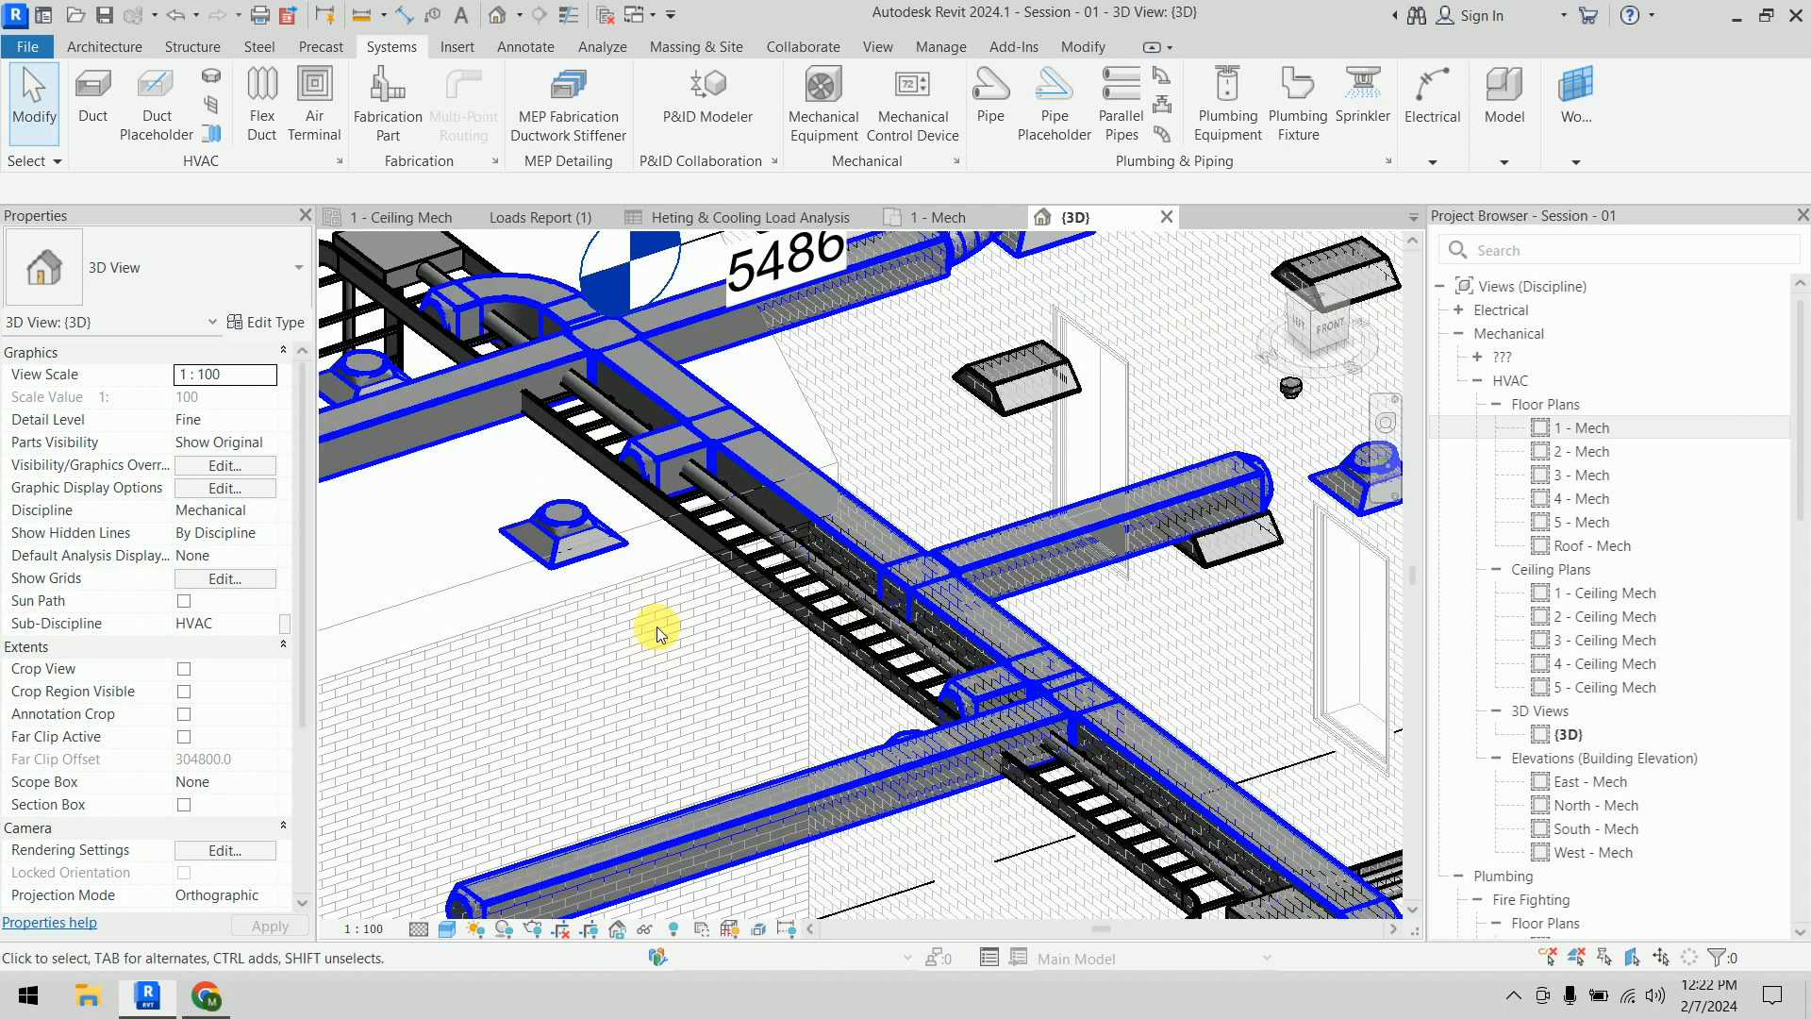
{"action": "scroll", "coordinate": [688, 686], "scroll_direction": "up", "scroll_amount": 2}
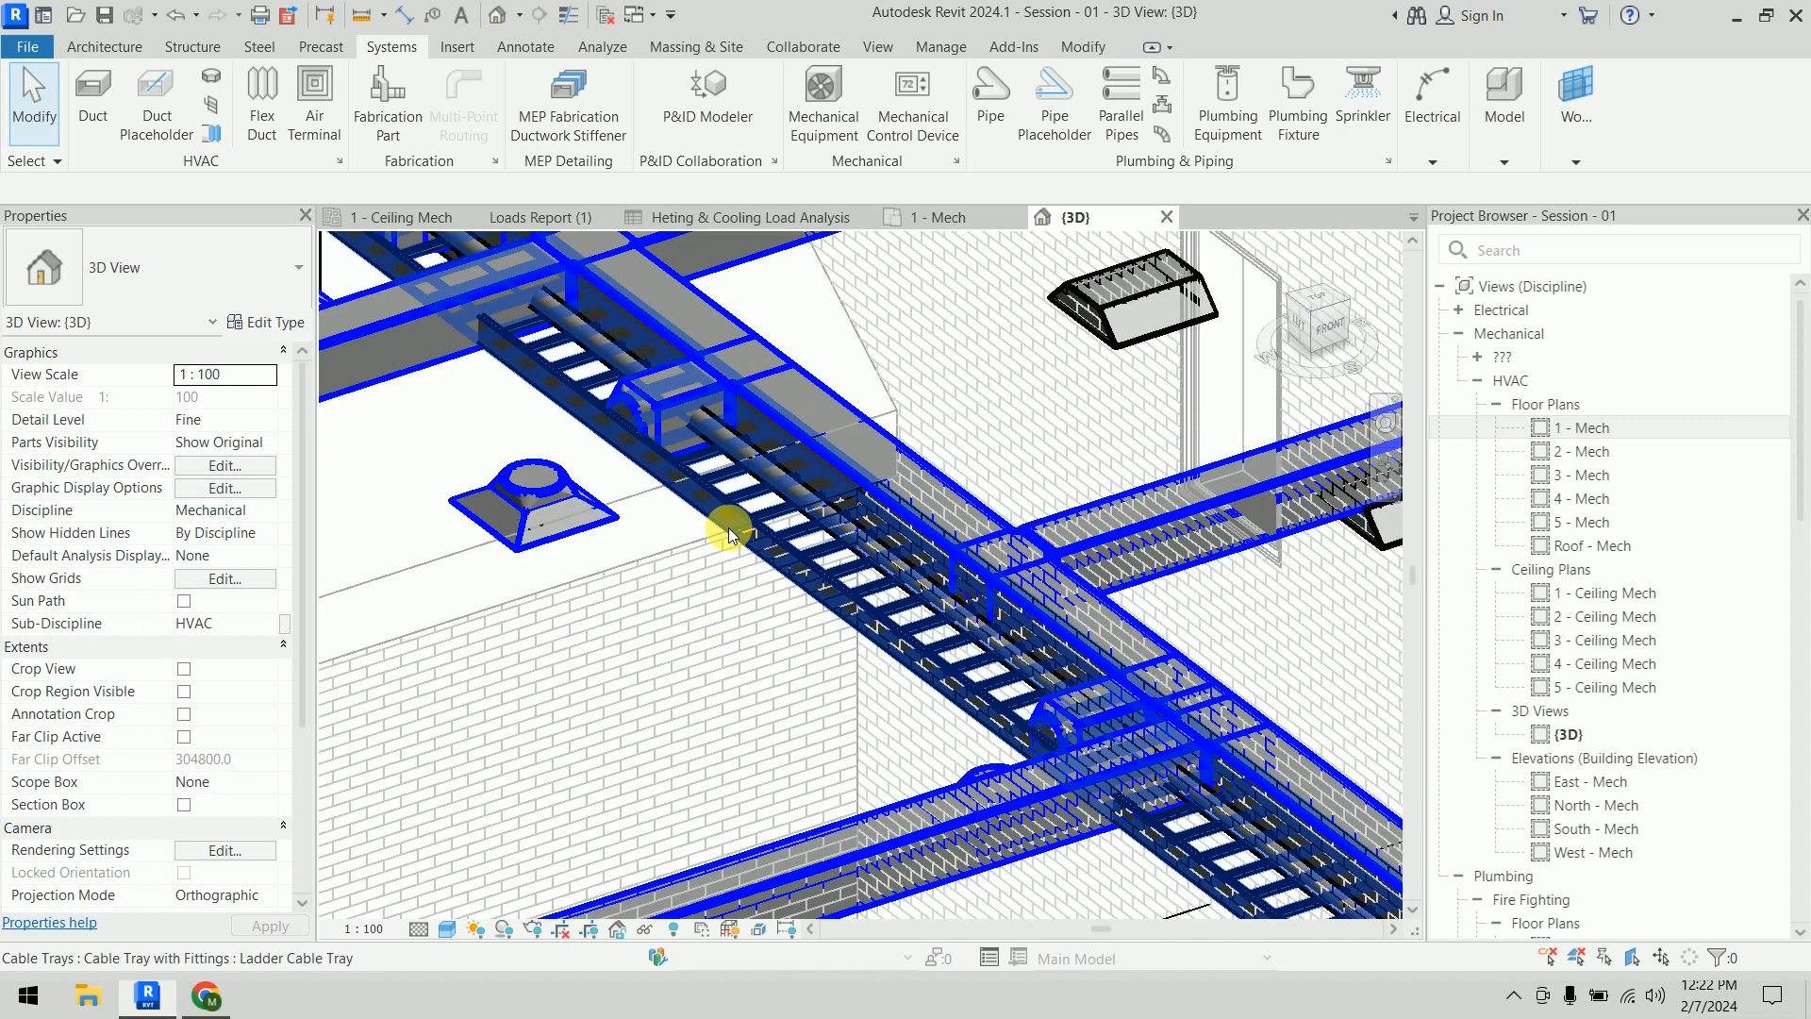
{"action": "scroll", "coordinate": [607, 494], "scroll_direction": "down", "scroll_amount": 5}
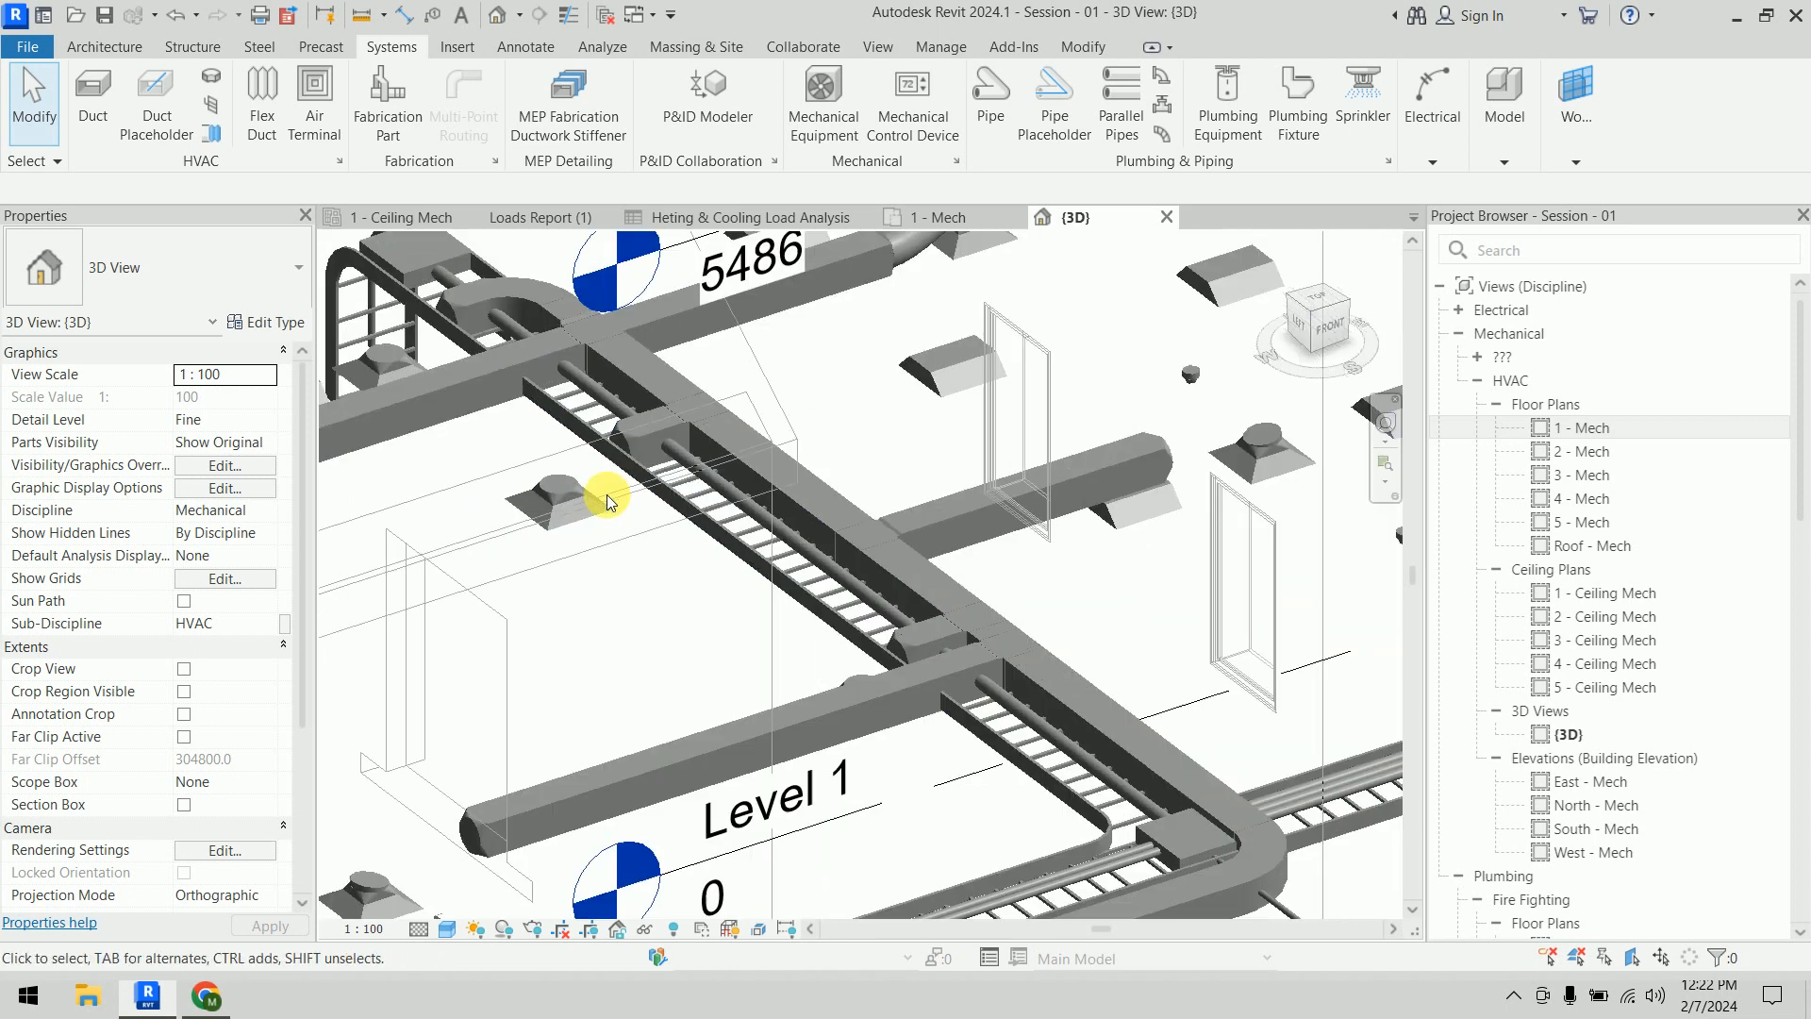
{"action": "middle_click_drag", "start_coordinate": [608, 494], "coordinate": [841, 711], "text": "shift"}
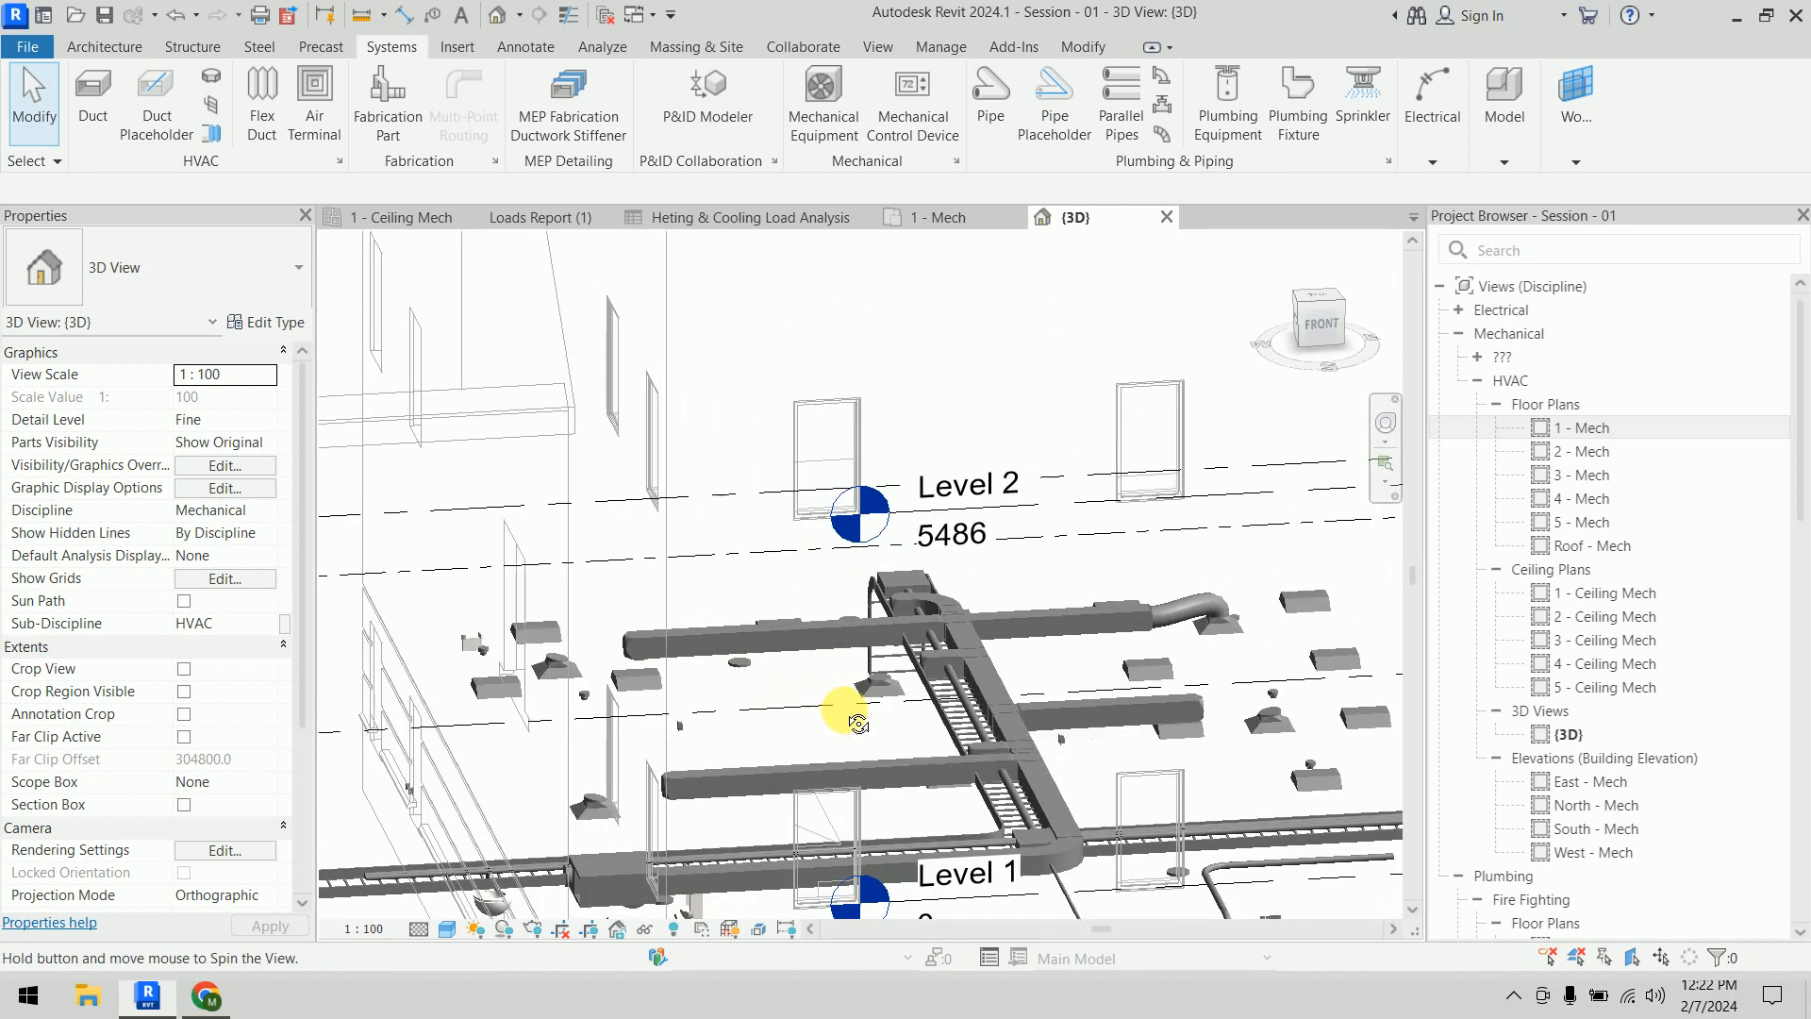
Check the elevation properties of a supply diffuser and the main duct near the corridor elbow
{"action": "left_click", "coordinate": [878, 745]}
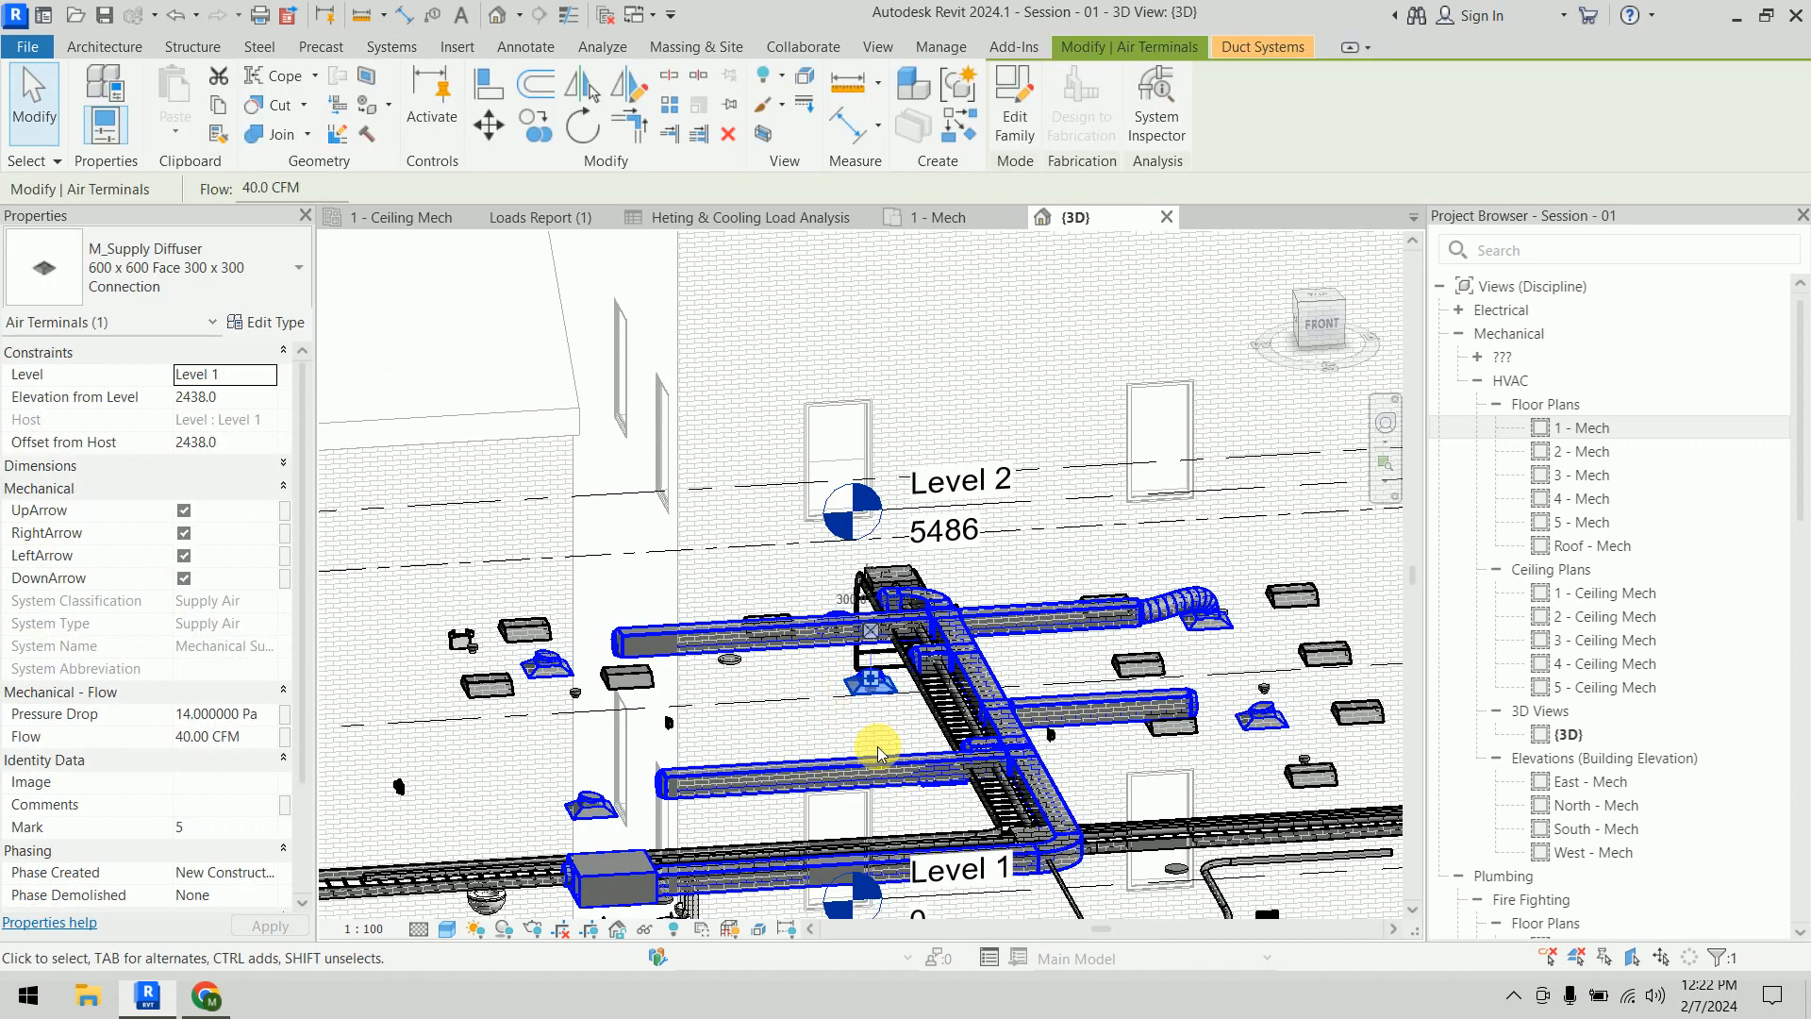
{"action": "left_click", "coordinate": [699, 432]}
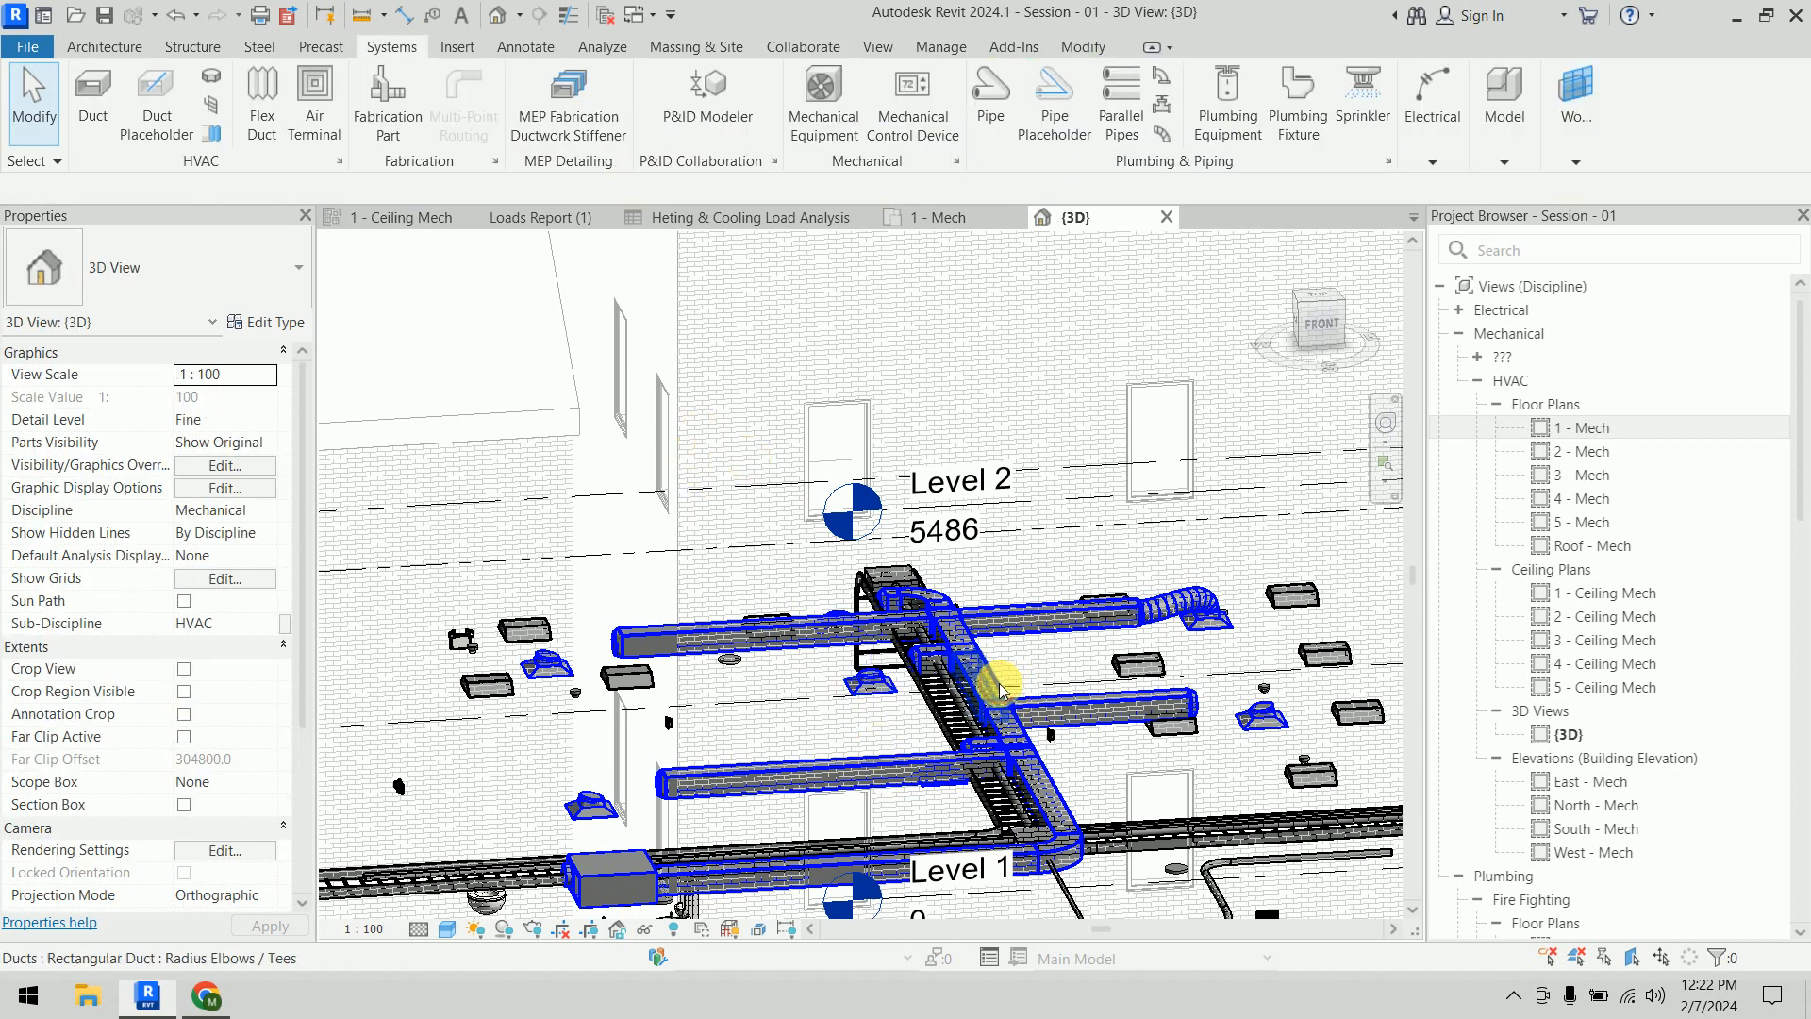
{"action": "left_click", "coordinate": [1083, 862]}
{"action": "scroll", "coordinate": [1083, 862], "scroll_direction": "up", "scroll_amount": 5}
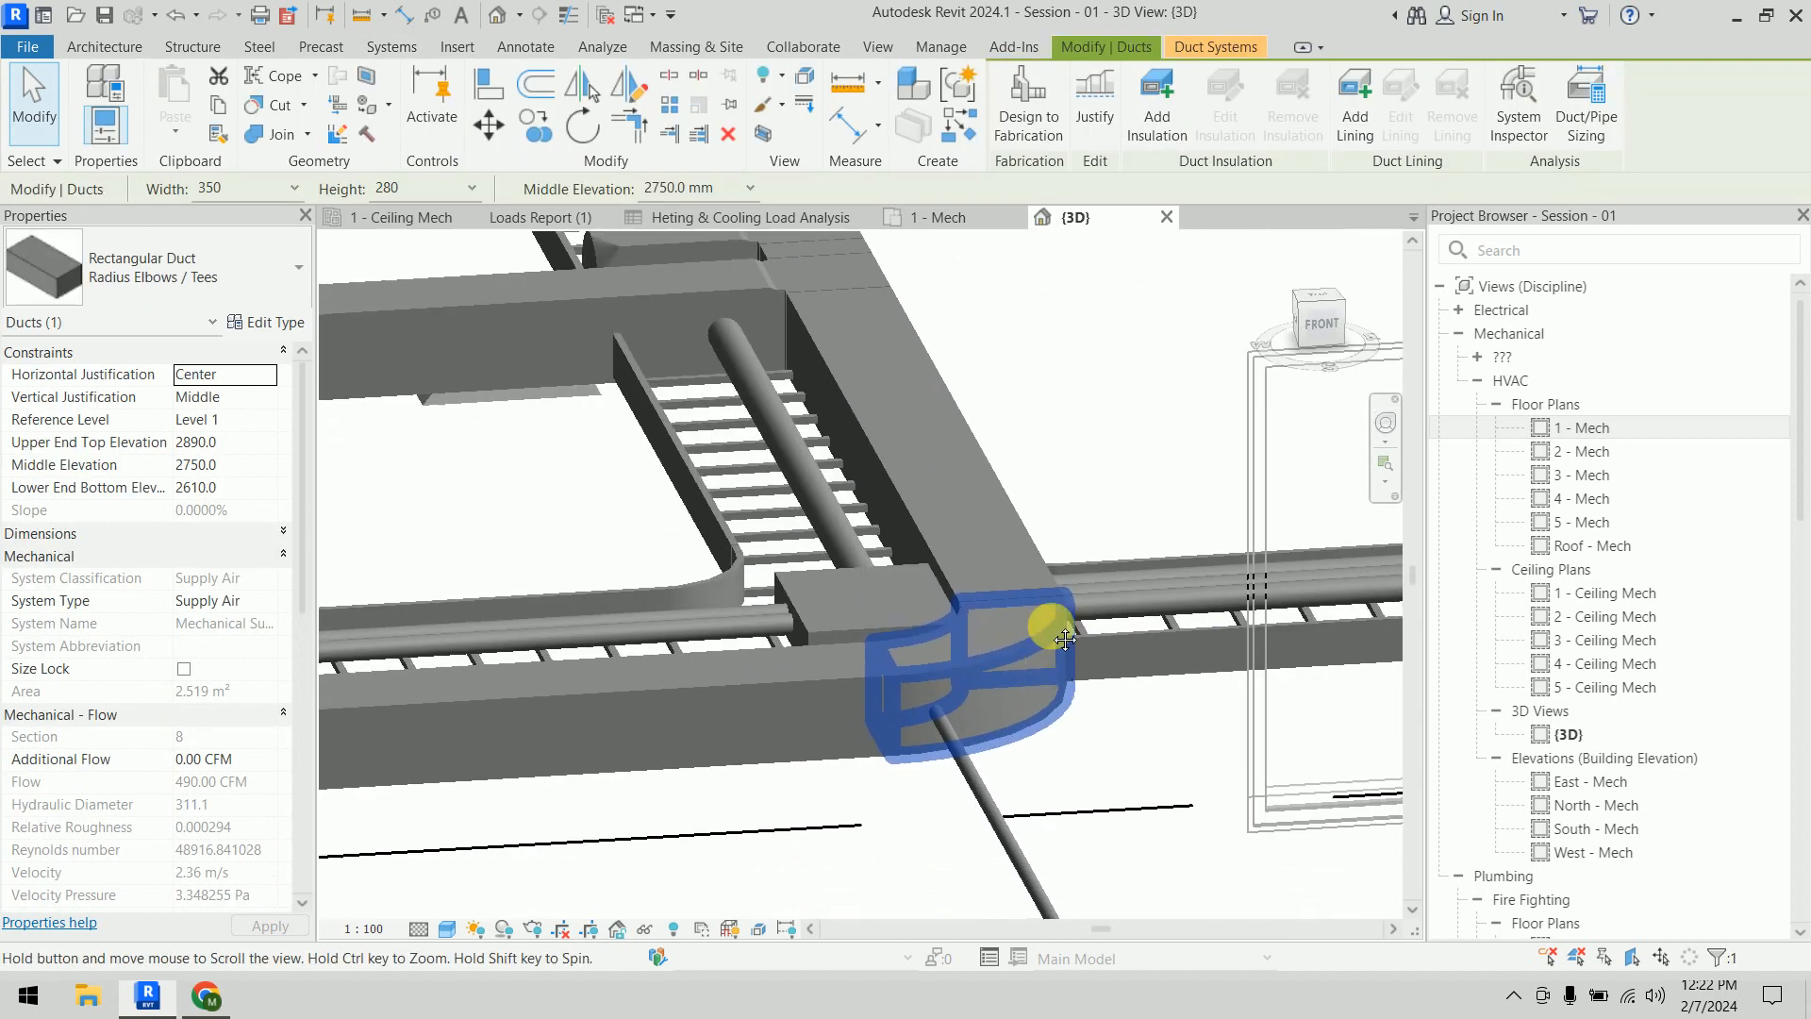
{"action": "key", "text": "Escape"}
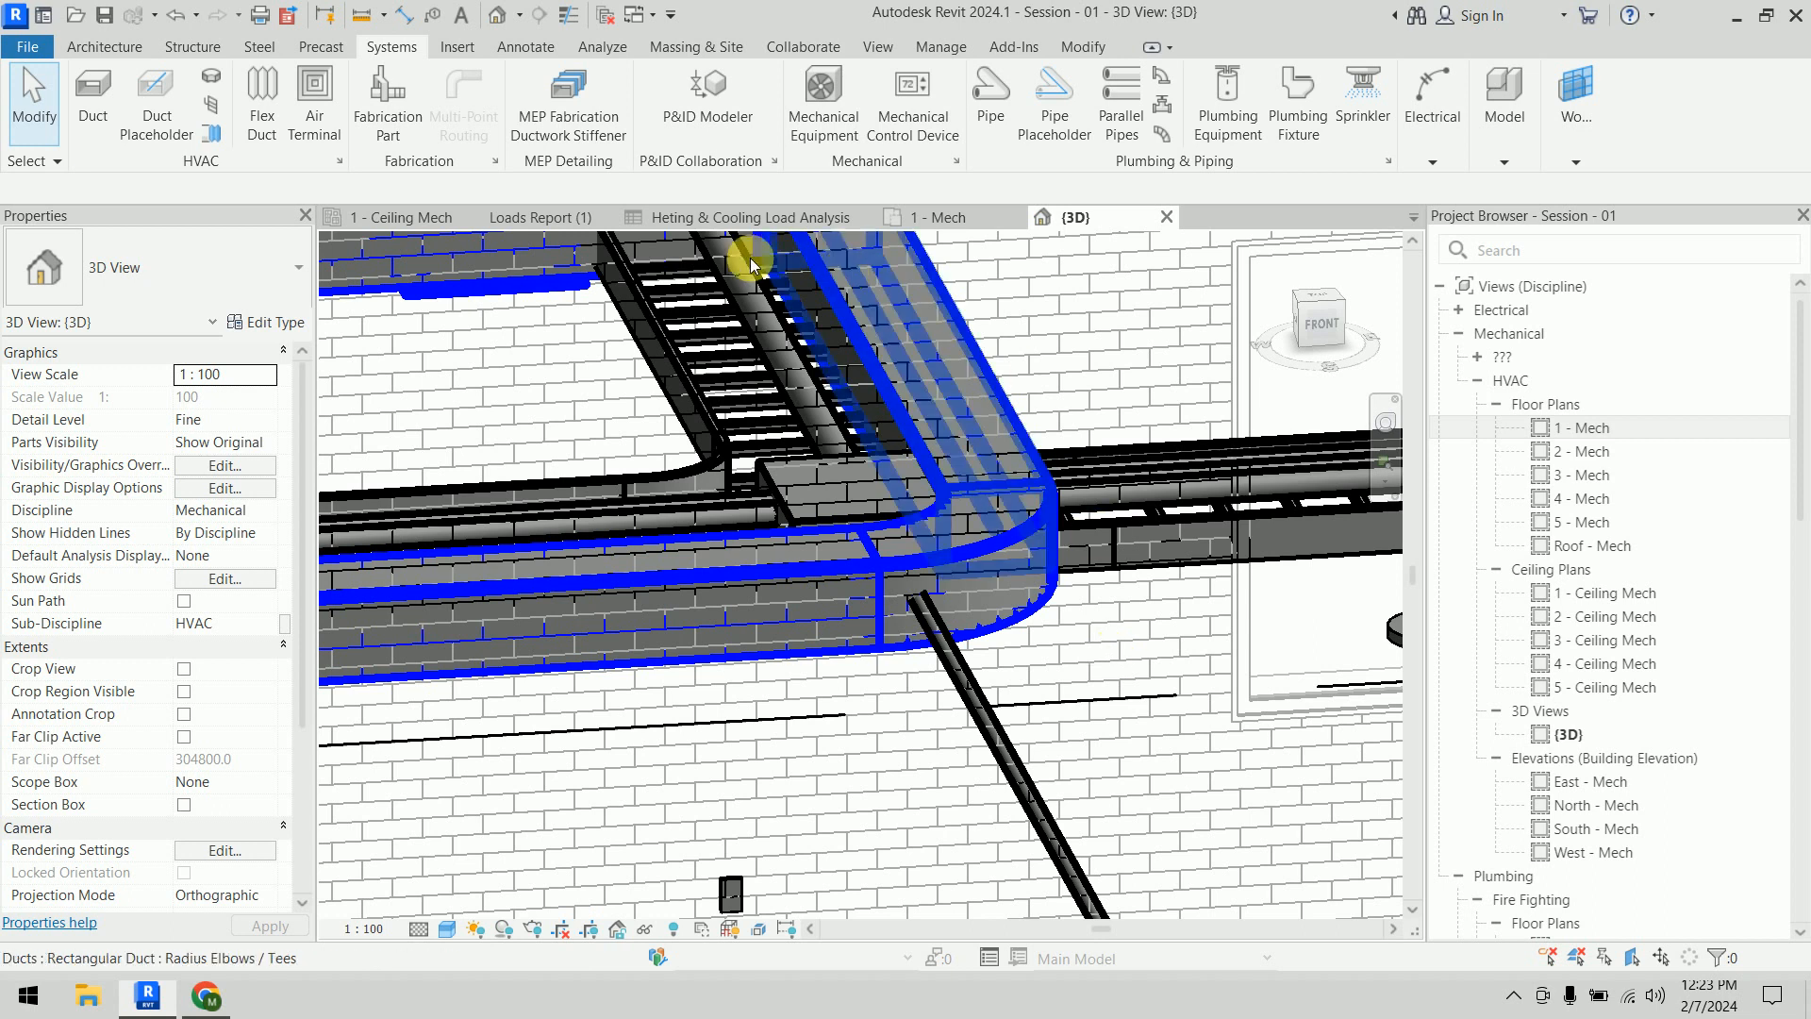
In the South - Mech elevation, select the connected duct network, filter it to Ducts only, and set their middle elevation to 3150 mm
{"action": "double_click", "coordinate": [1637, 827]}
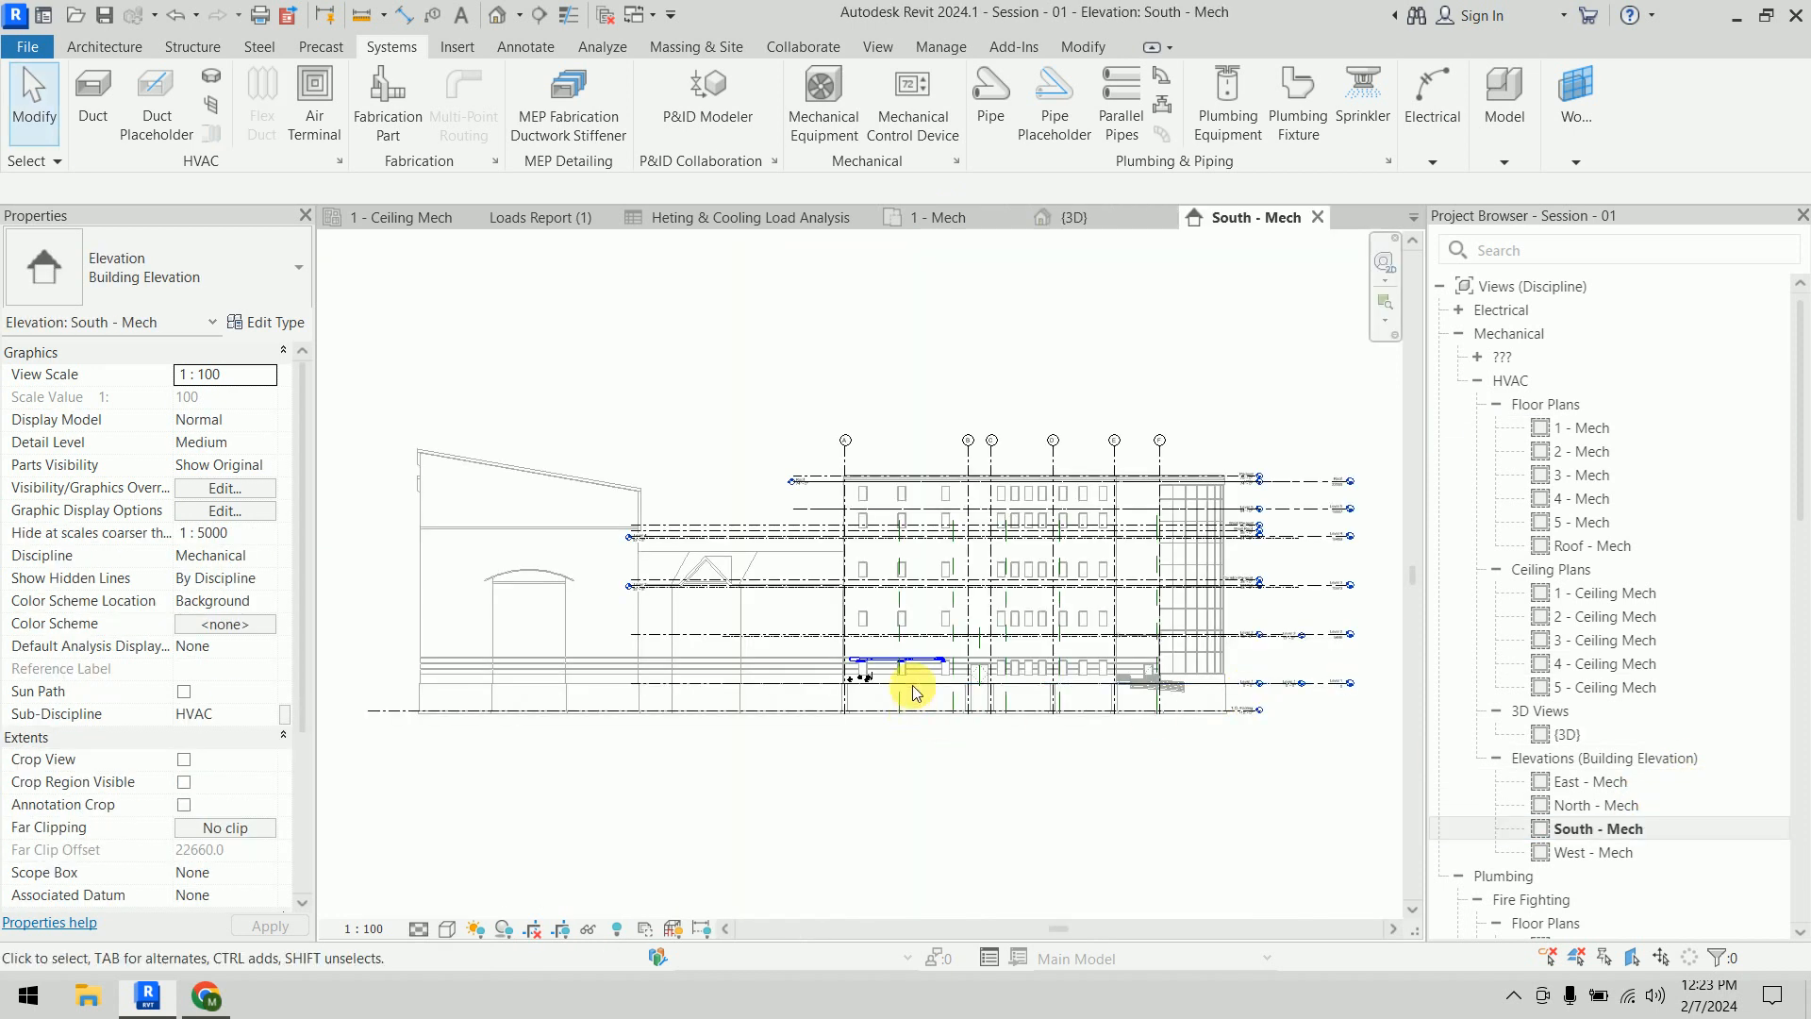
{"action": "scroll", "coordinate": [894, 664], "scroll_direction": "up", "scroll_amount": 6}
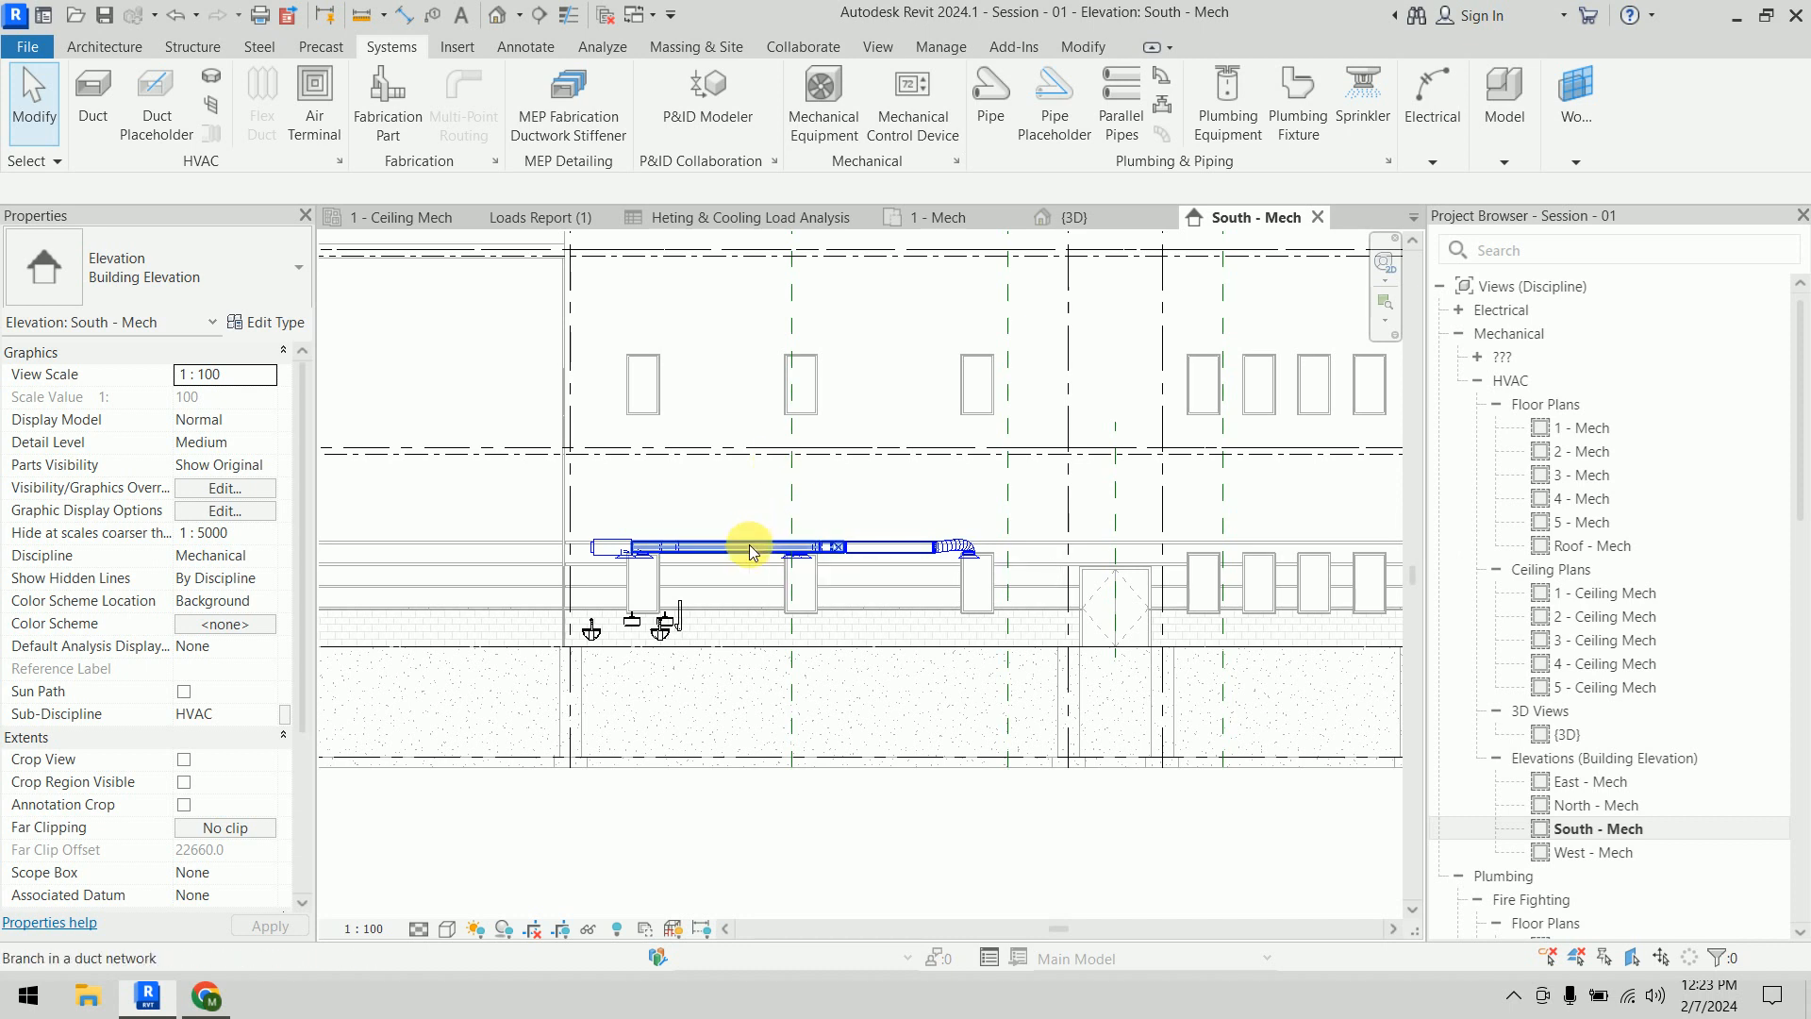
{"action": "key", "text": "Tab"}
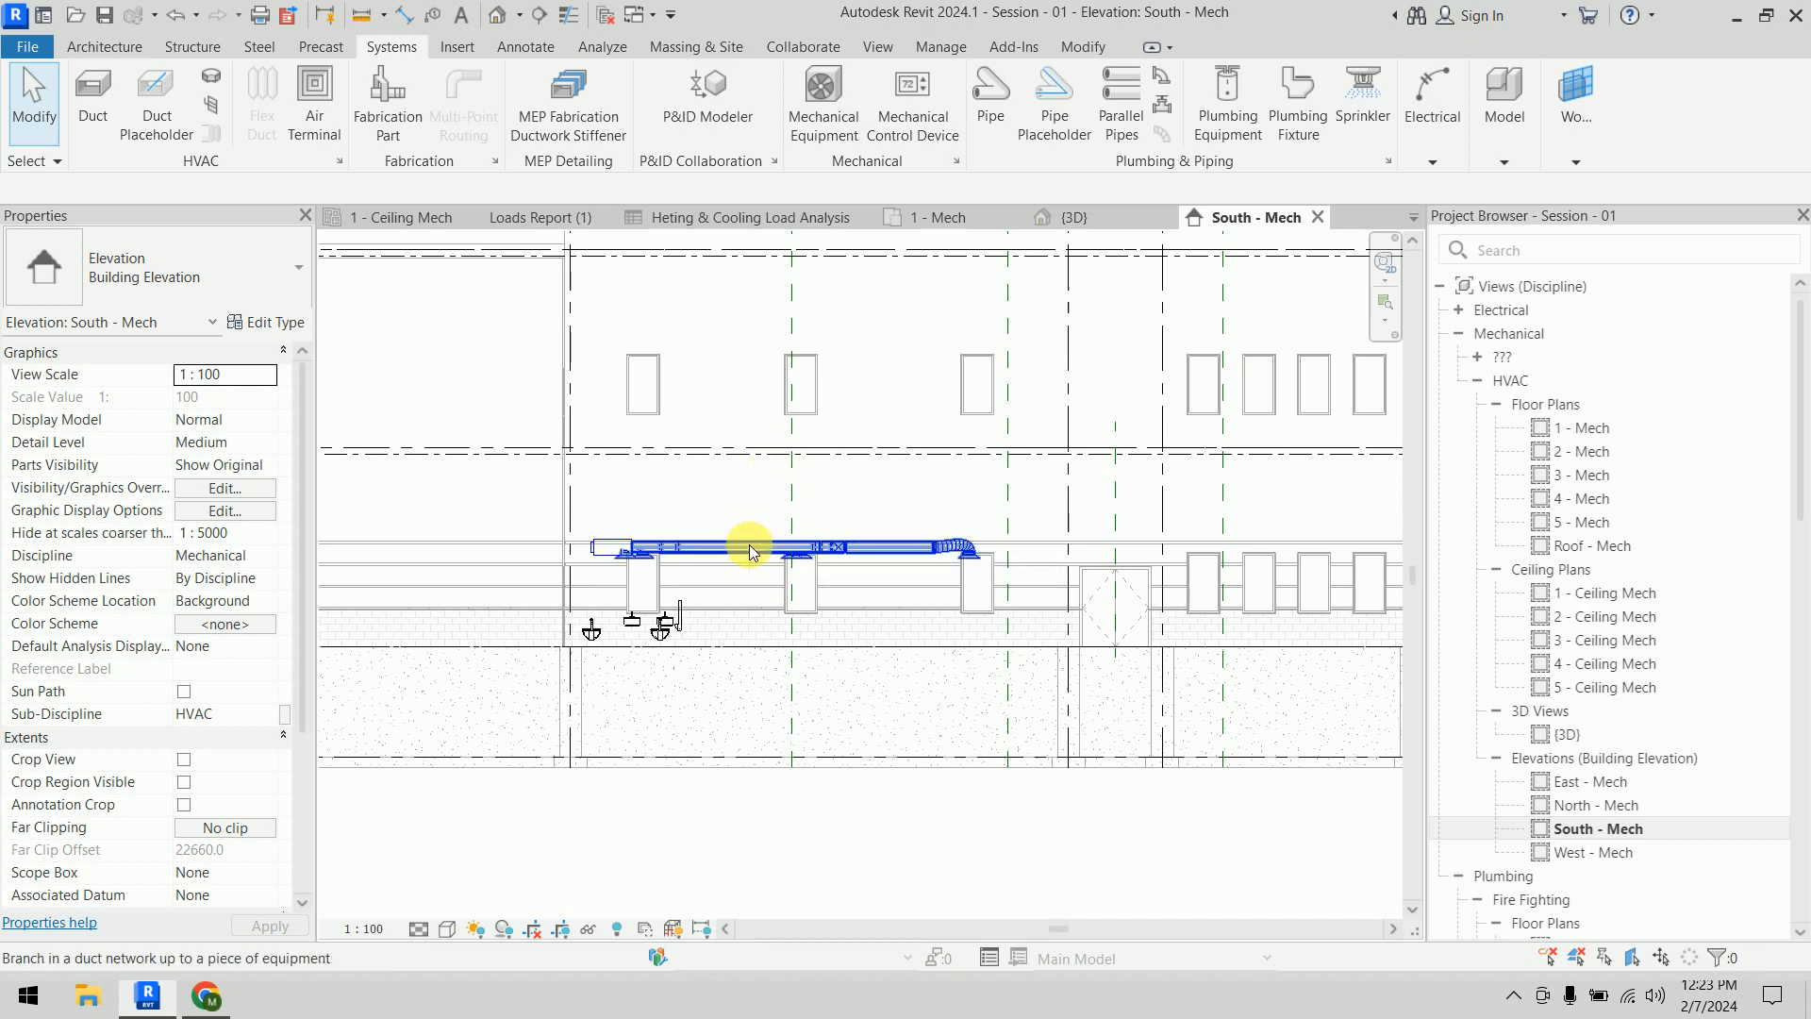
{"action": "left_click", "coordinate": [752, 552]}
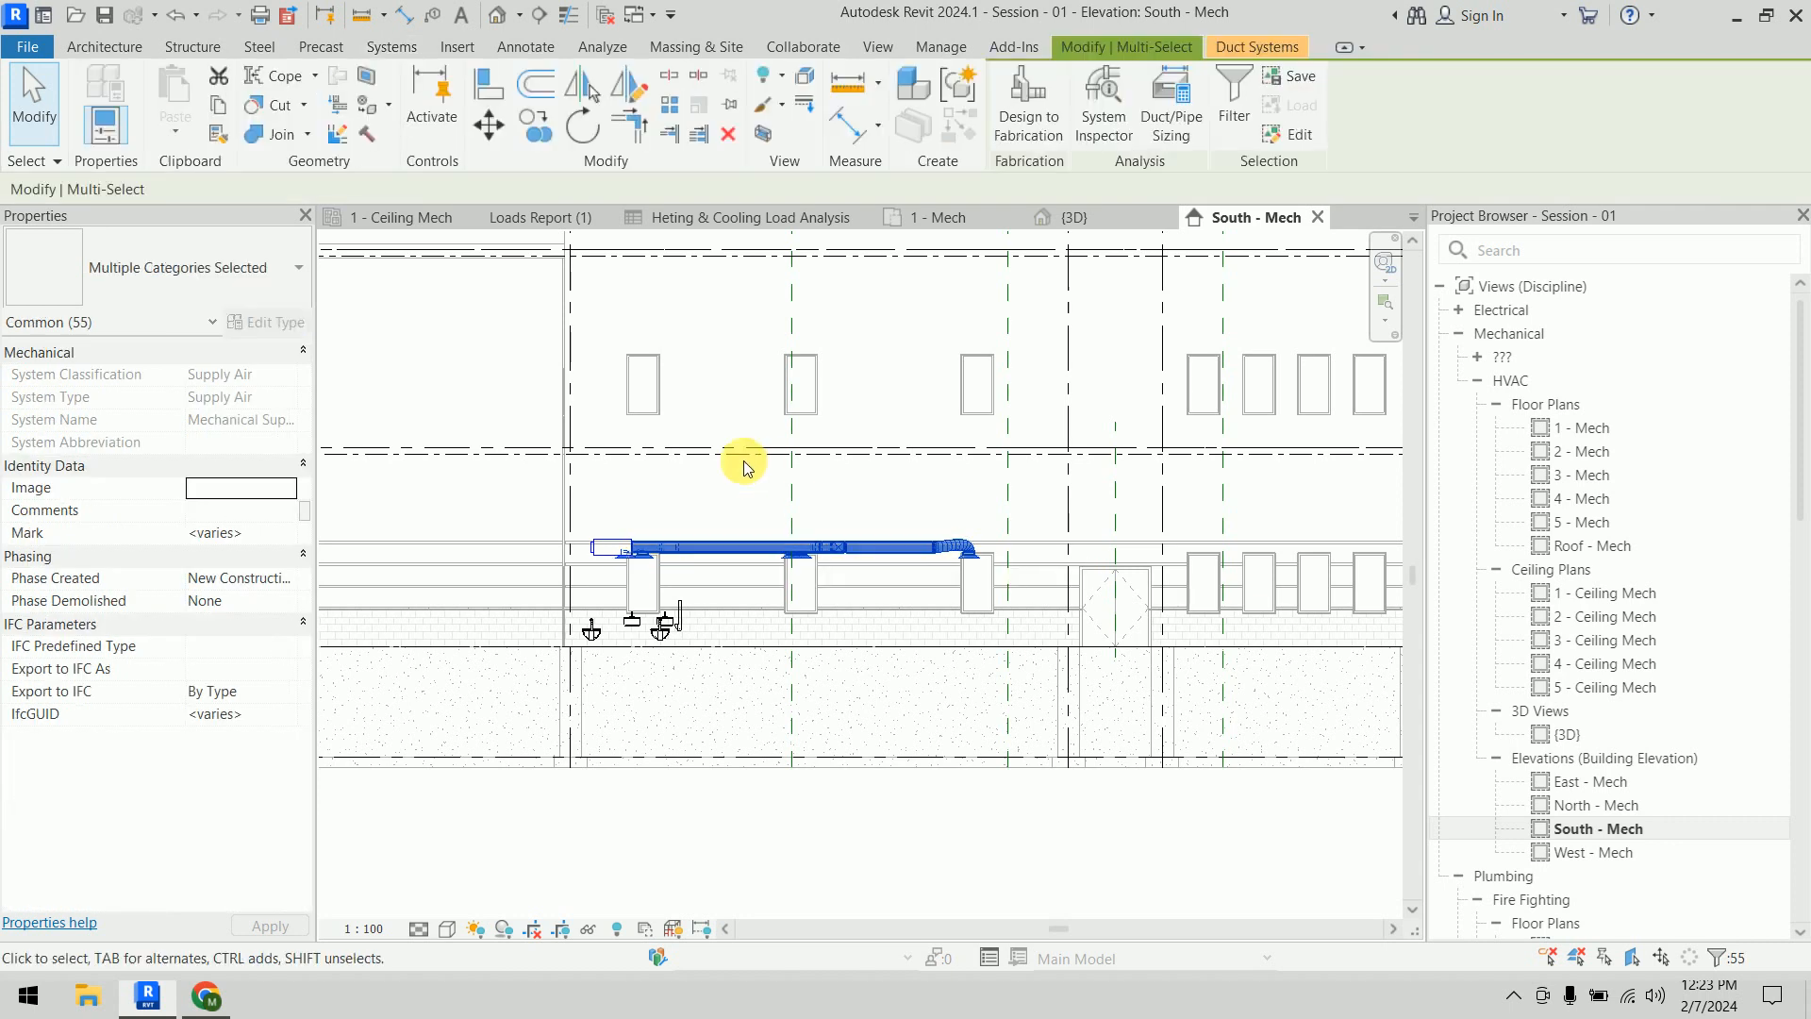
{"action": "left_click", "coordinate": [1244, 111]}
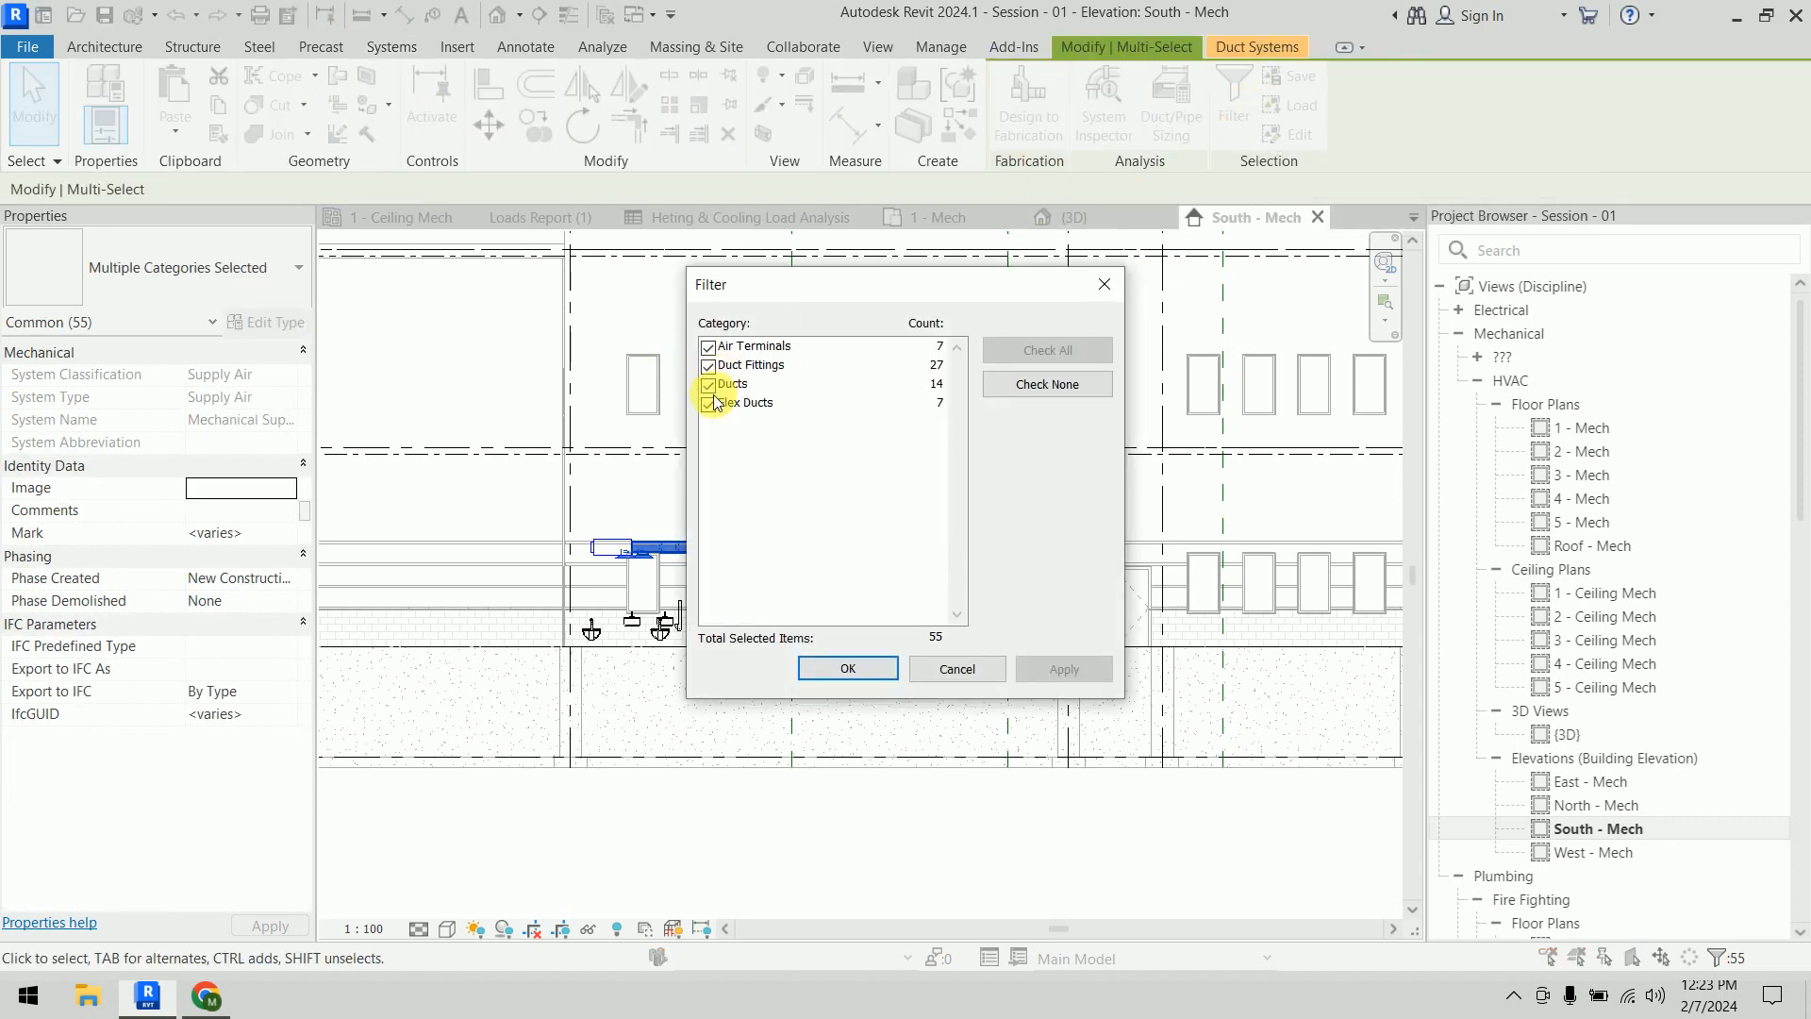
{"action": "left_click", "coordinate": [1045, 386]}
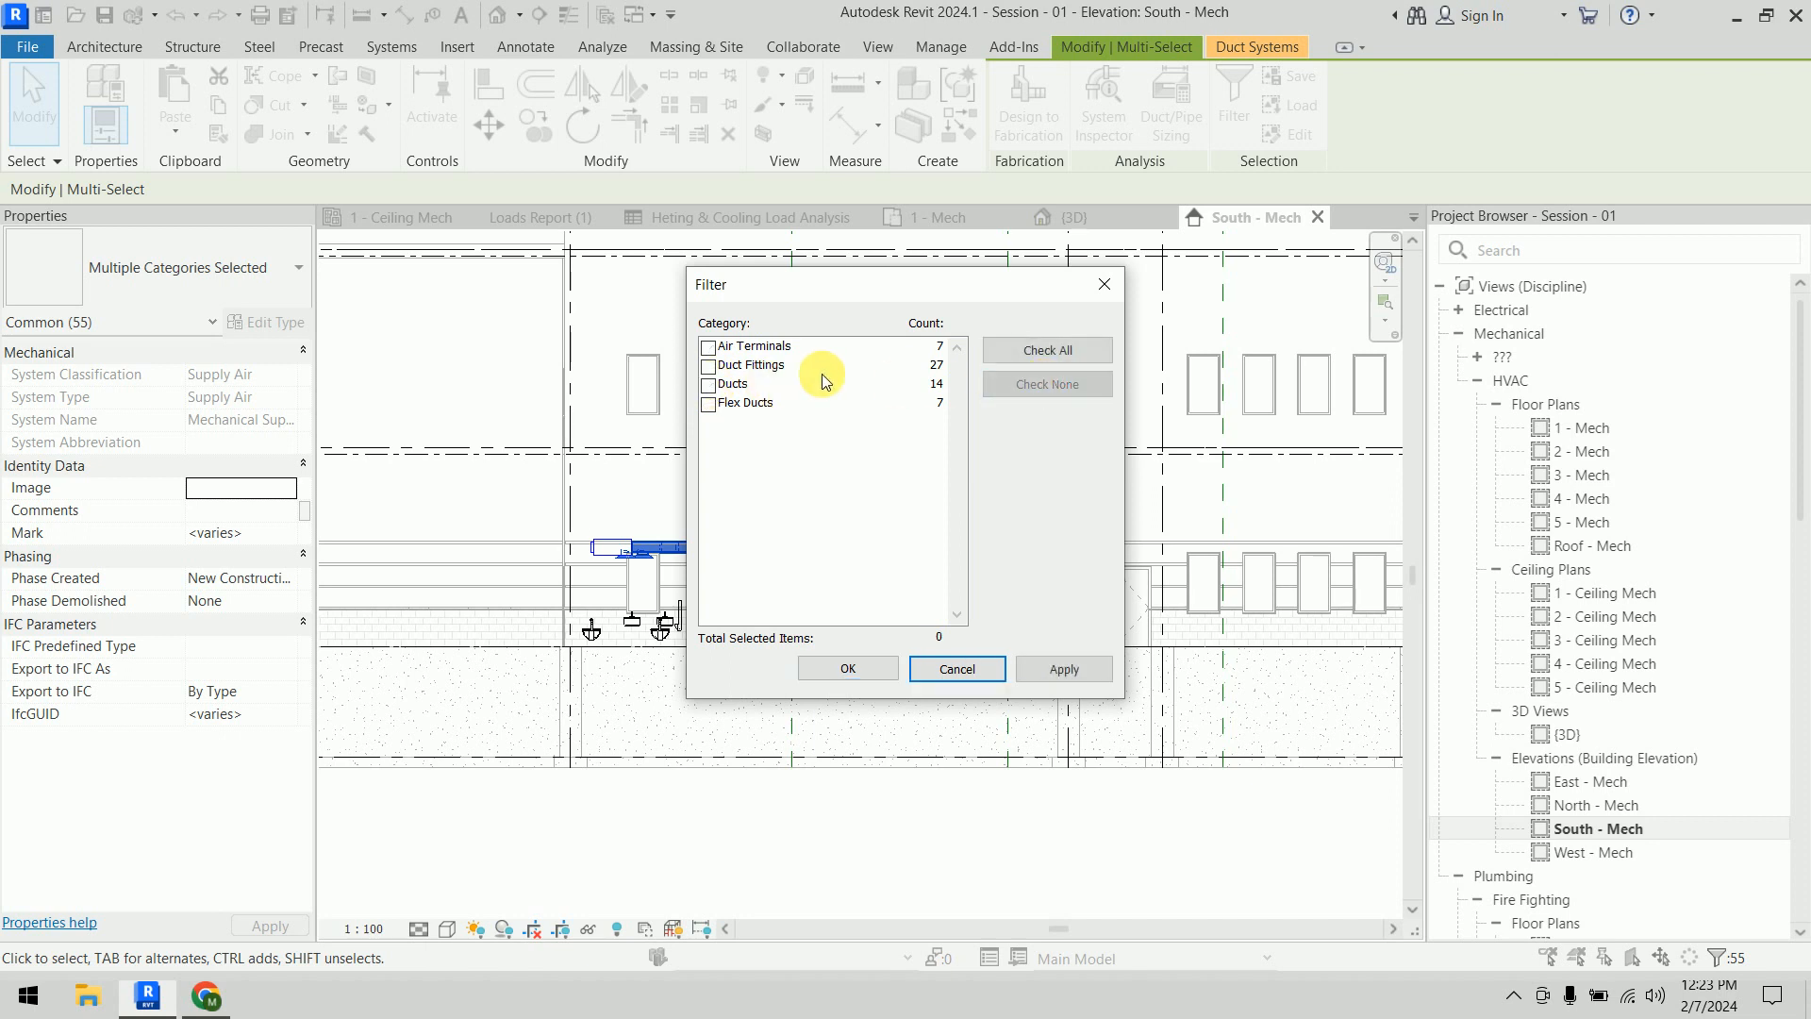
{"action": "left_click", "coordinate": [708, 384]}
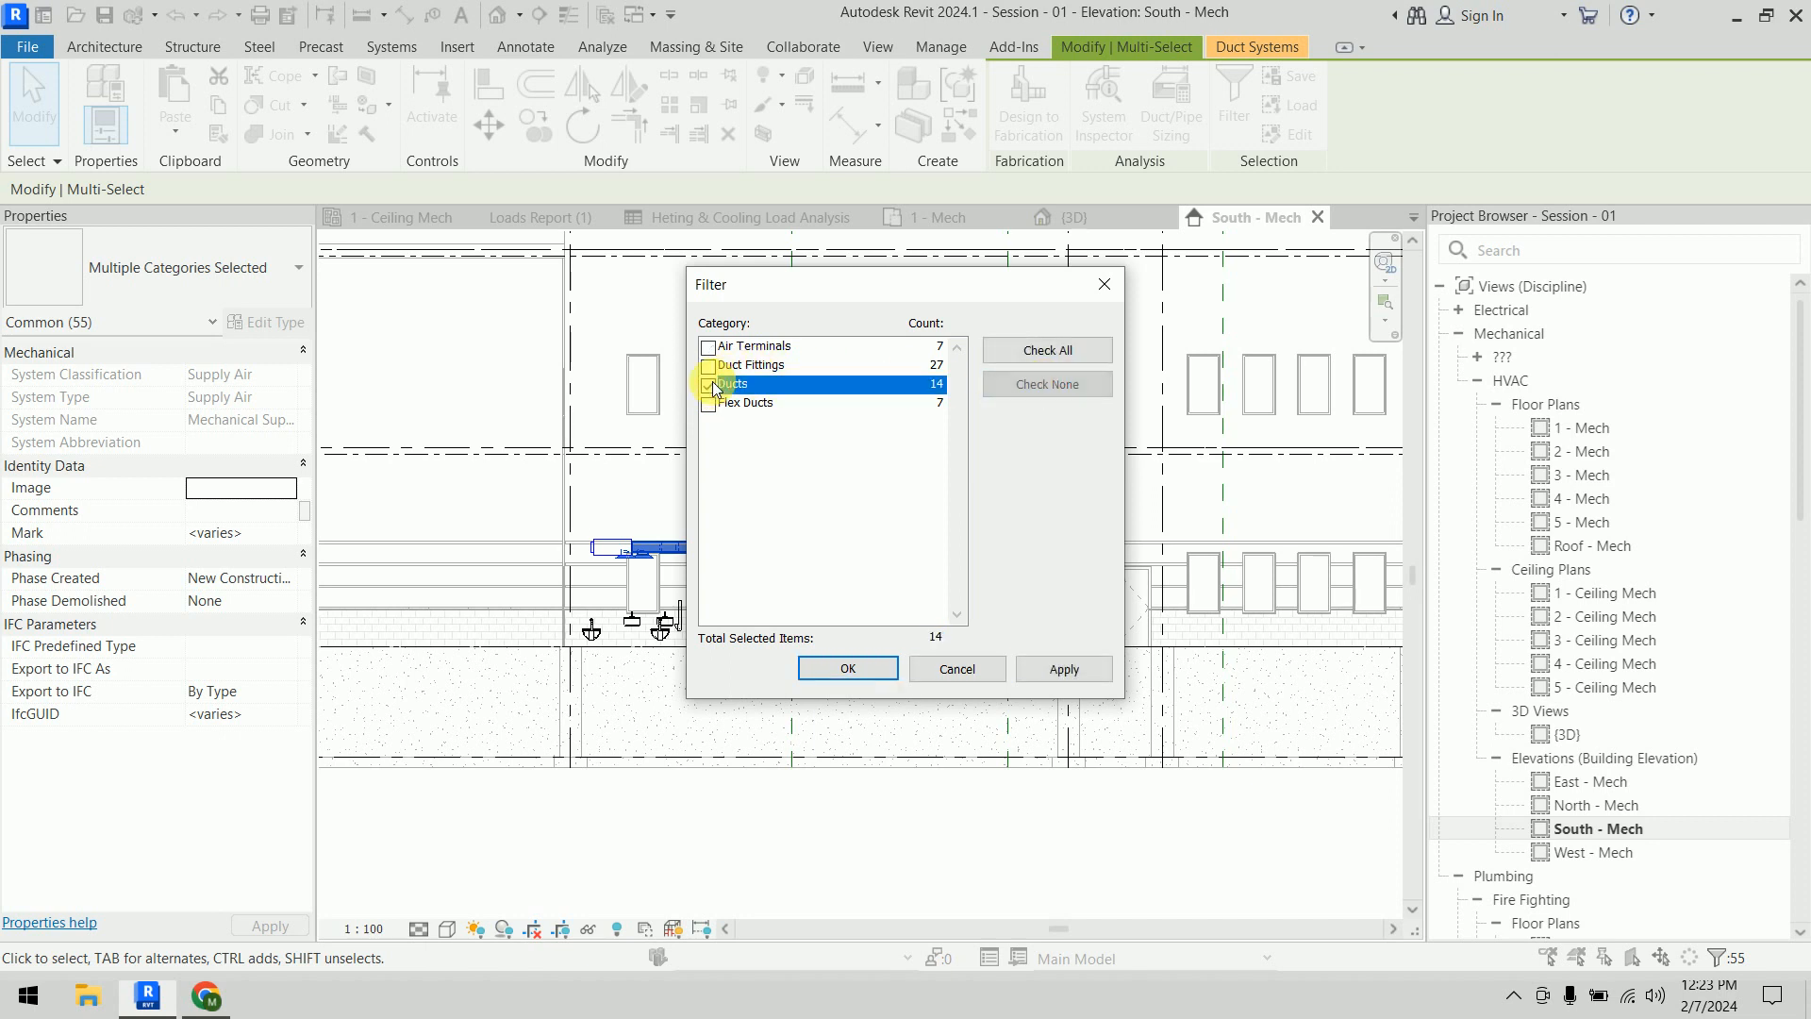
{"action": "left_click", "coordinate": [848, 668]}
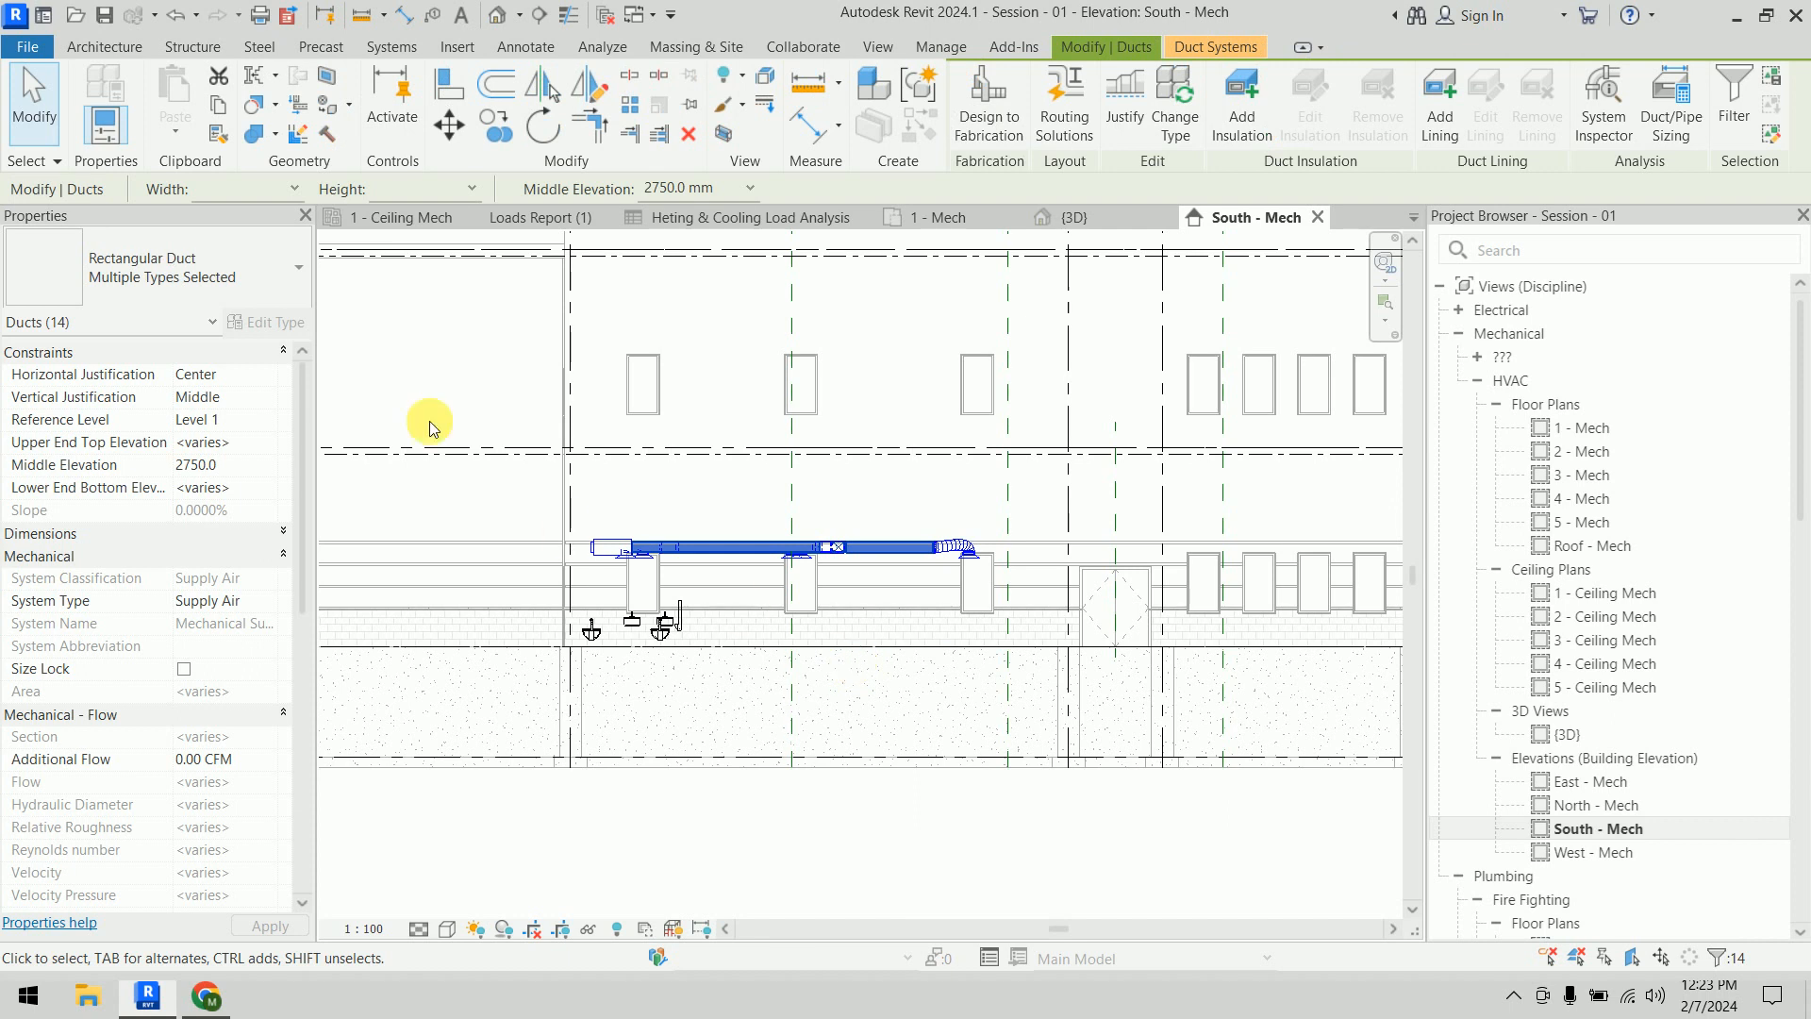
{"action": "left_click", "coordinate": [261, 469]}
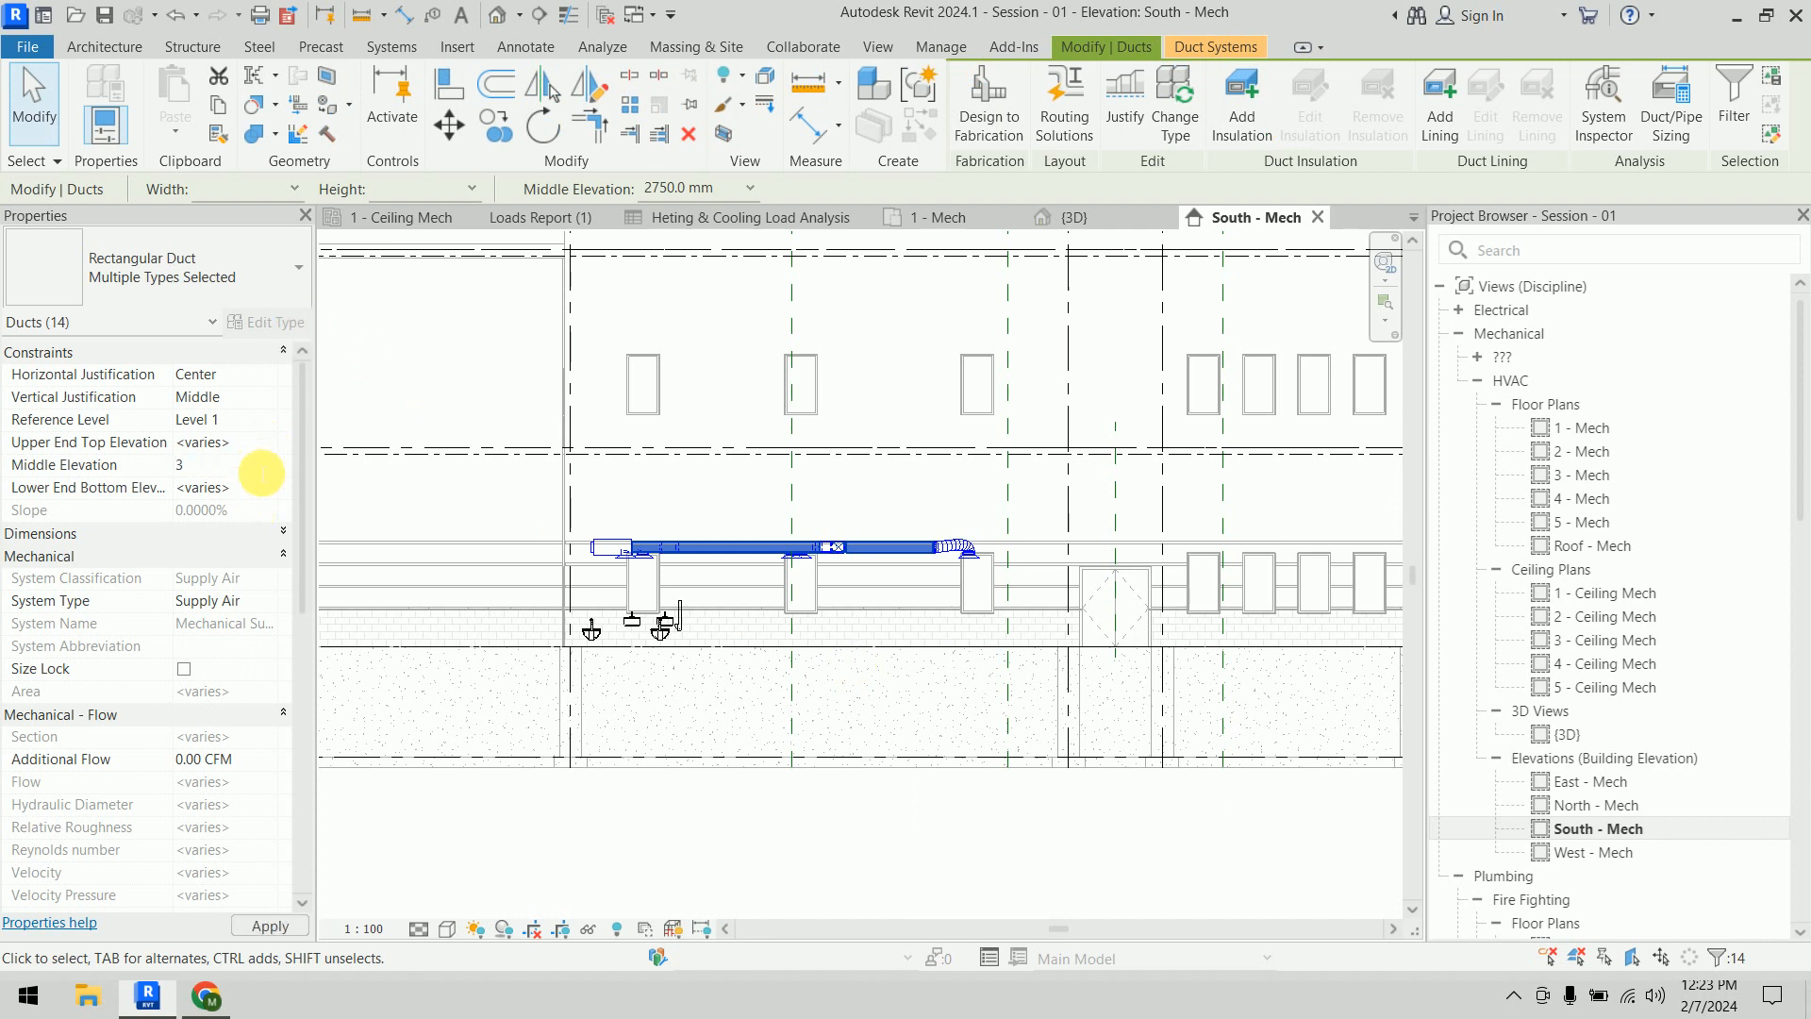
{"action": "key", "text": "Return"}
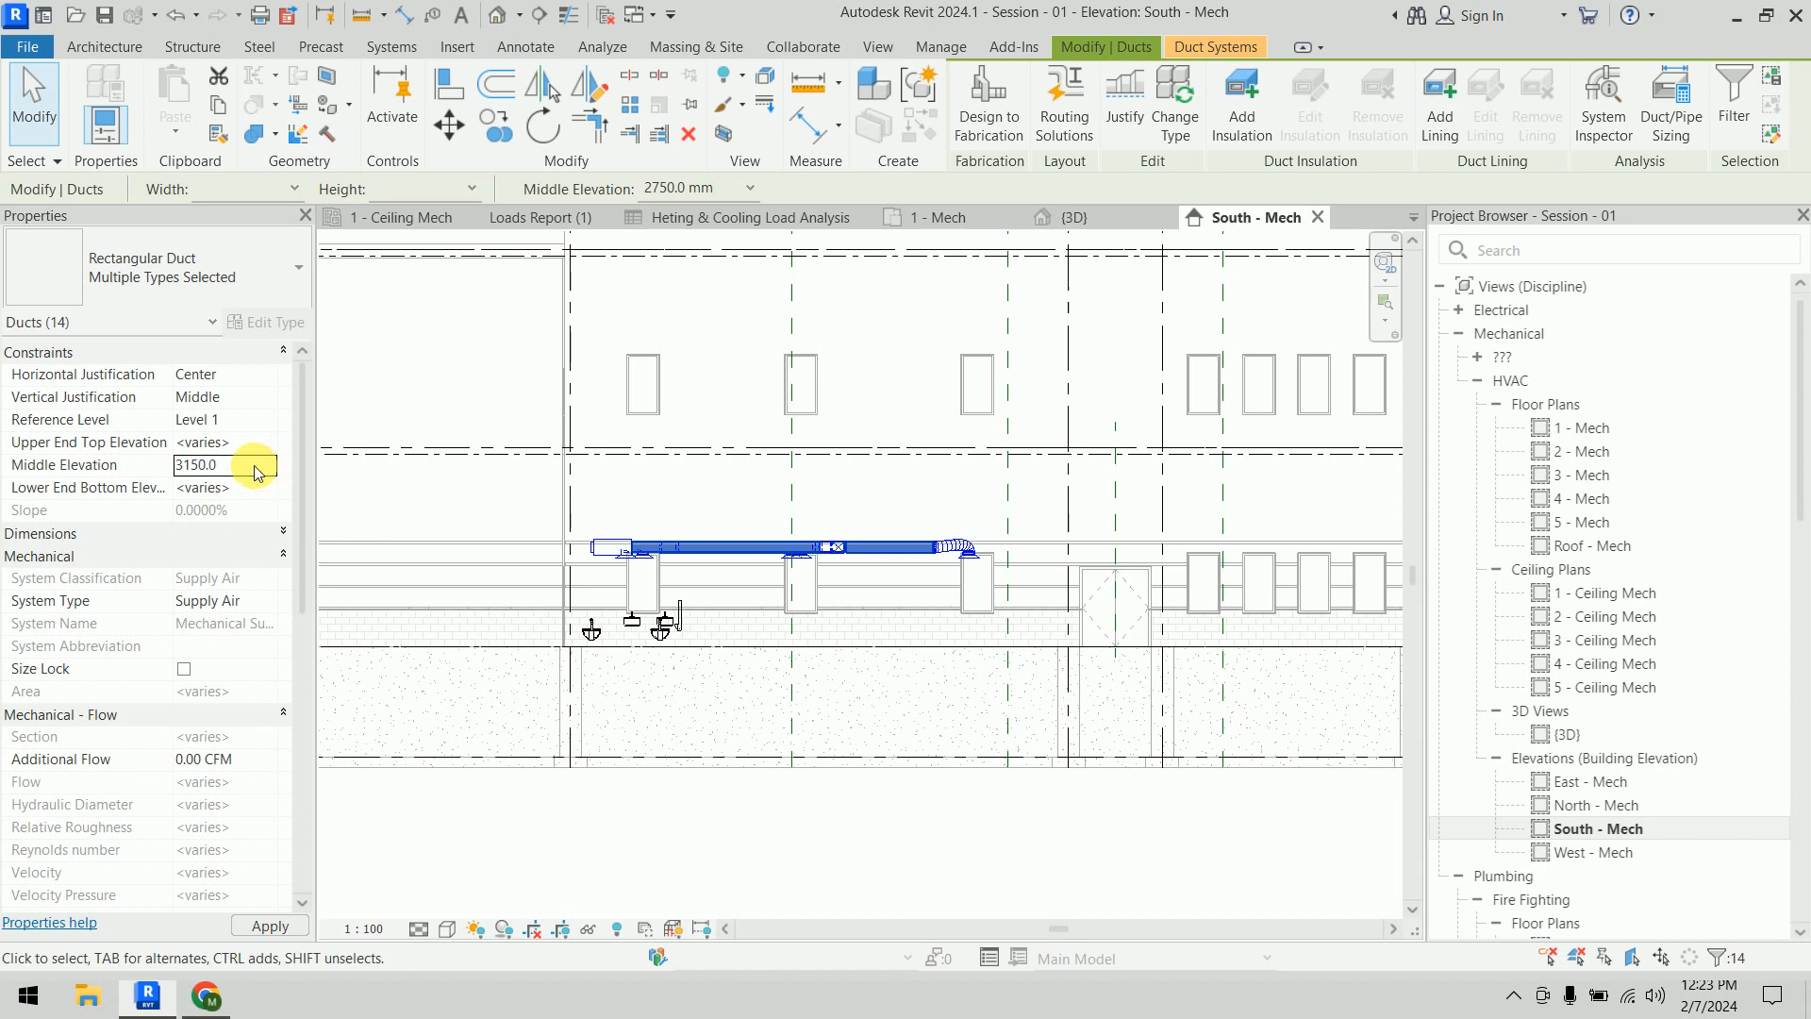
{"action": "left_click", "coordinate": [247, 927]}
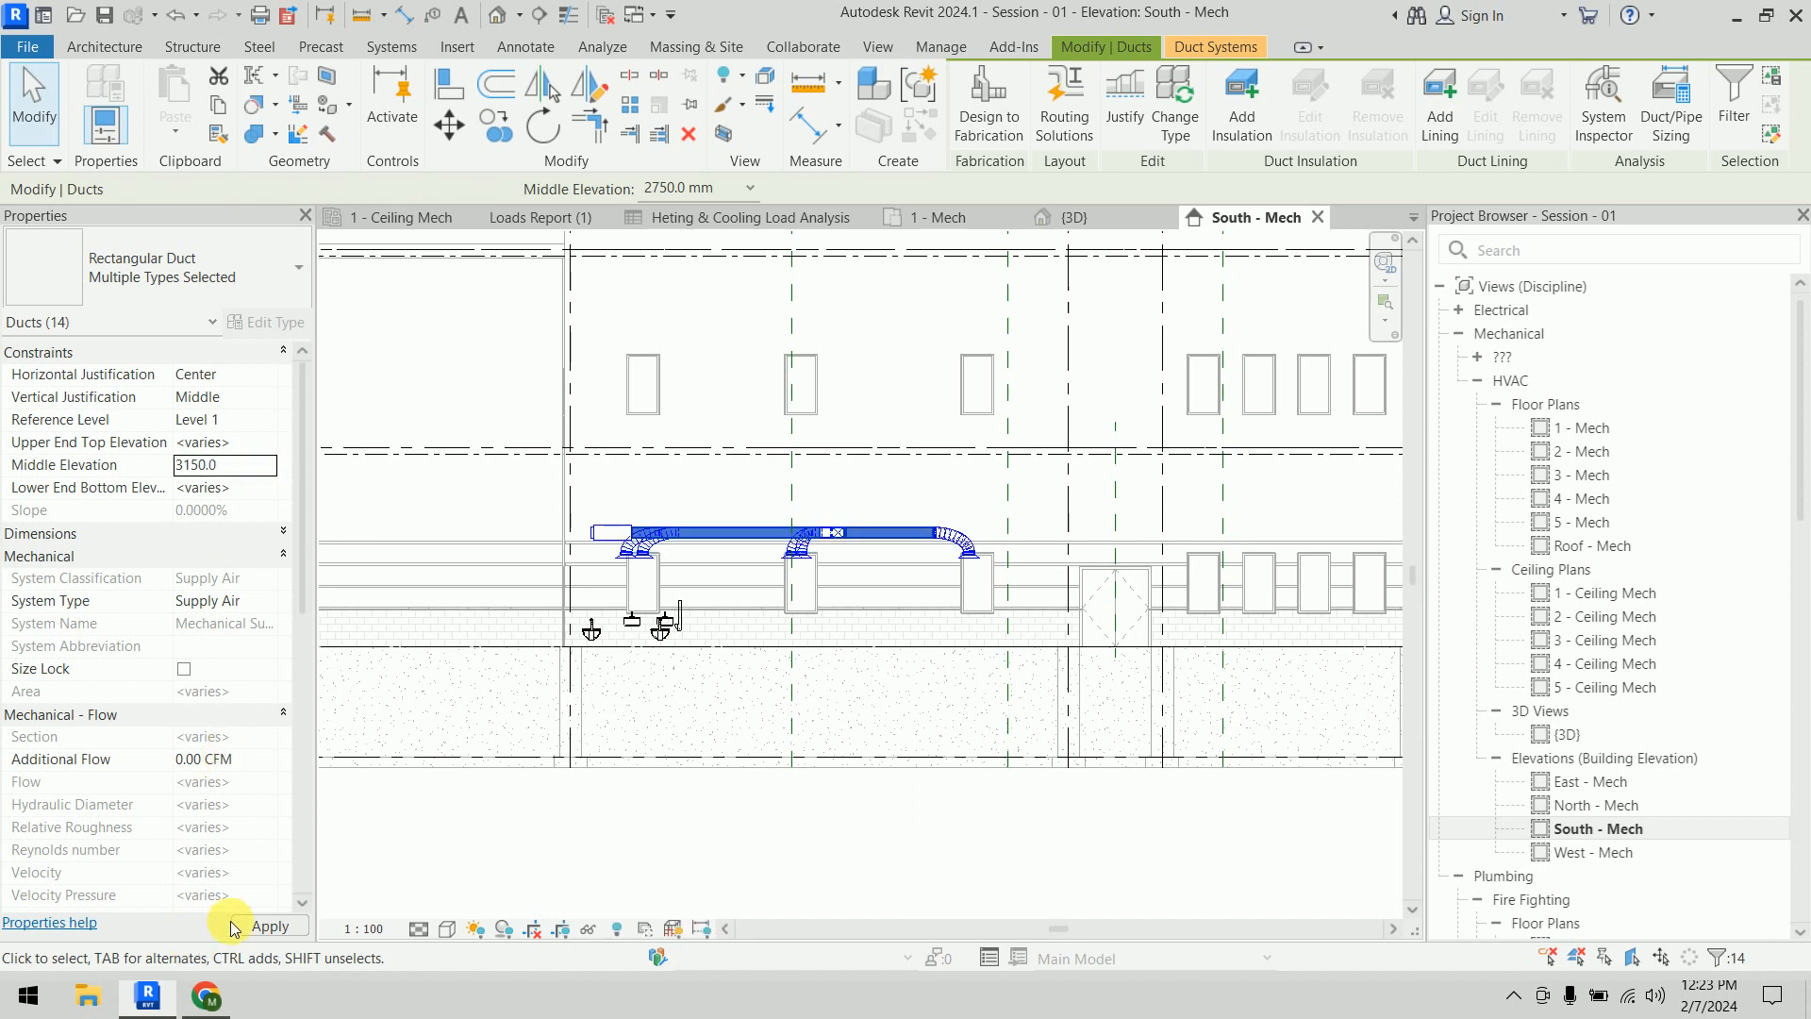
{"action": "left_click", "coordinate": [730, 809]}
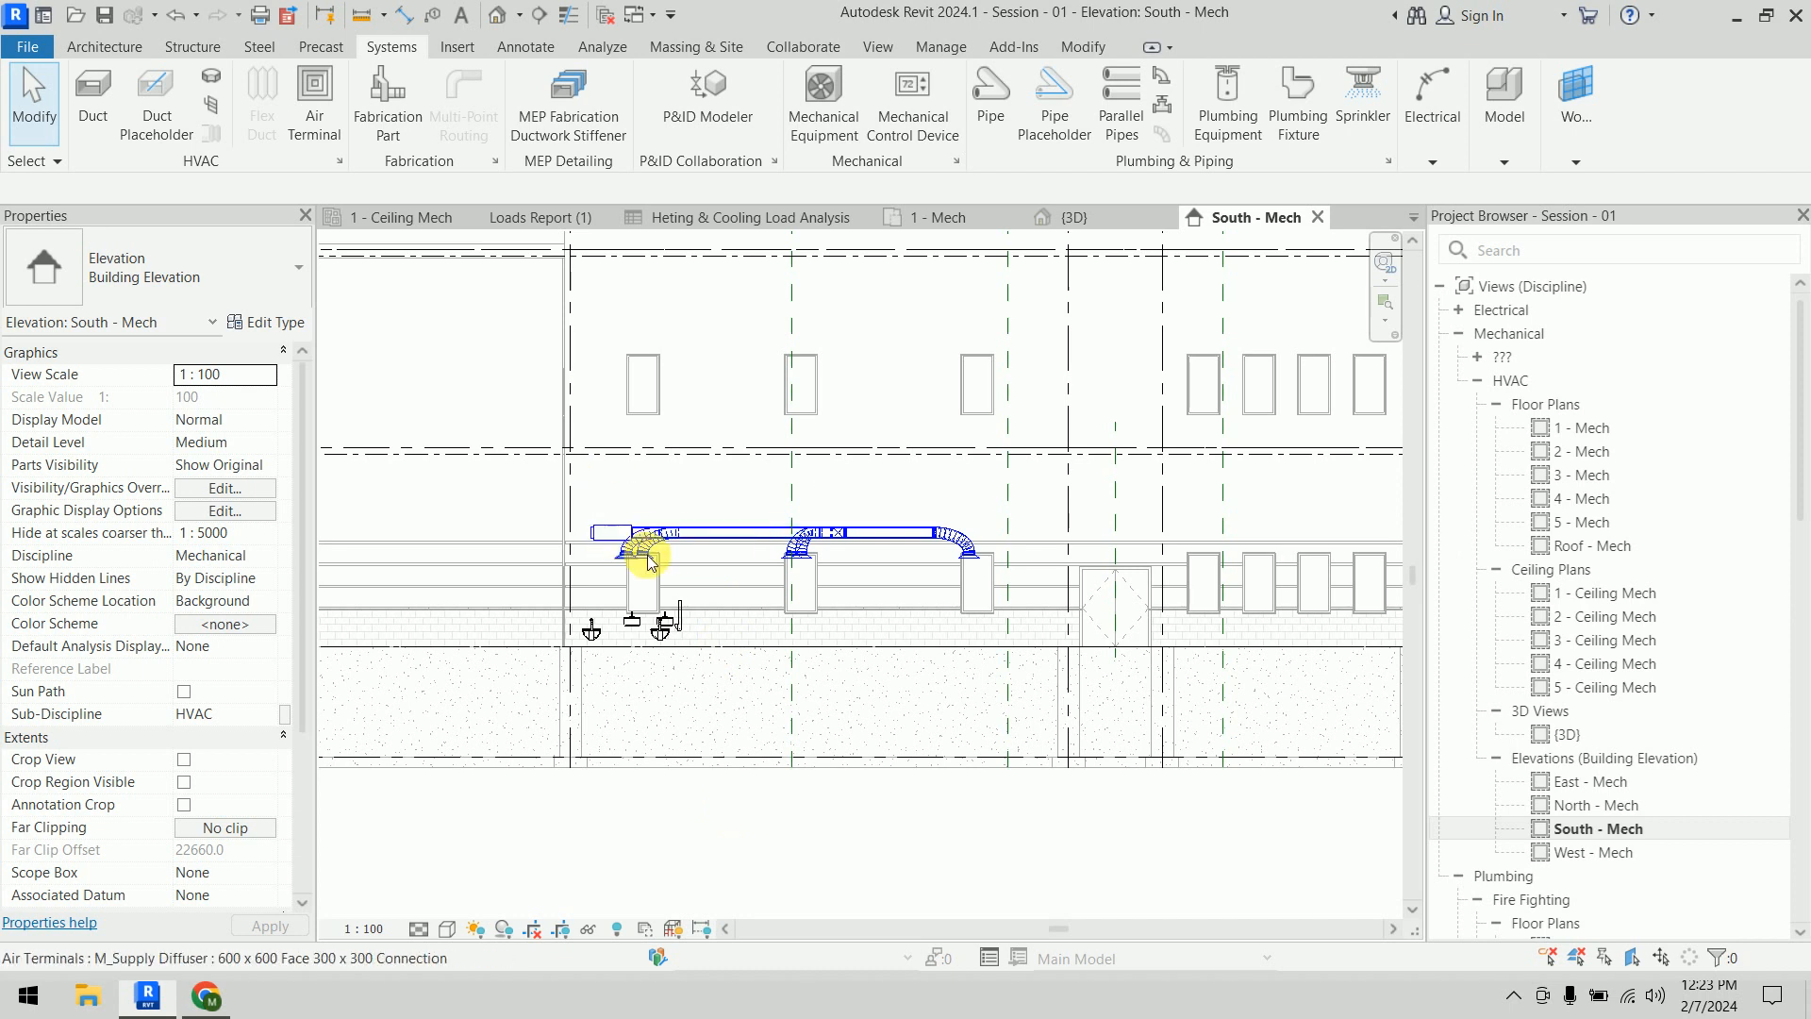
Examine the raised ducts' clearance above the cable trays in the 3D view, including from the building's left side
{"action": "left_click", "coordinate": [1069, 218]}
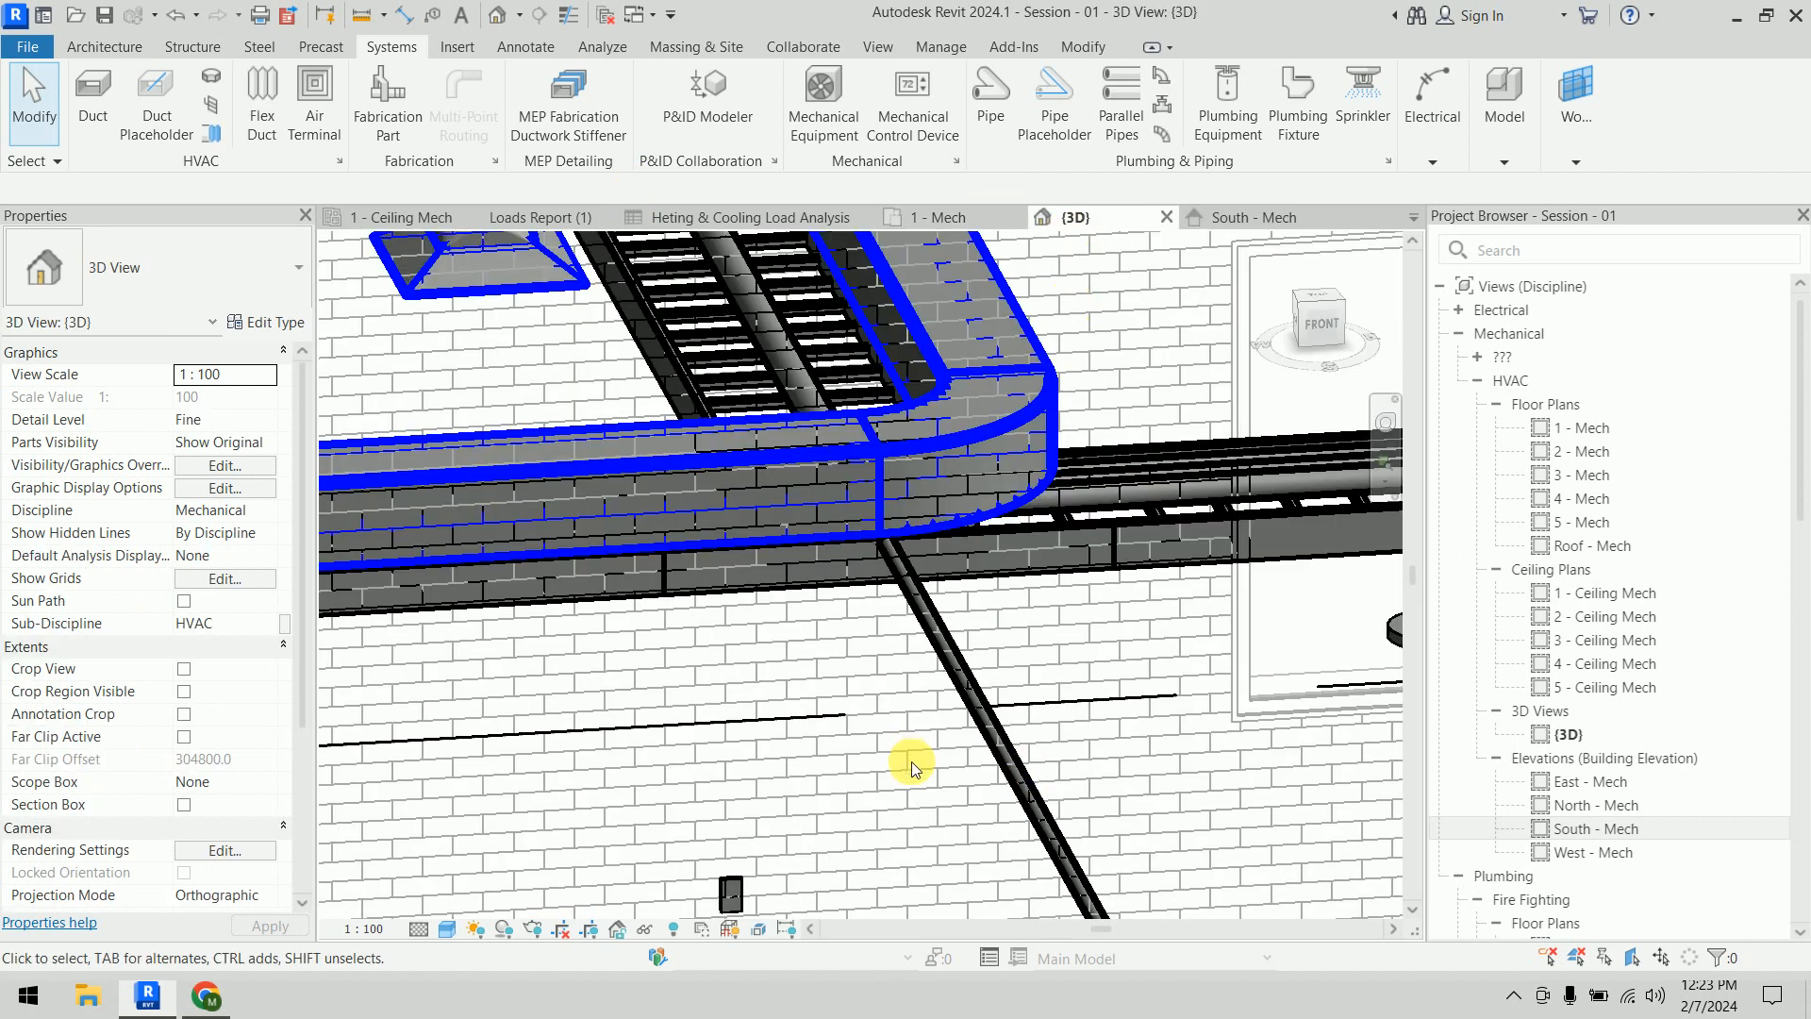
{"action": "scroll", "coordinate": [981, 719], "scroll_direction": "down", "scroll_amount": 4}
{"action": "mouse_move", "coordinate": [784, 739]}
{"action": "middle_mouse_down", "text": "shift"}
{"action": "mouse_move", "coordinate": [1144, 703]}
{"action": "mouse_move", "coordinate": [1053, 714]}
{"action": "mouse_move", "coordinate": [857, 631]}
{"action": "mouse_move", "coordinate": [821, 647]}
{"action": "mouse_move", "coordinate": [829, 736]}
{"action": "mouse_move", "coordinate": [897, 752]}
{"action": "mouse_move", "coordinate": [991, 685]}
{"action": "mouse_move", "coordinate": [938, 688]}
{"action": "mouse_move", "coordinate": [971, 546]}
{"action": "mouse_move", "coordinate": [1022, 565]}
{"action": "mouse_move", "coordinate": [1018, 584]}
{"action": "middle_mouse_up", "text": "shift"}
{"action": "scroll", "coordinate": [1062, 578], "scroll_direction": "down", "scroll_amount": 1}
{"action": "middle_click_drag", "start_coordinate": [1081, 670], "coordinate": [1135, 543]}
{"action": "middle_click_drag", "start_coordinate": [952, 702], "coordinate": [1144, 614], "text": "shift"}
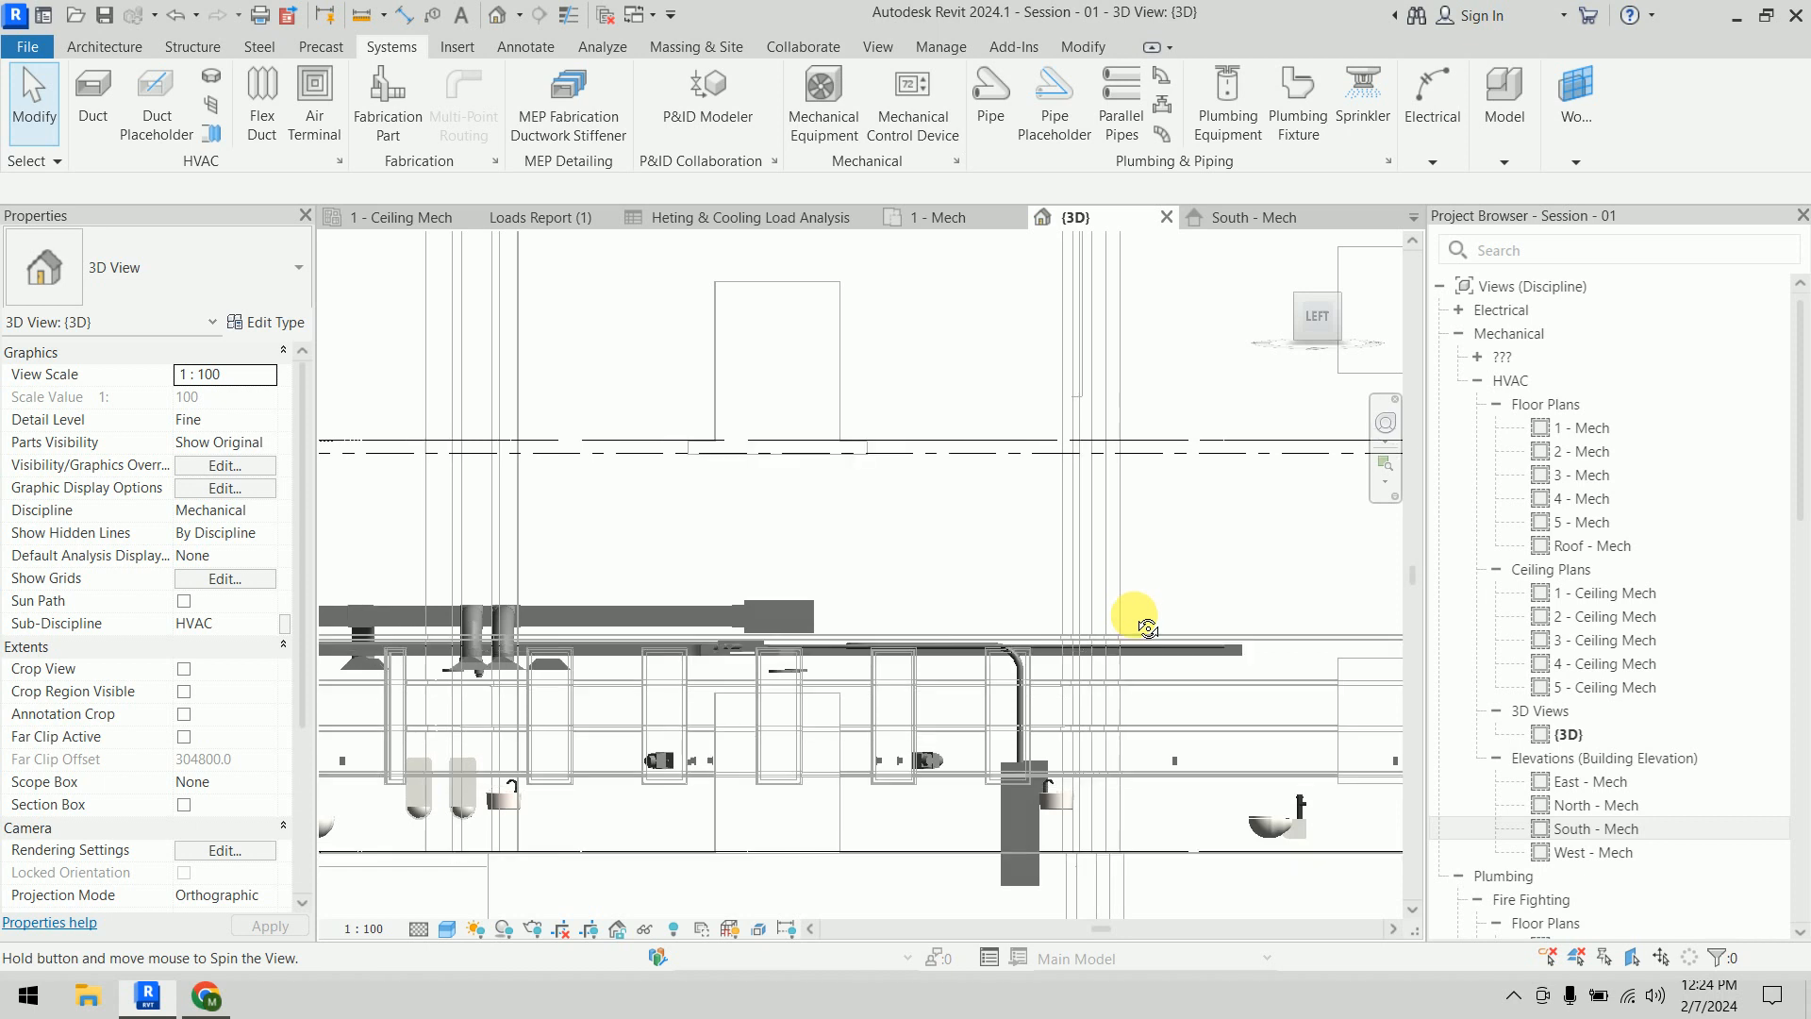
{"action": "scroll", "coordinate": [658, 607], "scroll_direction": "up", "scroll_amount": 3}
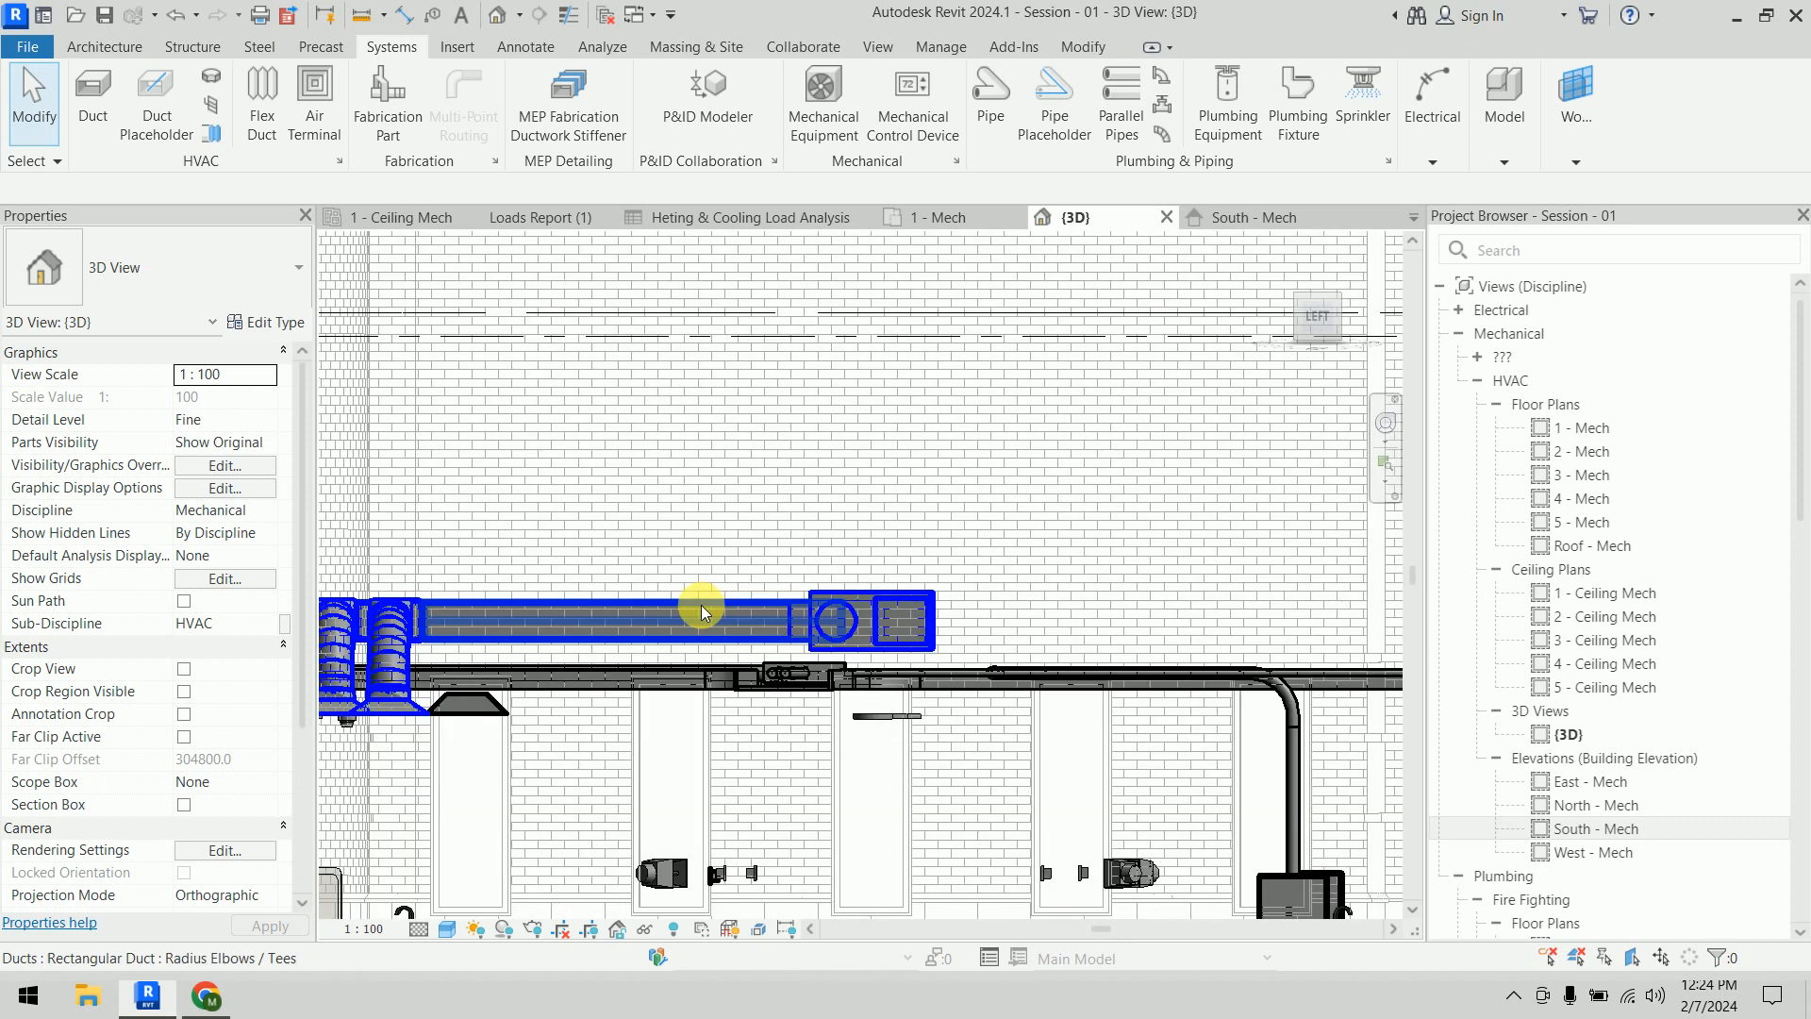
Select the whole duct network in the 3D view, filter it to Ducts only, and set their middle elevation to 3050 mm
{"action": "key", "text": "Tab"}
{"action": "key", "text": "Tab"}
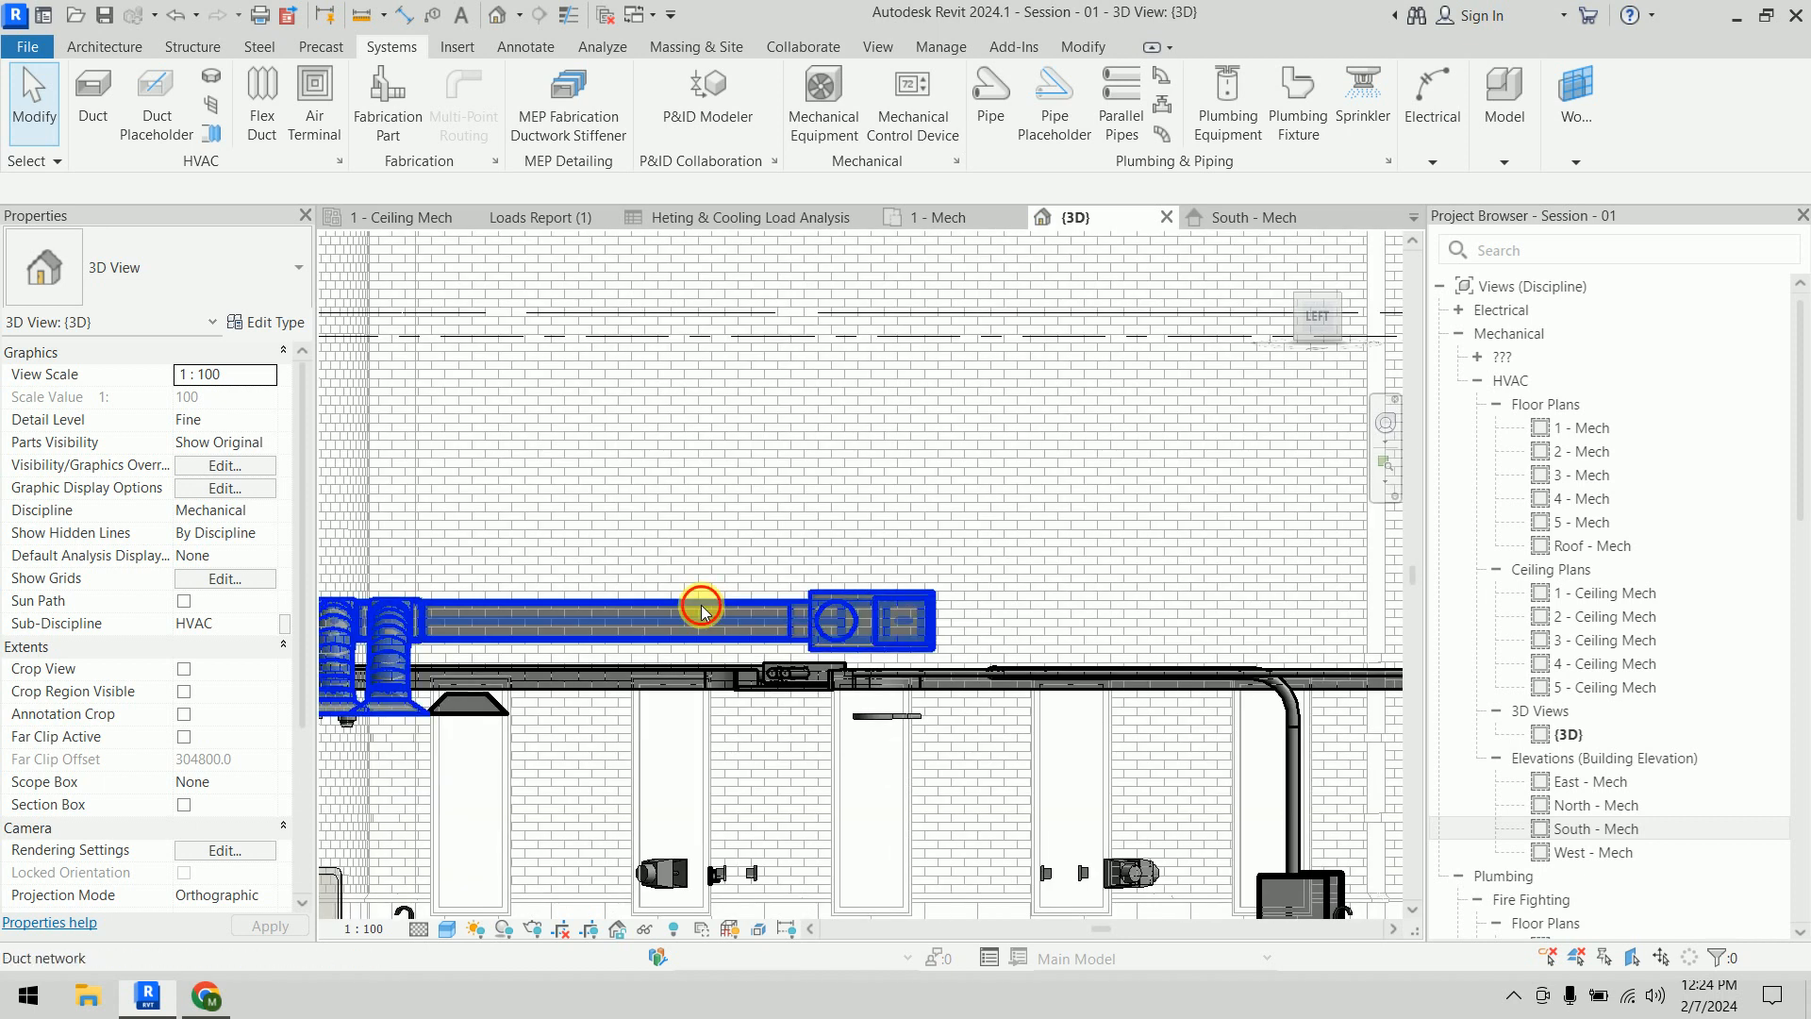
{"action": "left_click", "coordinate": [700, 603]}
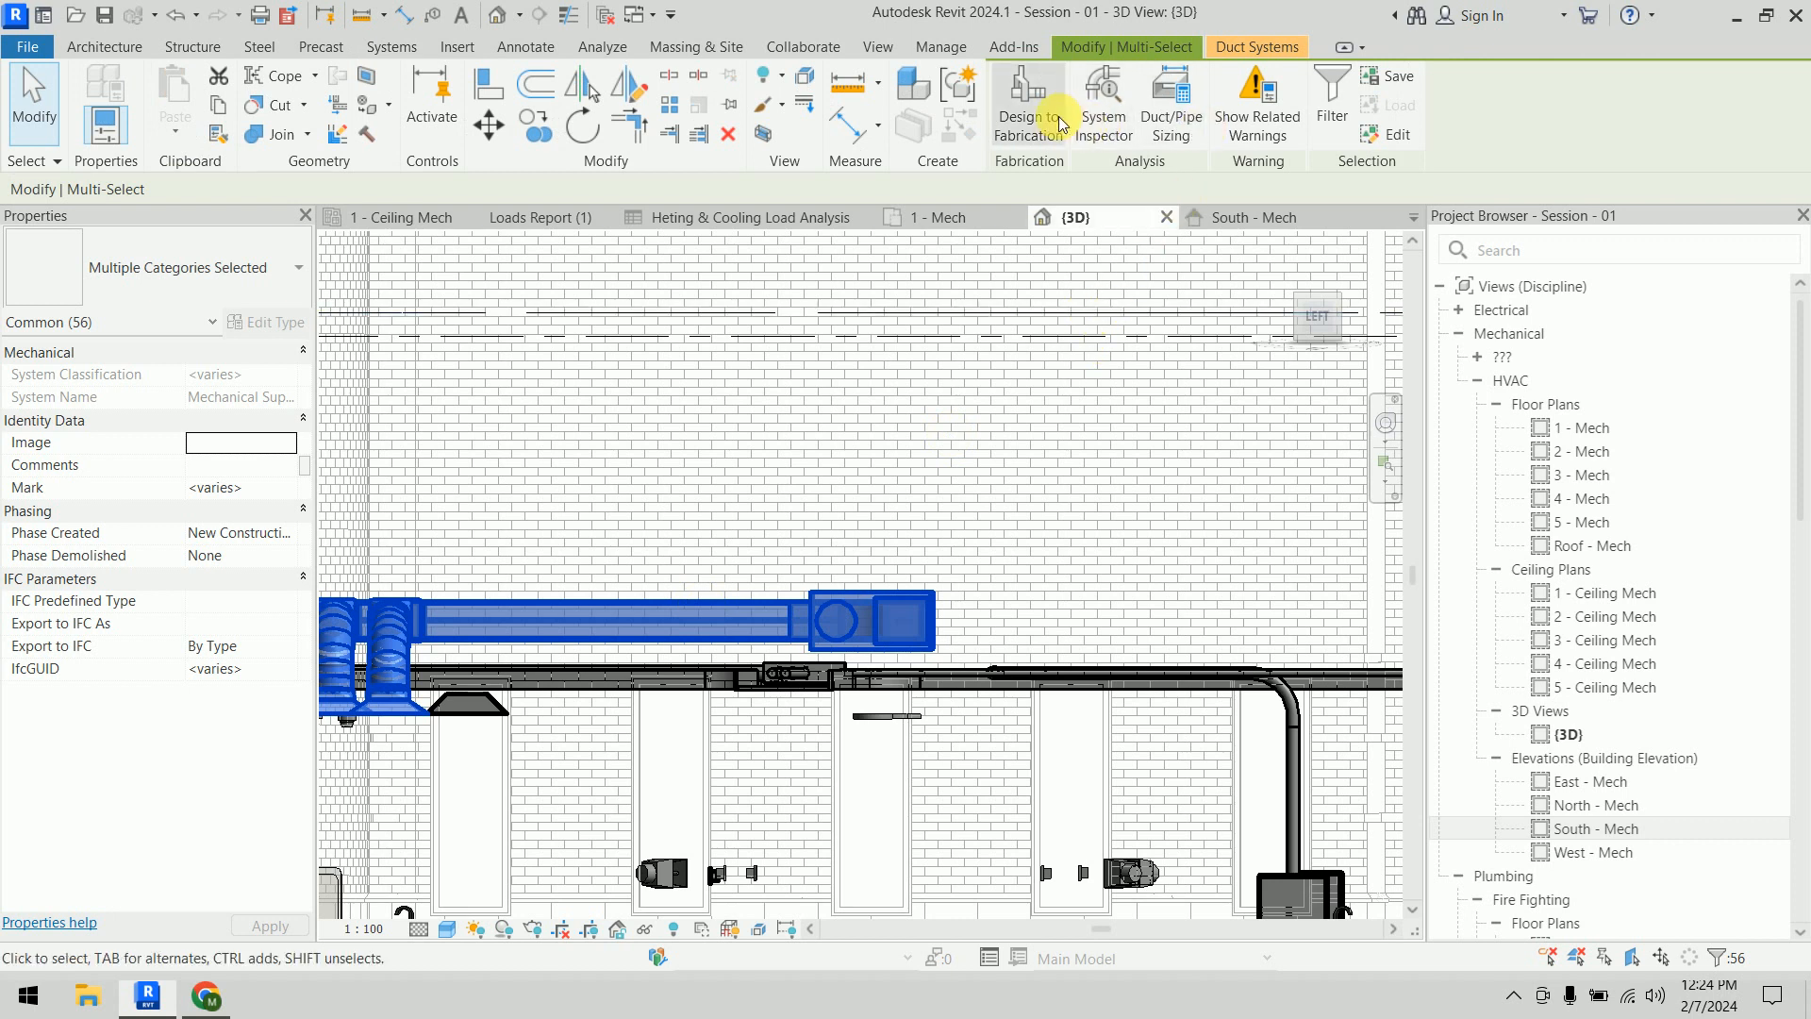
{"action": "left_click", "coordinate": [1332, 102]}
{"action": "left_click", "coordinate": [1037, 384]}
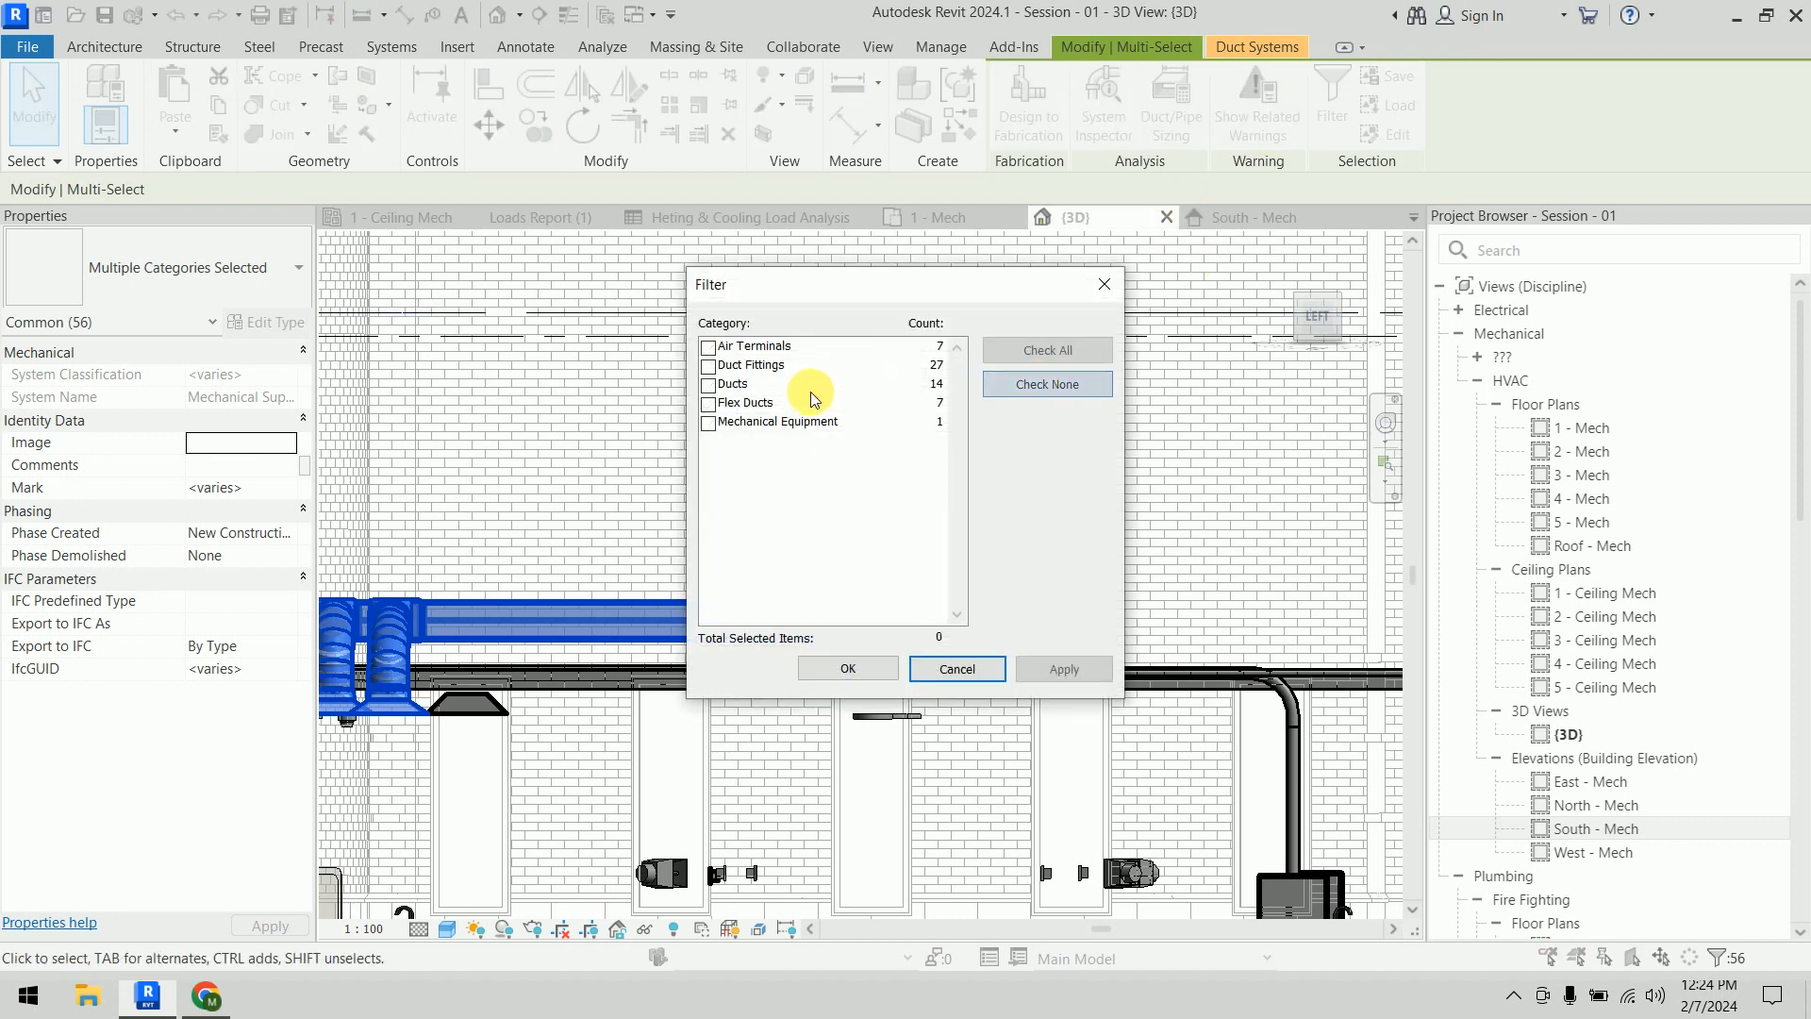
{"action": "left_click", "coordinate": [807, 387]}
{"action": "left_click", "coordinate": [851, 669]}
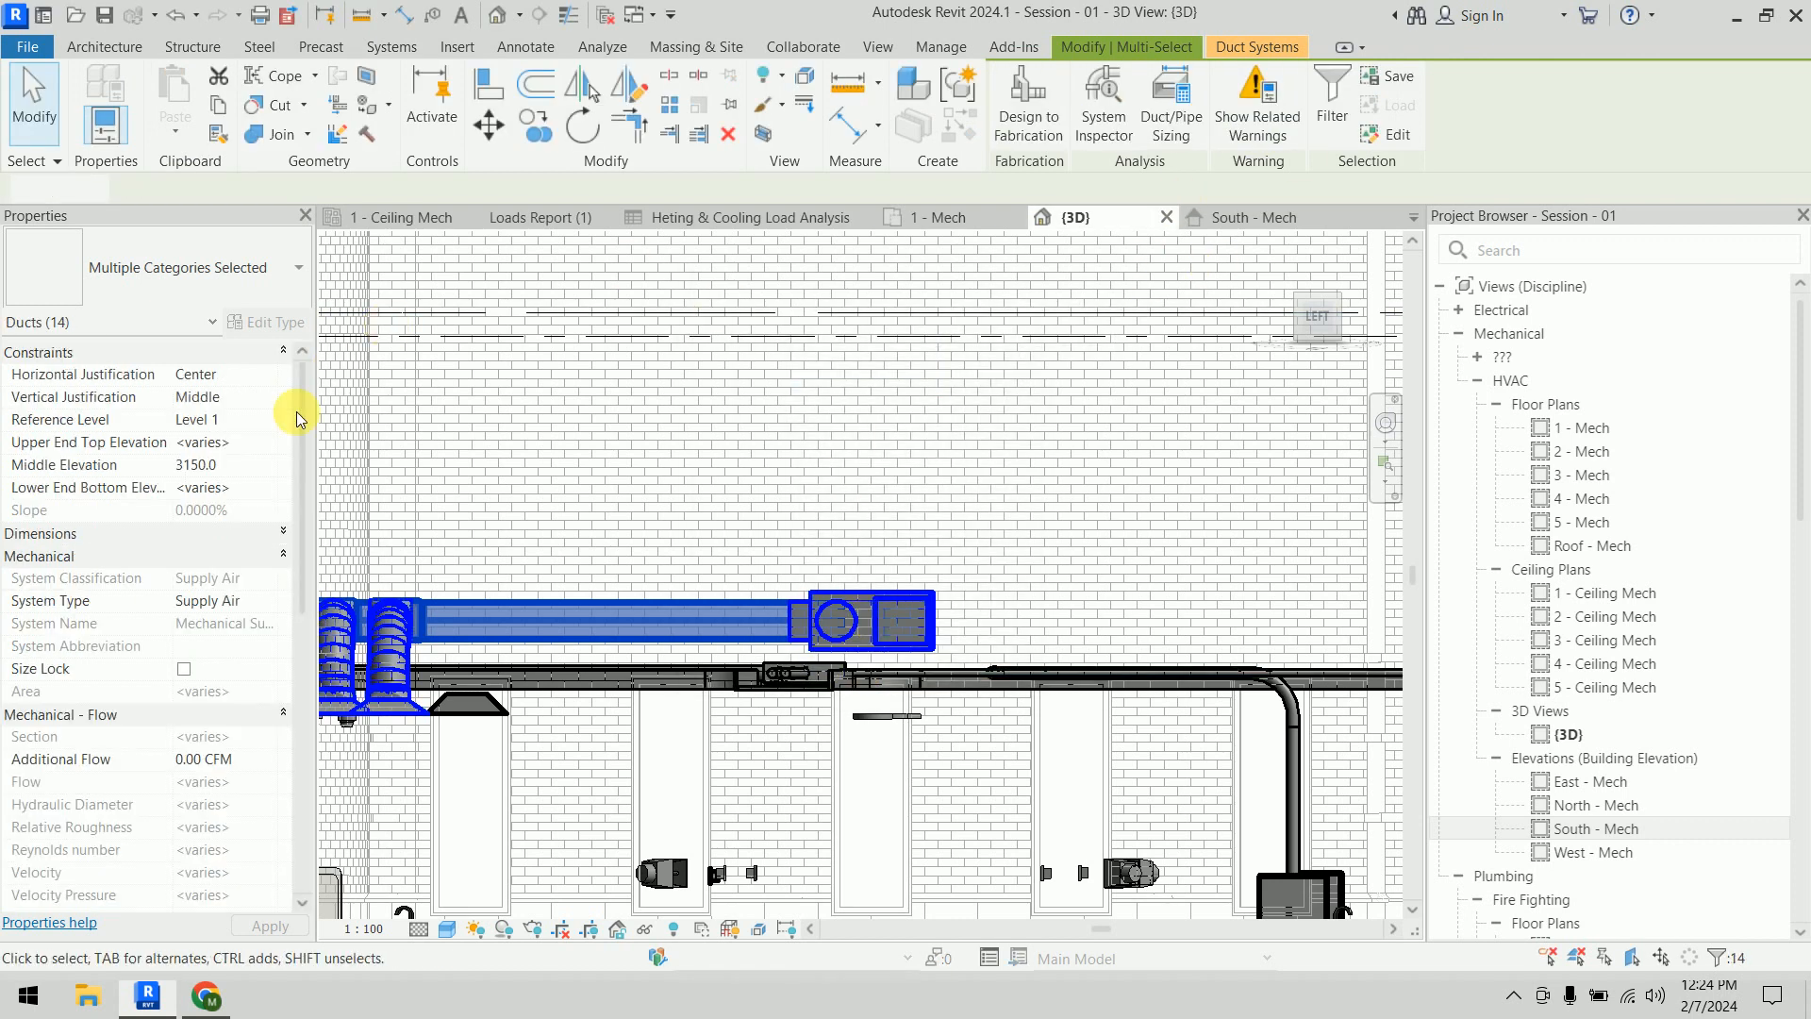
{"action": "left_click", "coordinate": [271, 465]}
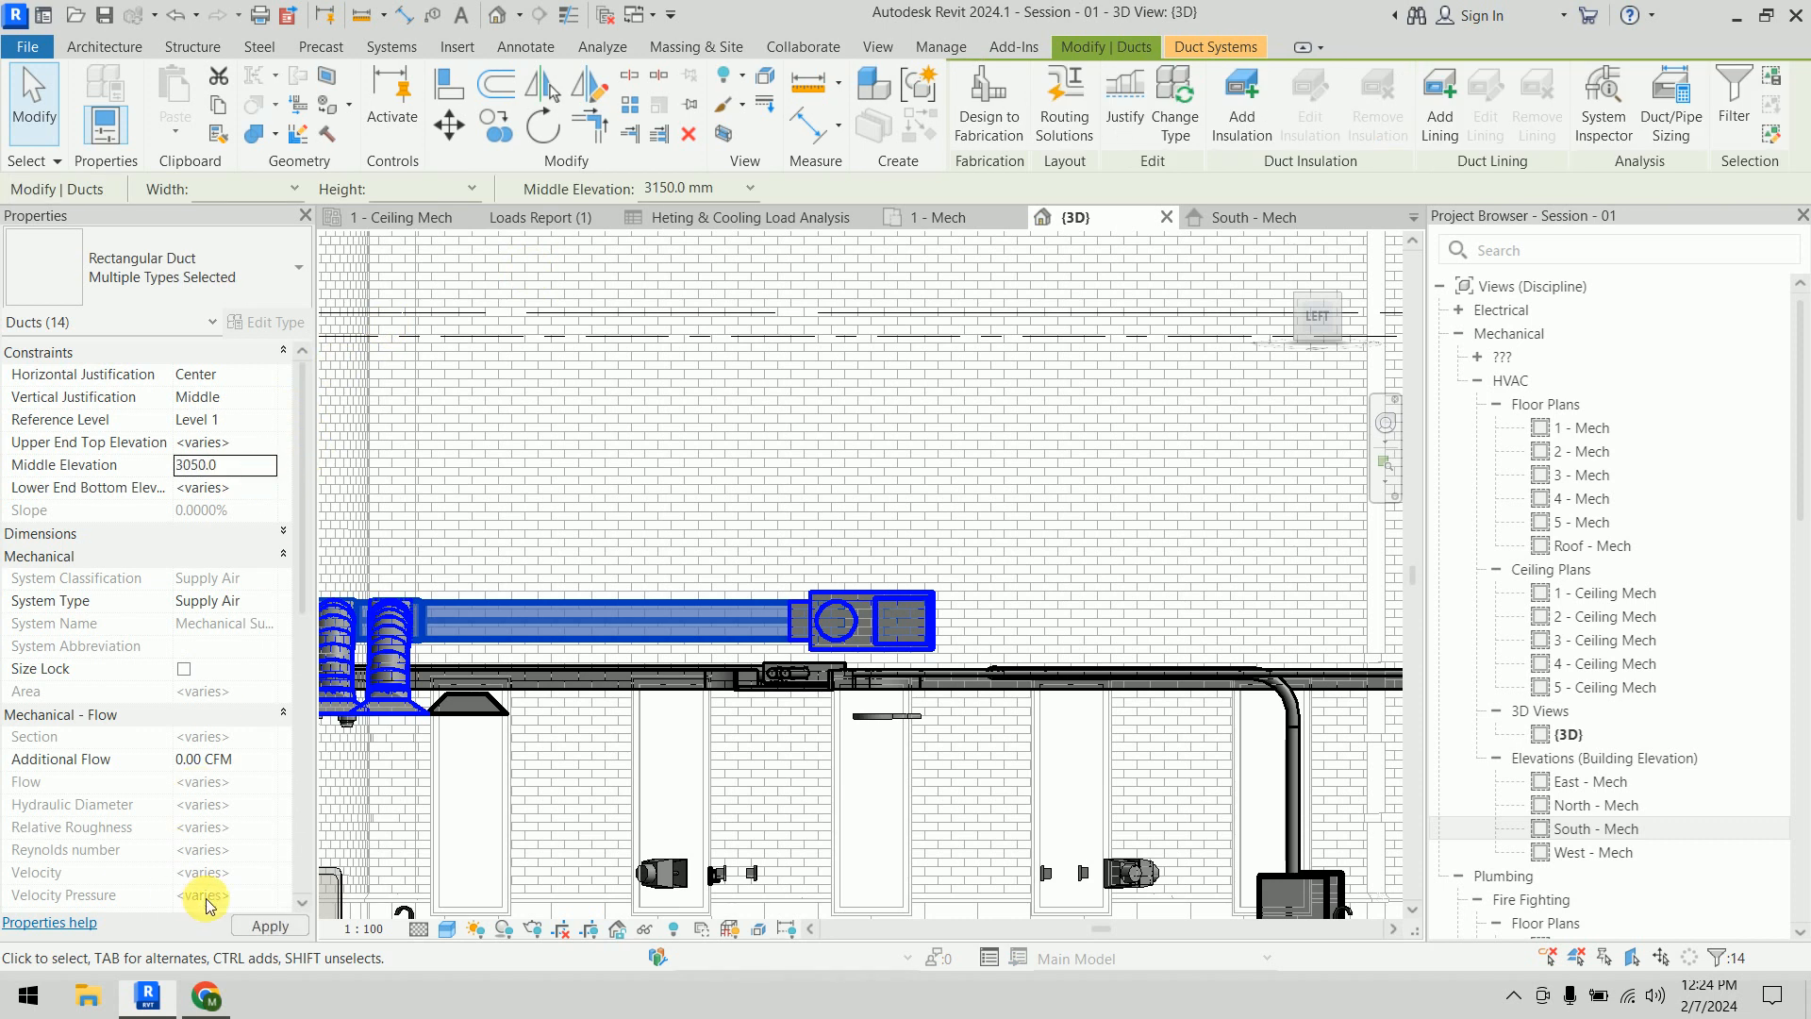
{"action": "left_click", "coordinate": [257, 933]}
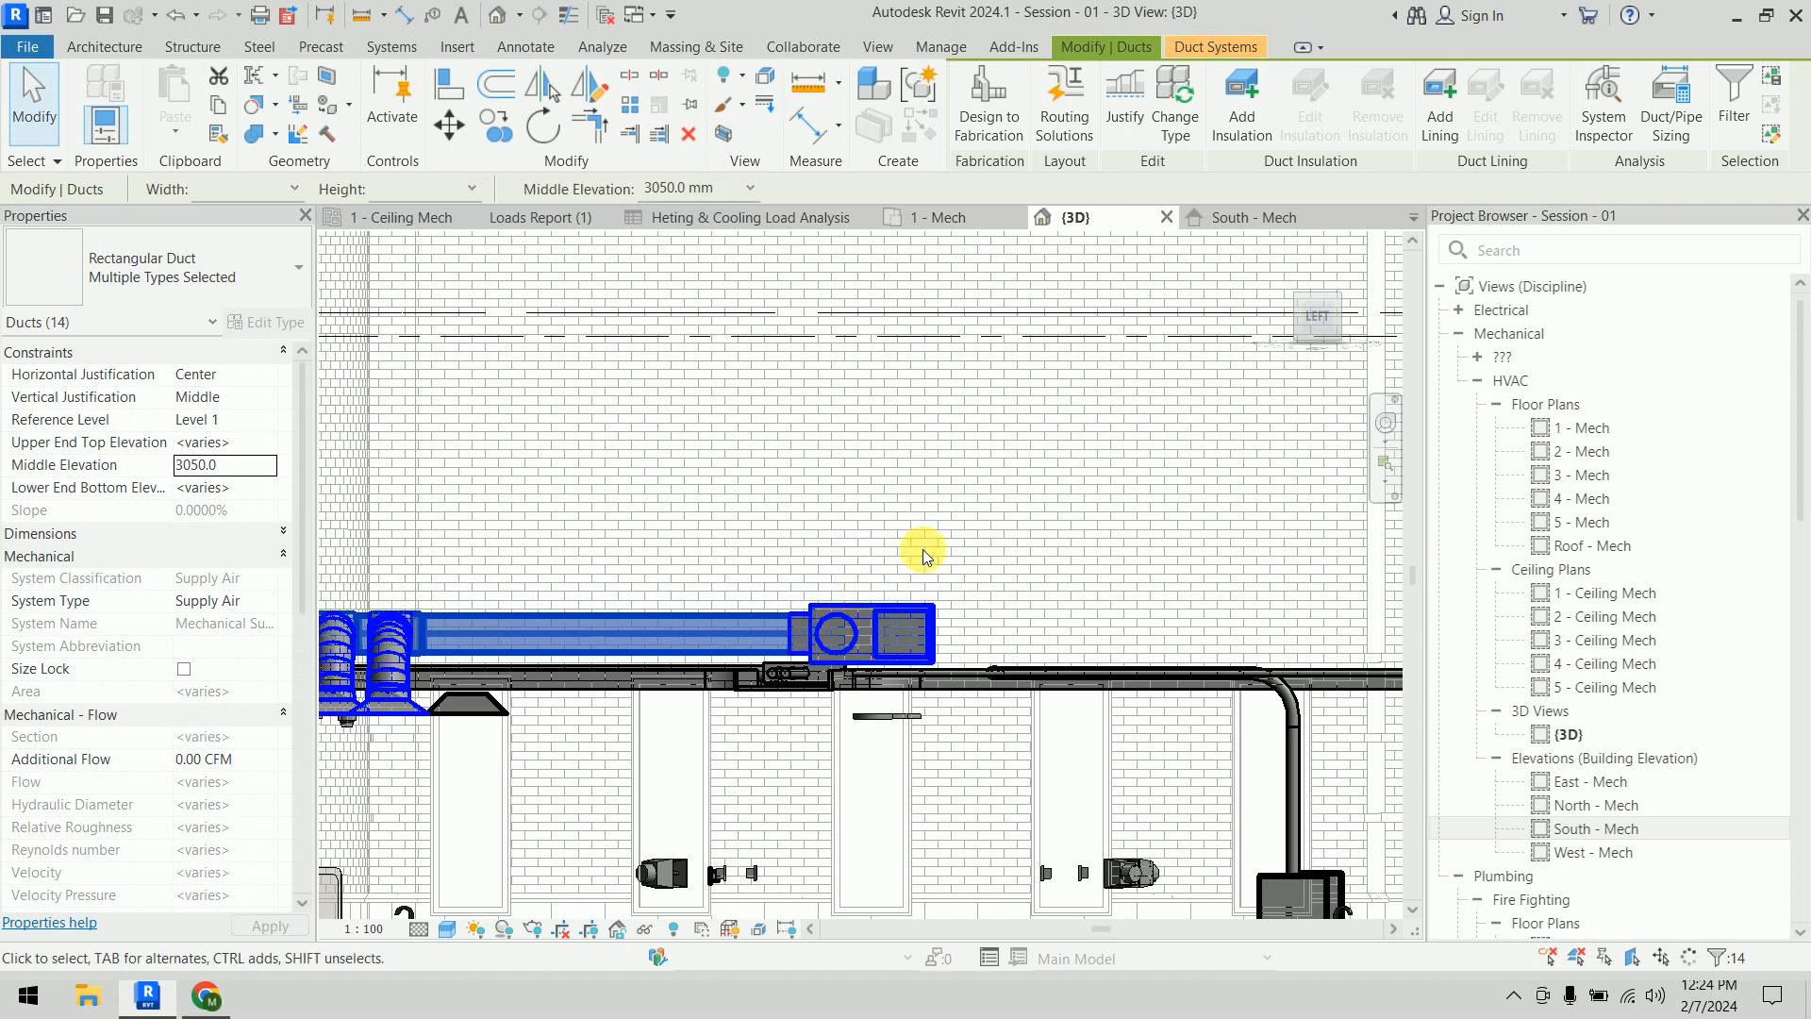
{"action": "middle_click_drag", "start_coordinate": [923, 548], "coordinate": [1114, 649], "text": "shift"}
{"action": "scroll", "coordinate": [1092, 583], "scroll_direction": "down", "scroll_amount": 1}
{"action": "left_click", "coordinate": [1138, 596]}
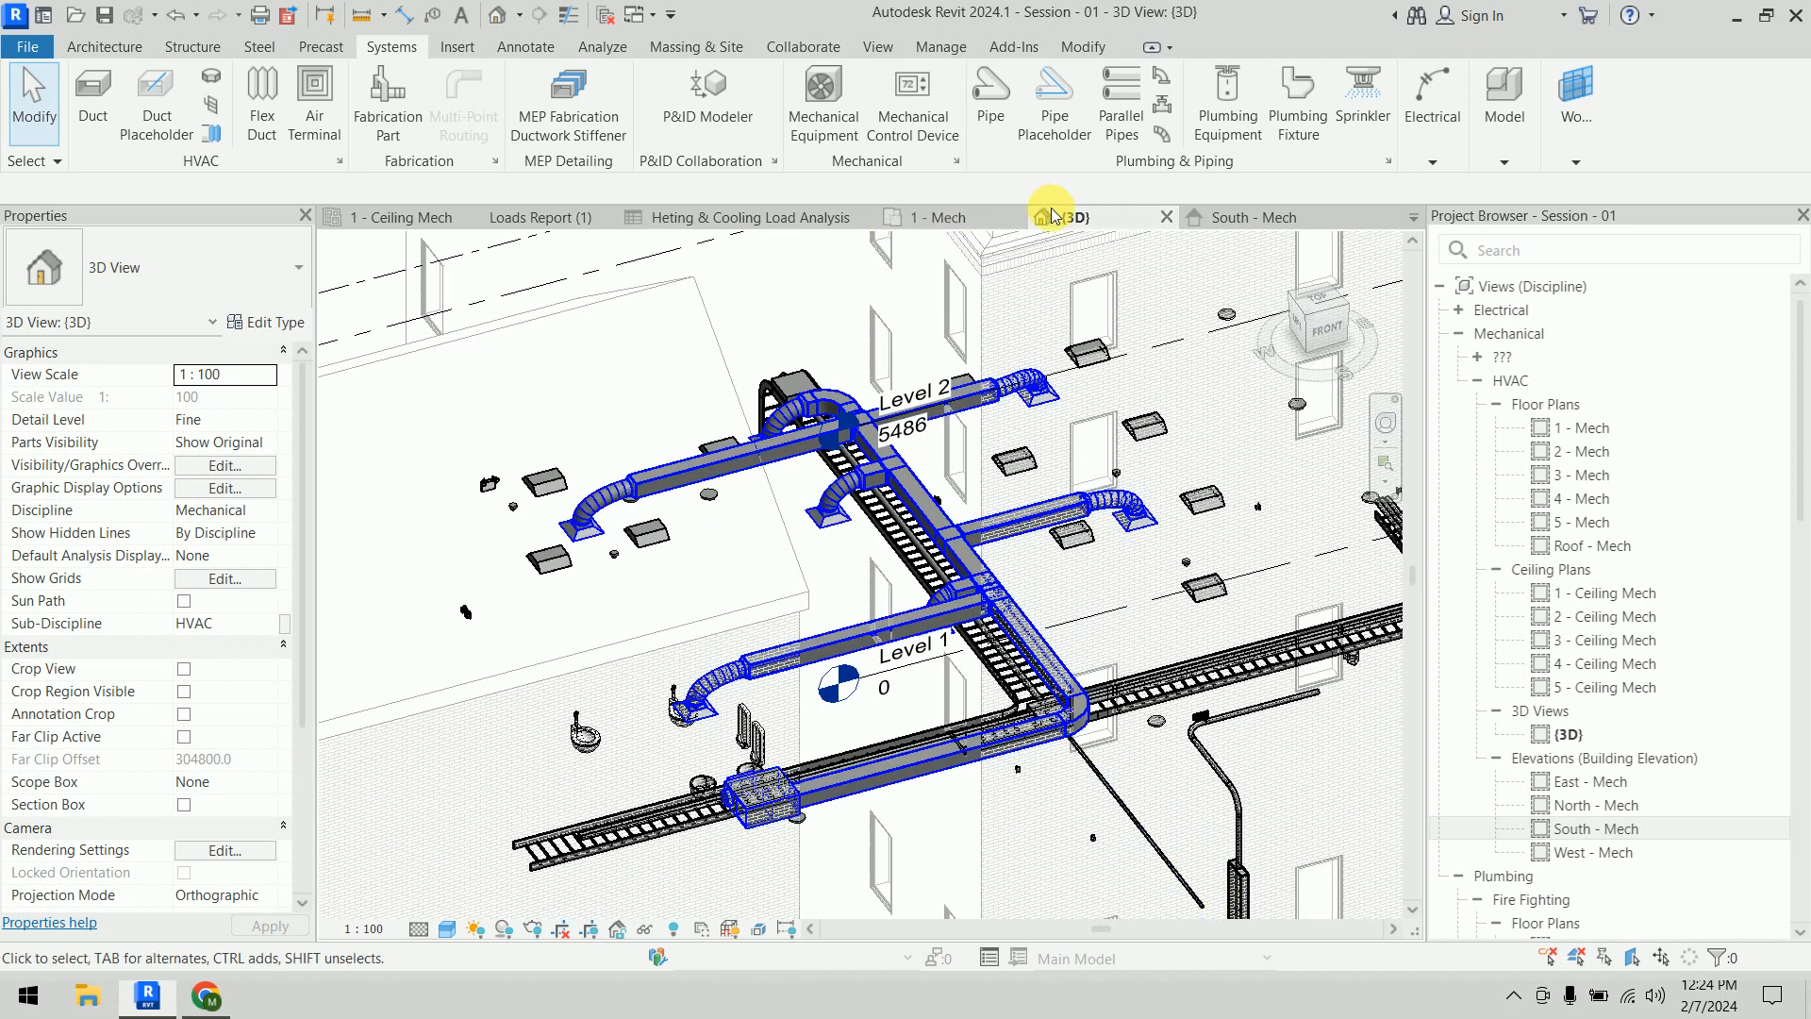
Review the duct layout in the 1 - Mech floor plan and return to the 1 - Ceiling Mech plan
{"action": "left_click", "coordinate": [945, 219]}
{"action": "scroll", "coordinate": [742, 683], "scroll_direction": "down", "scroll_amount": 3}
{"action": "middle_click_drag", "start_coordinate": [710, 762], "coordinate": [705, 574]}
{"action": "scroll", "coordinate": [667, 517], "scroll_direction": "down", "scroll_amount": 2}
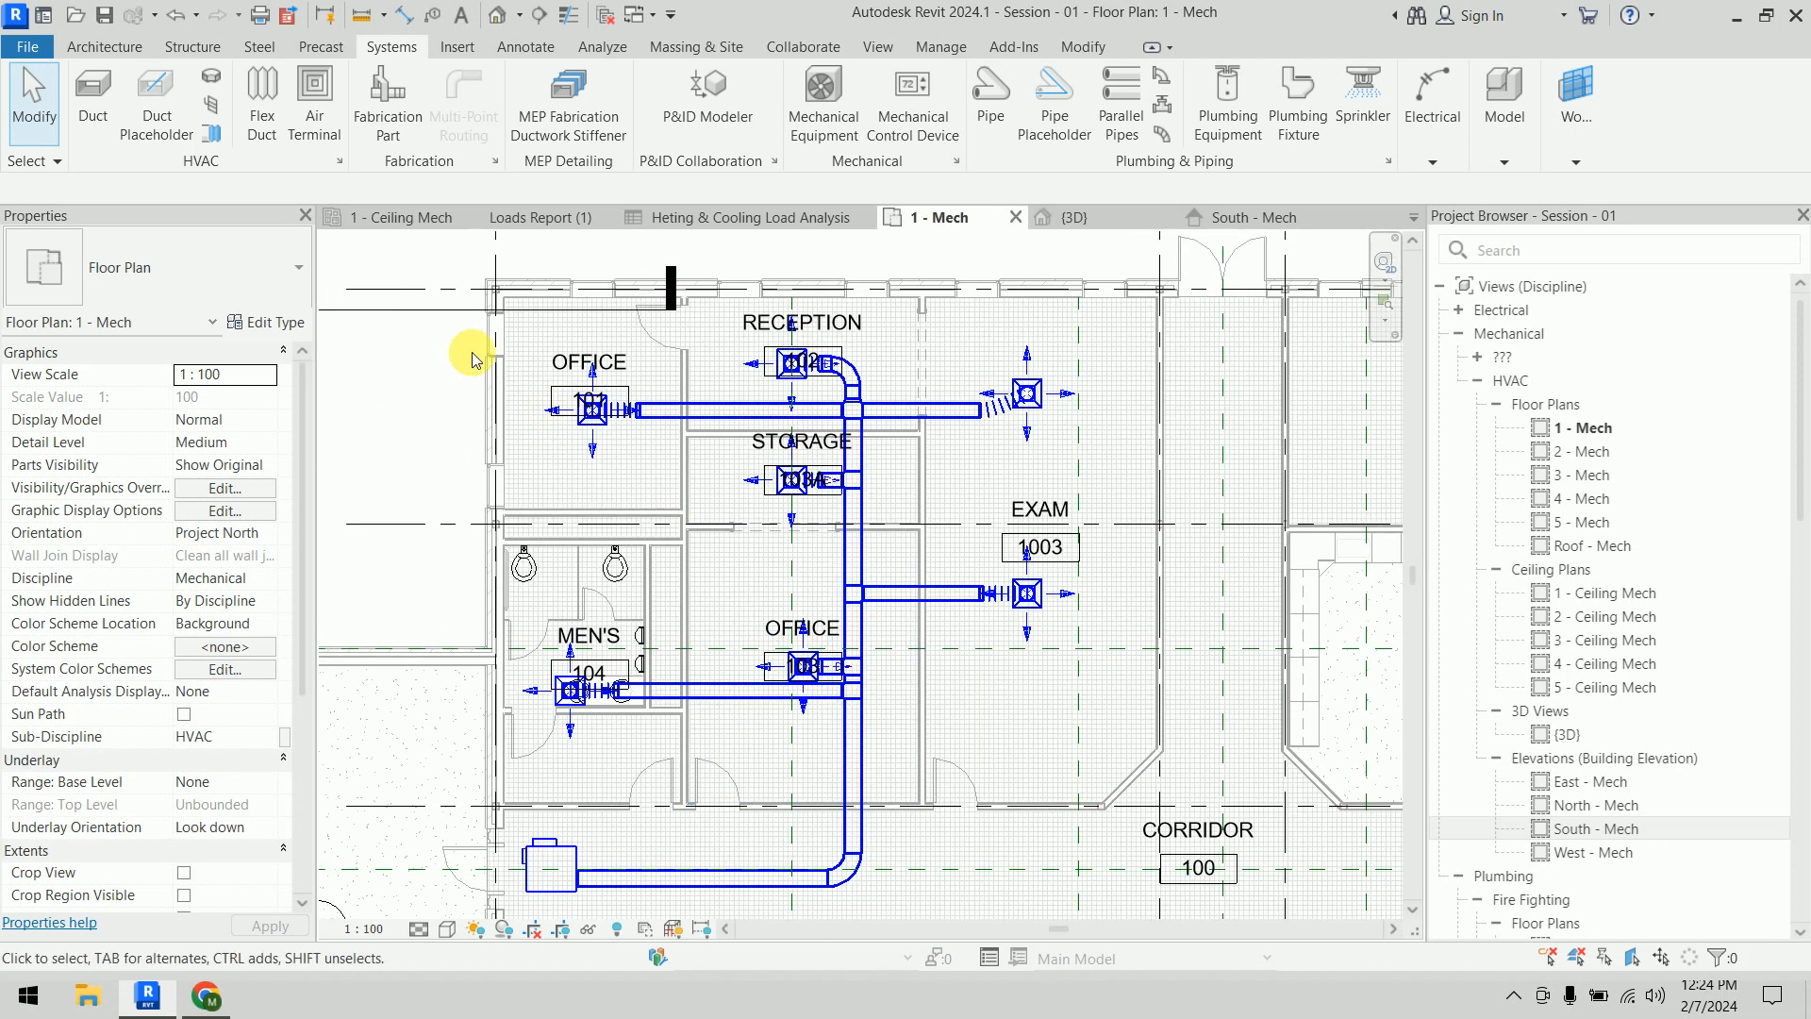
{"action": "left_click", "coordinate": [400, 218]}
{"action": "middle_click_drag", "start_coordinate": [536, 443], "coordinate": [497, 444]}
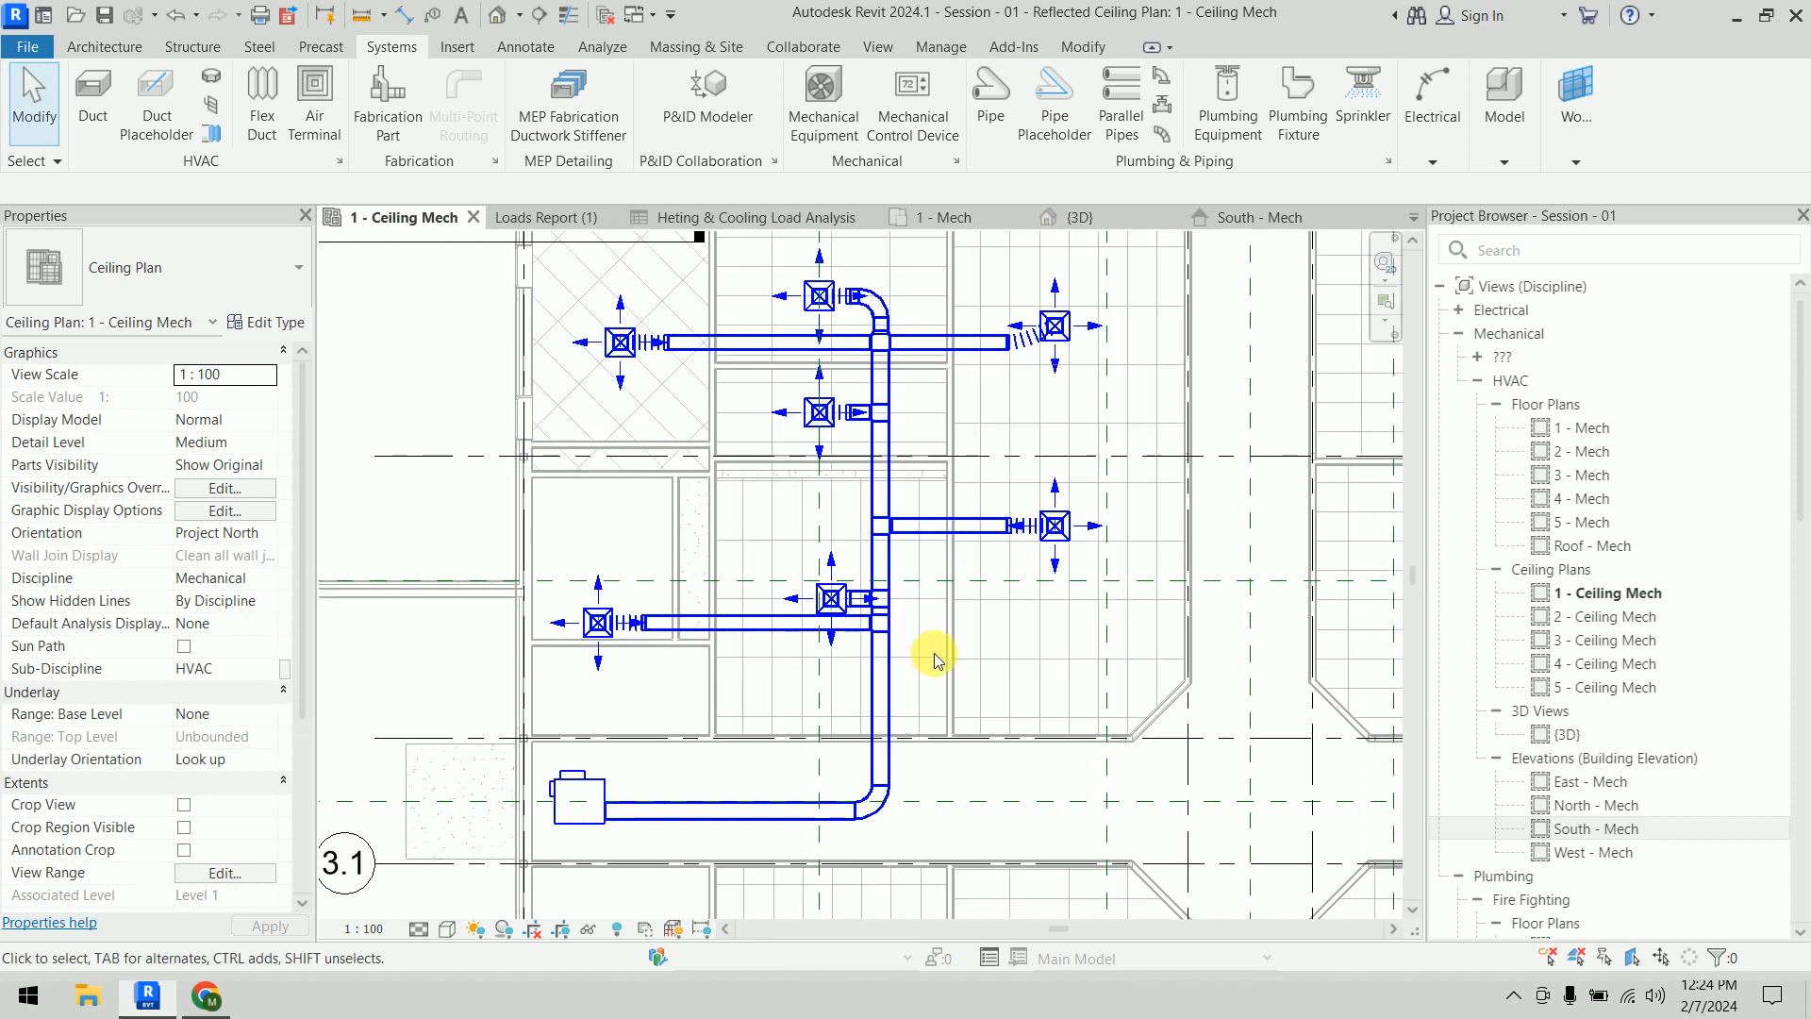
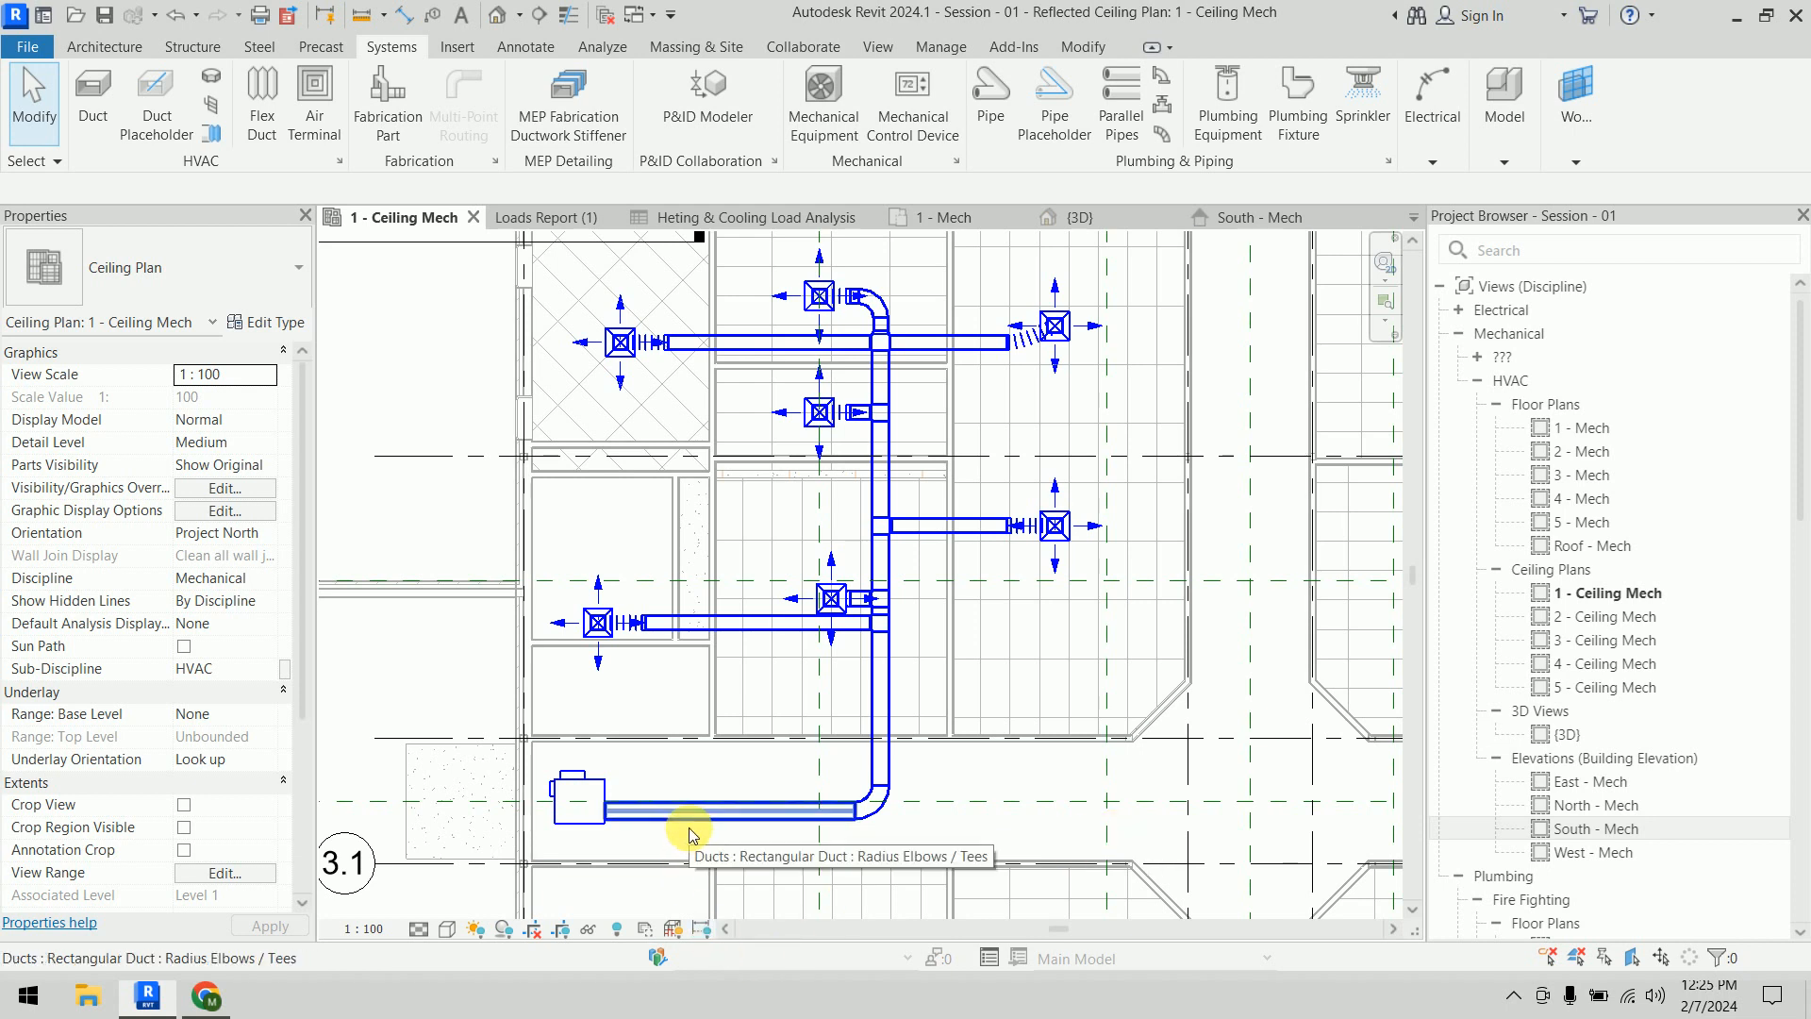
Select the connected duct network with its branches and size it by Velocity only at 5.1 m/s, with branch sizing Calculated Size Only
{"action": "key", "text": "Tab"}
{"action": "key", "text": "Tab"}
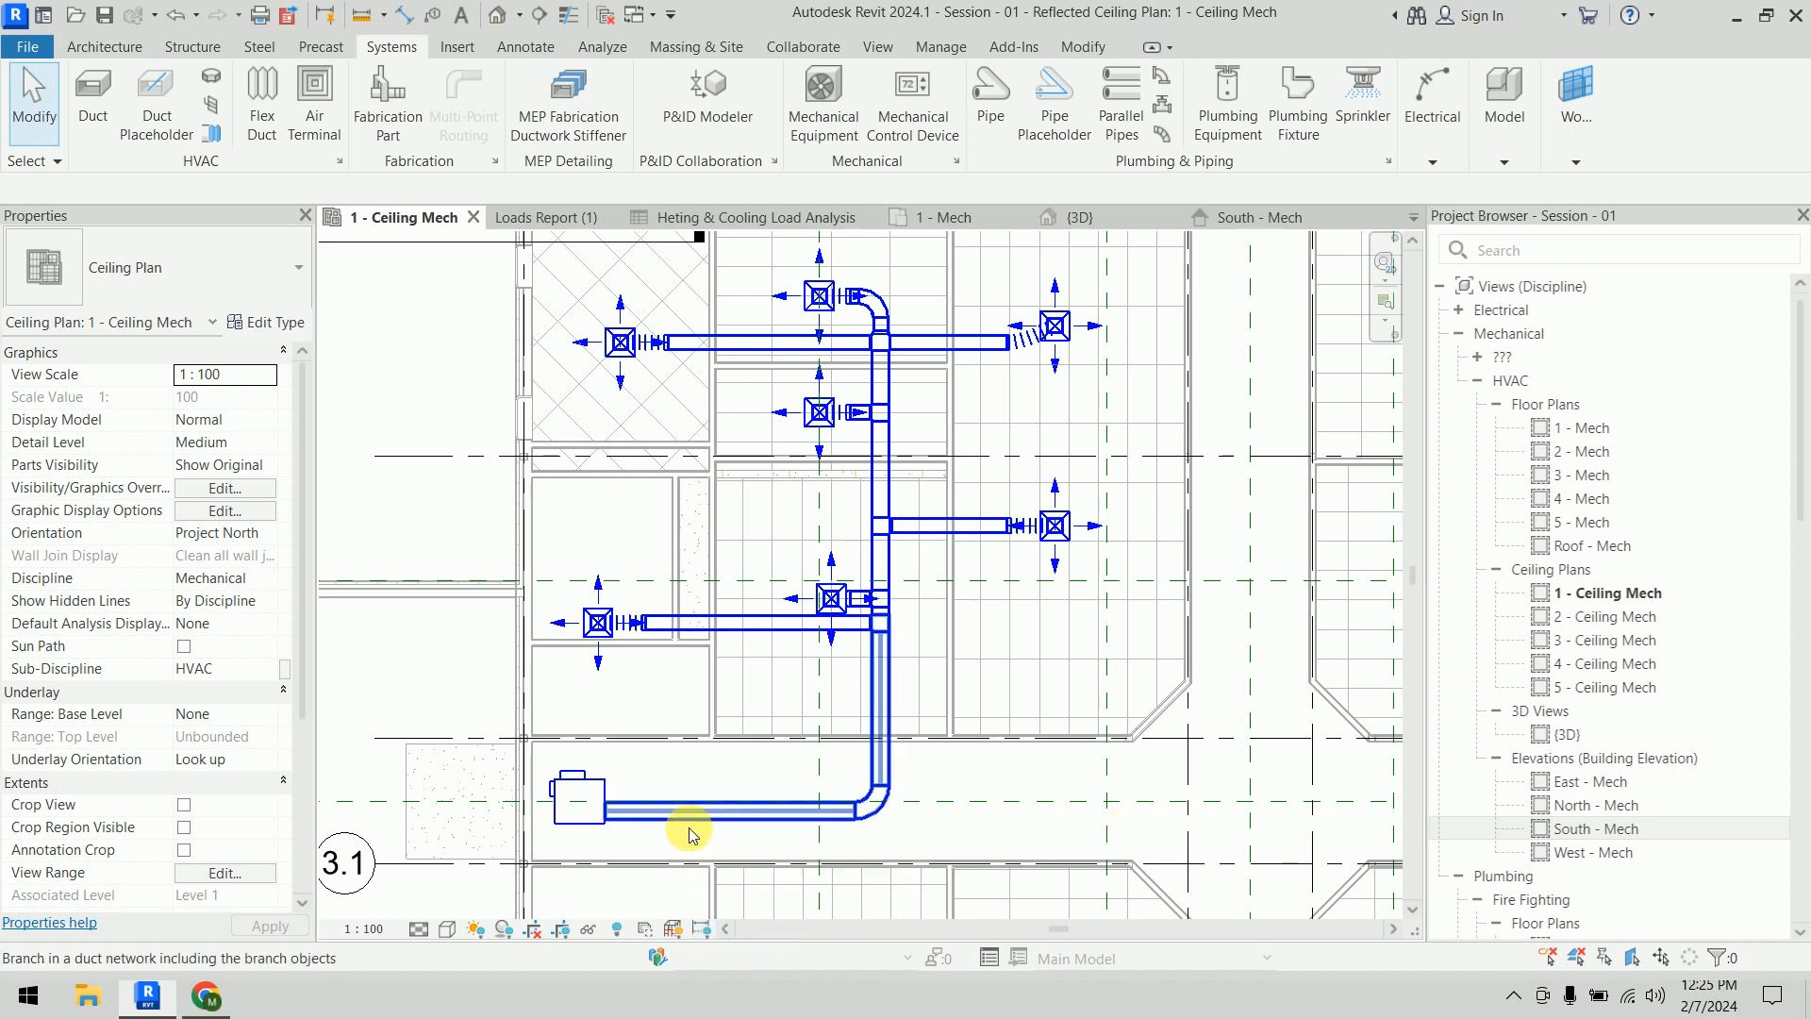
{"action": "left_click", "coordinate": [688, 834]}
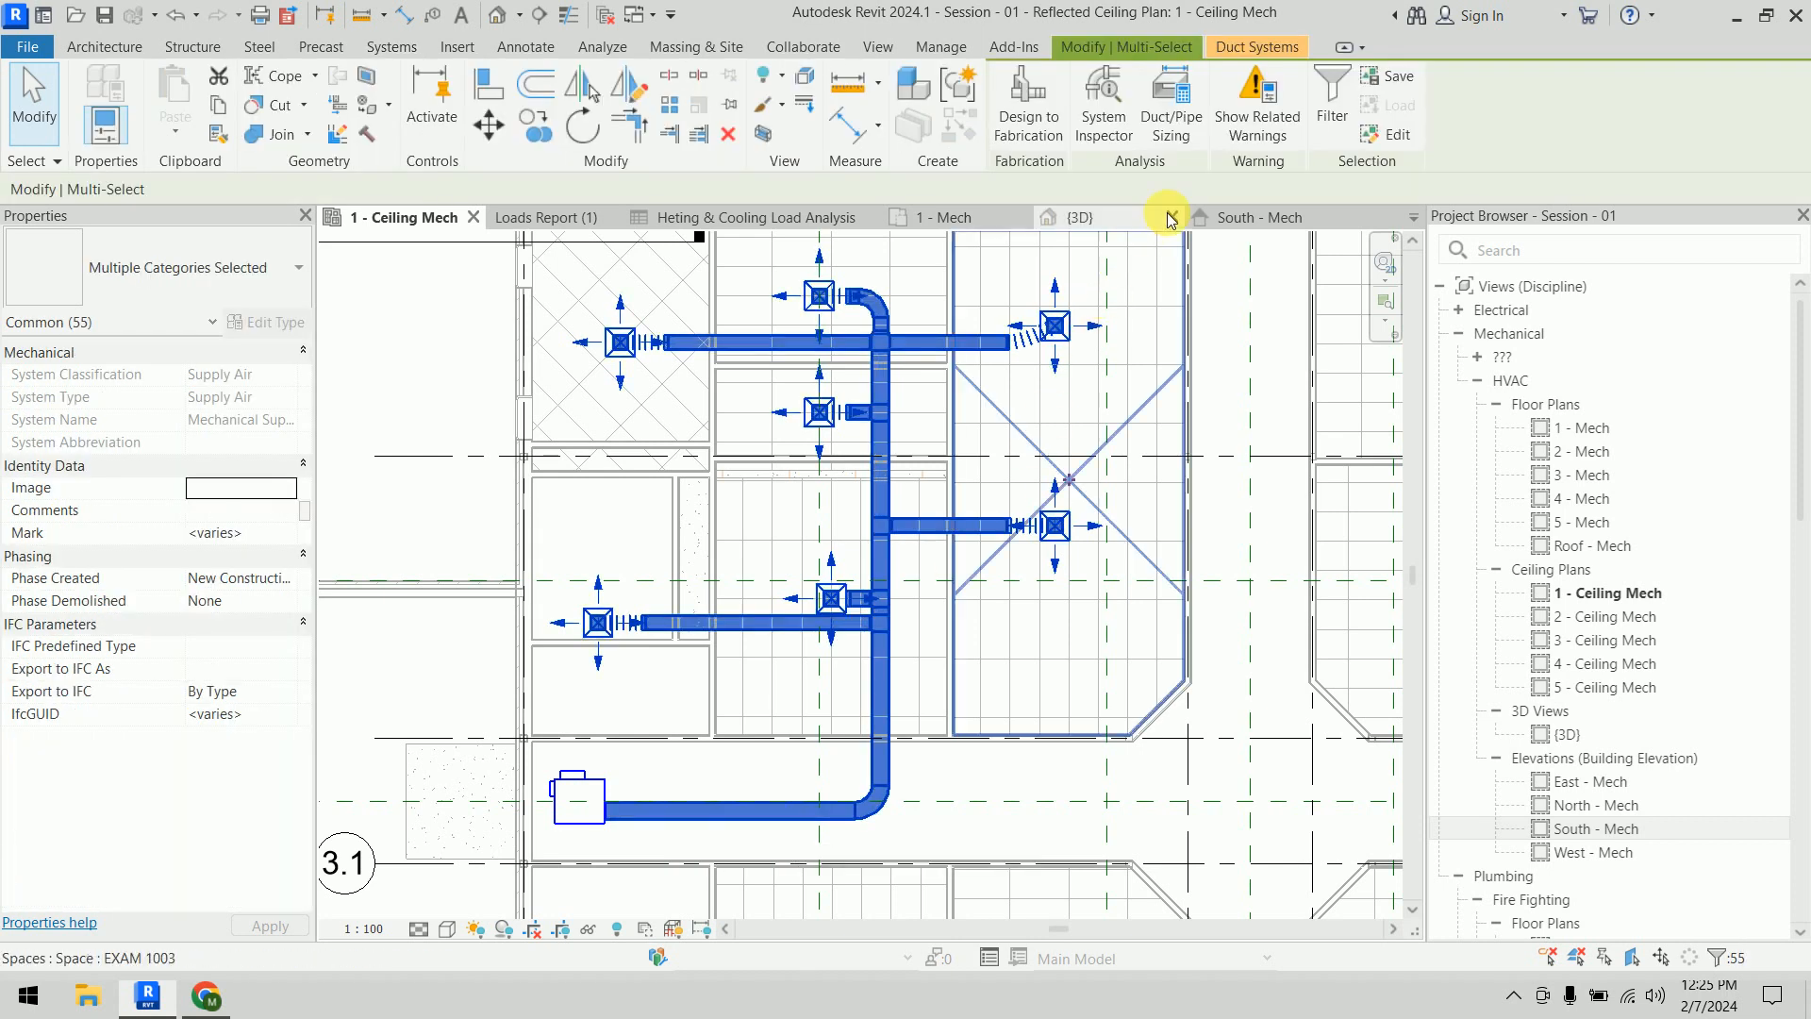
{"action": "left_click", "coordinate": [1180, 137]}
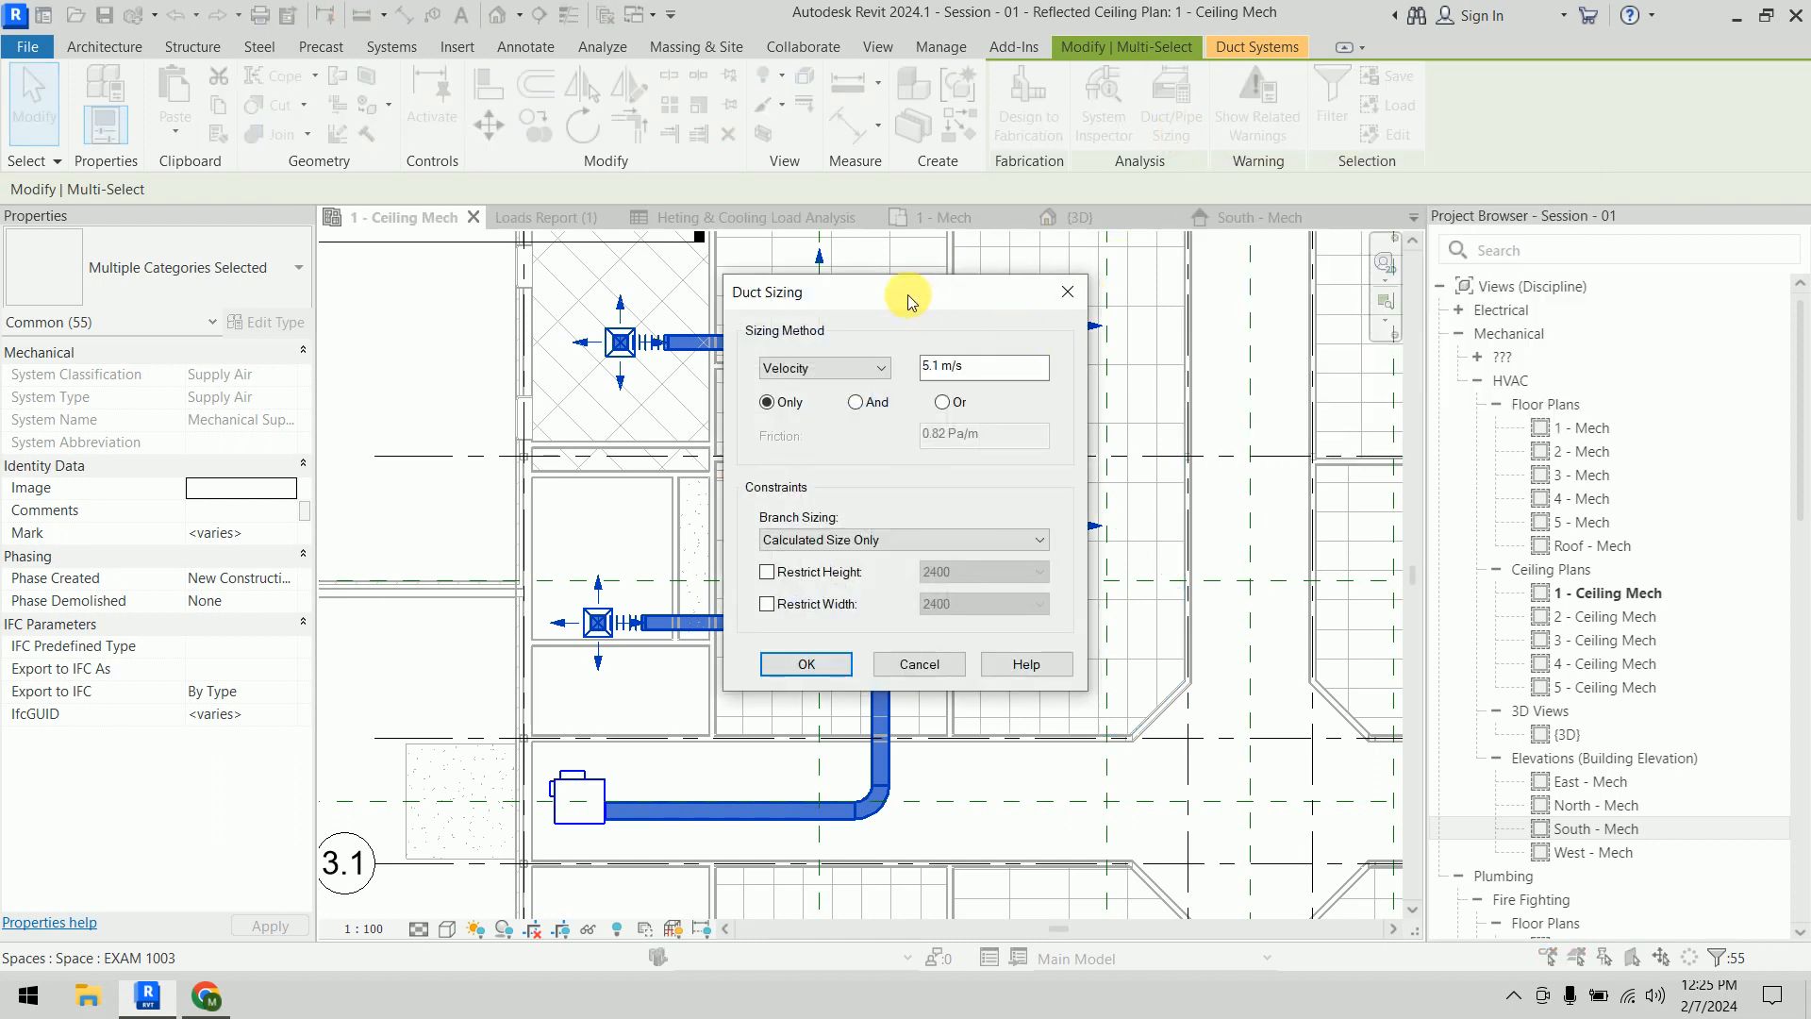
{"action": "left_click_drag", "start_coordinate": [907, 294], "coordinate": [1277, 326]}
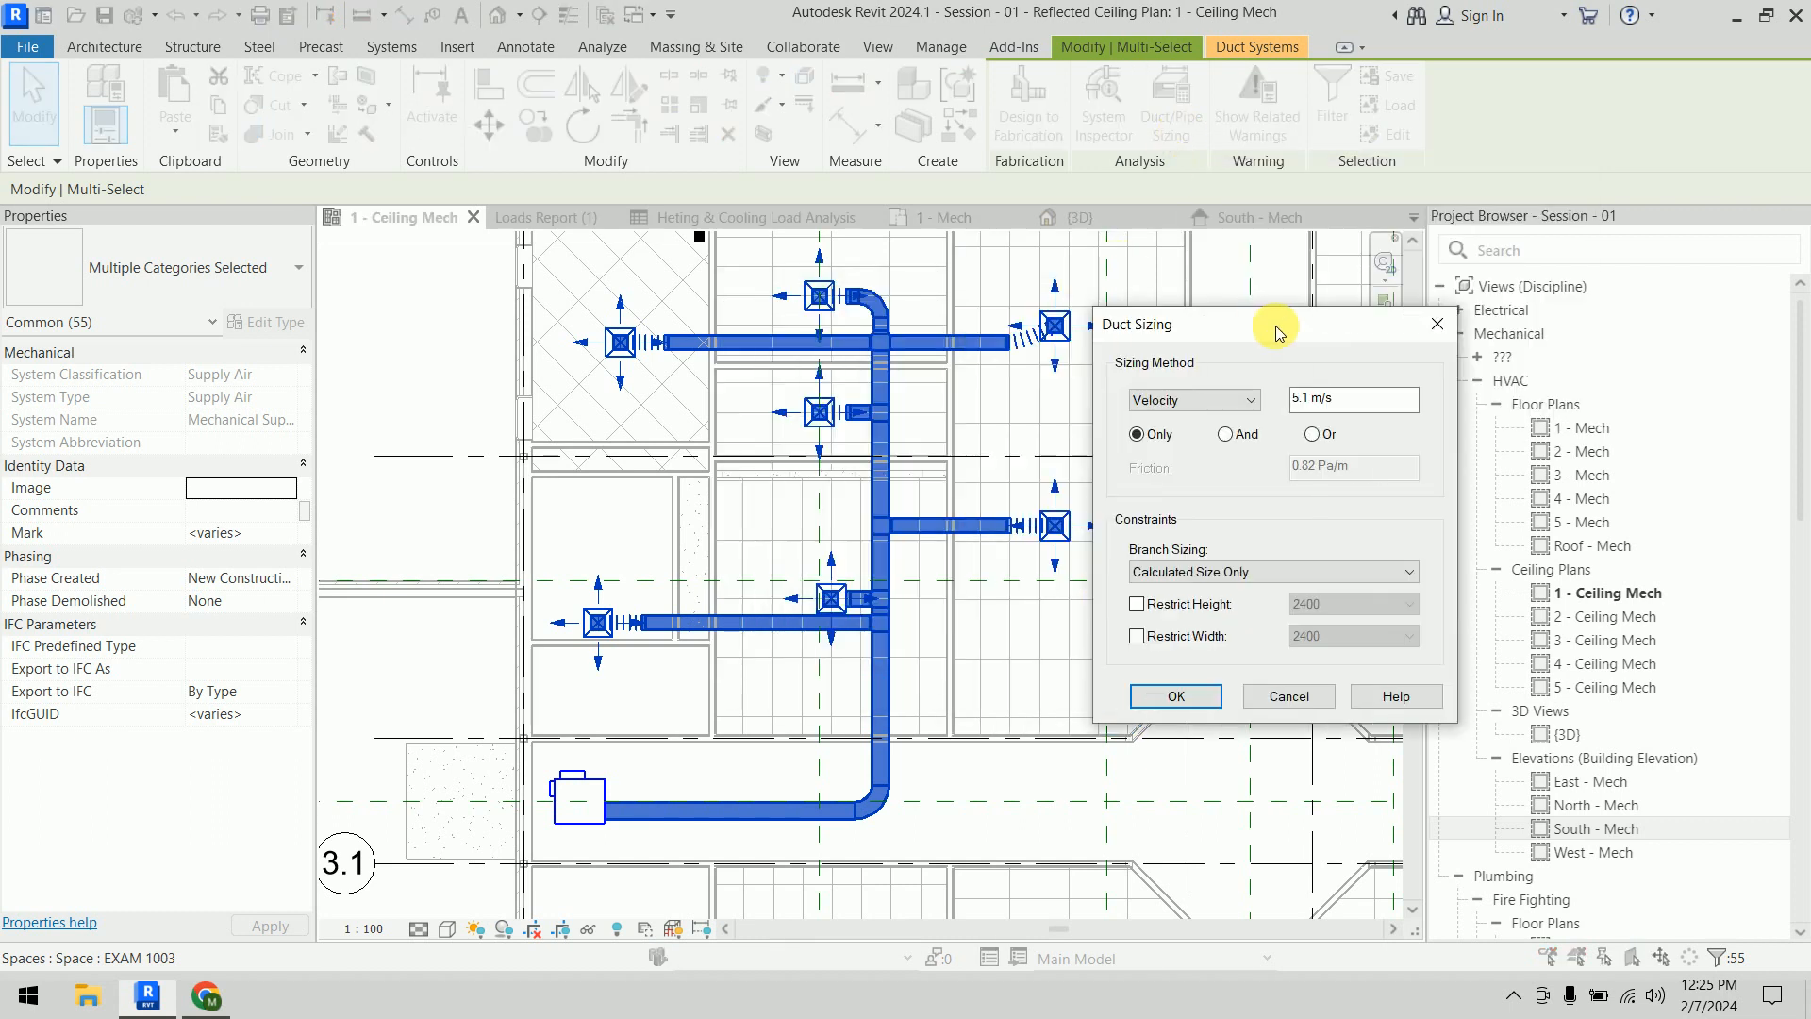
{"action": "left_click", "coordinate": [1204, 409]}
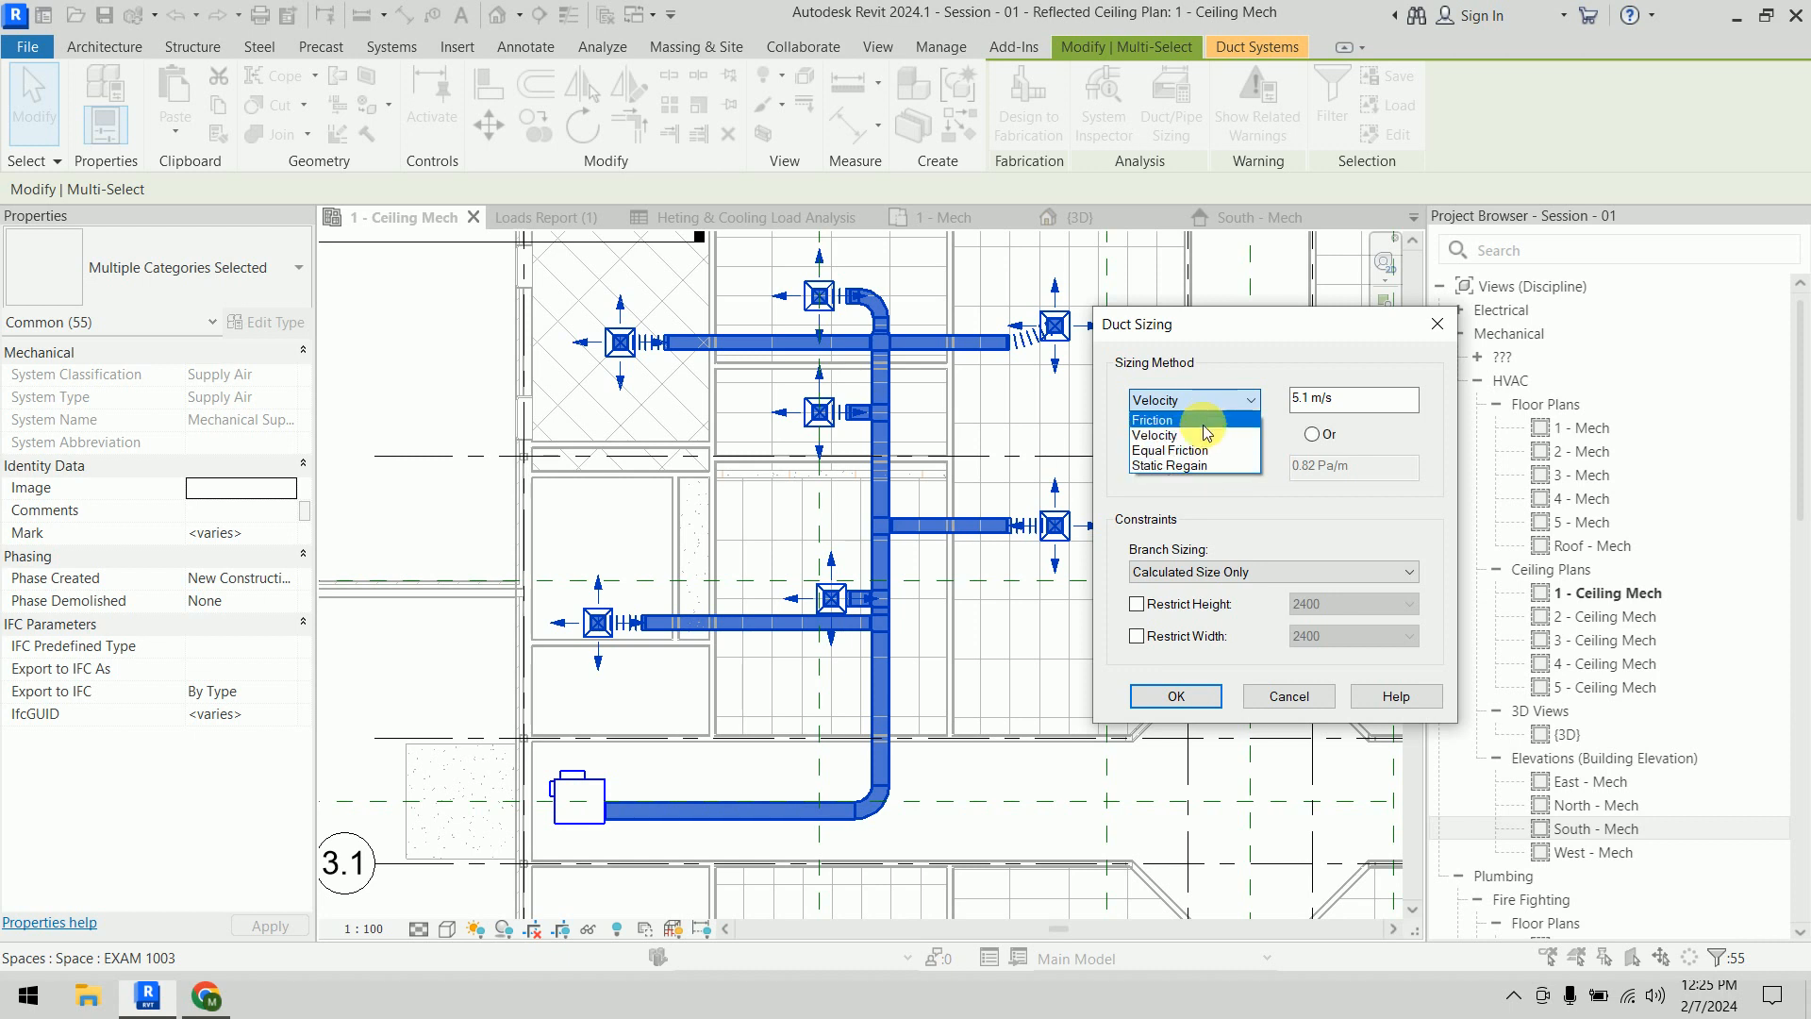
{"action": "left_click", "coordinate": [1358, 398]}
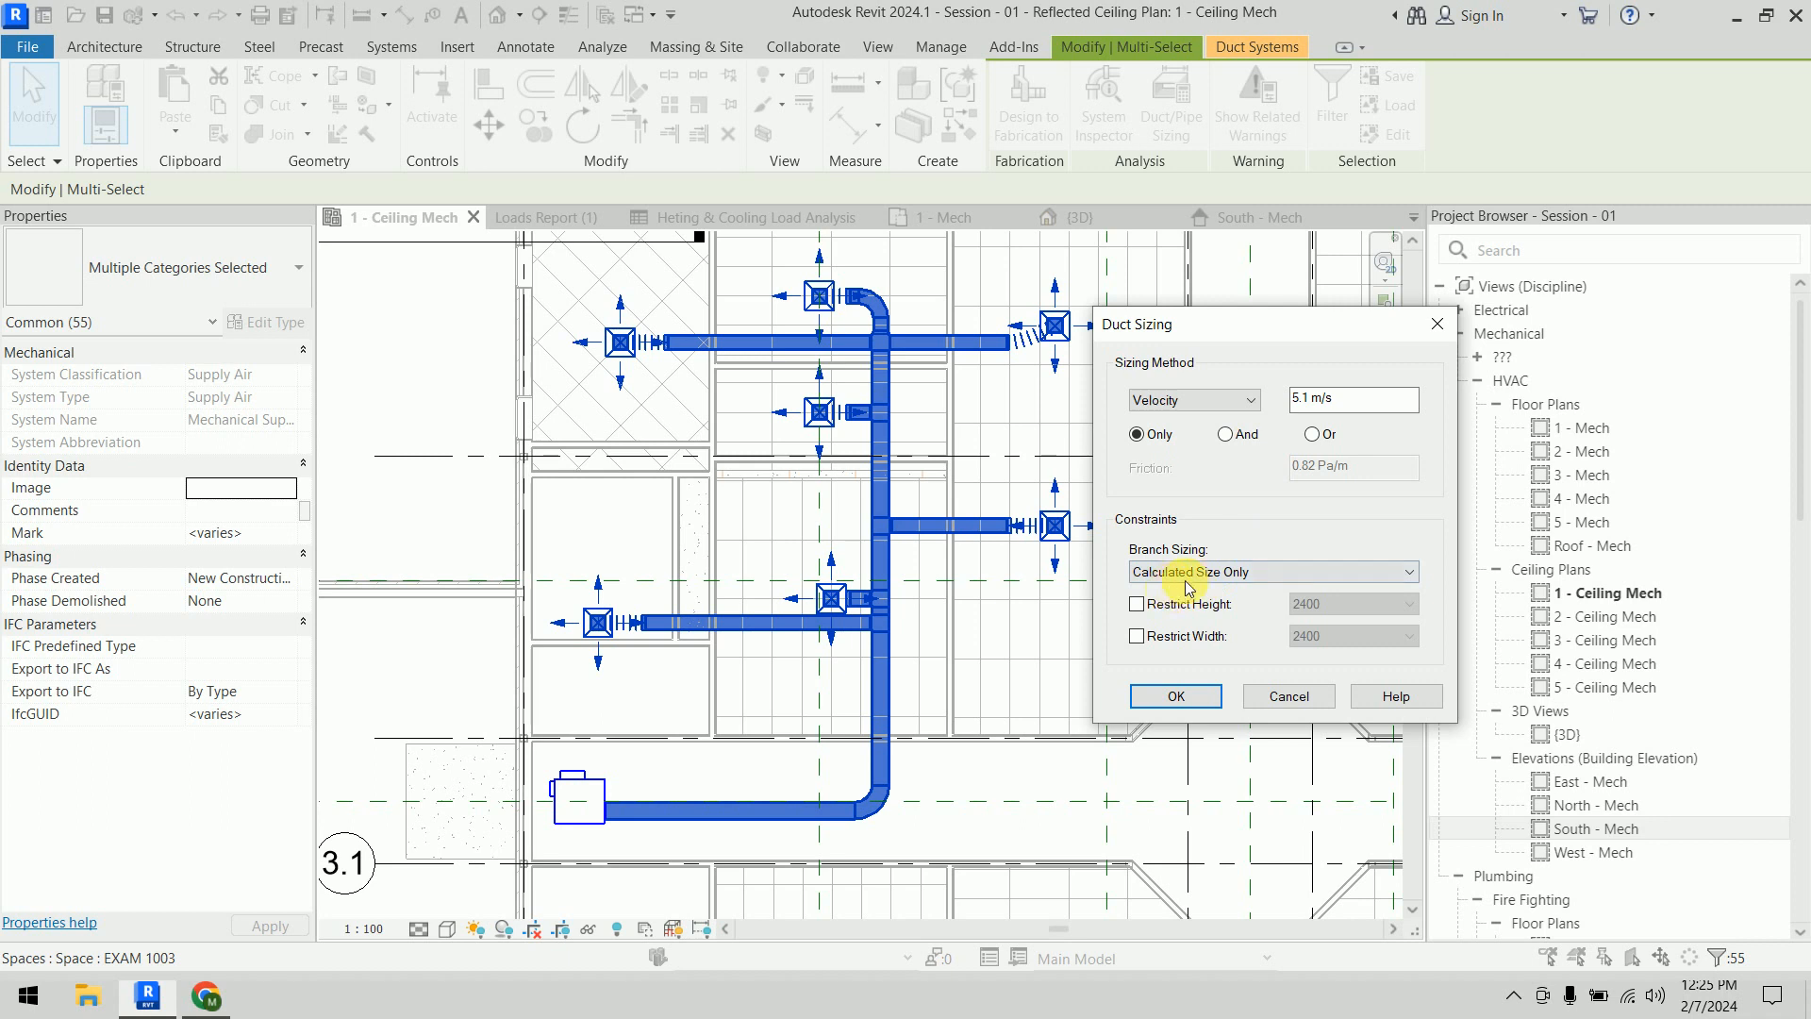
{"action": "left_click", "coordinate": [1252, 572]}
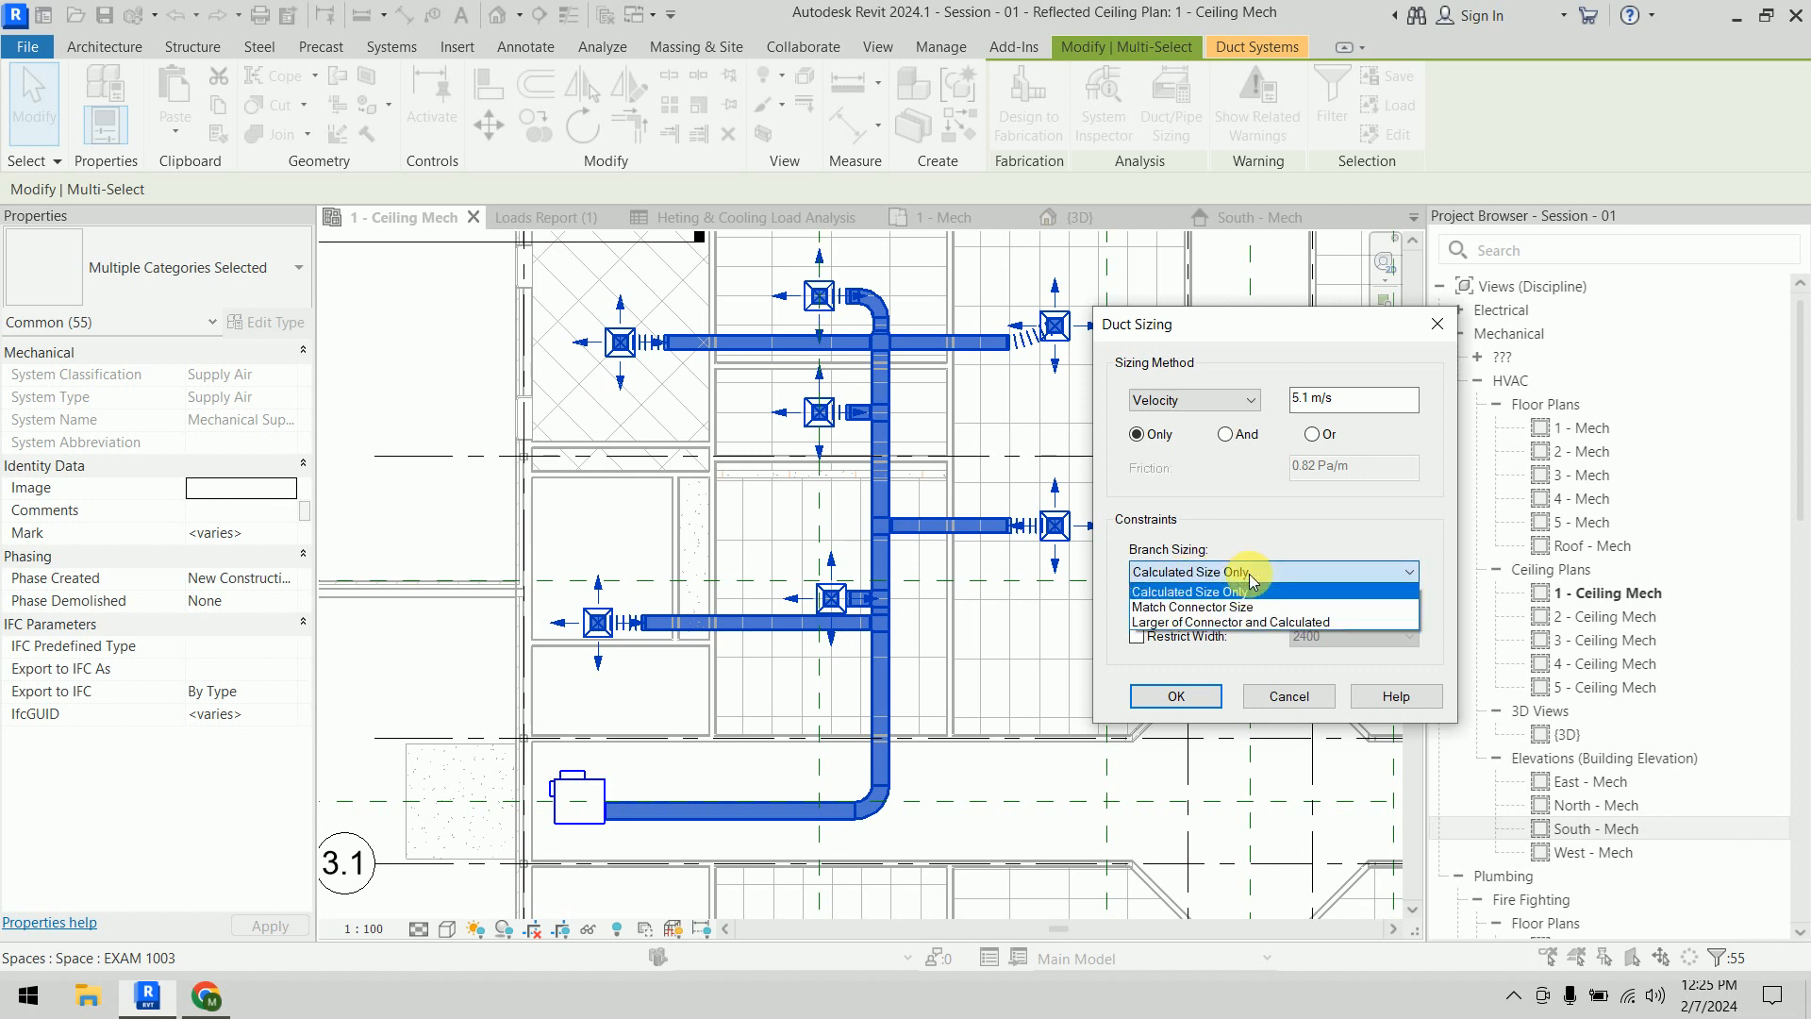
{"action": "left_click", "coordinate": [1269, 575]}
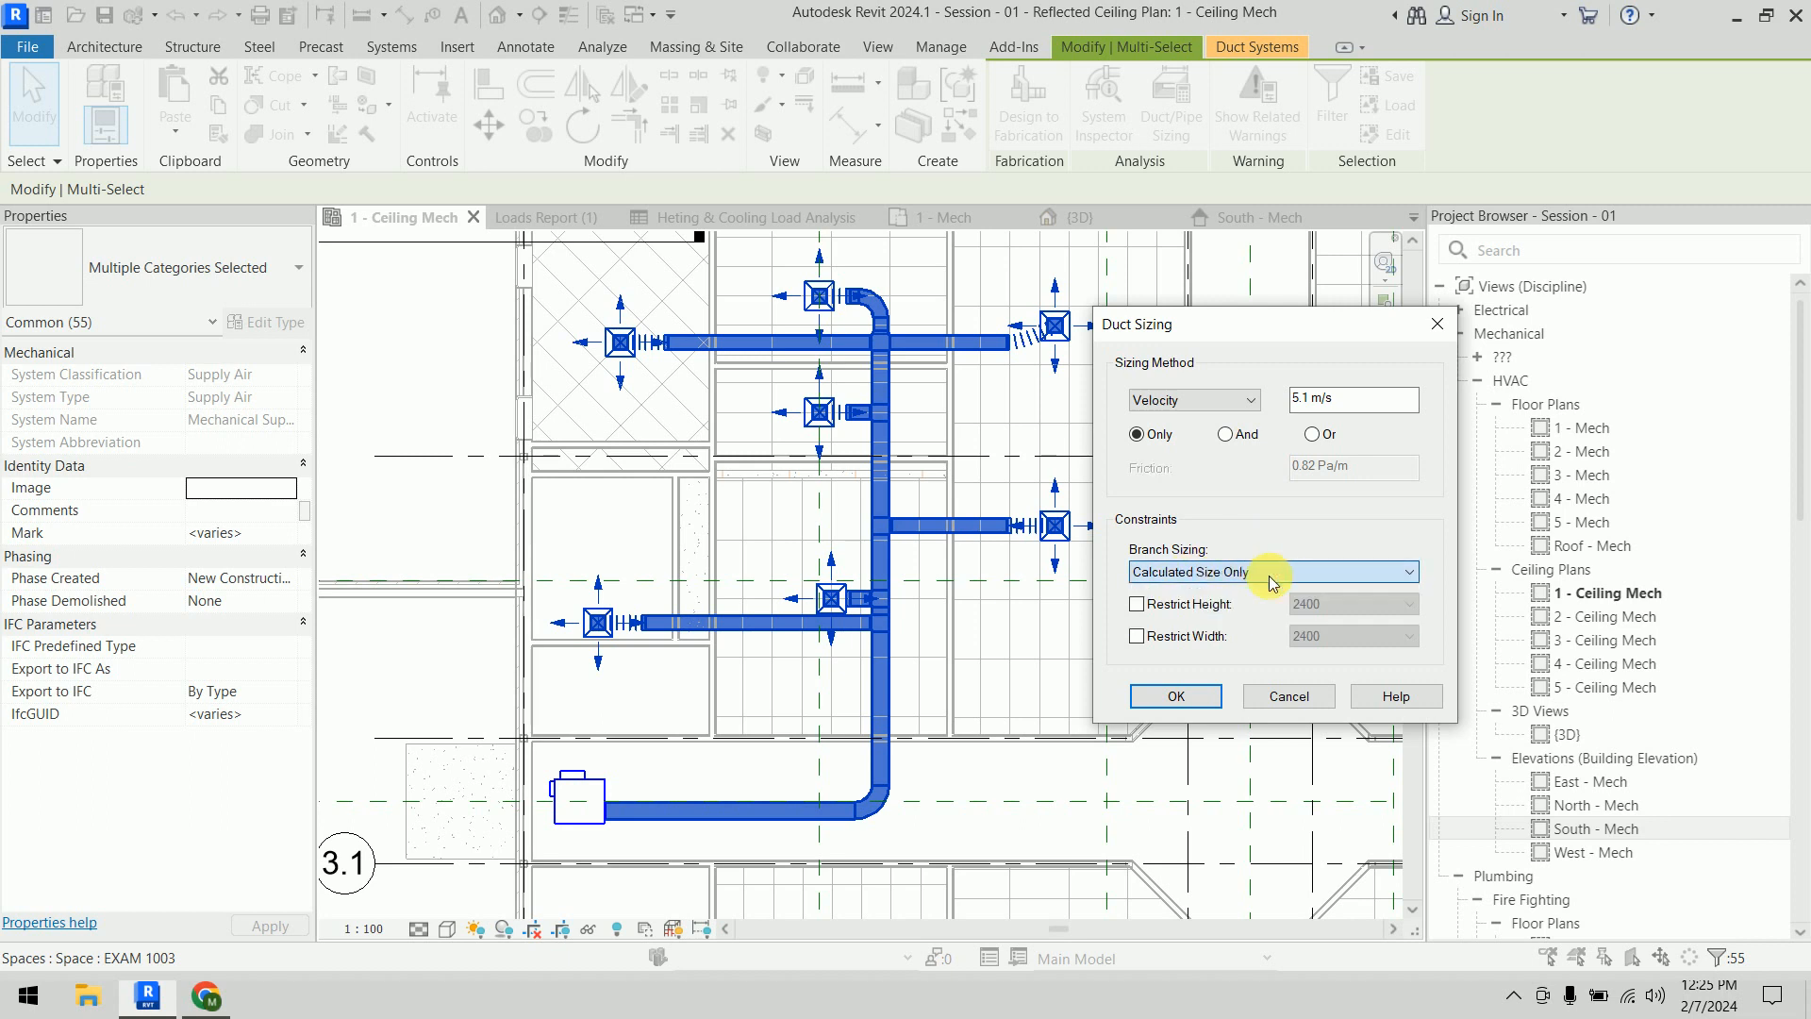
{"action": "left_click", "coordinate": [1186, 690]}
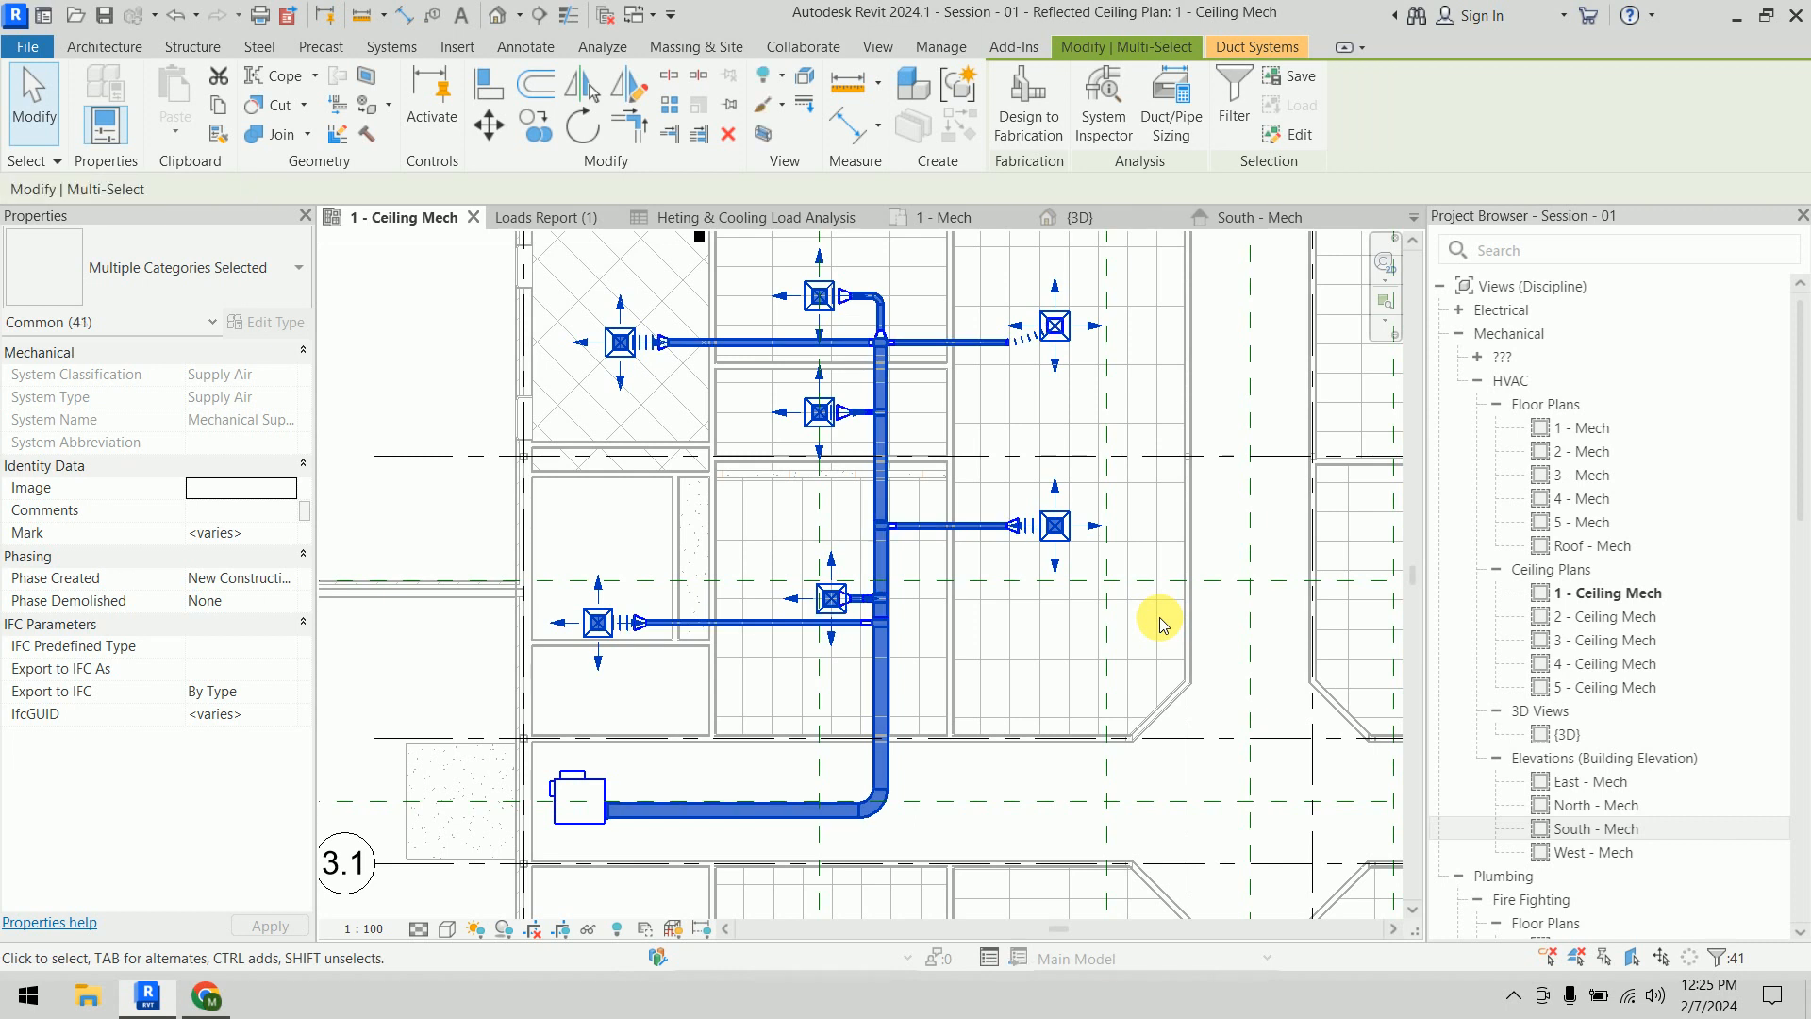
{"action": "left_click", "coordinate": [1282, 611]}
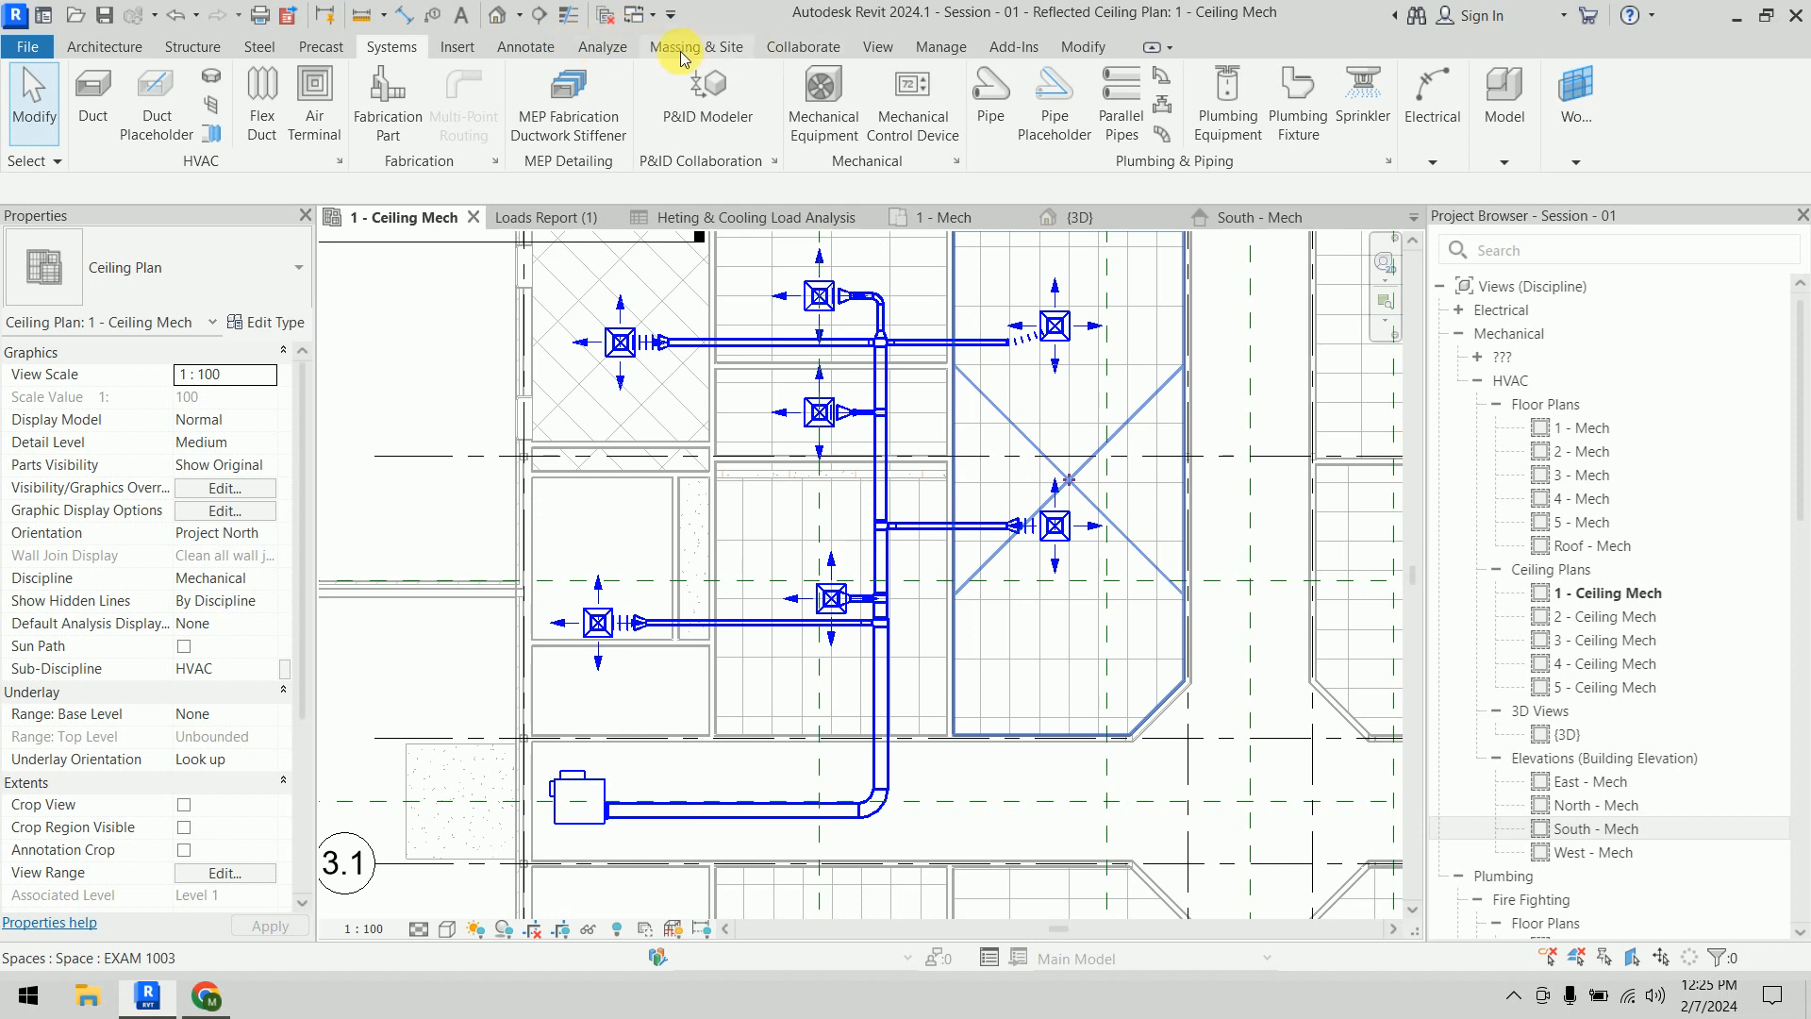
{"action": "left_click", "coordinate": [611, 48]}
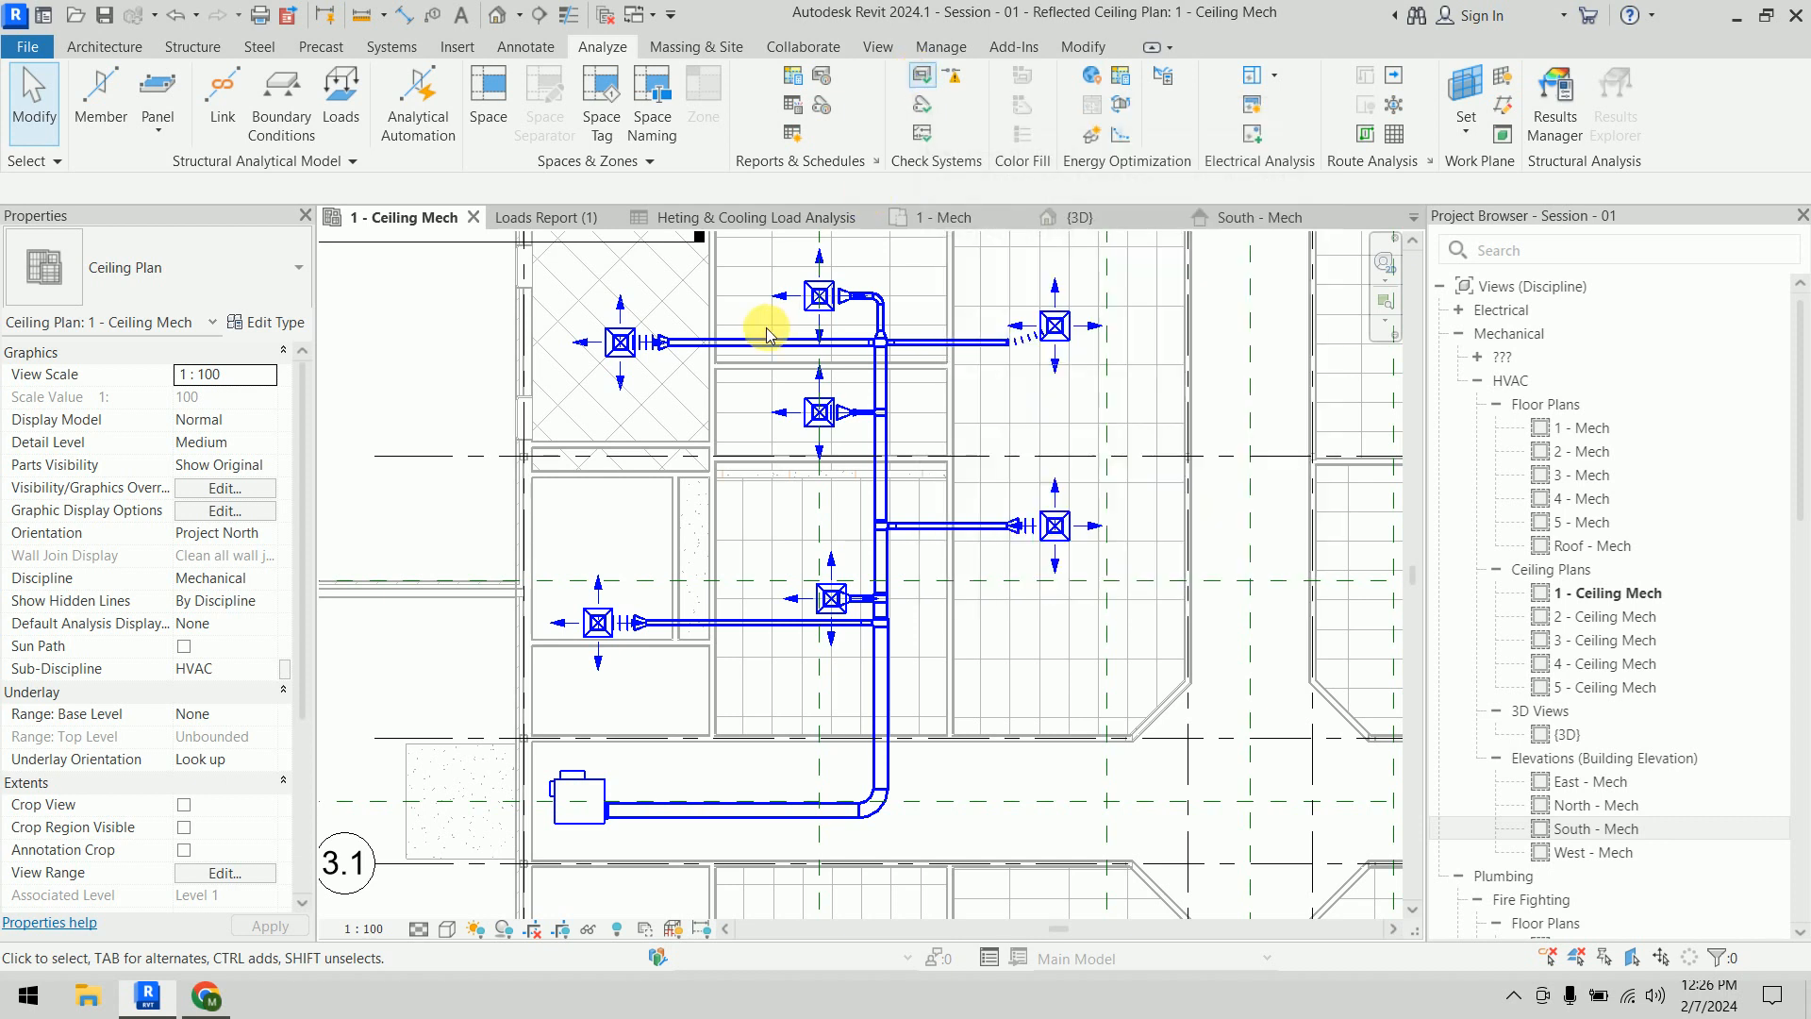
{"action": "left_click", "coordinate": [821, 296]}
{"action": "left_click", "coordinate": [1055, 525]}
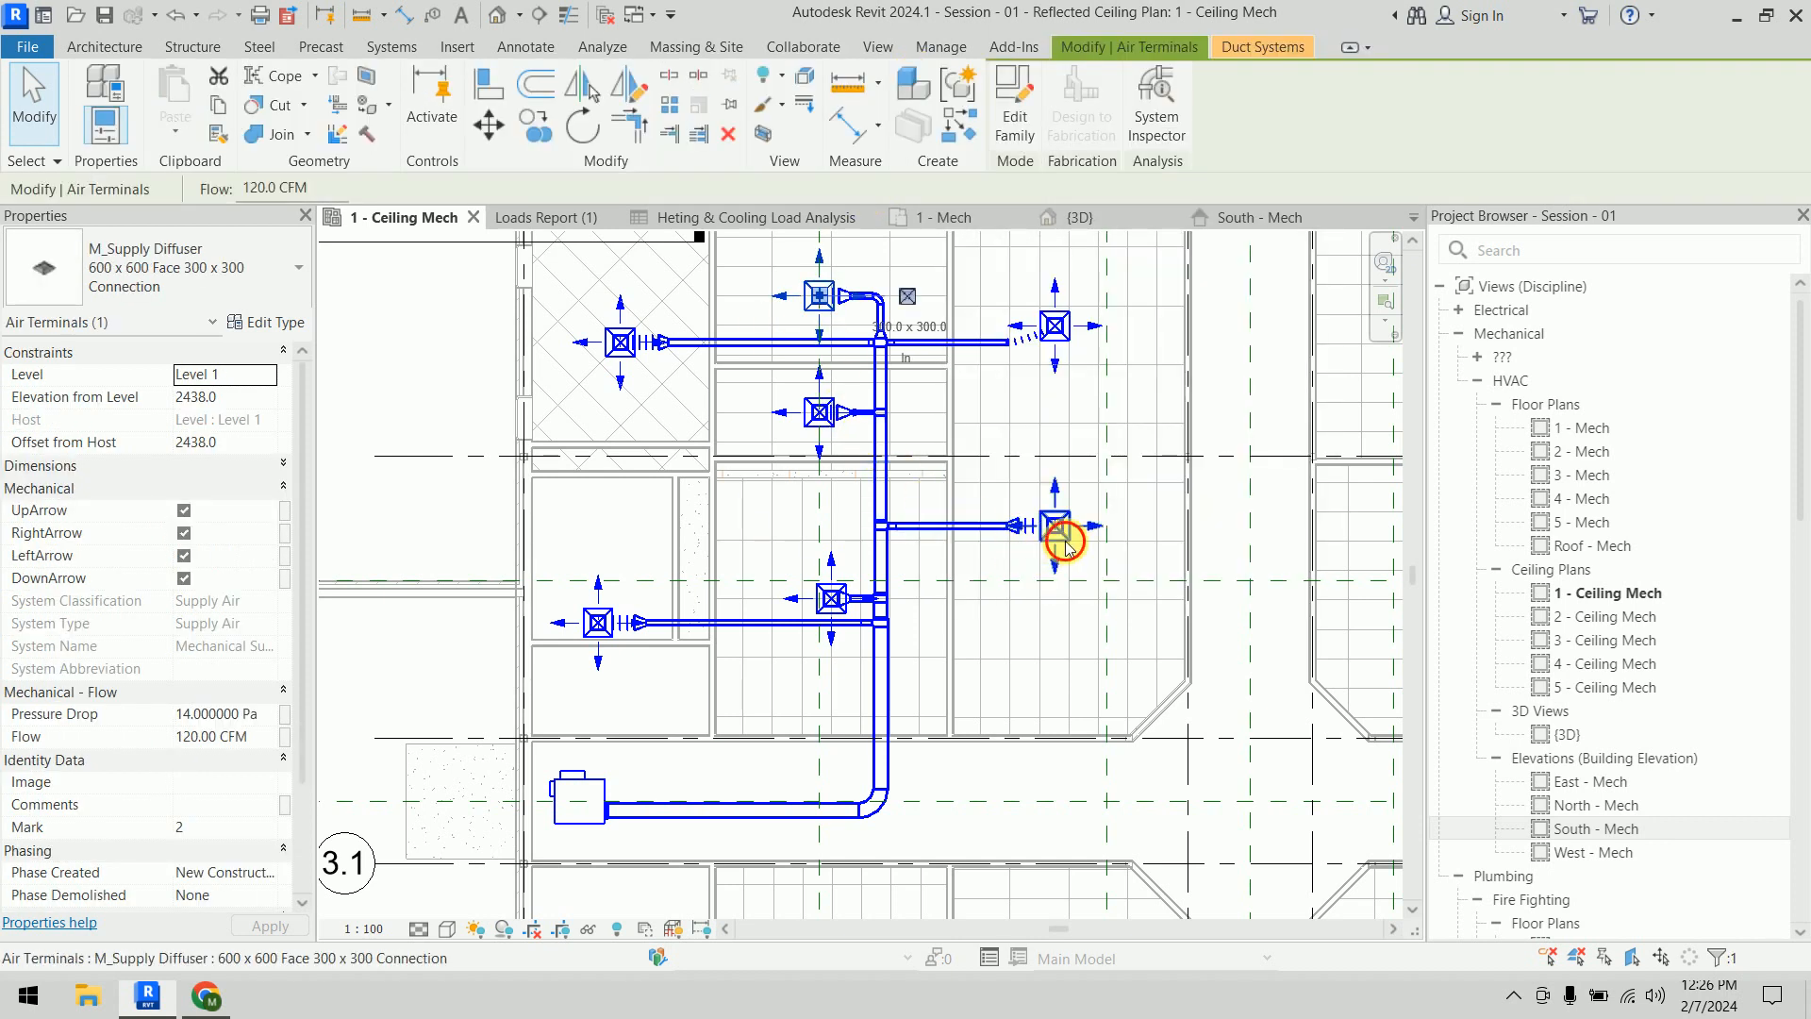
{"action": "left_click", "coordinate": [1245, 570]}
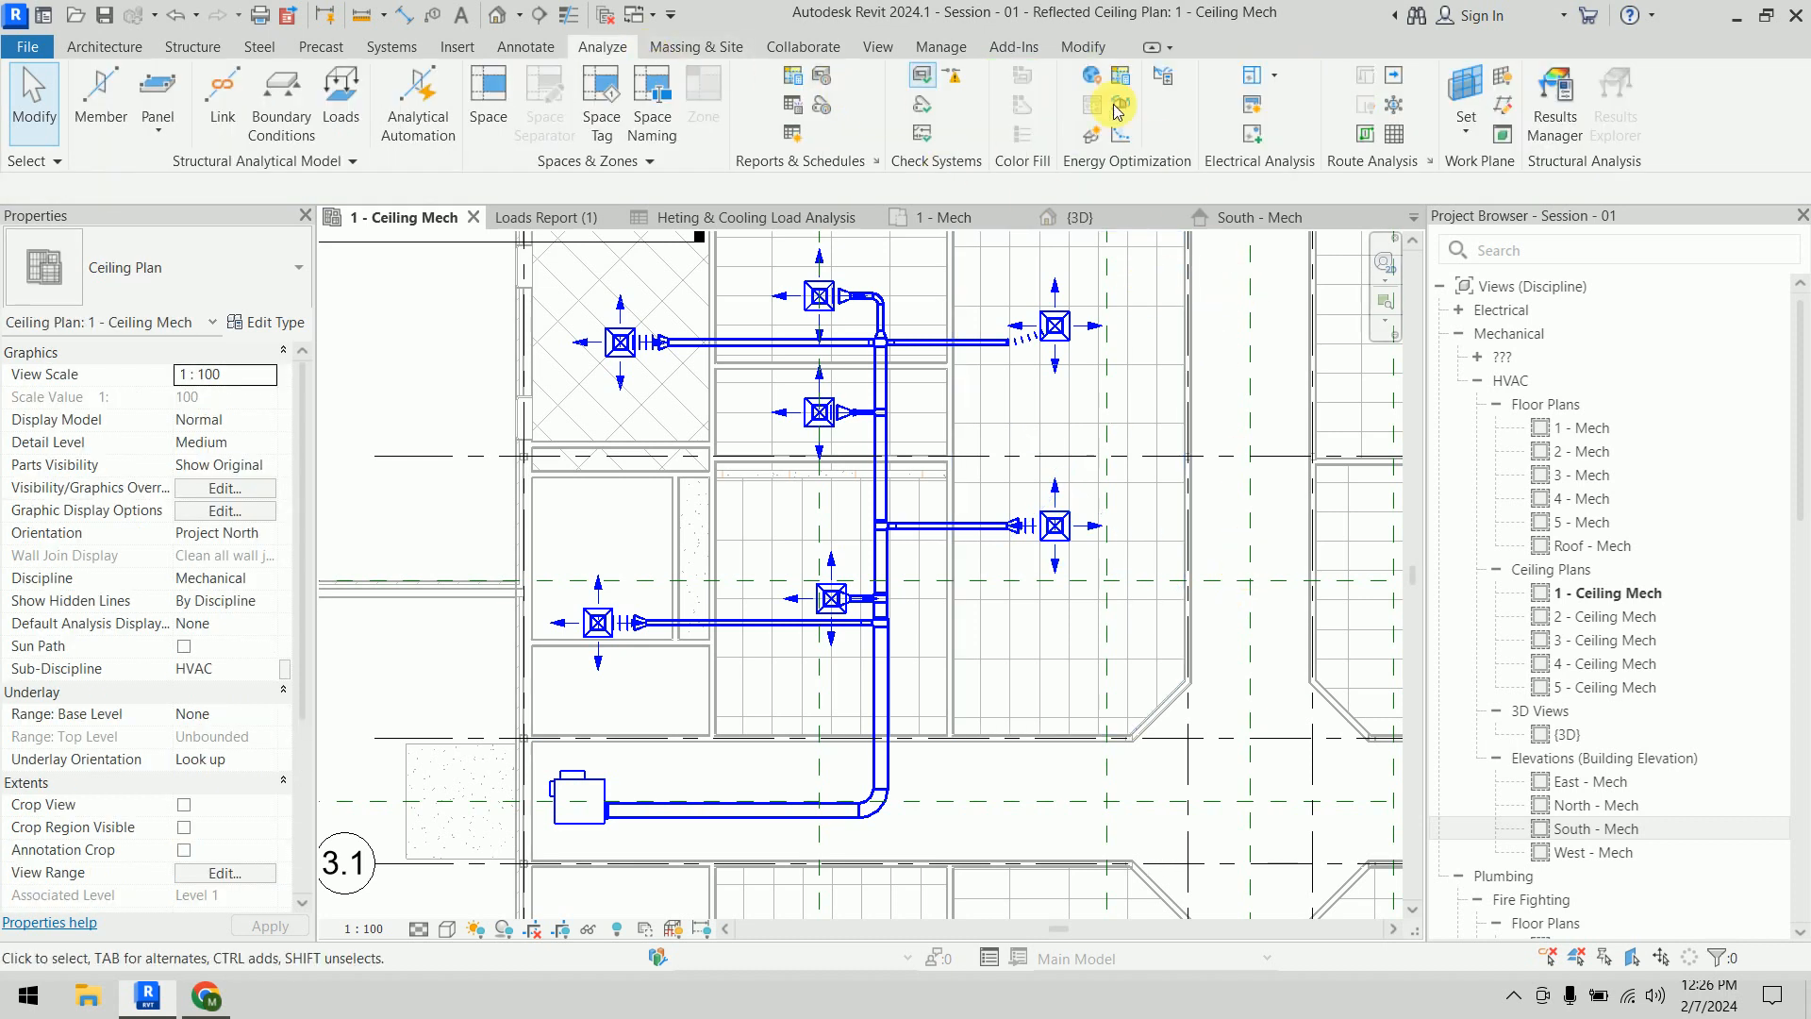
{"action": "left_click", "coordinate": [525, 48]}
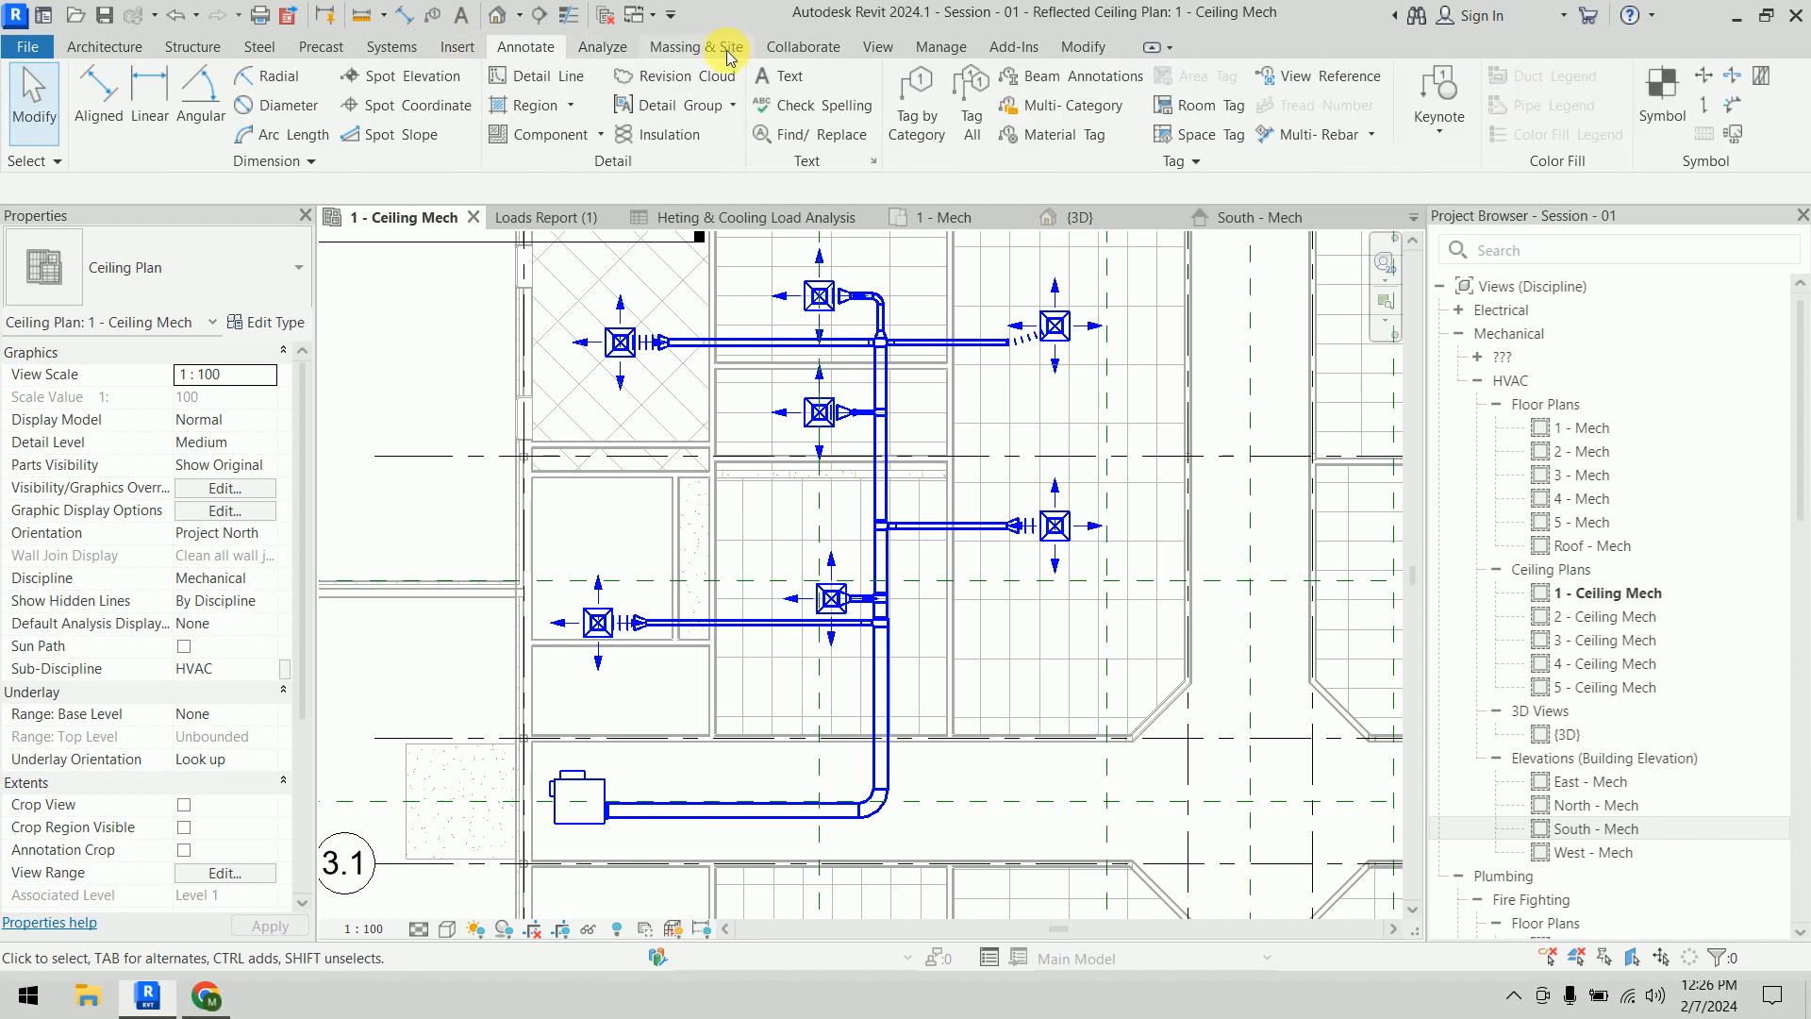
{"action": "left_click", "coordinate": [600, 47]}
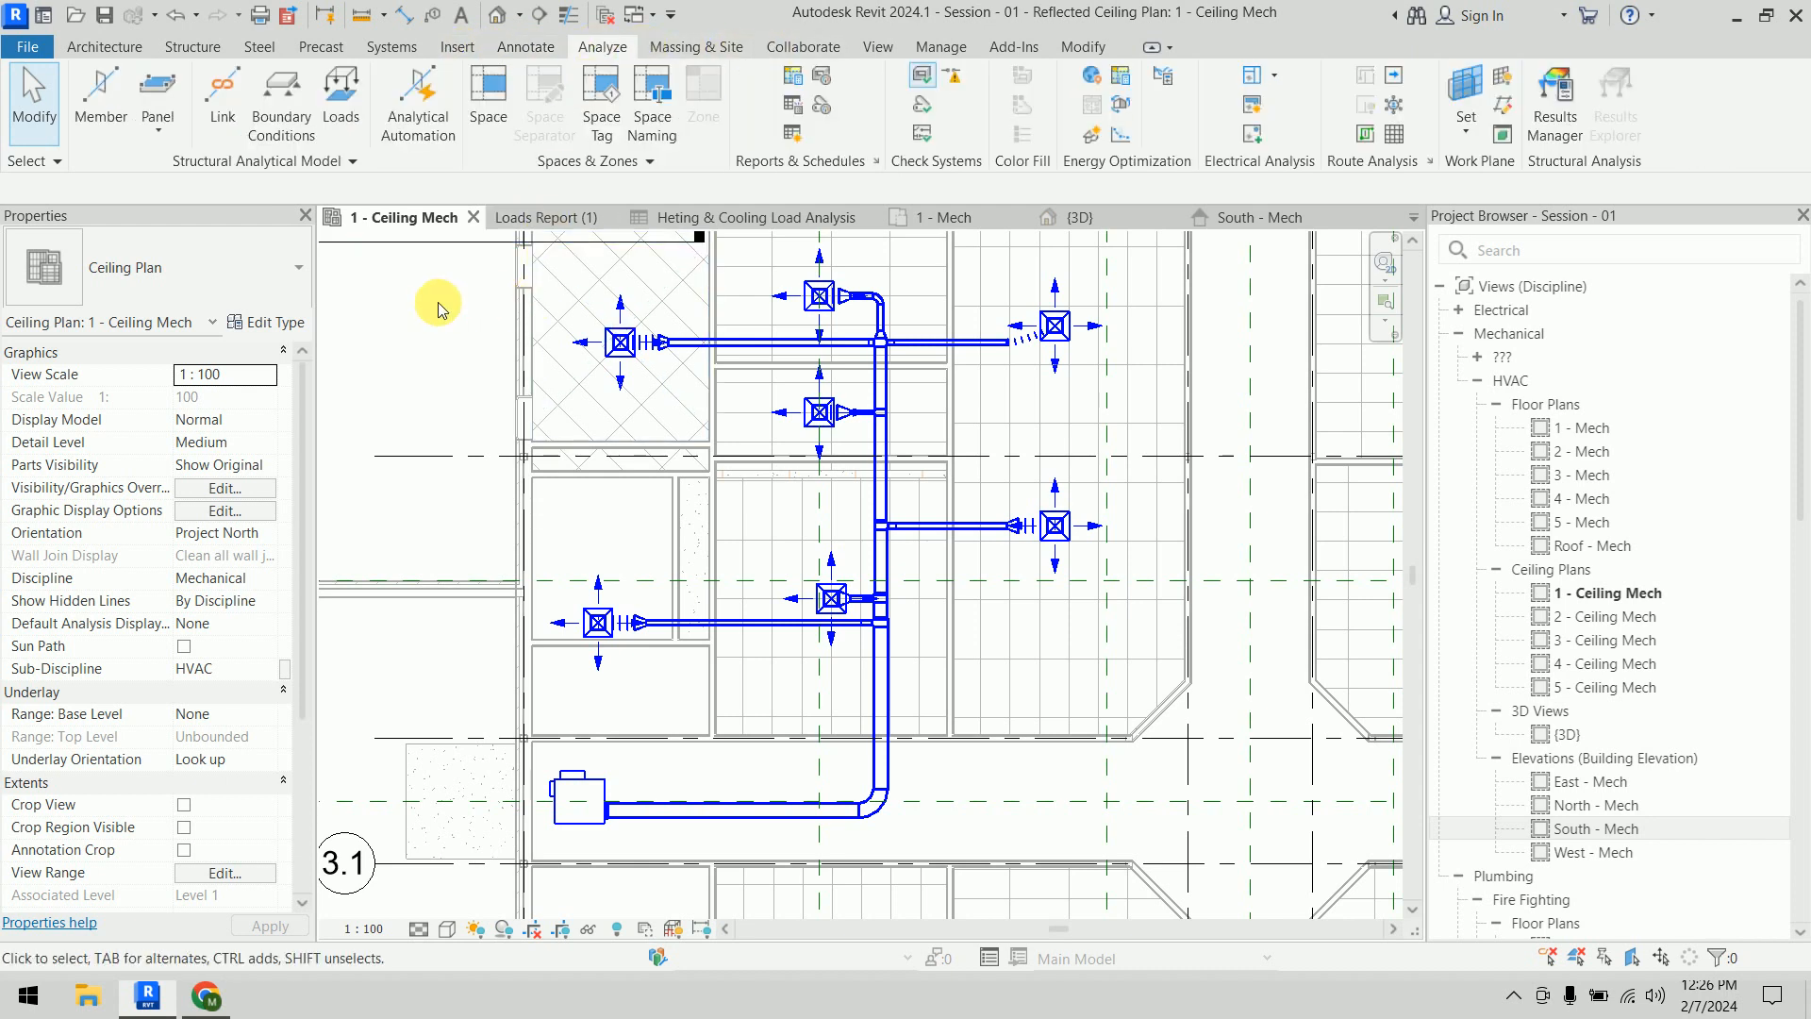
Run the System Inspector from the upper branch duct and examine the flow and pressure along the main duct to the VAV unit
{"action": "left_click", "coordinate": [788, 344]}
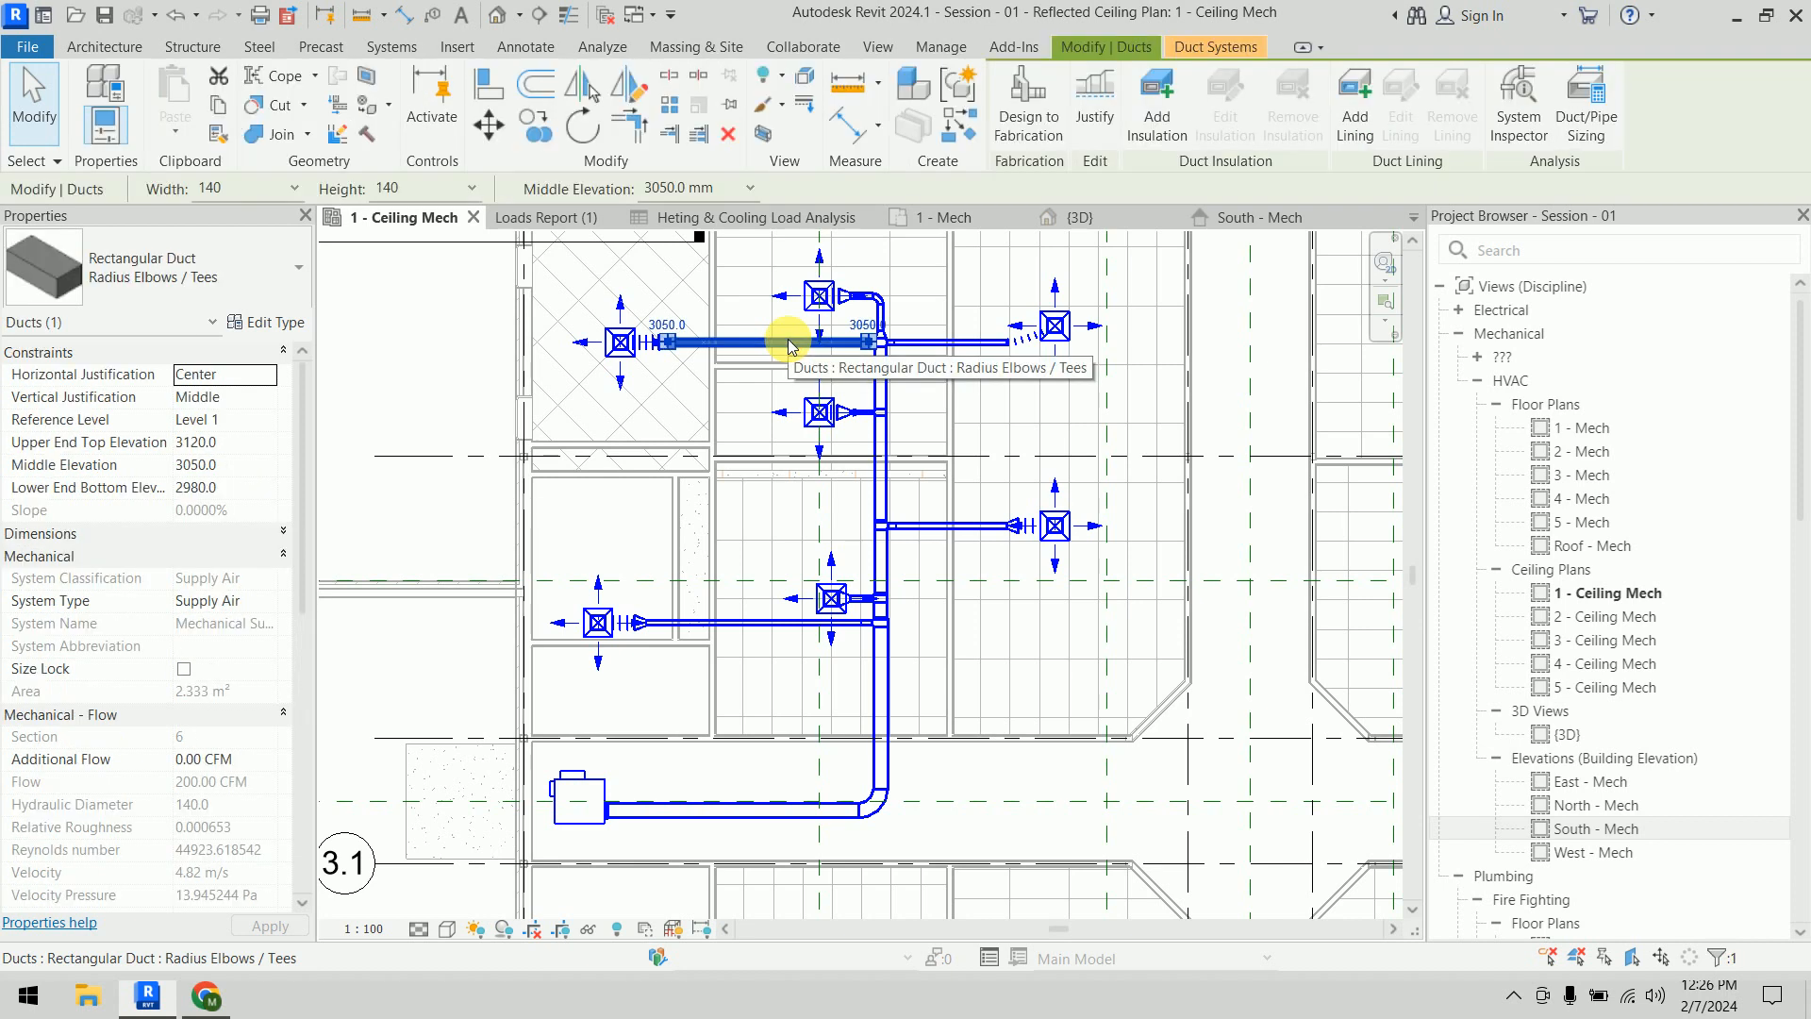
{"action": "left_click", "coordinate": [1518, 135]}
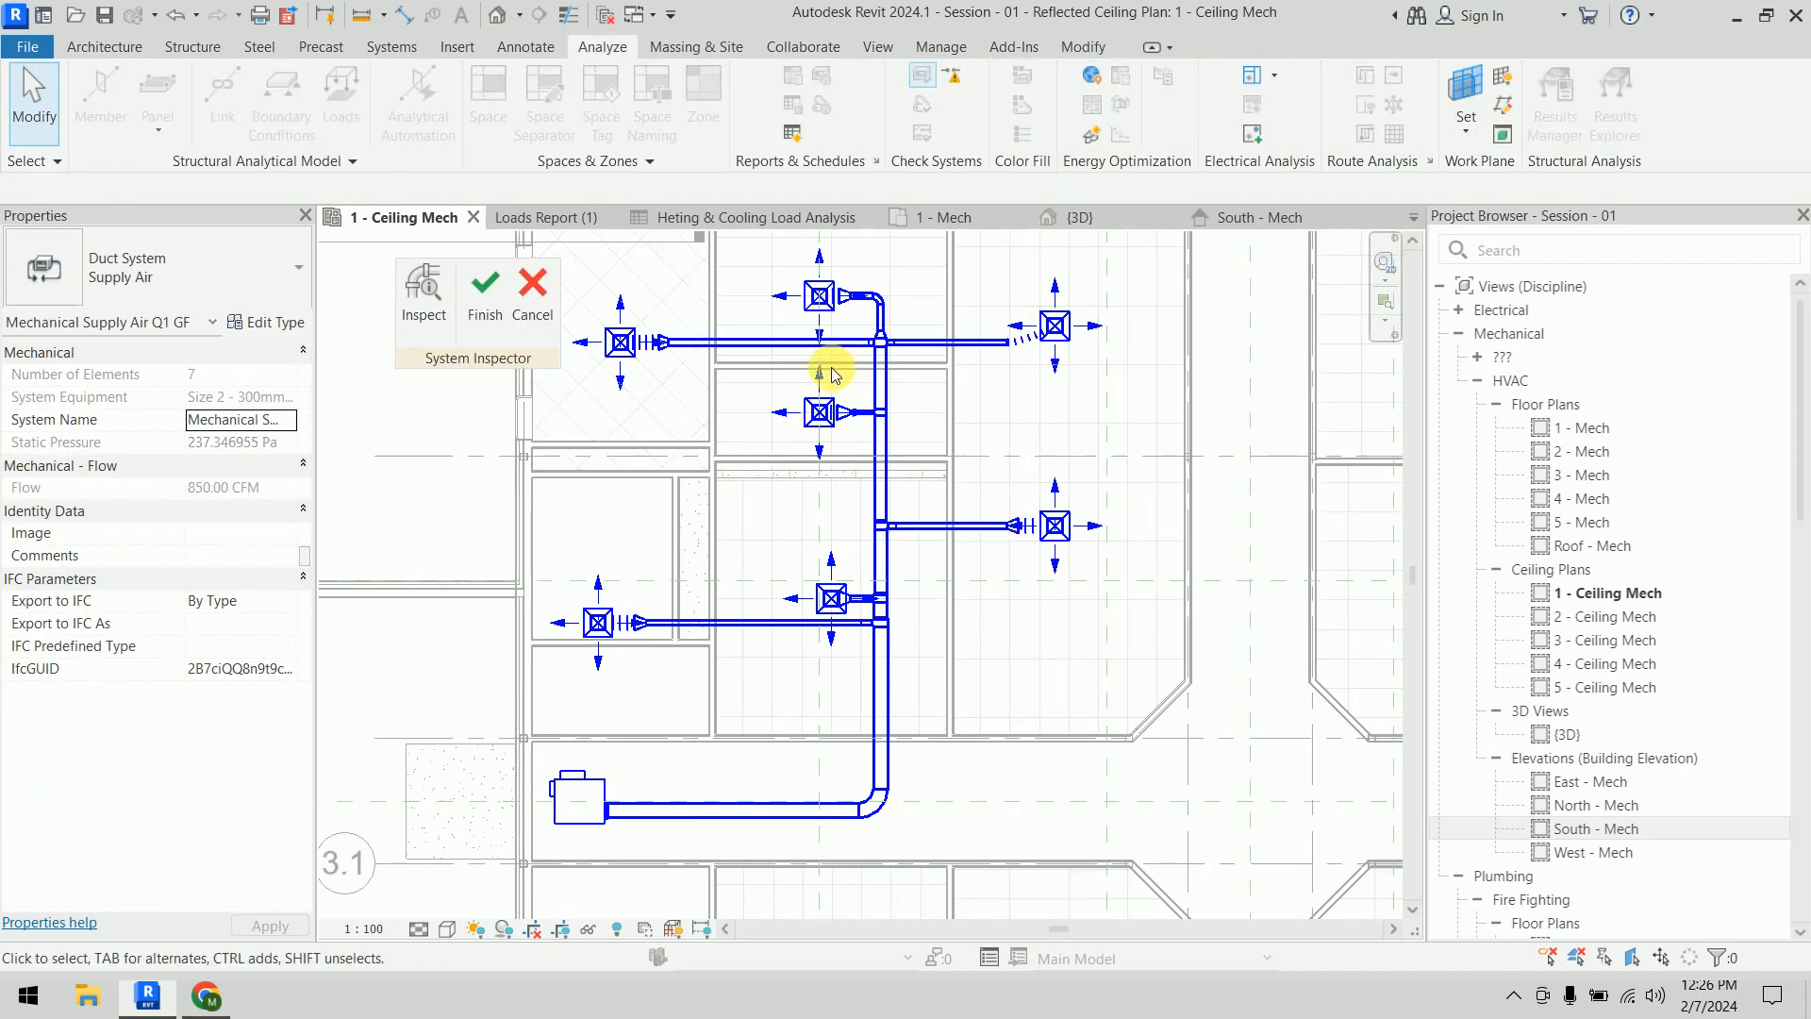
{"action": "left_click", "coordinate": [424, 300]}
{"action": "scroll", "coordinate": [754, 359], "scroll_direction": "up", "scroll_amount": 4}
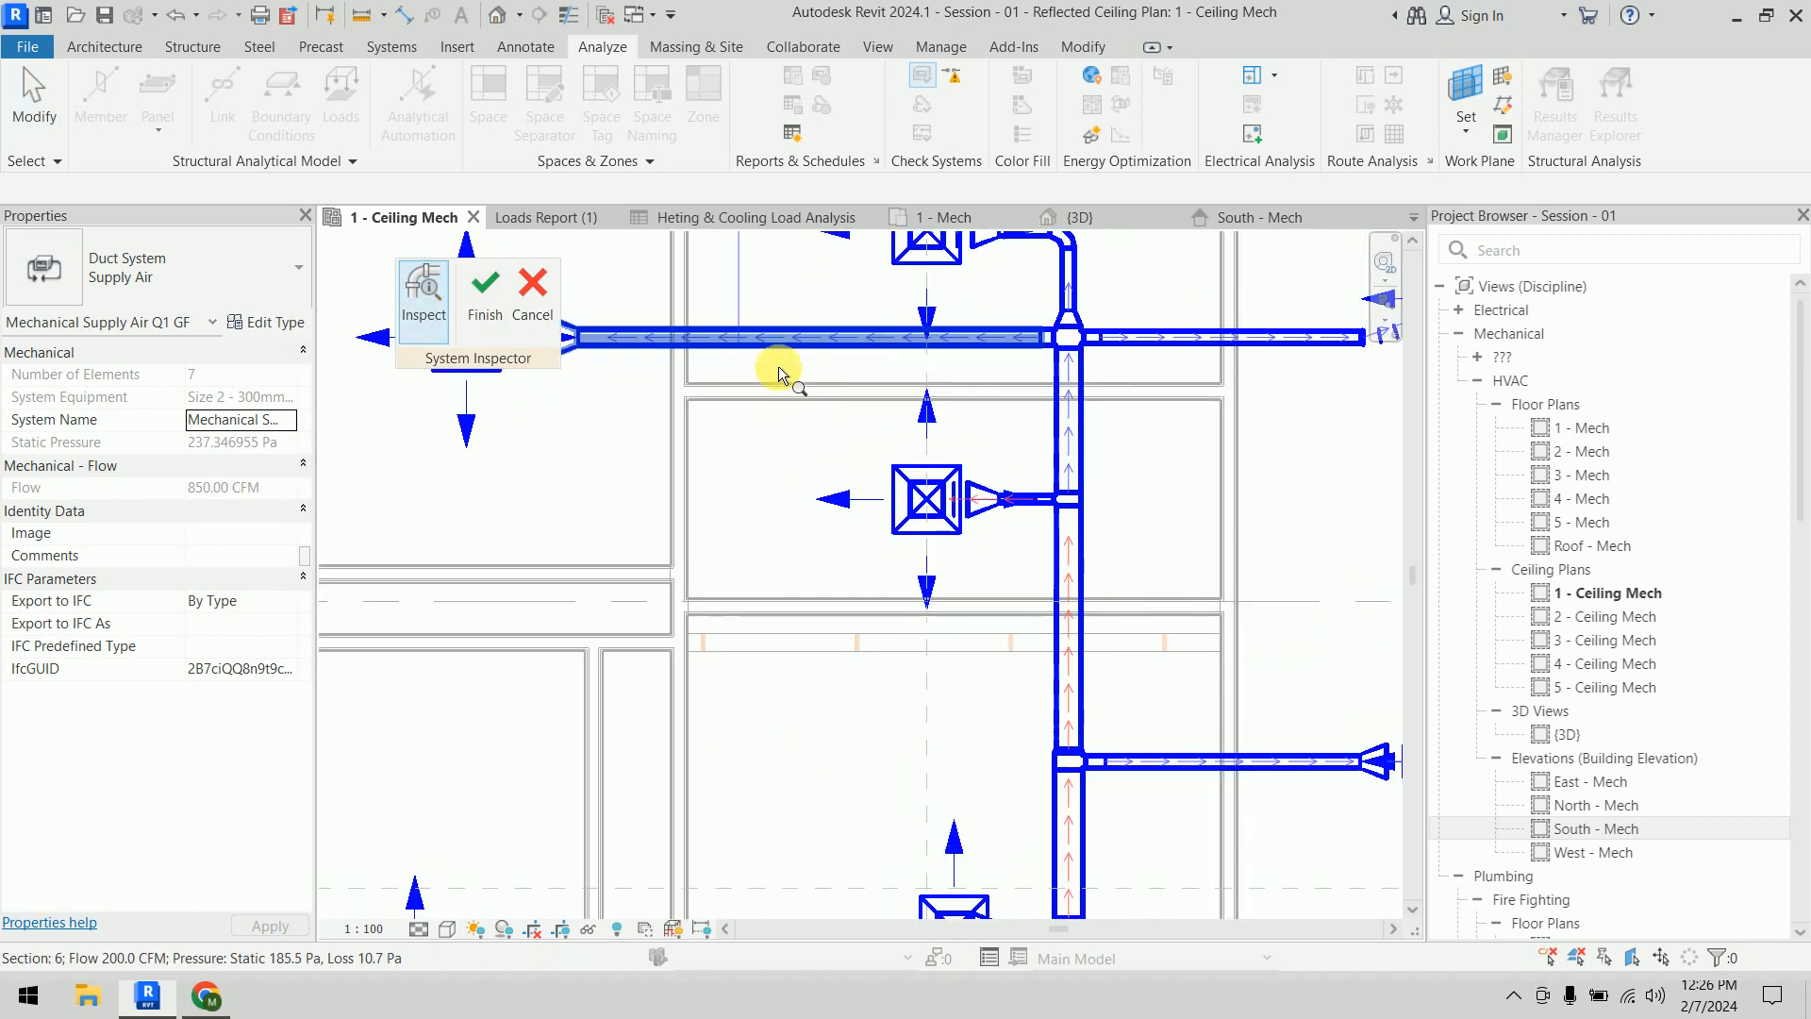
{"action": "middle_click_drag", "start_coordinate": [798, 437], "coordinate": [828, 594]}
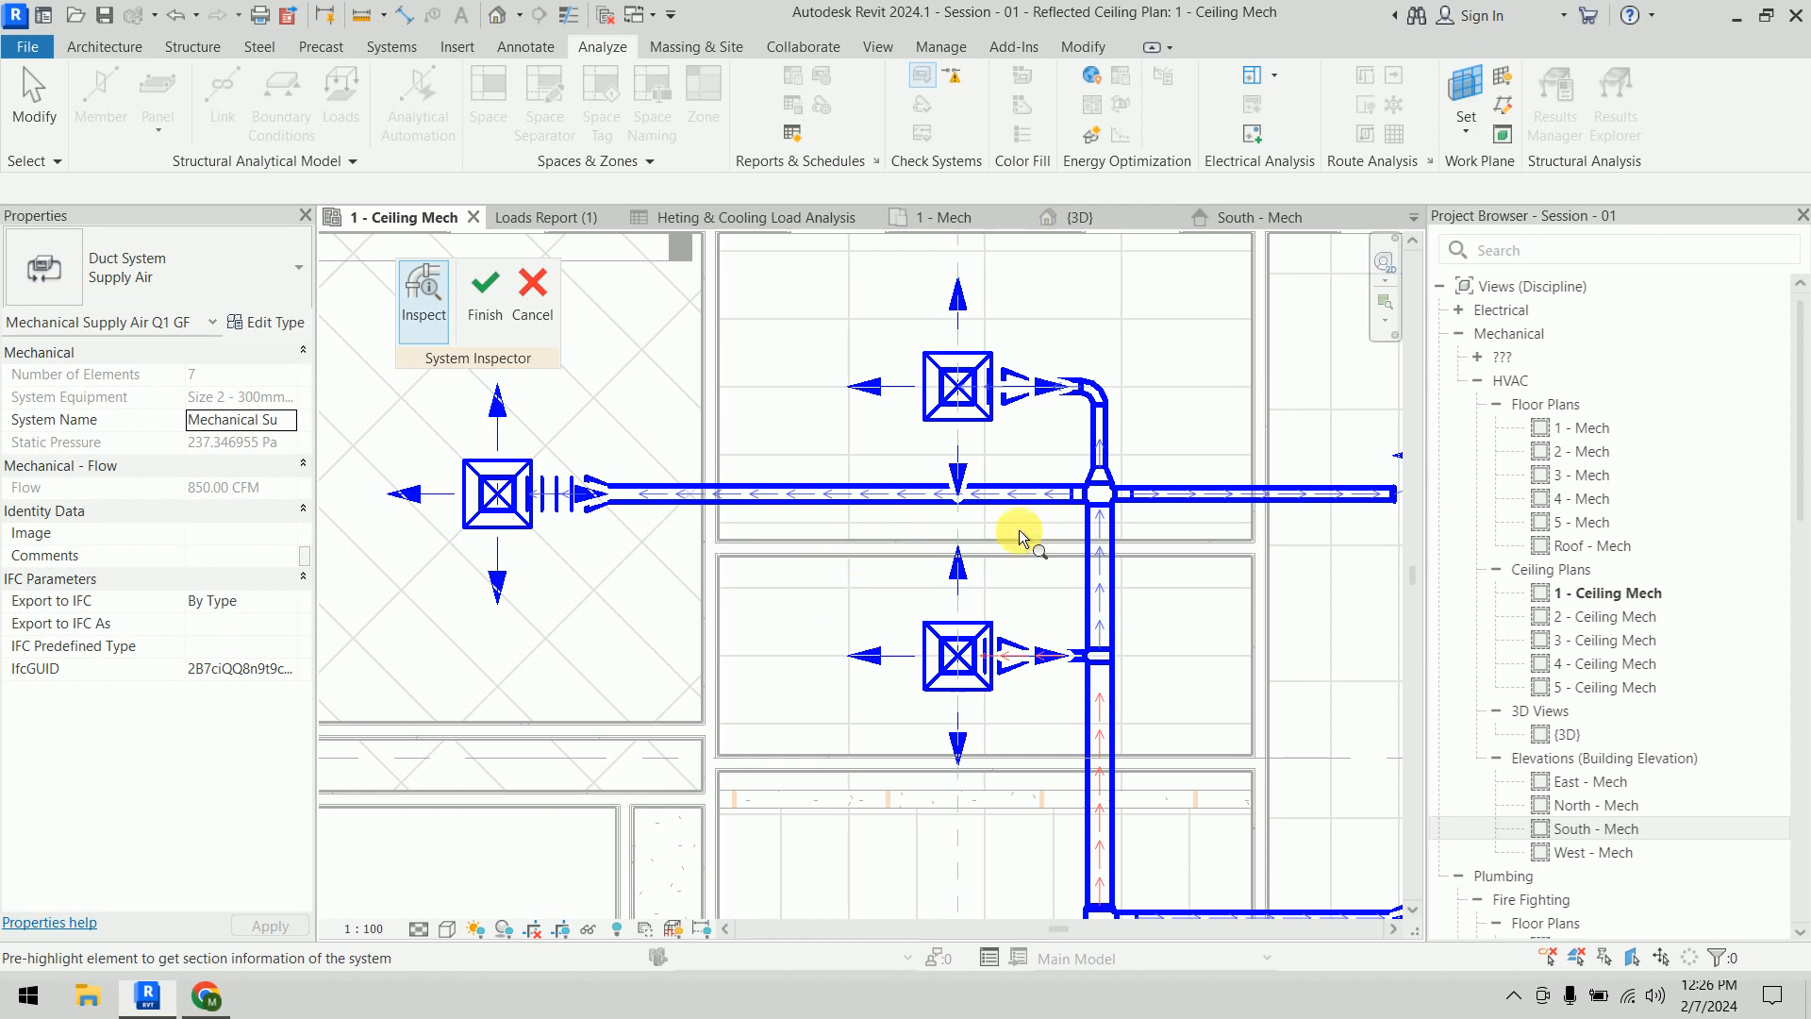
{"action": "middle_click_drag", "start_coordinate": [1151, 754], "coordinate": [1101, 364]}
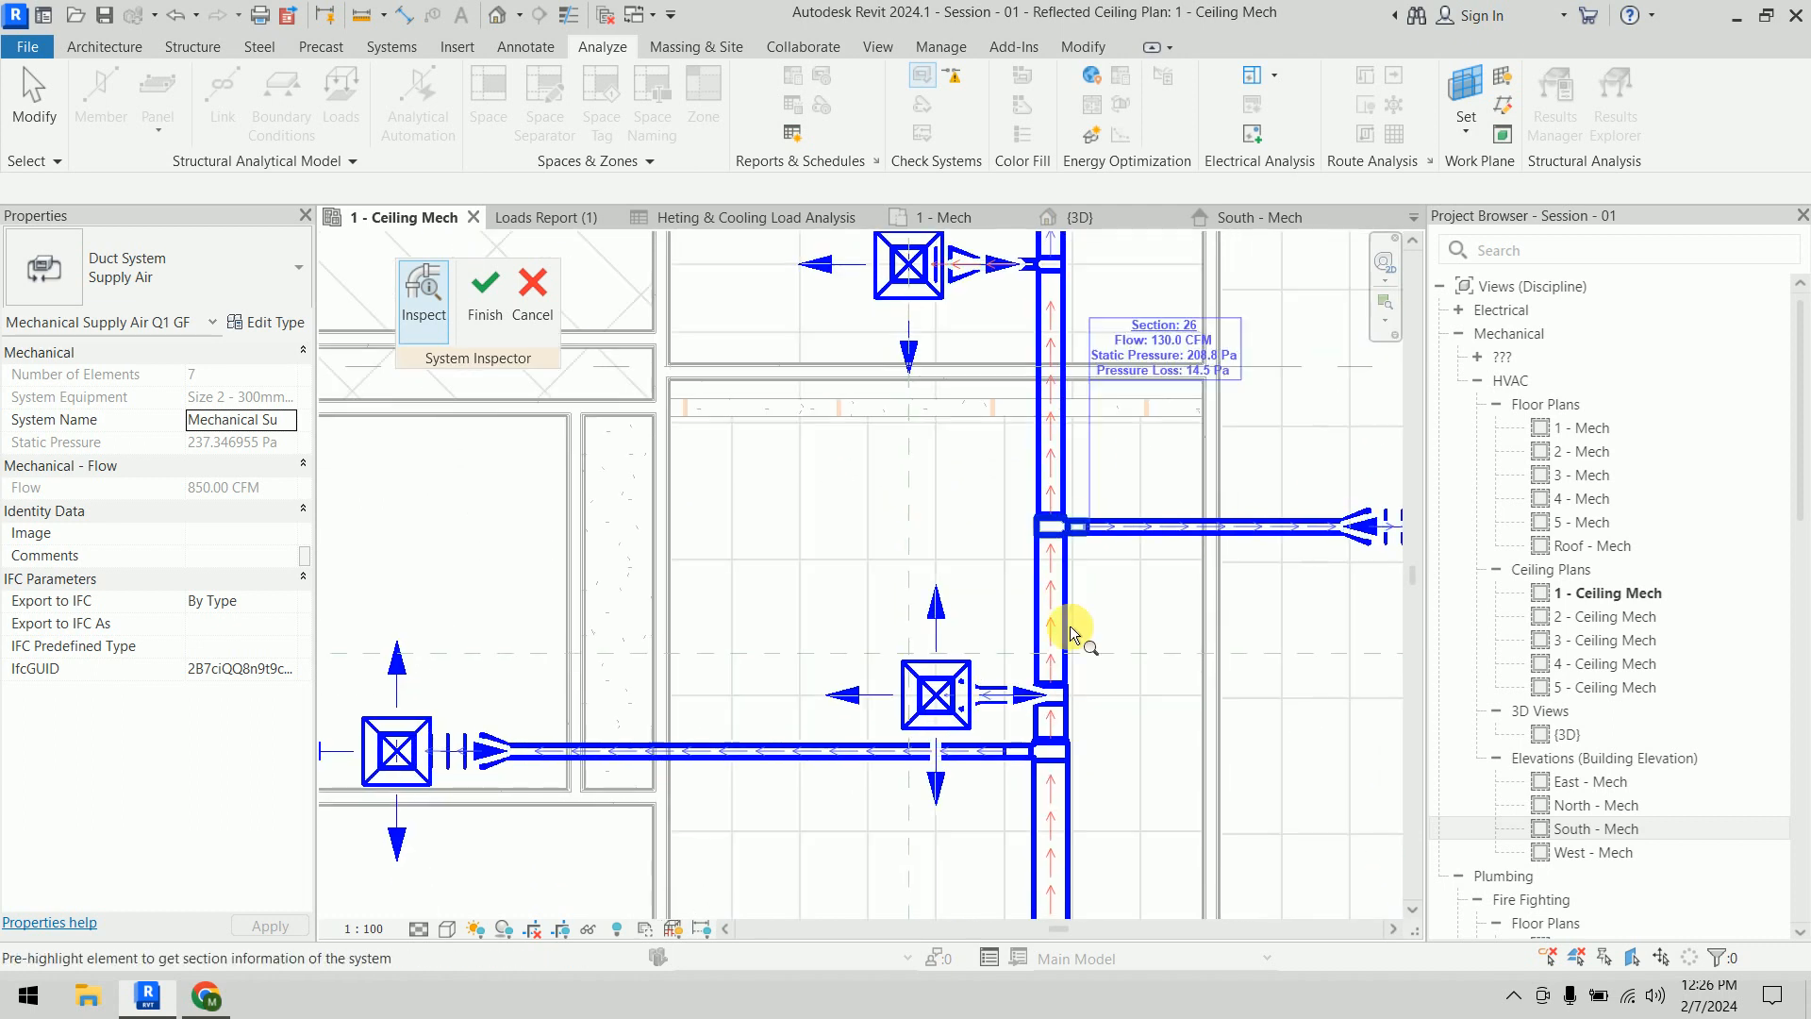
{"action": "middle_click_drag", "start_coordinate": [1093, 825], "coordinate": [1119, 590]}
{"action": "middle_click_drag", "start_coordinate": [987, 780], "coordinate": [1123, 861]}
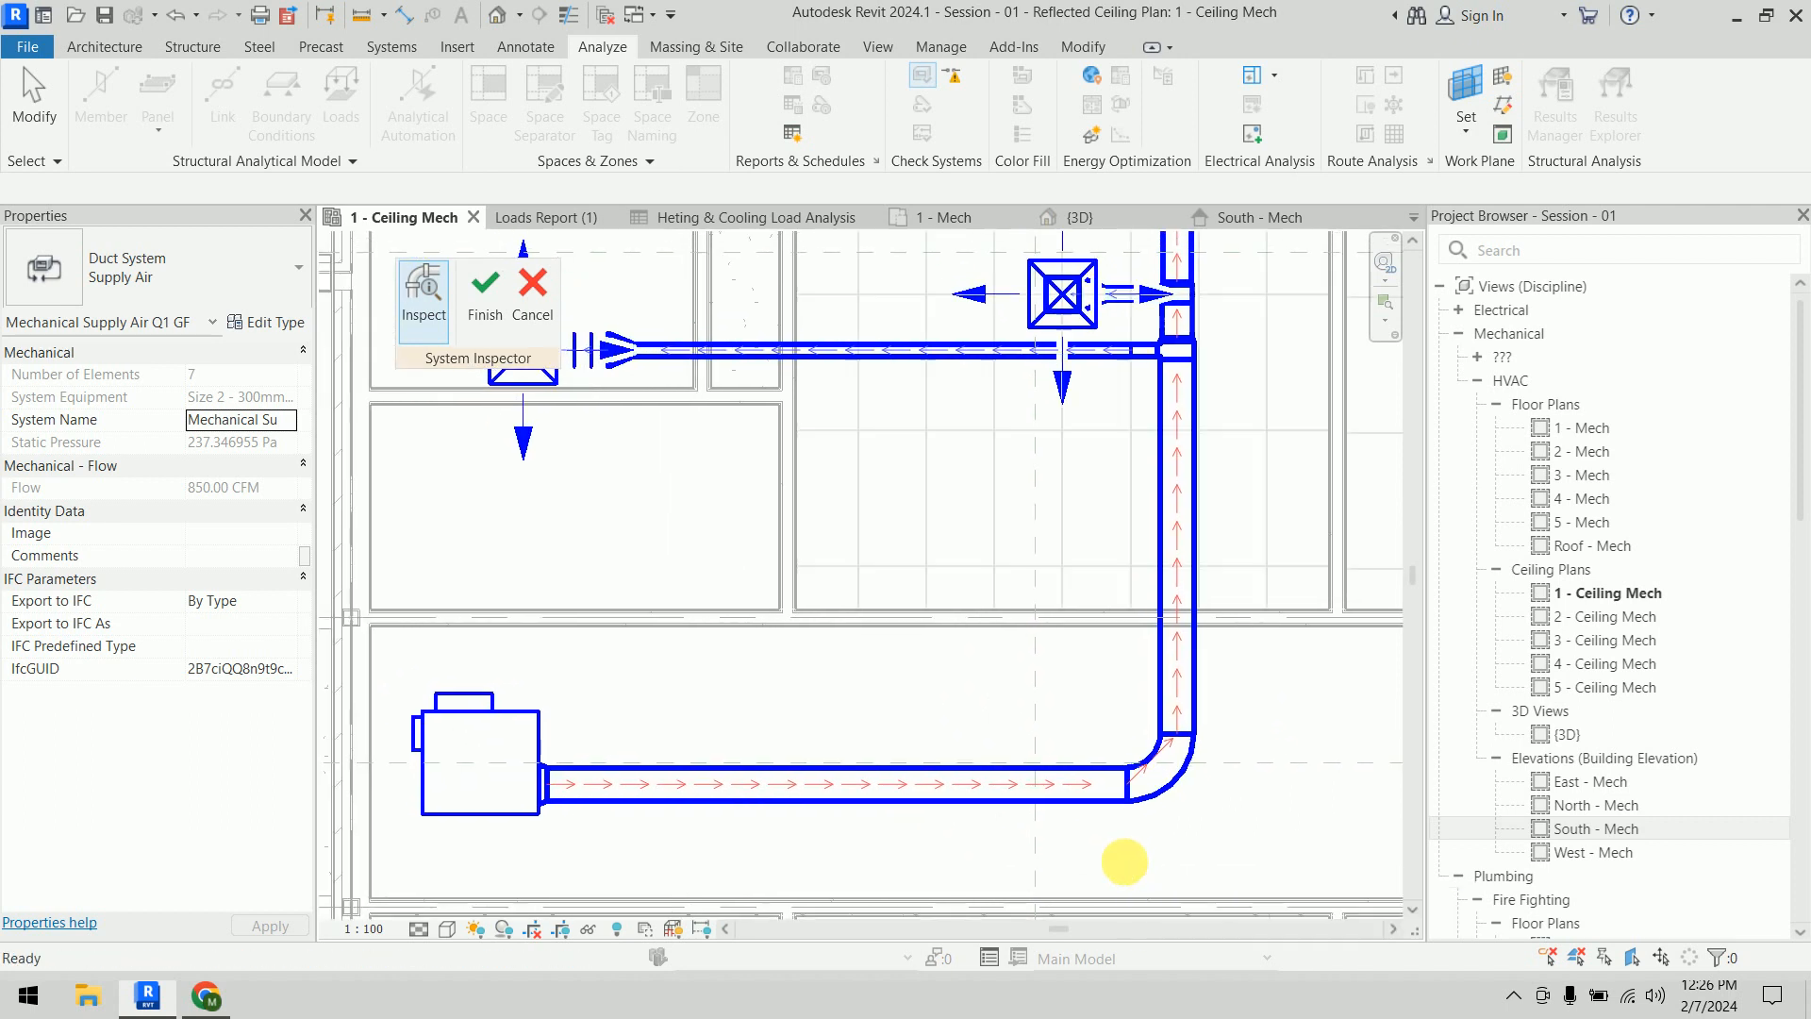
{"action": "mouse_move", "coordinate": [774, 798]}
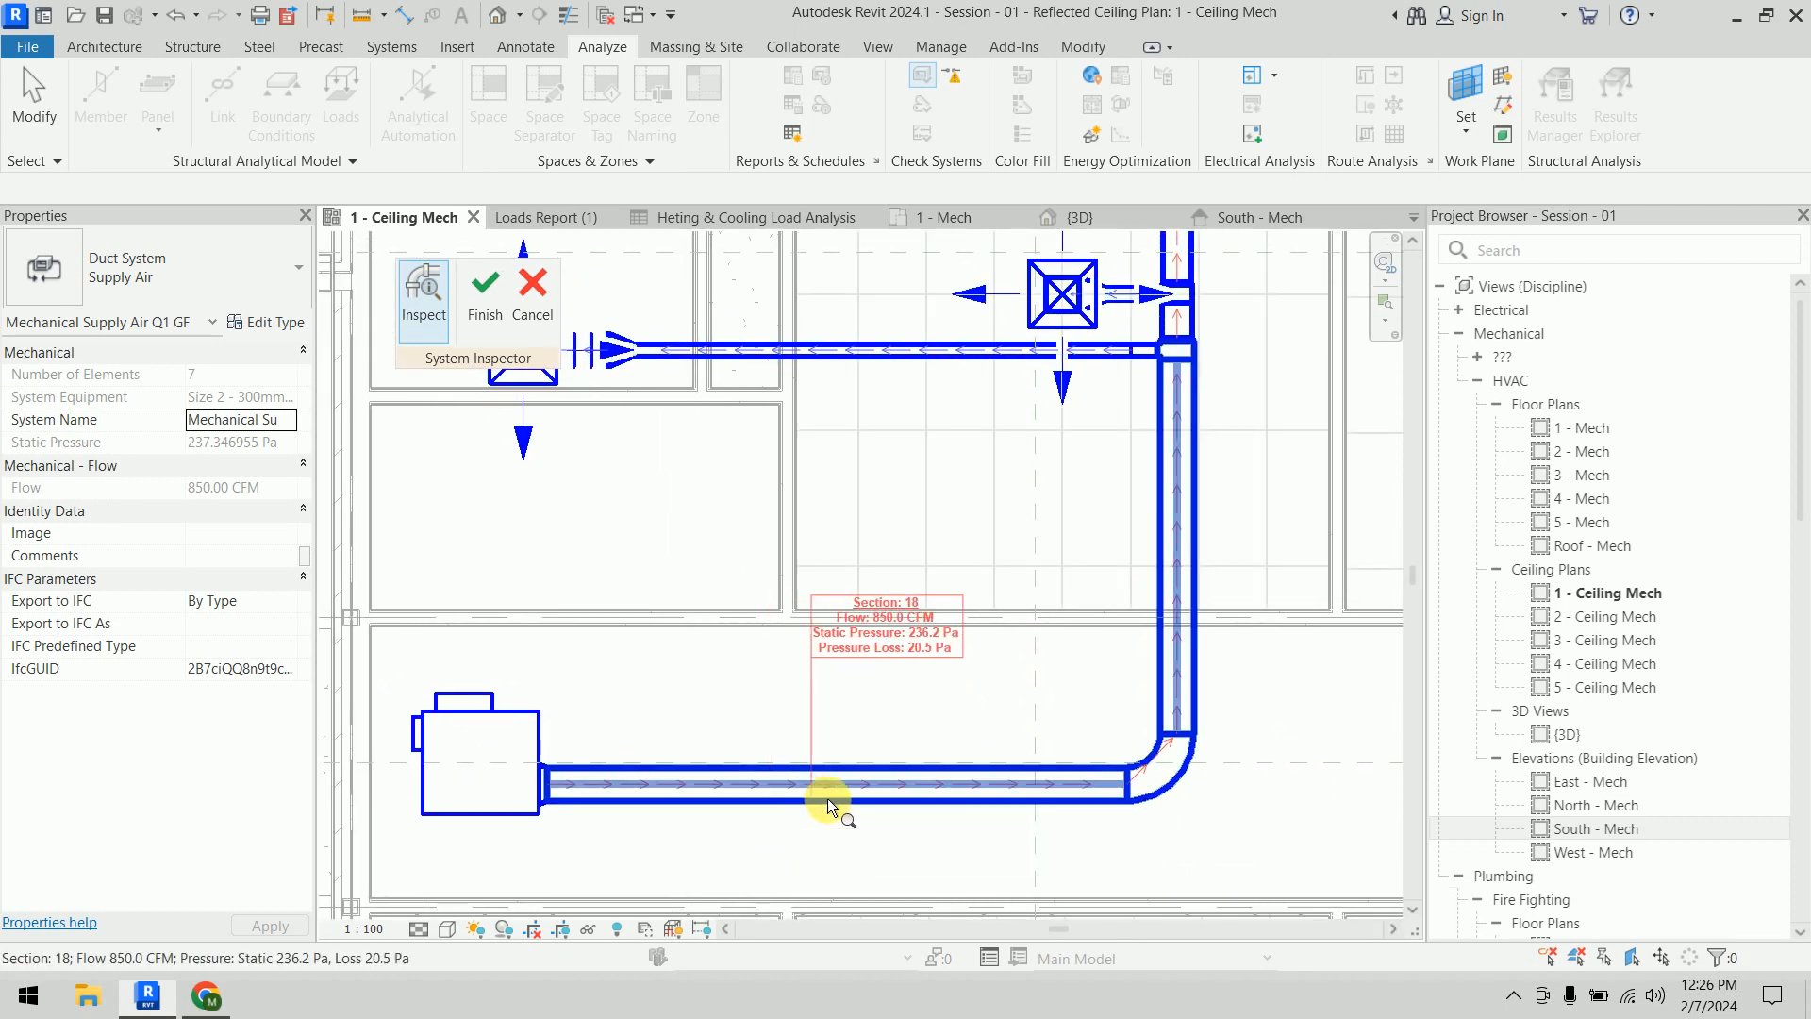
Examine the airflow direction through the branch ducts to the diffusers and finish the system inspection
{"action": "middle_click_drag", "start_coordinate": [1293, 655], "coordinate": [1205, 915]}
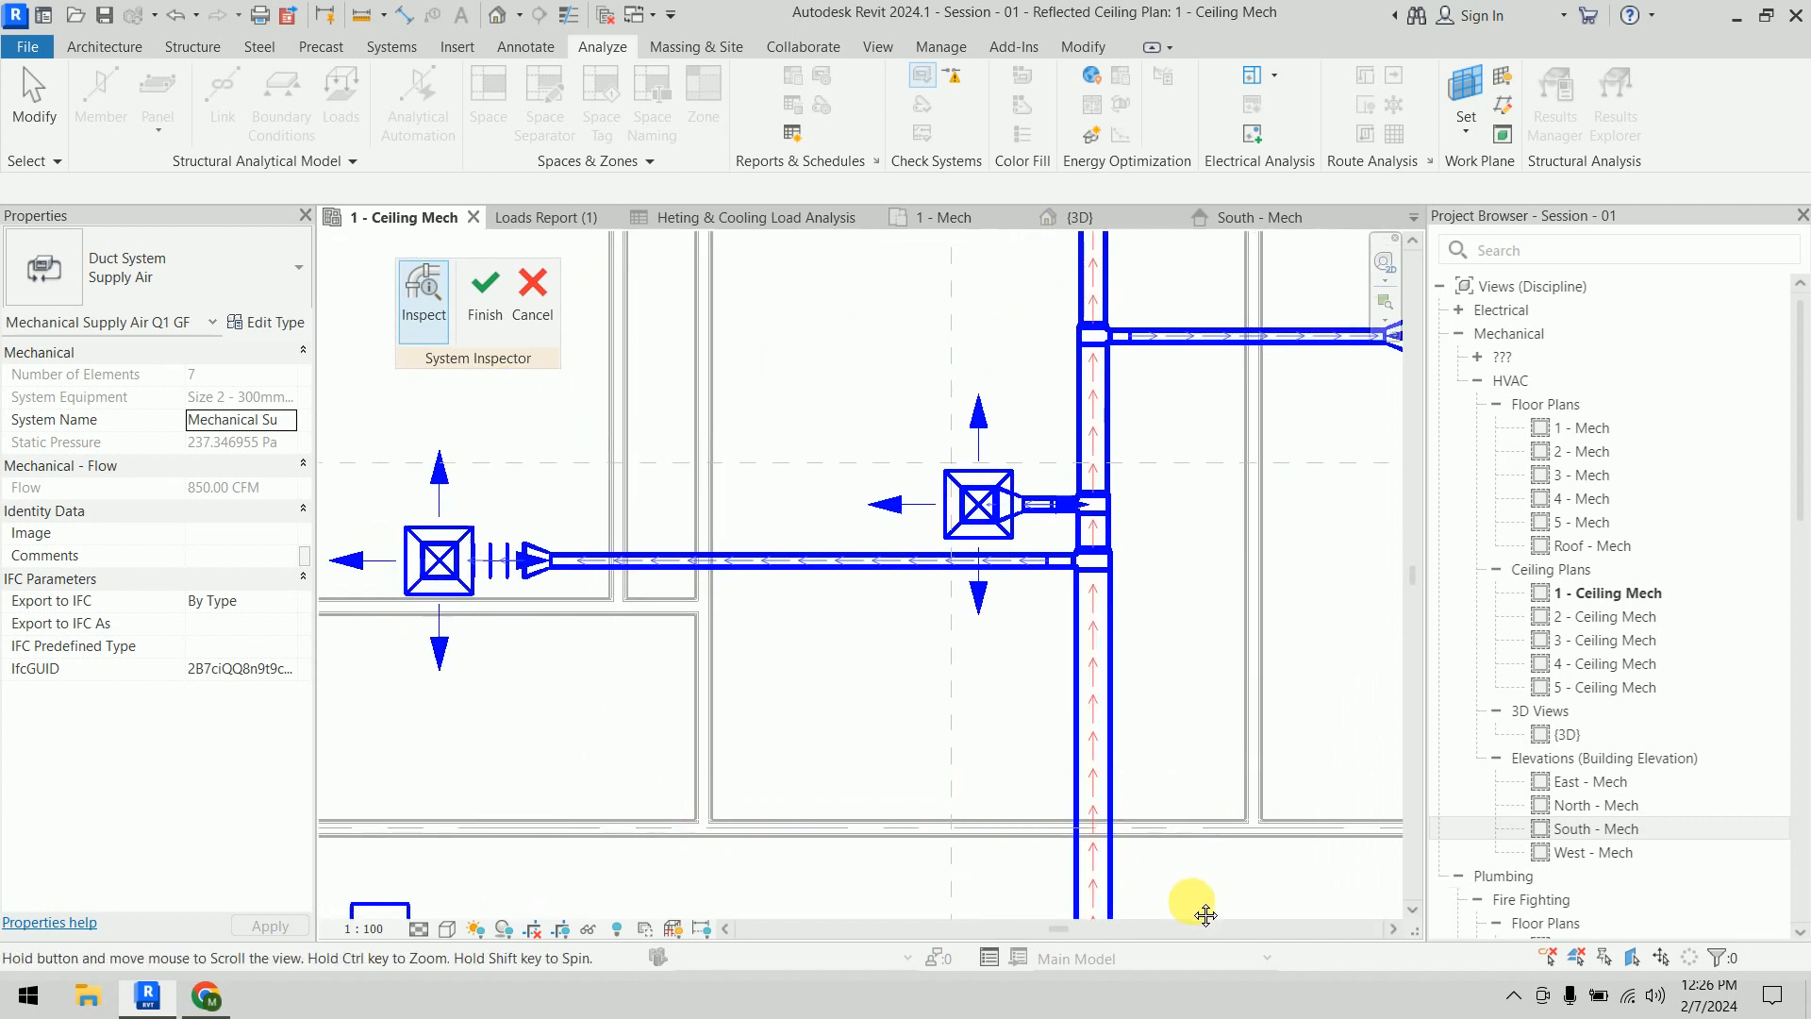
{"action": "scroll", "coordinate": [982, 796], "scroll_direction": "down", "scroll_amount": 2}
{"action": "scroll", "coordinate": [1050, 742], "scroll_direction": "up", "scroll_amount": 4}
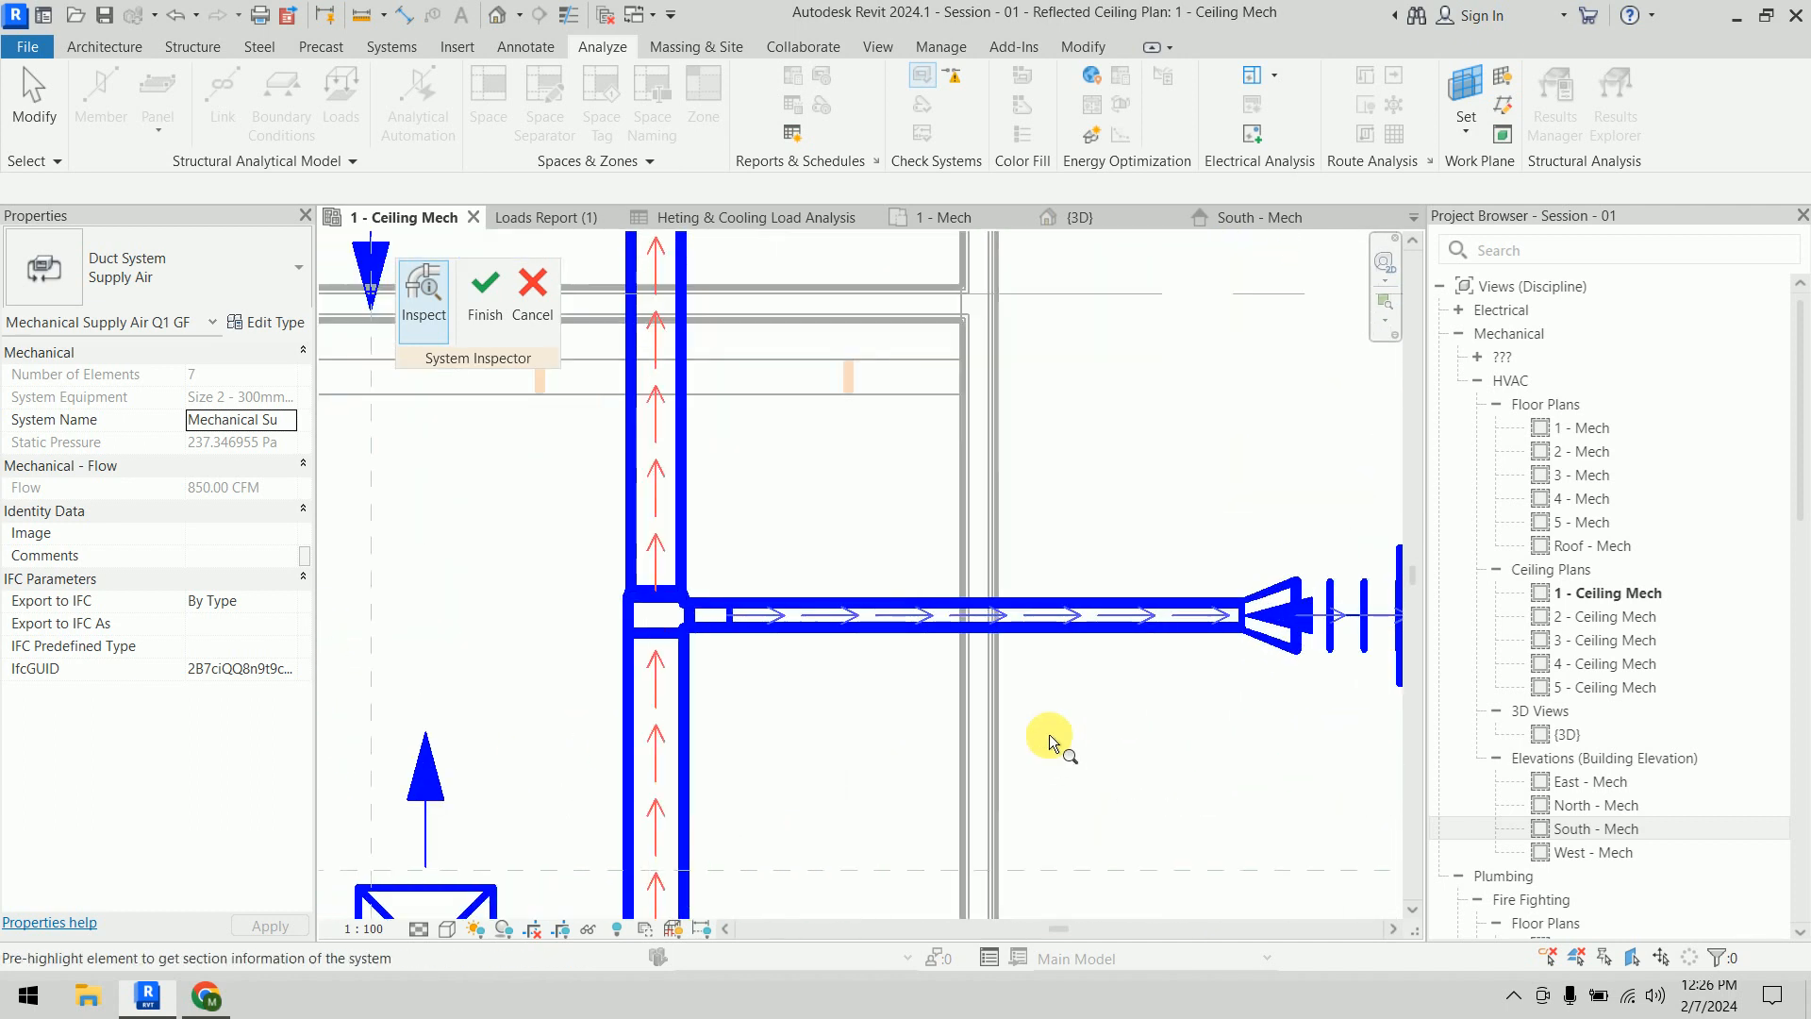
{"action": "scroll", "coordinate": [1160, 735], "scroll_direction": "down", "scroll_amount": 2}
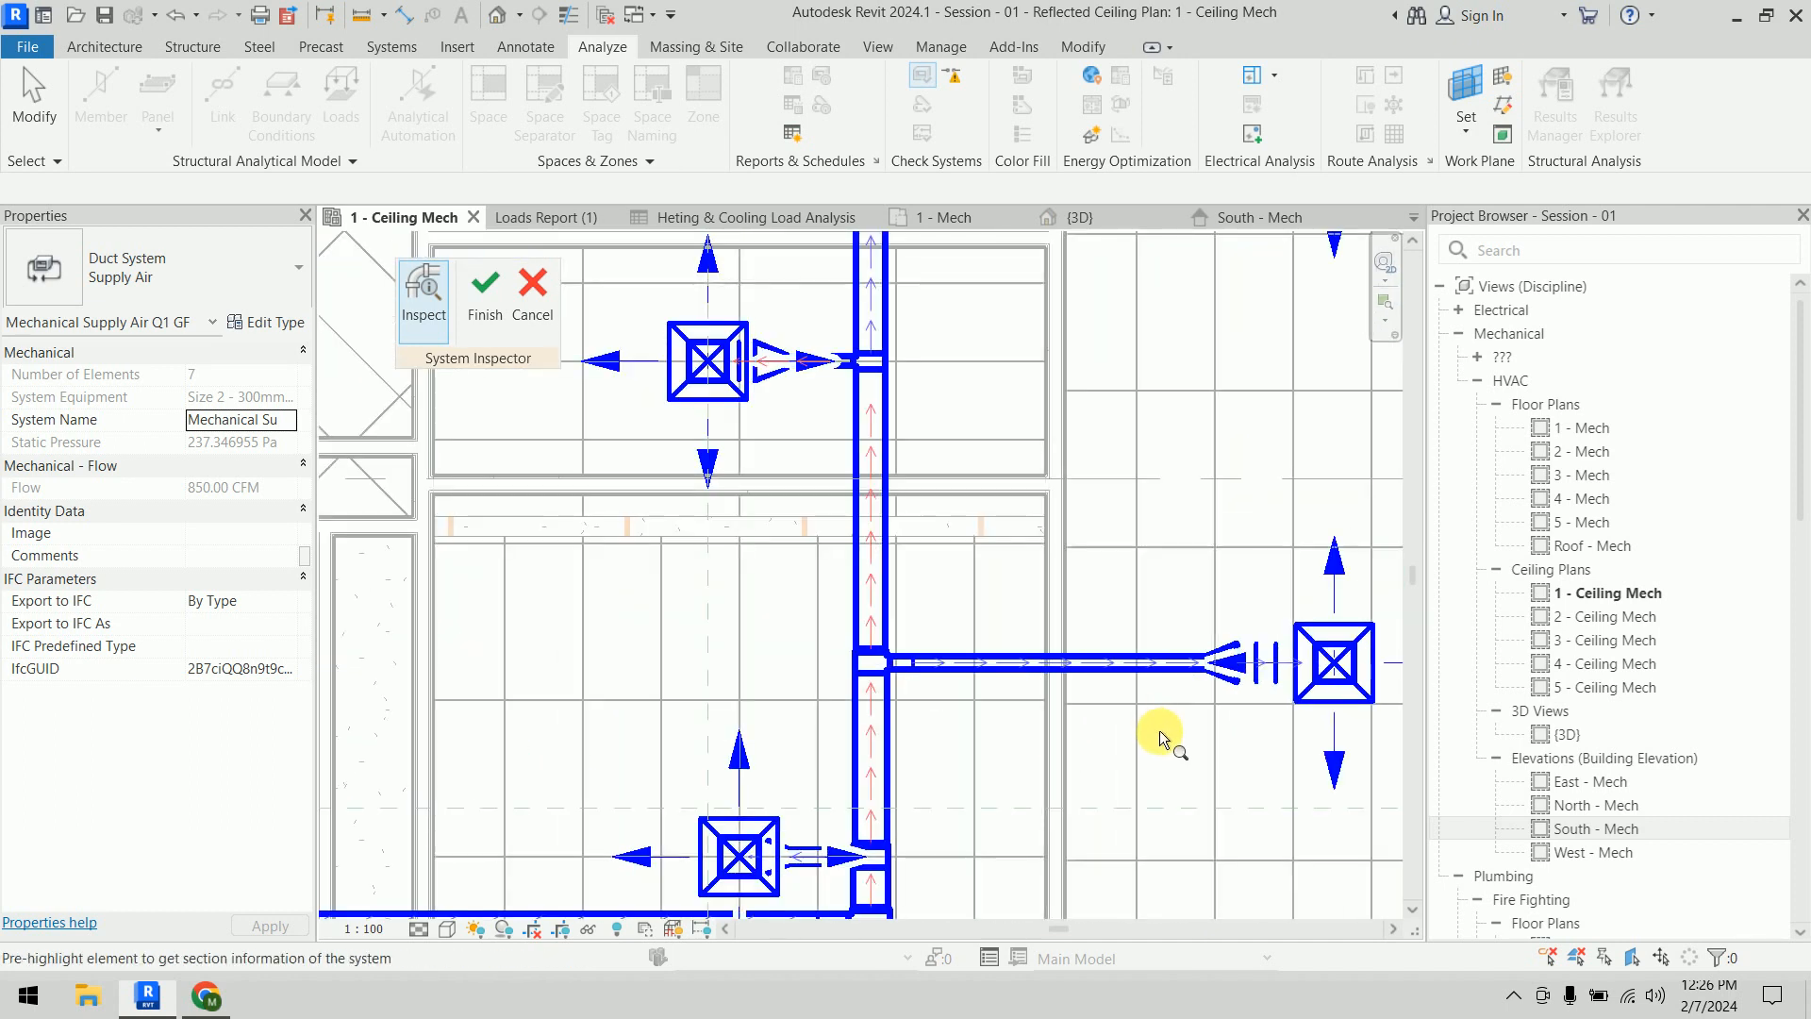
{"action": "scroll", "coordinate": [1073, 601], "scroll_direction": "down", "scroll_amount": 3}
{"action": "middle_click_drag", "start_coordinate": [1078, 646], "coordinate": [1044, 364]}
{"action": "middle_click_drag", "start_coordinate": [1063, 452], "coordinate": [1059, 508]}
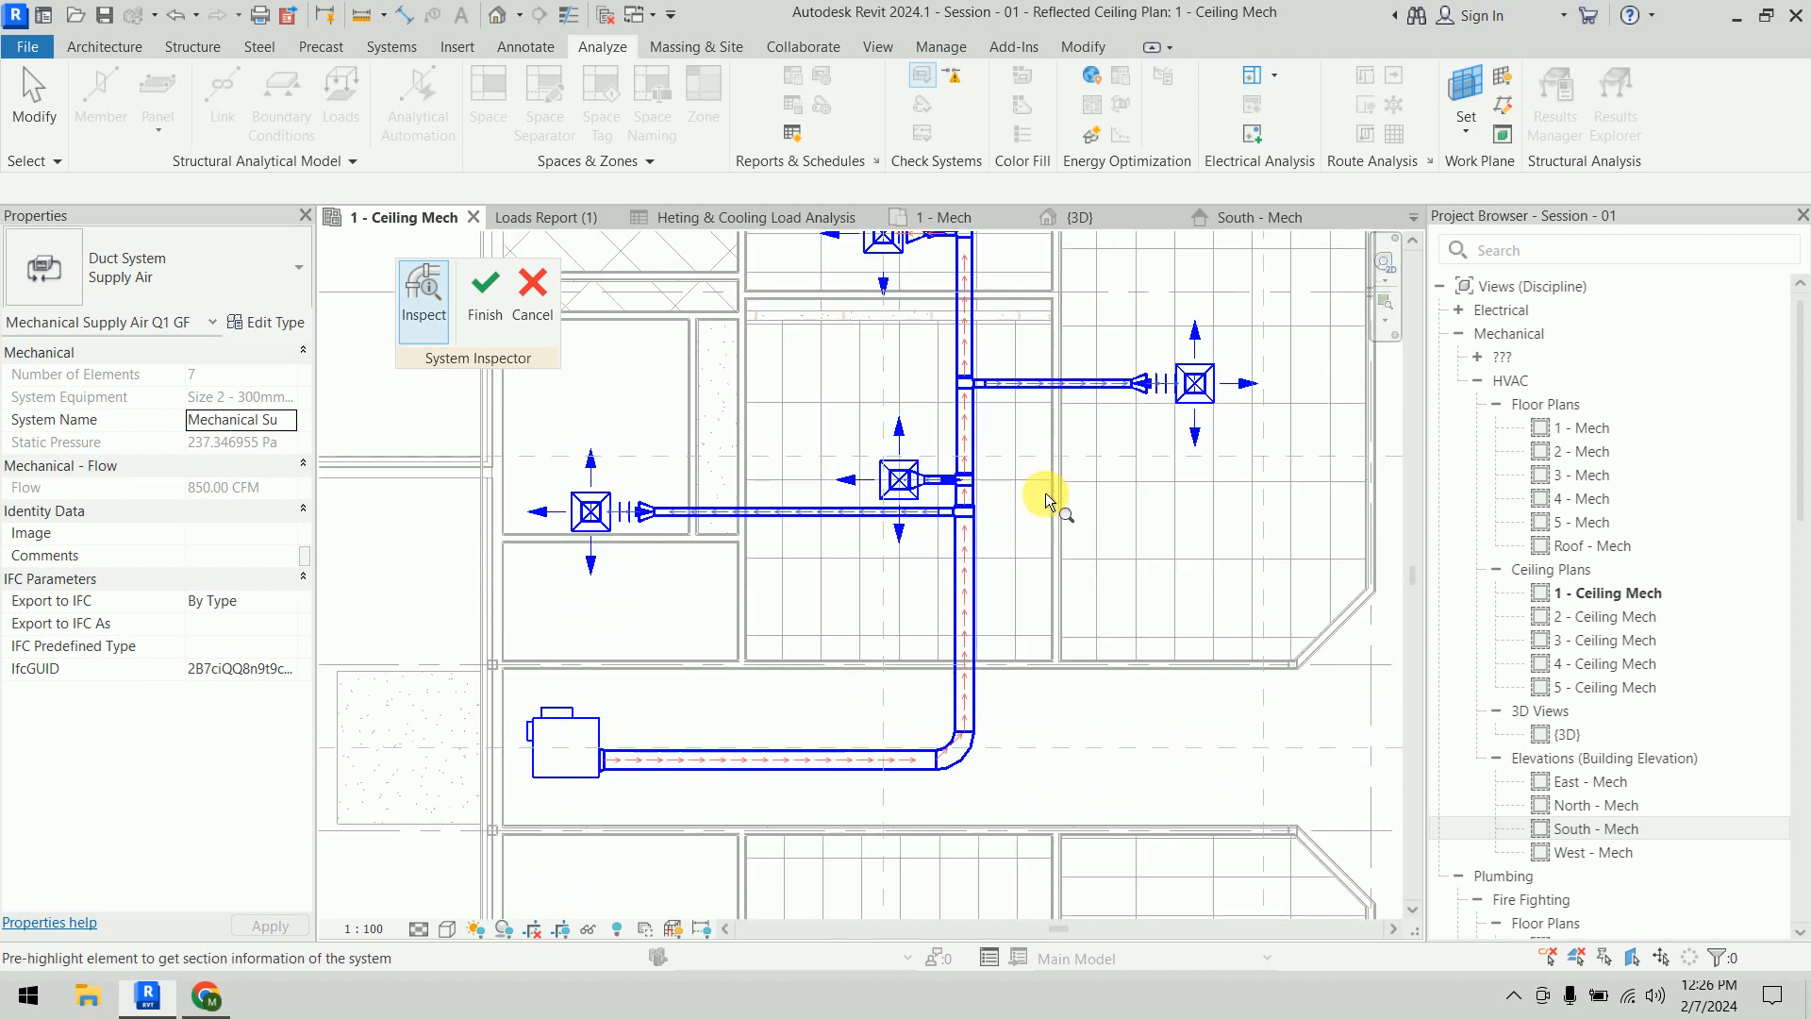
{"action": "left_click", "coordinate": [475, 290]}
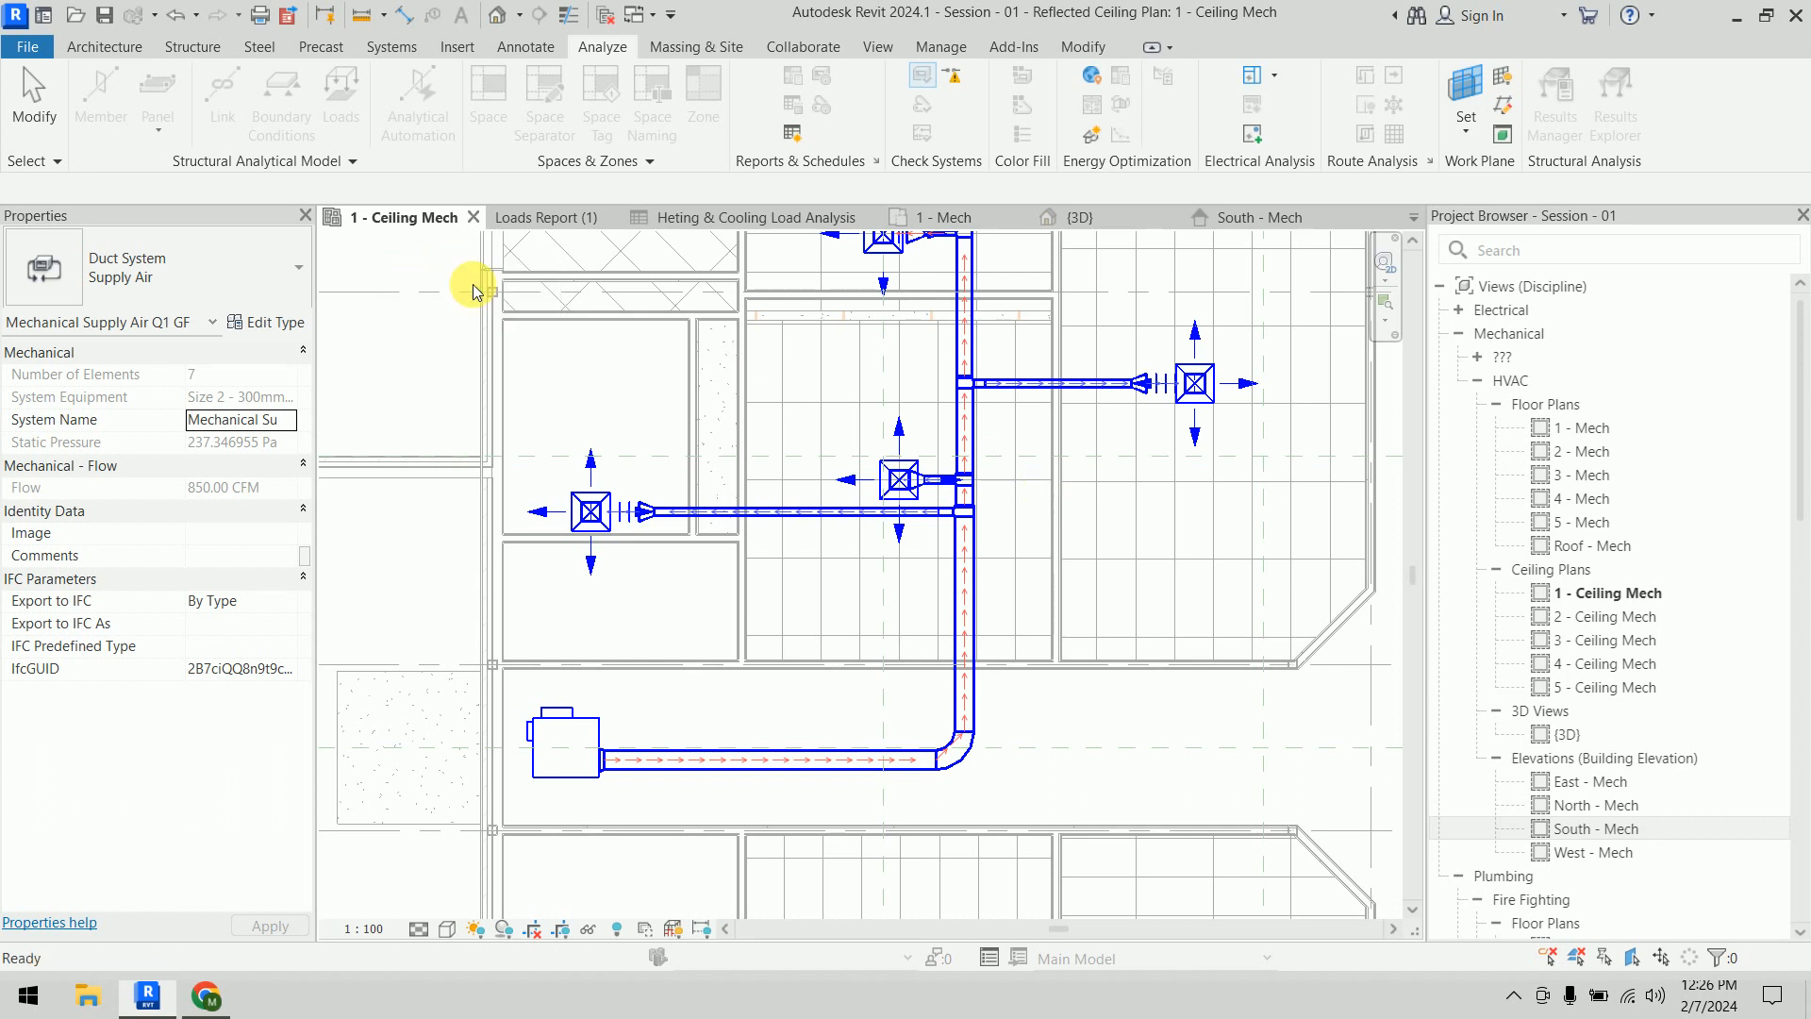
{"action": "scroll", "coordinate": [644, 459], "scroll_direction": "down", "scroll_amount": 2}
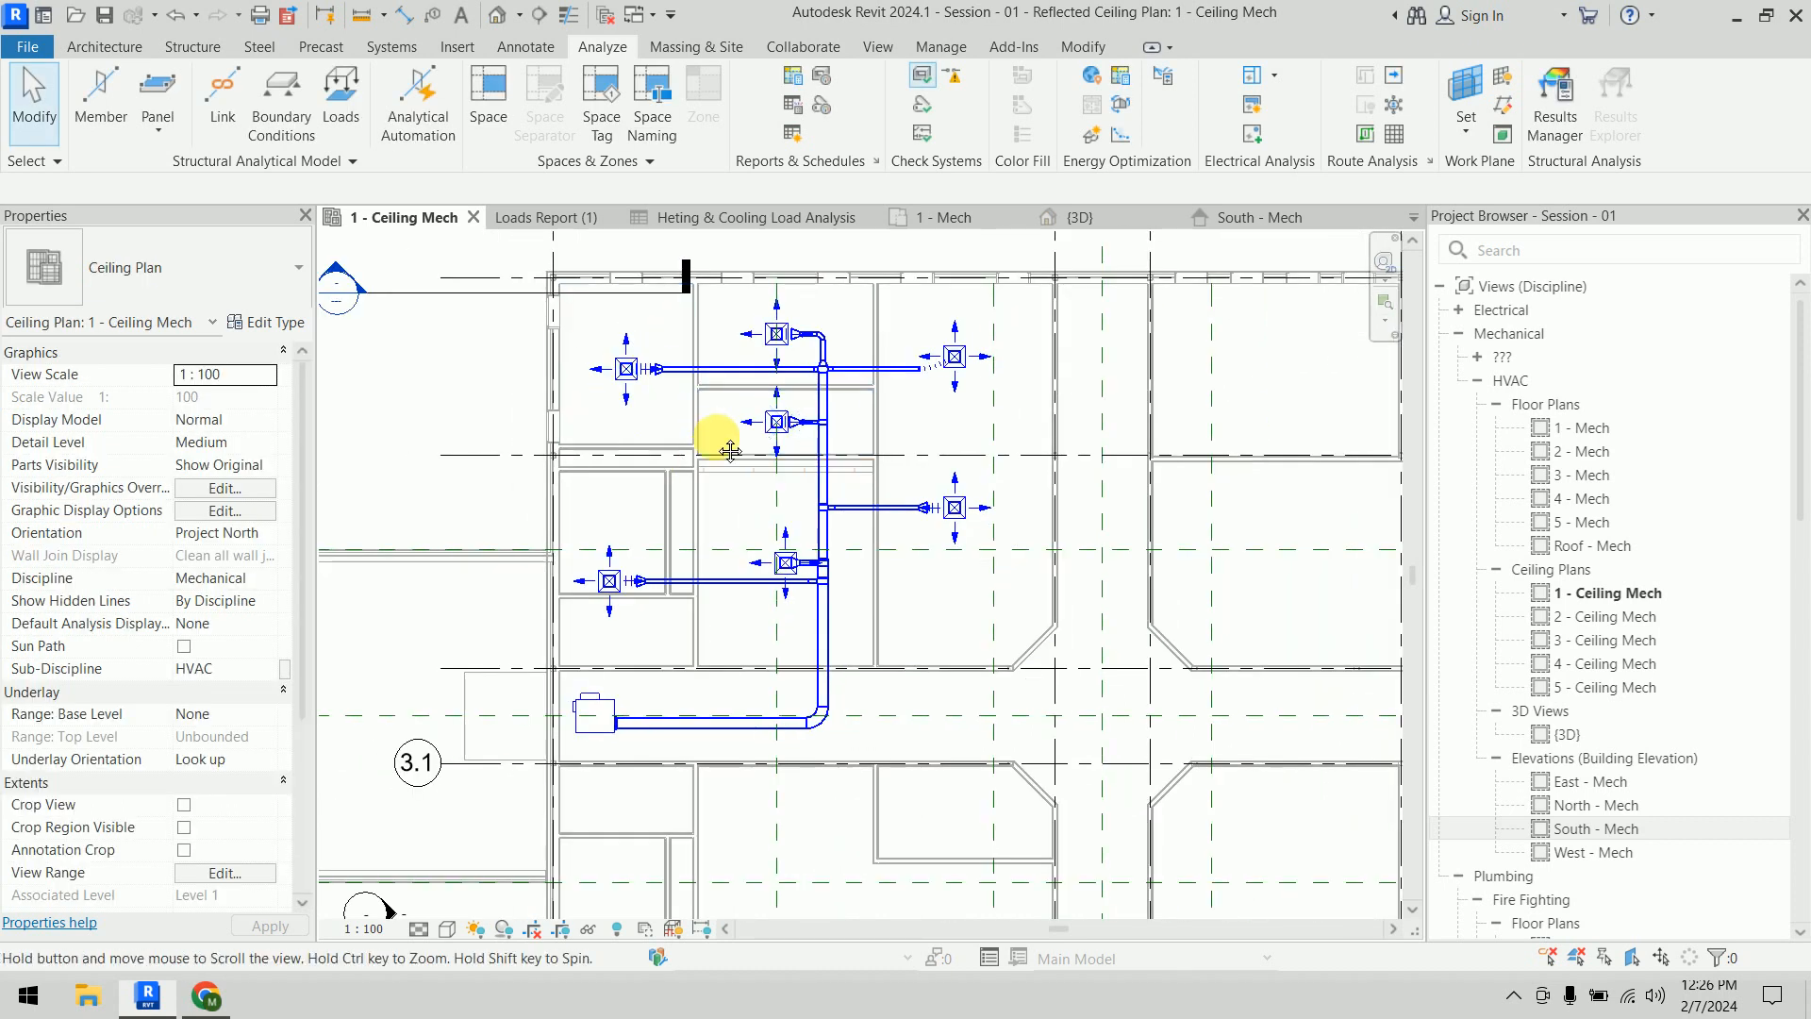
In the {3D} view, set the diameter of the flex duct at the short lower east branch's supply diffuser to 150
{"action": "left_click", "coordinate": [1084, 218]}
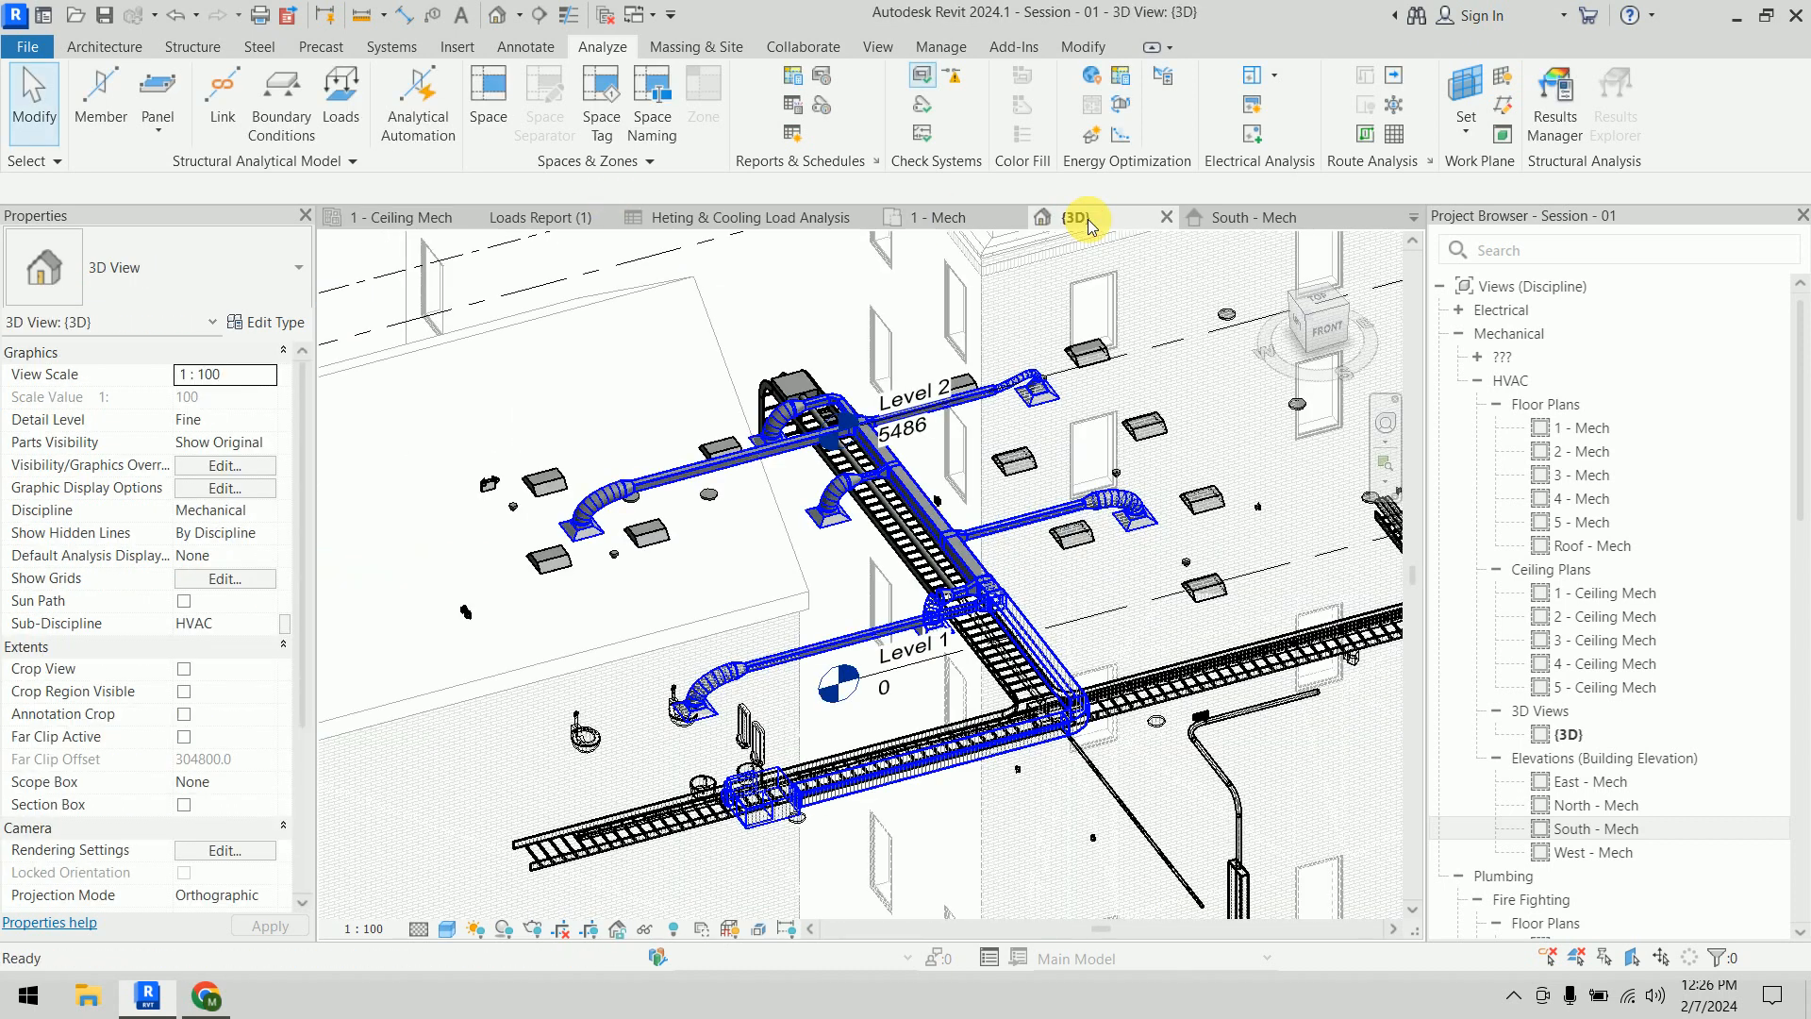
{"action": "middle_click_drag", "start_coordinate": [1106, 627], "coordinate": [877, 456], "text": "shift"}
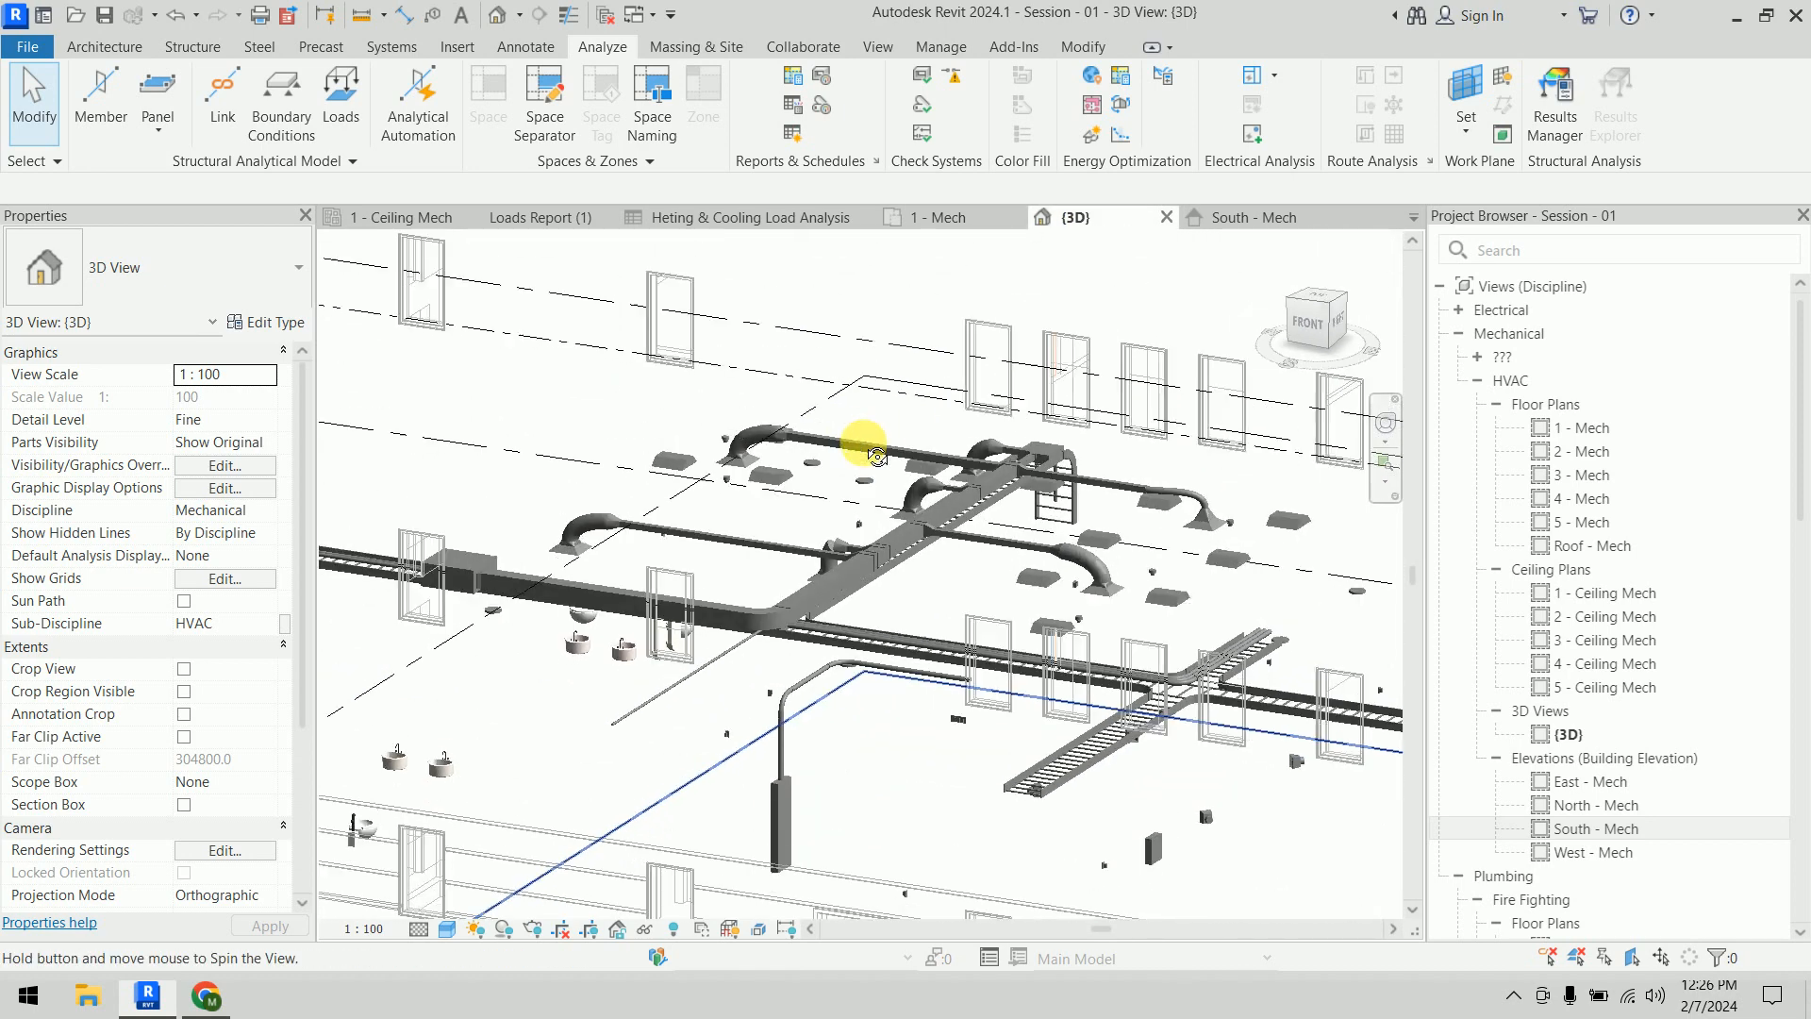
{"action": "scroll", "coordinate": [925, 589], "scroll_direction": "up", "scroll_amount": 4}
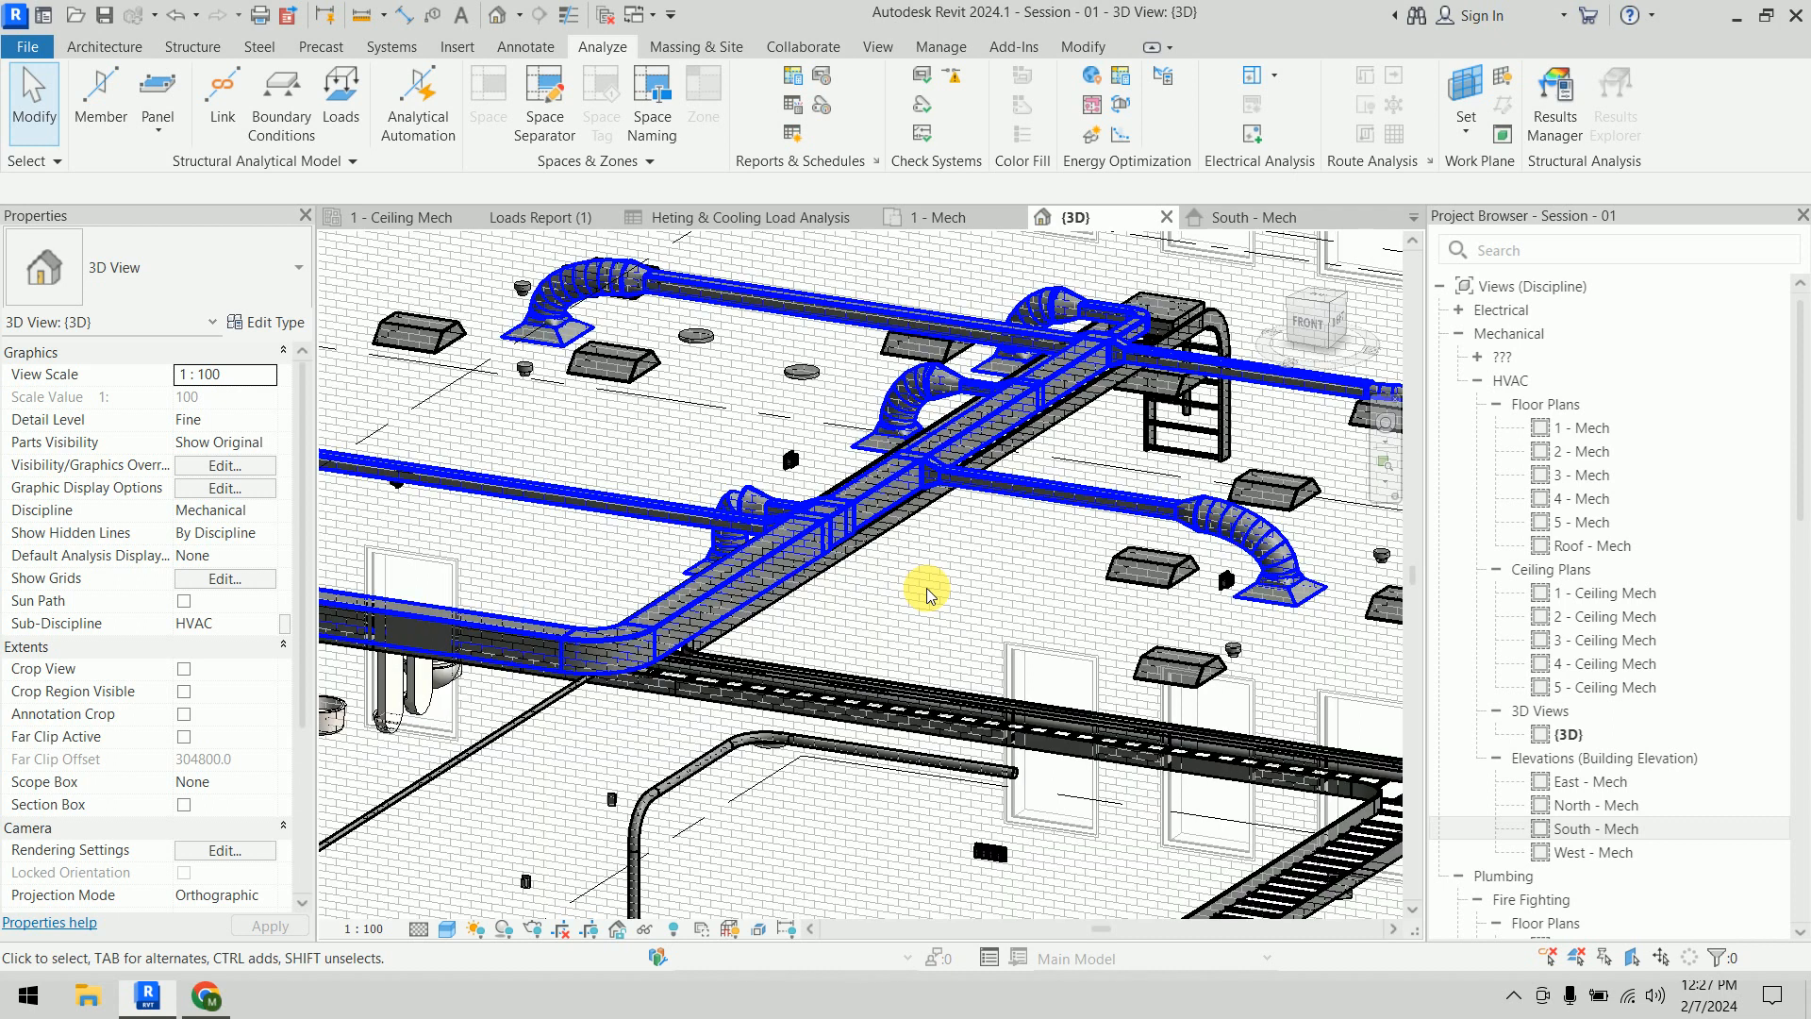
{"action": "scroll", "coordinate": [1328, 646], "scroll_direction": "up", "scroll_amount": 3}
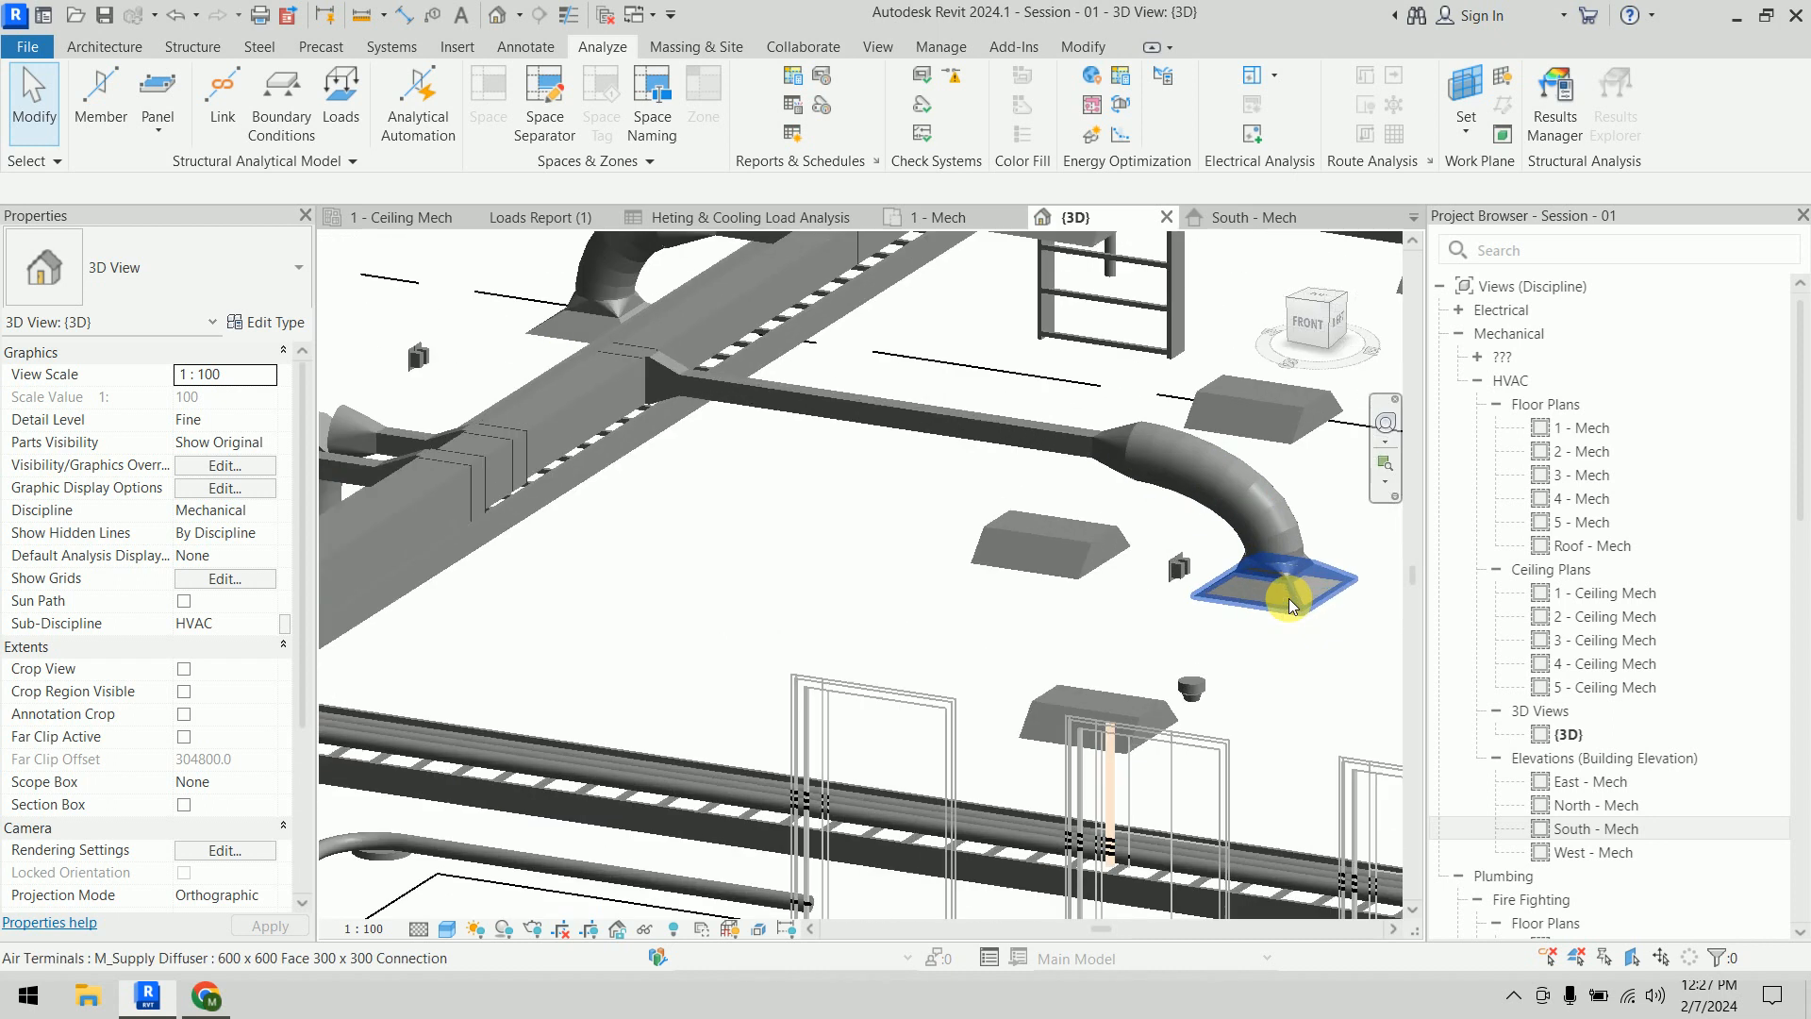
{"action": "scroll", "coordinate": [1173, 598], "scroll_direction": "up", "scroll_amount": 2}
{"action": "middle_click_drag", "start_coordinate": [1099, 506], "coordinate": [709, 377]}
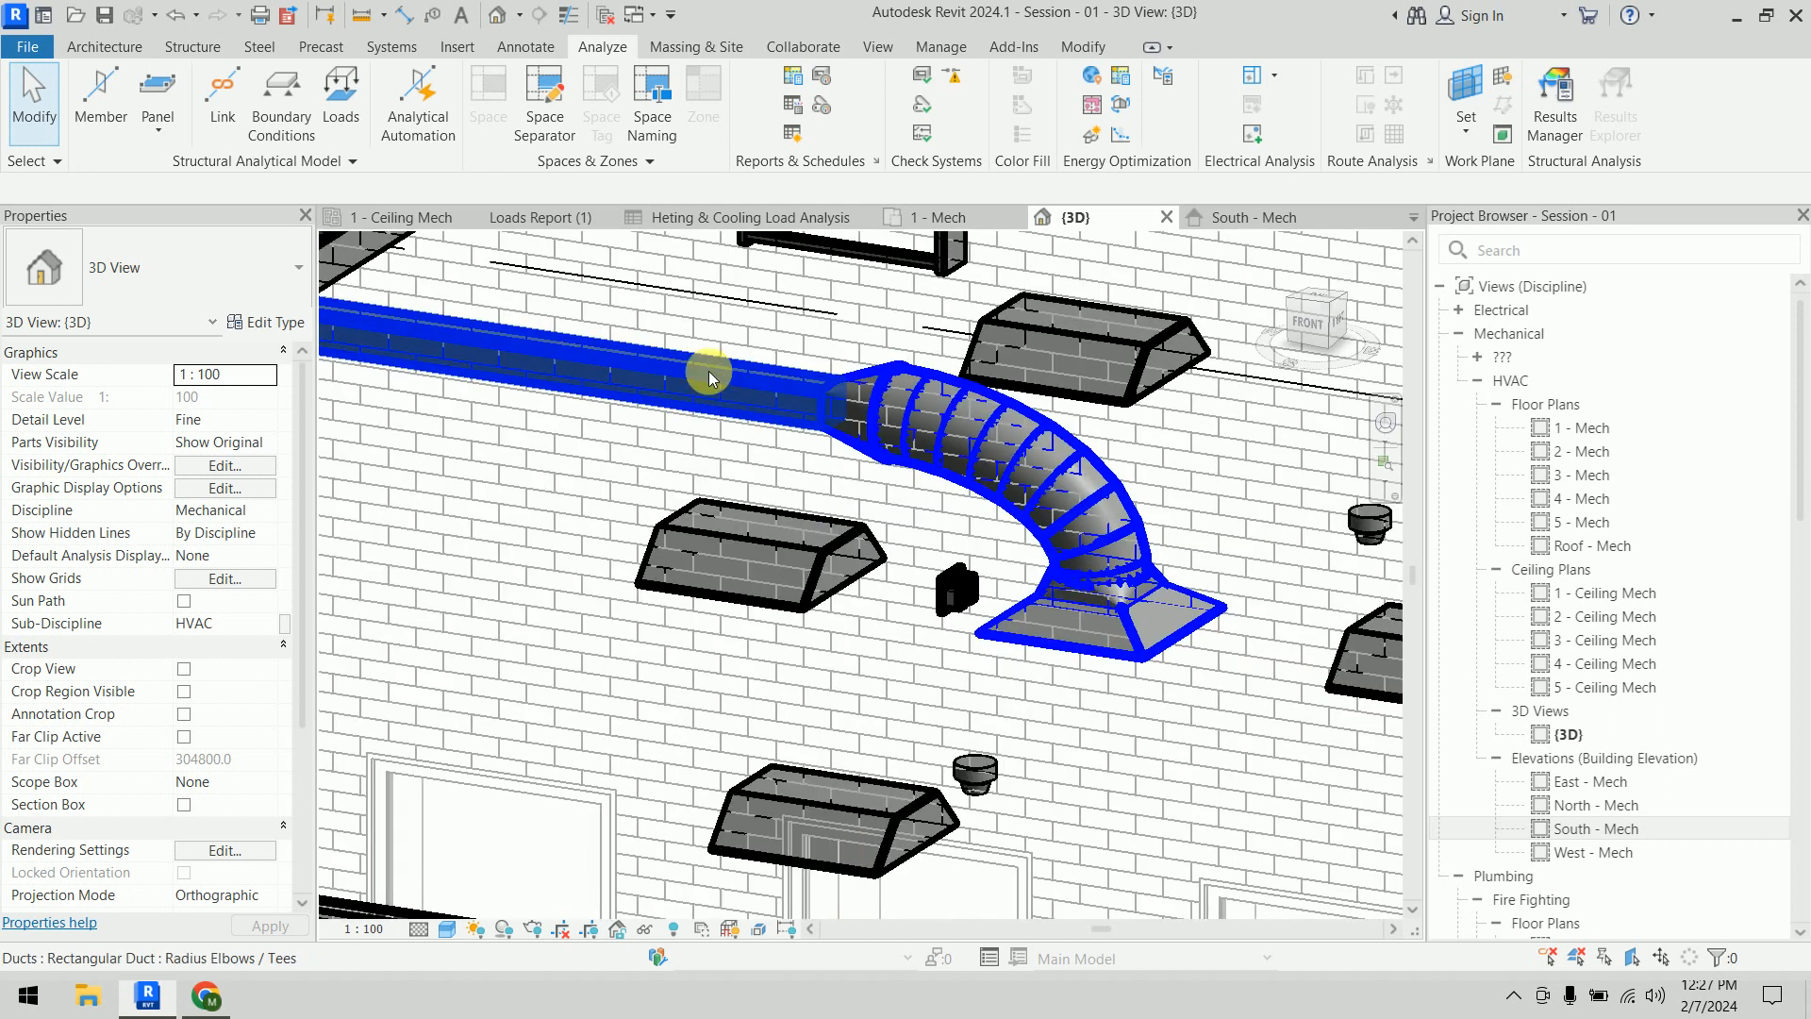
{"action": "left_click", "coordinate": [1016, 483]}
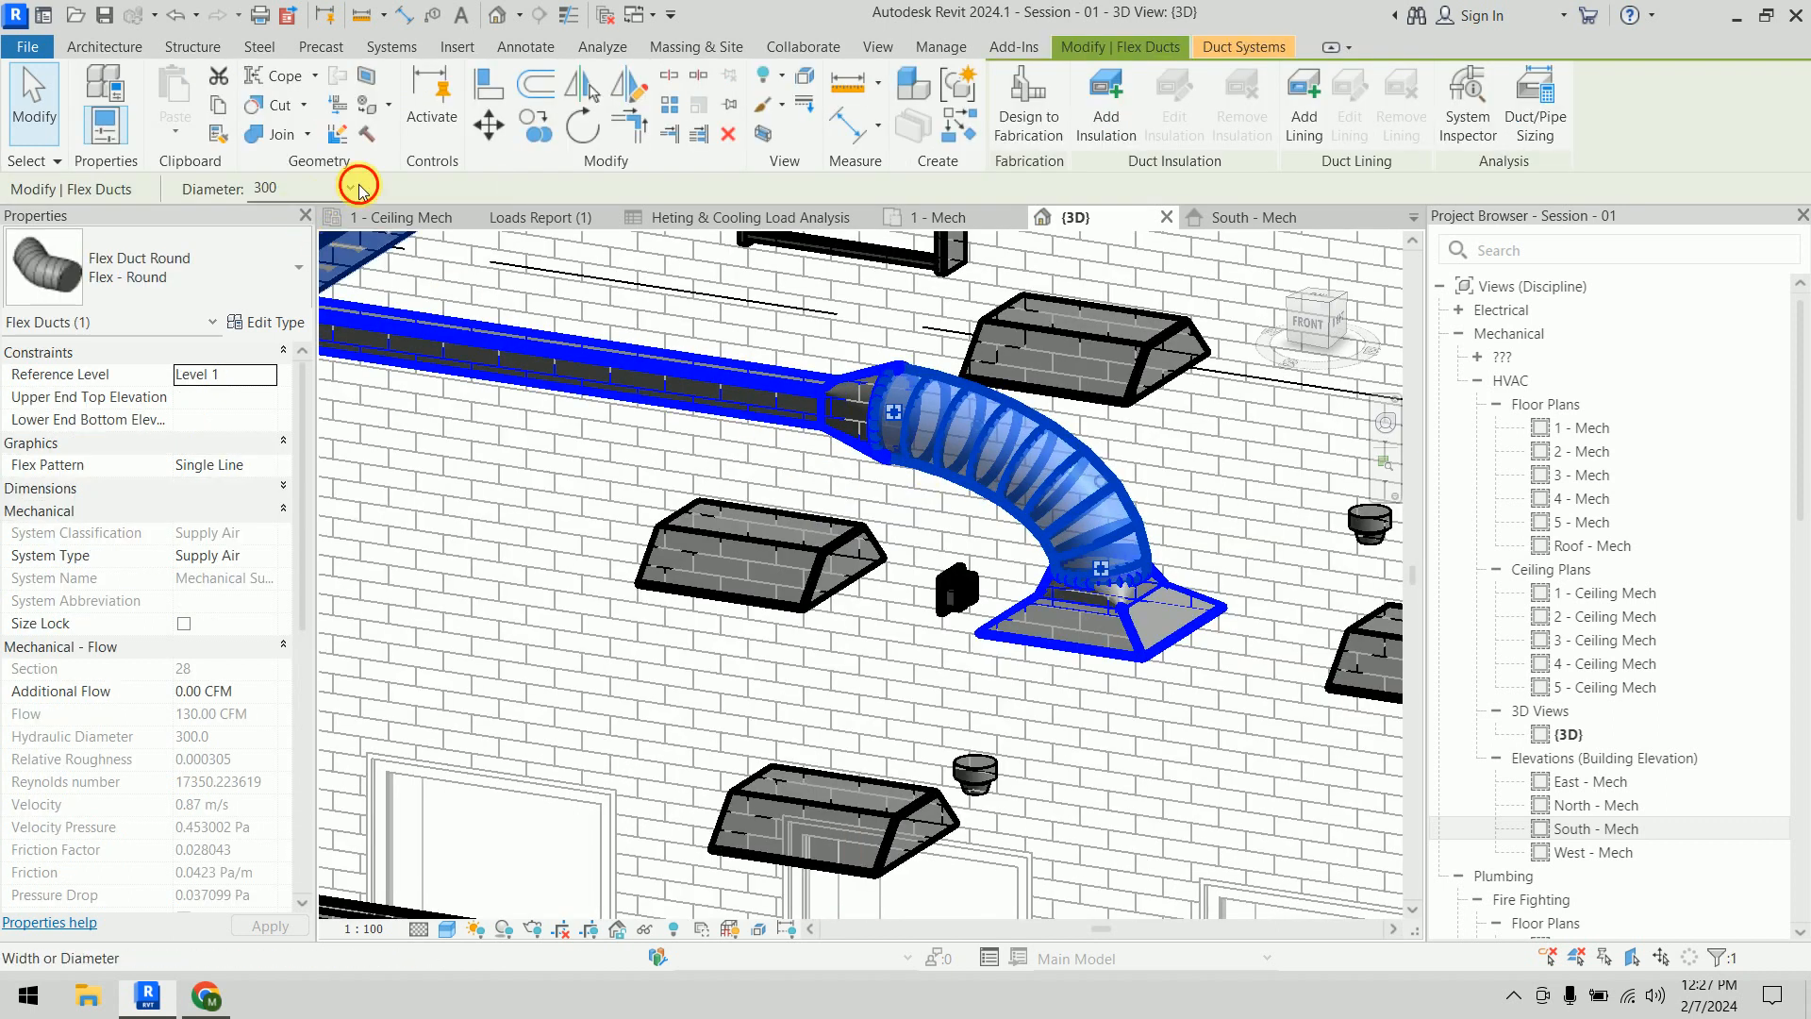
{"action": "left_click", "coordinate": [357, 189]}
{"action": "scroll", "coordinate": [319, 325], "scroll_direction": "up", "scroll_amount": 6}
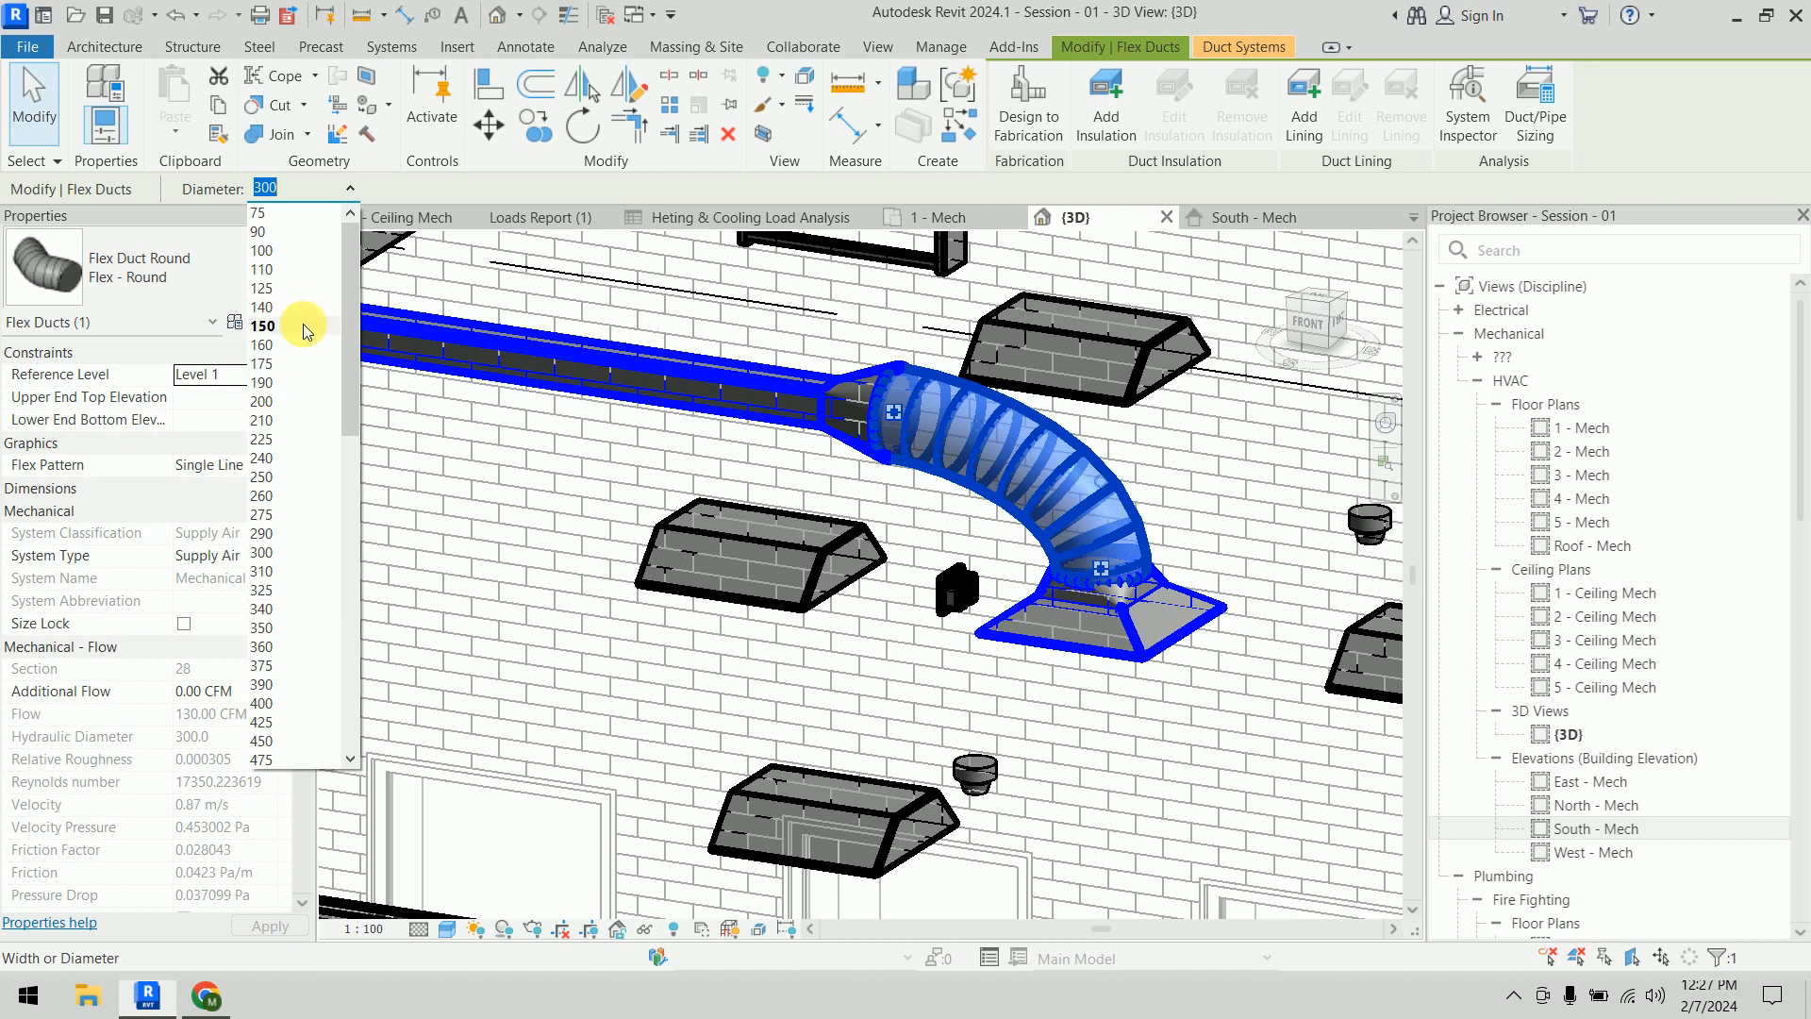
{"action": "left_click", "coordinate": [307, 326]}
{"action": "key", "text": "Escape"}
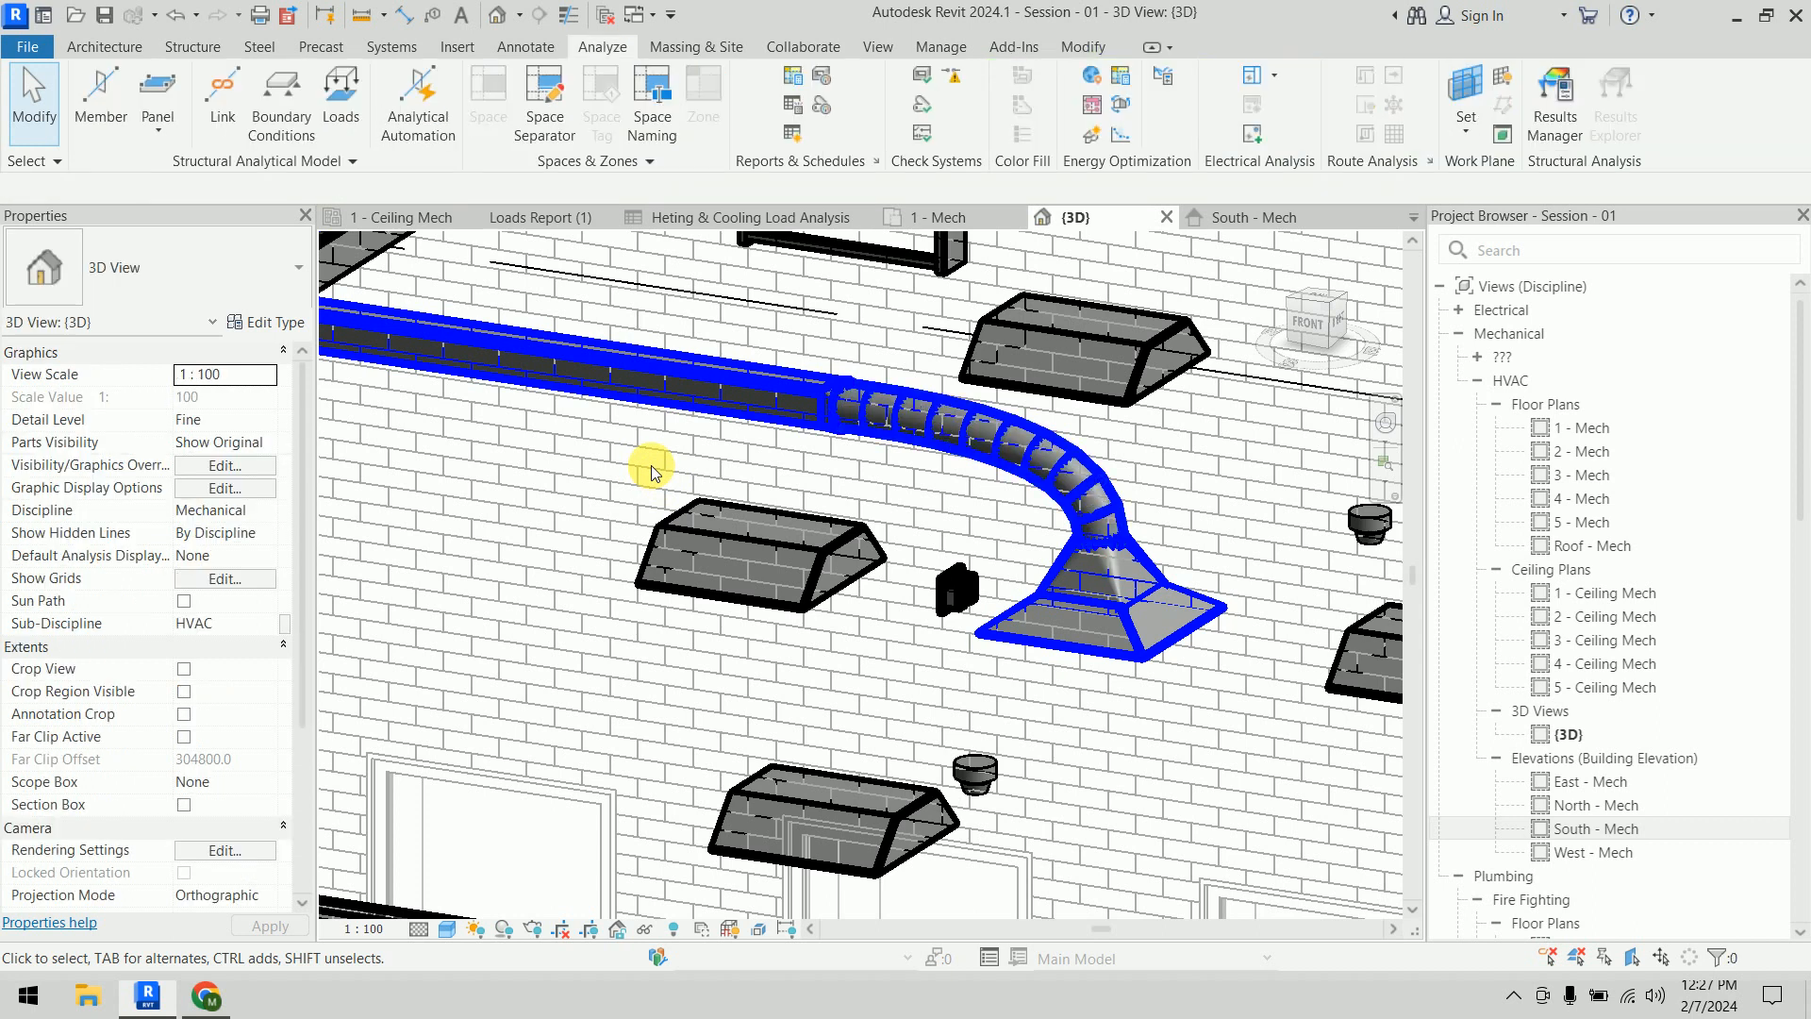
Nudge the supply diffuser closest to the main duct's elbow five increments away from the main duct to correct its bent flex duct connection
{"action": "scroll", "coordinate": [651, 471], "scroll_direction": "down", "scroll_amount": 8}
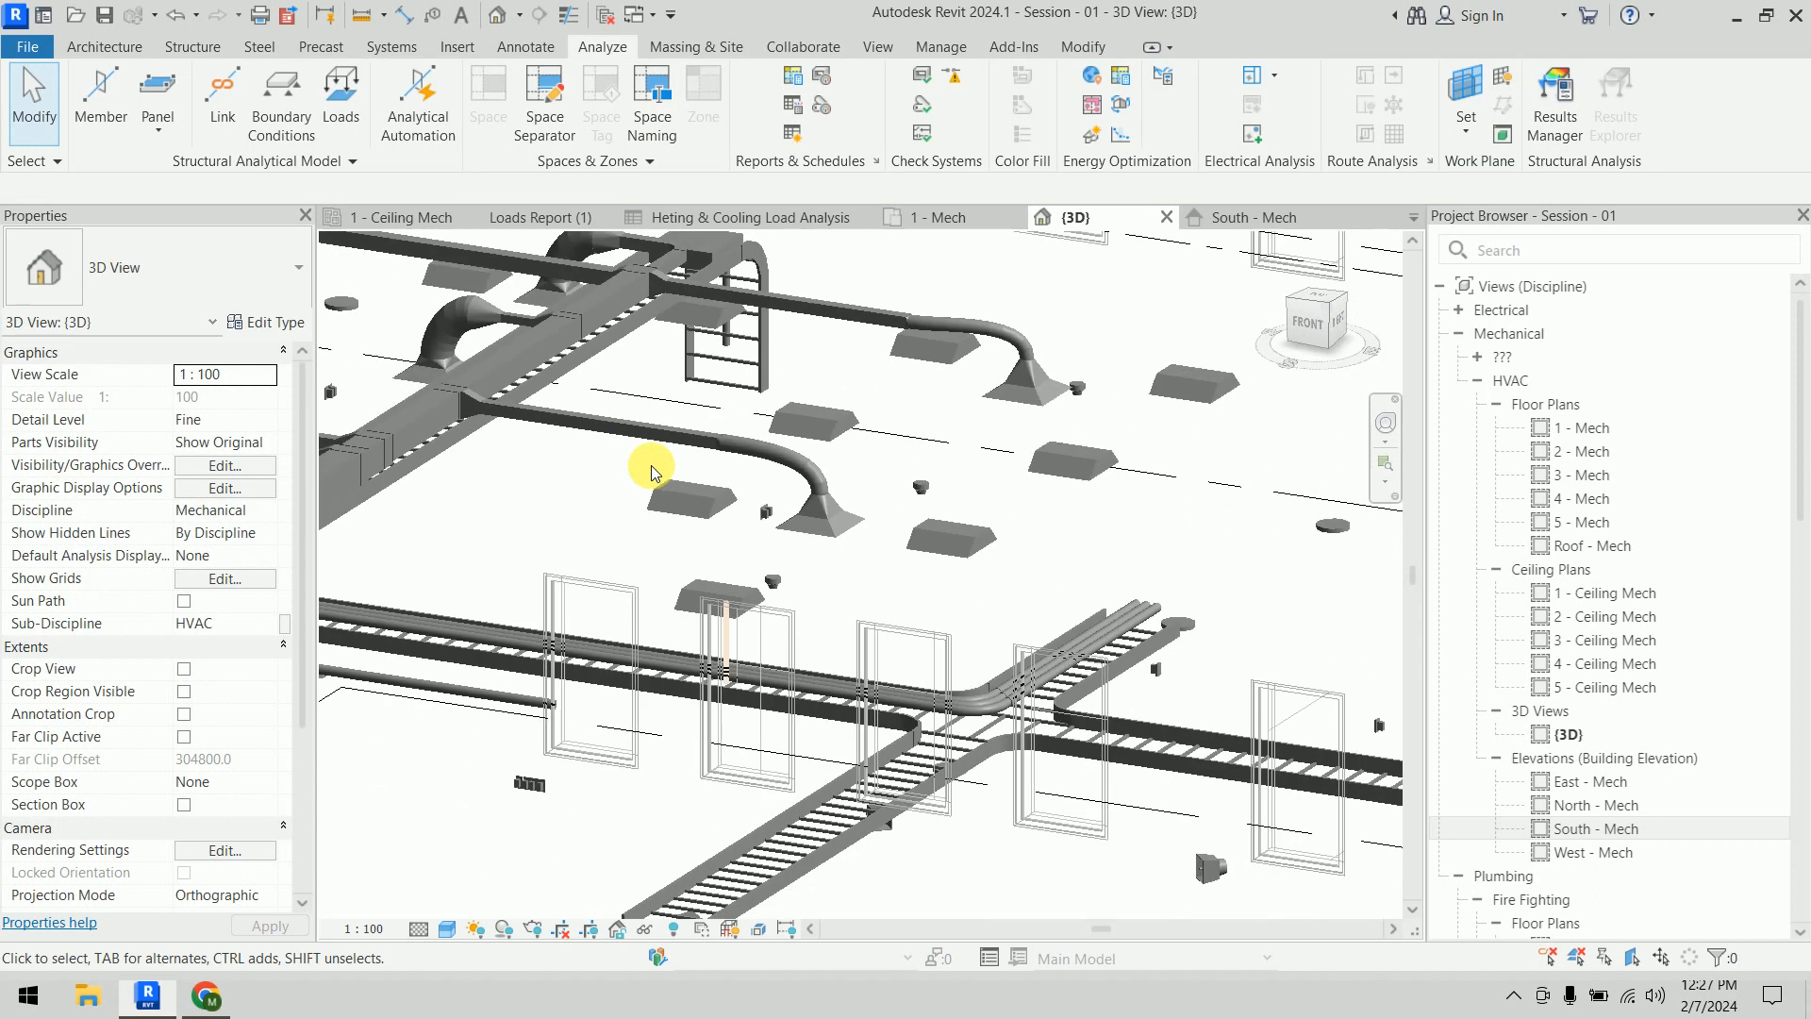
{"action": "middle_click_drag", "start_coordinate": [650, 484], "coordinate": [1038, 492], "text": "shift"}
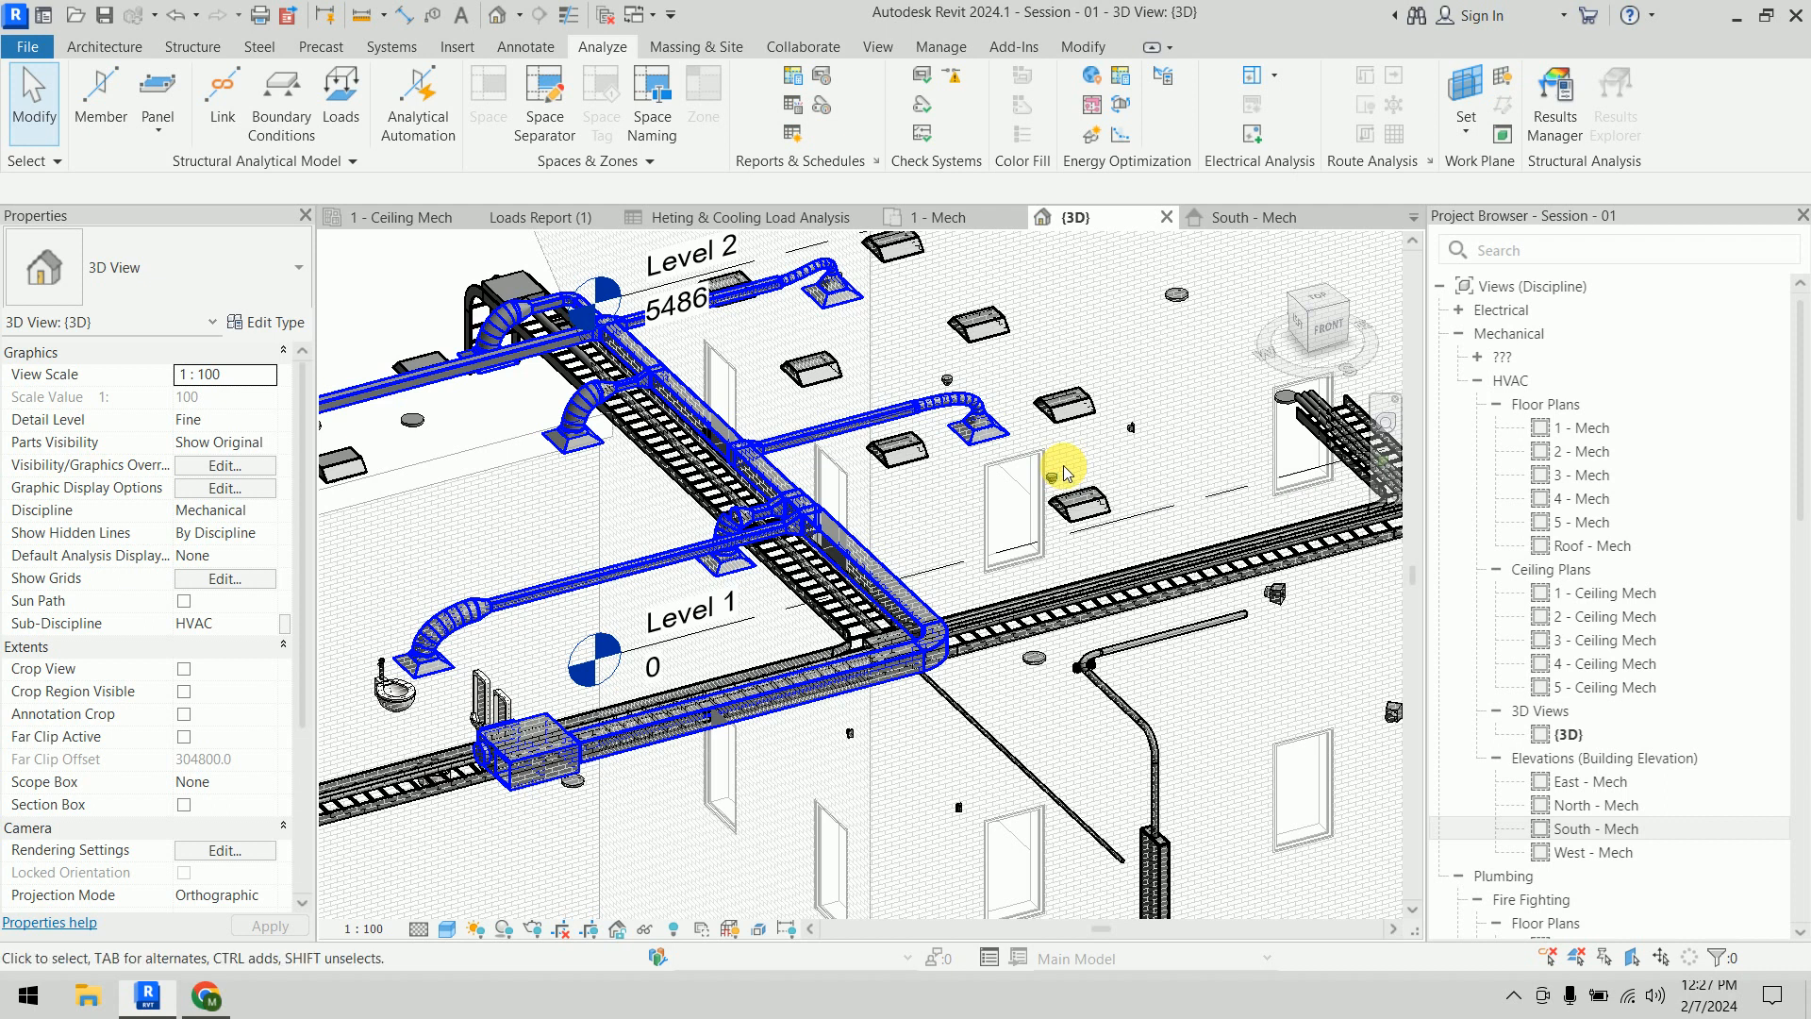
{"action": "scroll", "coordinate": [738, 523], "scroll_direction": "up", "scroll_amount": 5}
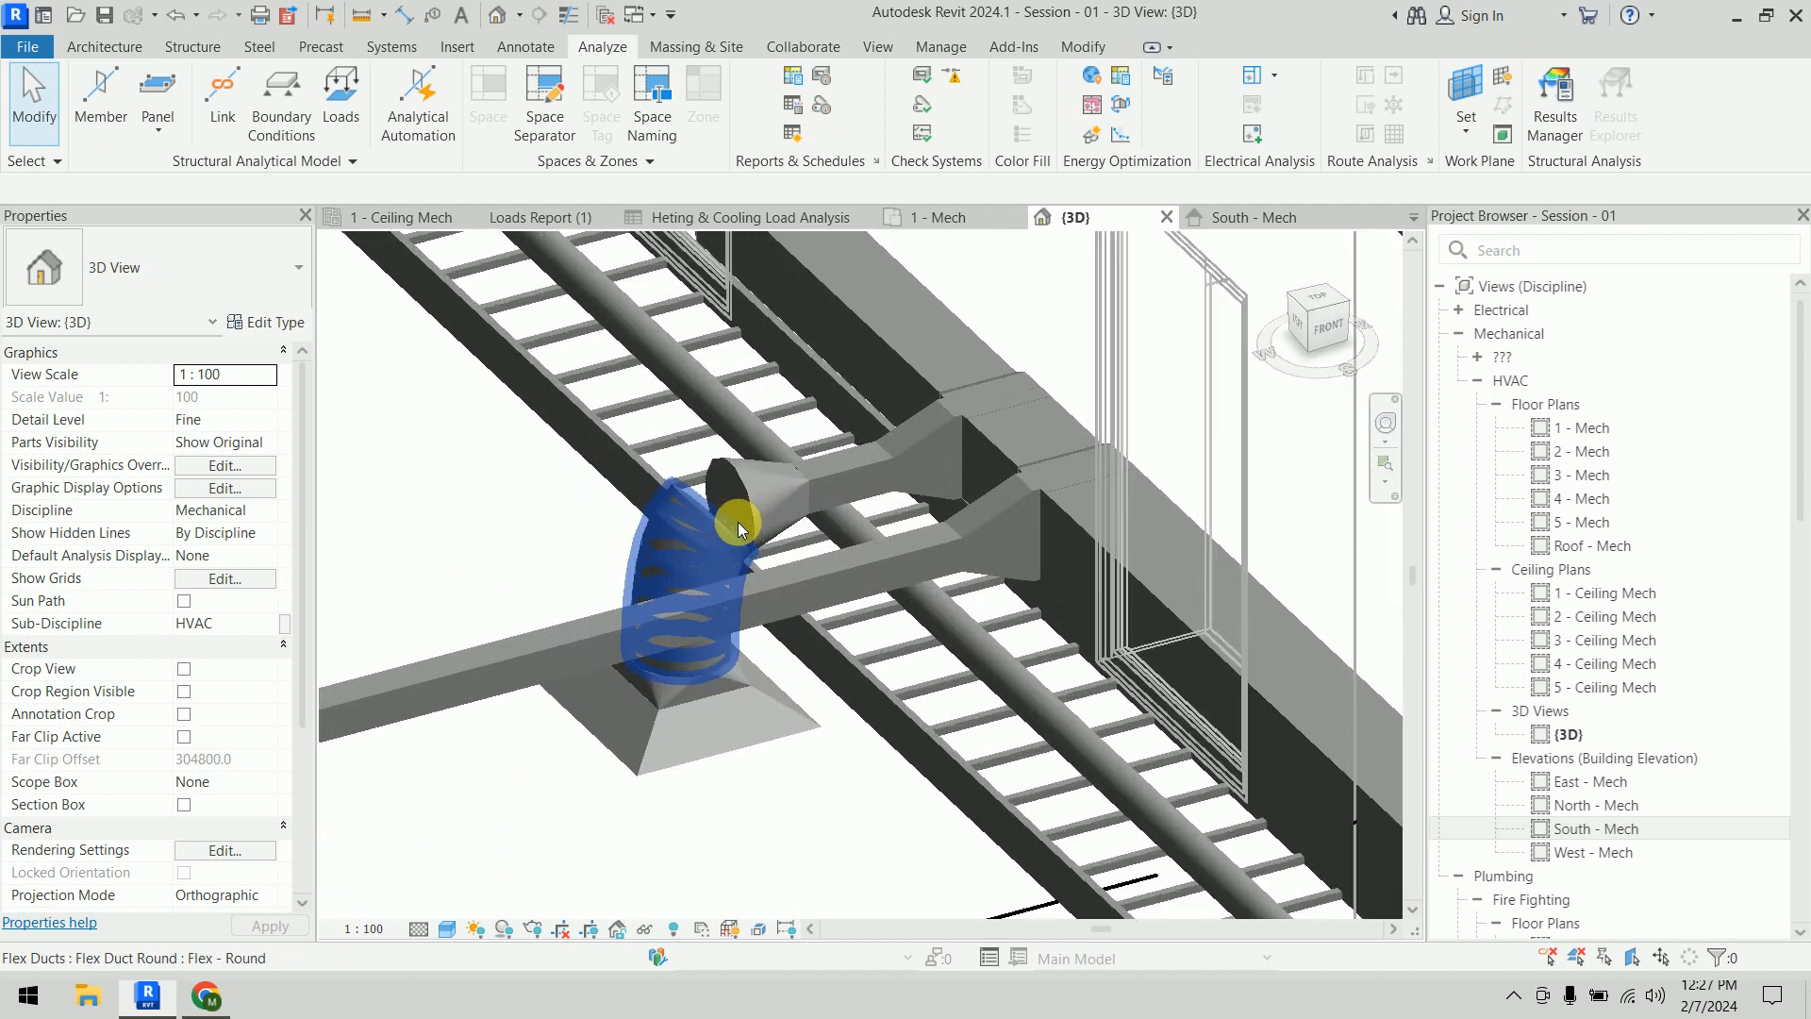
{"action": "scroll", "coordinate": [737, 523], "scroll_direction": "up", "scroll_amount": 1}
{"action": "scroll", "coordinate": [711, 511], "scroll_direction": "down", "scroll_amount": 2}
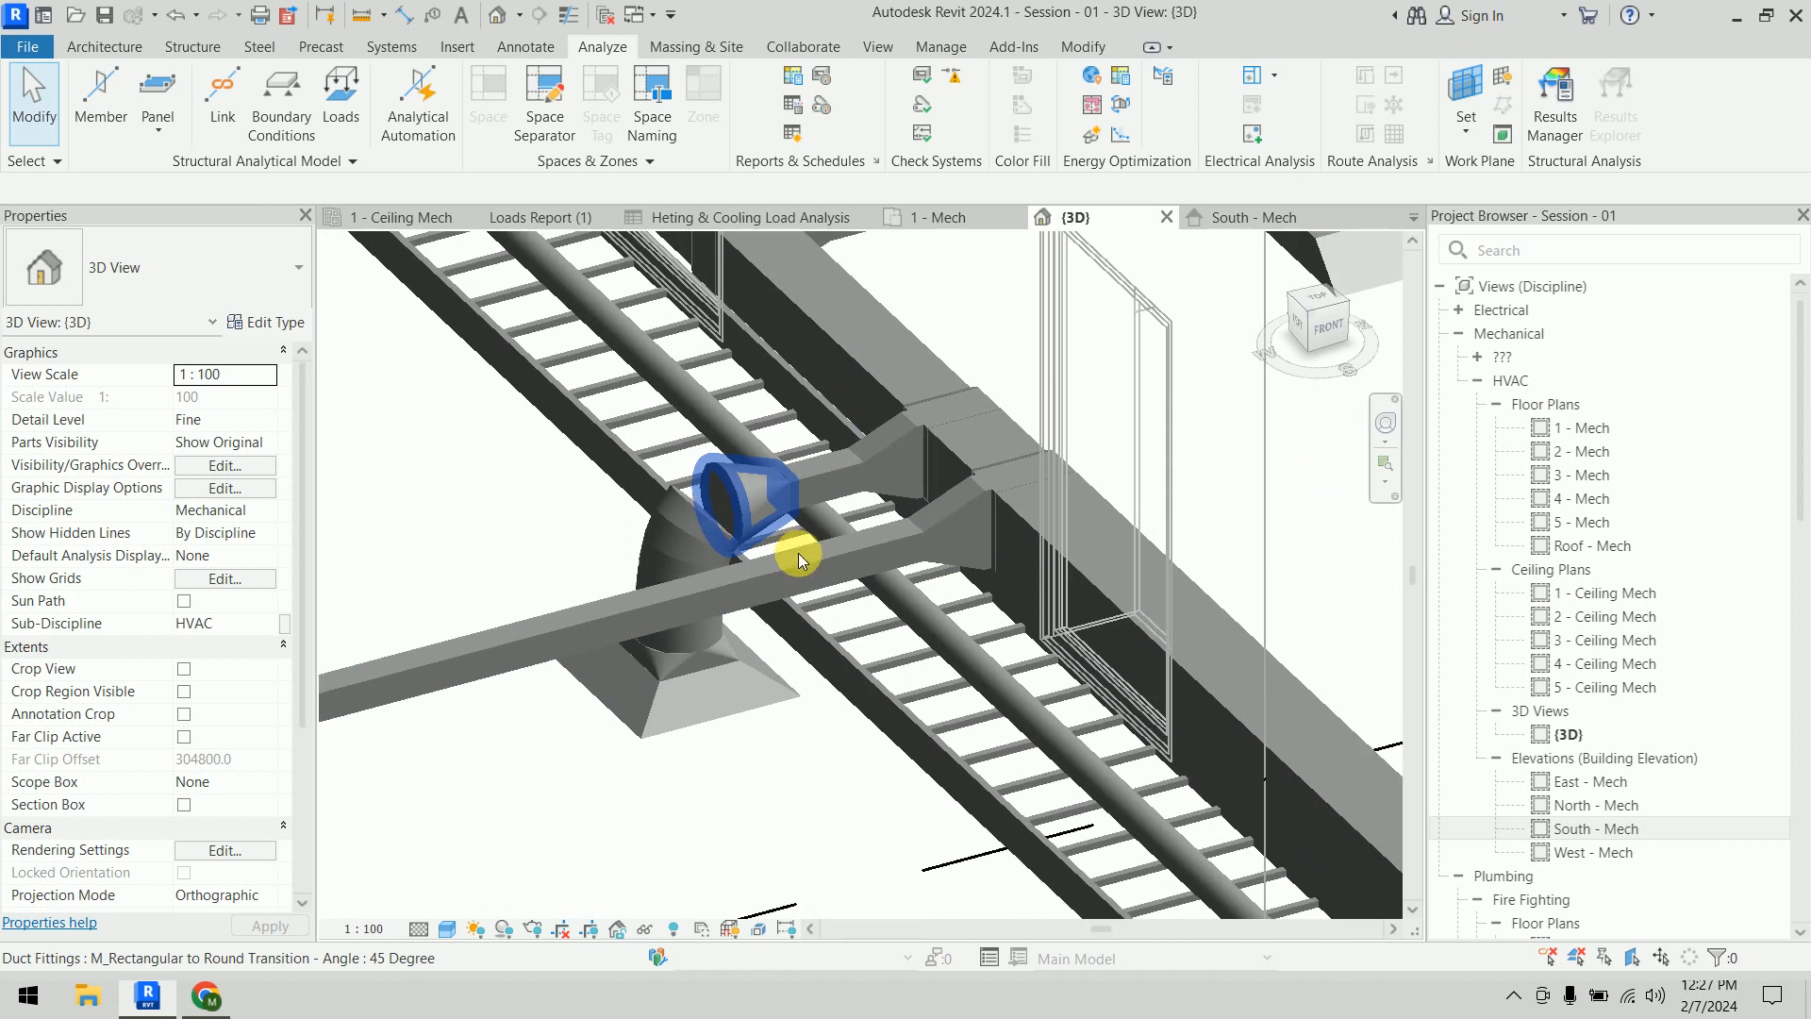
{"action": "left_click", "coordinate": [777, 704]}
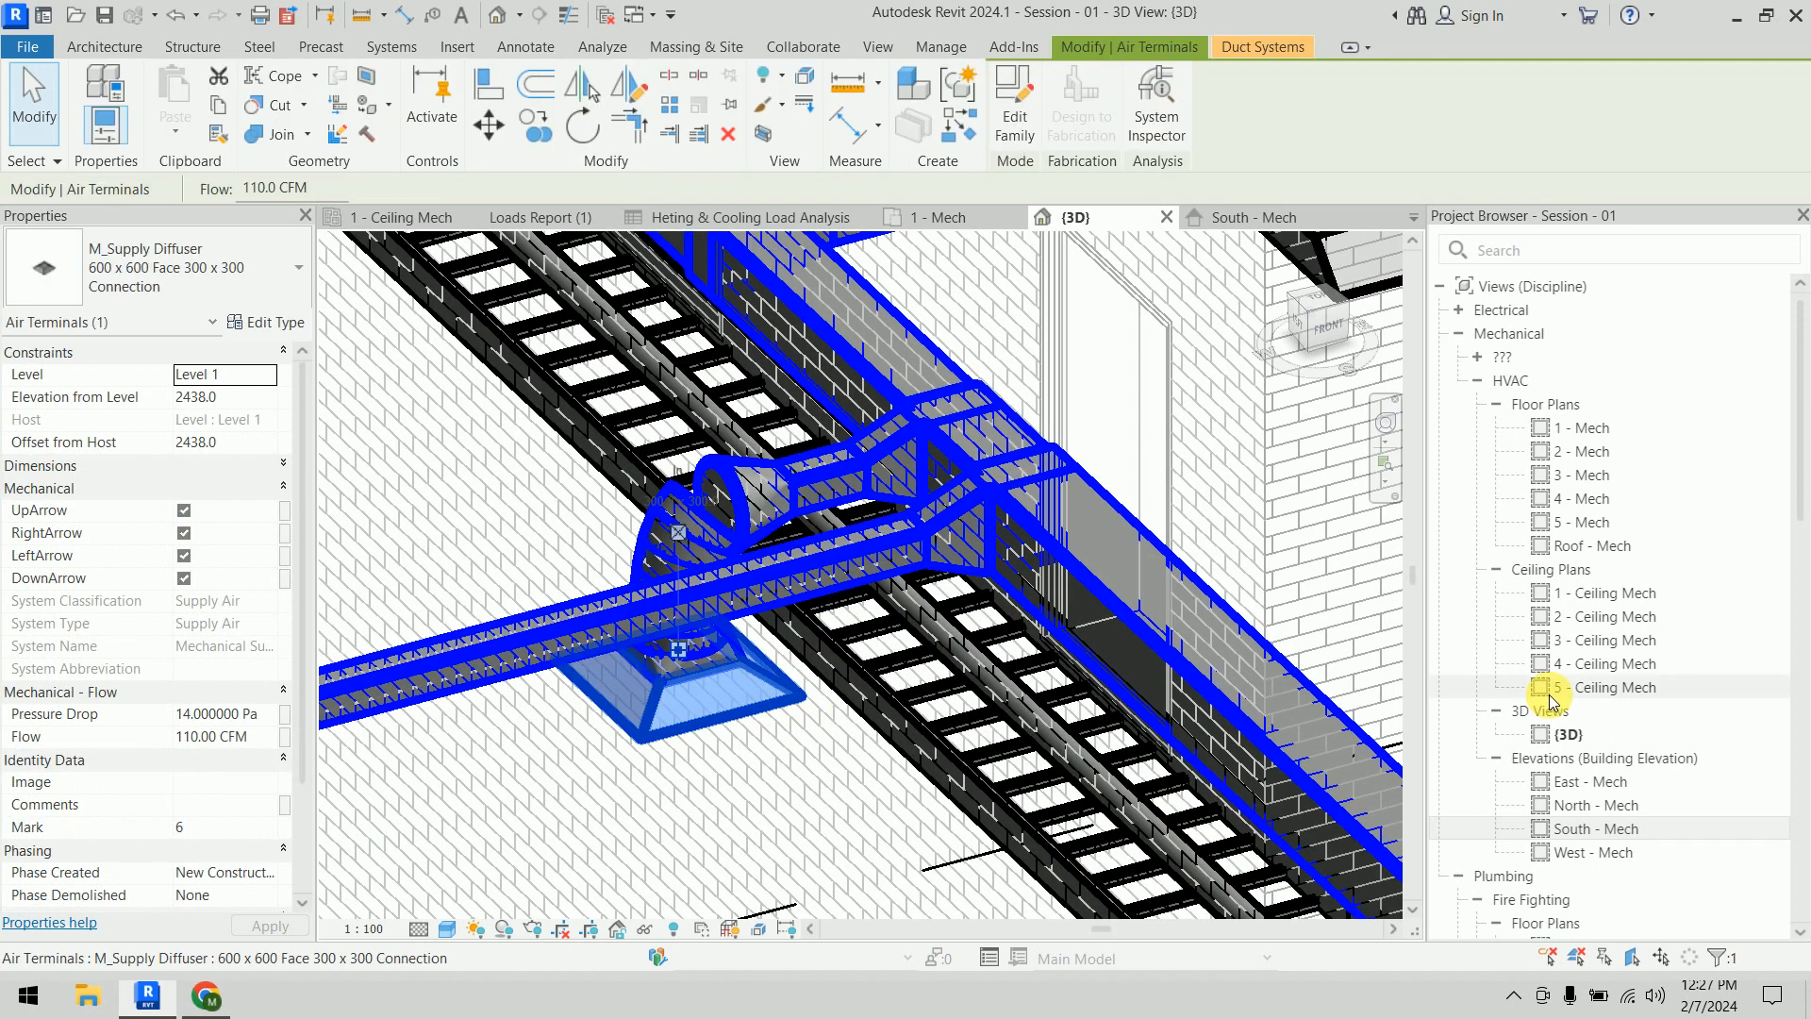
{"action": "key", "text": "Left"}
{"action": "key", "text": "Left"}
{"action": "key", "text": "Left"}
{"action": "key", "text": "Left"}
{"action": "key", "text": "Left"}
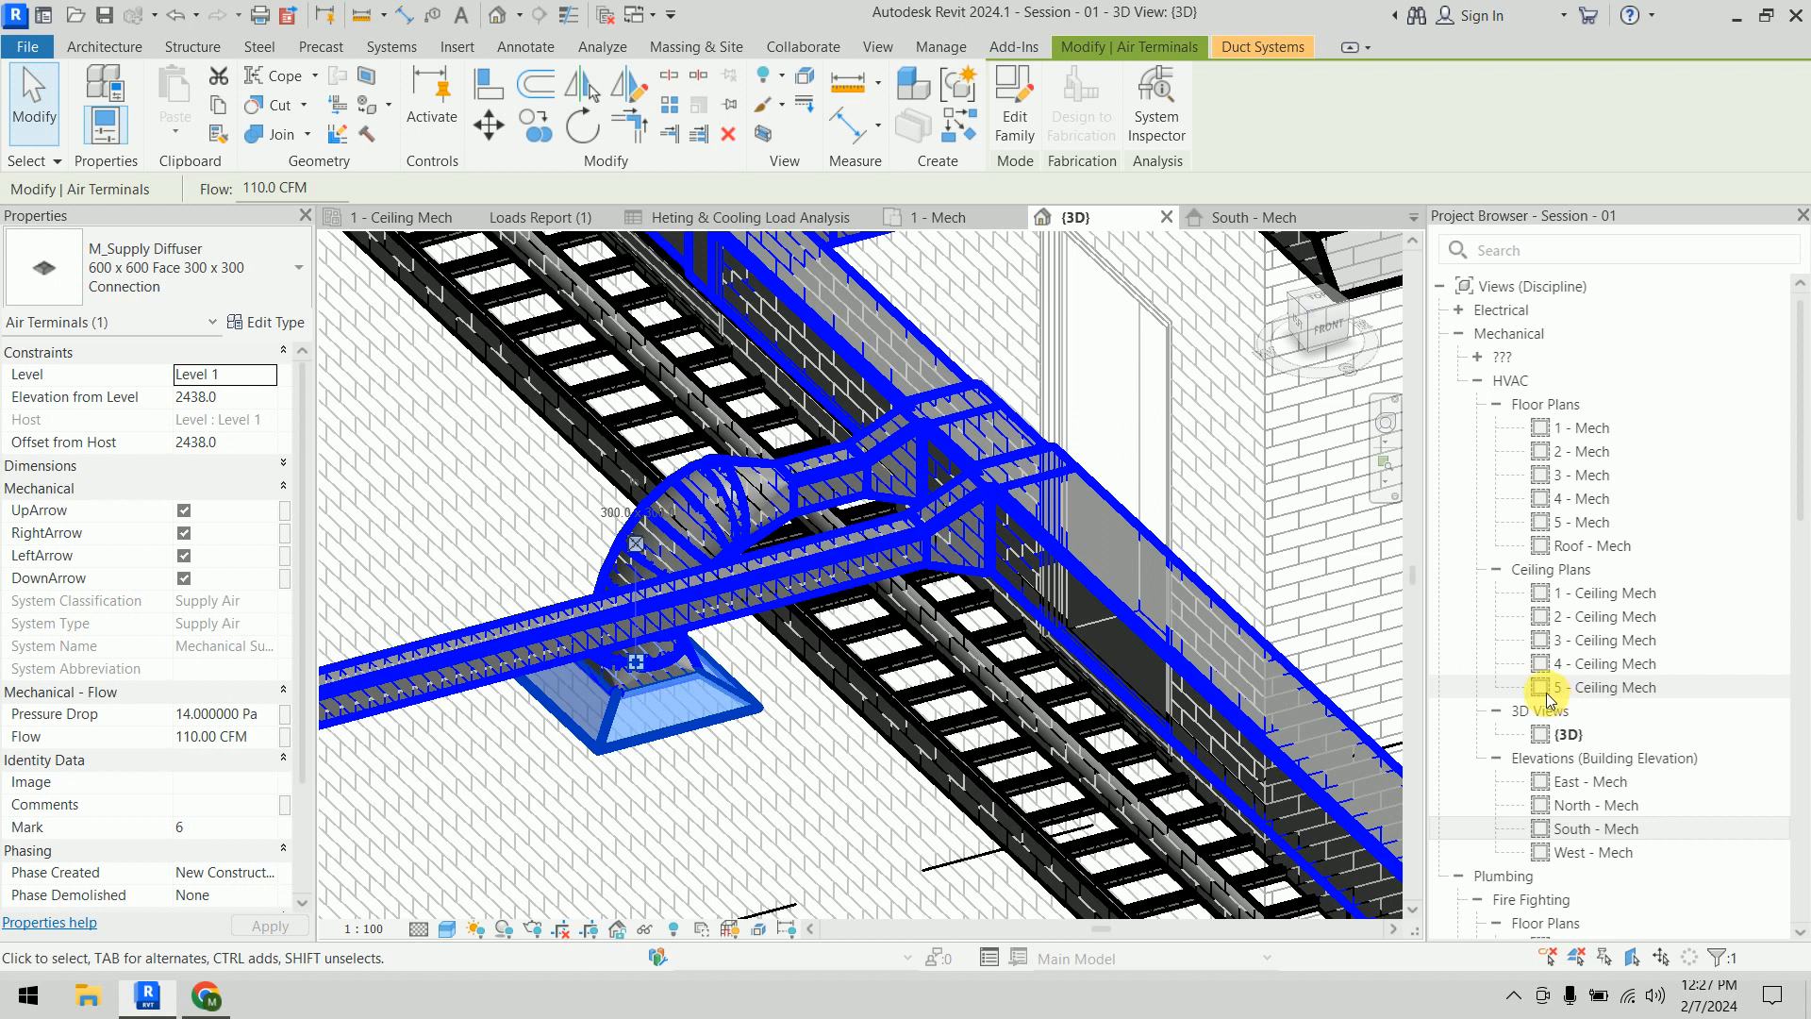
{"action": "key", "text": "Escape"}
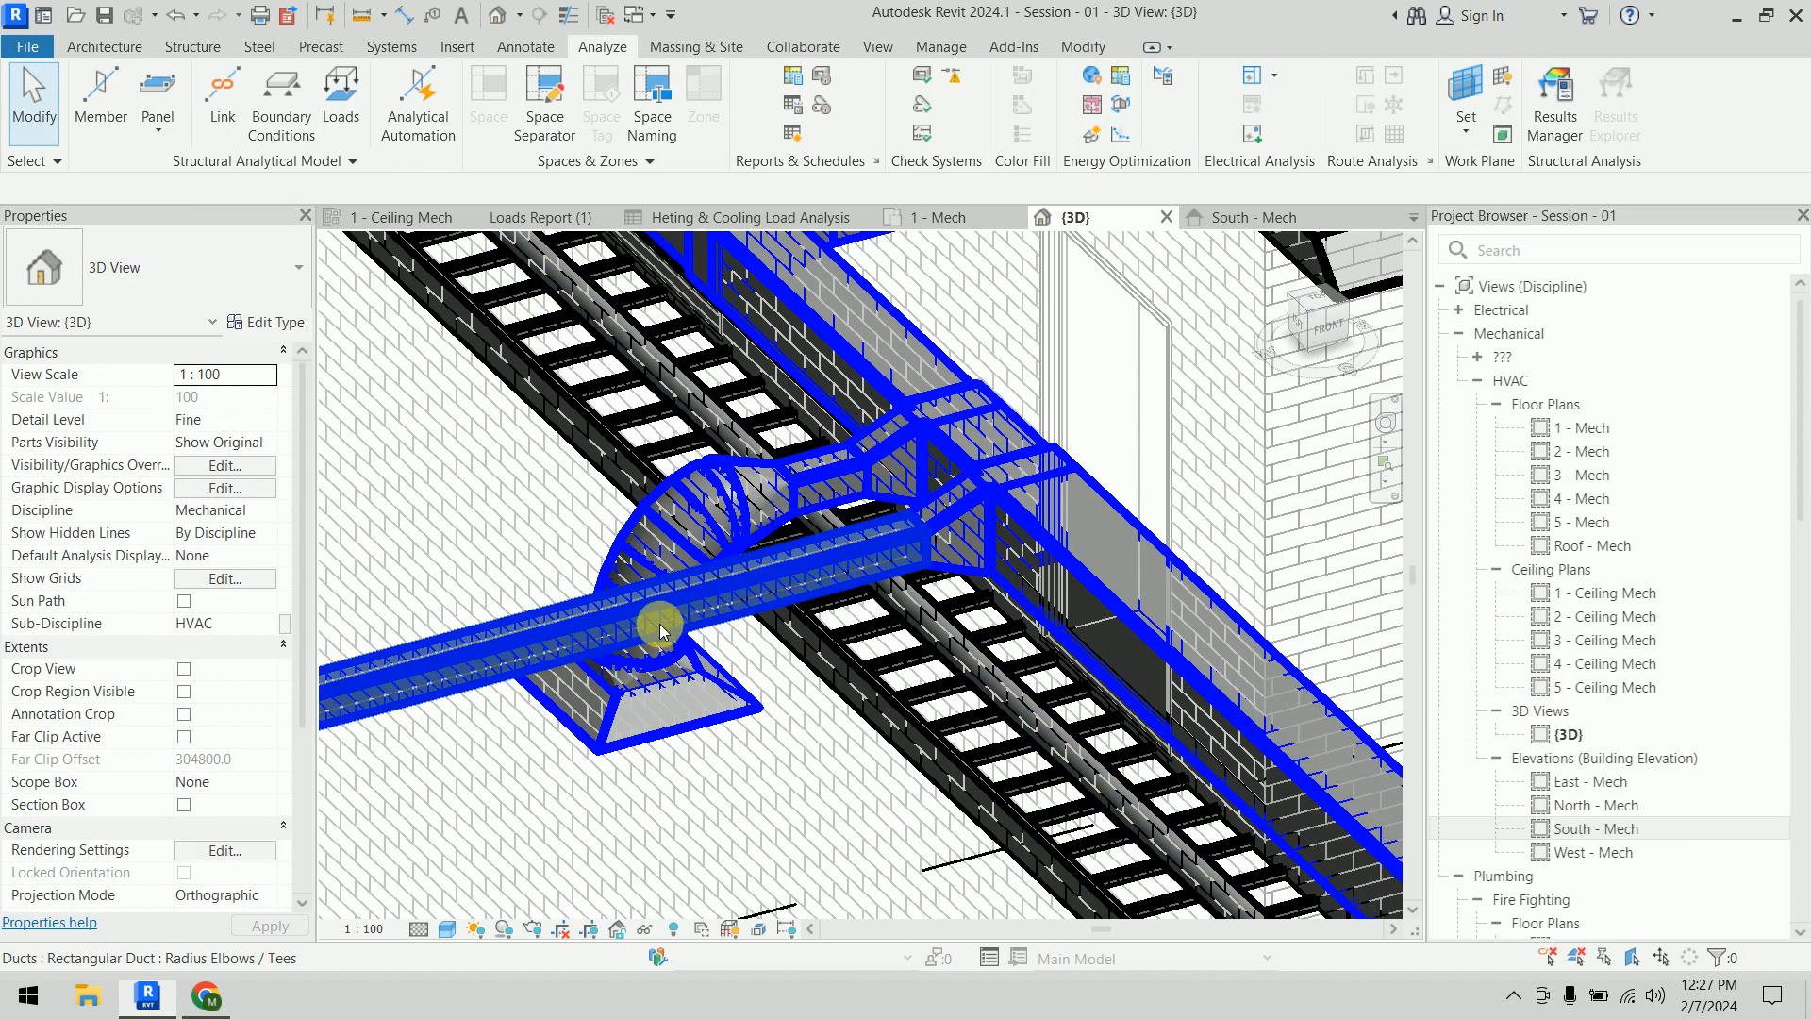
{"action": "scroll", "coordinate": [660, 630], "scroll_direction": "down", "scroll_amount": 5}
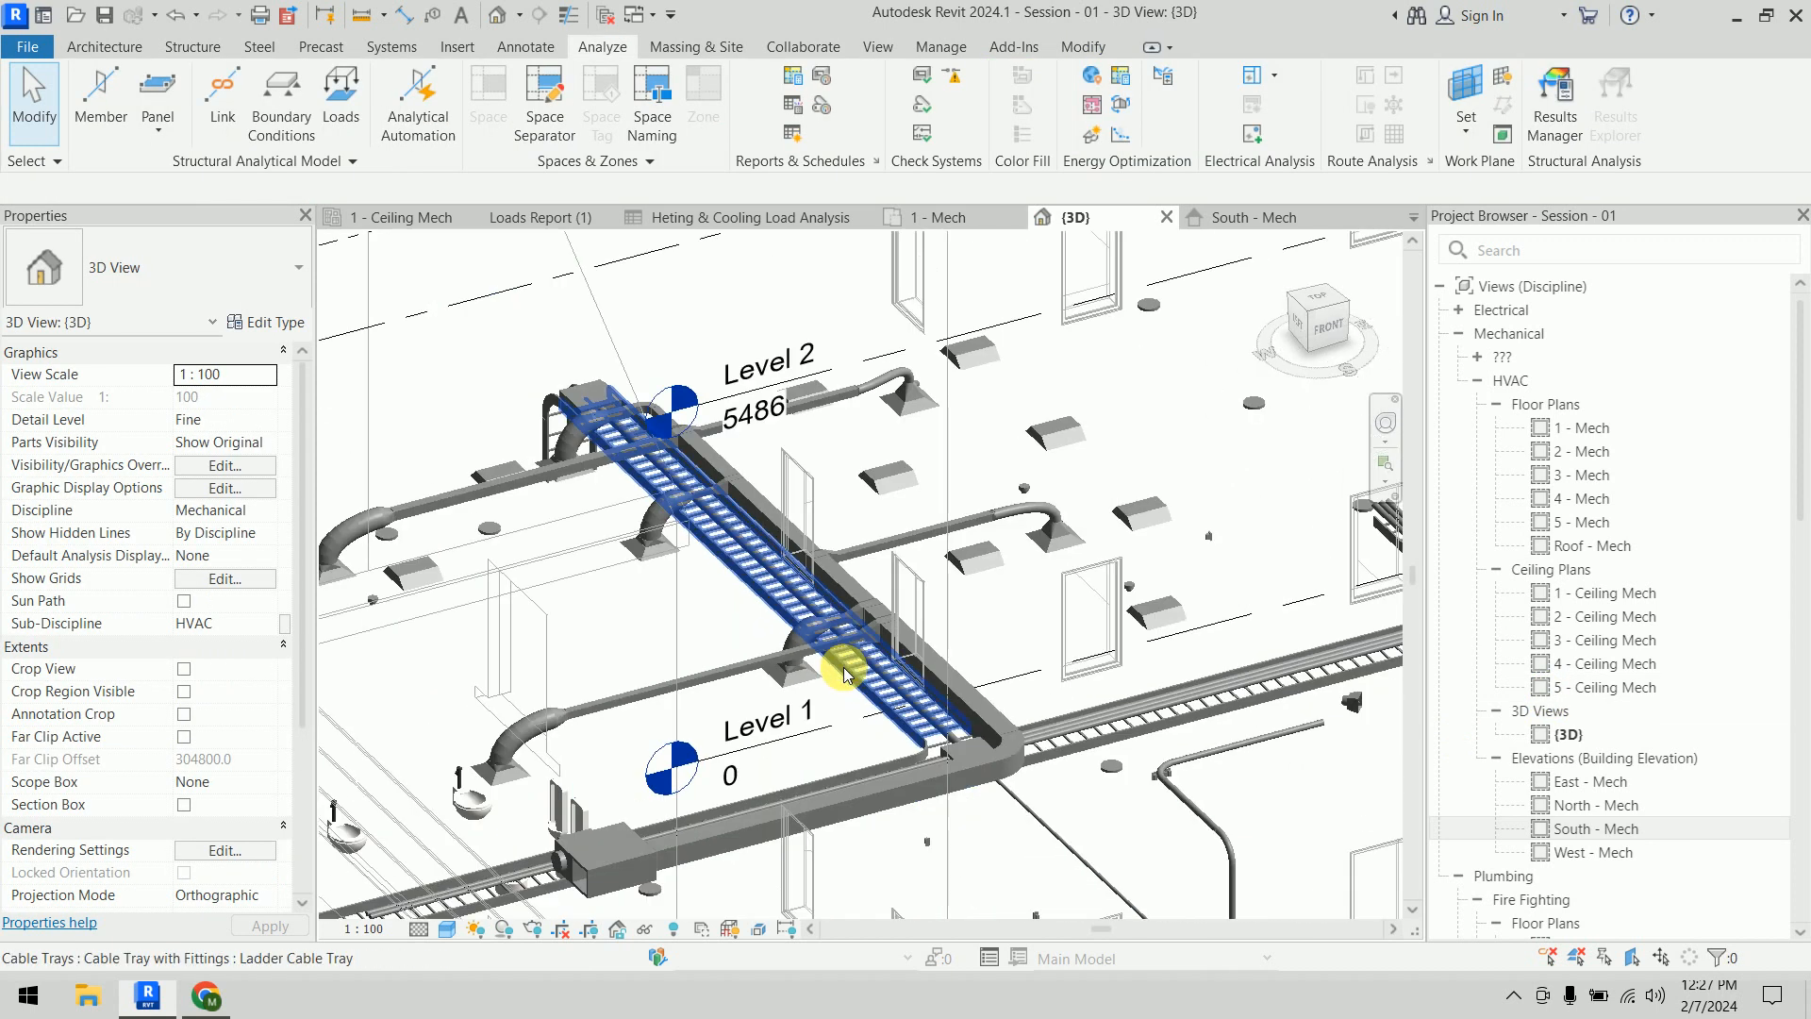
{"action": "middle_click_drag", "start_coordinate": [843, 666], "coordinate": [1050, 594], "text": "shift"}
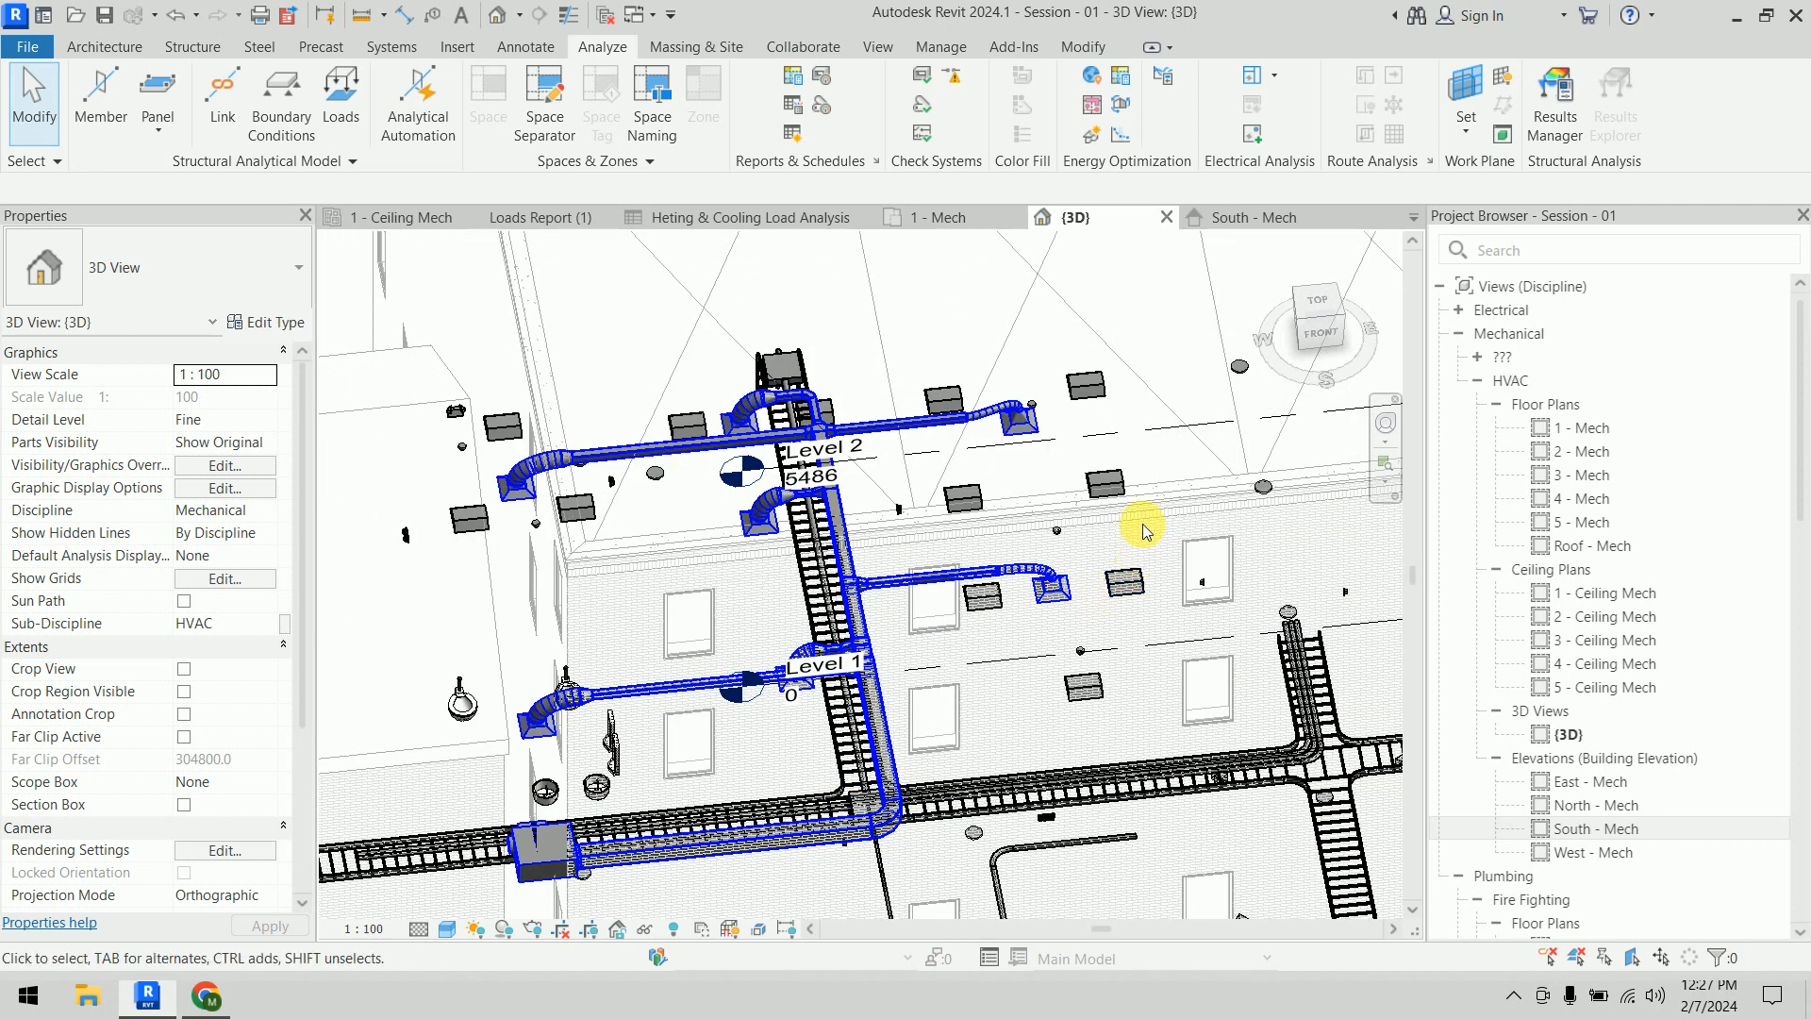